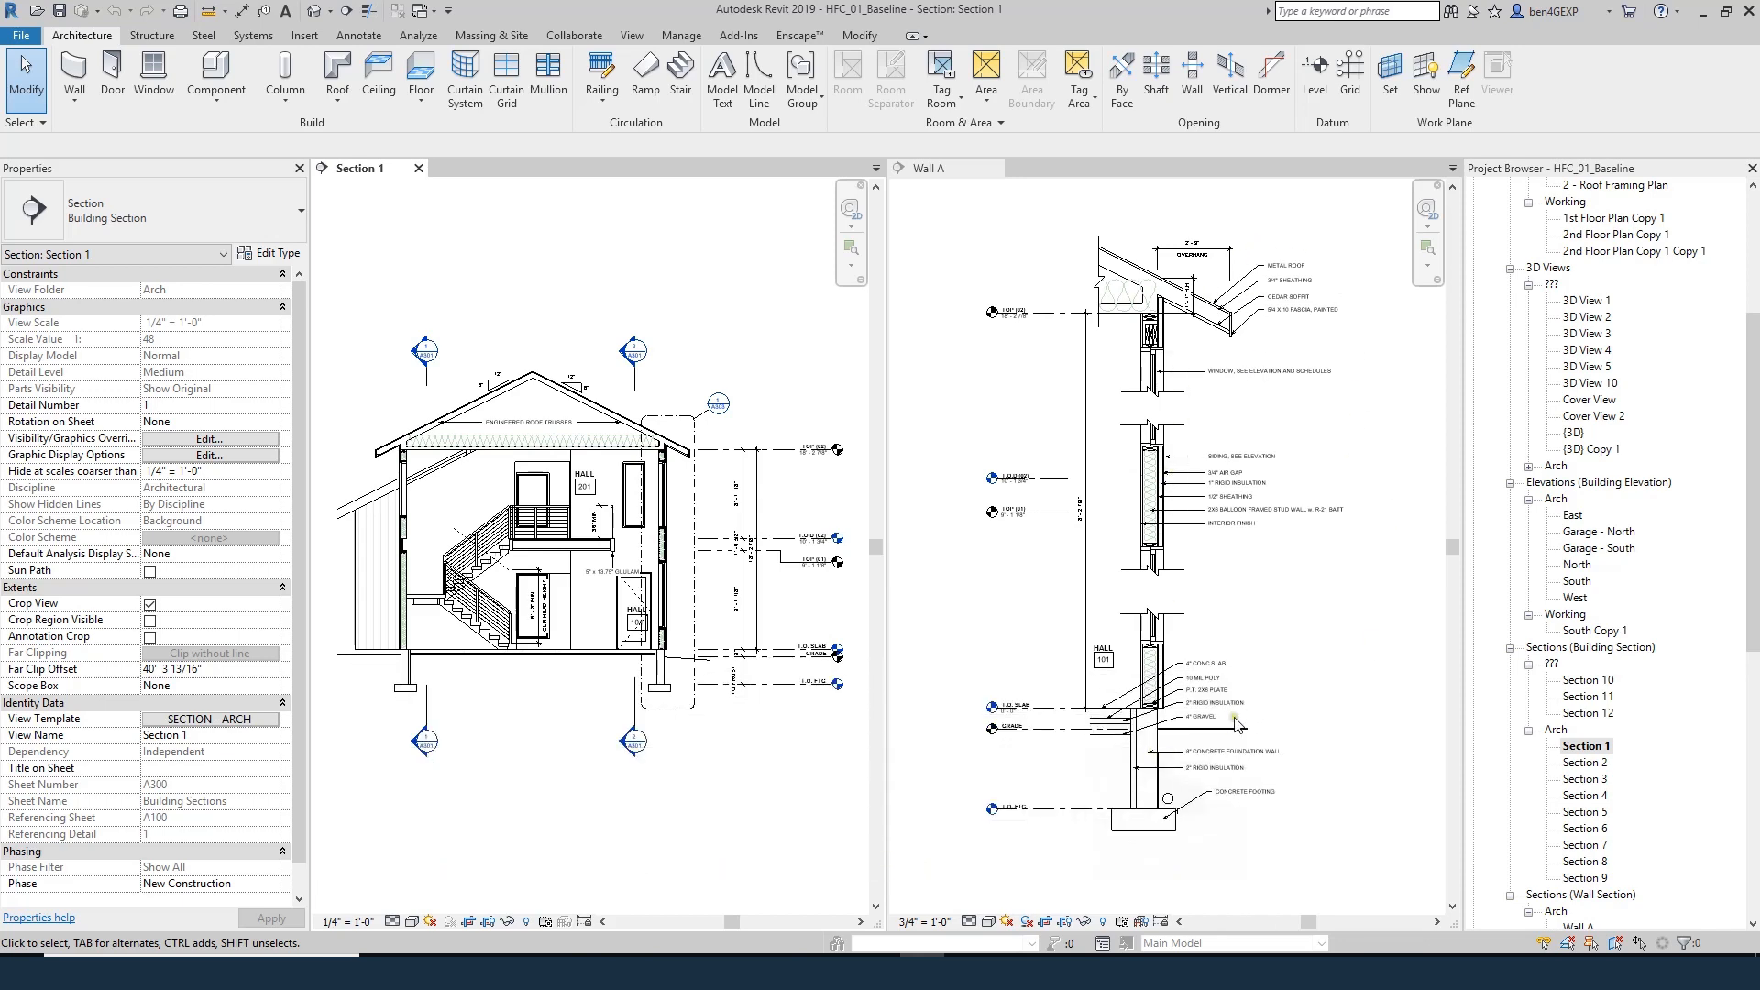
left_click(1364, 409)
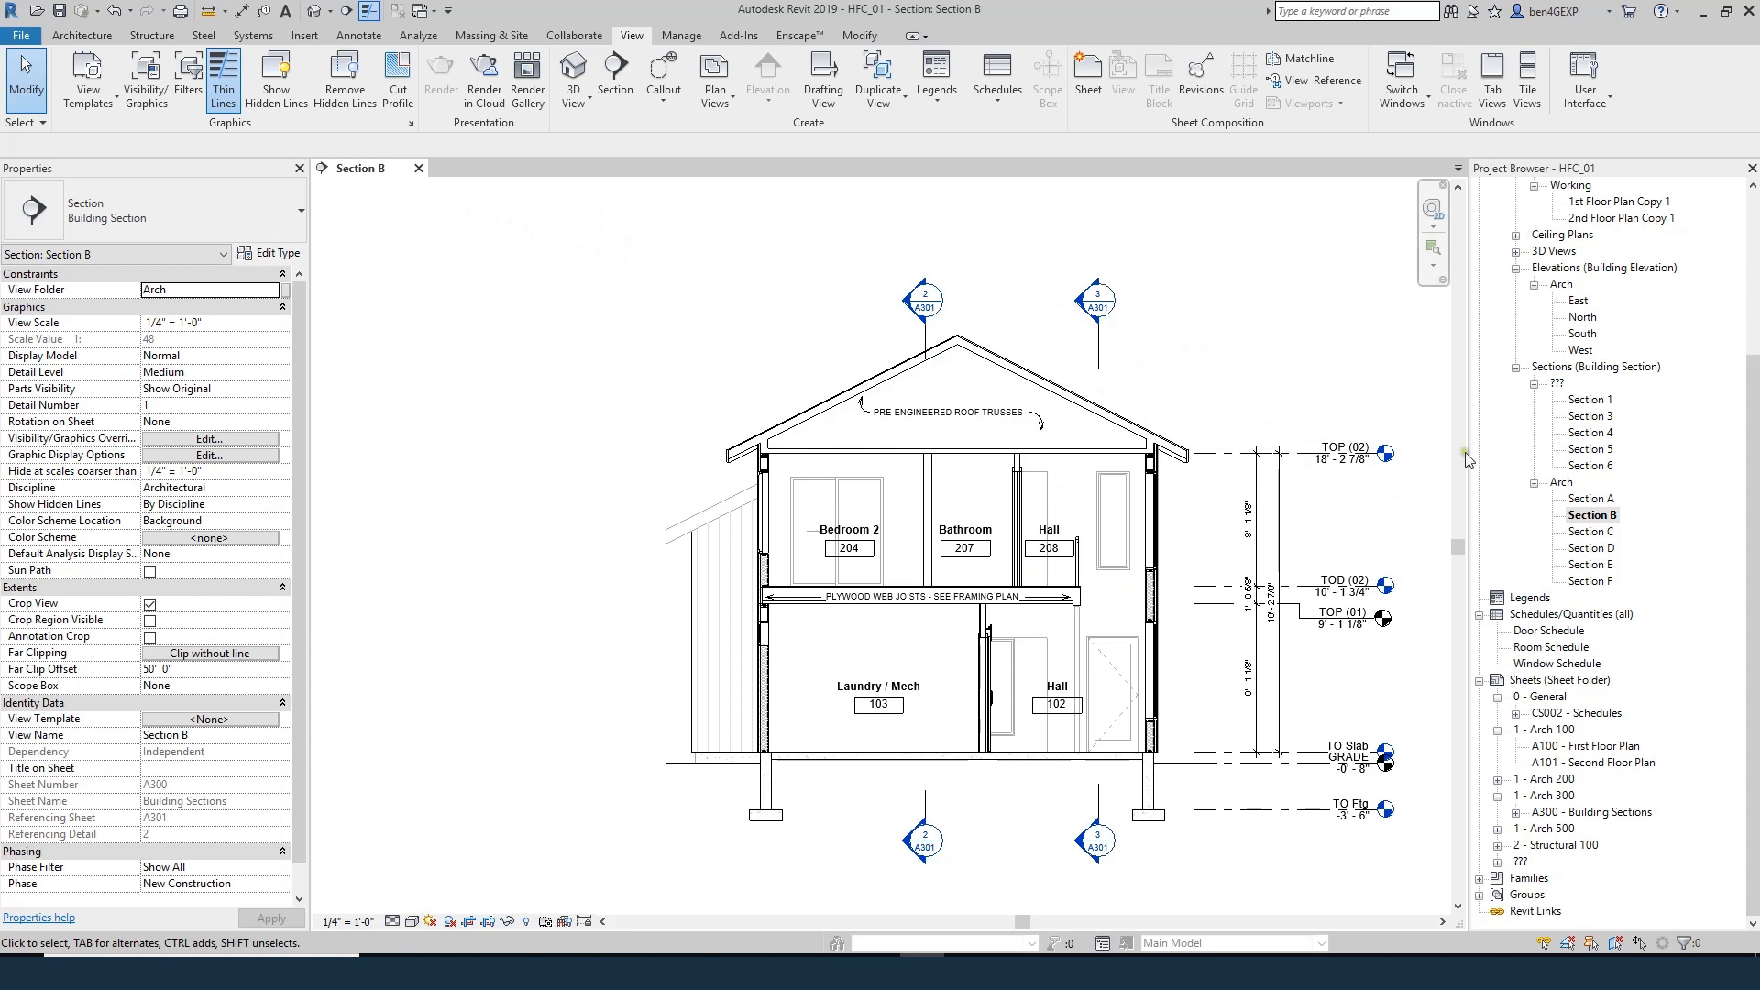
- Create a rectangular callout in Section B around the full-height exterior wall beside the halls, from above the roof to below the footing
left_click(686, 101)
left_click(690, 140)
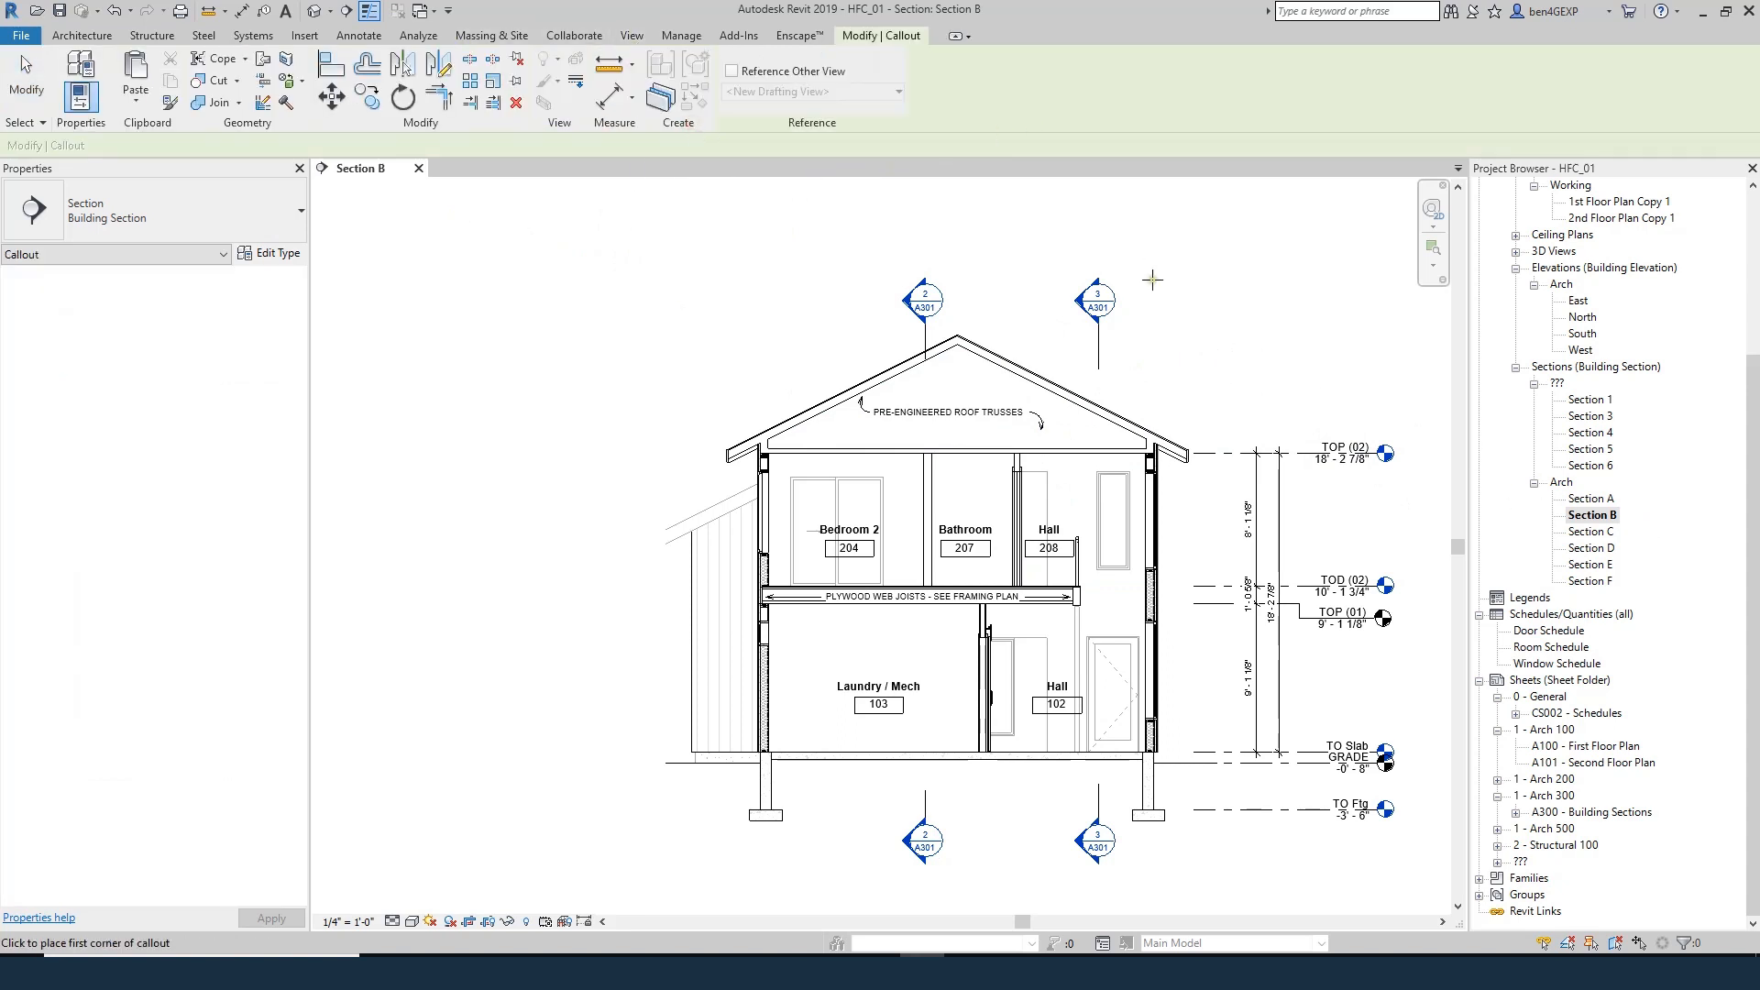
left_click(1215, 382)
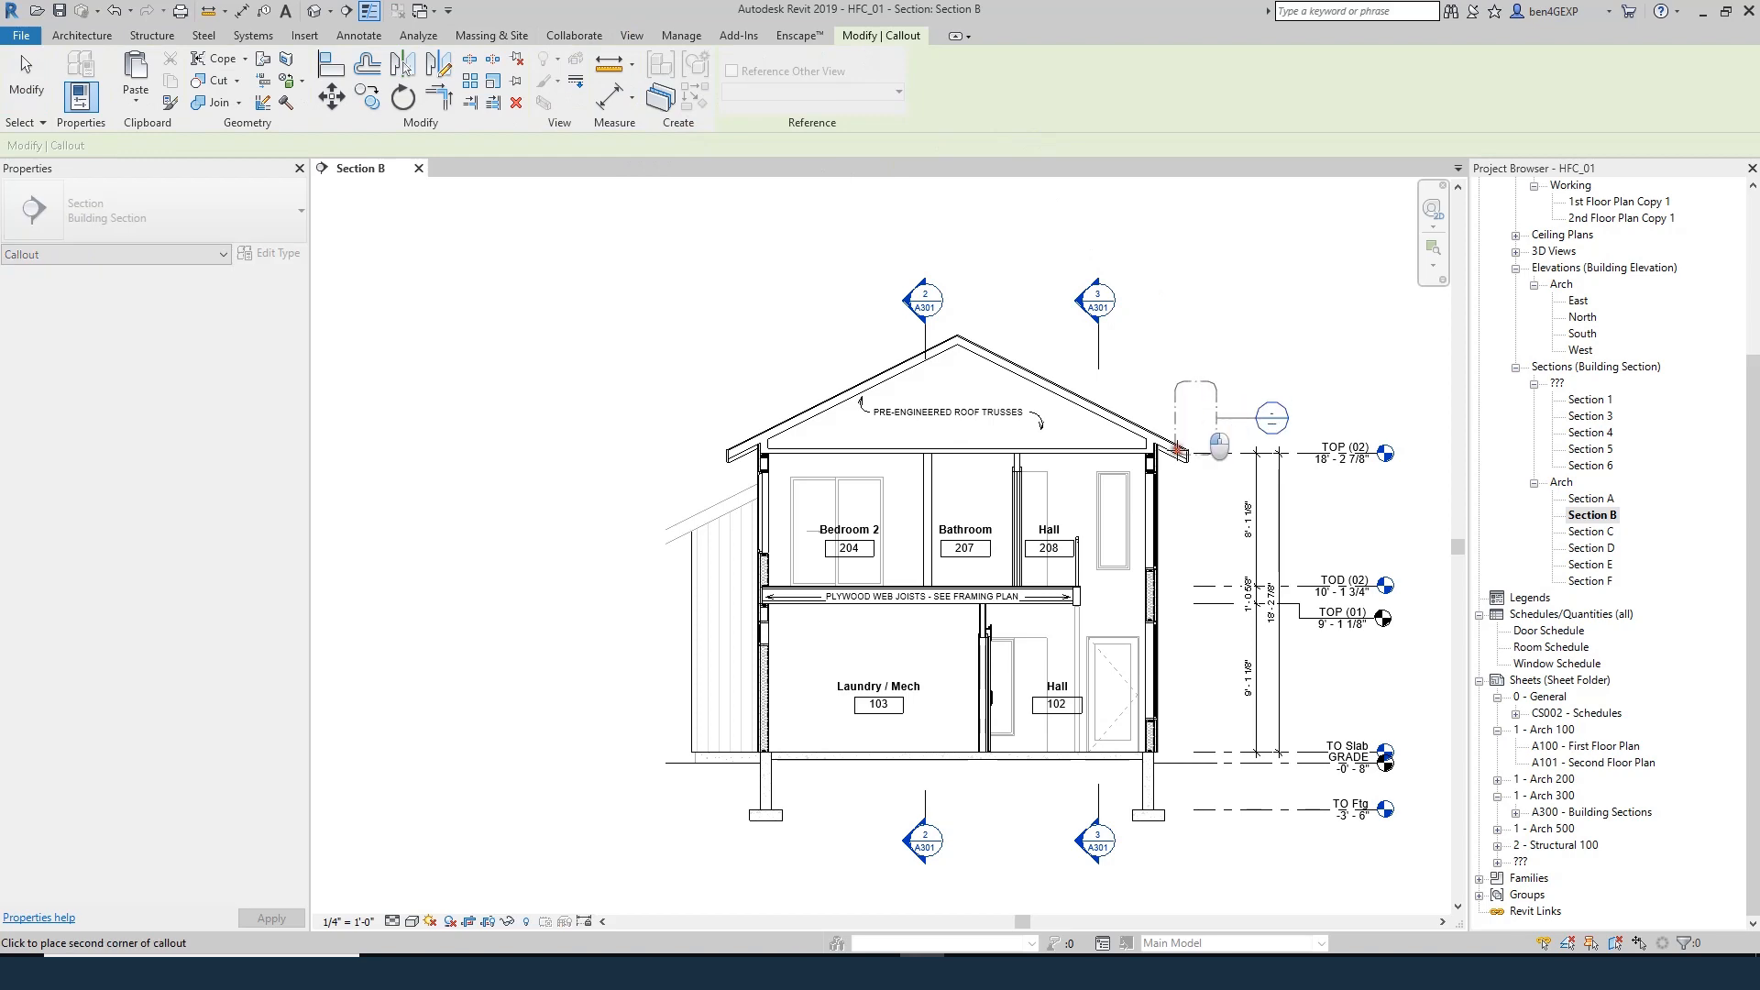
left_click(1084, 894)
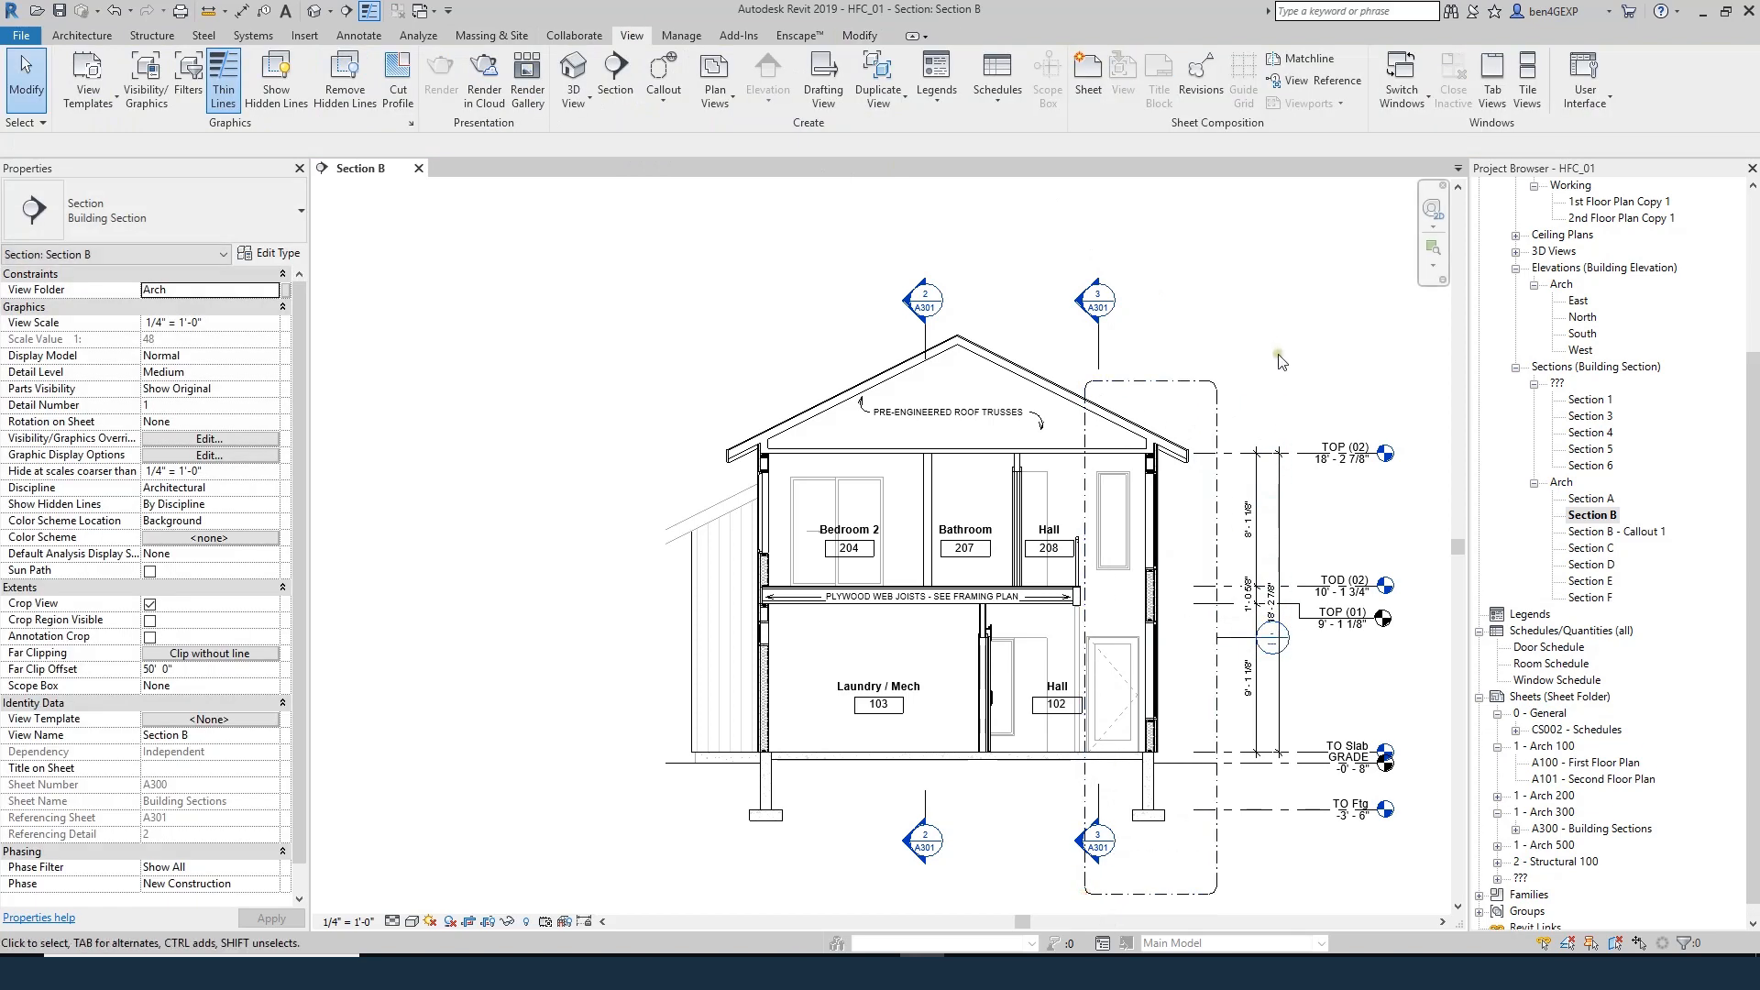
- Move the new callout's bubble from mid-height to just outside the upper right corner of its boundary
left_click(1606, 533)
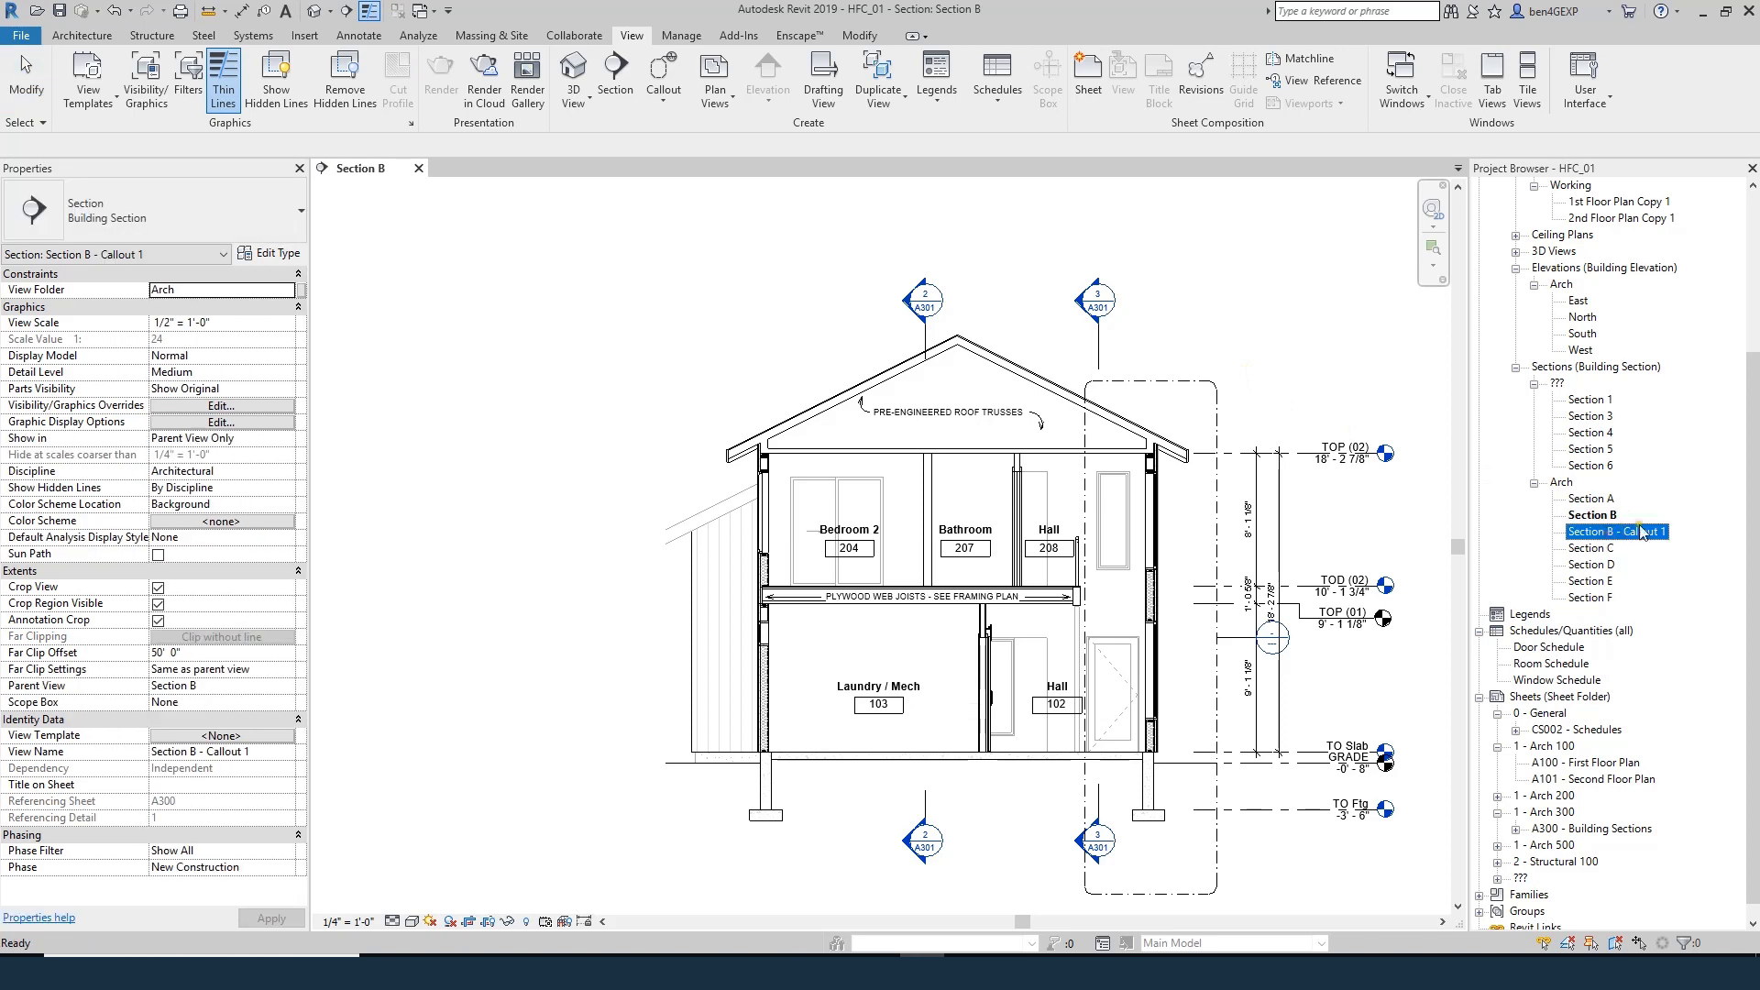
left_click(1218, 345)
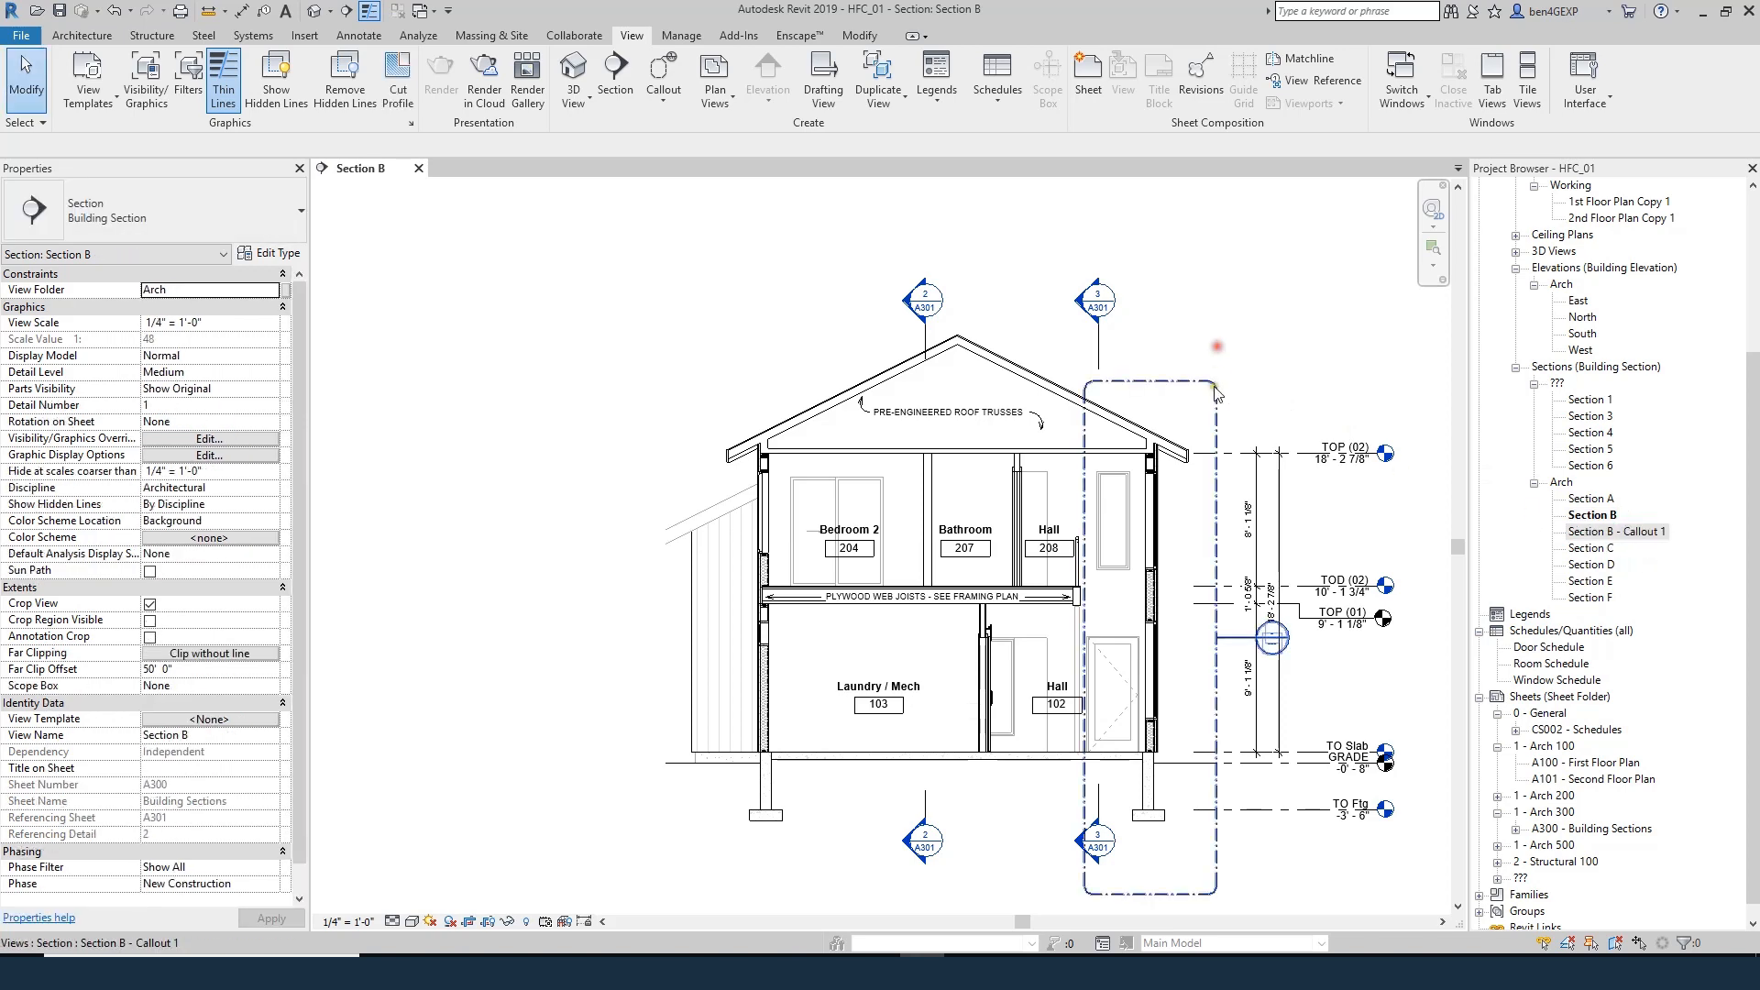
left_click(1214, 383)
left_click_drag(1258, 637, 1257, 371)
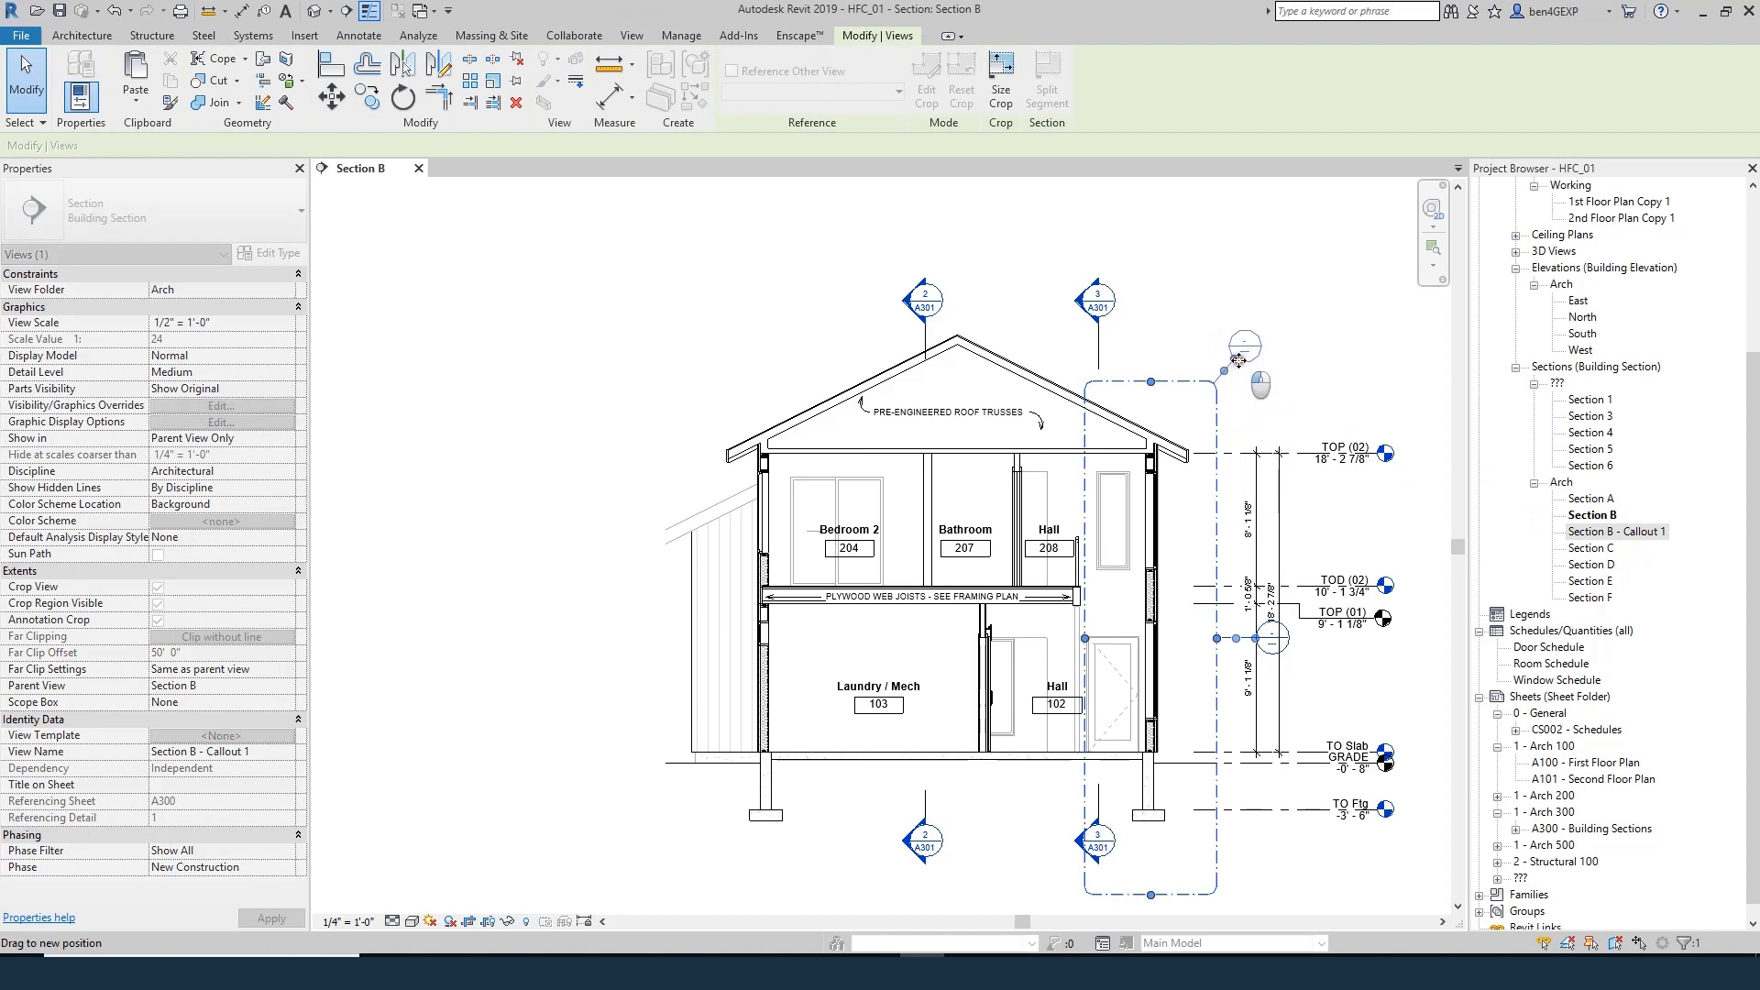
- Examine the Section B - Callout 1 view and return to Section B to inspect the insulation batting in the Laundry / Mech wall
double_click(1257, 367)
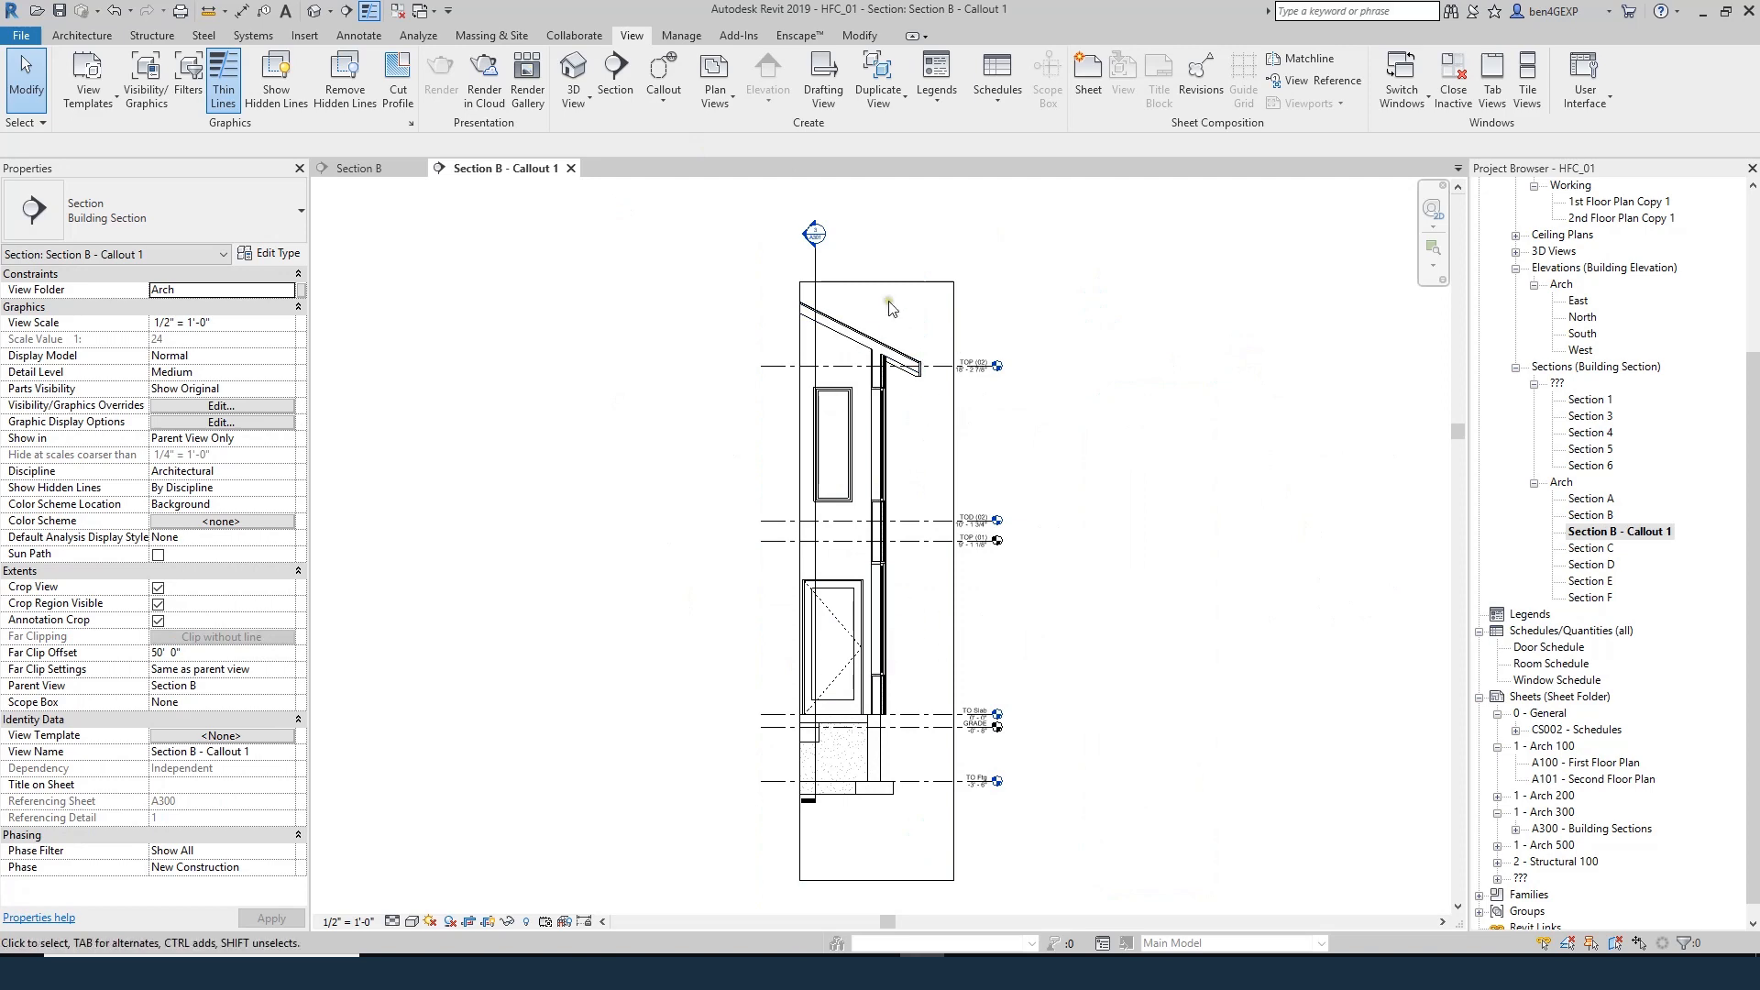
double_click(1592, 515)
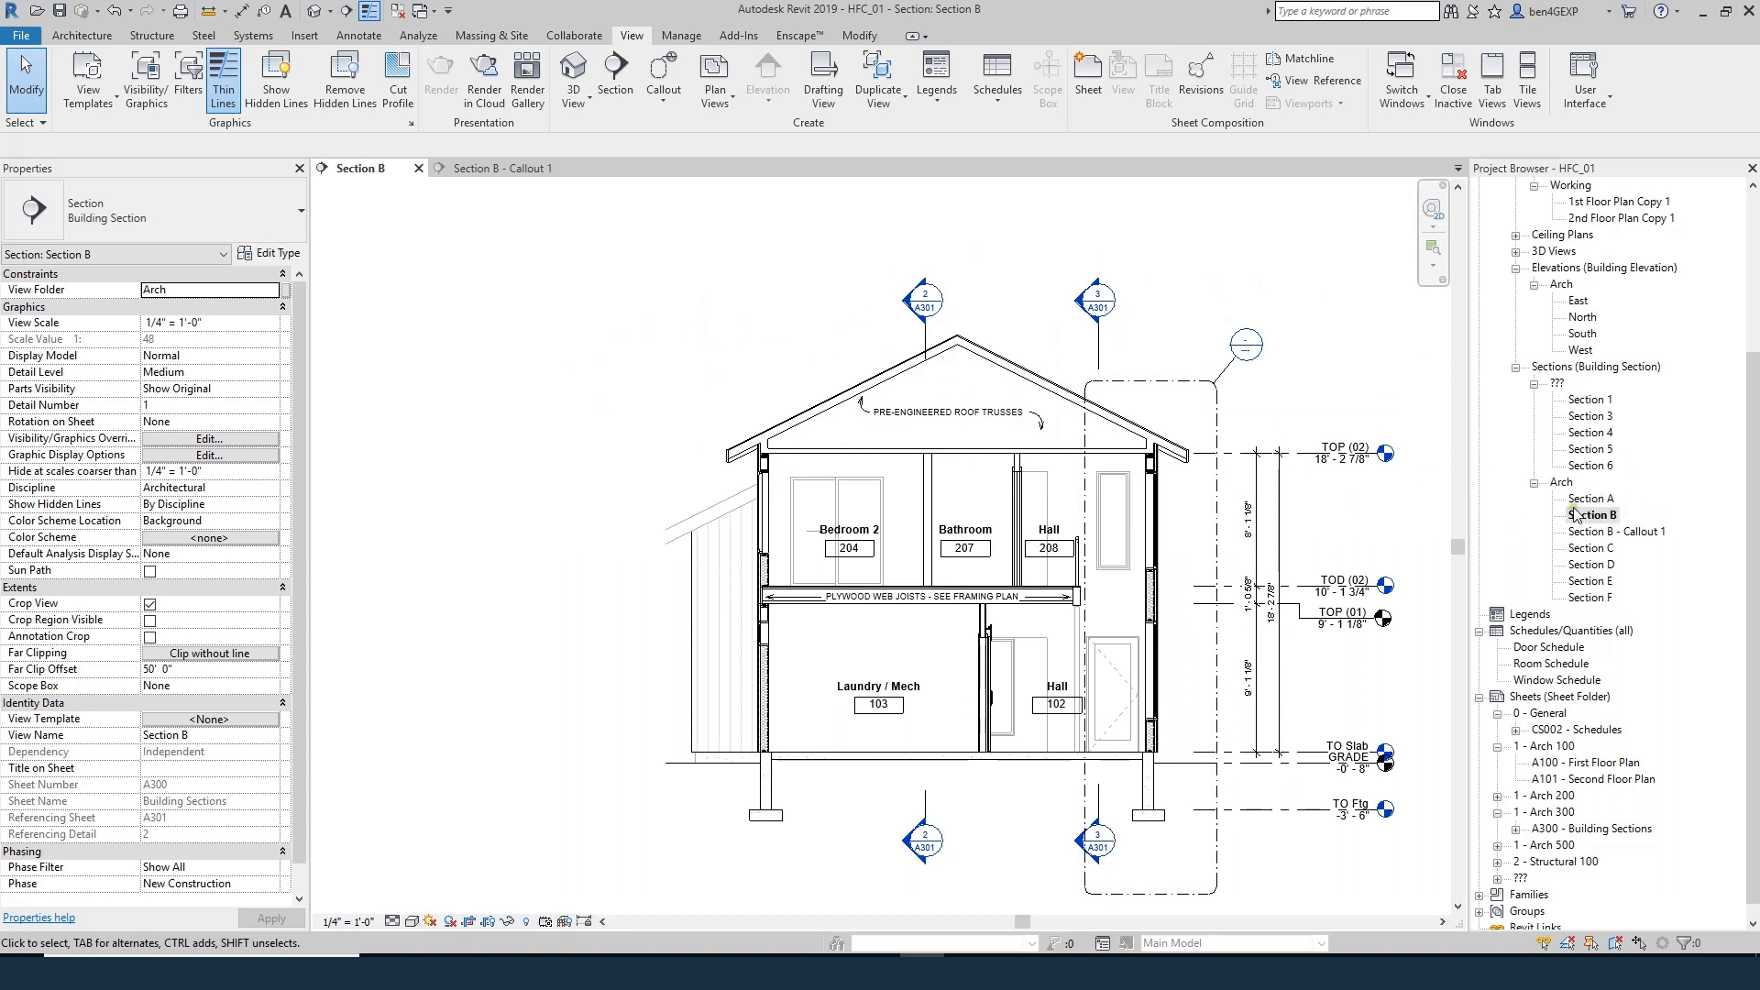
left_click(768, 681)
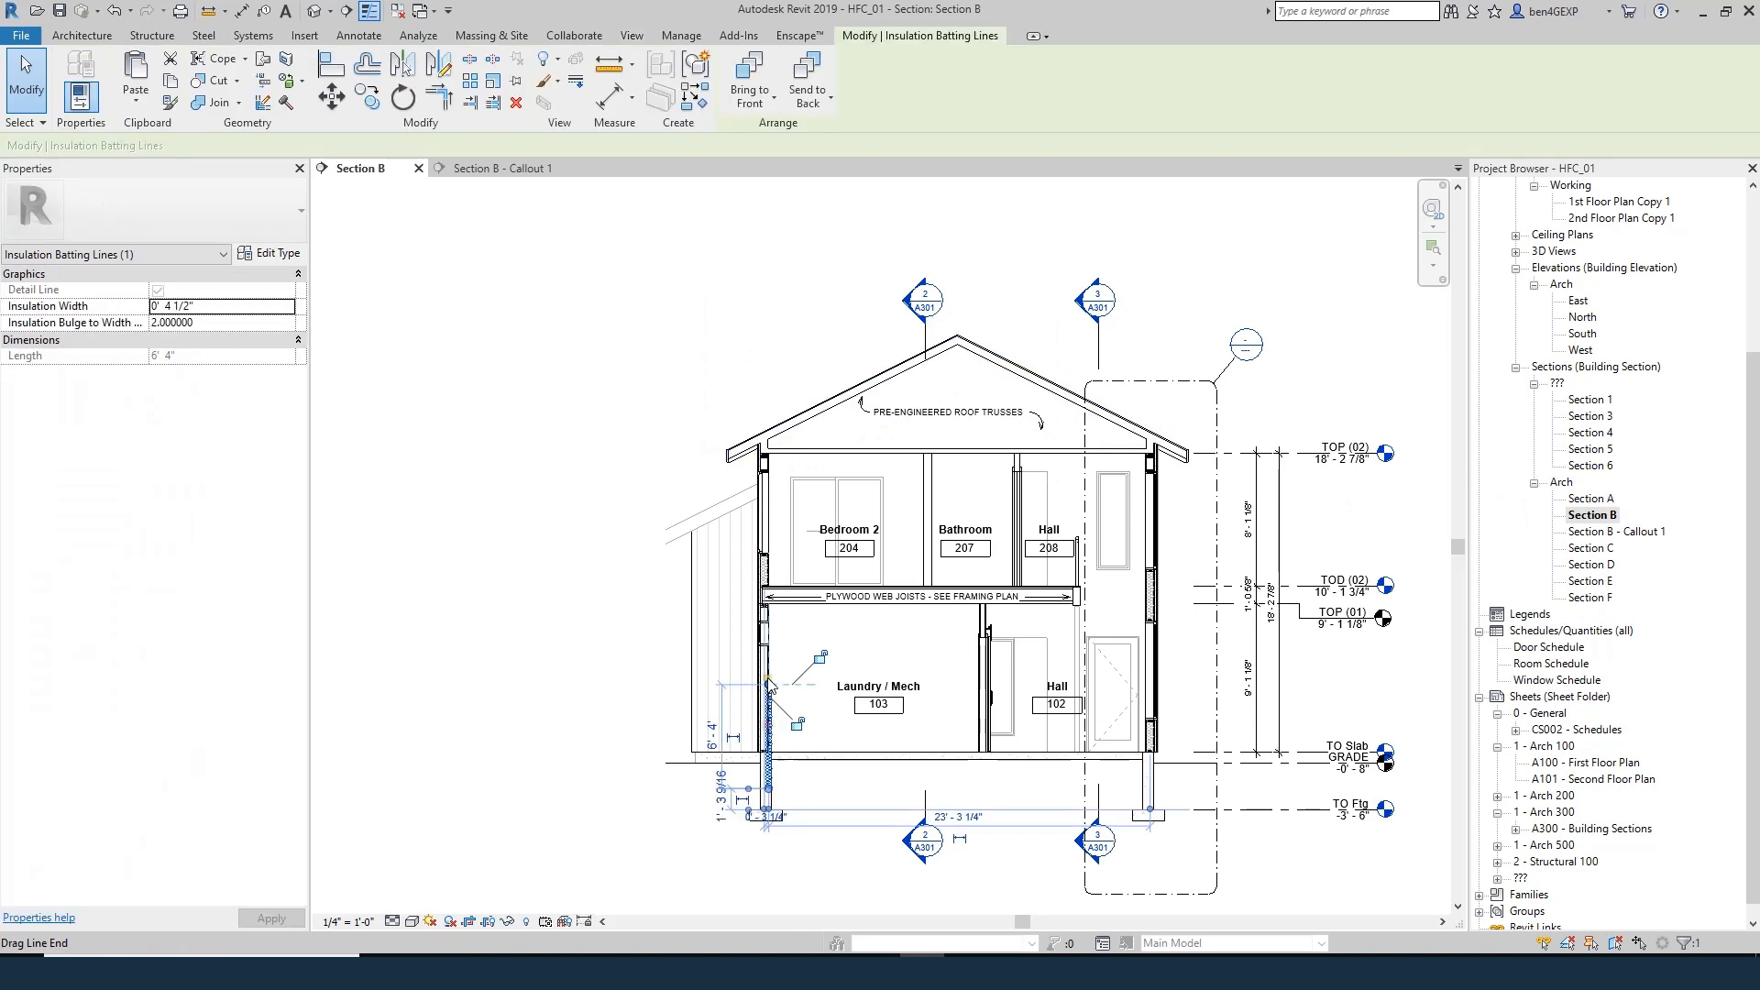
key("Escape")
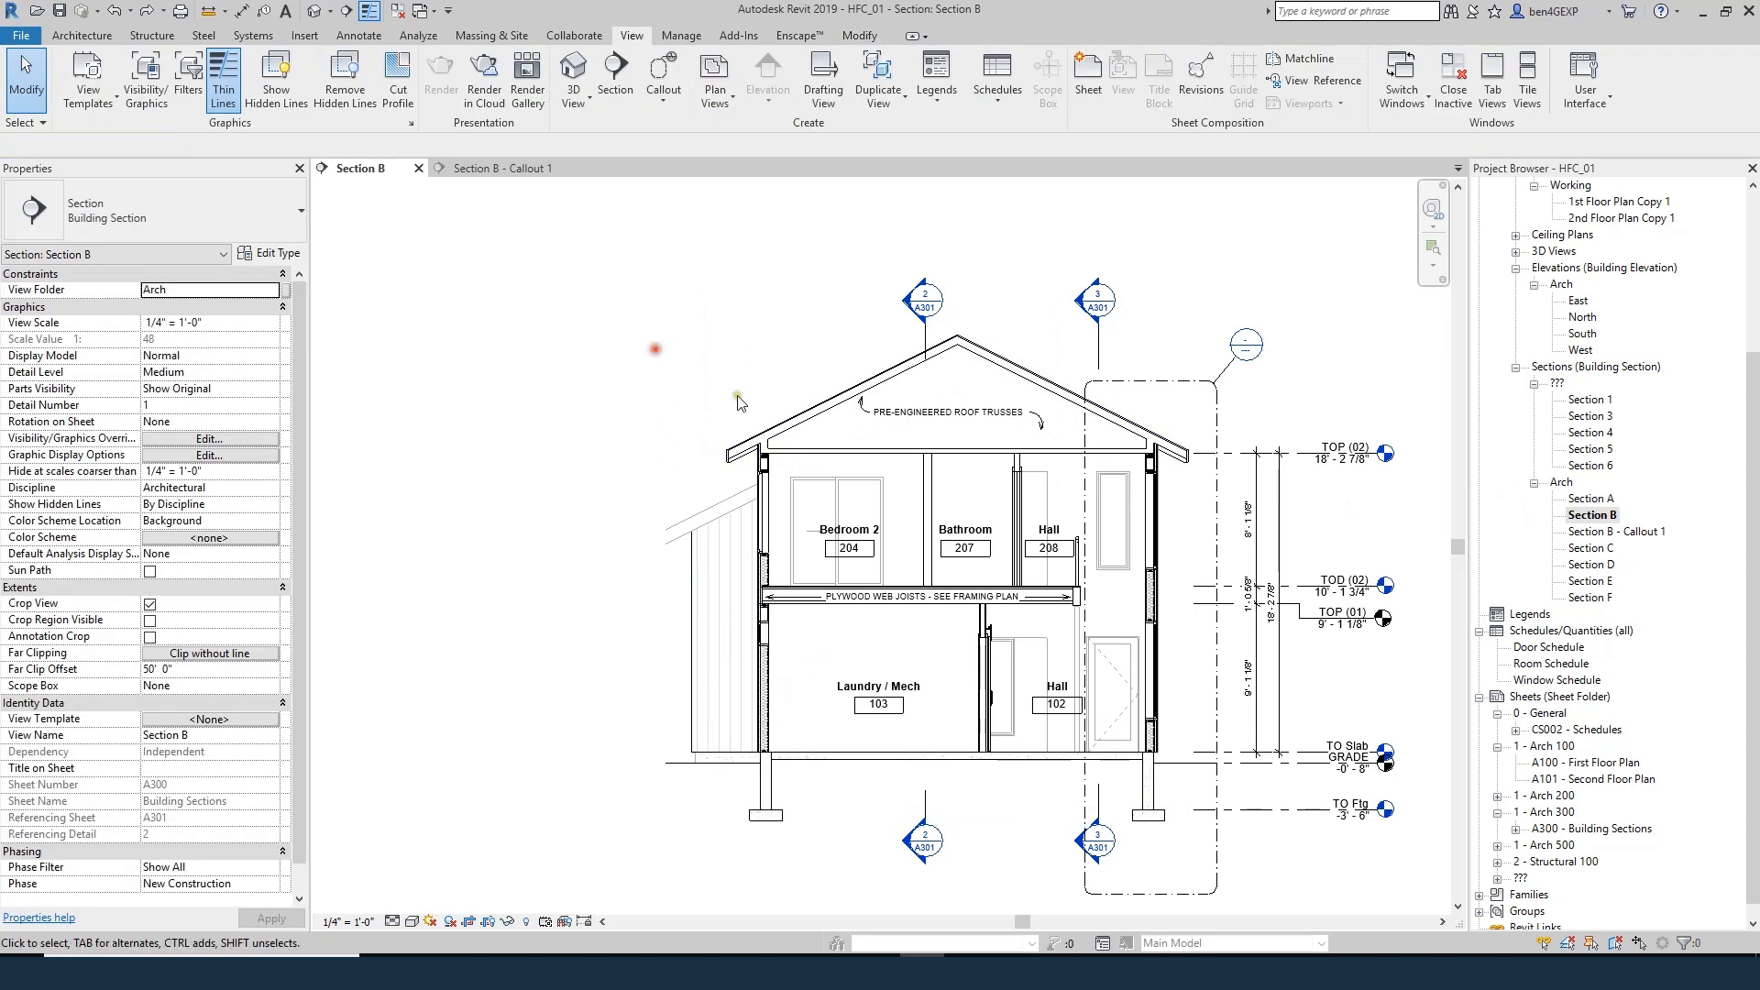
- Duplicate the Section B view together with its detailing
right_click(1597, 519)
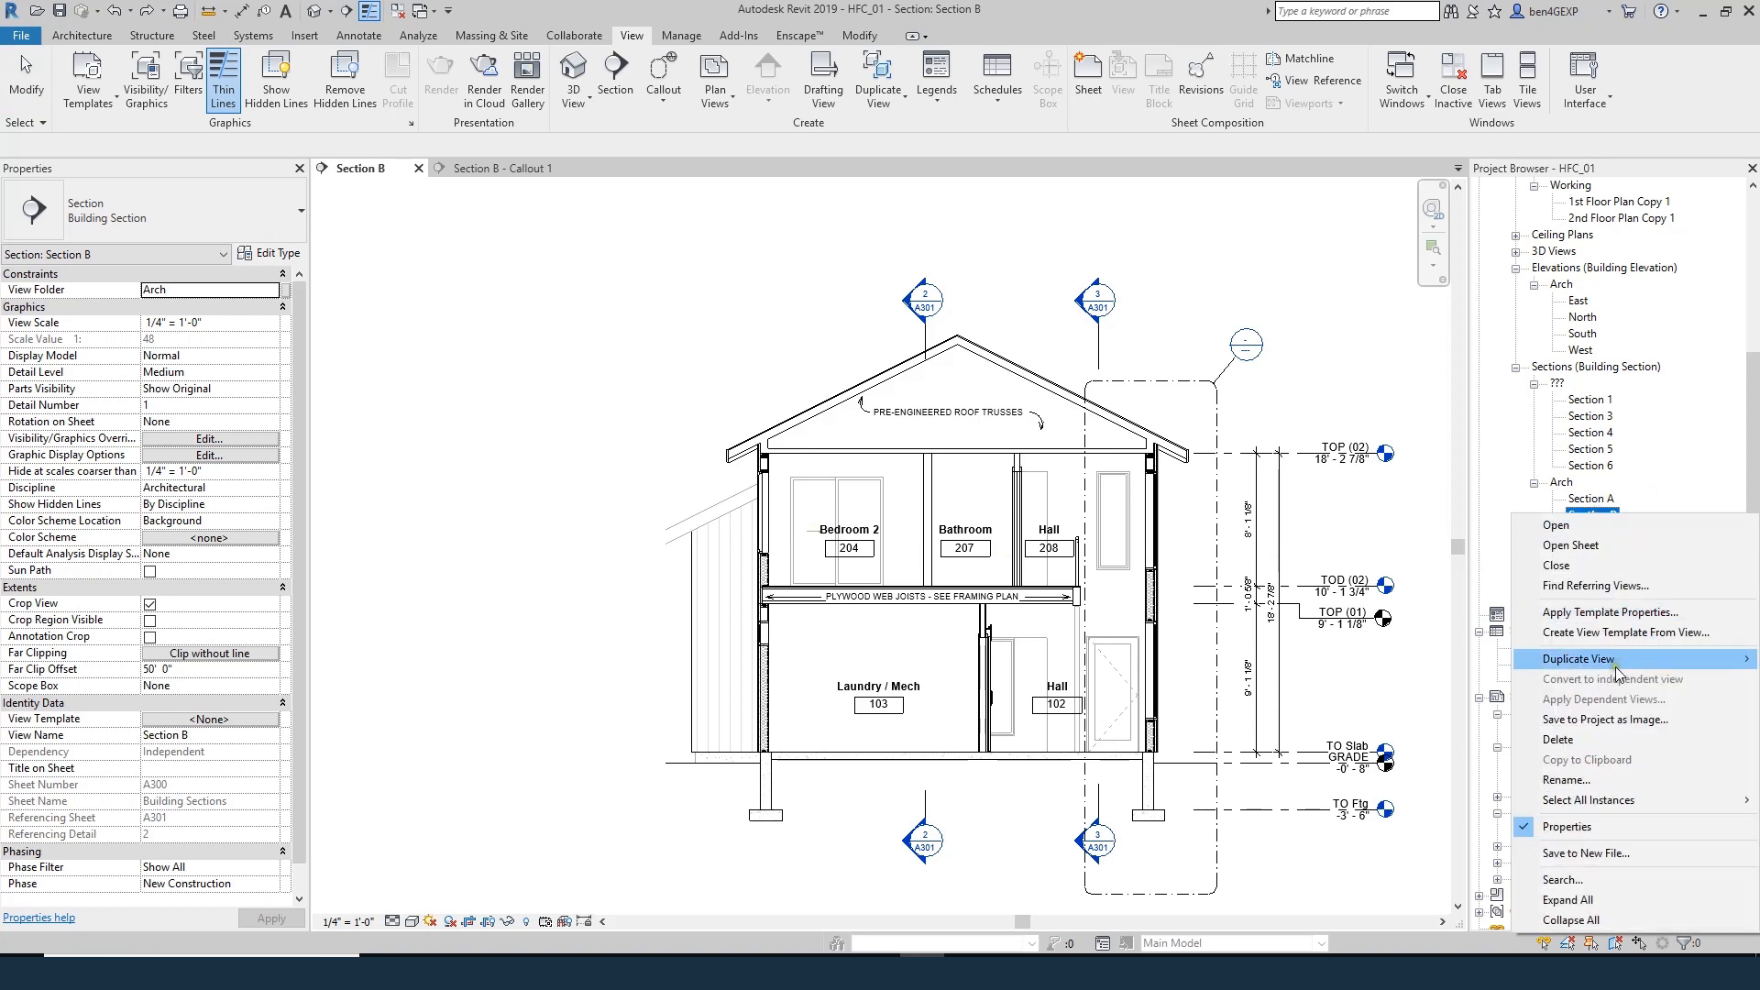
mouse_move(1616, 674)
left_click(1448, 689)
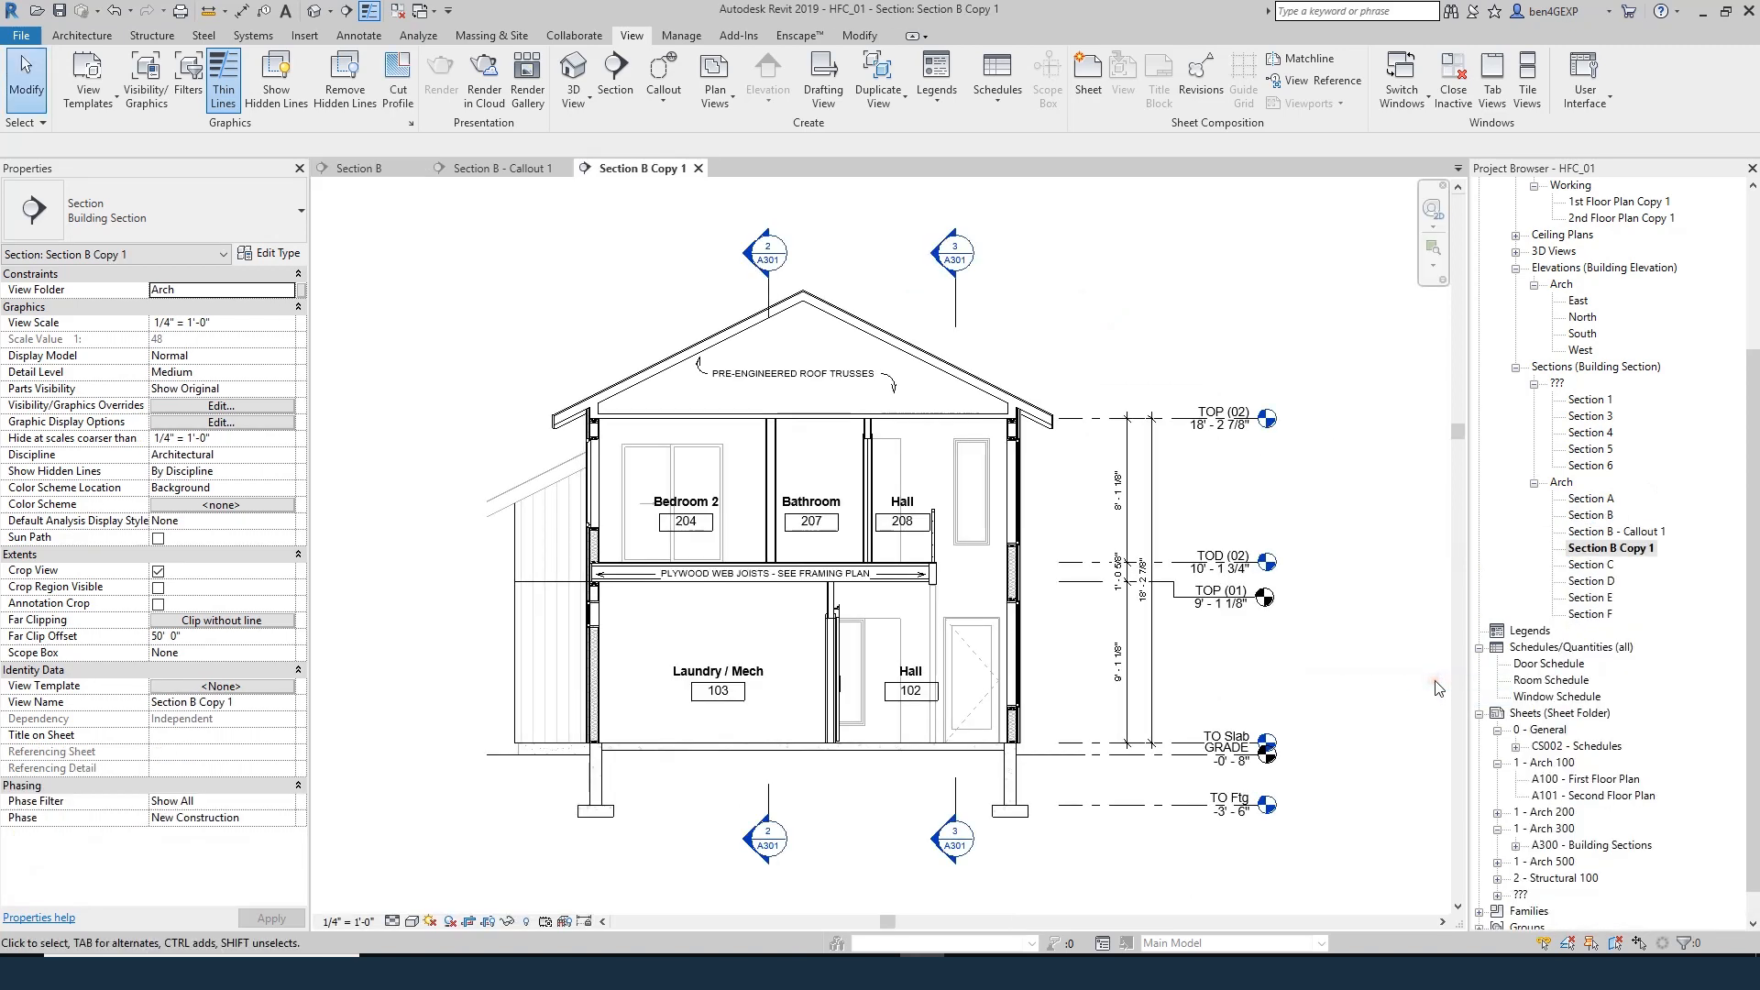
- Show the copied section's crop region, crop it to the left exterior wall and delete the PRE-ENGINEERED ROOF TRUSSES note
left_click(158, 588)
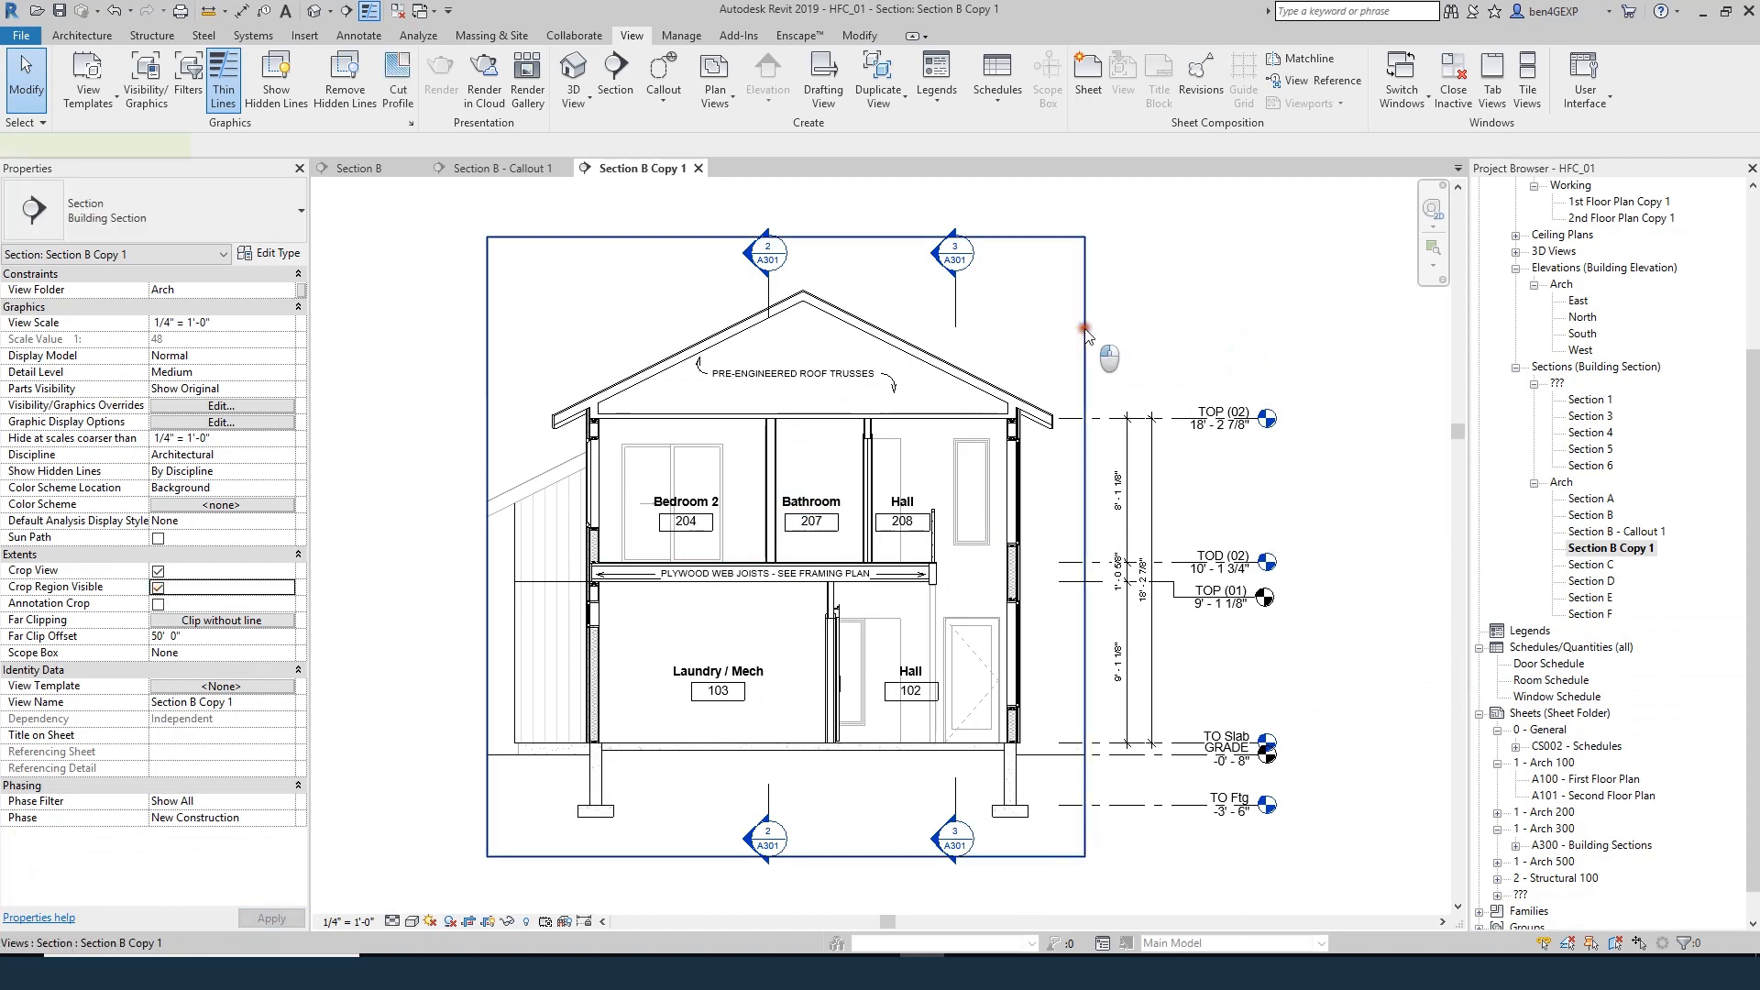
left_click(1084, 335)
left_click_drag(1084, 547, 639, 563)
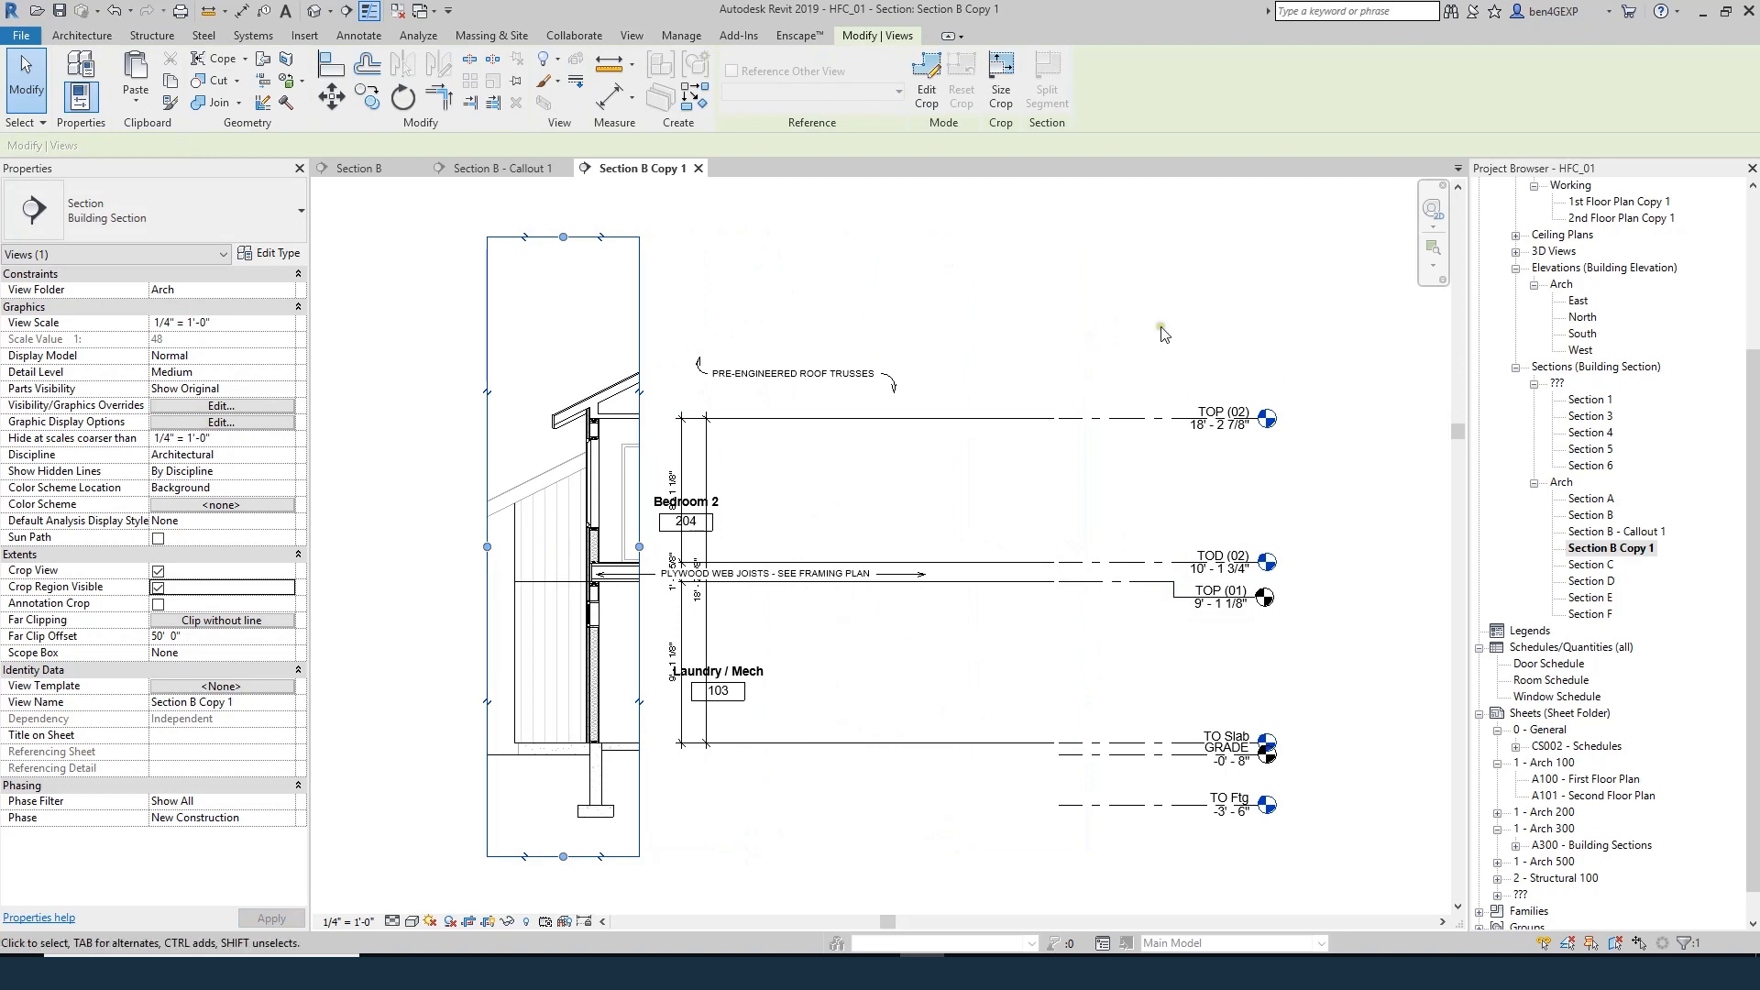
left_click(435, 334)
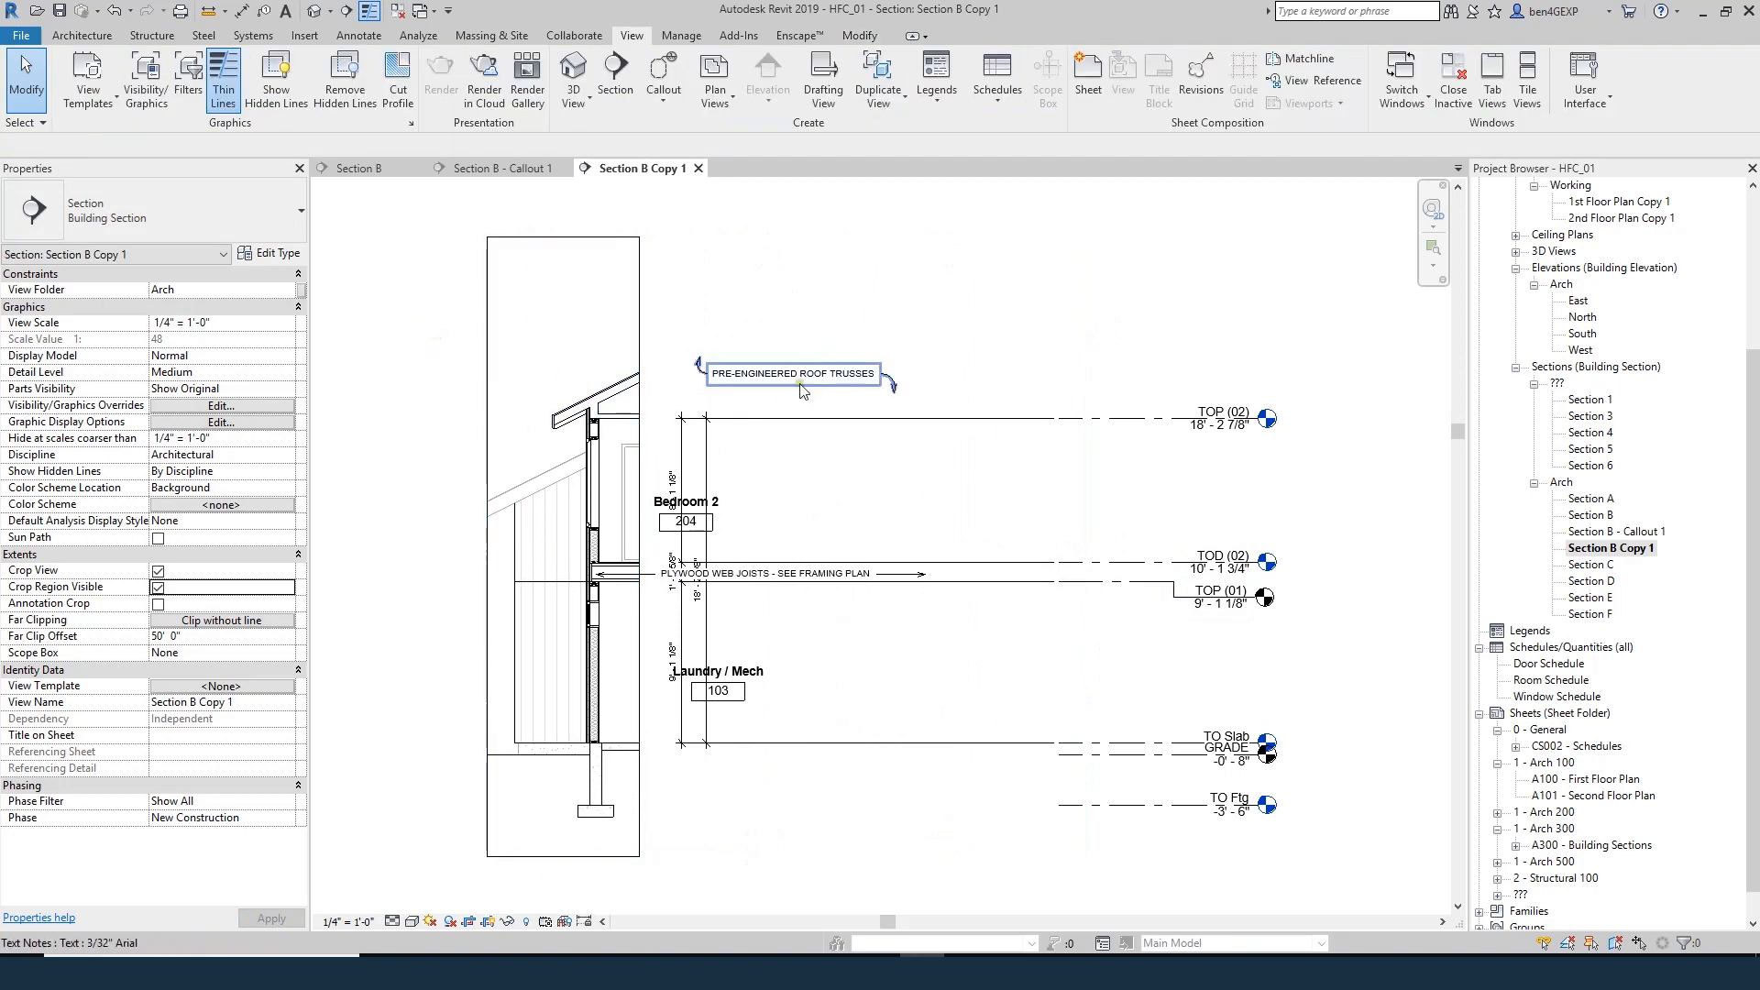
left_click(777, 359)
key("Delete")
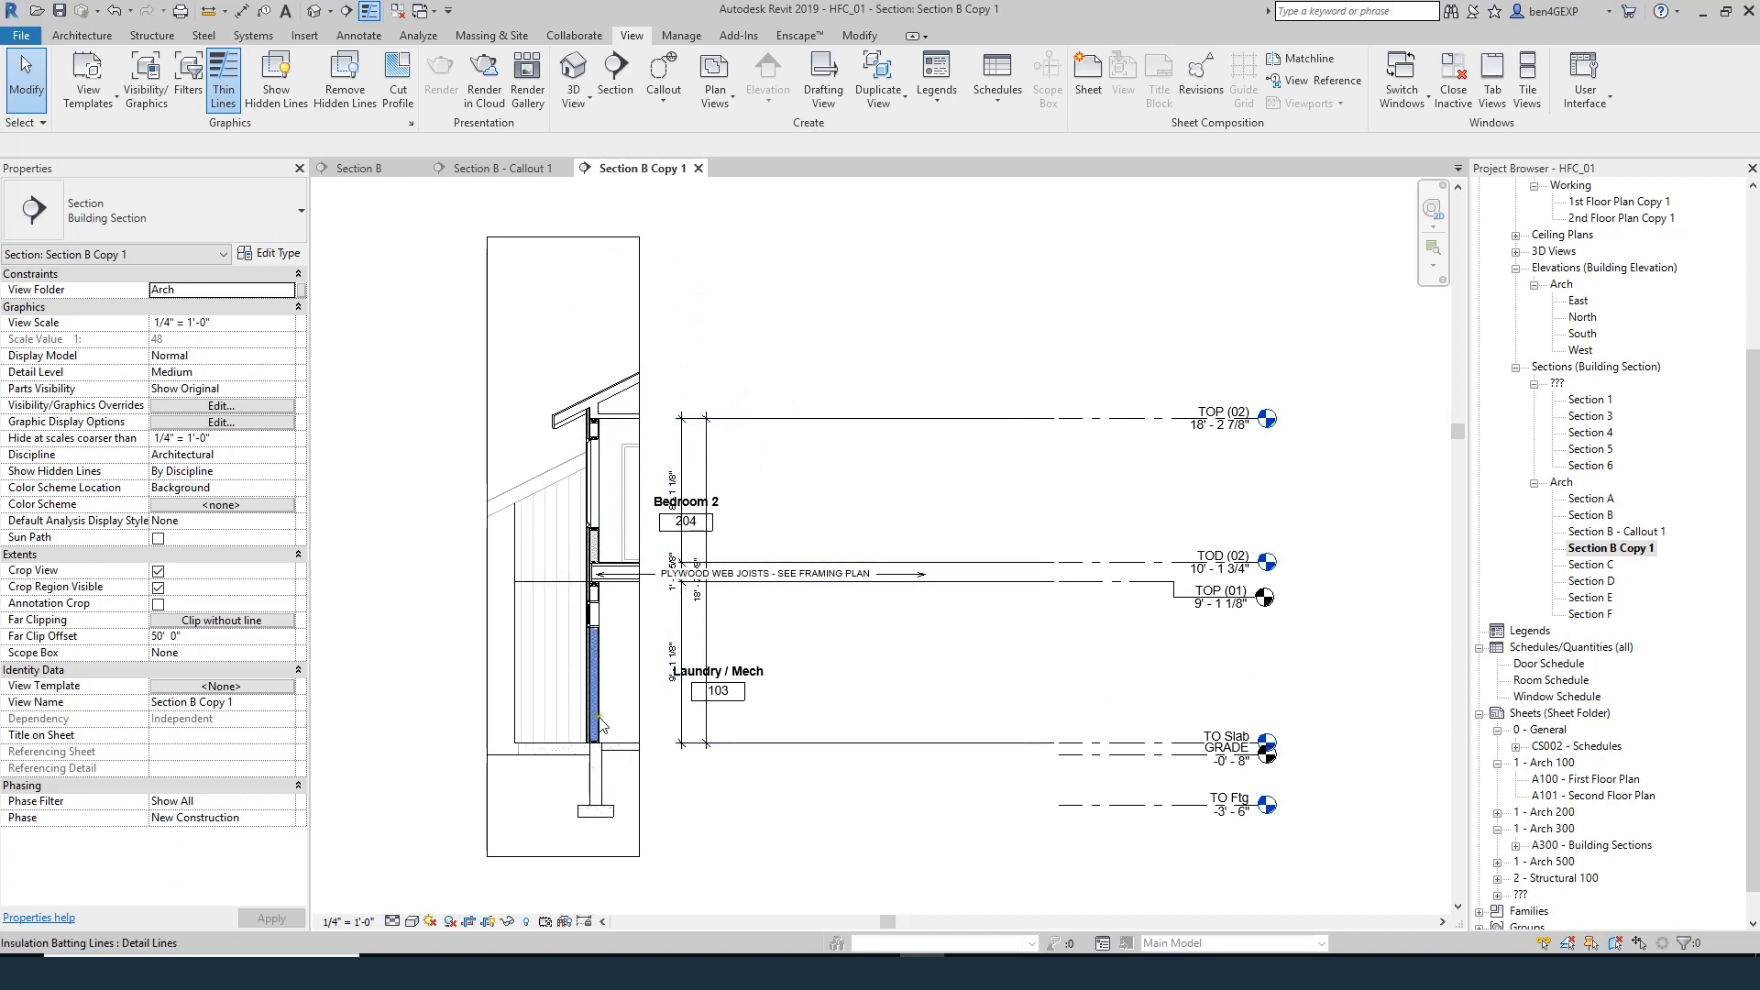
- Rename the duplicated section view as Section B - Callout 2
right_click(1604, 555)
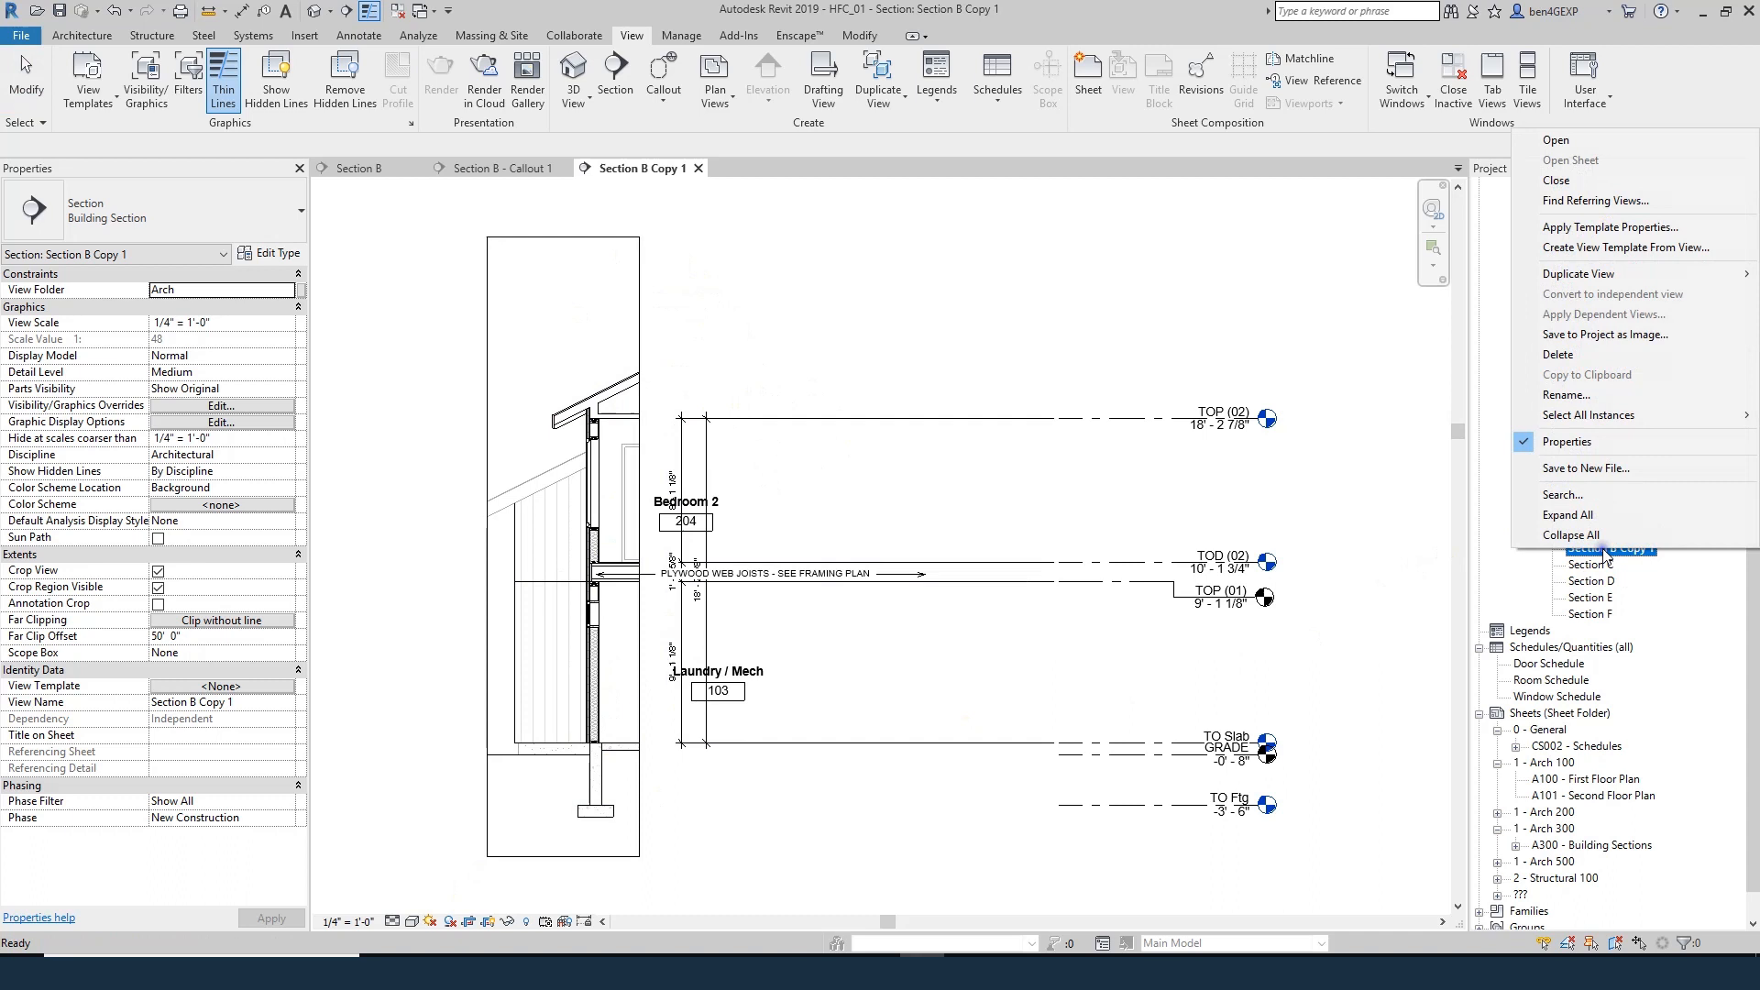
left_click(1563, 400)
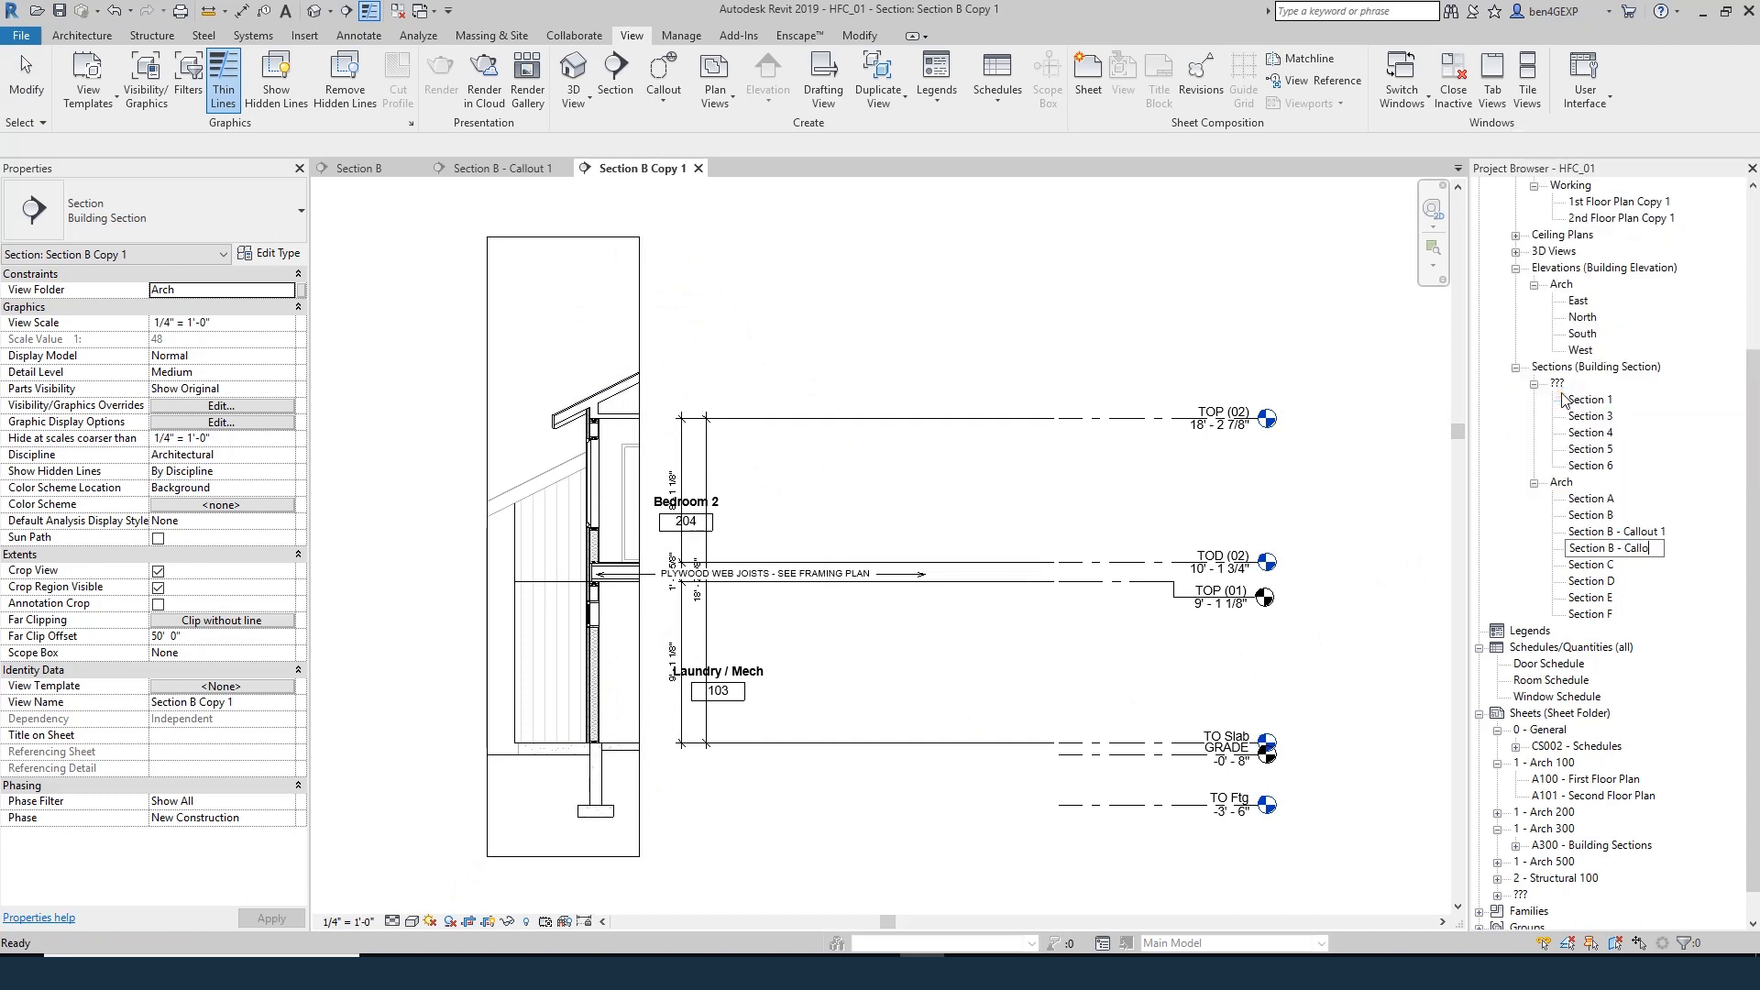
type("Section B - Callout 2")
key("Return")
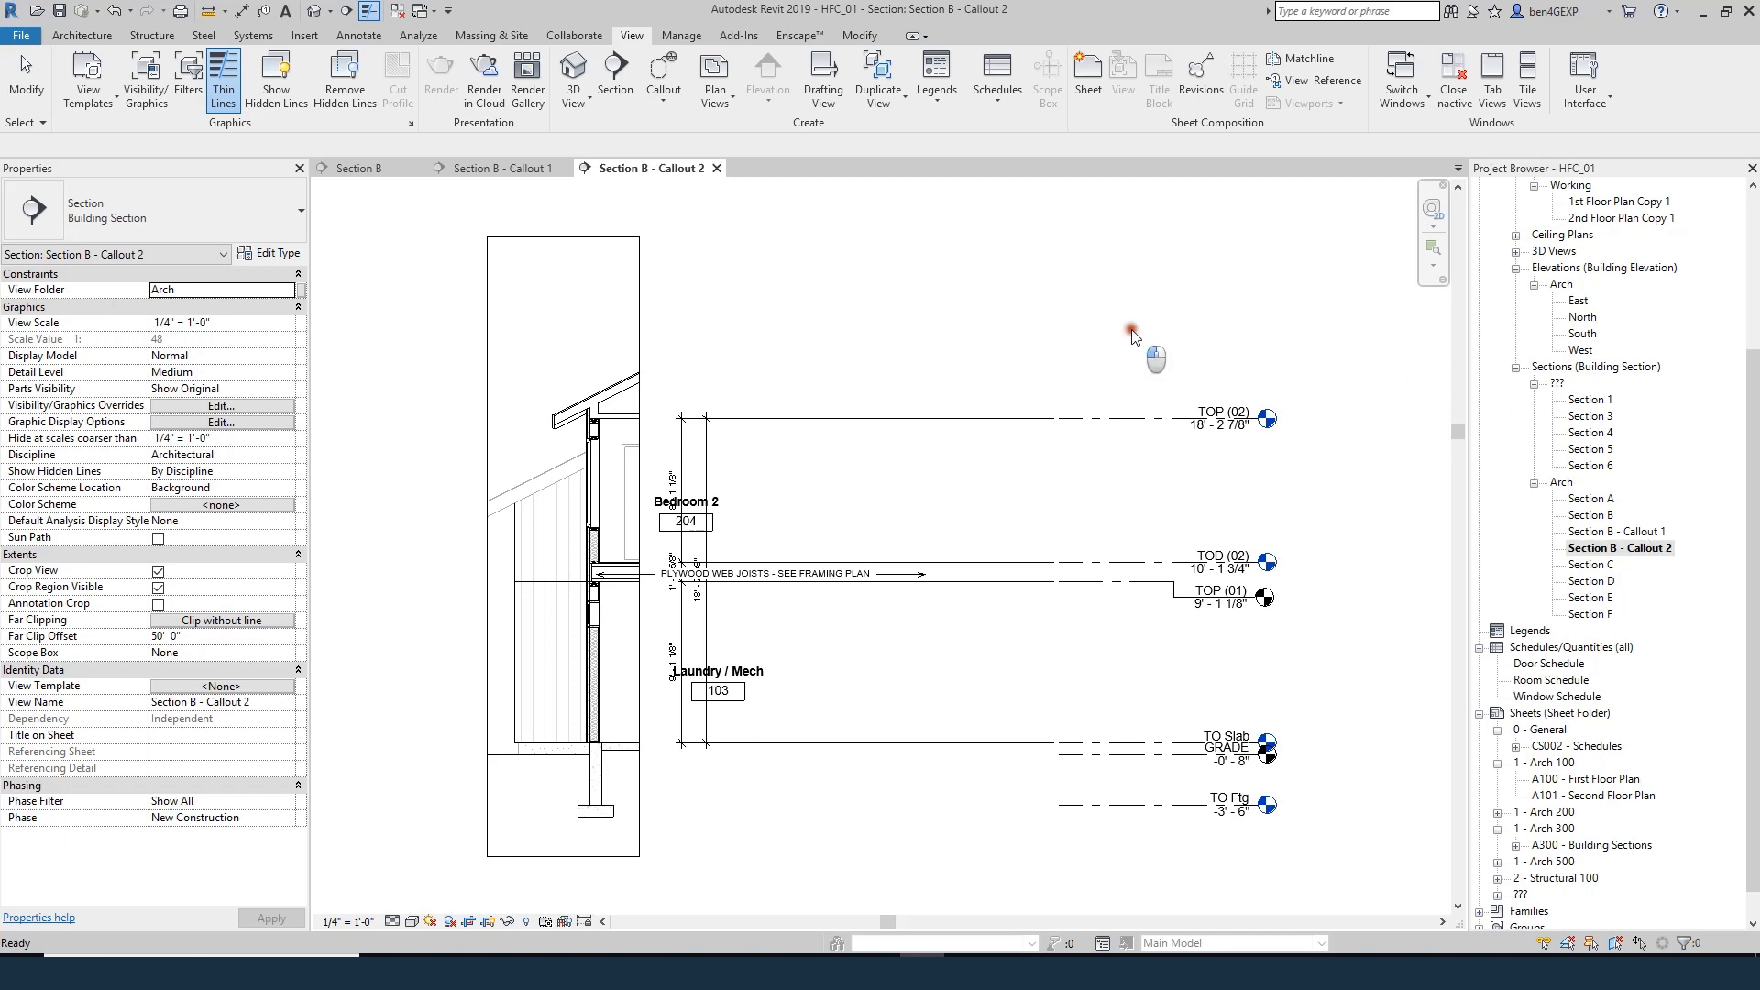
- Place a rectangular callout in Section B around the left exterior wall that references the existing view Section B - Callout 2
double_click(1592, 515)
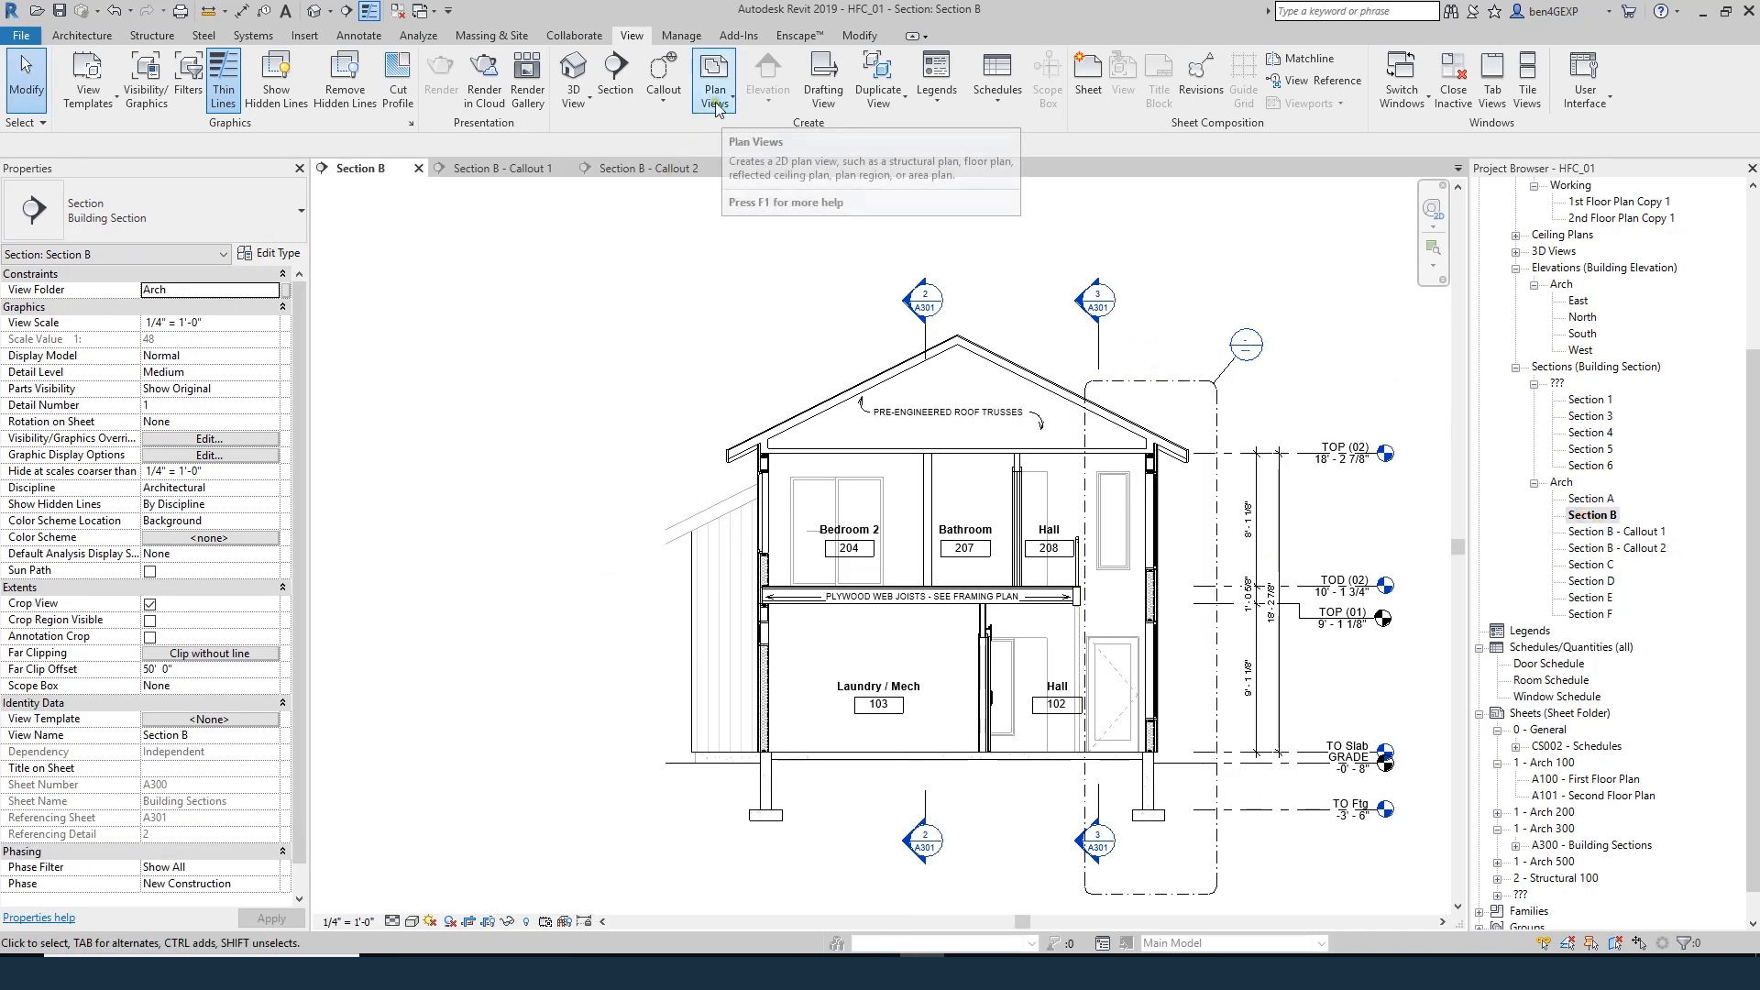
left_click(664, 99)
left_click(689, 136)
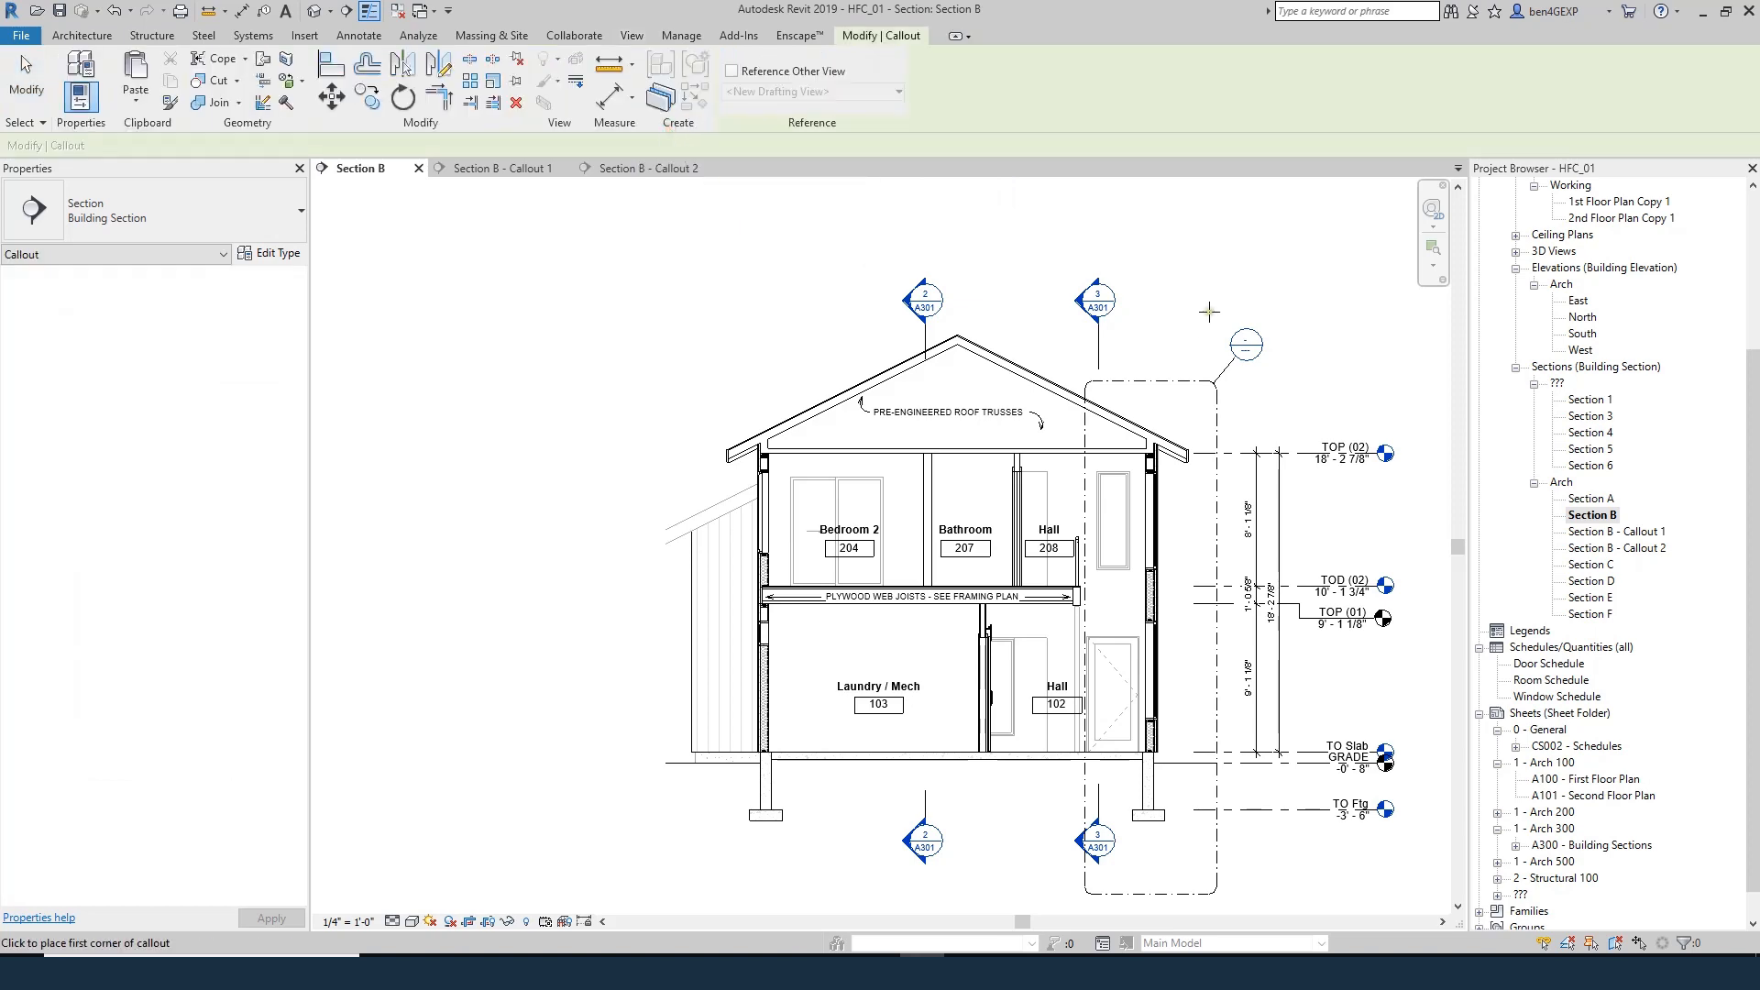
left_click(795, 72)
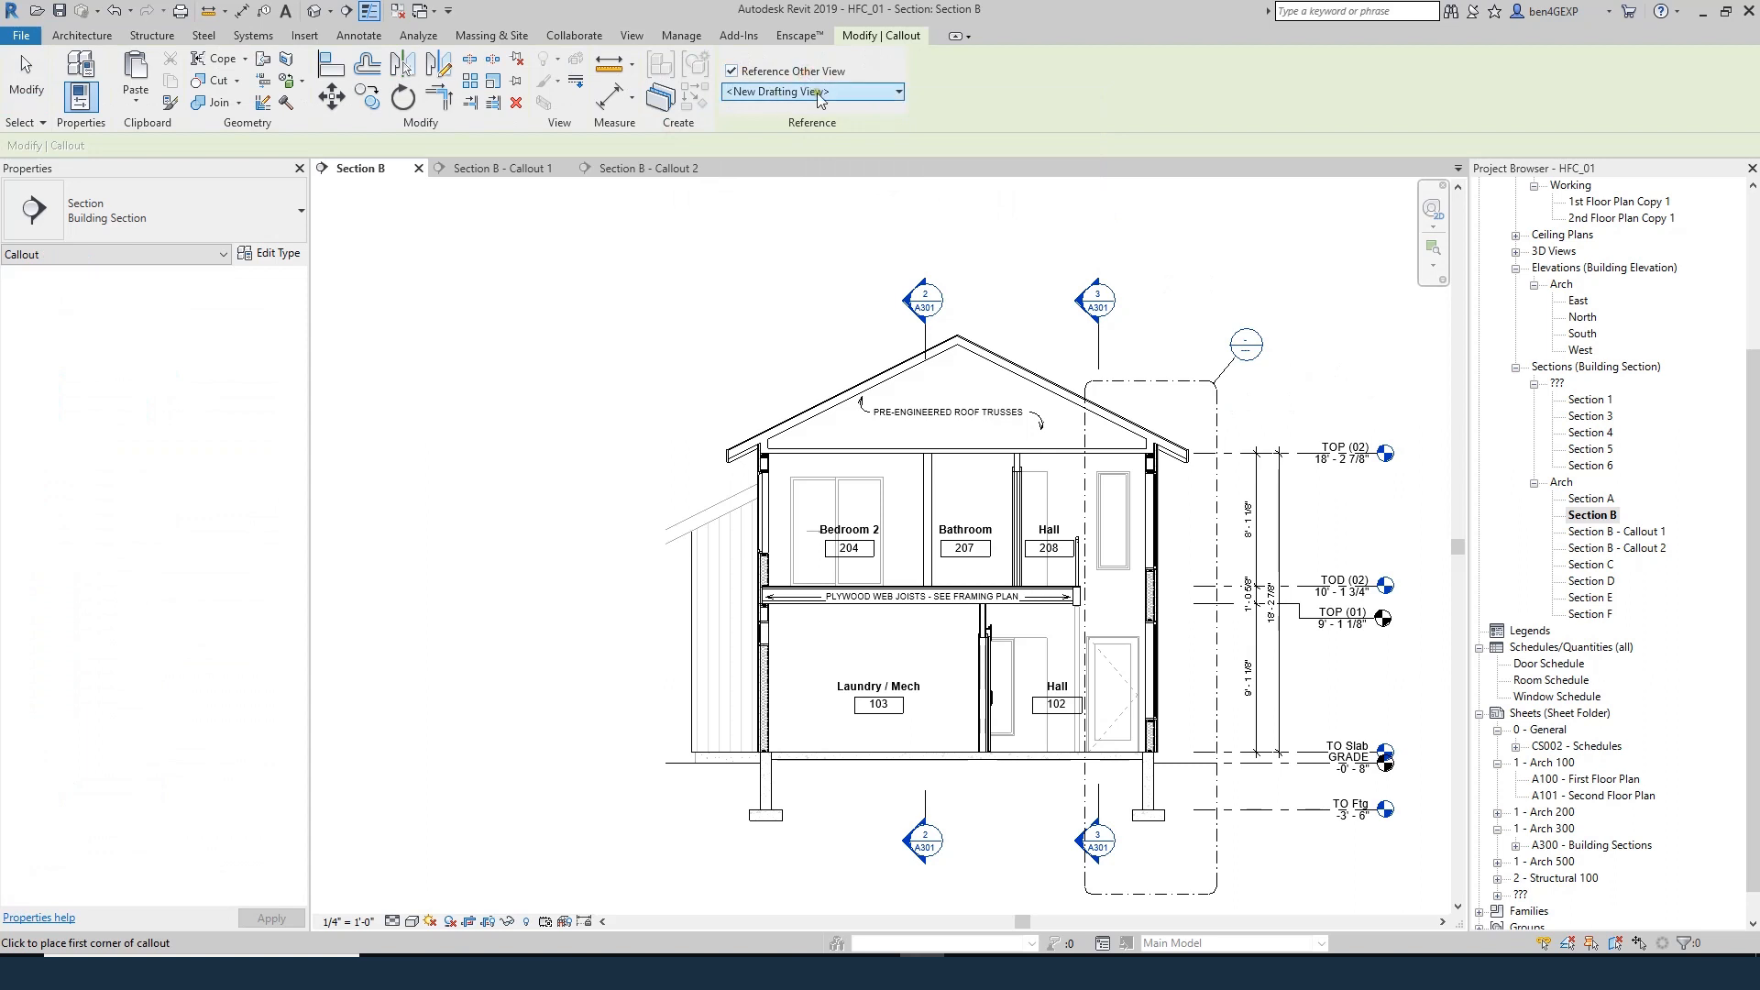
left_click(819, 93)
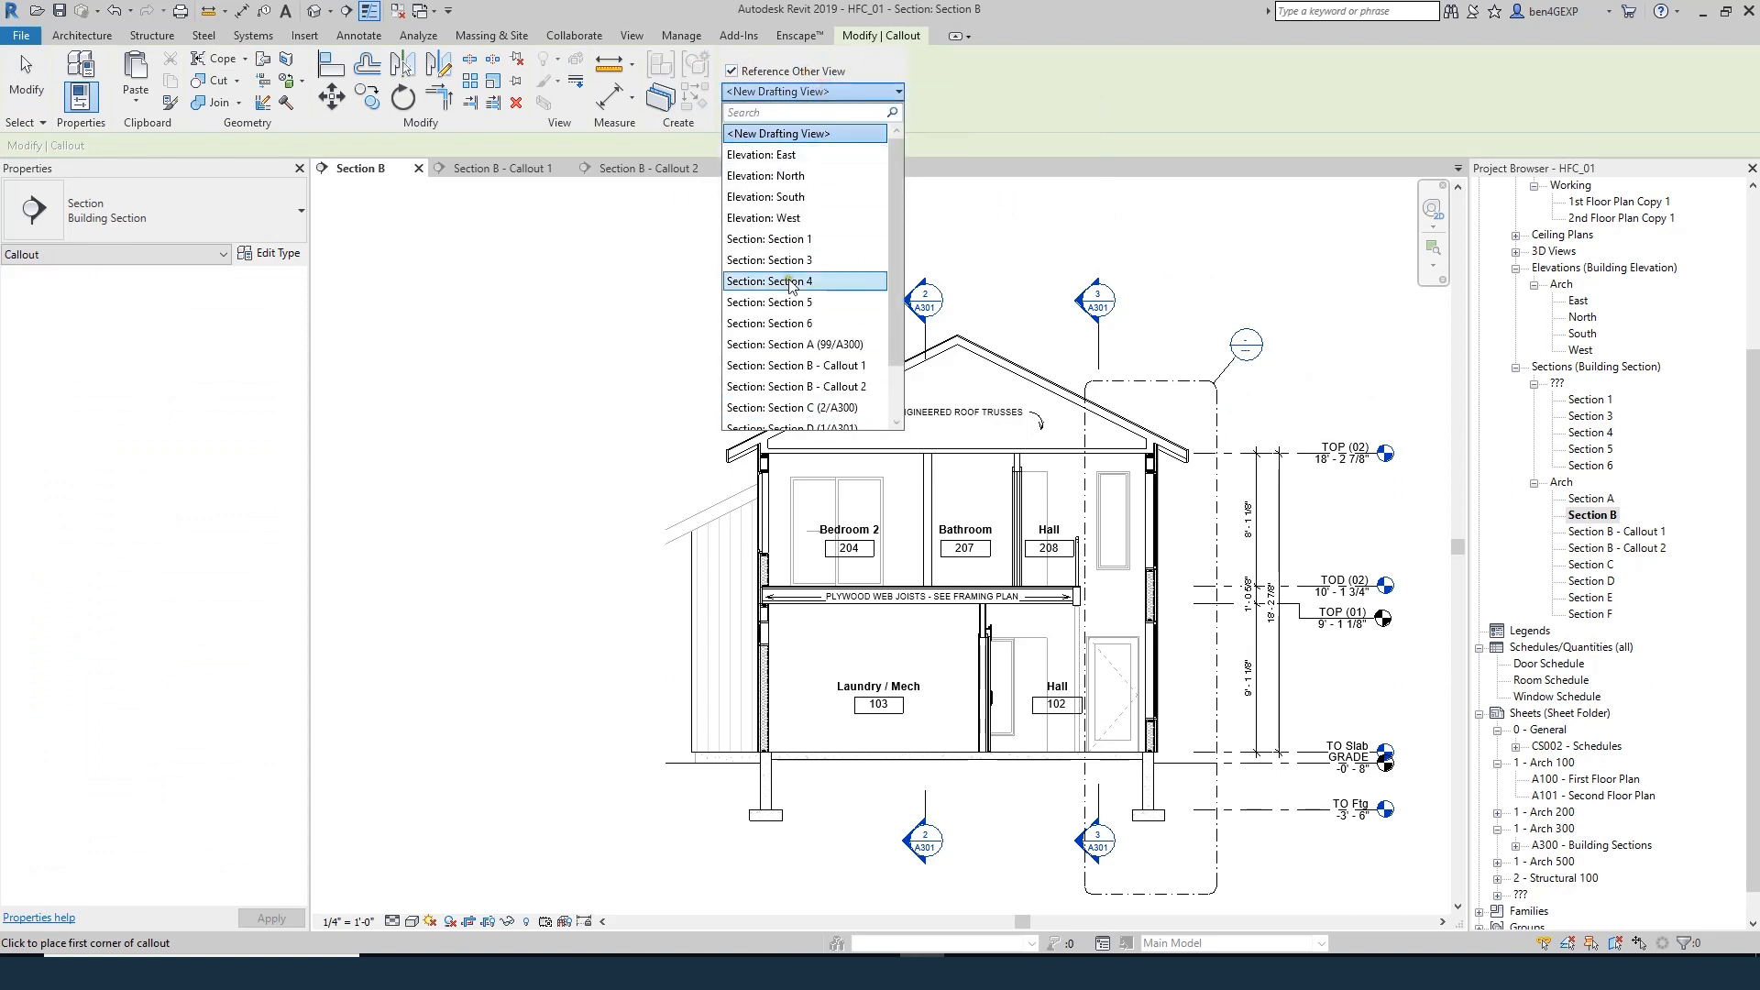
left_click(806, 389)
left_click(820, 861)
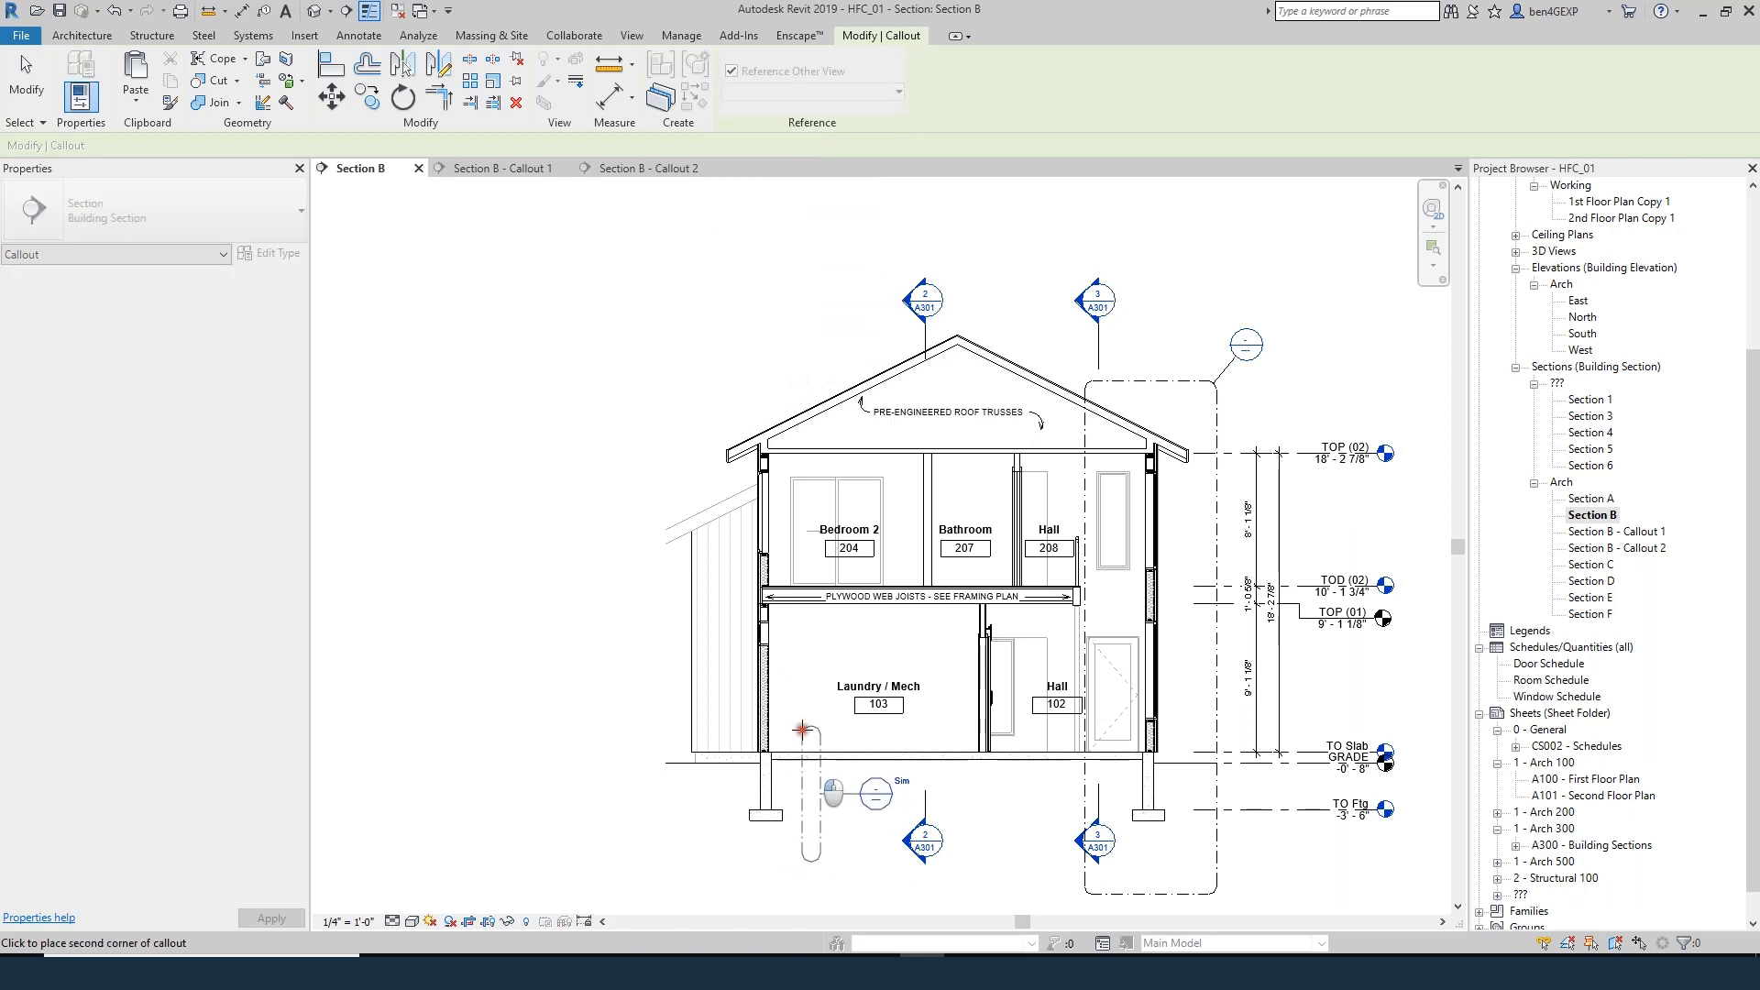
left_click(683, 388)
- Enlarge the reference callout's boundary far to the left, well above the roof and slightly to the right
left_click(757, 394)
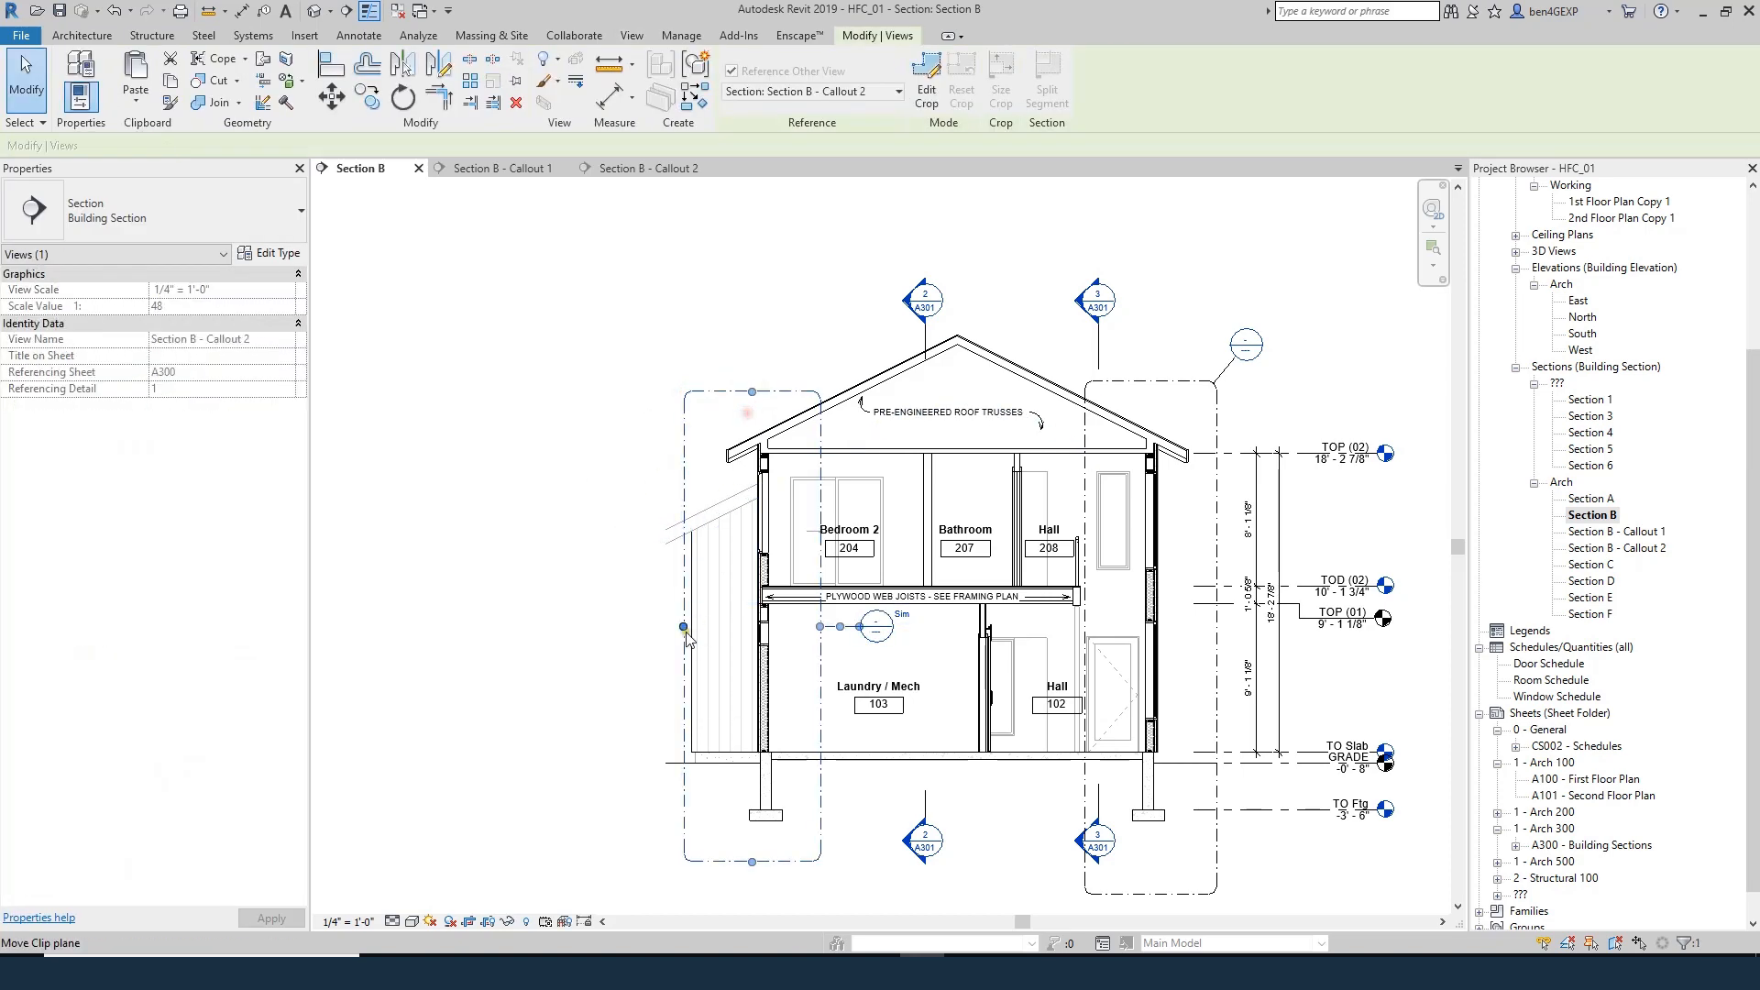
left_click_drag(684, 626, 526, 626)
left_click_drag(672, 391, 672, 224)
left_click_drag(822, 547, 853, 547)
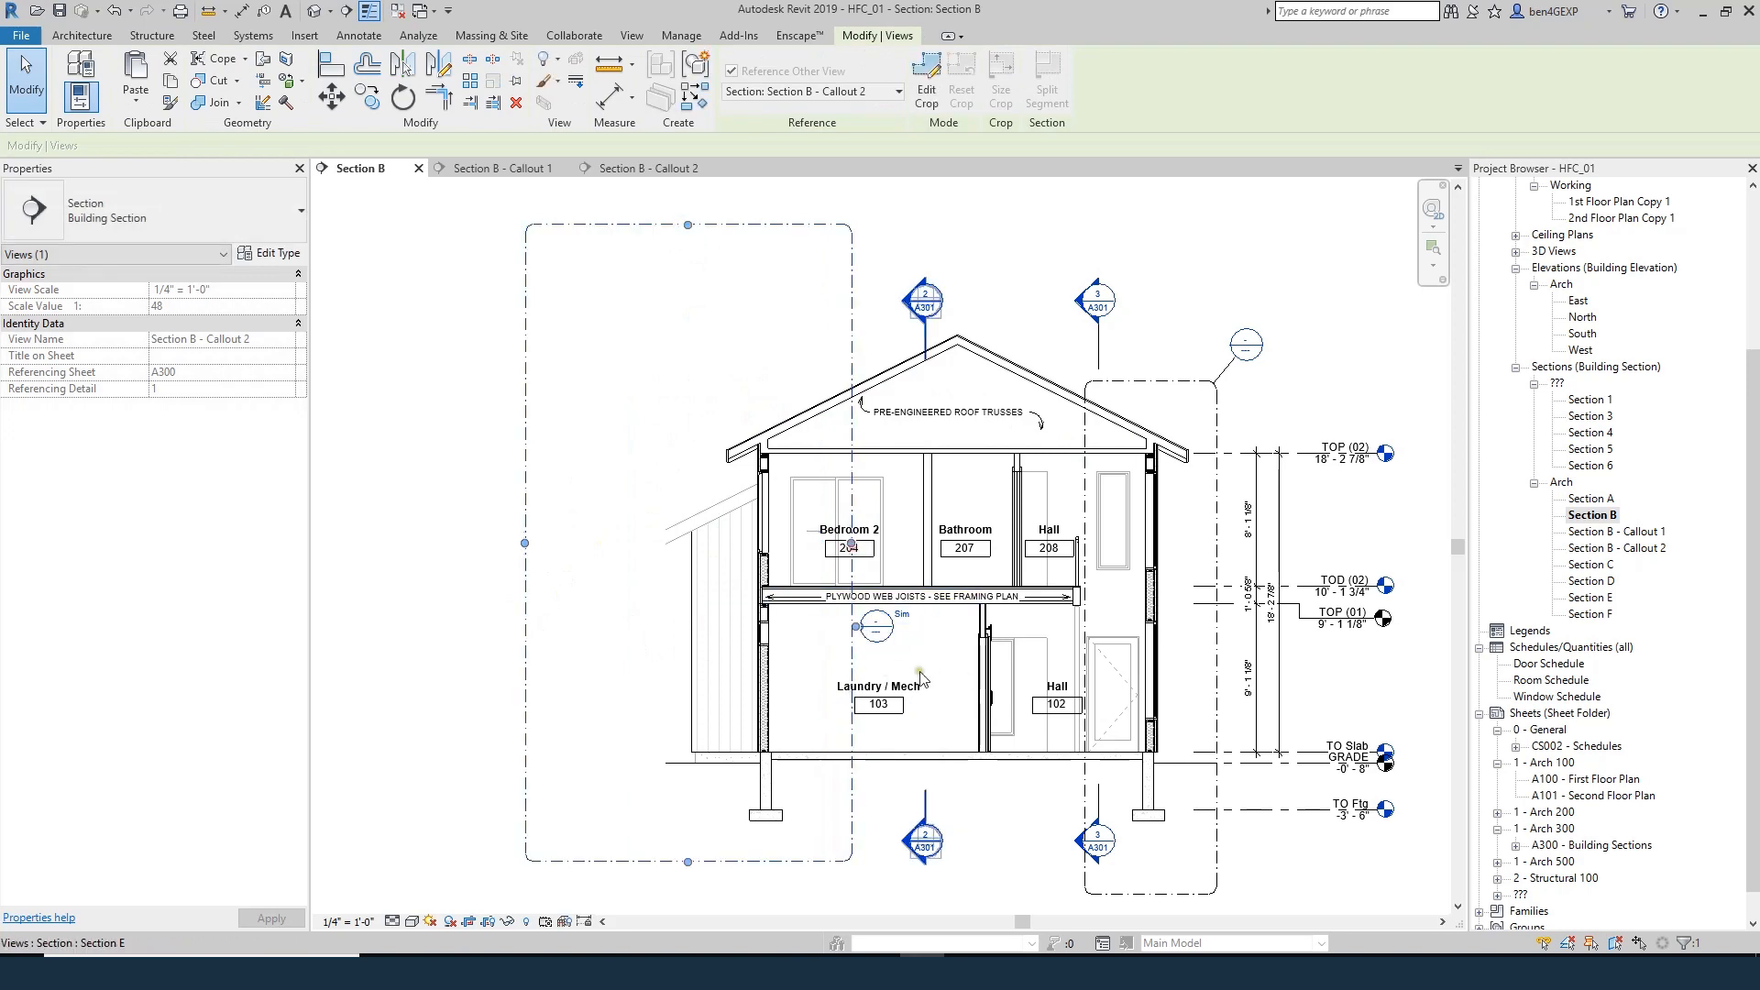
key("Escape")
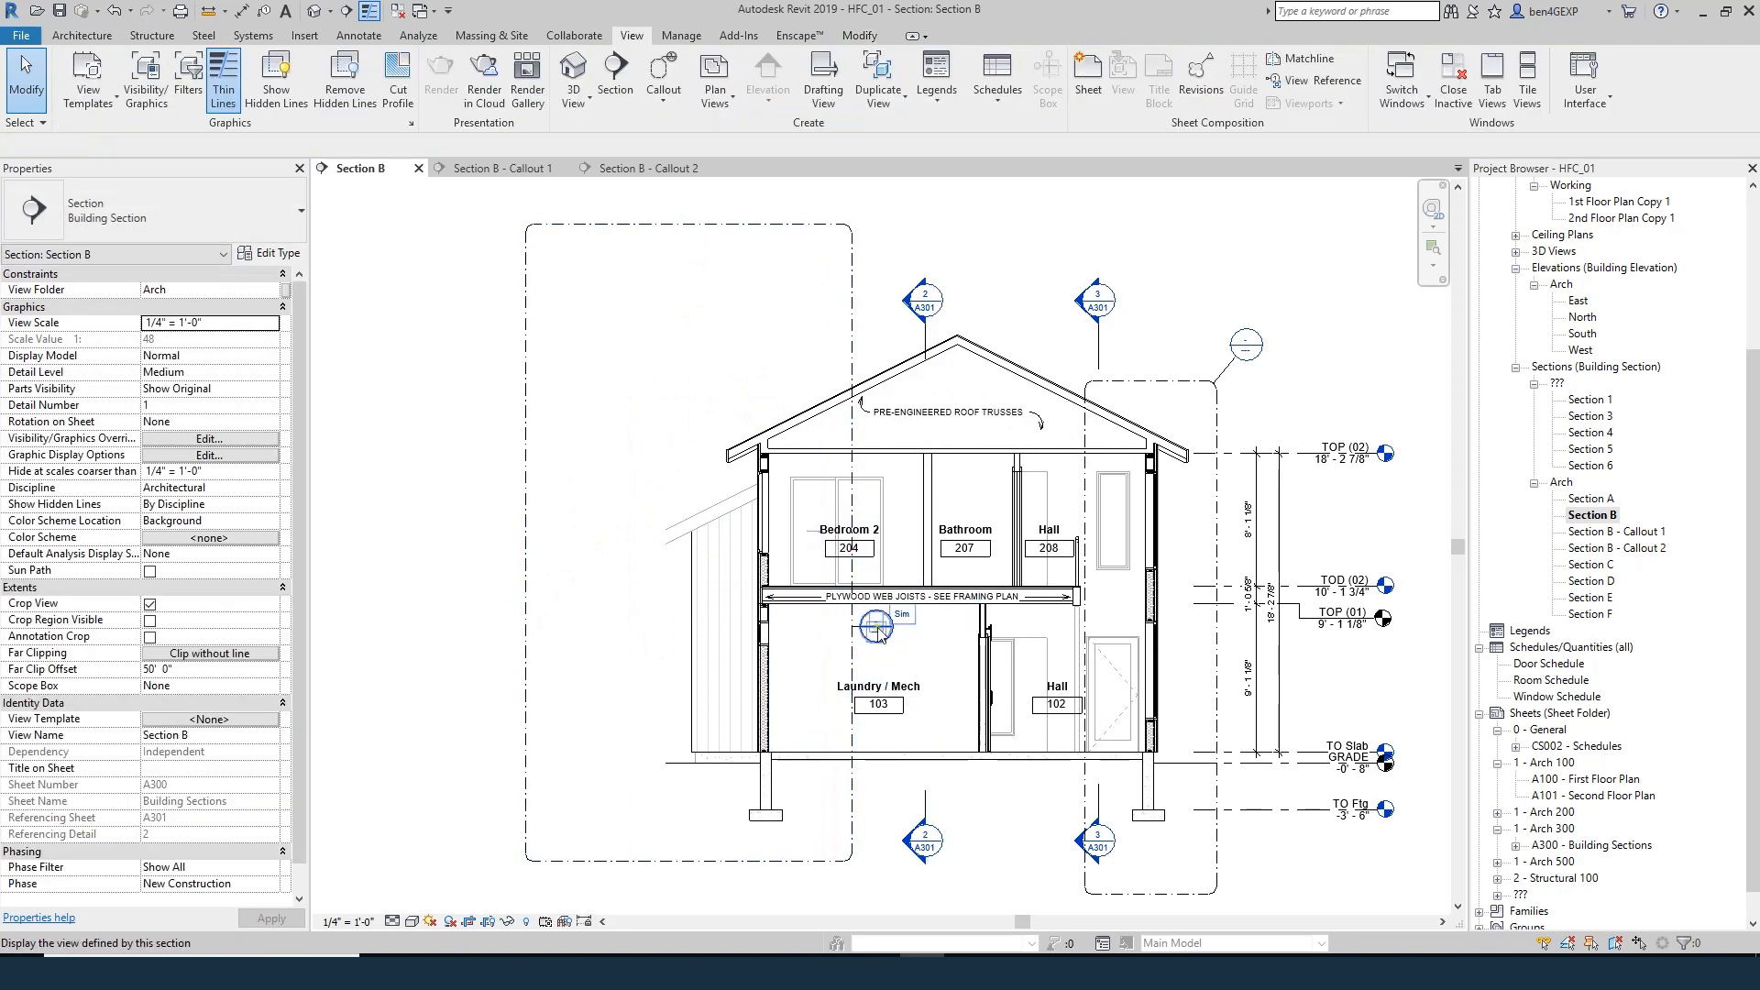
- Check the extents of the Section B - Callout 2 view and return to Section B
double_click(1655, 547)
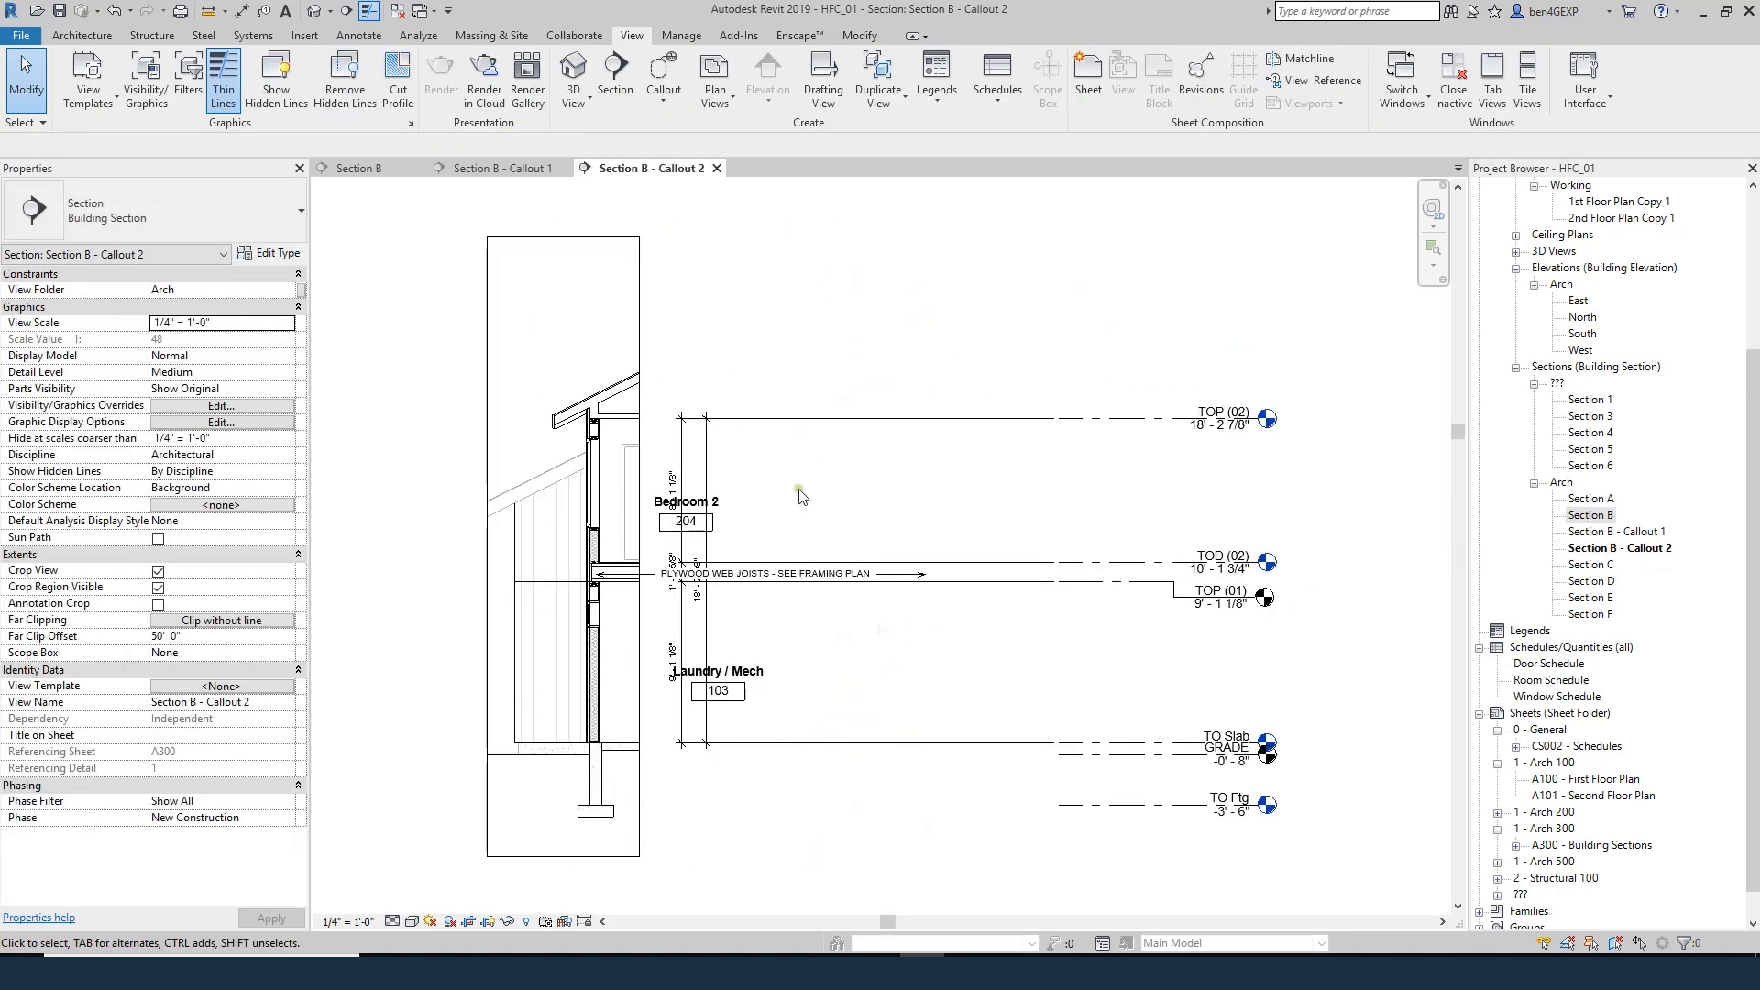
double_click(1591, 515)
left_click(569, 353)
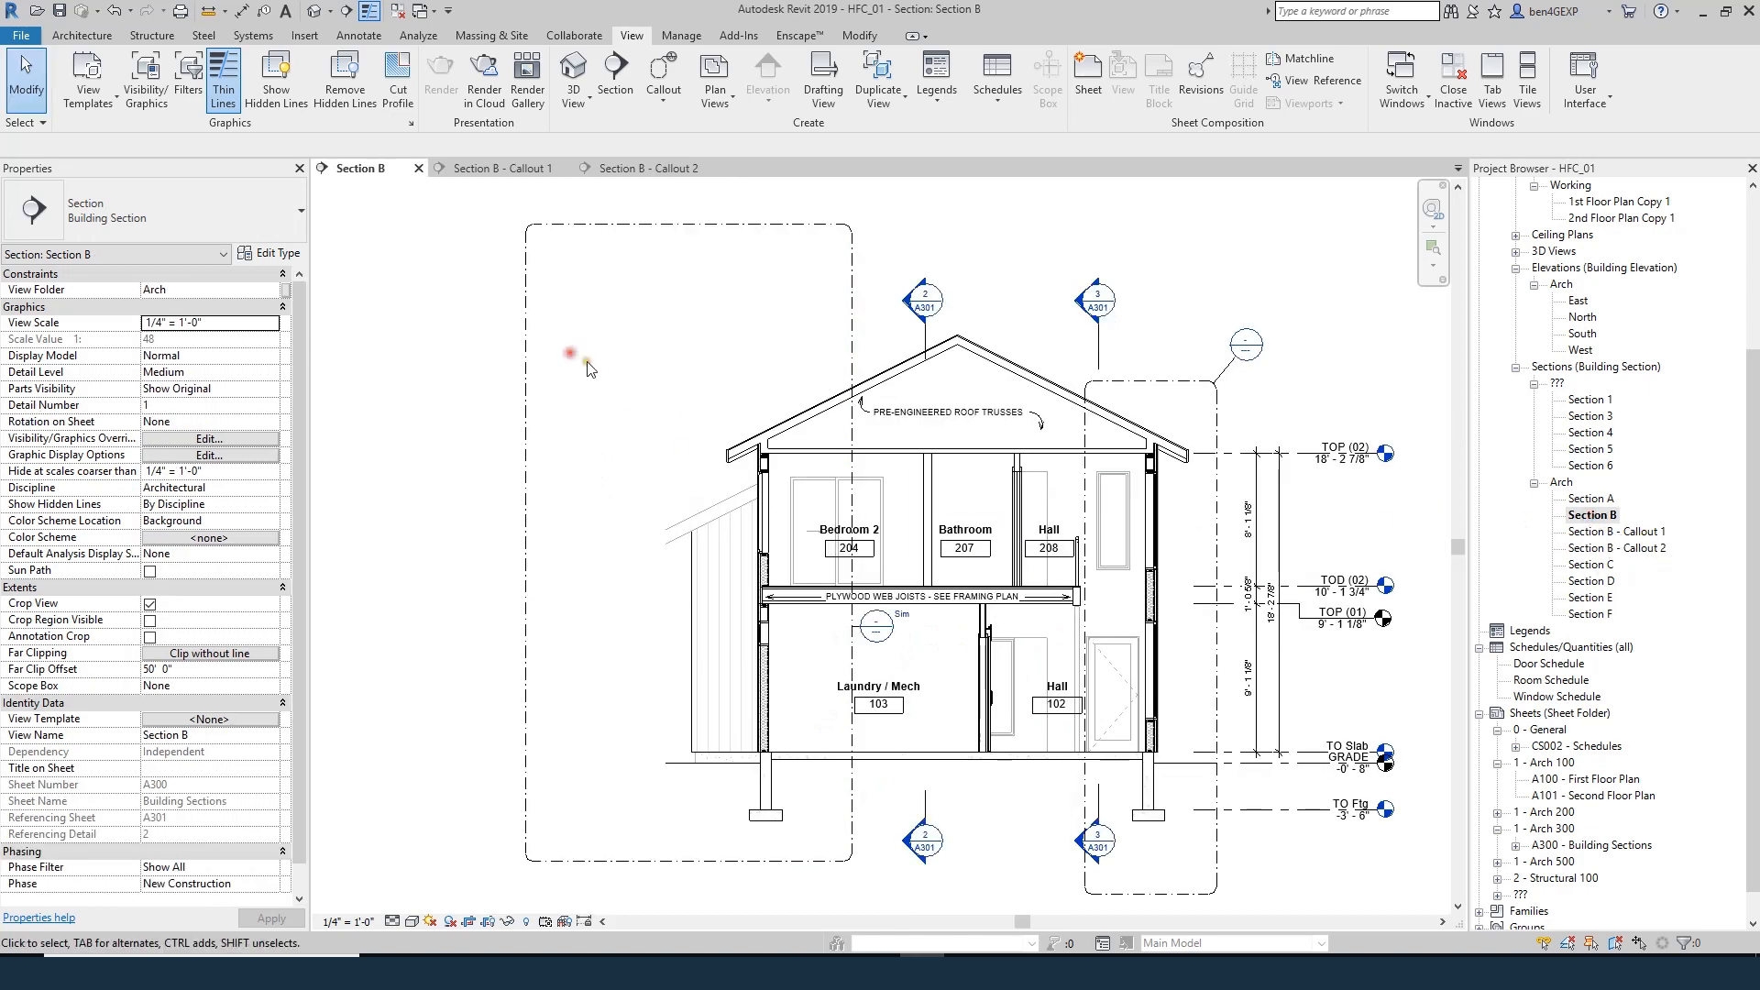
- Pull the reference callout's left edge in close to the roof eave and move its bubble outside the boundary's upper left corner
left_click(527, 452)
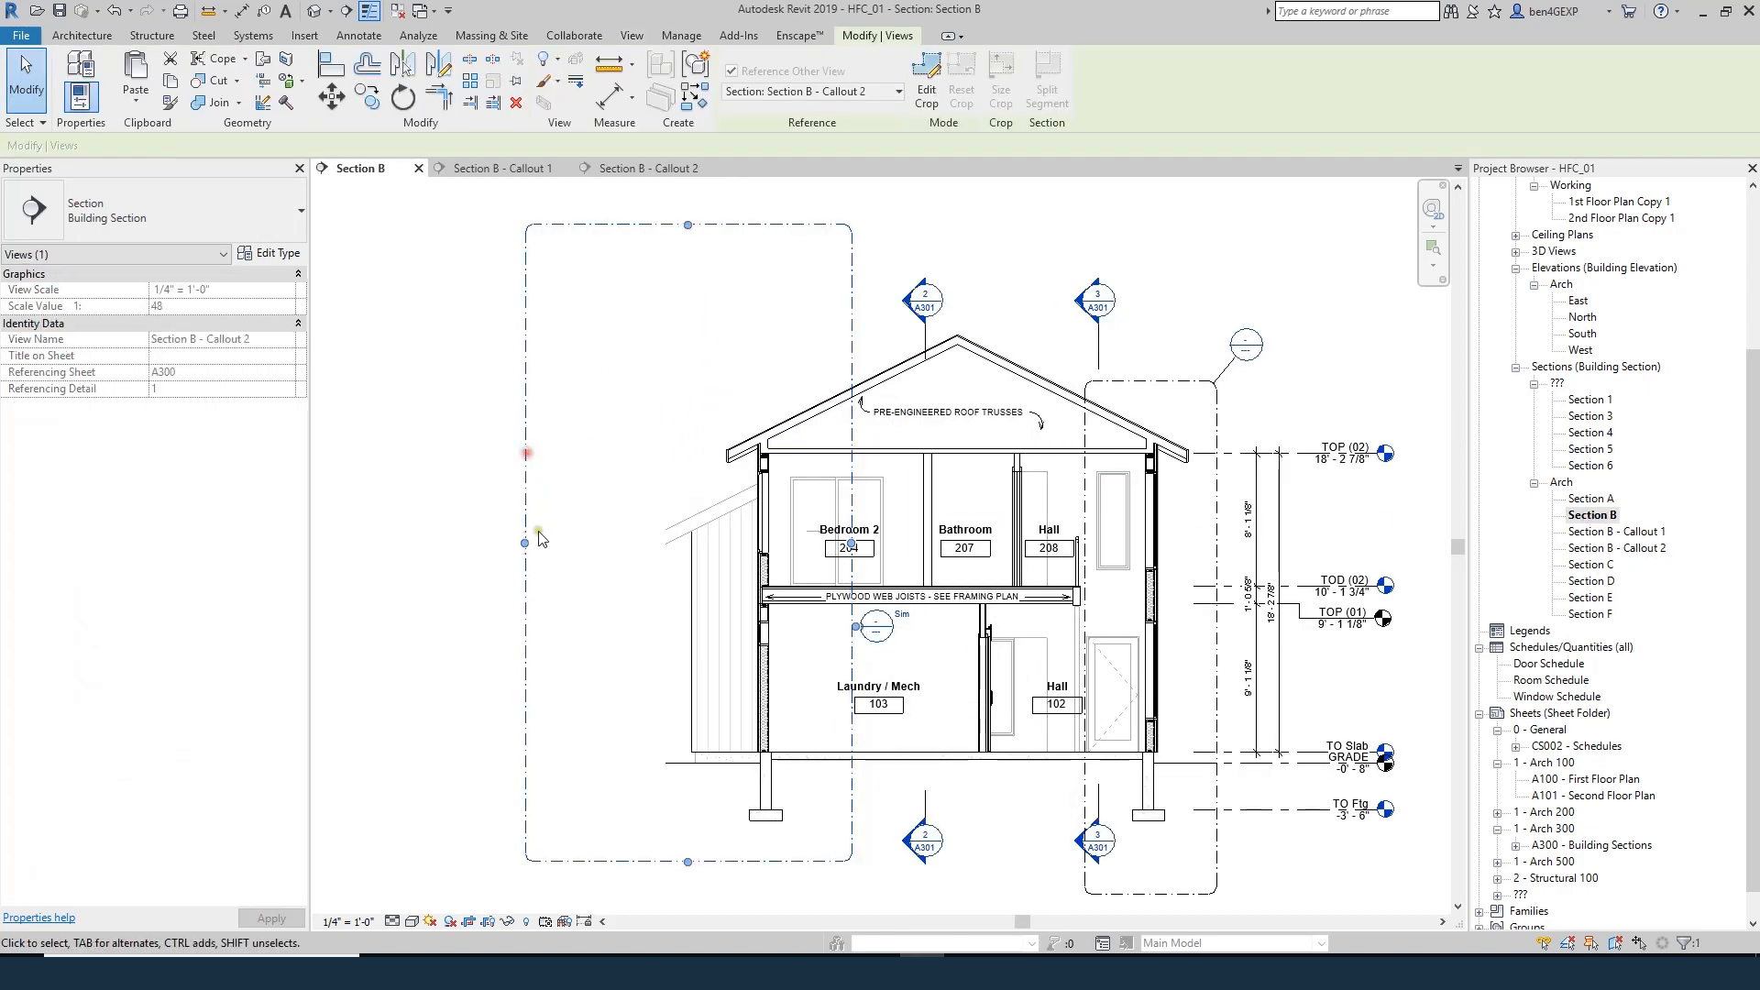
mouse_move(524, 543)
left_mouse_down()
mouse_move(550, 564)
mouse_move(701, 543)
left_mouse_up()
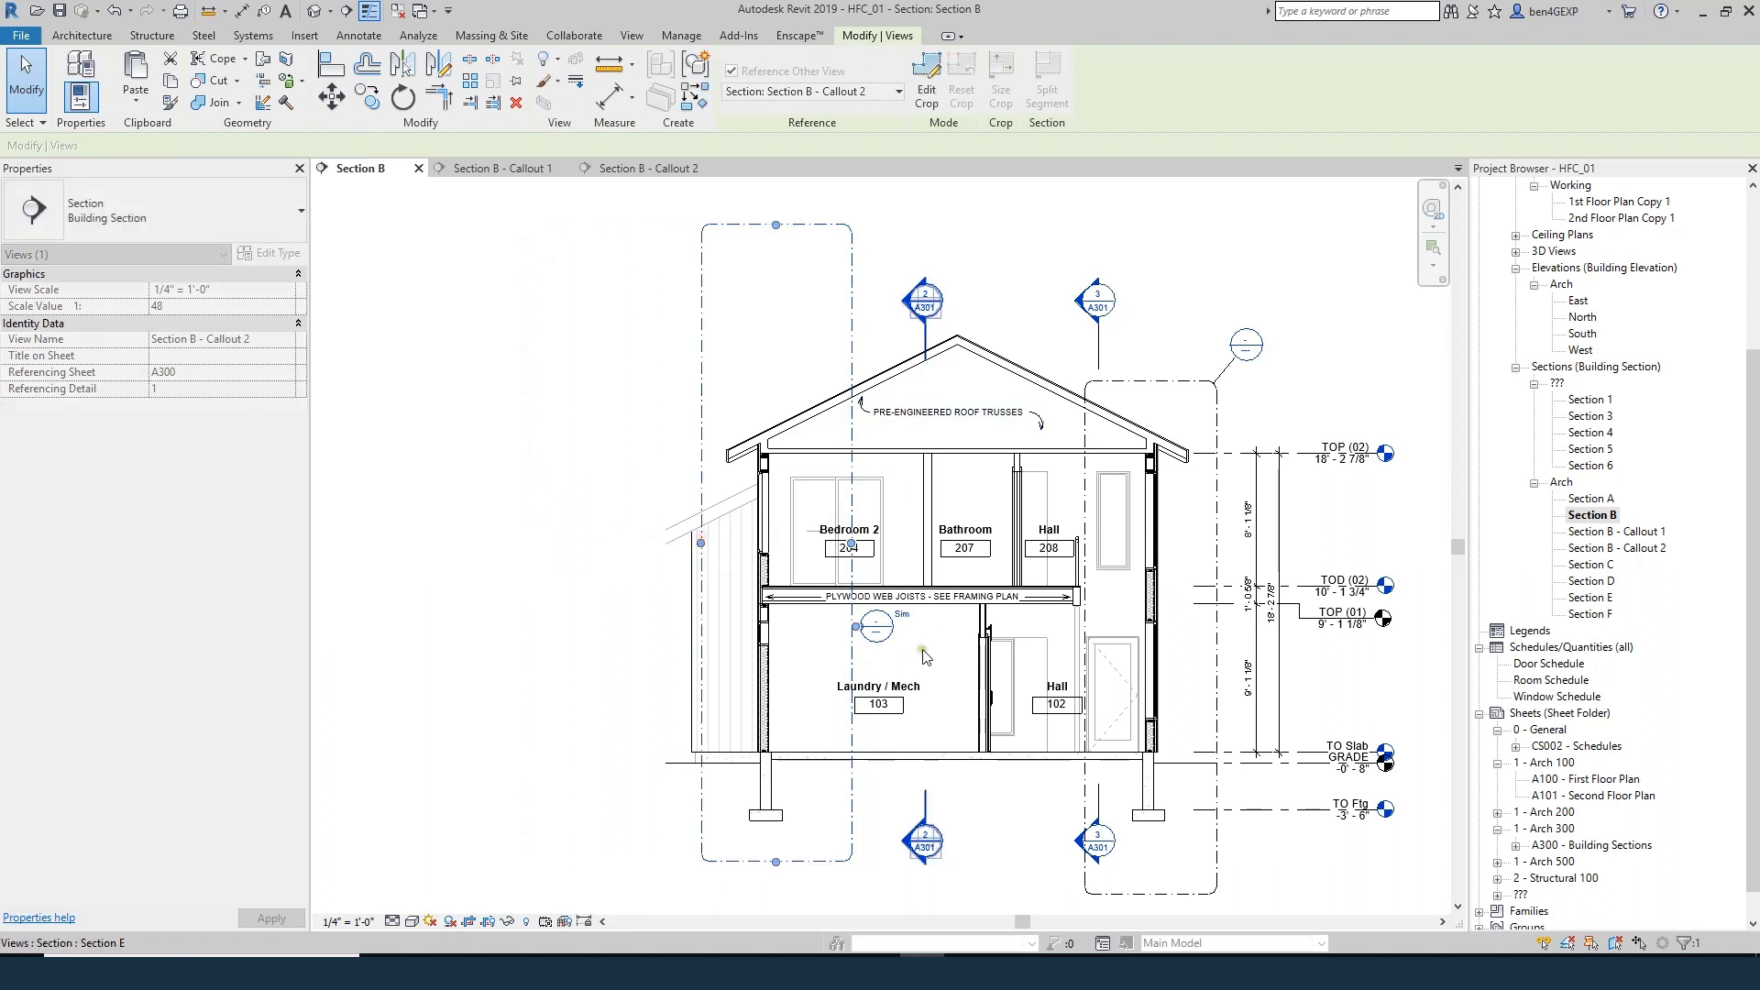
left_click_drag(894, 630, 661, 212)
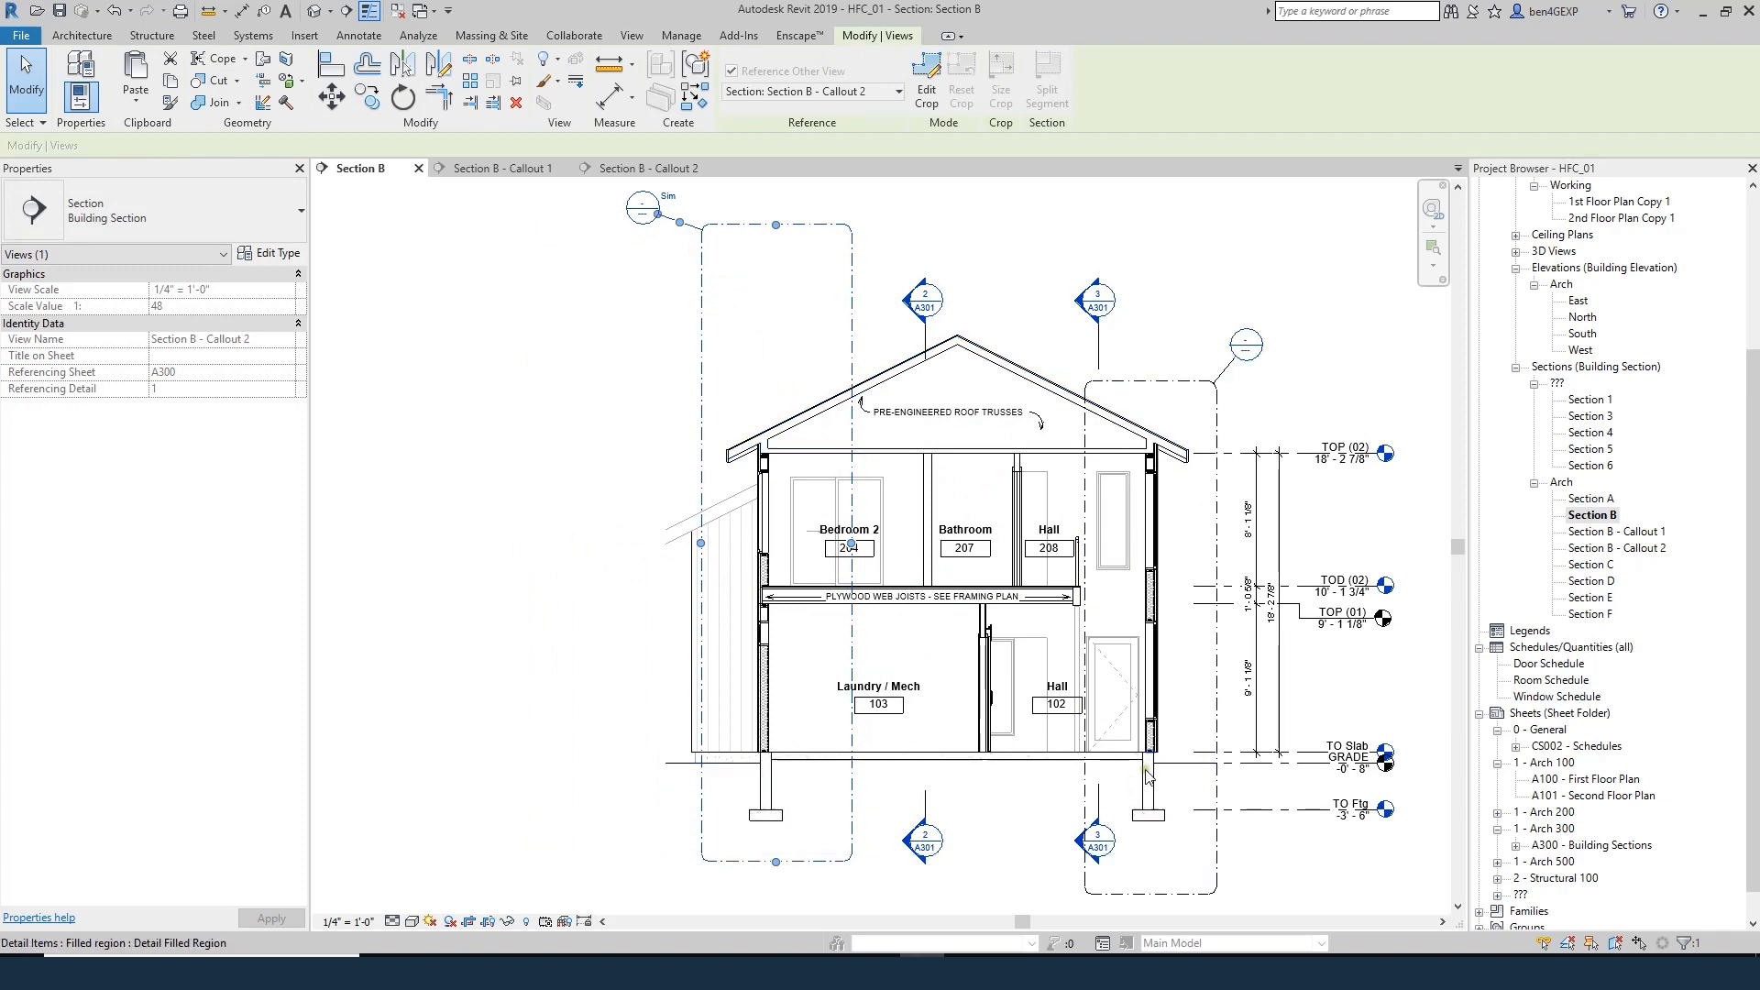
left_click(689, 489)
- Lower the reference callout's upper edge to near the roof peak height, nudge its left edge inward and reposition its bubble at the upper left corner
scroll(690, 488, "down", 2)
left_click(752, 295)
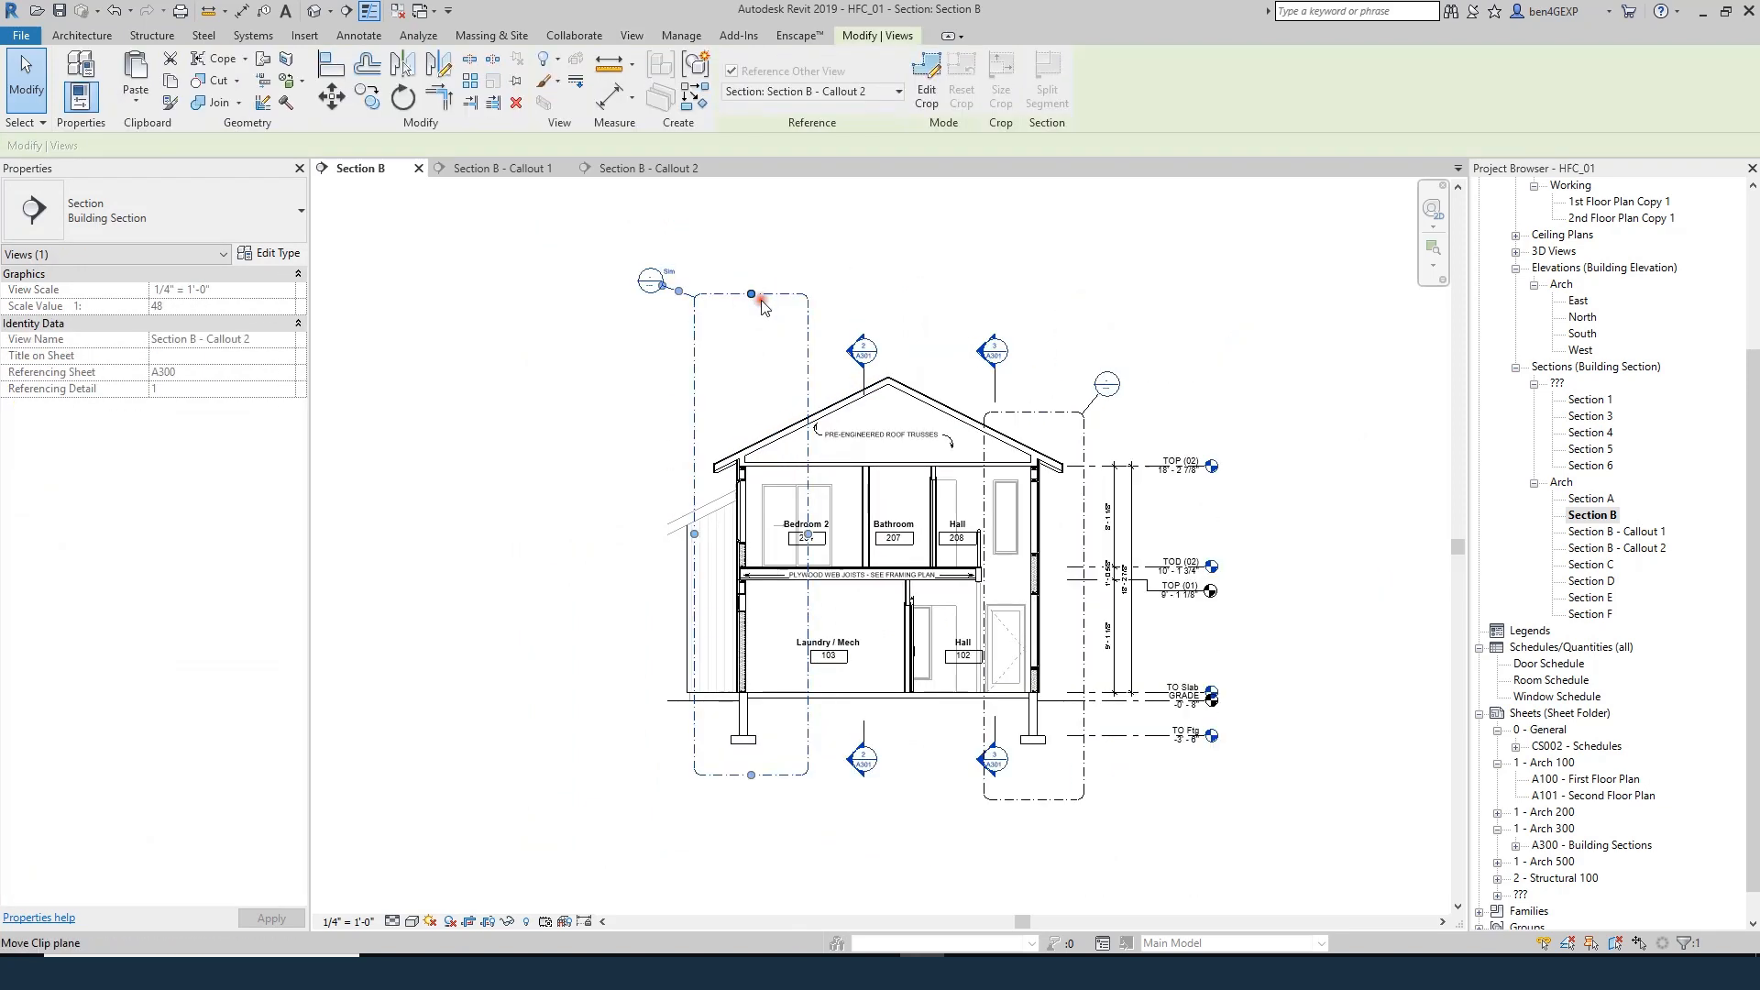
left_click_drag(751, 295, 754, 402)
mouse_move(695, 587)
left_mouse_down()
mouse_move(718, 585)
mouse_move(701, 586)
left_mouse_up()
left_click_drag(689, 248, 713, 413)
scroll(705, 340, "up", 3)
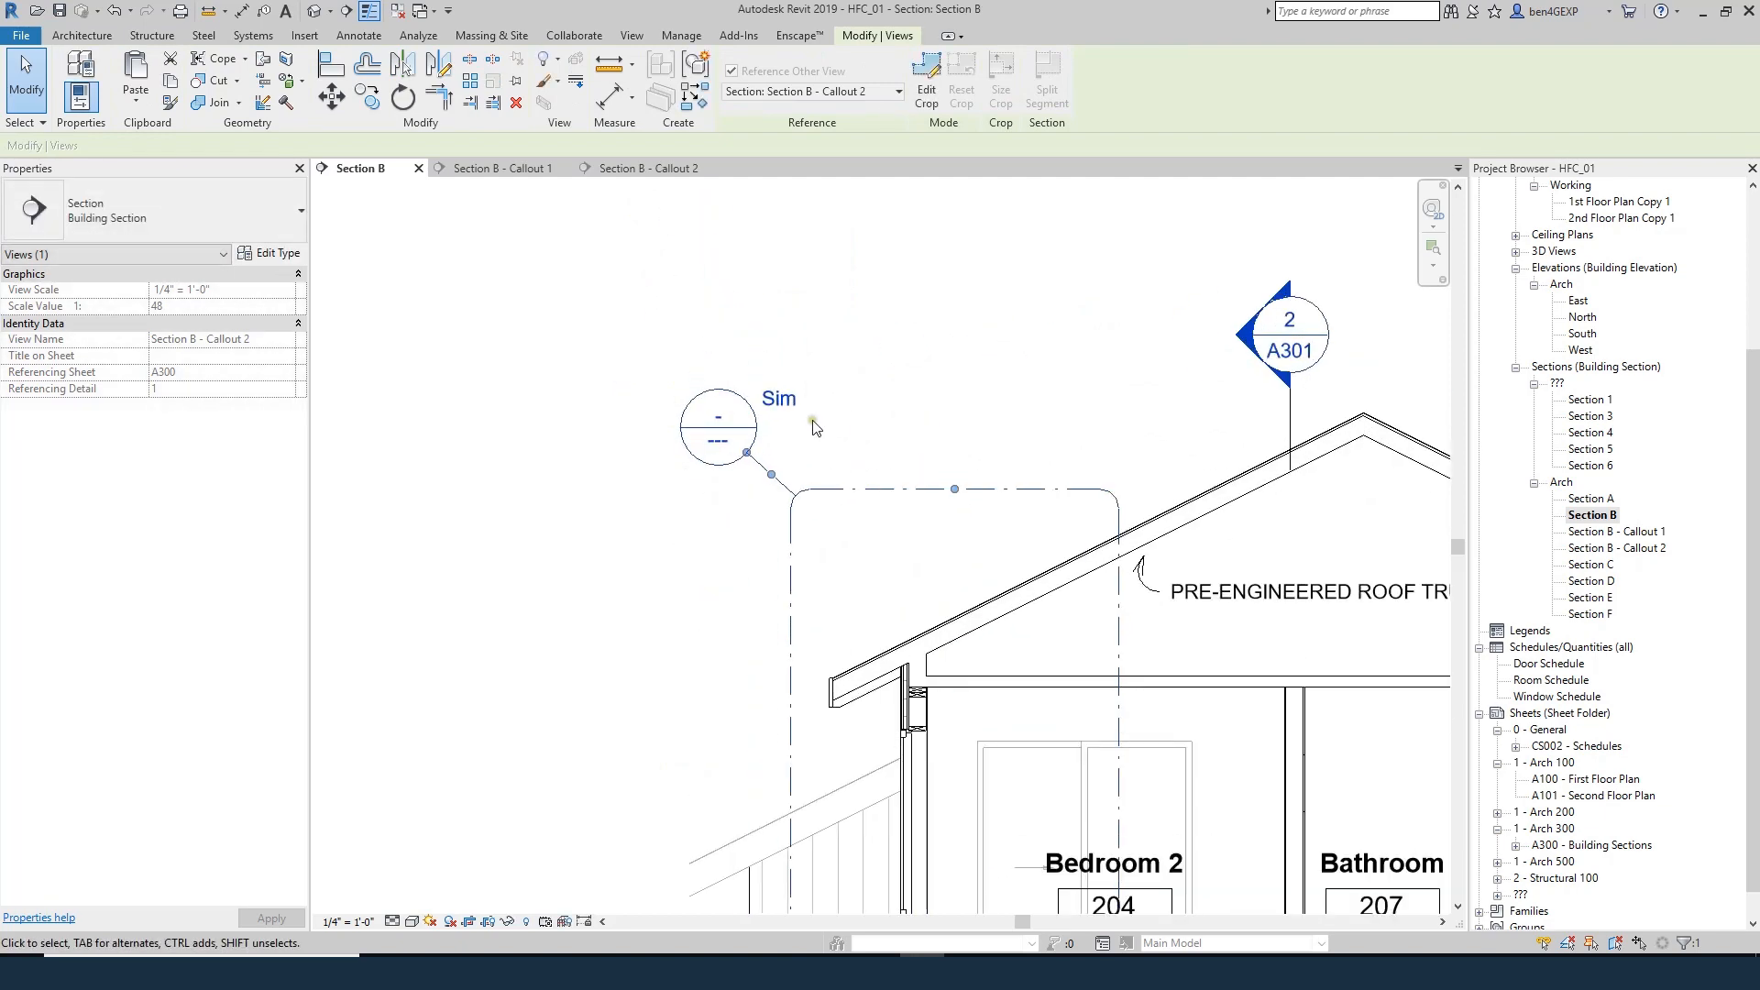
- Set the Reference Label of the selected callout's Building Section type to Typ and apply it
left_click(829, 323)
scroll(796, 387, "down", 3)
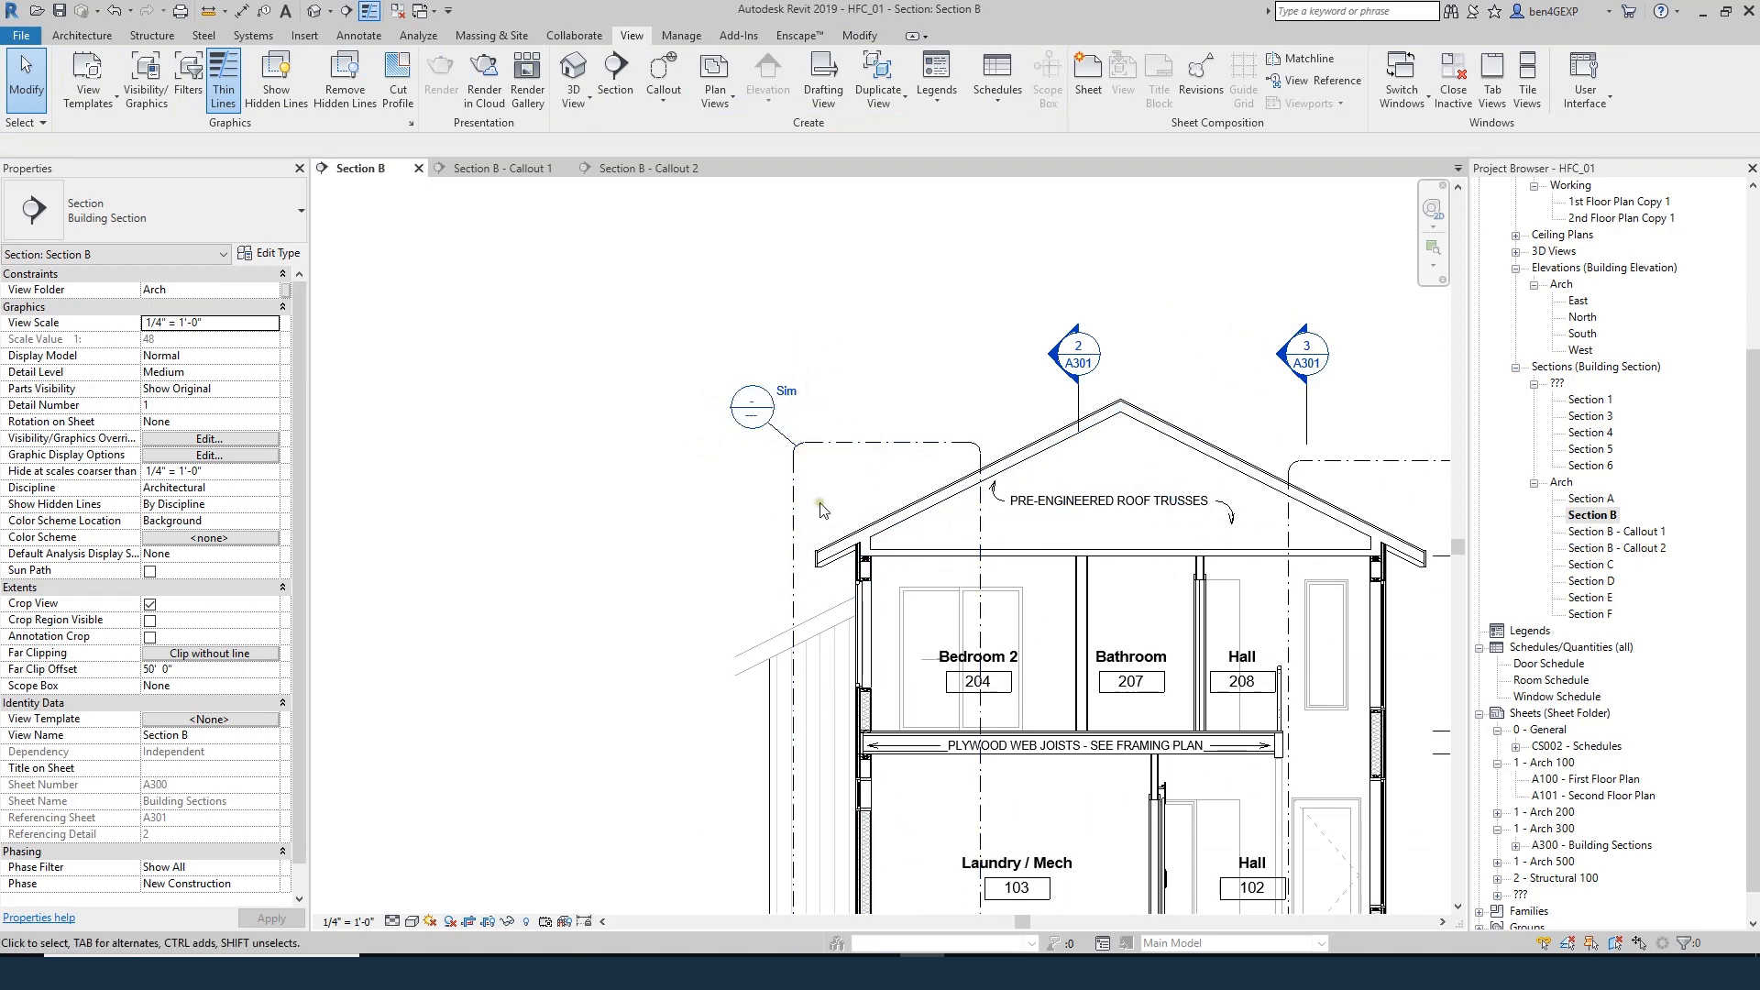
left_click(878, 448)
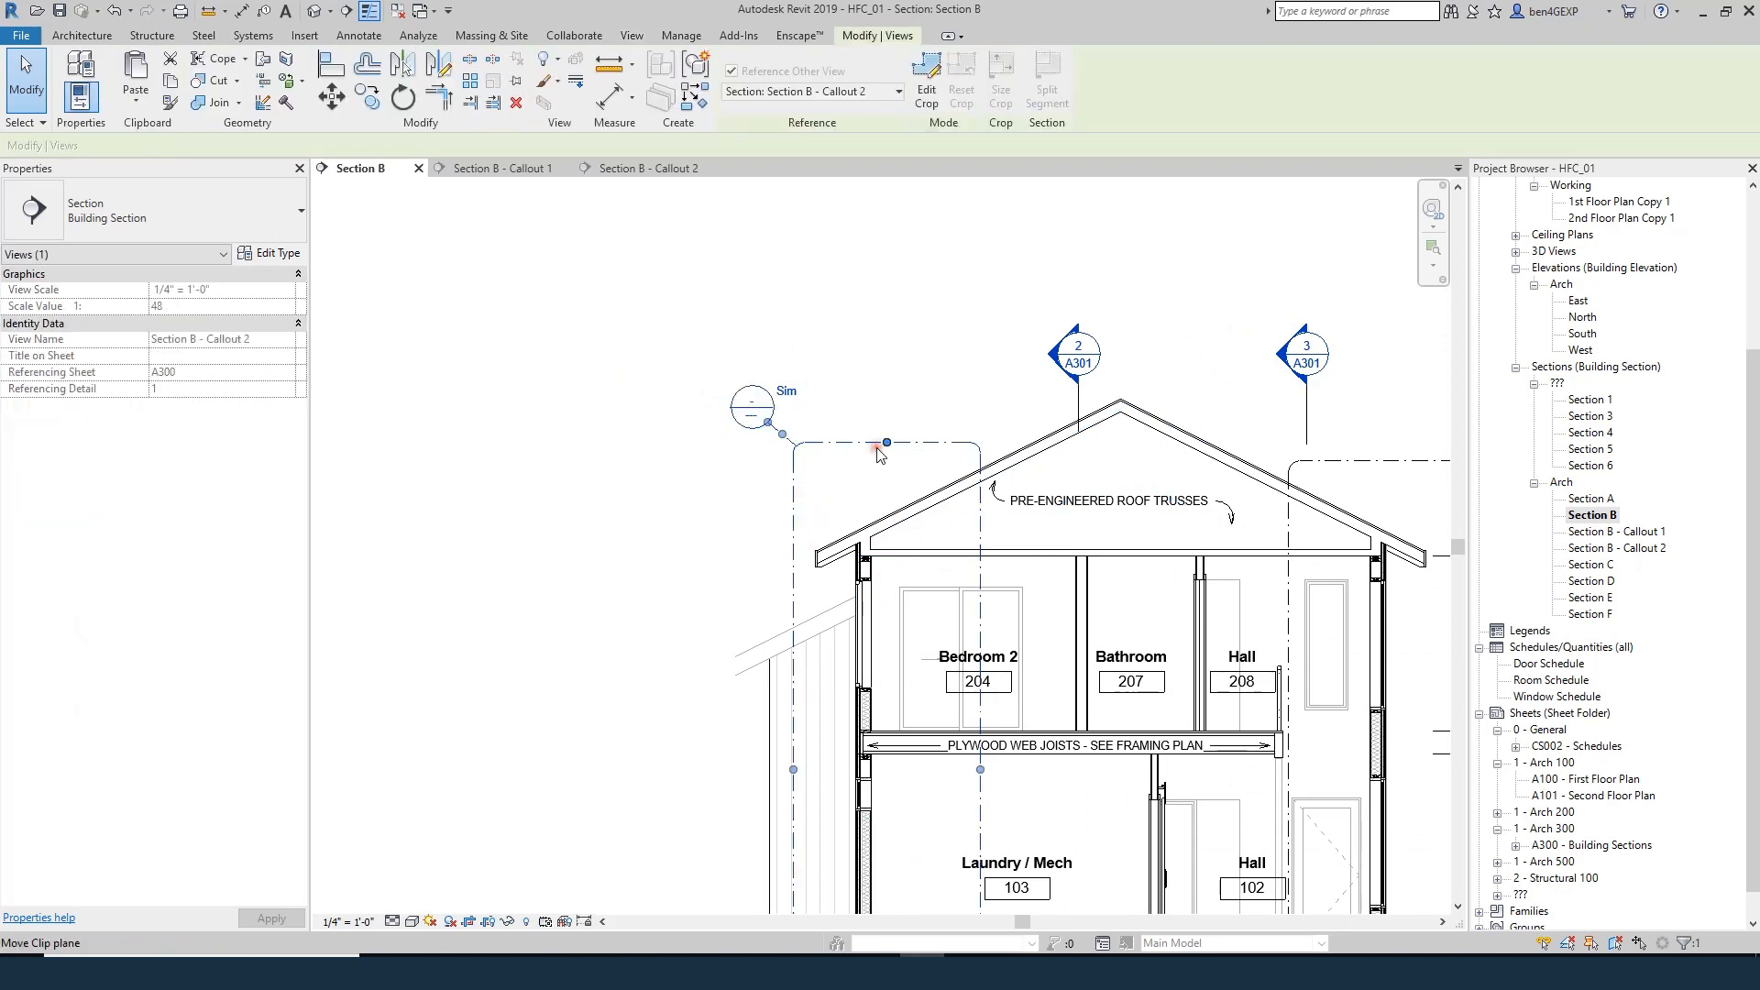
left_click(291, 257)
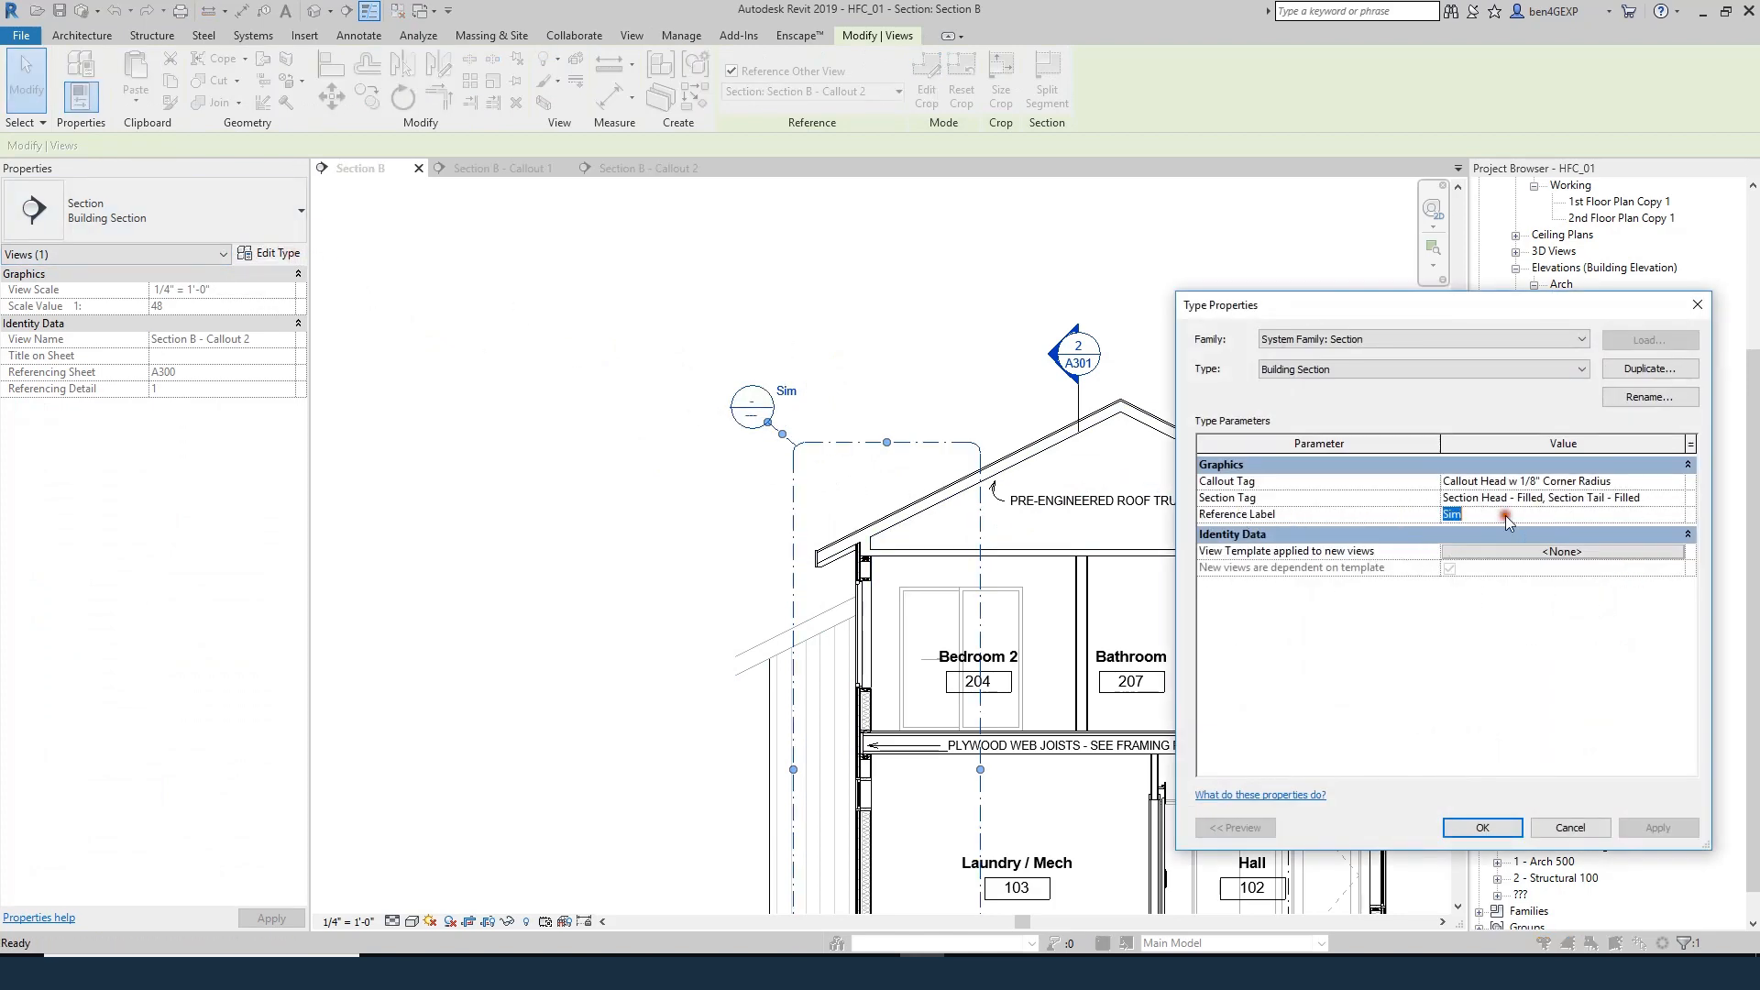
type("Typ")
left_click(1643, 830)
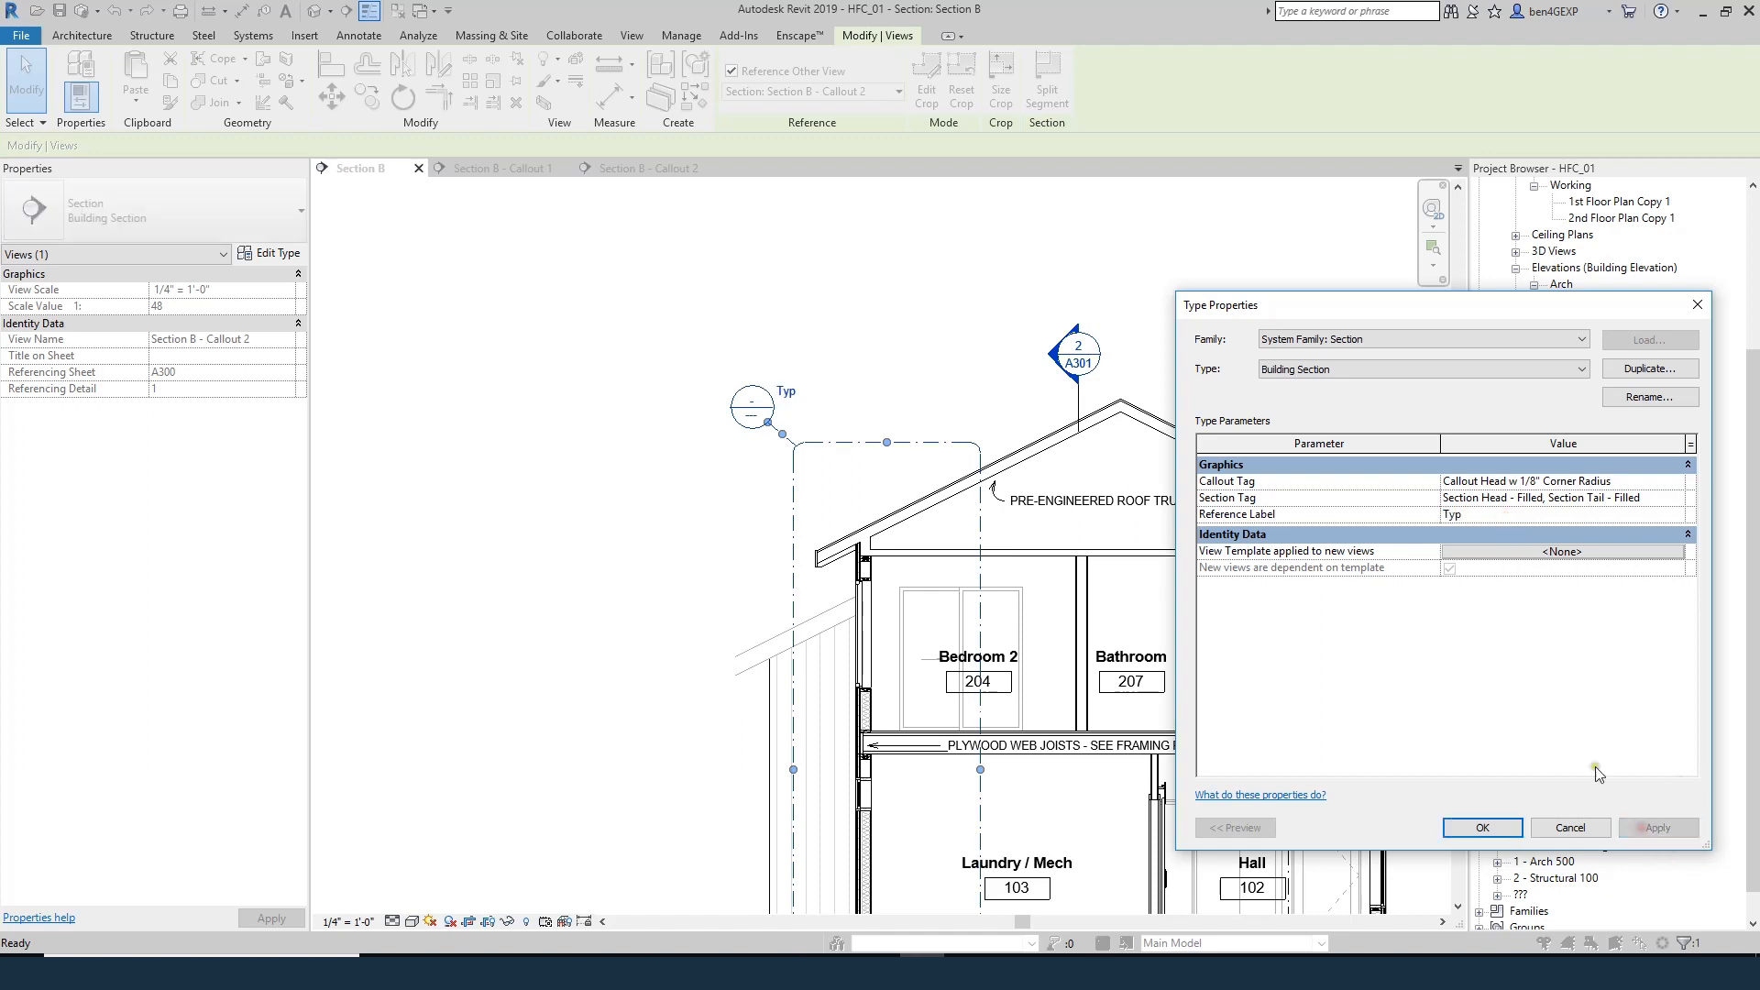
- Restore the Building Section type's Reference Label to Sim, accept the type properties and deselect the callout
left_click(1492, 514)
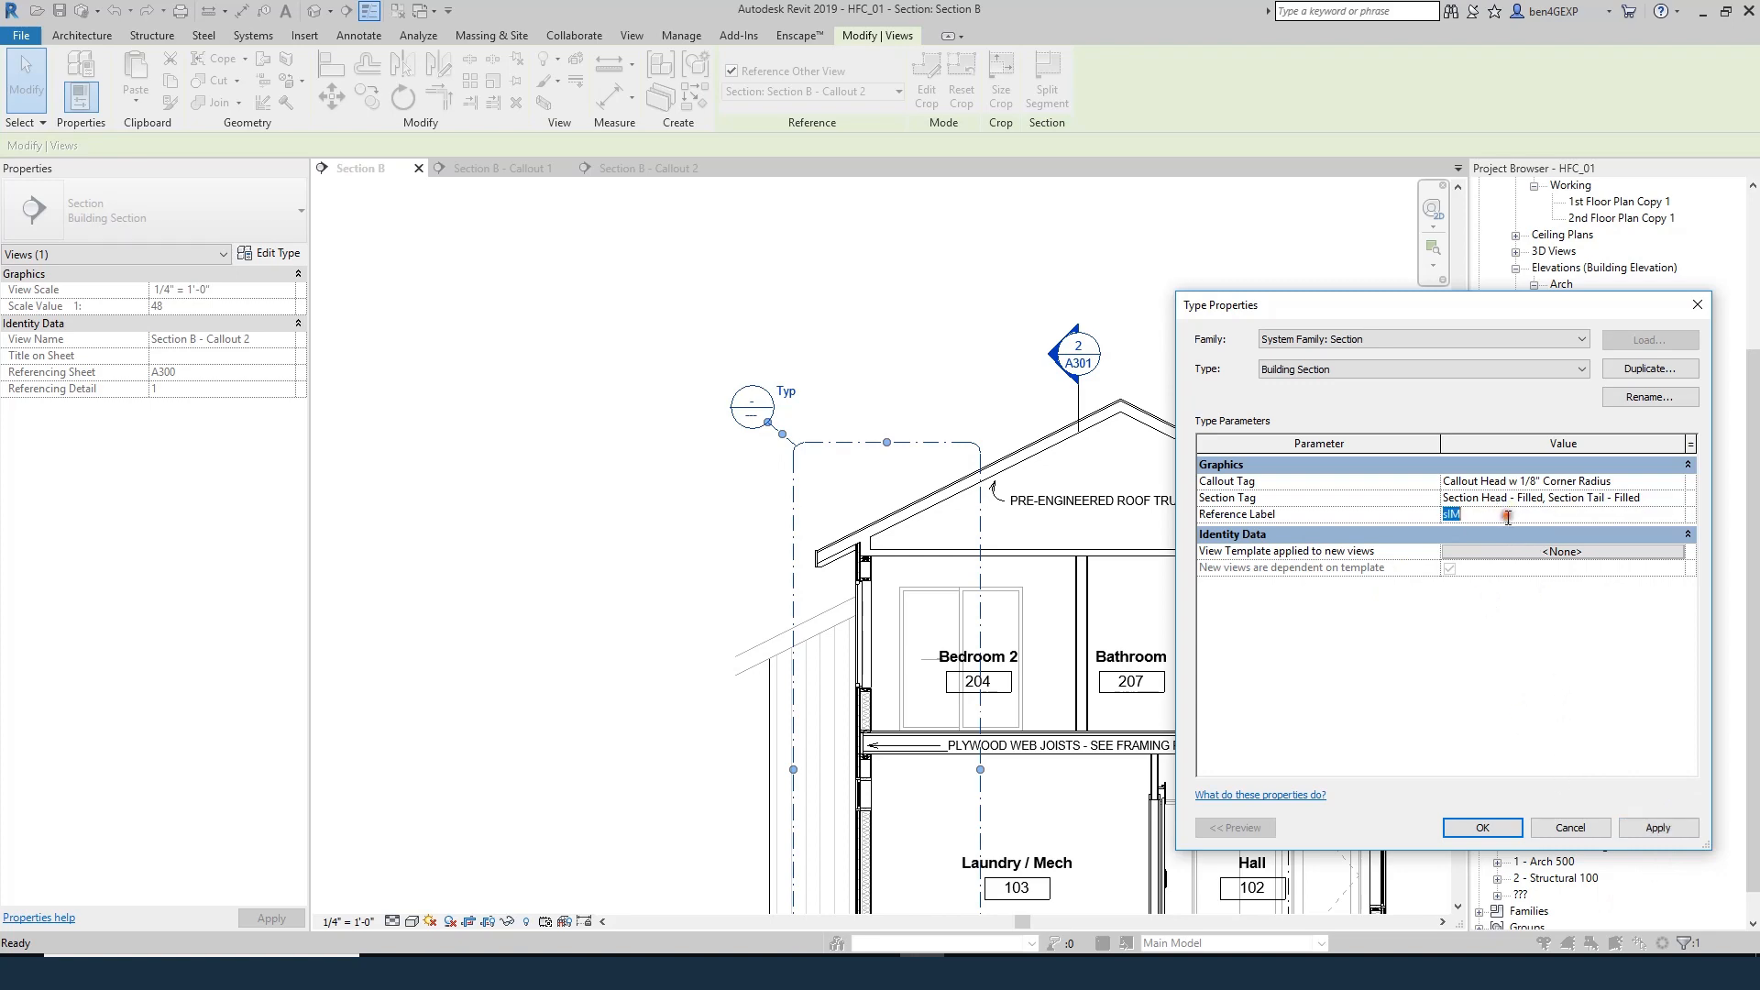
left_click(1481, 827)
scroll(718, 383, "down", 3)
left_click(718, 383)
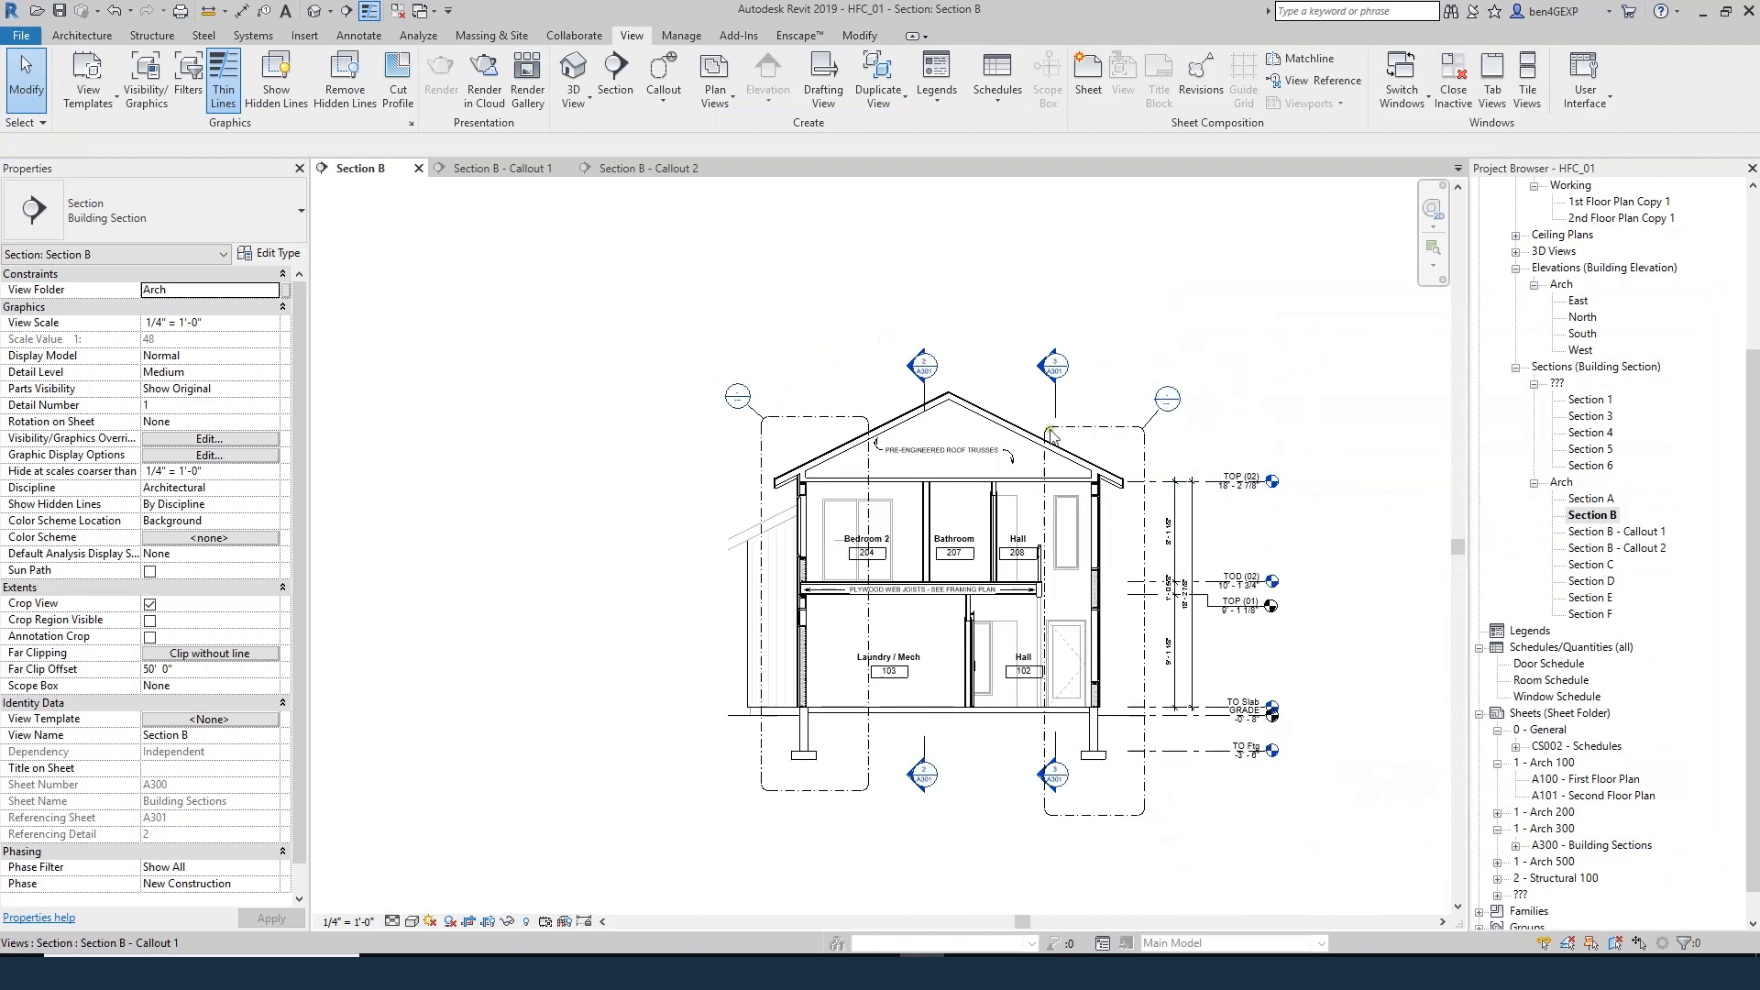
- Delete the reference callout around the Bedroom 2 exterior wall and the Section B - Callout 2 view from the project
left_click(811, 416)
key("Delete")
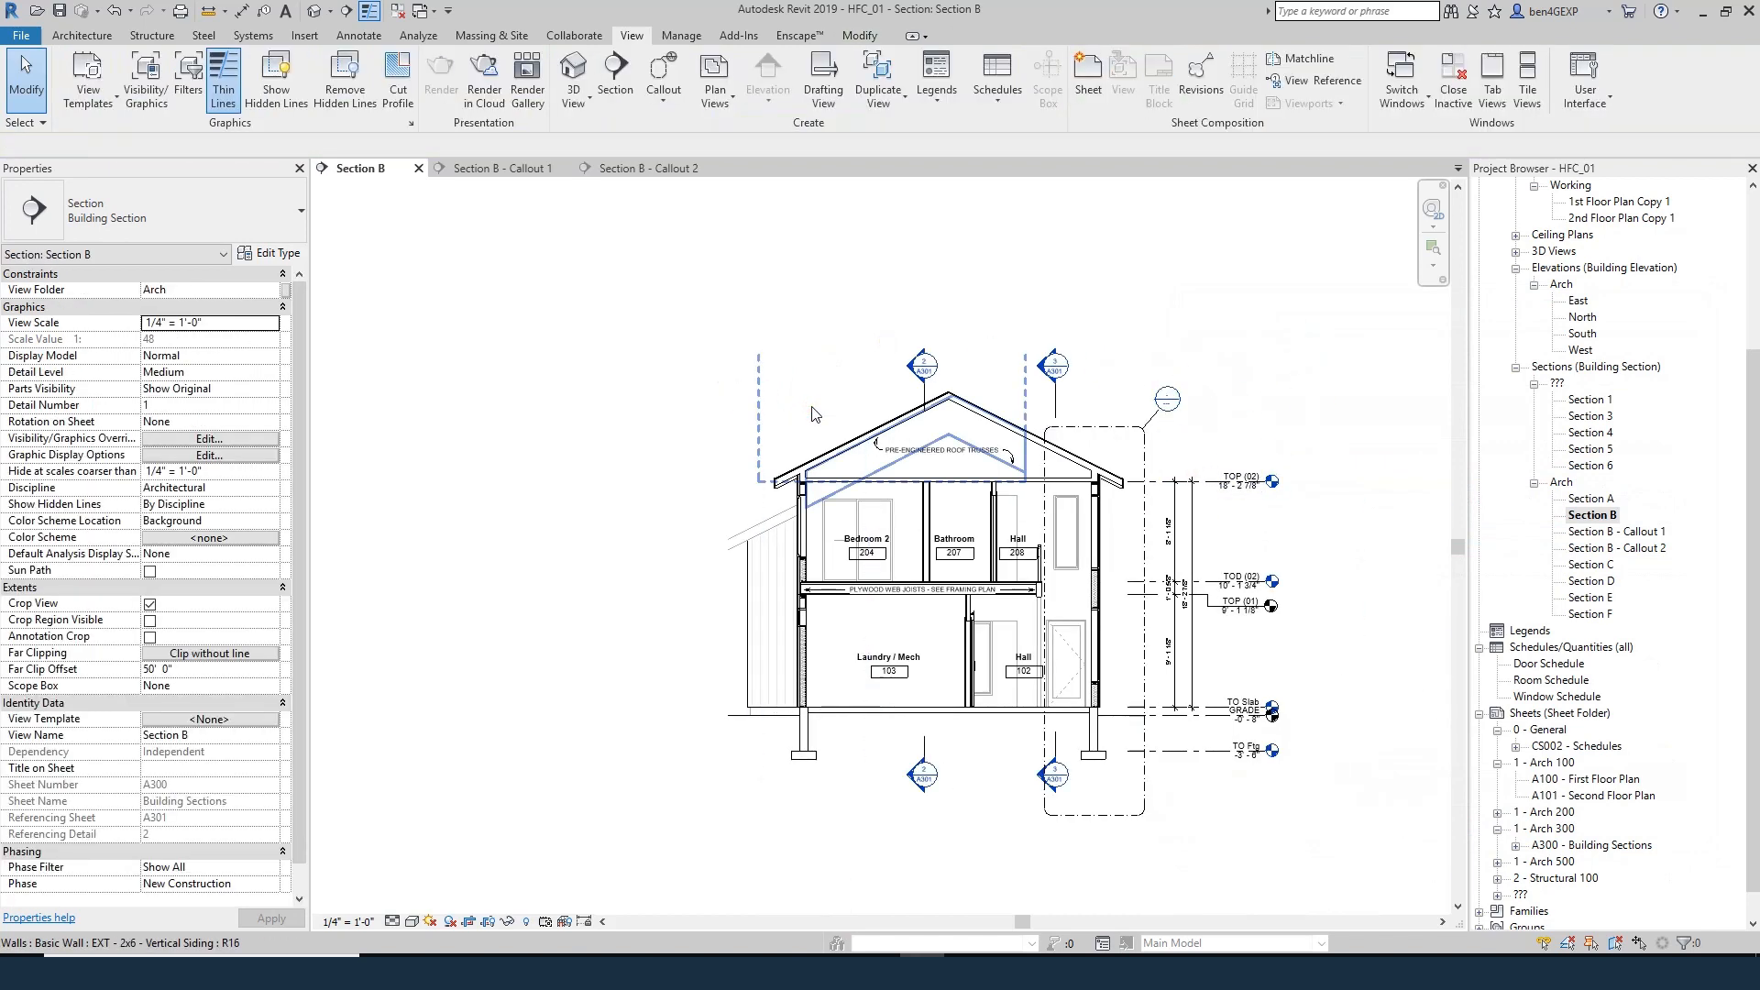
left_click(1618, 549)
right_click(1619, 549)
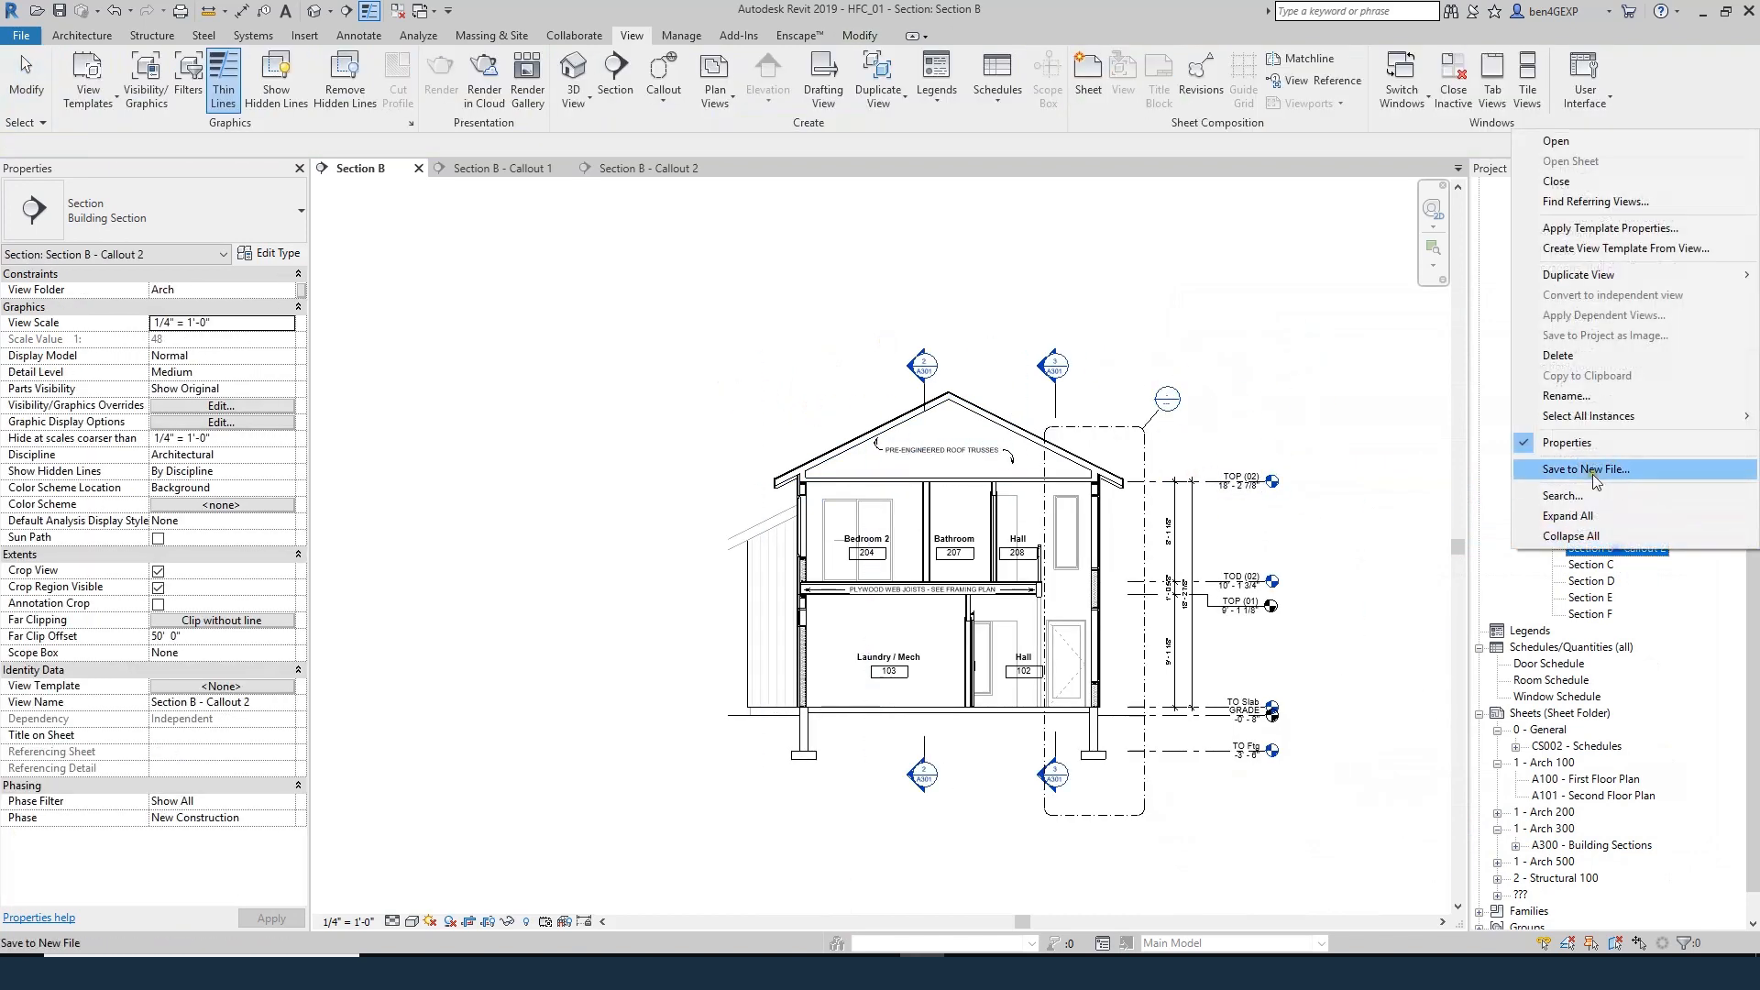
left_click(1573, 356)
scroll(1128, 447, "up", 2)
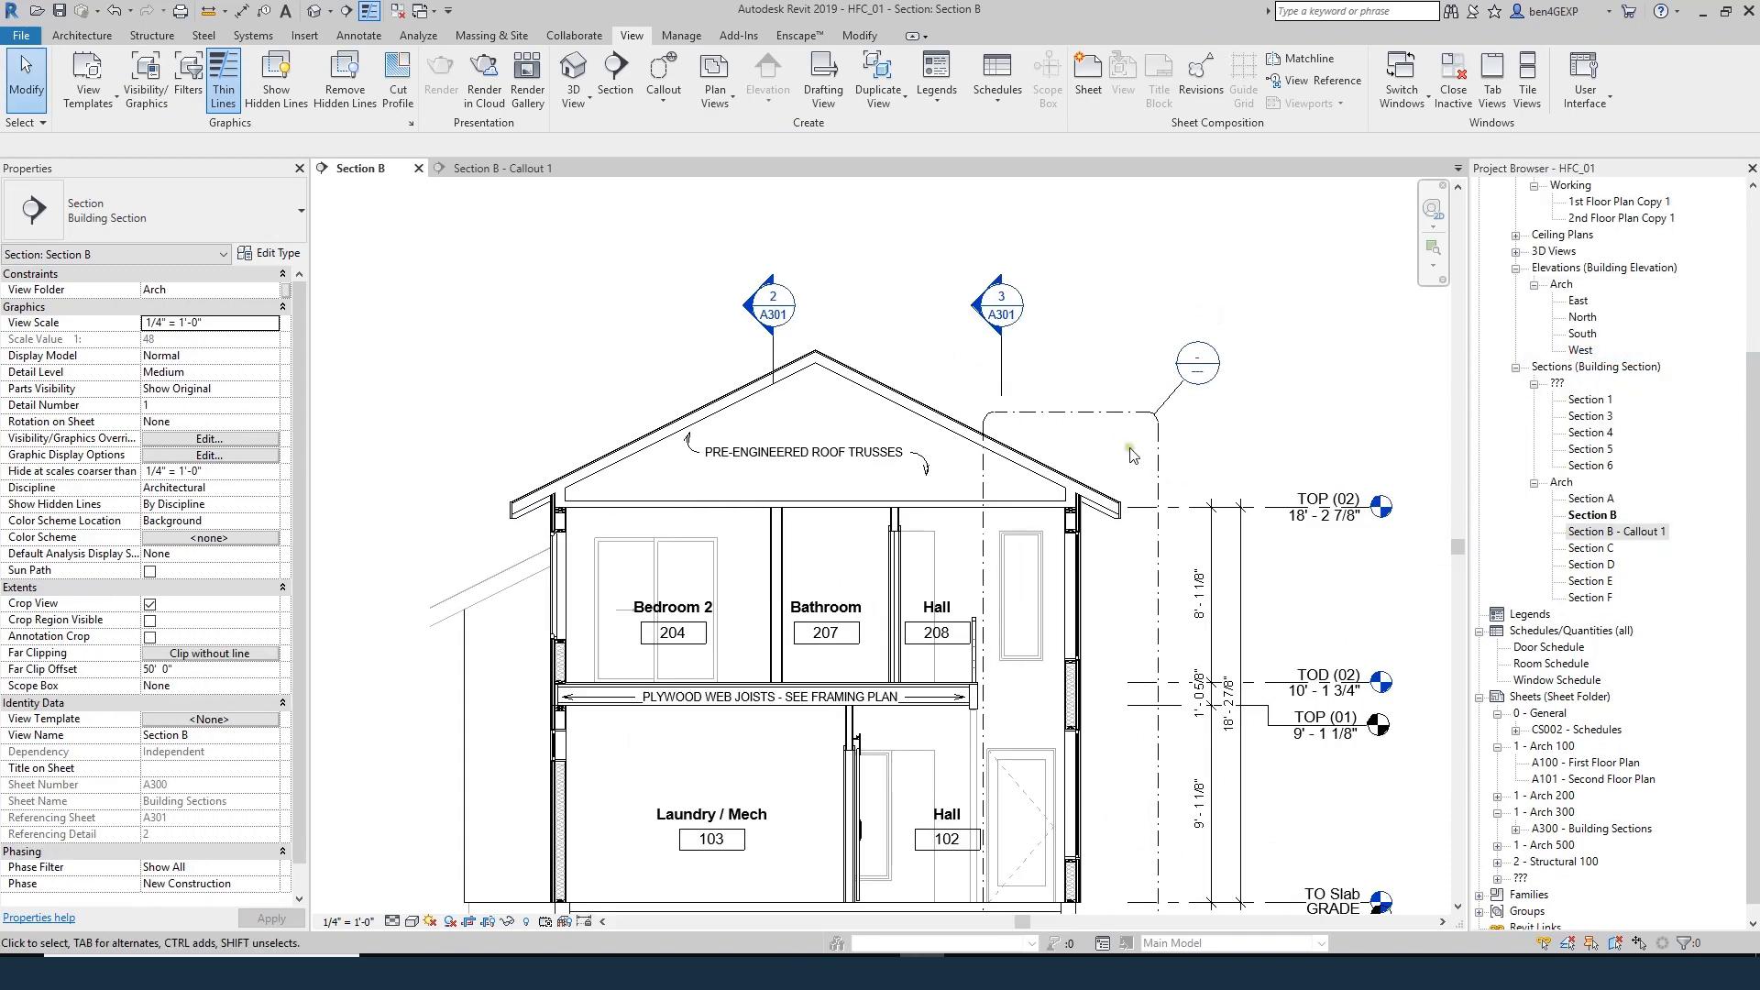
- Open sheet A500 - Details and place the Section B - Callout 1 view on it
scroll(1164, 468, "down", 2)
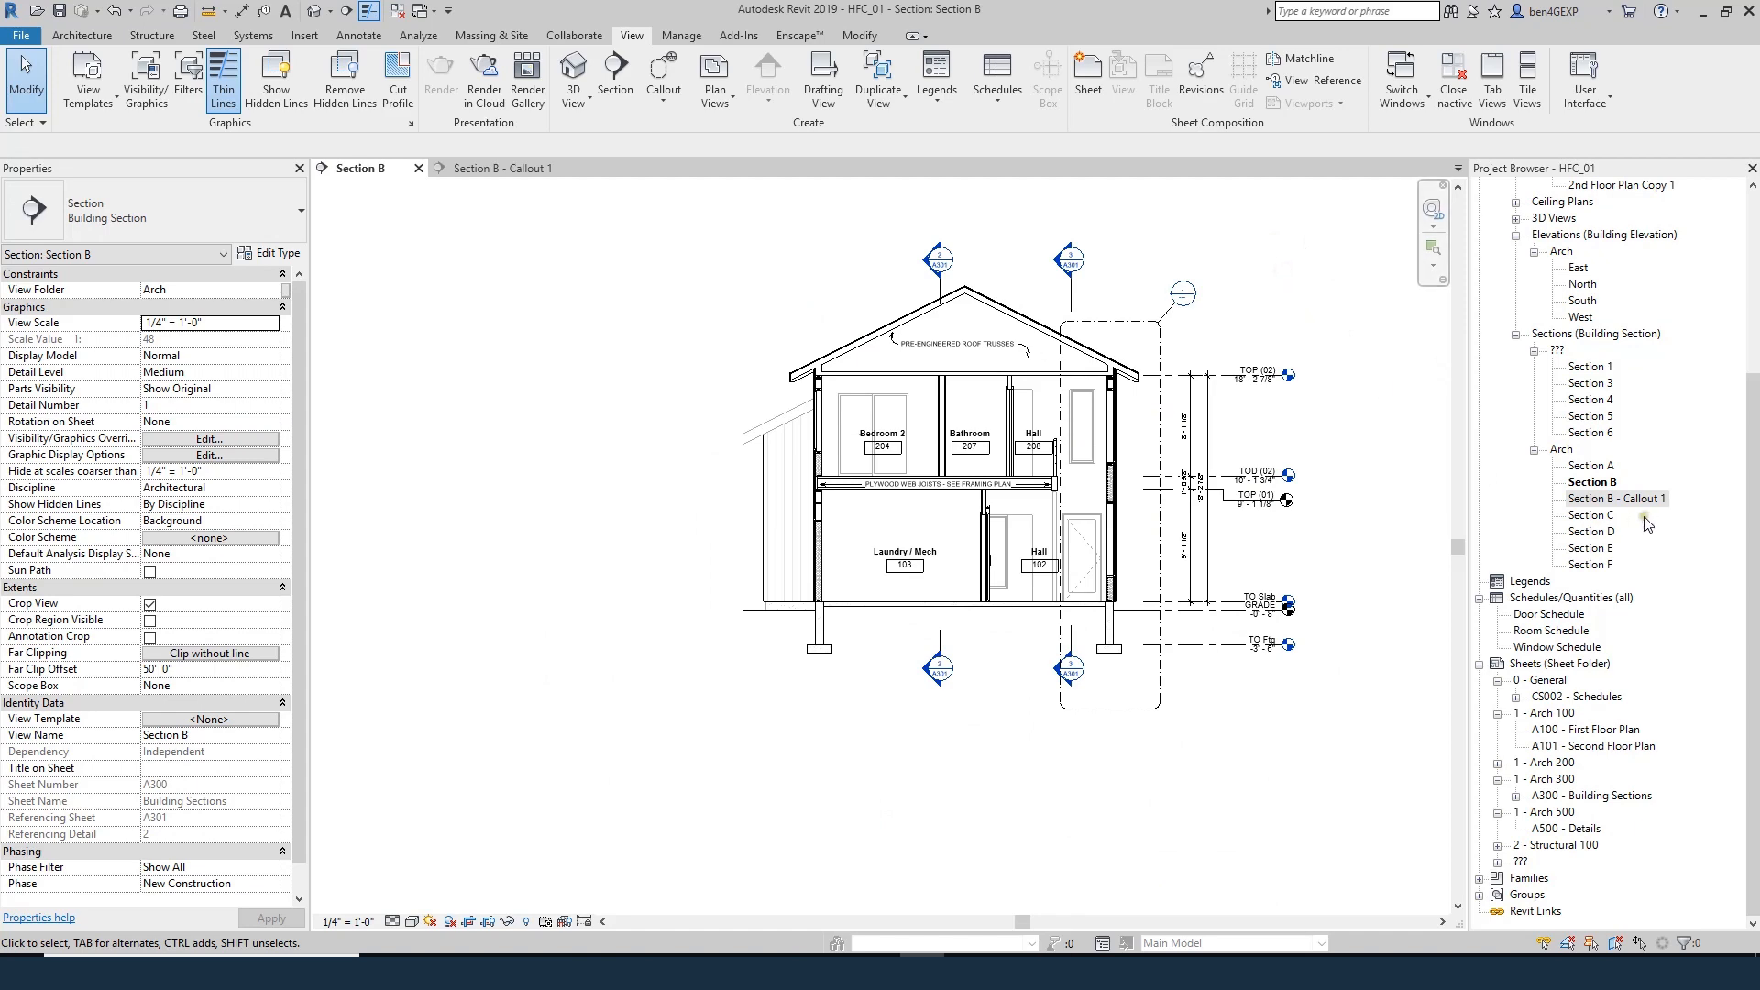
double_click(1567, 829)
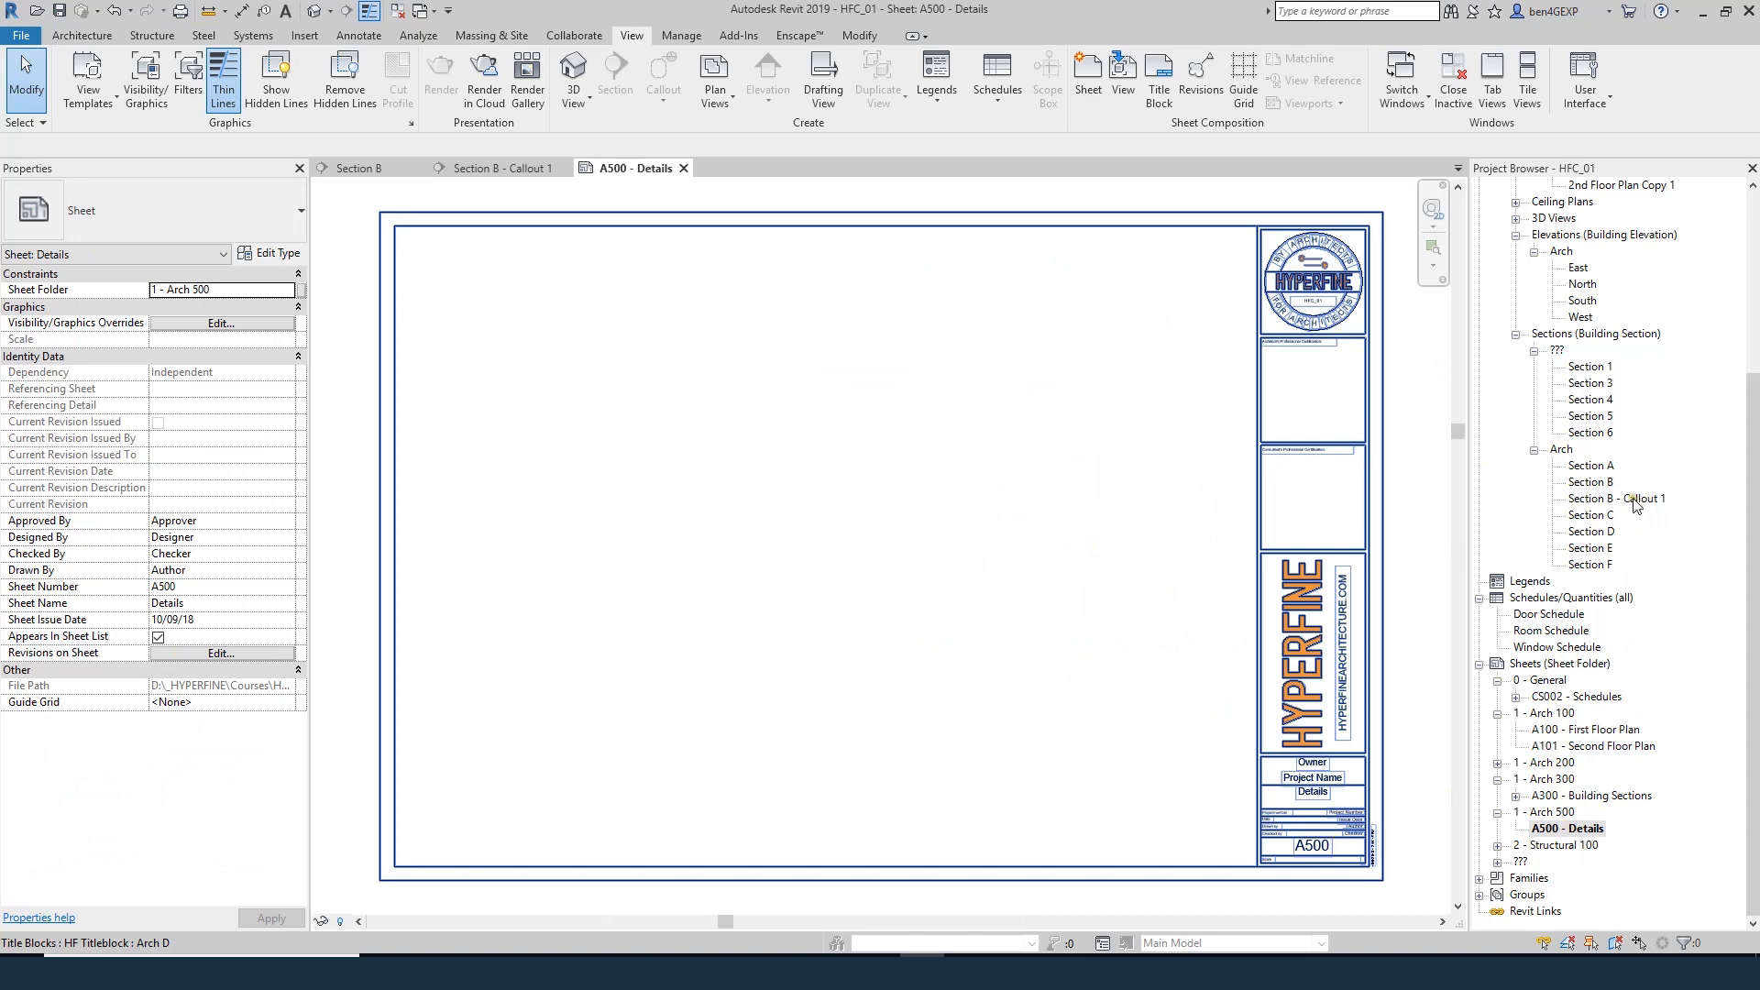
left_click_drag(1637, 507, 1018, 561)
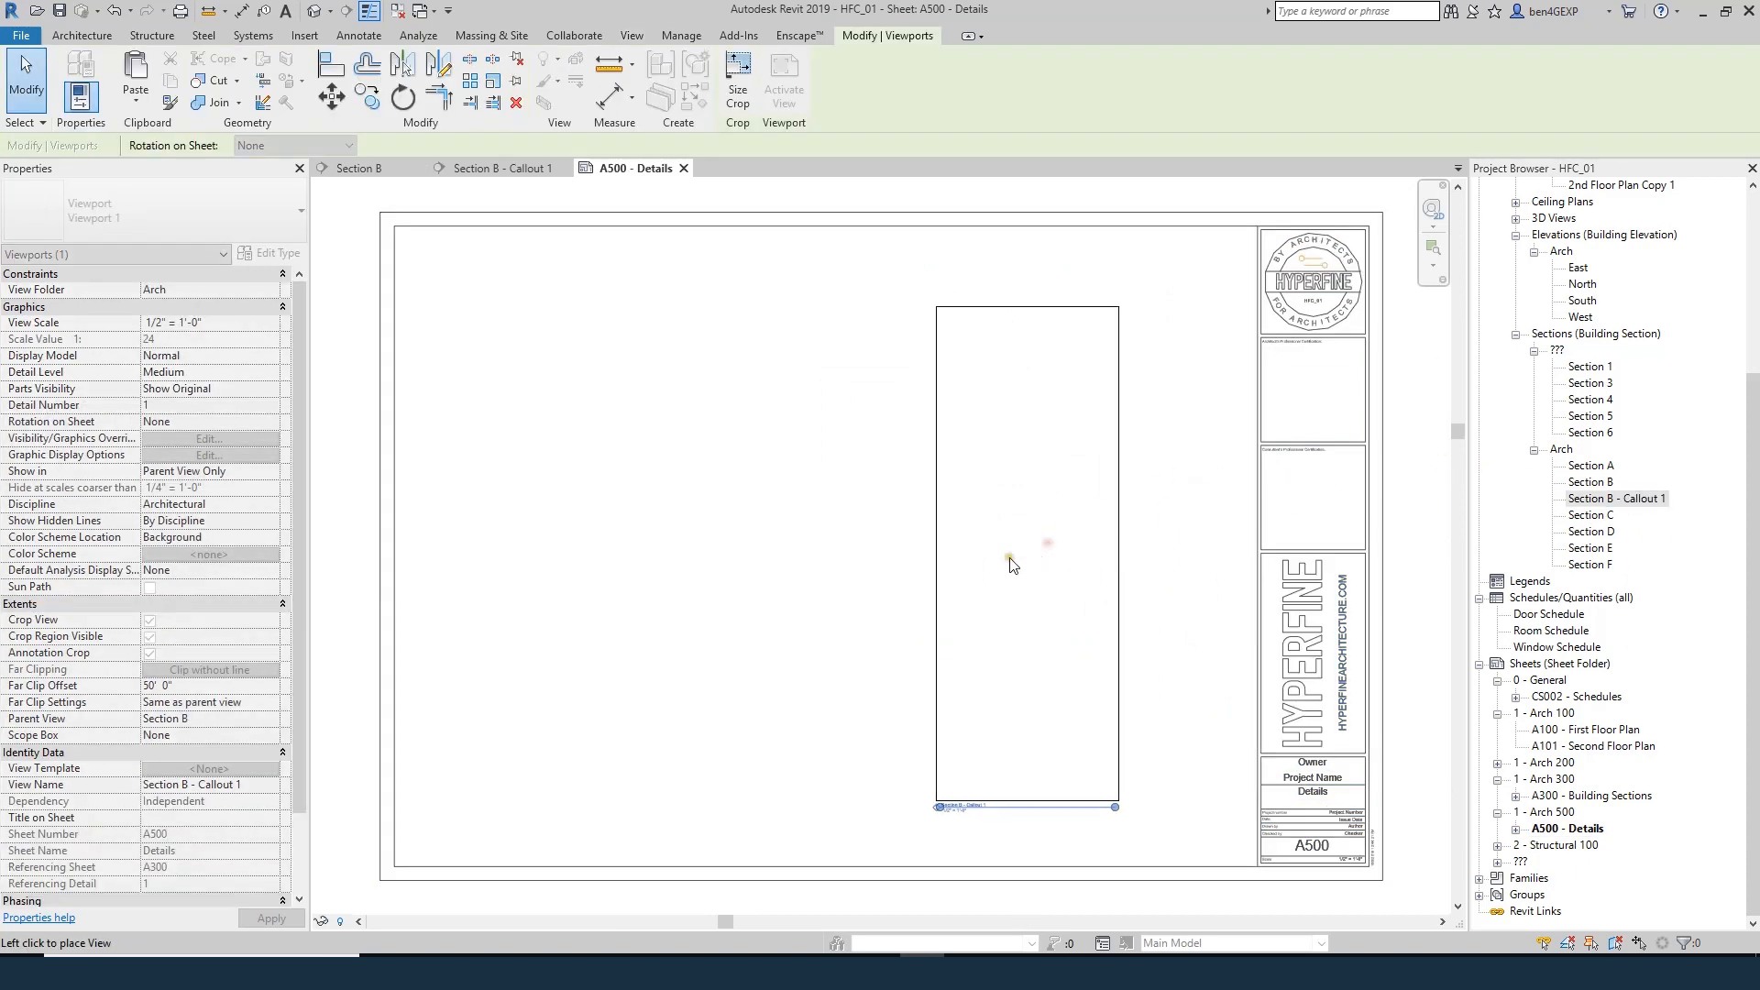
left_click(1054, 577)
left_click(1182, 464)
- Set the placed viewport's View Scale to 3/4" = 1'-0" and move the viewport down on the sheet
left_click(982, 500)
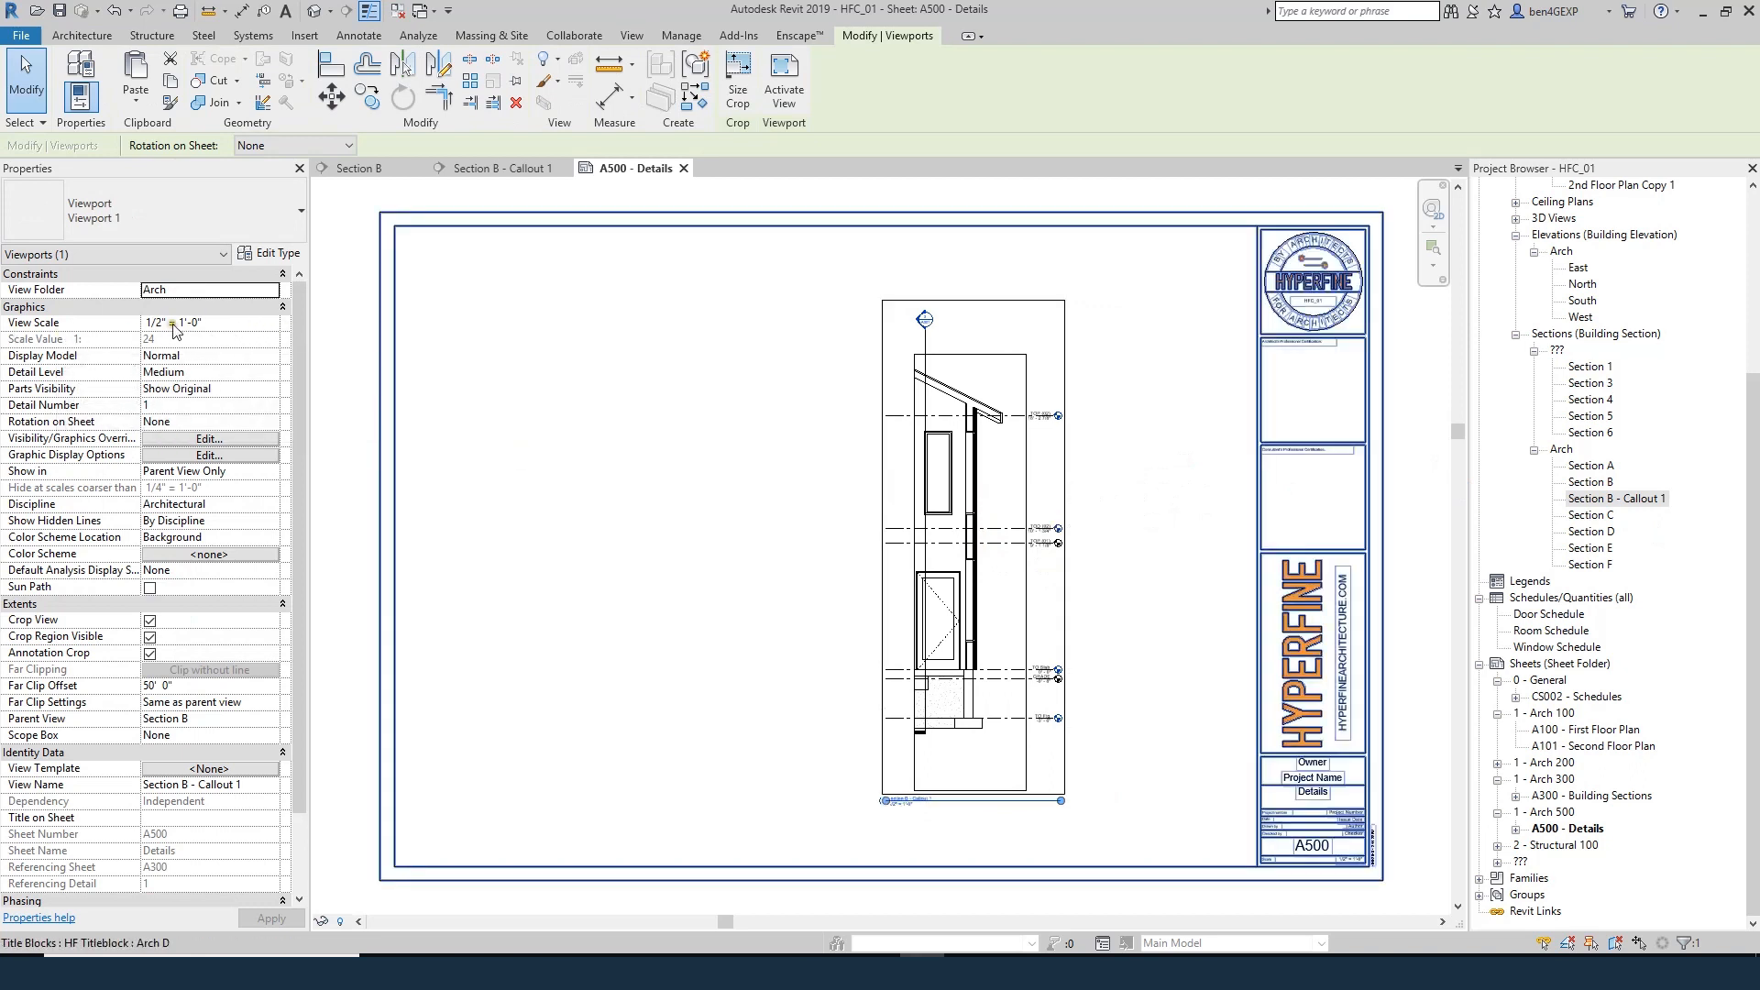
left_click(273, 324)
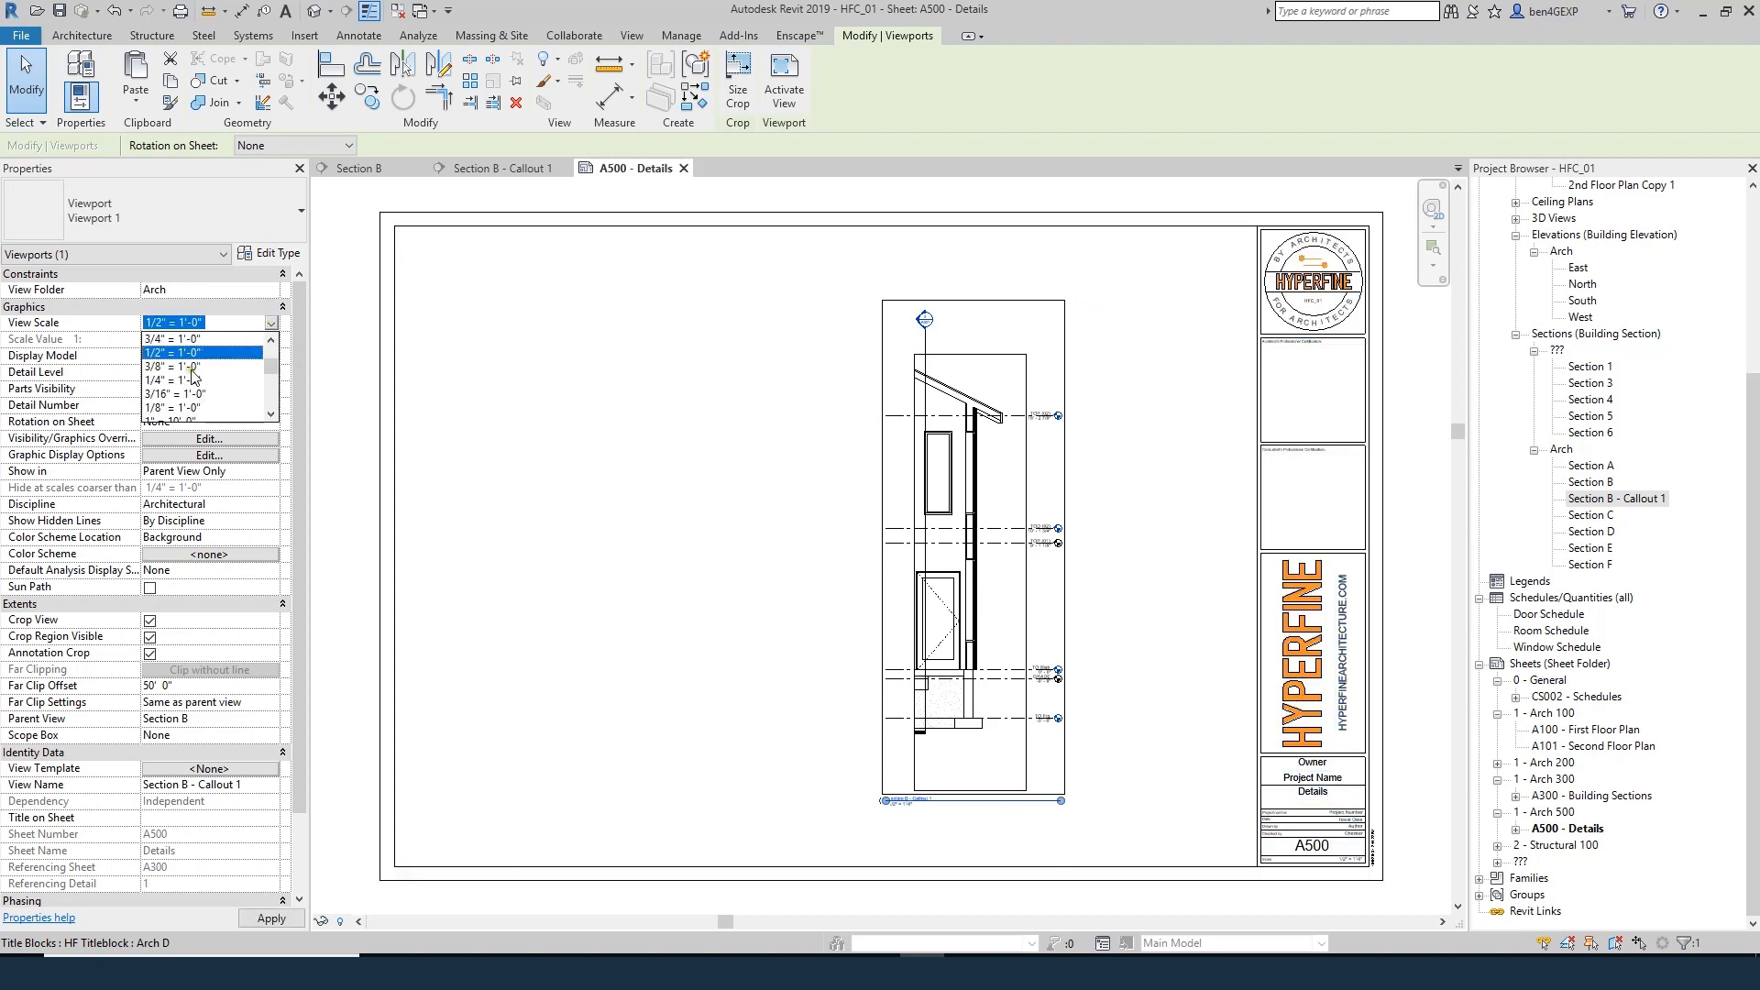
left_click(174, 339)
left_click(802, 665)
scroll(797, 667, "down", 2)
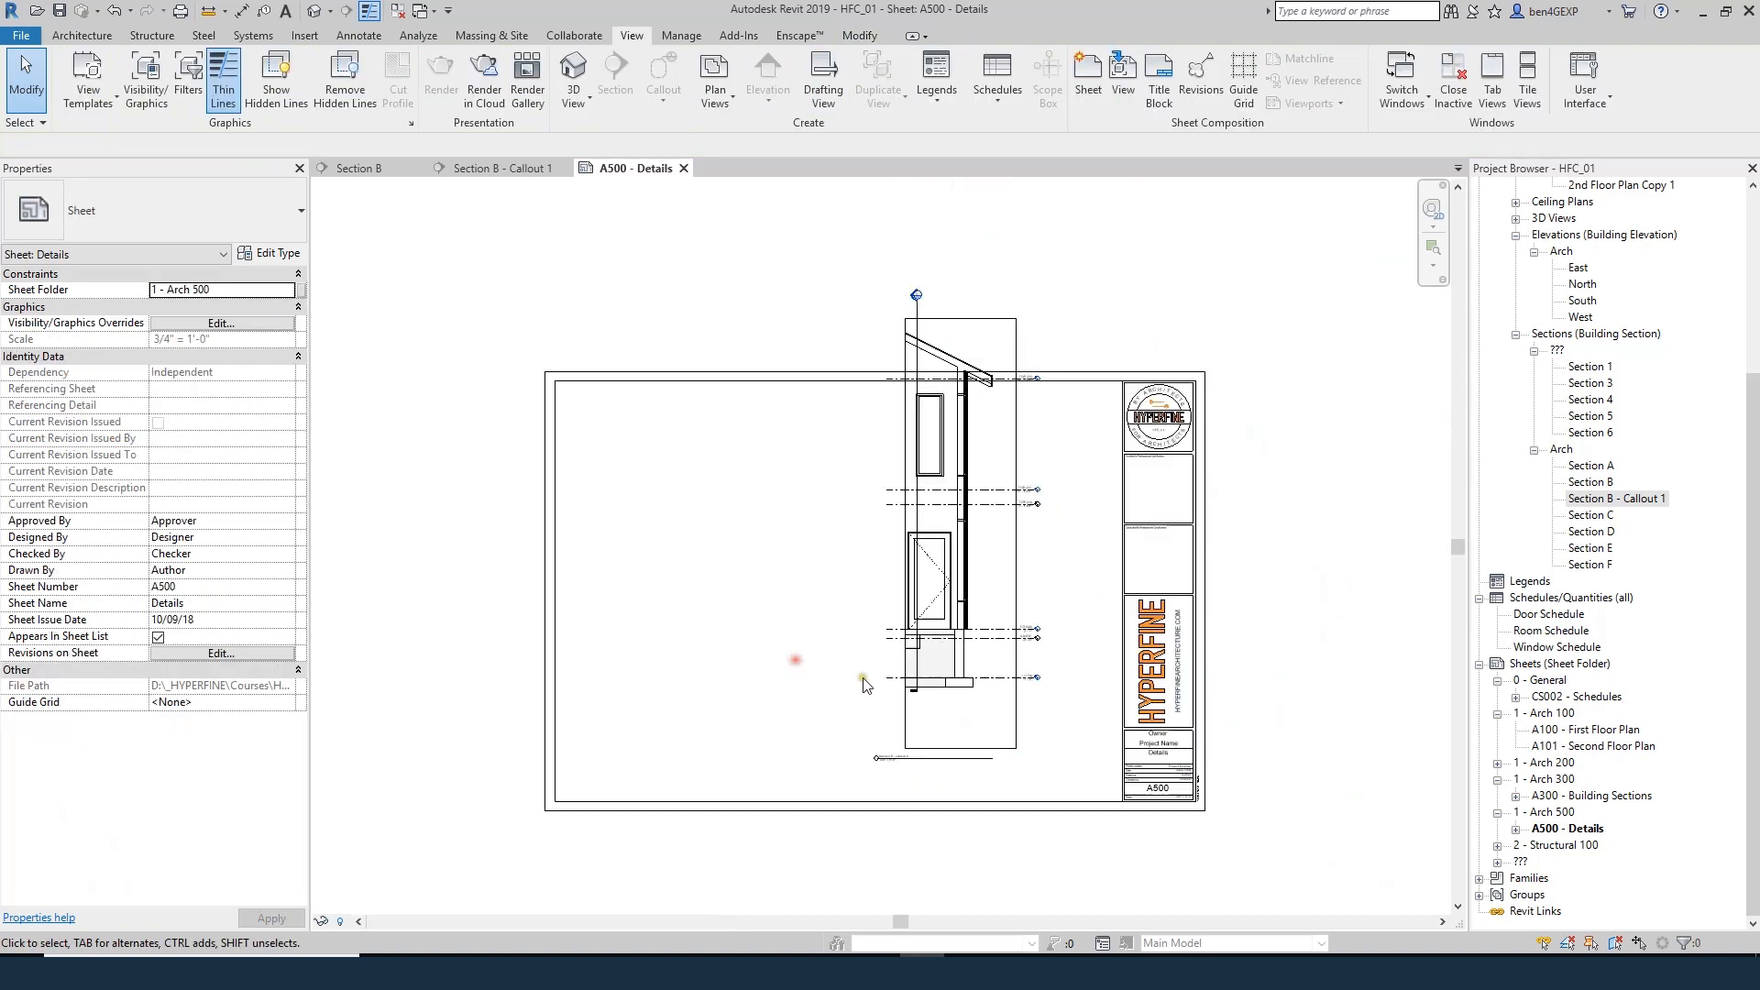
left_click_drag(955, 541, 991, 627)
left_click(783, 619)
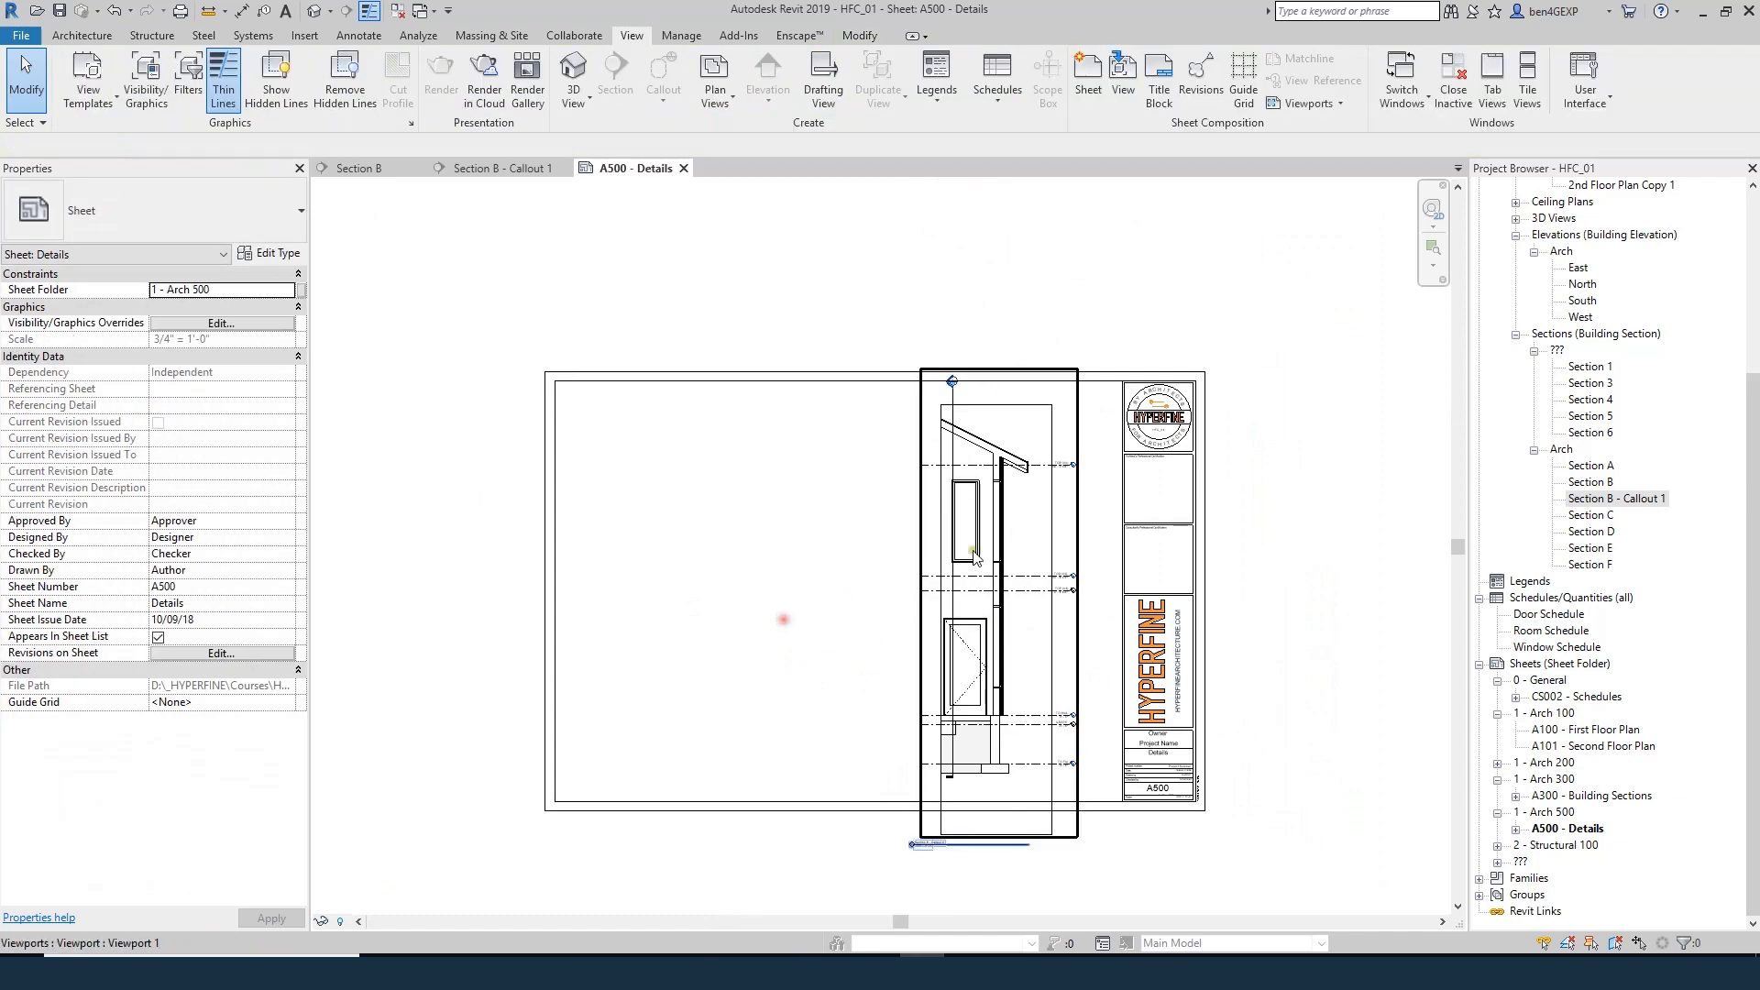
- Activate the placed viewport to inspect its crop region on the sheet, and open the Section B - Callout 1 view itself
scroll(1043, 468, "up", 2)
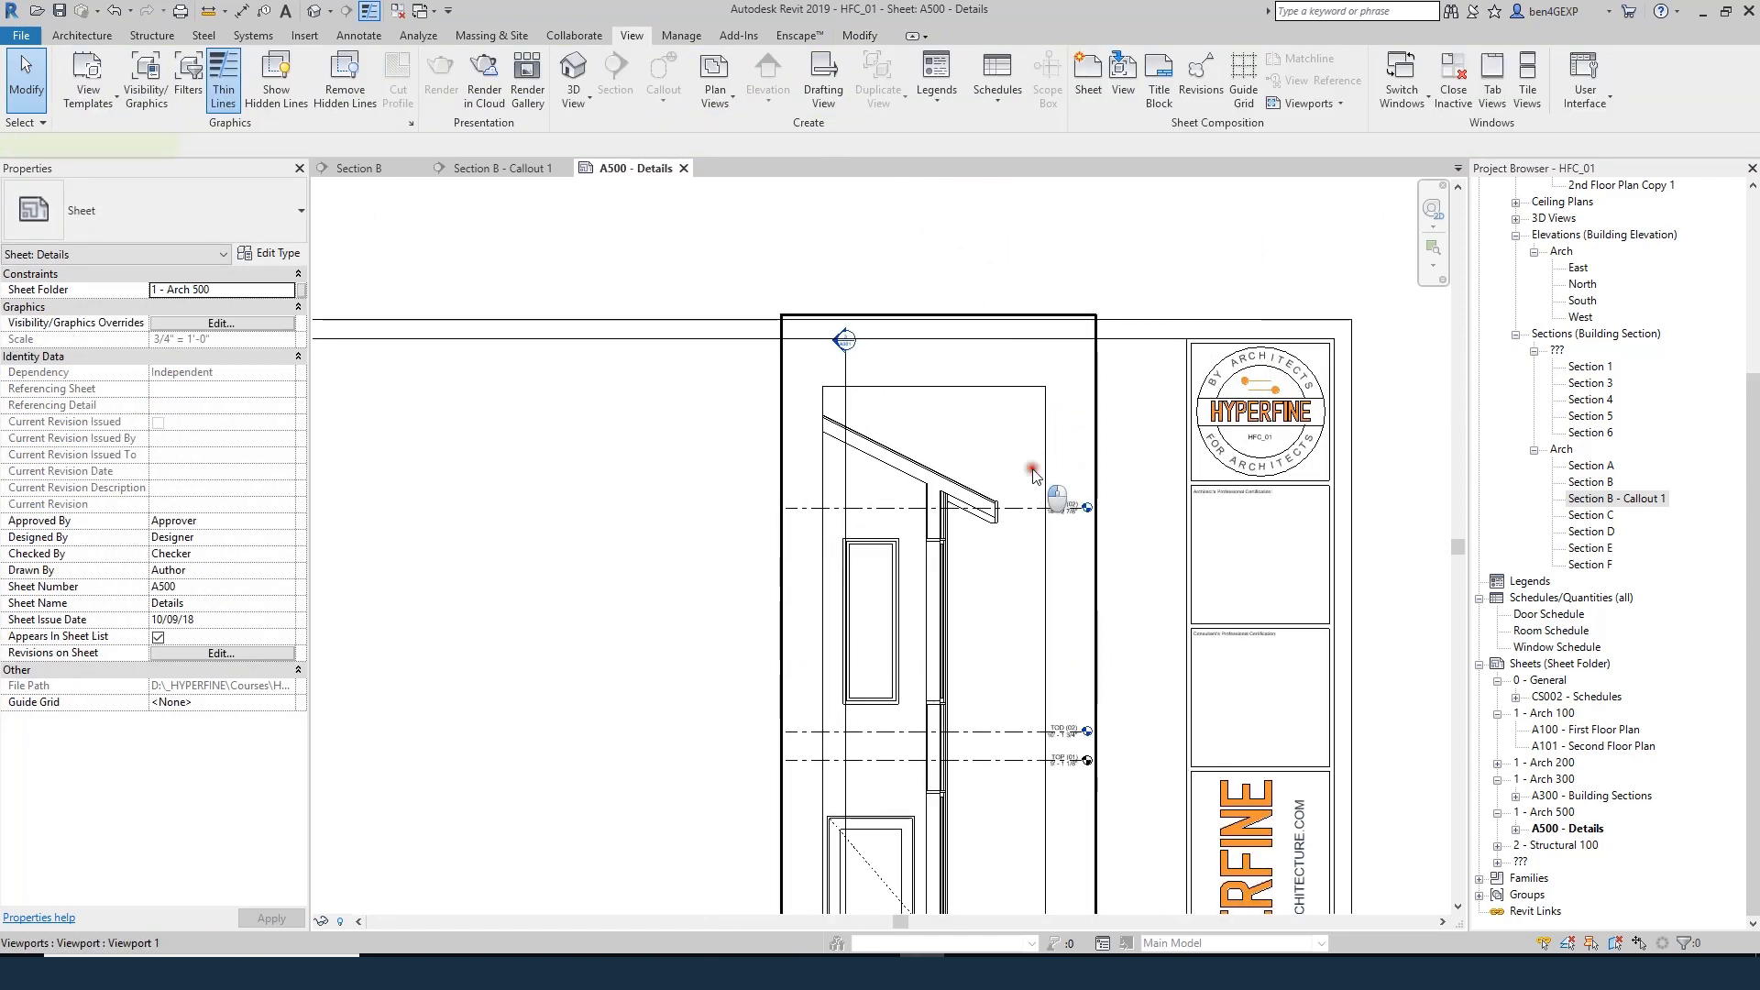
double_click(1032, 471)
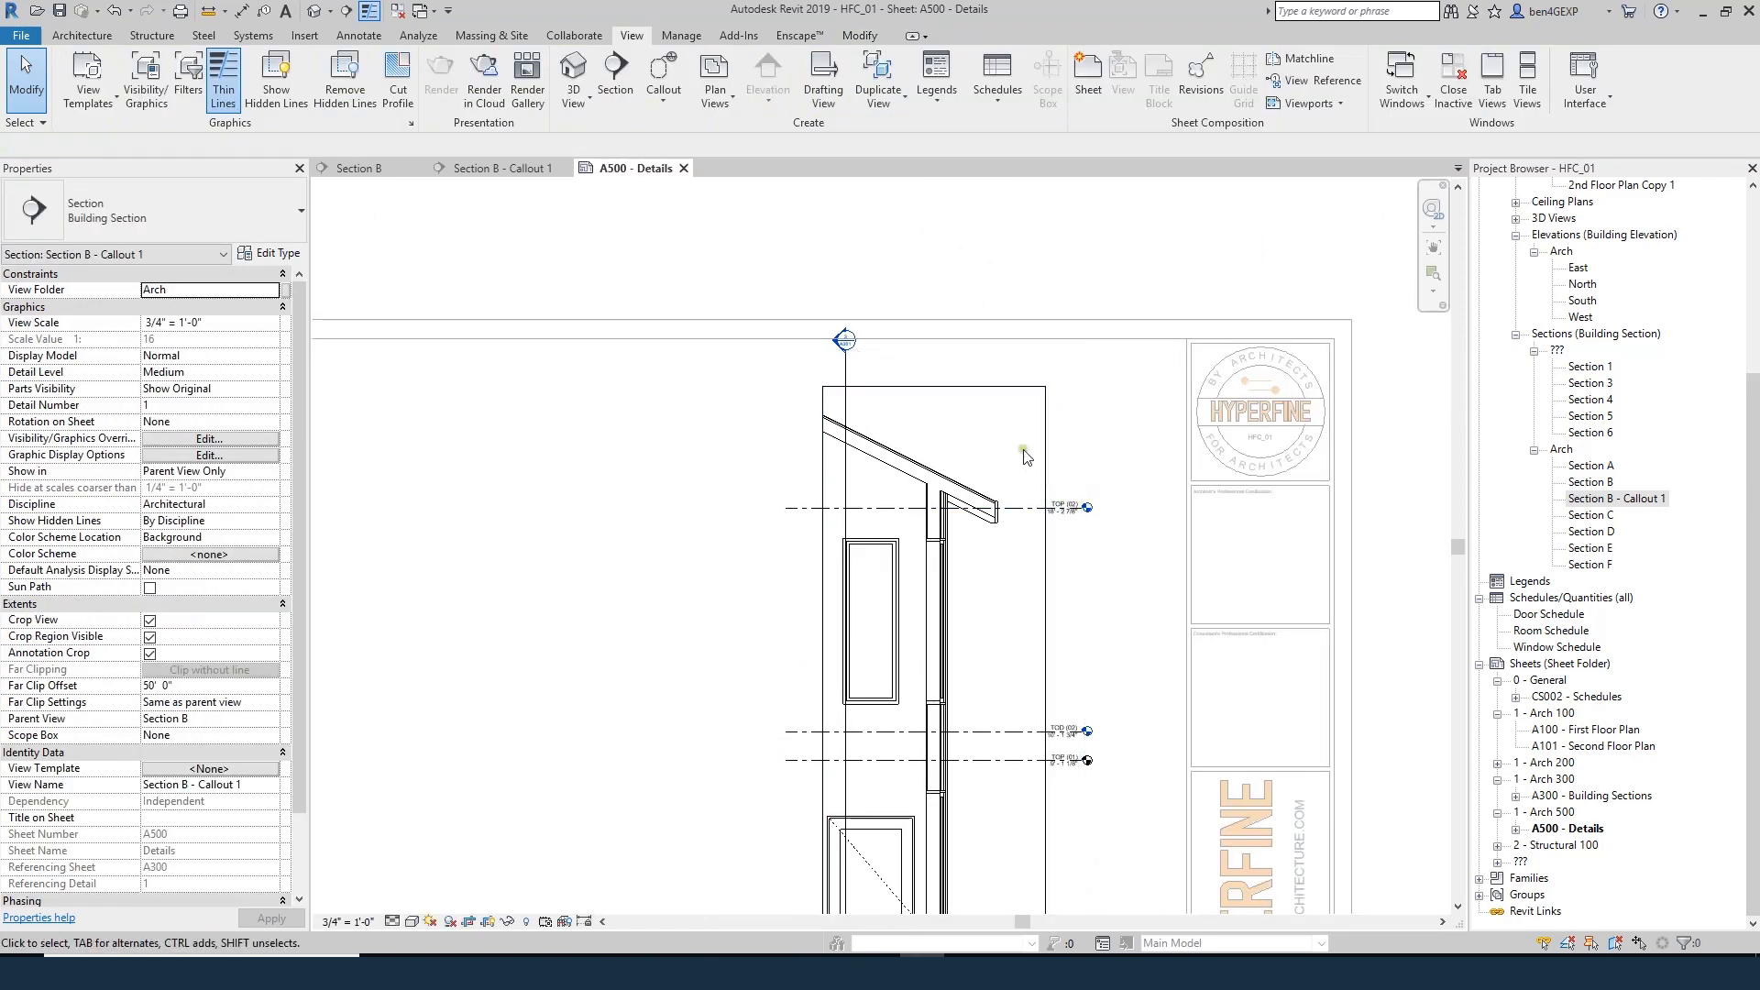
scroll(1009, 446, "down", 2)
double_click(779, 472)
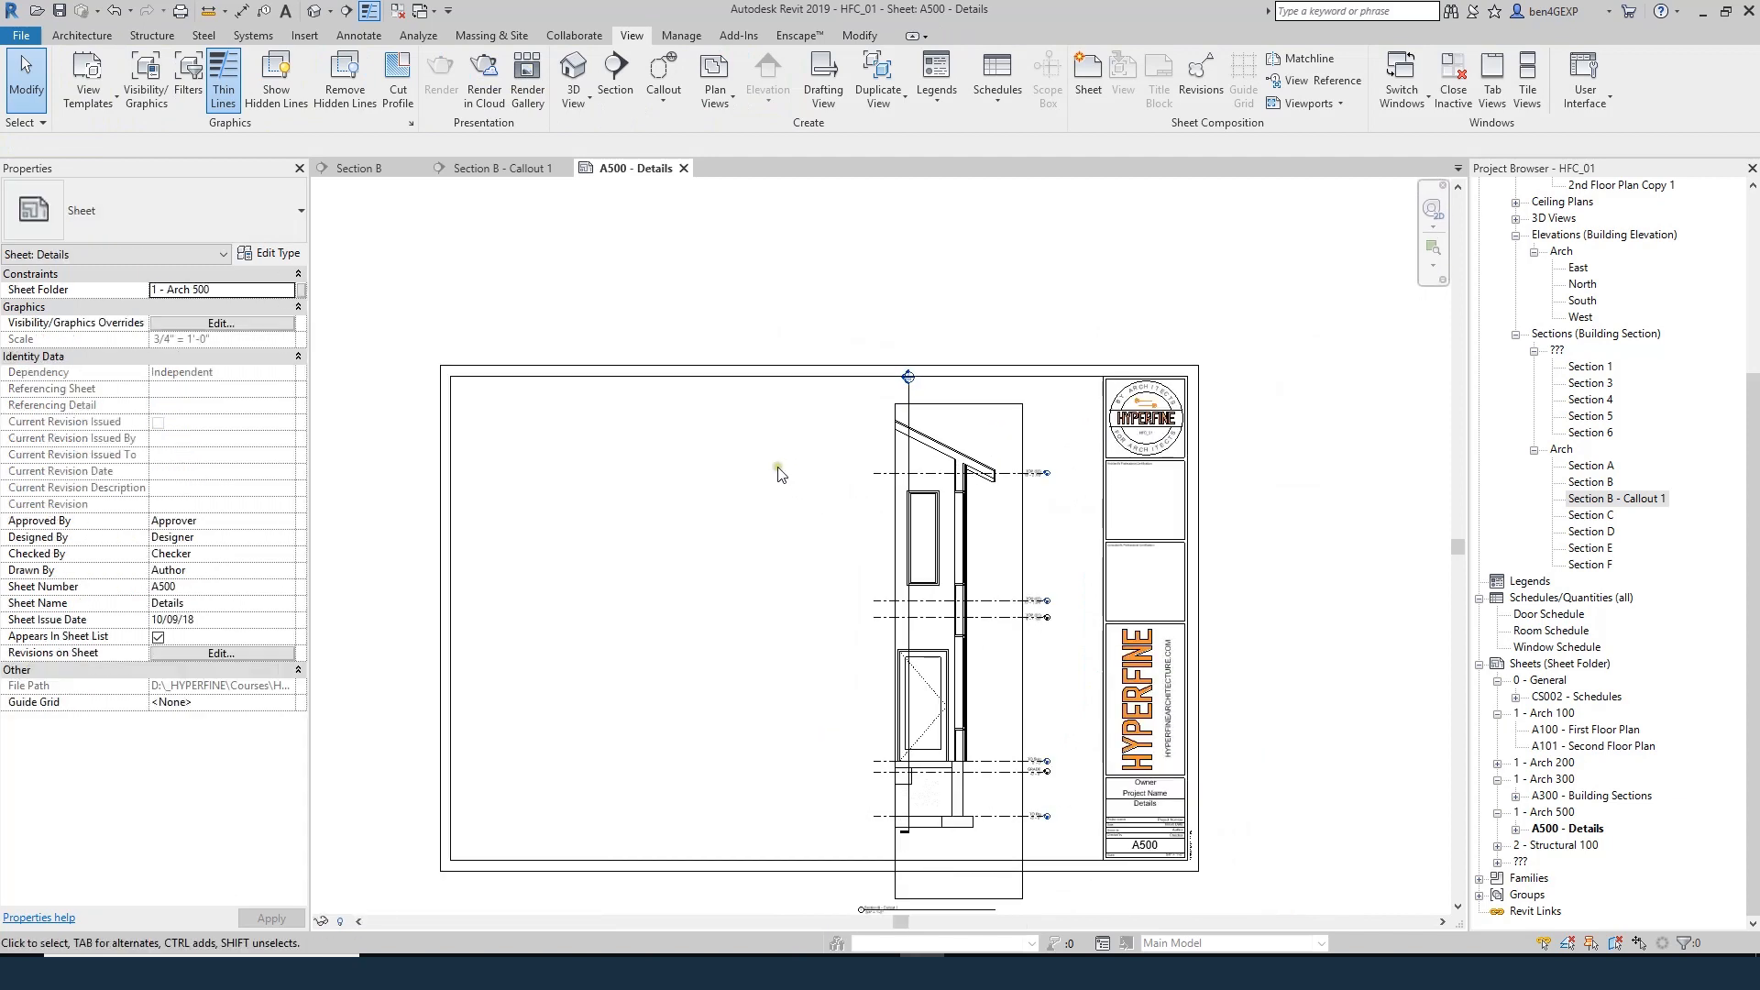
double_click(956, 500)
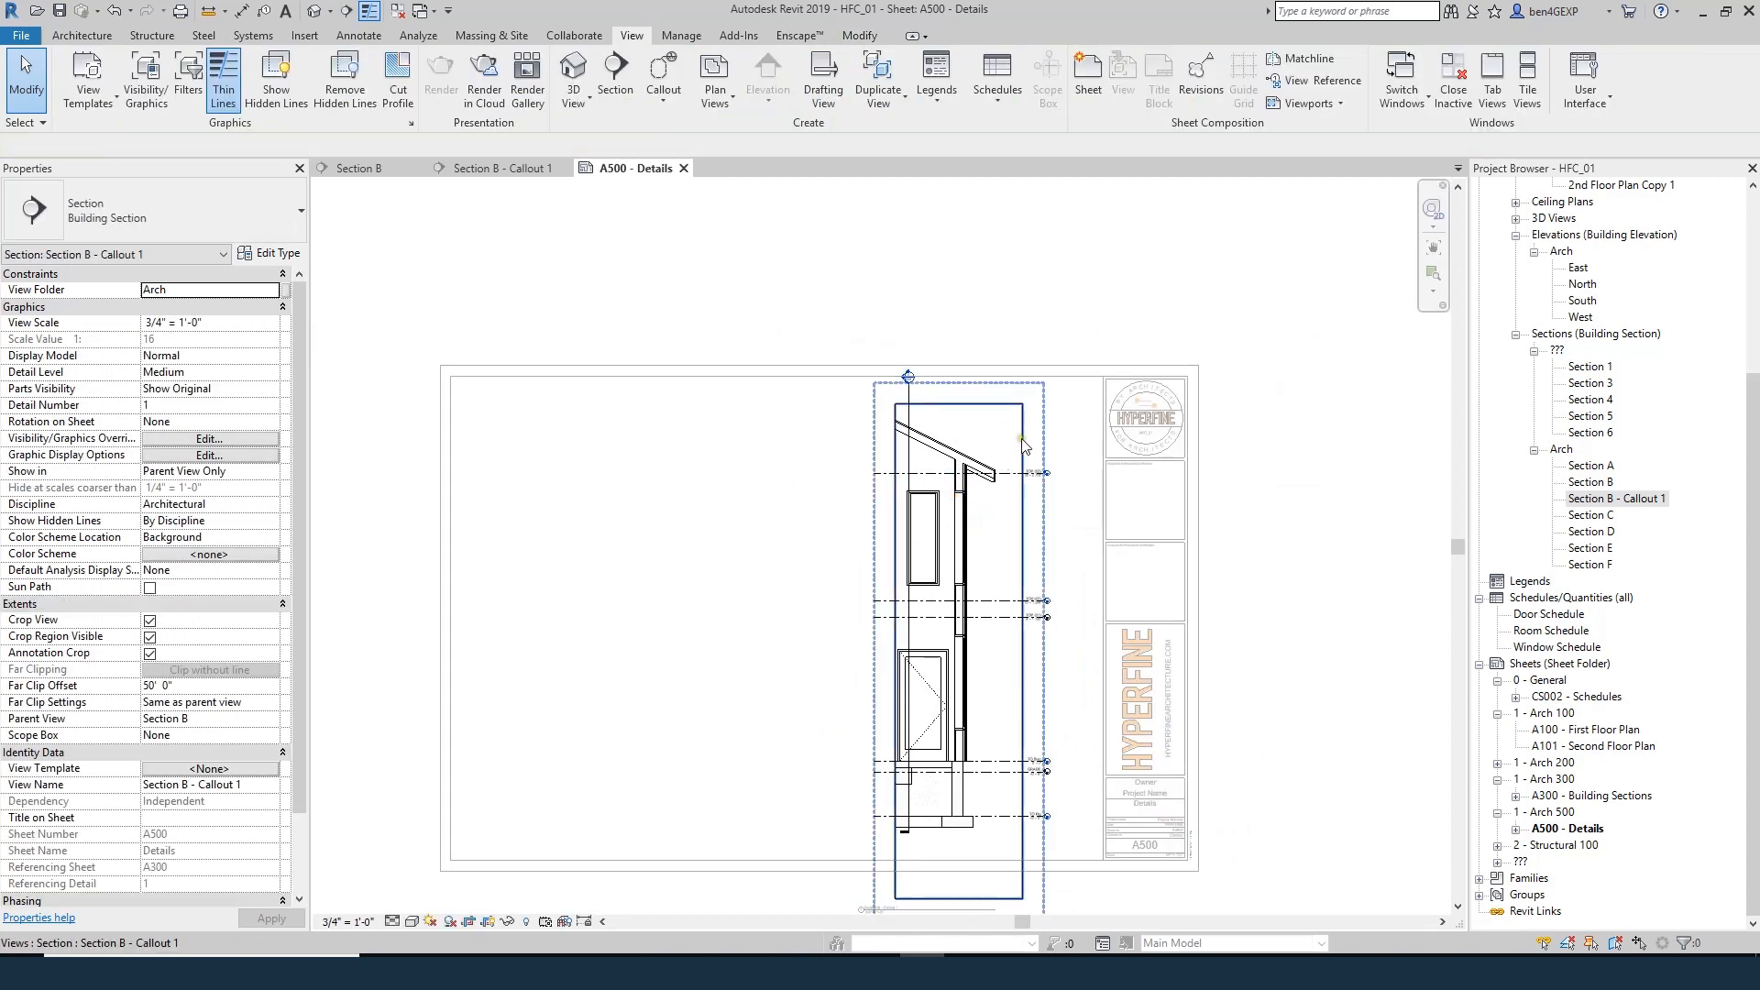
double_click(1636, 503)
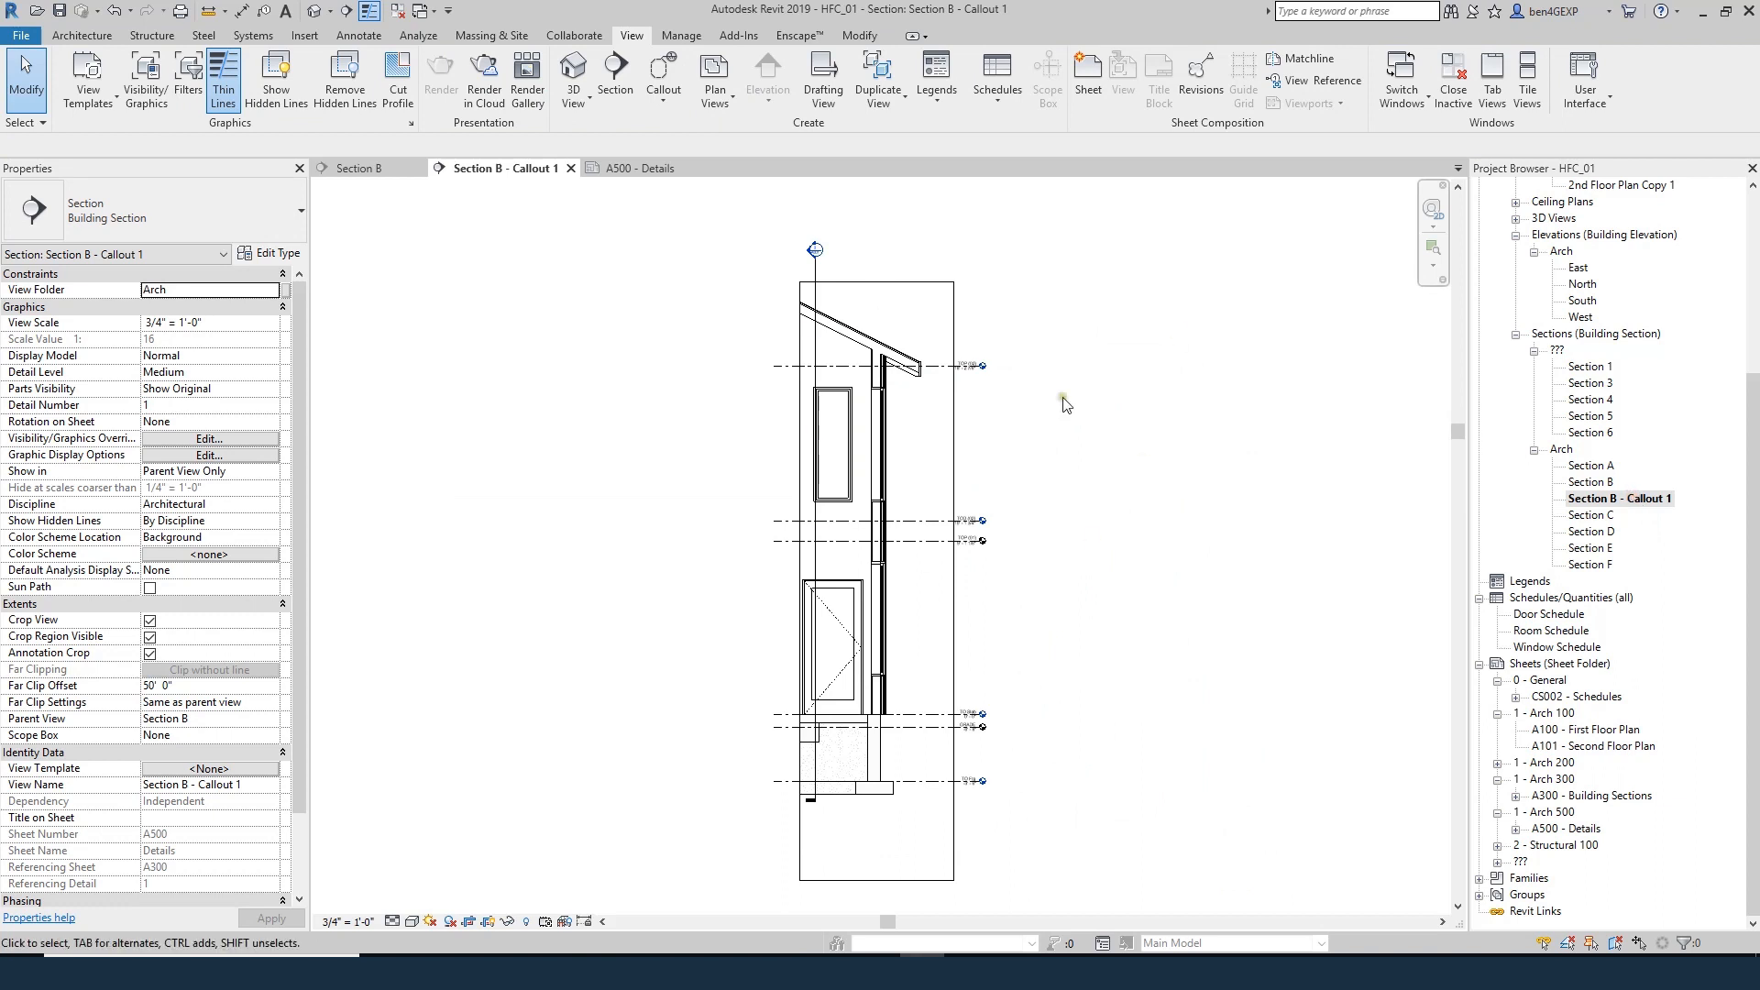
- Try a horizontal view break on the crop region of Section B - Callout 1 and undo it
left_click(954, 332)
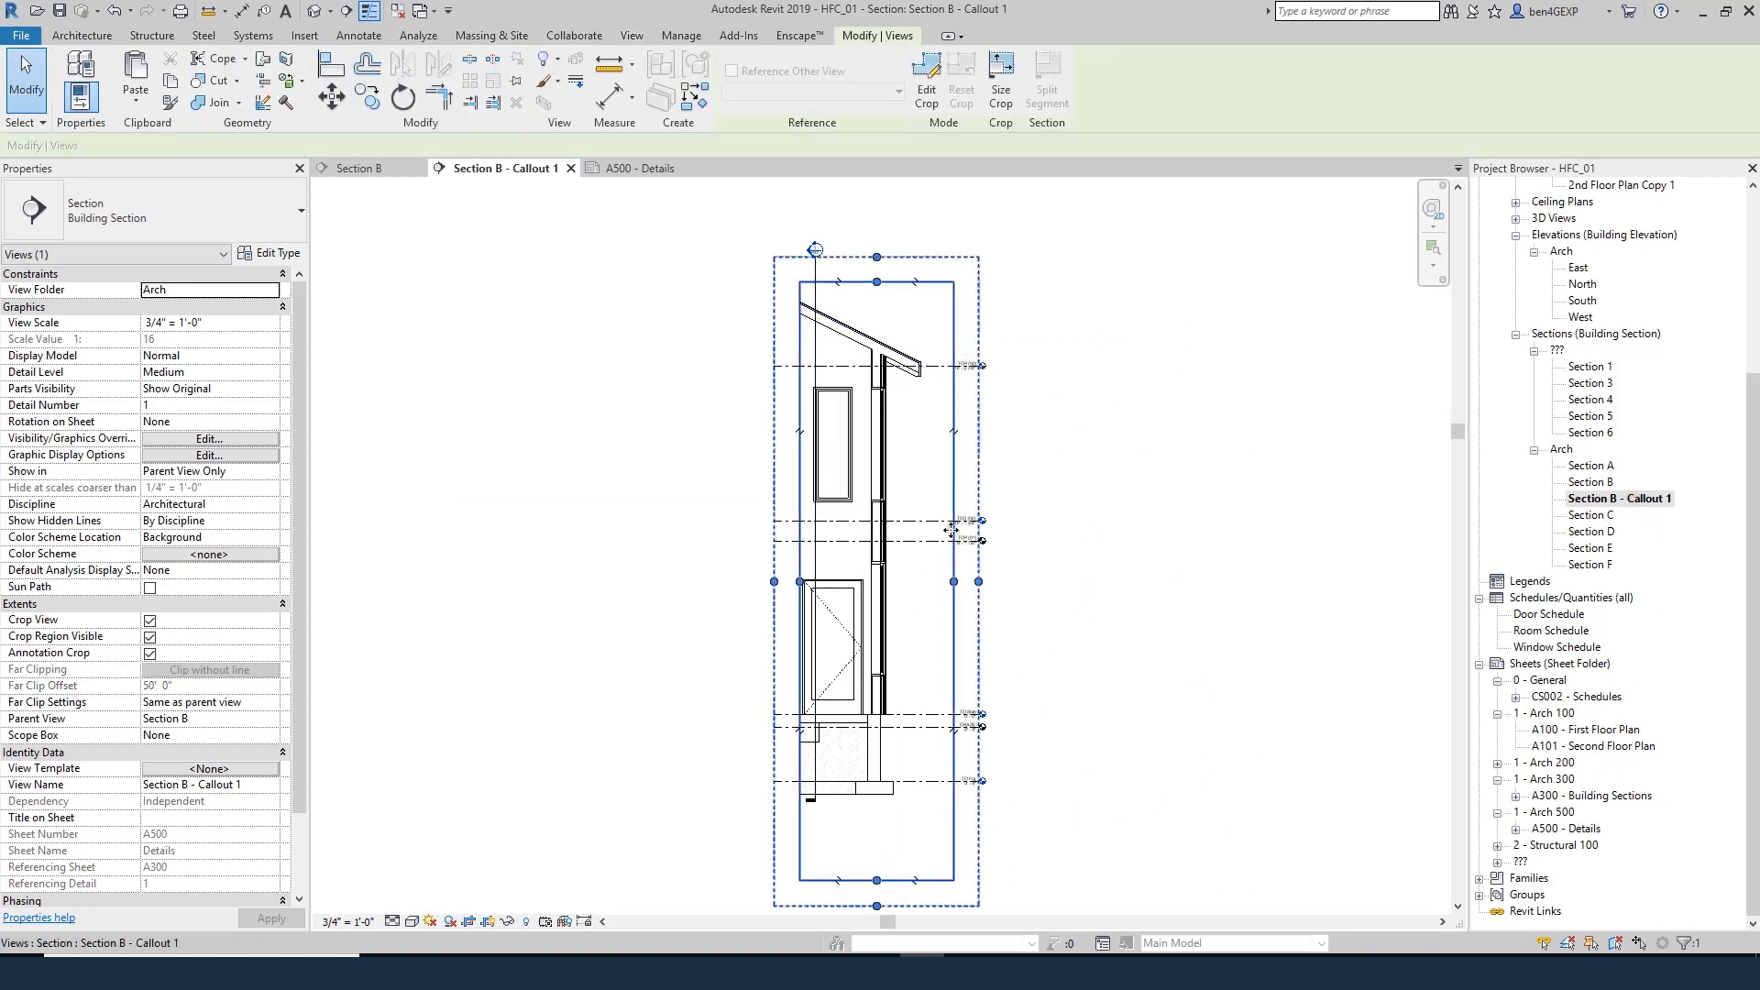
left_click(957, 444)
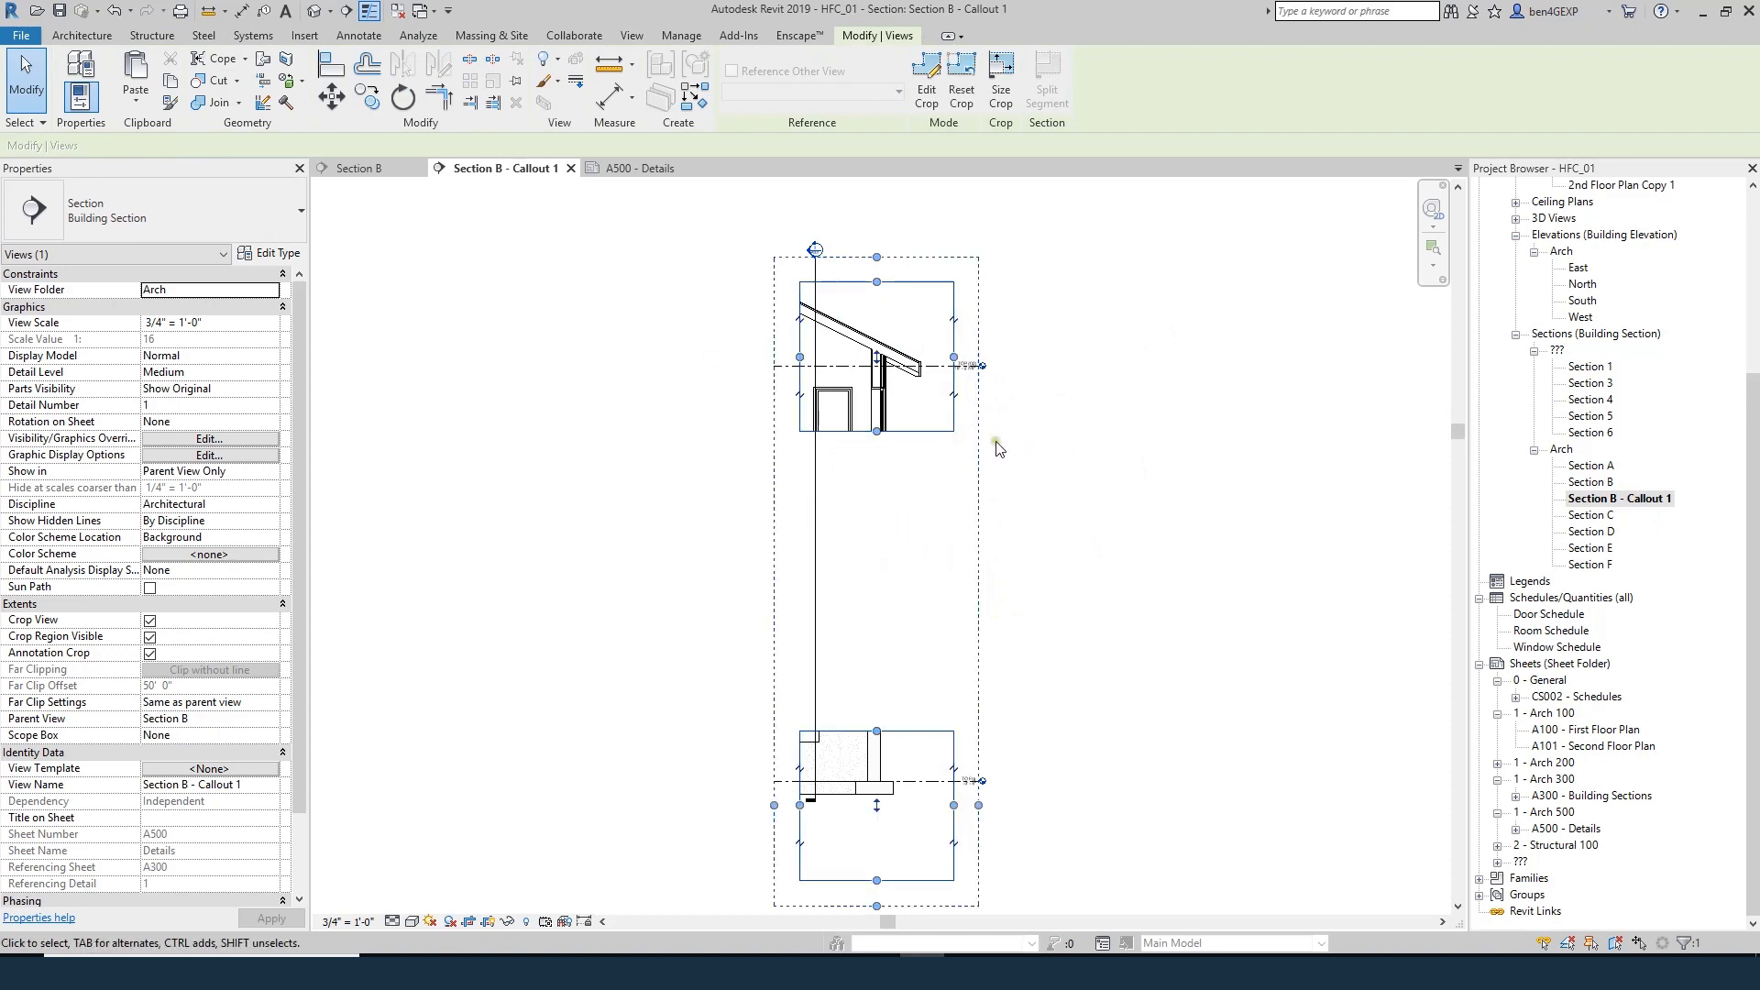
key("ctrl+z")
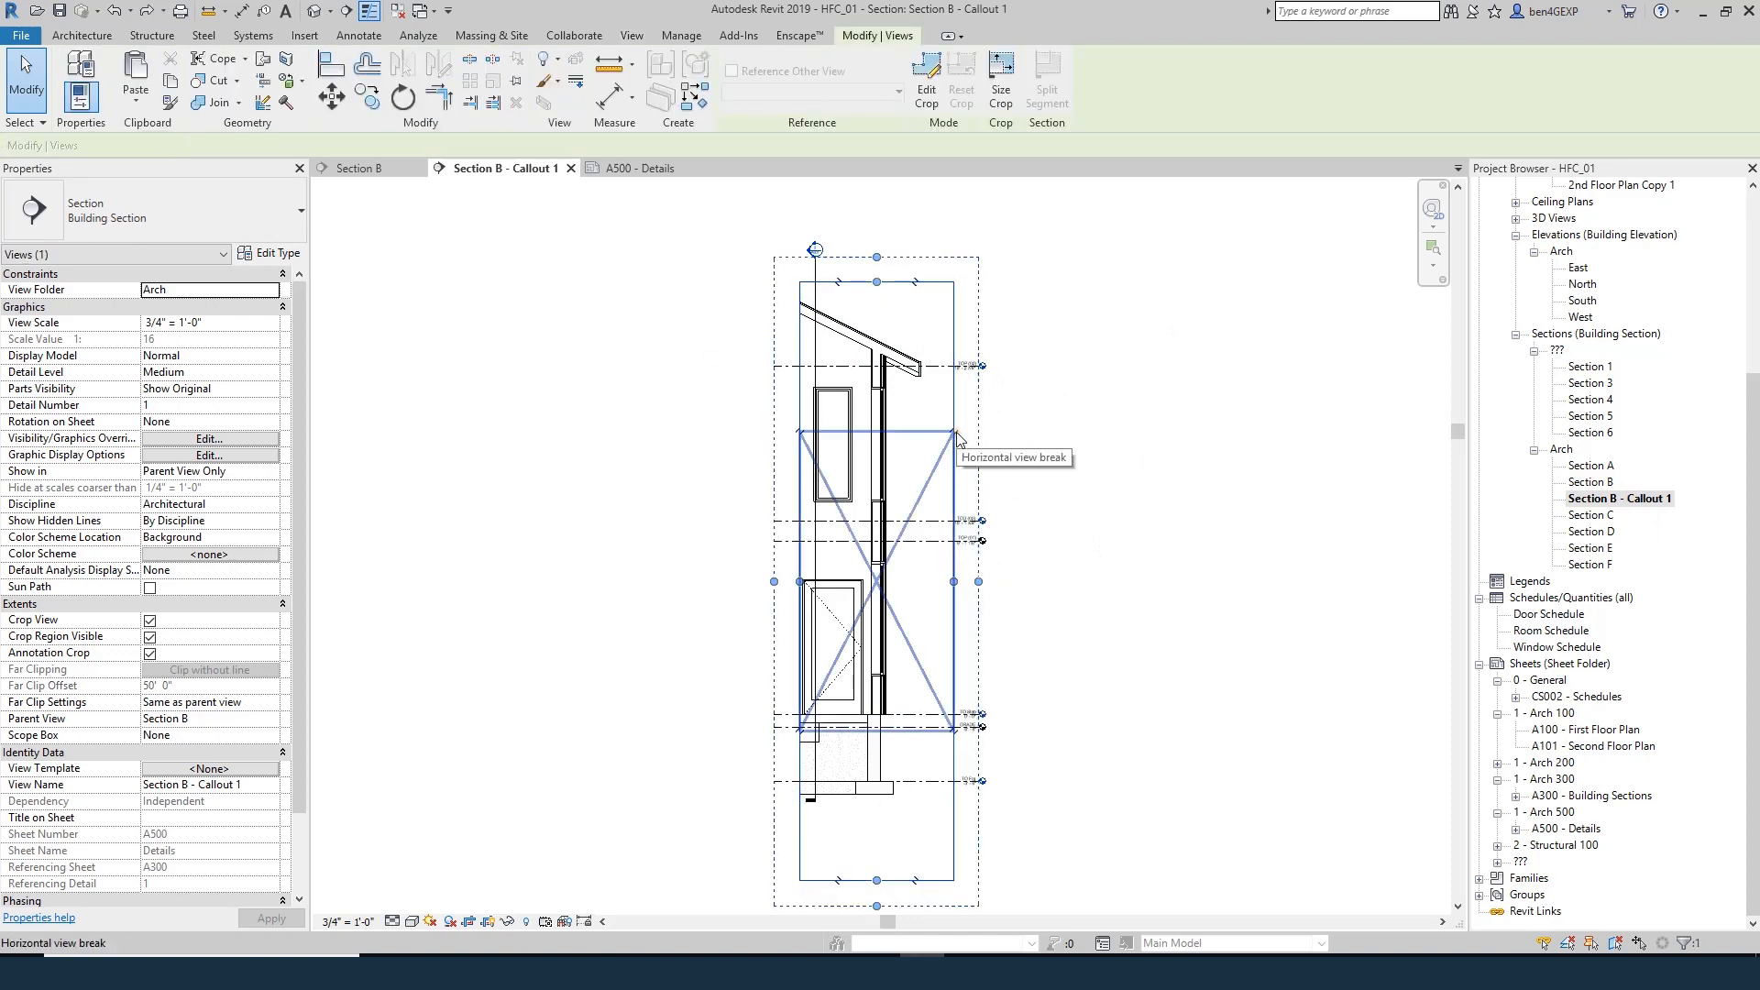
- Break the crop region horizontally and extend the lower region up to leave only a narrow gap across the upper window
scroll(977, 437, "up", 2)
left_click(930, 435)
scroll(984, 498, "down", 2)
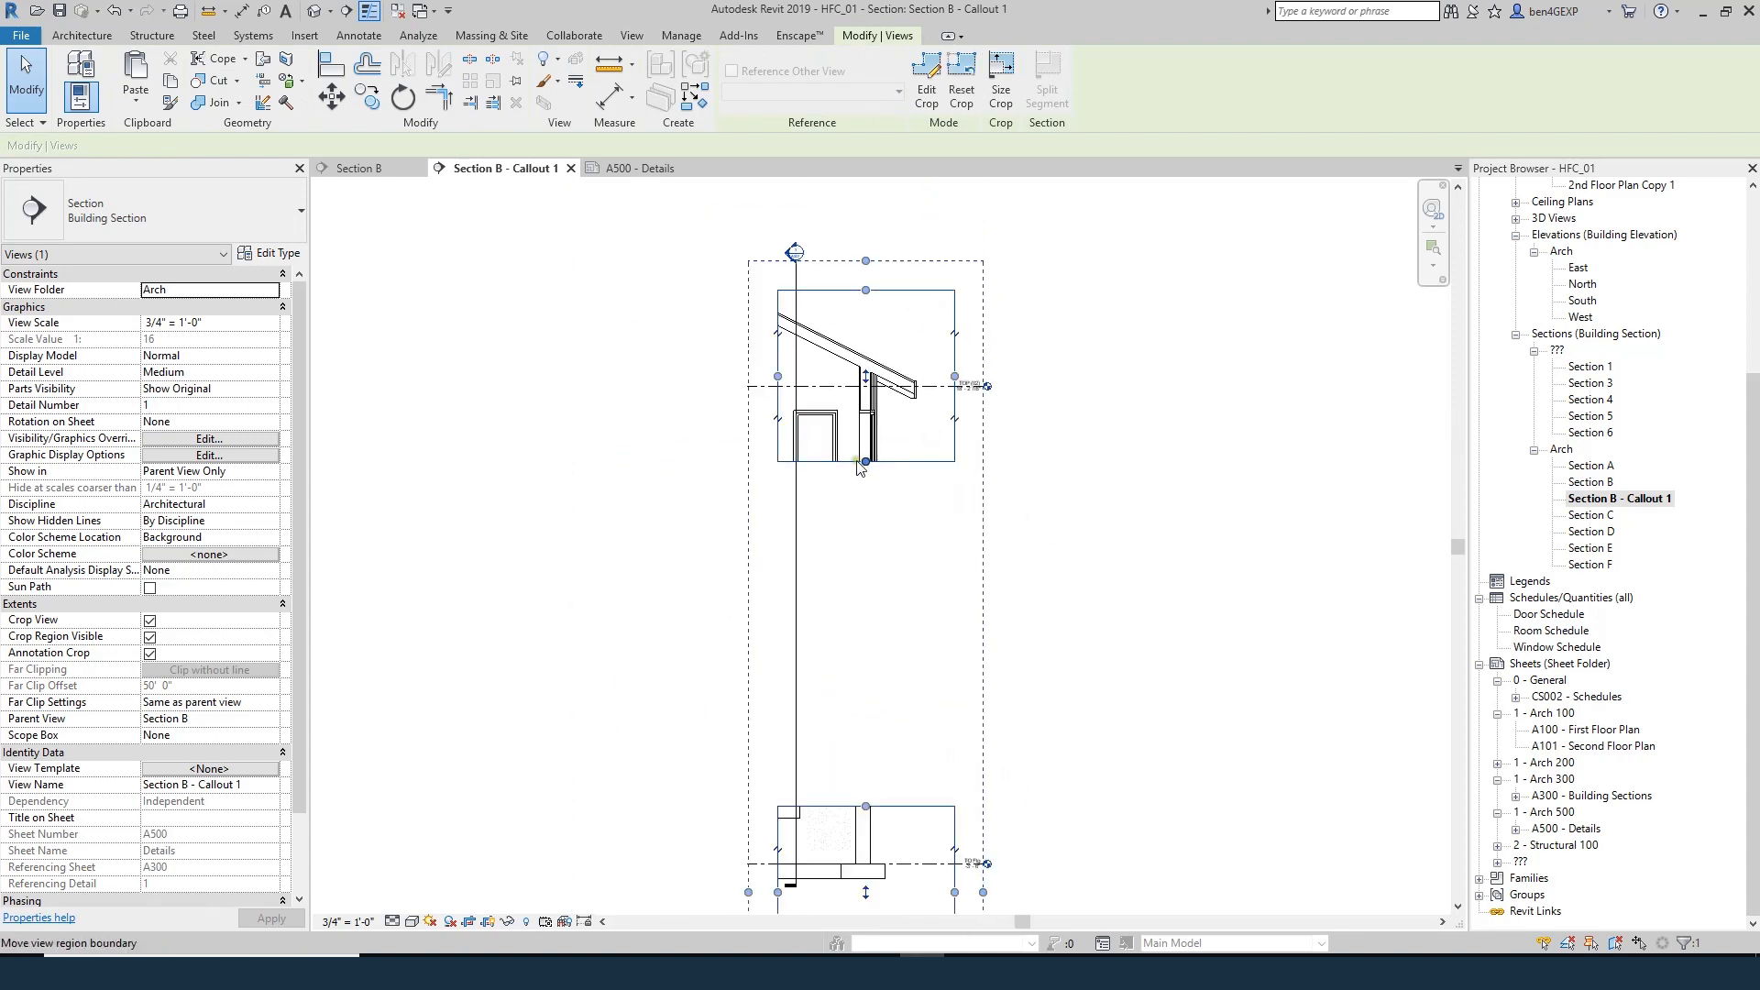
mouse_move(866, 462)
left_mouse_down()
mouse_move(868, 514)
mouse_move(867, 453)
left_mouse_up()
left_click_drag(867, 806, 859, 449)
scroll(881, 419, "up", 2)
left_click(933, 499)
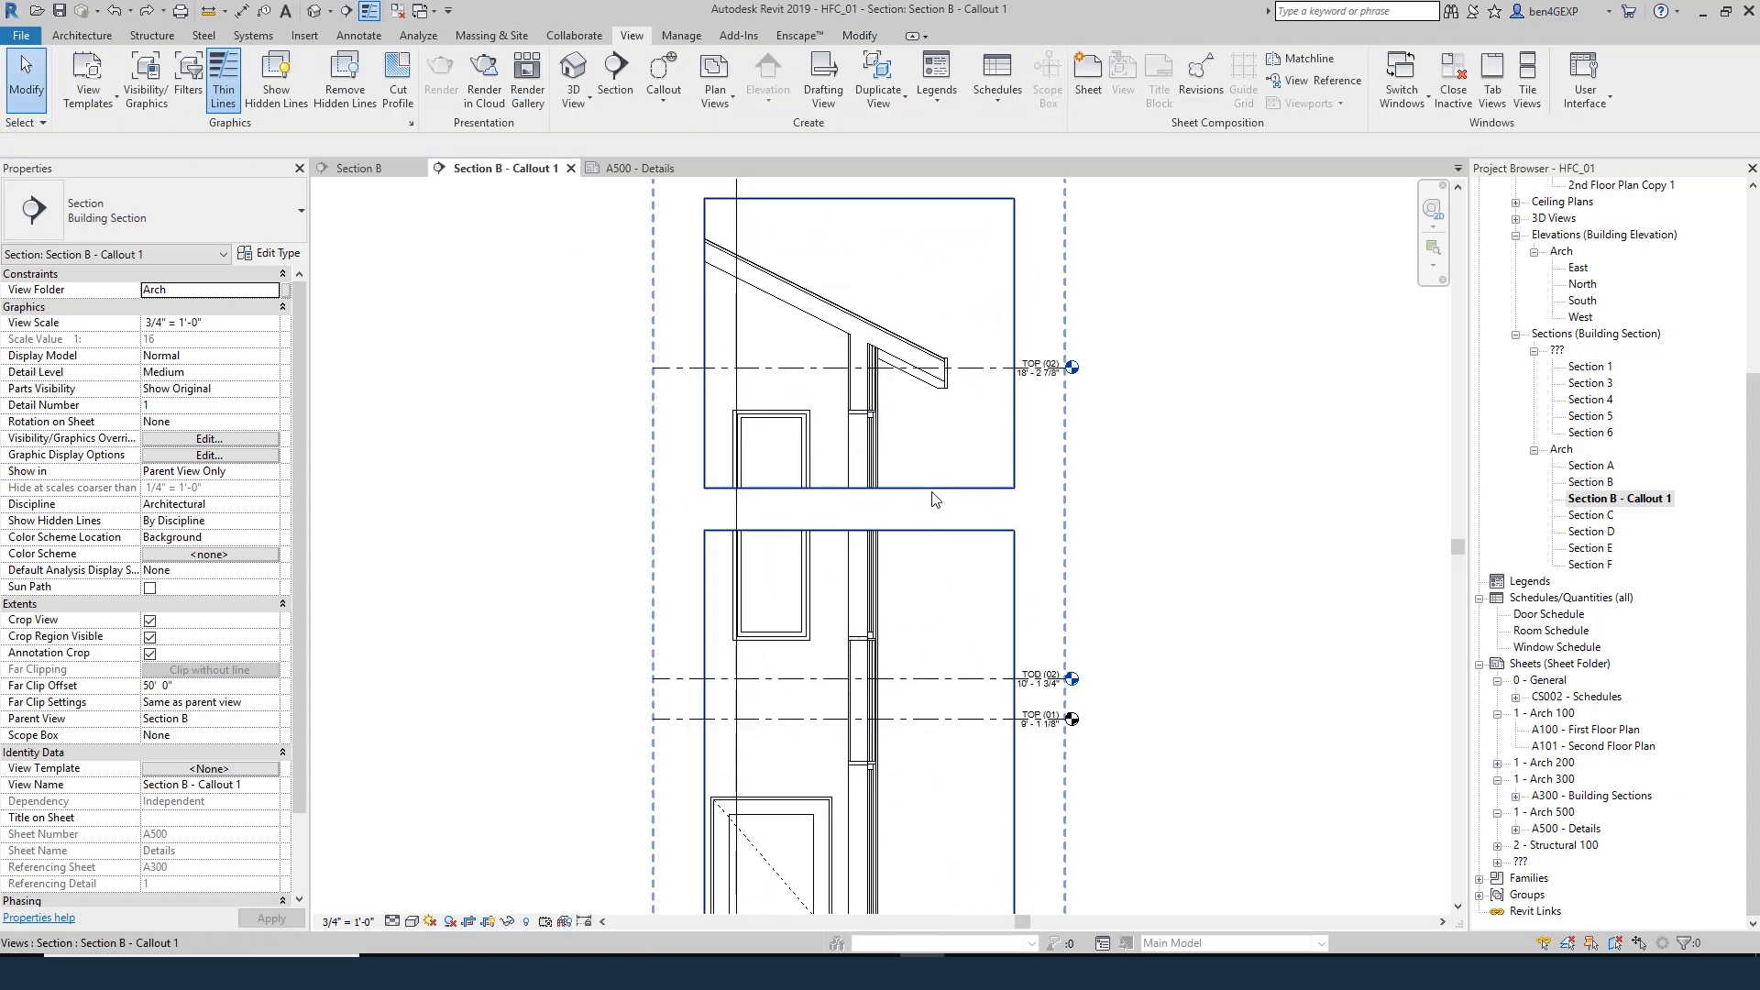
- Undo the view break and examine the windows and wall sweeps along the exterior wall
scroll(935, 495, "down", 2)
scroll(939, 489, "up", 5)
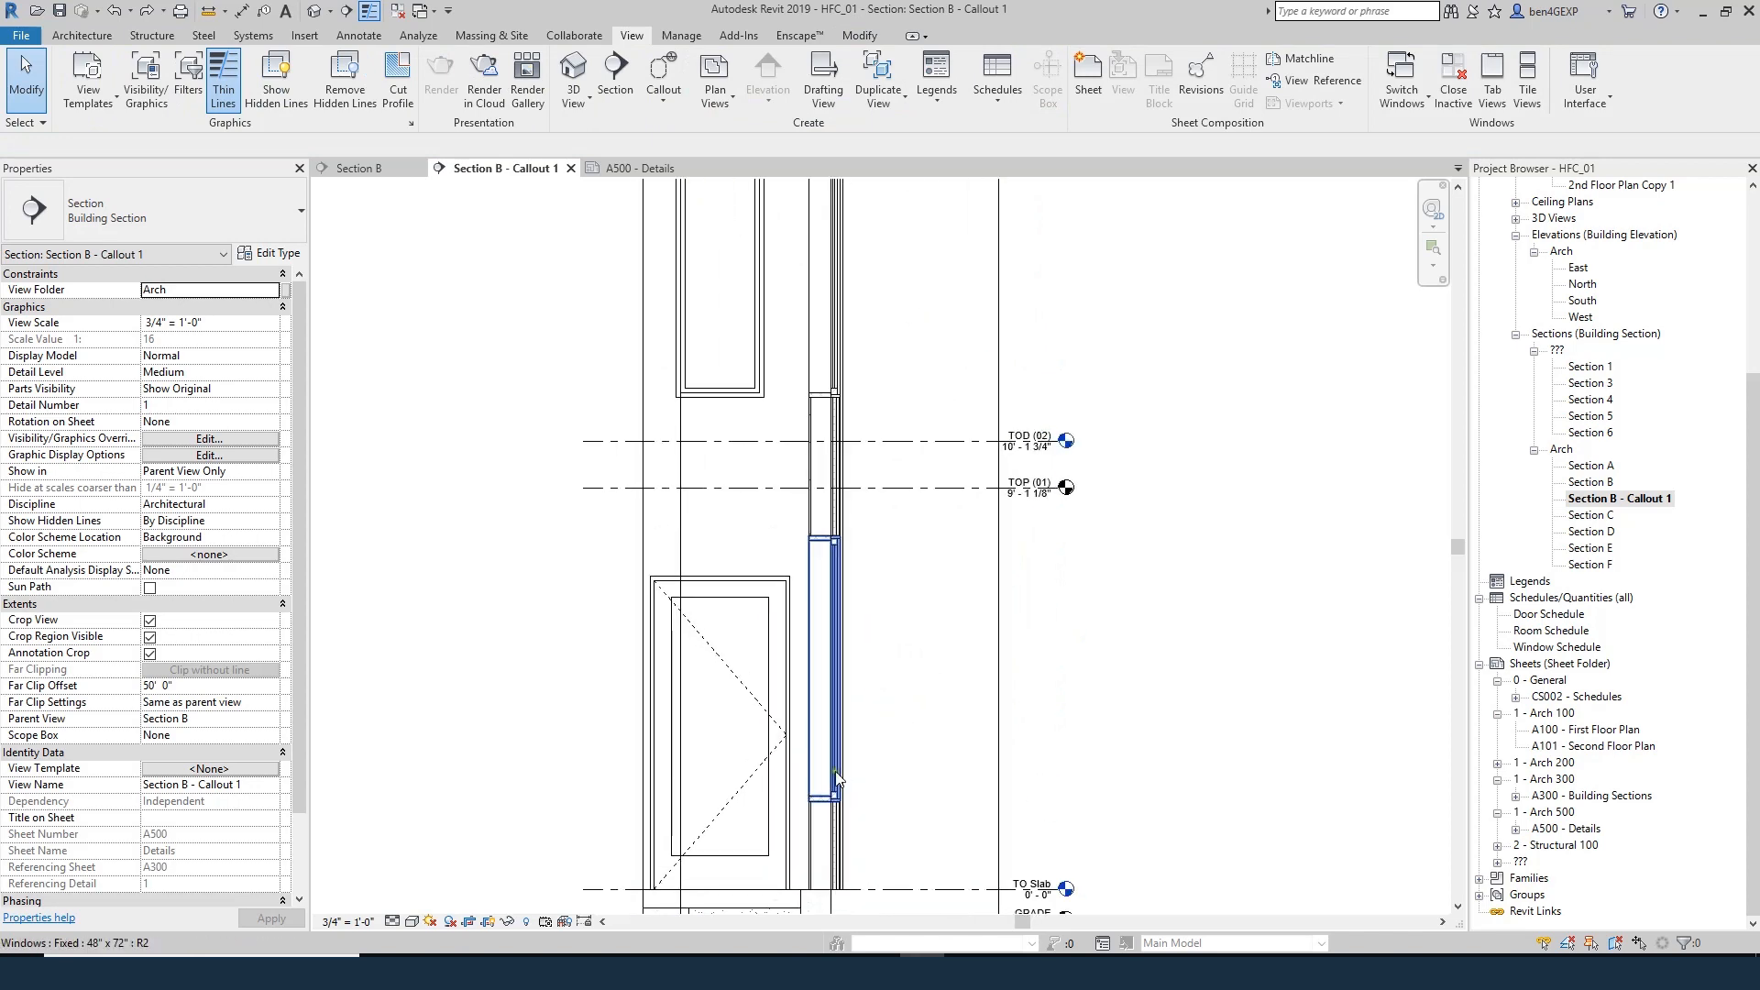
scroll(831, 752, "down", 2)
scroll(833, 427, "up", 1)
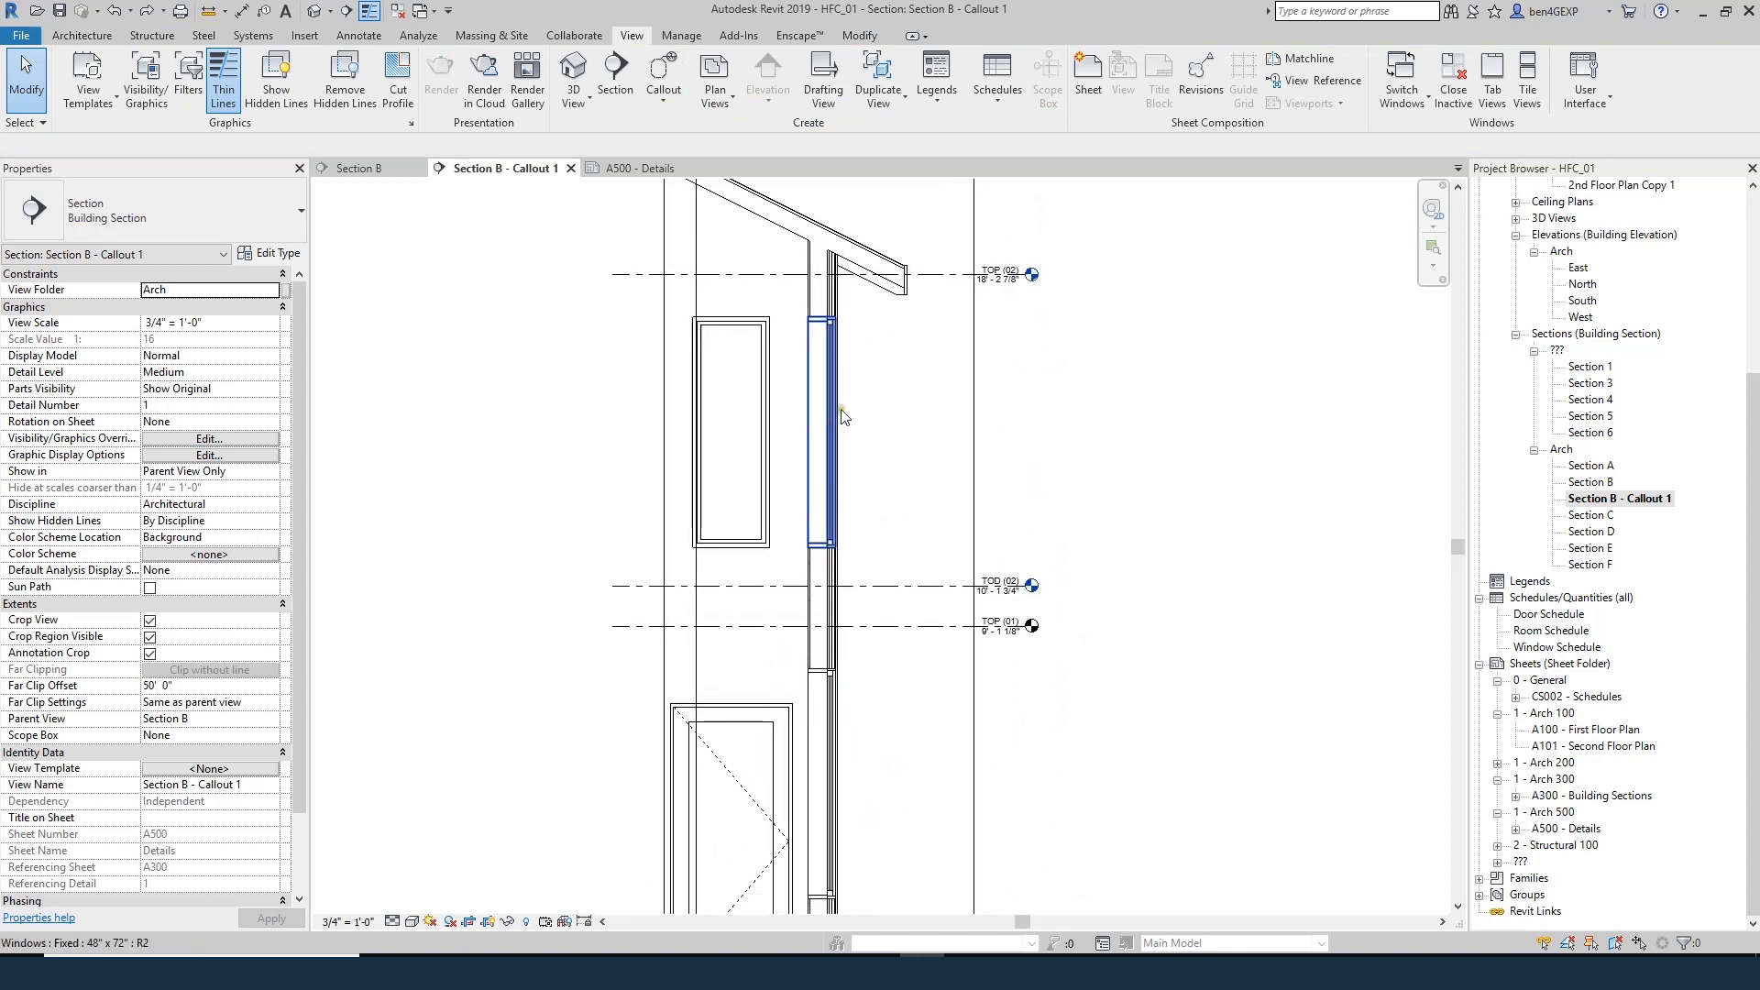
scroll(840, 430, "down", 1)
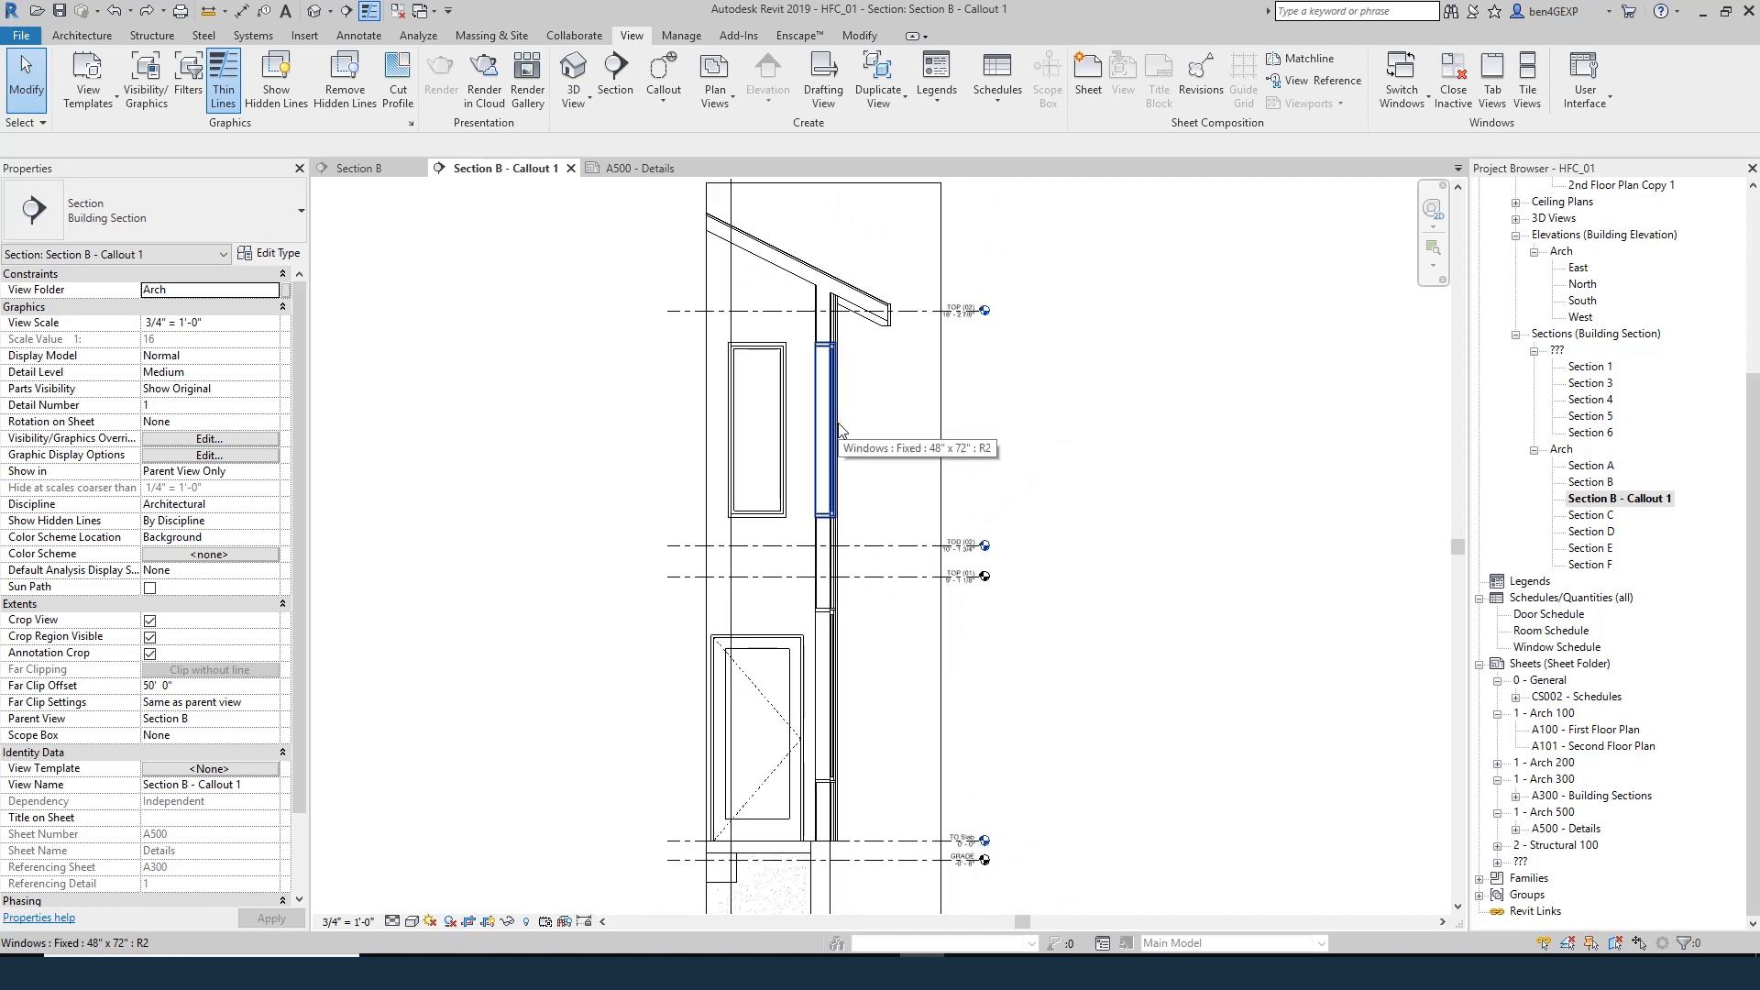
key("Tab")
key("Tab")
key("Tab")
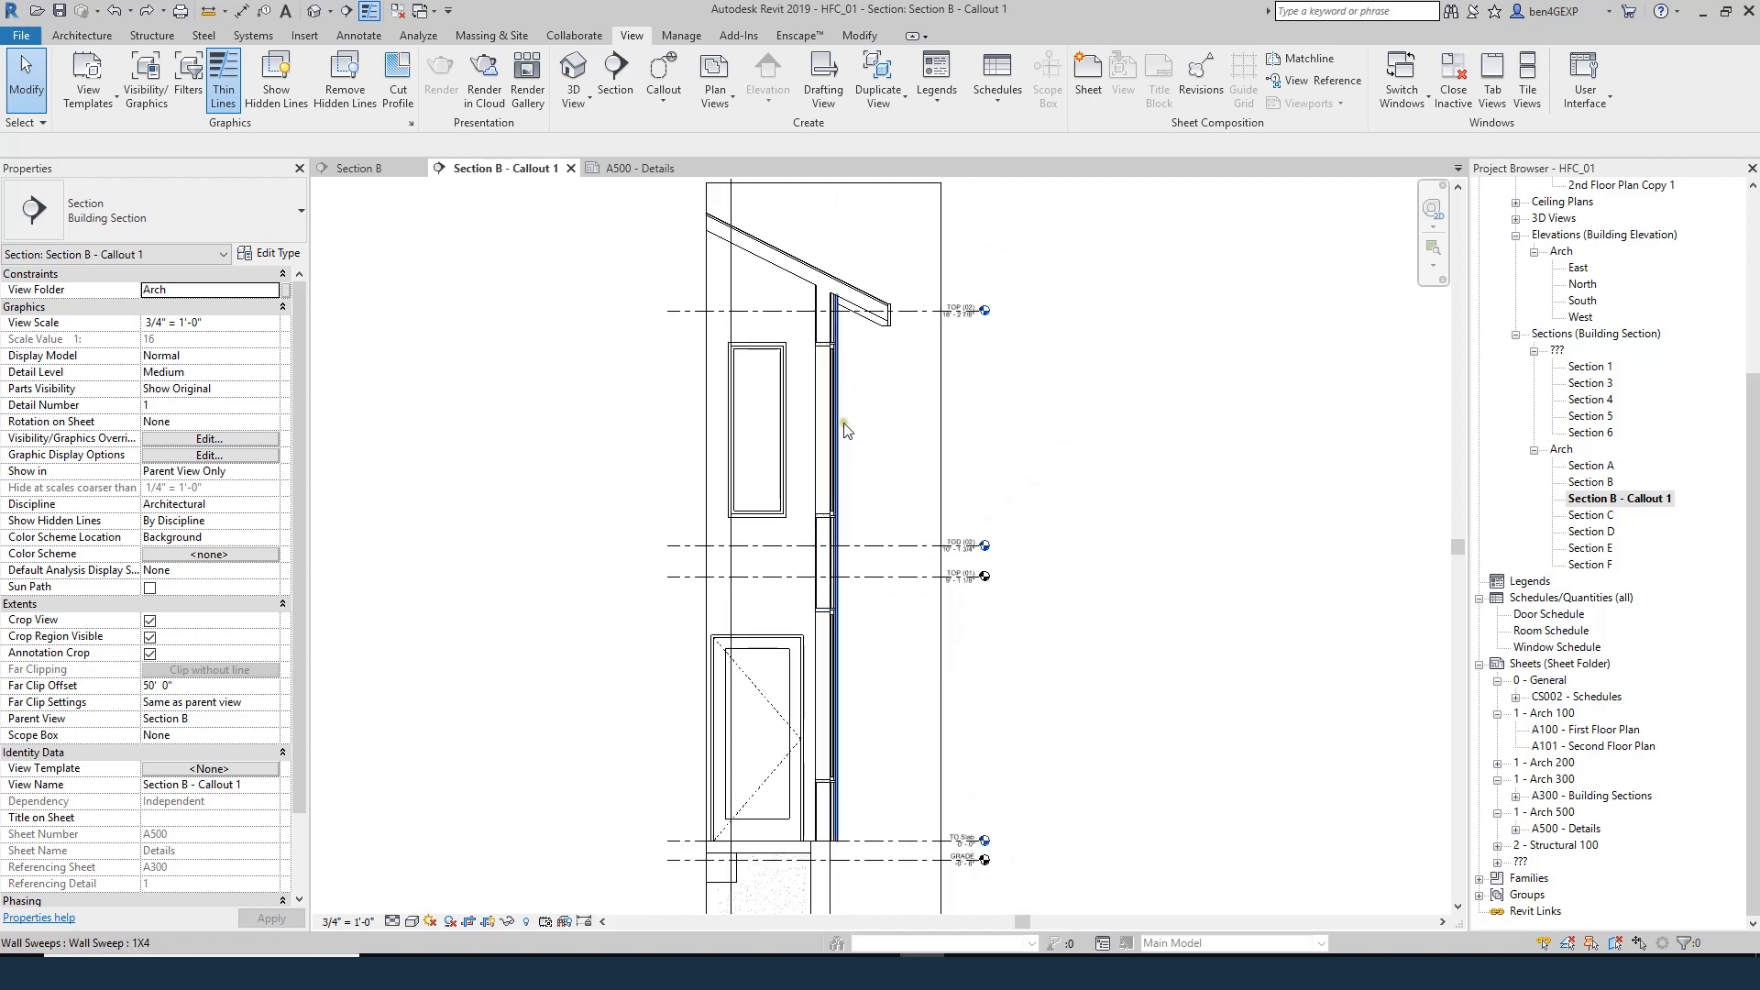
- Break the crop region horizontally across the upper-floor window and extend the lower region up to just above the window sill
left_click(944, 433)
left_click(942, 416)
mouse_move(825, 410)
left_mouse_down()
mouse_move(826, 374)
mouse_move(826, 395)
left_mouse_up()
left_click_drag(823, 866, 830, 485)
left_click(928, 436)
scroll(956, 427, "down", 2)
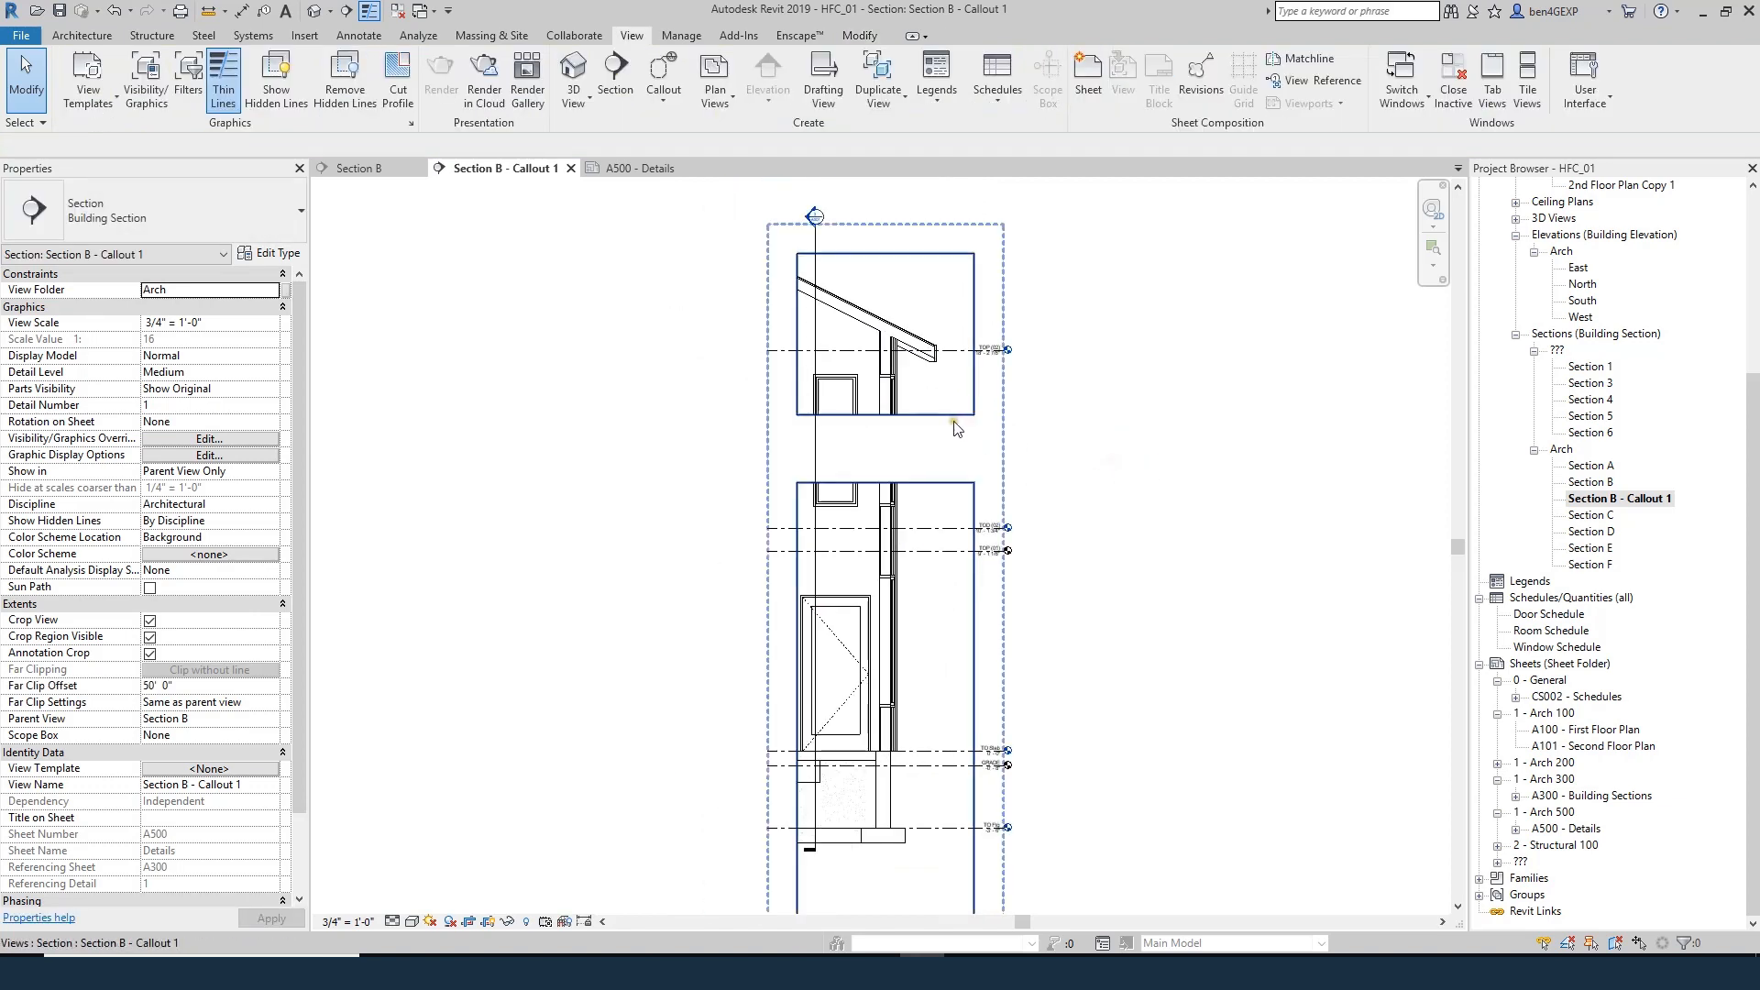
- Move the upper view region down close to the lower one, leaving a narrow gap at the upper window
left_click(962, 482)
scroll(902, 366, "up", 2)
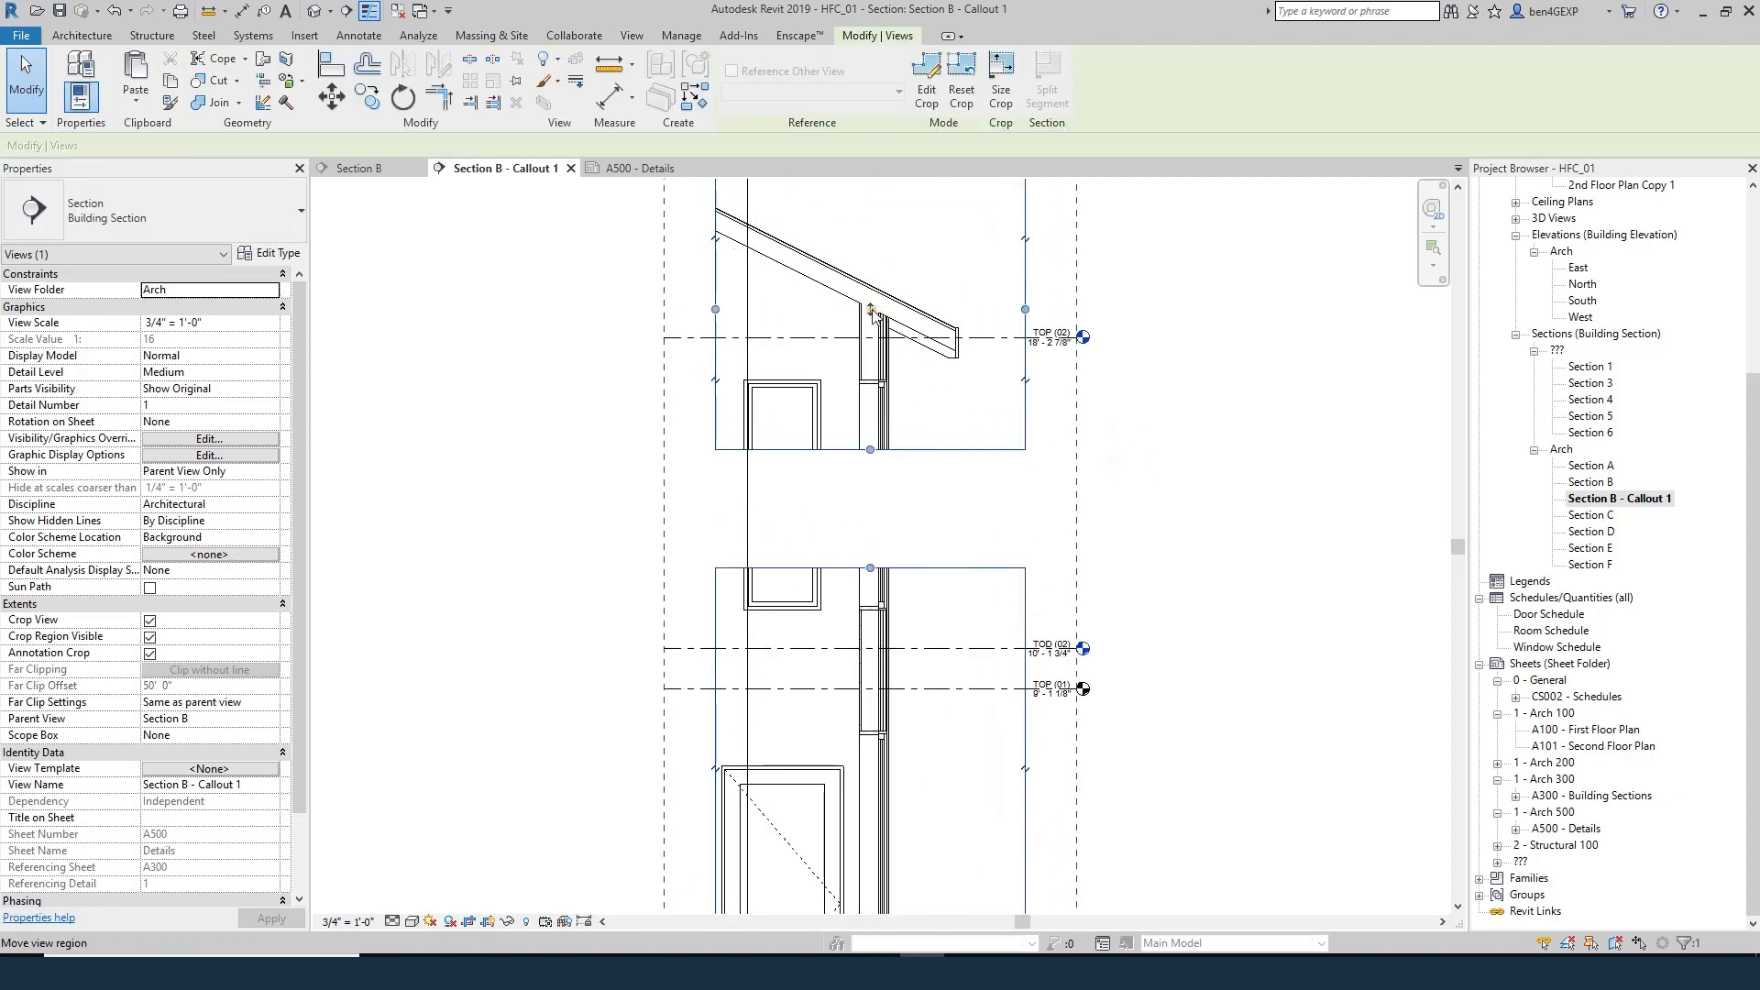
left_click_drag(873, 313, 873, 395)
left_click(1029, 432)
scroll(961, 385, "down", 2)
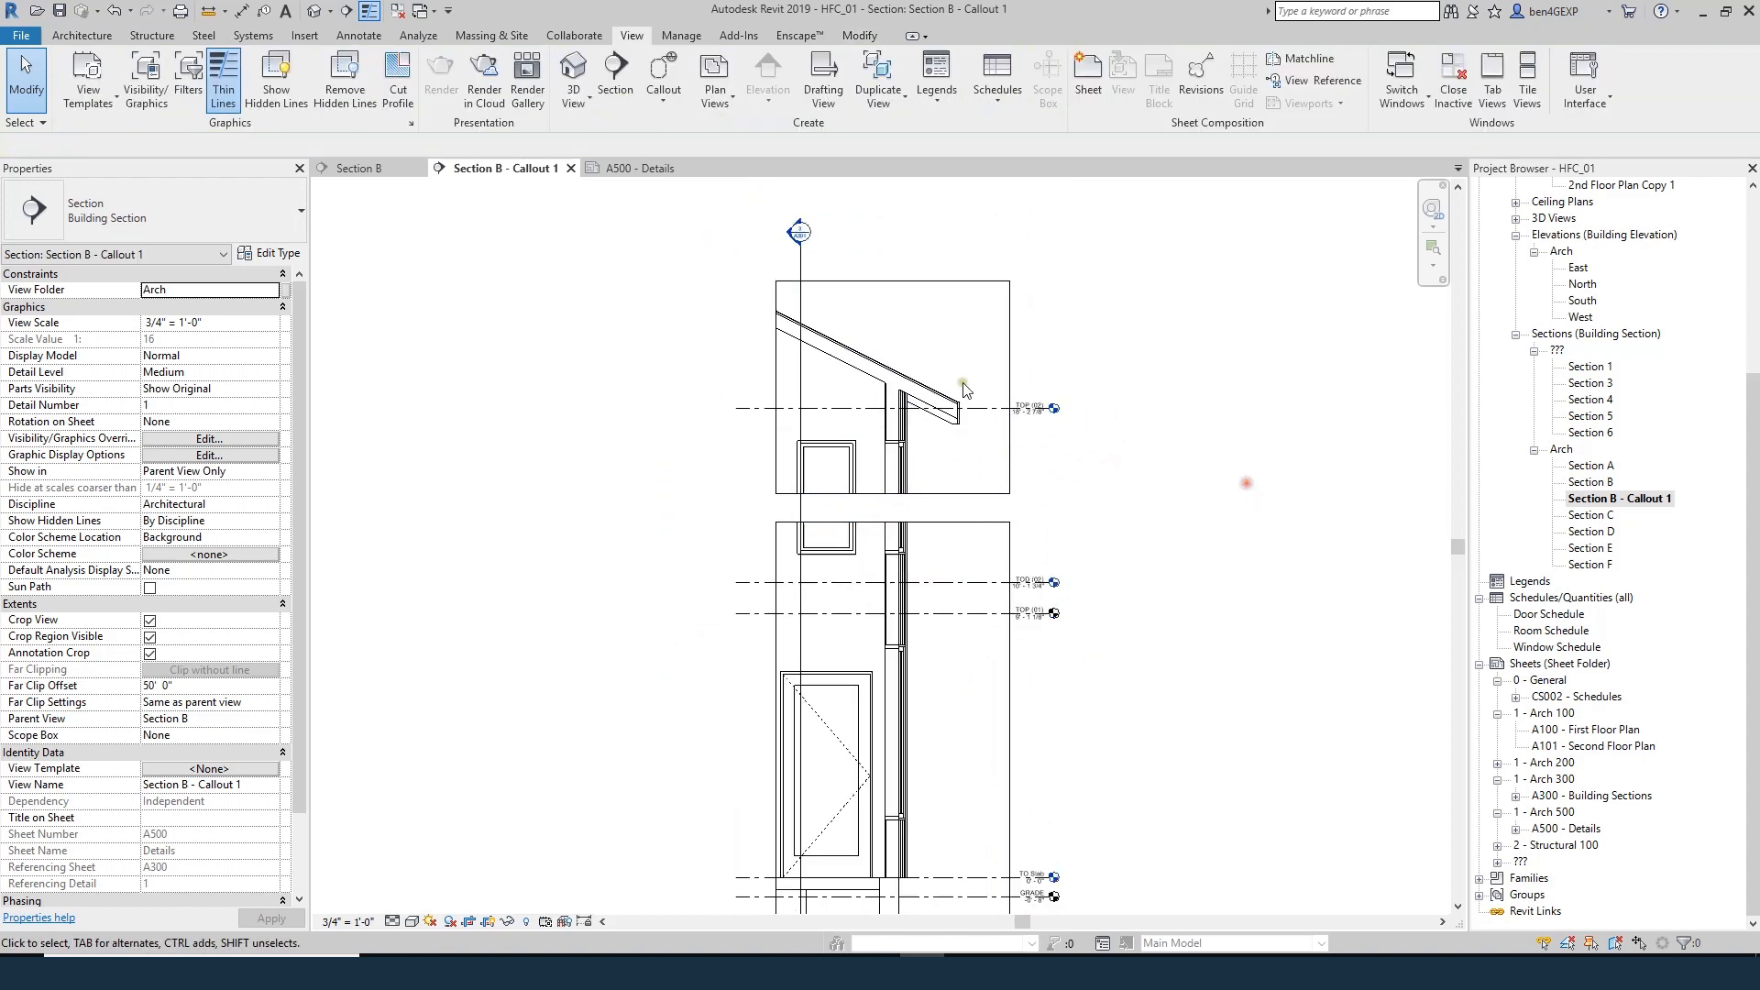
- Add a second horizontal break through the ground-floor window and extend the bottom region up to just above that window's sill
left_click(1007, 645)
scroll(959, 700, "down", 2)
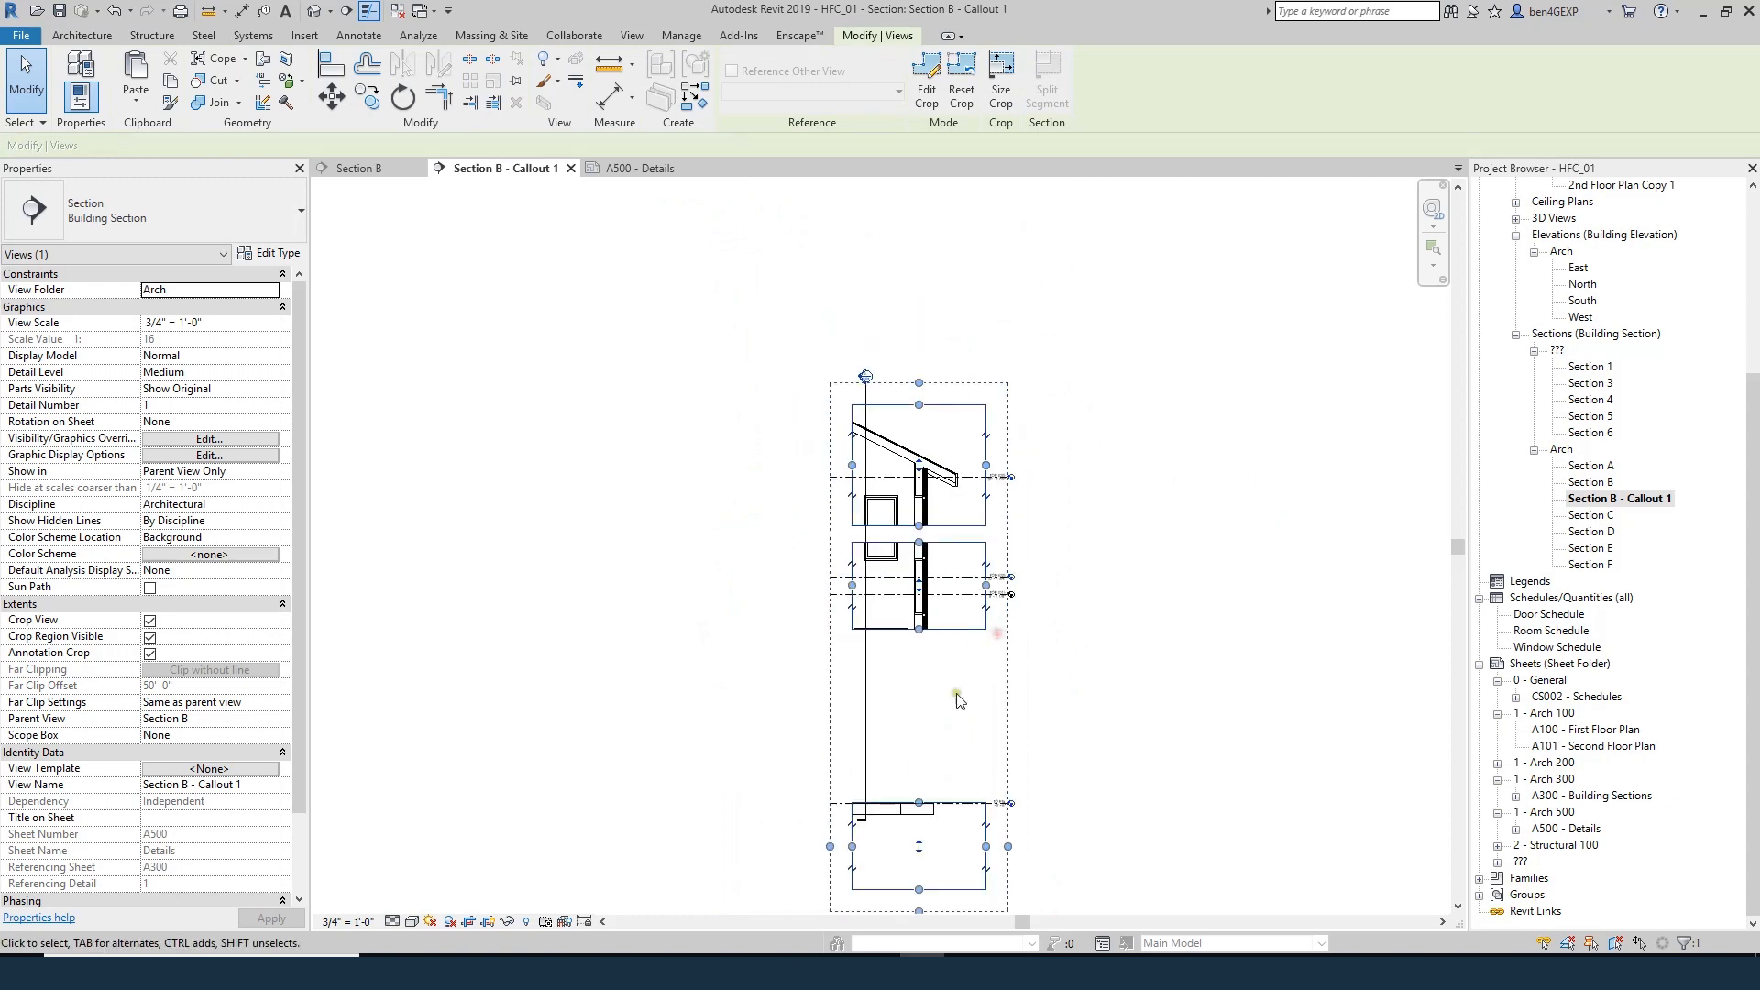
scroll(958, 701, "up", 3)
left_click_drag(920, 829, 920, 647)
scroll(920, 647, "up", 2)
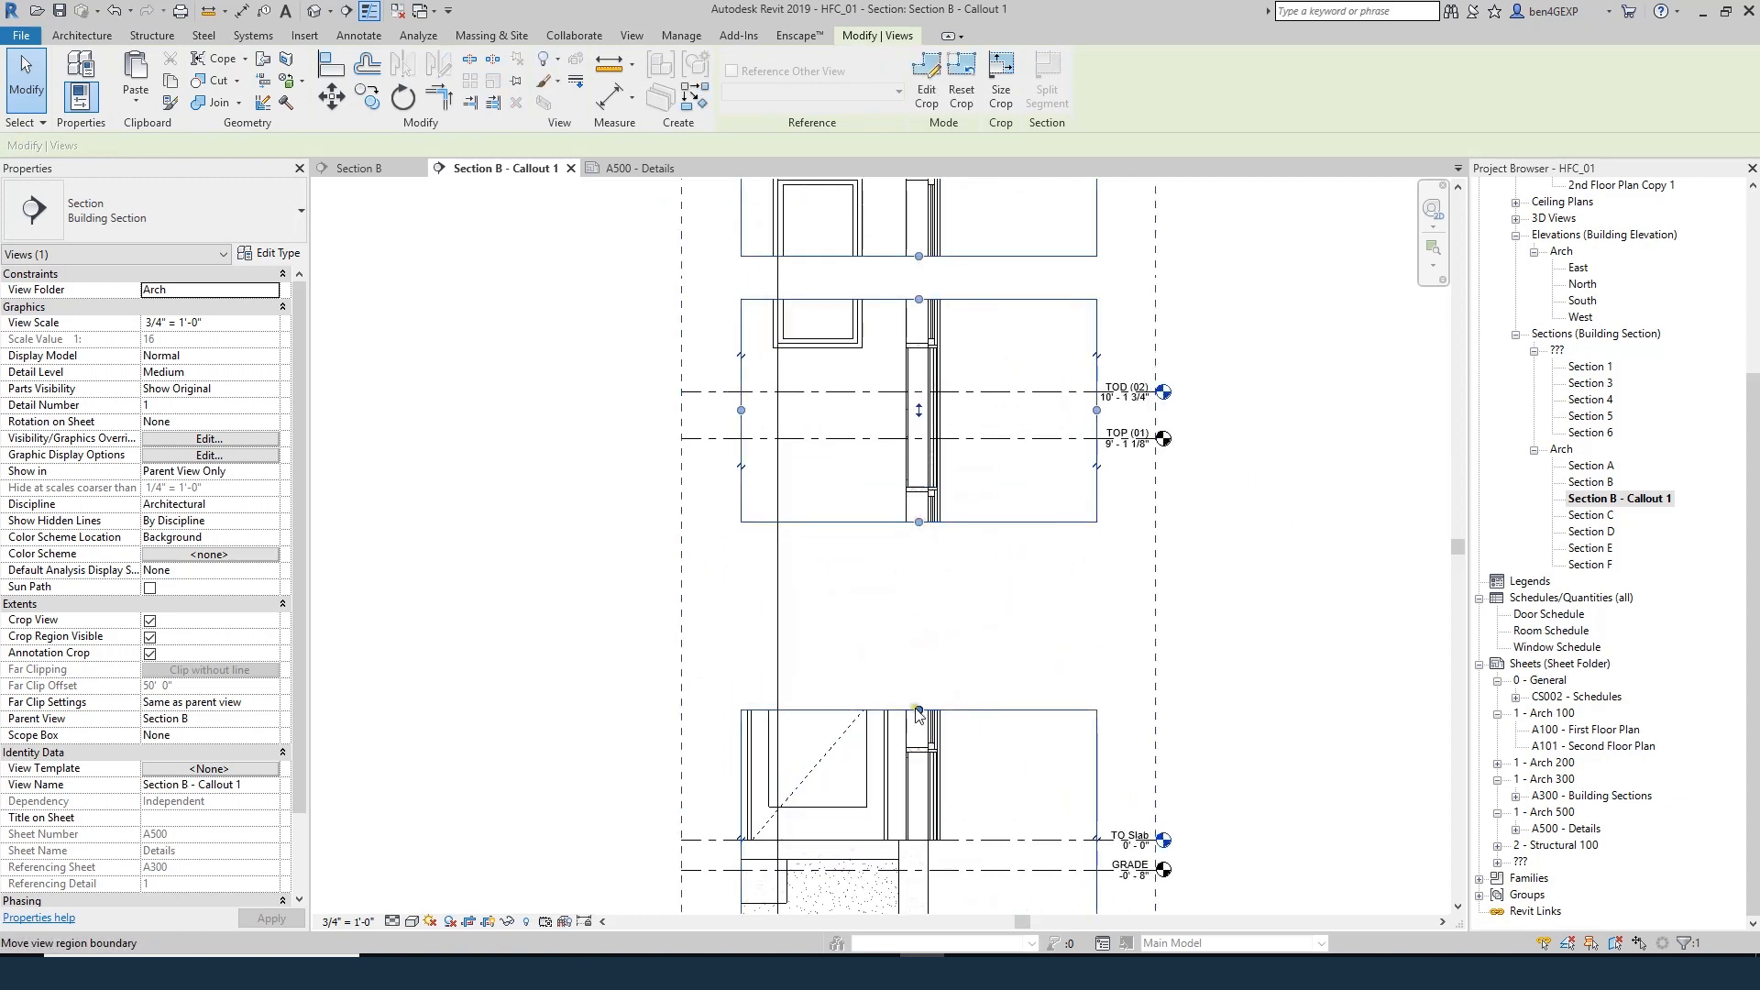
- Extend the bottom view region up over the ground-floor window and narrow the gap to the middle region
left_click_drag(918, 710, 923, 671)
scroll(1064, 601, "down", 2)
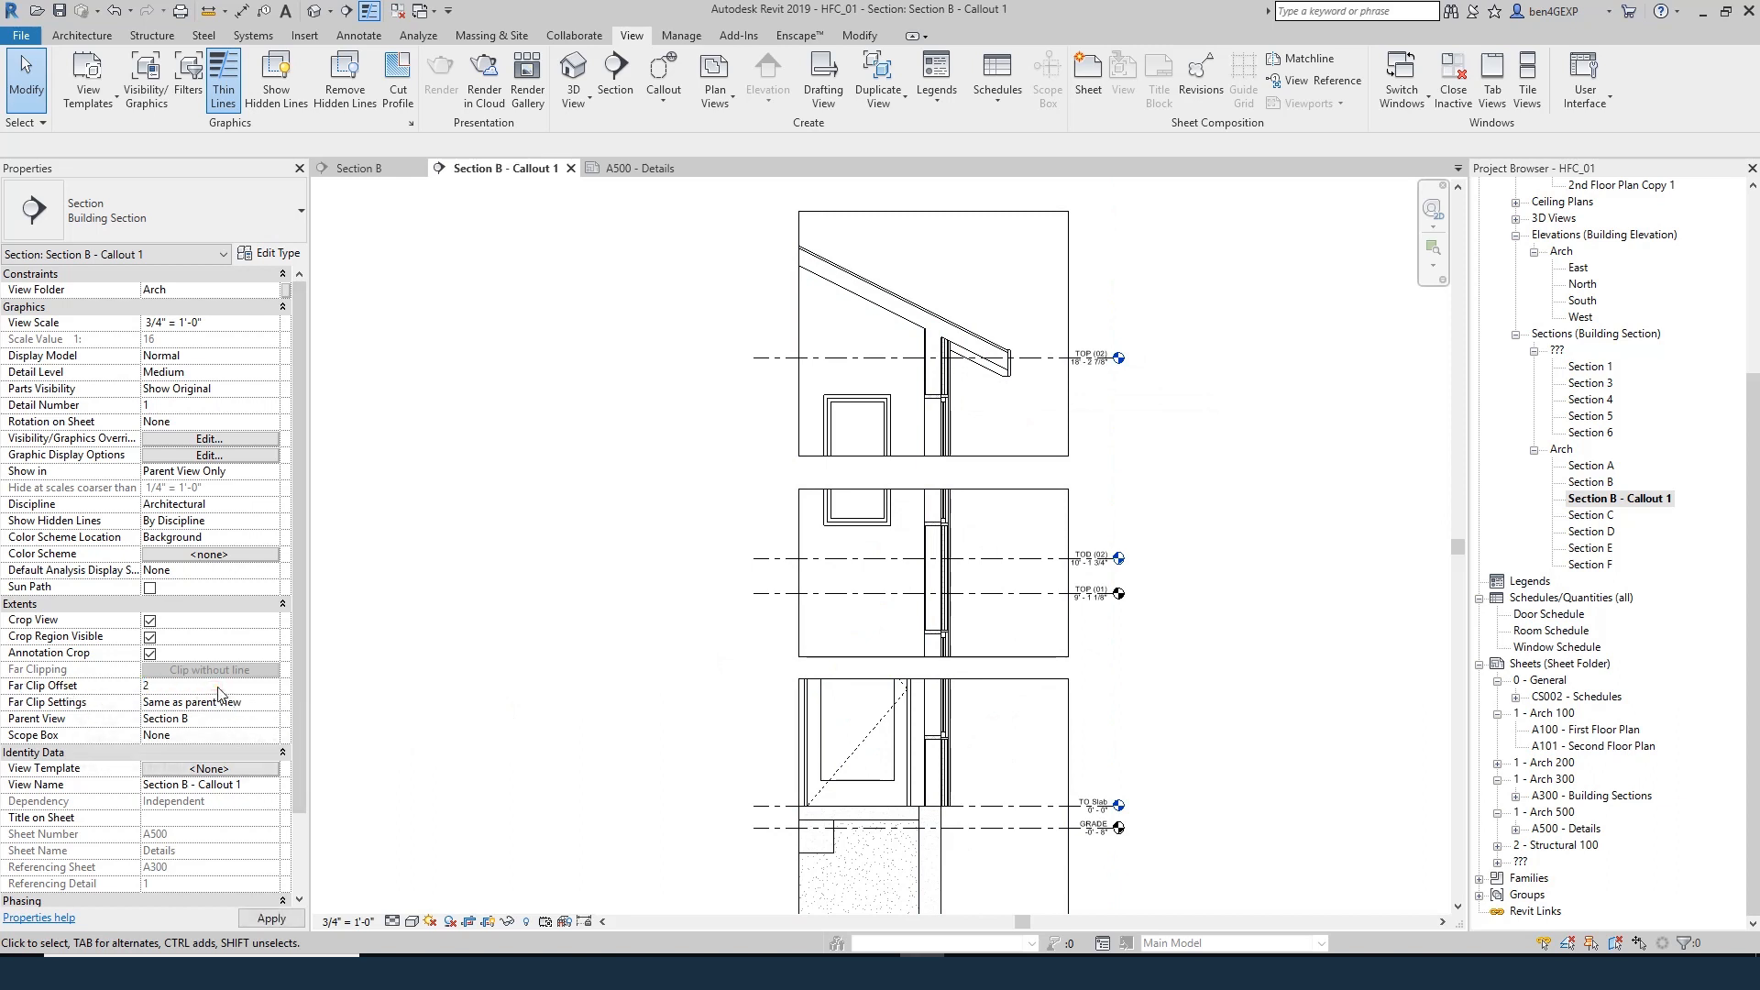
- From Section B, set the callout's far clip settings to Independent with a far clip offset of 2' 0"
left_click(220, 699)
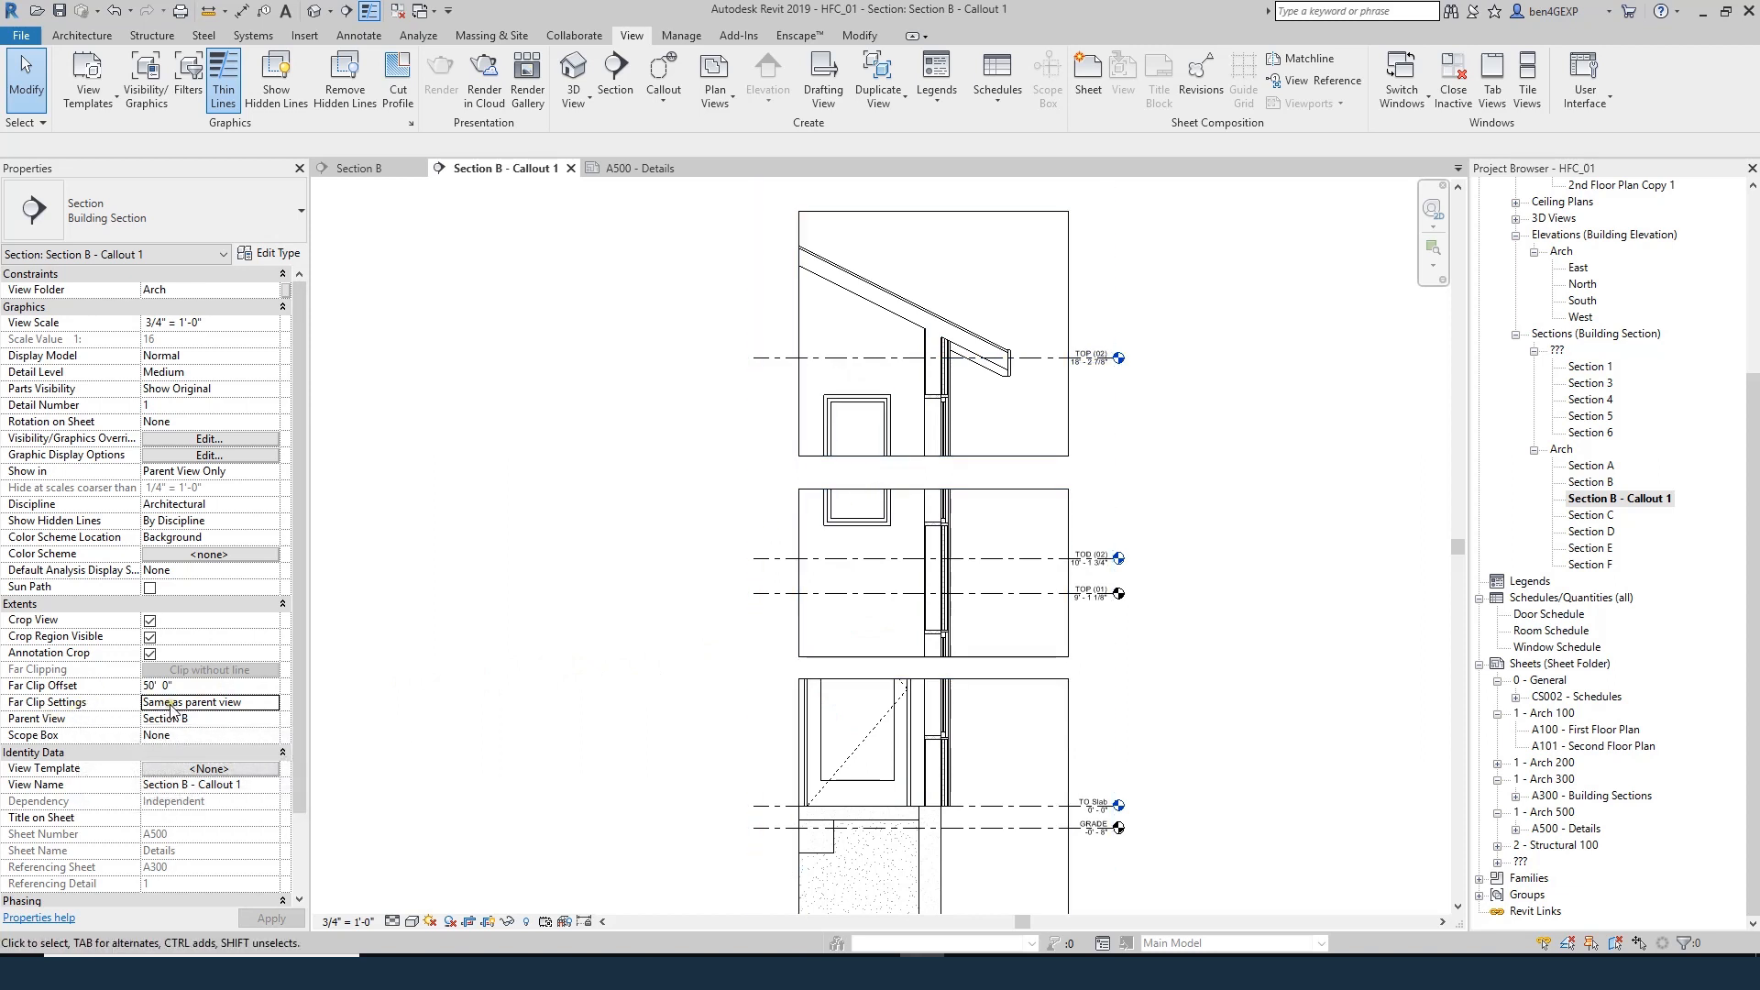
double_click(1603, 483)
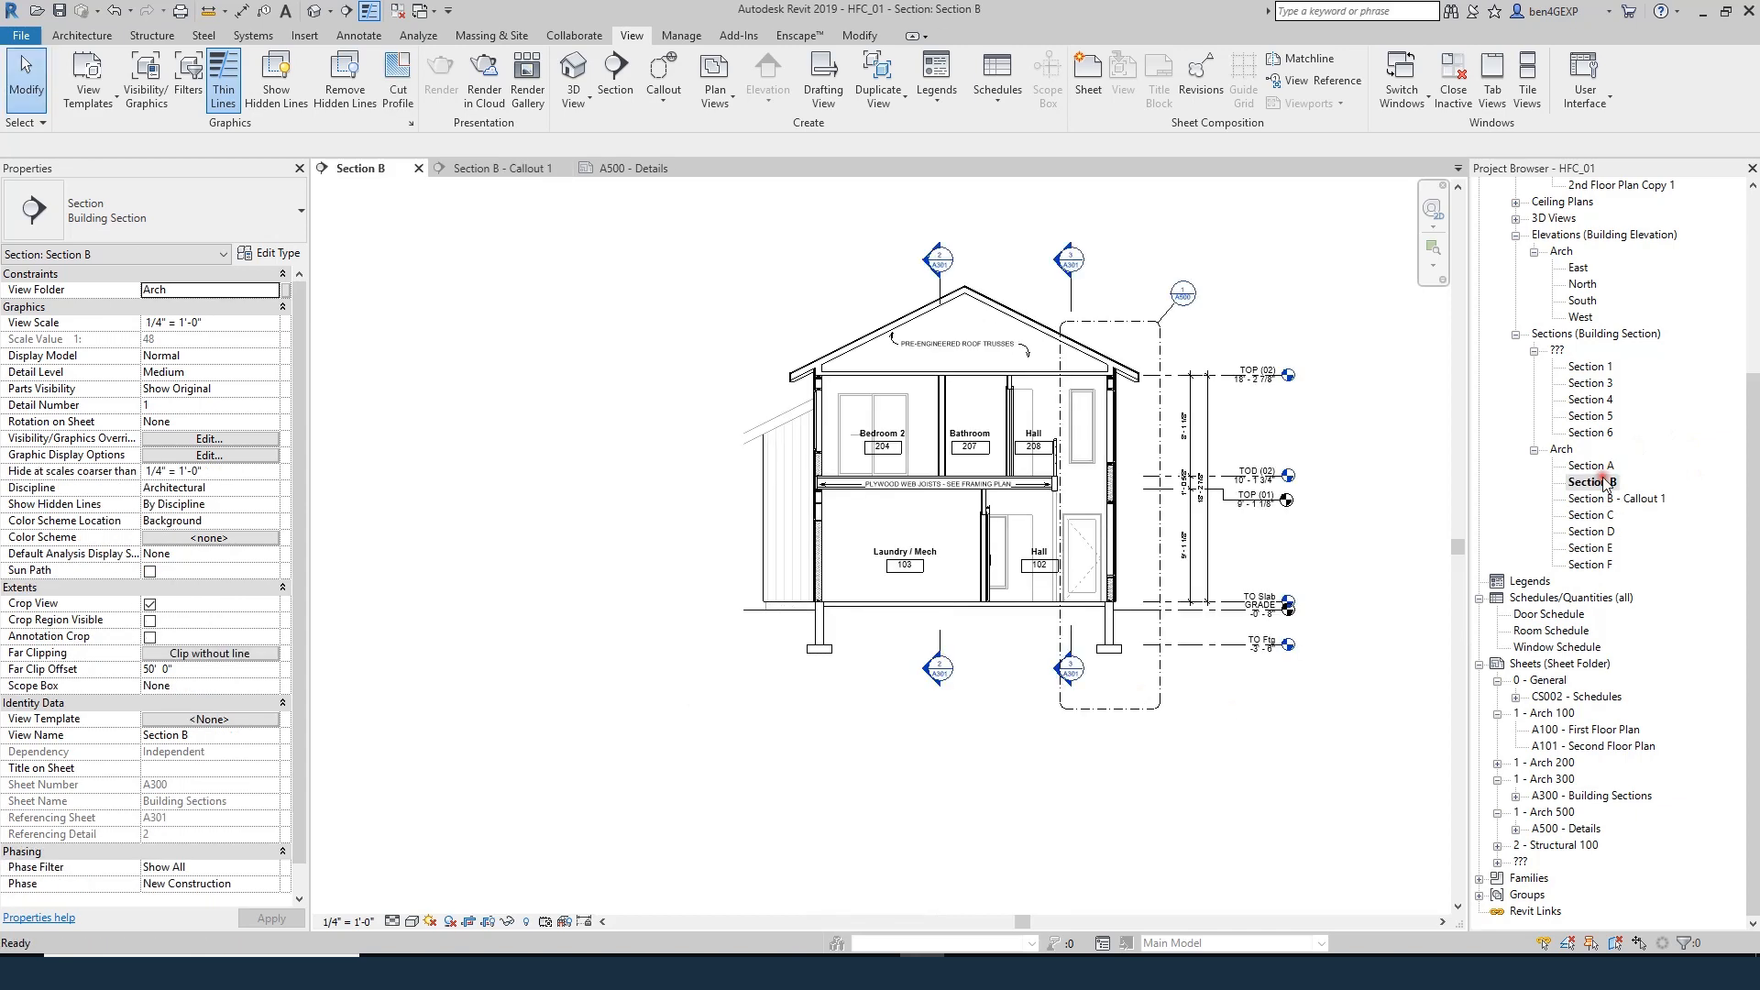
scroll(1256, 271, "up", 2)
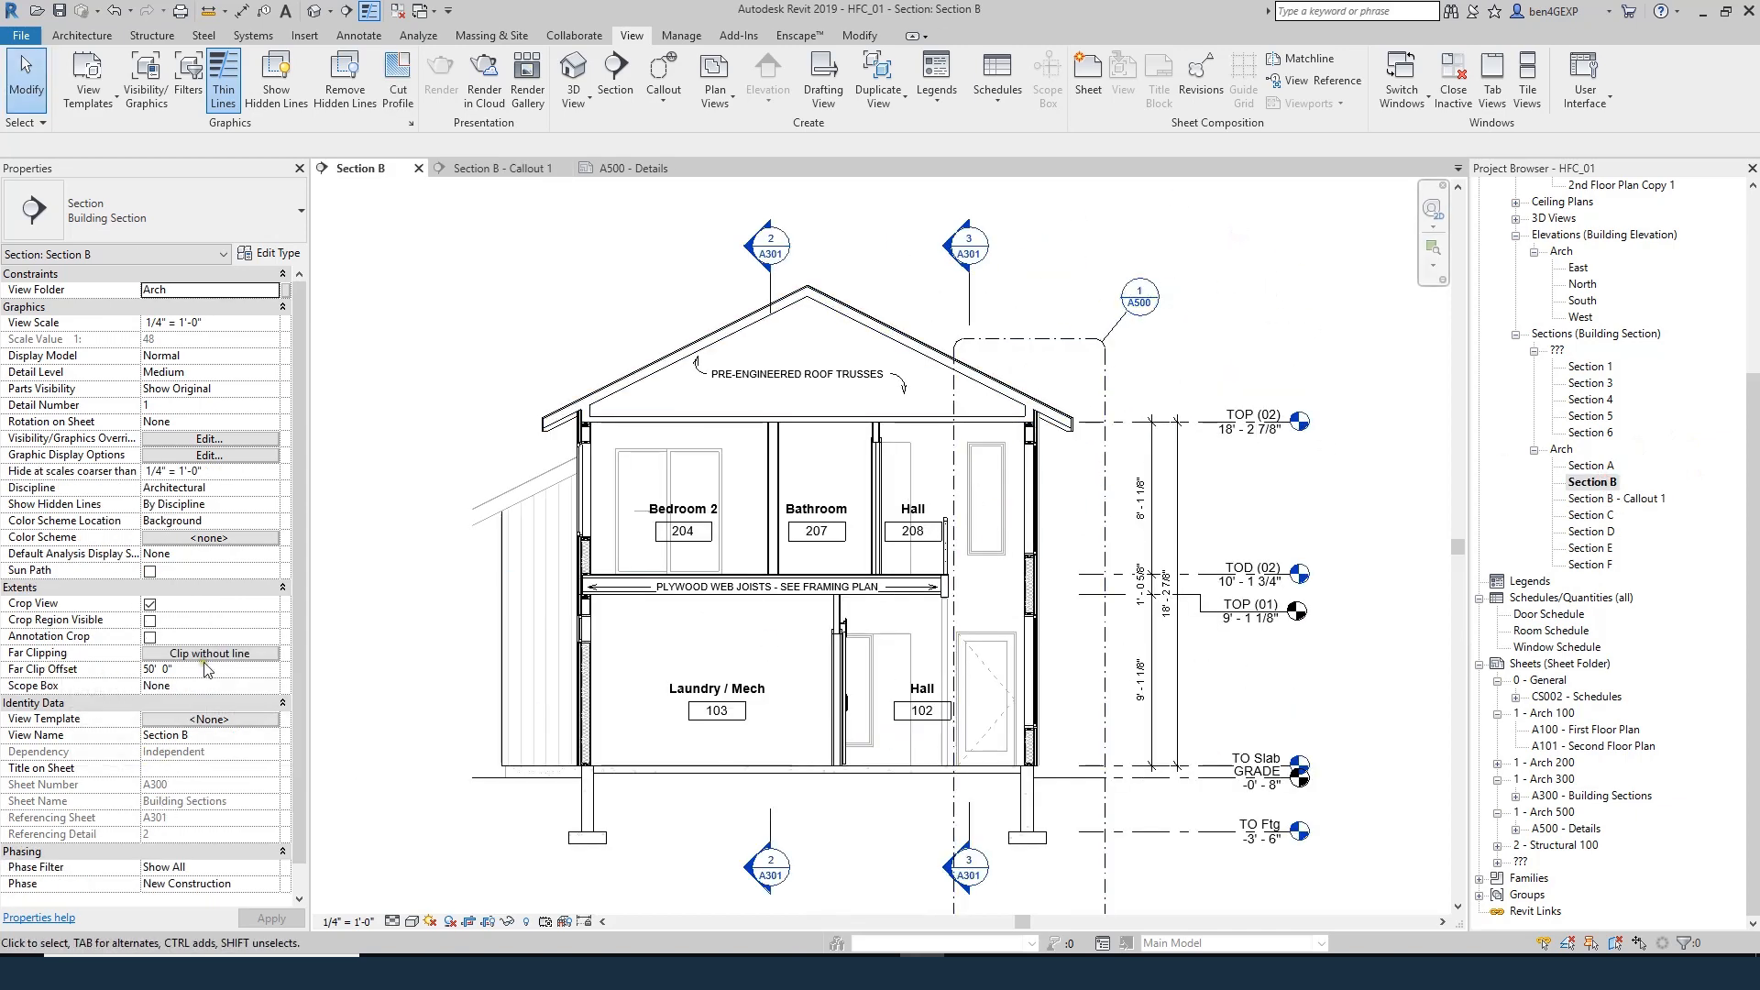
left_click(1054, 340)
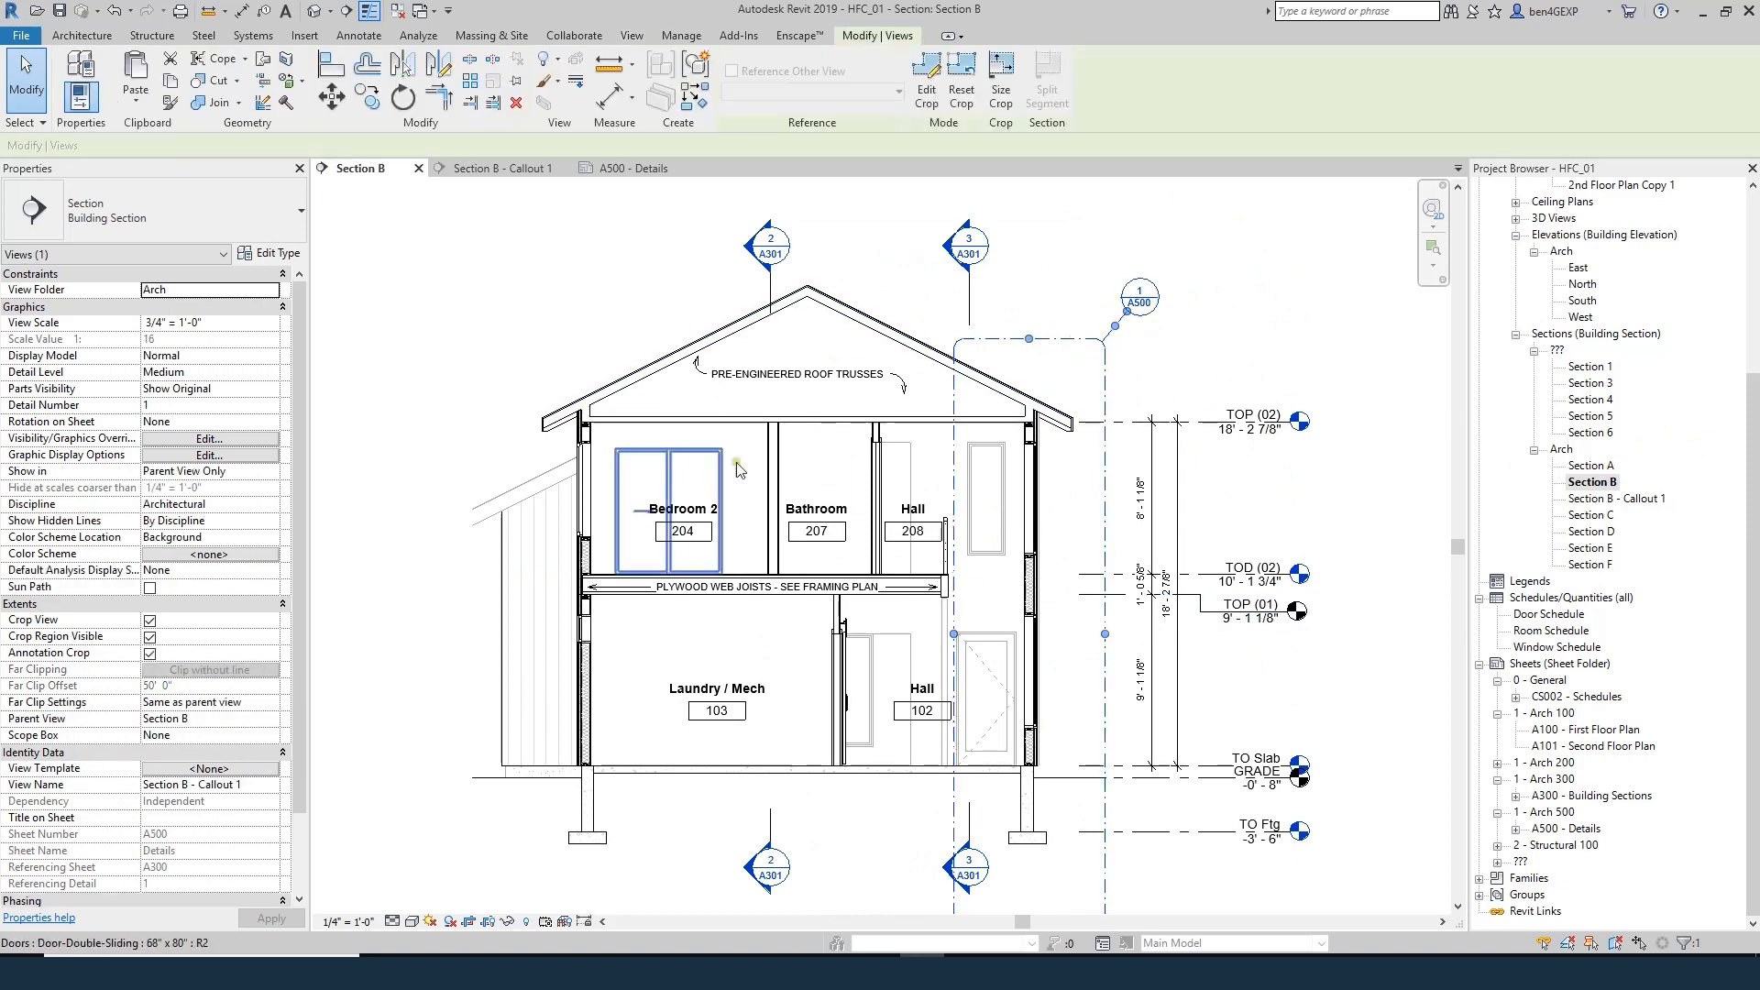
left_click(275, 703)
left_click(166, 725)
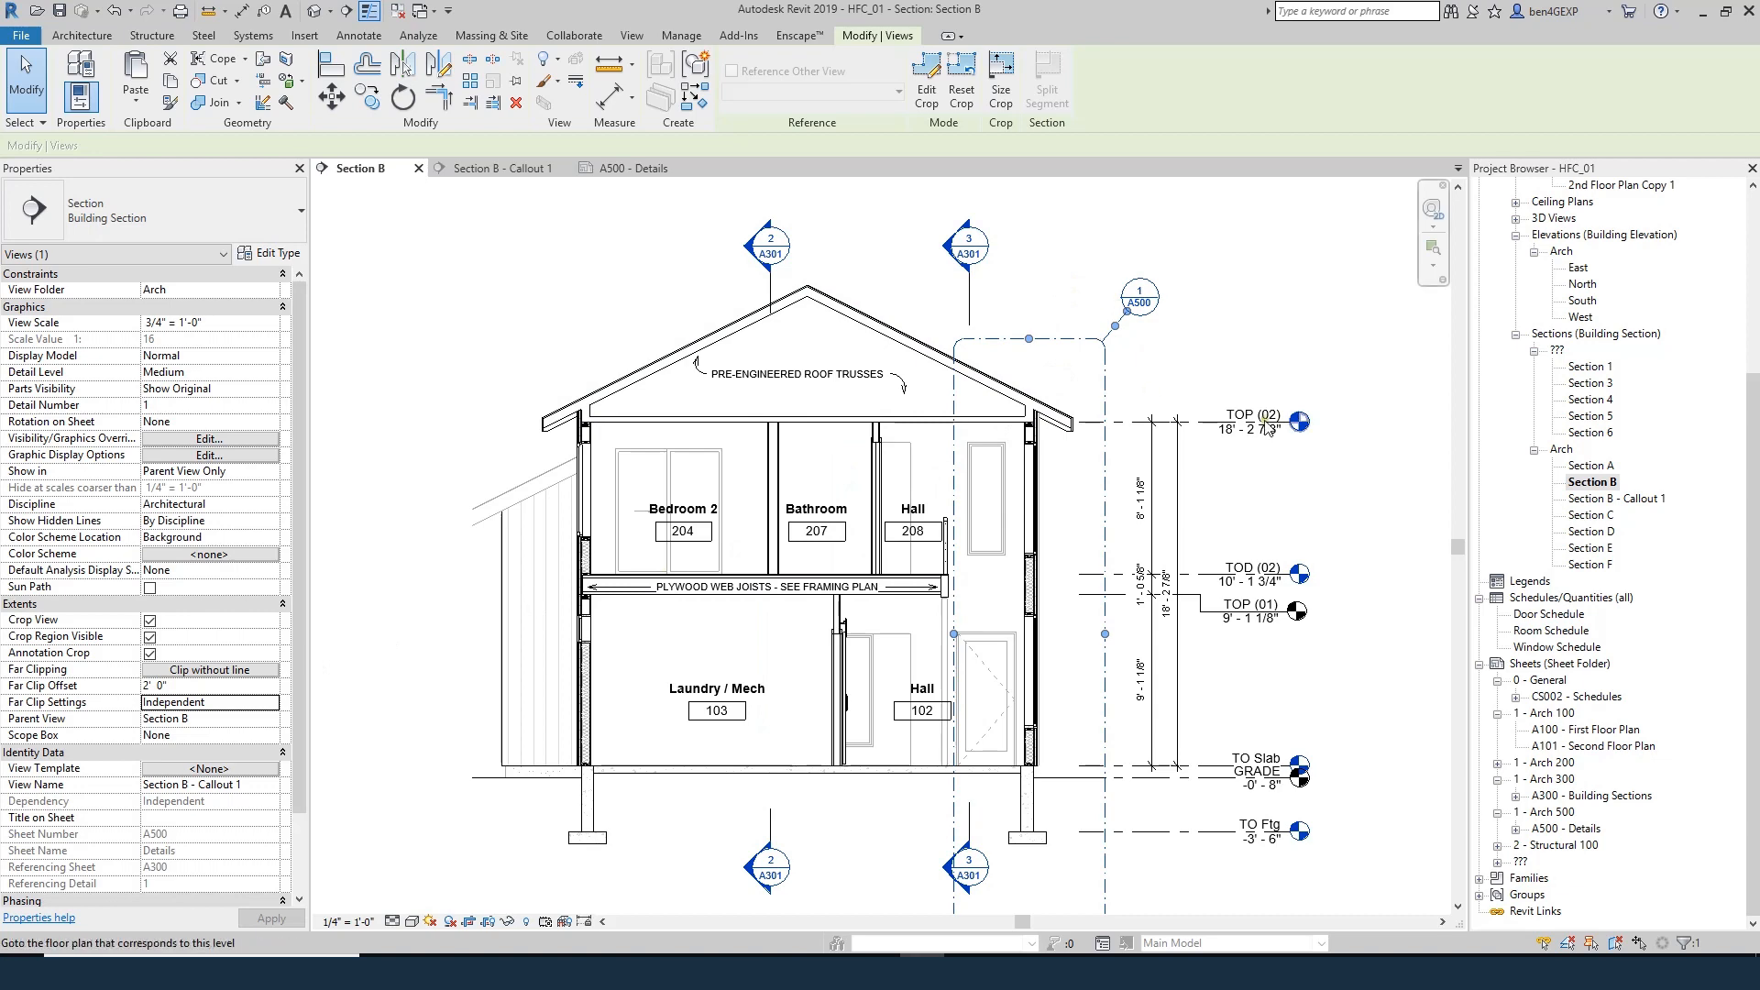
left_click(1350, 347)
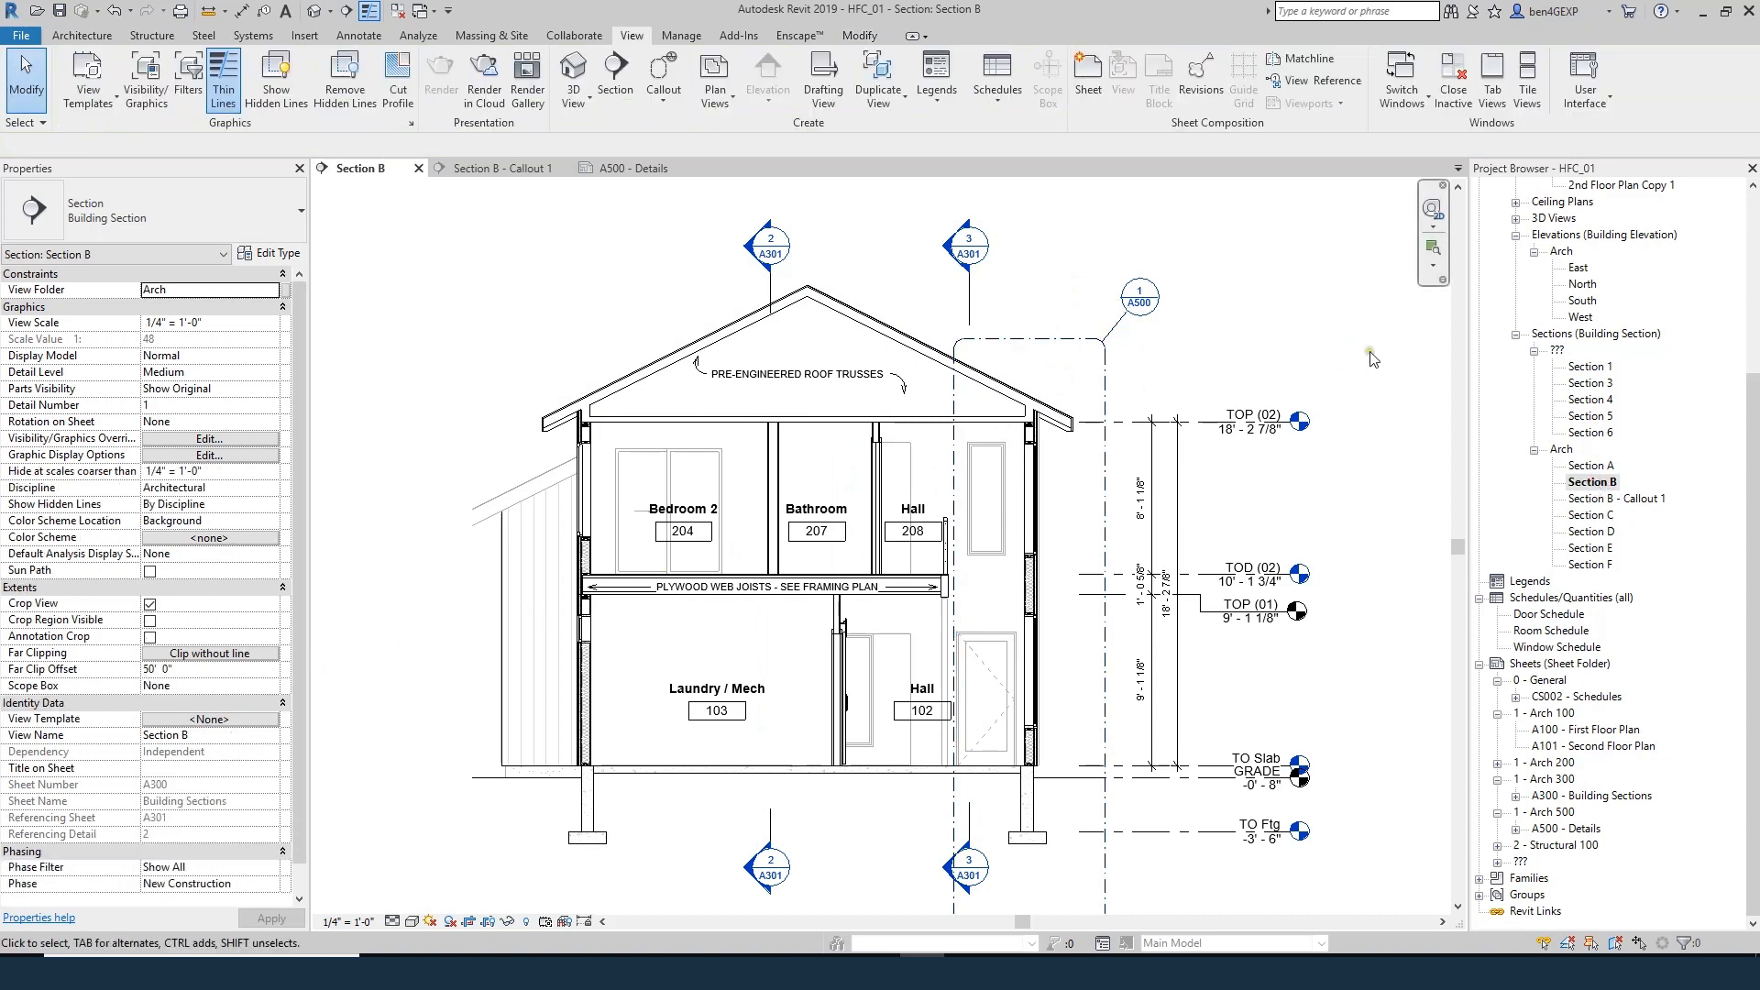
- In the callout view, pull both sides of the crop region closer to the wall and raise its bottom edge to just below the footing
double_click(1623, 500)
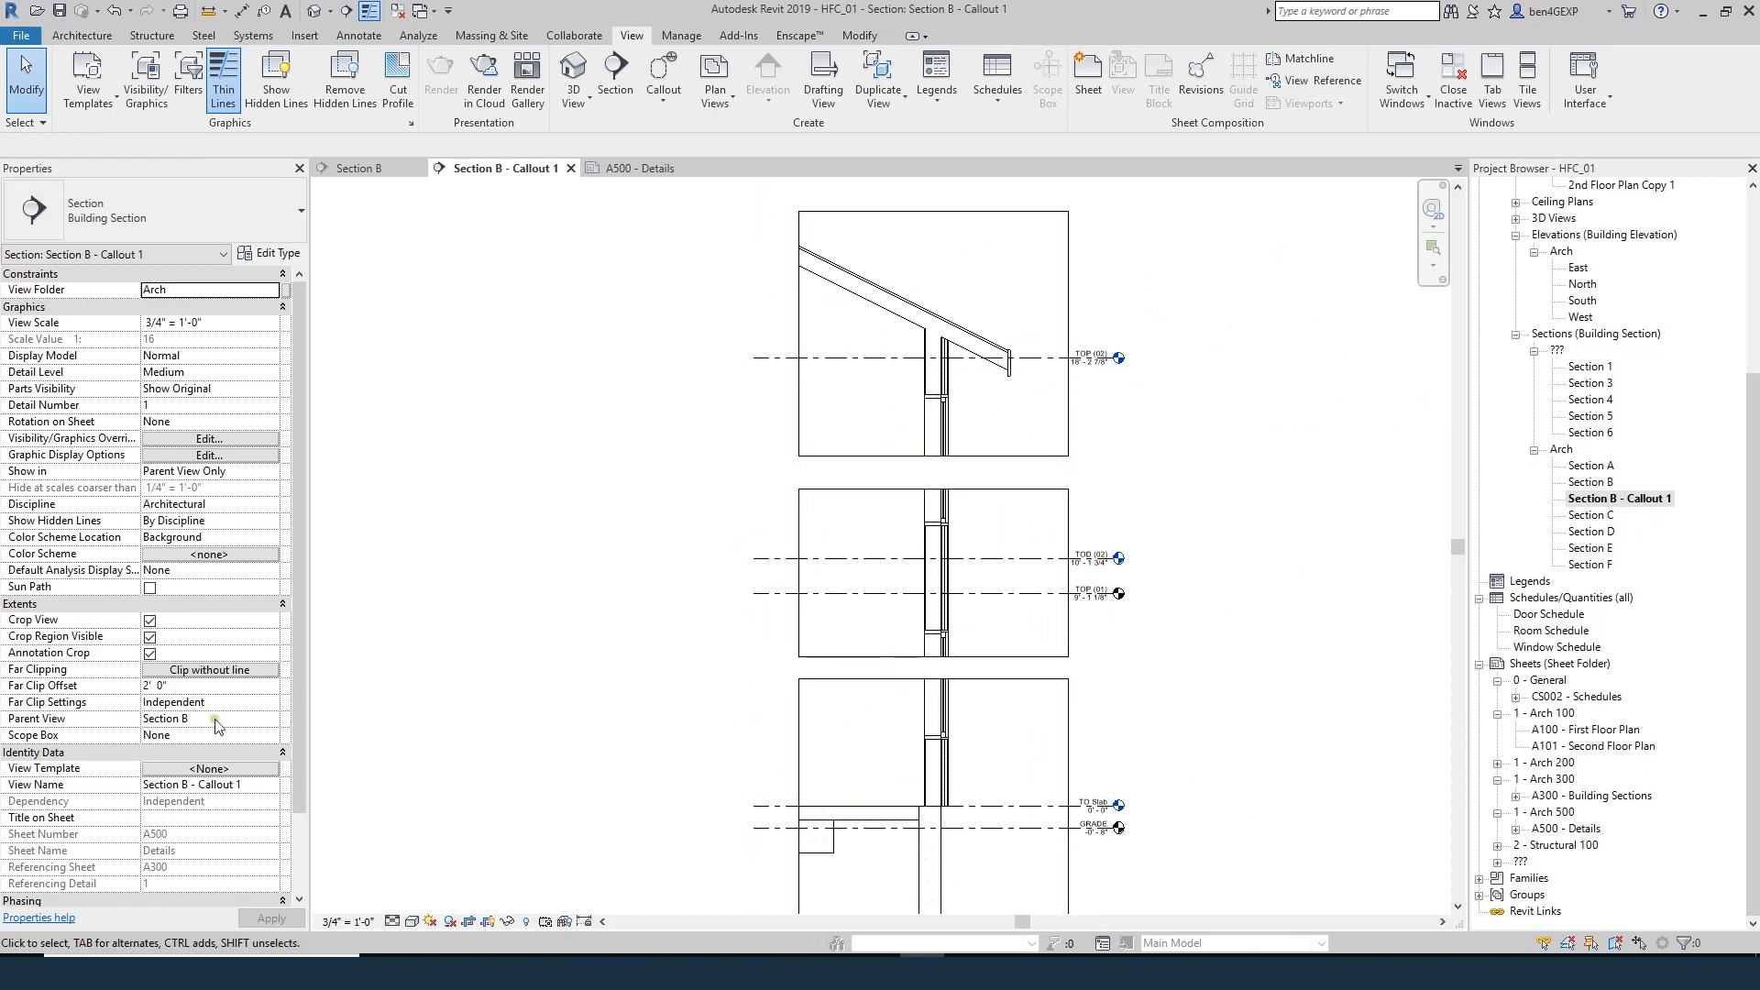
left_click(1068, 420)
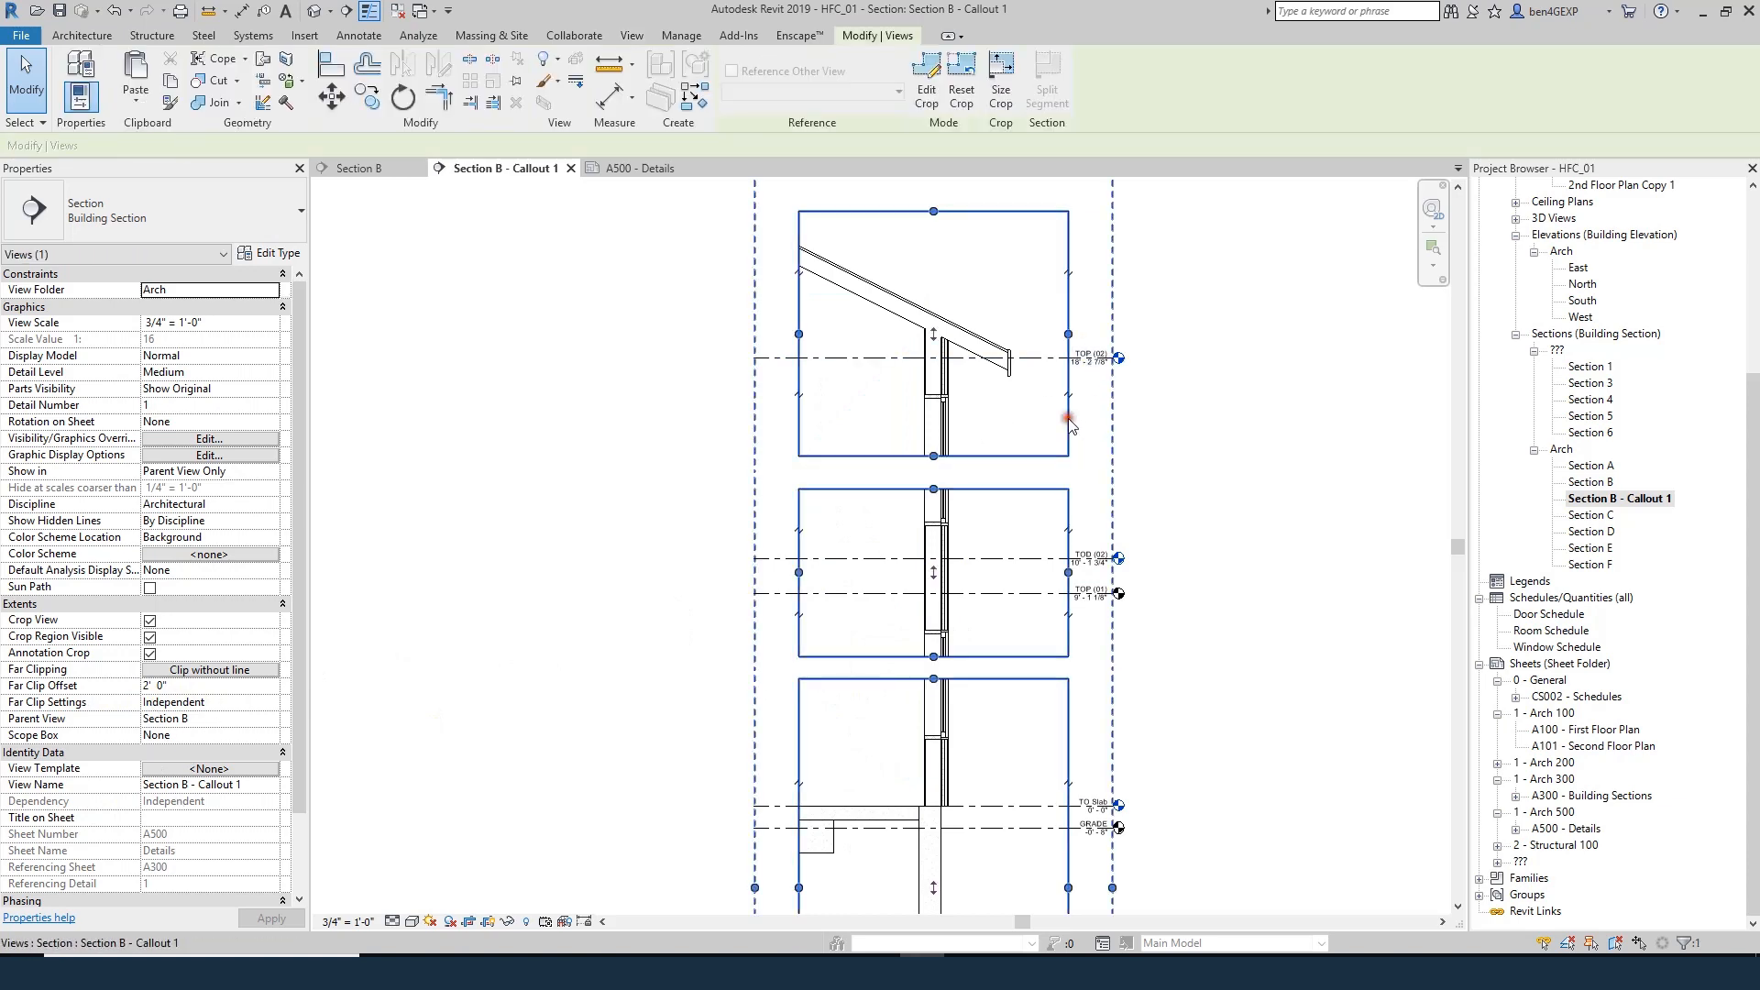
scroll(1020, 410, "up", 2)
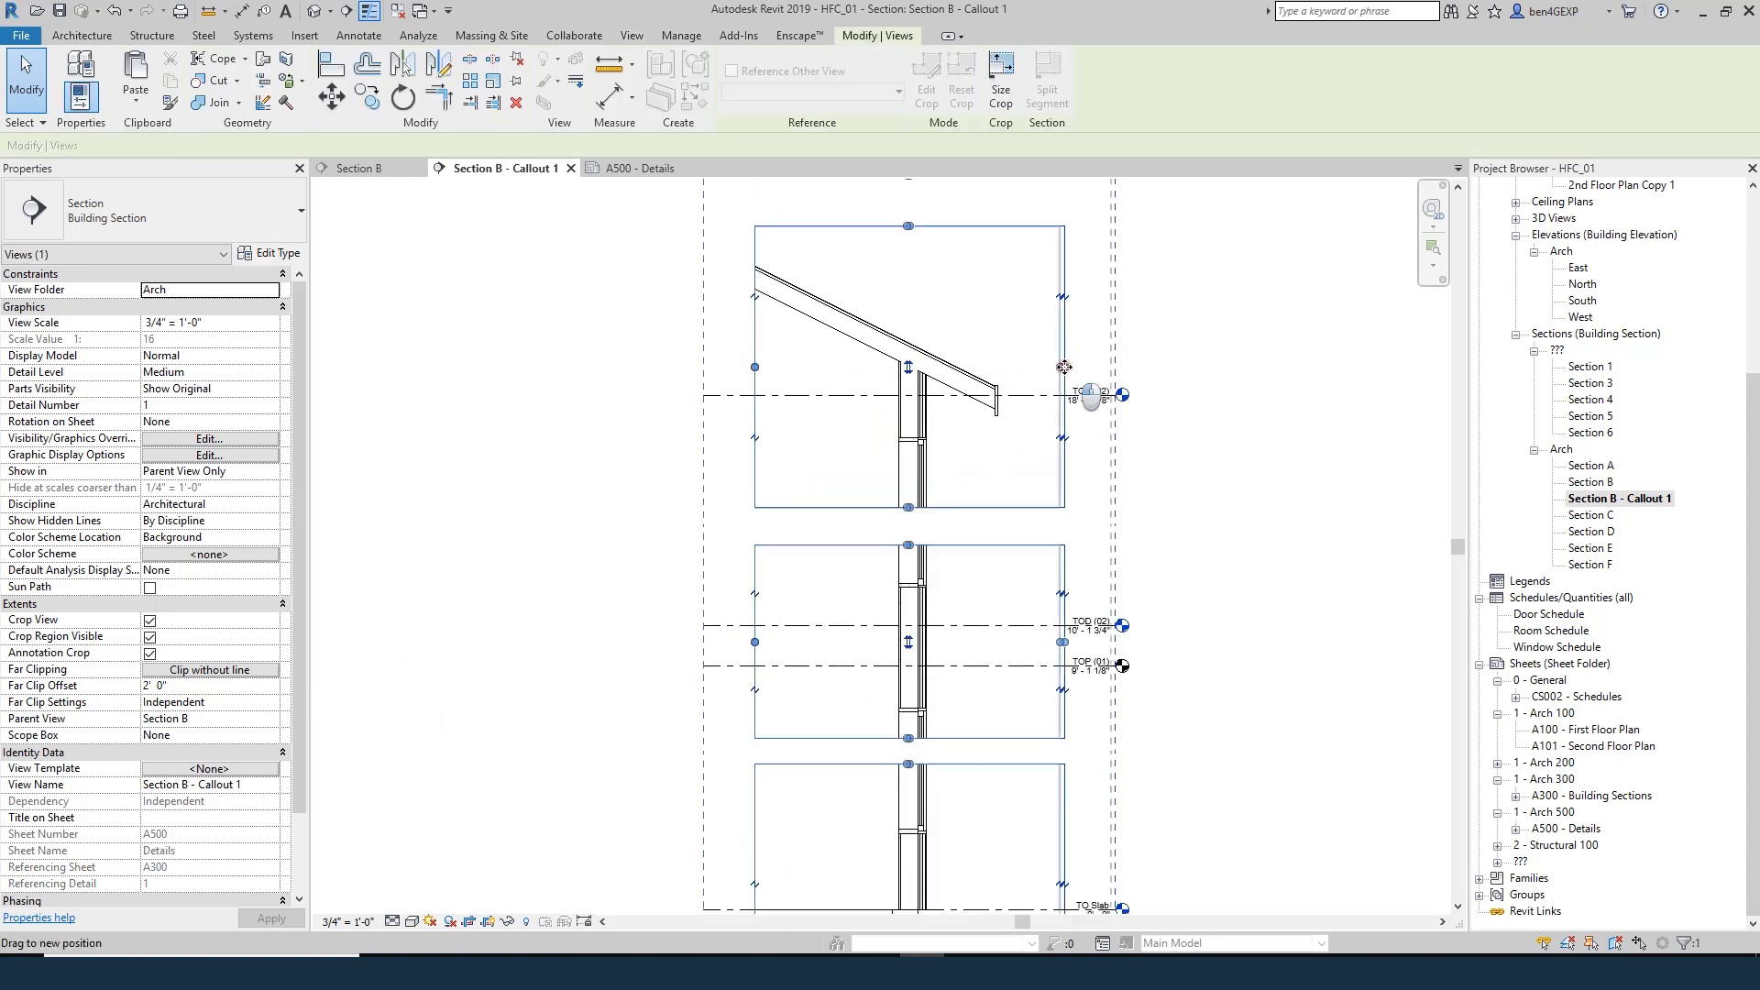
left_click_drag(791, 360, 793, 362)
scroll(924, 259, "down", 2)
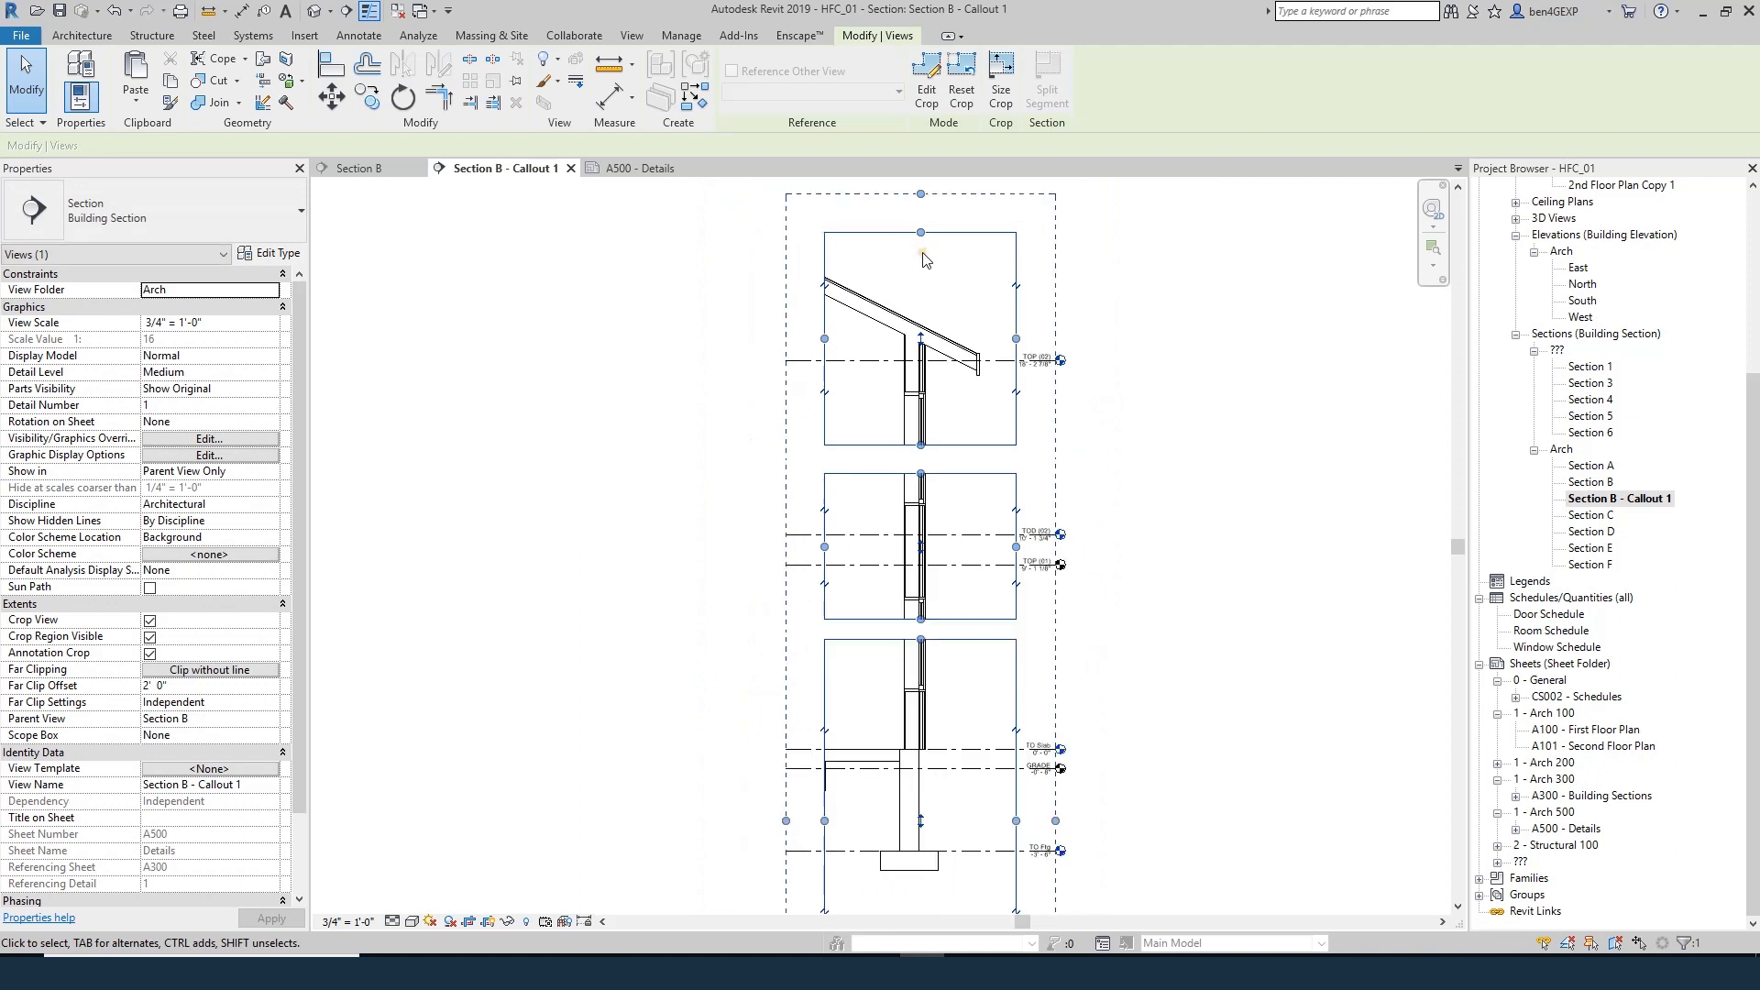
scroll(789, 568, "down", 2)
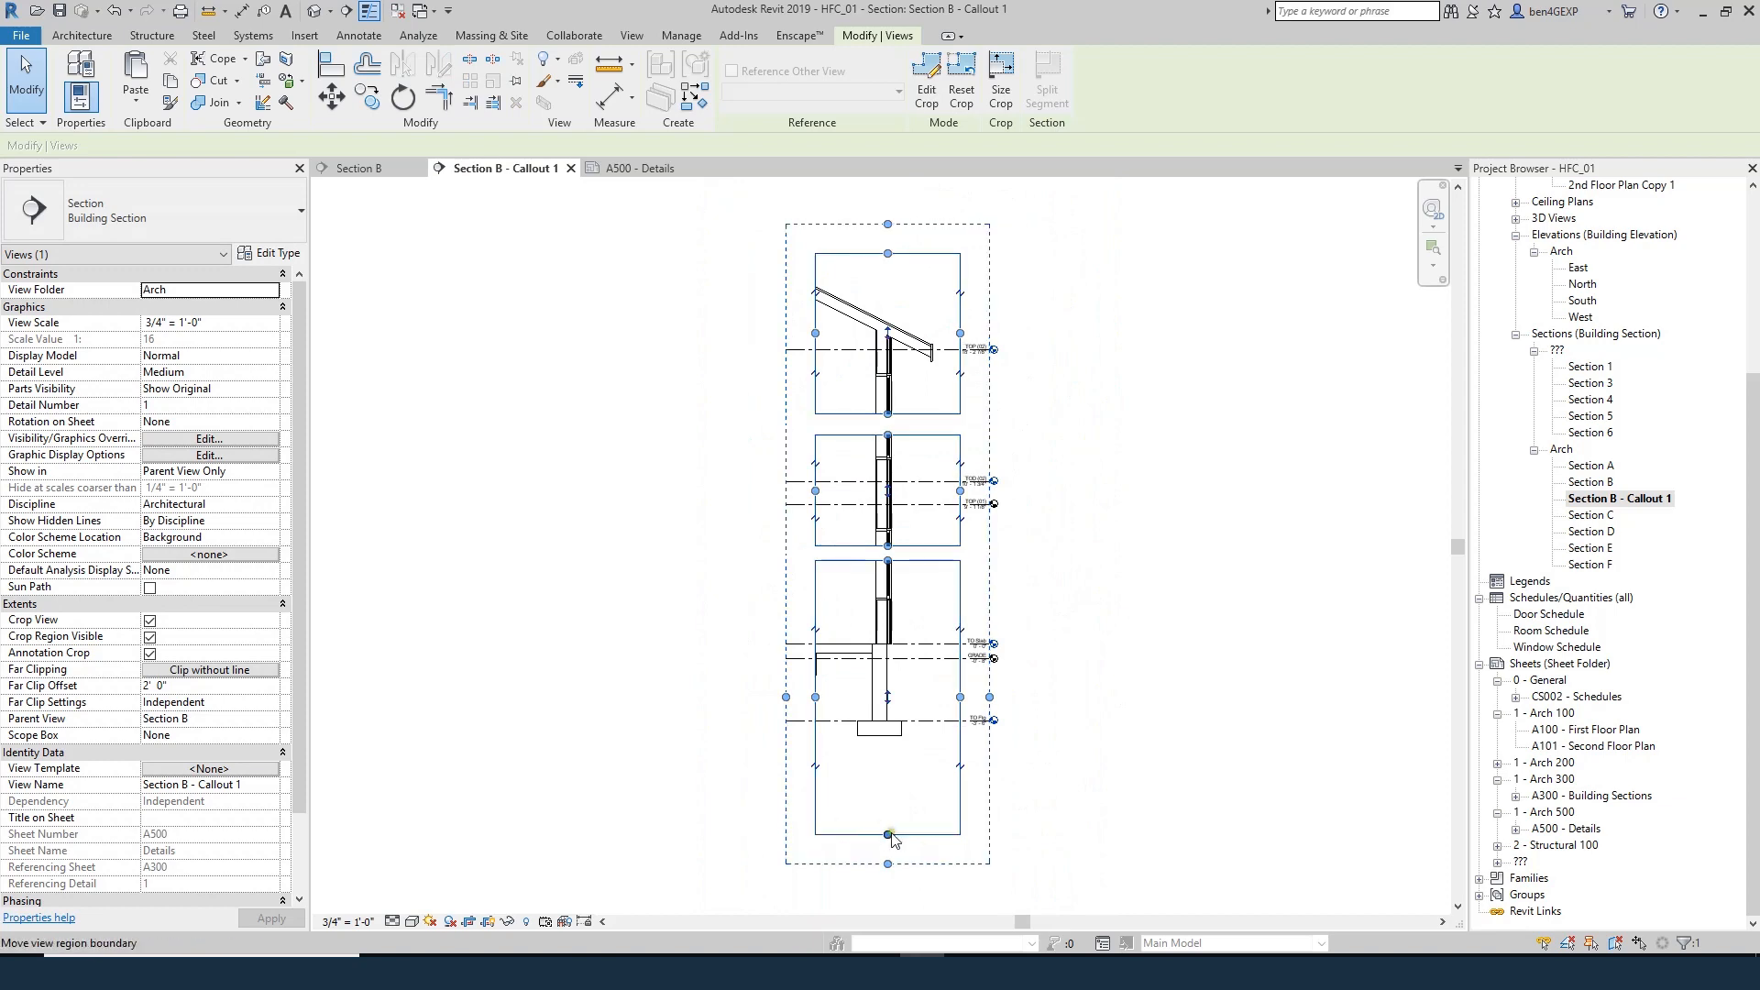
left_click_drag(908, 767, 907, 830)
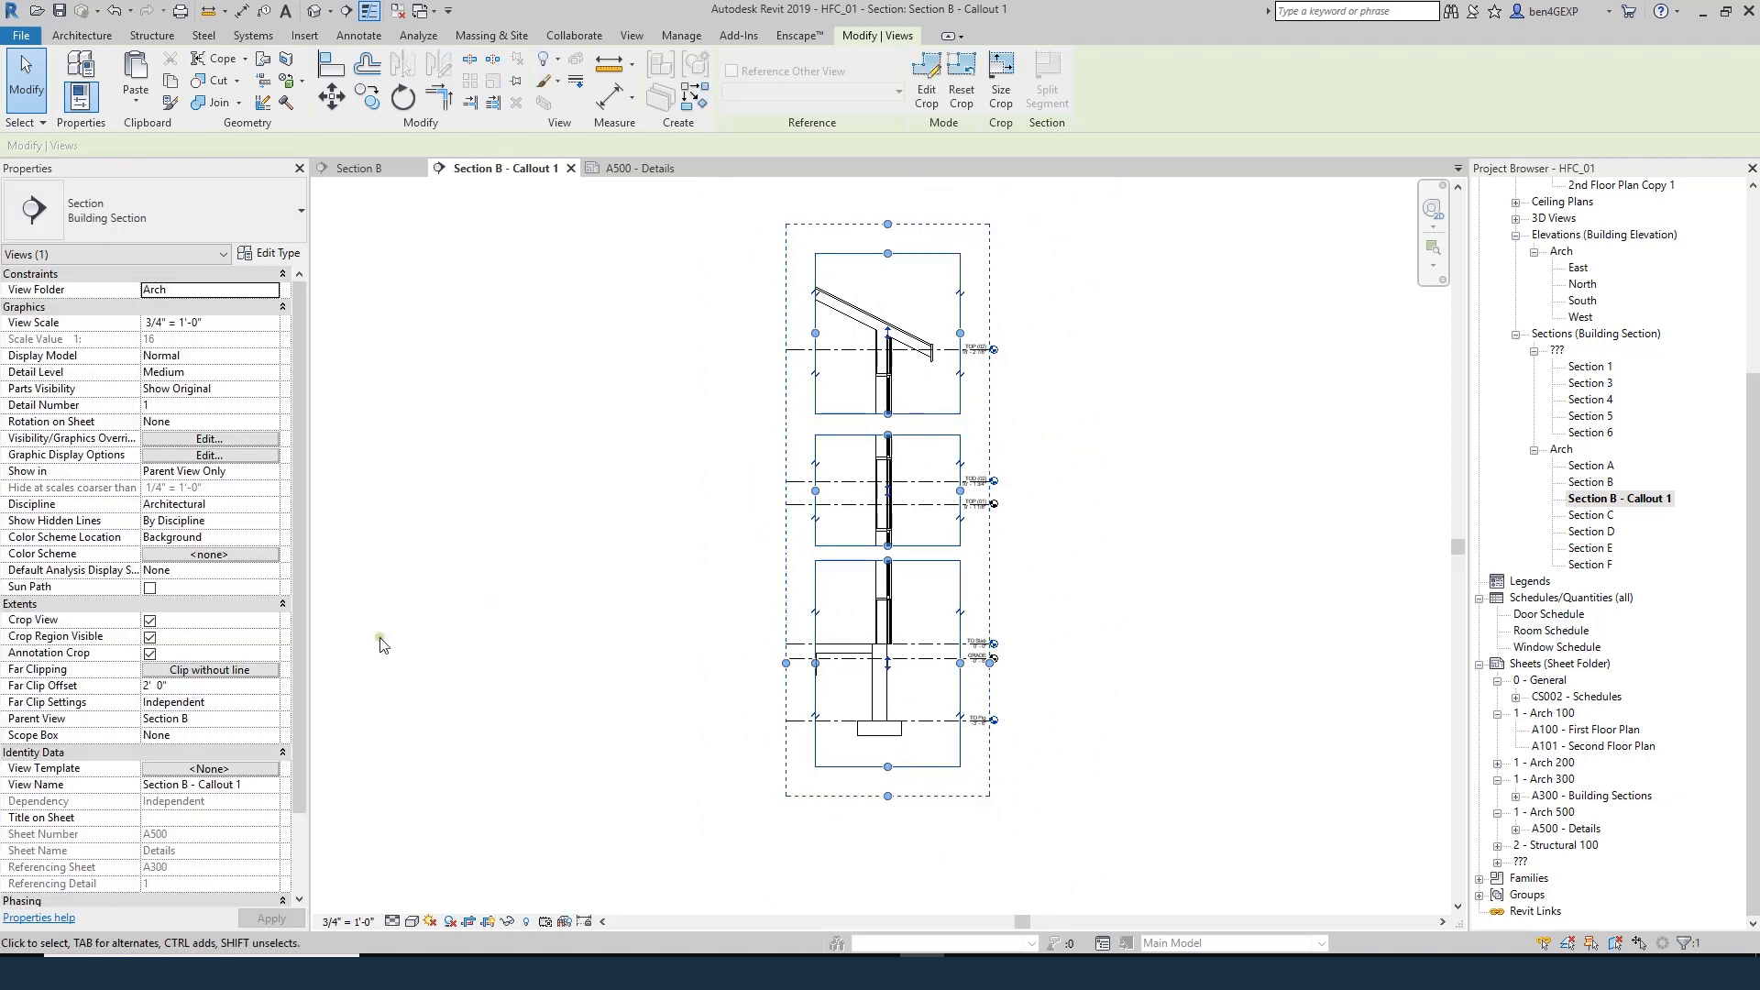
- Turn off the annotation crop for the wall section callout view
left_click(150, 653)
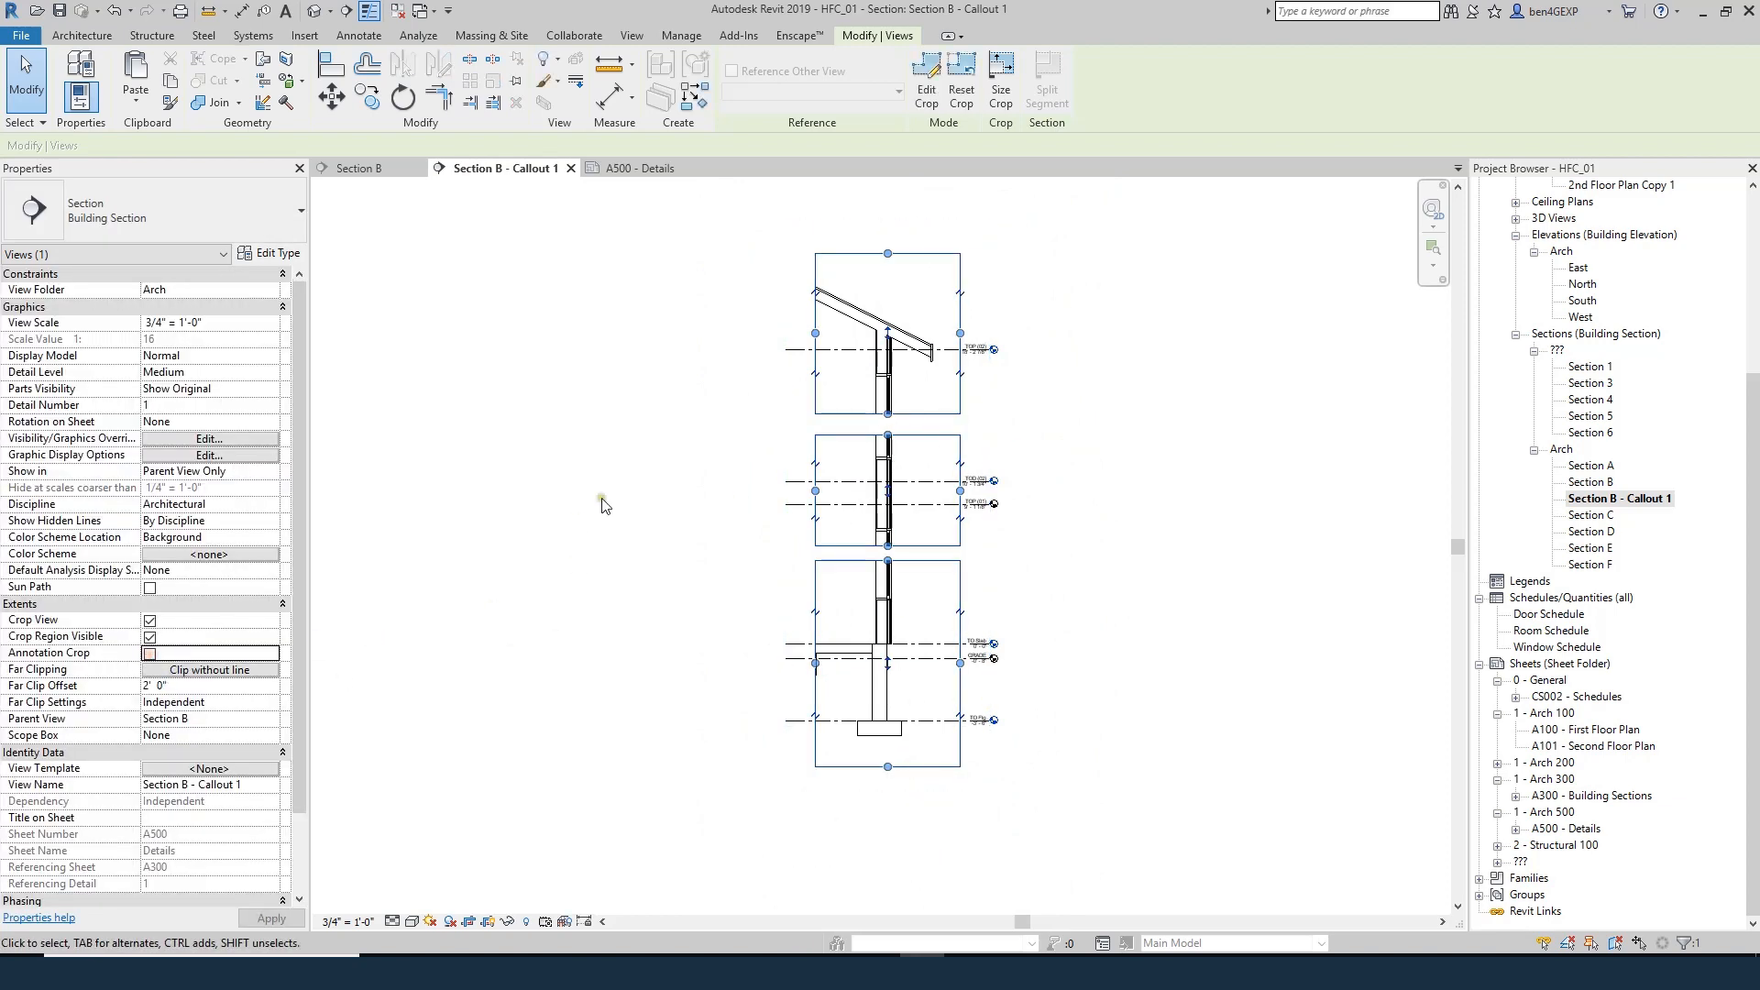
left_click(668, 495)
scroll(668, 495, "up", 2)
scroll(874, 435, "up", 1)
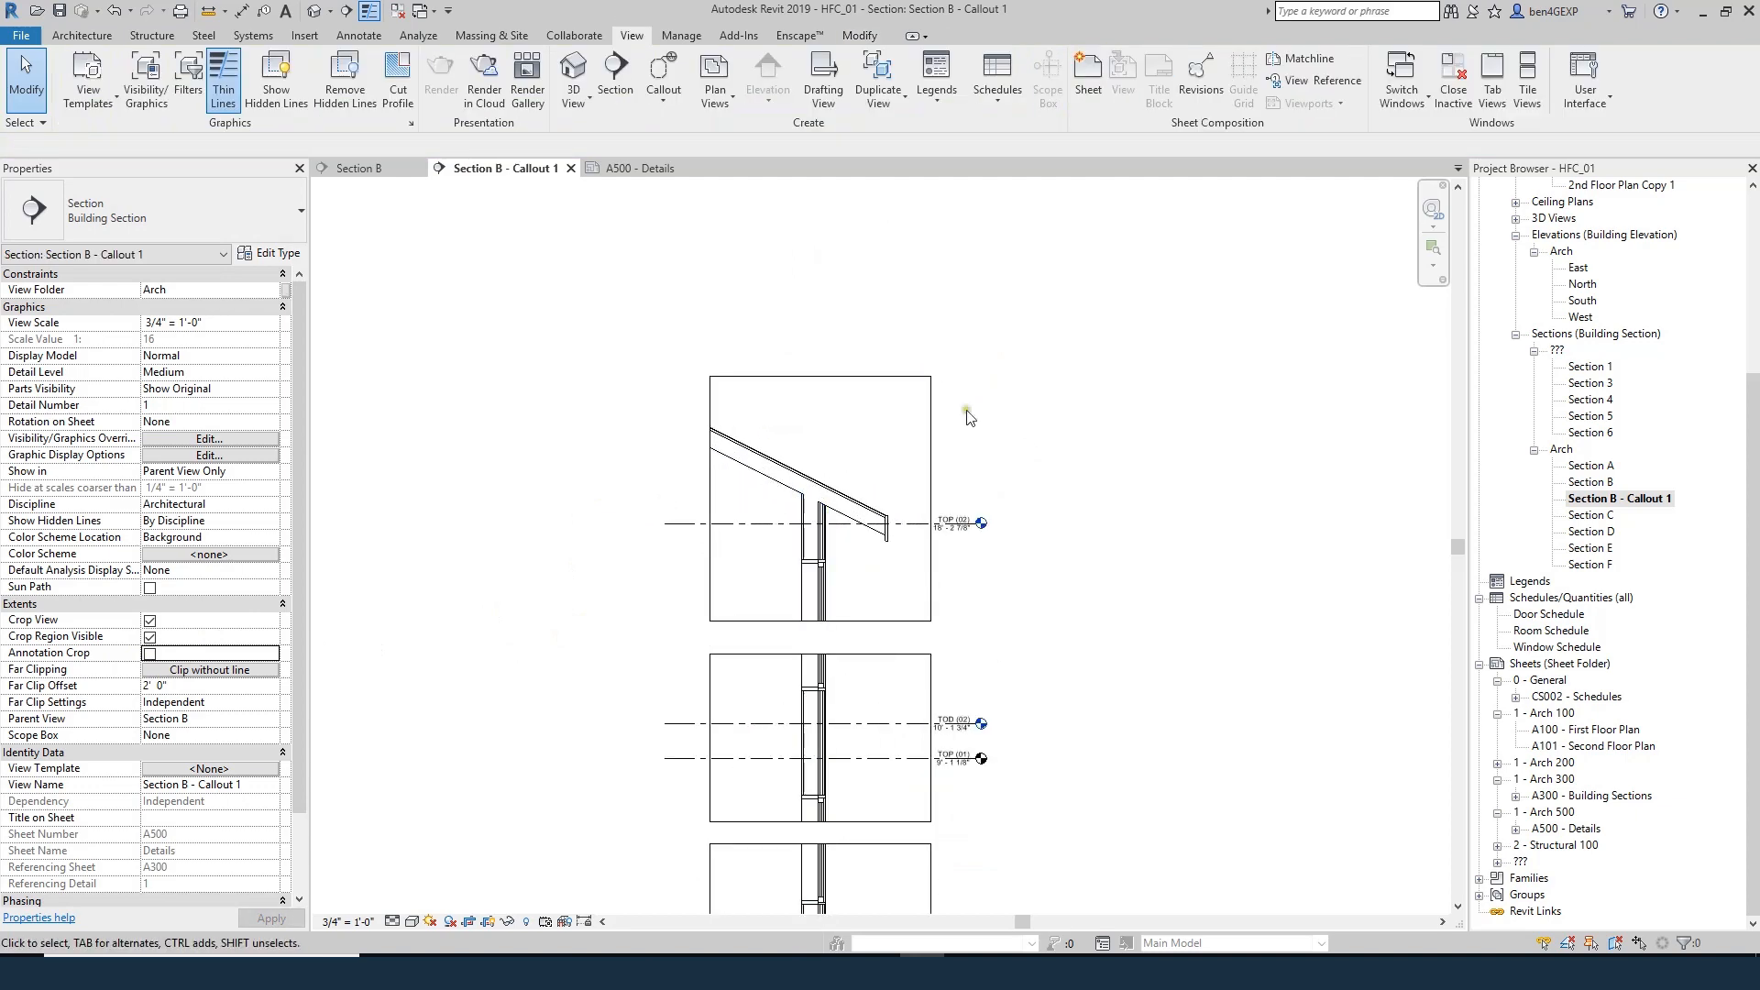
scroll(1054, 367, "down", 2)
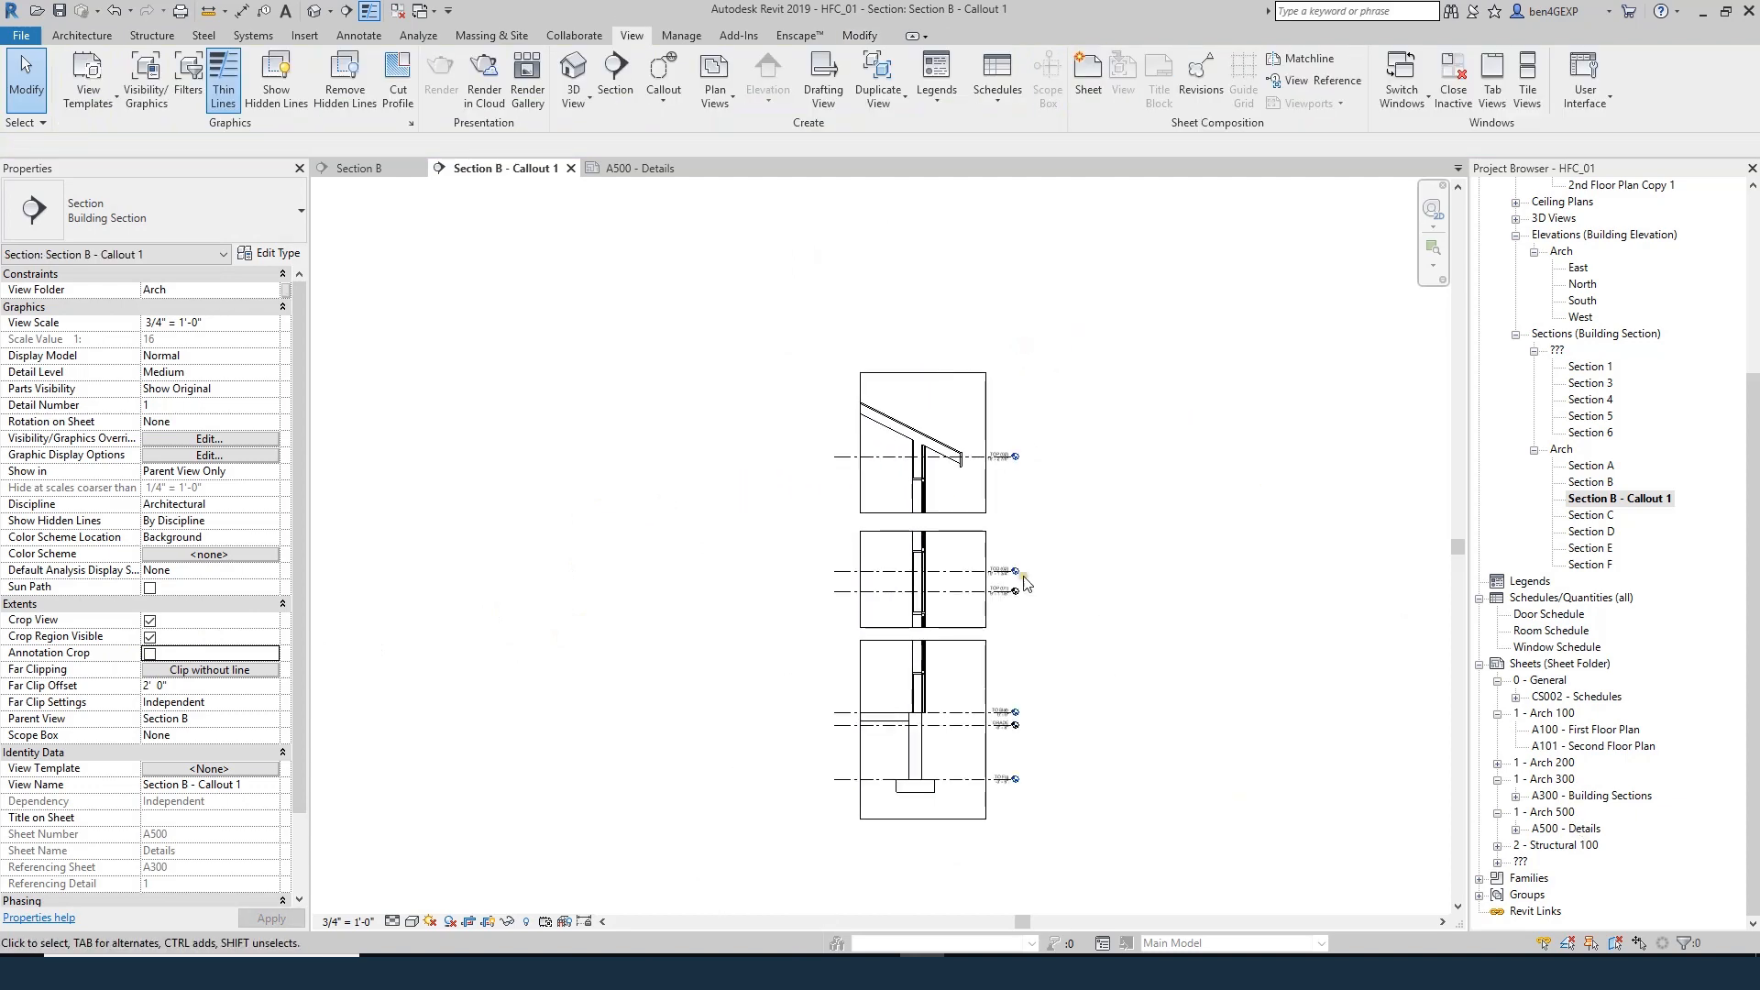
scroll(985, 411, "up", 1)
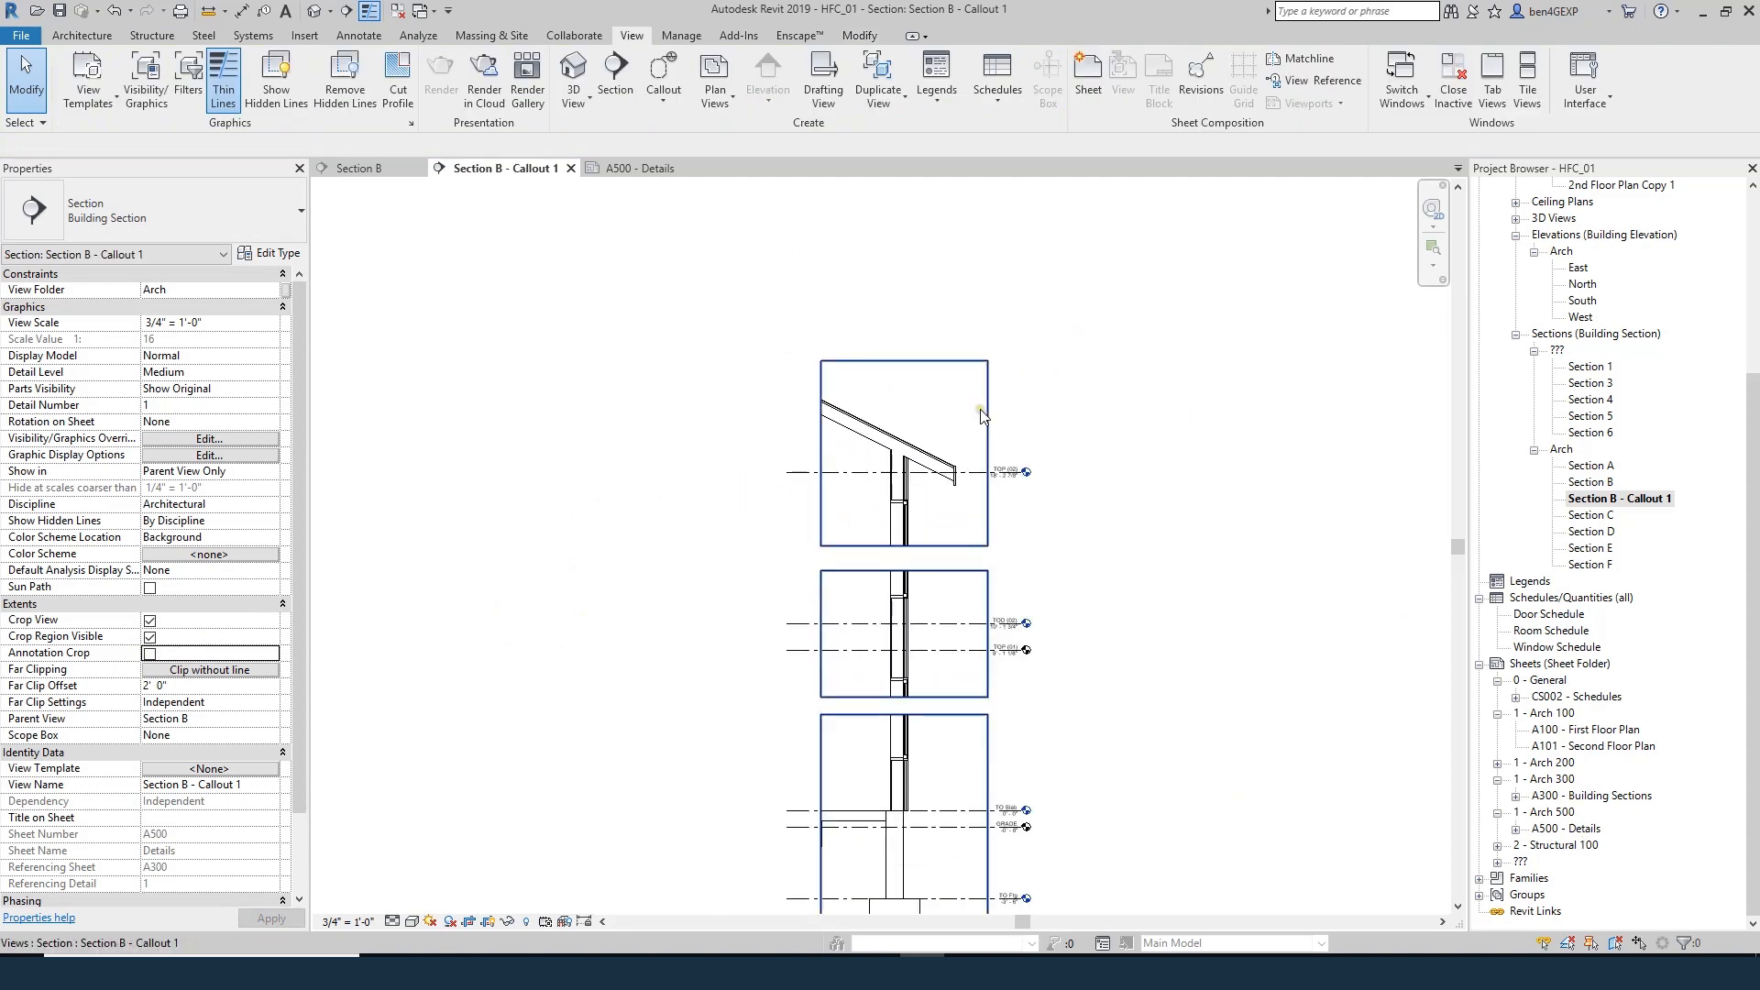
- In Section B, select the exterior wall assembly inside the callout boundary and add the roof truss detail to the selection
double_click(1591, 483)
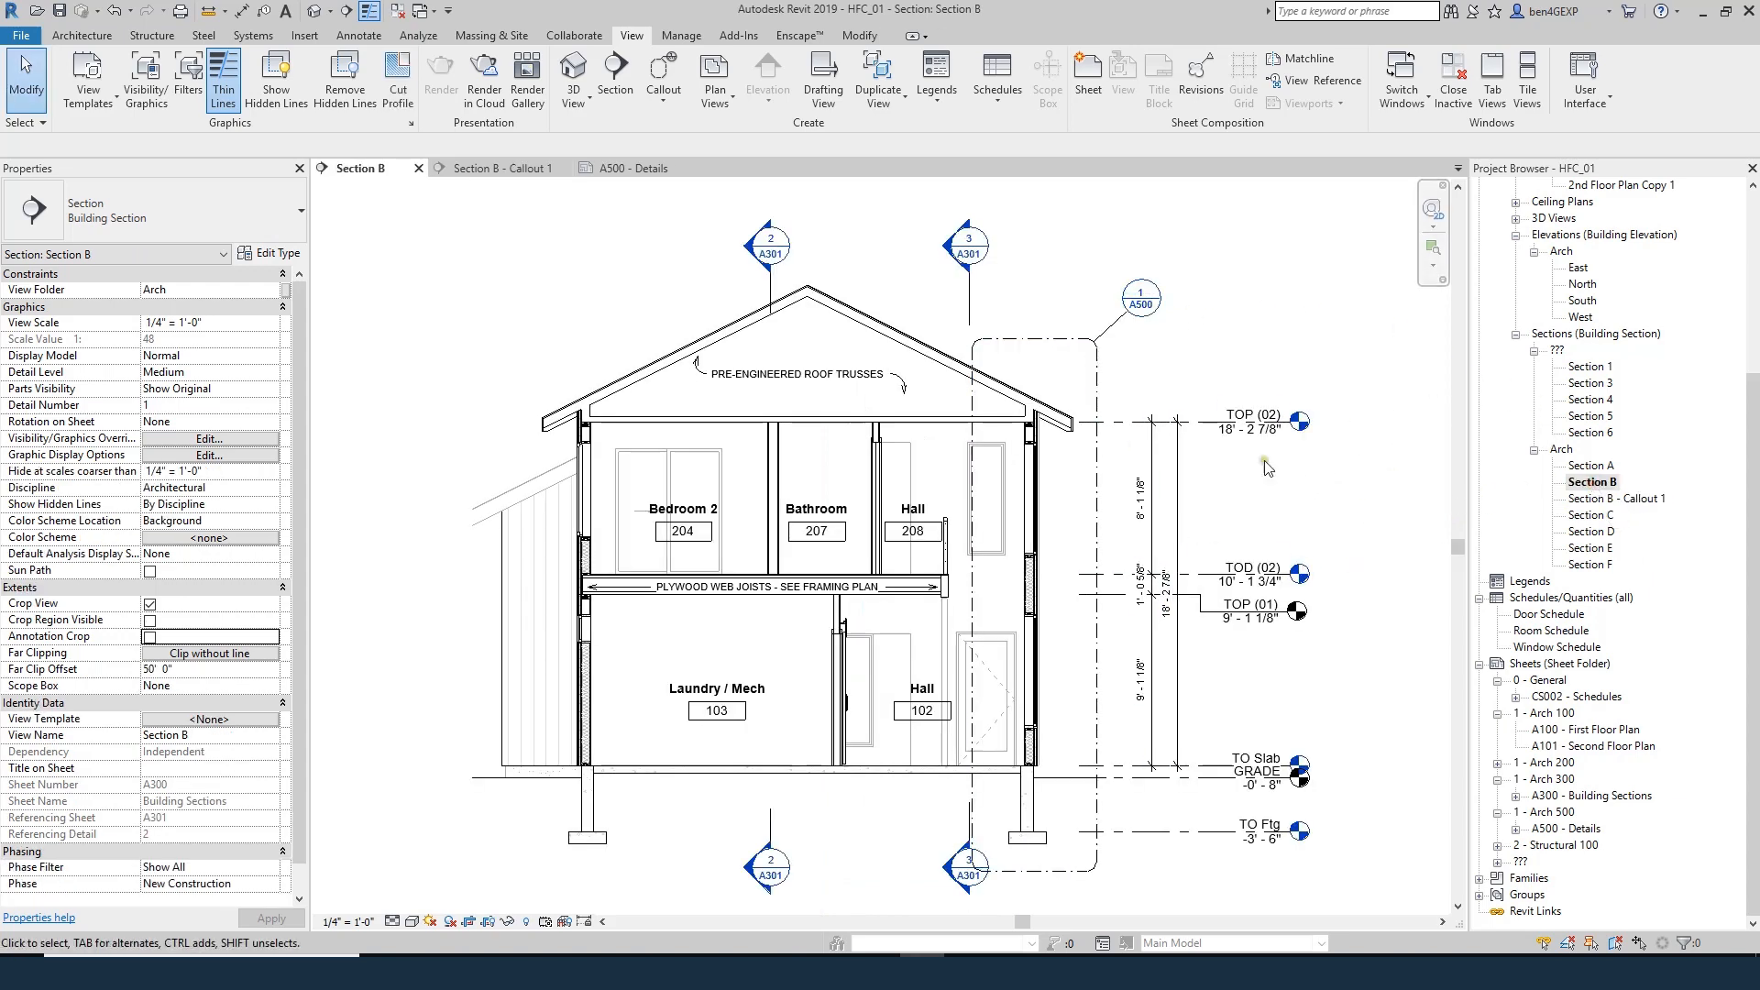
scroll(1092, 326, "up", 3)
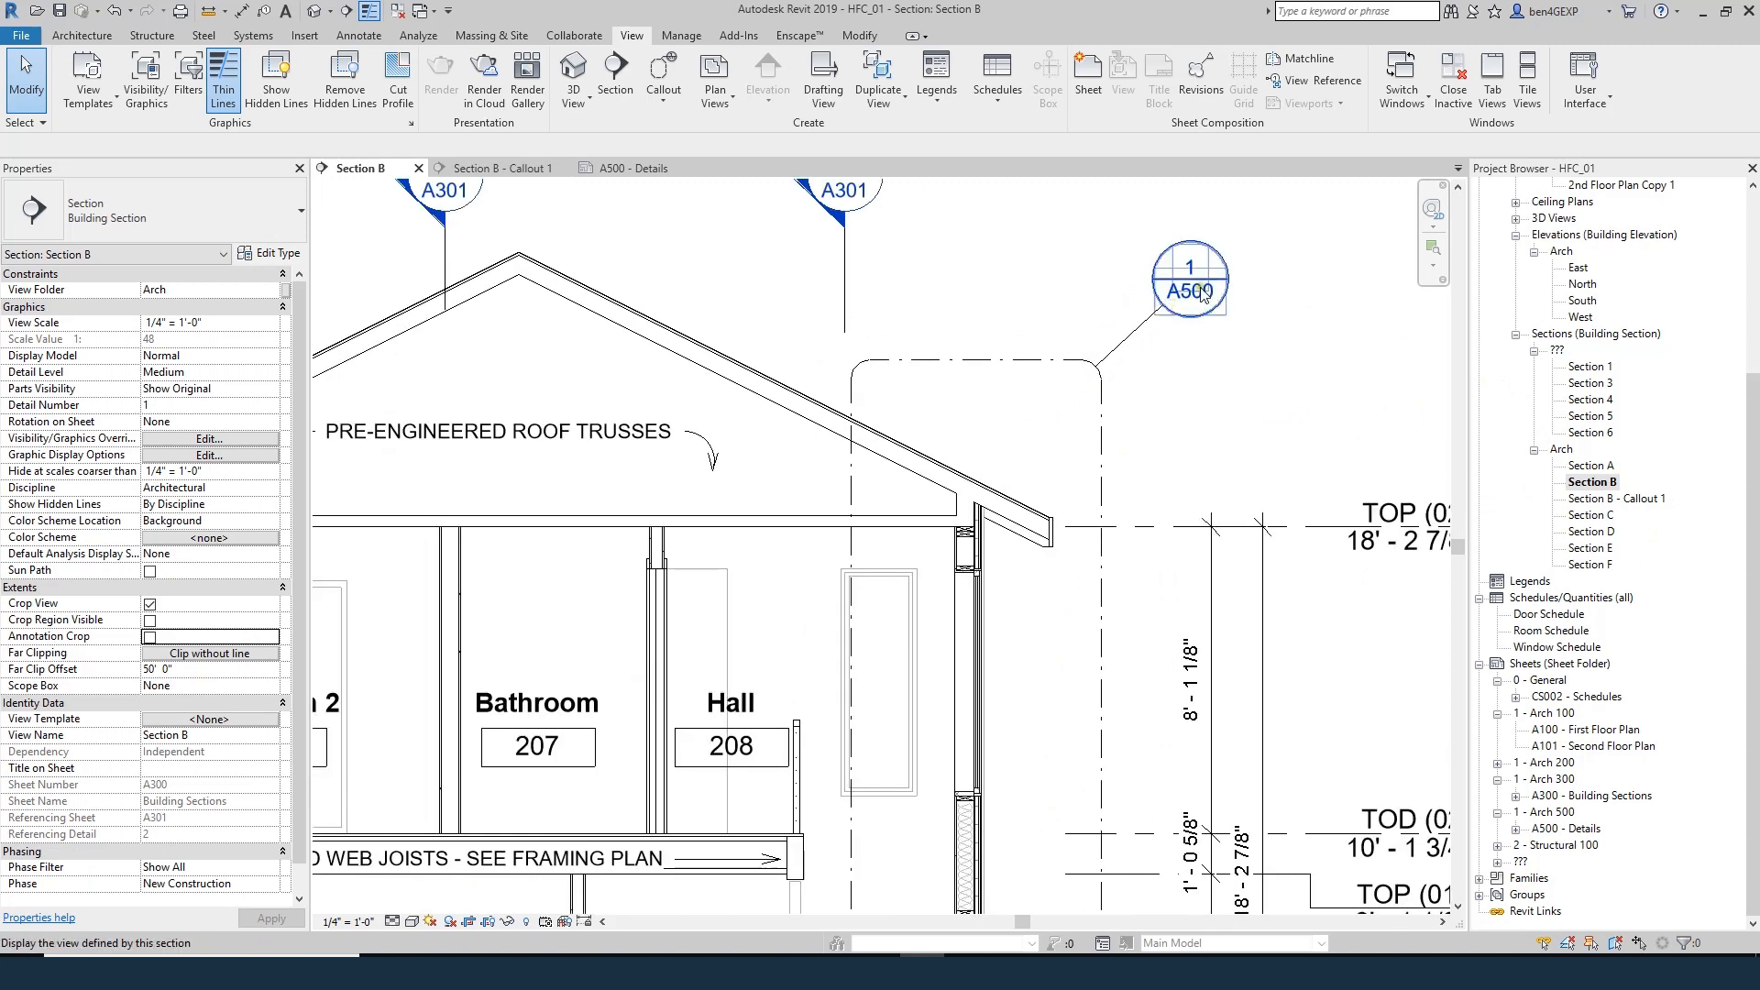
scroll(1198, 362, "down", 2)
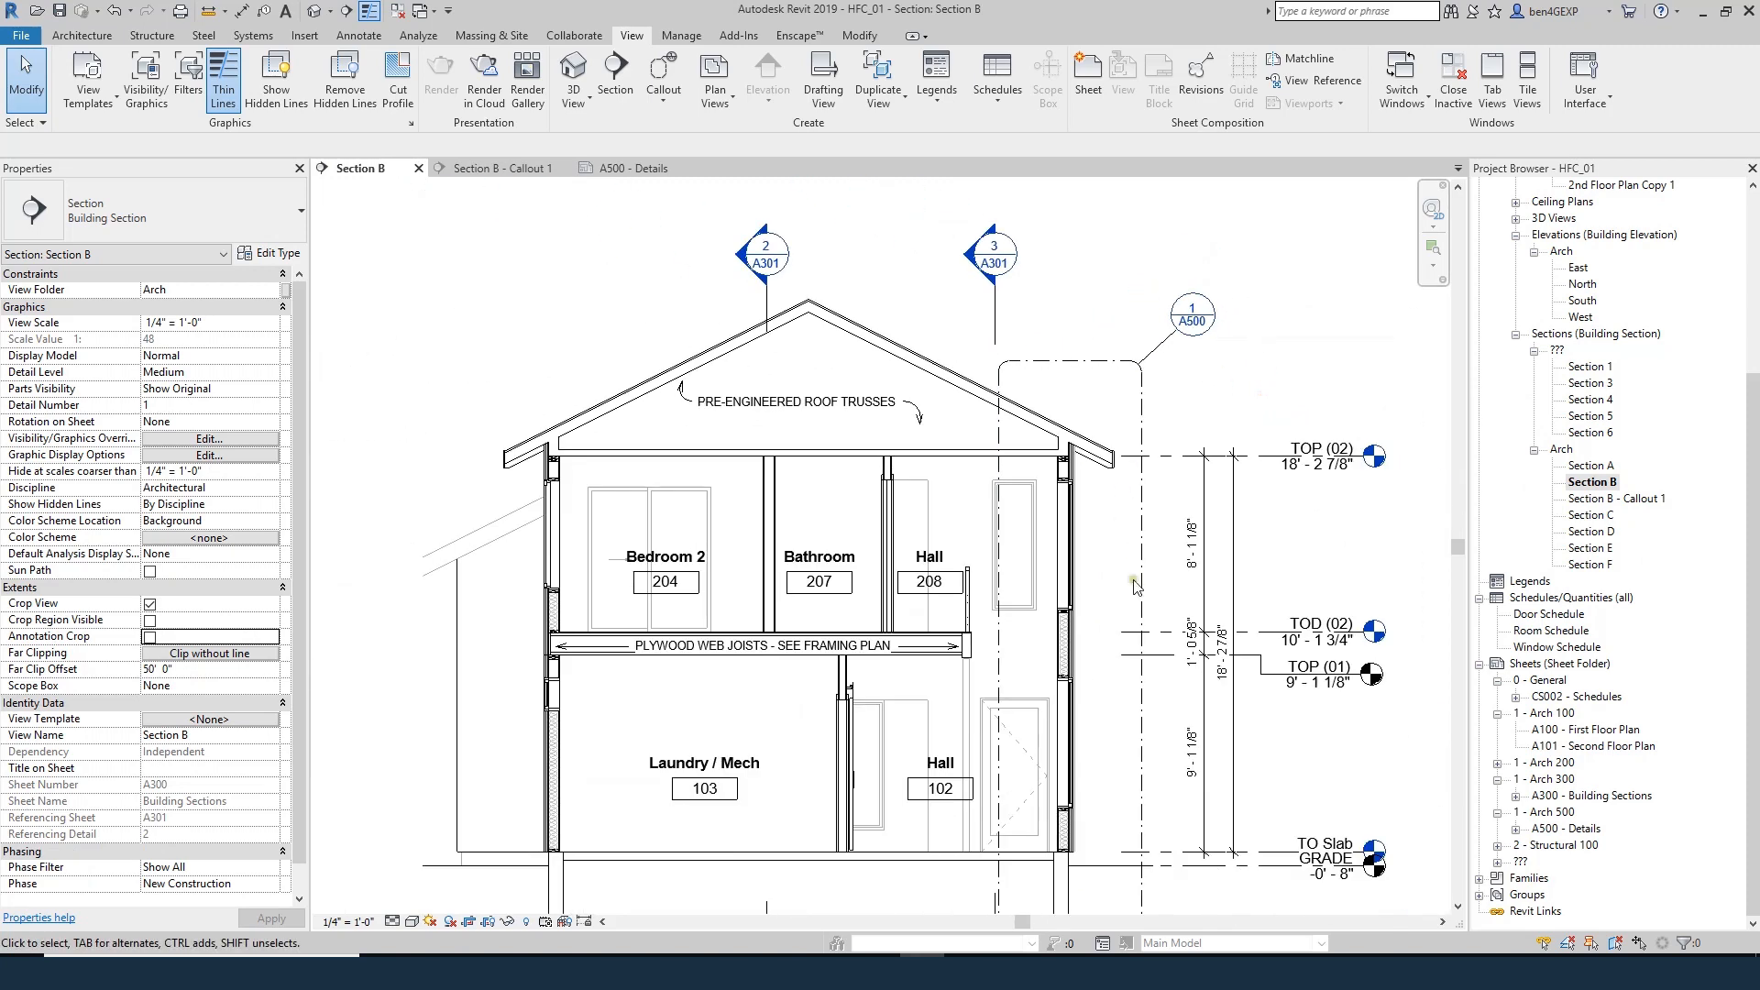
scroll(1063, 686, "up", 1)
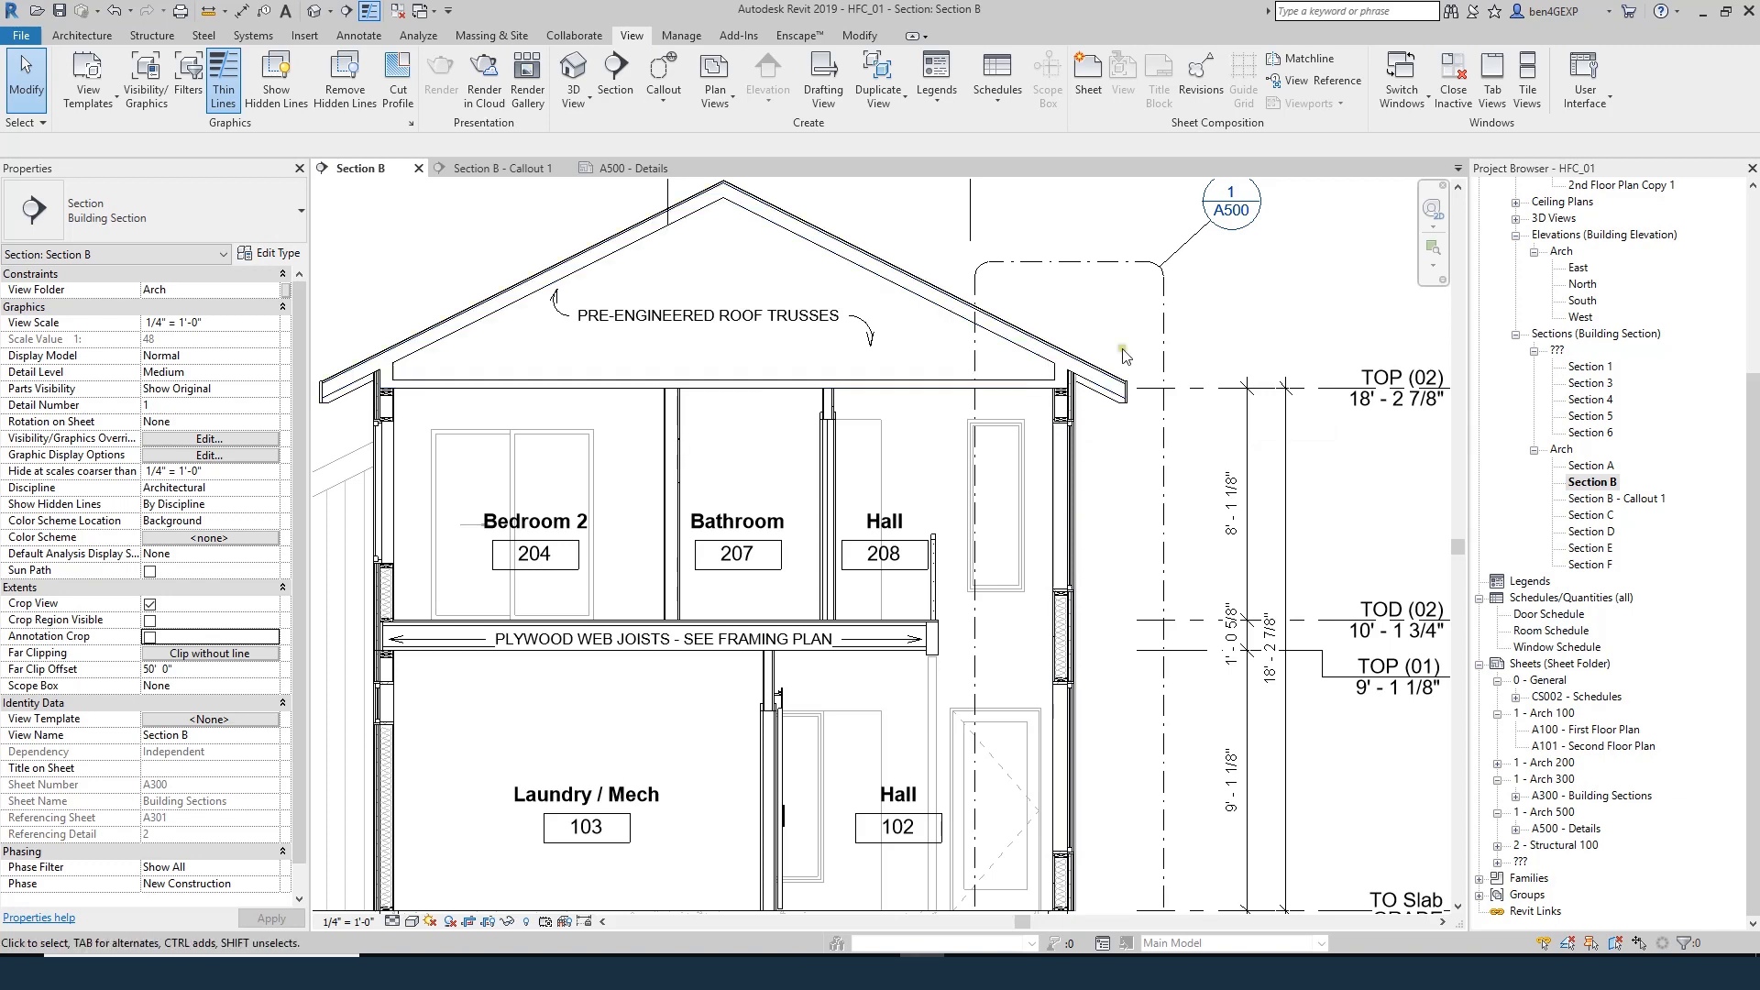
scroll(1126, 813, "down", 3)
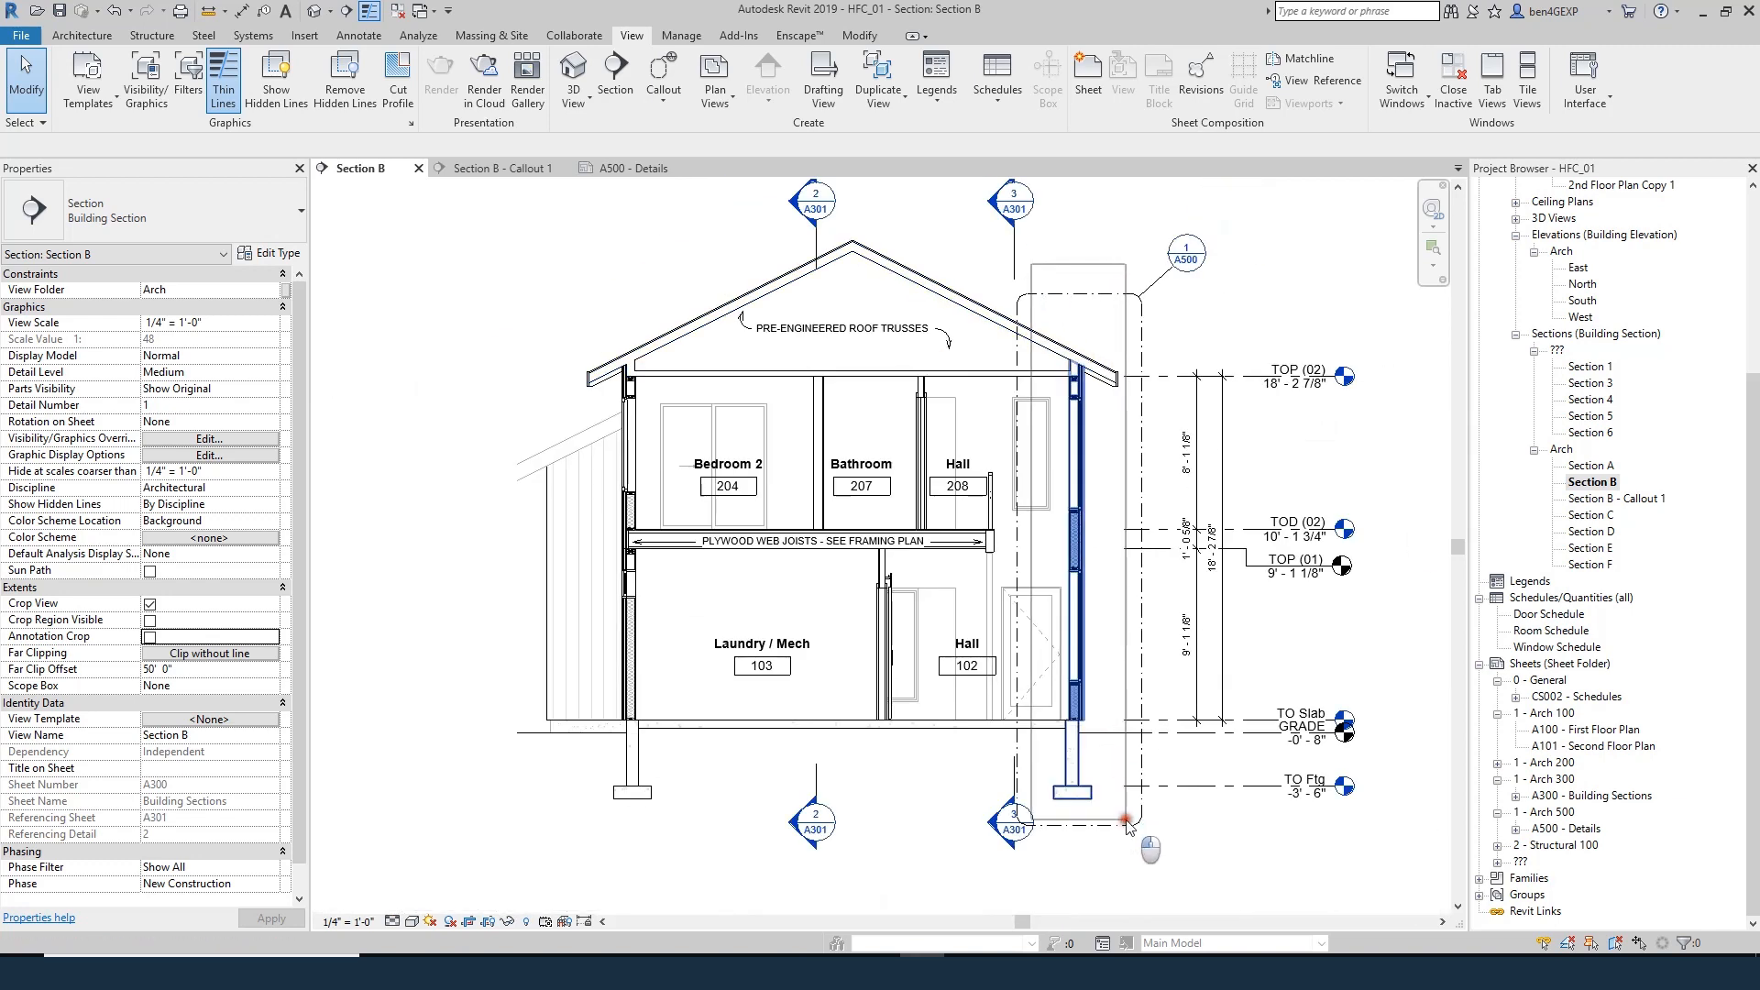
left_click_drag(1126, 819, 1125, 820)
scroll(1026, 365, "up", 2)
left_click(1067, 349, "ctrl")
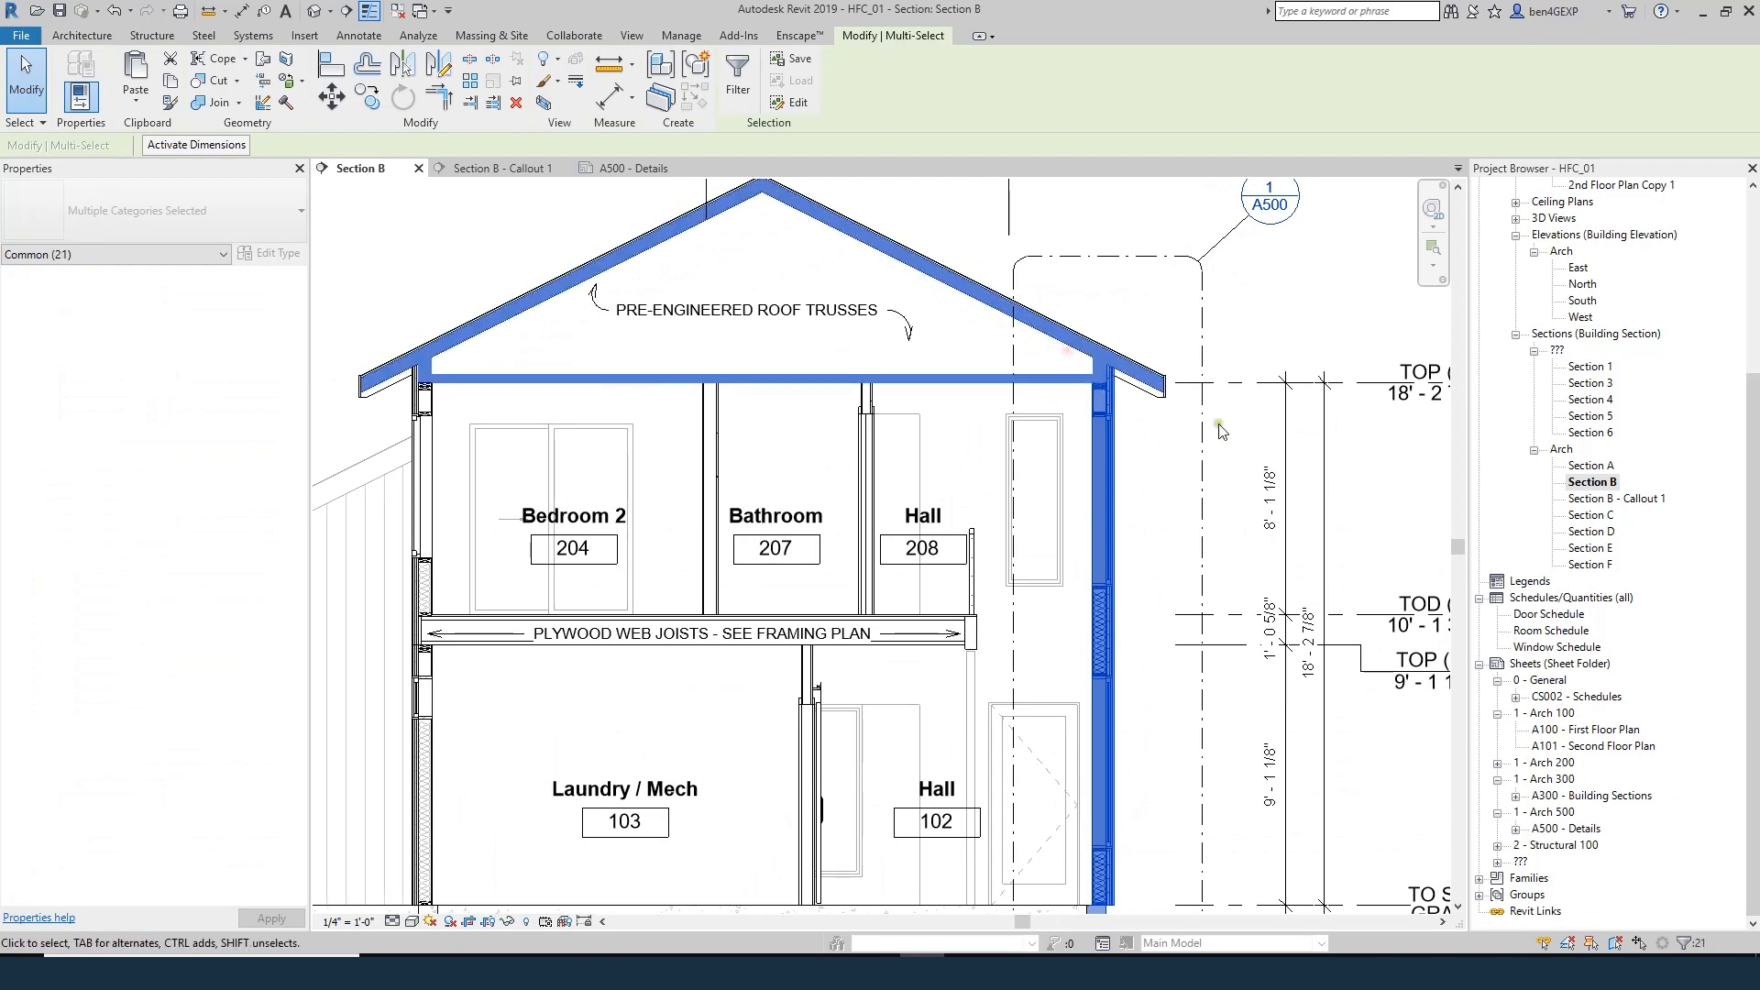
- Filter the selection down to Detail Items and Insulation Batting Lines only
scroll(1178, 403, "down", 2)
key("f")
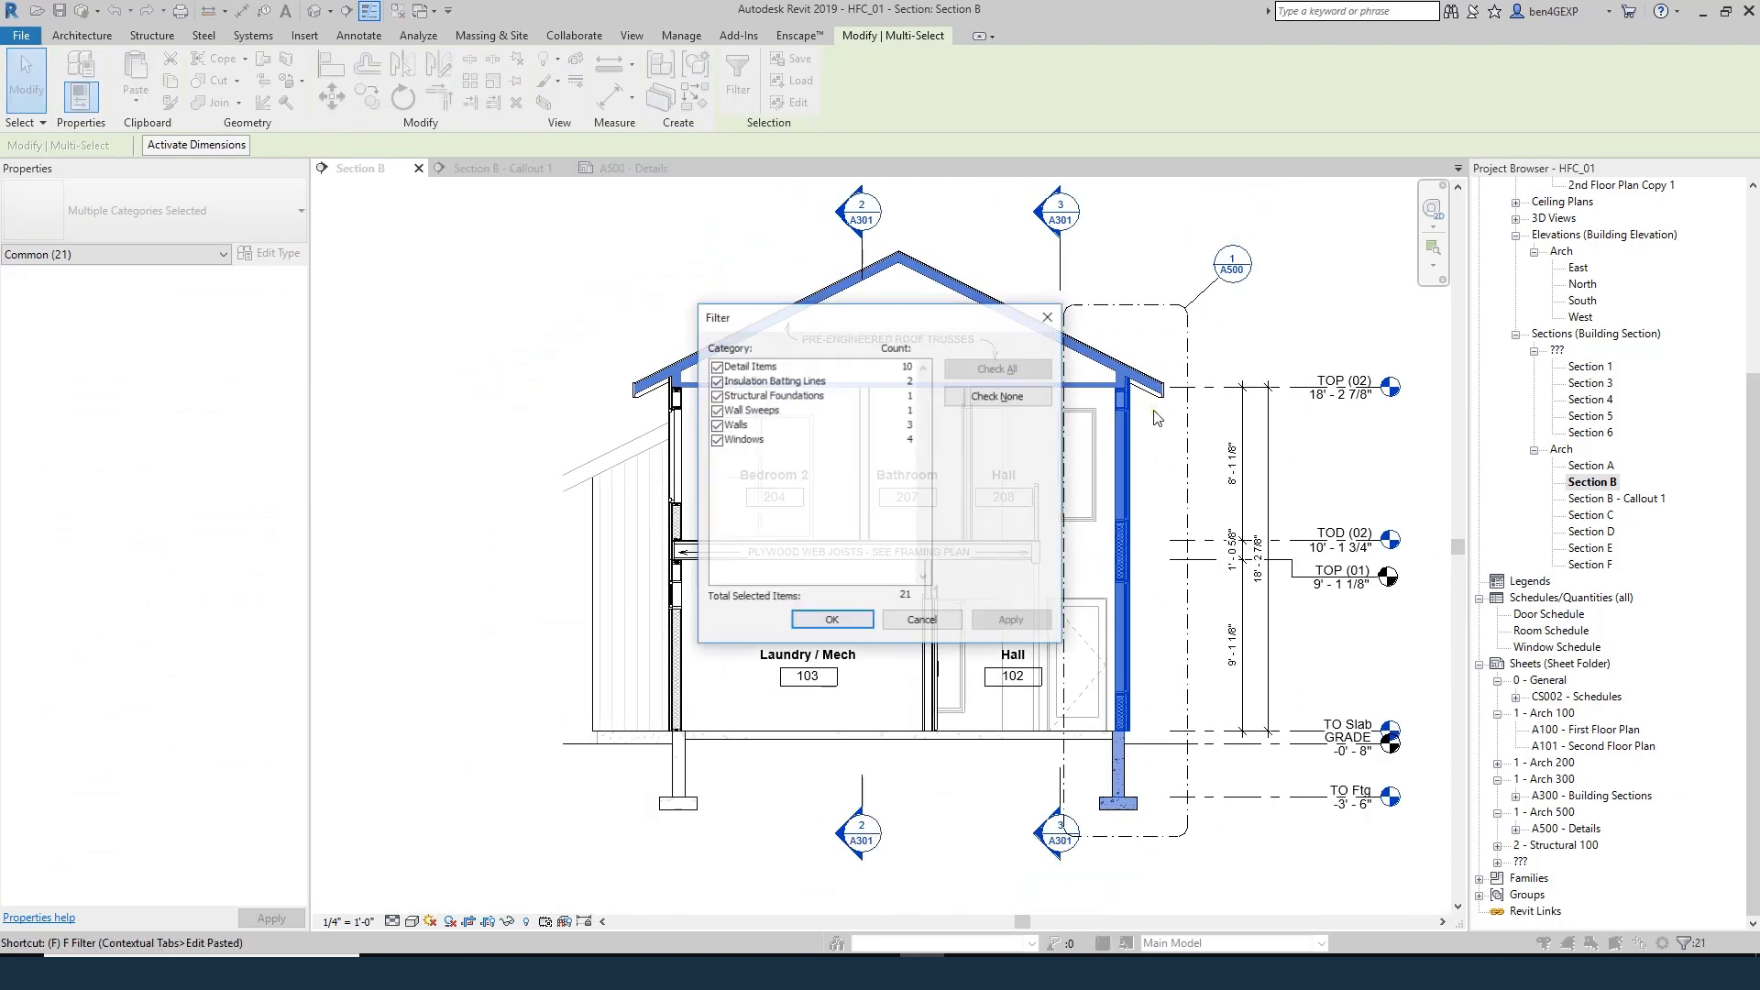
left_click(998, 395)
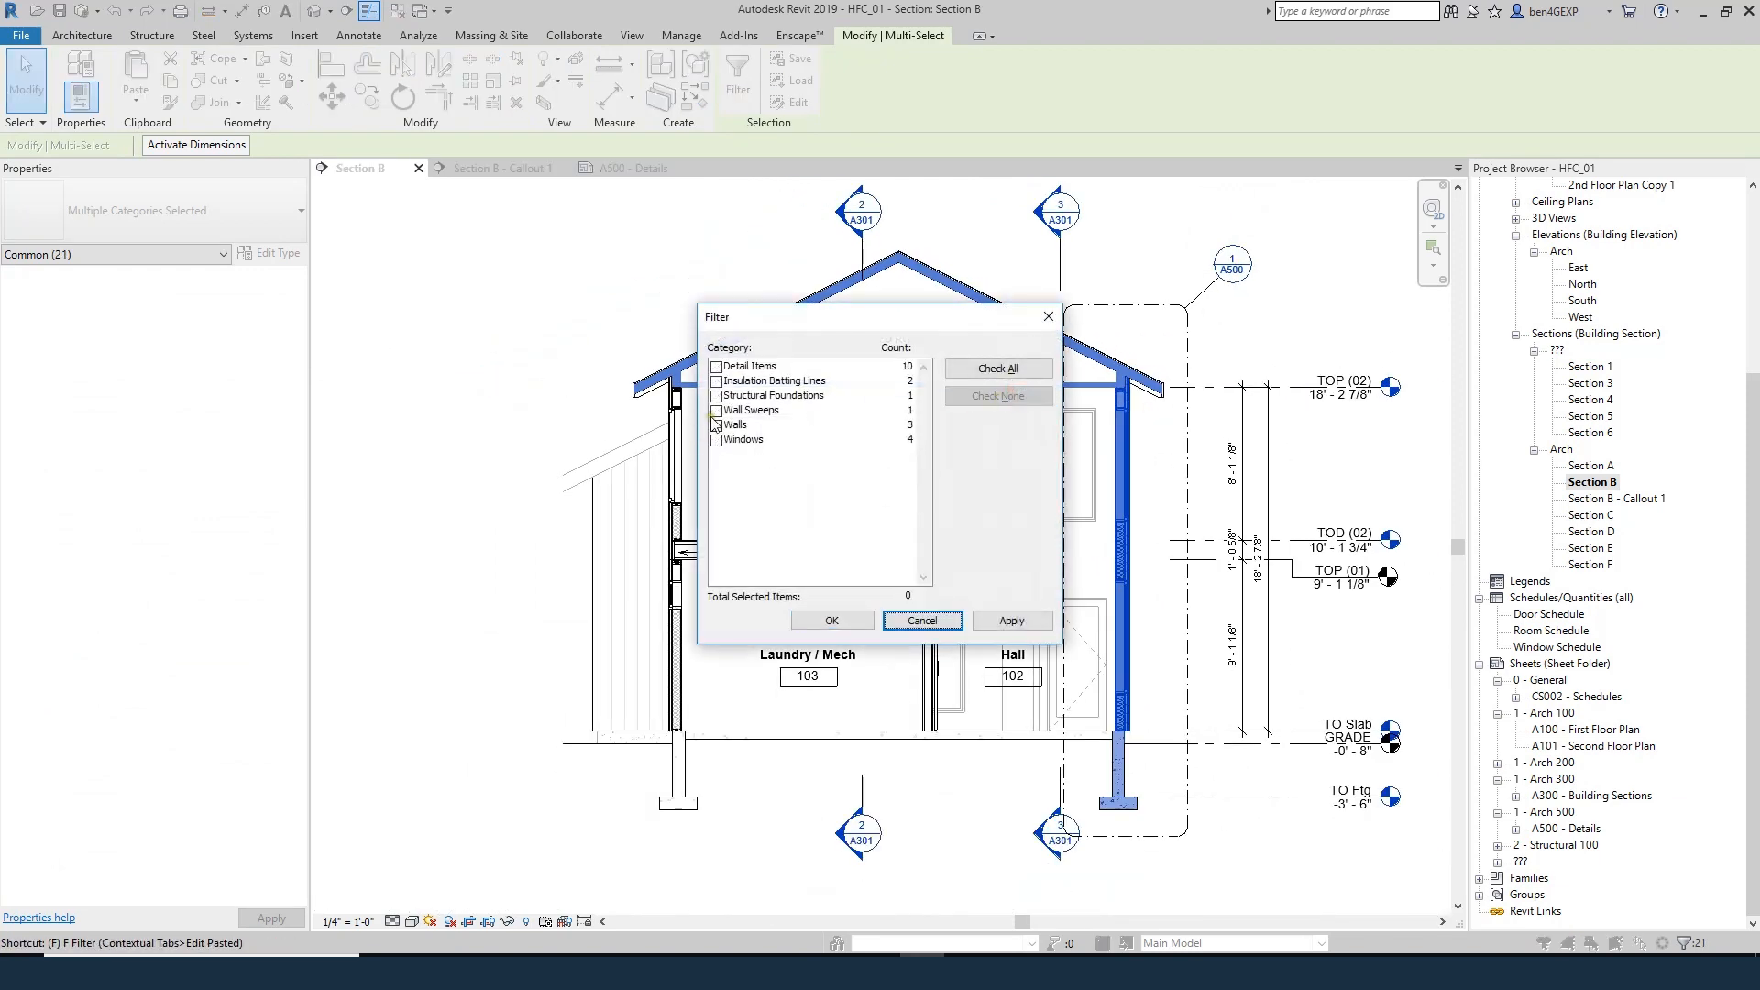
left_click(717, 381)
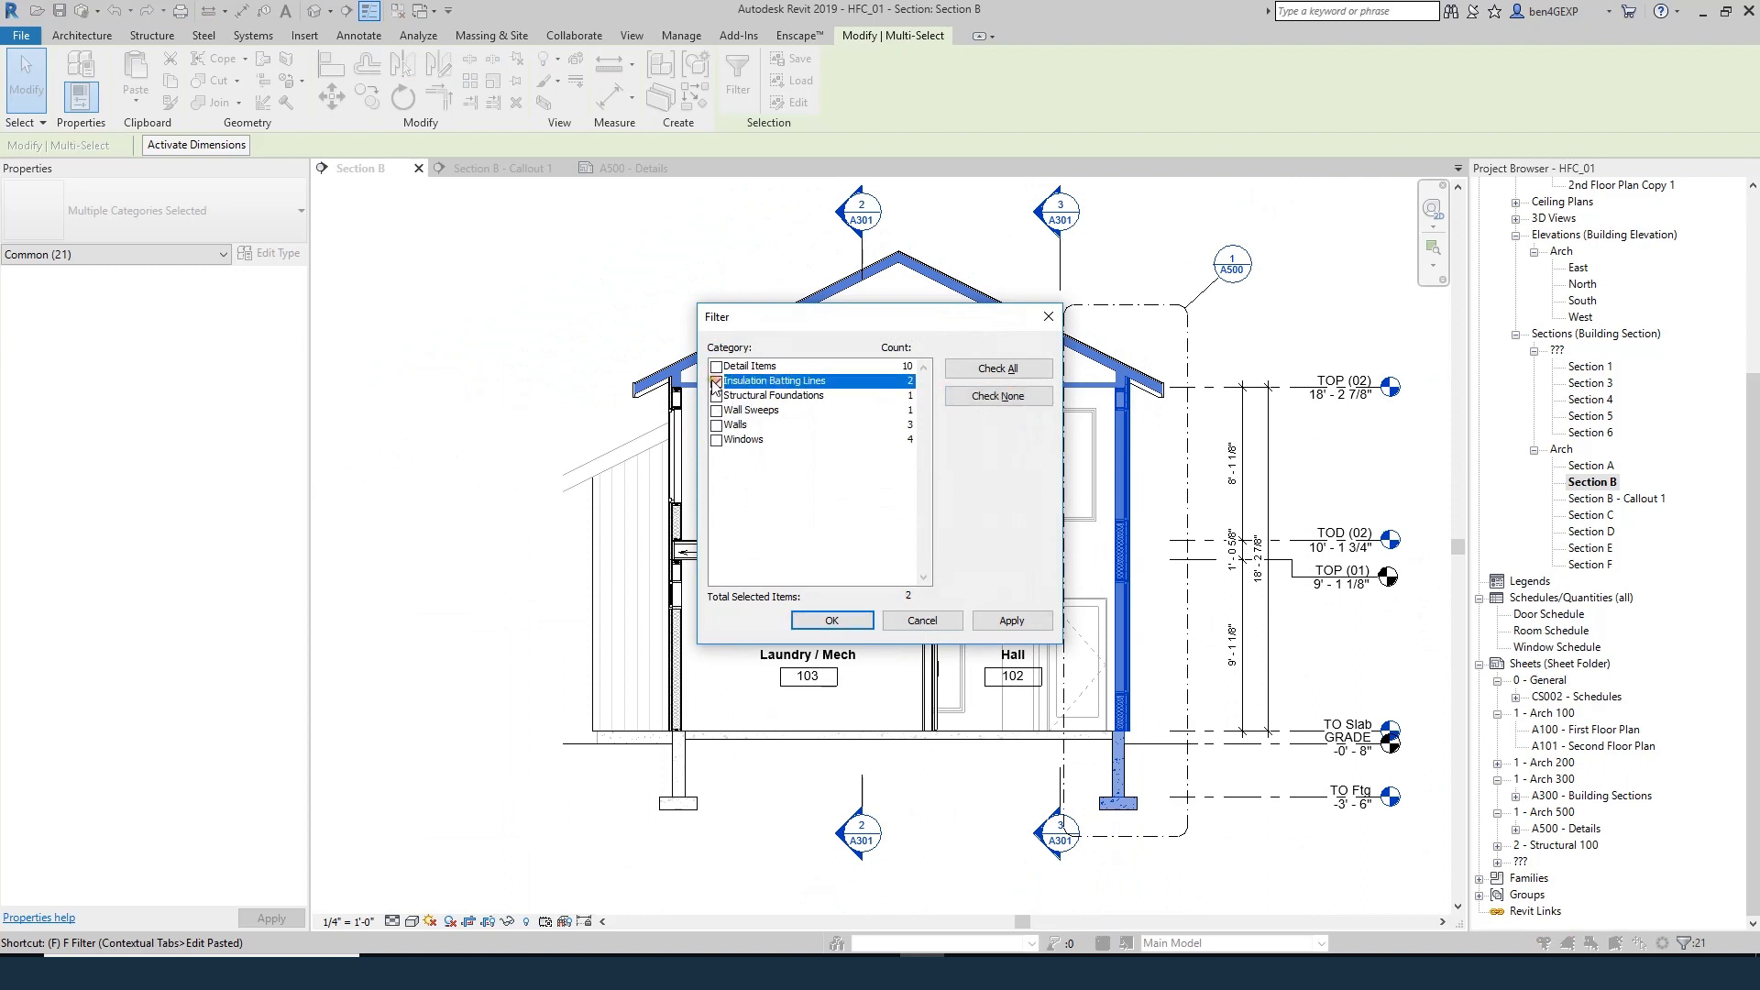
left_click(717, 367)
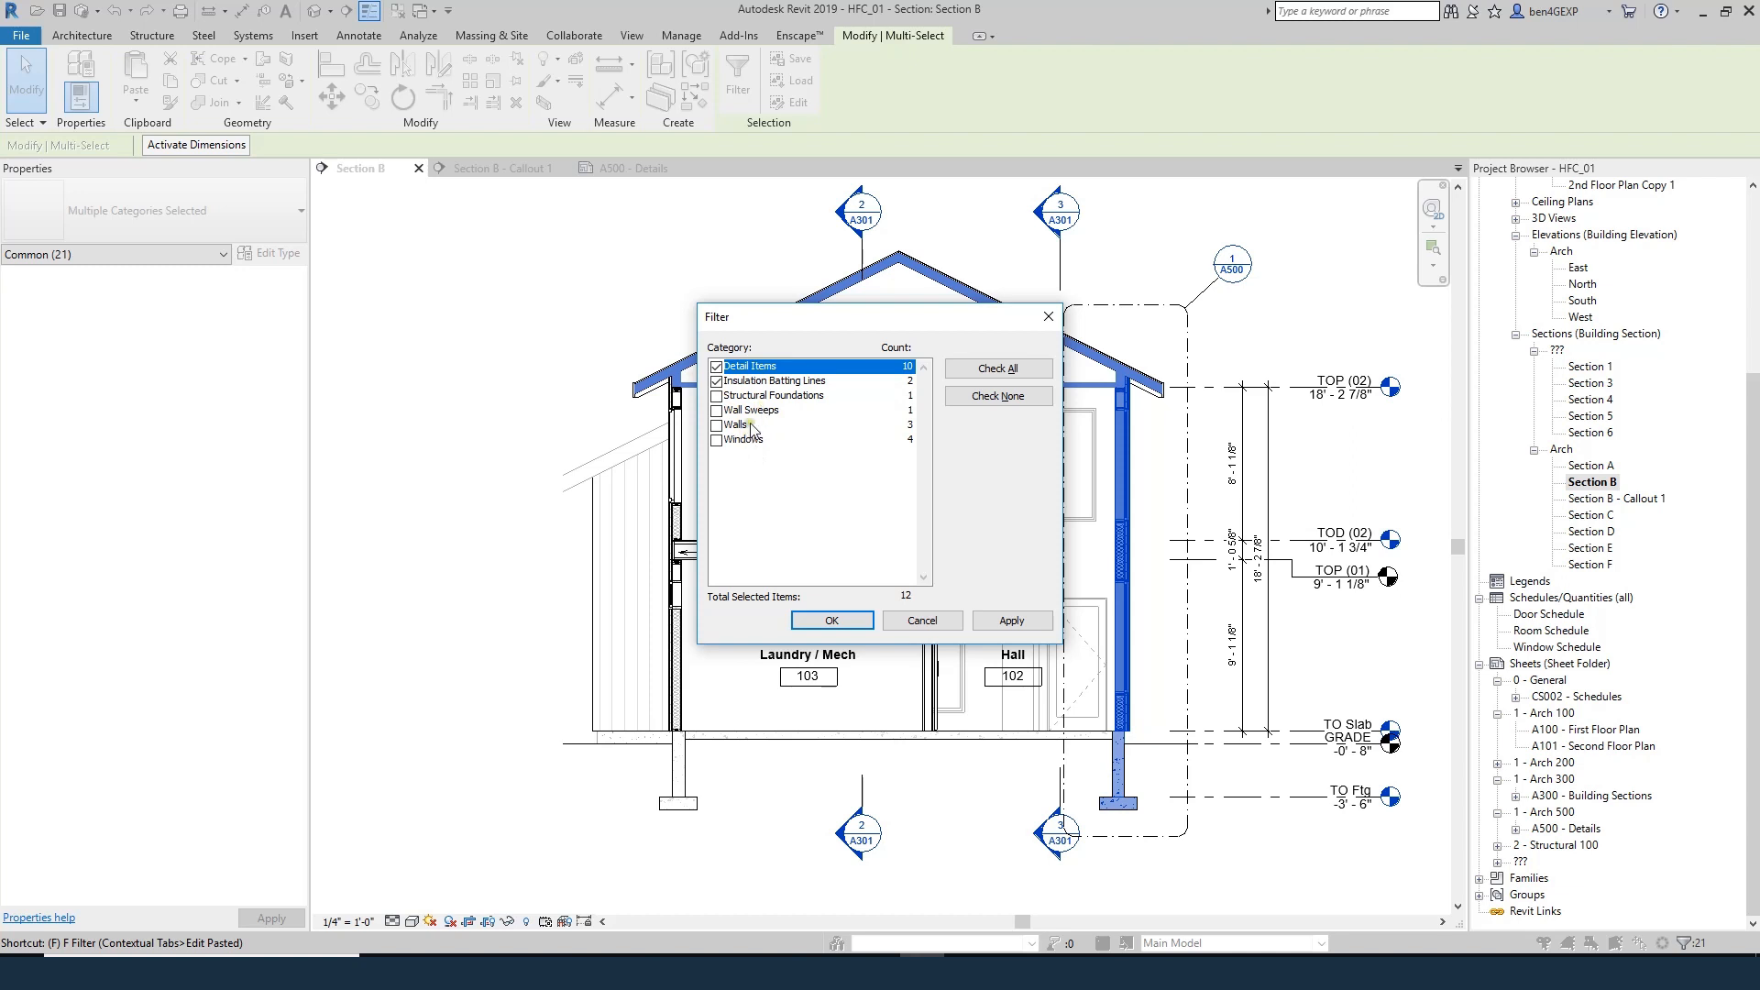
left_click(830, 615)
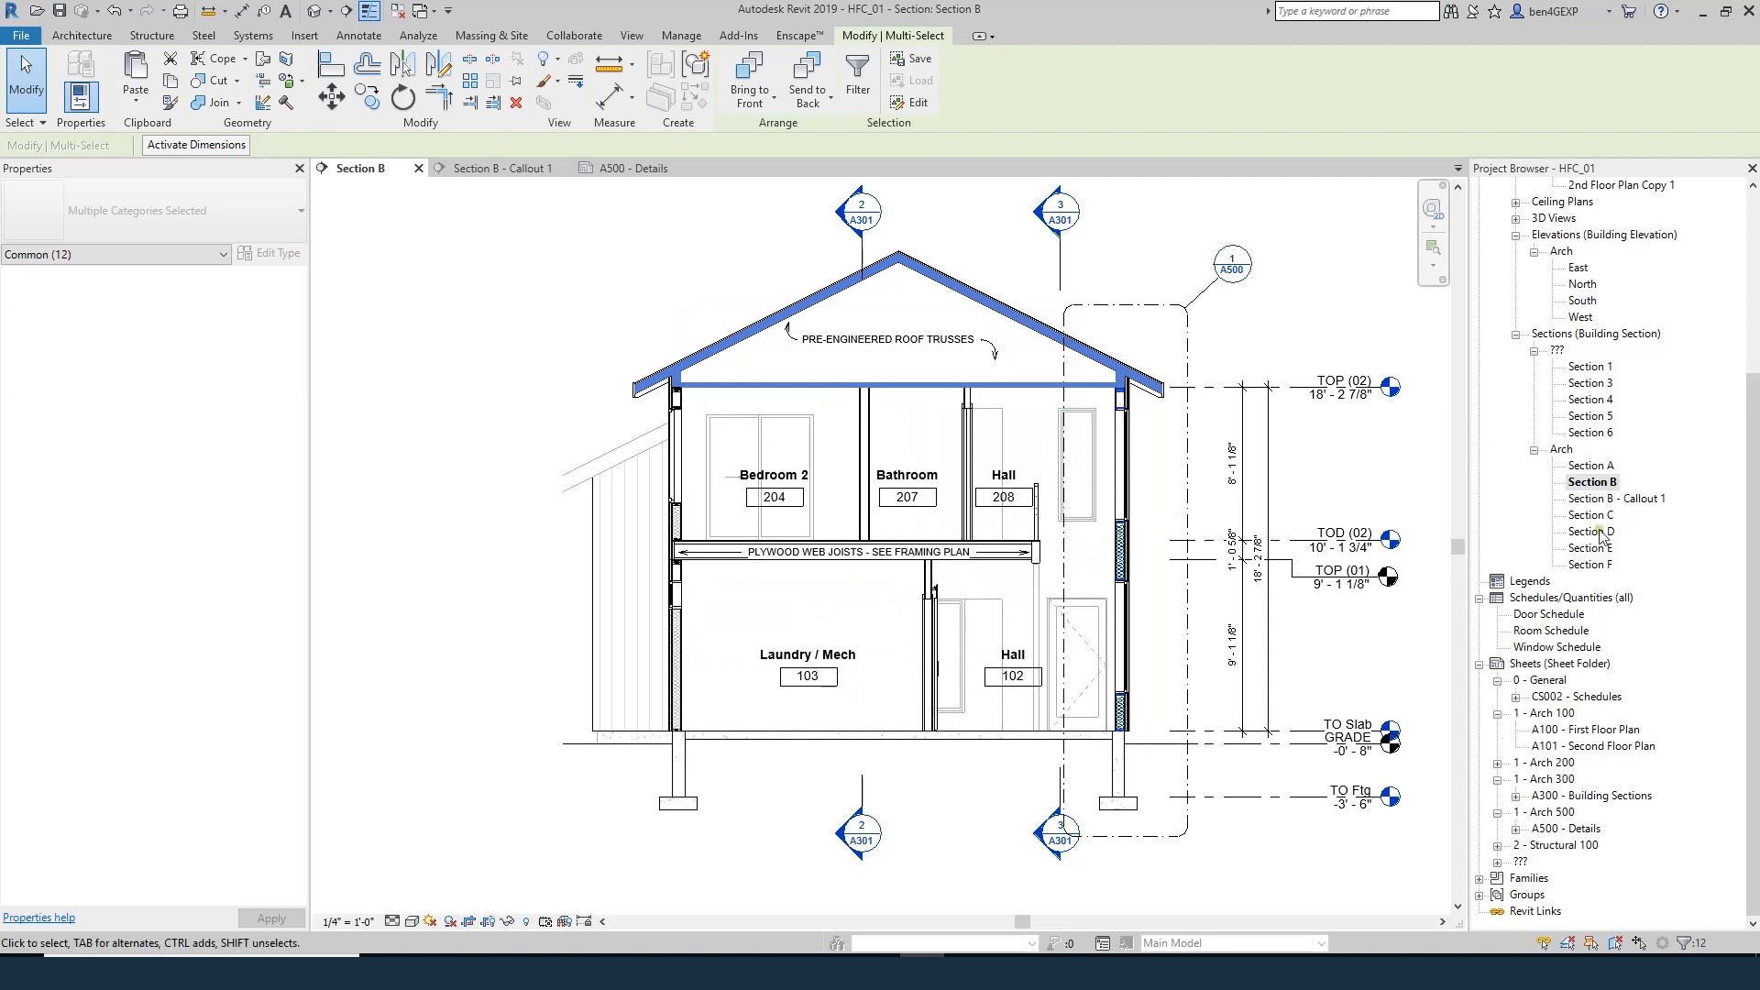
- Copy the filtered detail items and batting insulation into the Section B callout view at their matching positions
double_click(1228, 267)
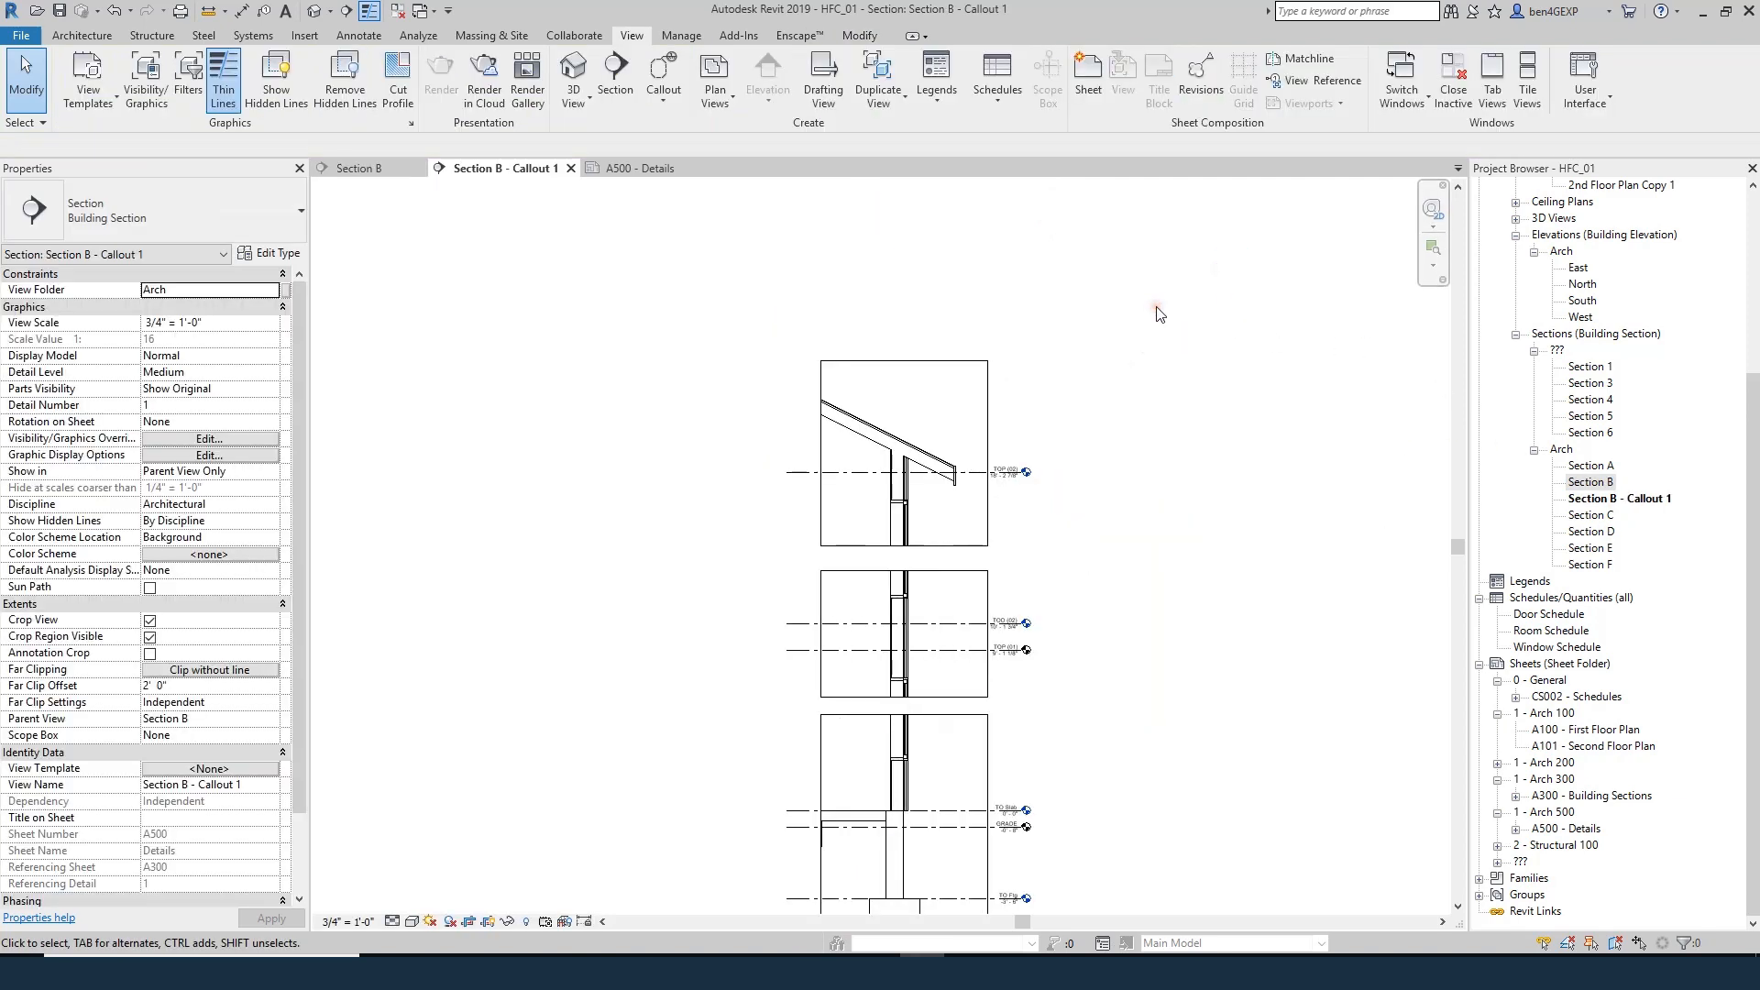
scroll(1032, 449, "up", 2)
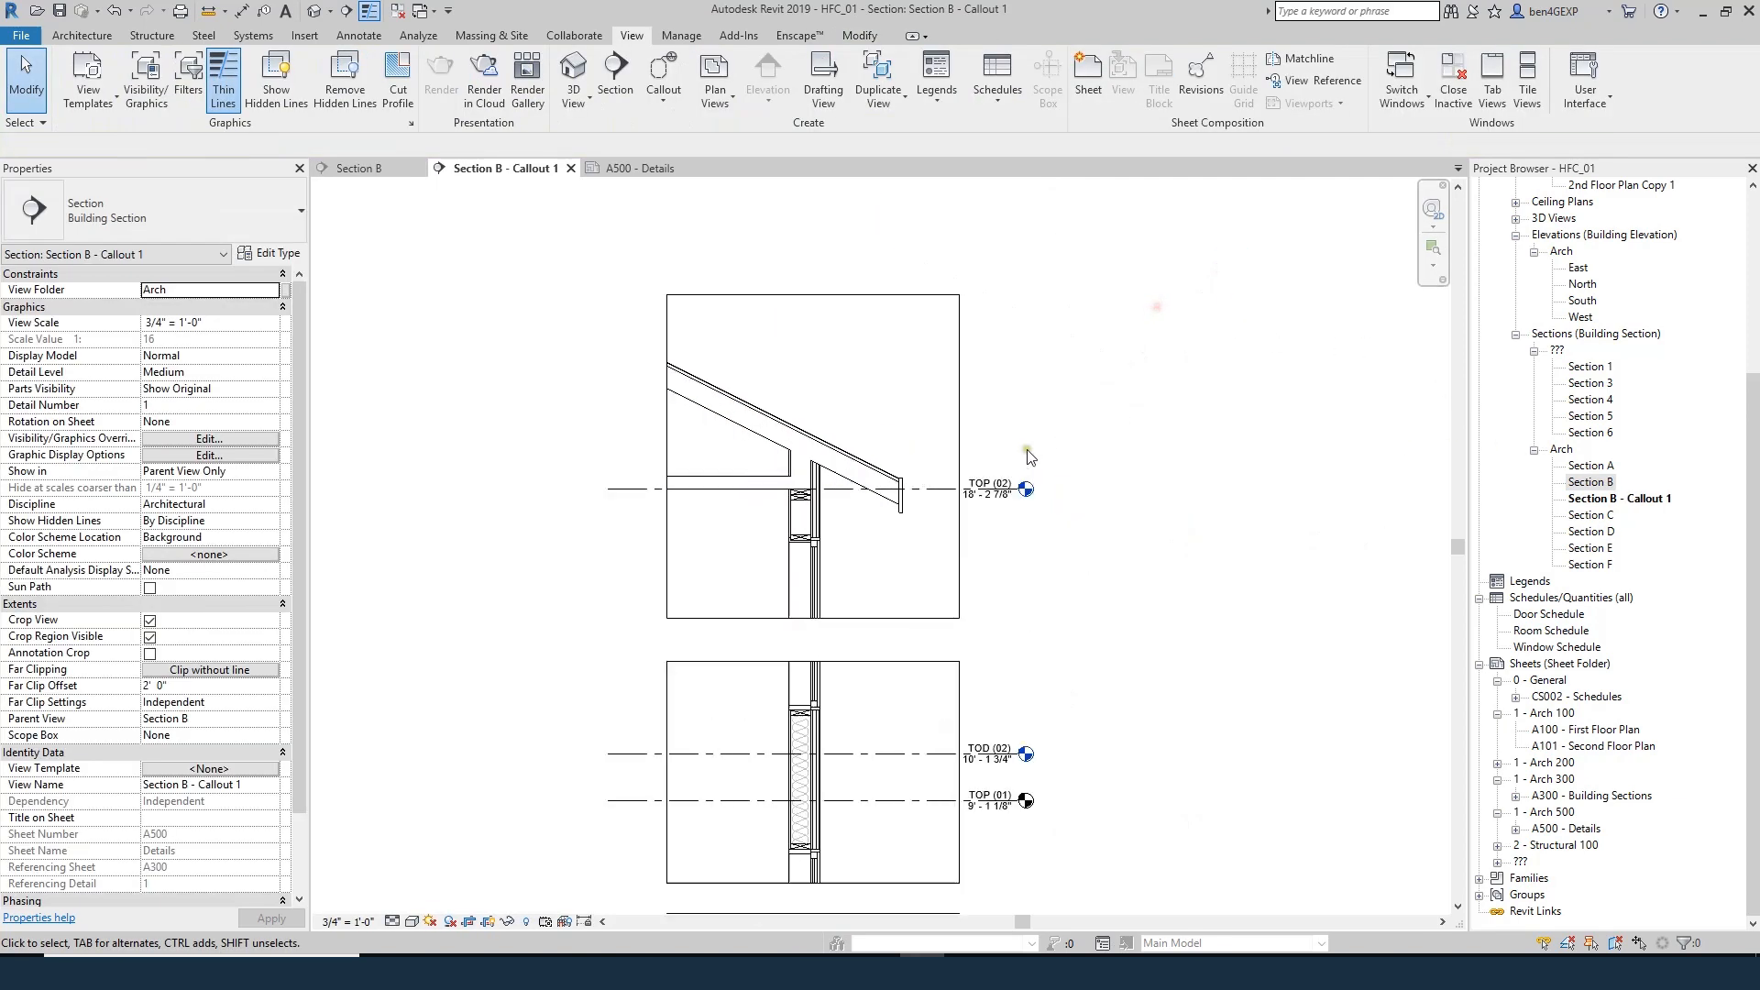
scroll(1035, 438, "down", 1)
scroll(882, 799, "up", 3)
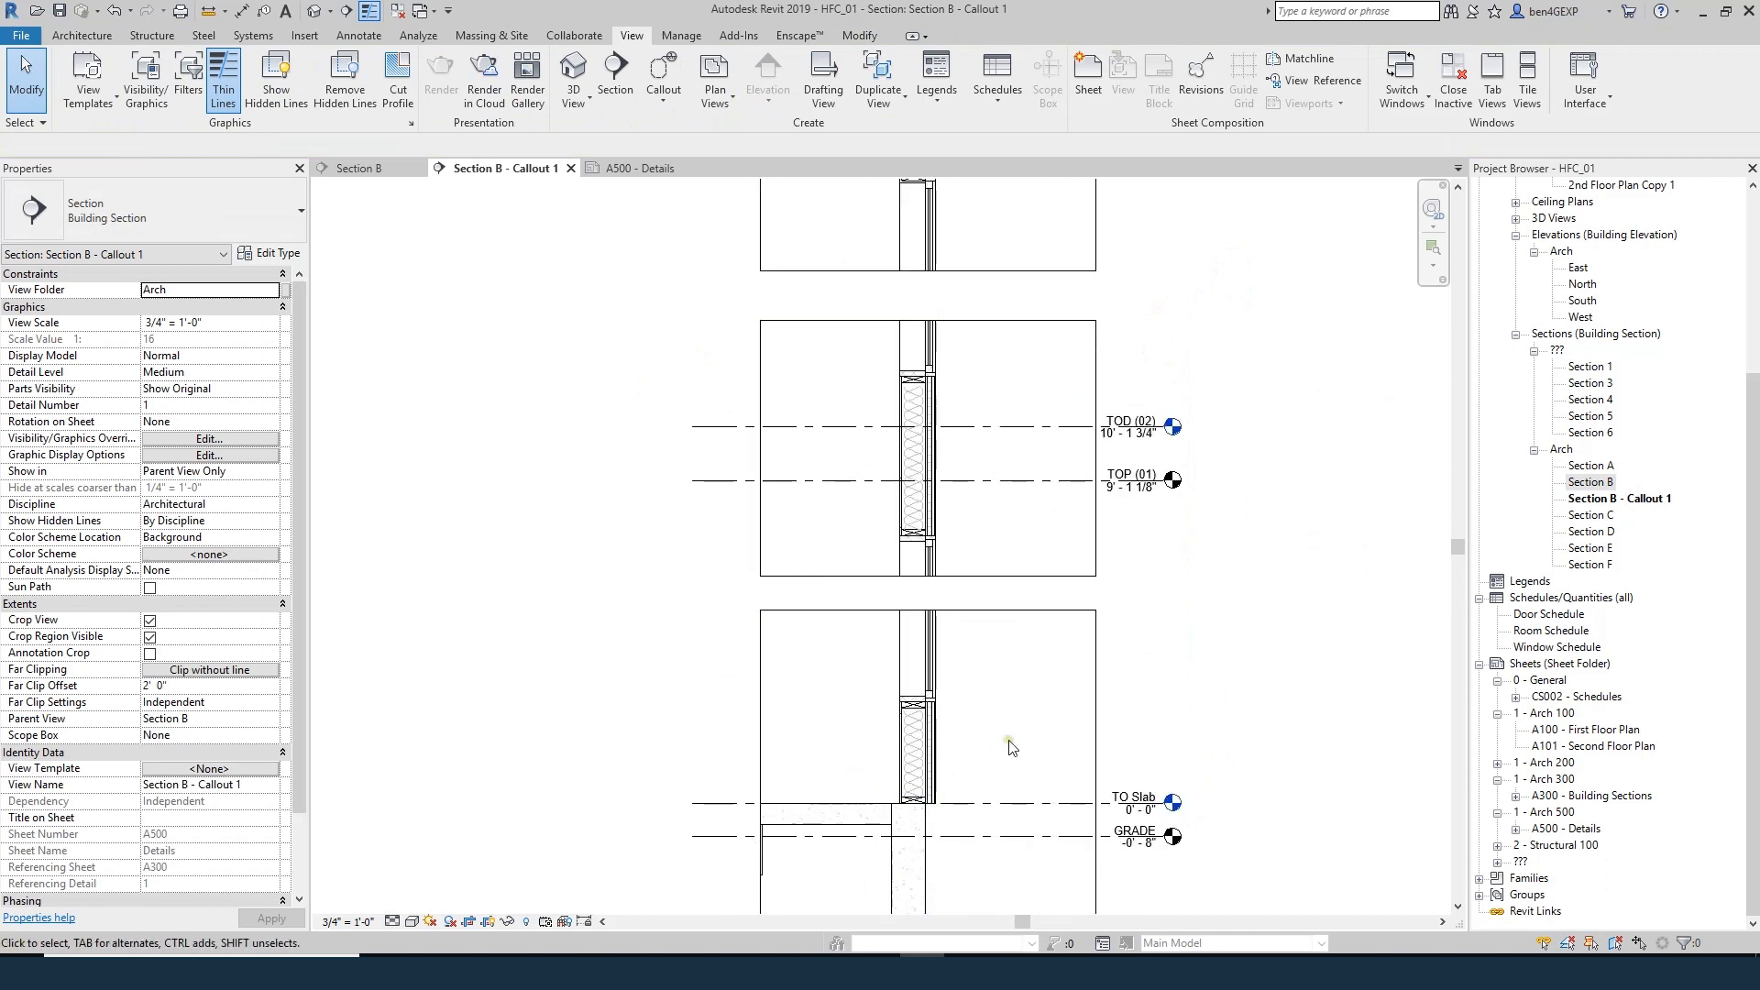
scroll(1015, 729, "down", 1)
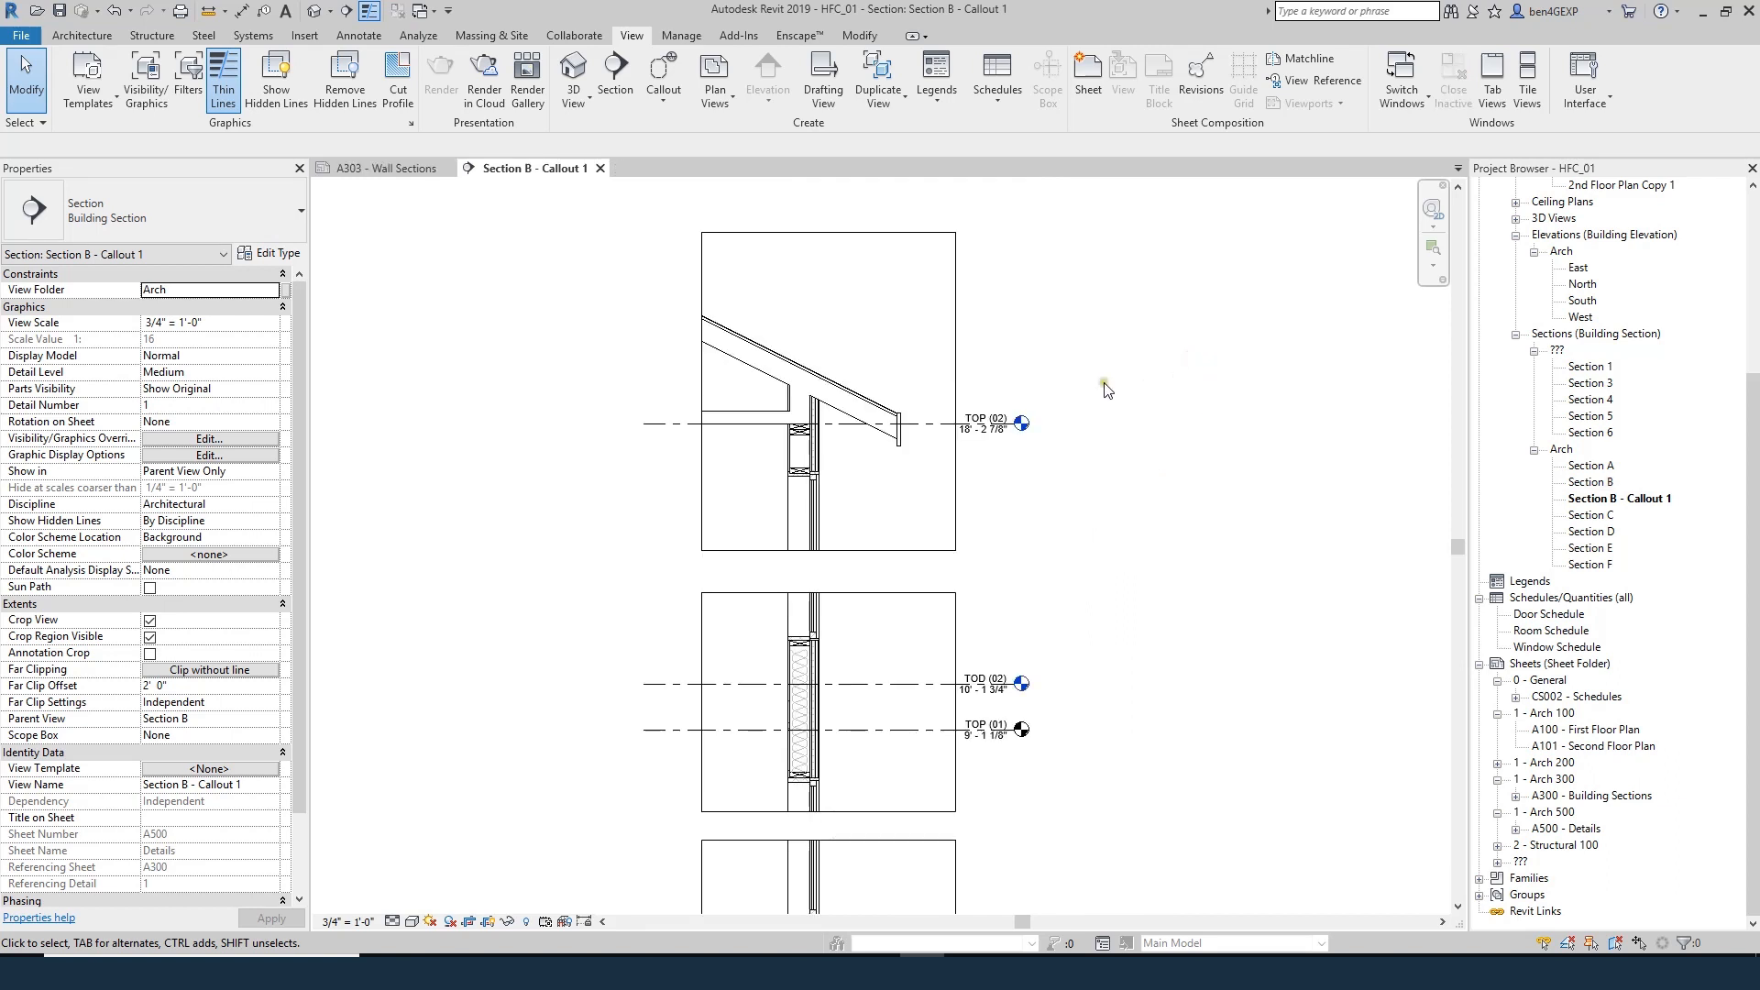
scroll(920, 359, "up", 2)
scroll(1159, 443, "down", 1)
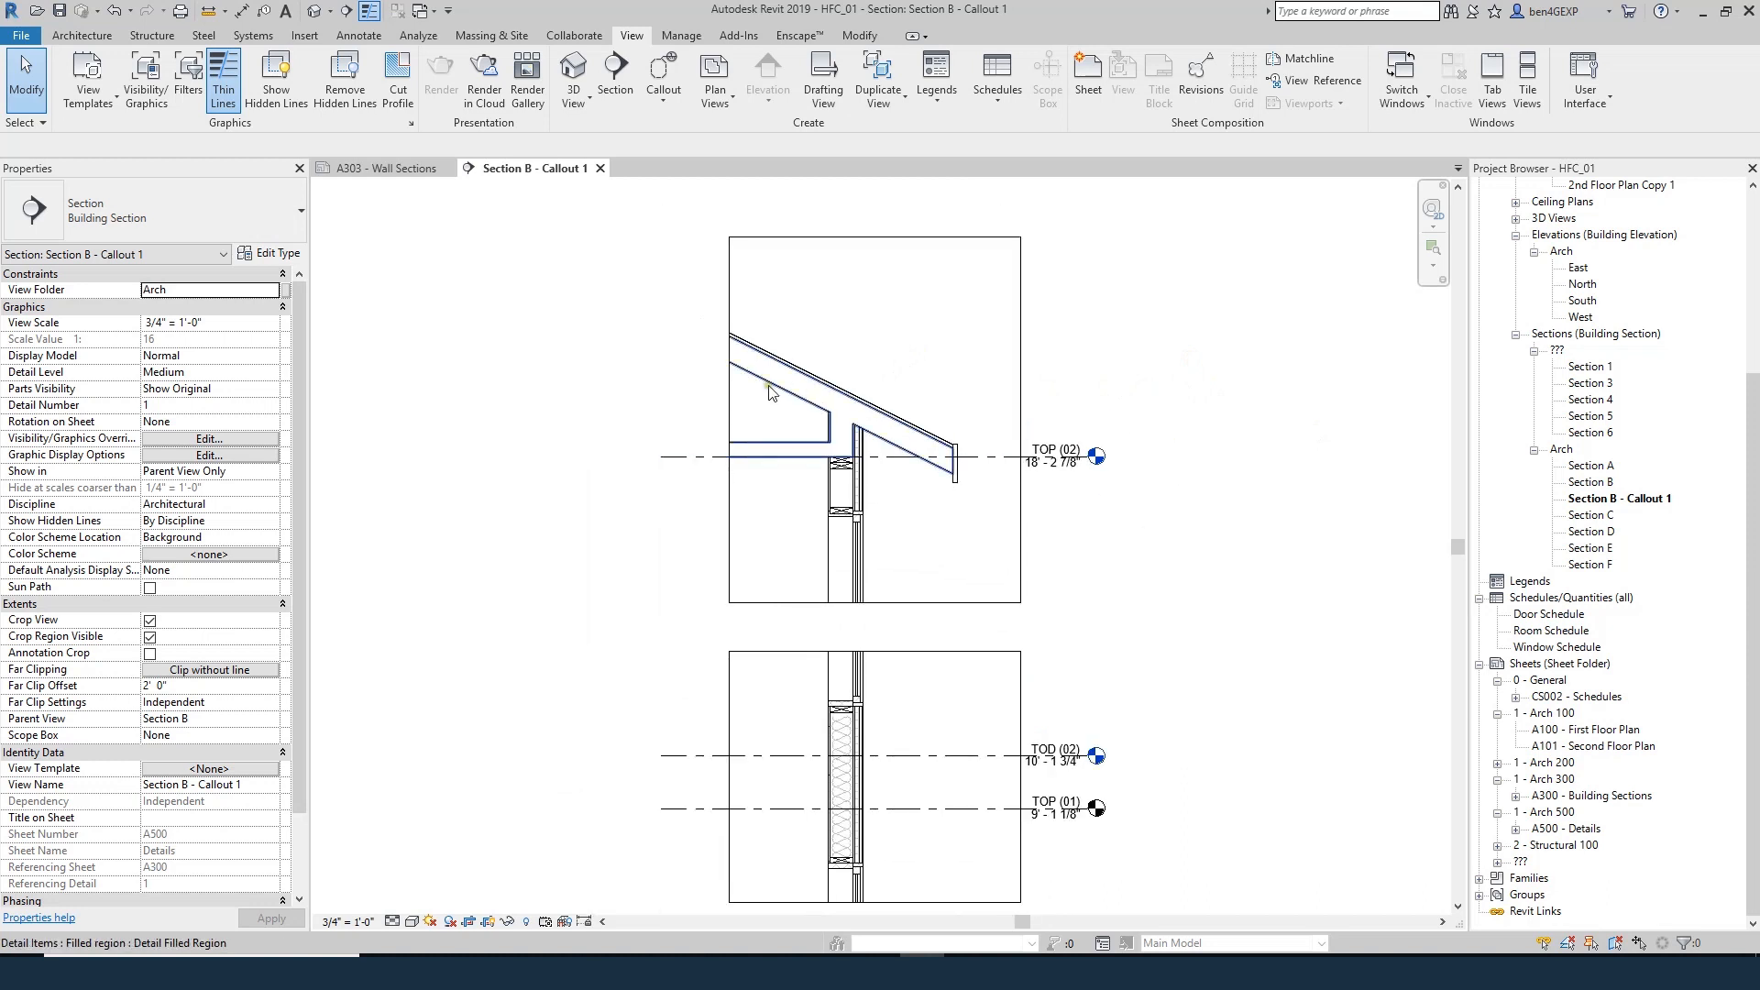
scroll(761, 387, "up", 1)
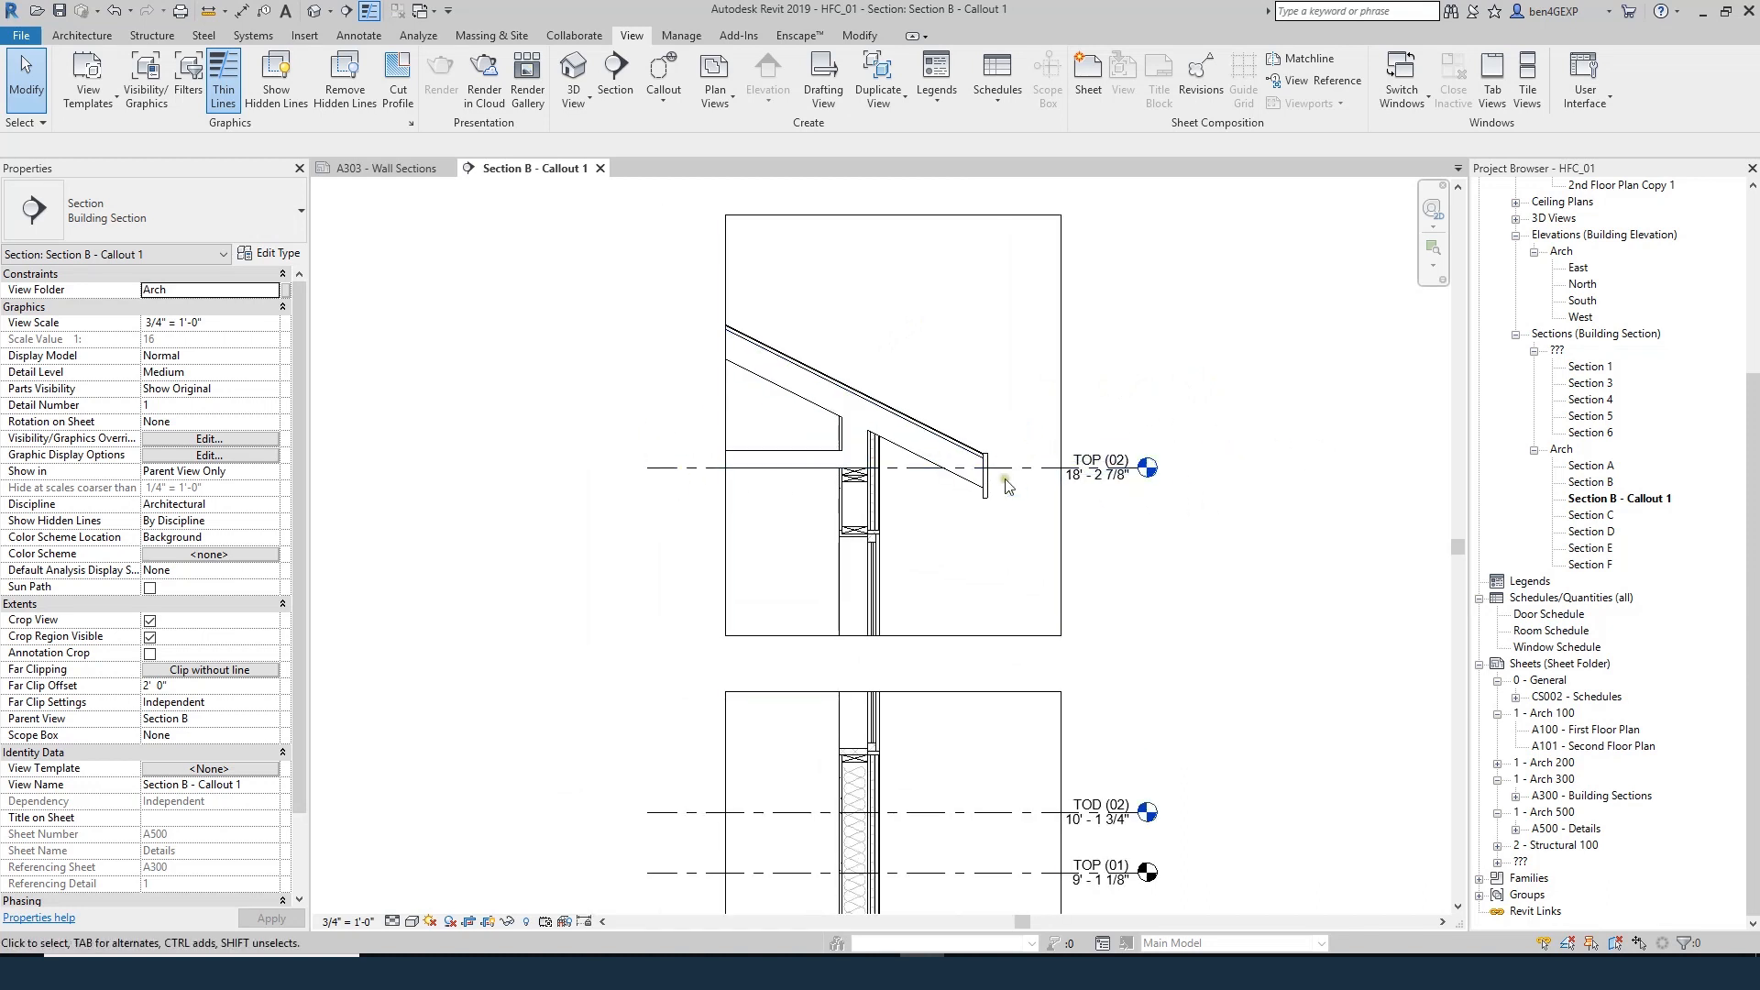
left_click(731, 495)
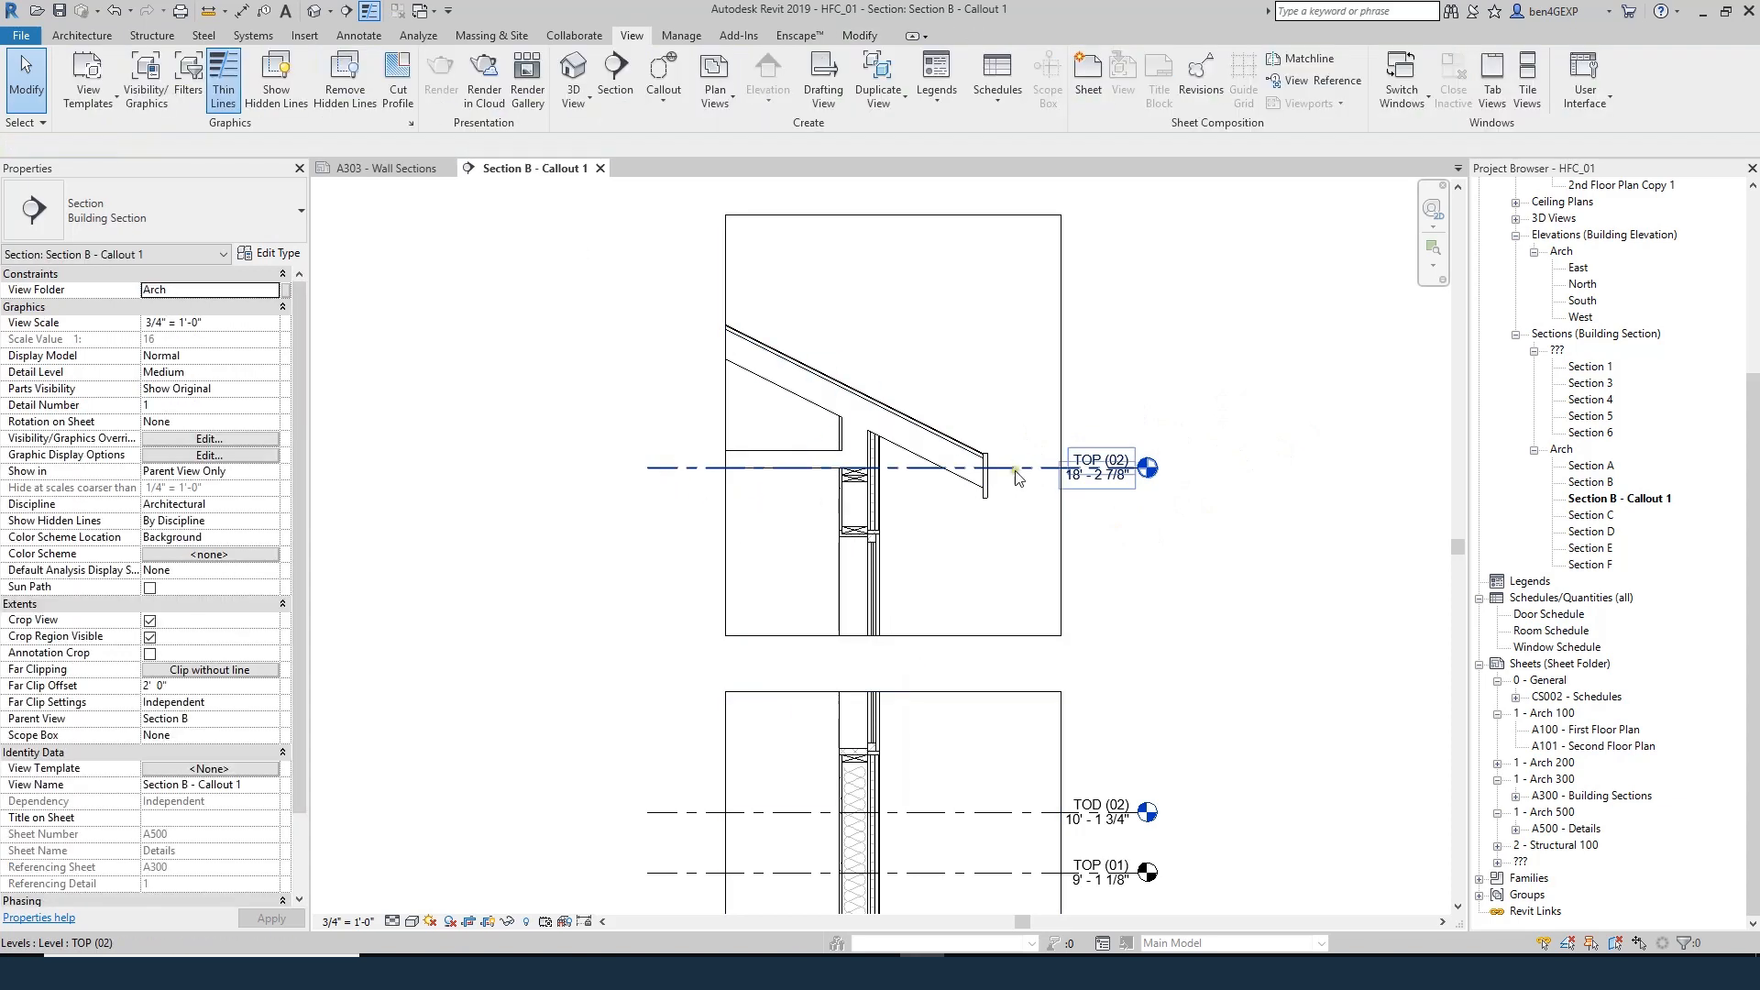
- Switch the TOP (02) level head to the interior side, extend that end outward, and pull the exterior end back inside the crop's interior edge
left_click(895, 465)
left_click(589, 467)
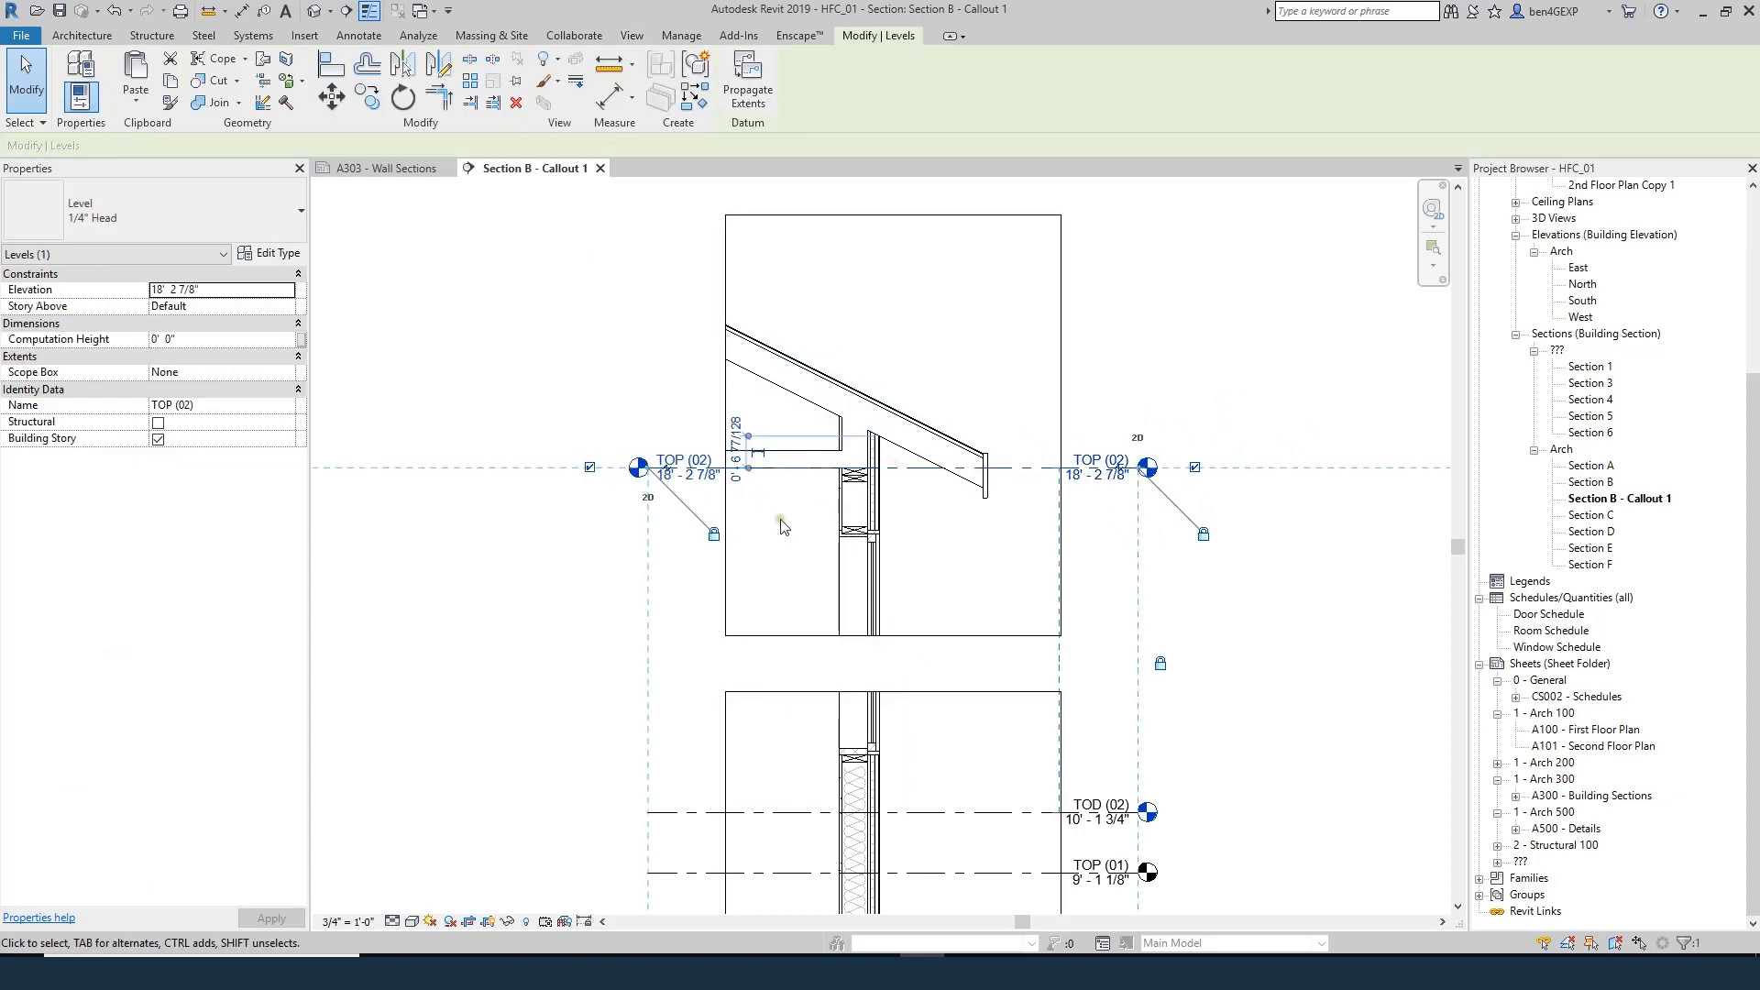
left_click(1194, 467)
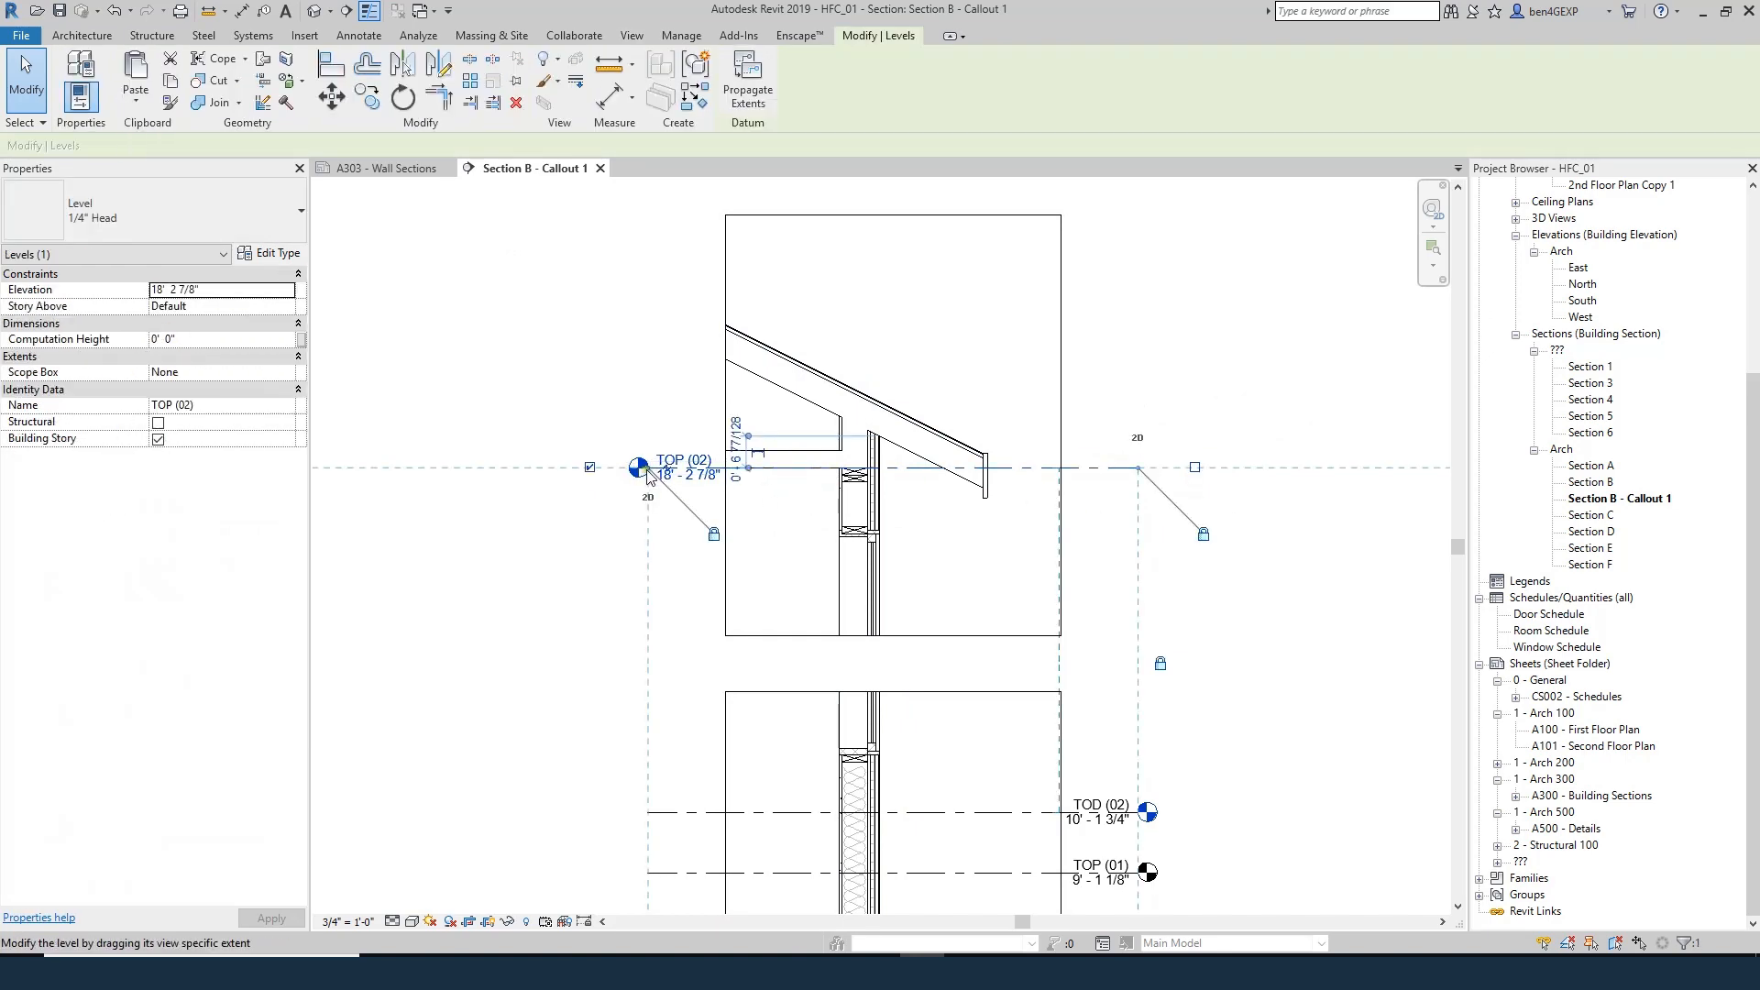
left_click_drag(613, 475, 508, 475)
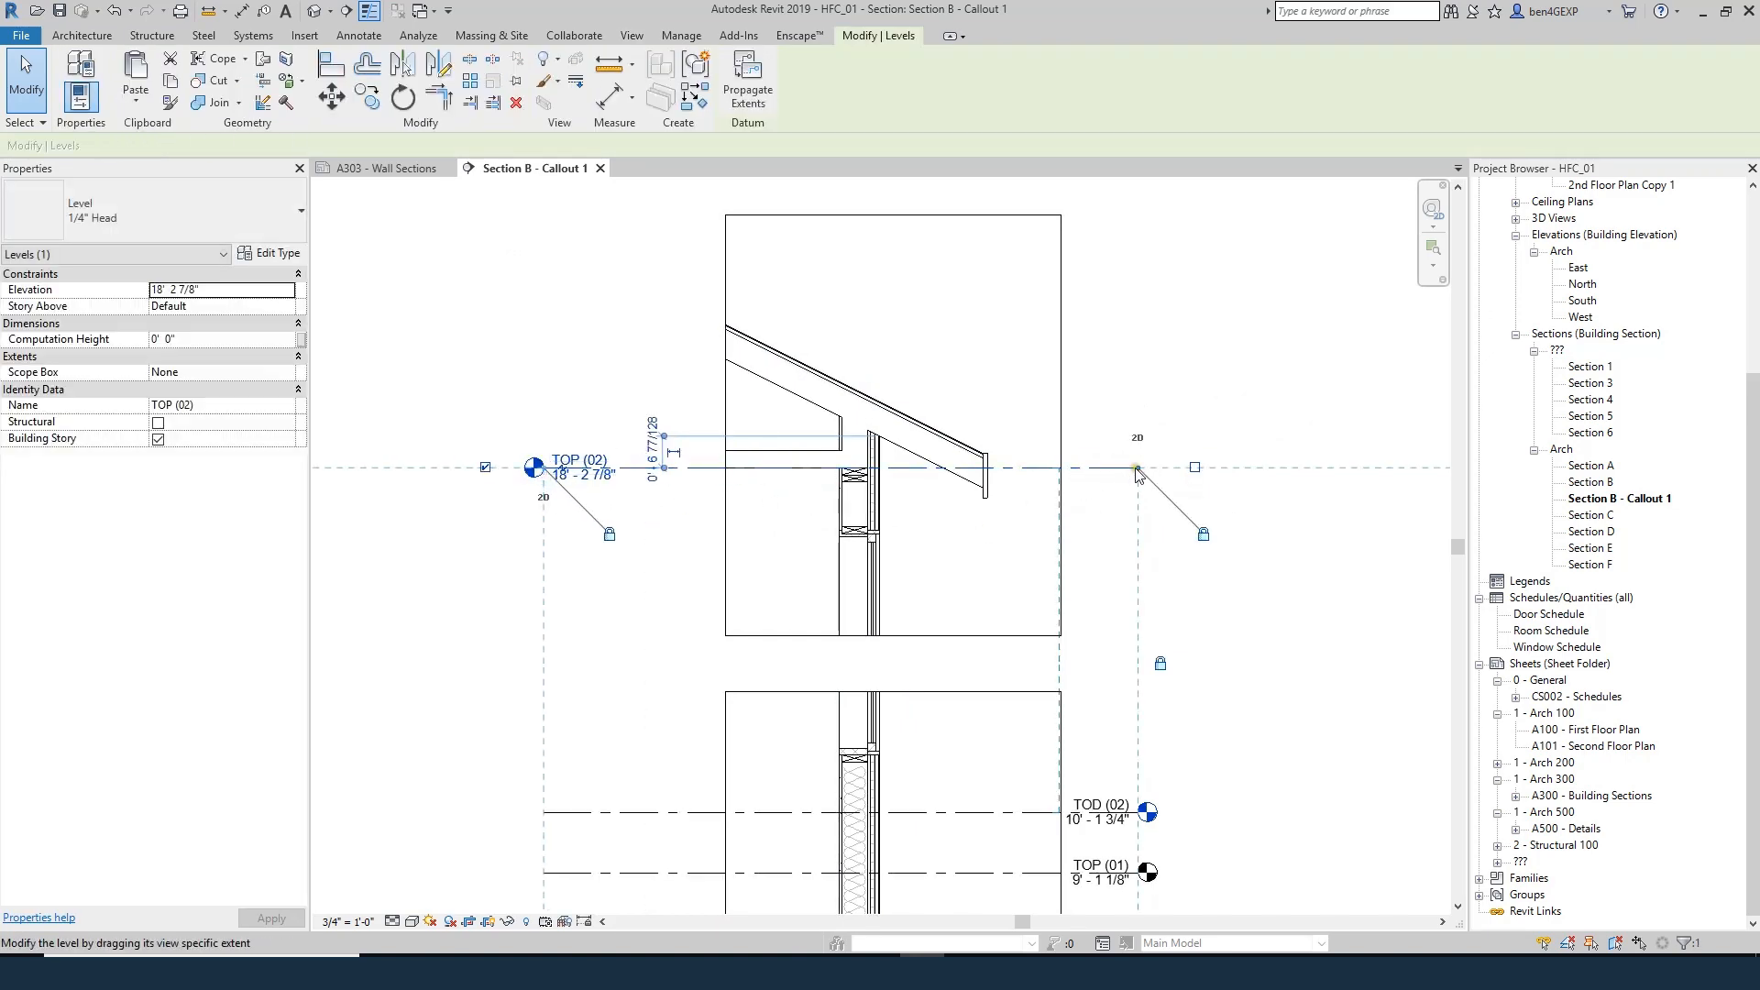
left_click_drag(846, 480, 746, 474)
left_click(1088, 459)
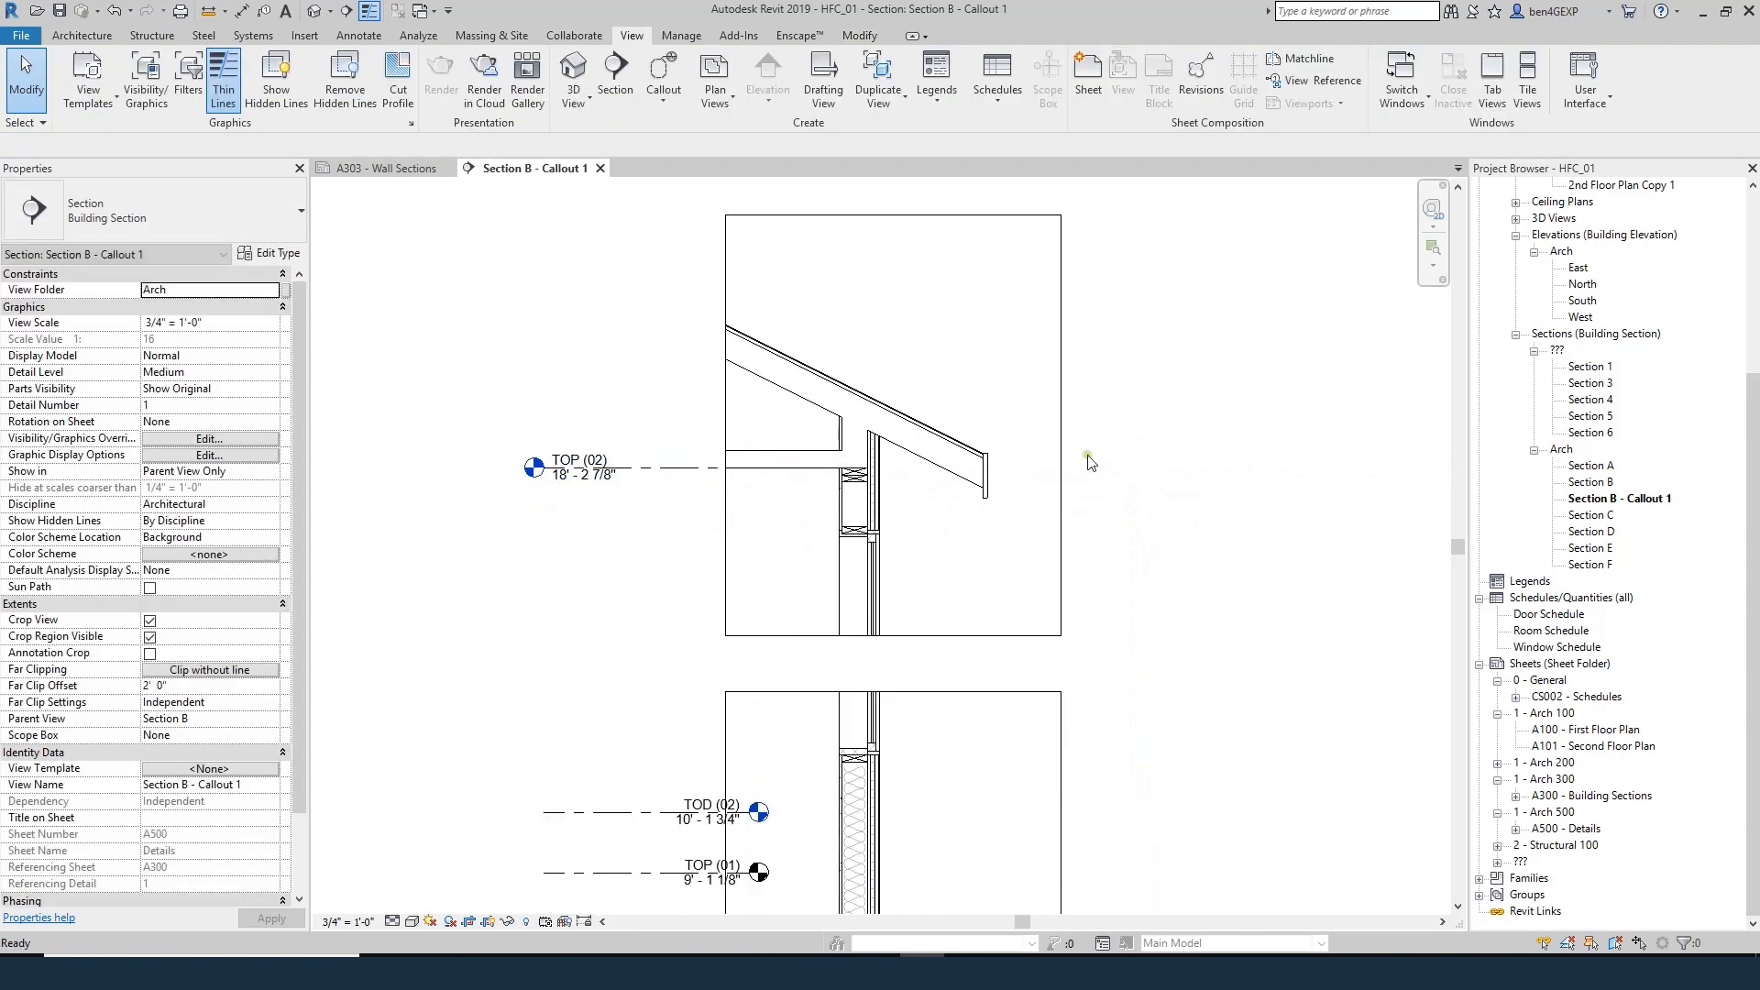
- Place a two-segment leader text note reading "STANDING SEAM METAL ROOF" outside the crop, with its arrow on the roof surface
key("t")
key("x")
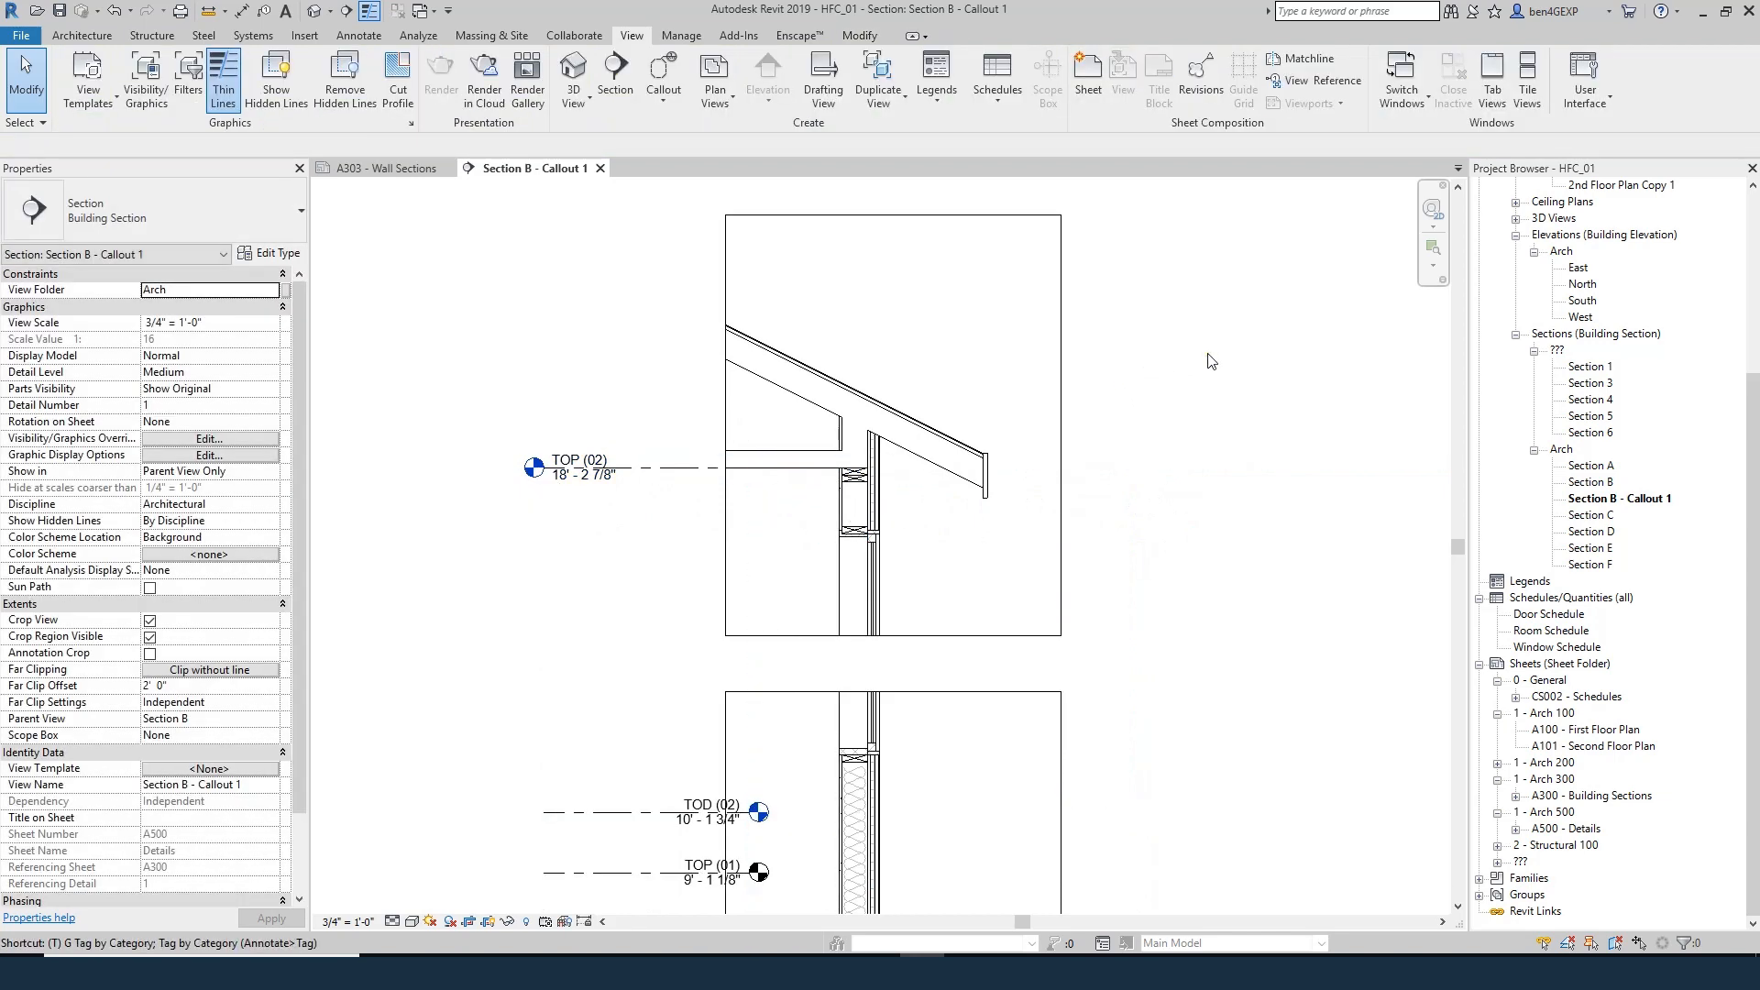
left_click(742, 99)
scroll(1066, 430, "up", 3)
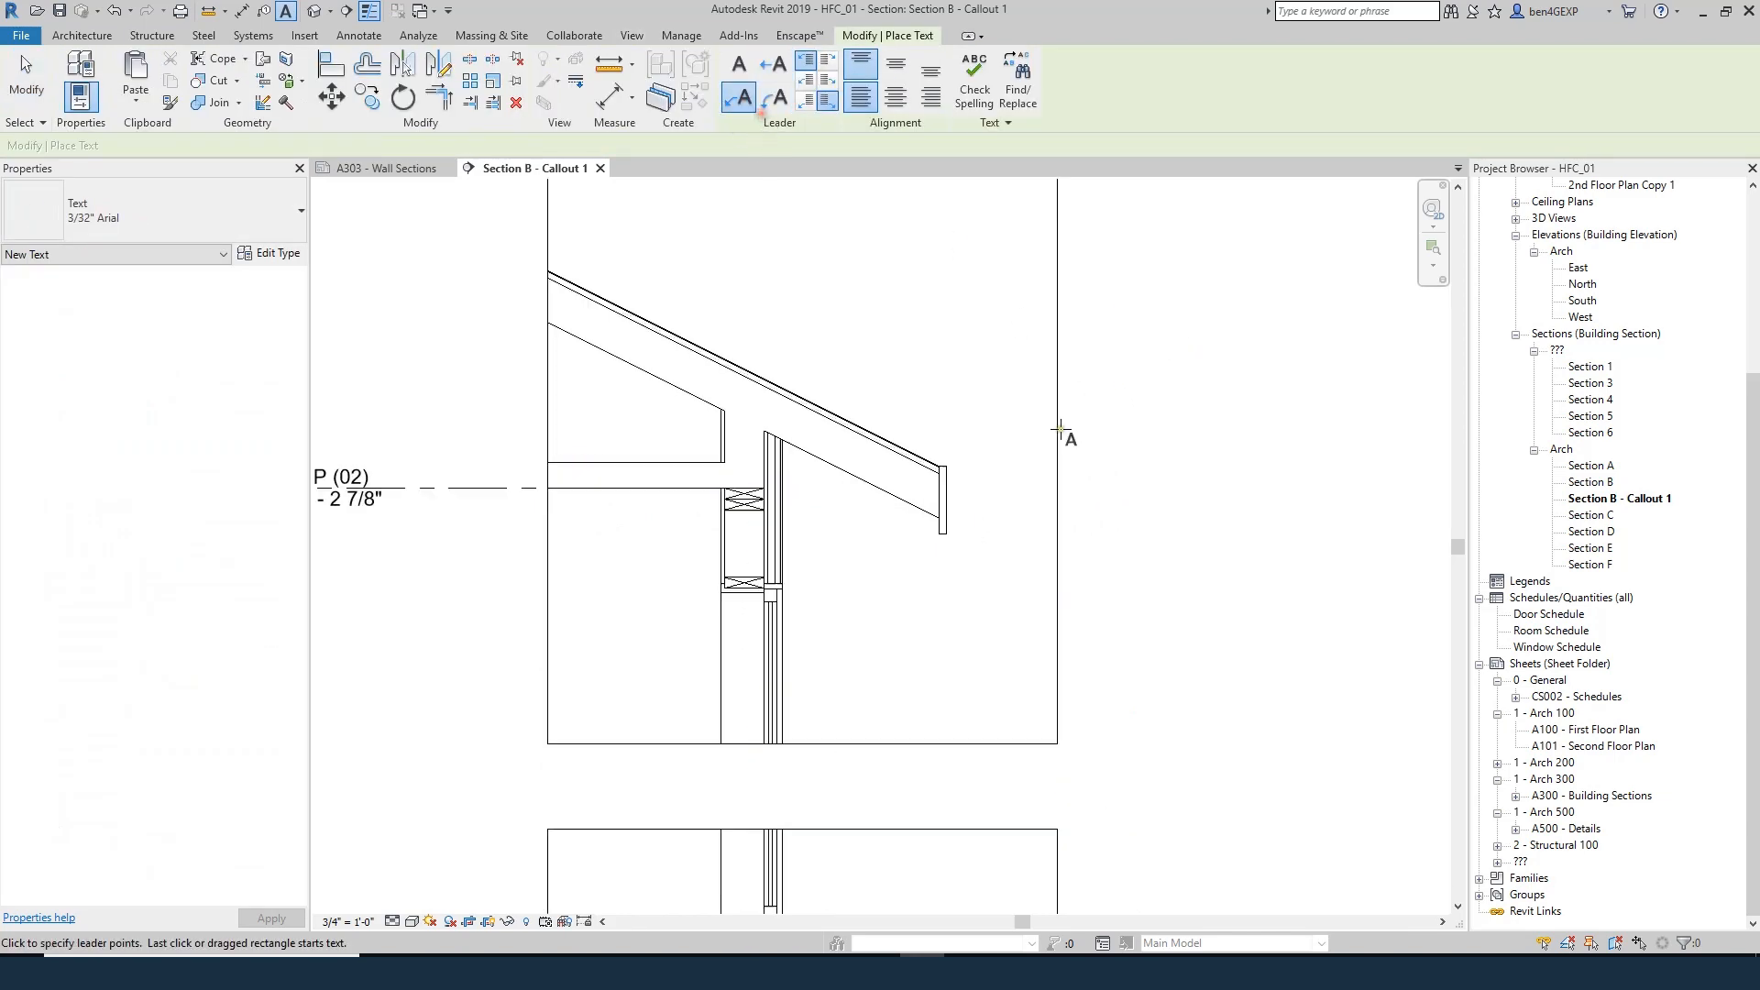
left_click(808, 428)
scroll(817, 431, "down", 2)
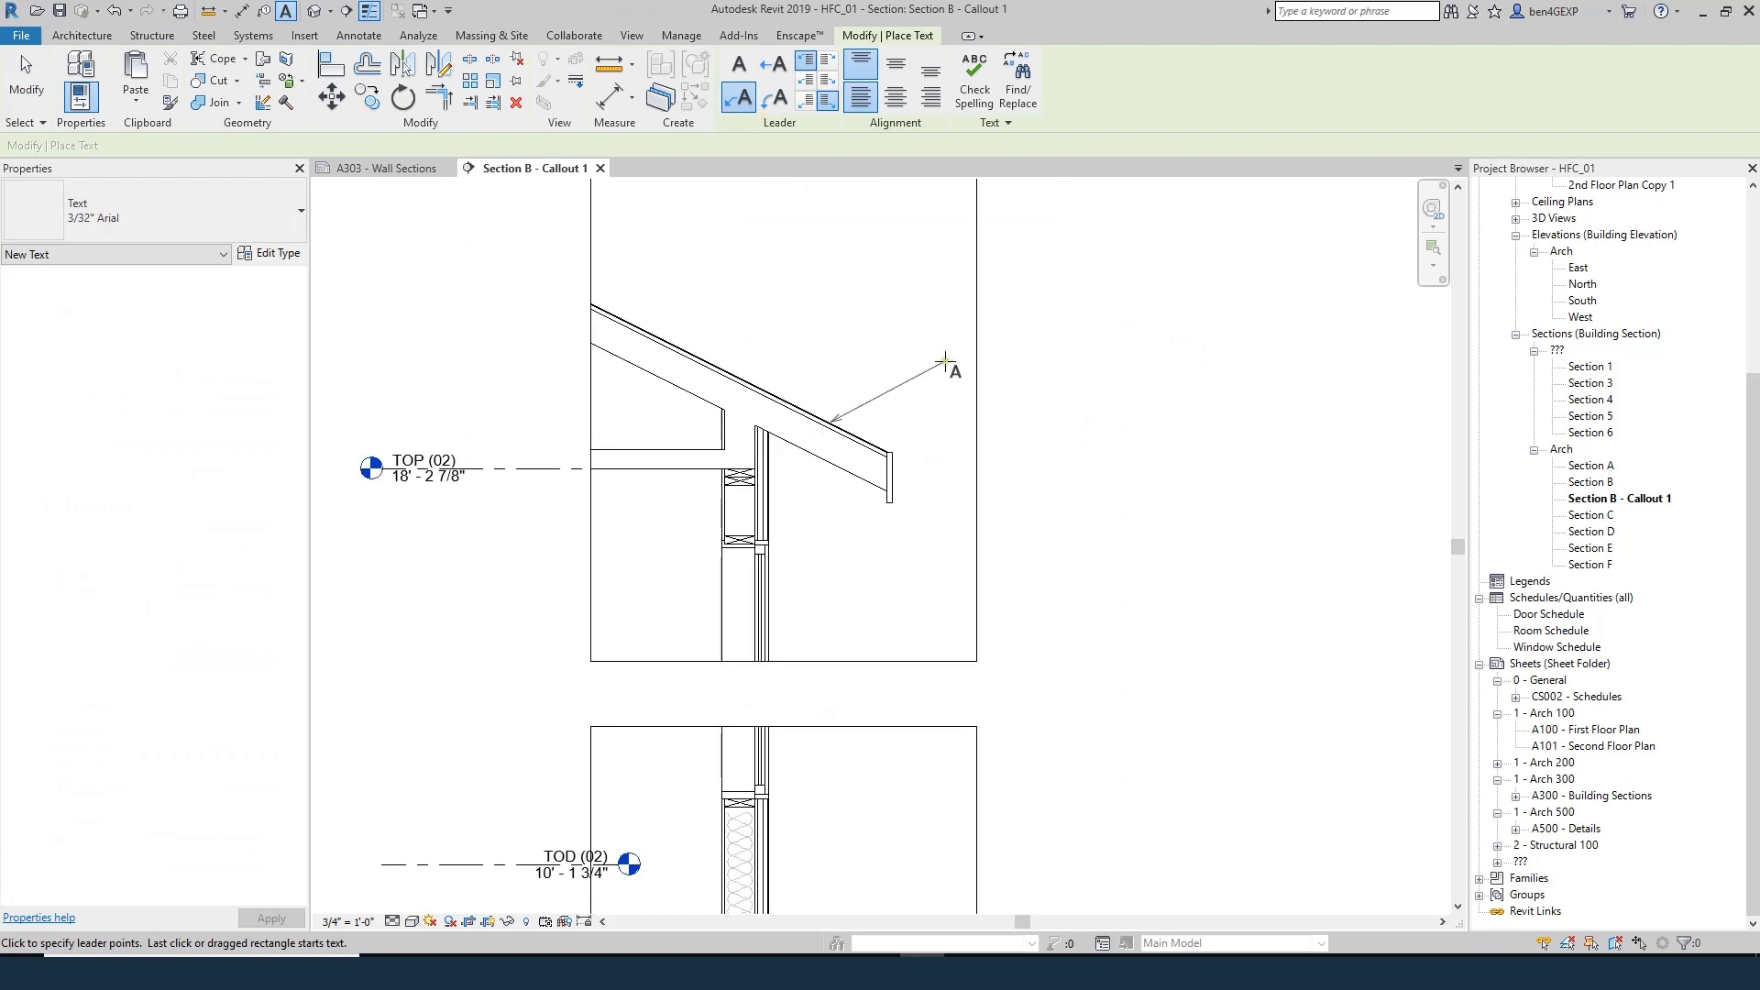
left_click(989, 359)
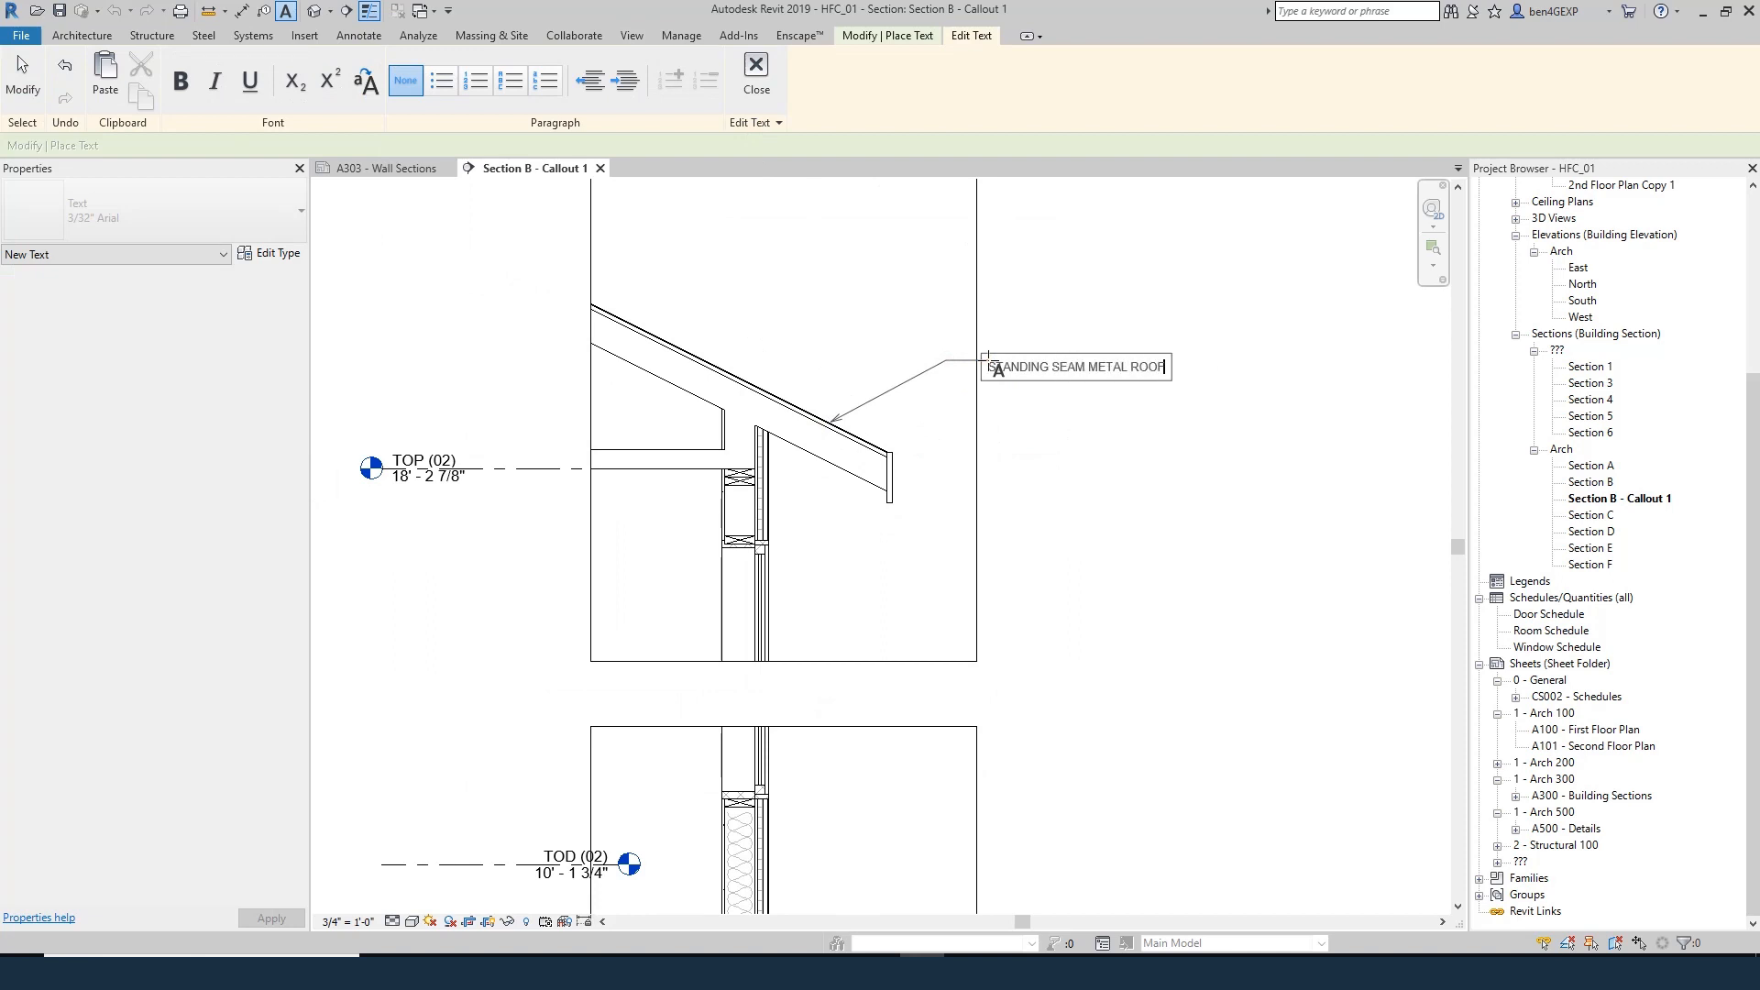
left_click(1185, 282)
left_click(1181, 264)
- Copy the metal roof note directly below the original and point the copy's leader at the roof sheathing
left_click(1125, 363)
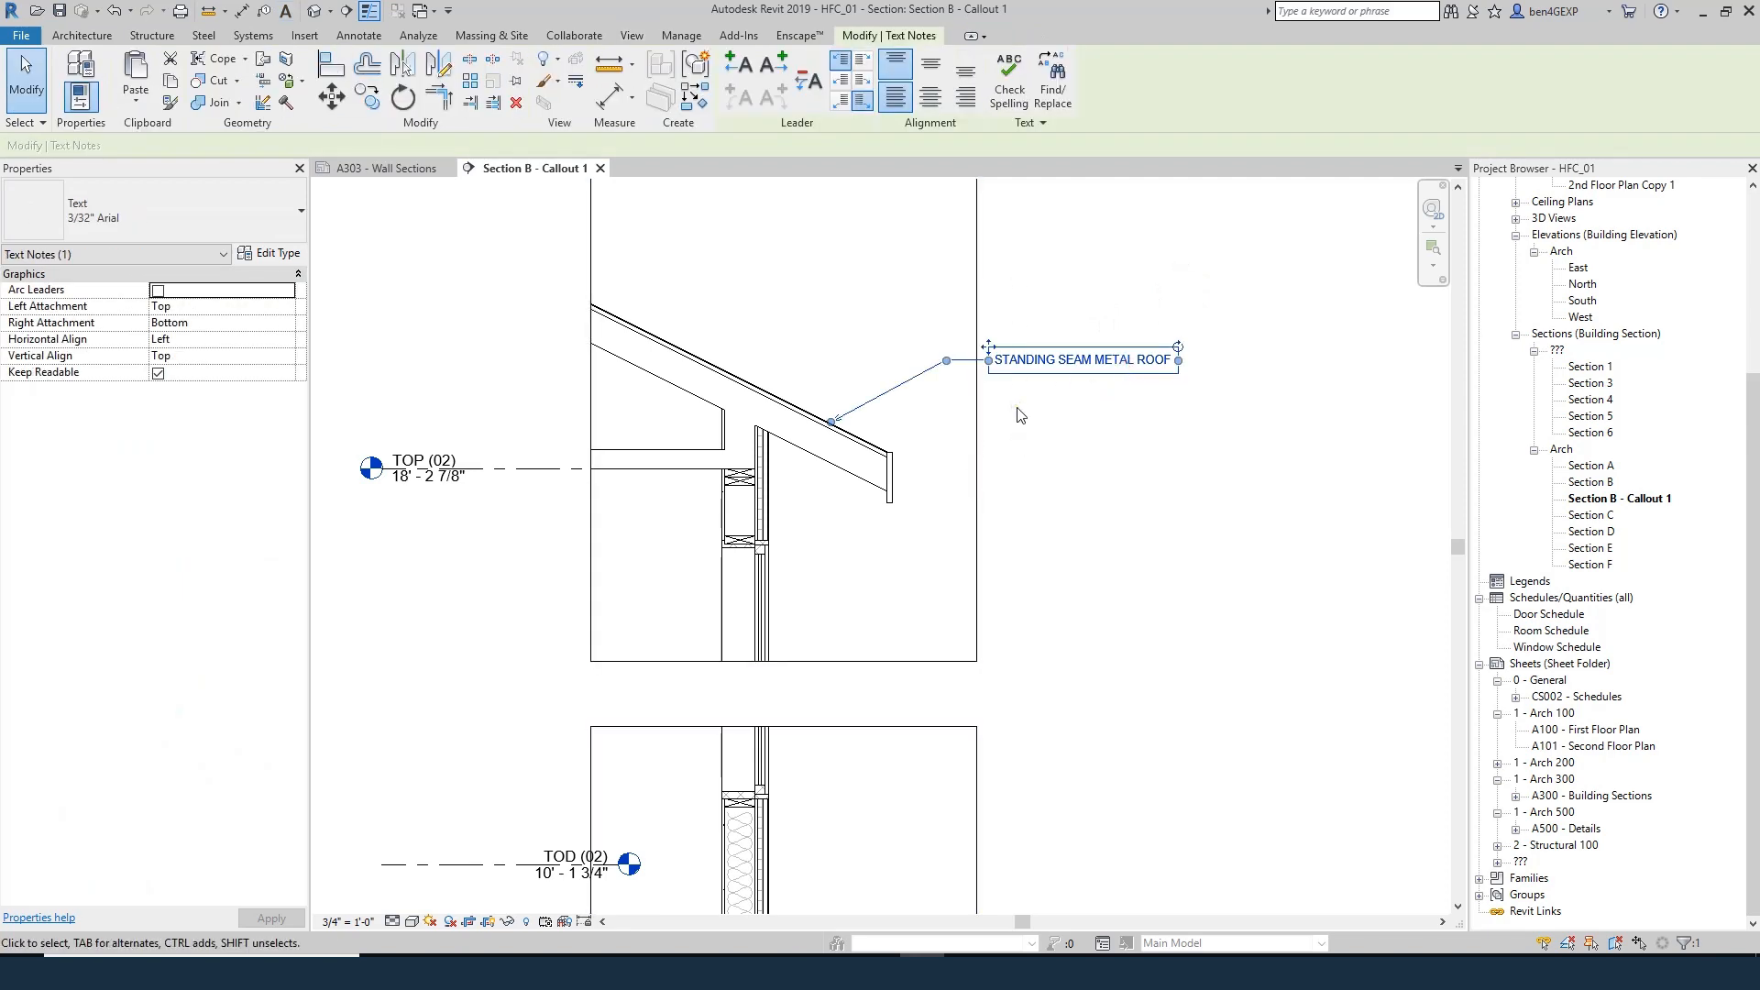
key("r")
key("o")
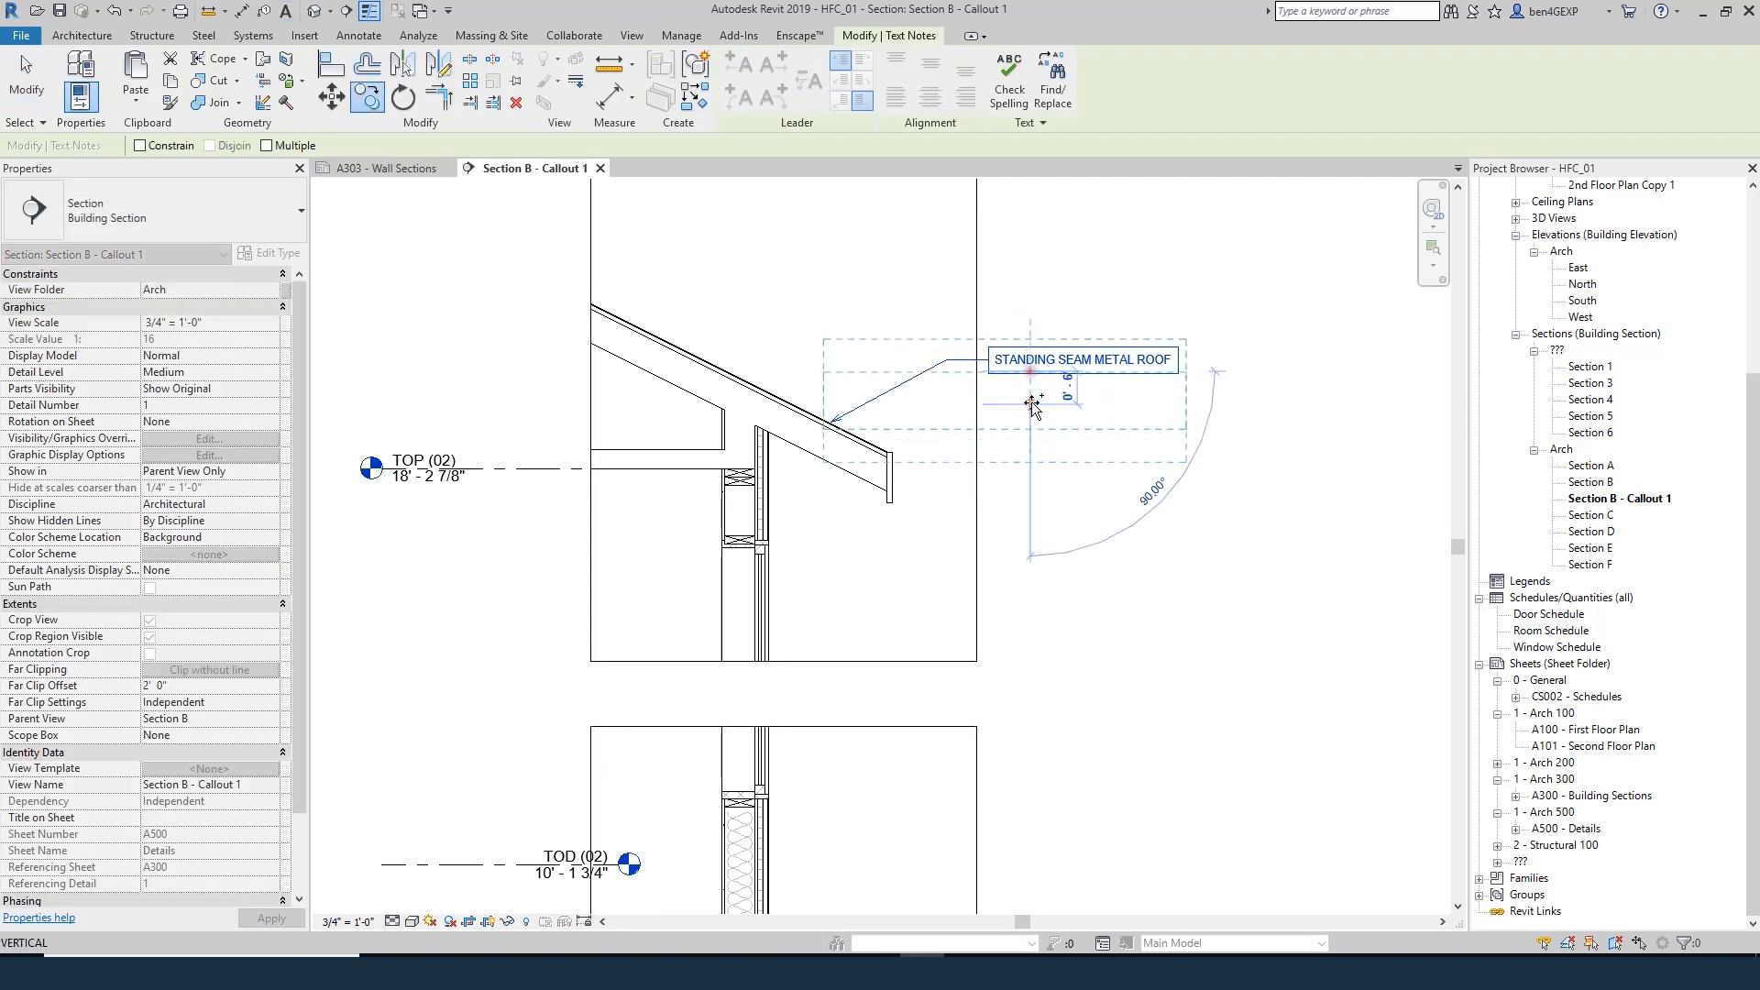
left_click(1032, 404)
scroll(944, 394, "up", 3)
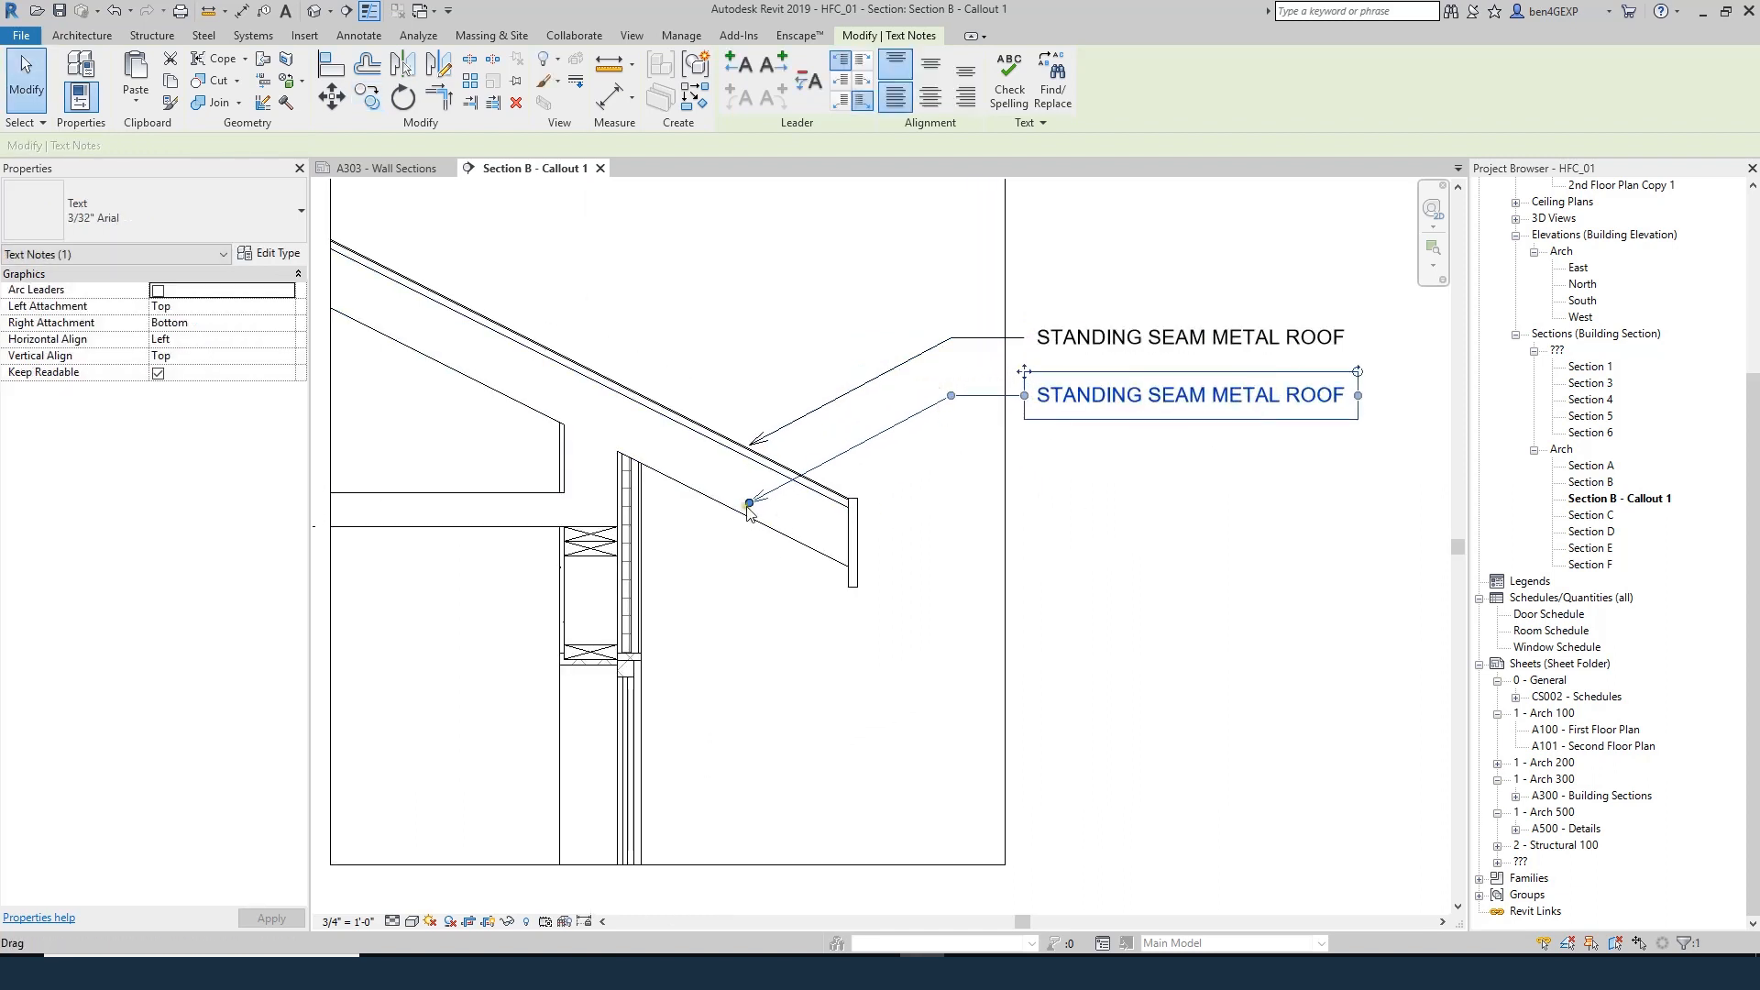
left_click_drag(748, 512, 795, 475)
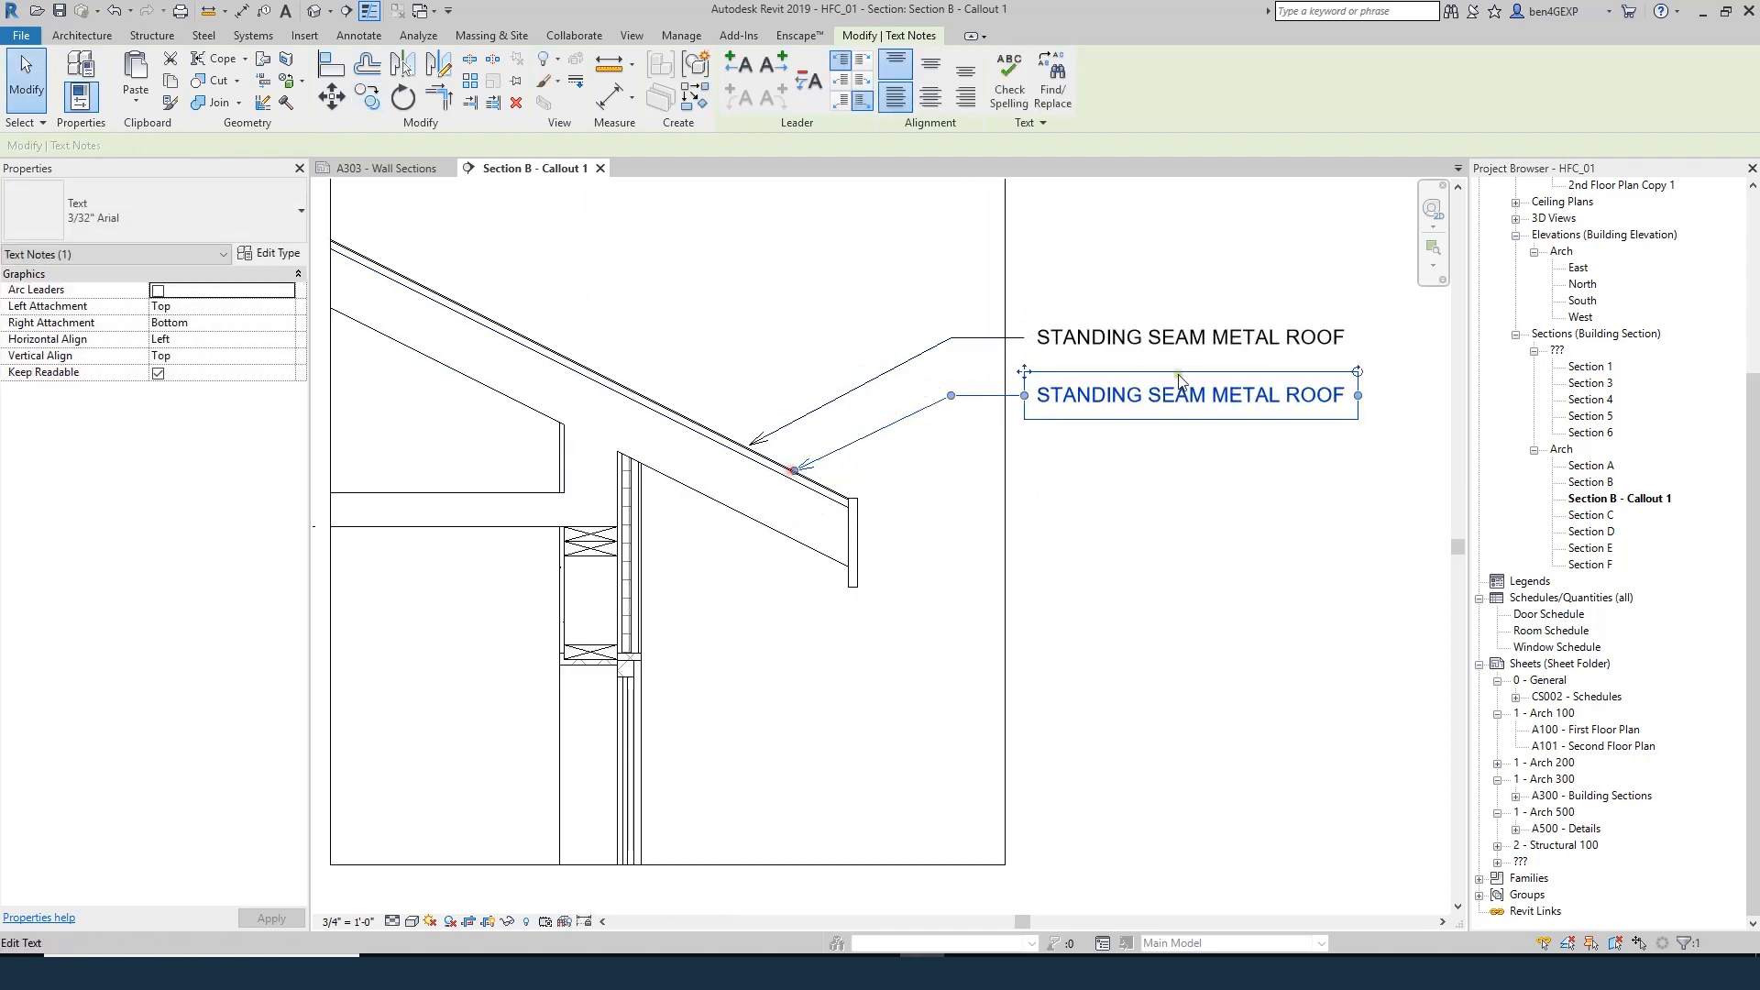
- Change the copied note's text to "3/4" SHEATHING"
double_click(1148, 394)
type("3/")
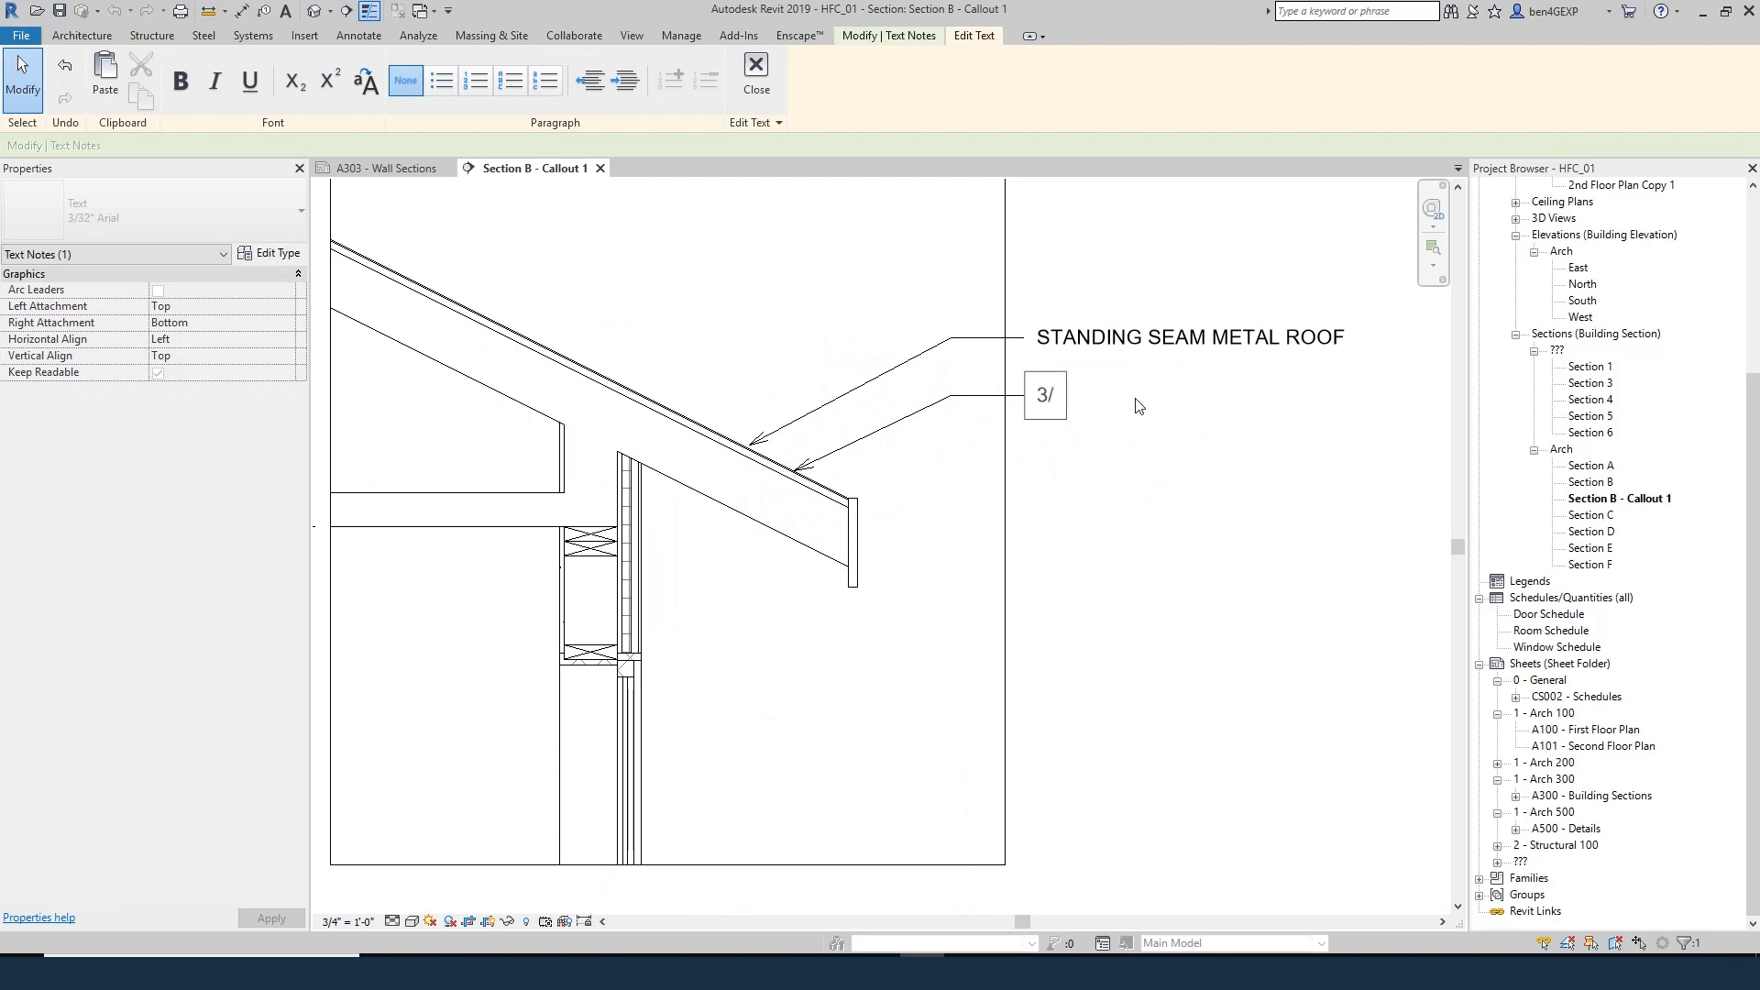
type("4\" SHEA")
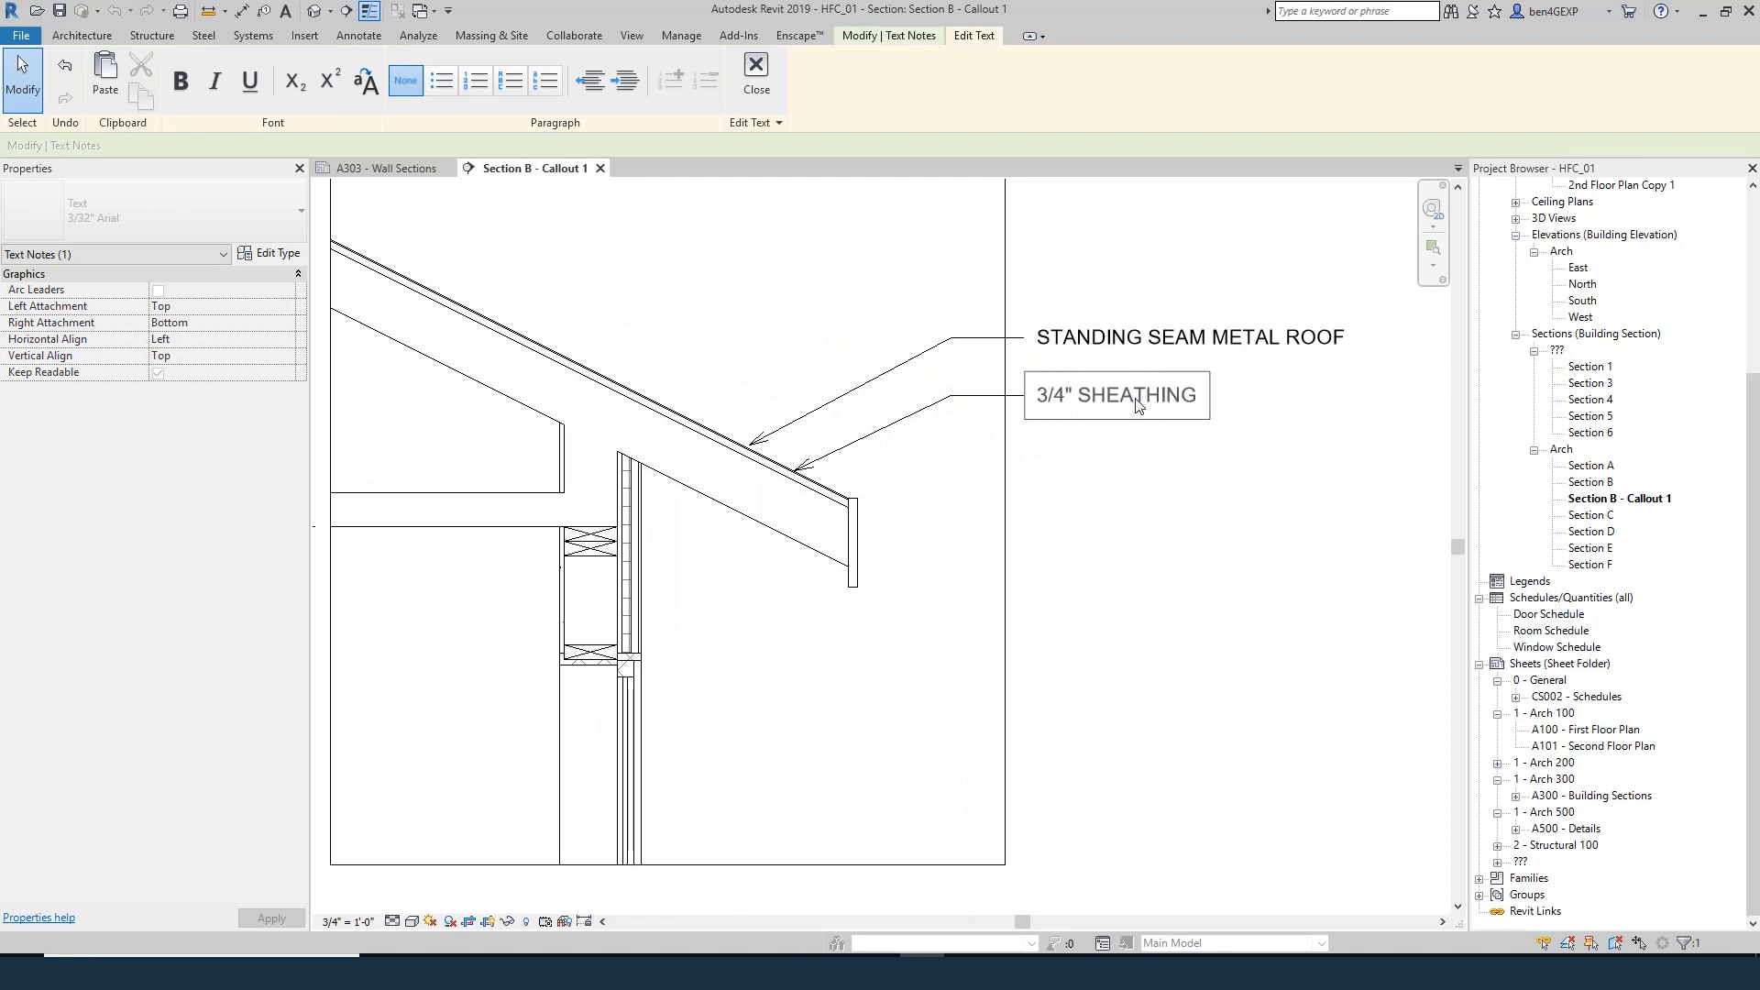
type("THING")
left_click(1153, 520)
left_click(1133, 432)
- Copy the sheathing note below itself and change the copy's text to "ROOF TRUSS, SEE FRAMING PLAN"
left_click(1127, 410)
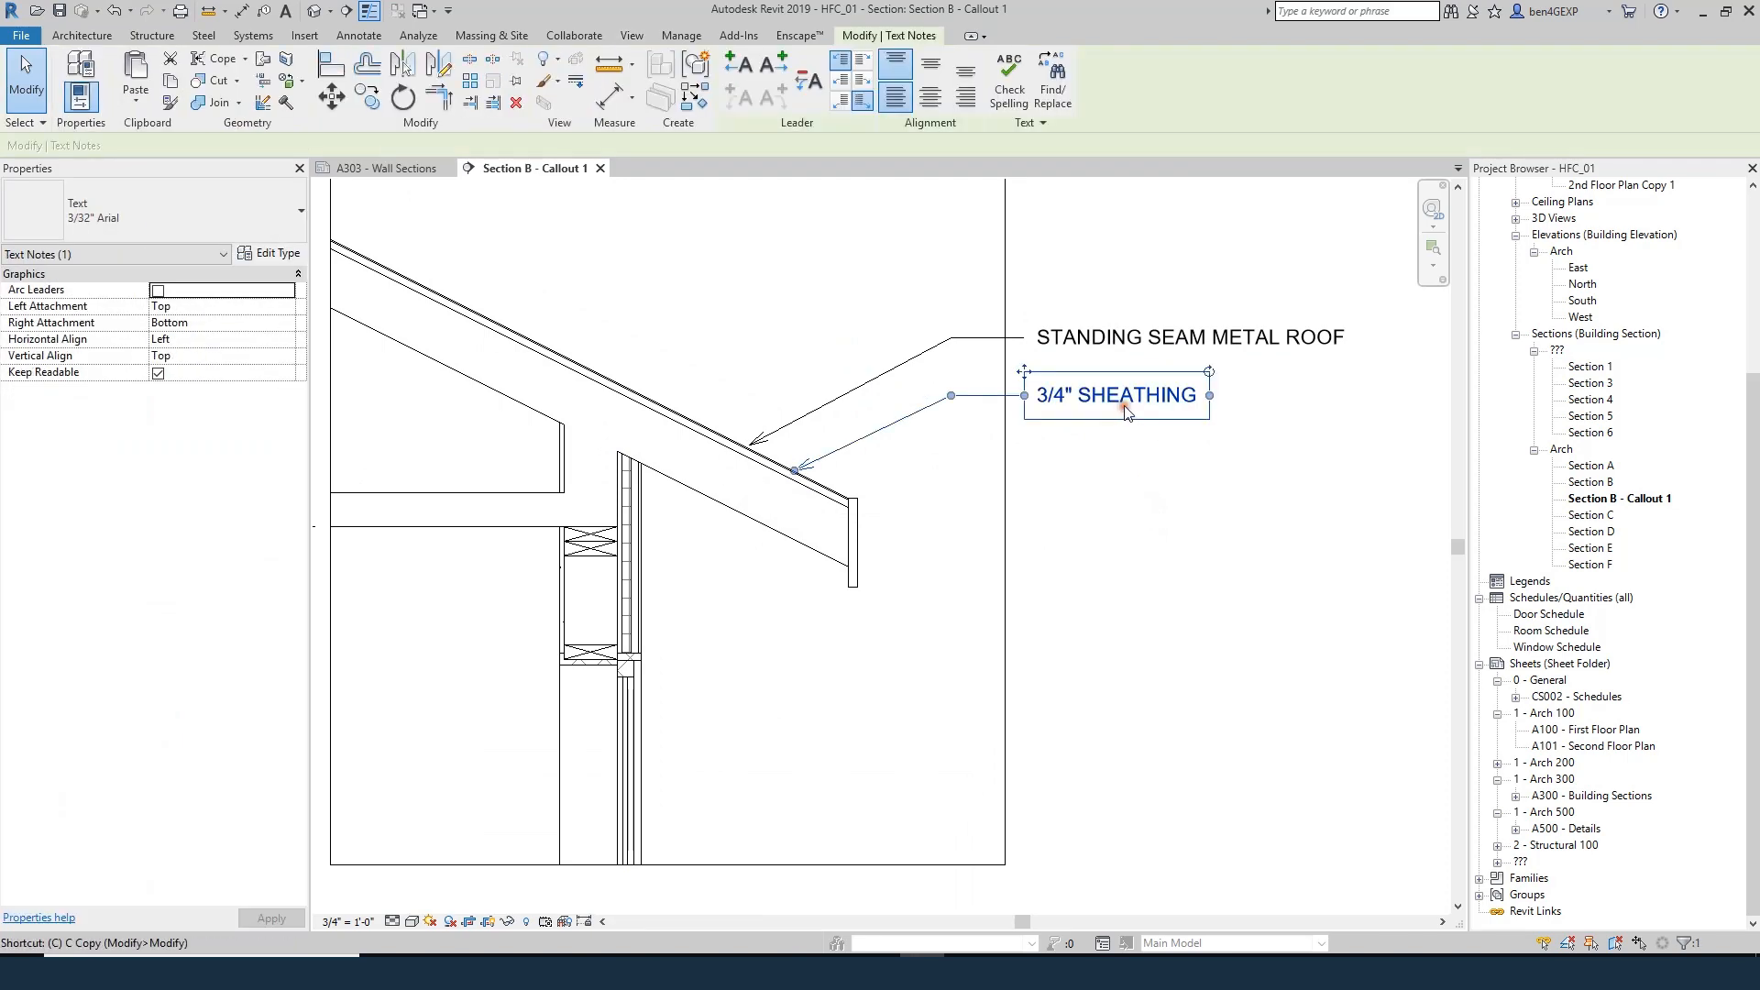
key("c")
key("c")
left_click(1126, 410)
left_click(1127, 448)
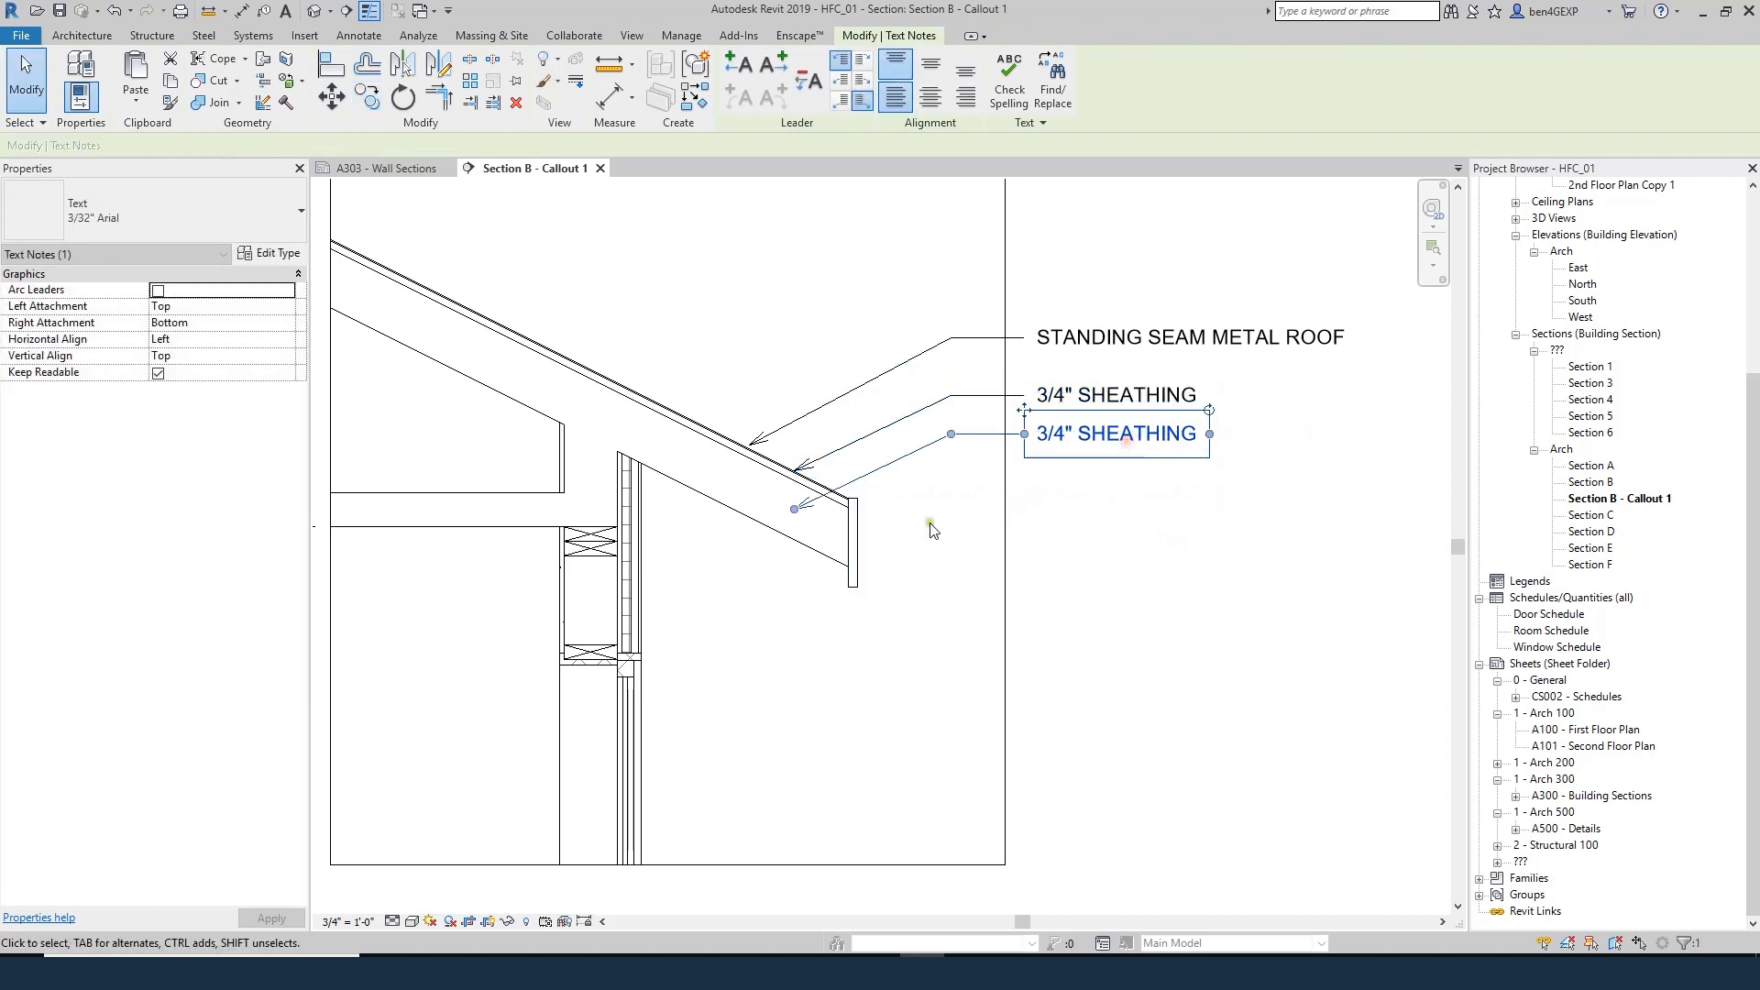
double_click(1118, 438)
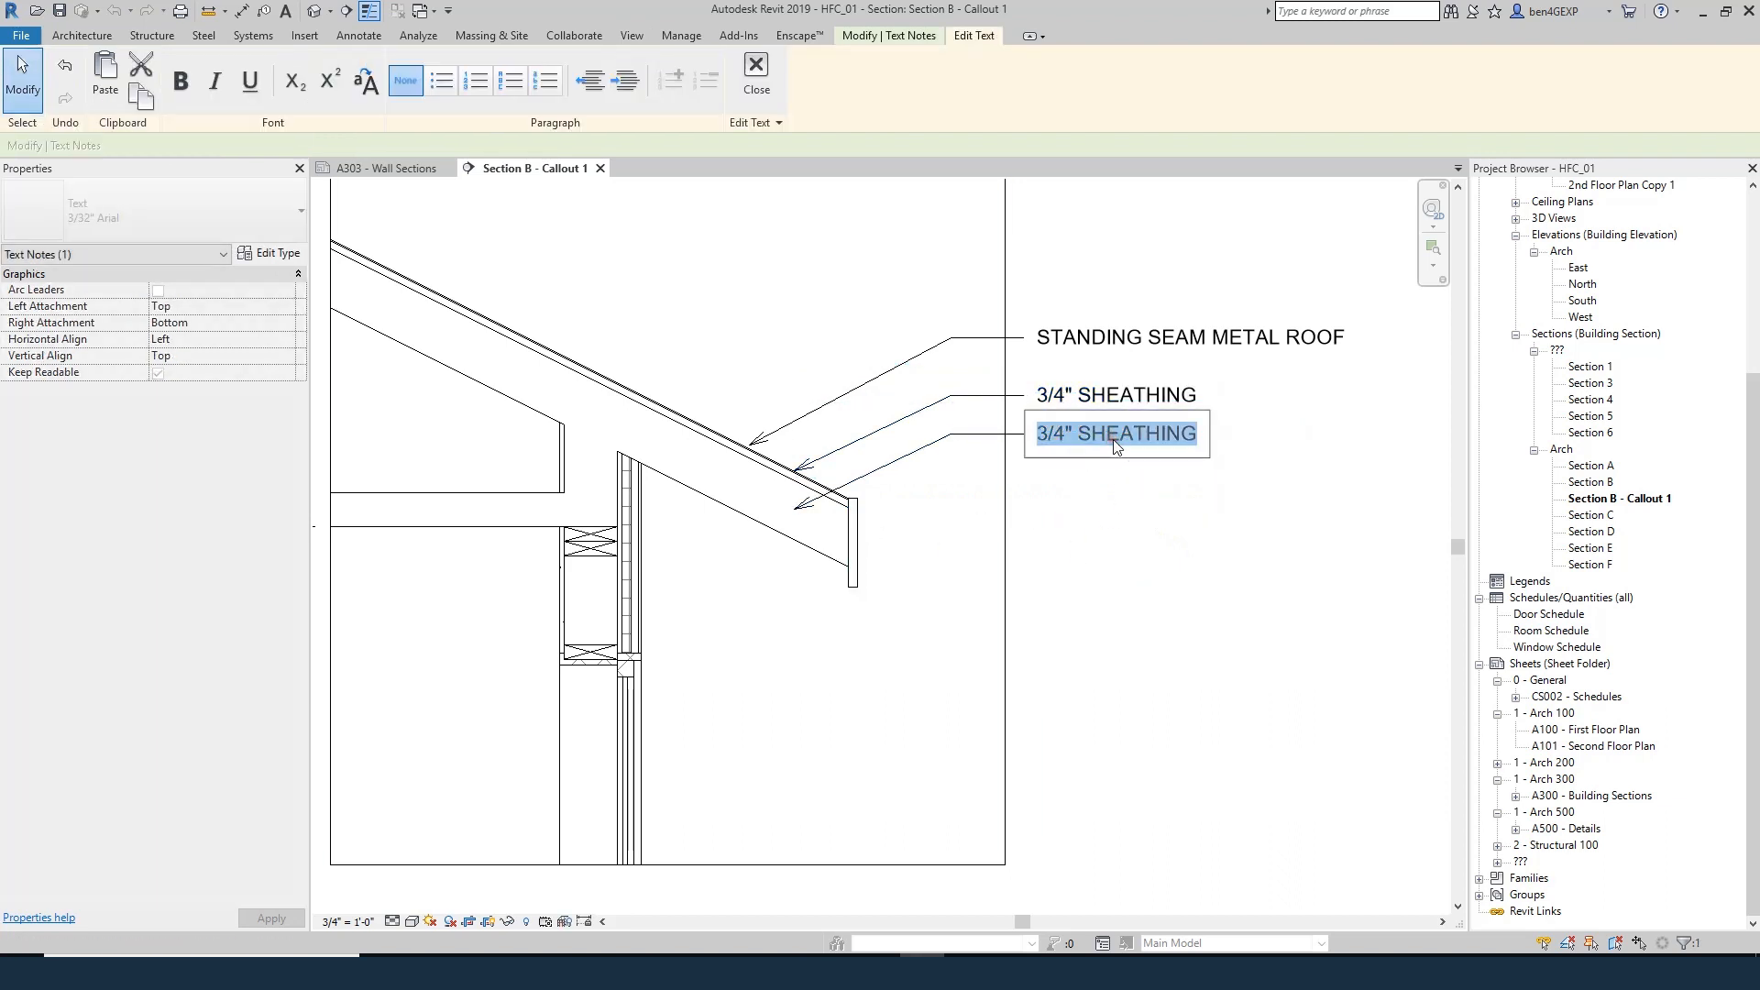
type("ROOF TRUSS, SE")
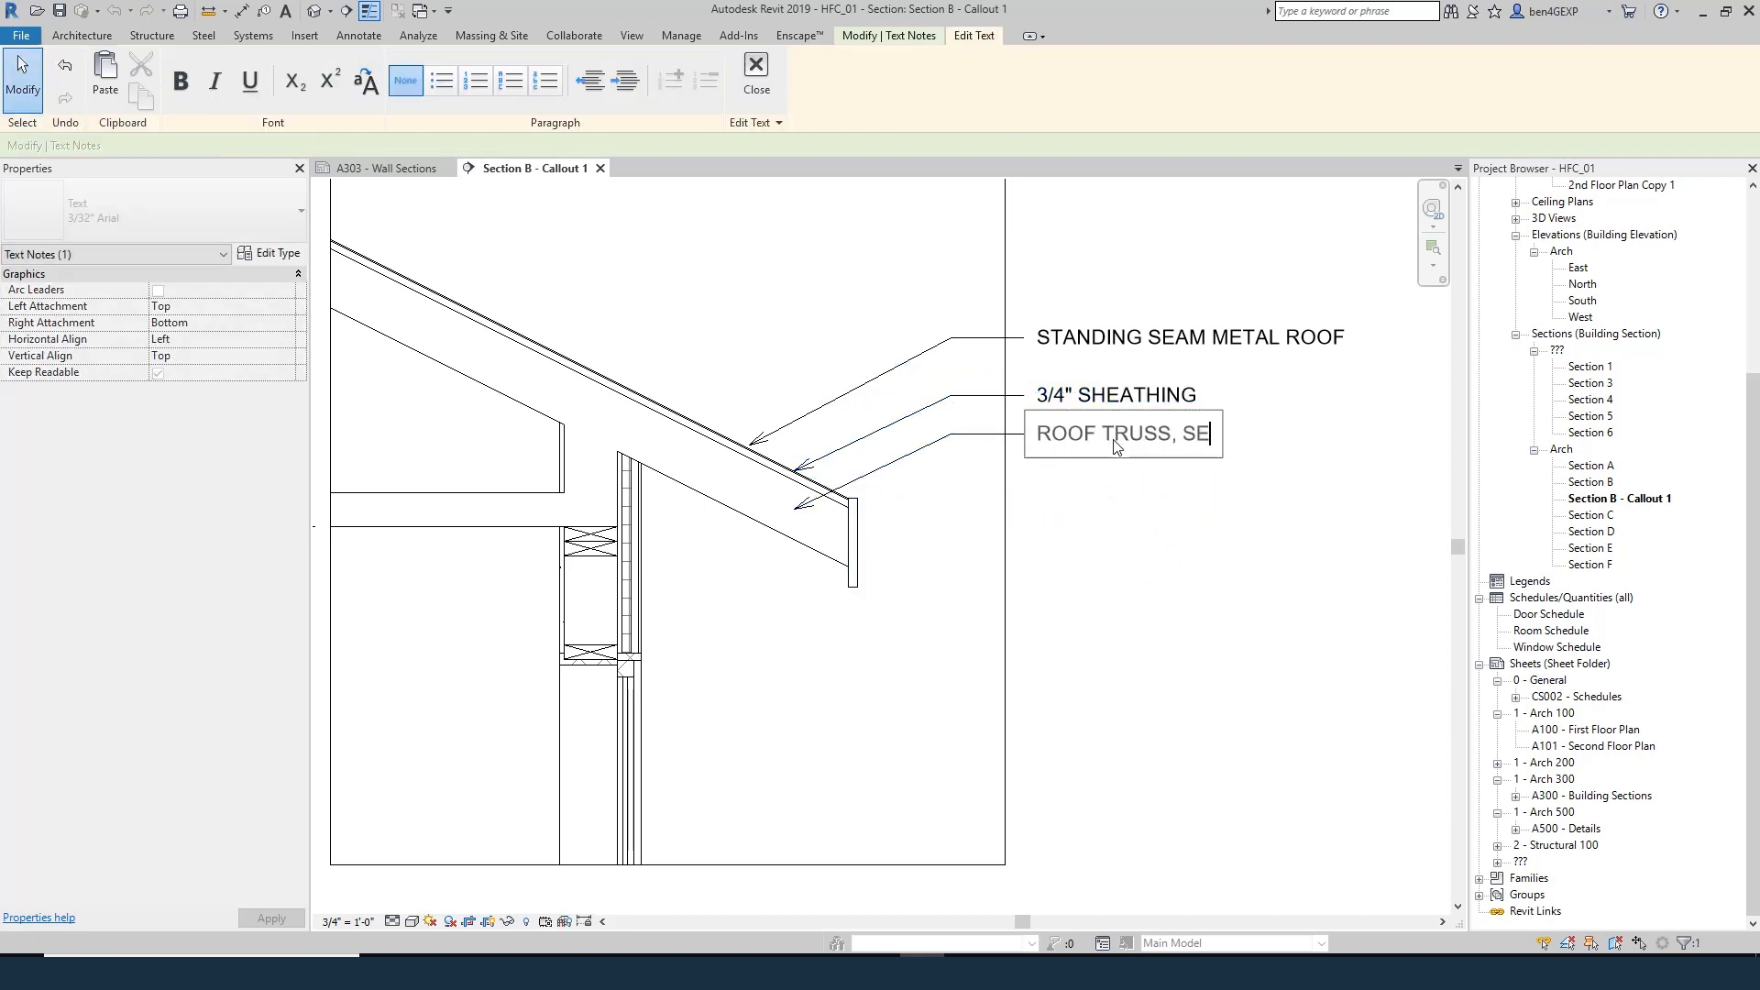
type("E FRAMIN")
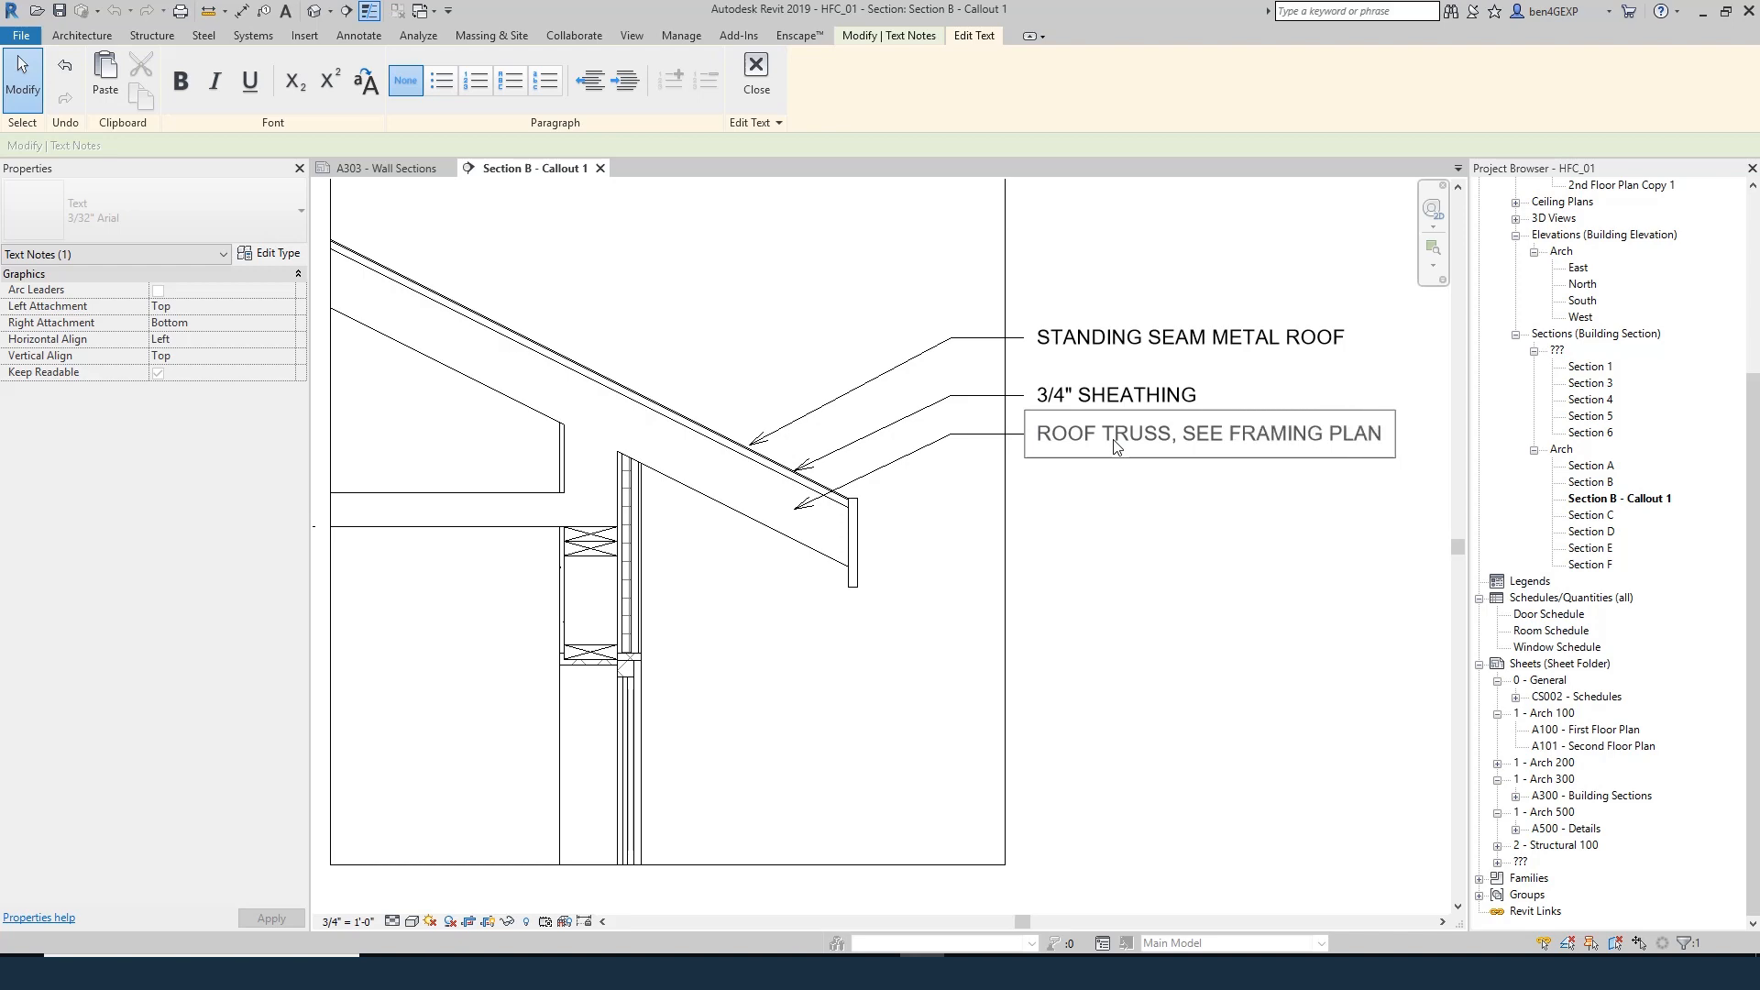
type("G PLAN")
left_click(1109, 596)
- Copy the roof truss note below itself and point the copy's leader at the fascia board
left_click(1141, 447)
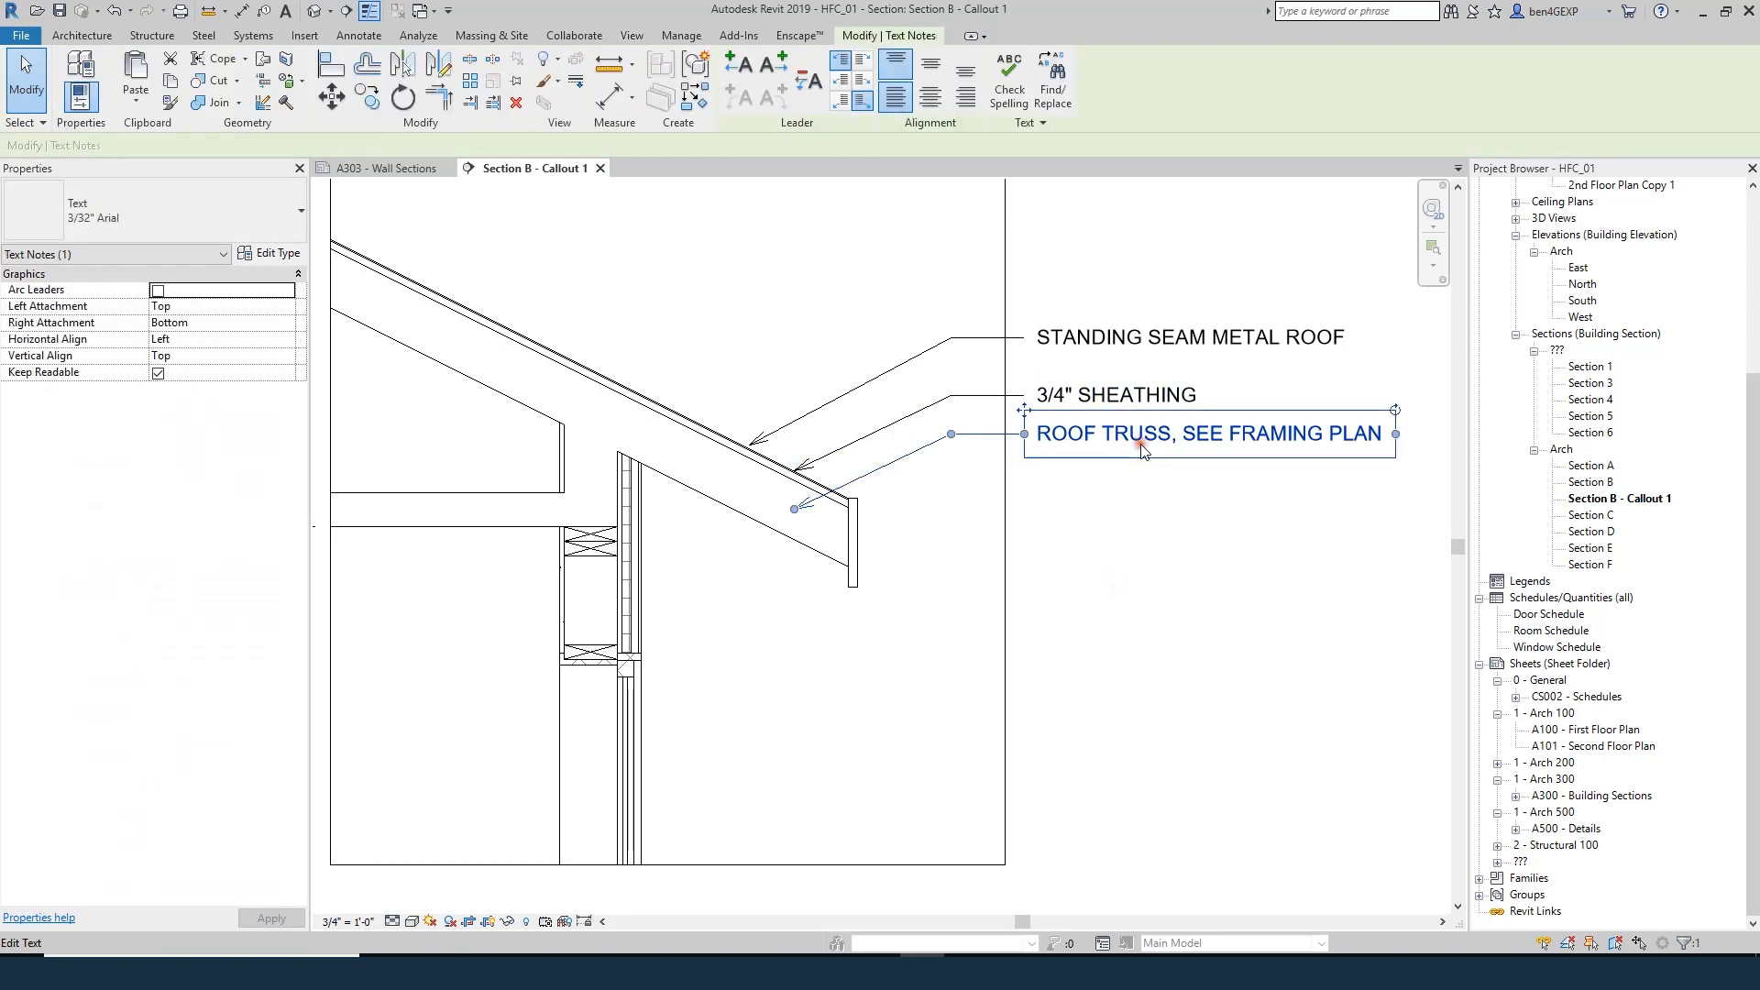
key("c")
left_click(1142, 448)
left_click(1141, 505)
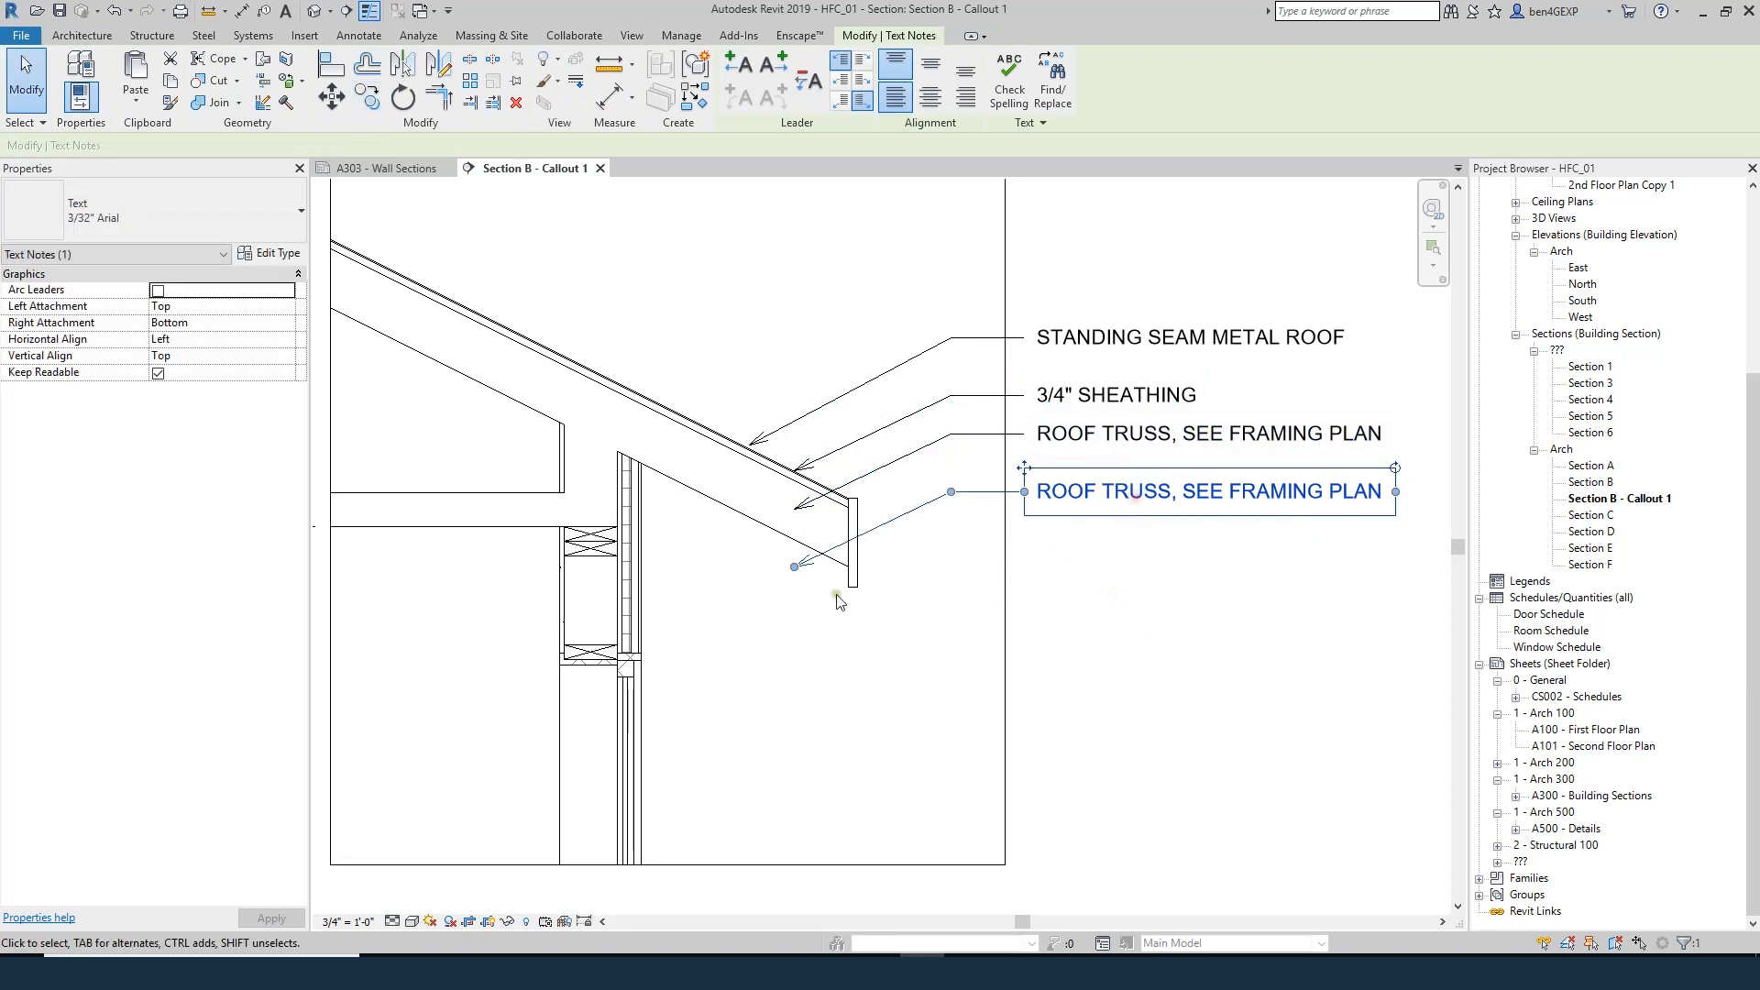
left_click_drag(794, 566, 861, 538)
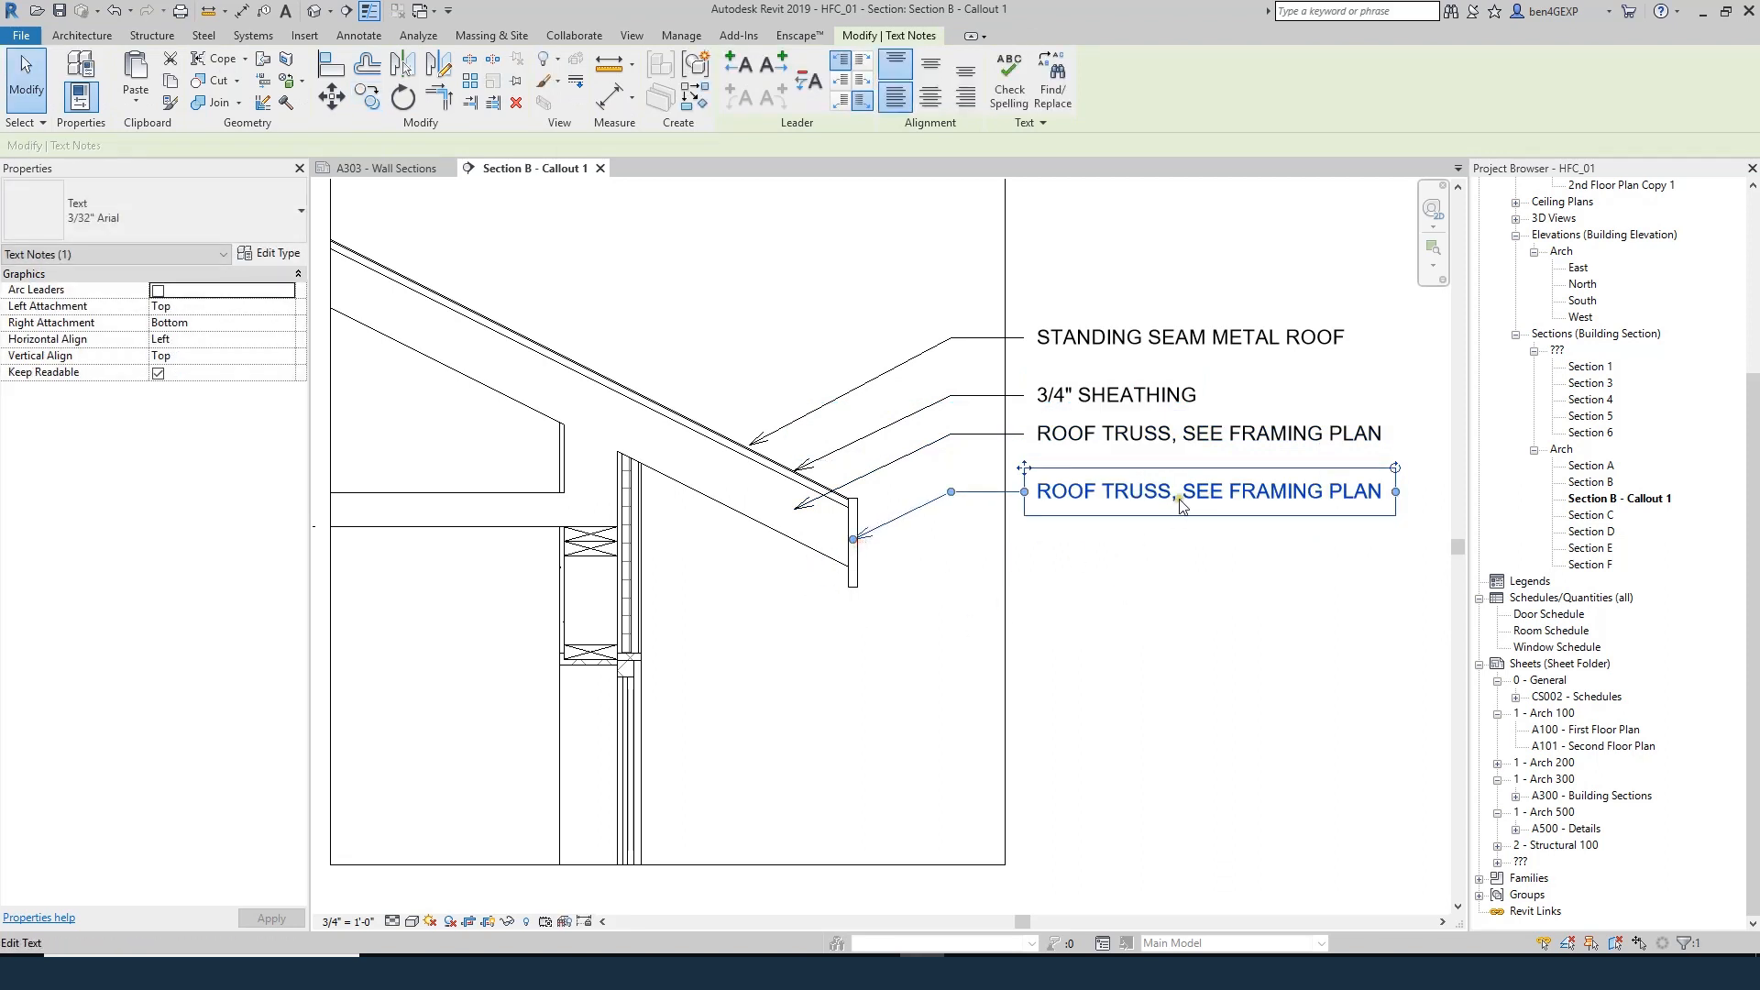
- Leave the note text unedited and select the fascia at the eave to check its type and size
double_click(1178, 500)
left_click(1178, 499)
key("Escape")
key("Escape")
key("Escape")
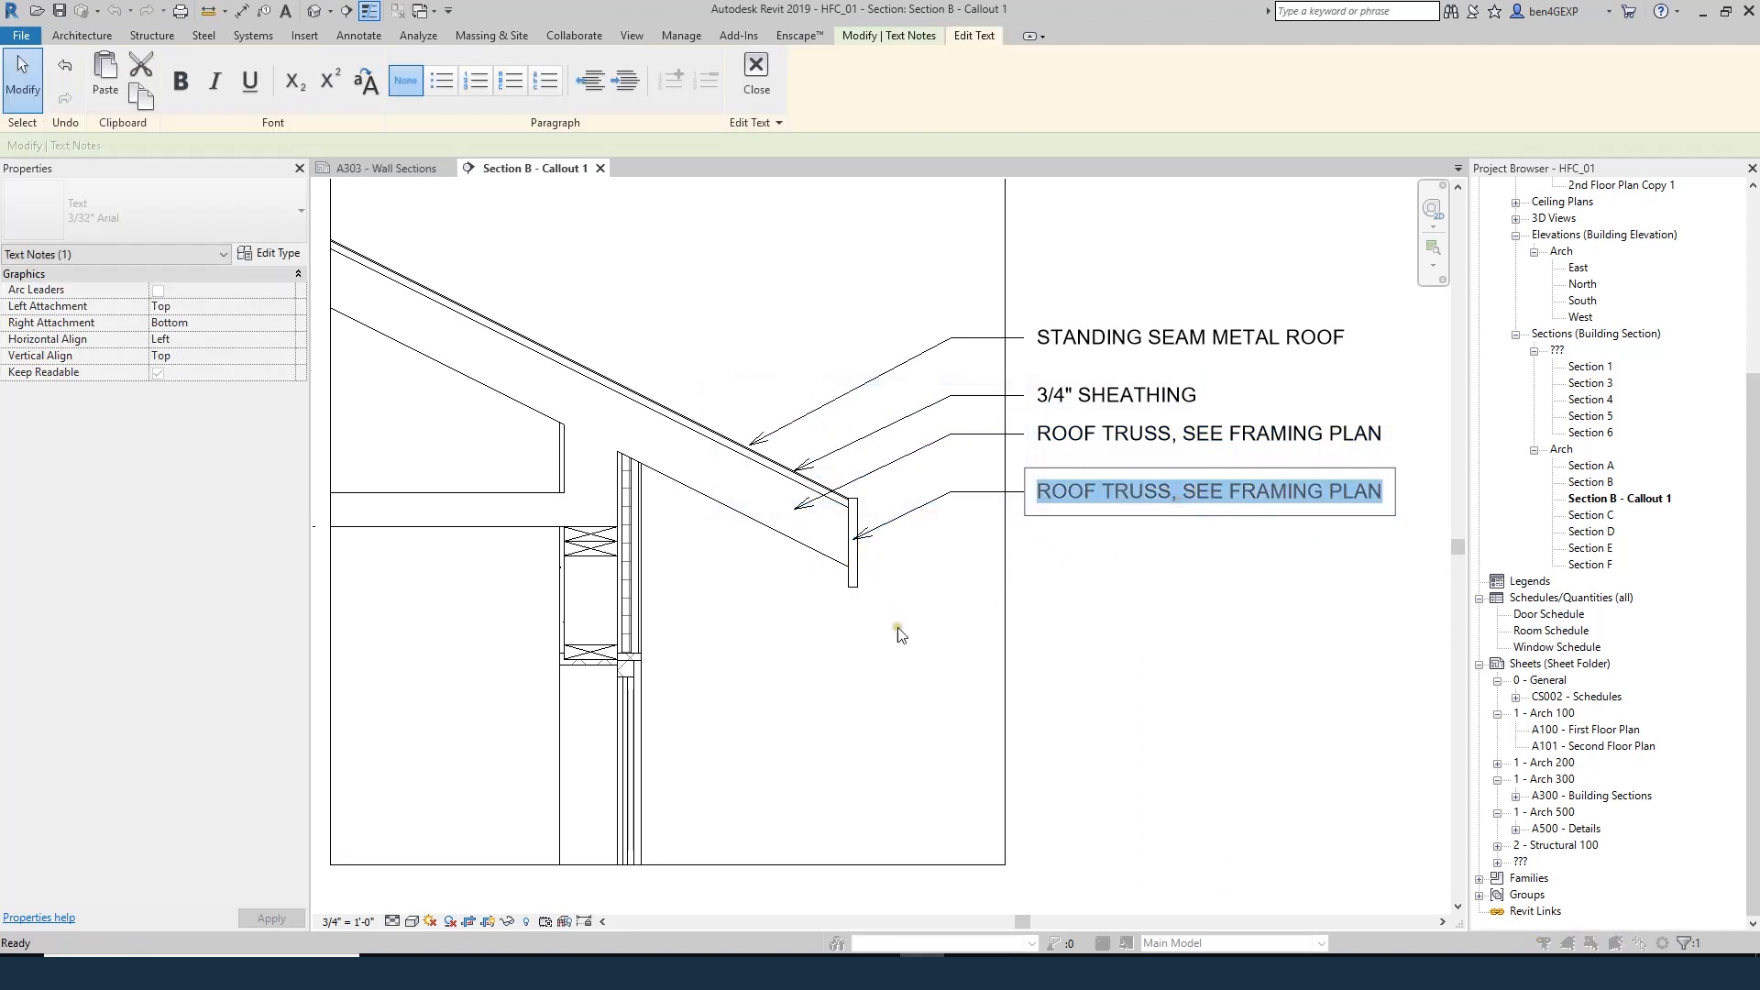
left_click(920, 487)
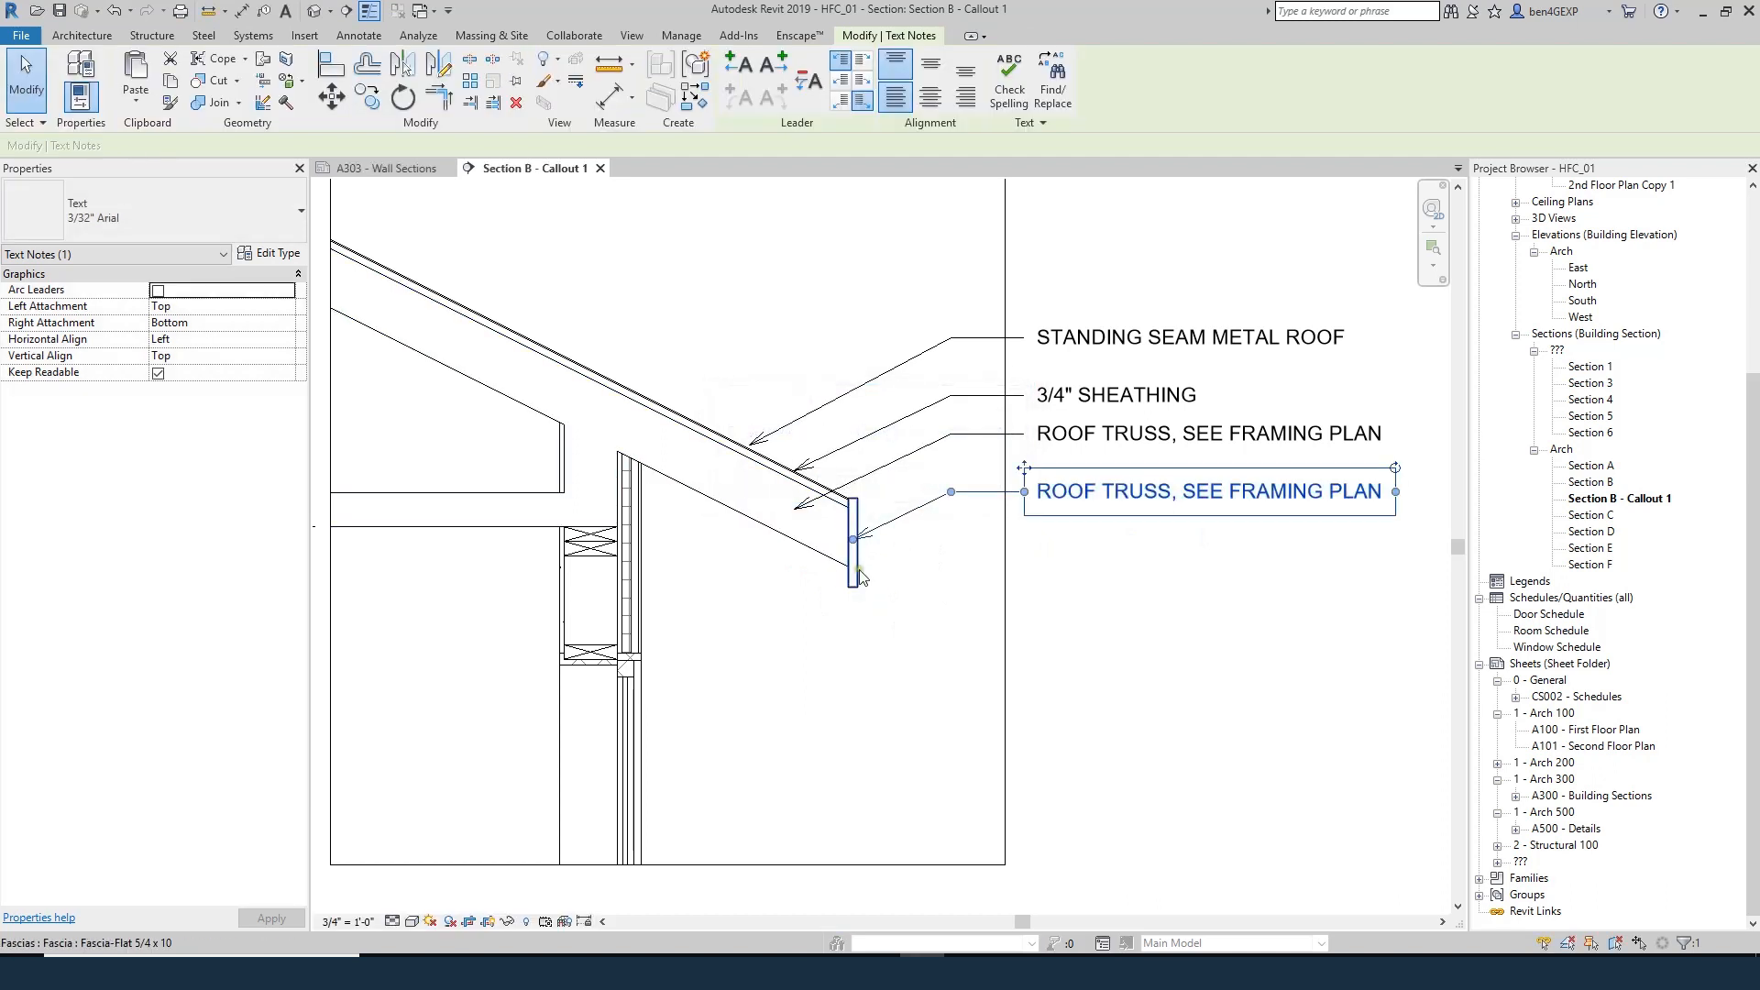
left_click(852, 546)
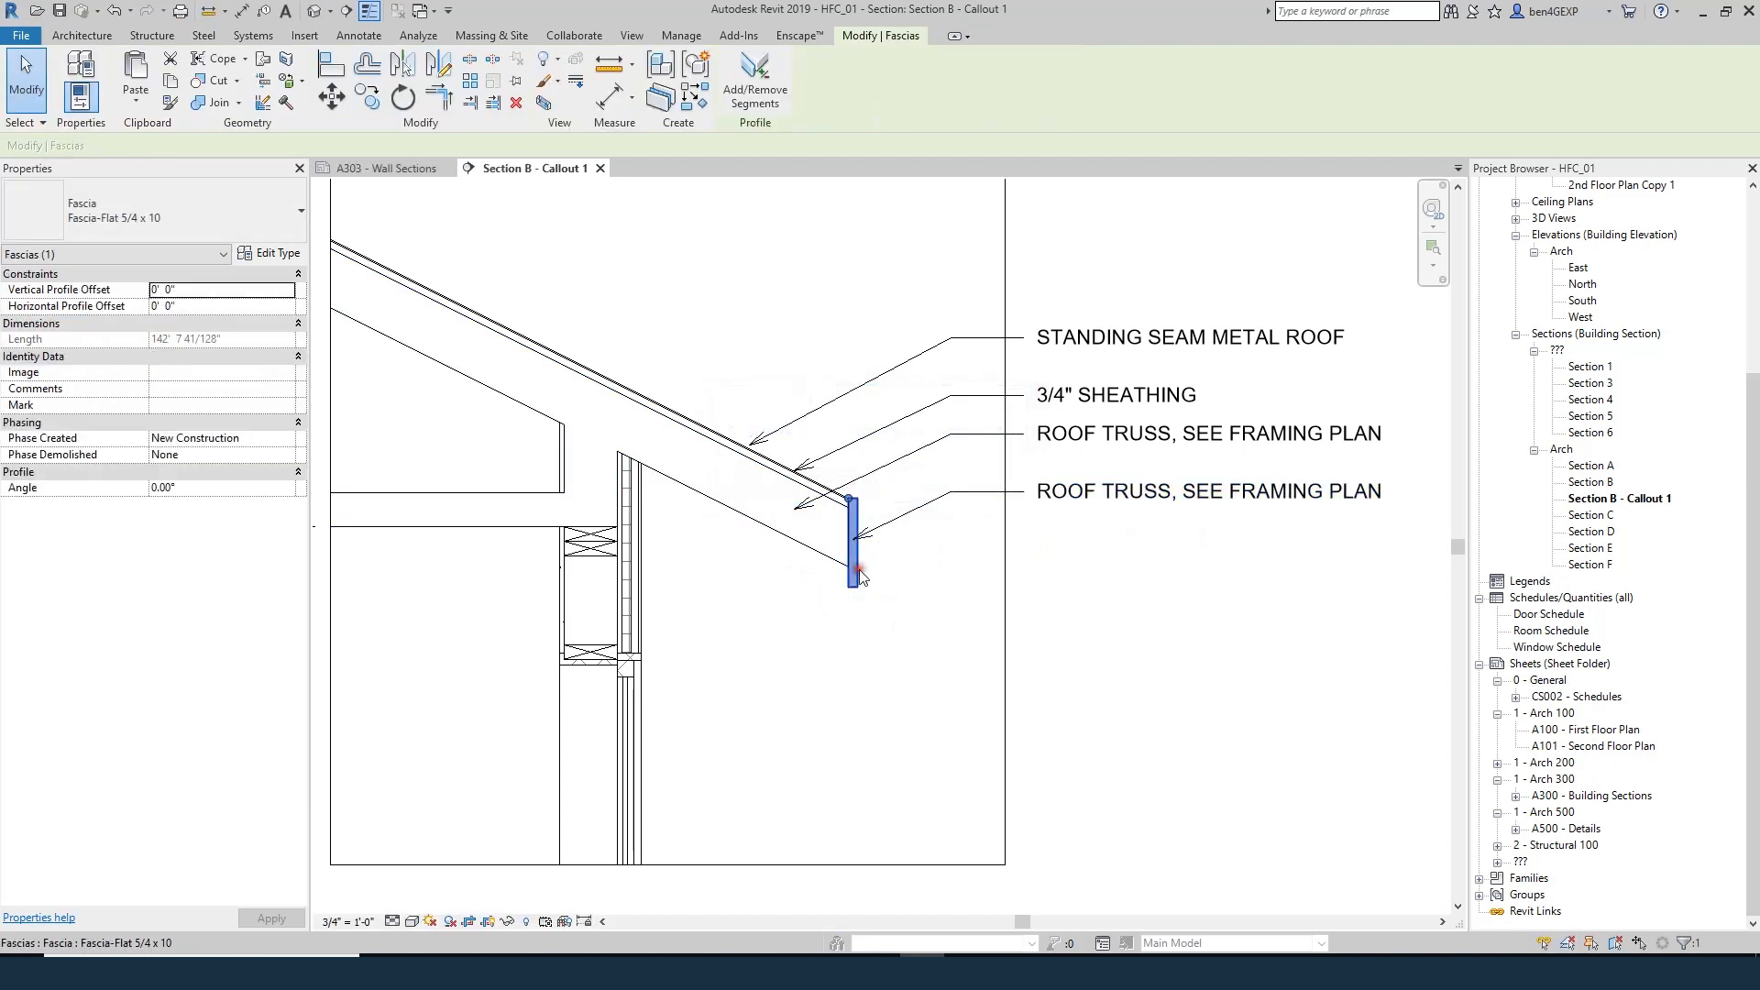
- Change the text of the note pointing at the fascia to "5/4 X 10 FASCIA, PAINTED"
double_click(1122, 494)
triple_click(1109, 498)
type("5")
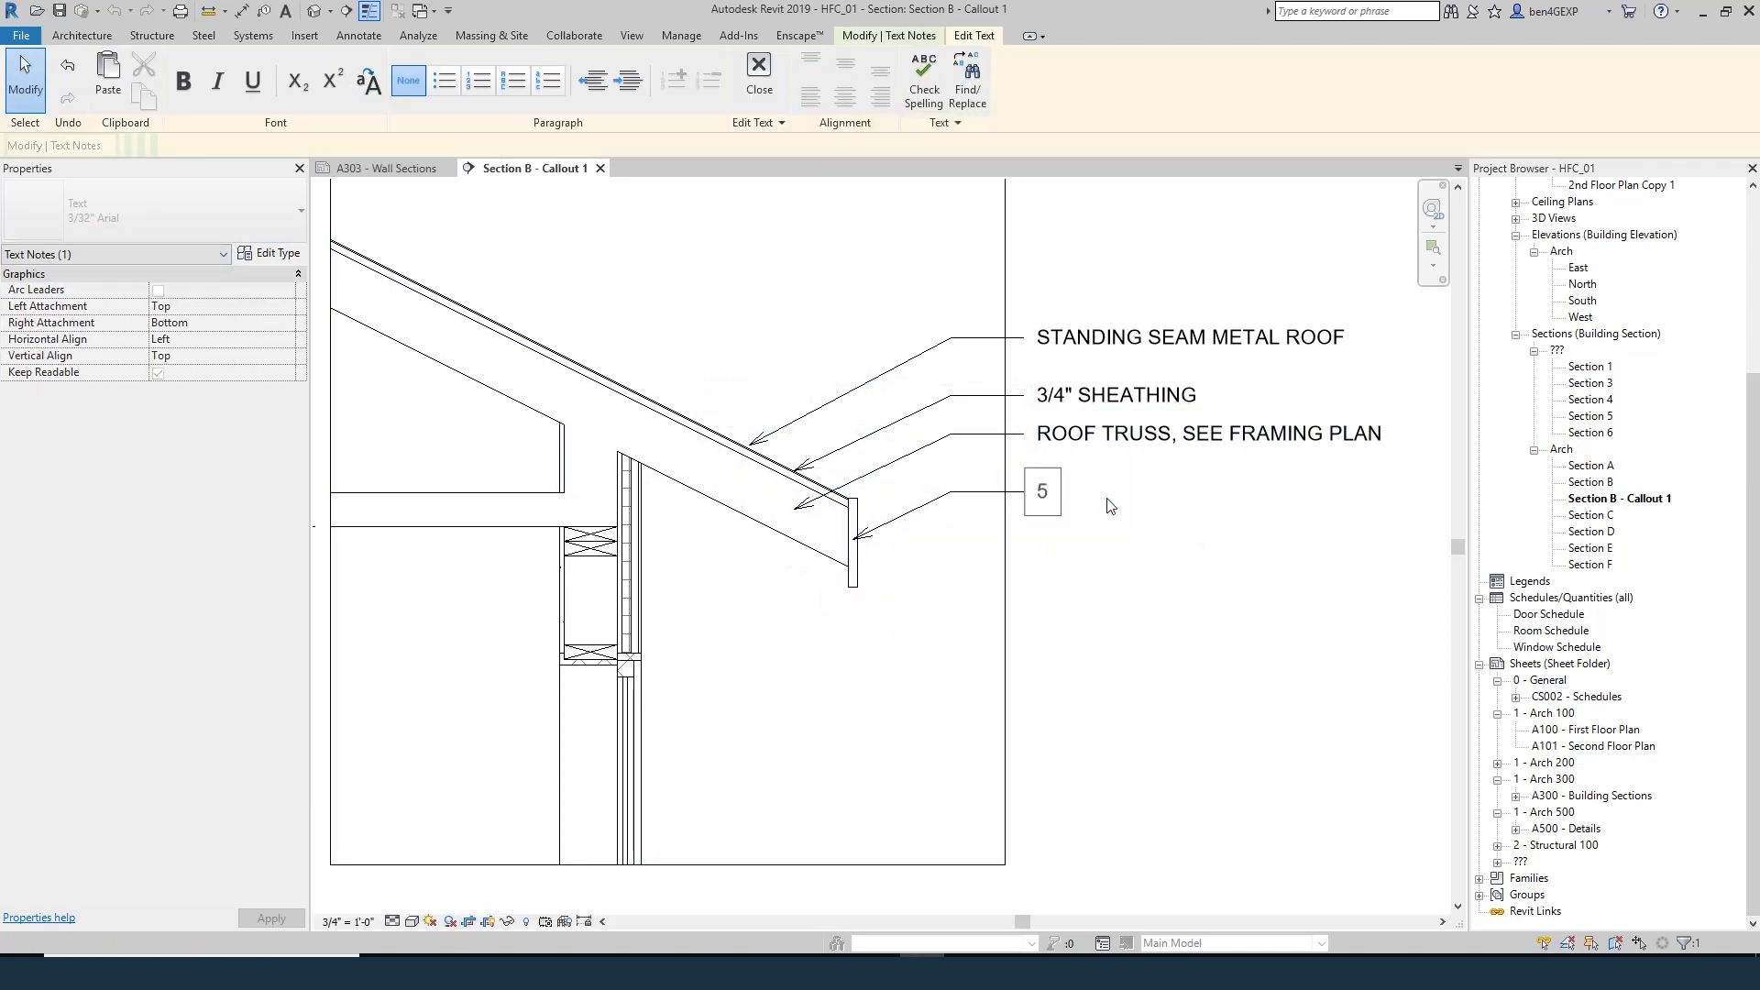
type("/4 X 10 FASCIA, PAINTE")
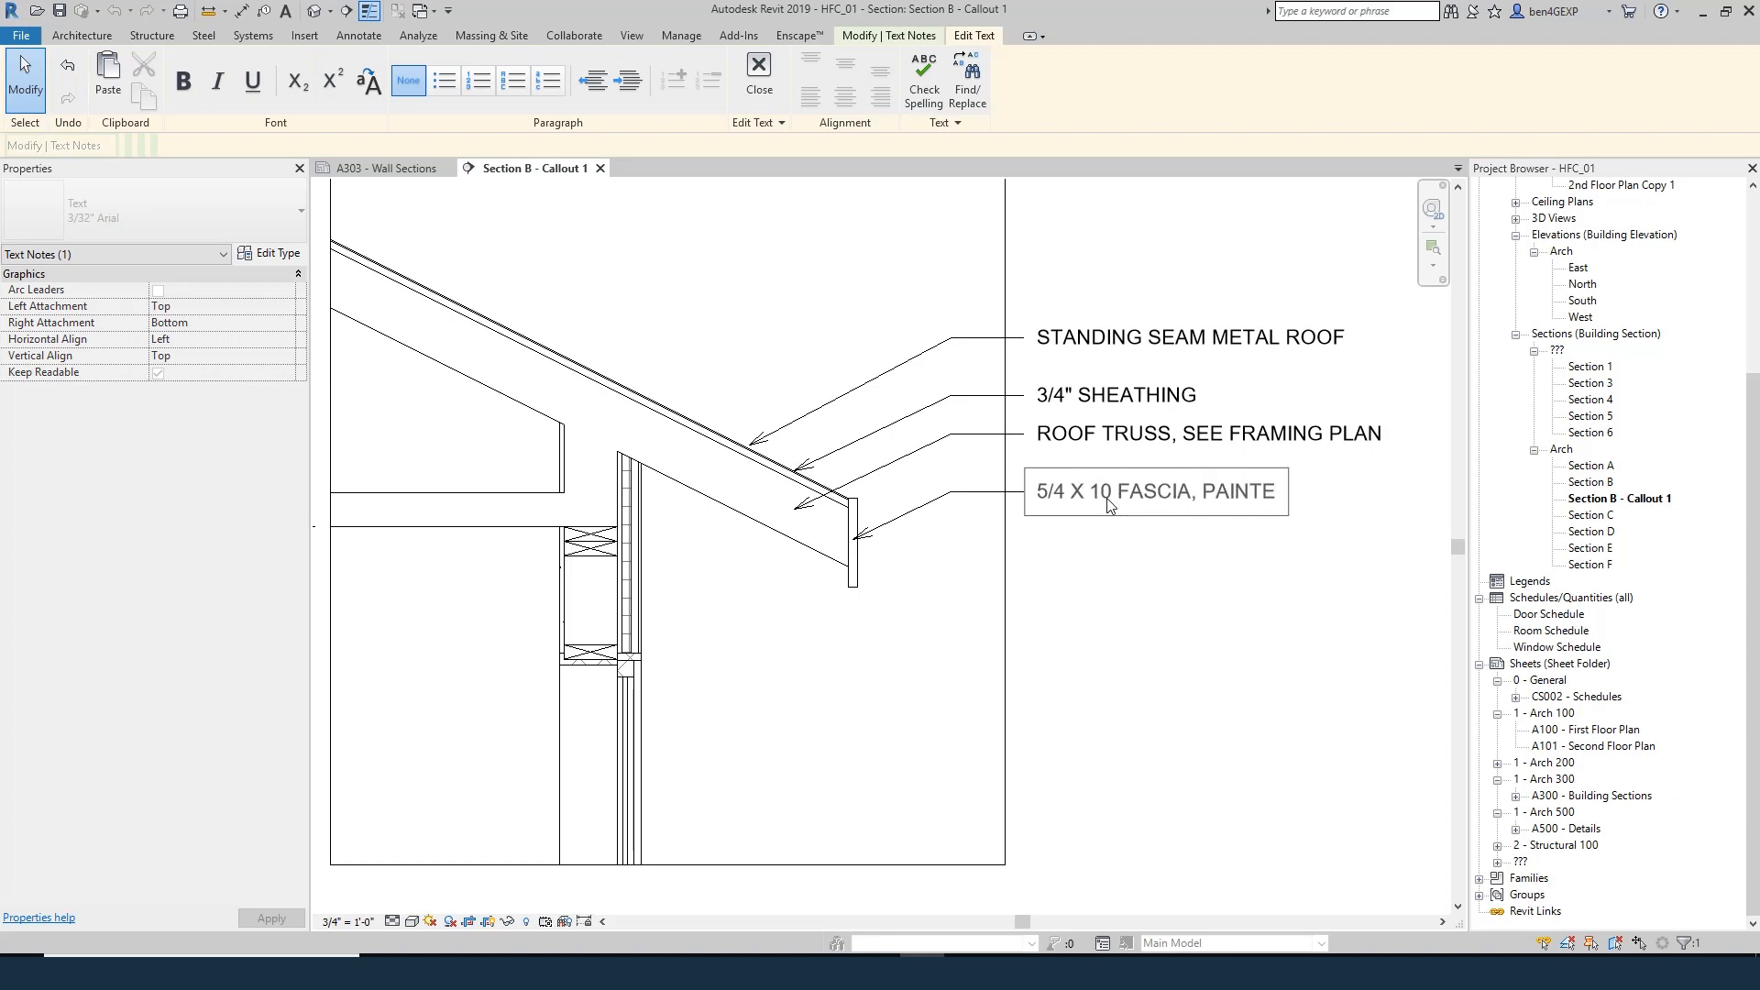
type("D")
left_click(1167, 640)
left_click(1167, 640)
- Copy the fascia note below itself and point the copy's leader at the underside of the roof overhang
left_click(1132, 504)
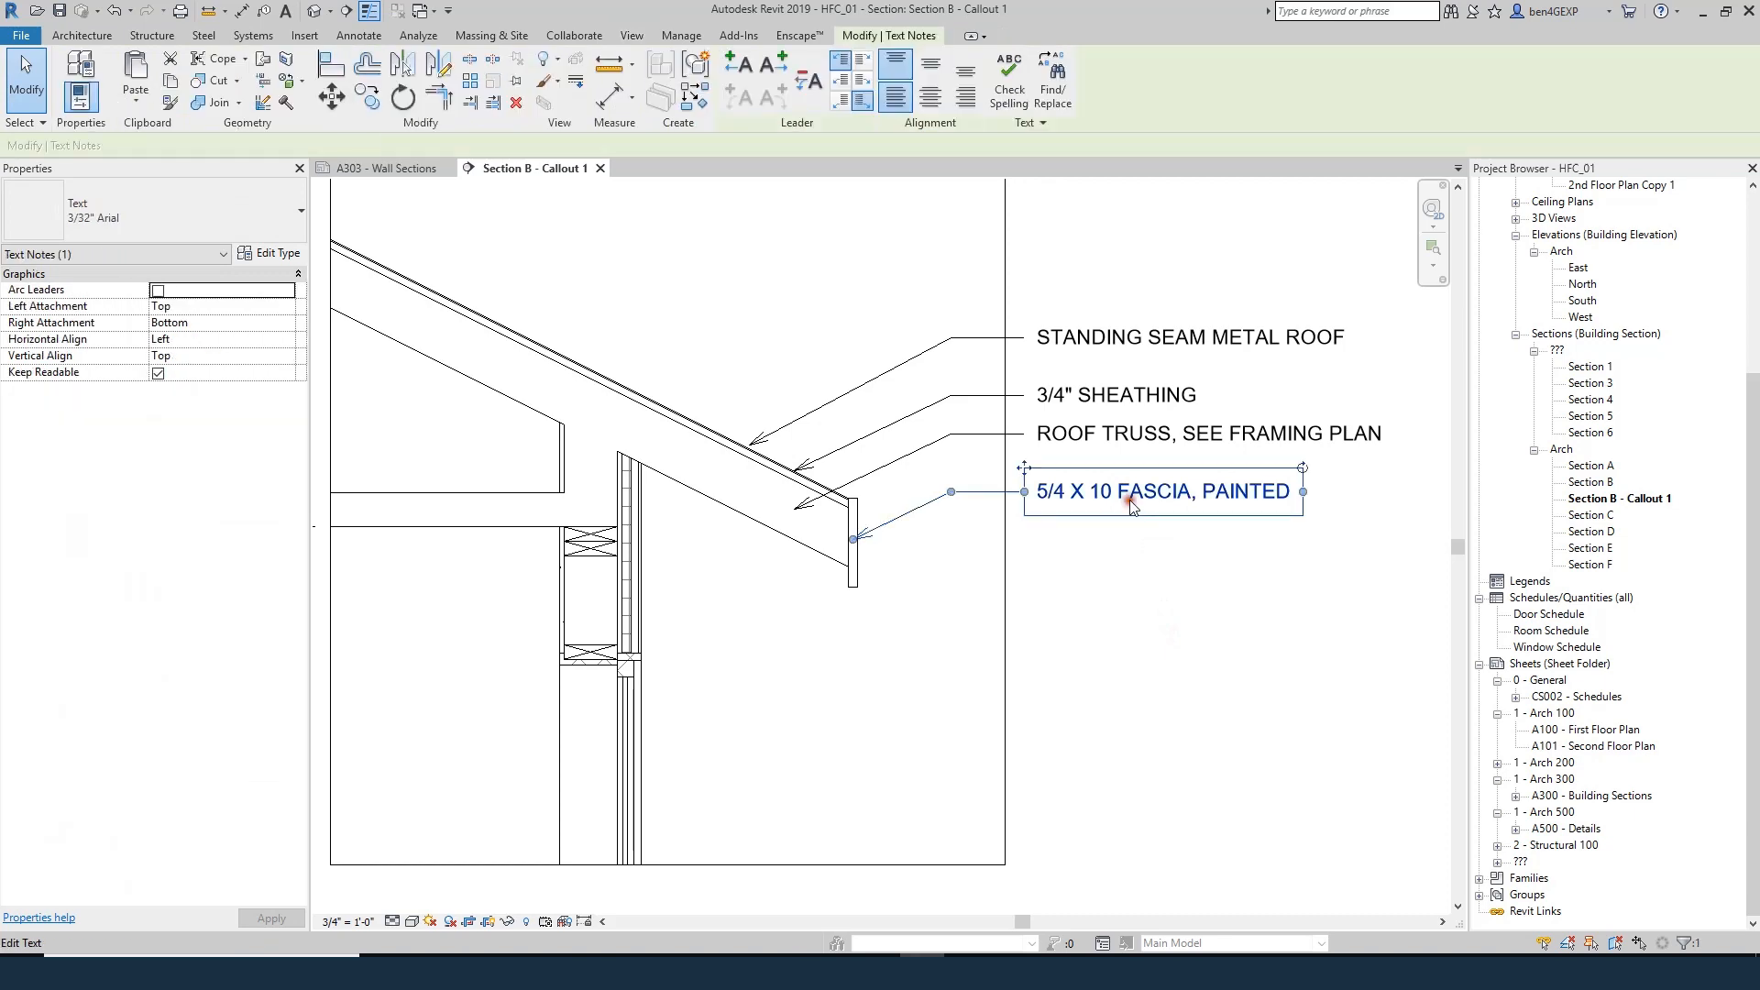
key("r")
key("o")
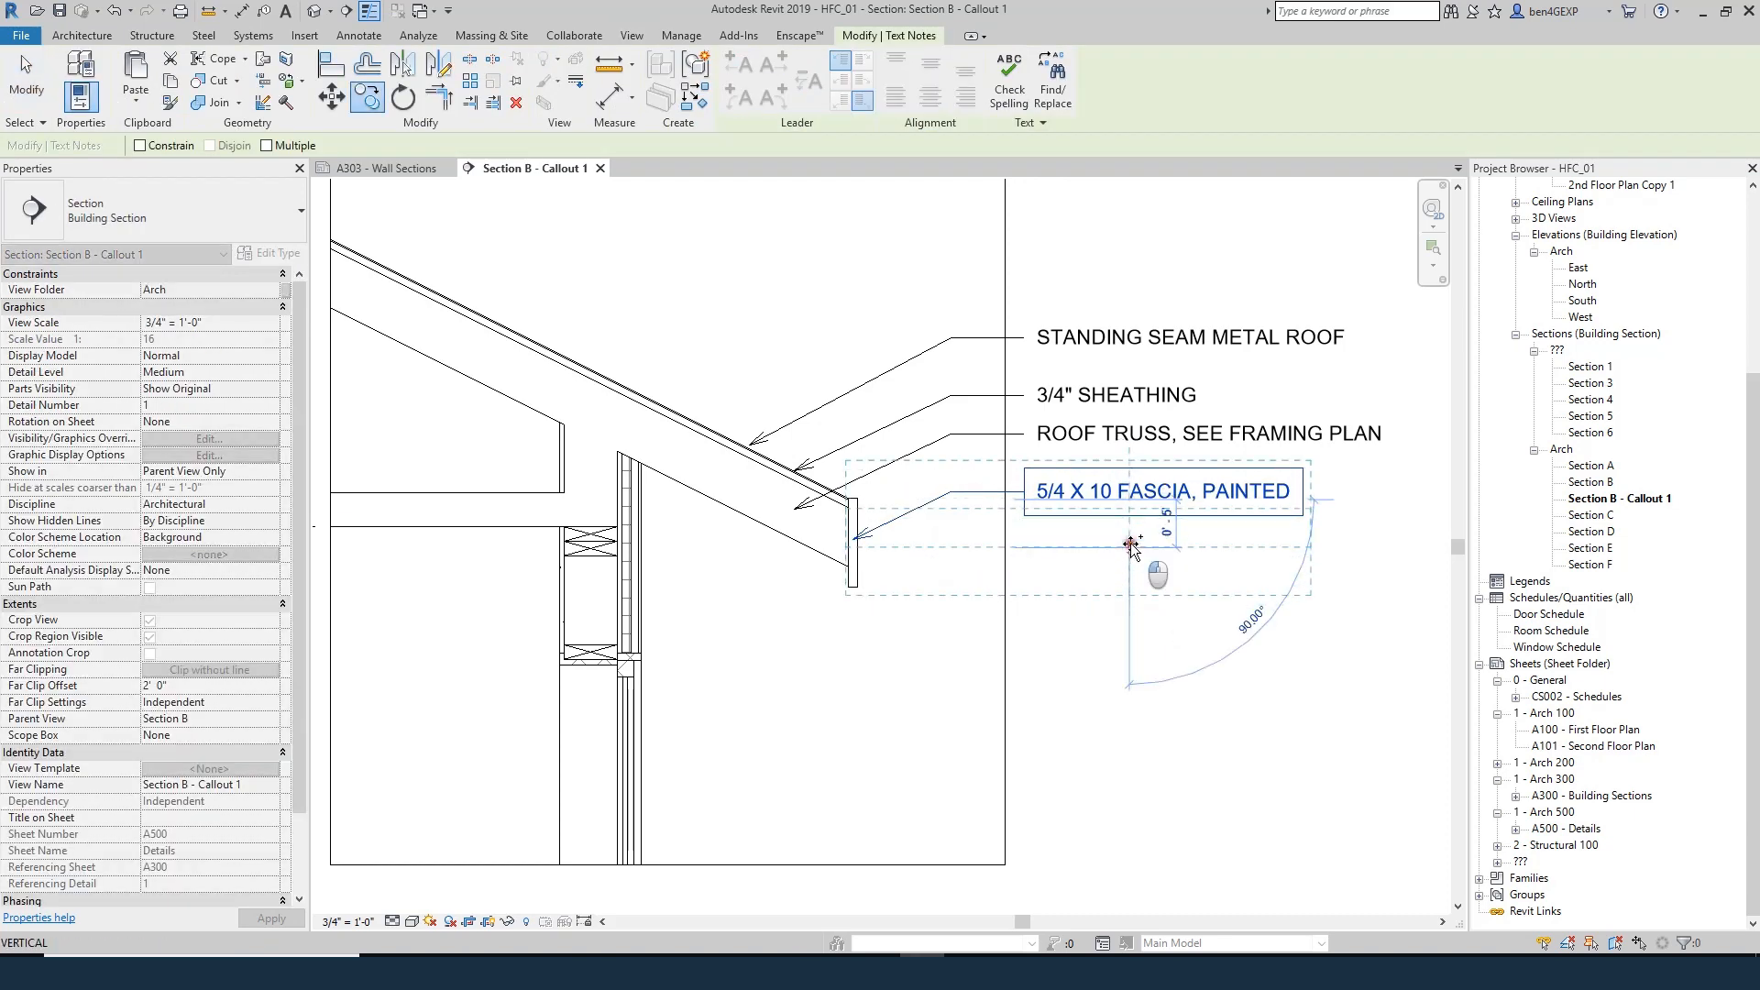
left_click(1132, 548)
left_click_drag(853, 588, 836, 572)
left_click(818, 612)
- Start a filled region, sketch a line along the overhang's underside from the wall face to the fascia, and offset a copy 3/4" below it
key("f")
key("r")
scroll(625, 482, "up", 2)
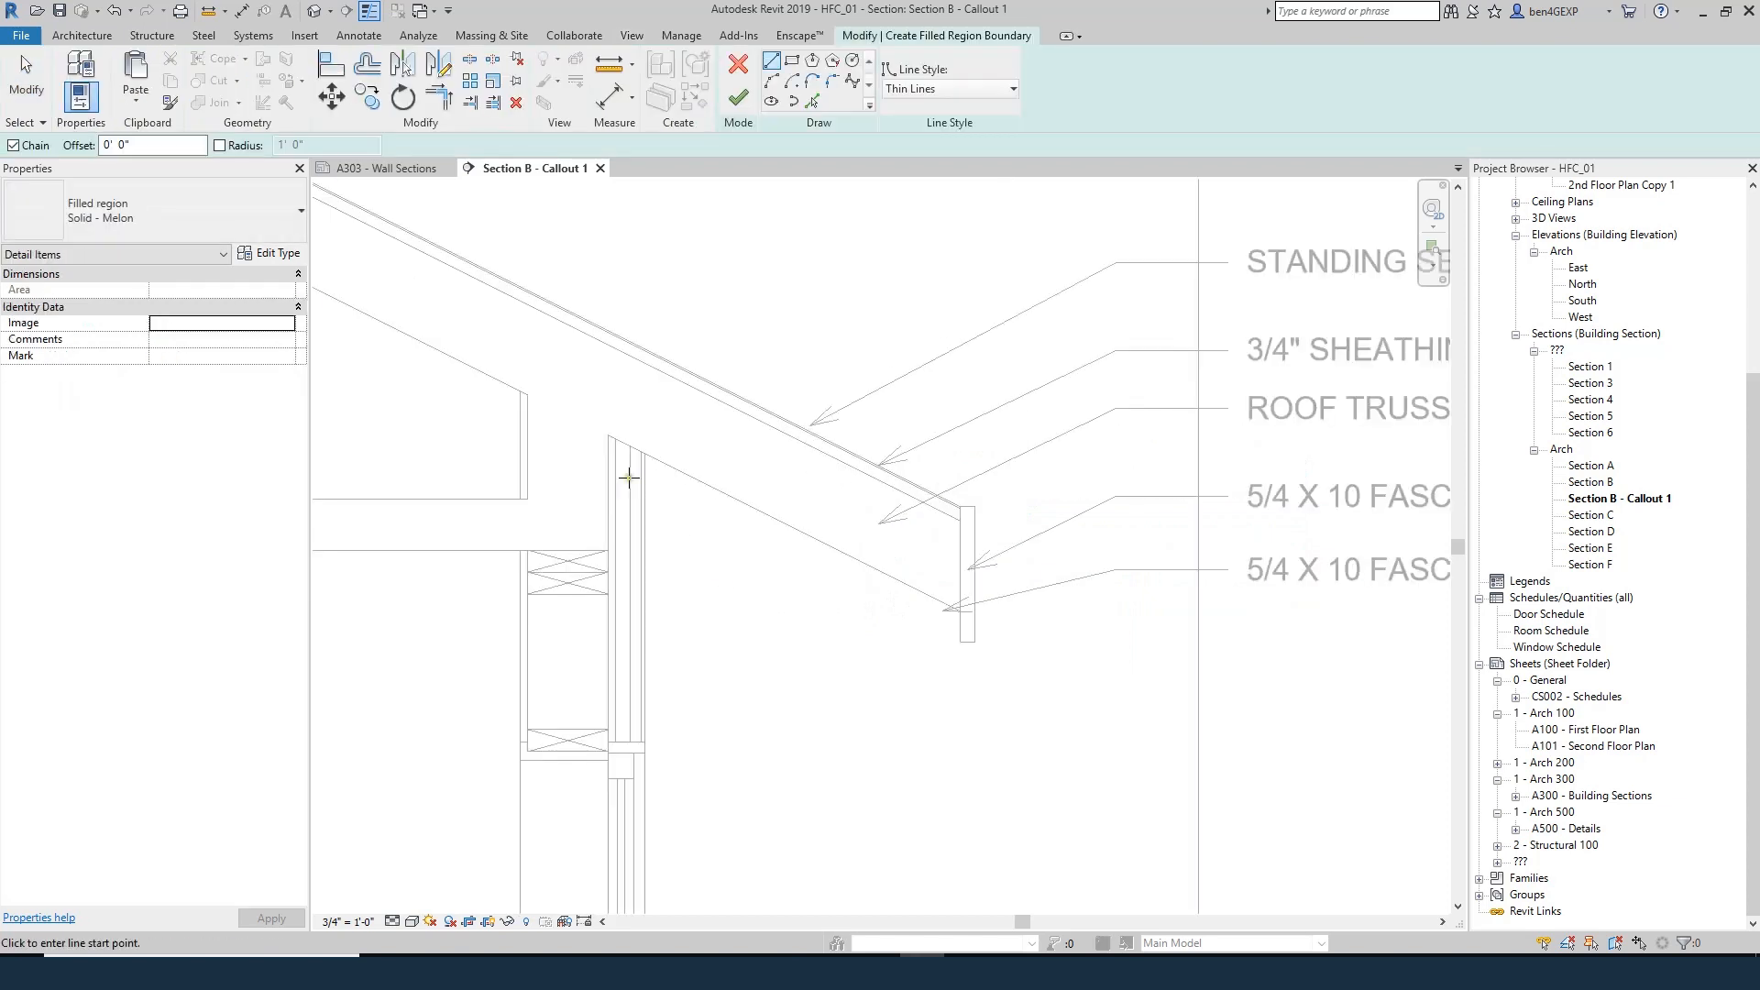
left_click(810, 102)
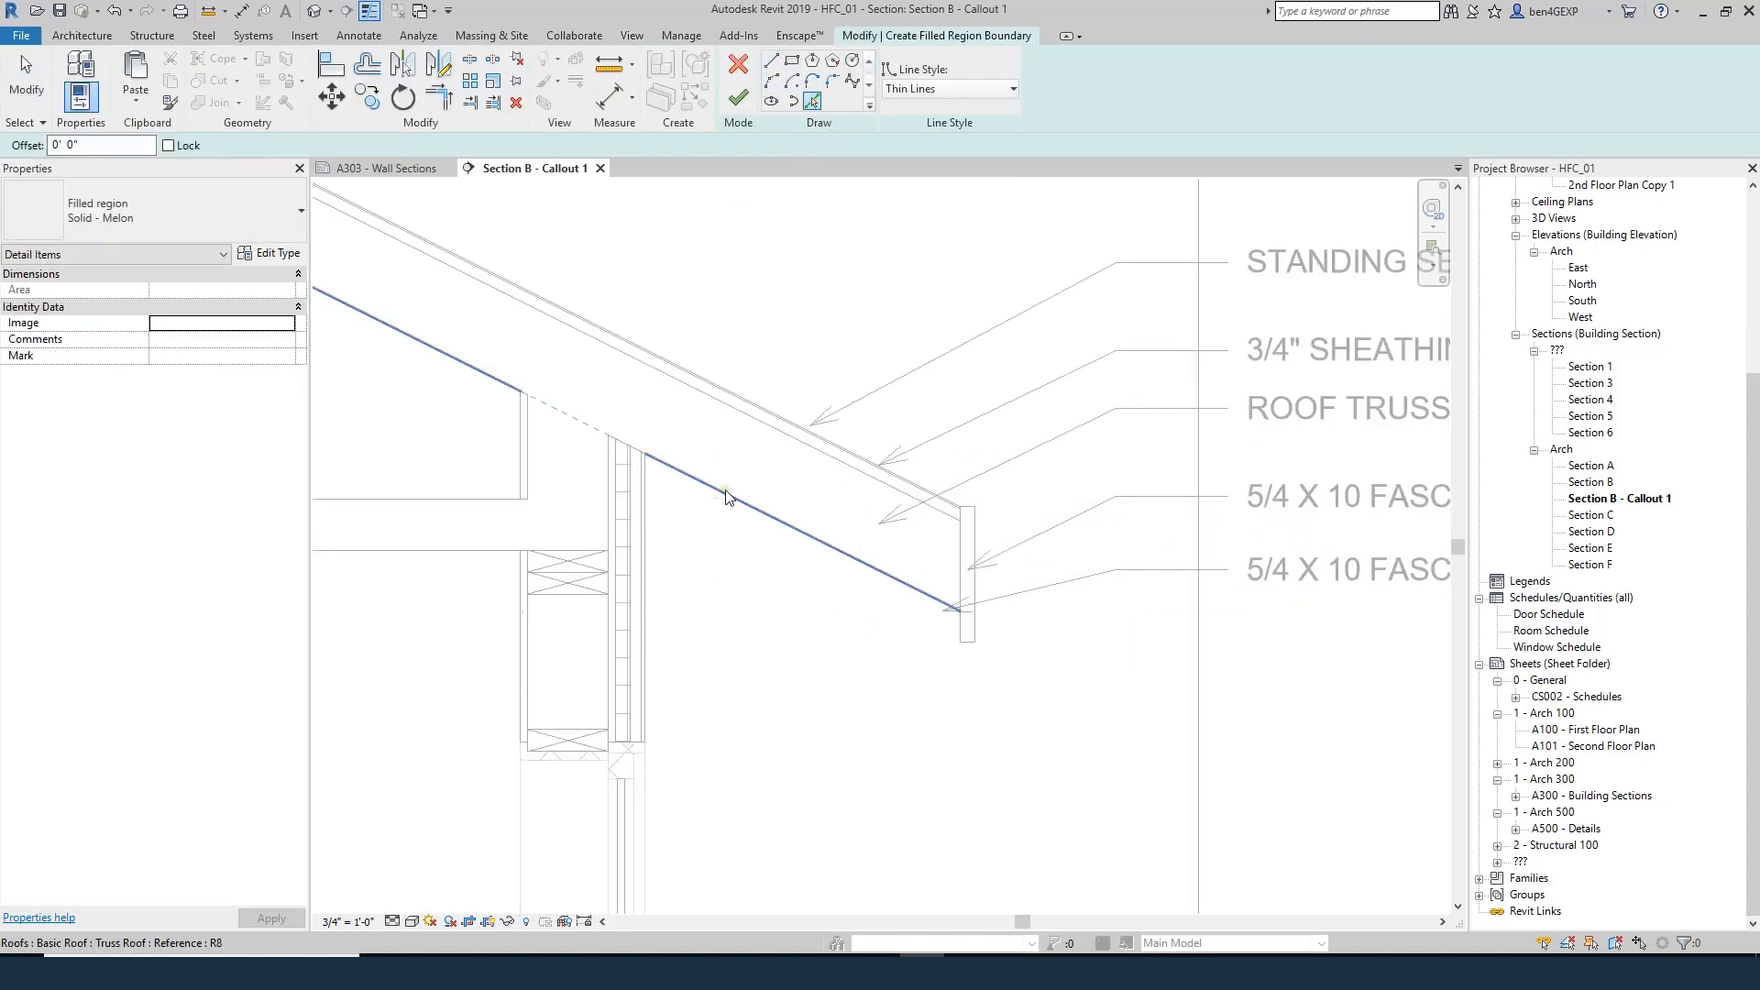
left_click(769, 64)
left_click(646, 454)
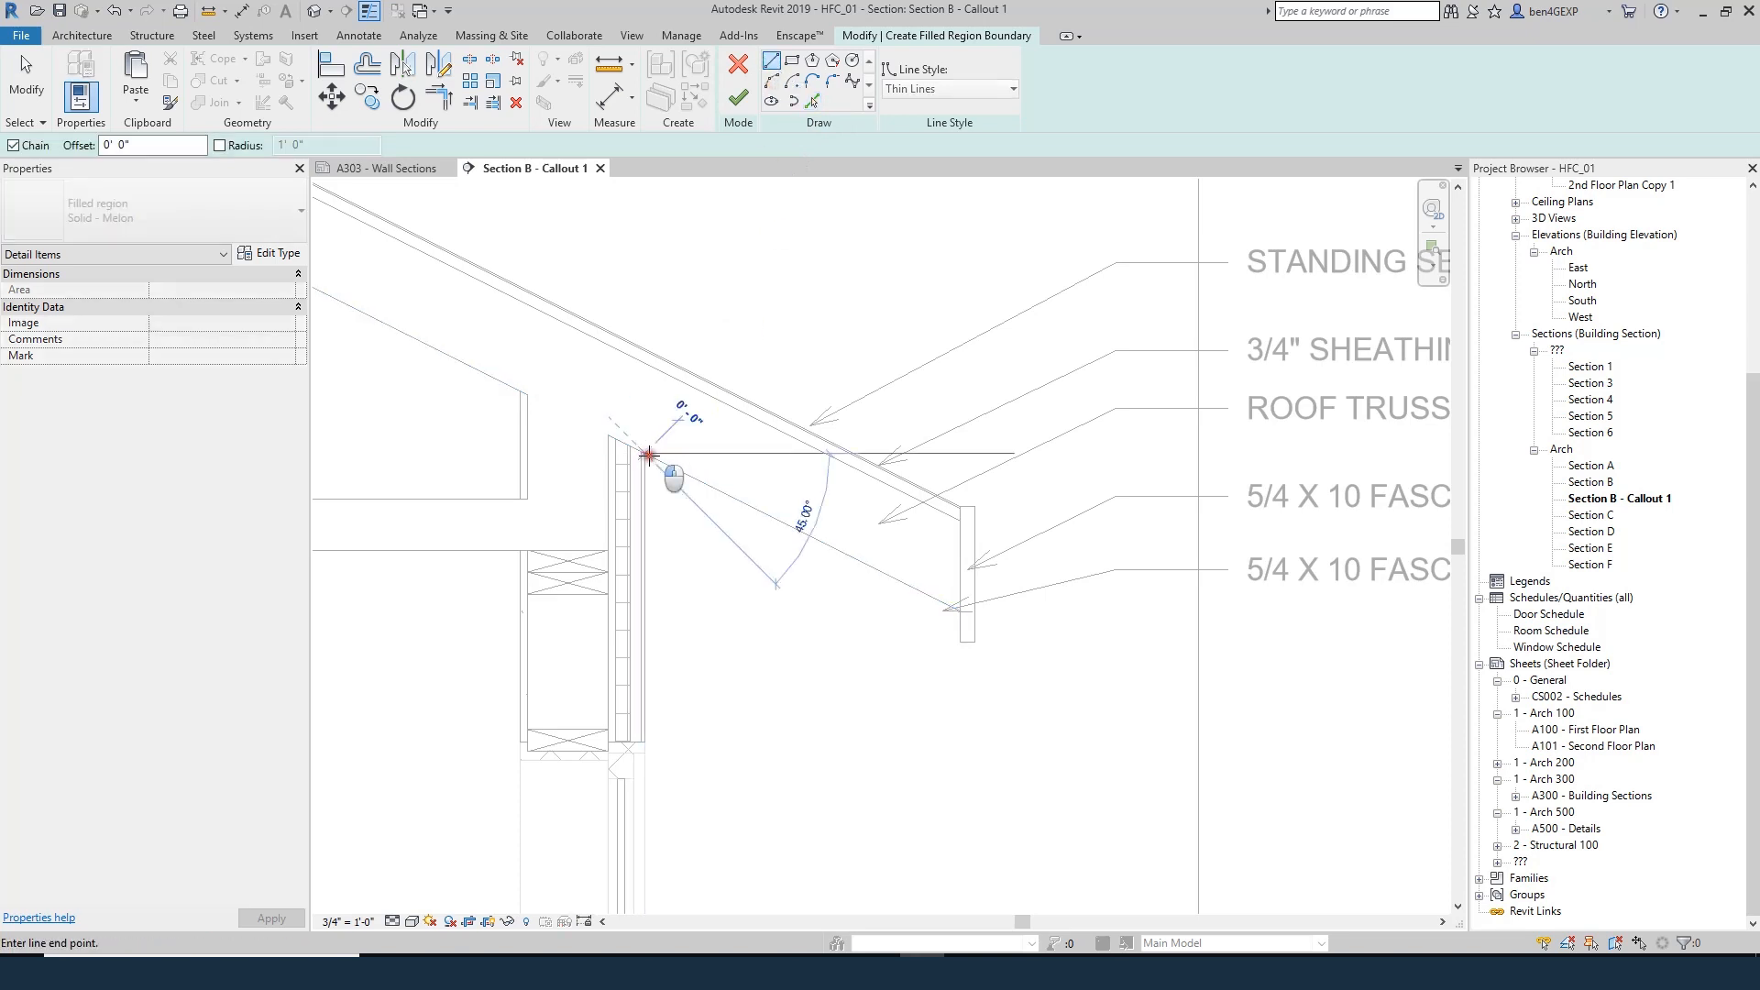
left_click(961, 609)
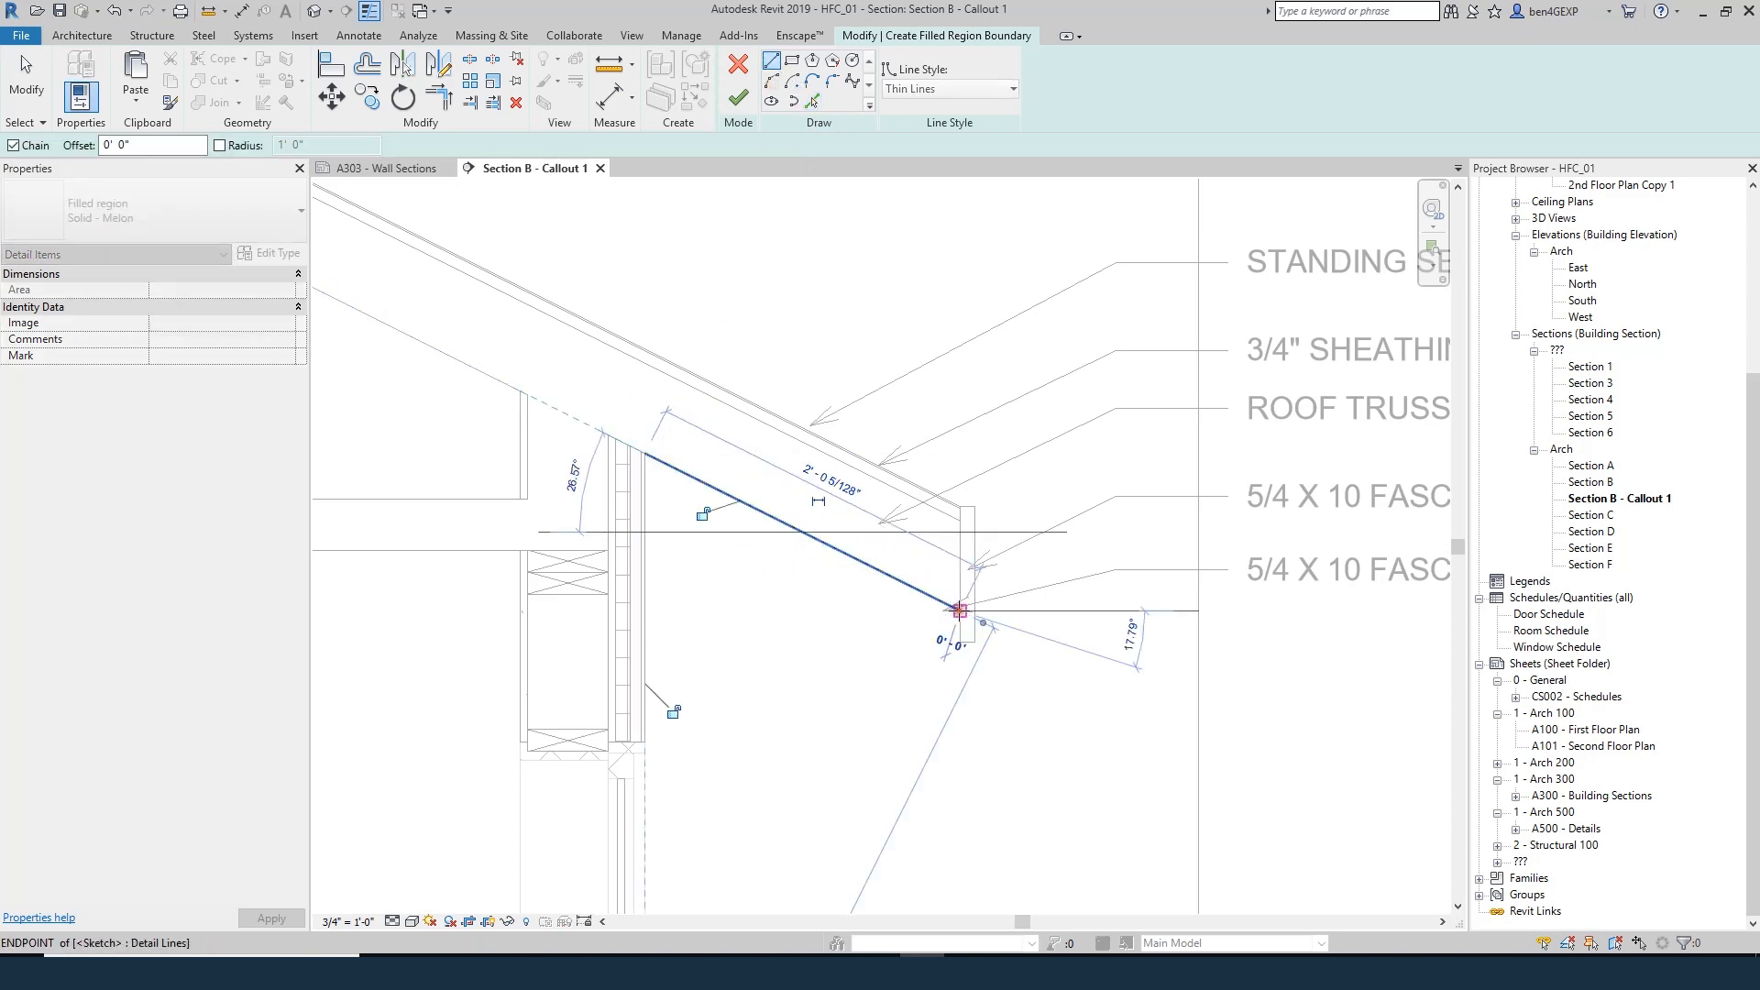
left_click(368, 64)
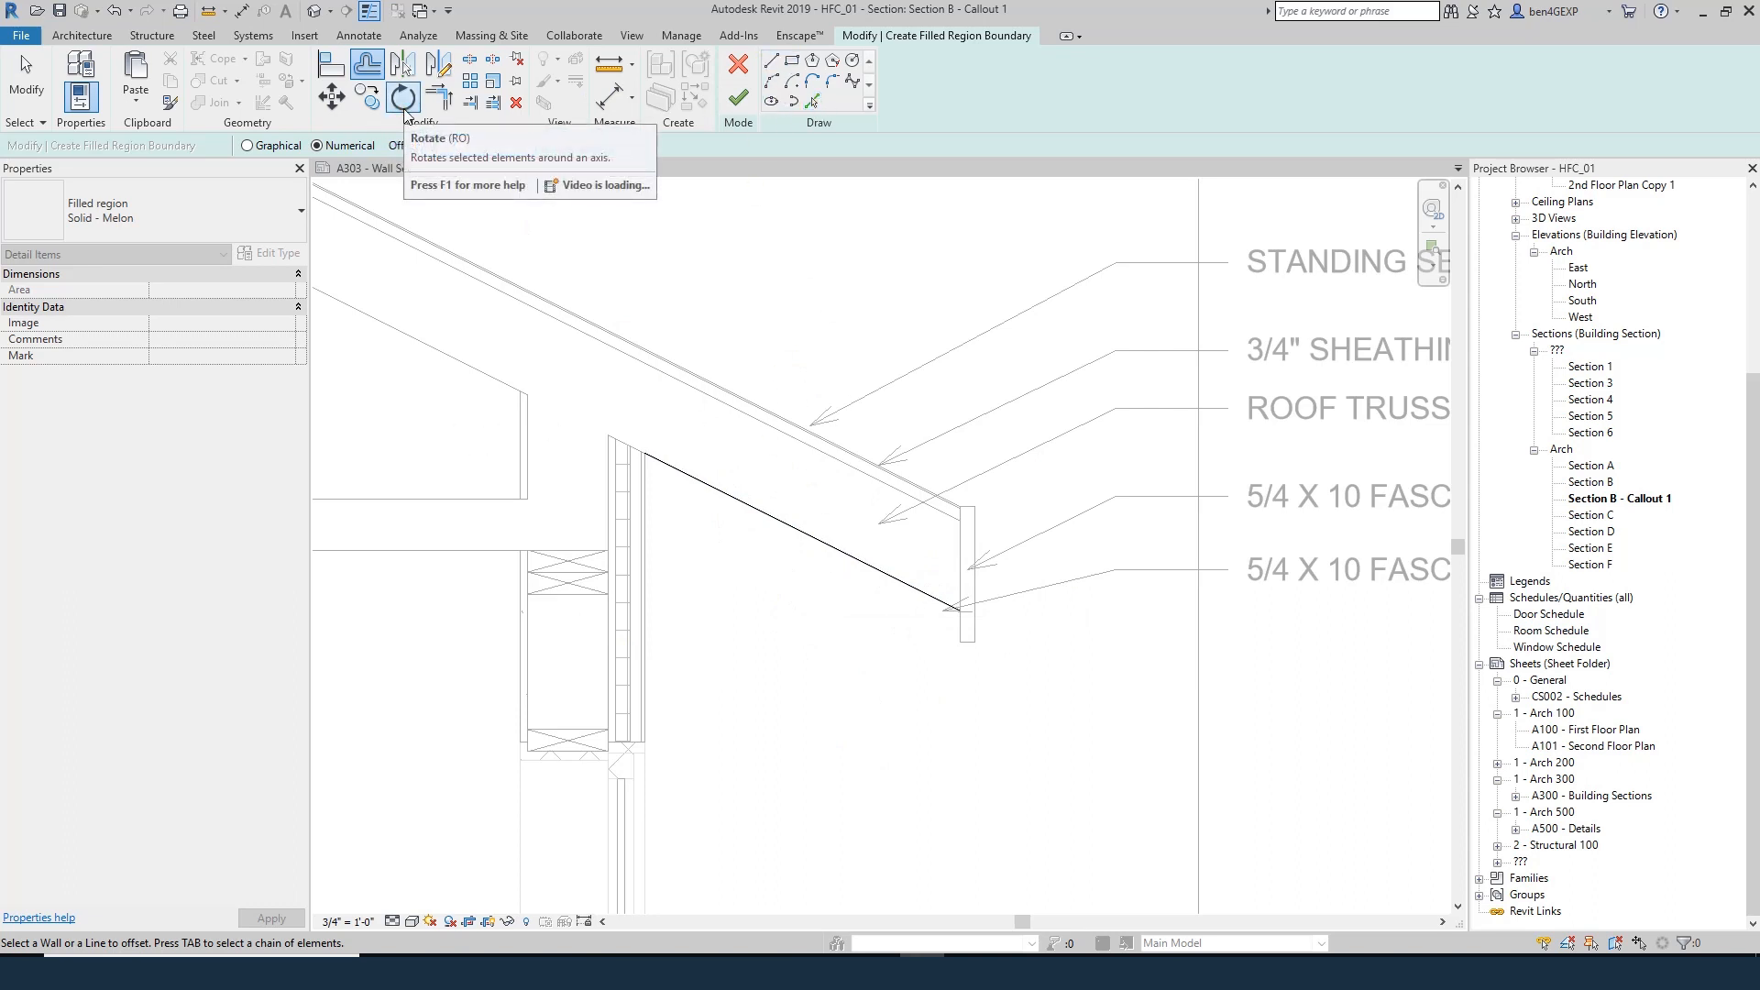
left_click(827, 551)
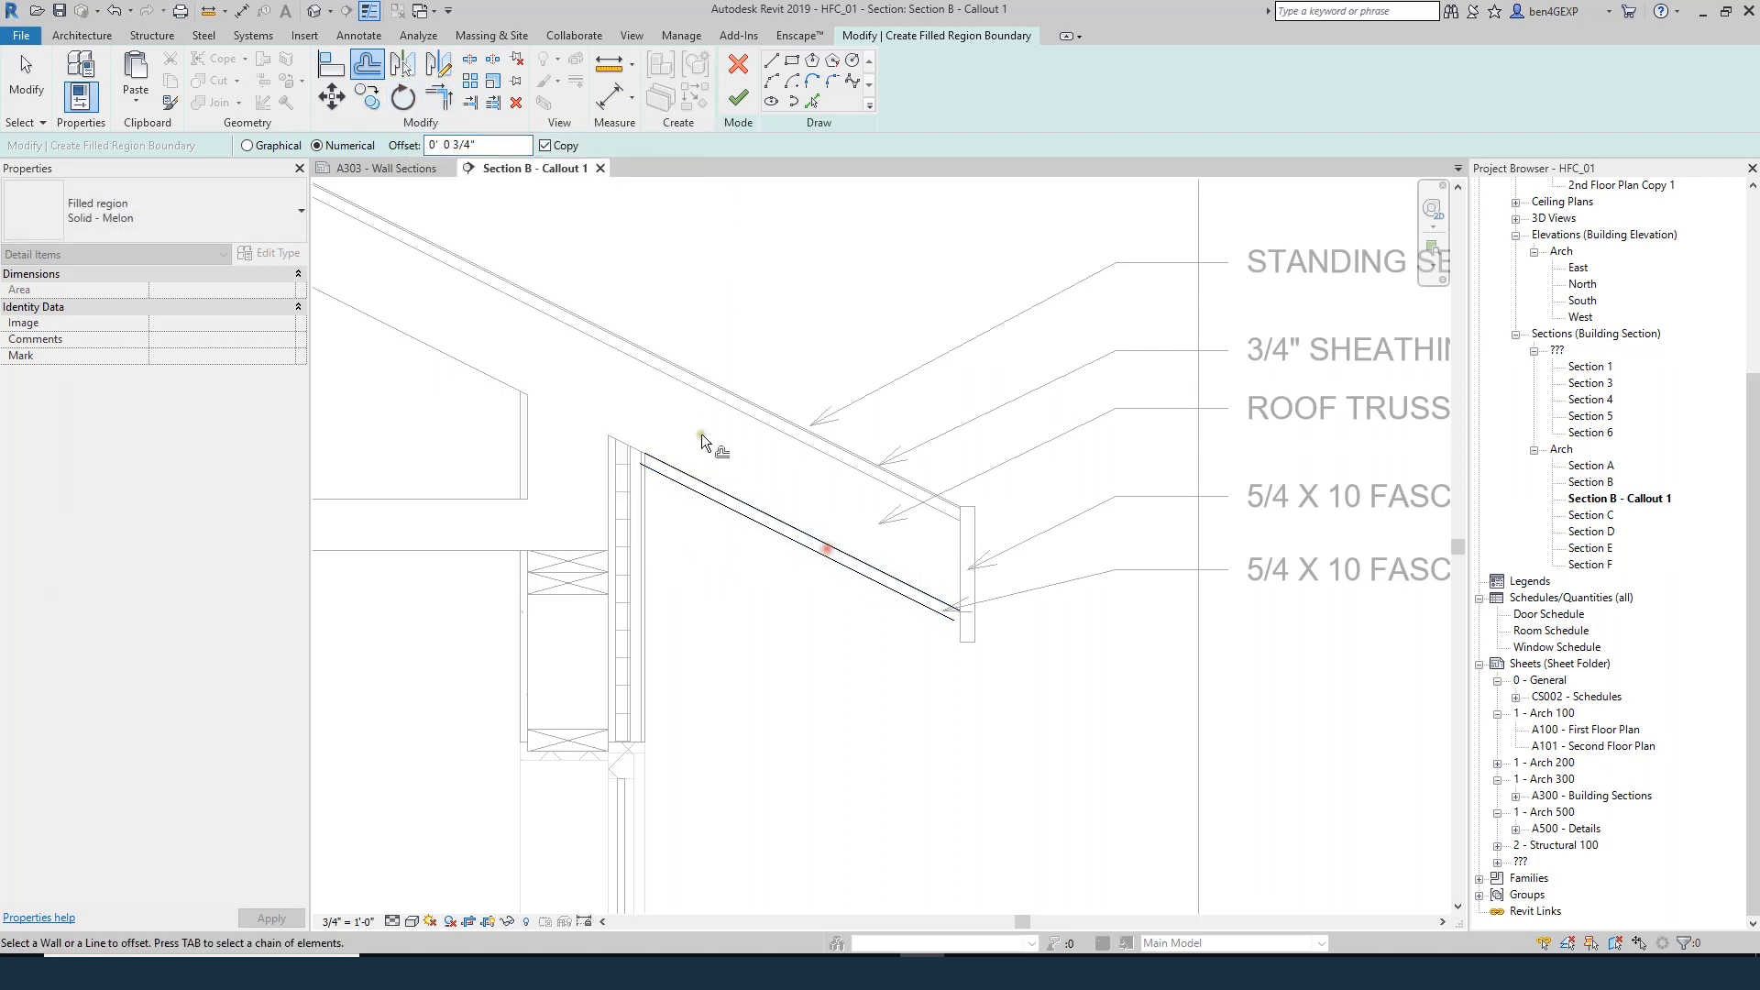
- Draw vertical boundary lines closing the two sloped soffit lines at the wall end and at the fascia end
left_click(771, 61)
scroll(648, 491, "up", 4)
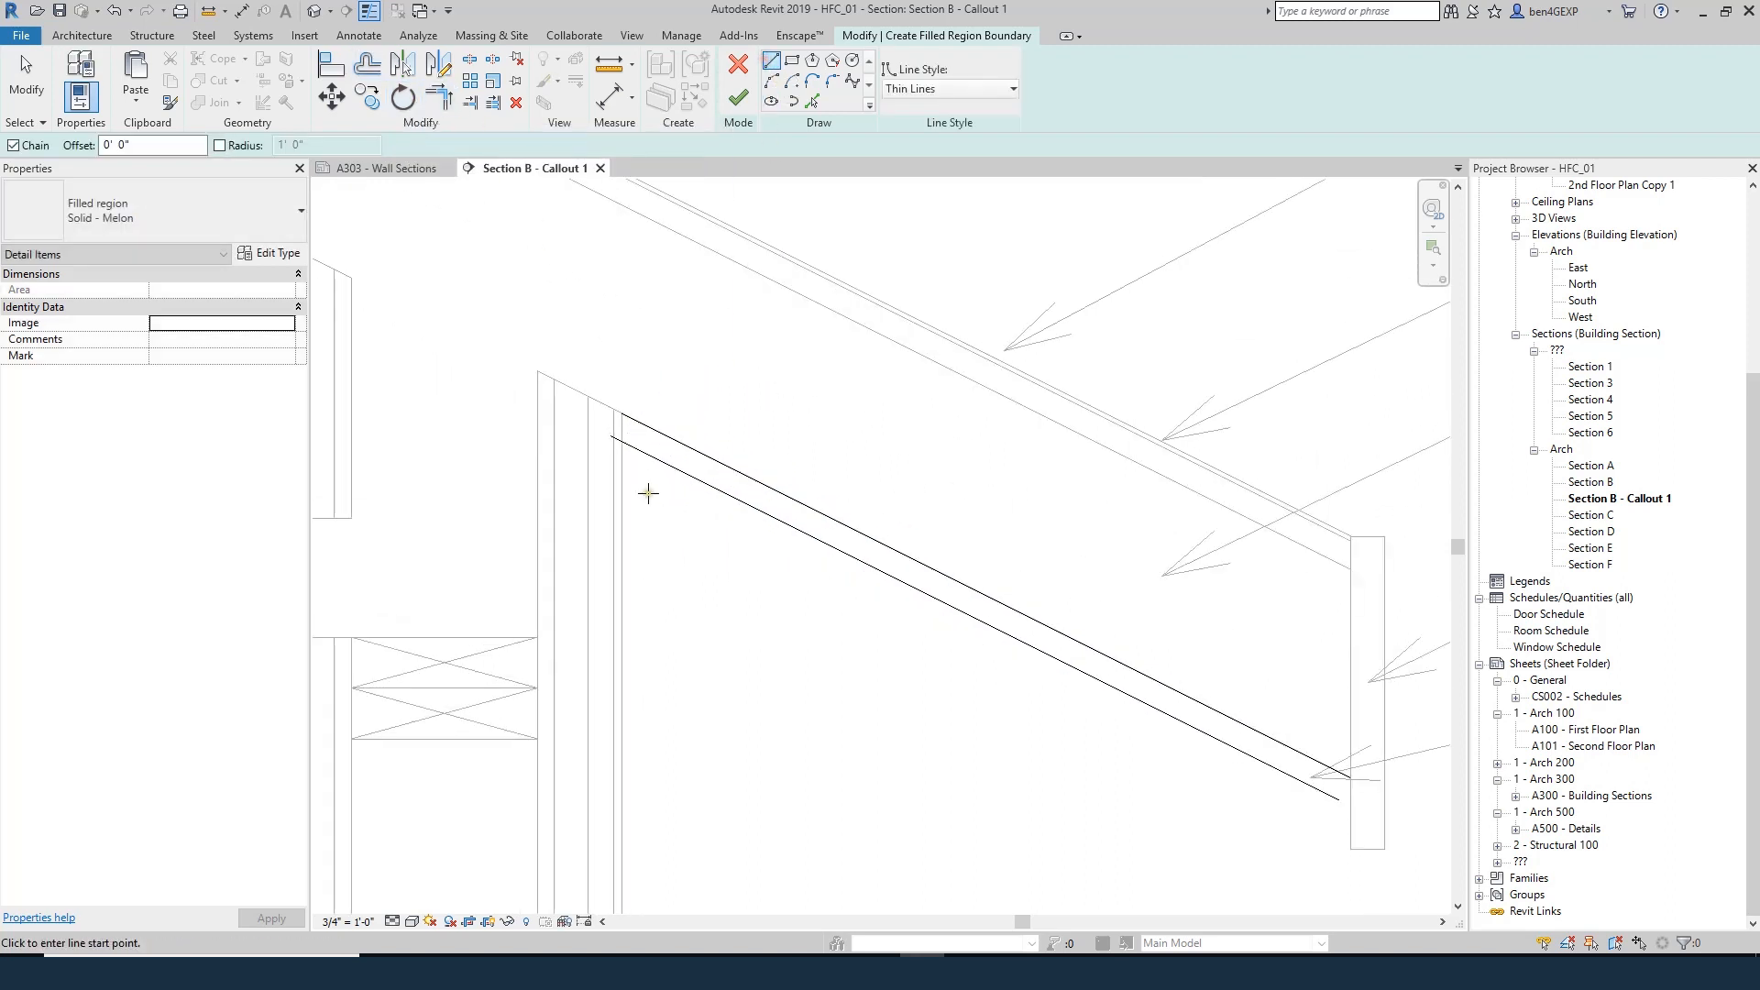
left_click(611, 436)
left_click(610, 402)
key("Escape")
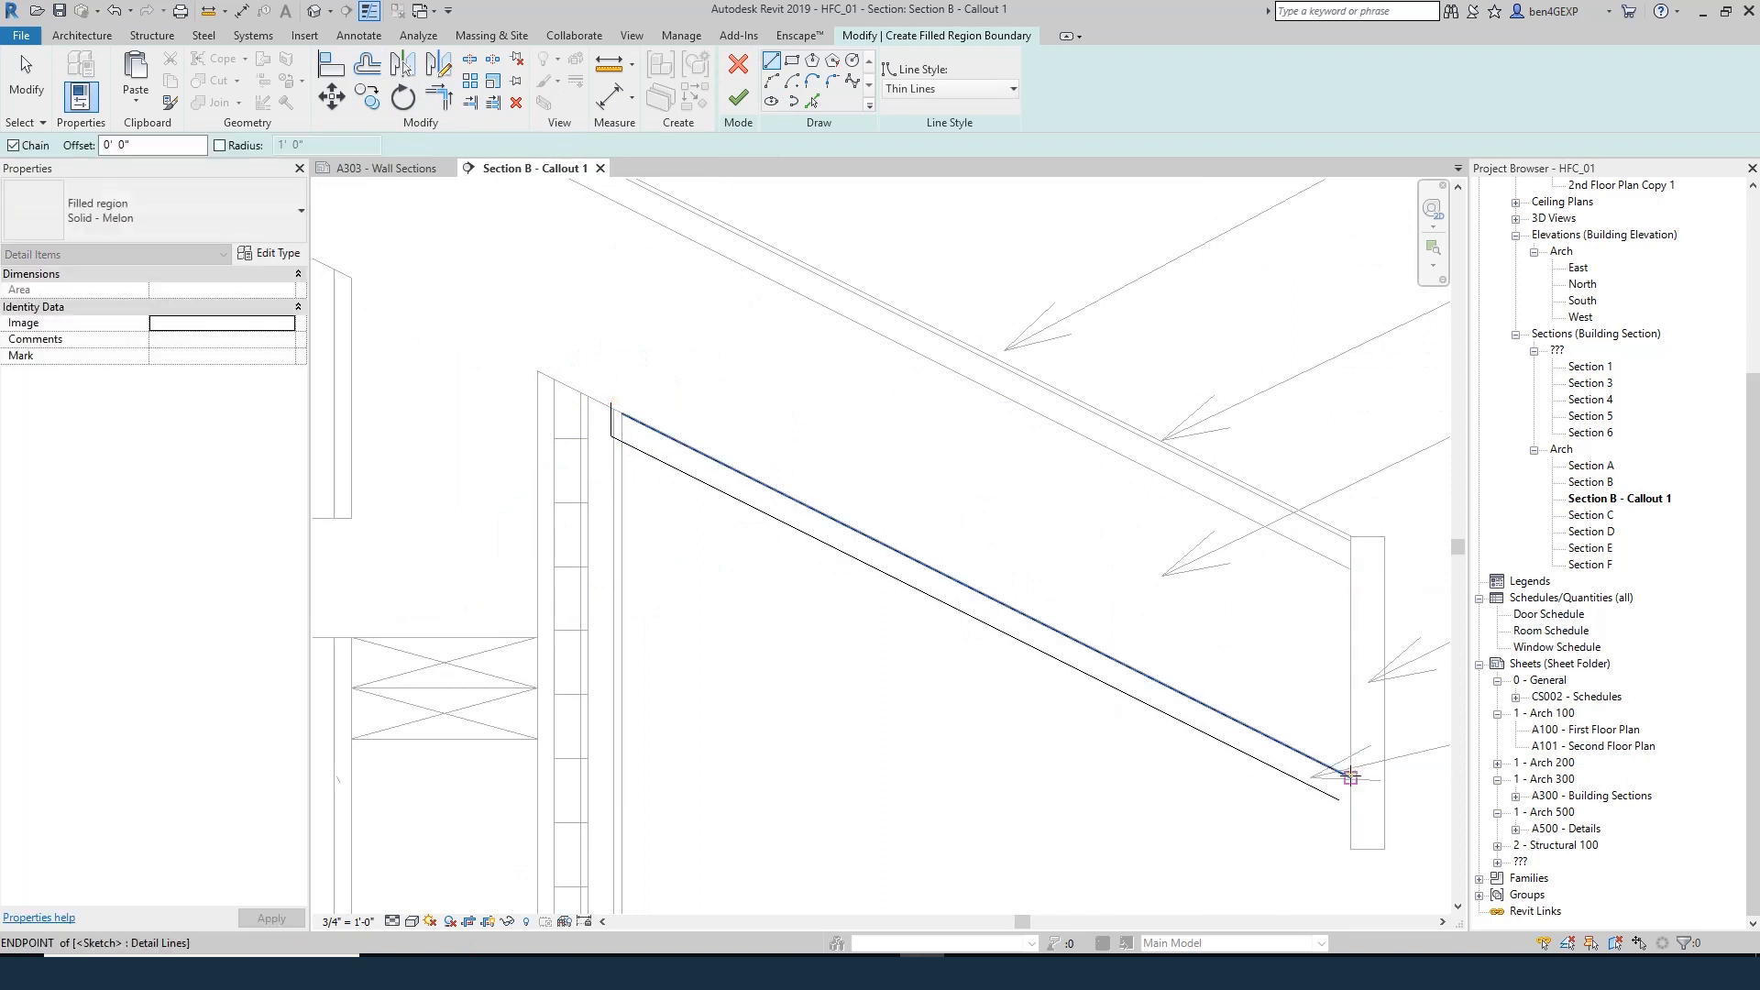
left_click(1350, 777)
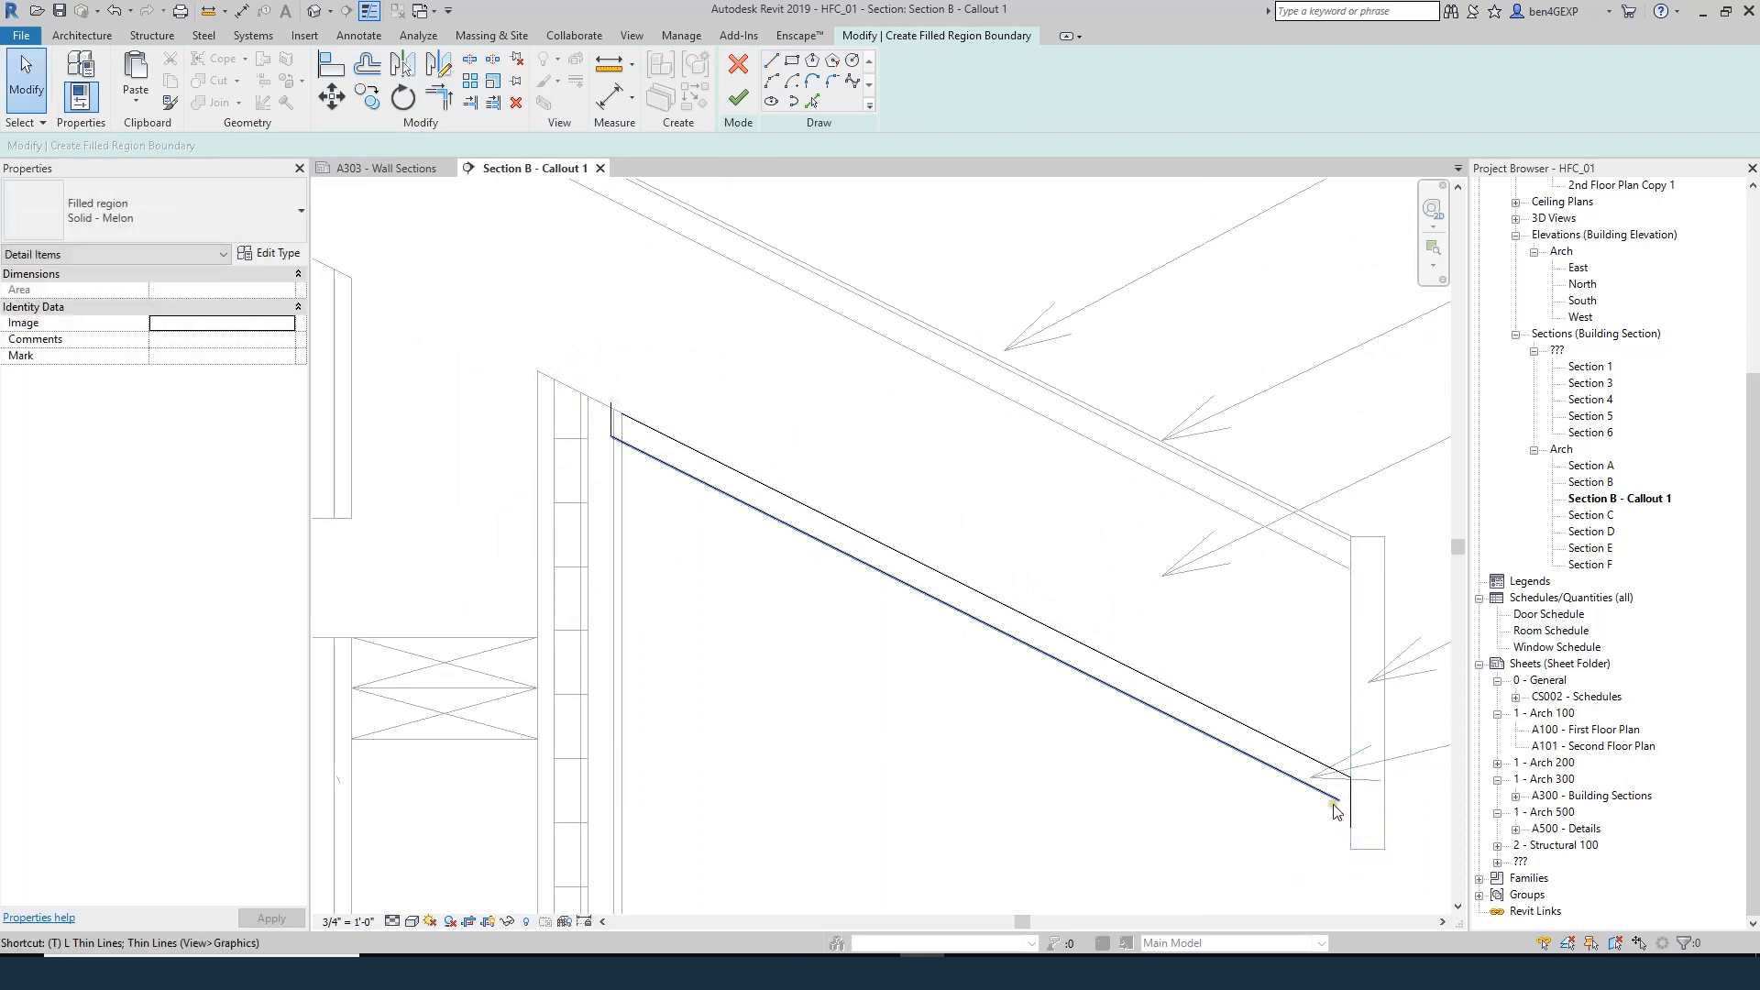
- Trim the soffit boundary's lower corner at the fascia, shift its wall-end line onto the wall face, and finish the filled region
key("t")
key("r")
left_click(1296, 780)
left_click(1351, 807)
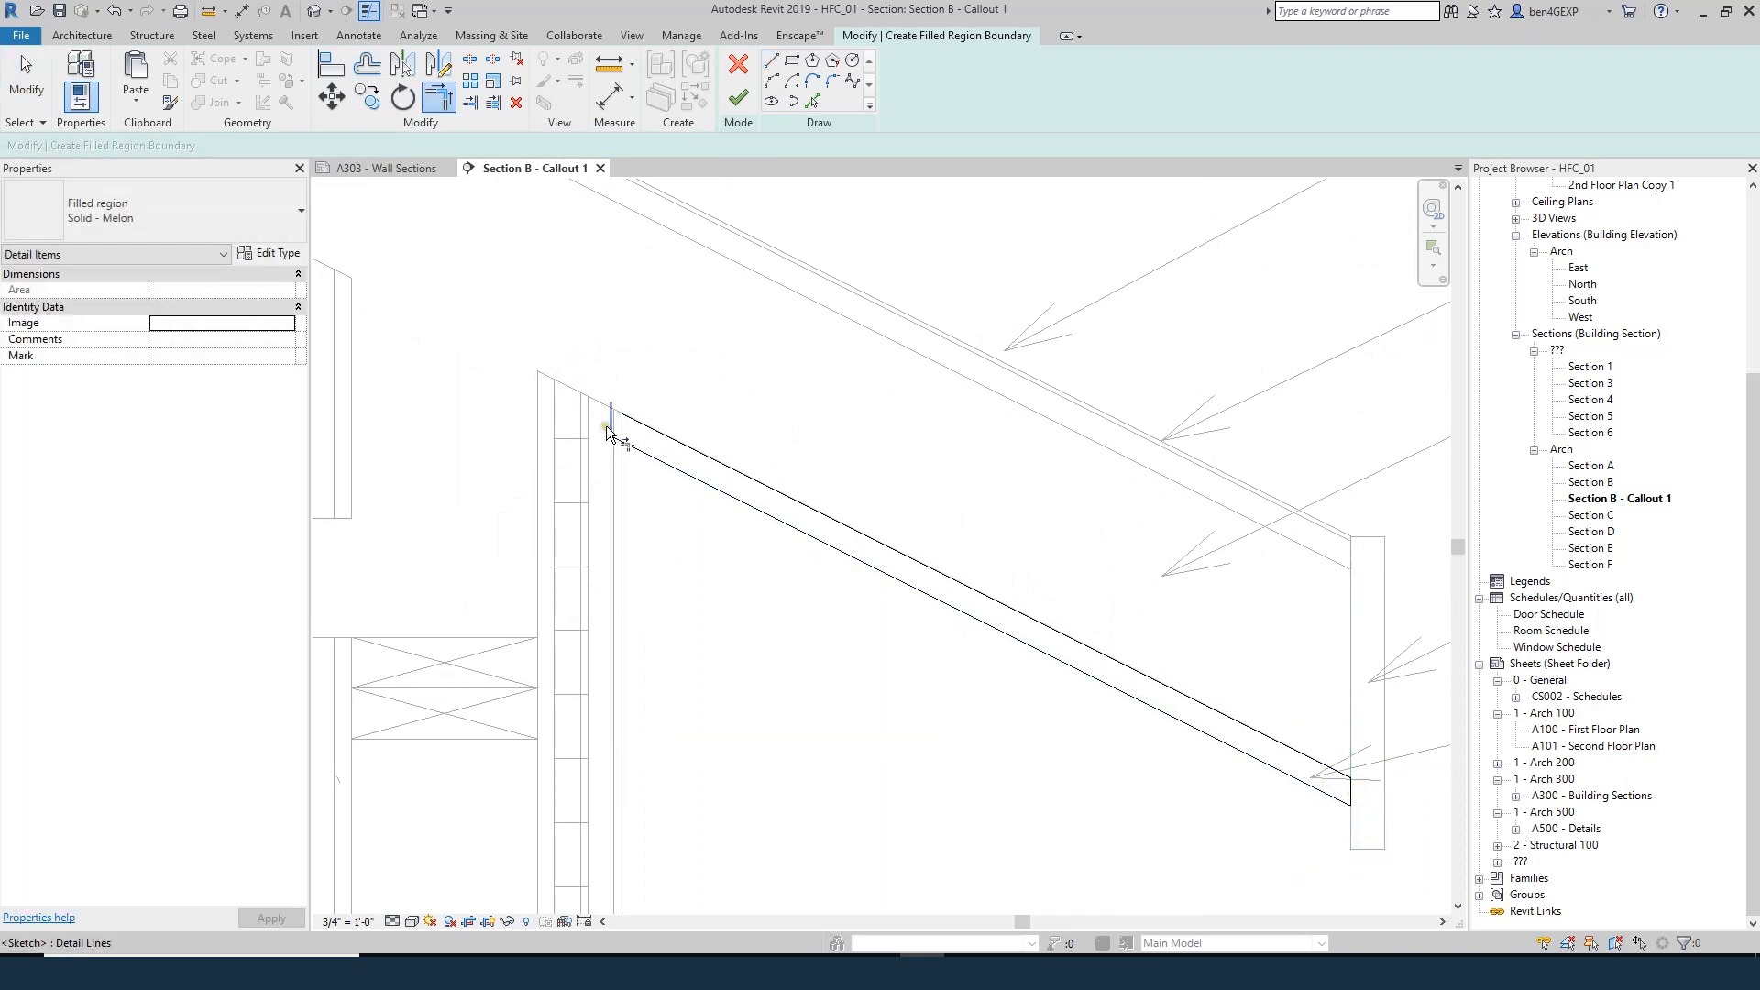
key("Escape")
left_click_drag(612, 424, 626, 428)
left_click(738, 97)
scroll(937, 557, "down", 3)
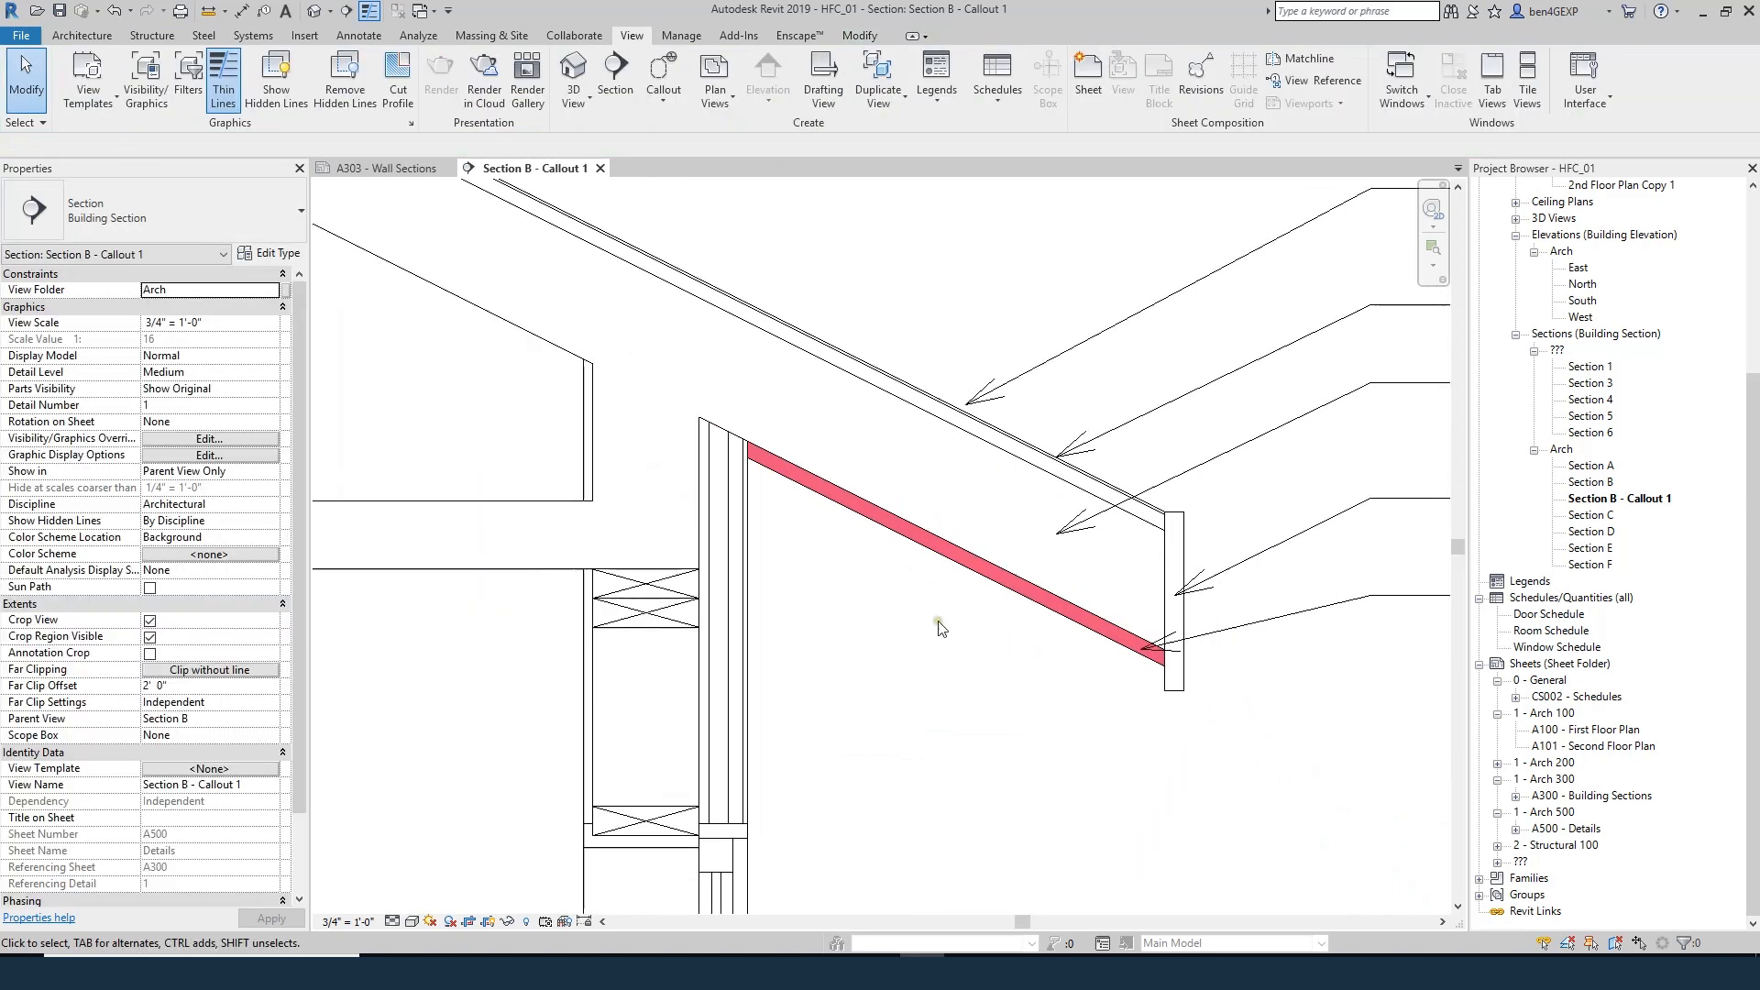
- Change the soffit filled region's type to Solid White
left_click(937, 558)
left_click(225, 200)
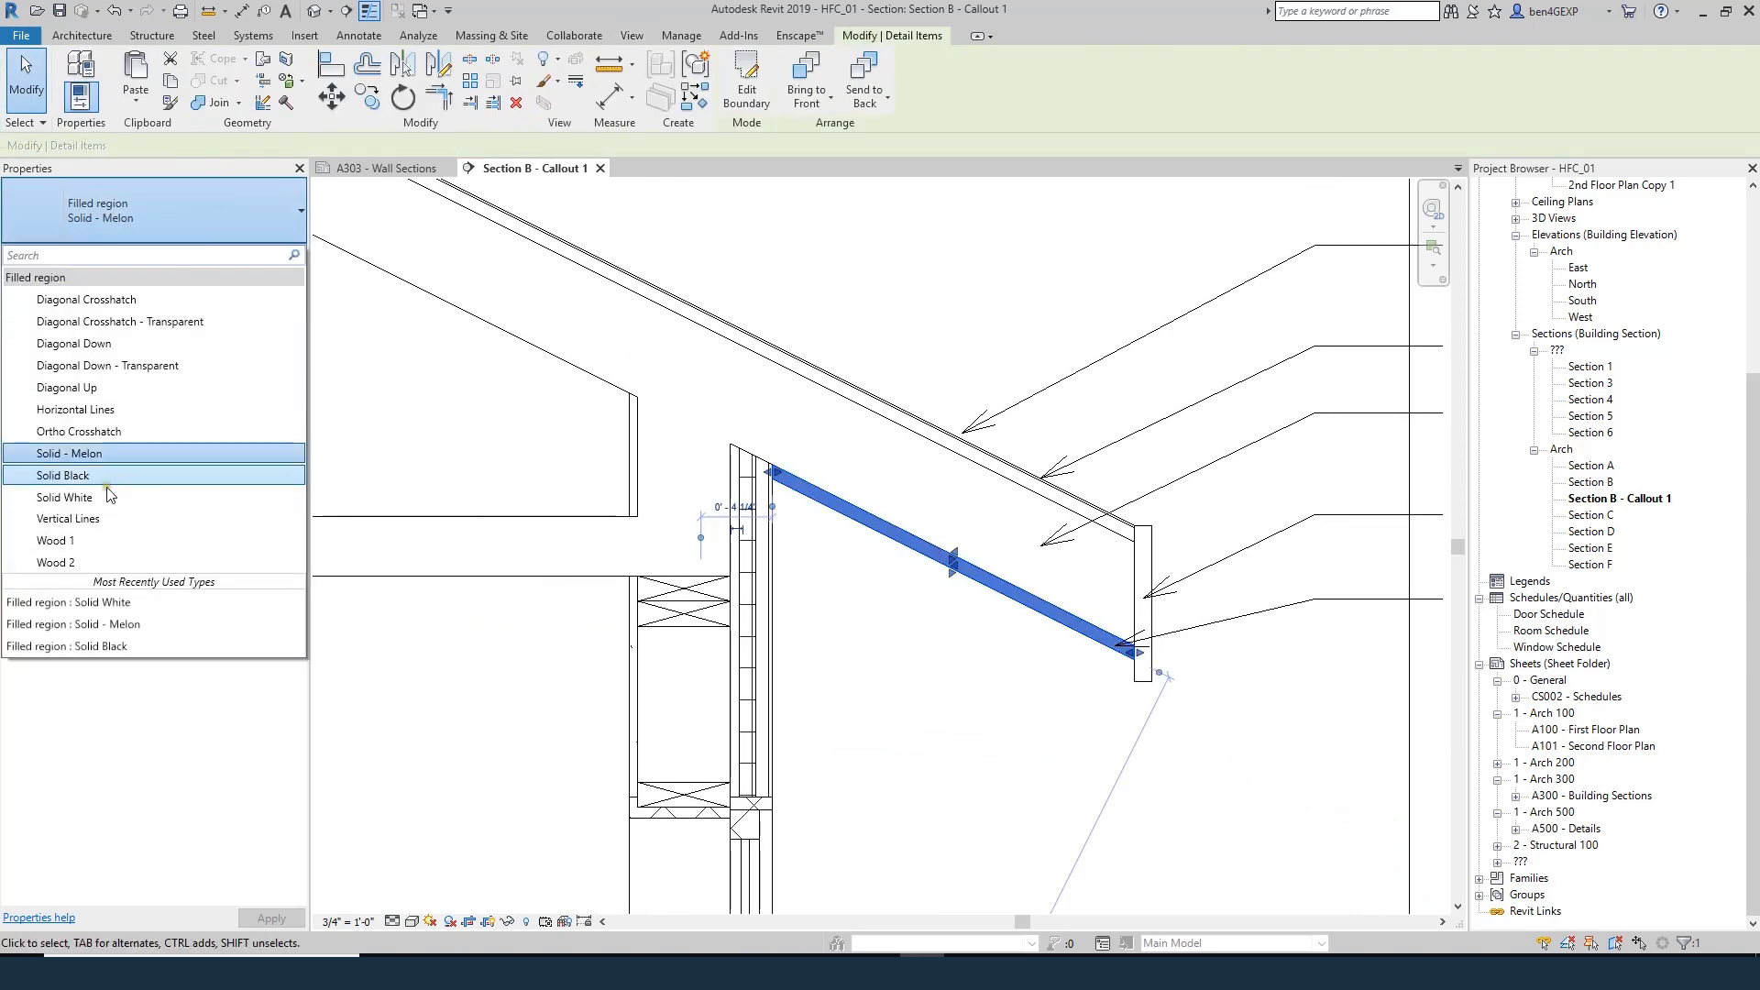
left_click(74, 502)
left_click(1014, 560)
scroll(1008, 561, "down", 4)
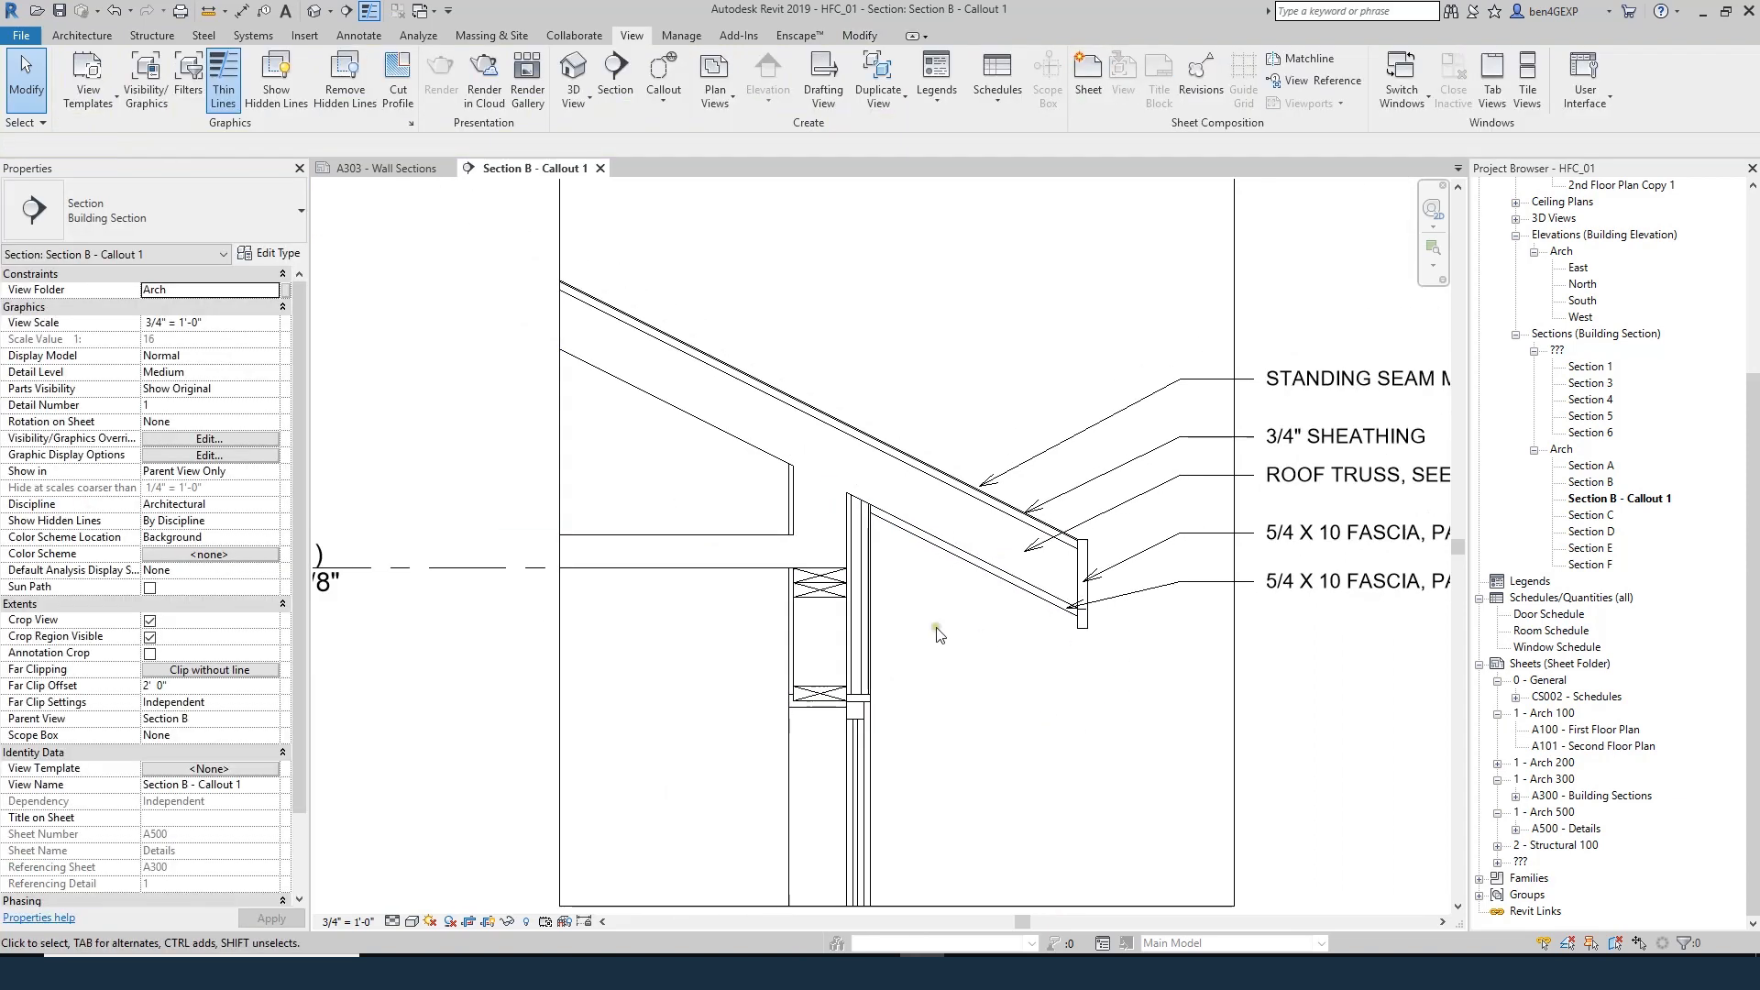
- Narrow the upper crop region by moving its interior-side edge closer to the wall
scroll(1103, 602, "up", 2)
scroll(915, 570, "down", 2)
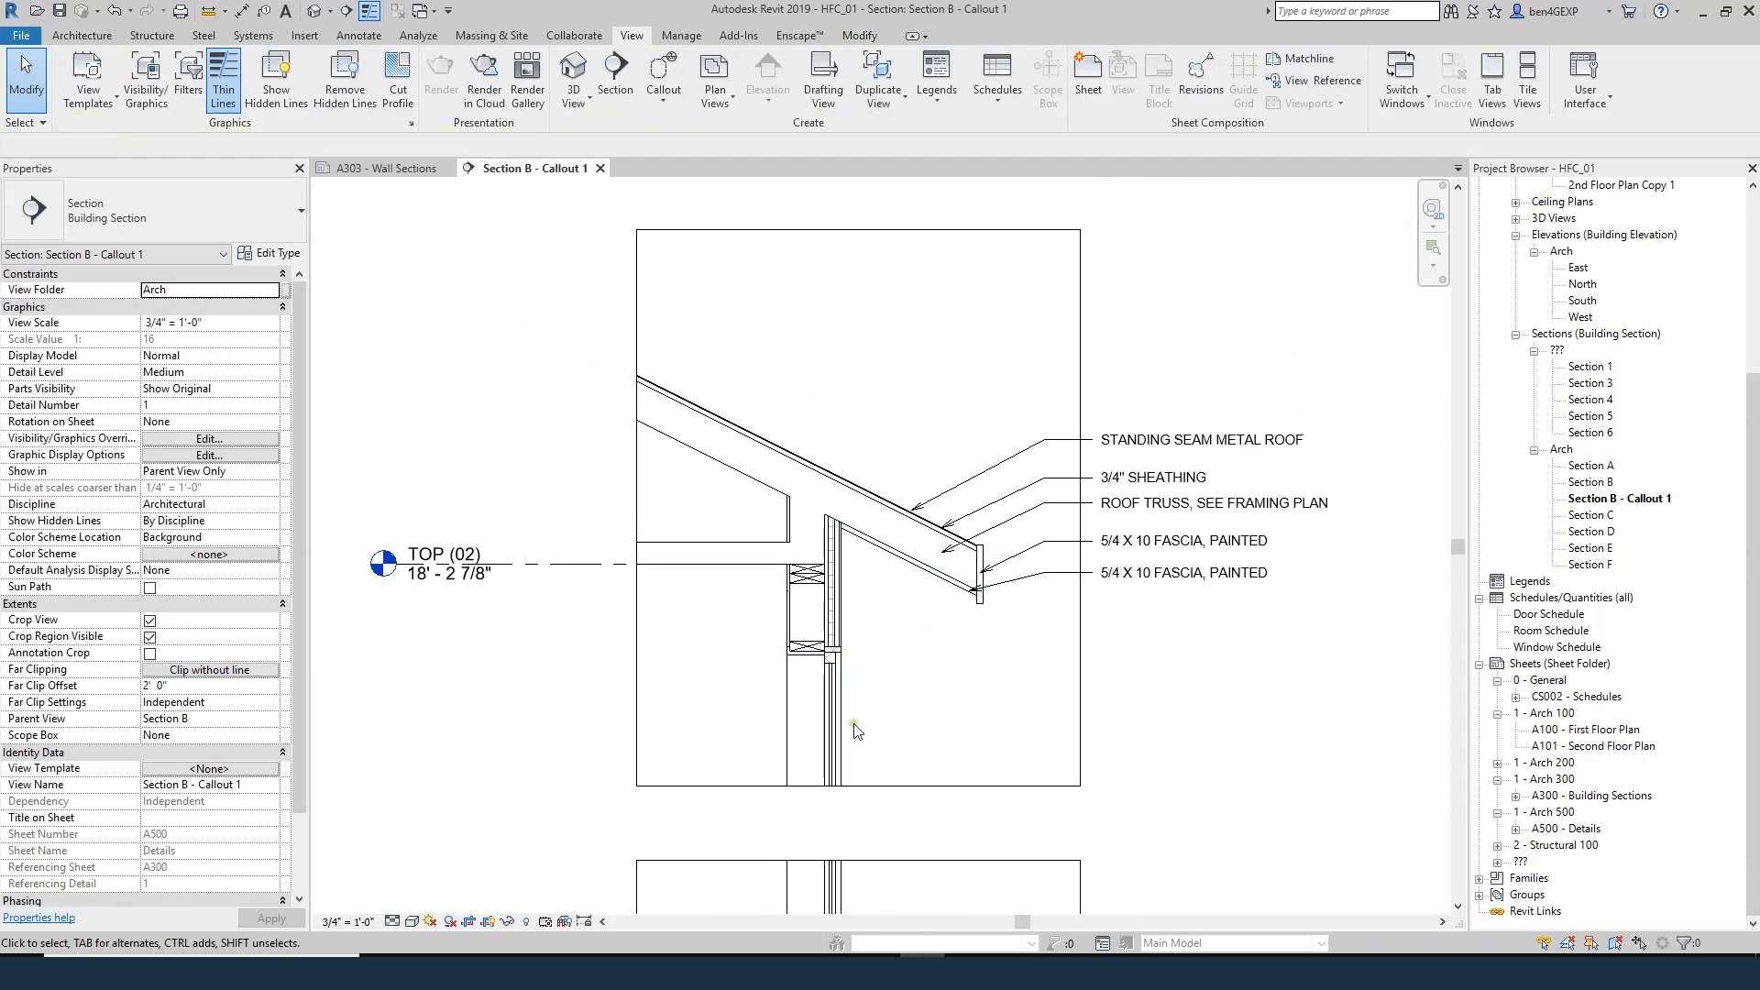
left_click(924, 786)
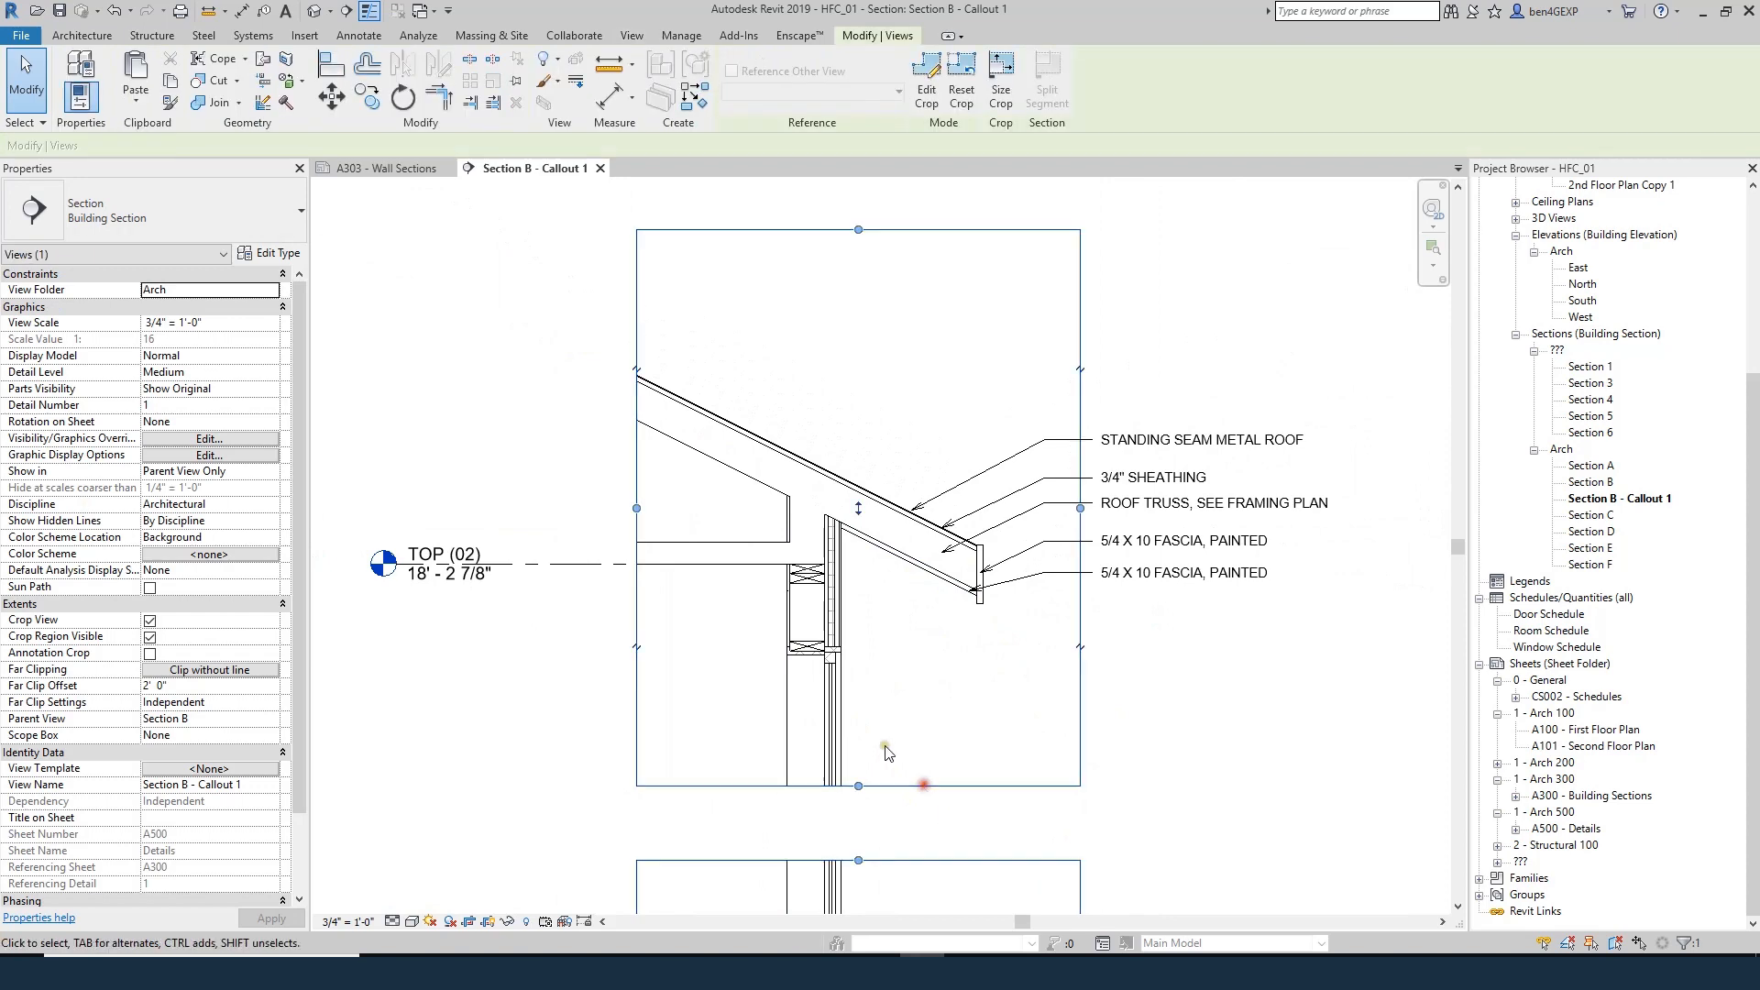
left_click_drag(636, 508, 687, 508)
key("Escape")
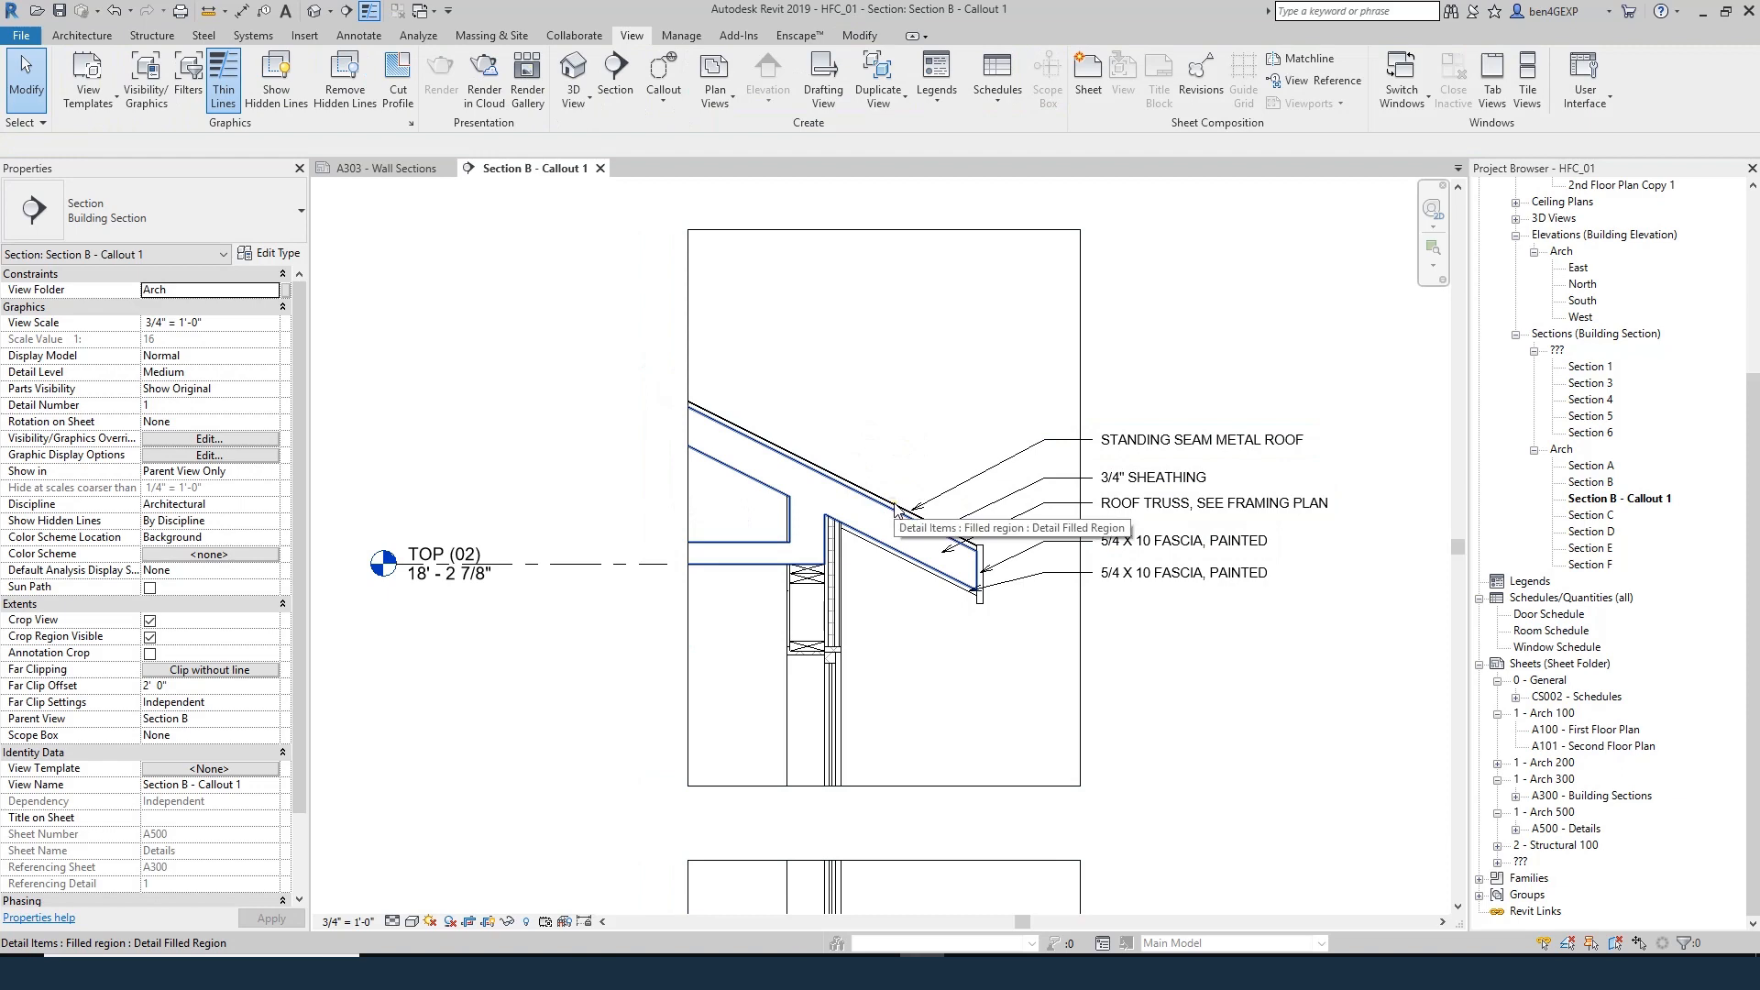
- Place an aligned dimension above the roof from the outer face of the wall's stud core to the fascia's inner face
key("d")
key("i")
scroll(791, 570, "up", 3)
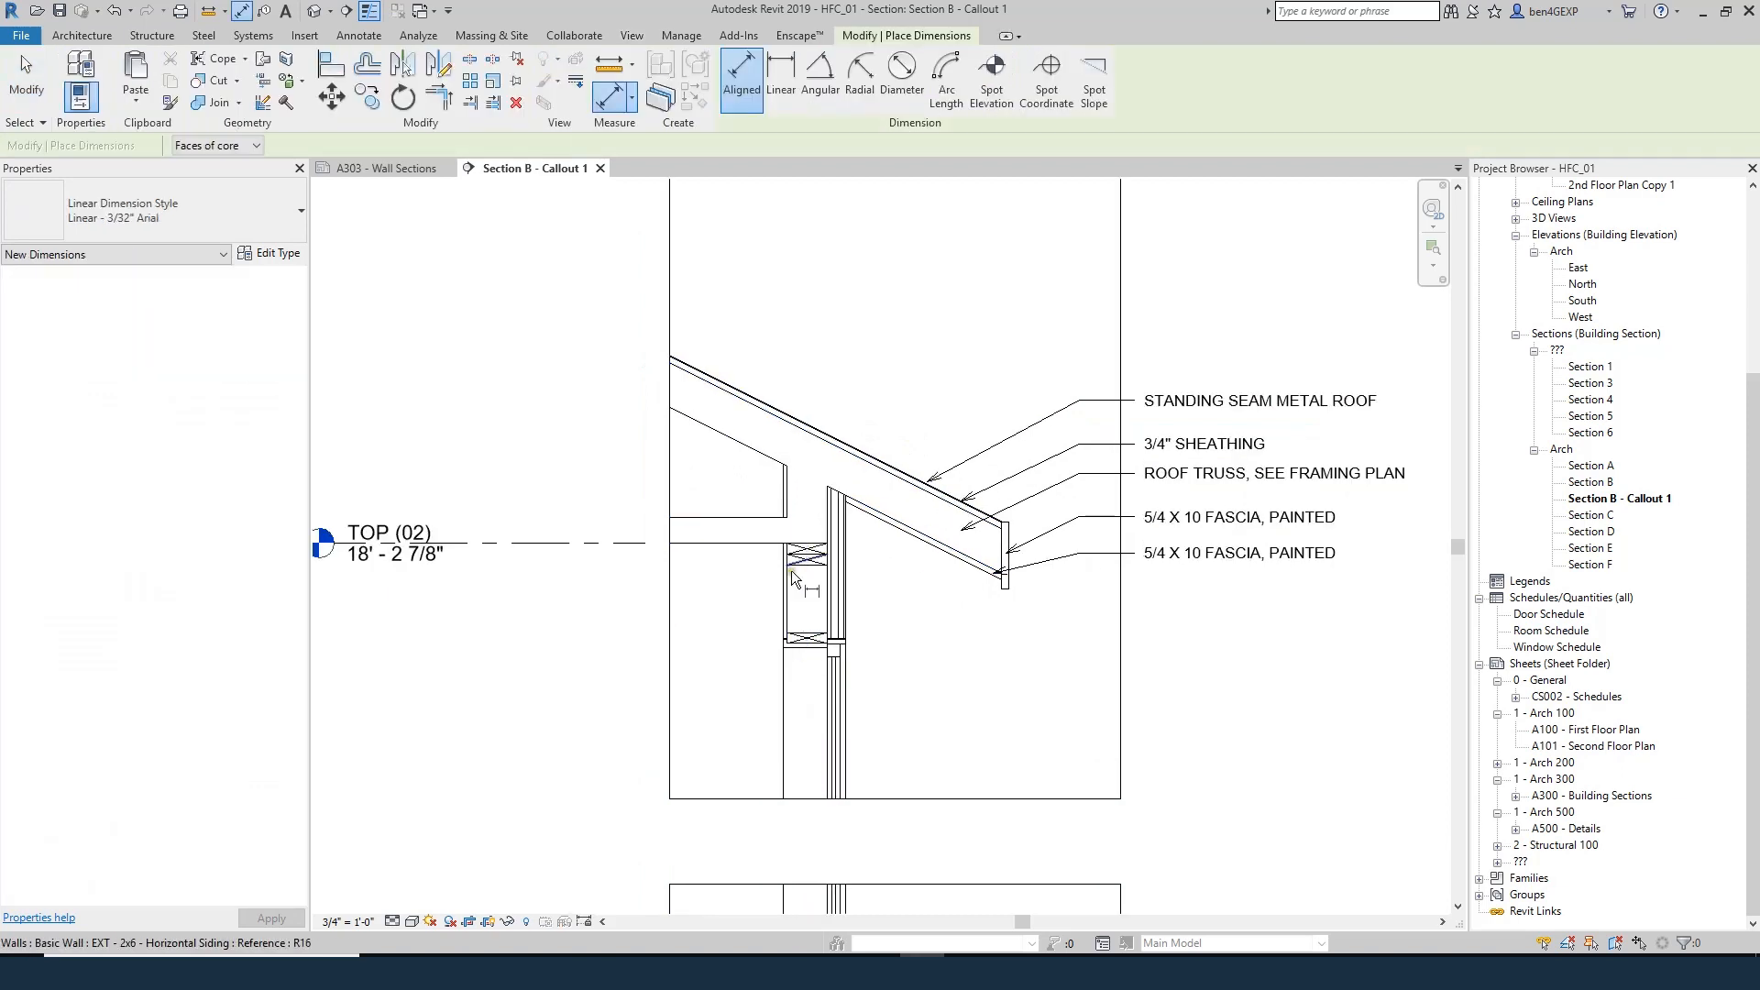
left_click(860, 641)
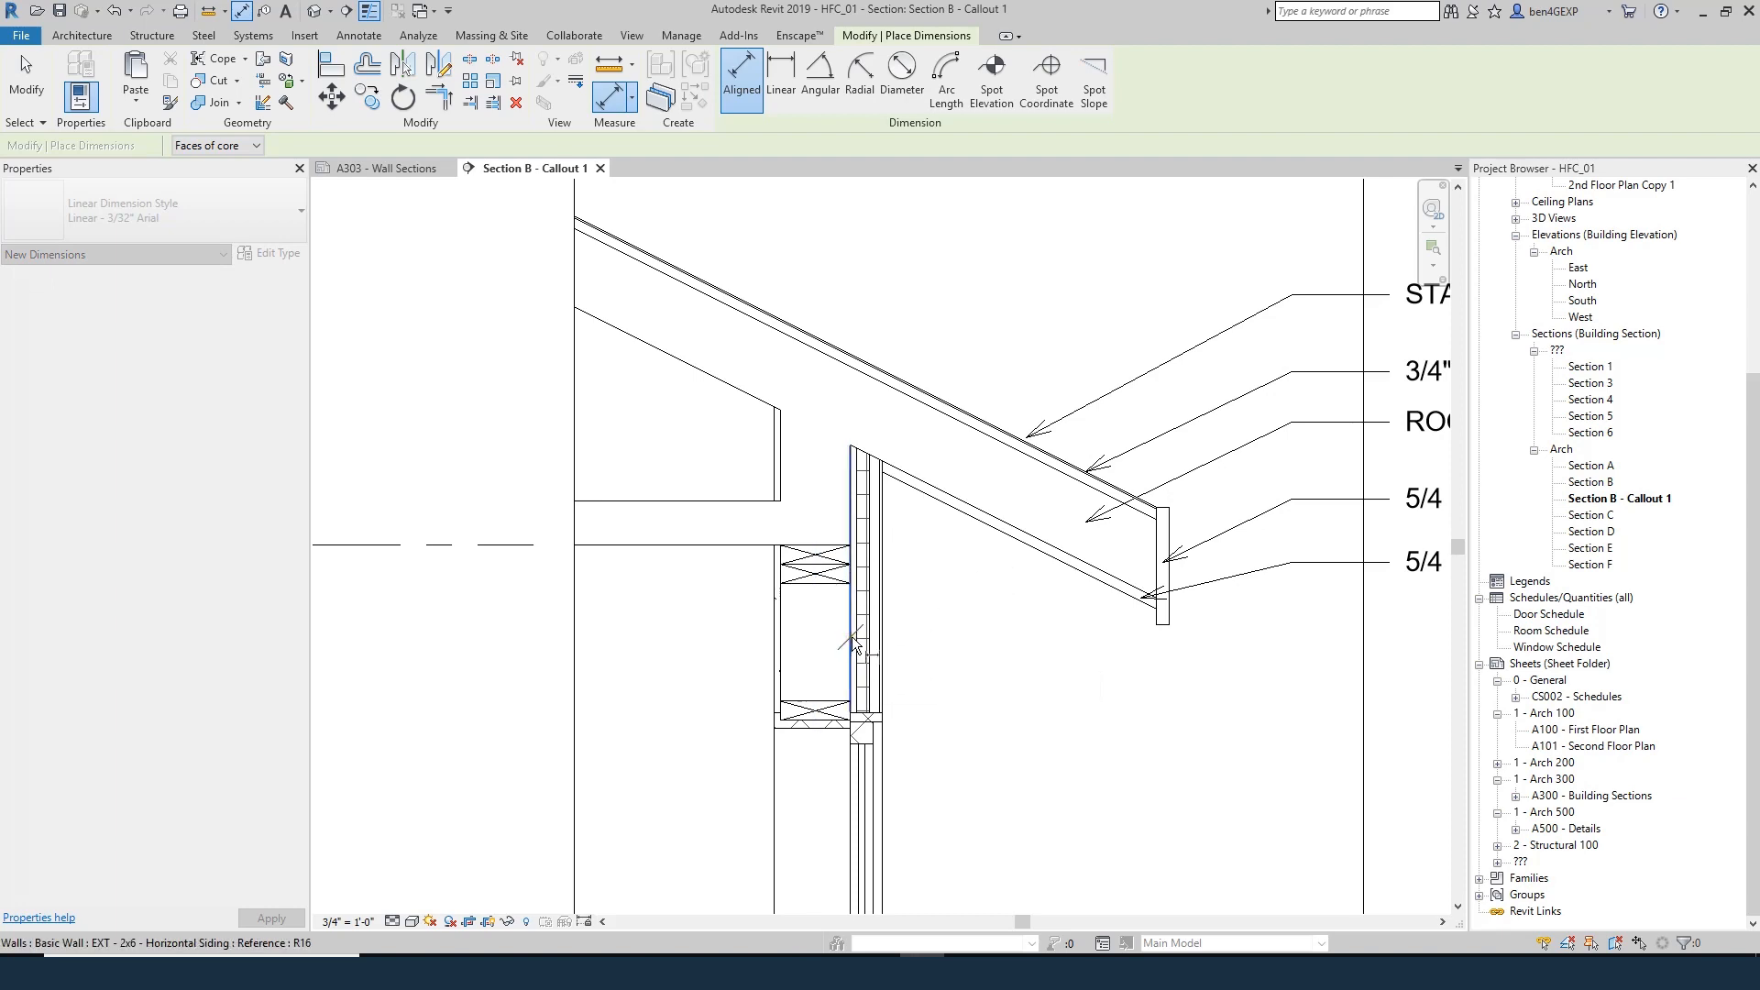
left_click(852, 642)
left_click(1158, 559)
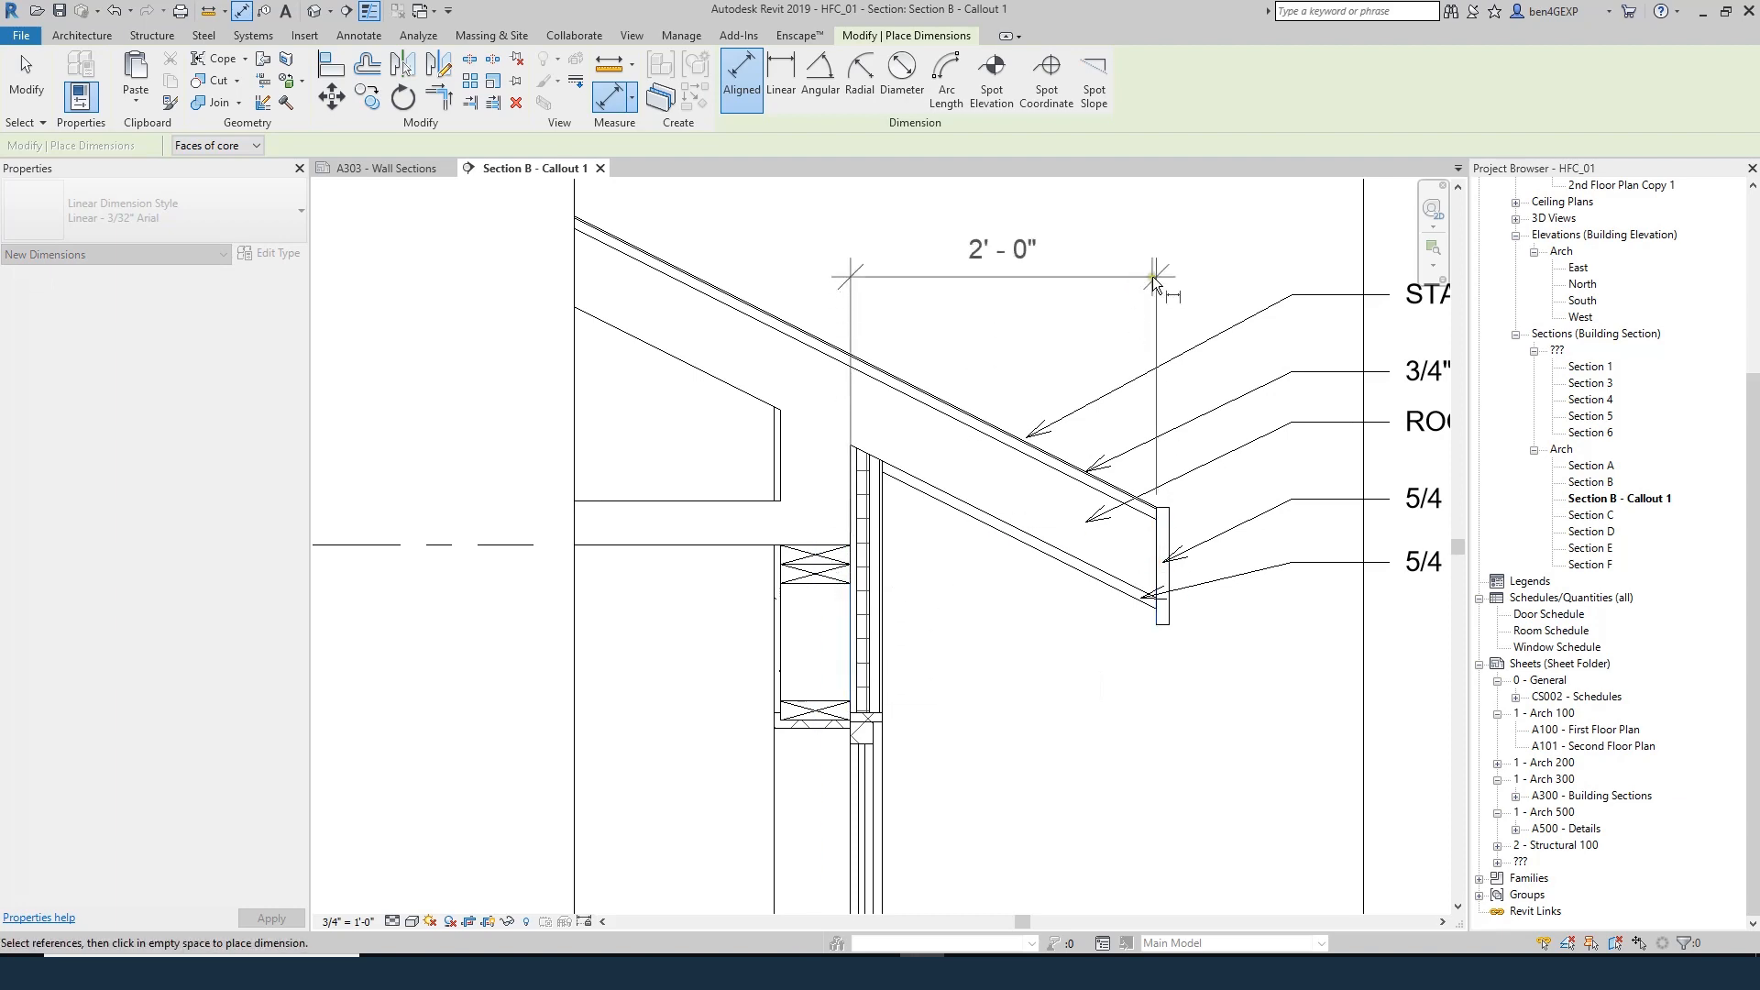
left_click(1153, 282)
key("Escape")
left_click(1154, 541)
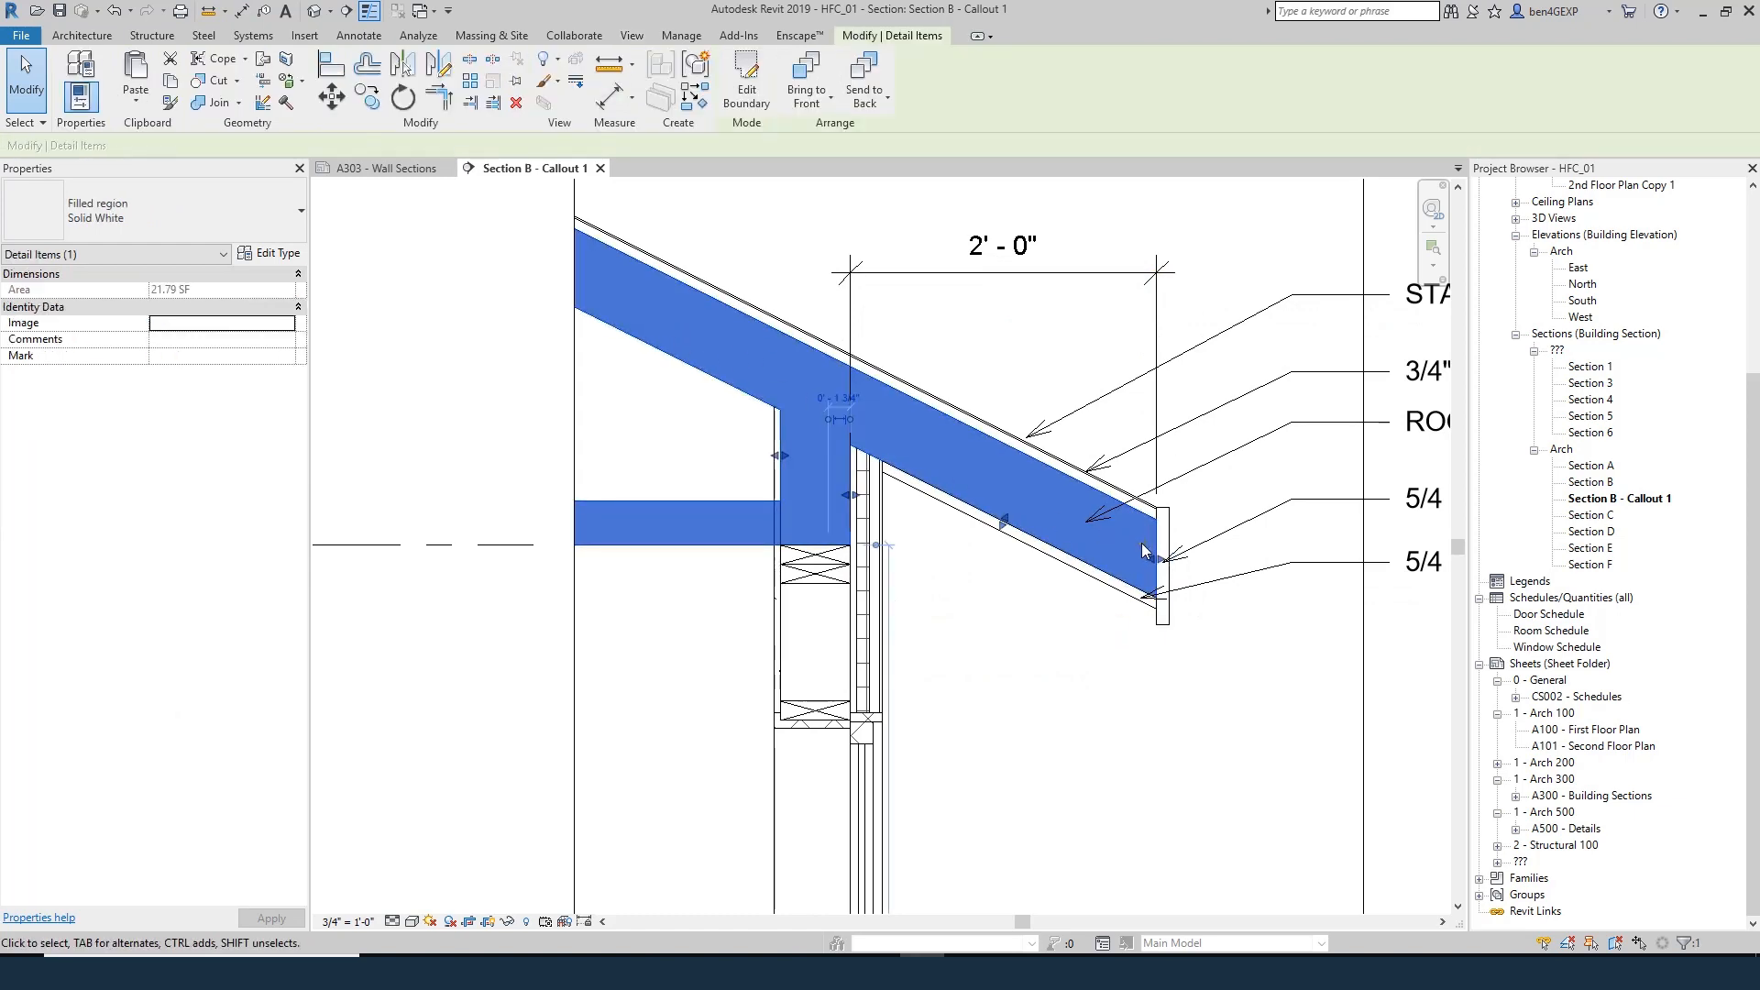
key("Escape")
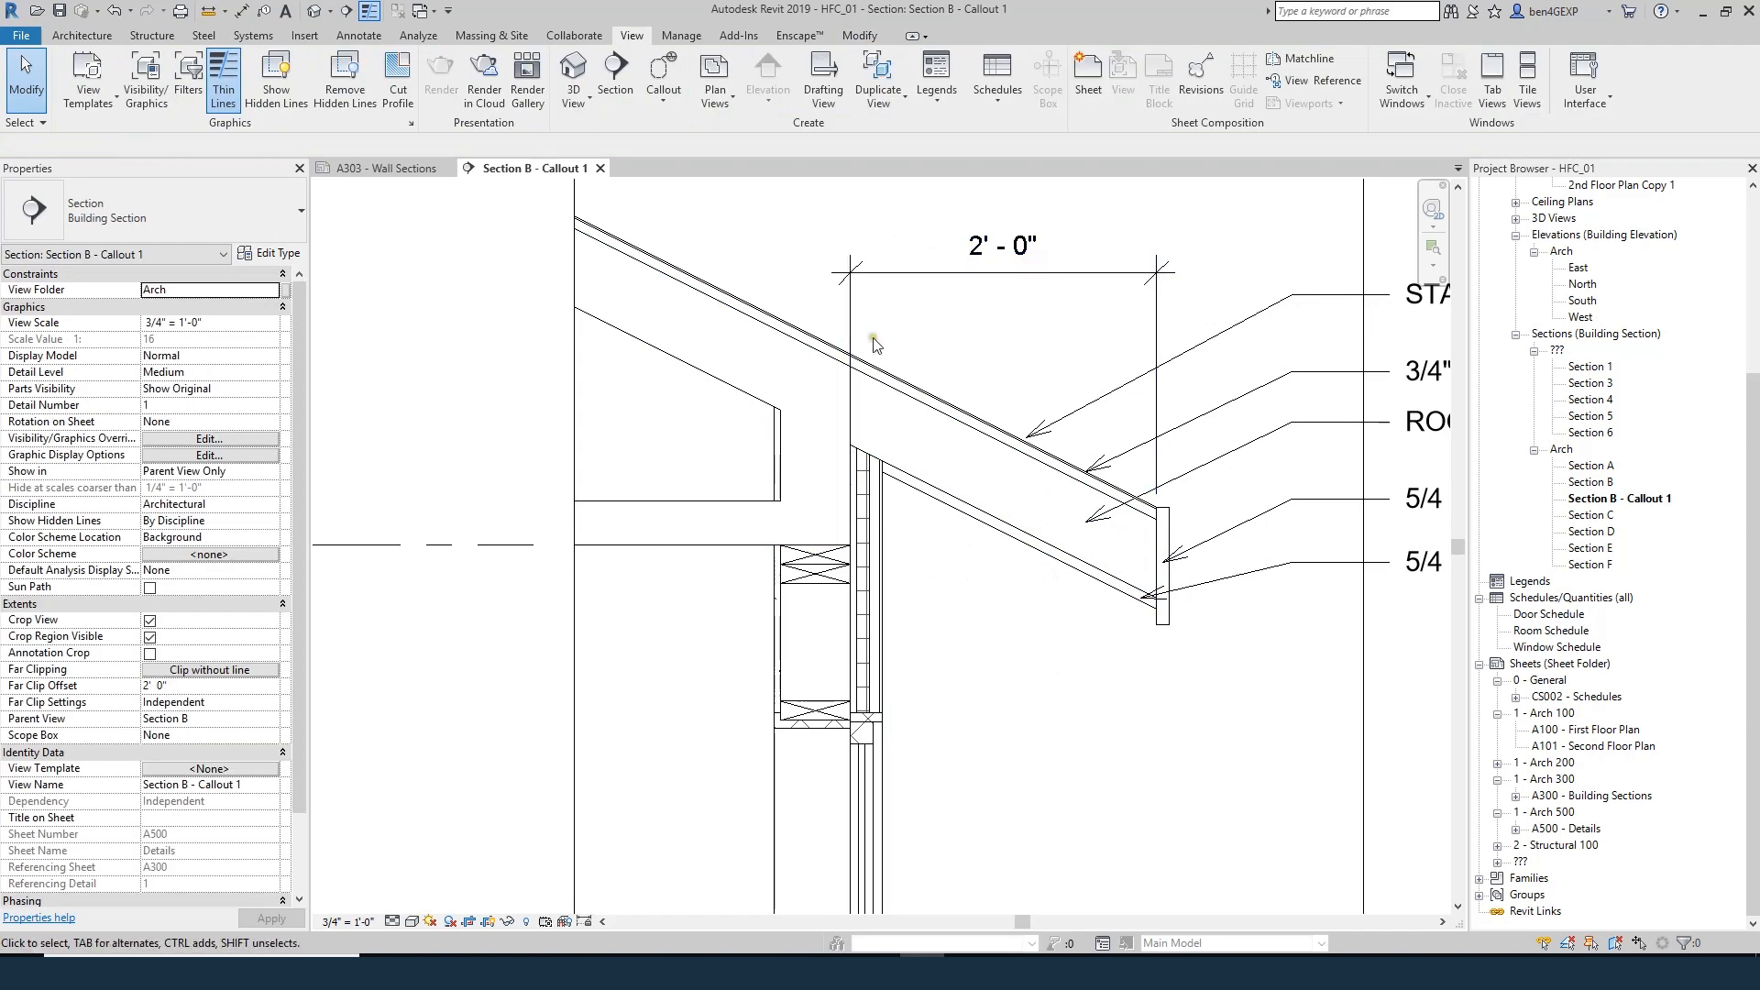
- Shorten the overhang dimension's wall-side witness line so it ends above the roof
left_click(980, 275)
left_click_drag(850, 531, 852, 335)
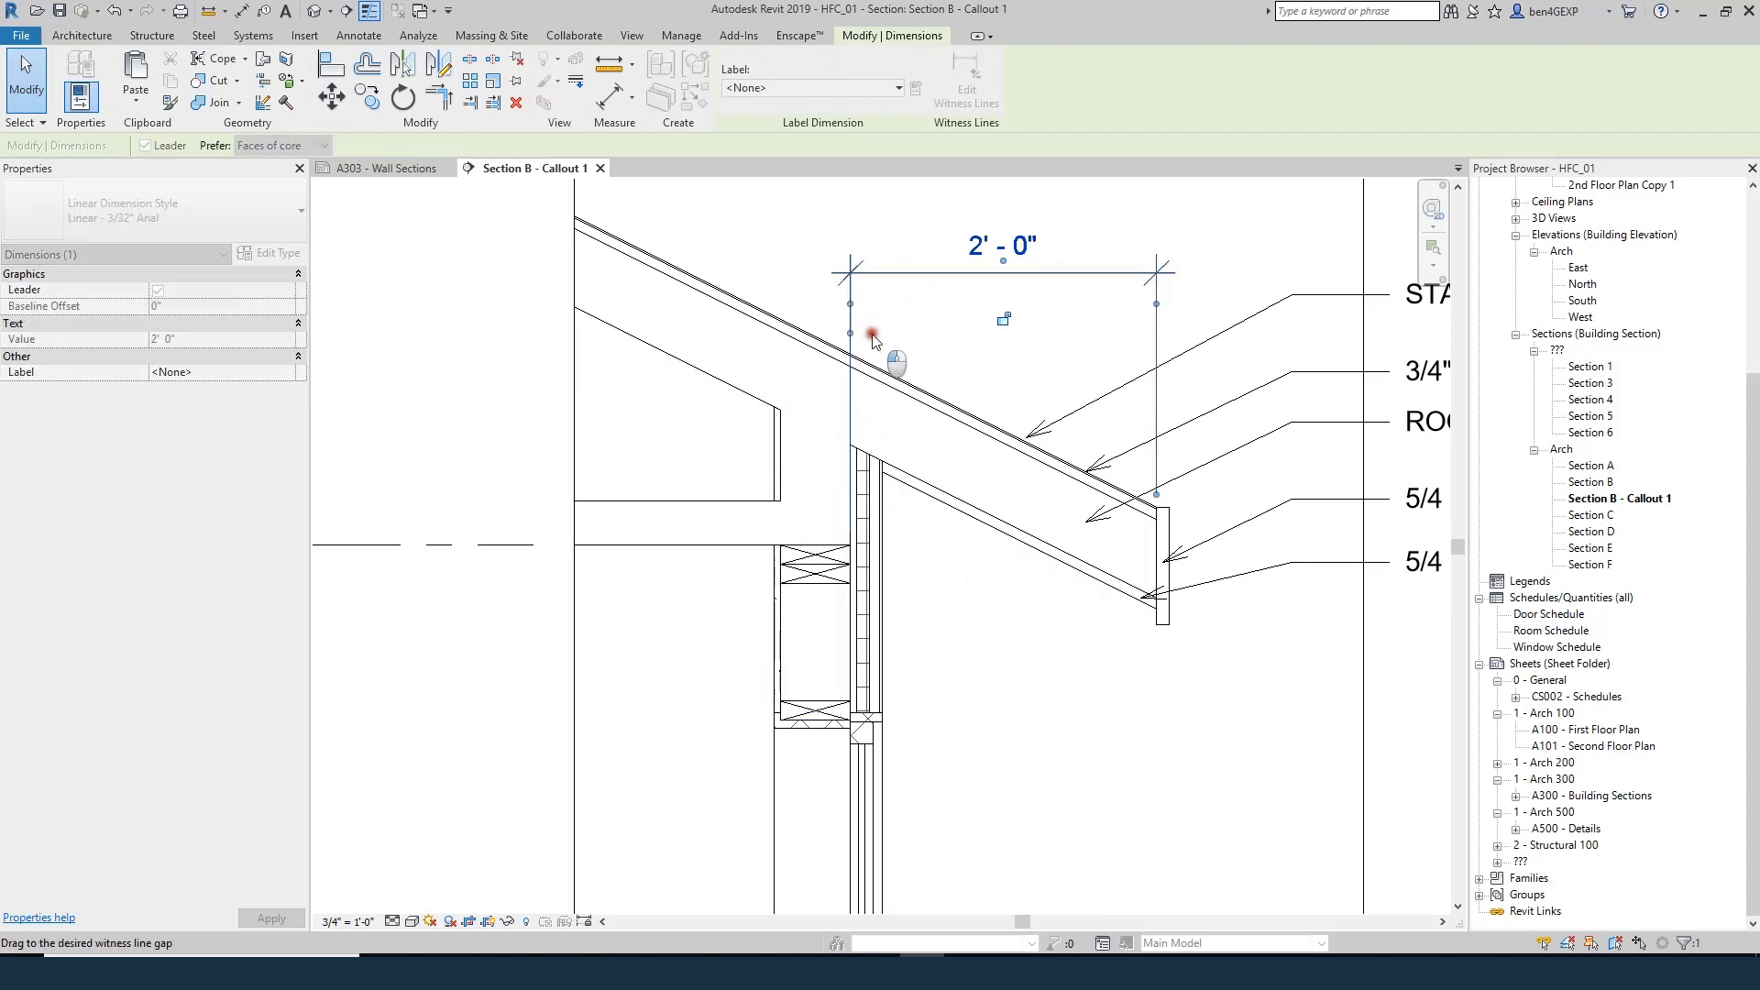
key("Escape")
scroll(974, 305, "up", 2)
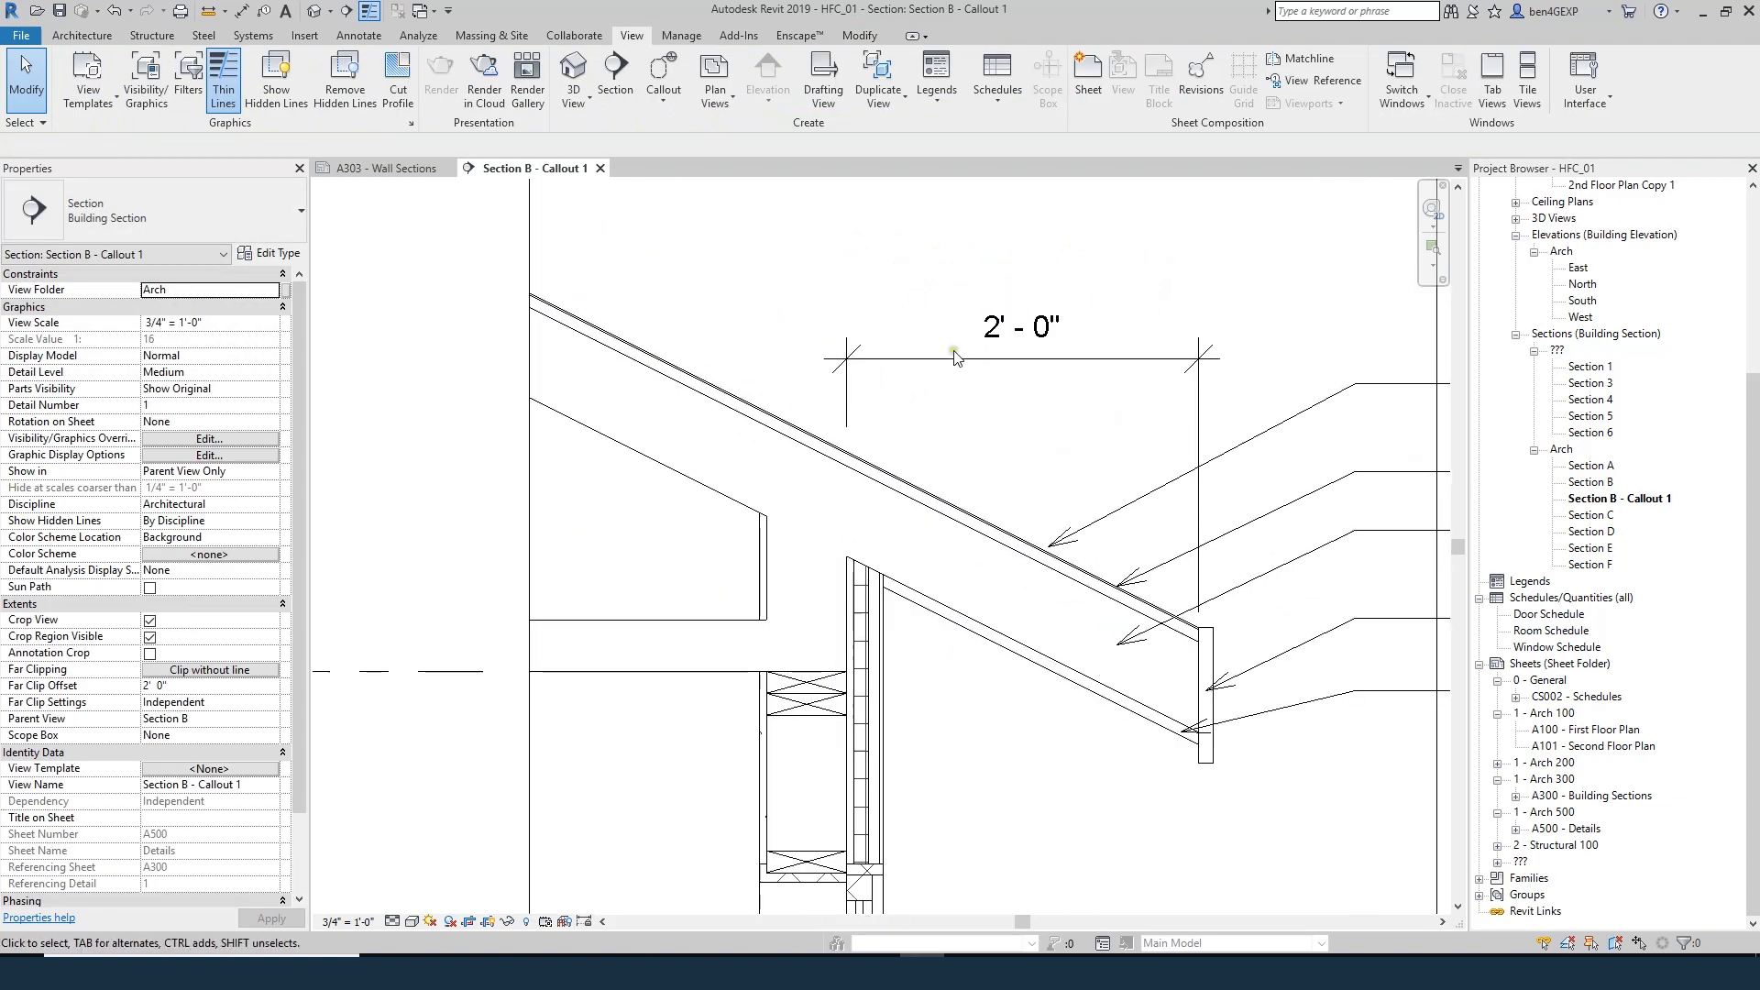
- Add the text "OVERHANG" below the overhang dimension's value
left_click(1001, 322)
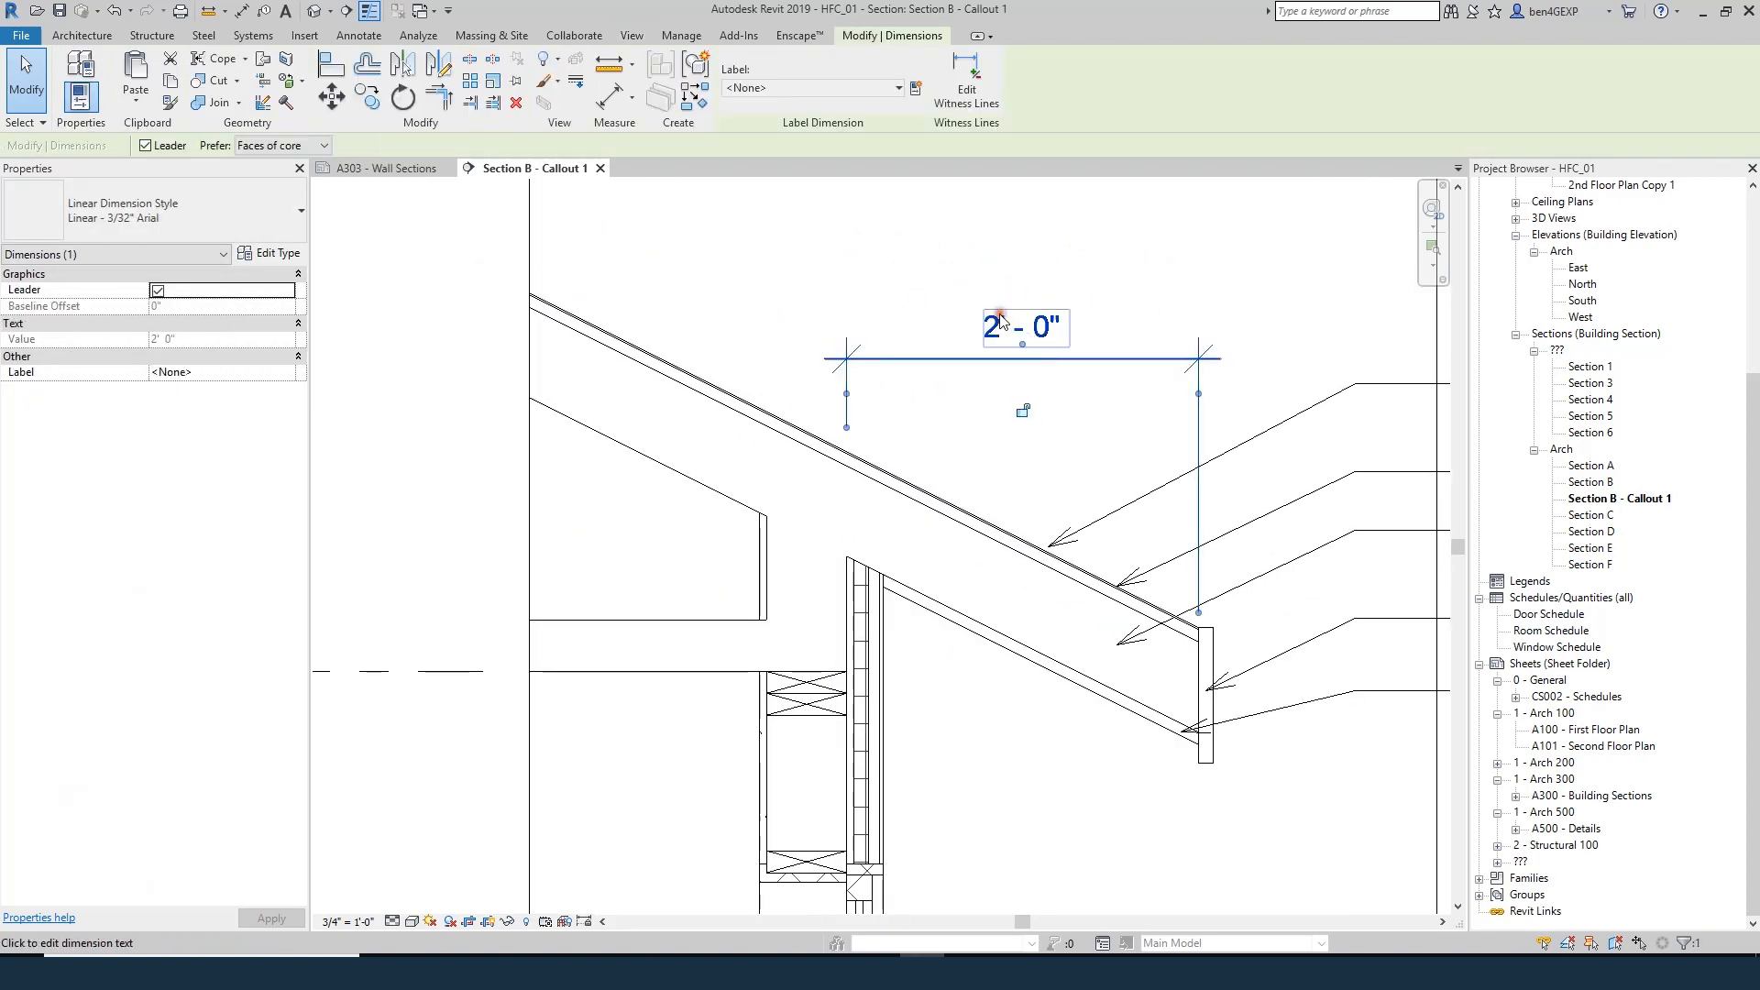
left_click(1008, 326)
left_click(605, 590)
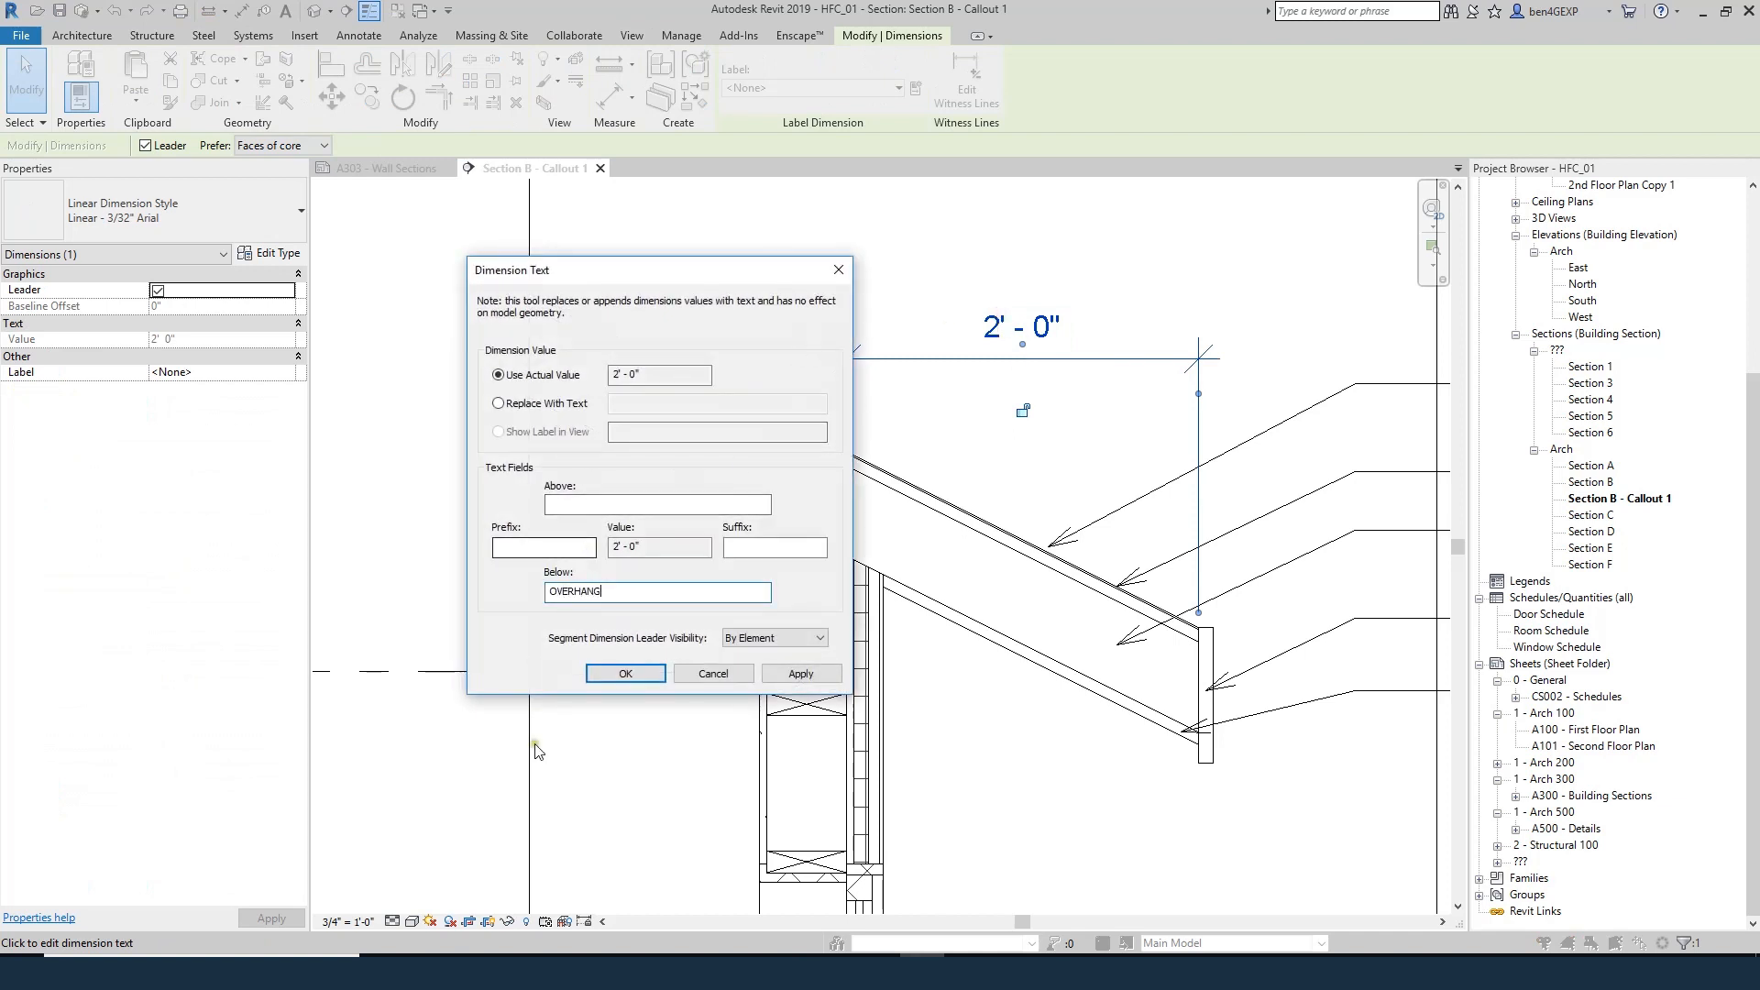
left_click(594, 675)
key("Escape")
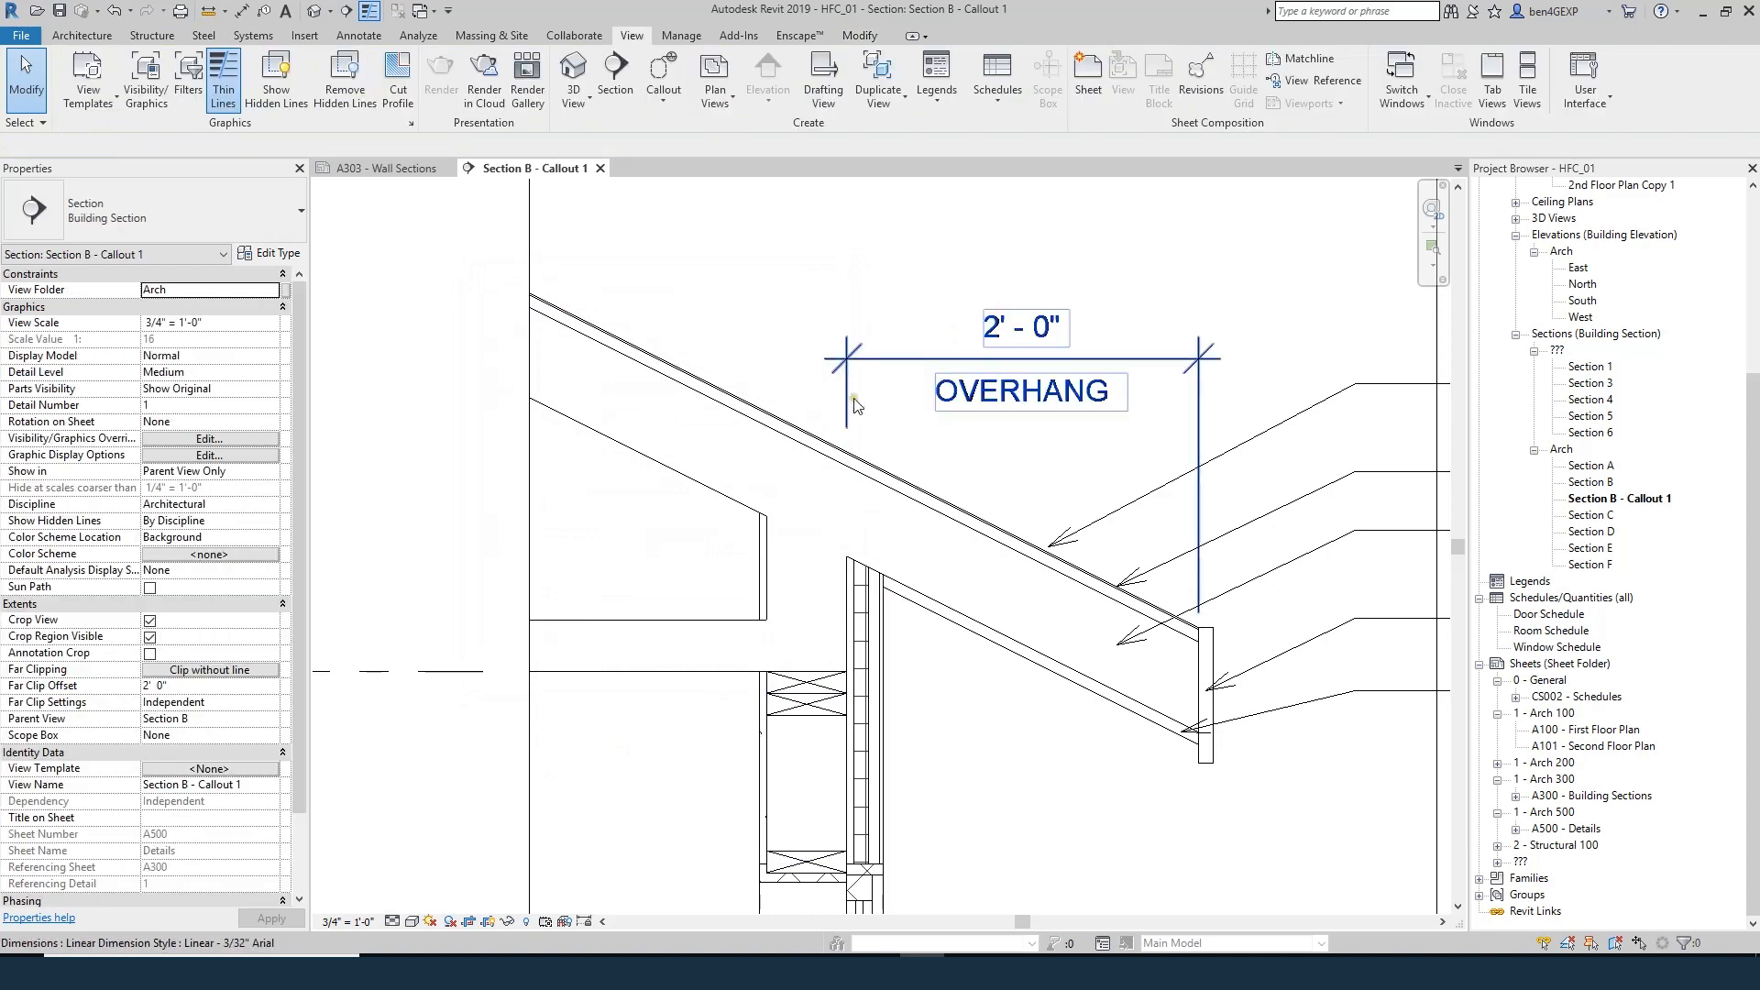
- Draw a vertical detail line from the top plate's outer corner up to the top edge of the roof truss
key("d")
key("l")
scroll(859, 676, "up", 3)
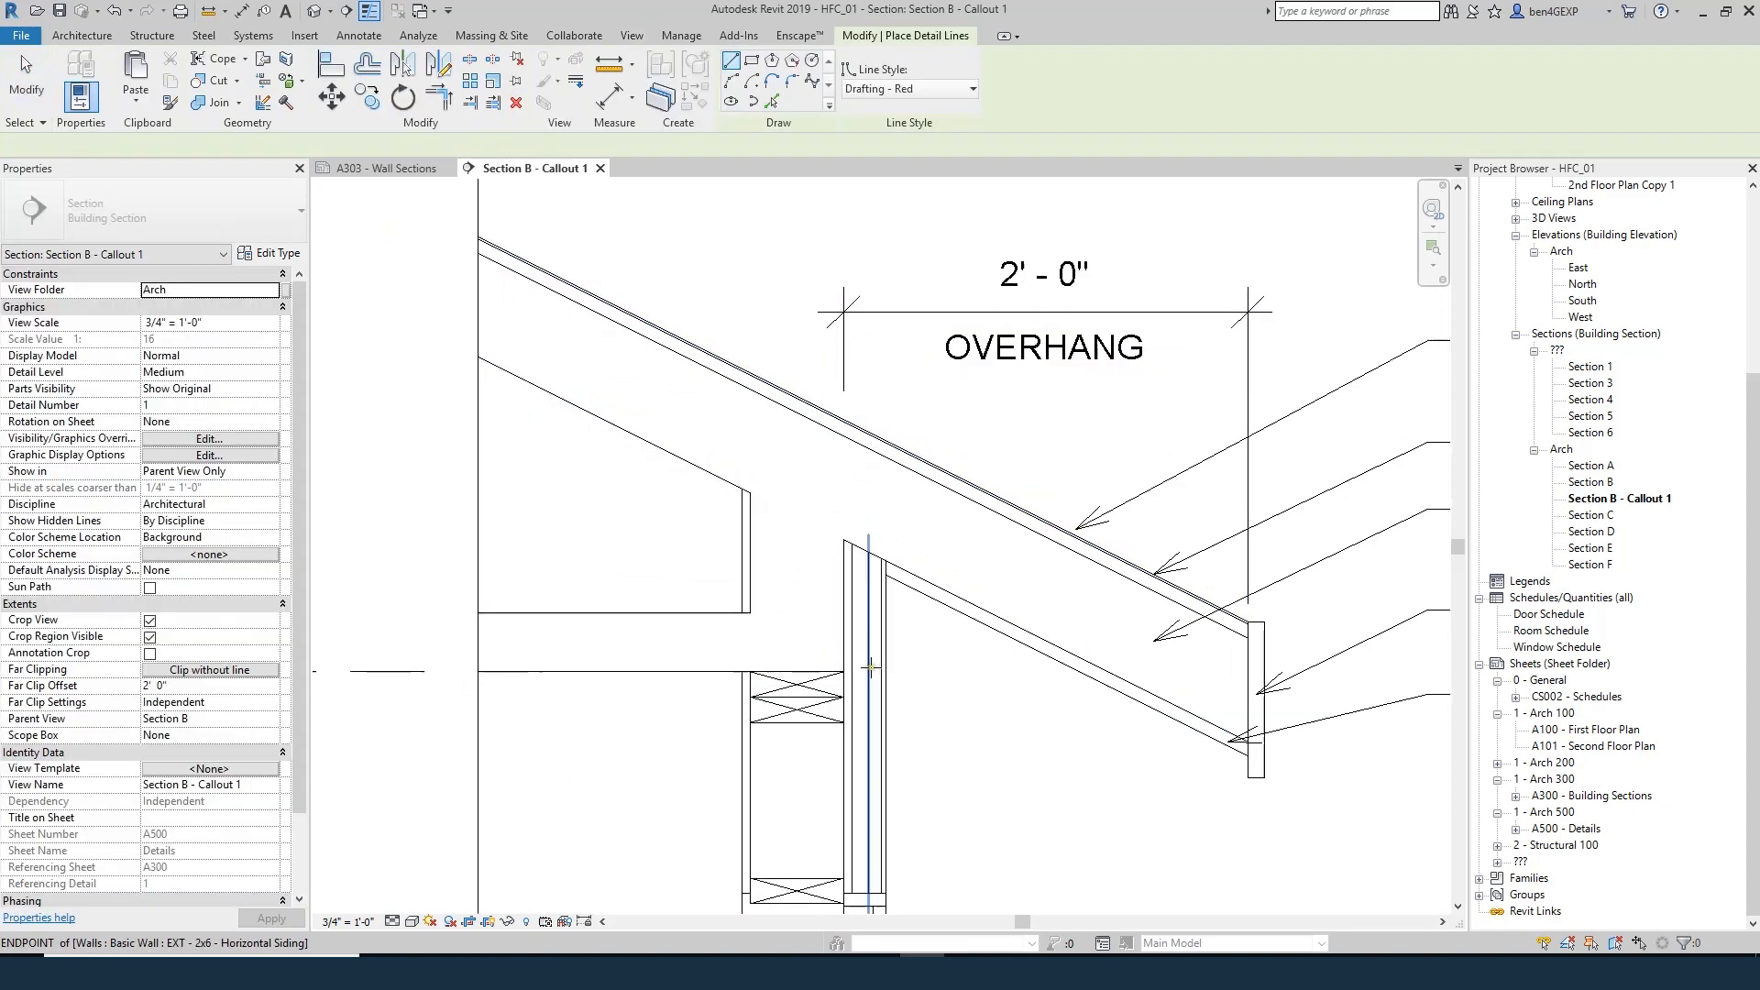
scroll(908, 674, "down", 4)
scroll(449, 674, "up", 4)
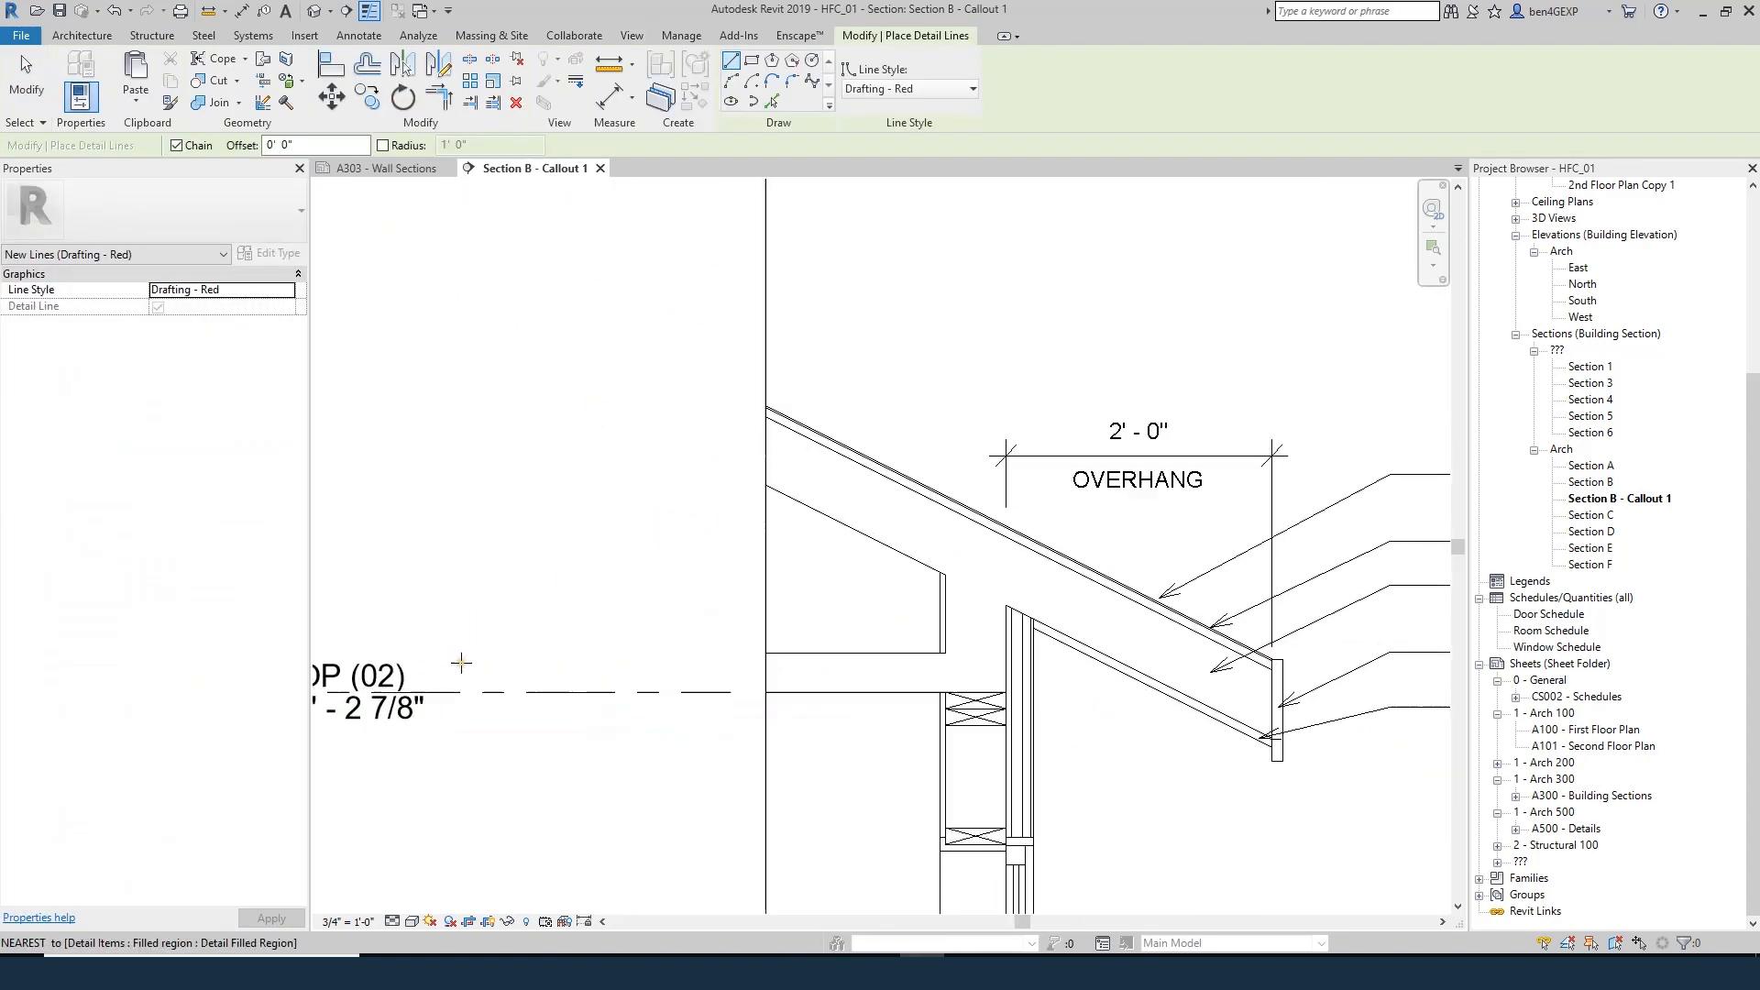
left_click(1005, 693)
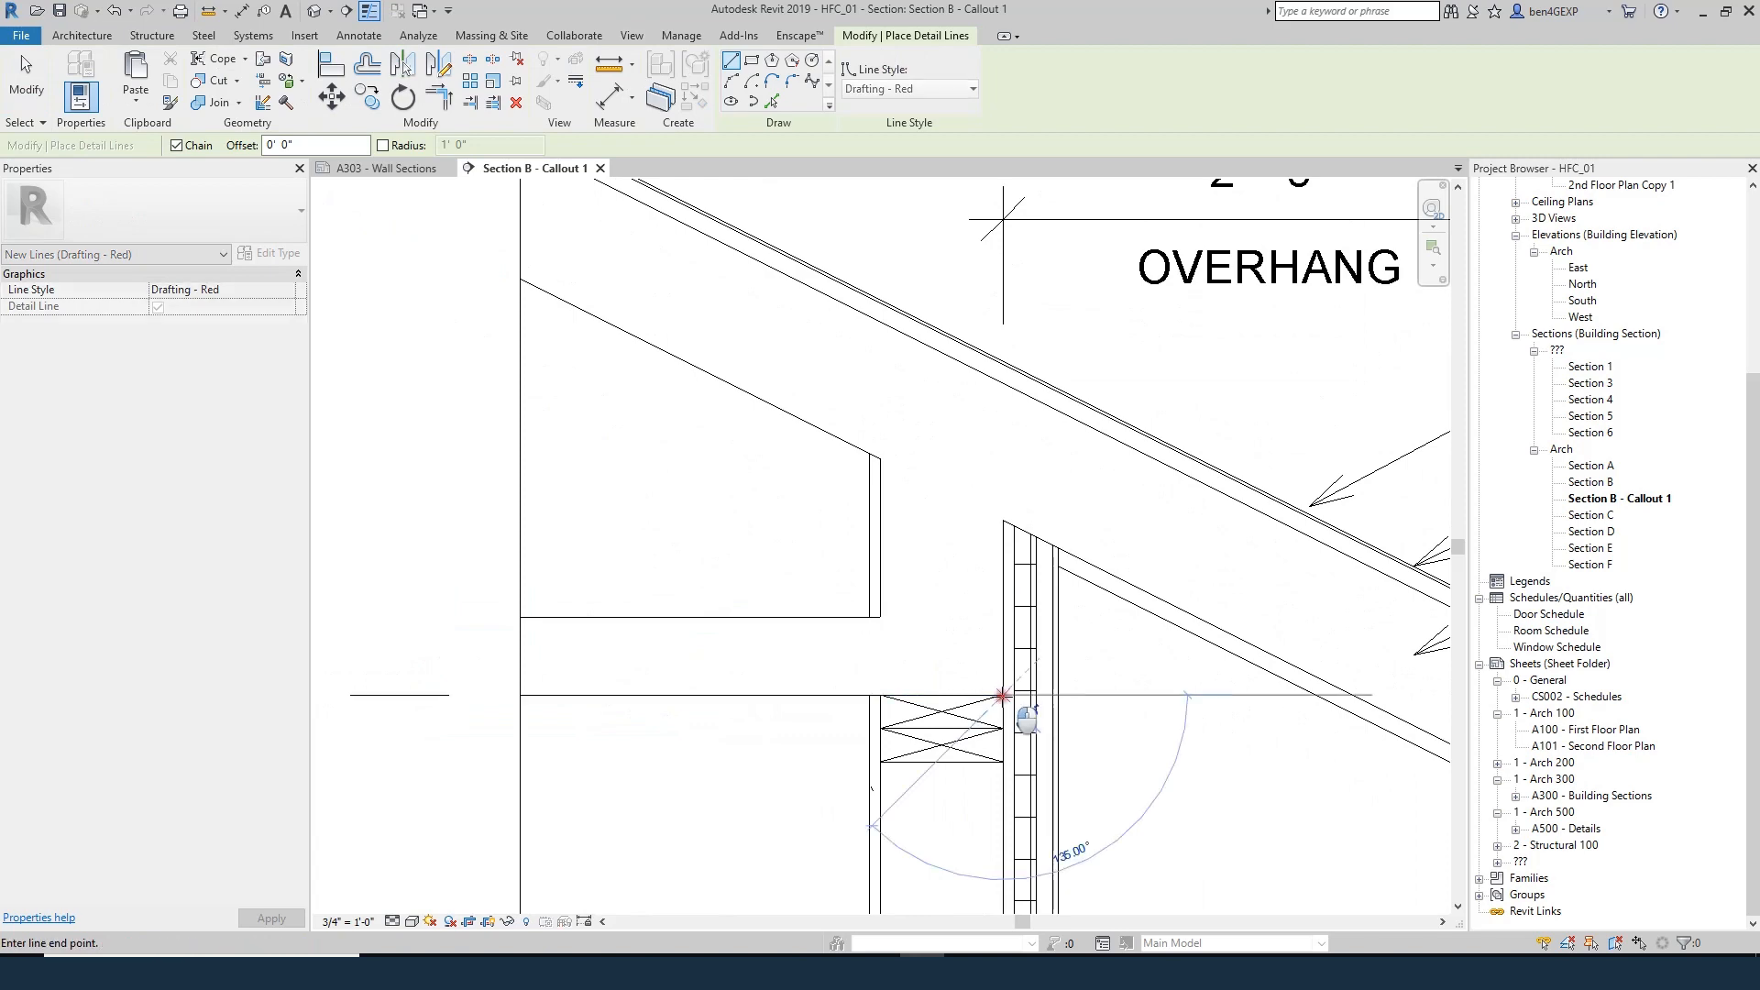
left_click(1001, 383)
key("Escape")
key("Escape")
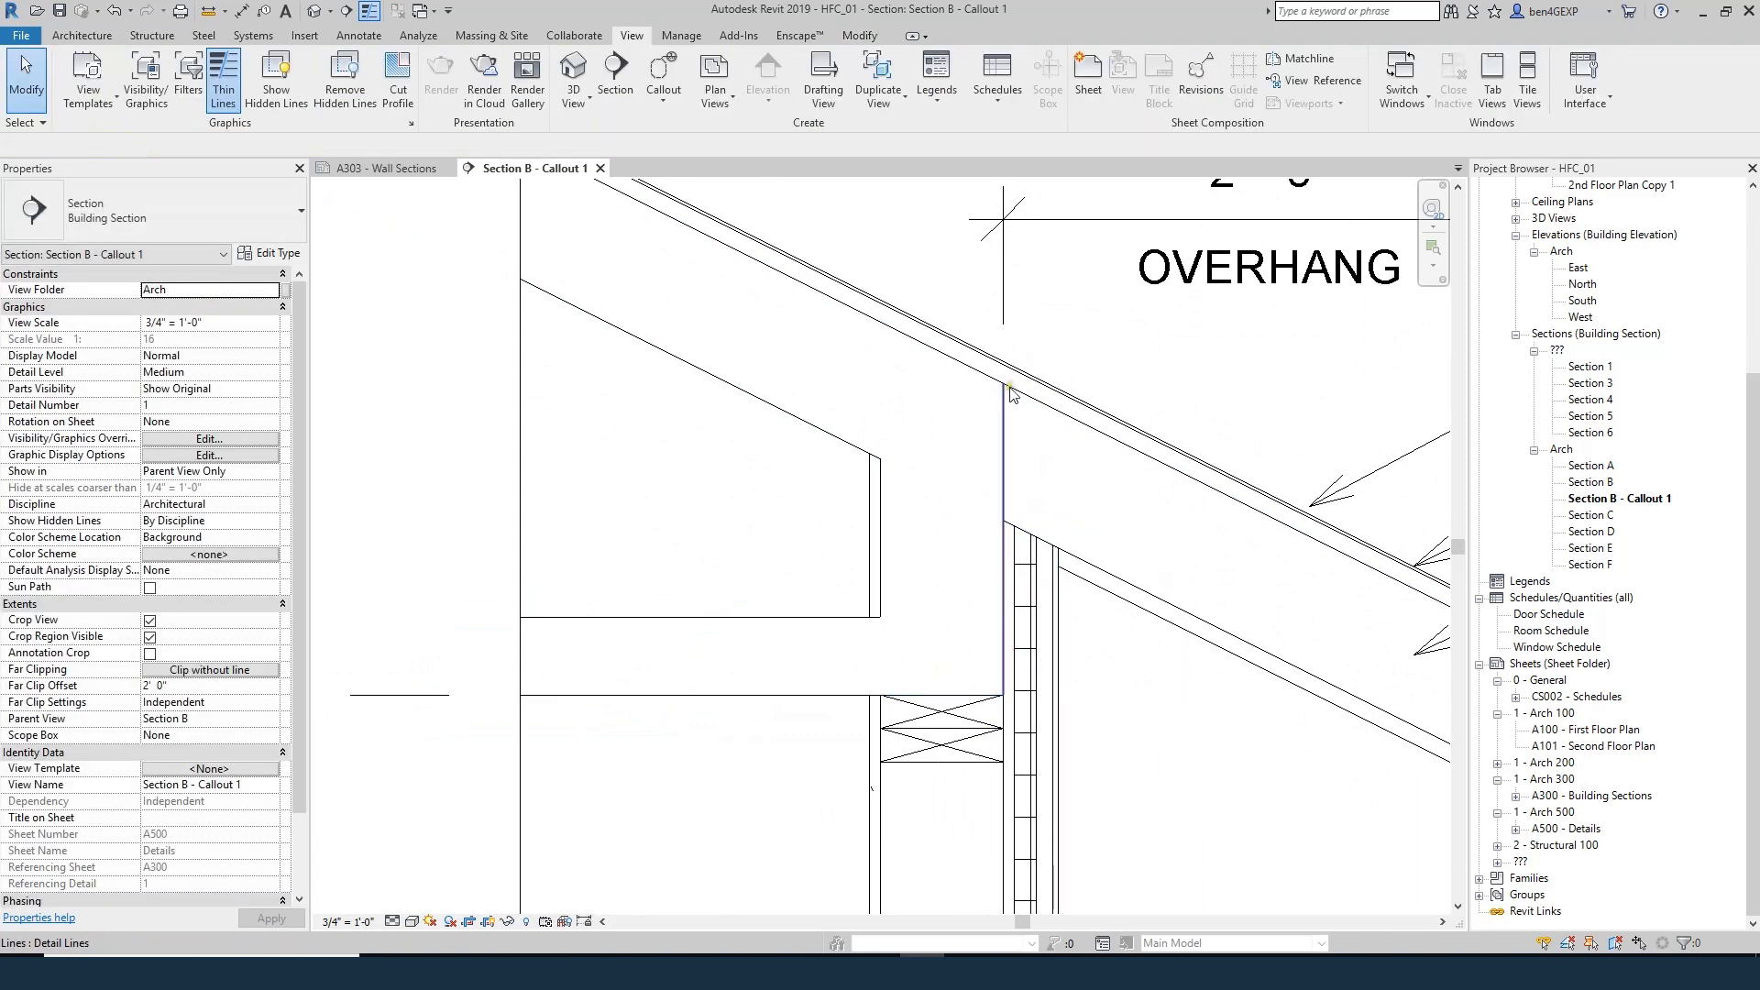
- Draw a 1/2" horizontal detail line inward from the vertical line's upper end, and delete the vertical construction line
scroll(1006, 389, "up", 3)
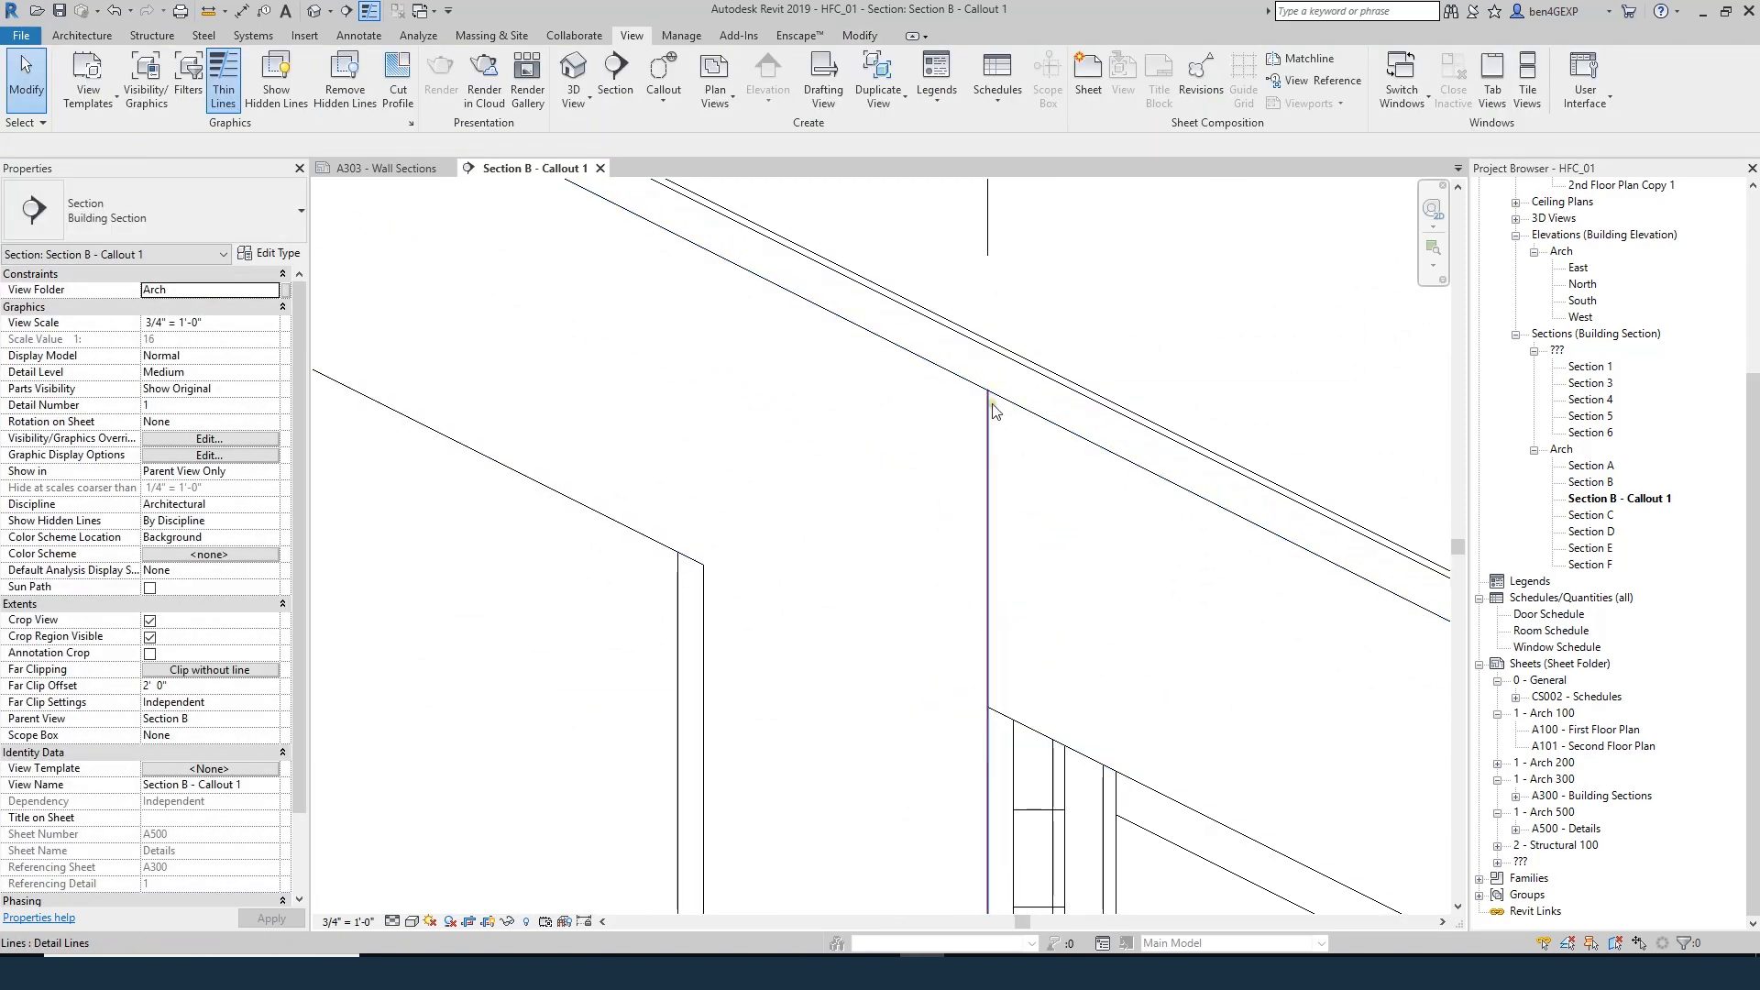
left_click(990, 404)
key("c")
key("s")
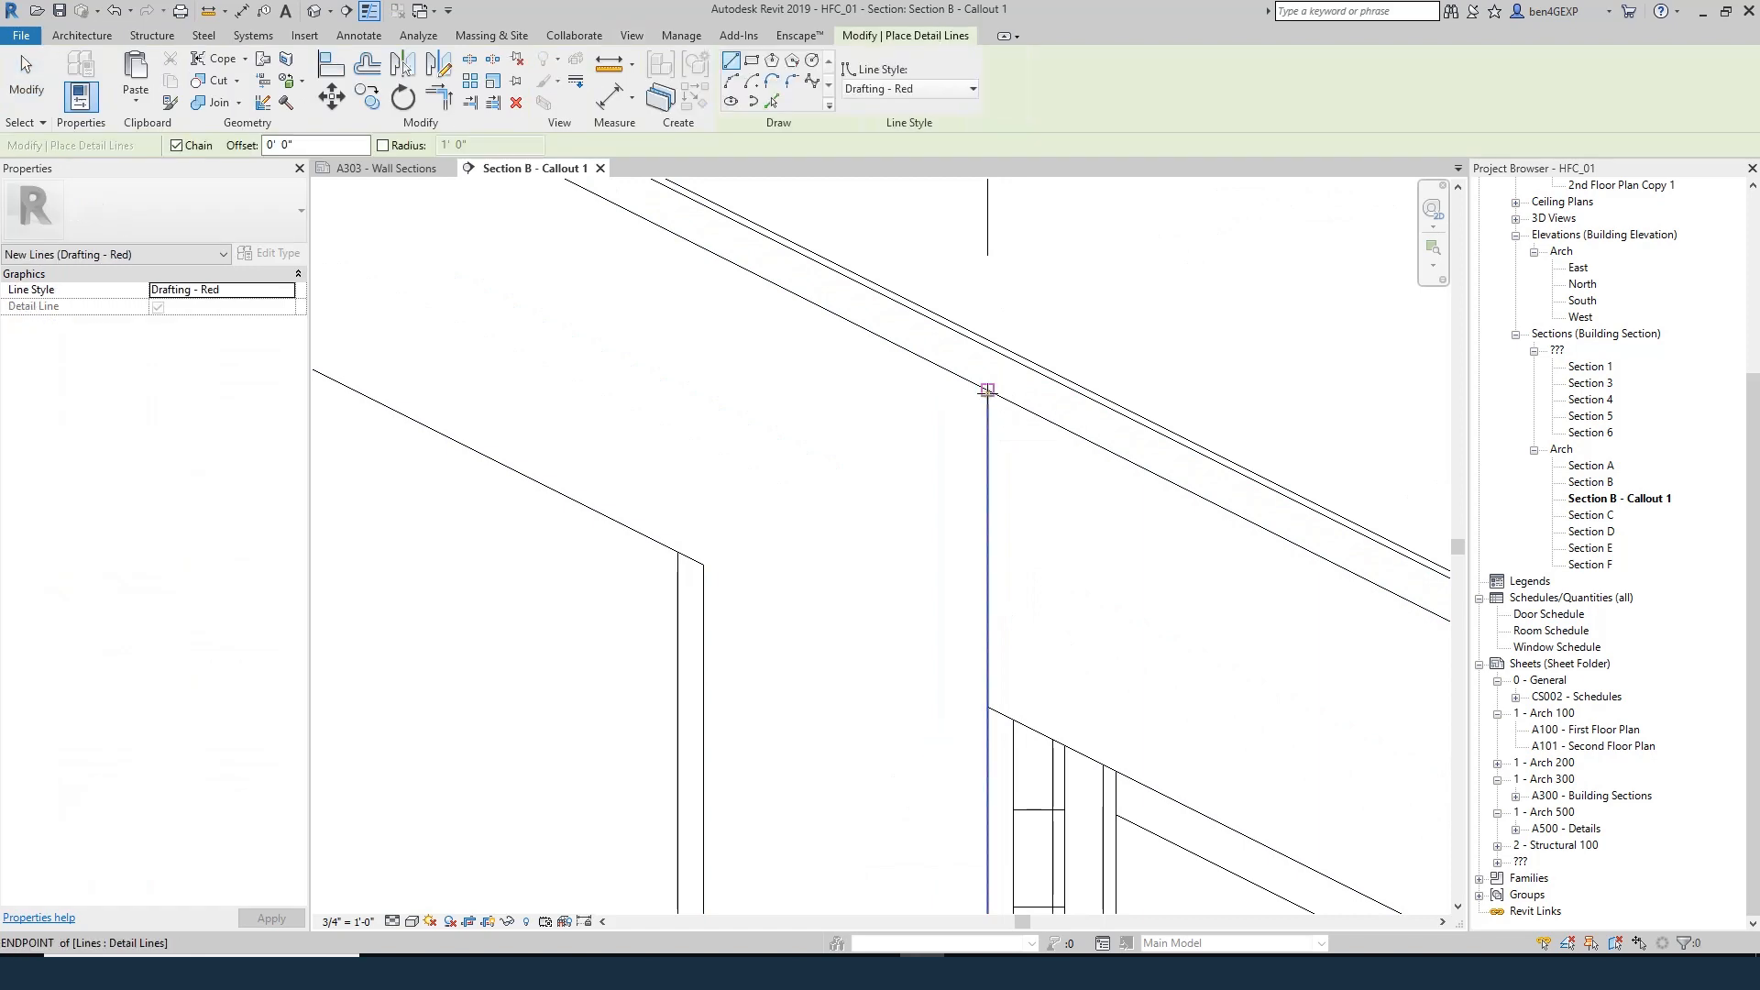
key("Escape")
key("Escape")
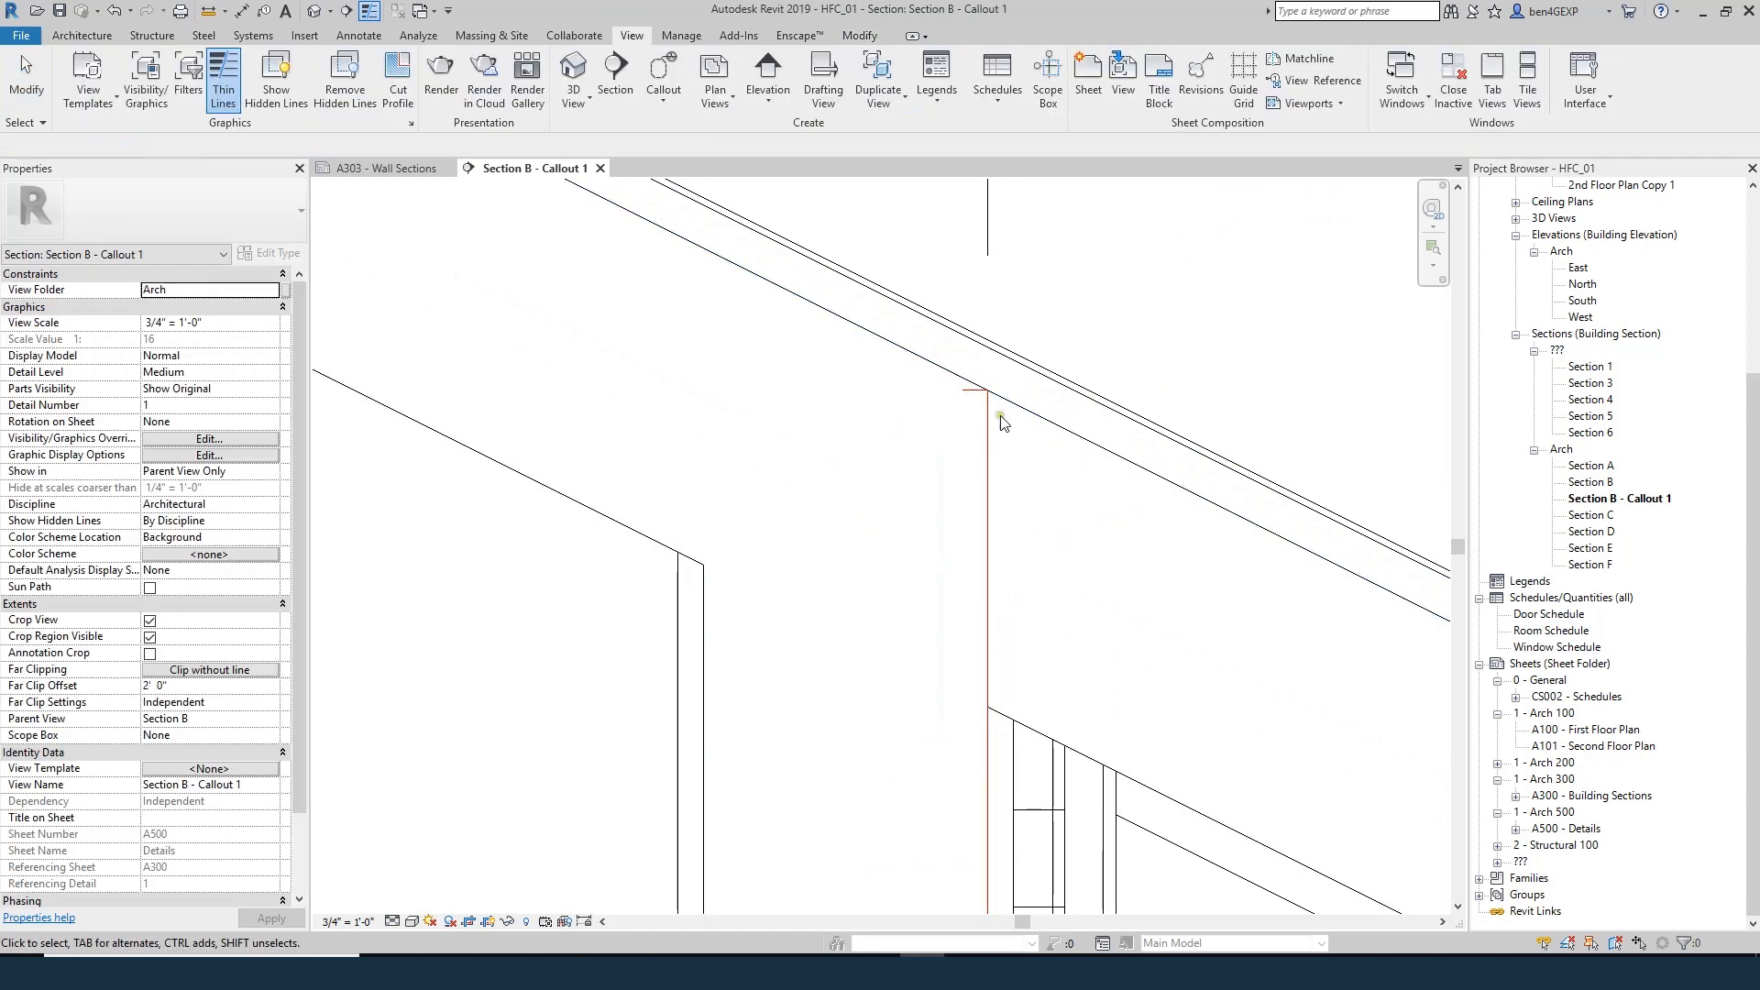
left_click(993, 438)
key("Delete")
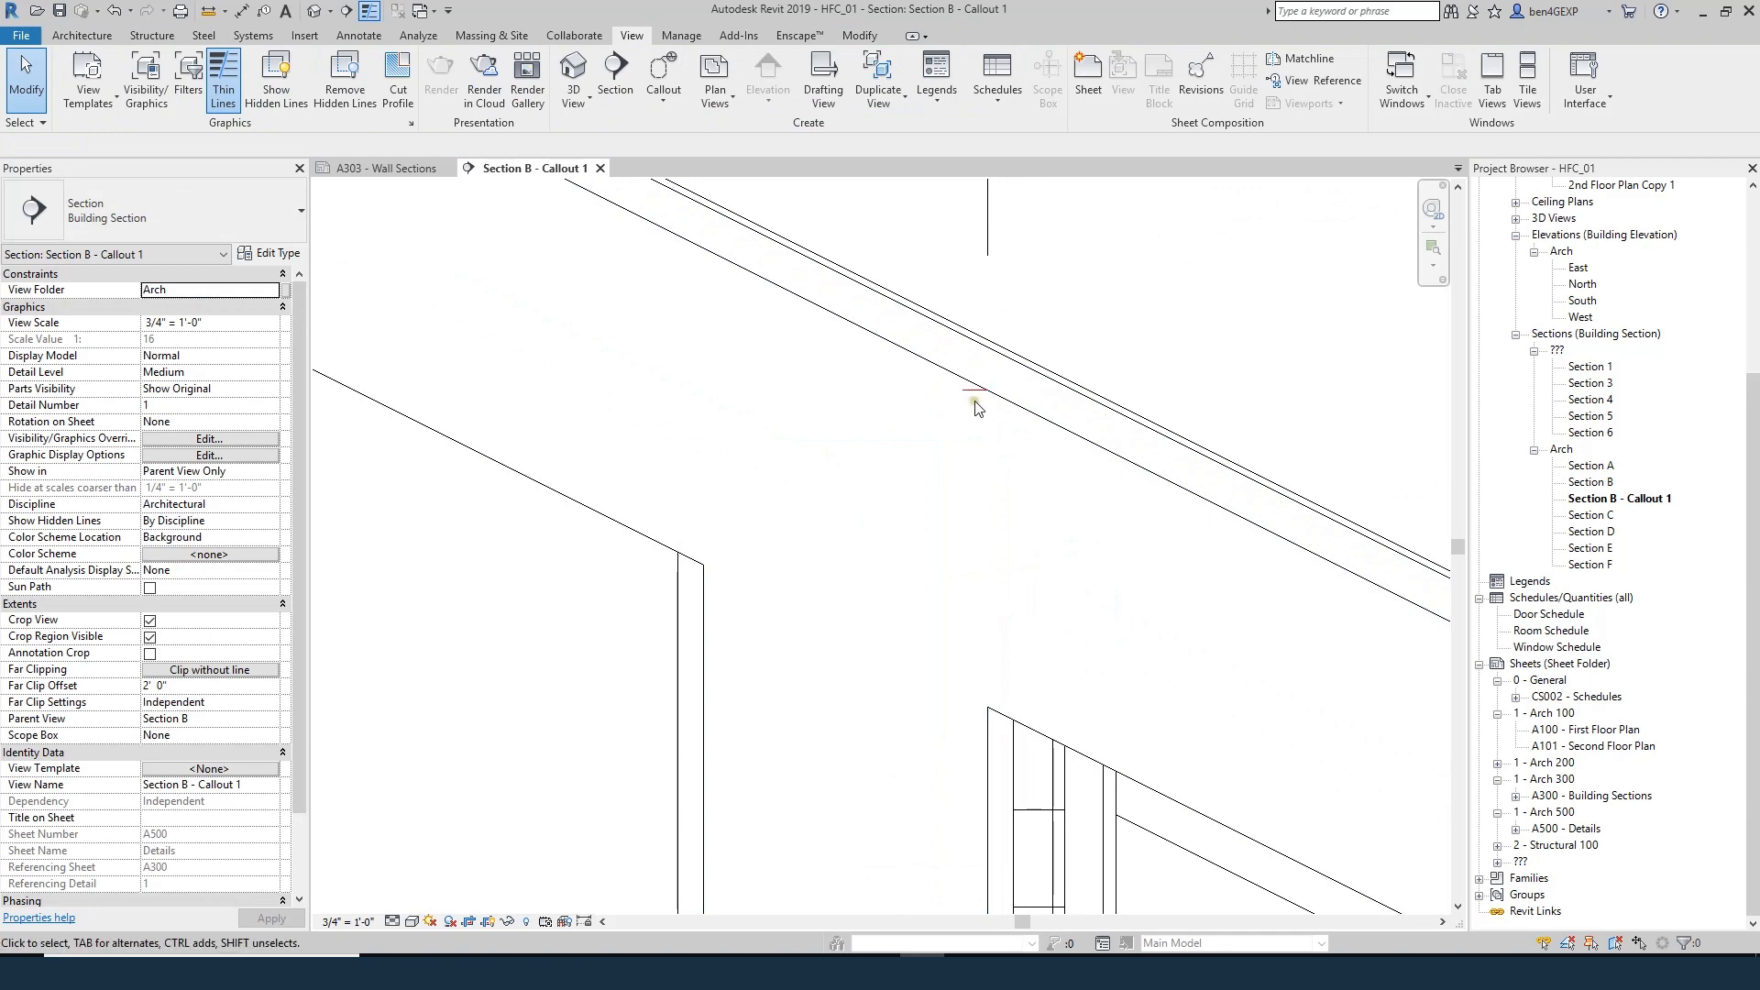
- Set the short horizontal line's style to 1 - Hidden and override its graphics in this view to halftone
left_click(974, 389)
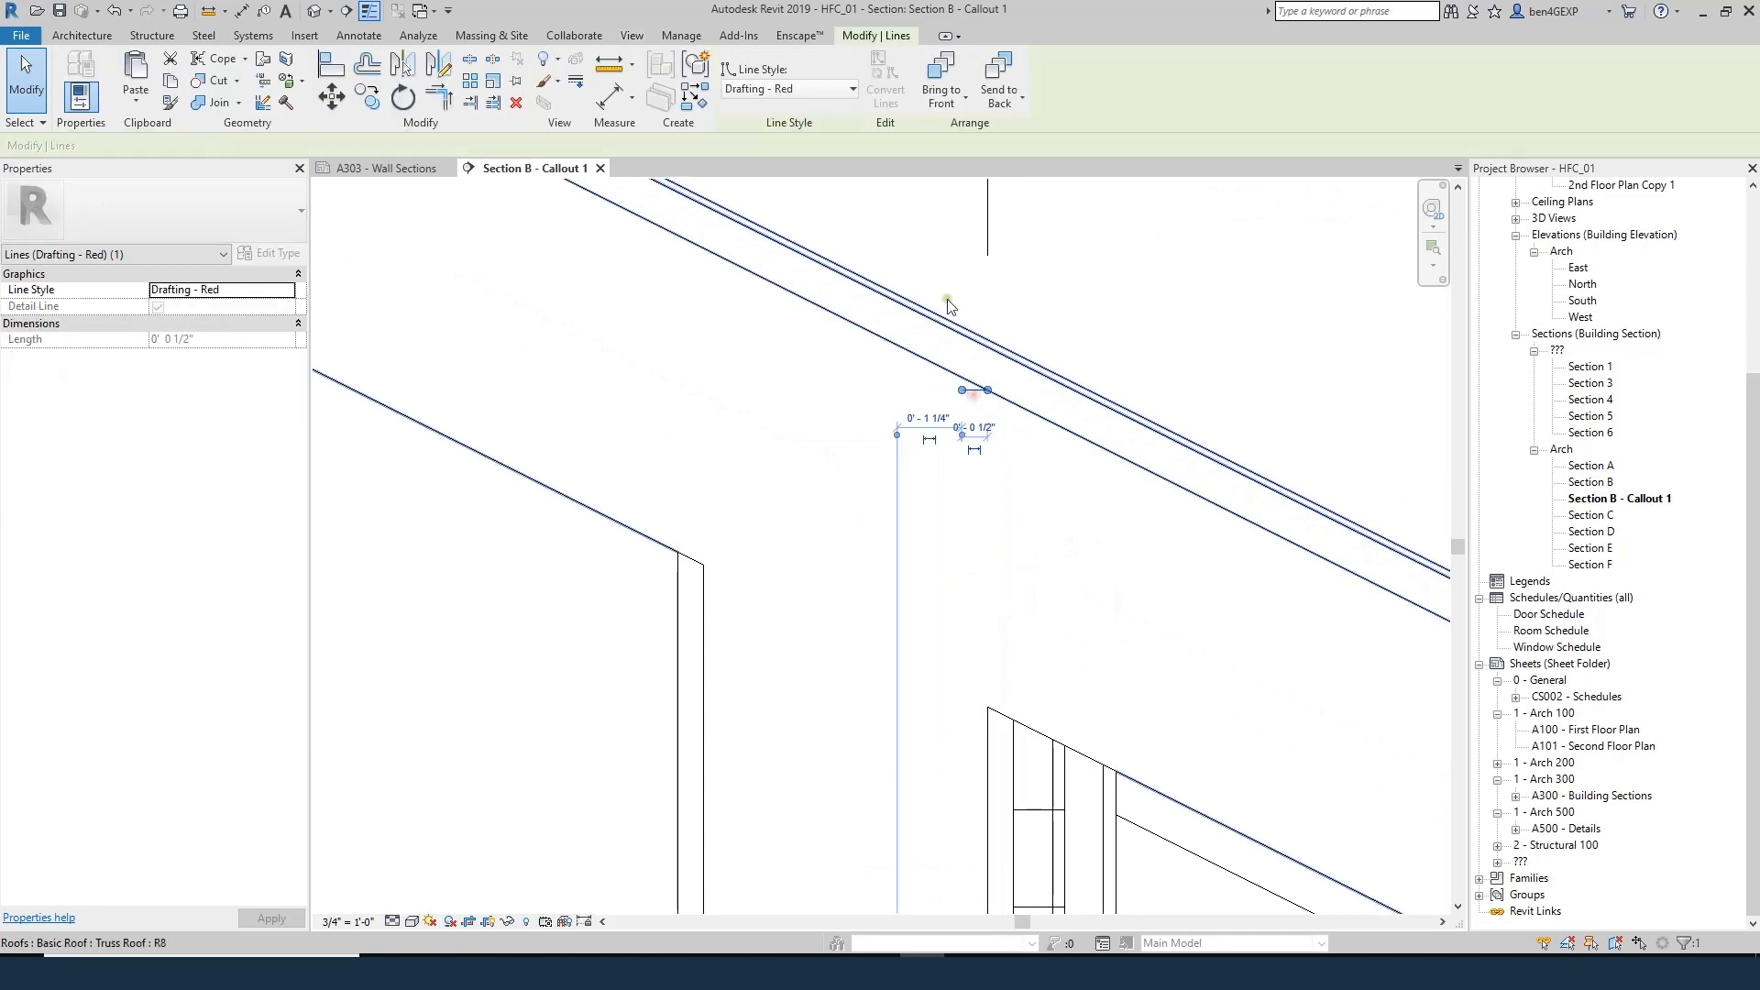
left_click(839, 88)
scroll(815, 217, "up", 2)
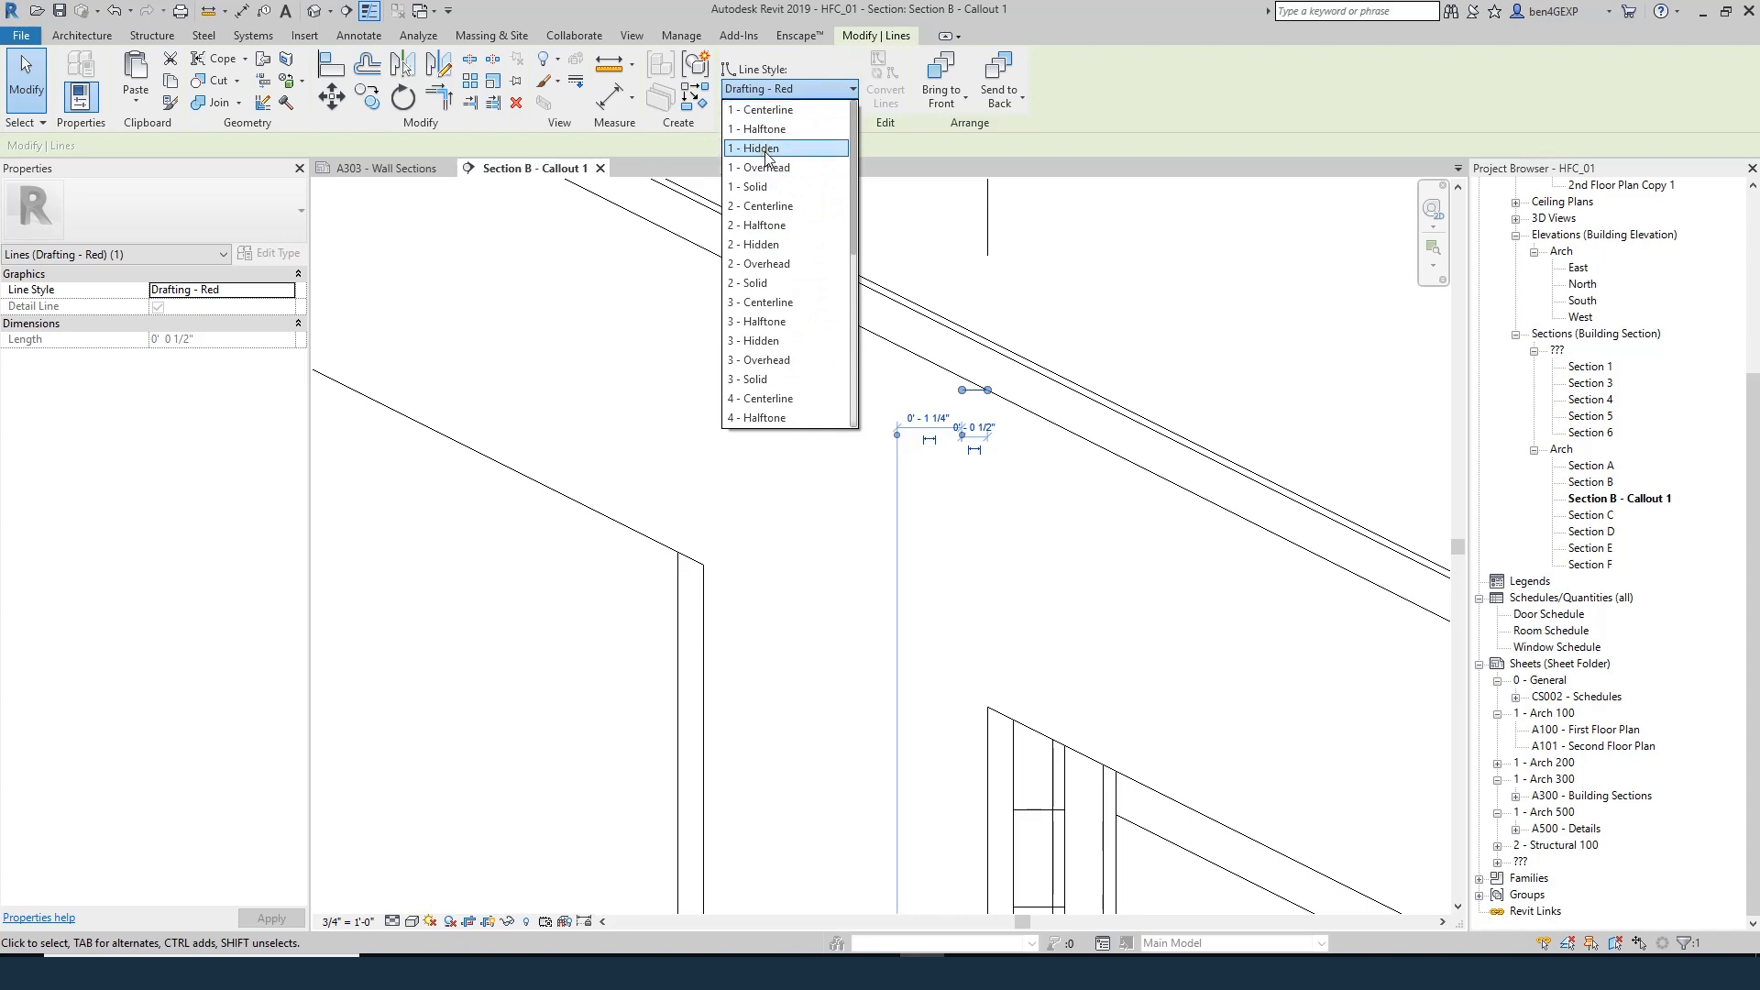
left_click(765, 150)
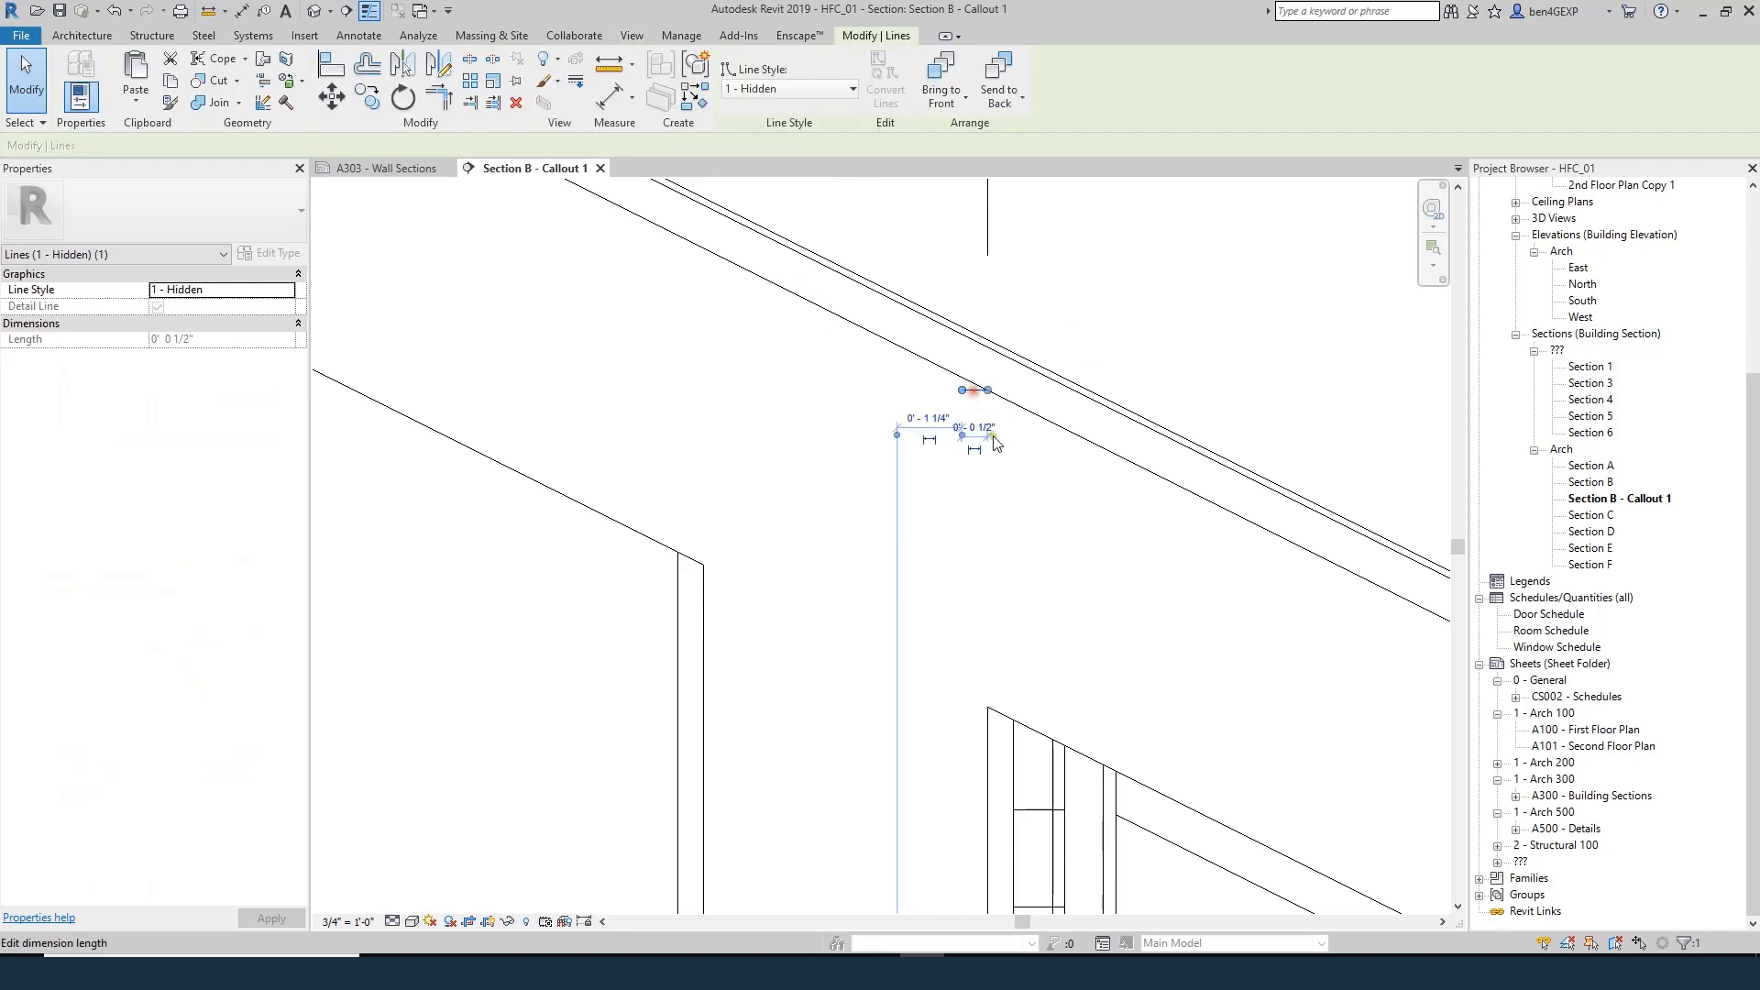
key("e")
key("o")
key("d")
left_click(1117, 253)
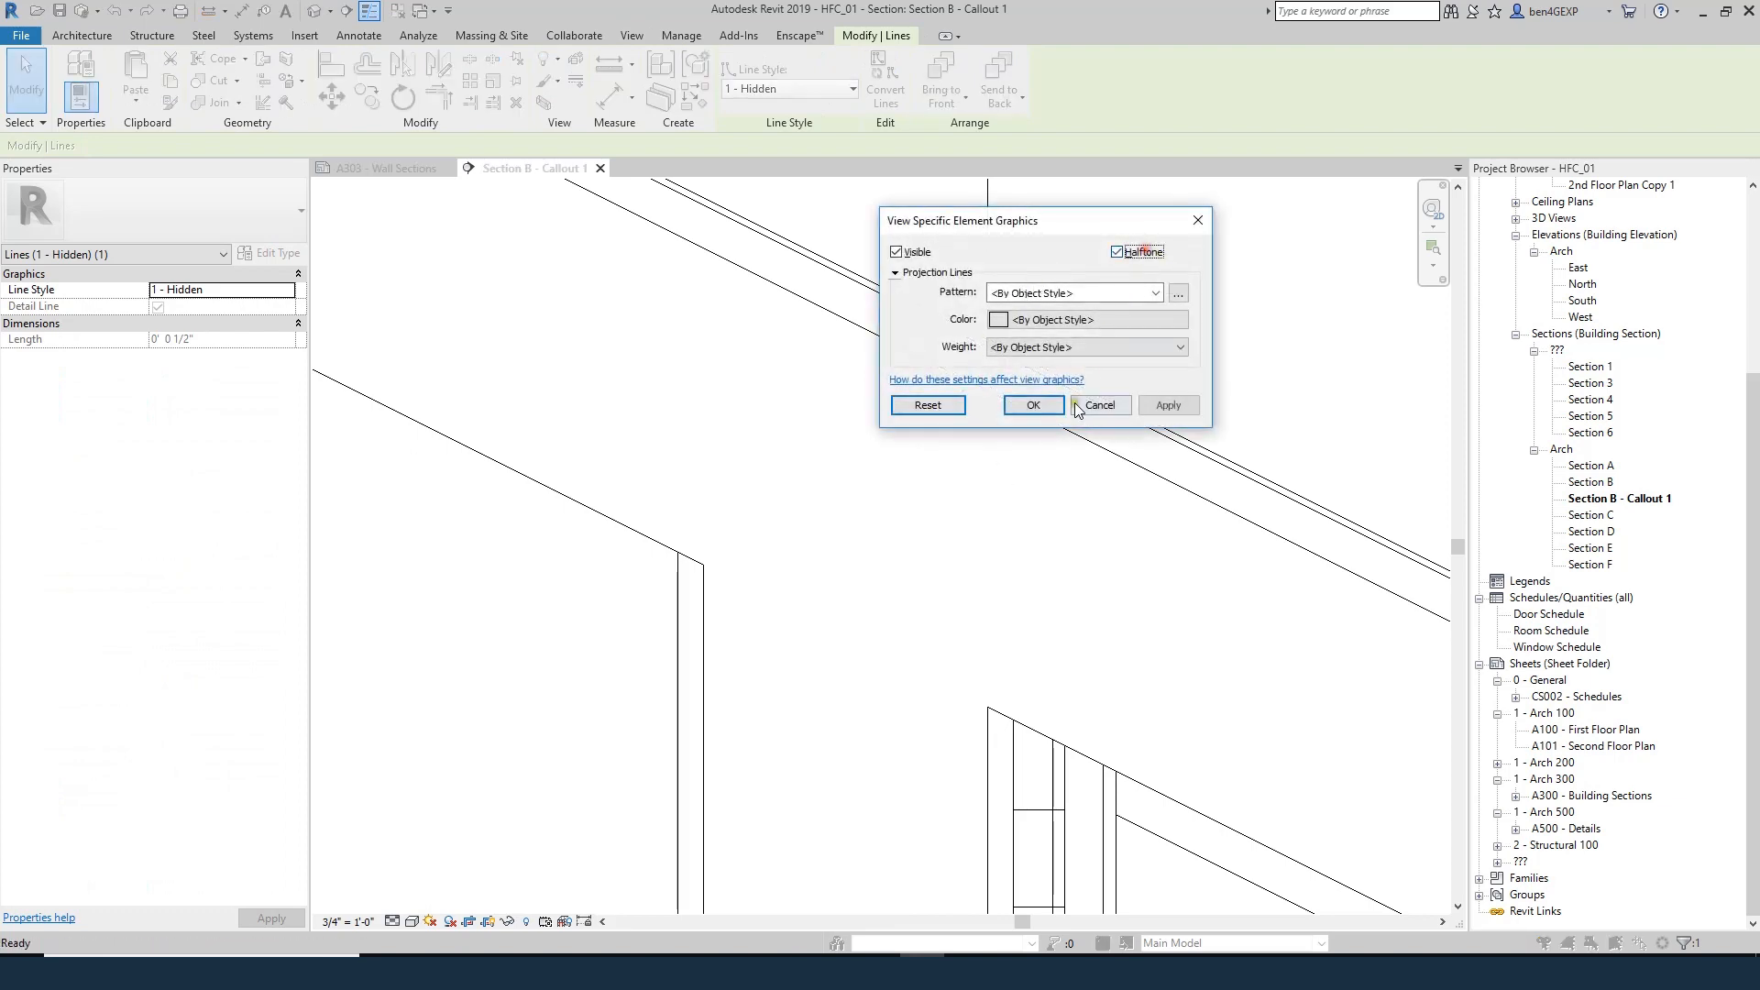
left_click(1033, 404)
key("Escape")
scroll(1033, 484, "up", 5)
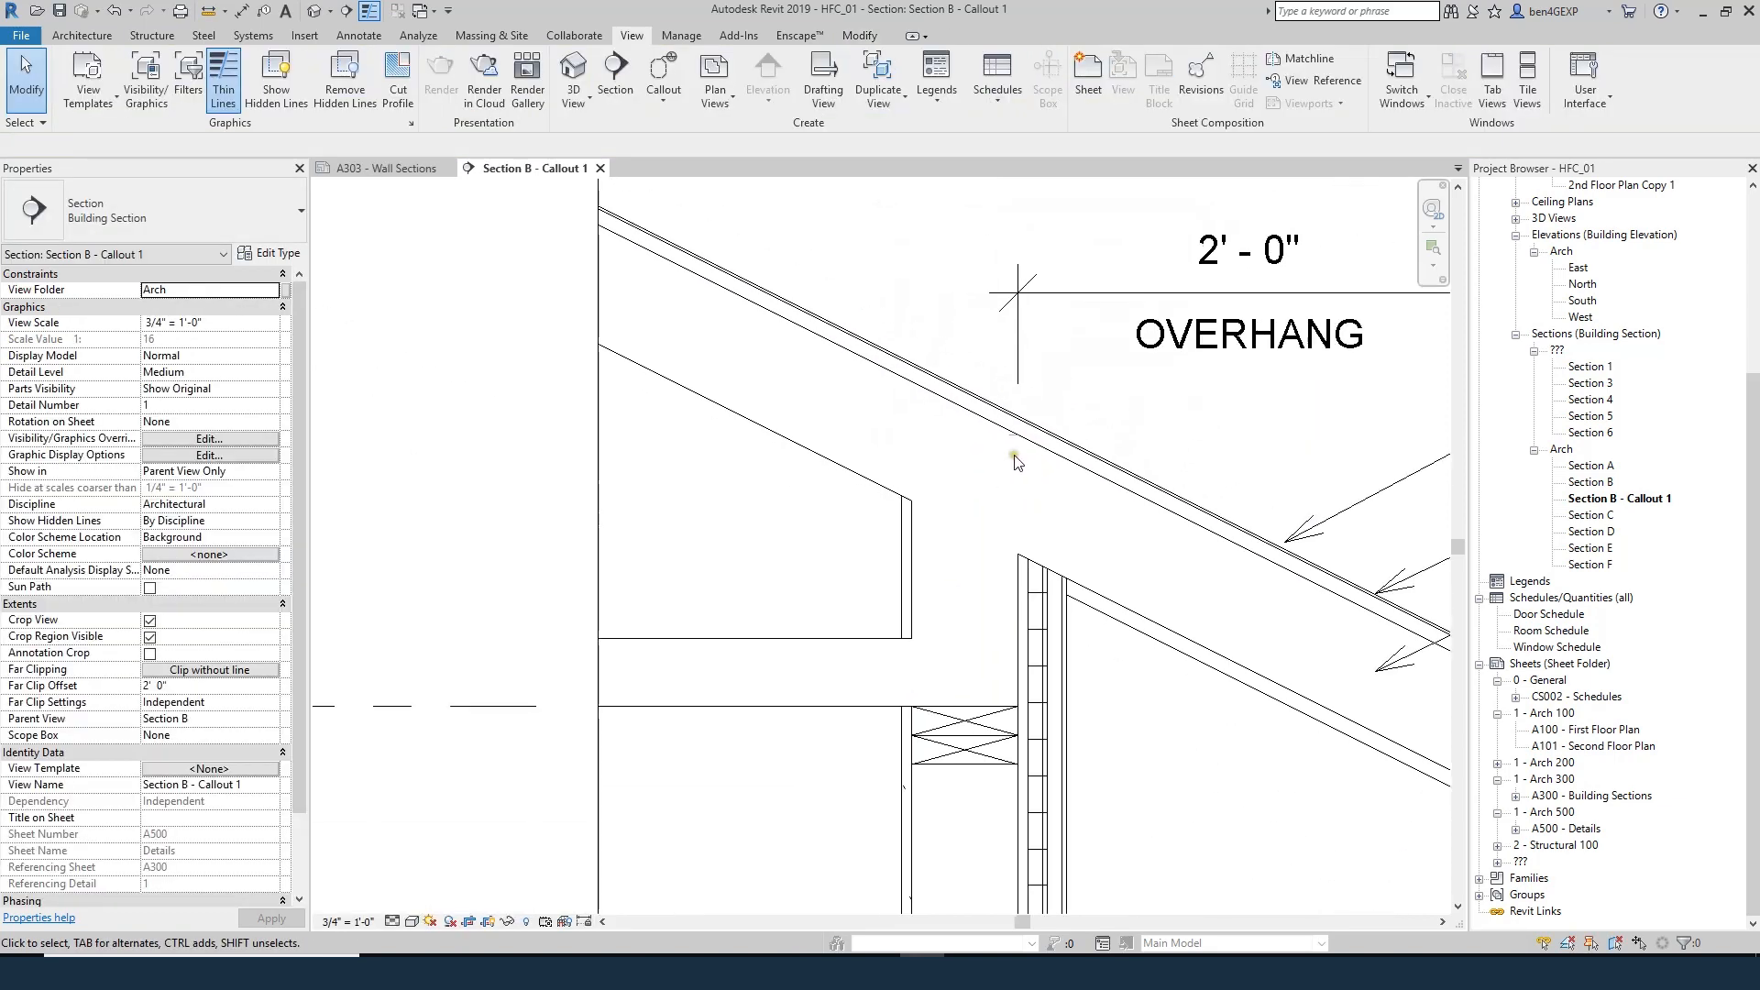
- Add an aligned vertical dimension from the TOP (02) level to the short hidden line at the truss's upper edge
scroll(1033, 484, "down", 3)
scroll(973, 455, "up", 2)
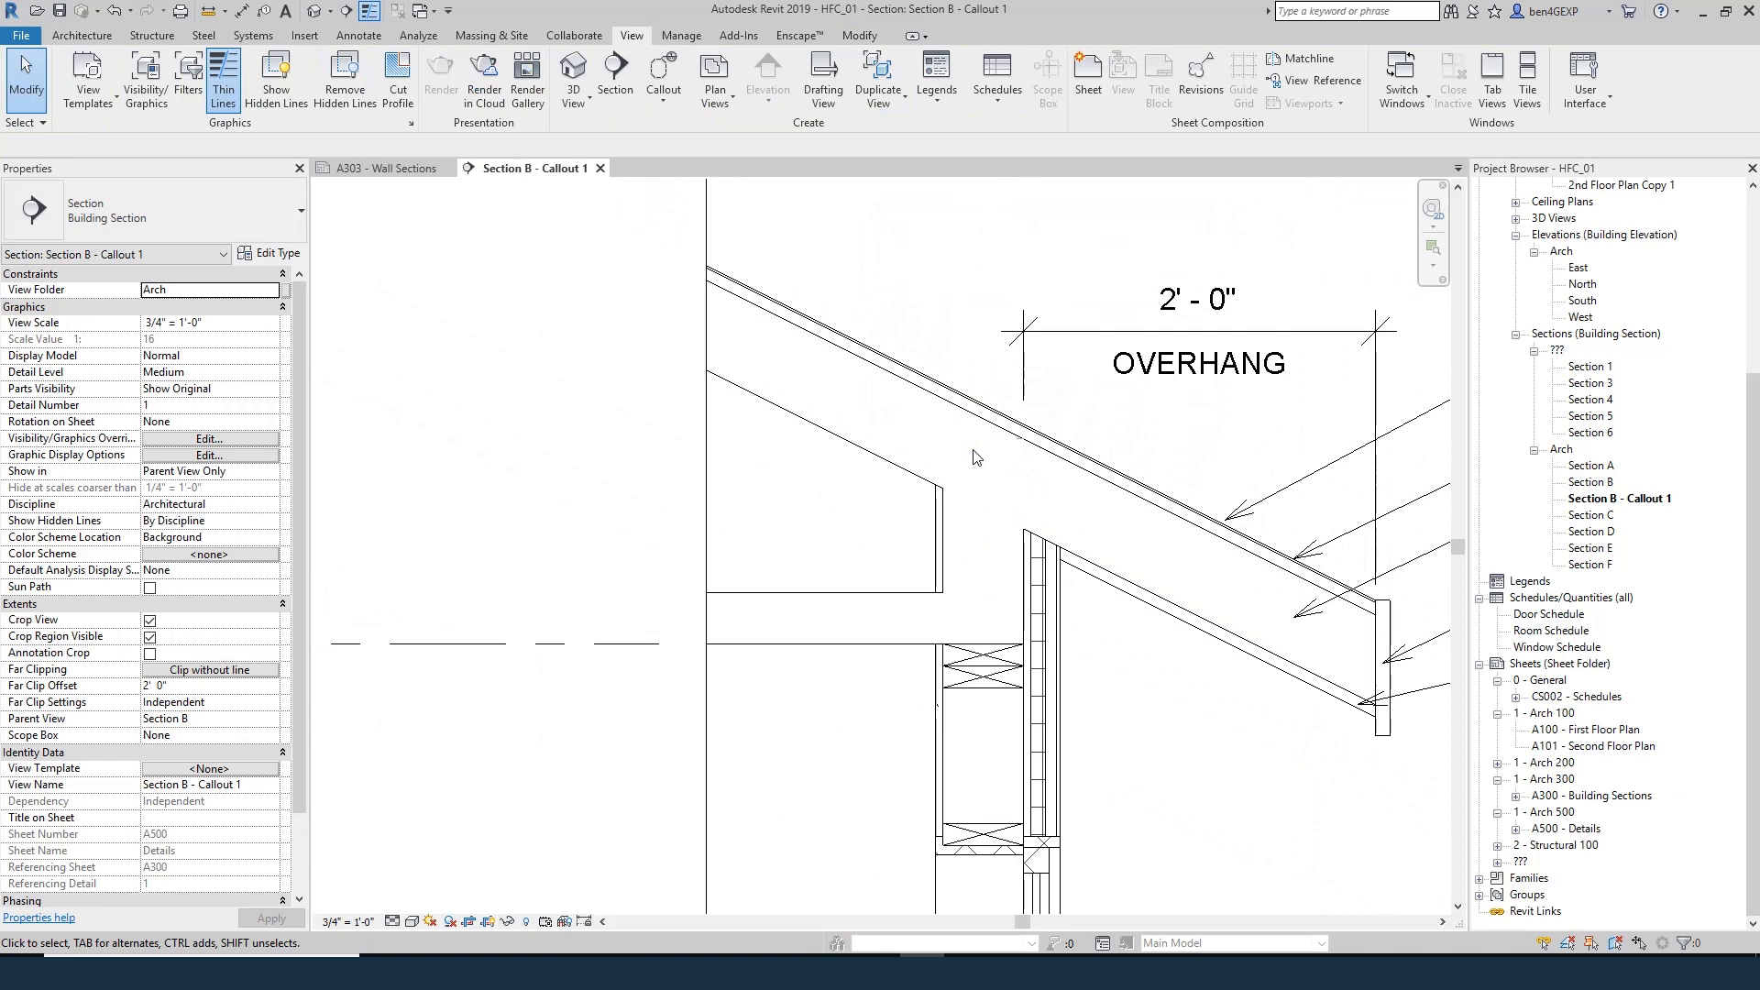
key("d")
key("i")
scroll(1008, 477, "down", 2)
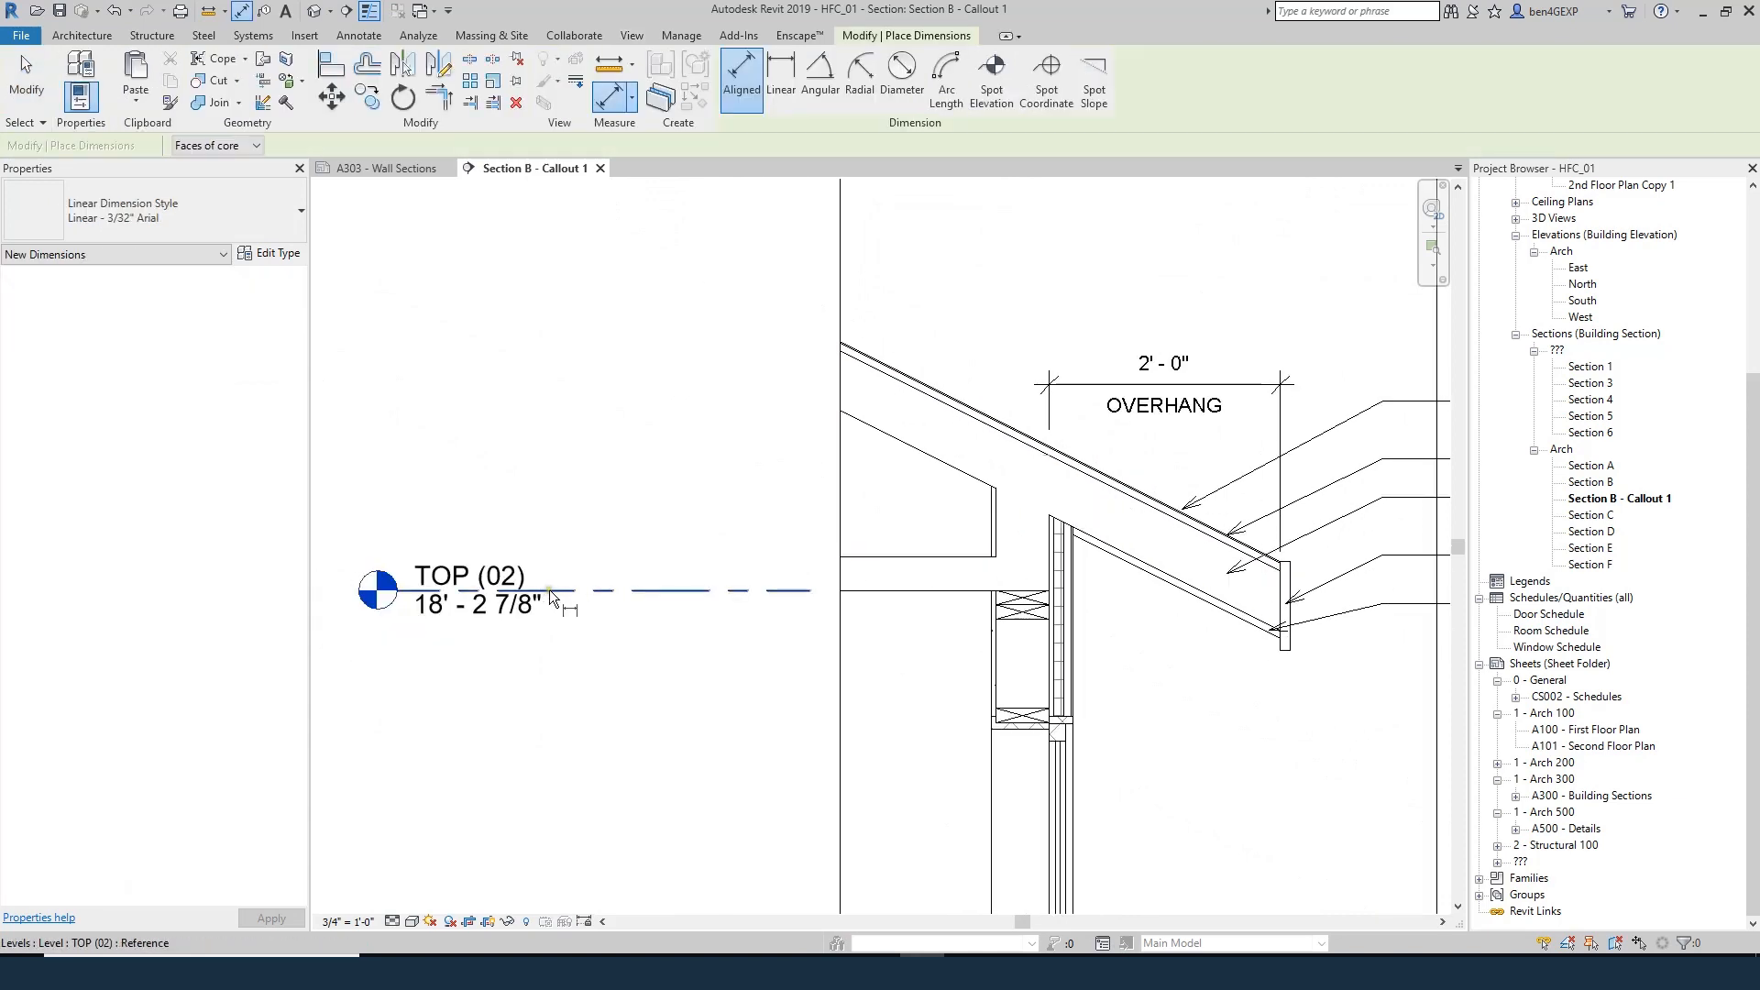
left_click(587, 592)
scroll(1042, 457, "up", 8)
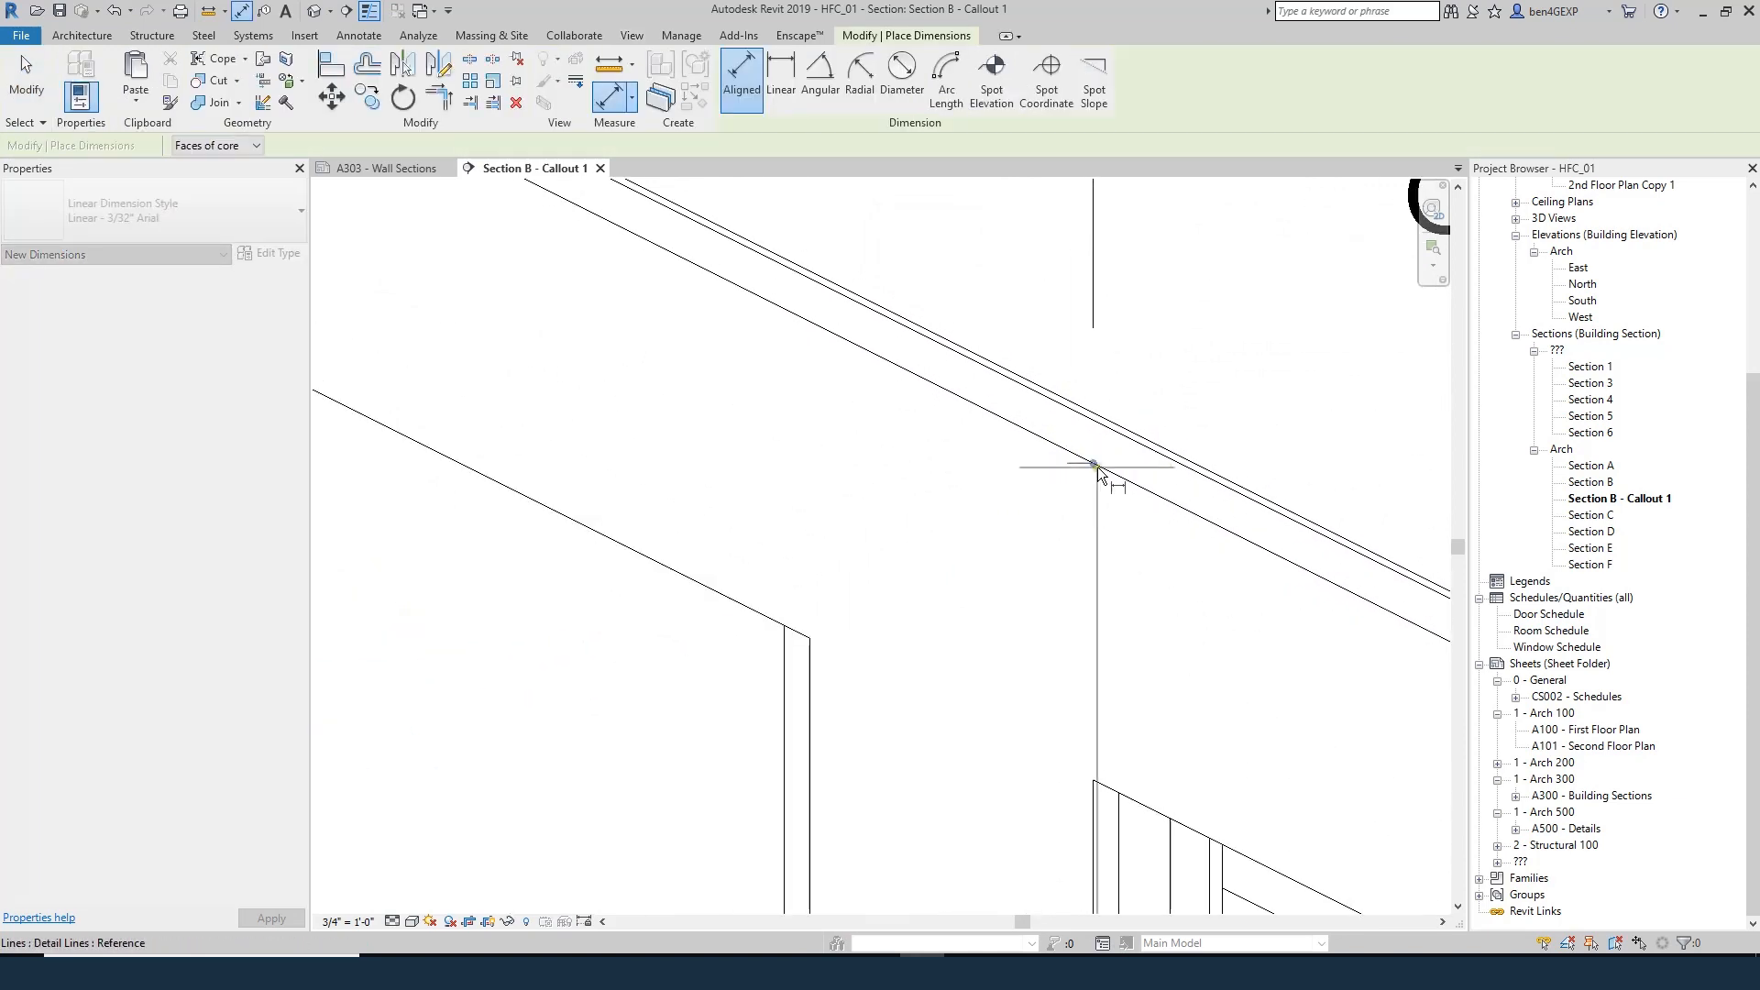
scroll(1055, 465, "down", 5)
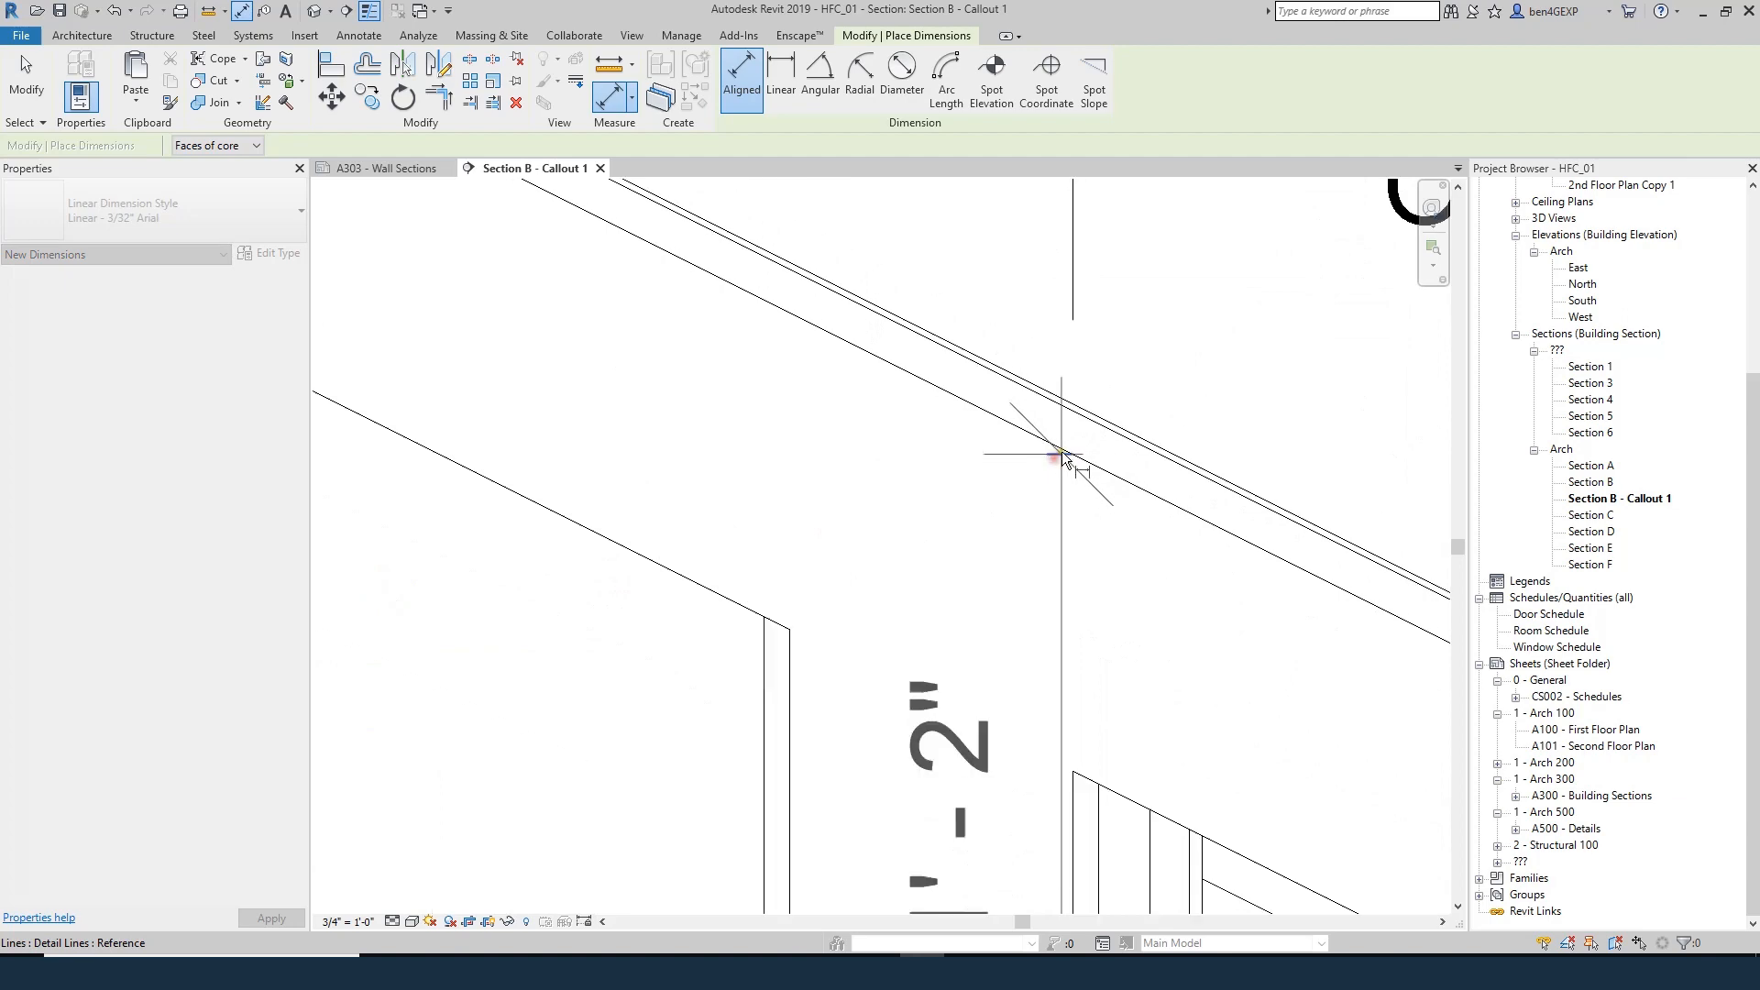
left_click(925, 266)
key("Escape")
key("Escape")
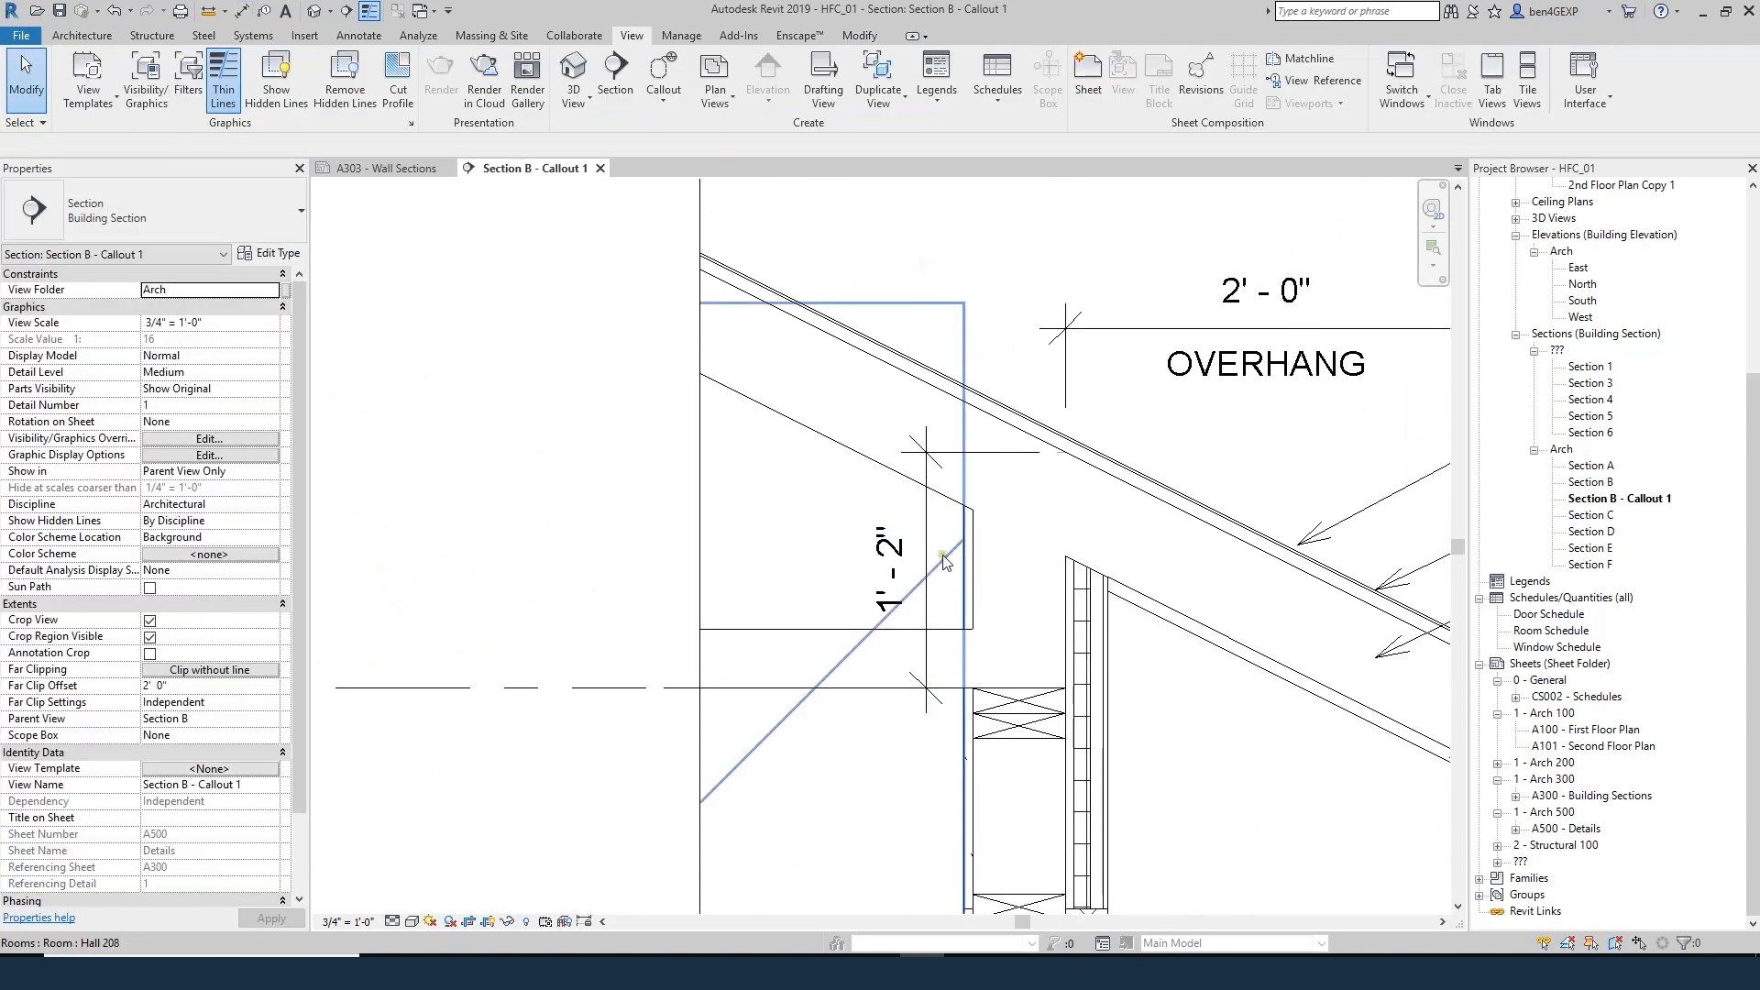
- Add the text "HEEL HEIGHT" below the vertical truss dimension's value
double_click(885, 570)
left_click(692, 591)
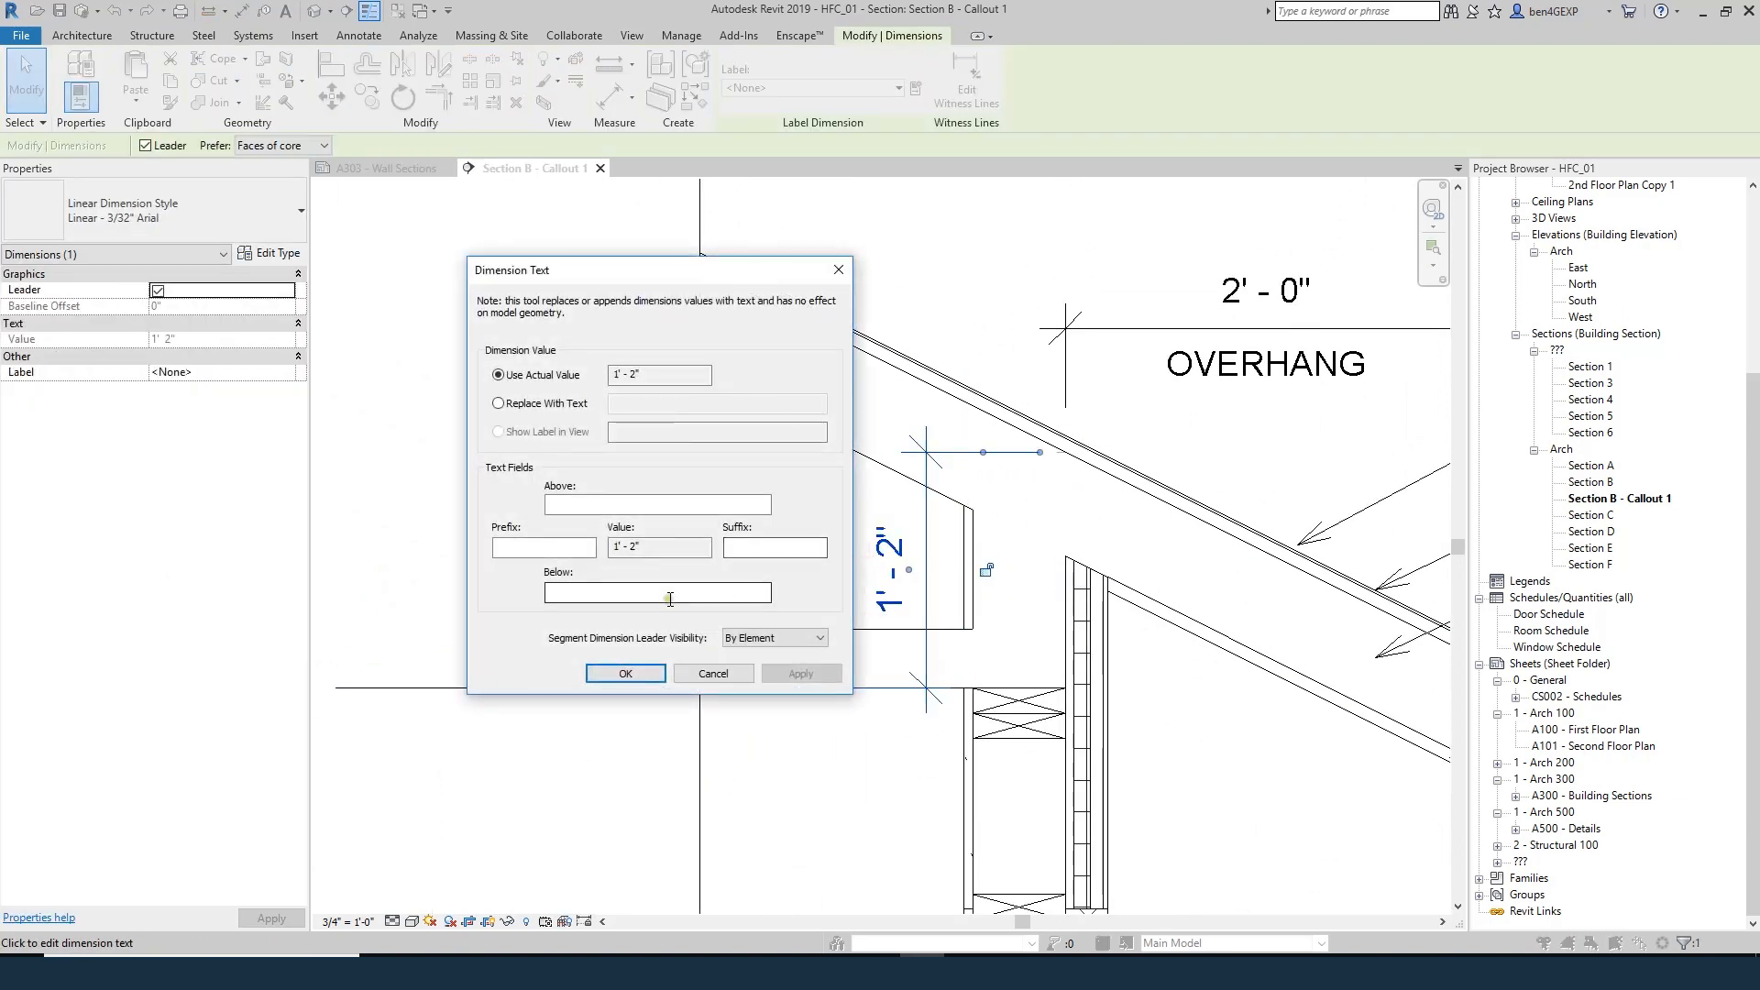
type("HEEL HEI")
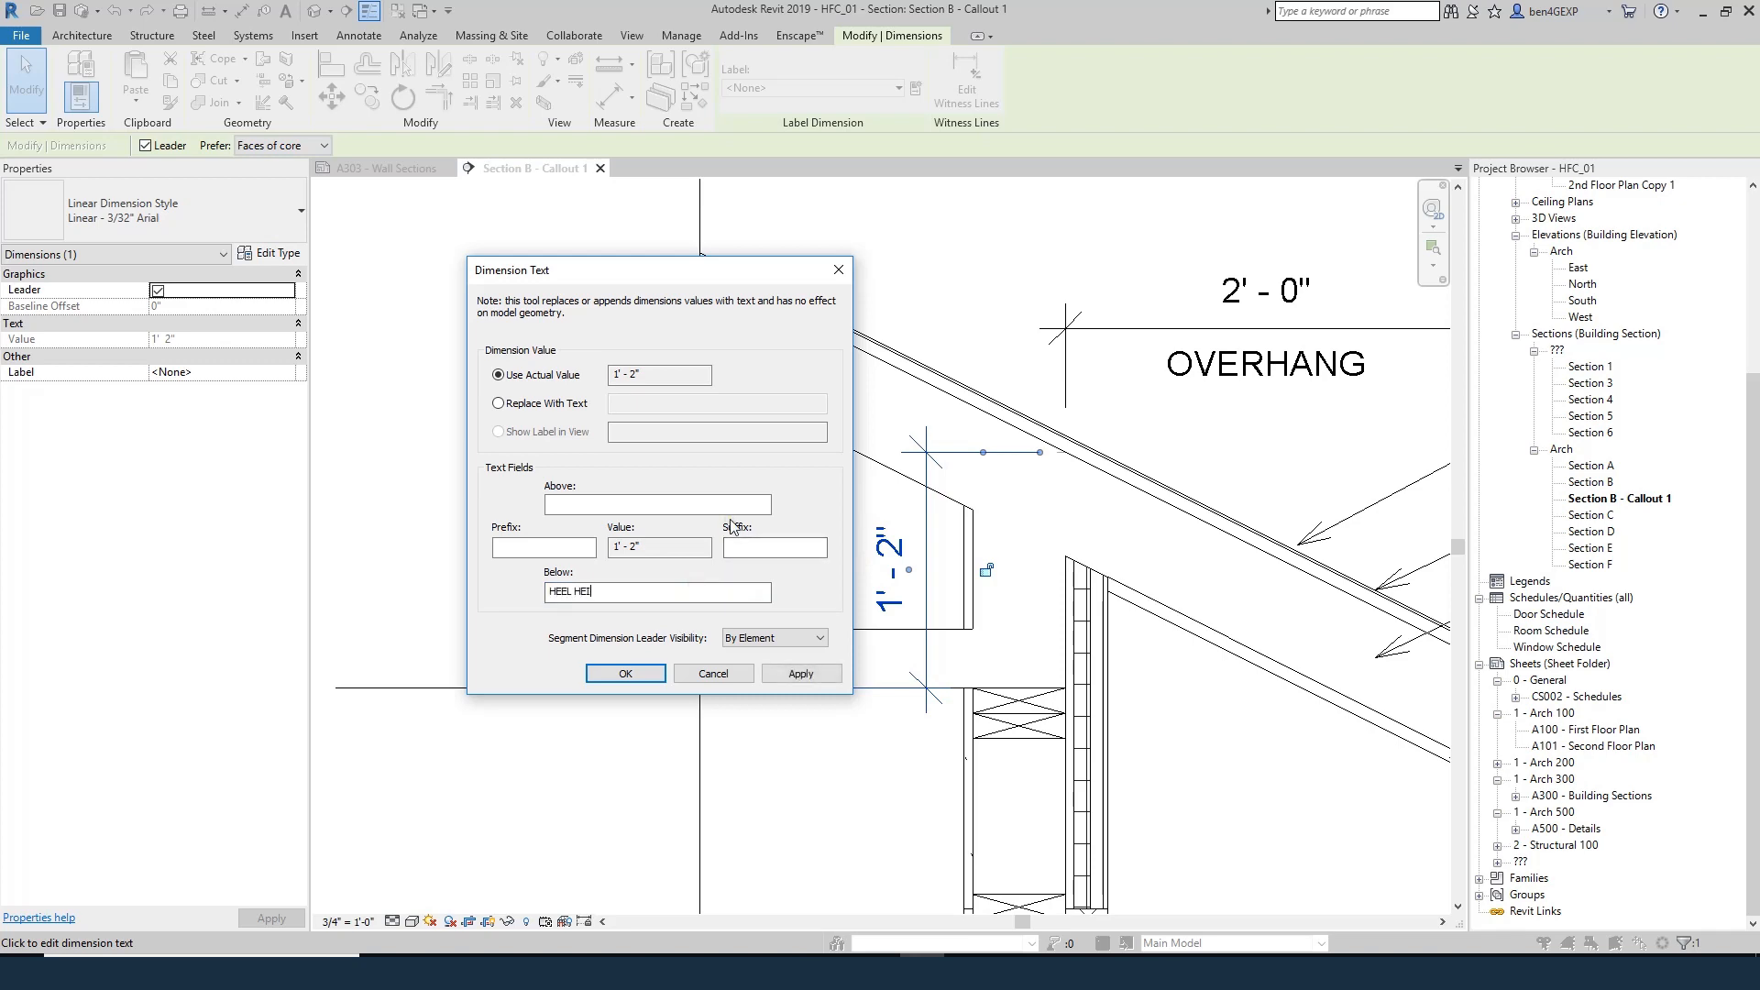
type("GHT")
key("Return")
key("Escape")
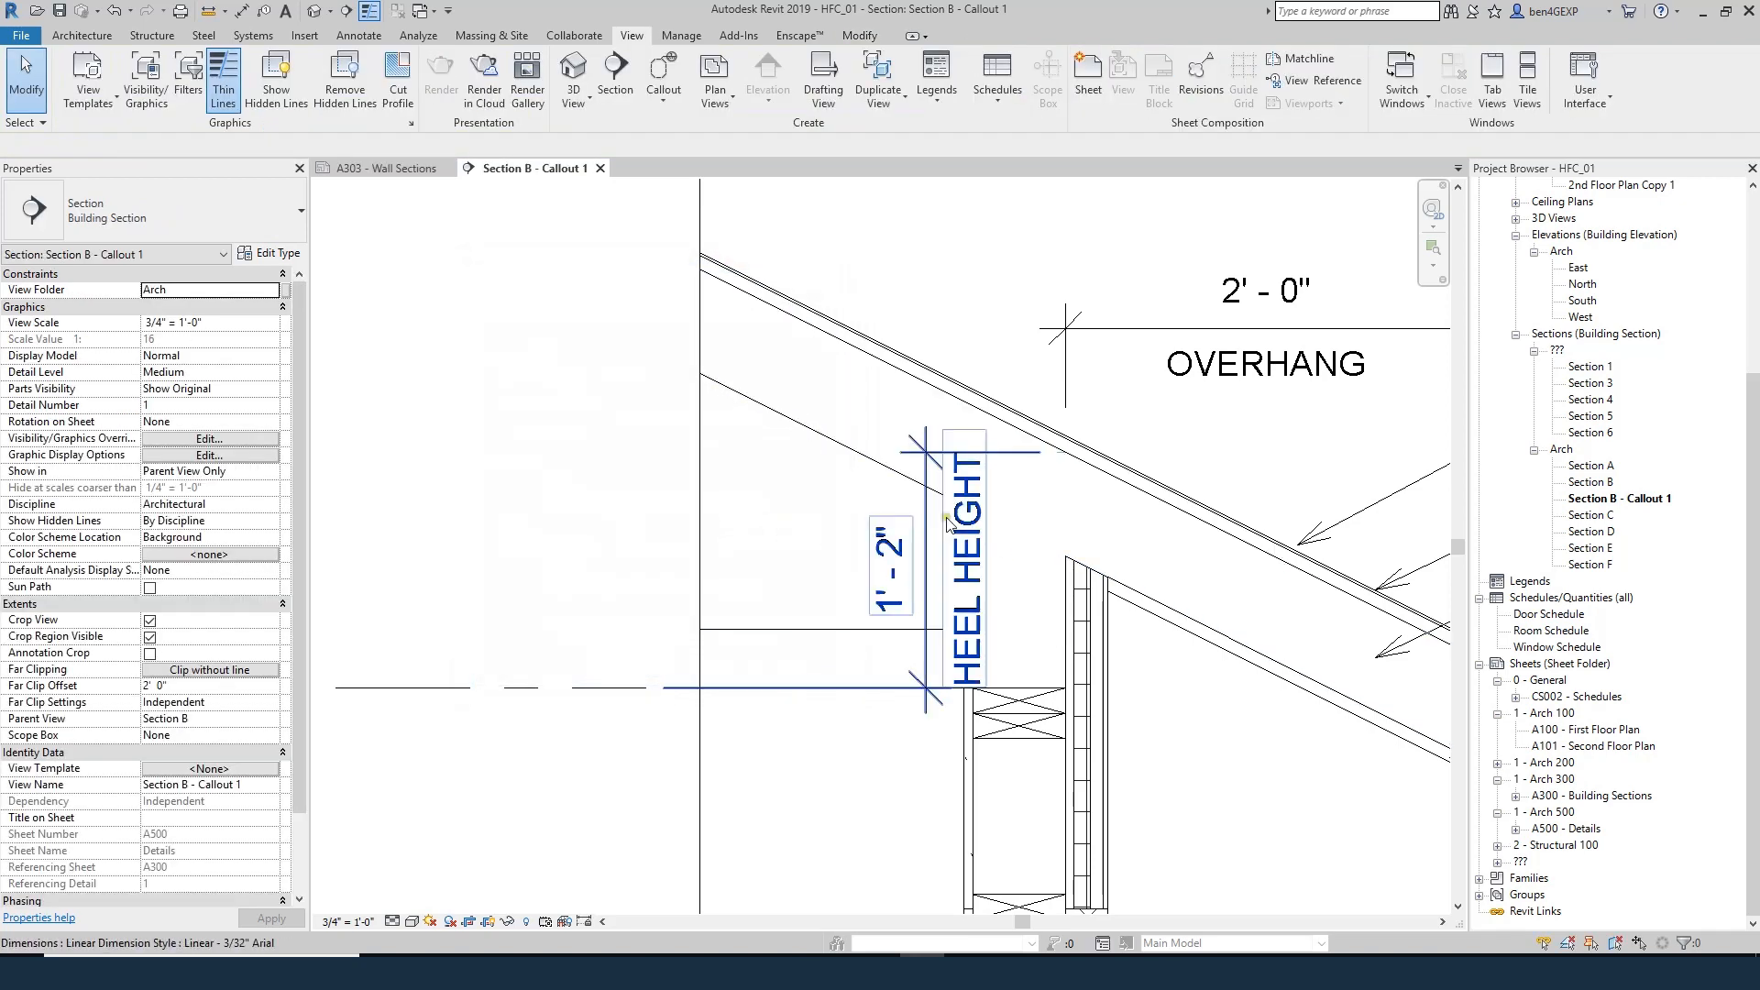
- Change the text below the vertical truss dimension to "H.H." and shift the dimension slightly inward, away from the exterior wall
double_click(956, 550)
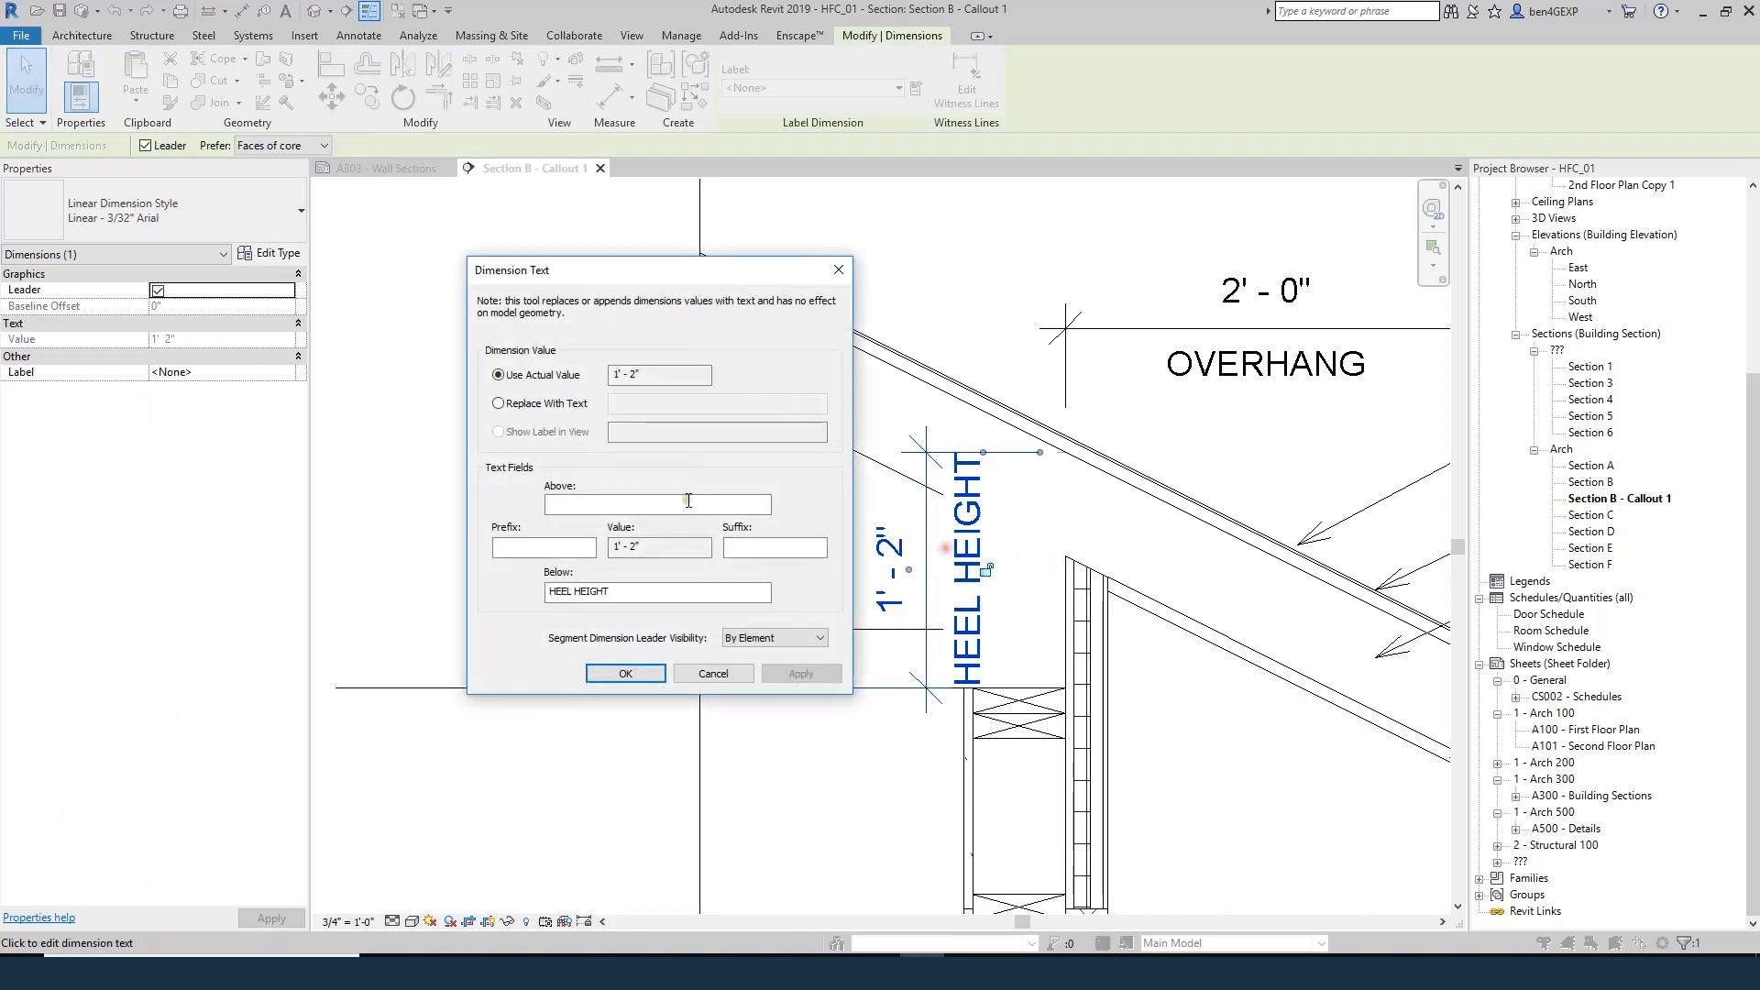
left_click_drag(617, 595, 398, 578)
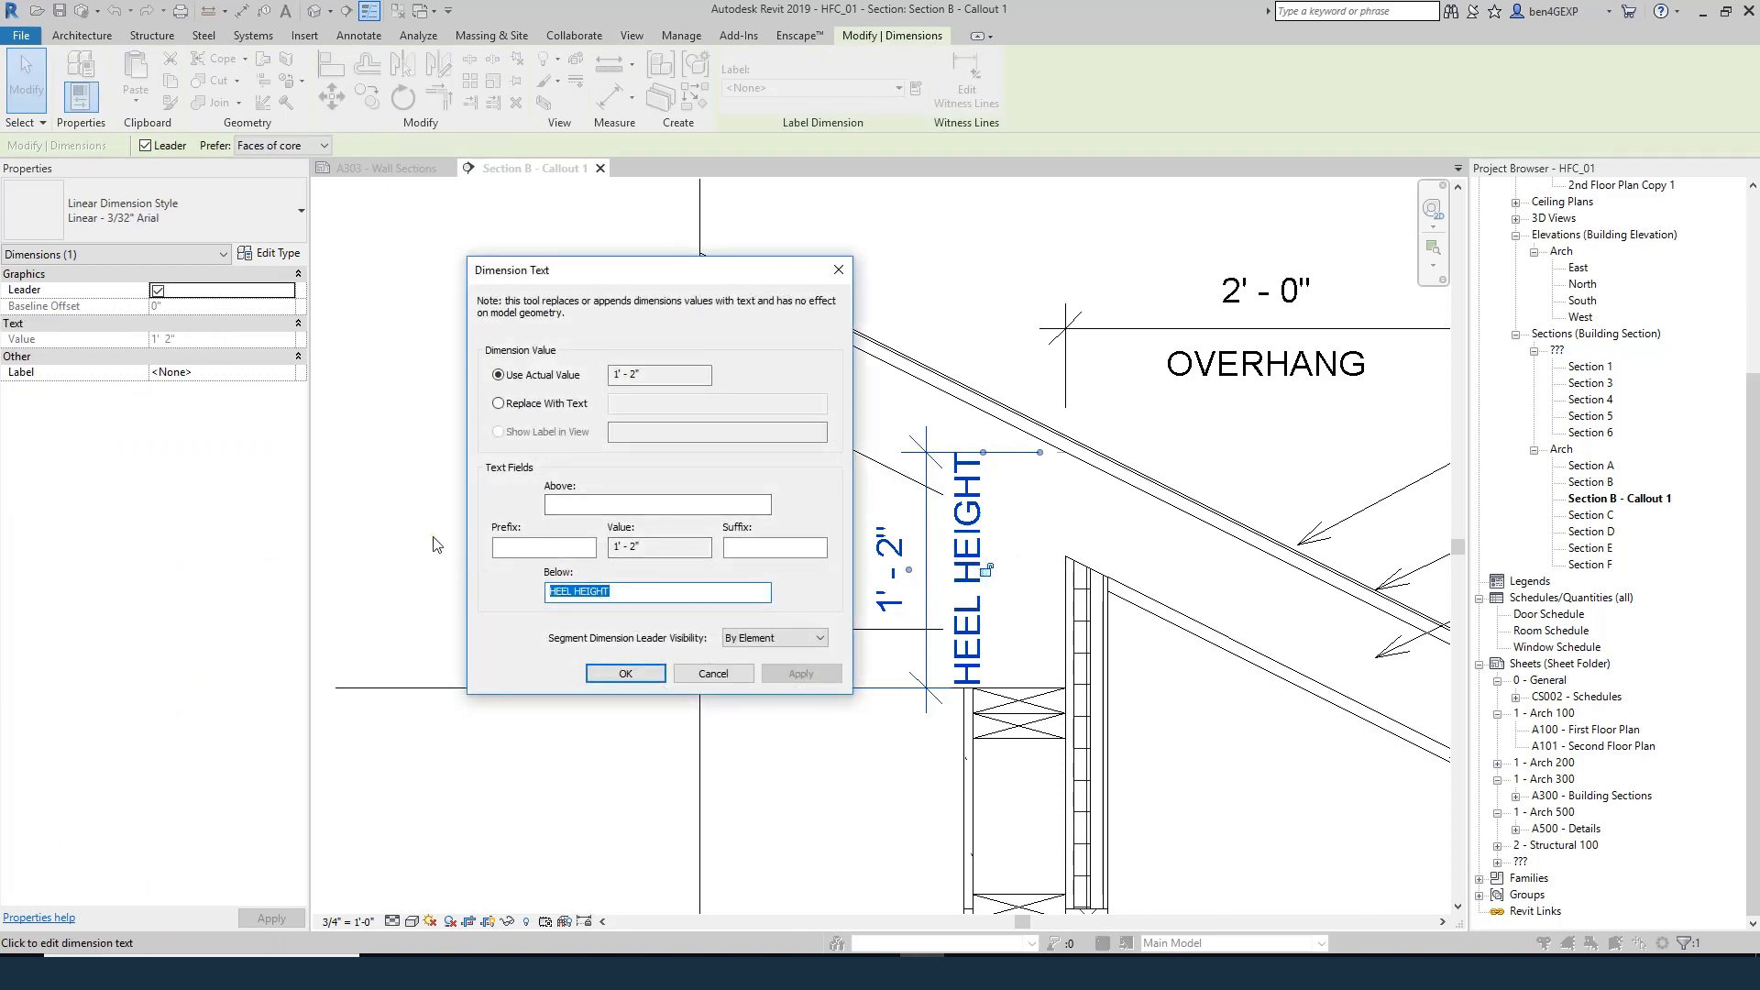
type("H.H.")
key("Return")
key("Escape")
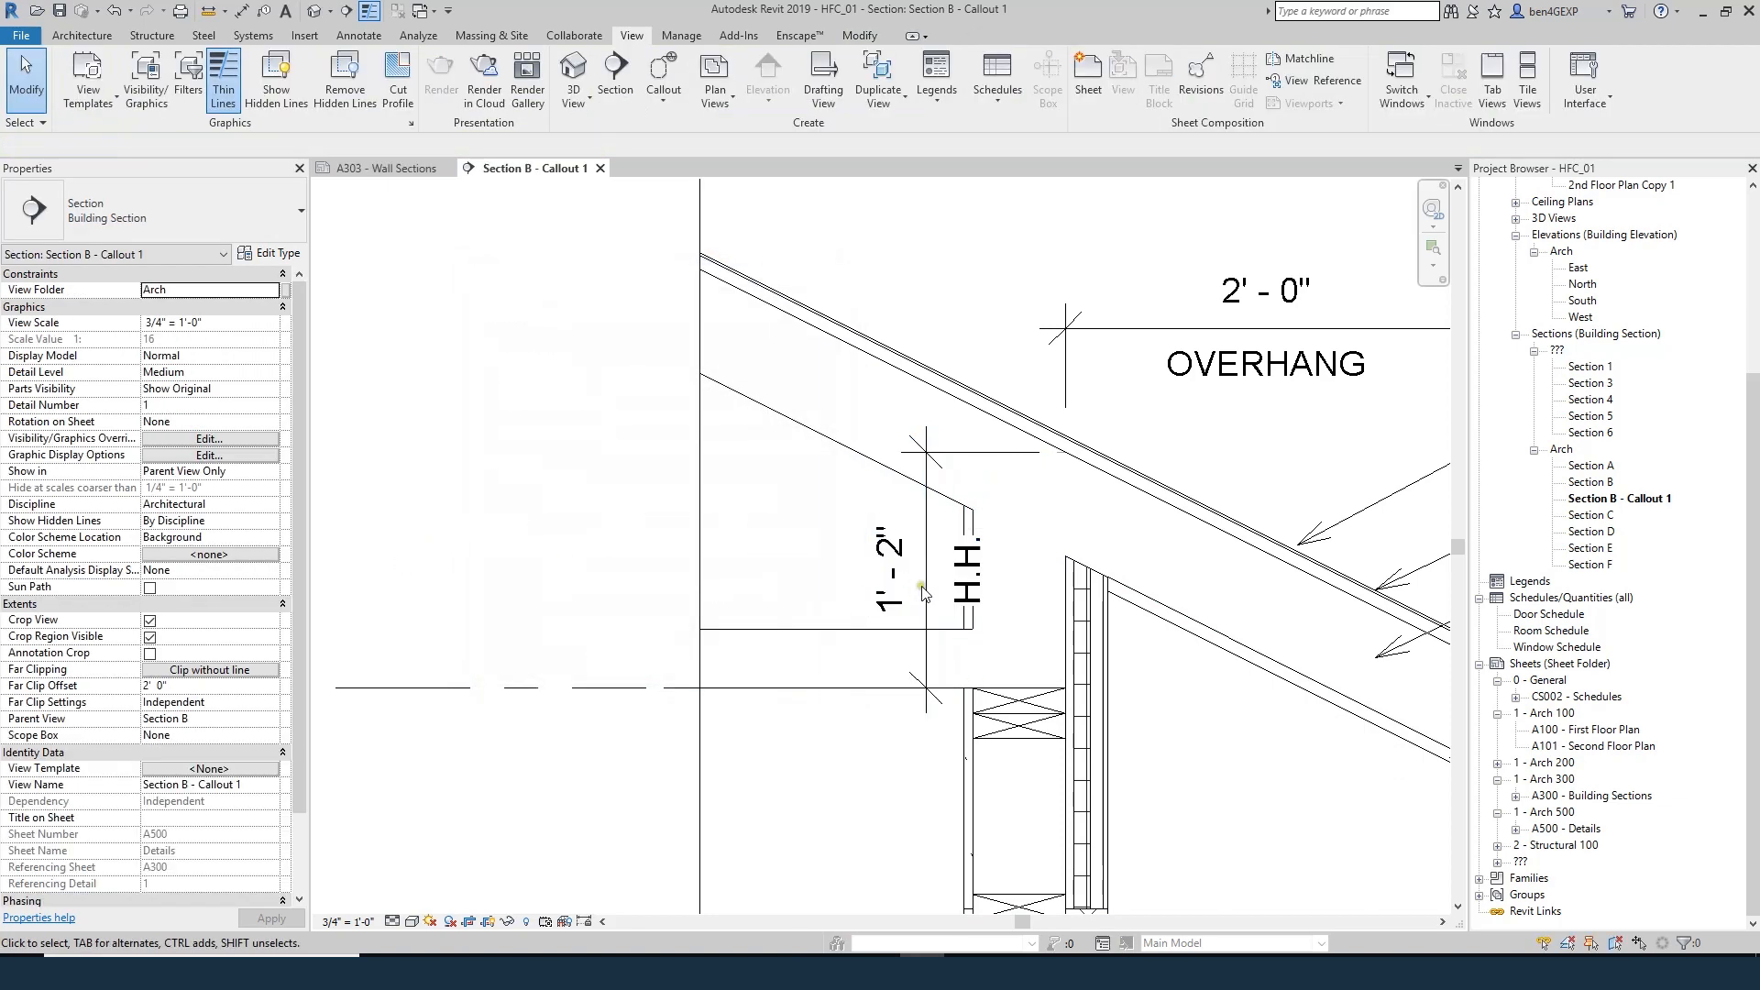
left_click_drag(928, 500, 876, 500)
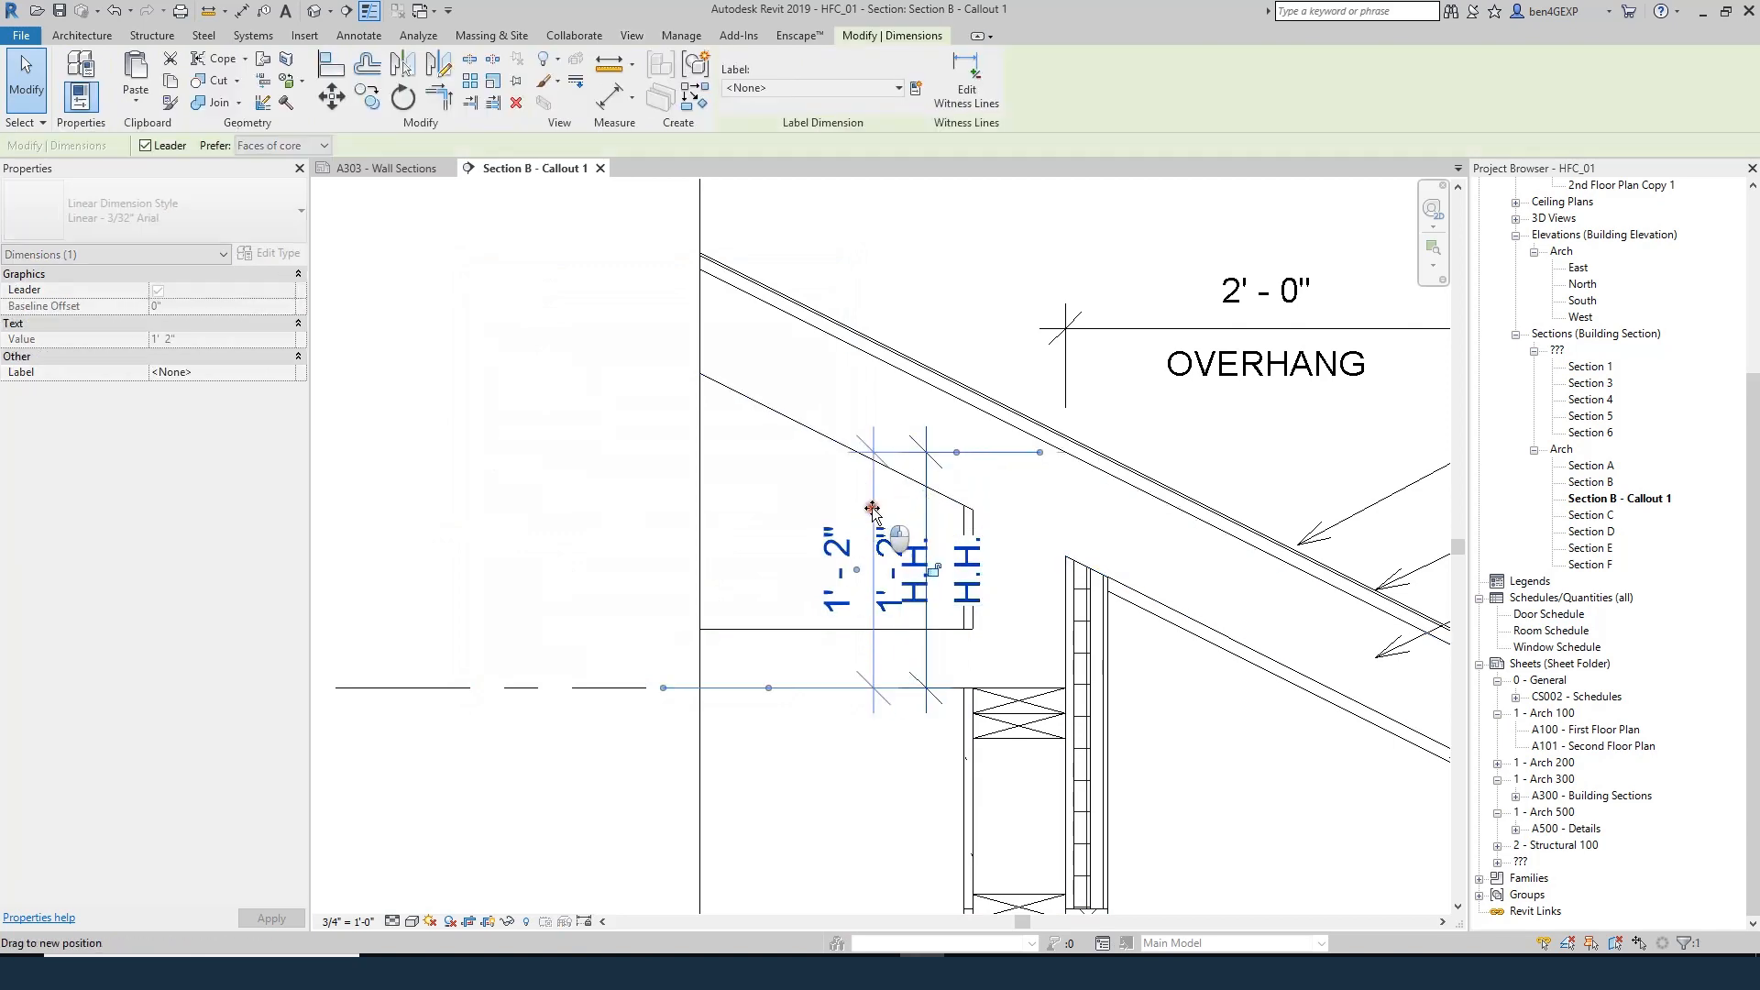
key("Escape")
scroll(904, 440, "down", 3)
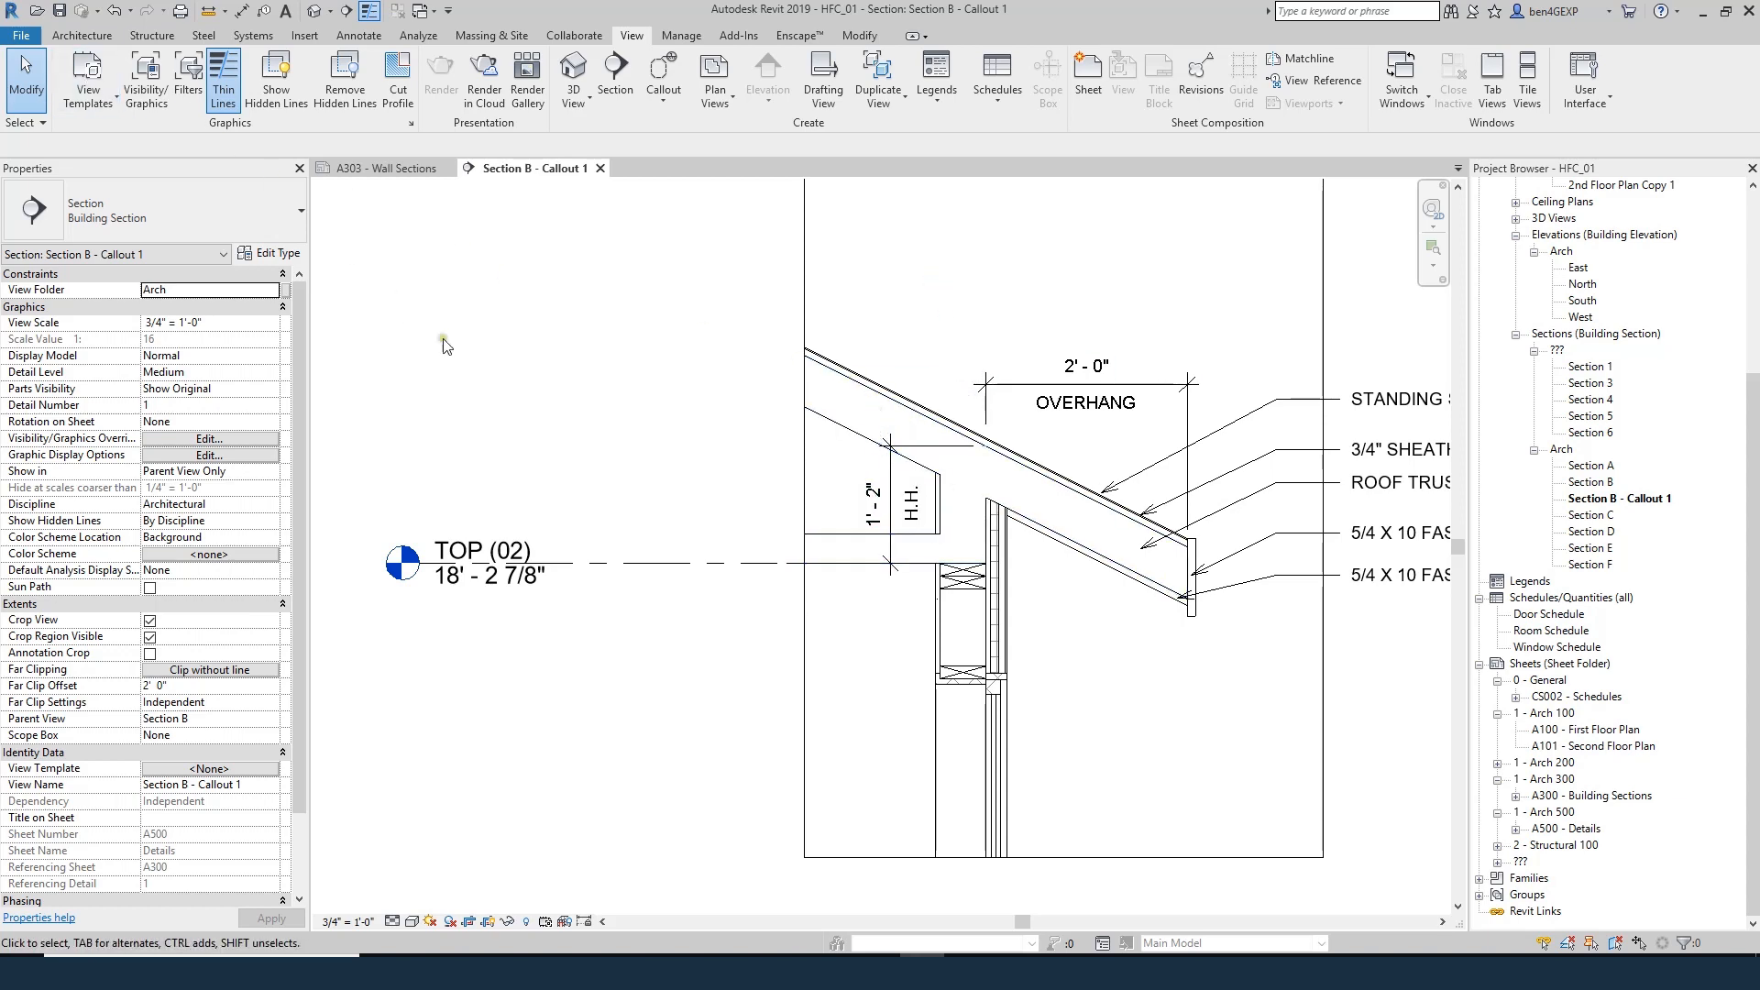
- Move the lower 2x6 up above the window head and delete the duplicate 2x6 beneath it
scroll(947, 642, "up", 4)
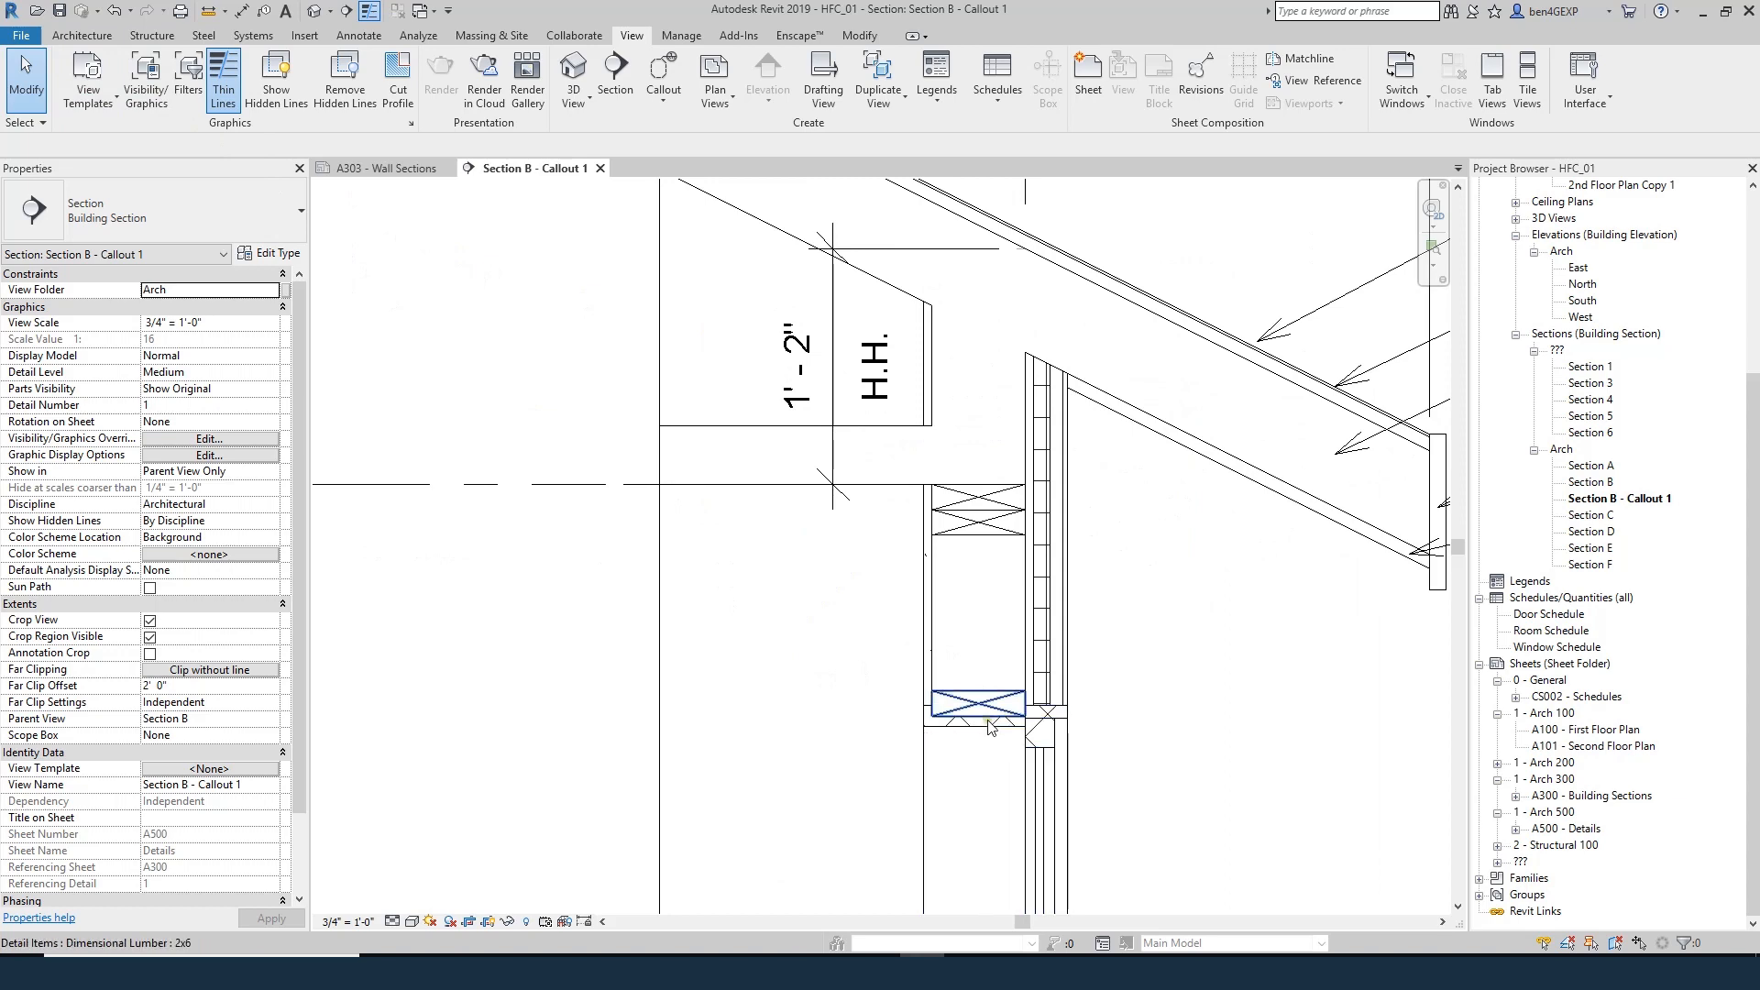
left_click(990, 727)
key("m")
key("v")
scroll(1016, 723, "up", 3)
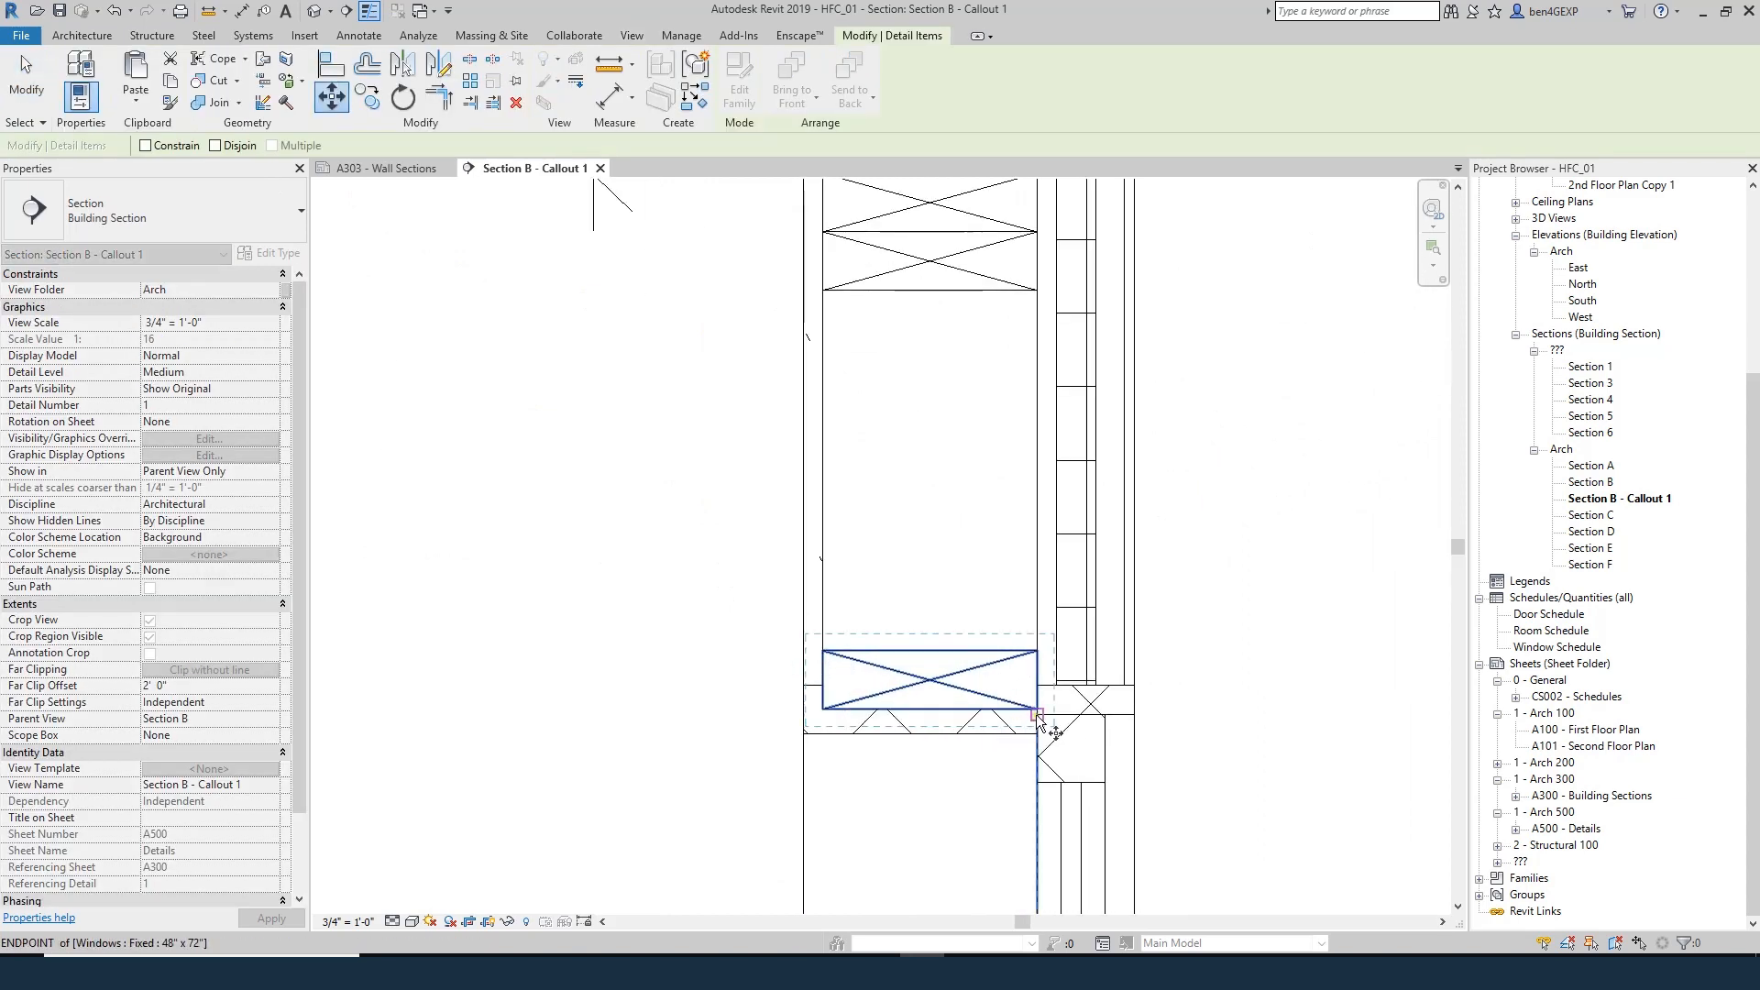
left_click(1036, 715)
left_click(1037, 685)
scroll(979, 727, "down", 3)
key("Escape")
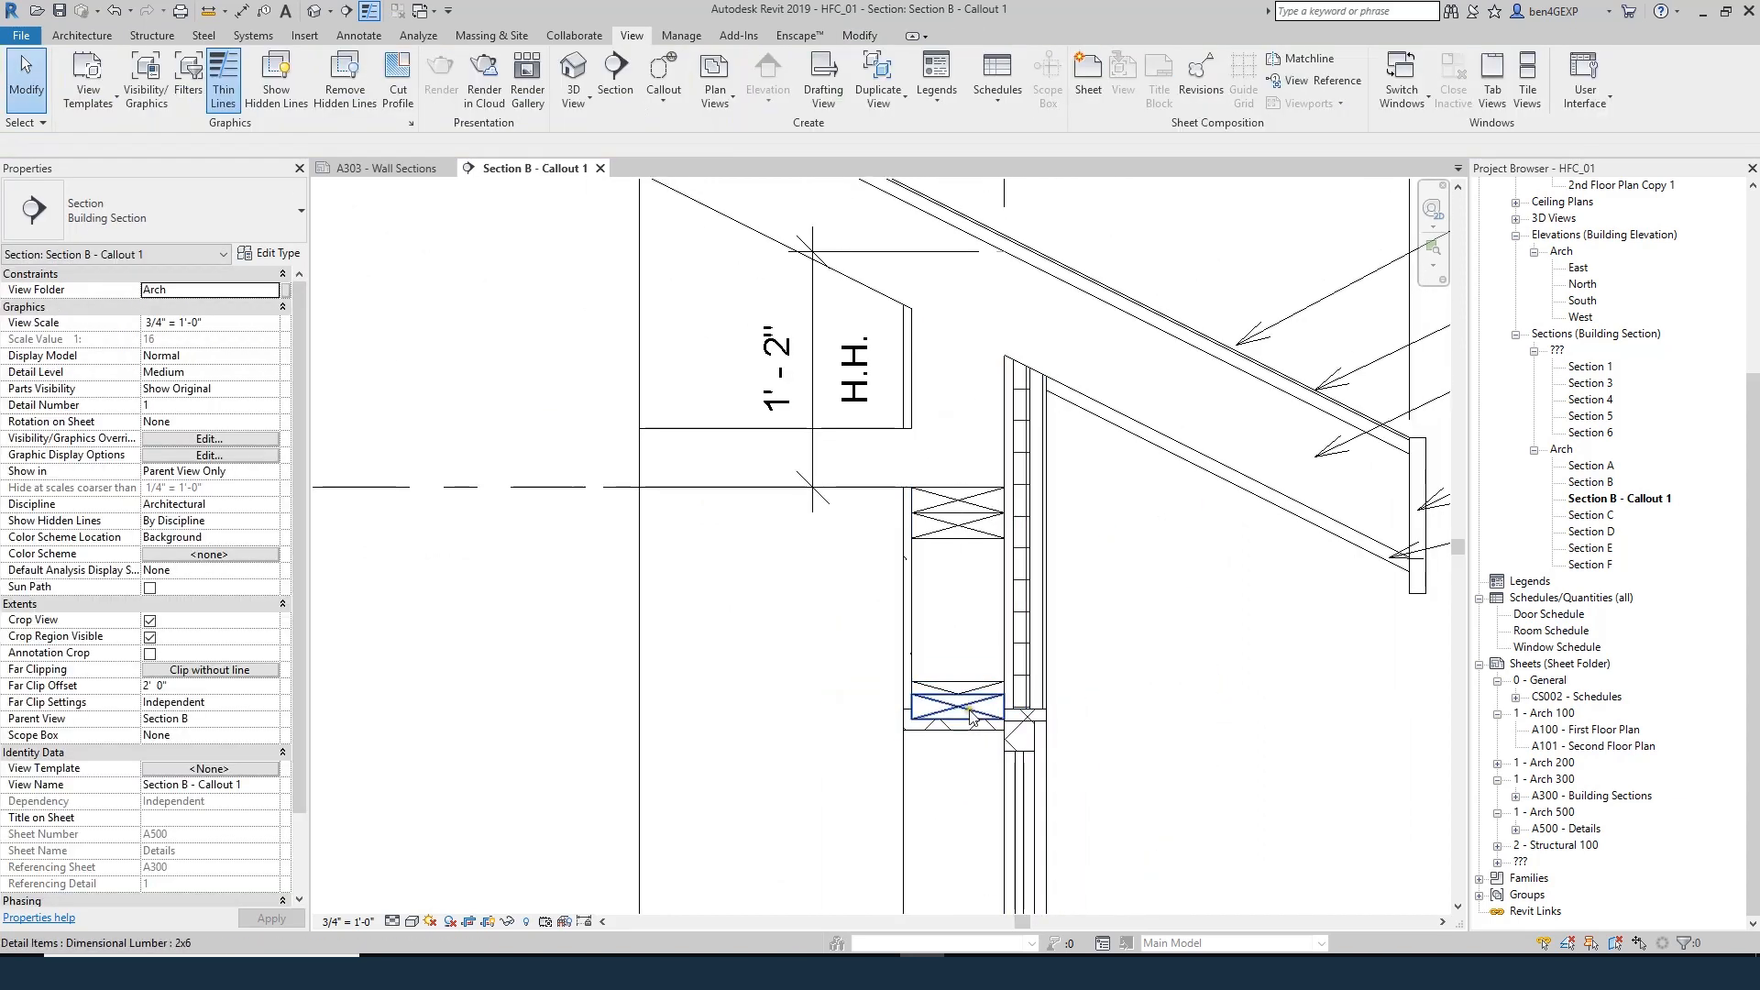
left_click(969, 710)
key("Delete")
key("d")
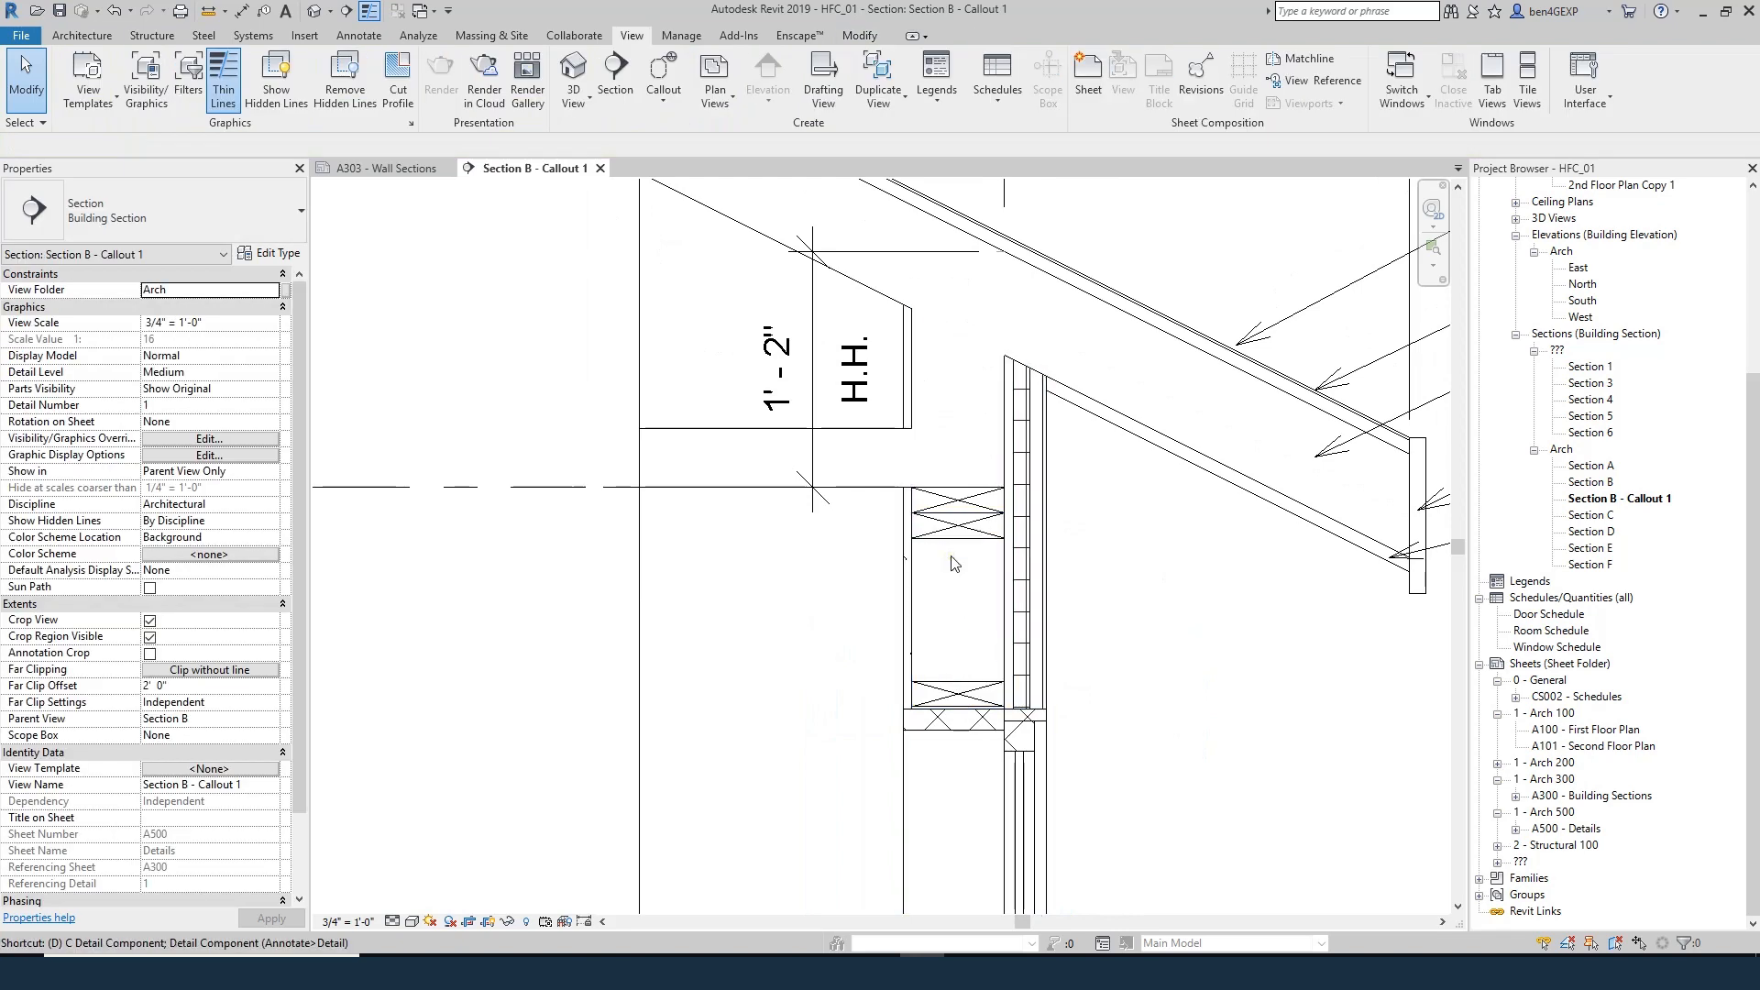
key("i")
key("Escape")
- Move the remaining lower 2x6 down so its bottom edge sits on the top edge of the window opening
left_click(953, 694)
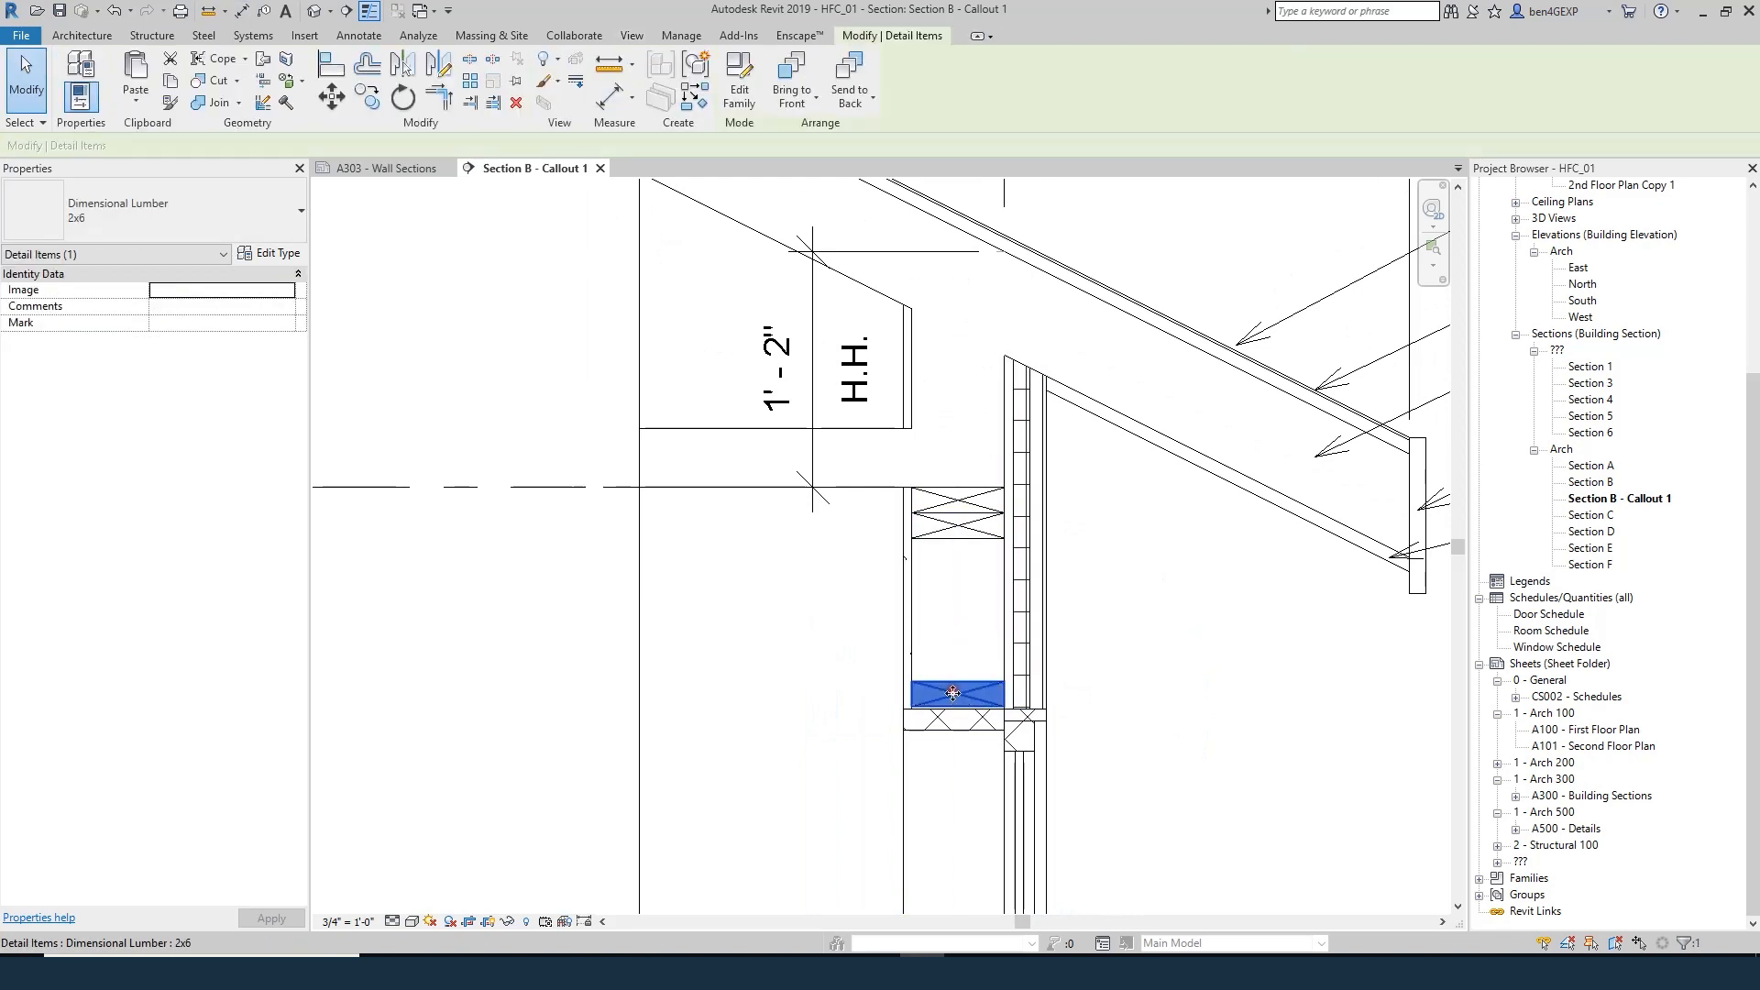
scroll(953, 694, "up", 2)
key("m")
key("v")
scroll(962, 707, "up", 2)
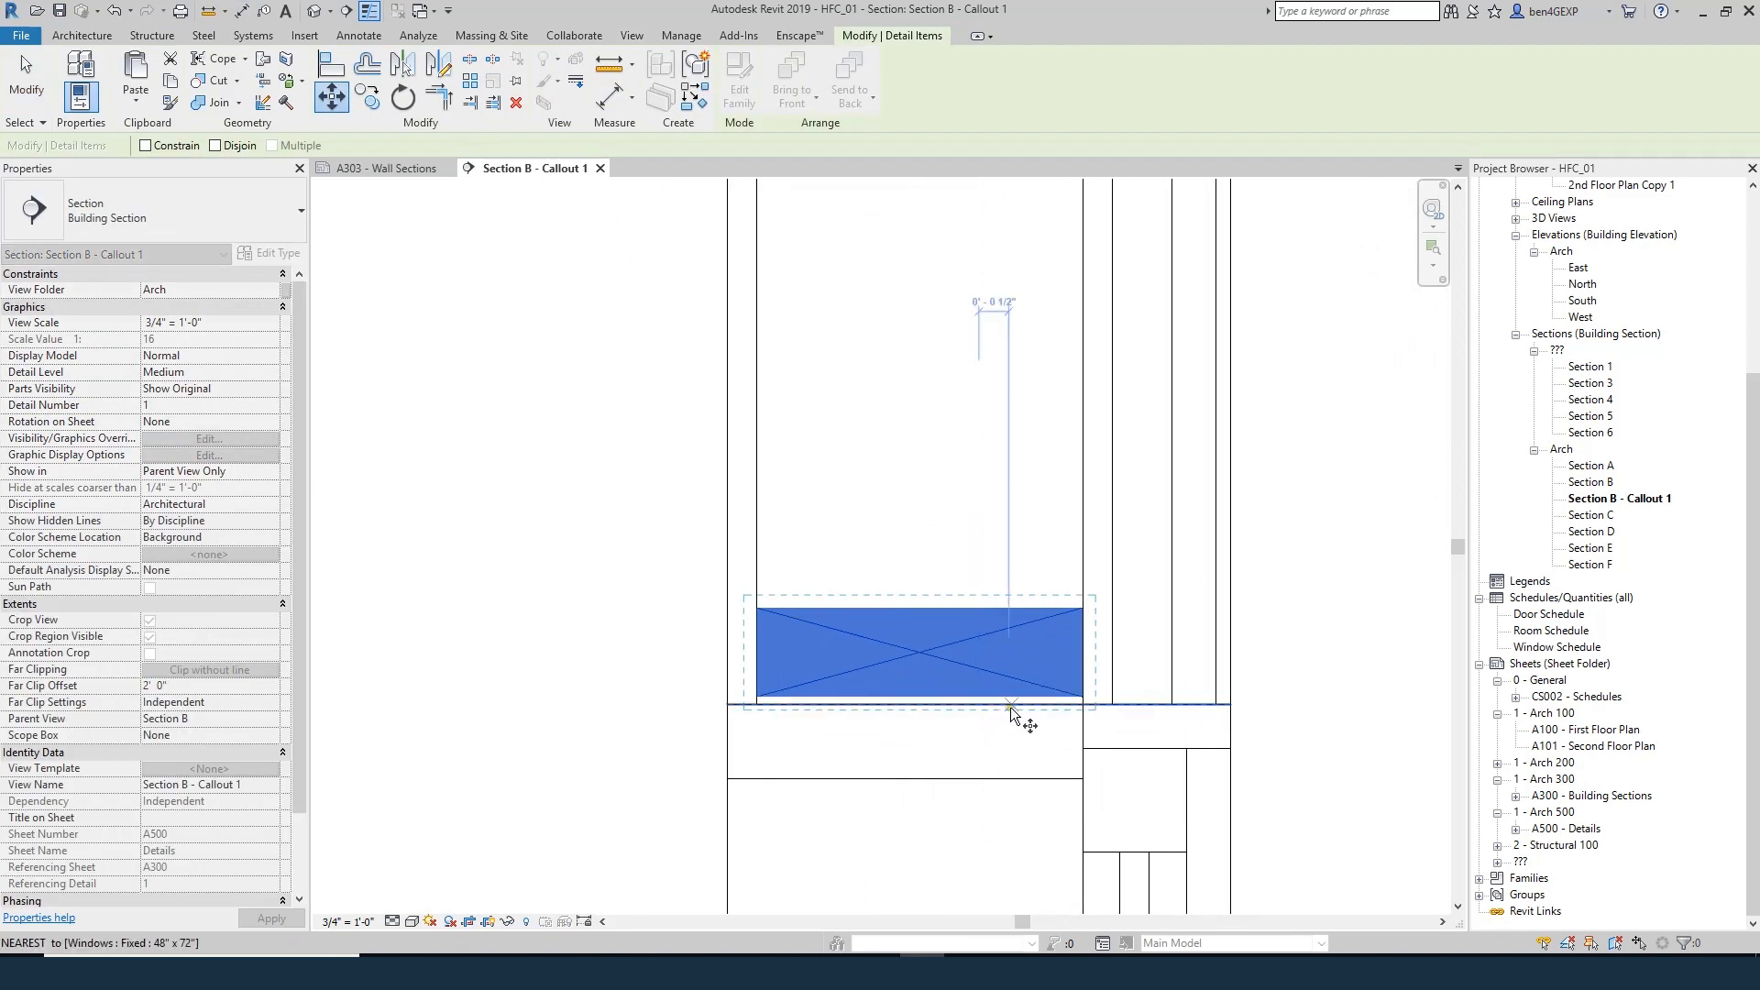
left_click(1010, 696)
left_click(1010, 704)
scroll(1010, 747, "down", 3)
key("Escape")
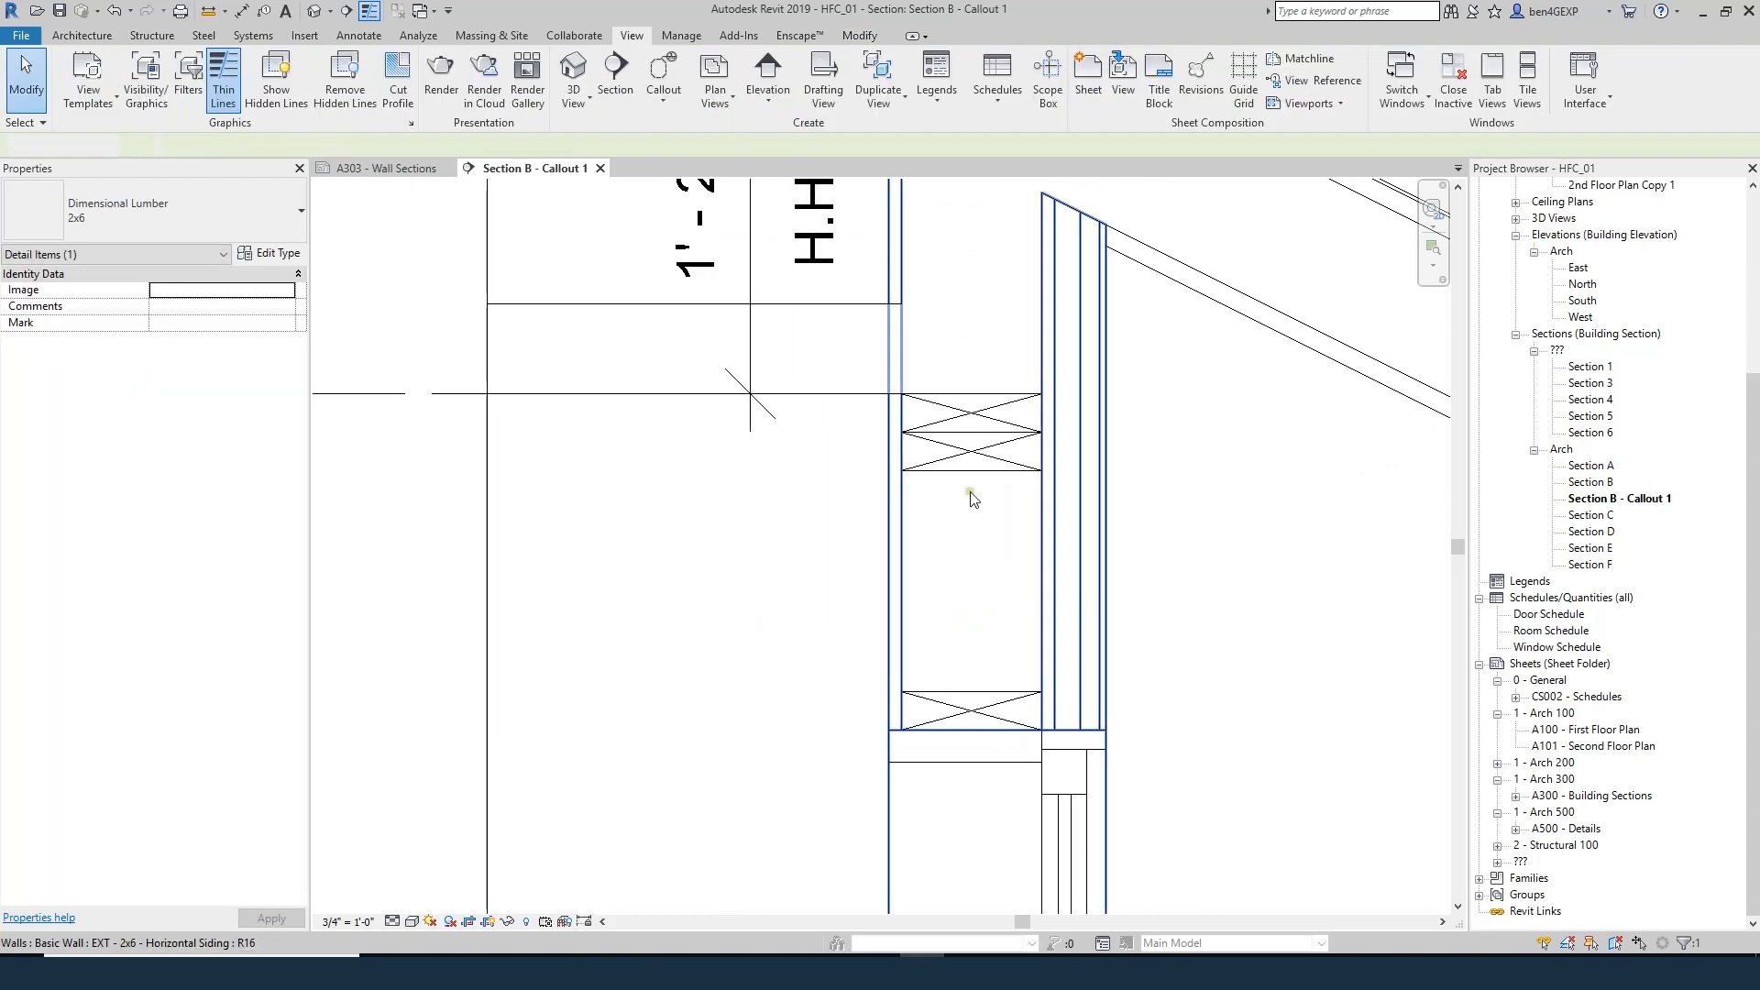
- Dimension the vertical gap between the double top plate's underside and the top of the lower 2x6, placing it inside the wall
key("d")
key("i")
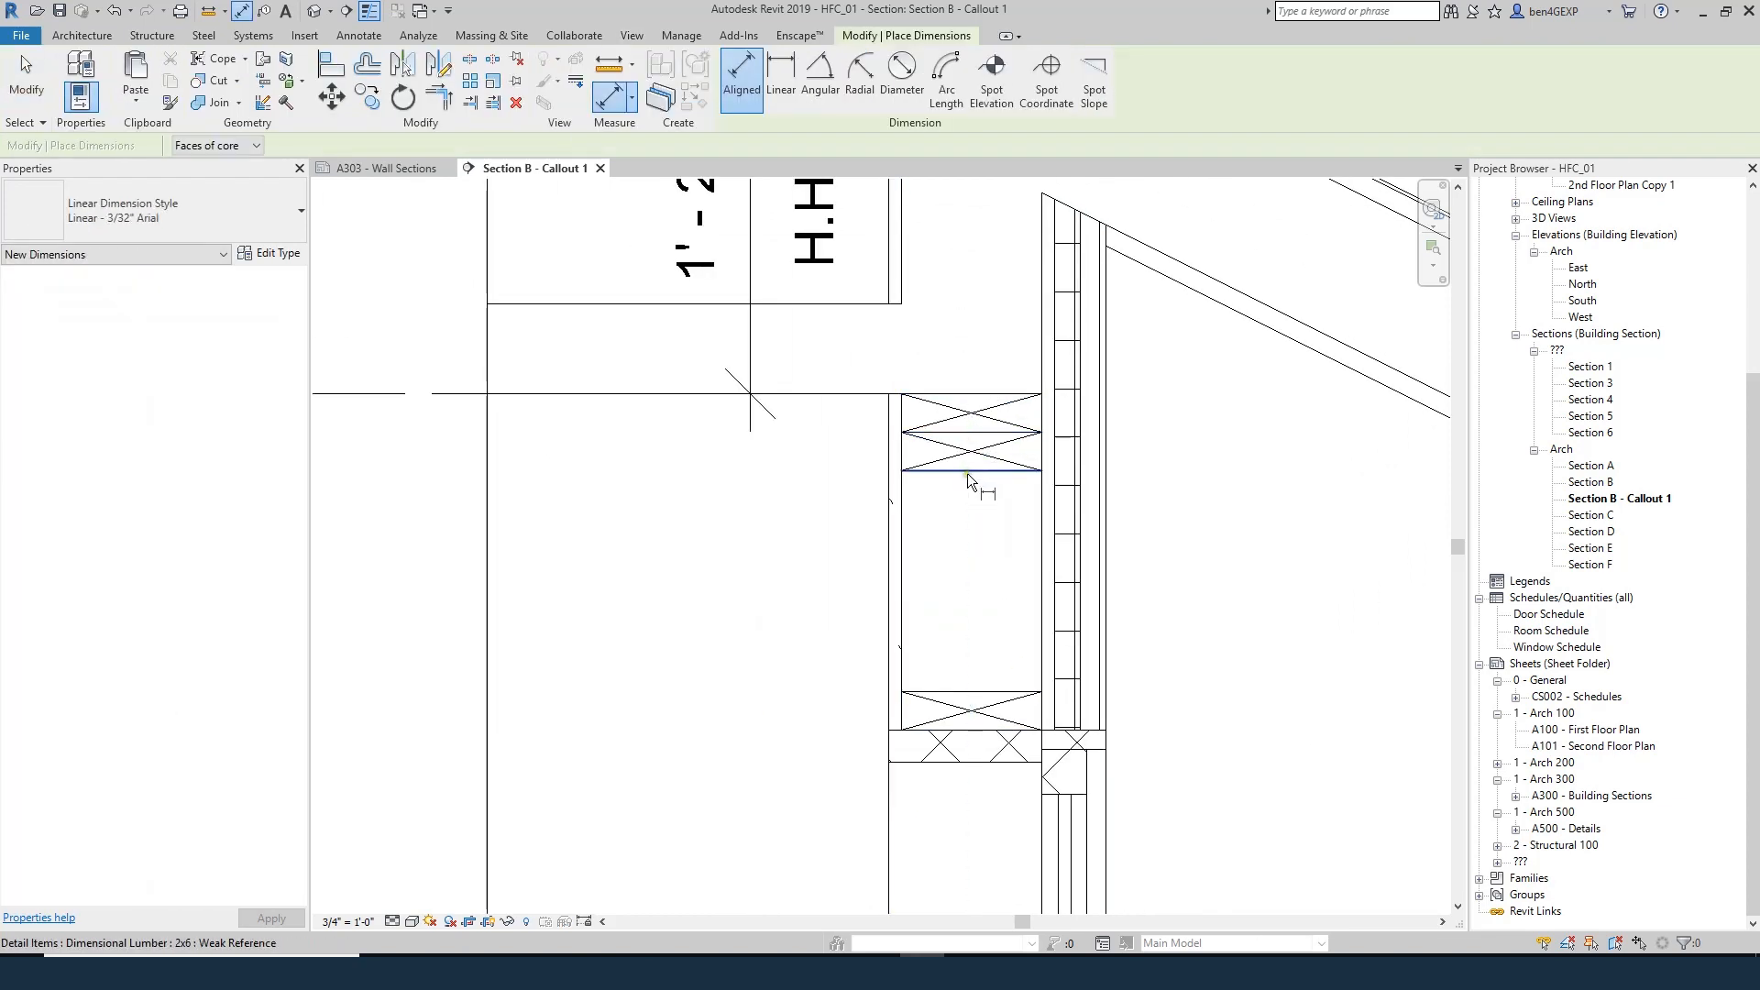
left_click(966, 473)
left_click(967, 692)
left_click(775, 597)
key("Escape")
key("Escape")
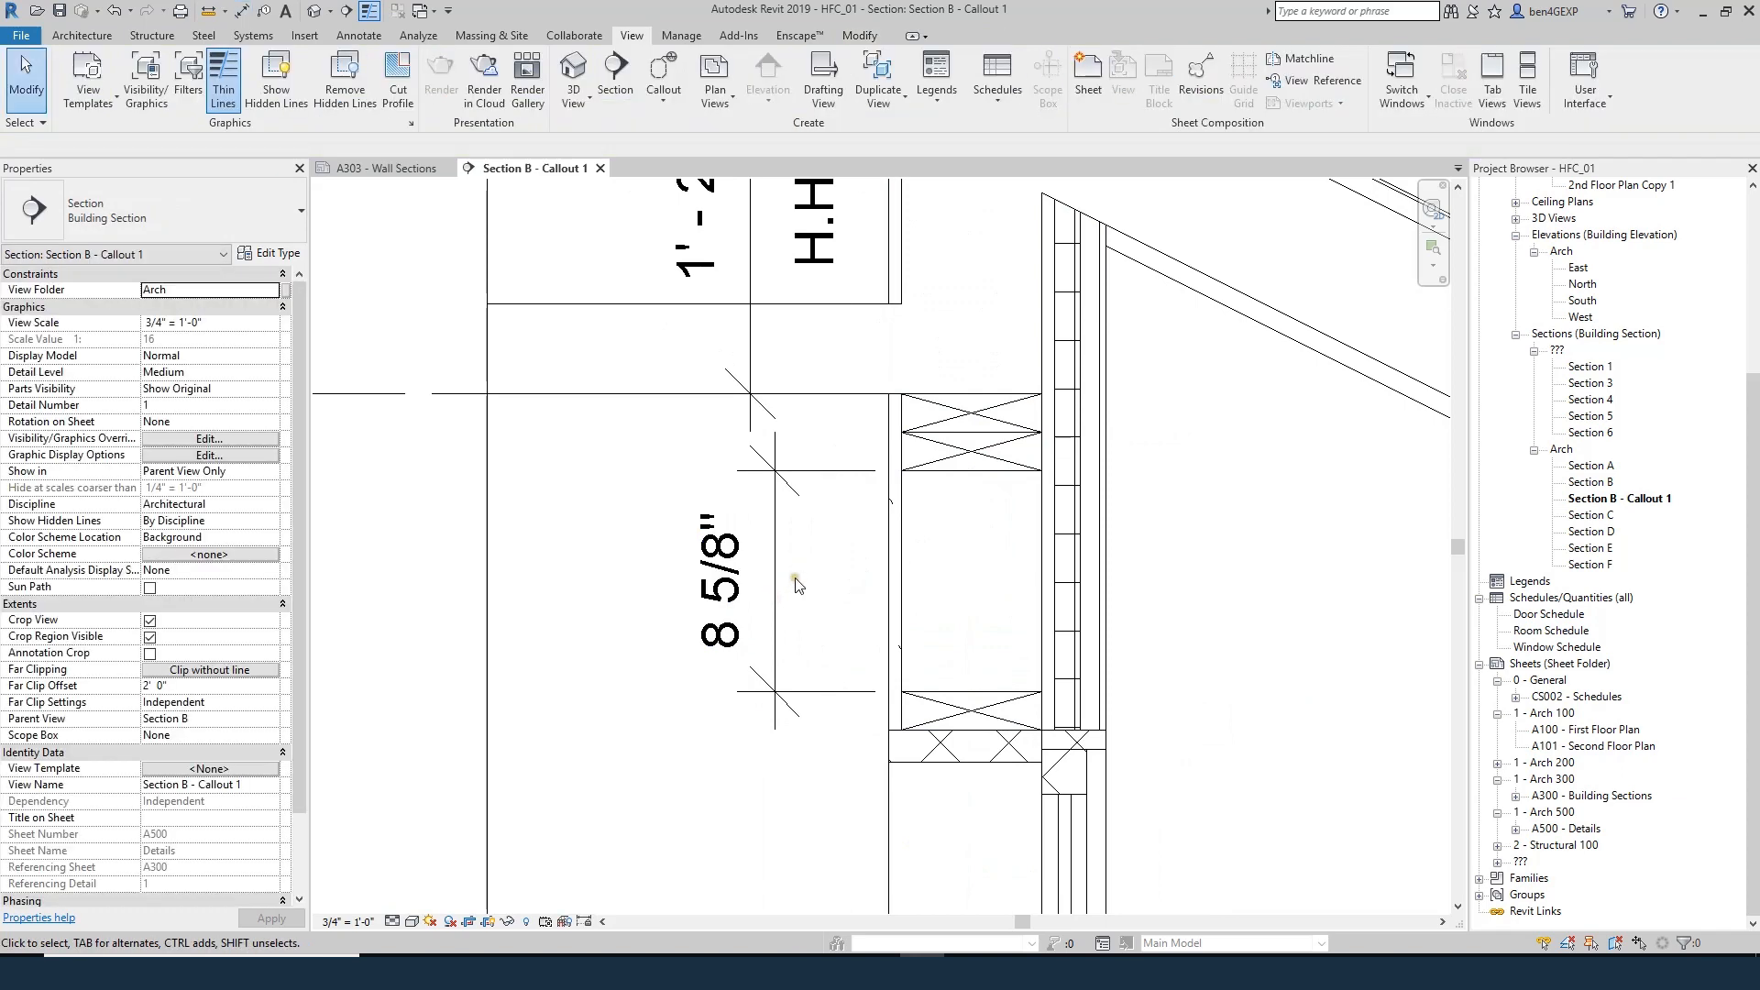
- Copy the lower 2x6 straight up into the gap beneath the double top plate
scroll(907, 673, "down", 3)
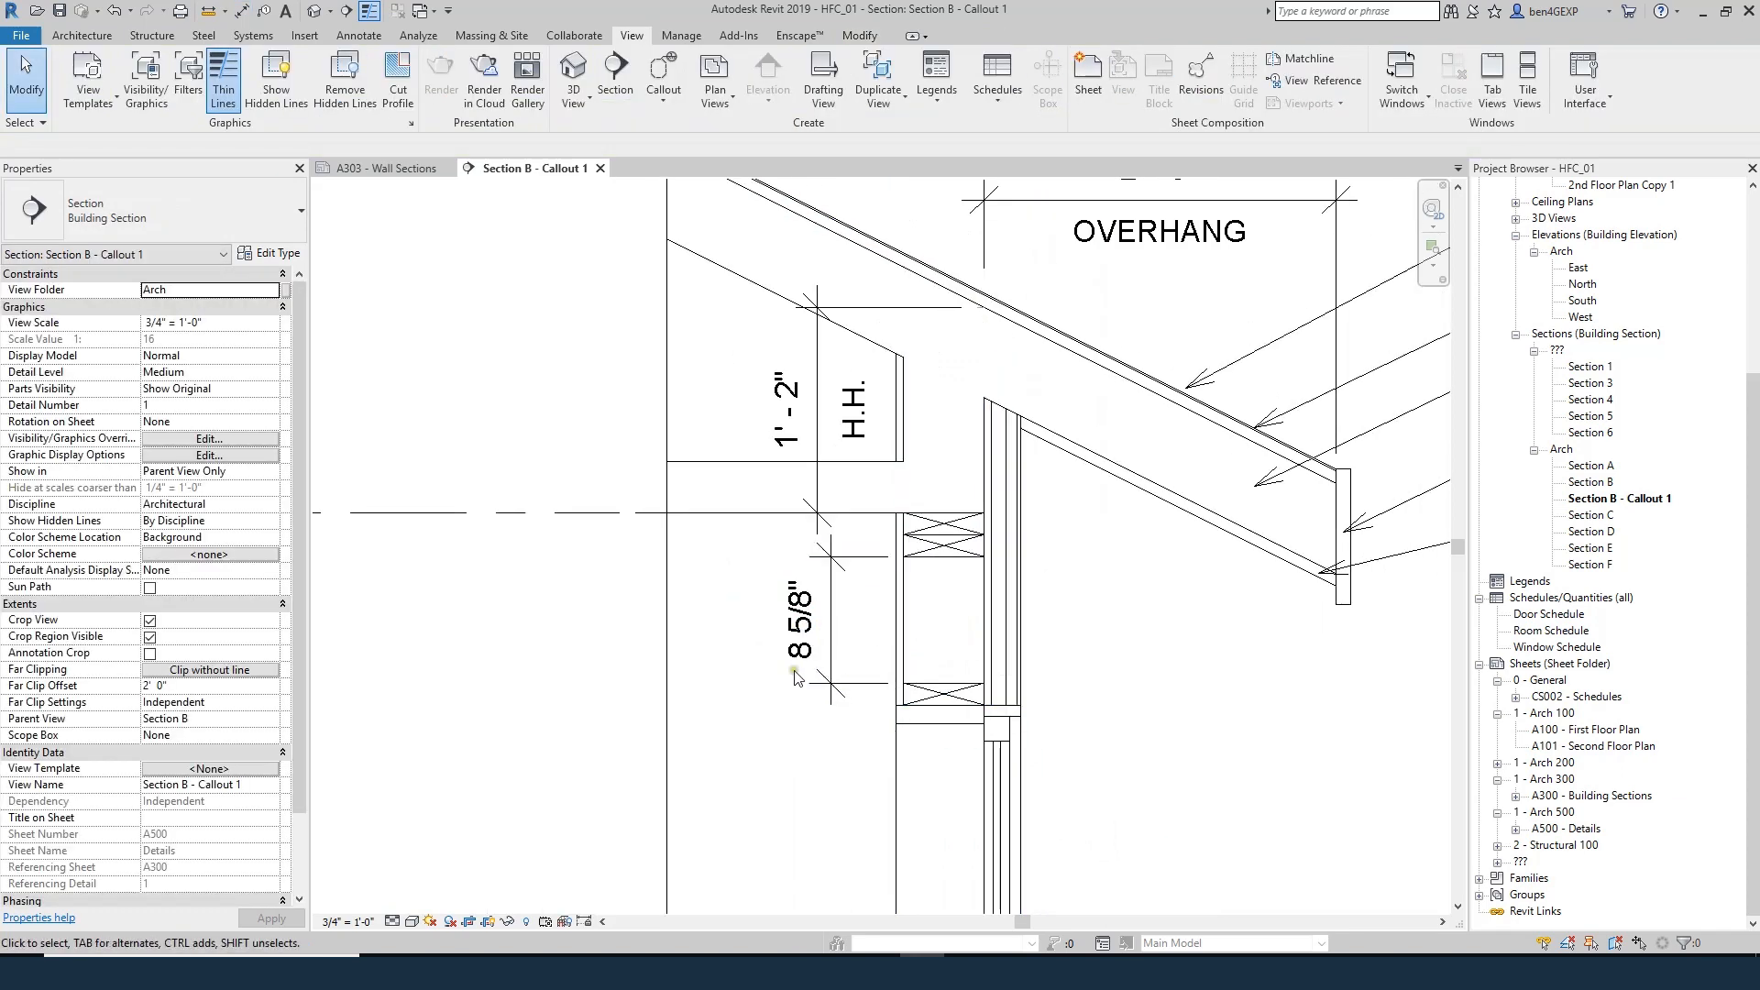
left_click(943, 695)
key("c")
key("o")
left_click(943, 695)
left_click(951, 648)
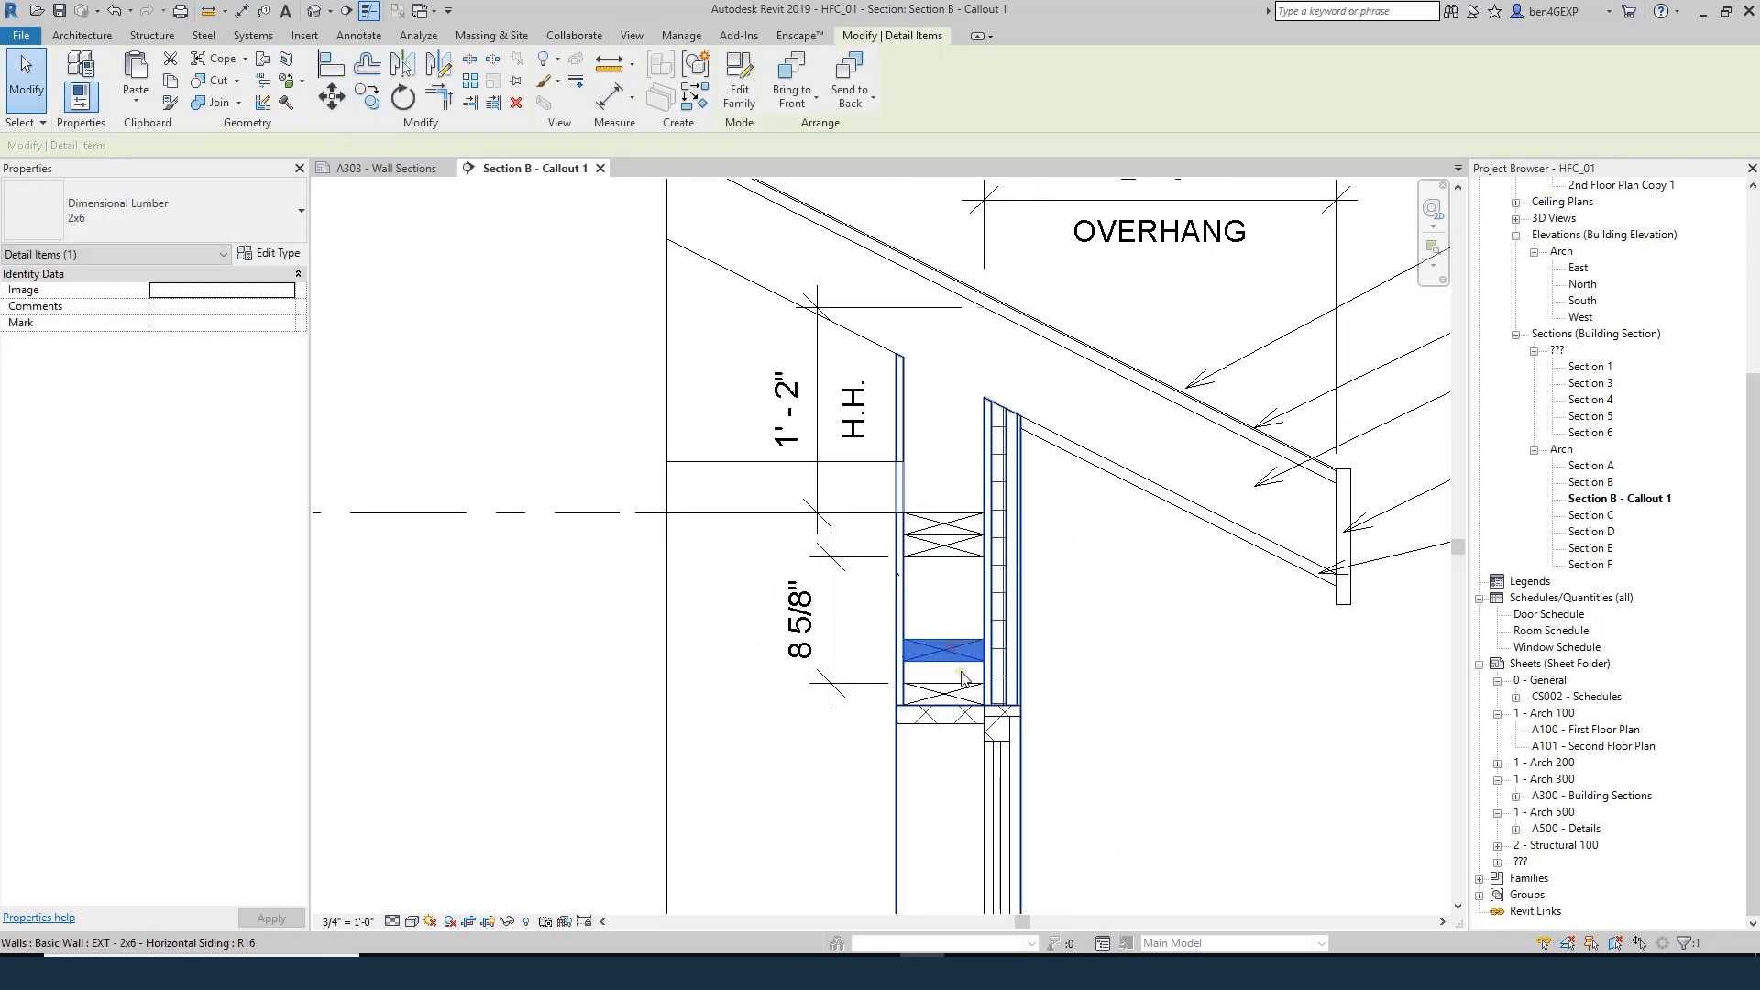
key("Escape")
- Rotate the copied 2x6 by 90 degrees and move it up toward the wall's interior face within the header gap
left_click(958, 655)
key("r")
key("o")
left_click(1091, 619)
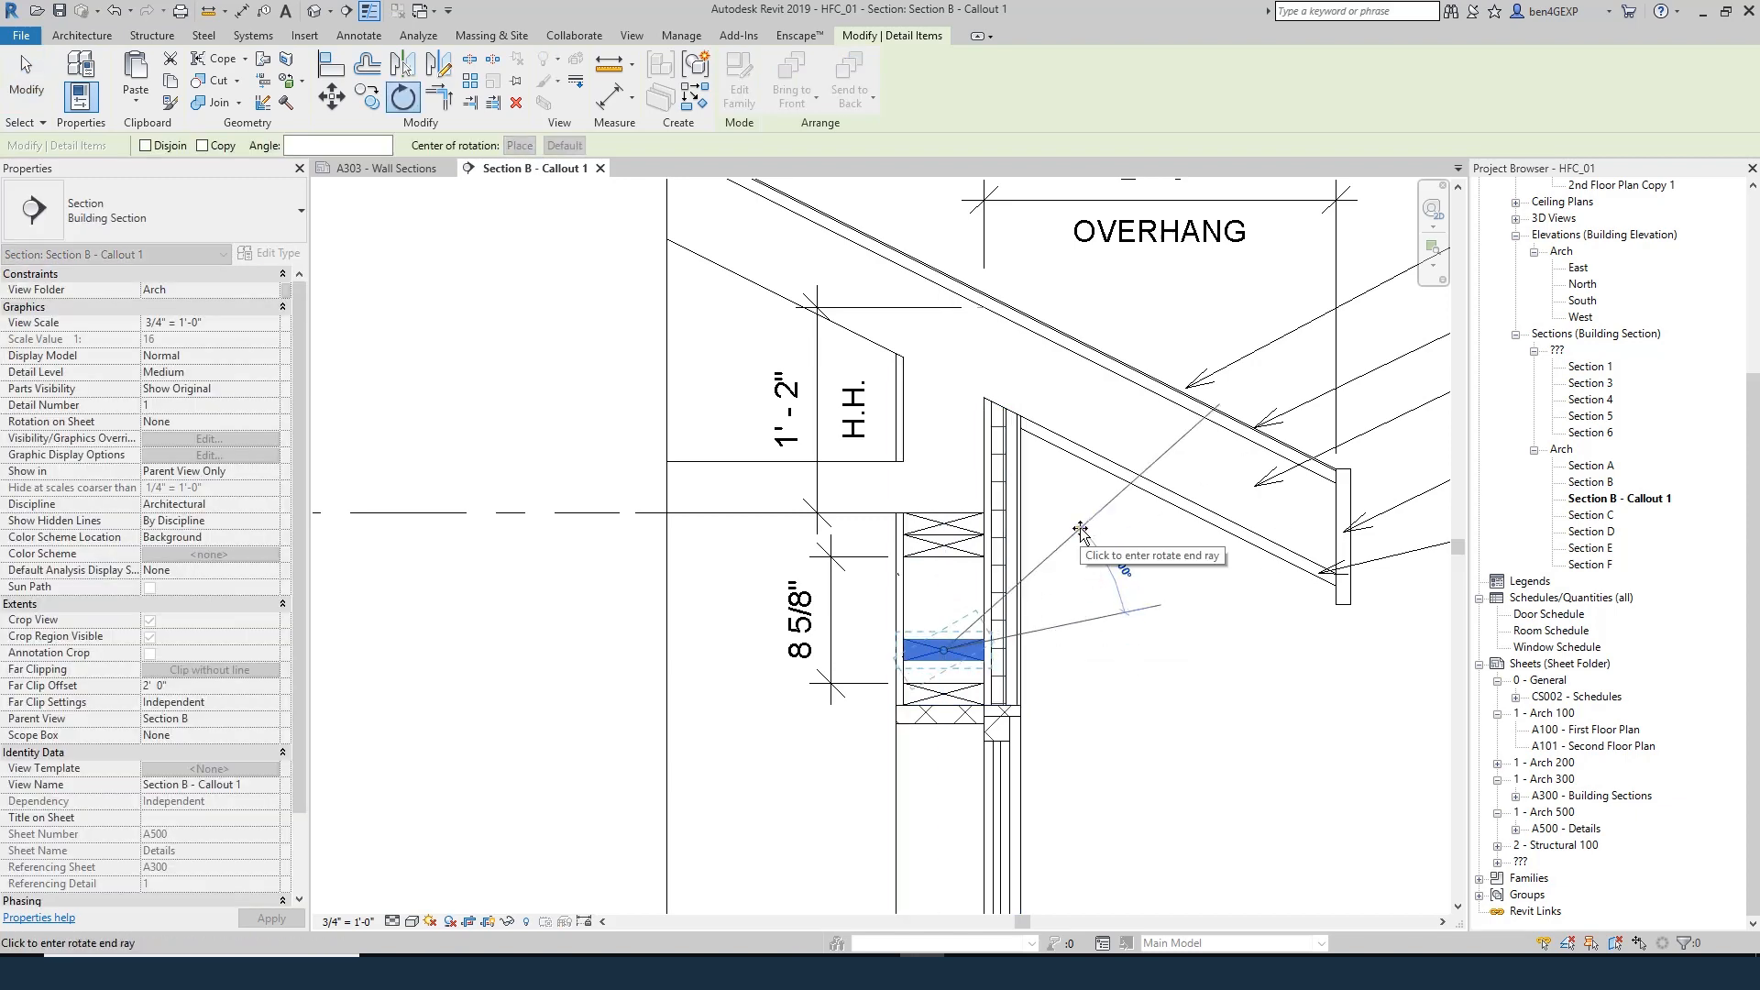
type("90")
key("Return")
key("Escape")
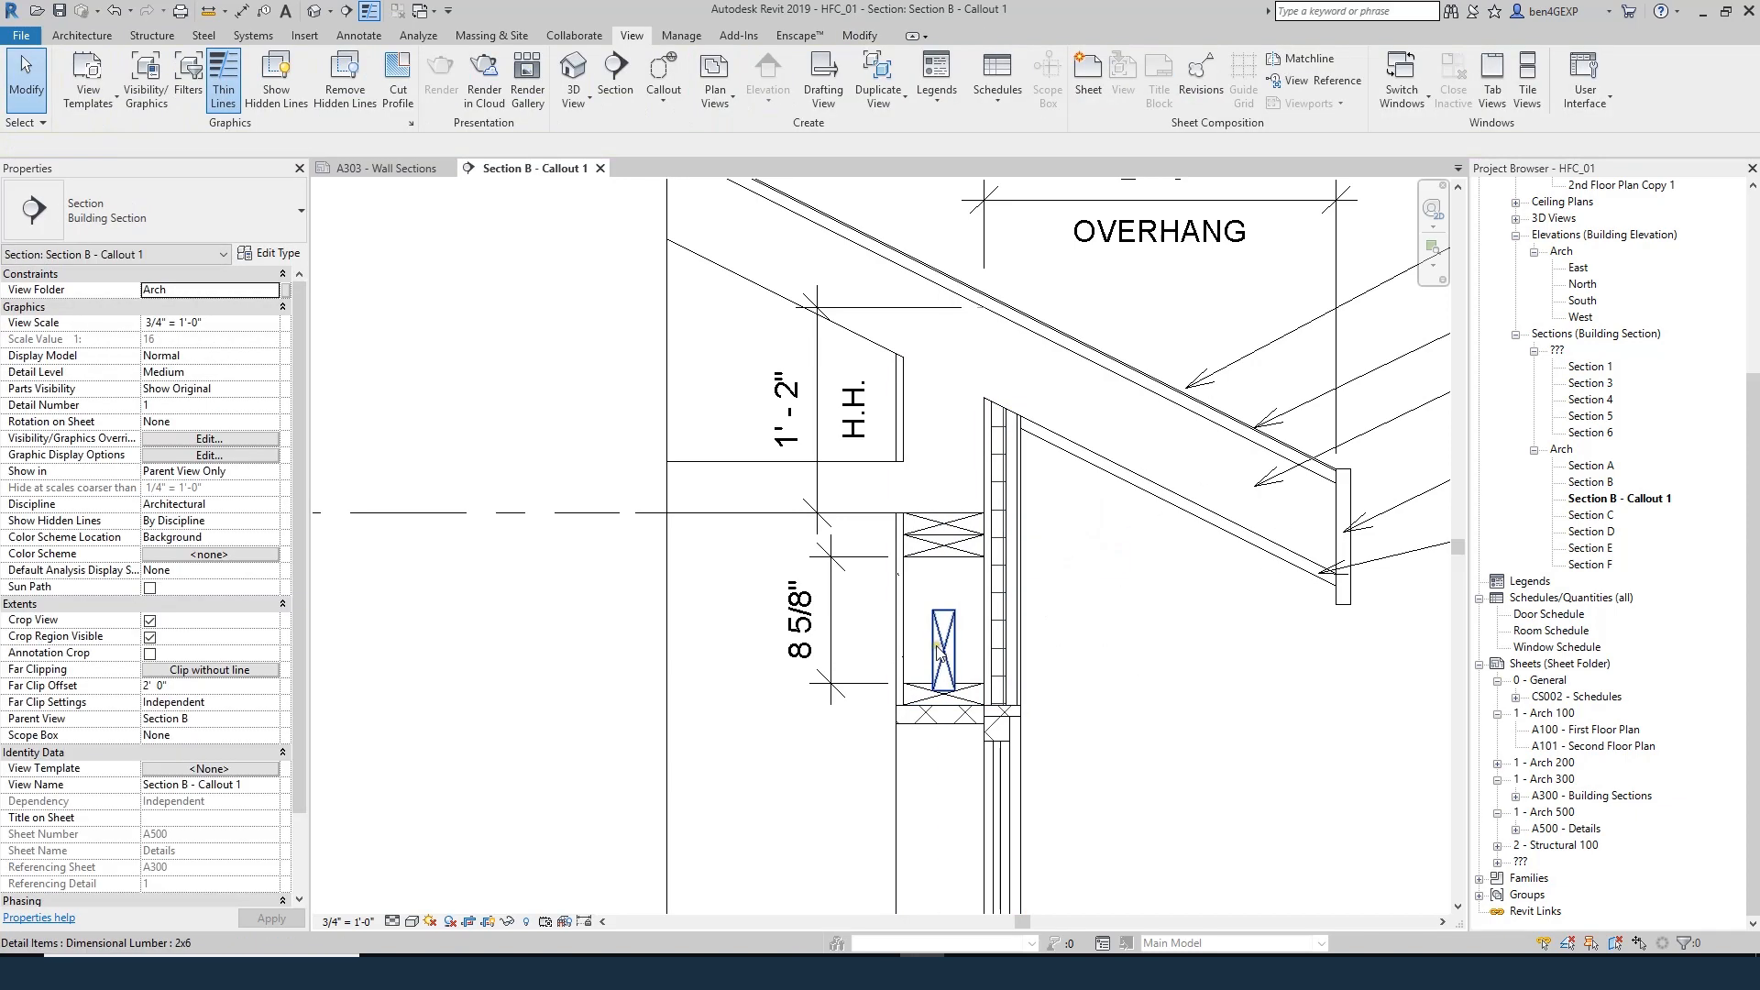
left_click_drag(937, 646, 915, 612)
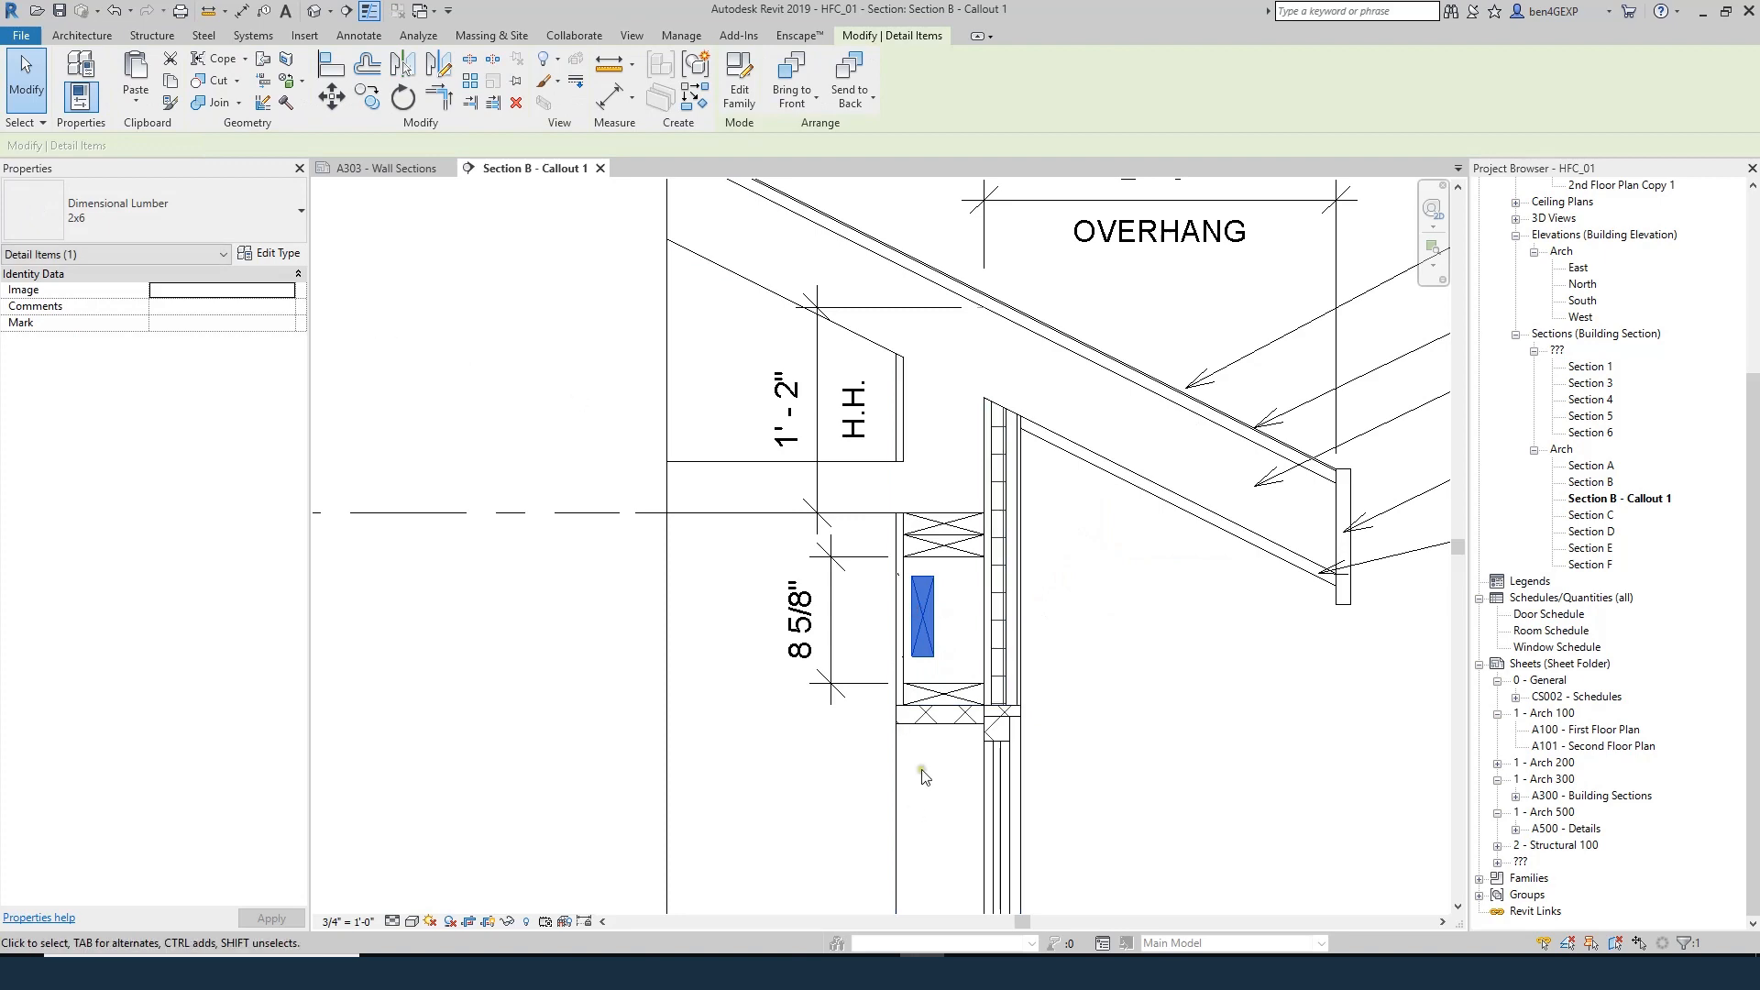
- Duplicate the rotated lumber's type as 2x8 with a thickness of 3" and a width of 7 1/4"
left_click(271, 256)
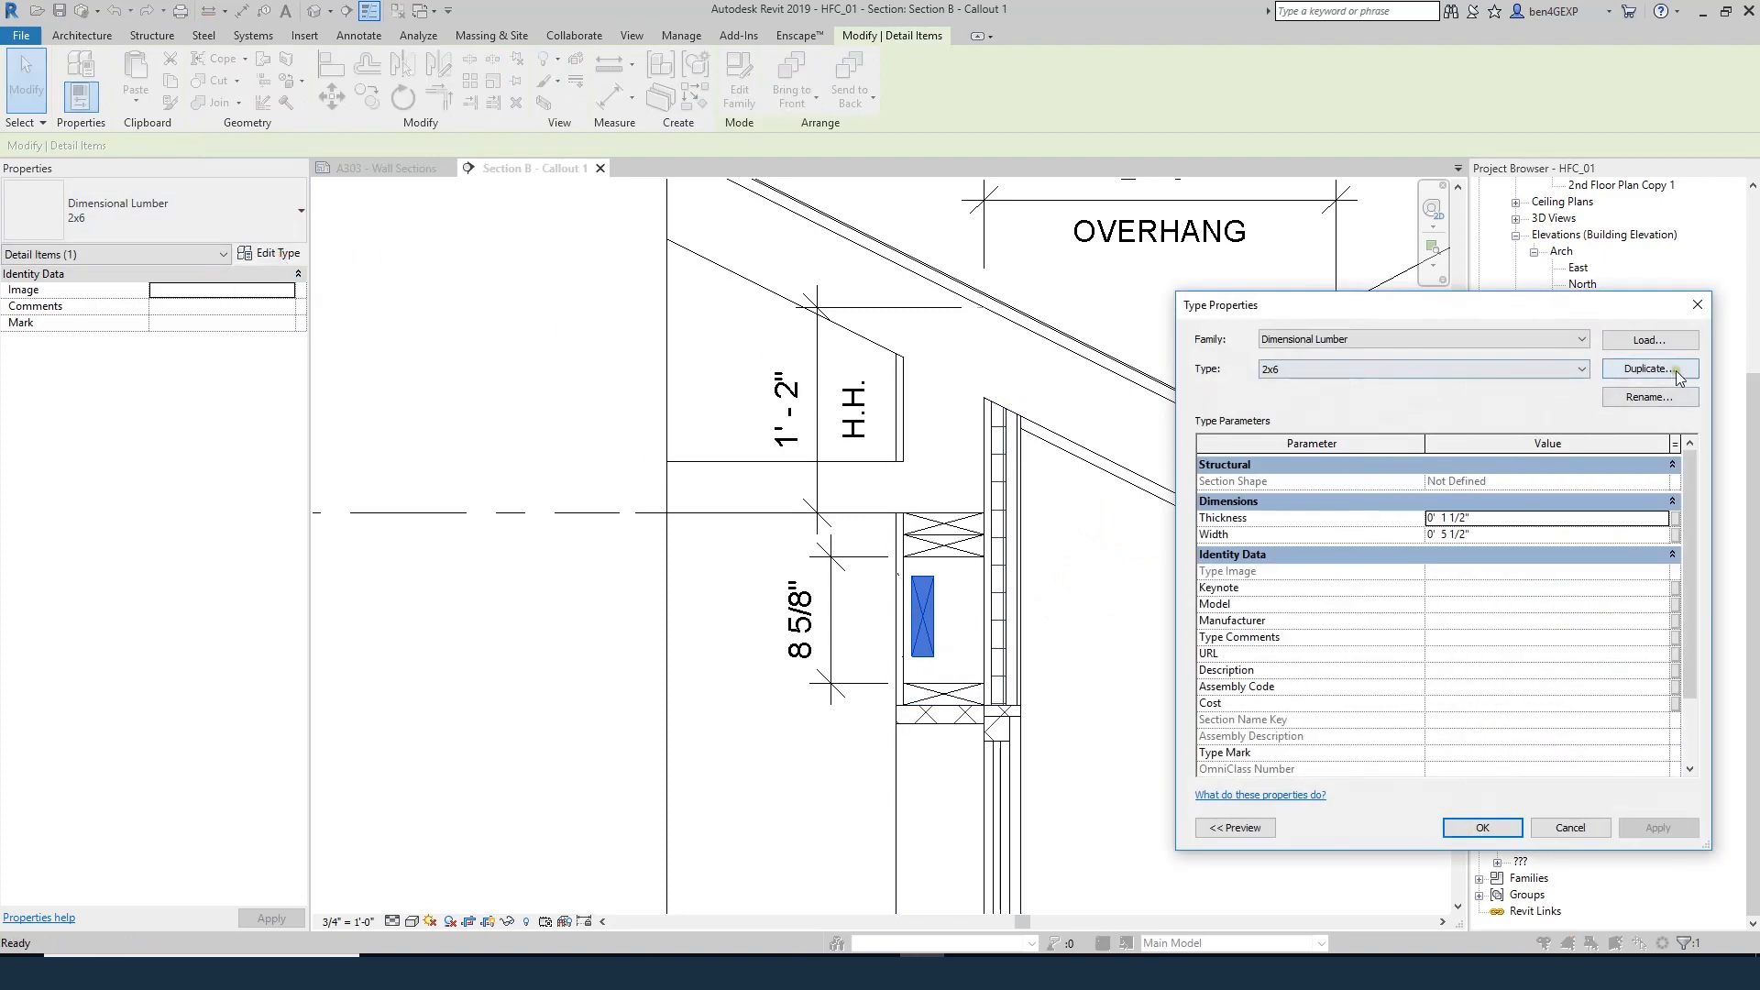
left_click(1642, 370)
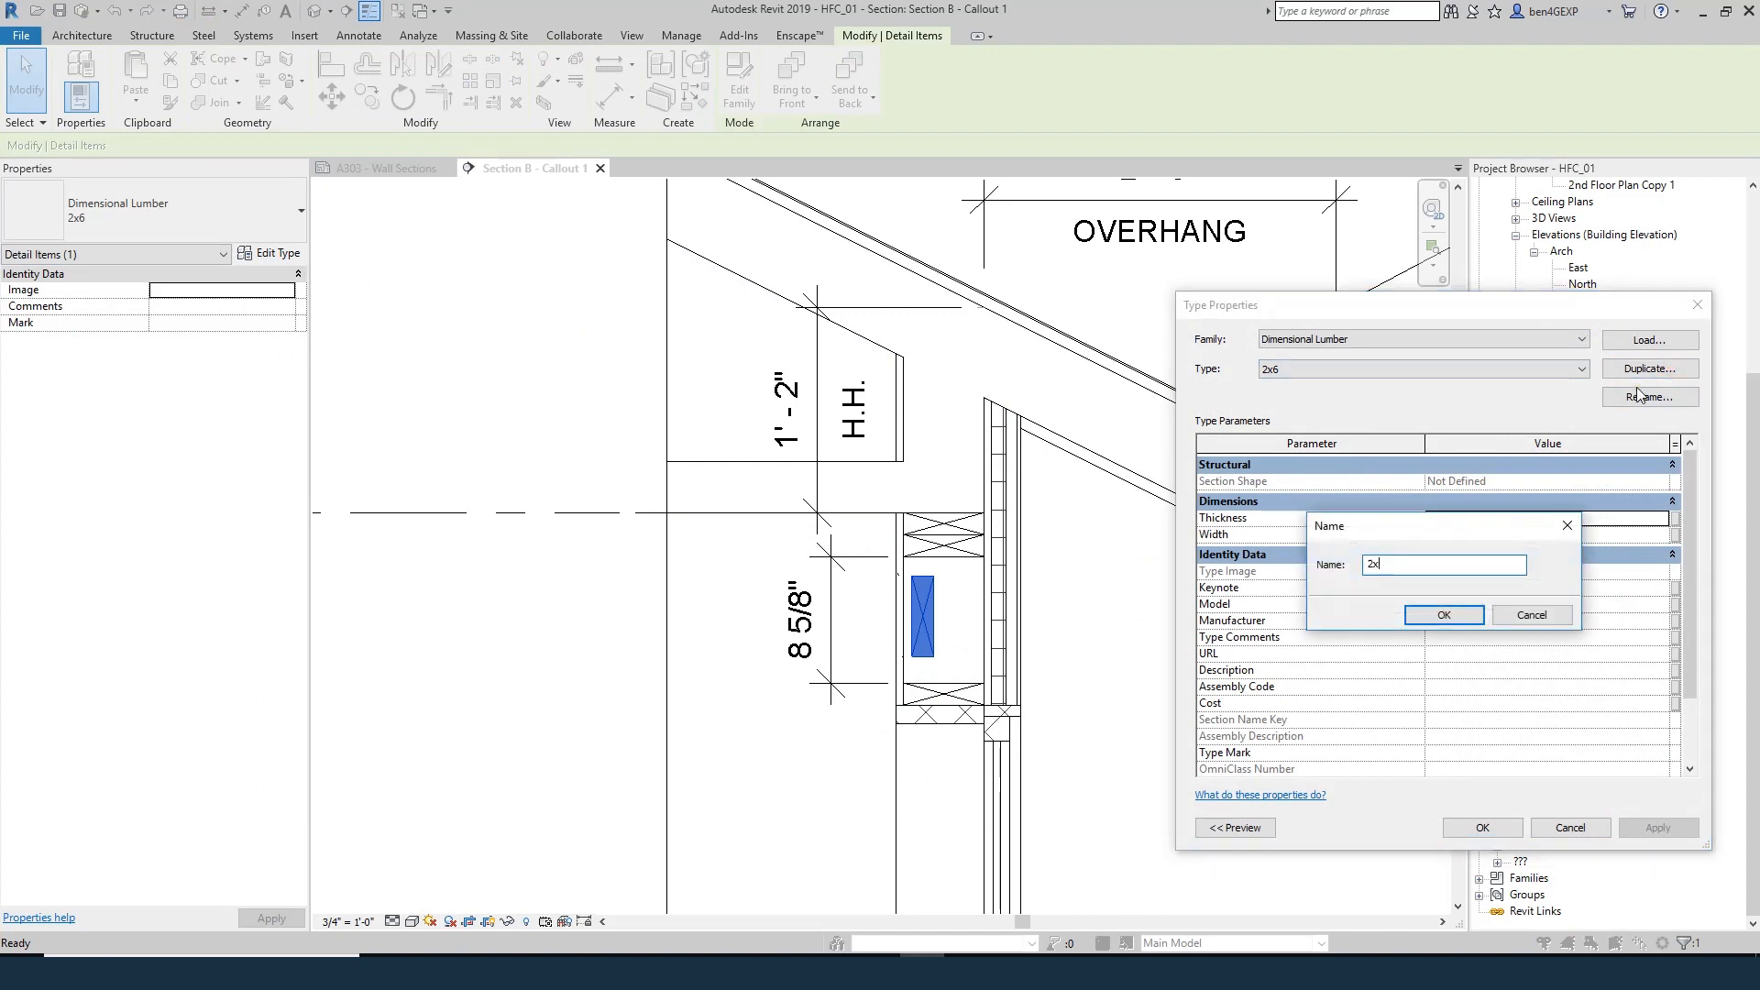
key("Return")
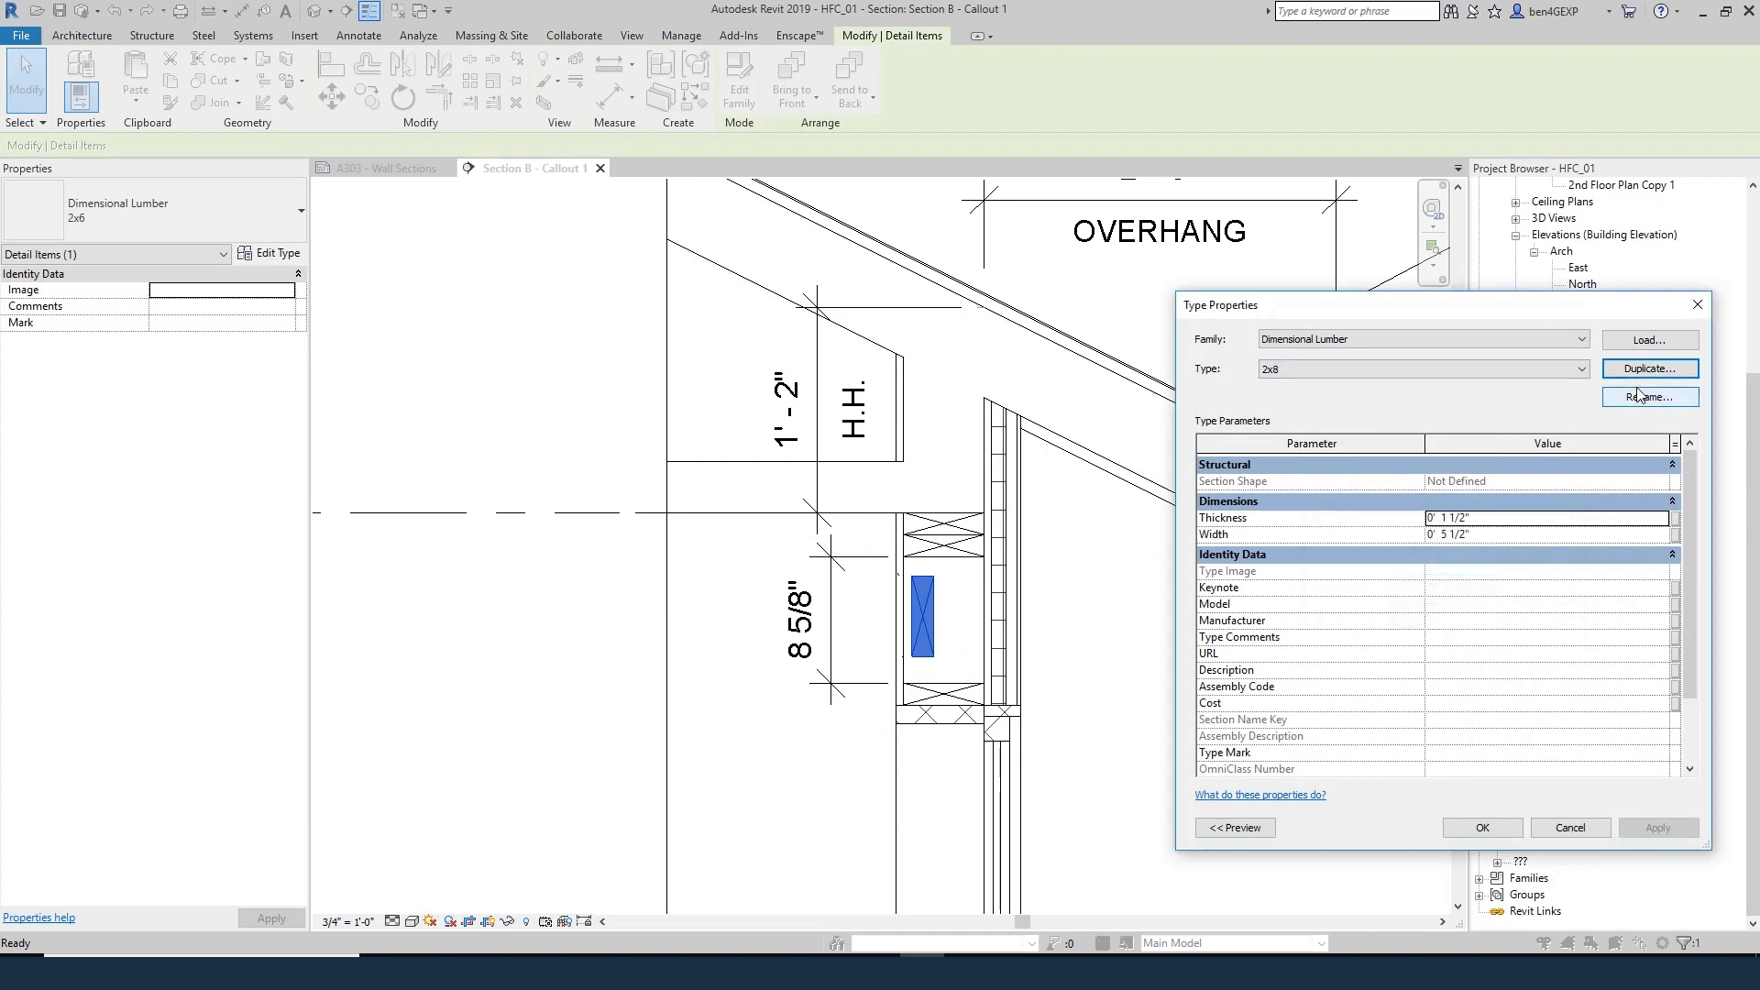
left_click(1486, 519)
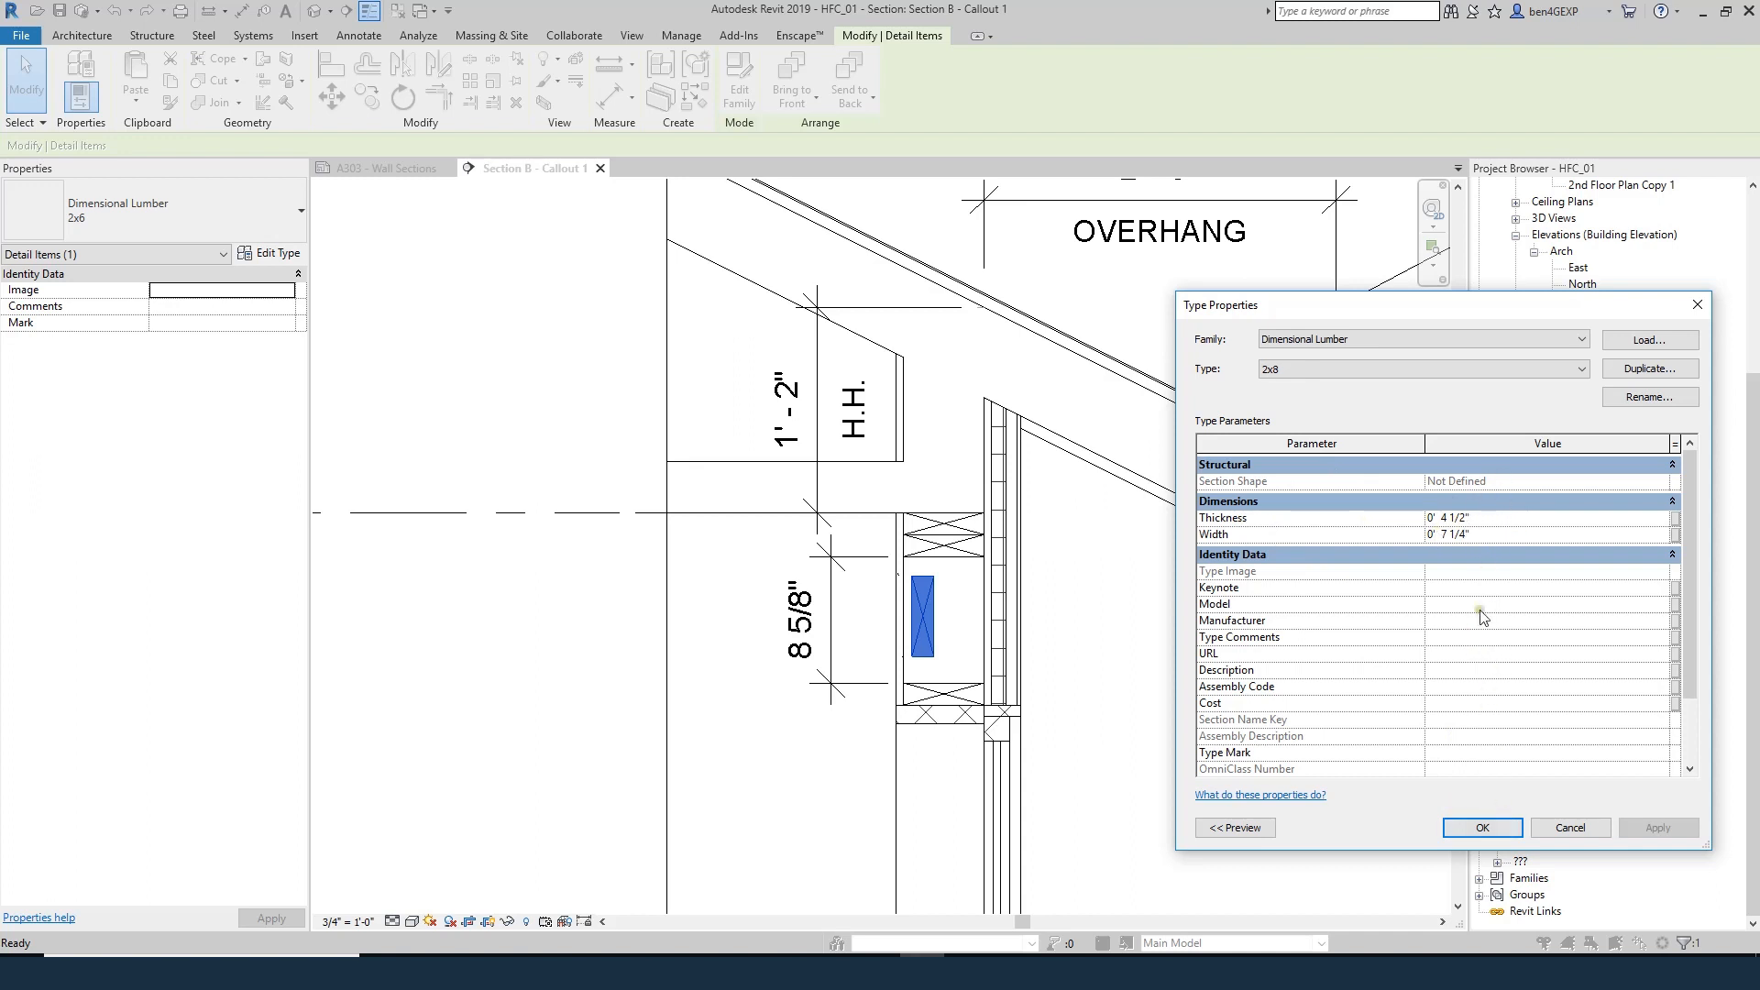
left_click(1504, 520)
type("3")
key("Return")
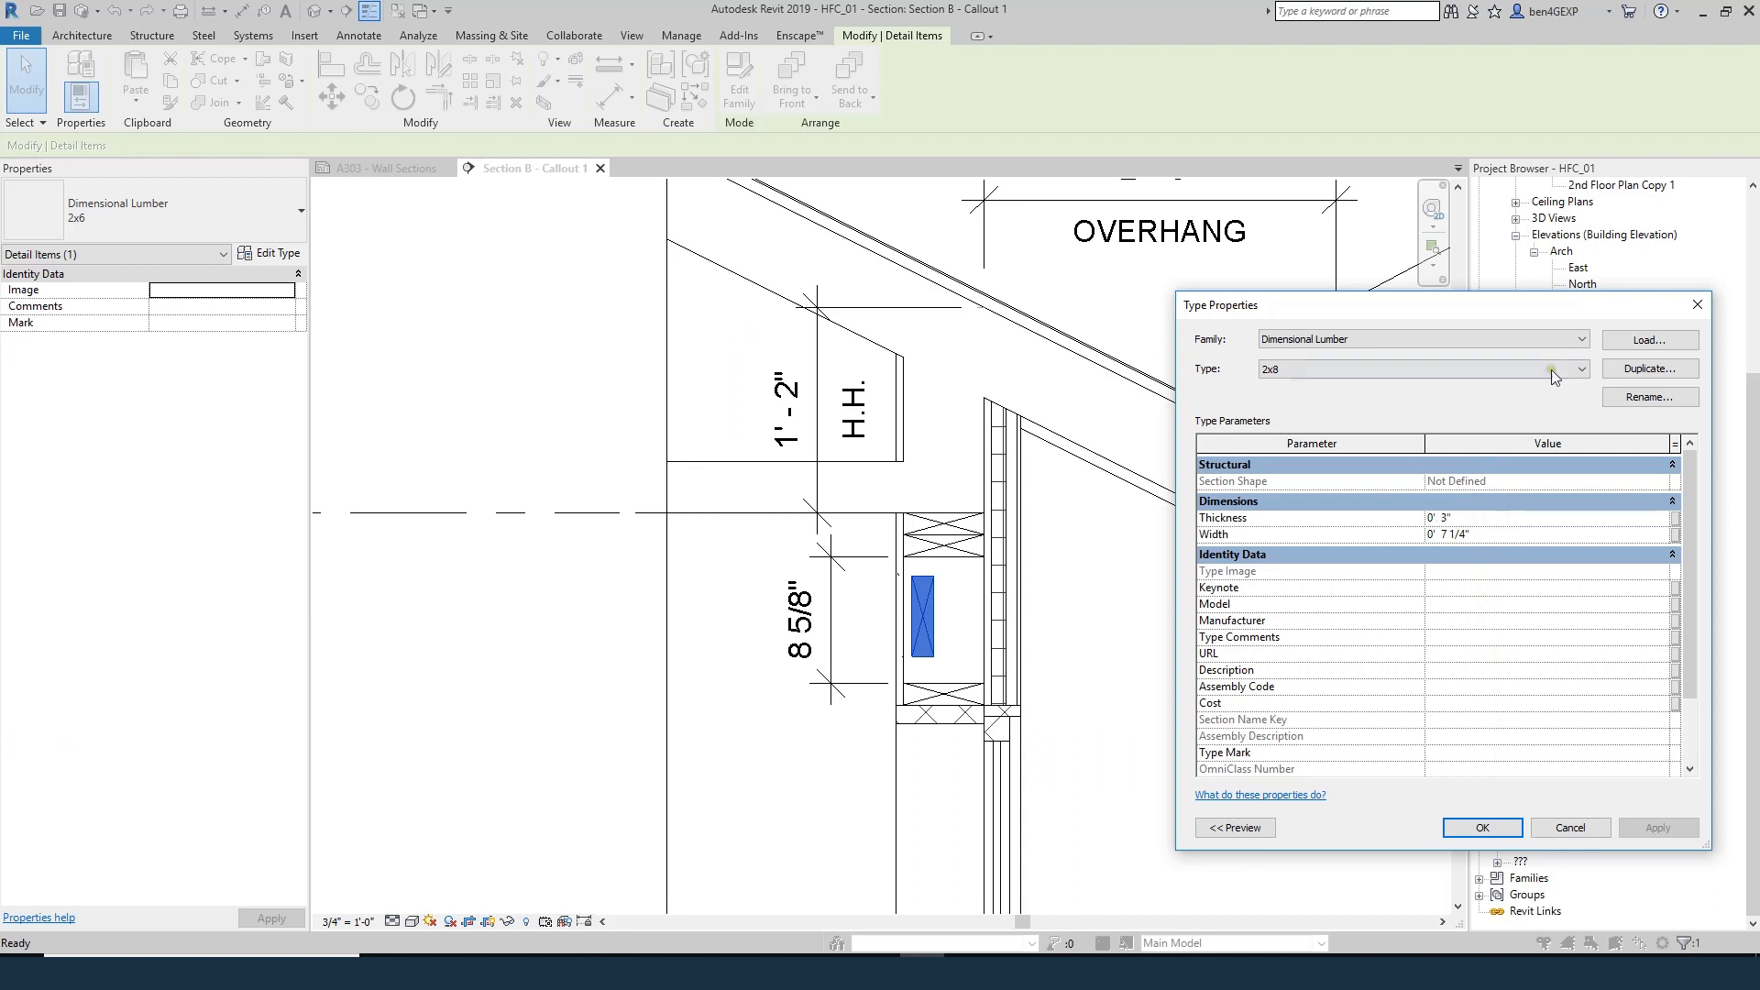
- Rename the new lumber type to "2x8 (2)" and apply it to the rotated header piece
left_click(1641, 396)
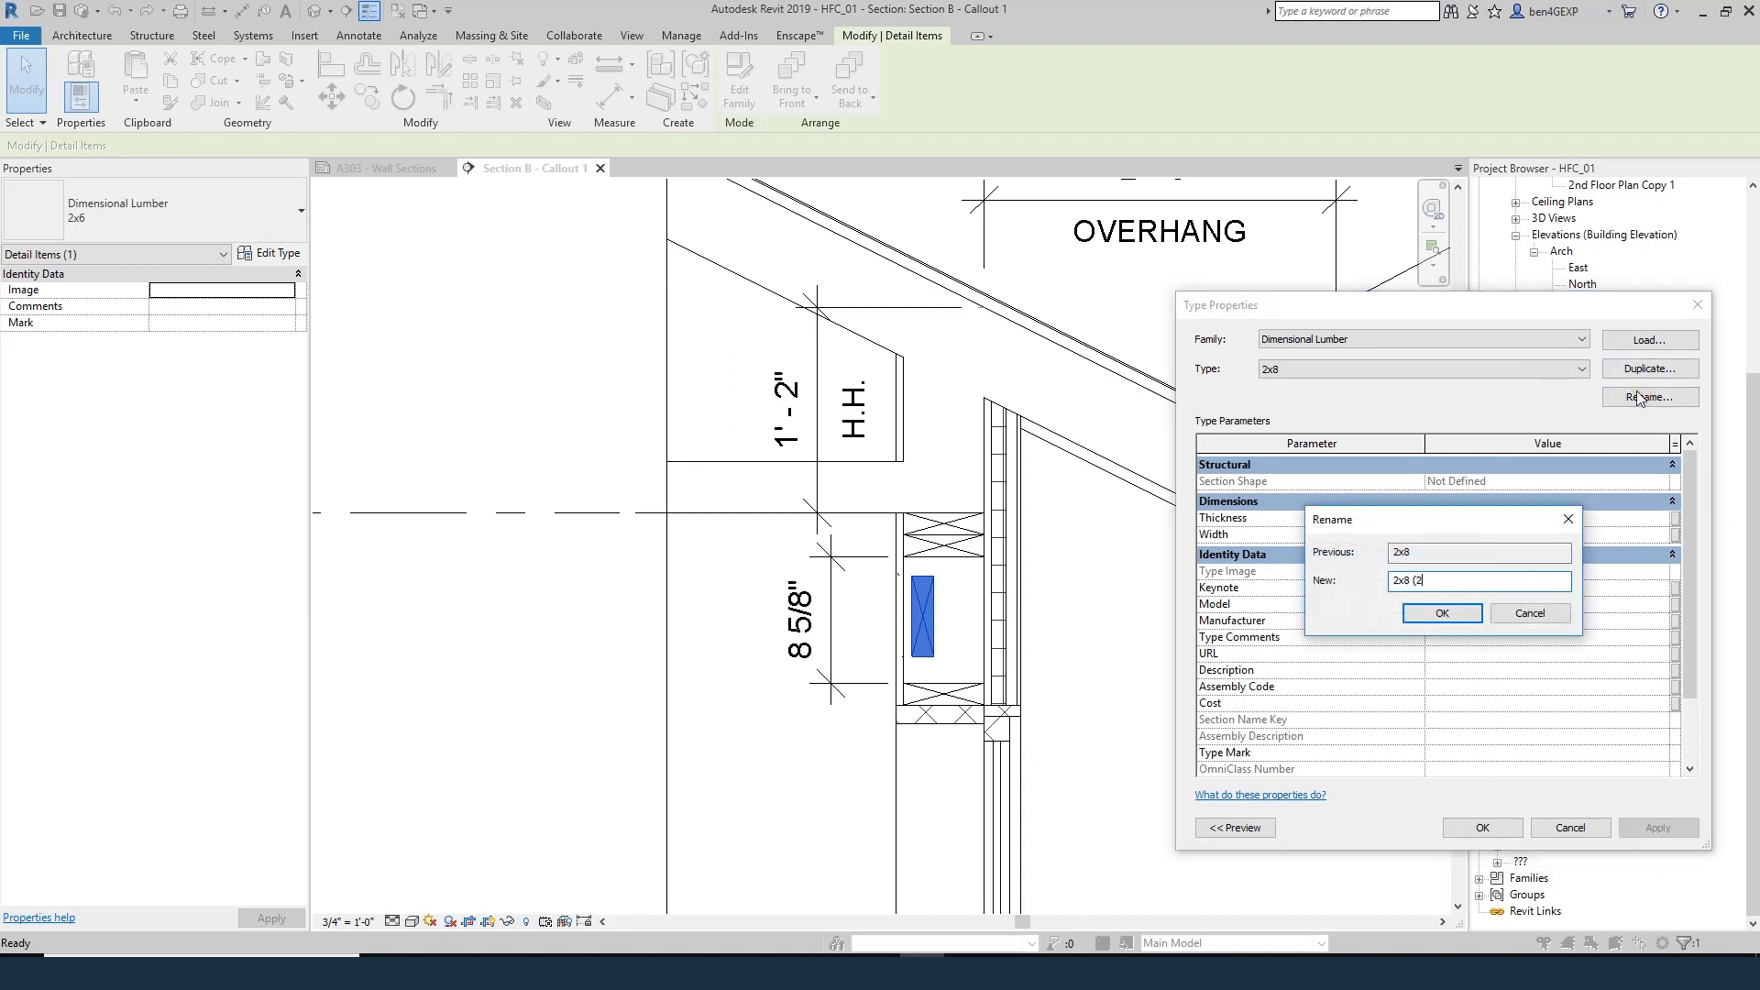
left_click(1440, 614)
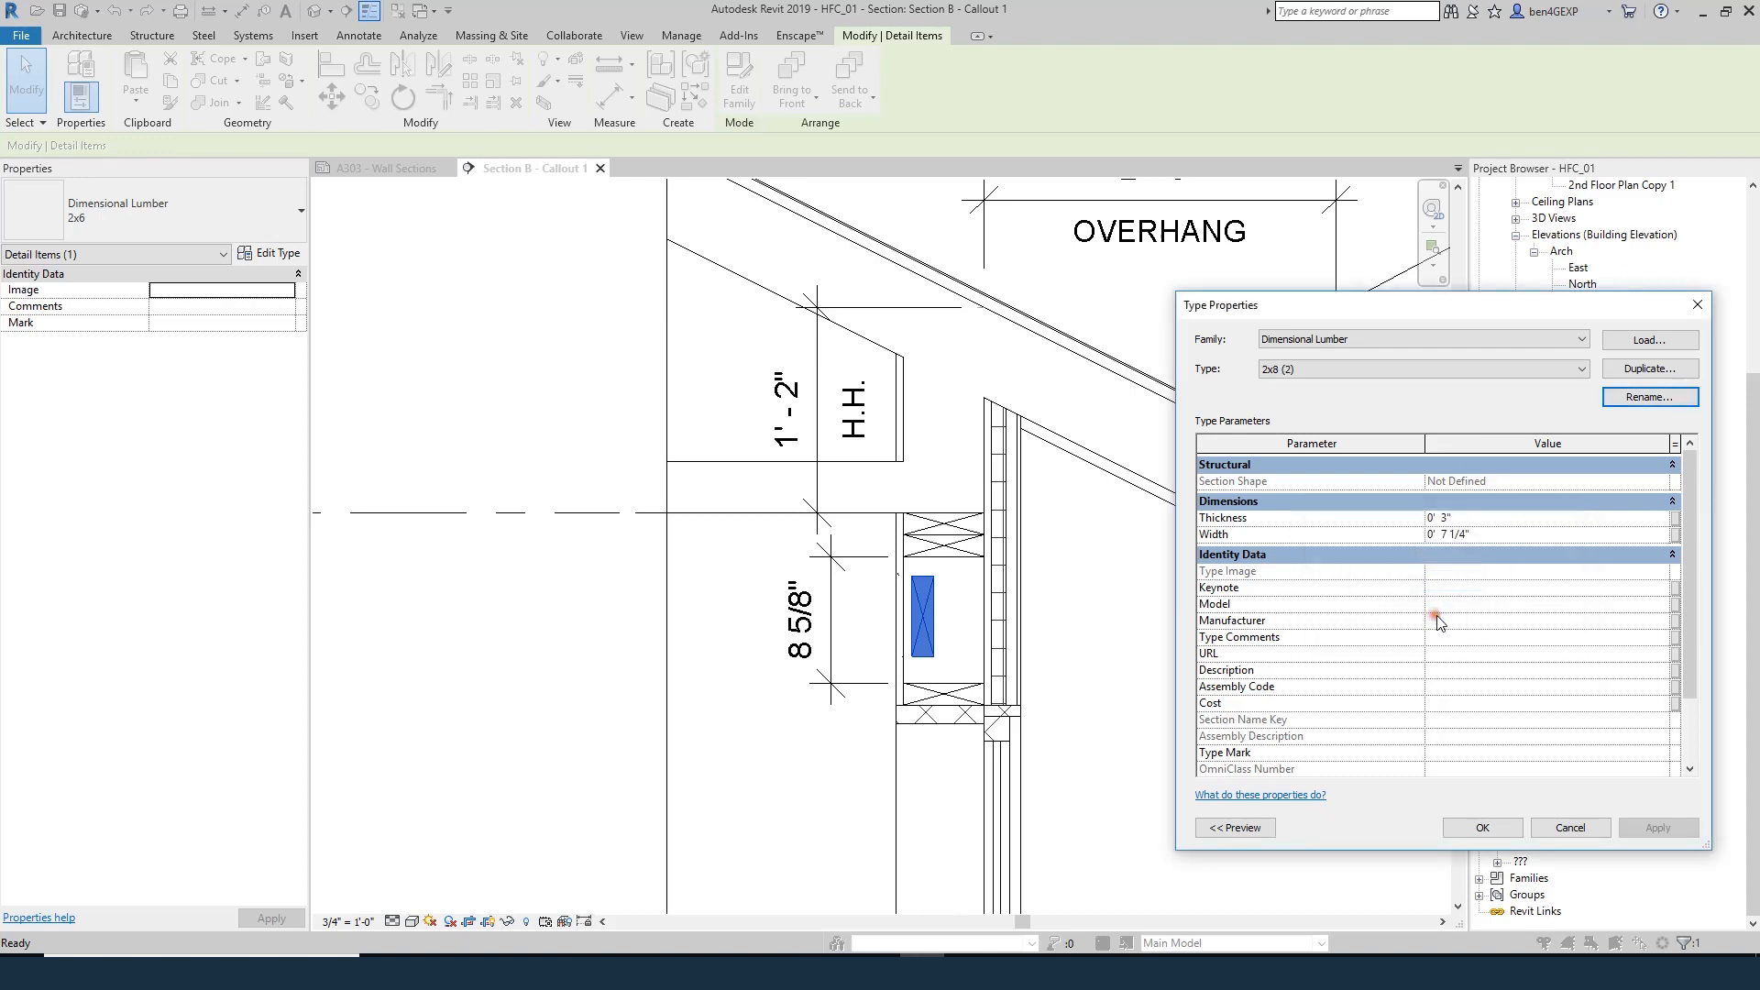
left_click(1474, 832)
left_click(1092, 731)
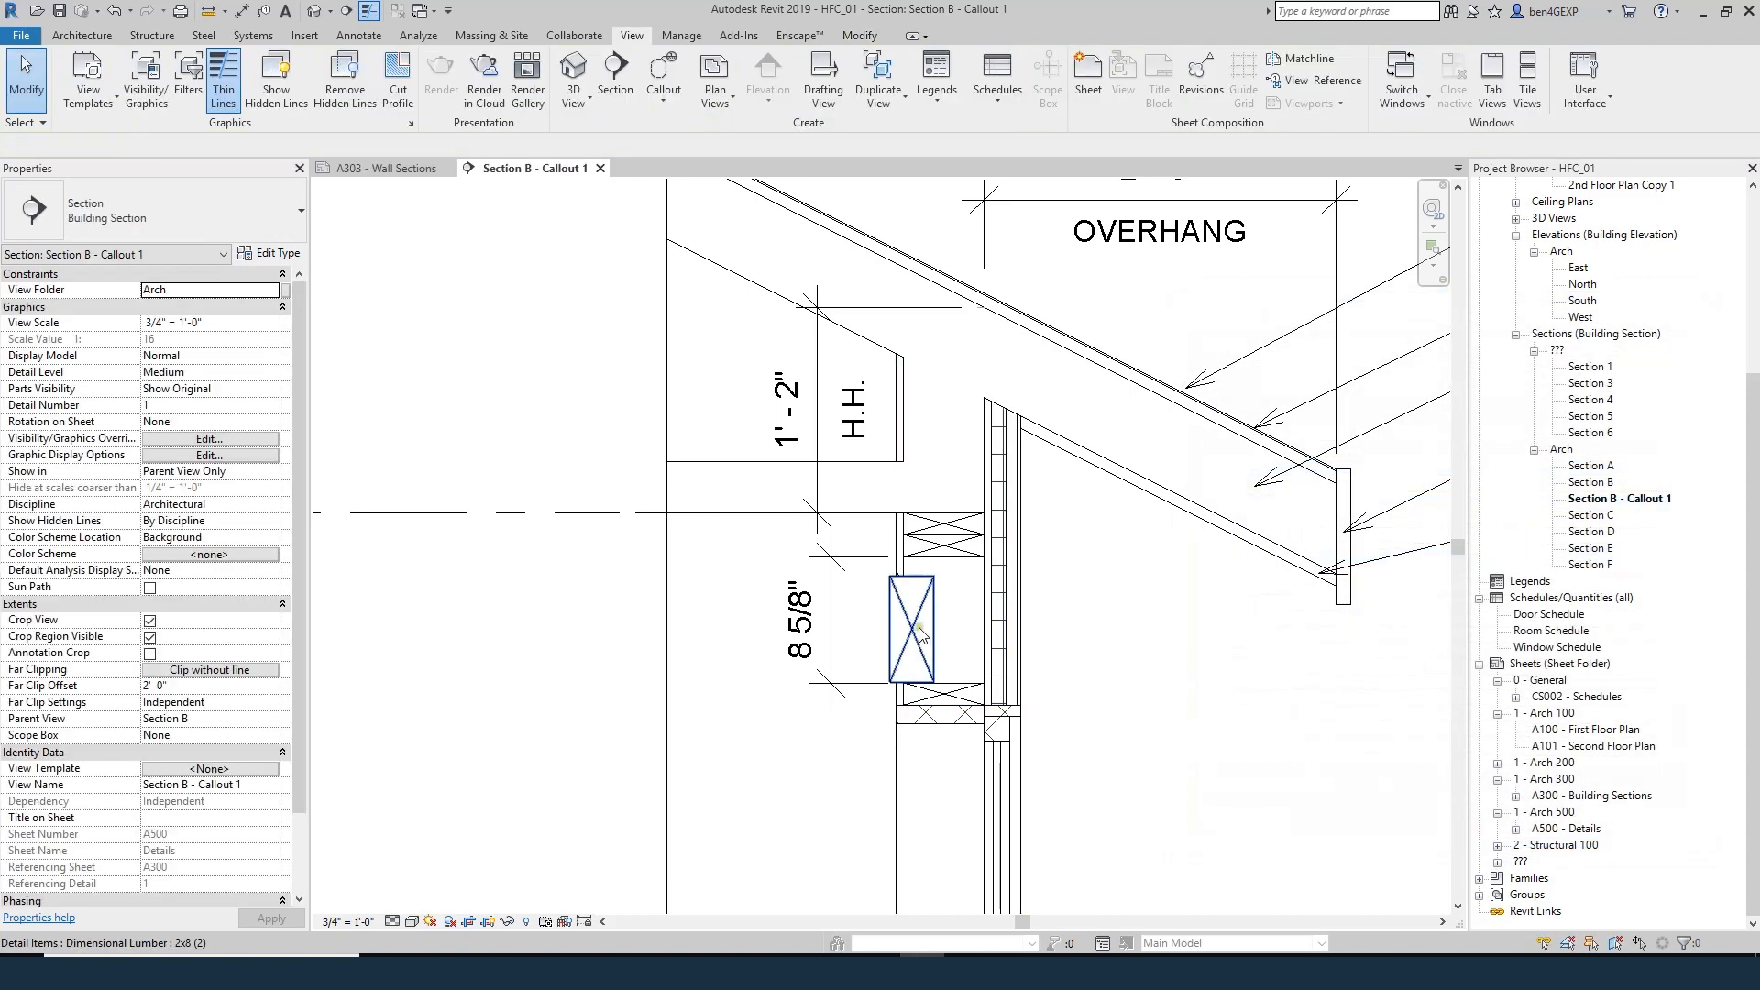
- Move the 2x8 header to the middle of the gap between the double top plate and the lower 2x6
left_click_drag(915, 626, 949, 618)
scroll(927, 571, "up", 2)
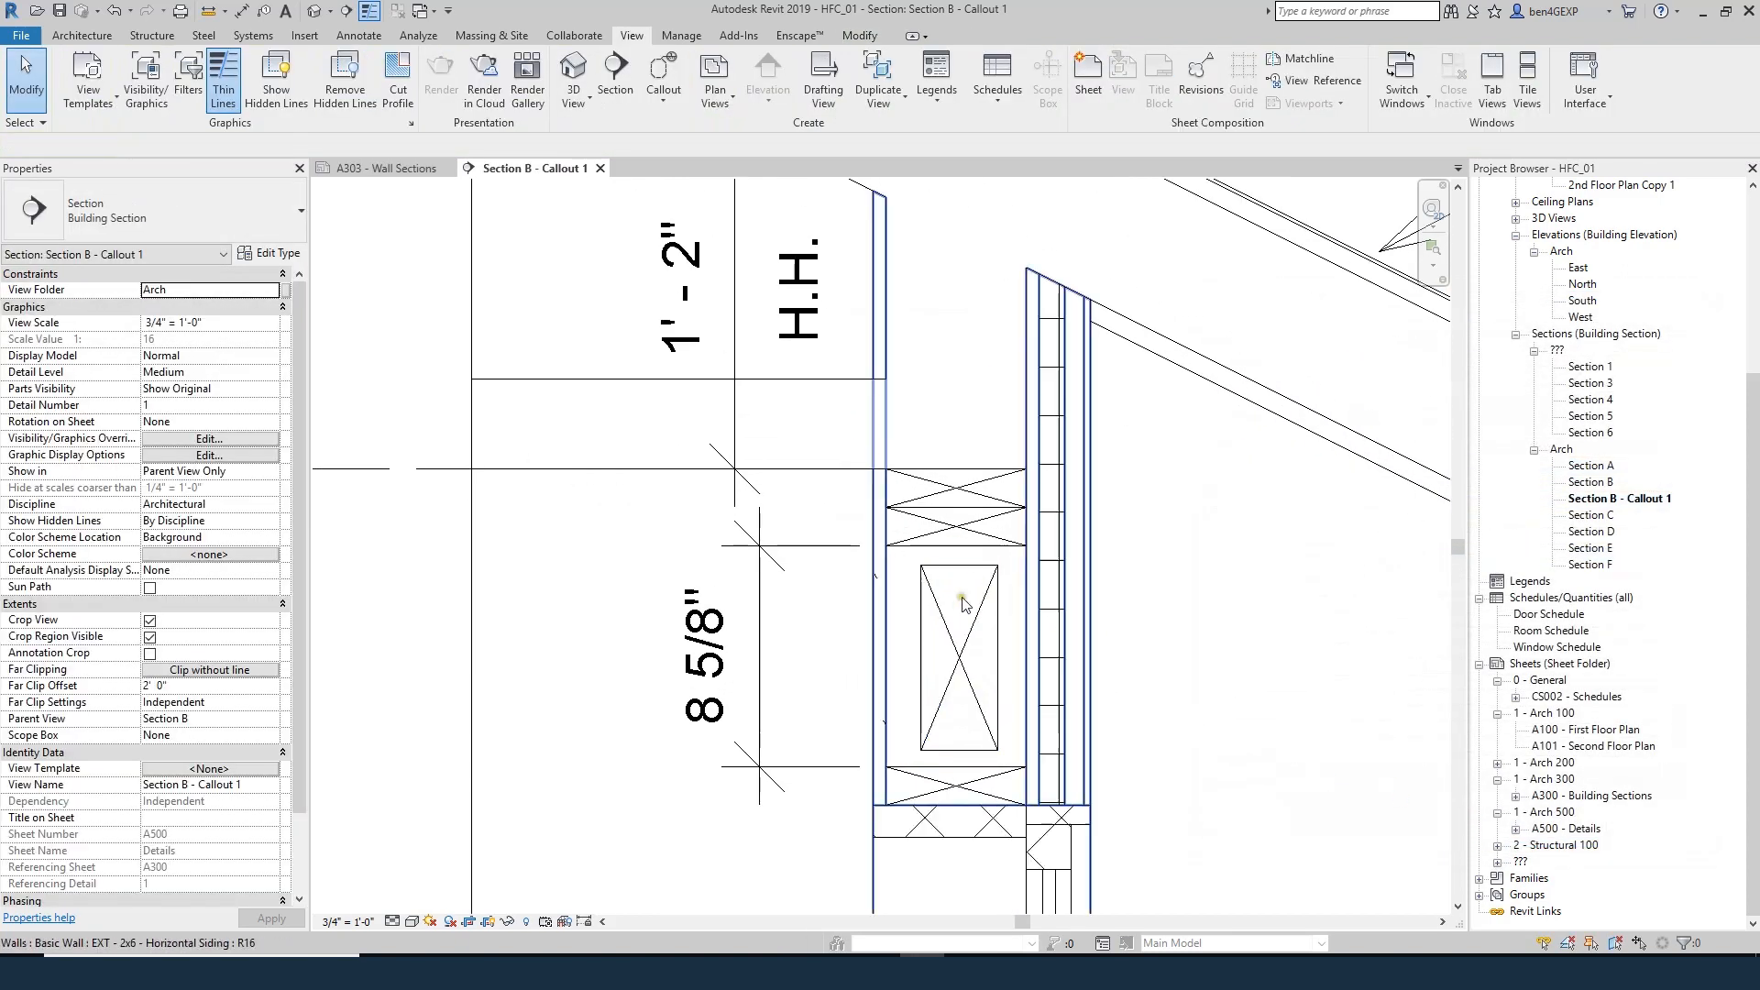
scroll(973, 534, "down", 2)
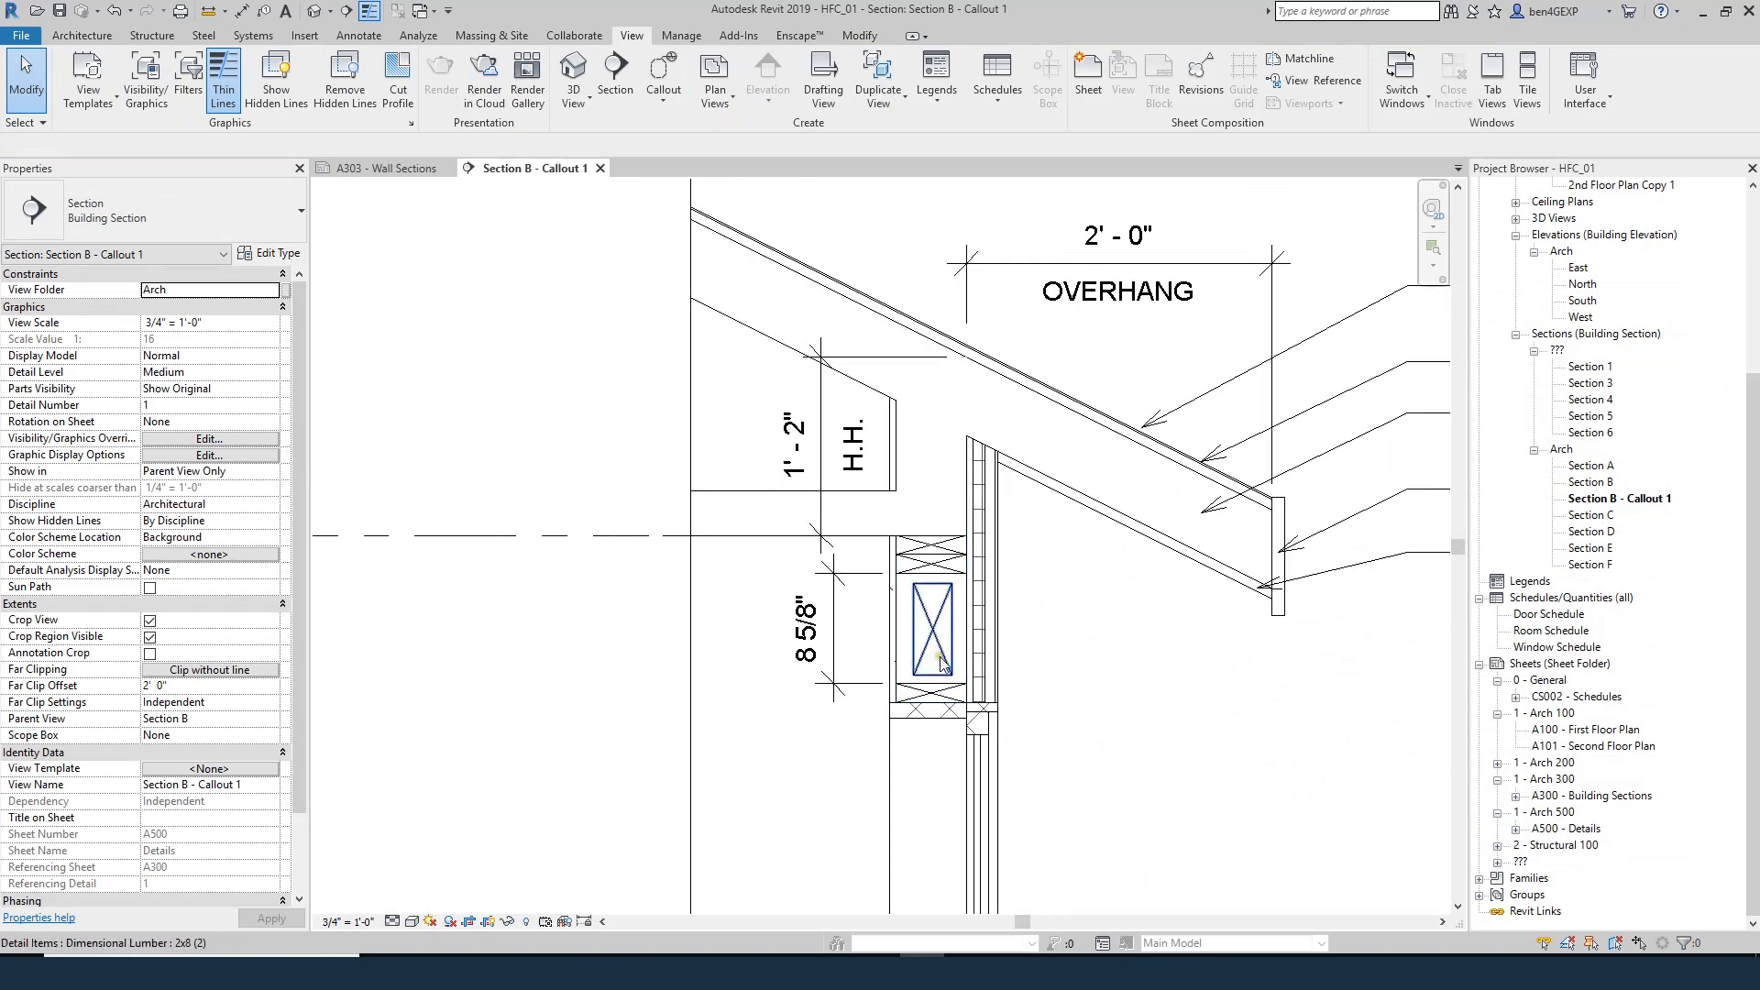
scroll(972, 665, "down", 2)
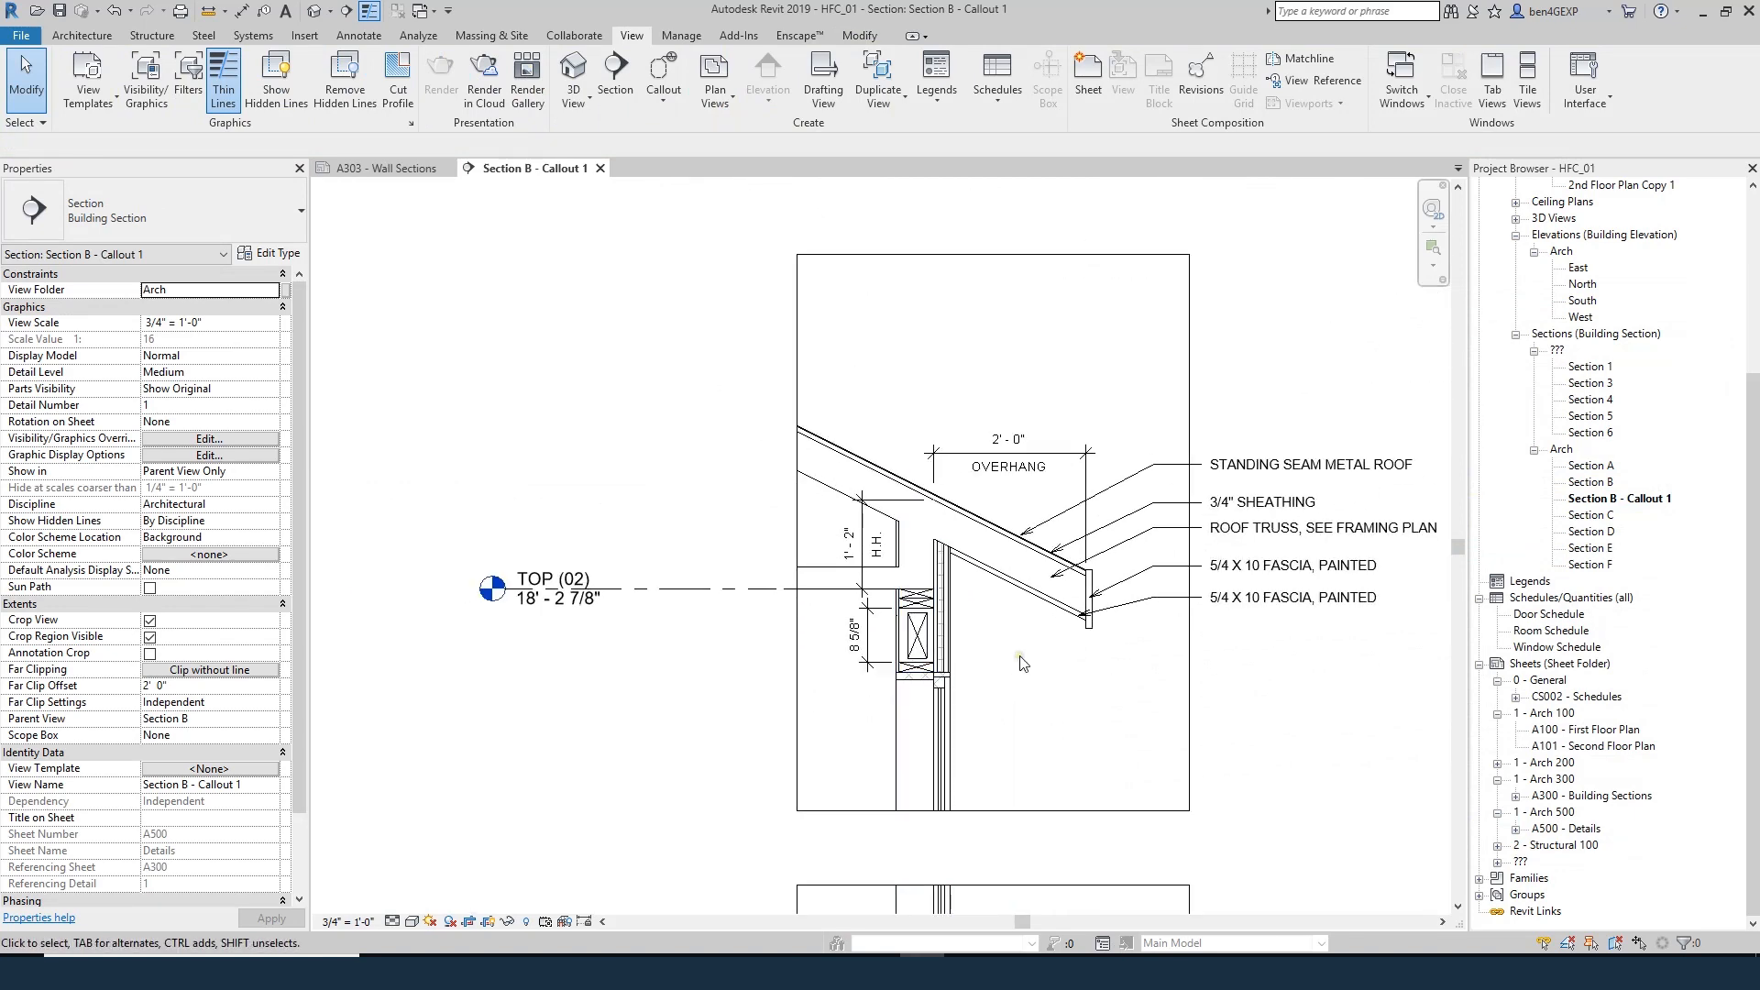
- Add a "WINDOW, SEE SCHEDULE" note with its leader pointing at the window by copying and rewording the lowest fascia note
scroll(1014, 660, "down", 2)
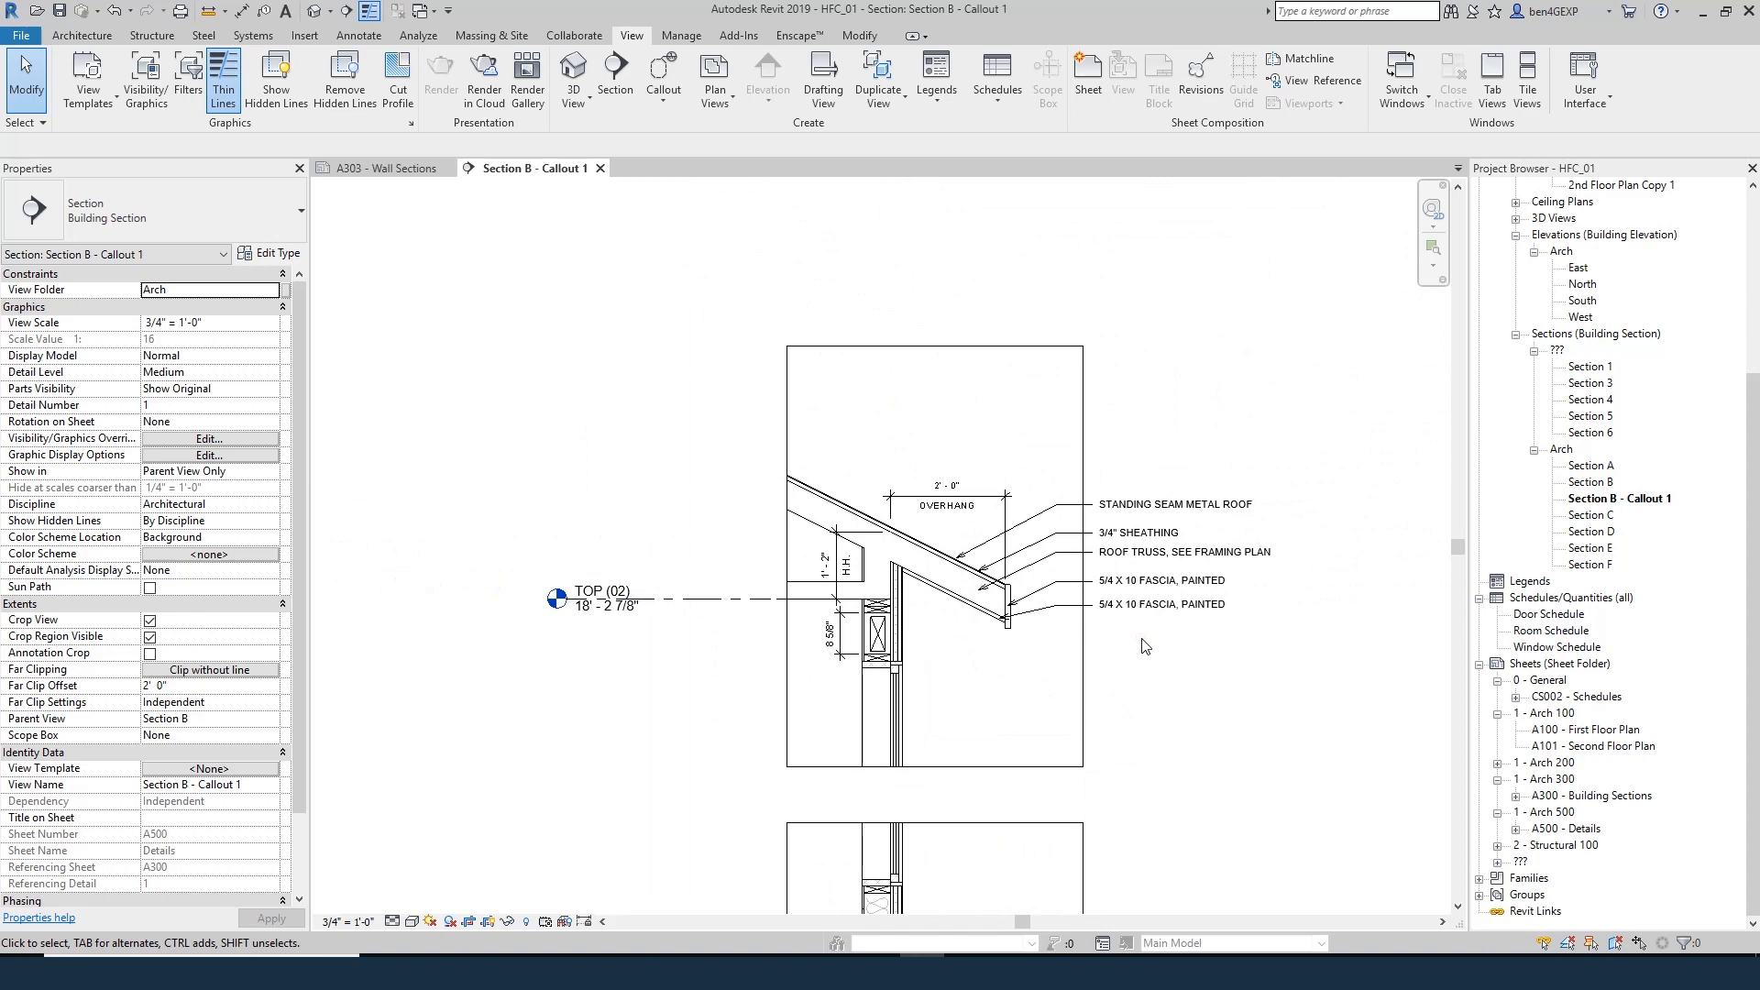
left_click_drag(1157, 624, 1160, 706)
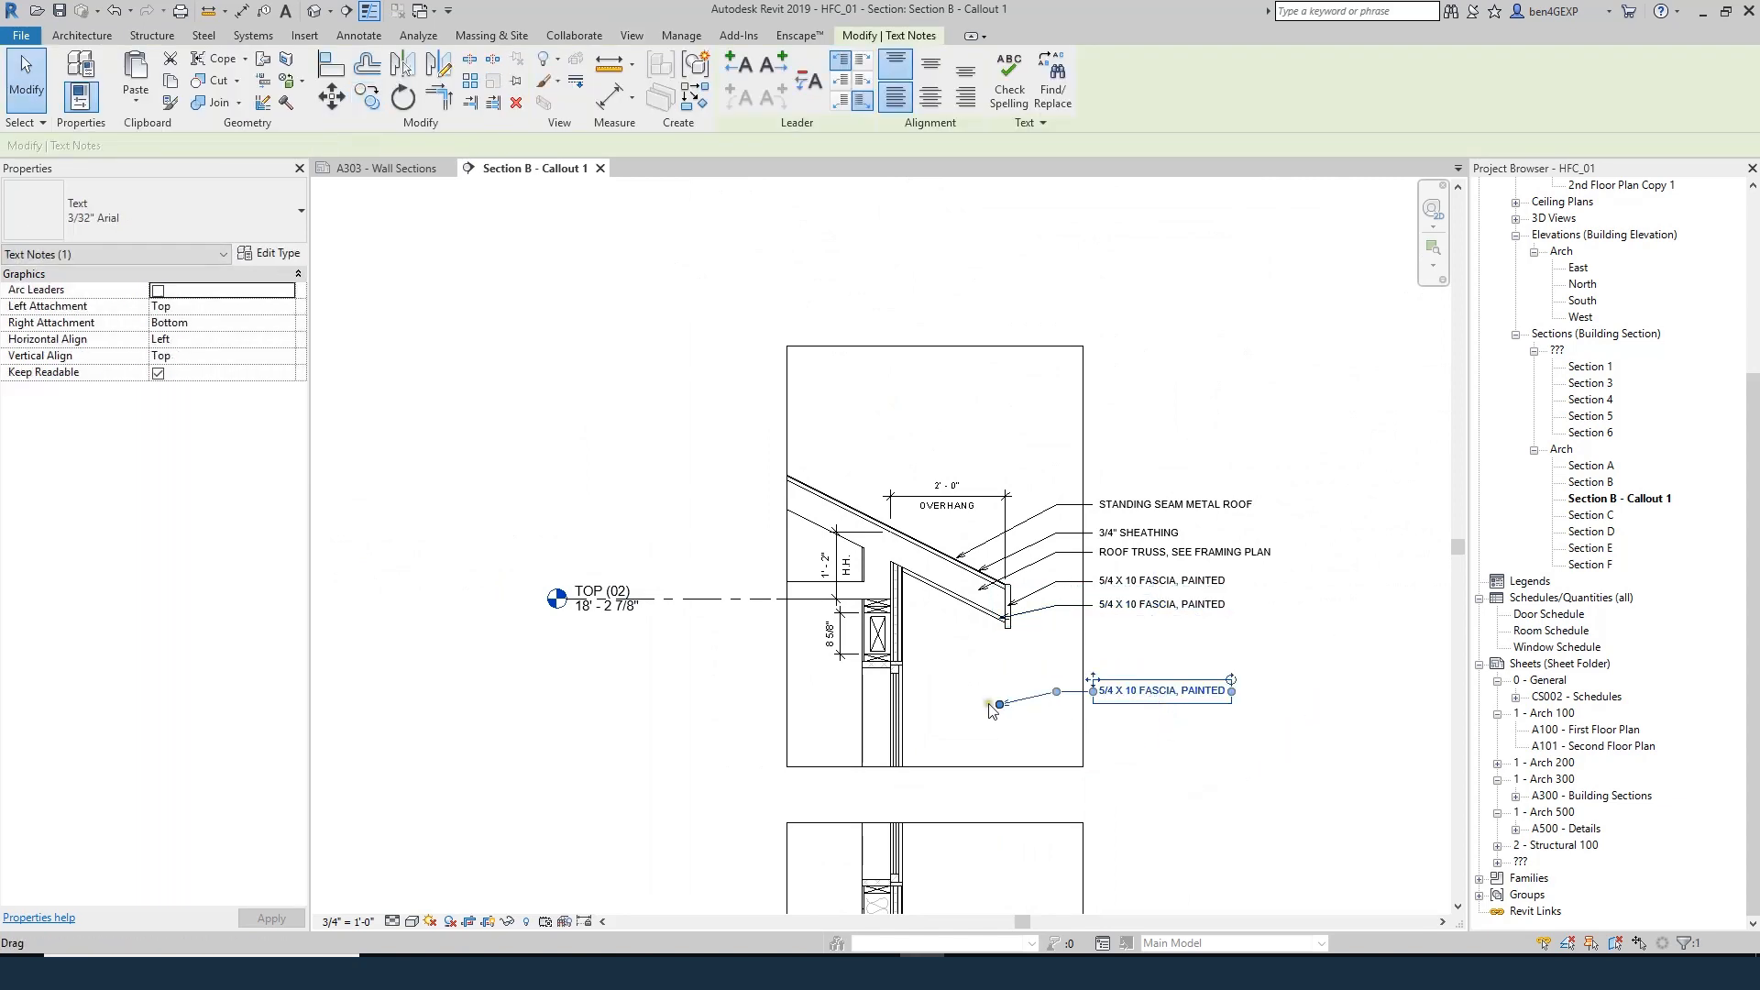
left_click_drag(999, 704, 907, 692)
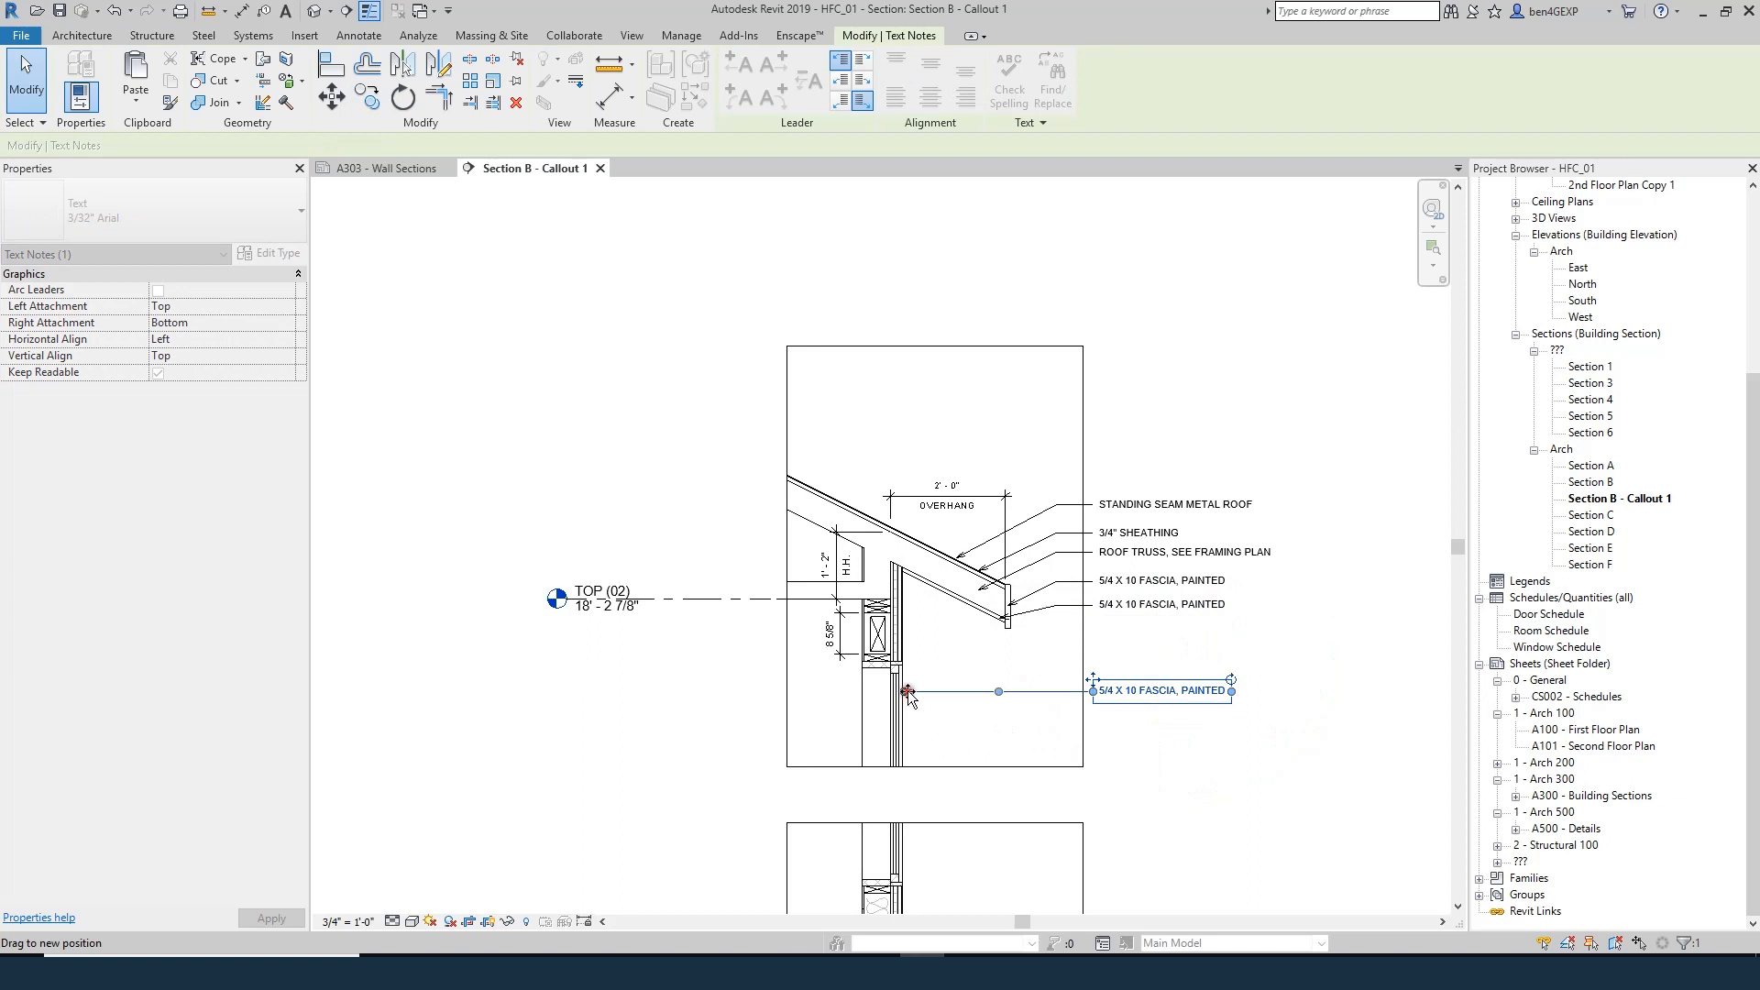
double_click(1131, 692)
type("WINDOW, SEE SCHEDULE")
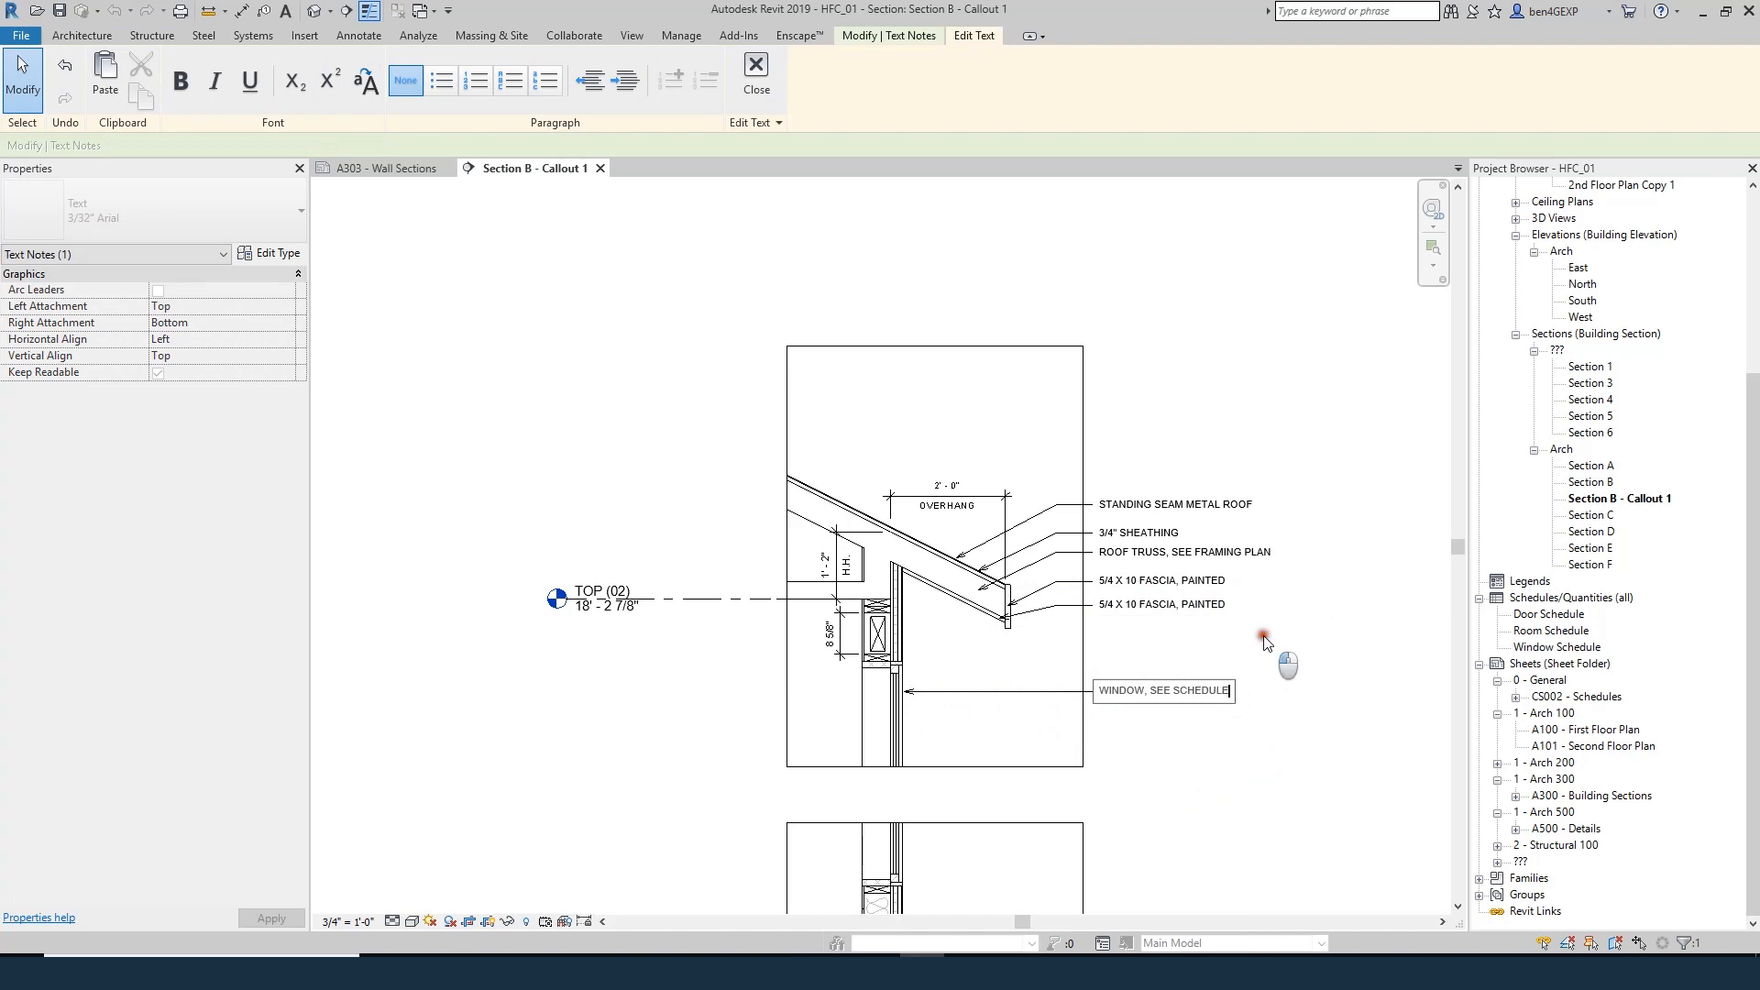
left_click(1263, 638)
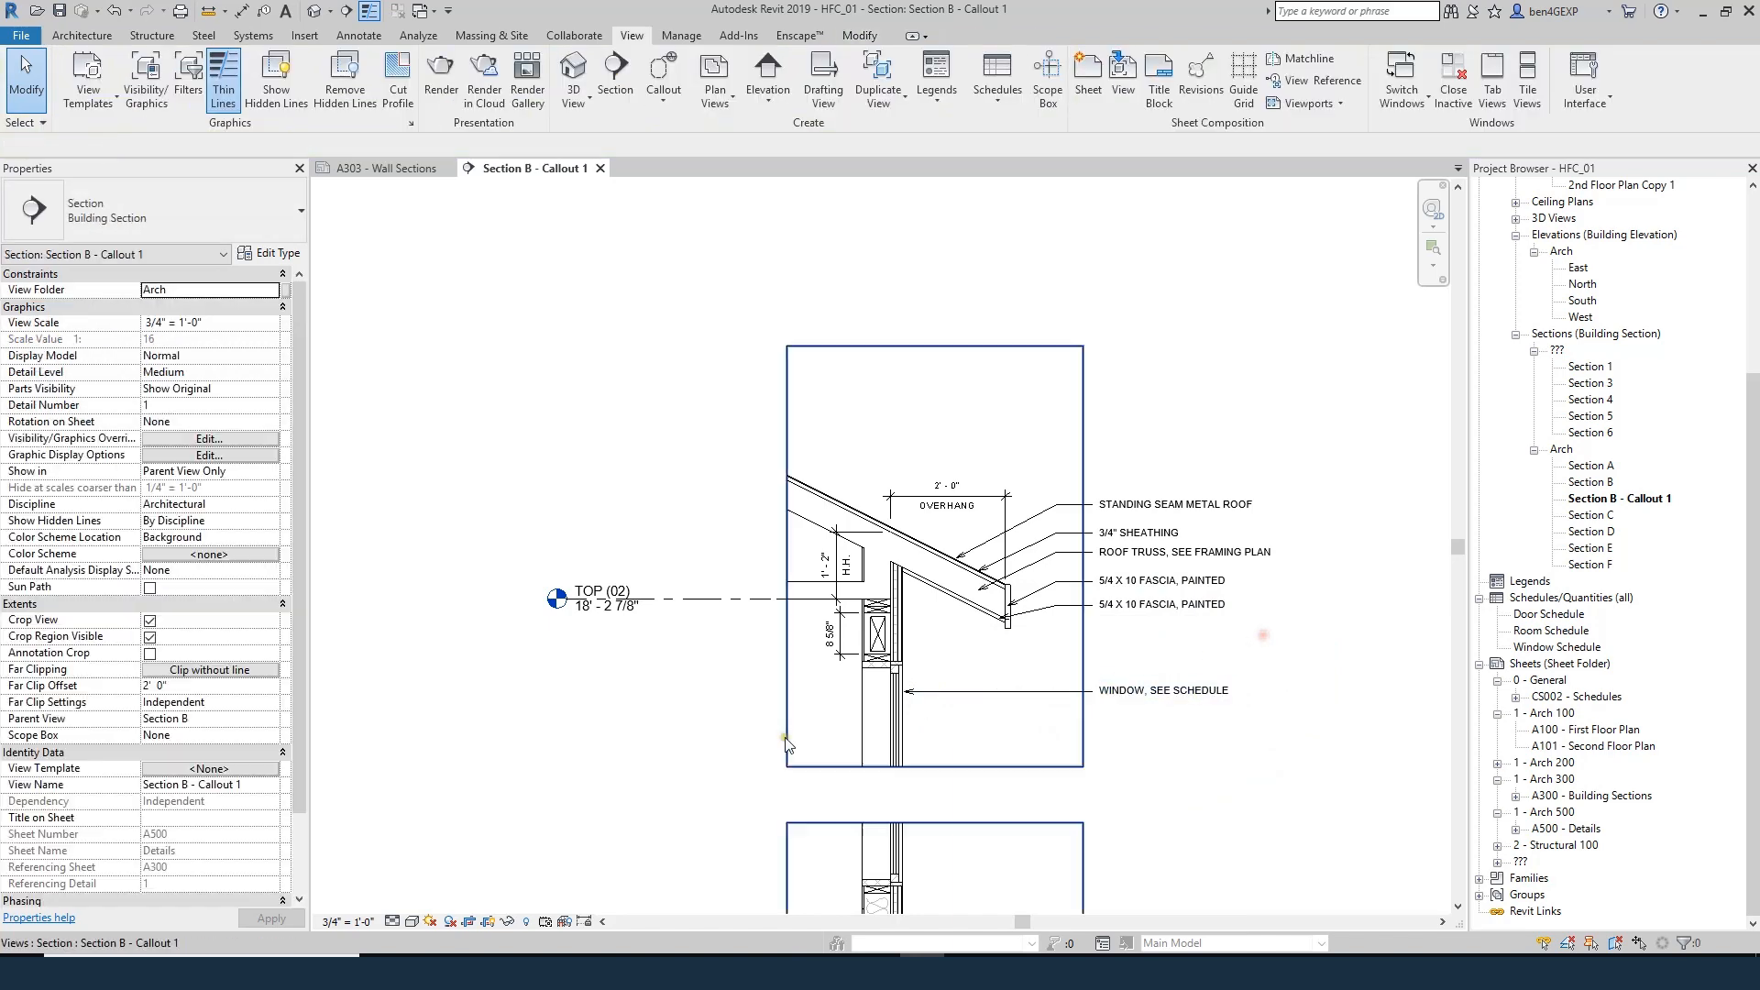
scroll(935, 699, "down", 2)
scroll(932, 692, "up", 2)
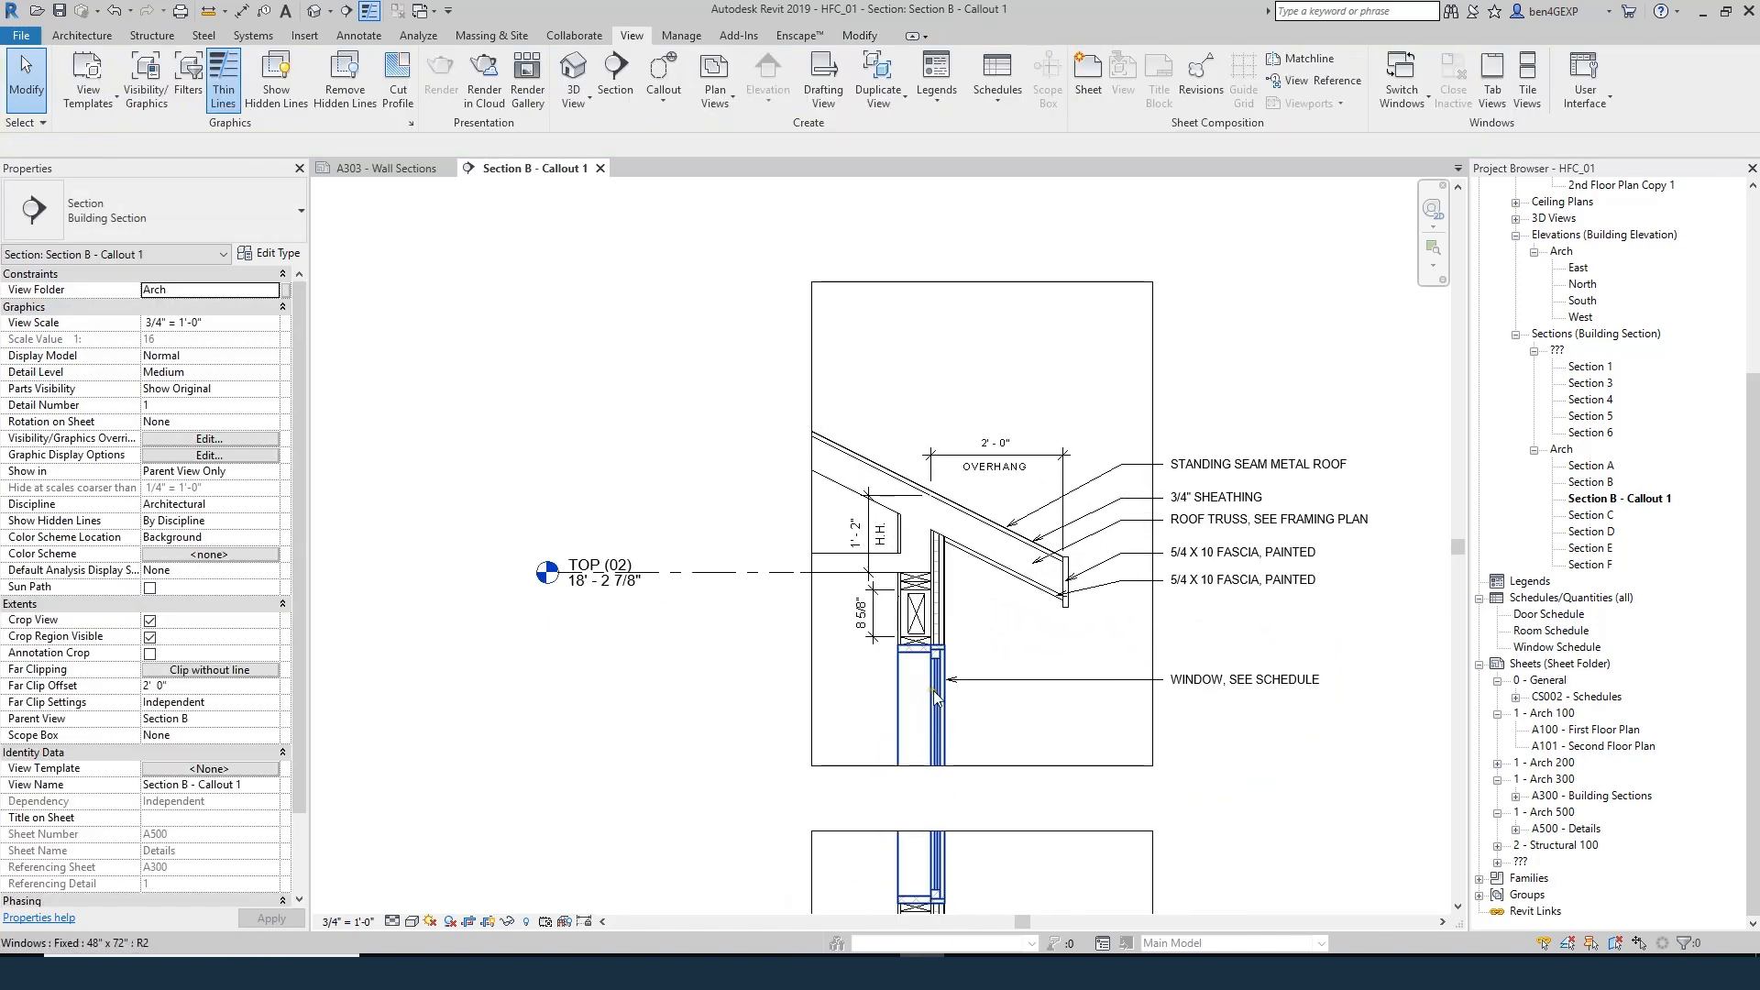
scroll(1066, 582, "down", 3)
scroll(1040, 628, "up", 2)
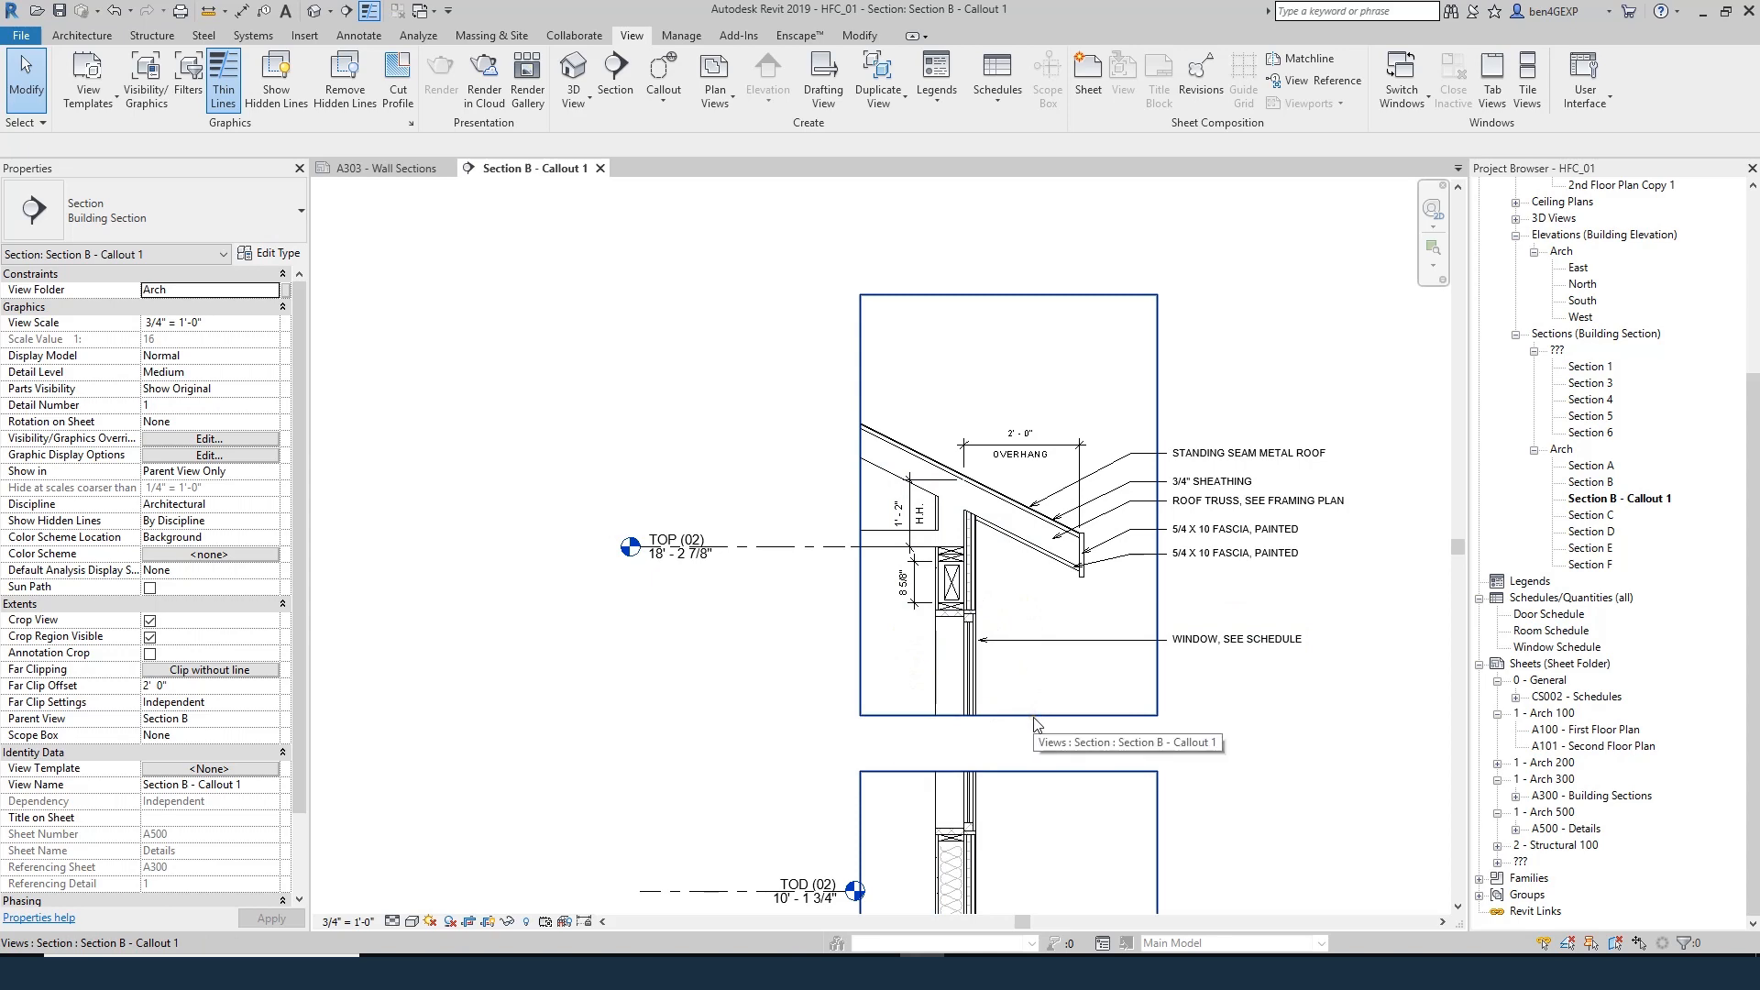
scroll(1052, 651, "down", 2)
scroll(1052, 650, "up", 2)
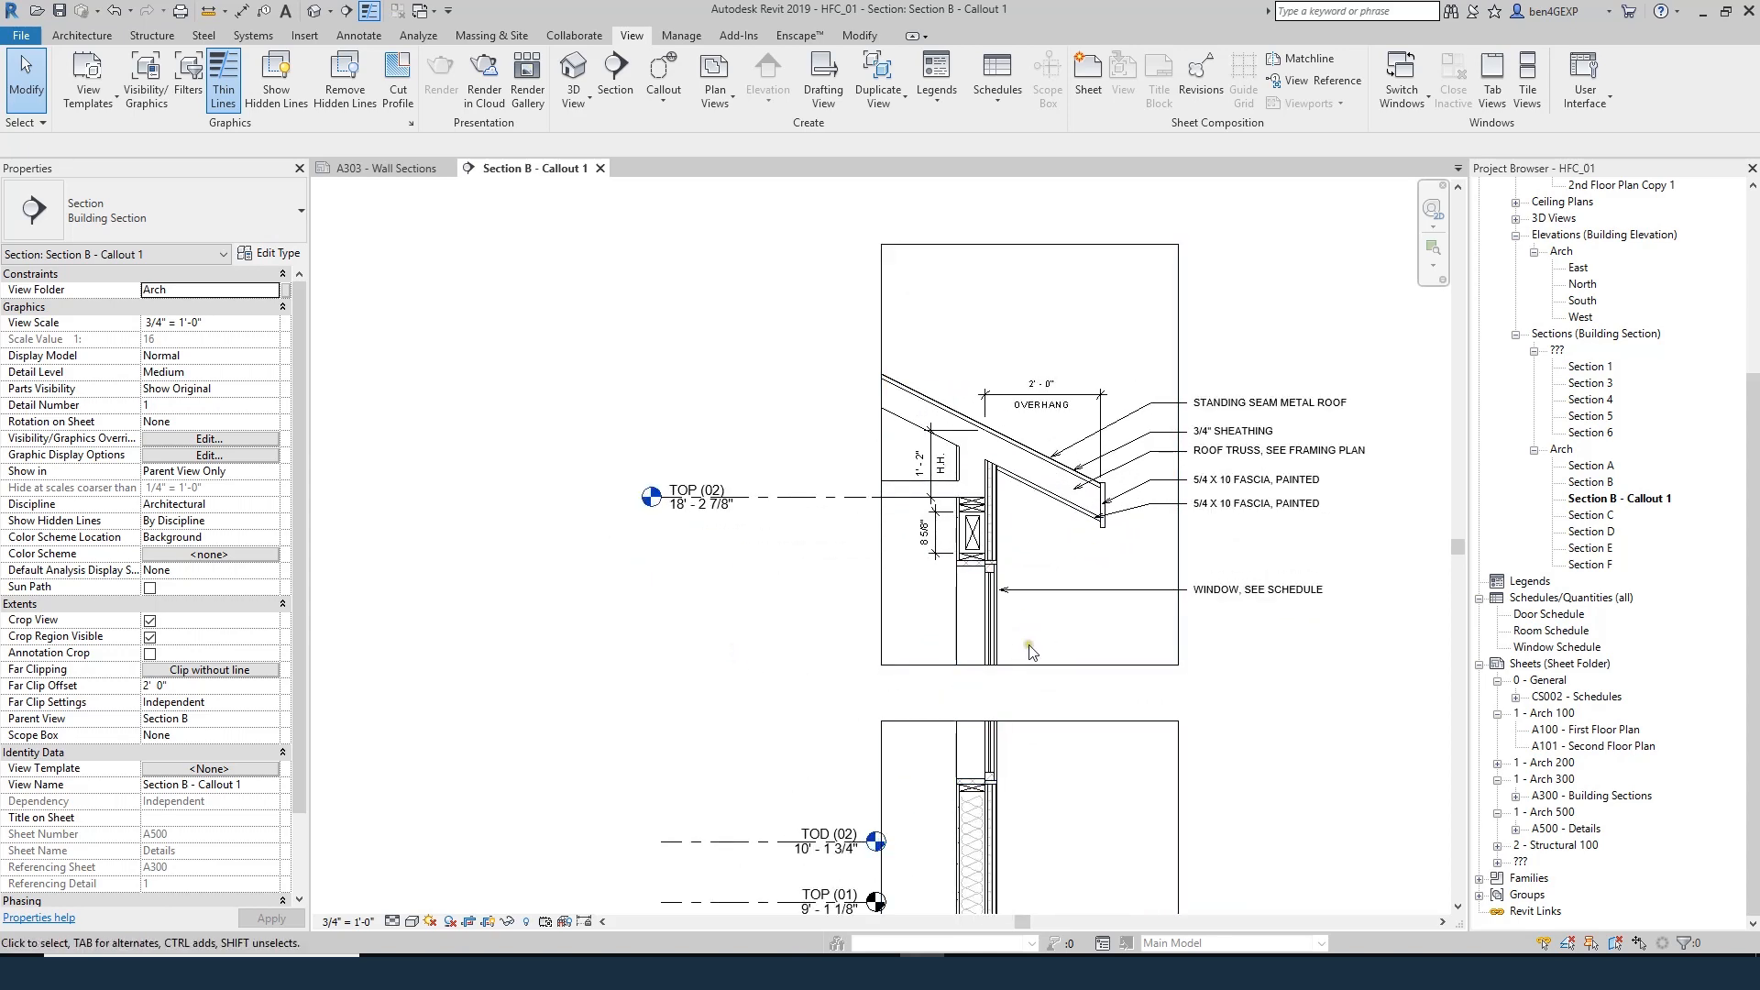
- Copy the break line that cuts the upper window on the baseline project's A303 - Wall Sections sheet
left_click(384, 170)
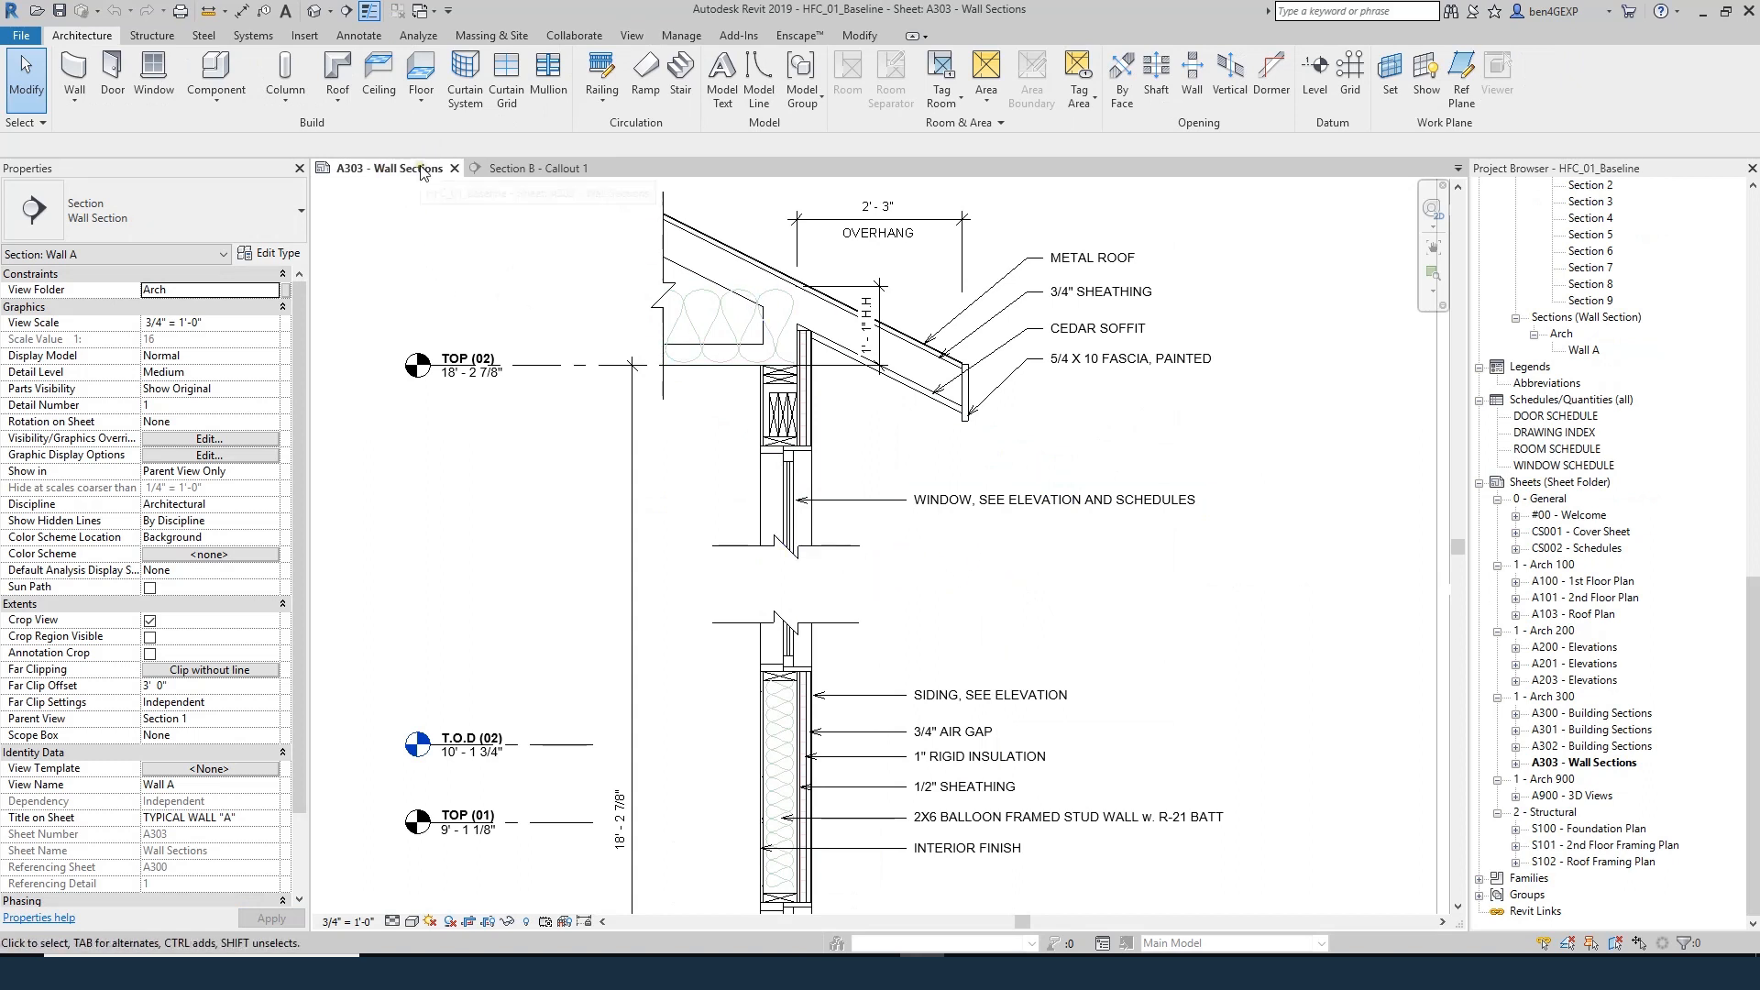
left_click(849, 552)
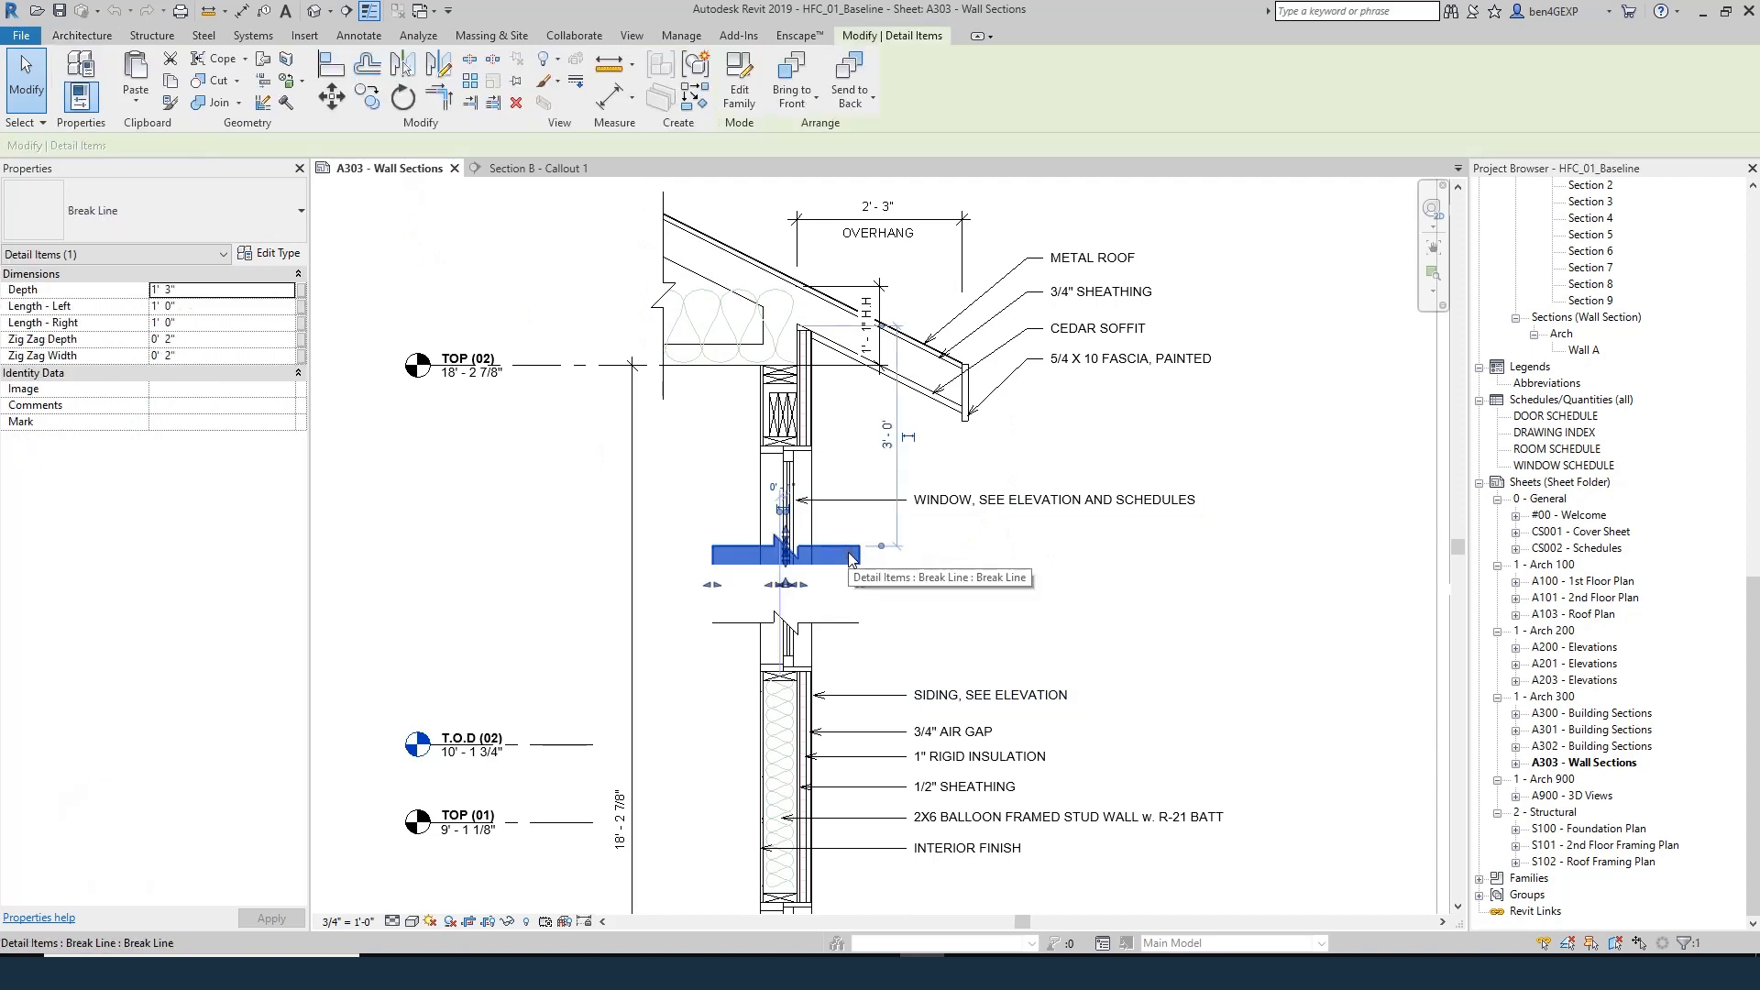
left_click(1258, 497)
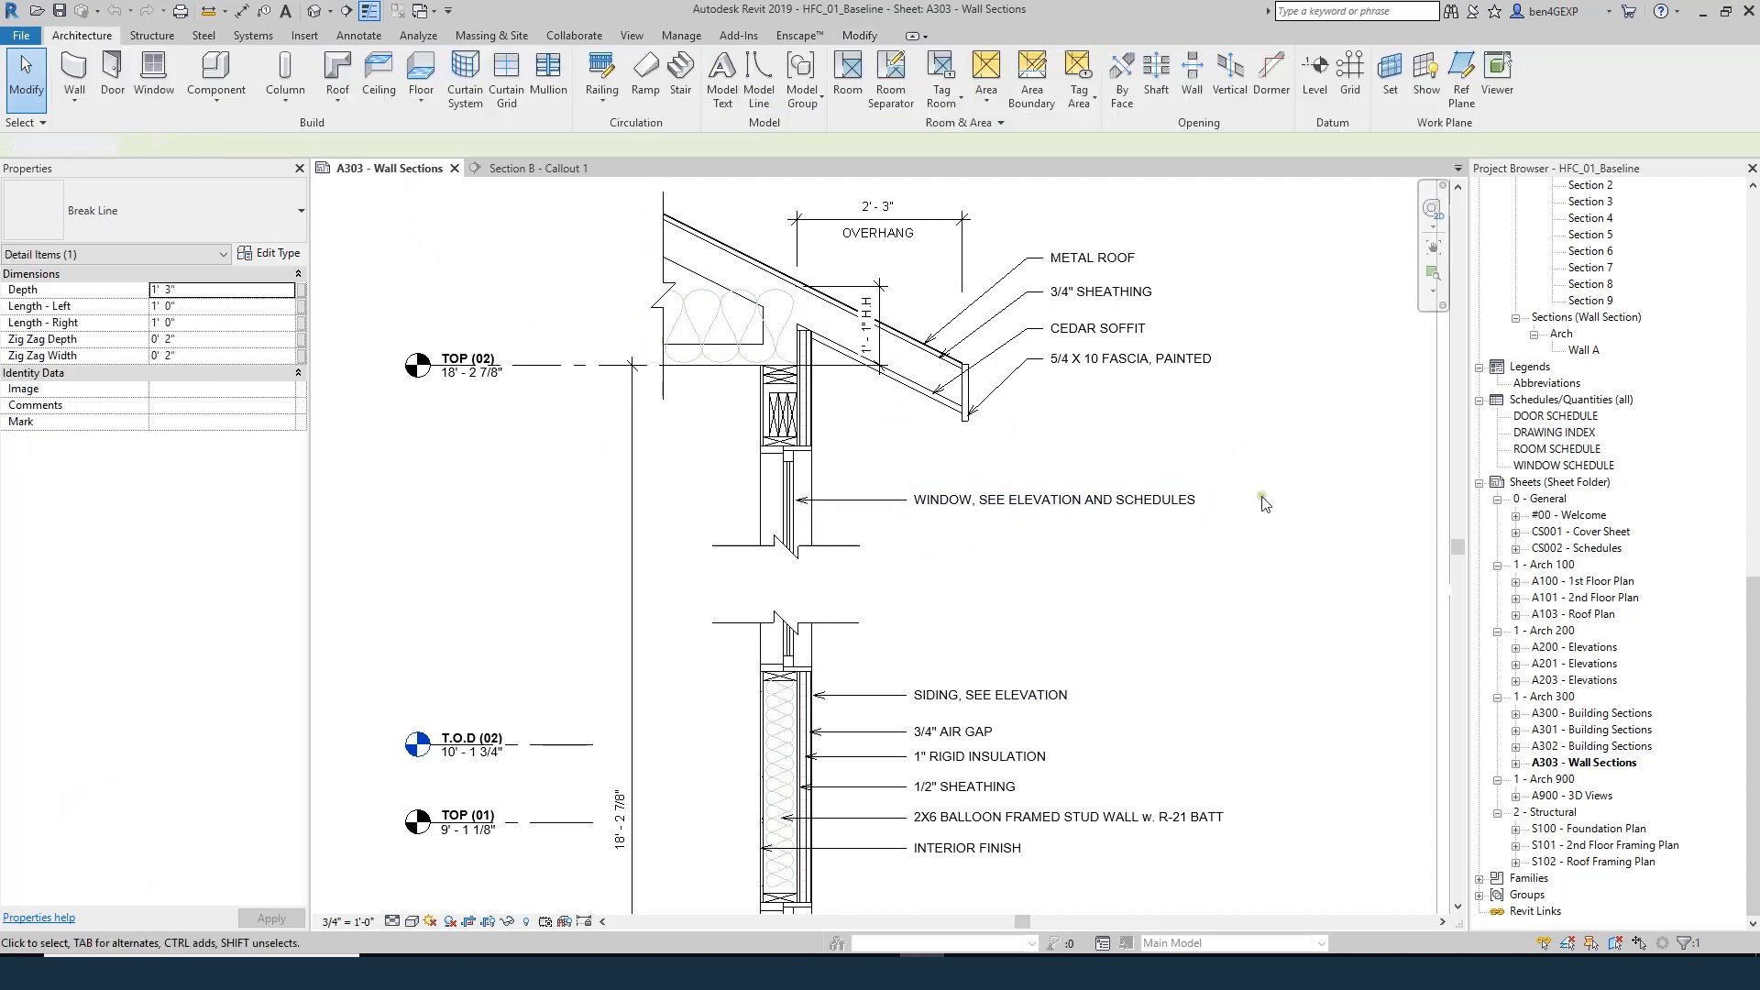
left_click(852, 551)
scroll(975, 558, "down", 2)
scroll(922, 563, "up", 2)
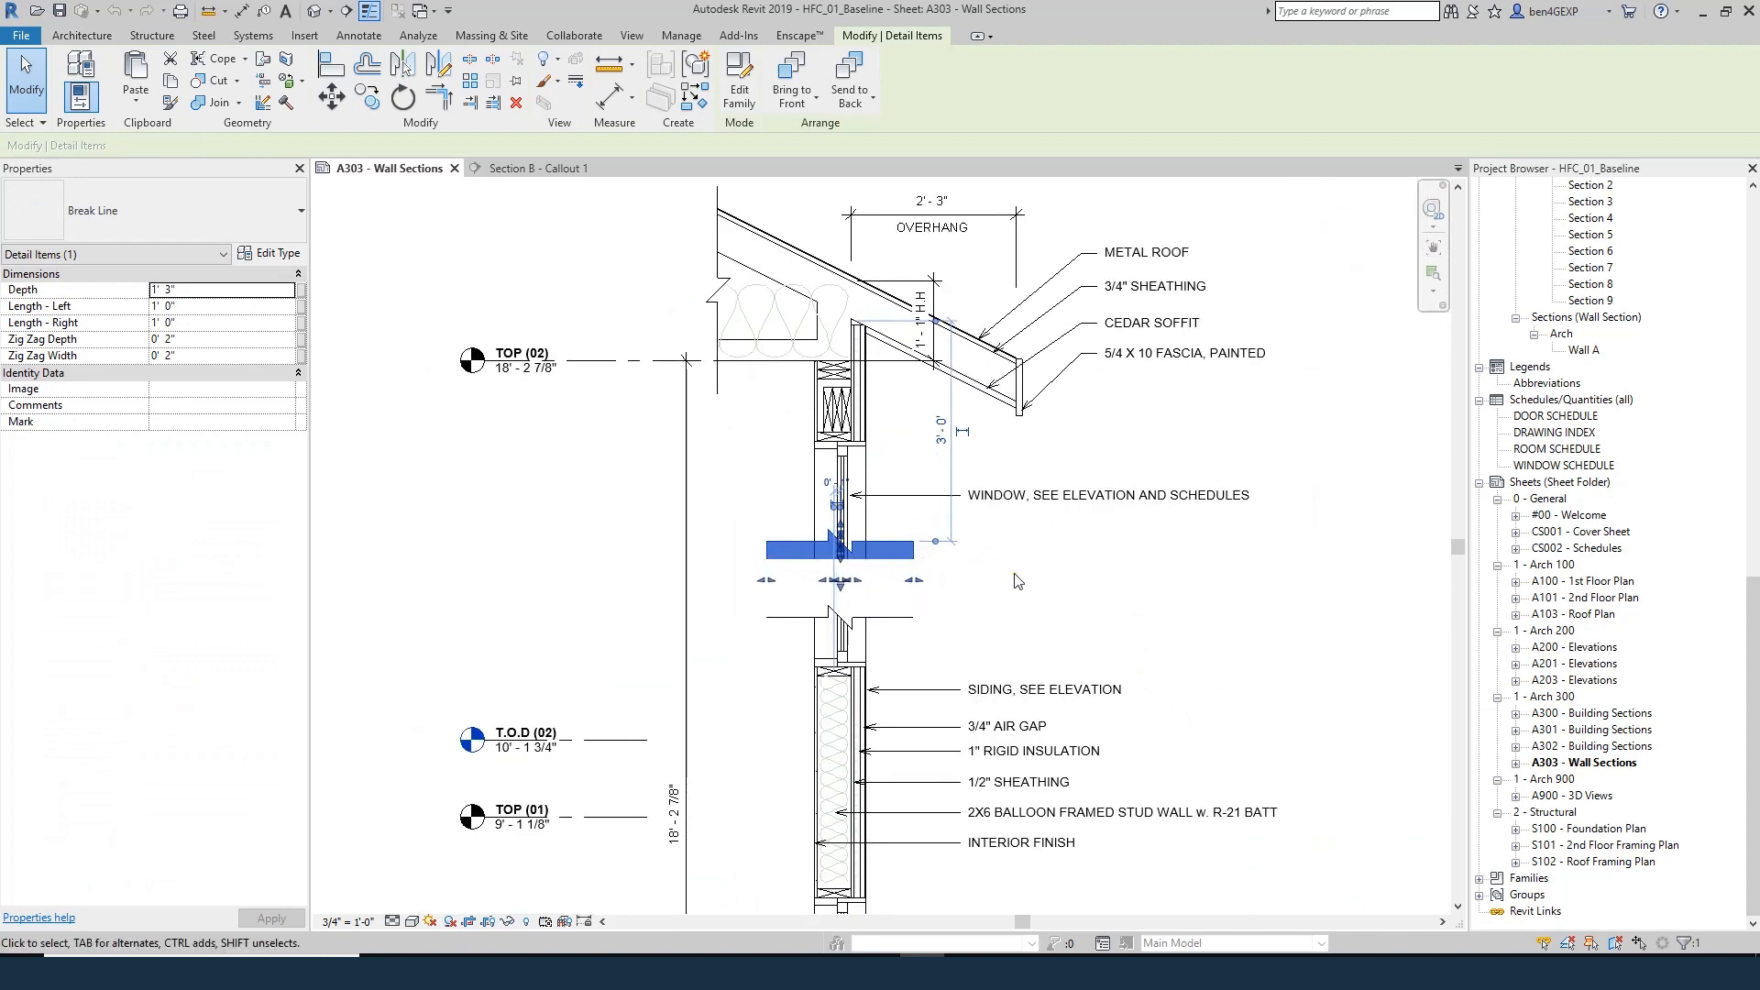
- Paste the break line into Section B - Callout 1 and place it across the window below the window note's leader
left_click(538, 169)
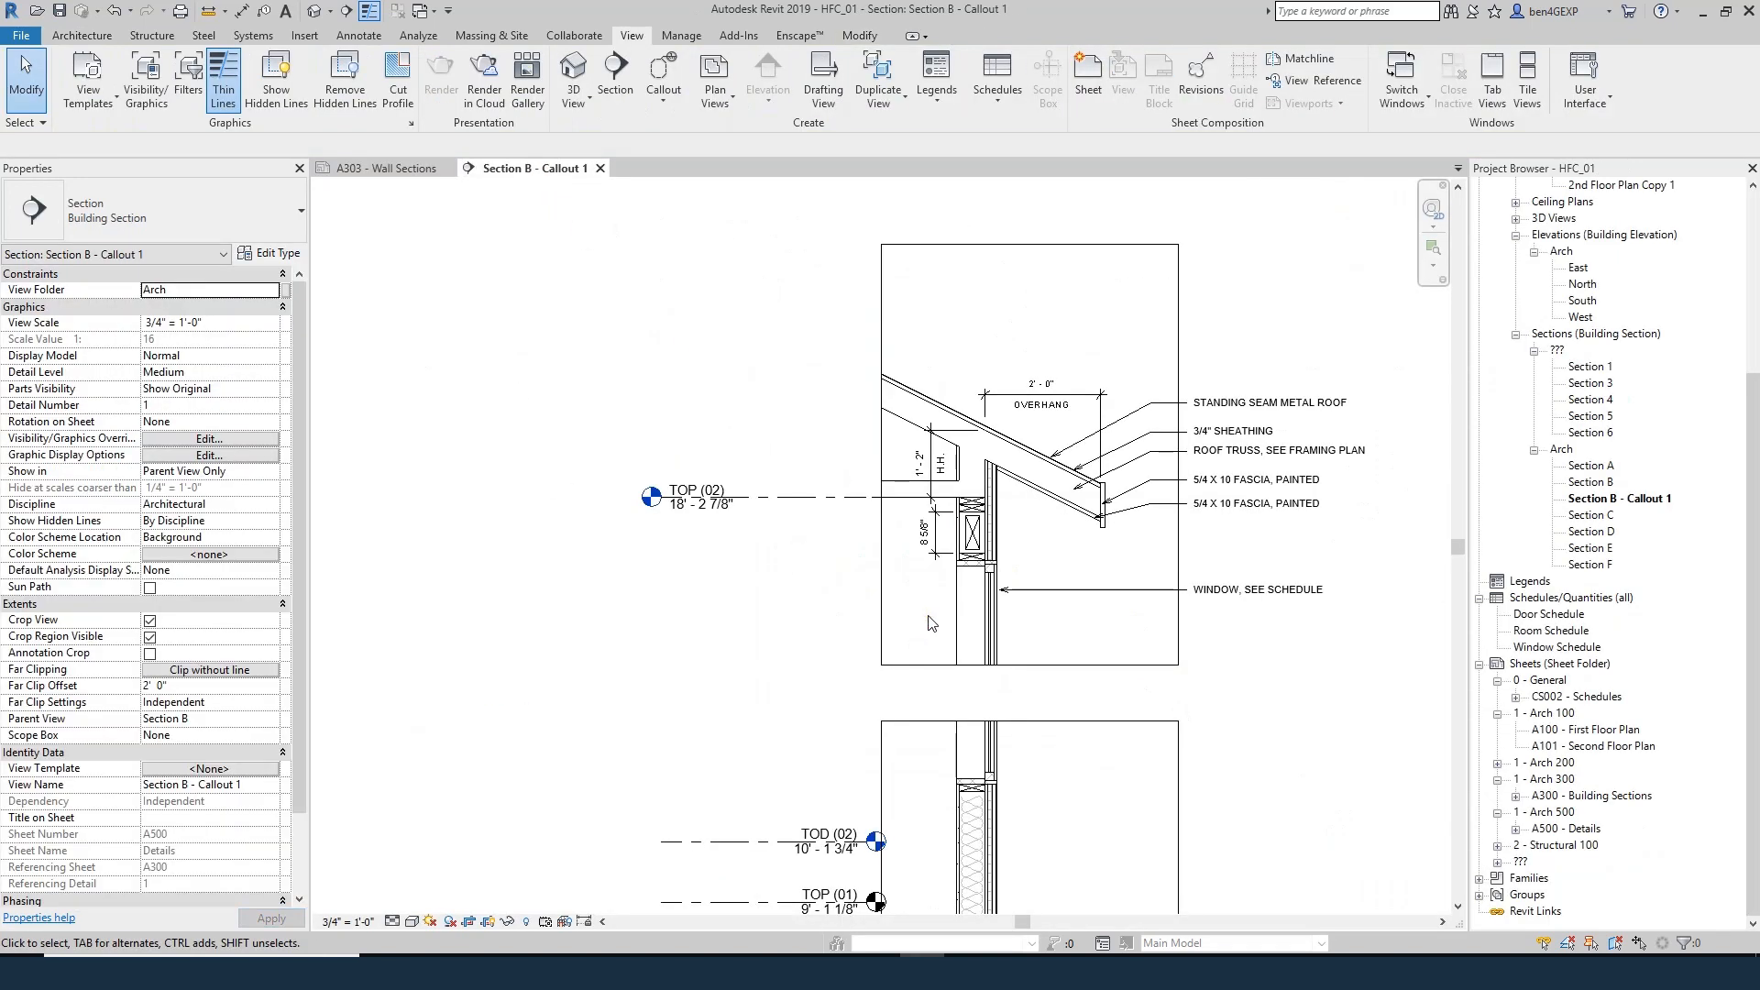
key("ctrl+v")
left_click(926, 562)
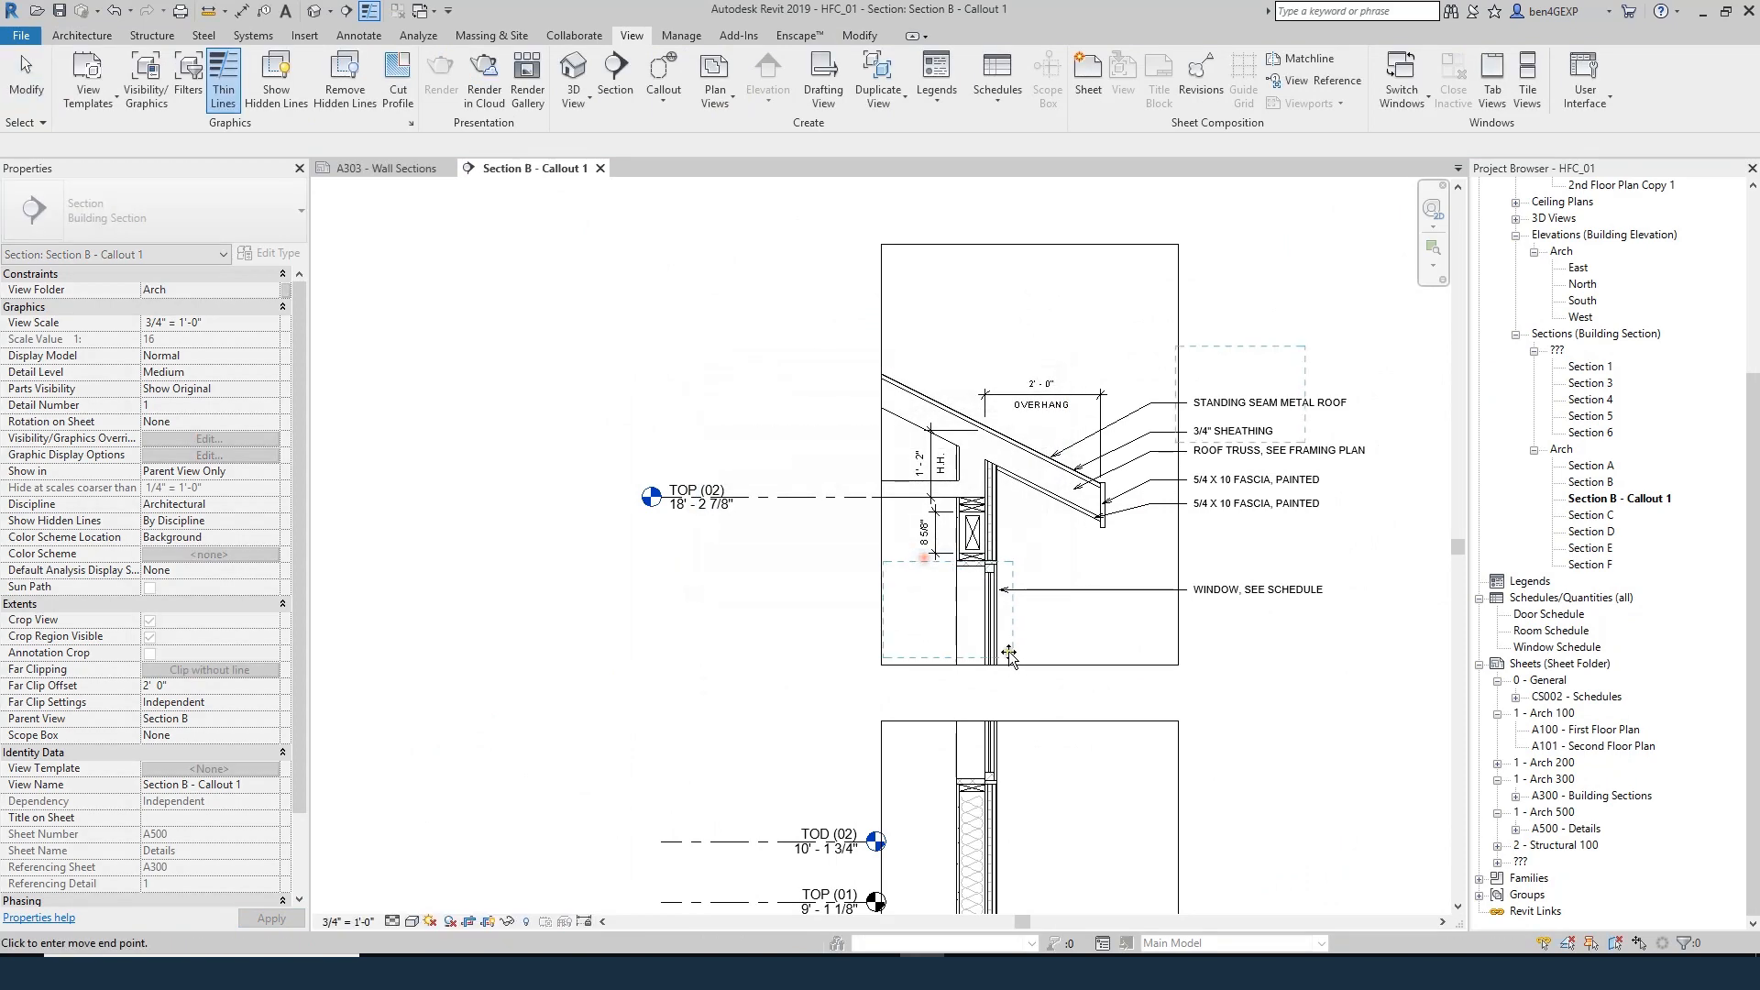
scroll(1051, 646, "up", 2)
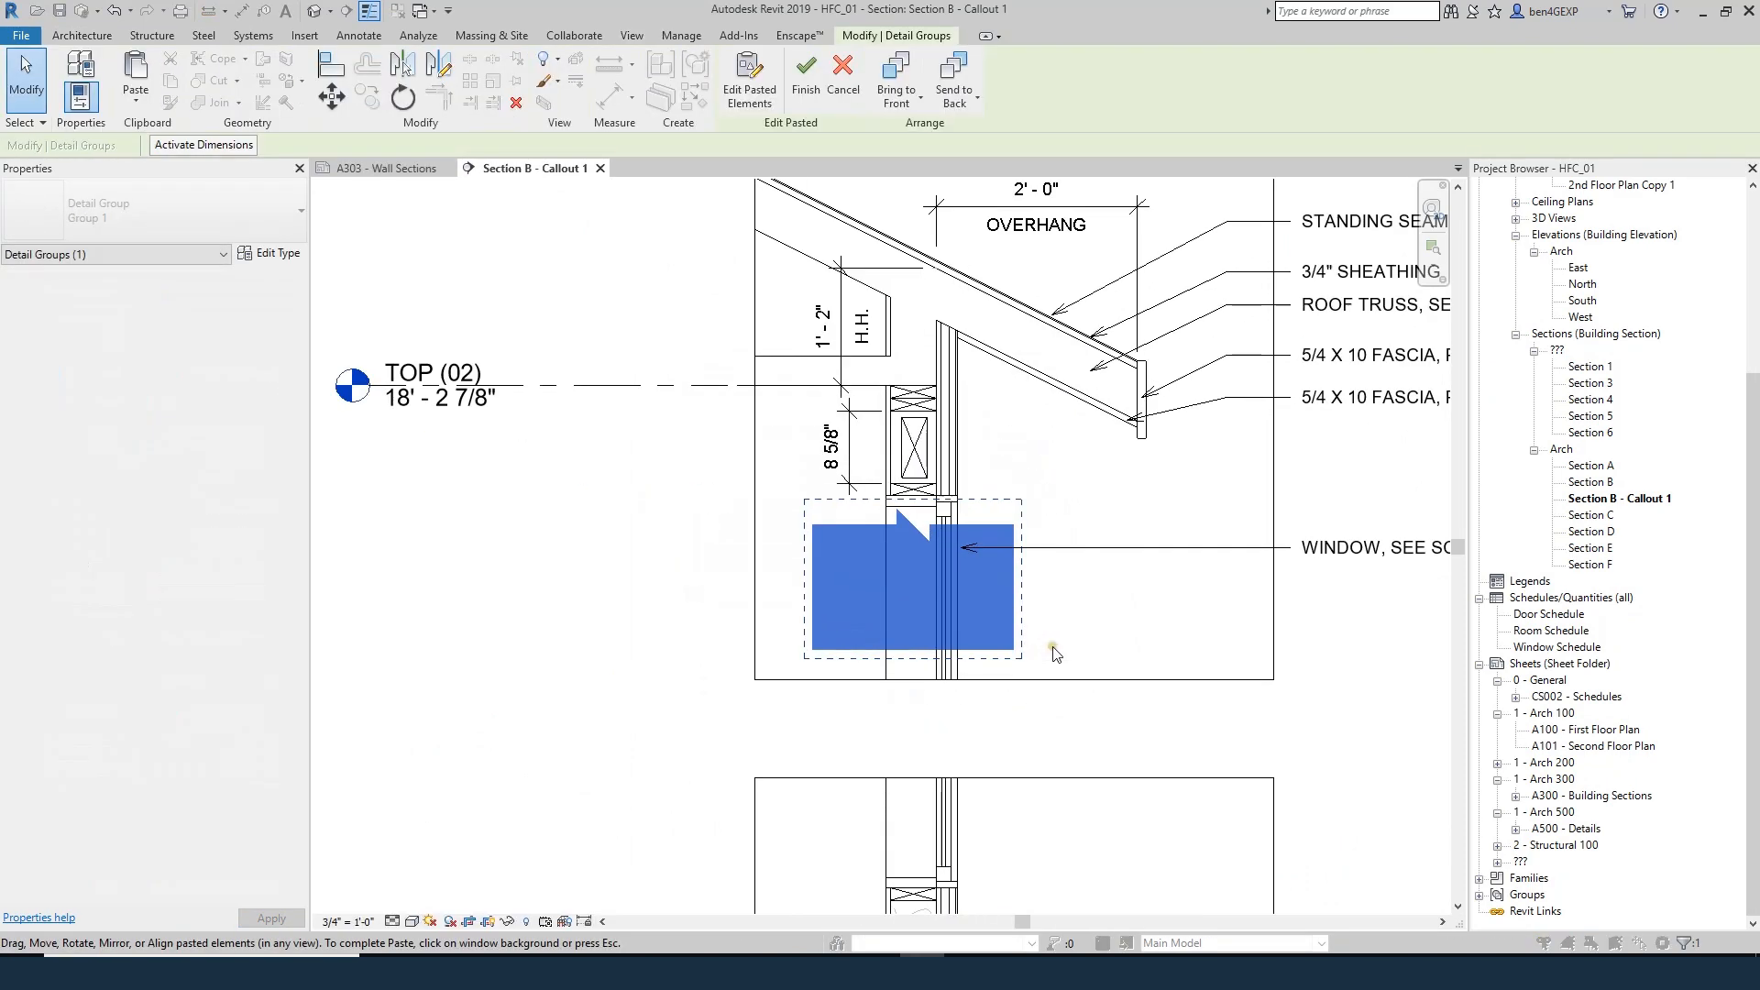
left_click(1054, 650)
left_click(1015, 627)
left_click_drag(1016, 627, 1024, 613)
left_click(1102, 663)
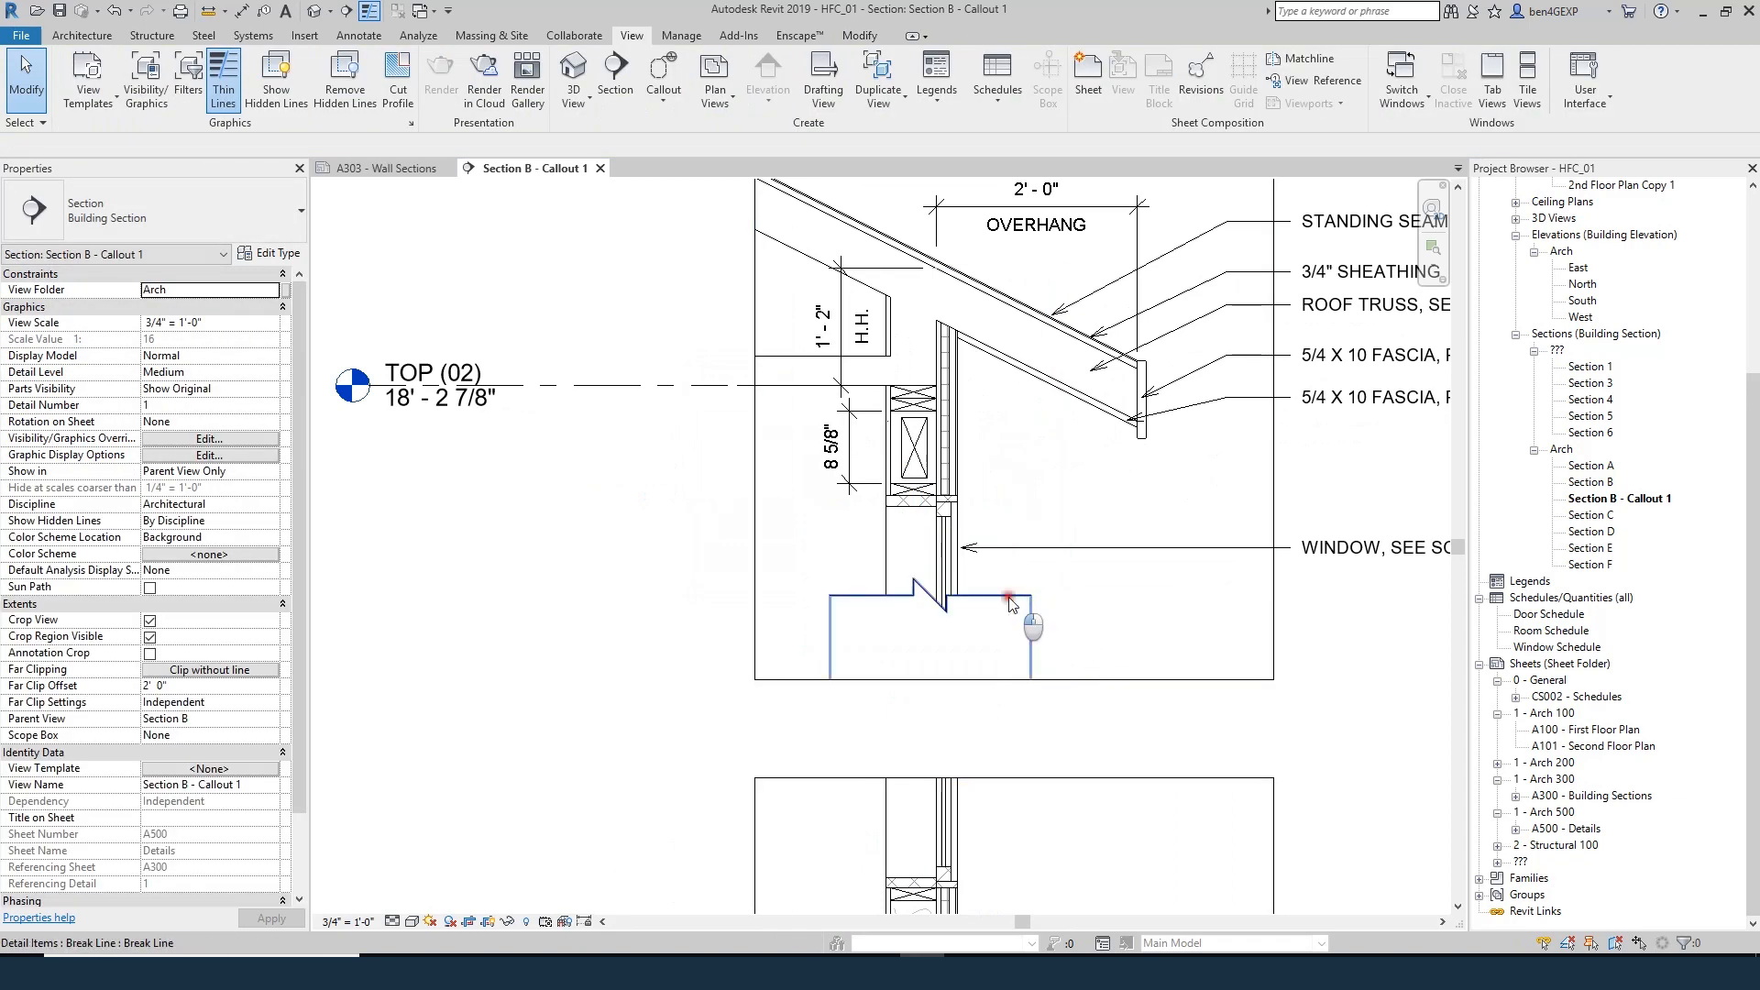
- Check the pasted break line's dimensions and turn off the Thin Lines display
left_click(1011, 604)
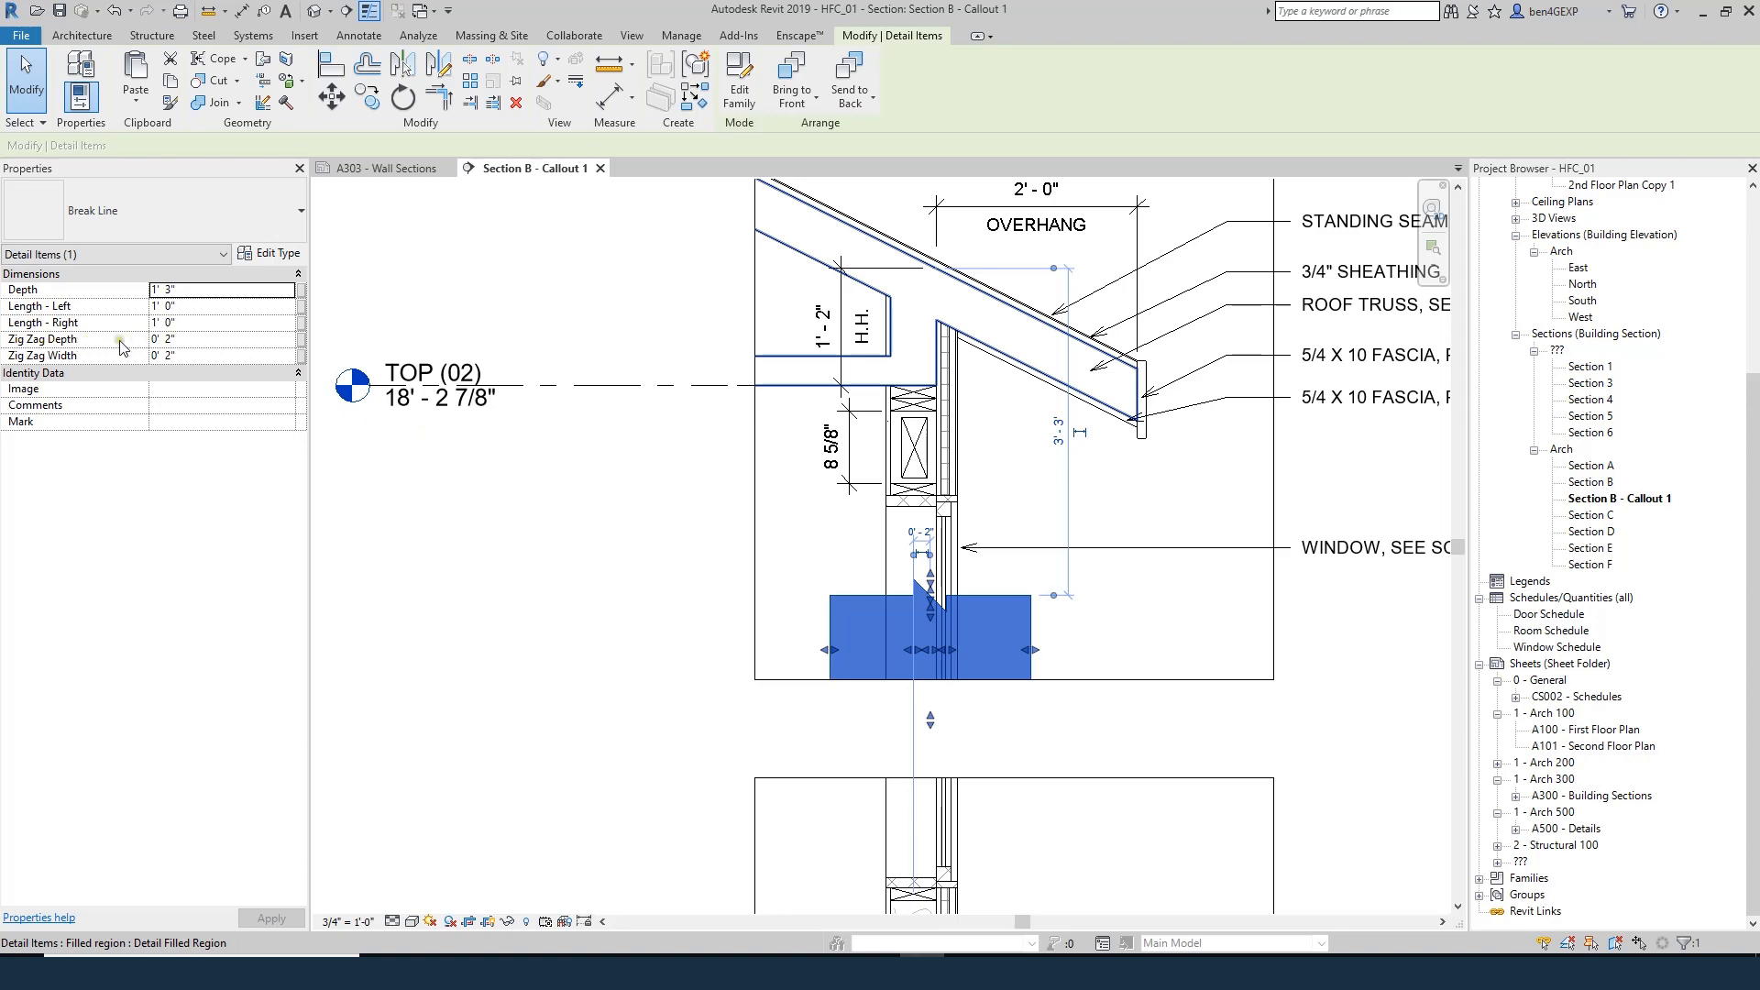
scroll(943, 599, "up", 2)
left_click(1165, 644)
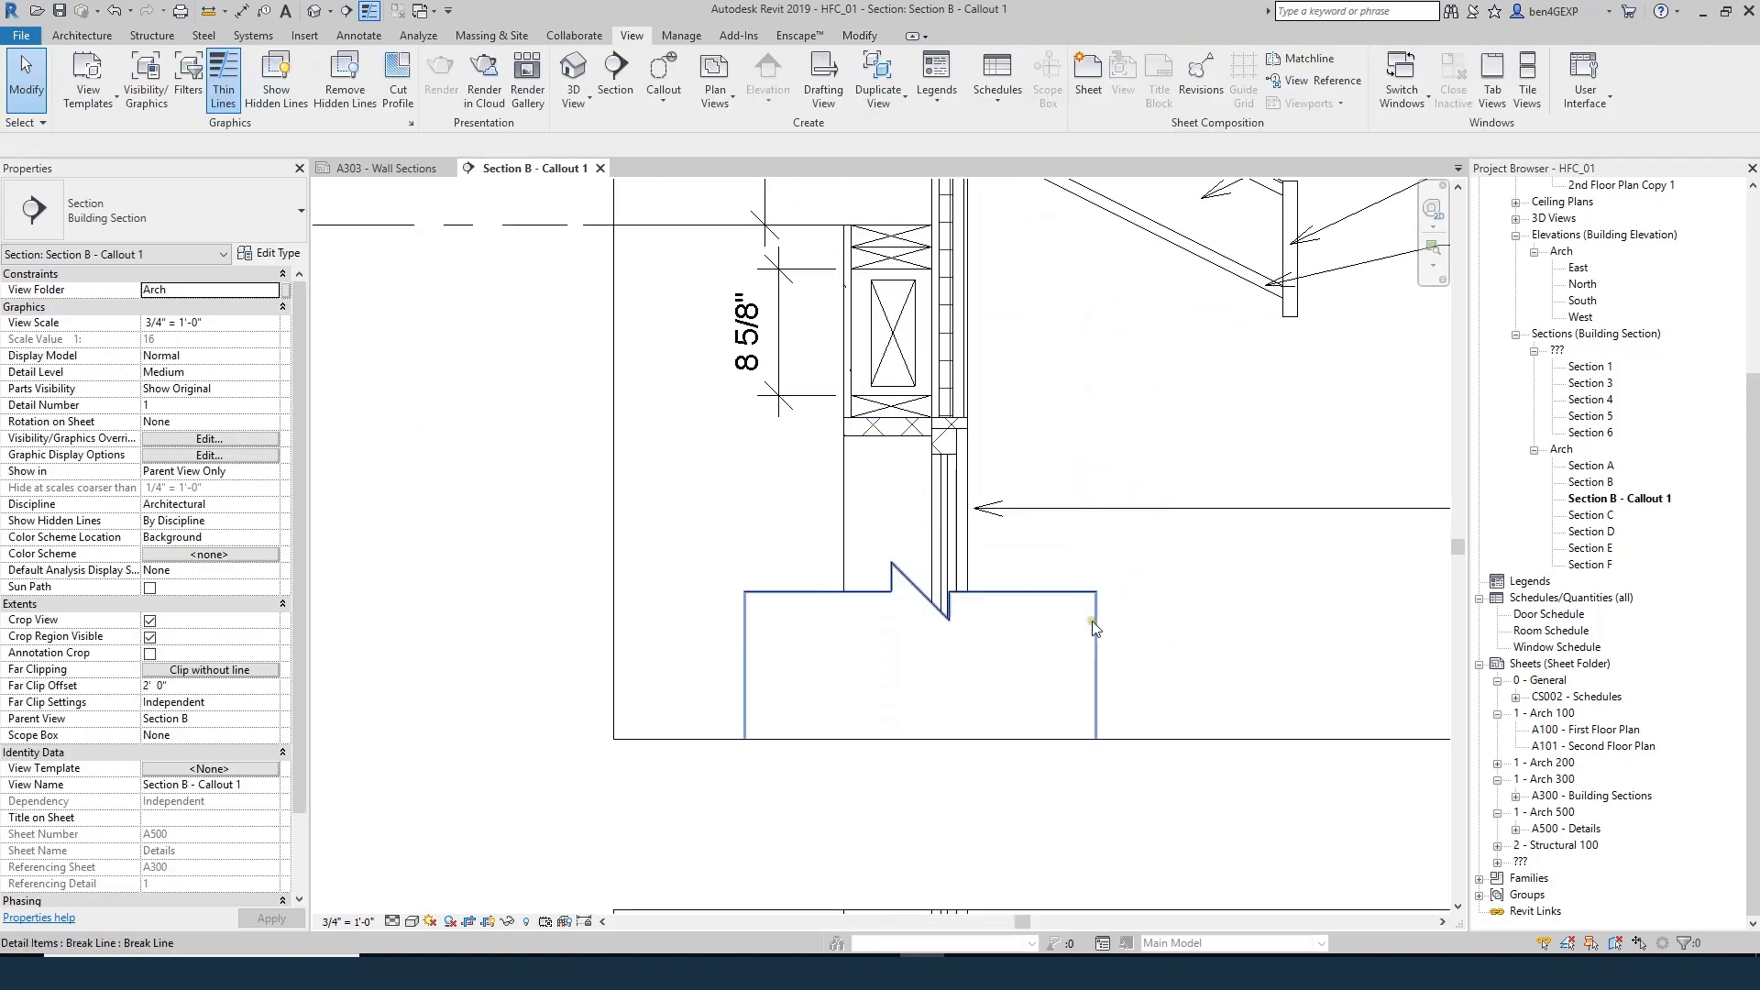
key("t")
key("l")
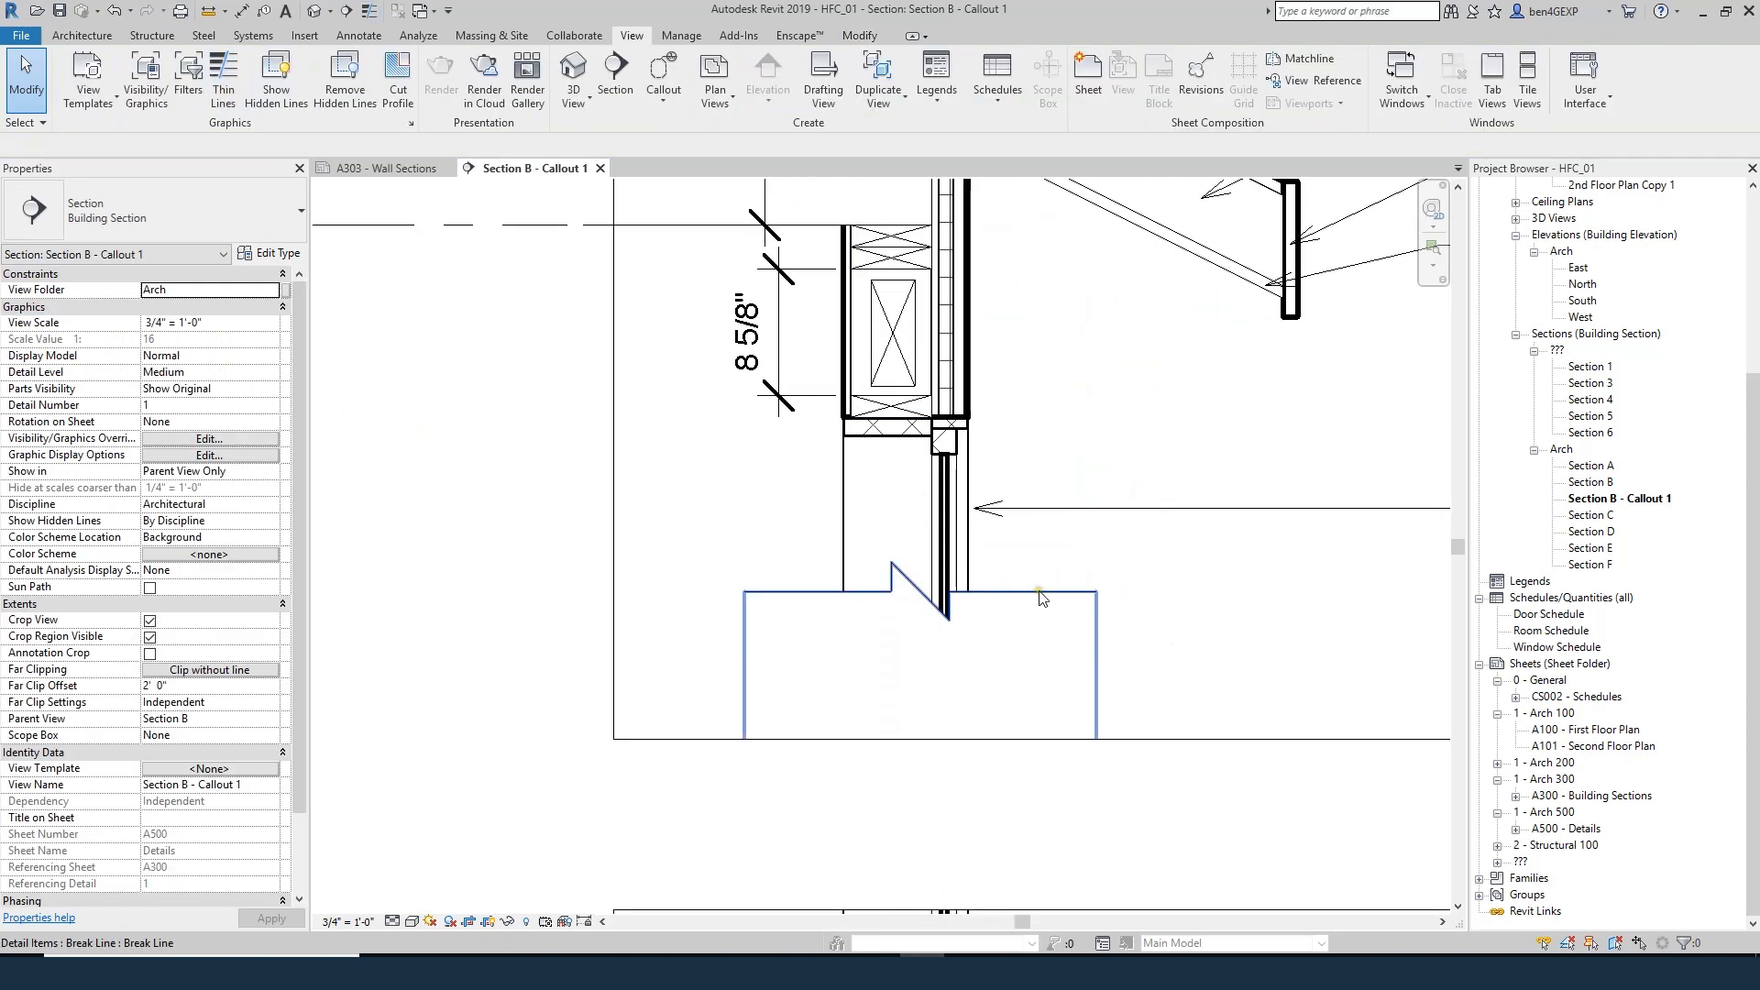
- Move the break line down toward the crop edge and back up across the window
left_click_drag(1040, 594, 1028, 653)
left_click(1082, 579)
scroll(1083, 579, "down", 1)
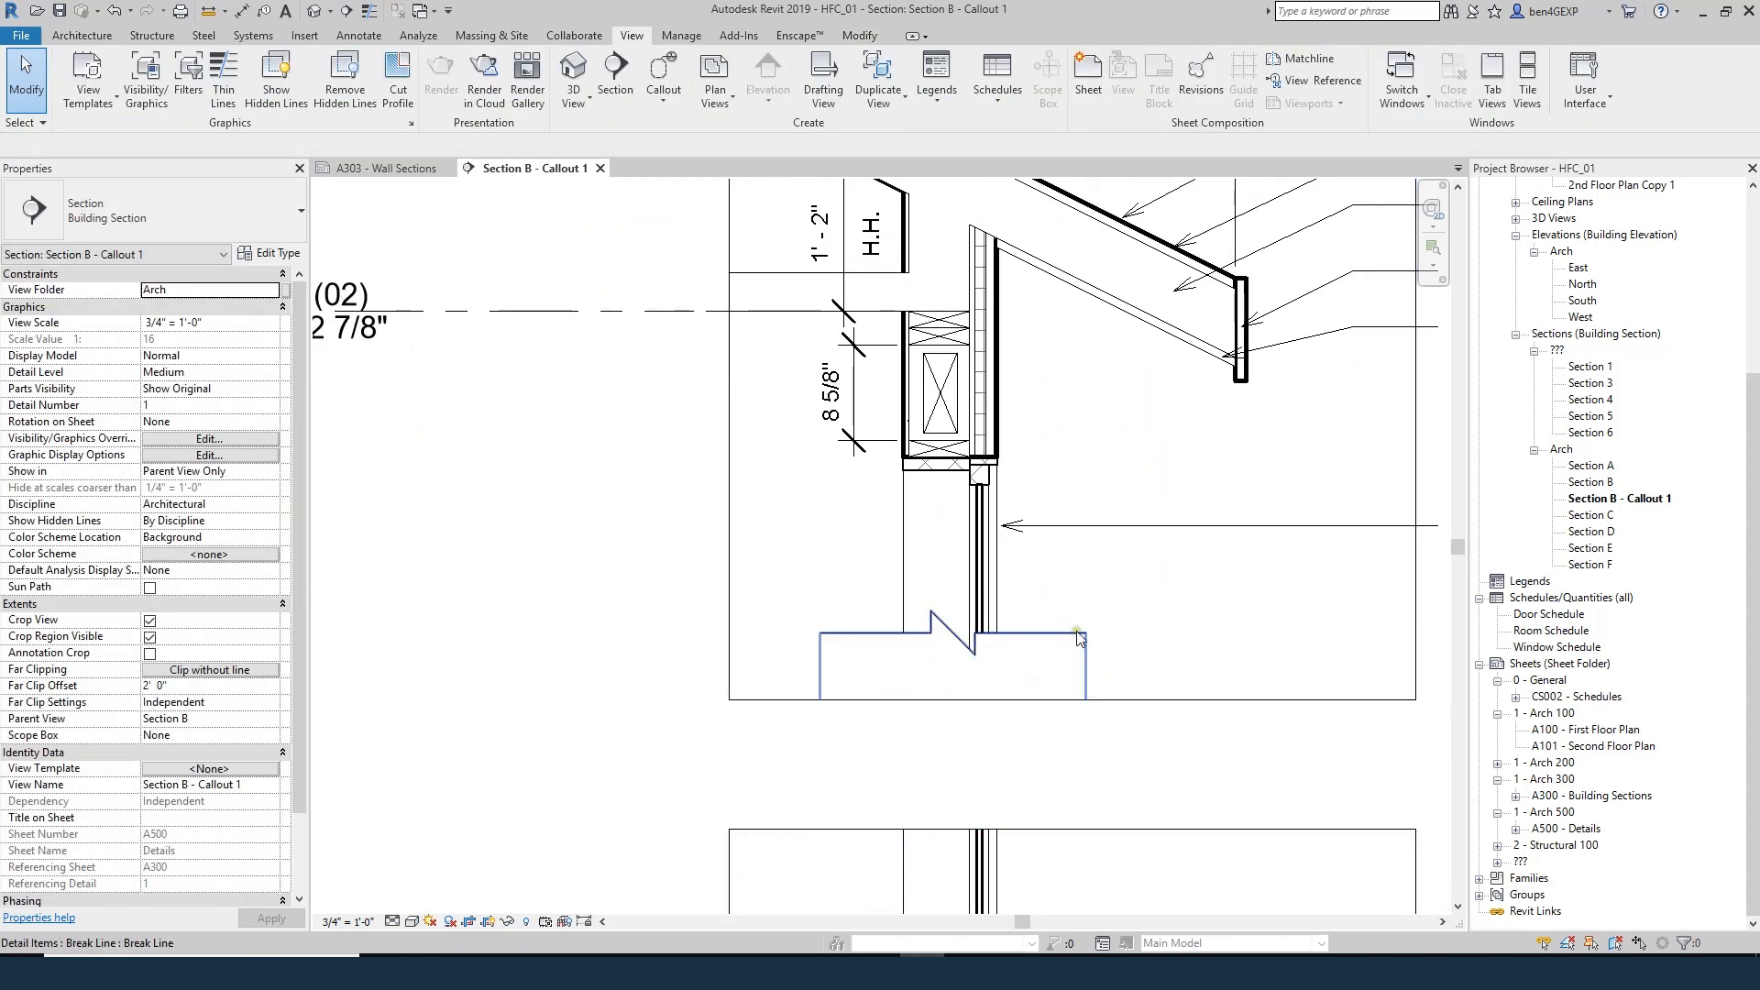
left_click_drag(1079, 639, 1079, 594)
- Raise the lower crop boundary of the upper view segment to just below the break line
left_click(1082, 700)
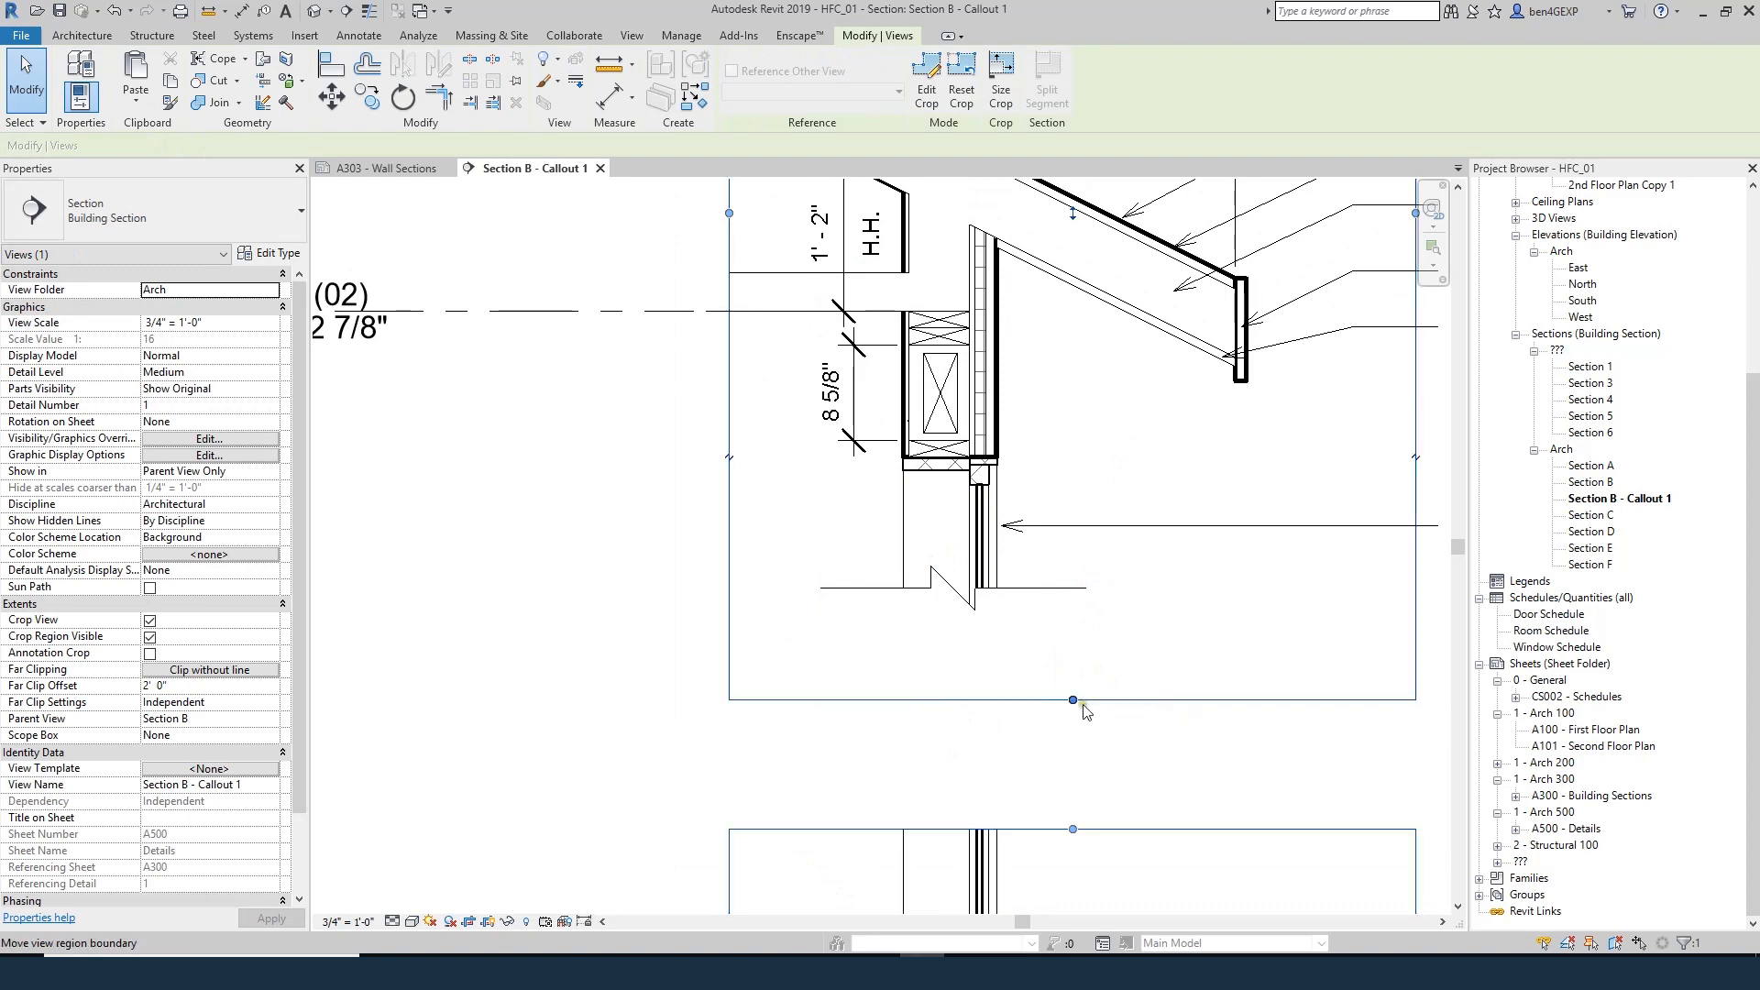
left_click_drag(1073, 700, 1073, 641)
left_click(1055, 631)
- Lower the upper segment's top crop boundary to just above the roof and shift that segment down closer to the middle one
scroll(988, 635, "down", 2)
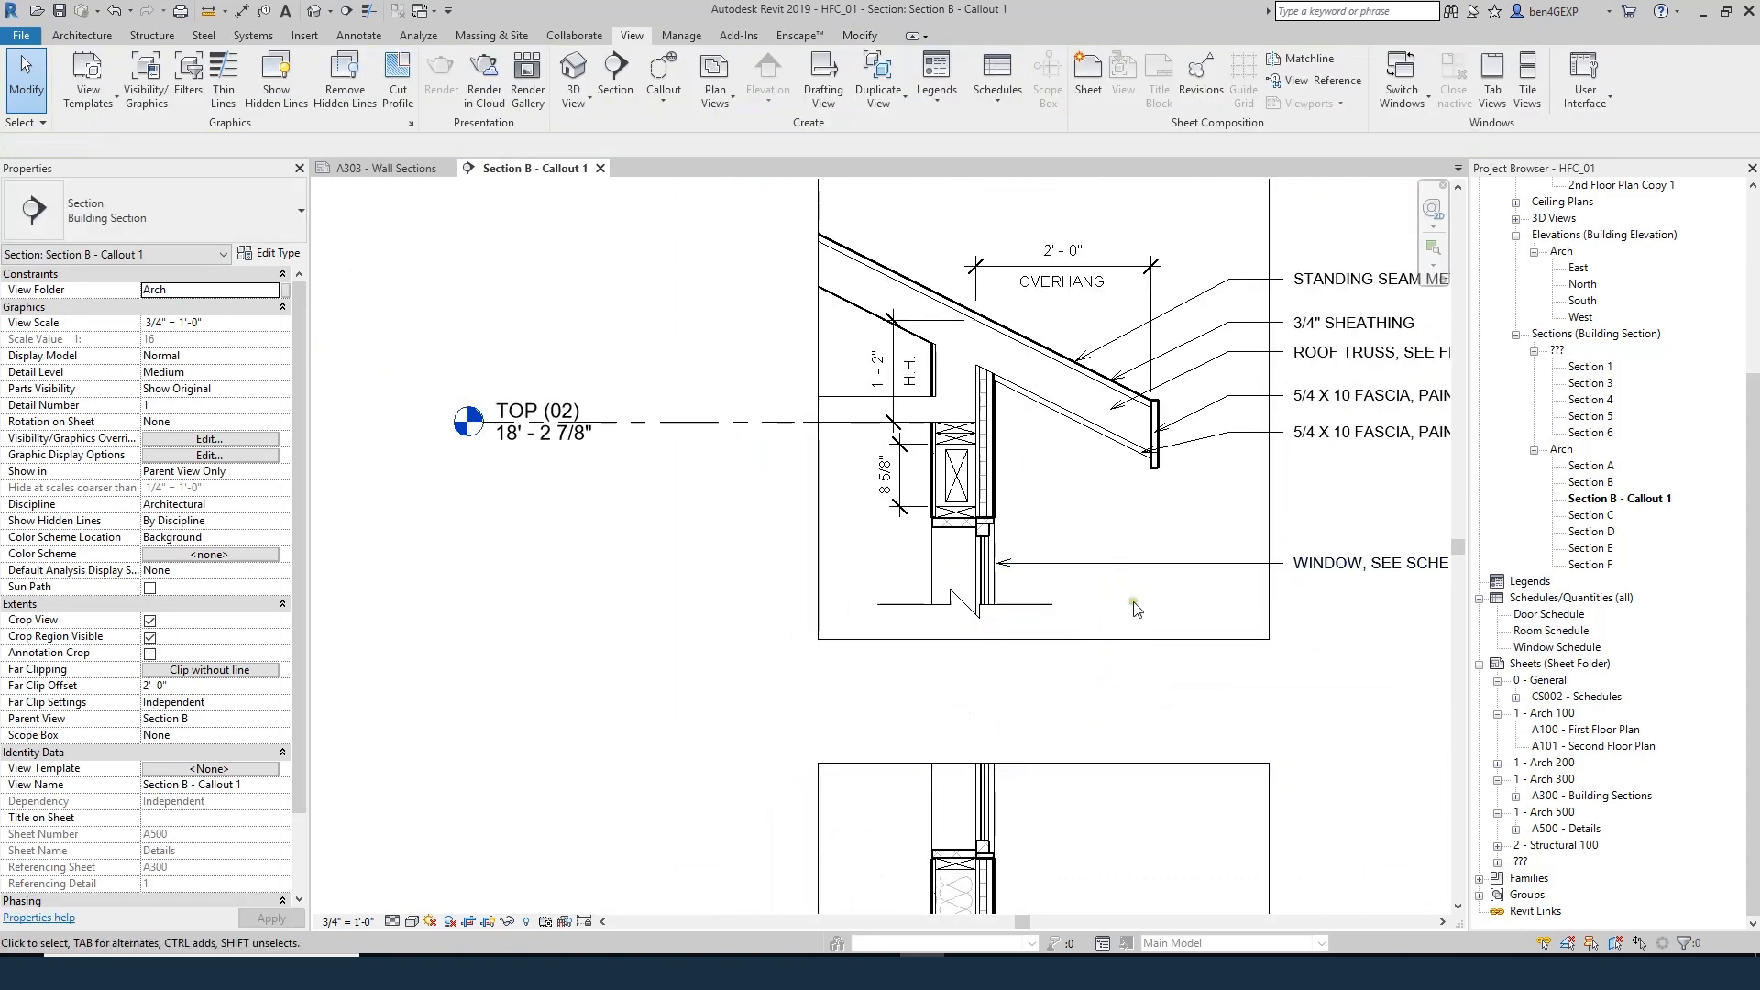
scroll(1134, 610, "down", 2)
left_click(1127, 247)
left_click_drag(1087, 246, 1078, 331)
left_click(1086, 565)
left_click(1130, 333)
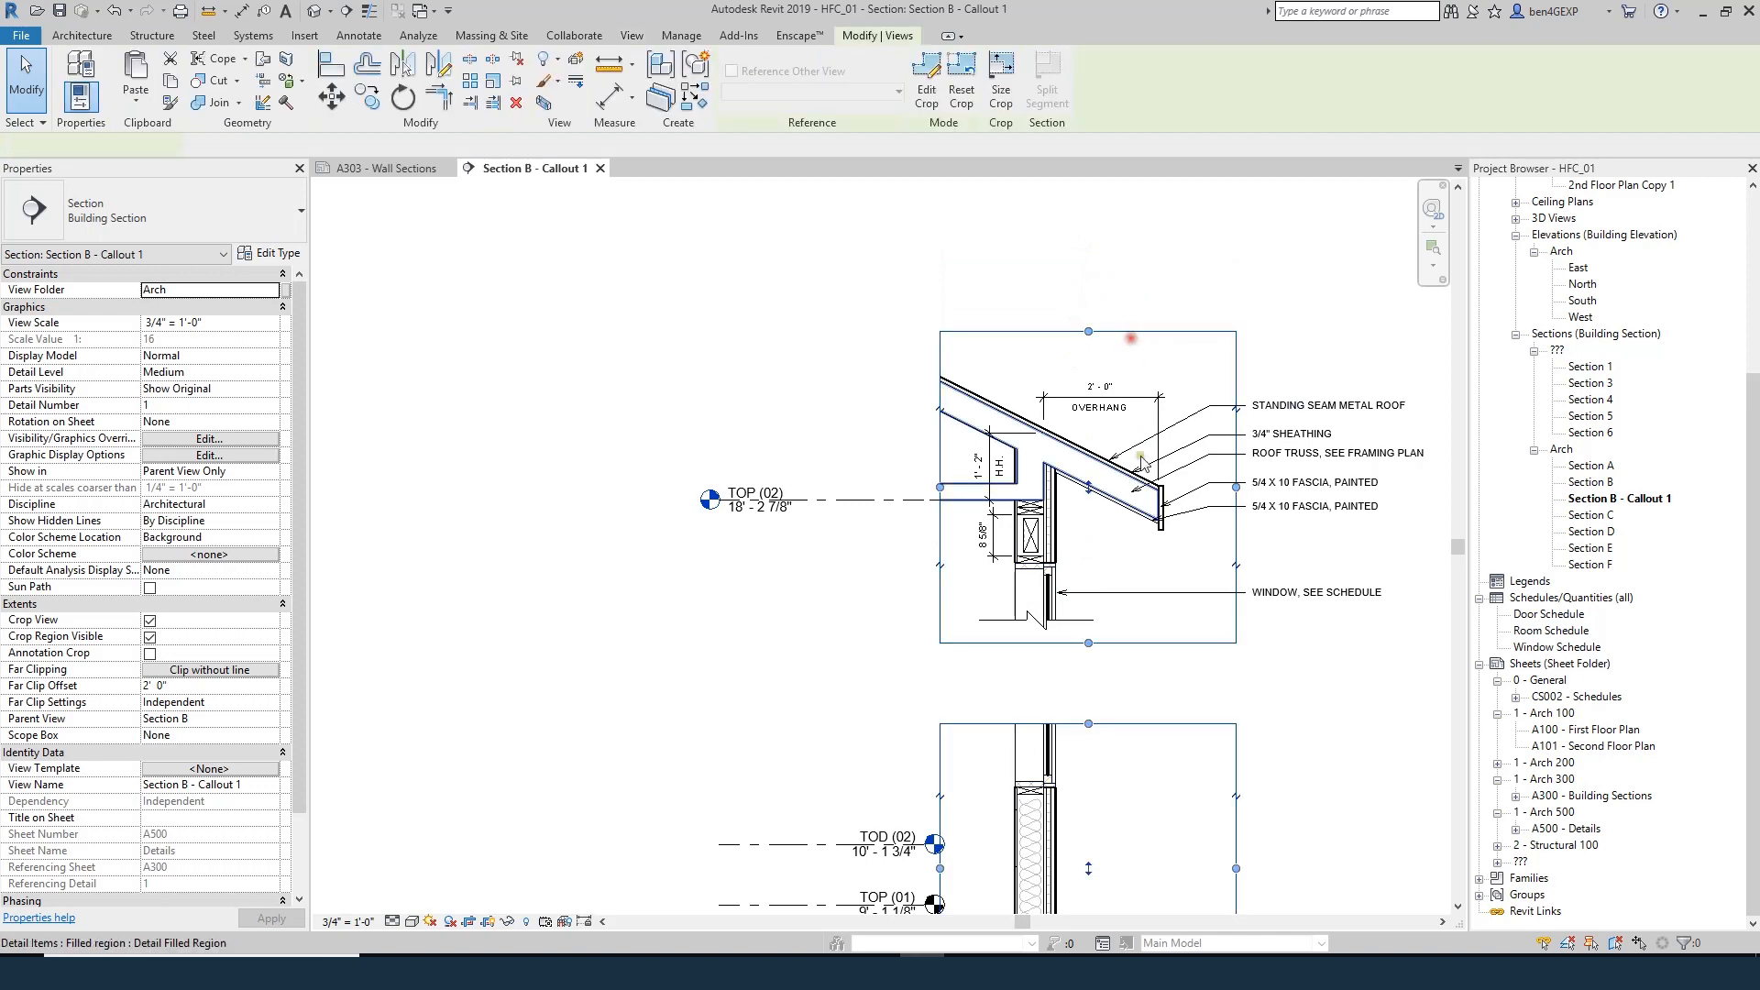
left_click_drag(1089, 493, 1089, 545)
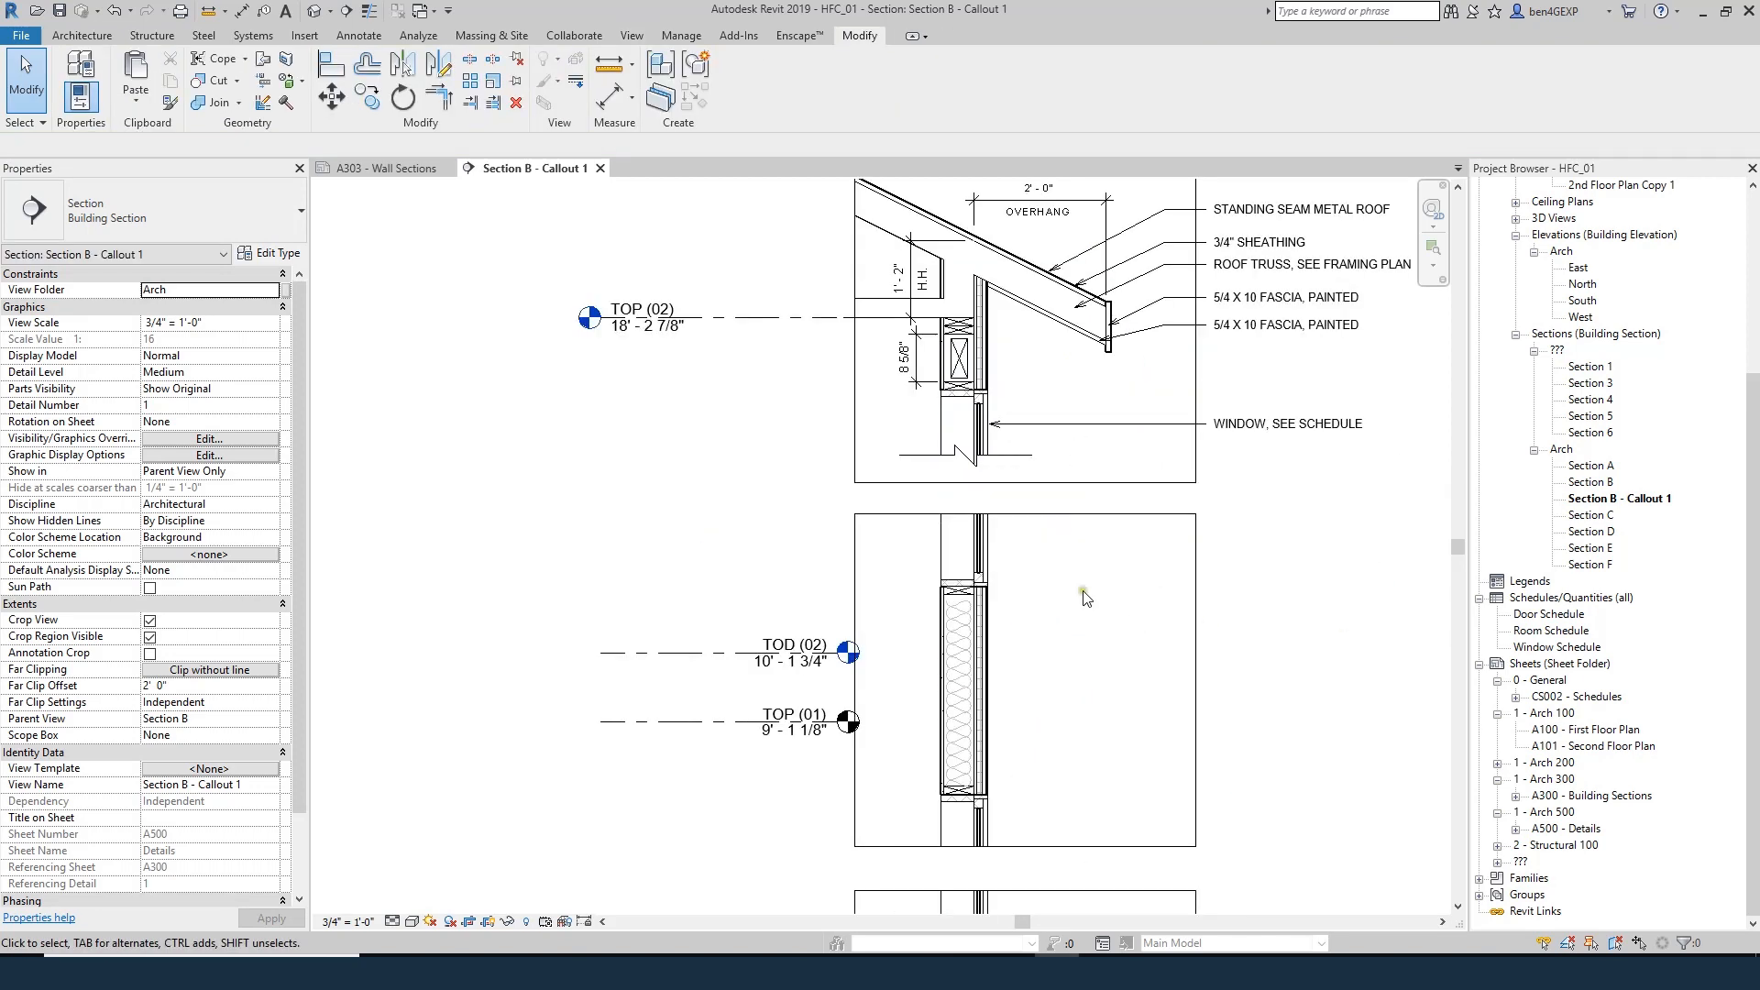
- Hide the TOD (02) and TOP (01) levels in the callout view
left_click(668, 526)
left_click(686, 652)
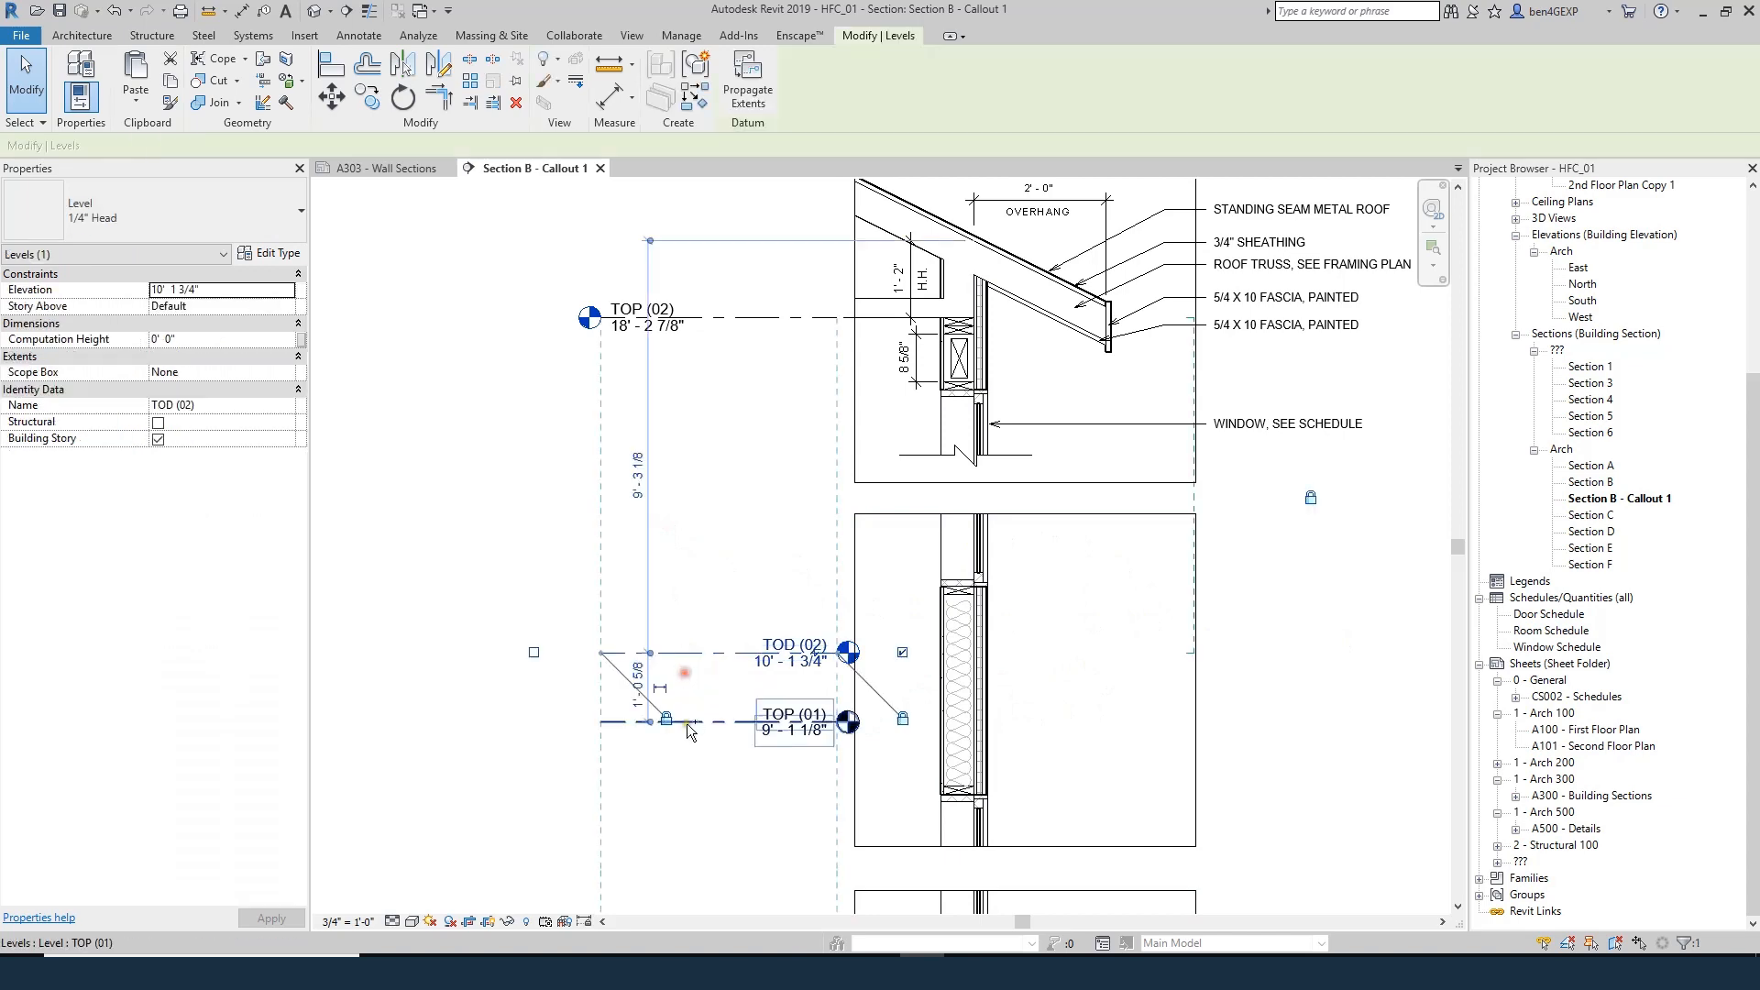
scroll(890, 567, "down", 2)
key("Escape")
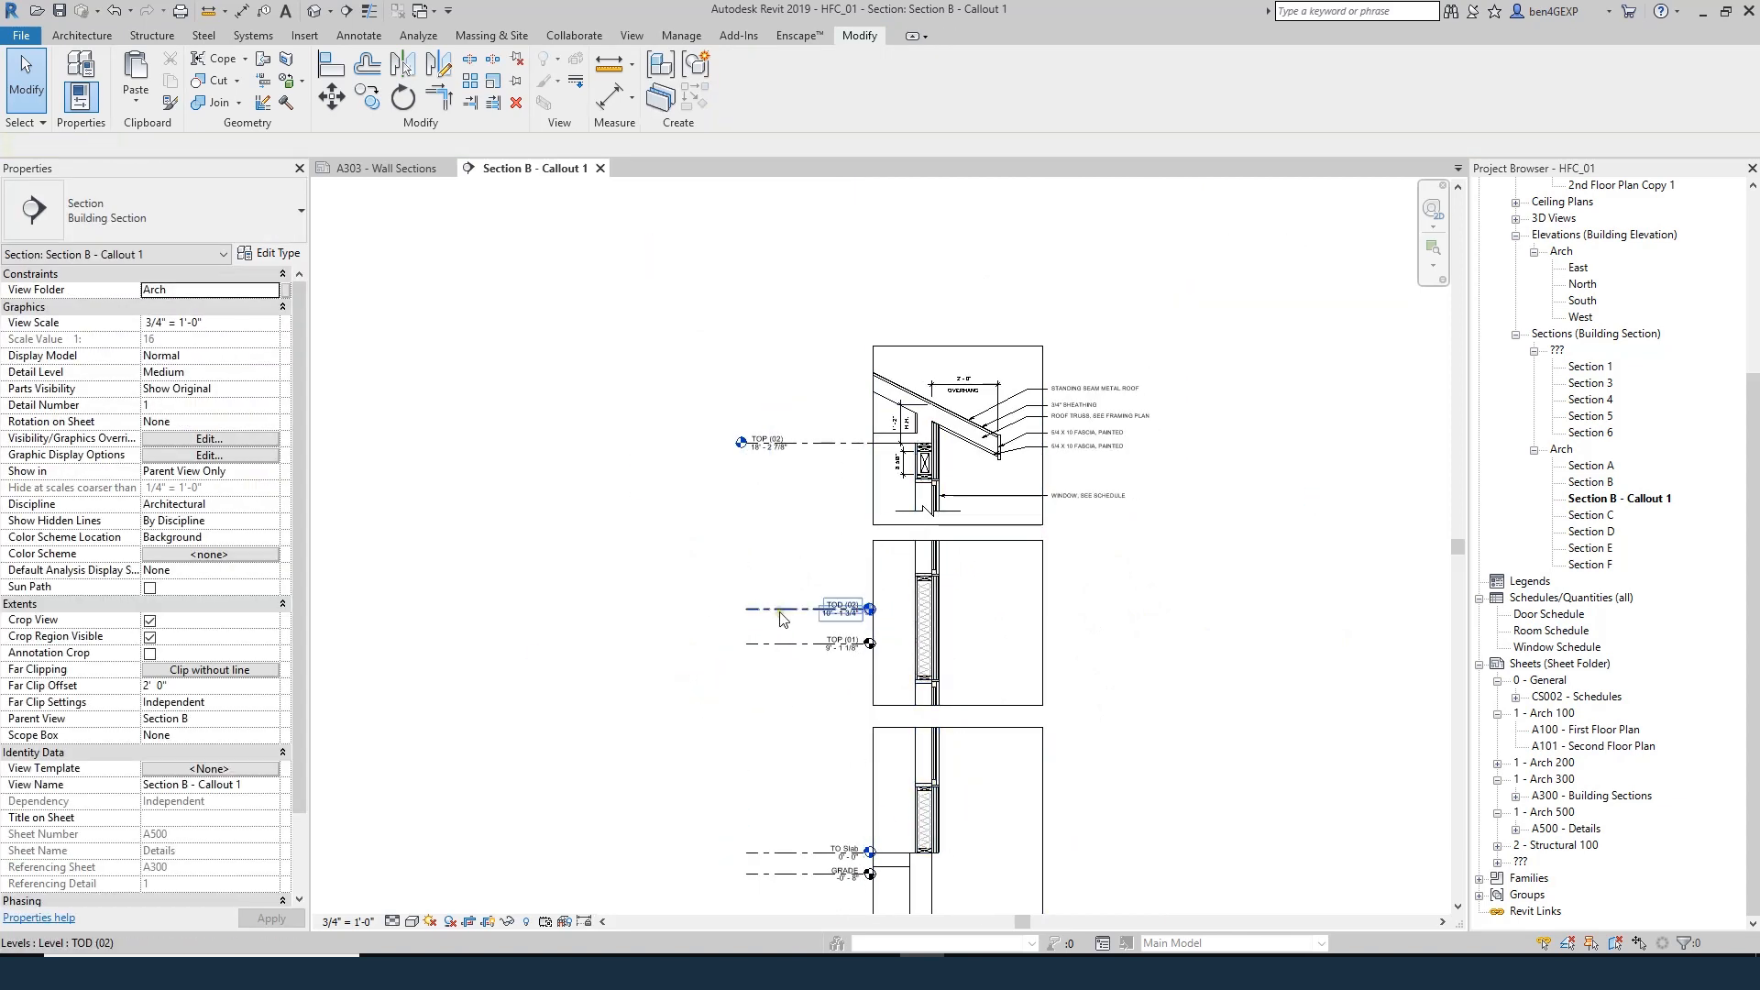
left_click(781, 610)
left_click(784, 651, "ctrl")
scroll(786, 653, "up", 2)
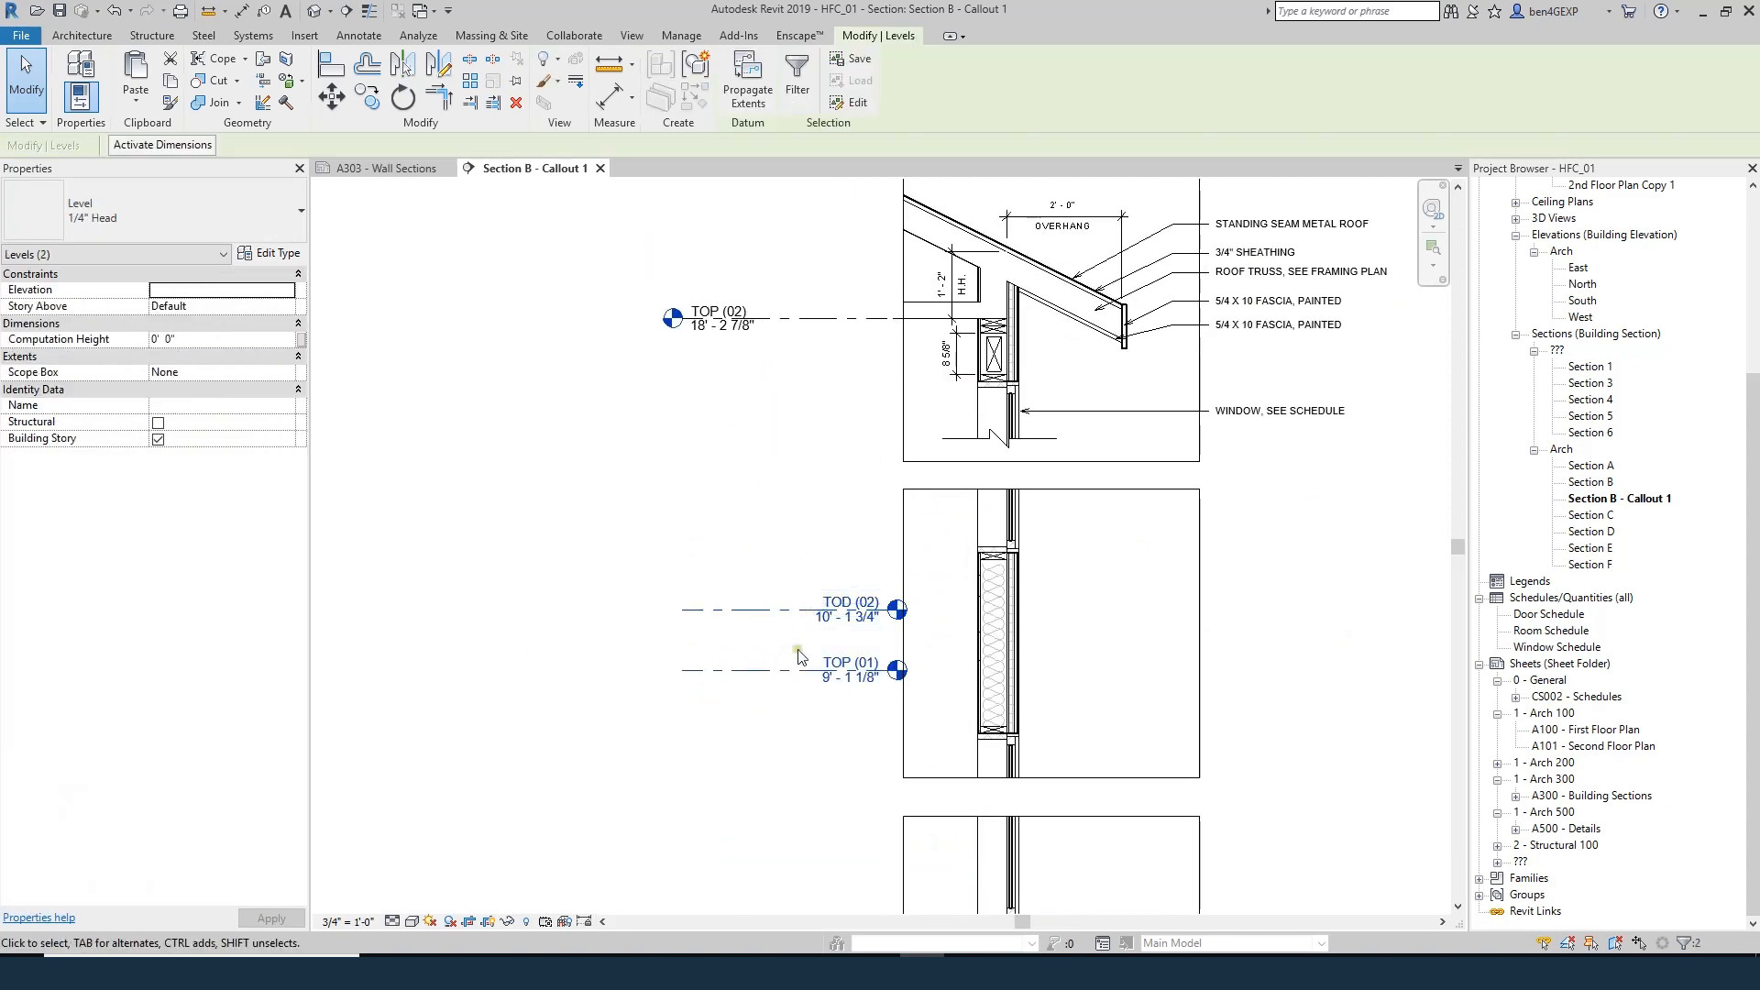
key("Escape")
- Copy the "WINDOW, SEE SCHEDULE" note down beside the middle view segment, in line with the original note
left_click(1272, 412)
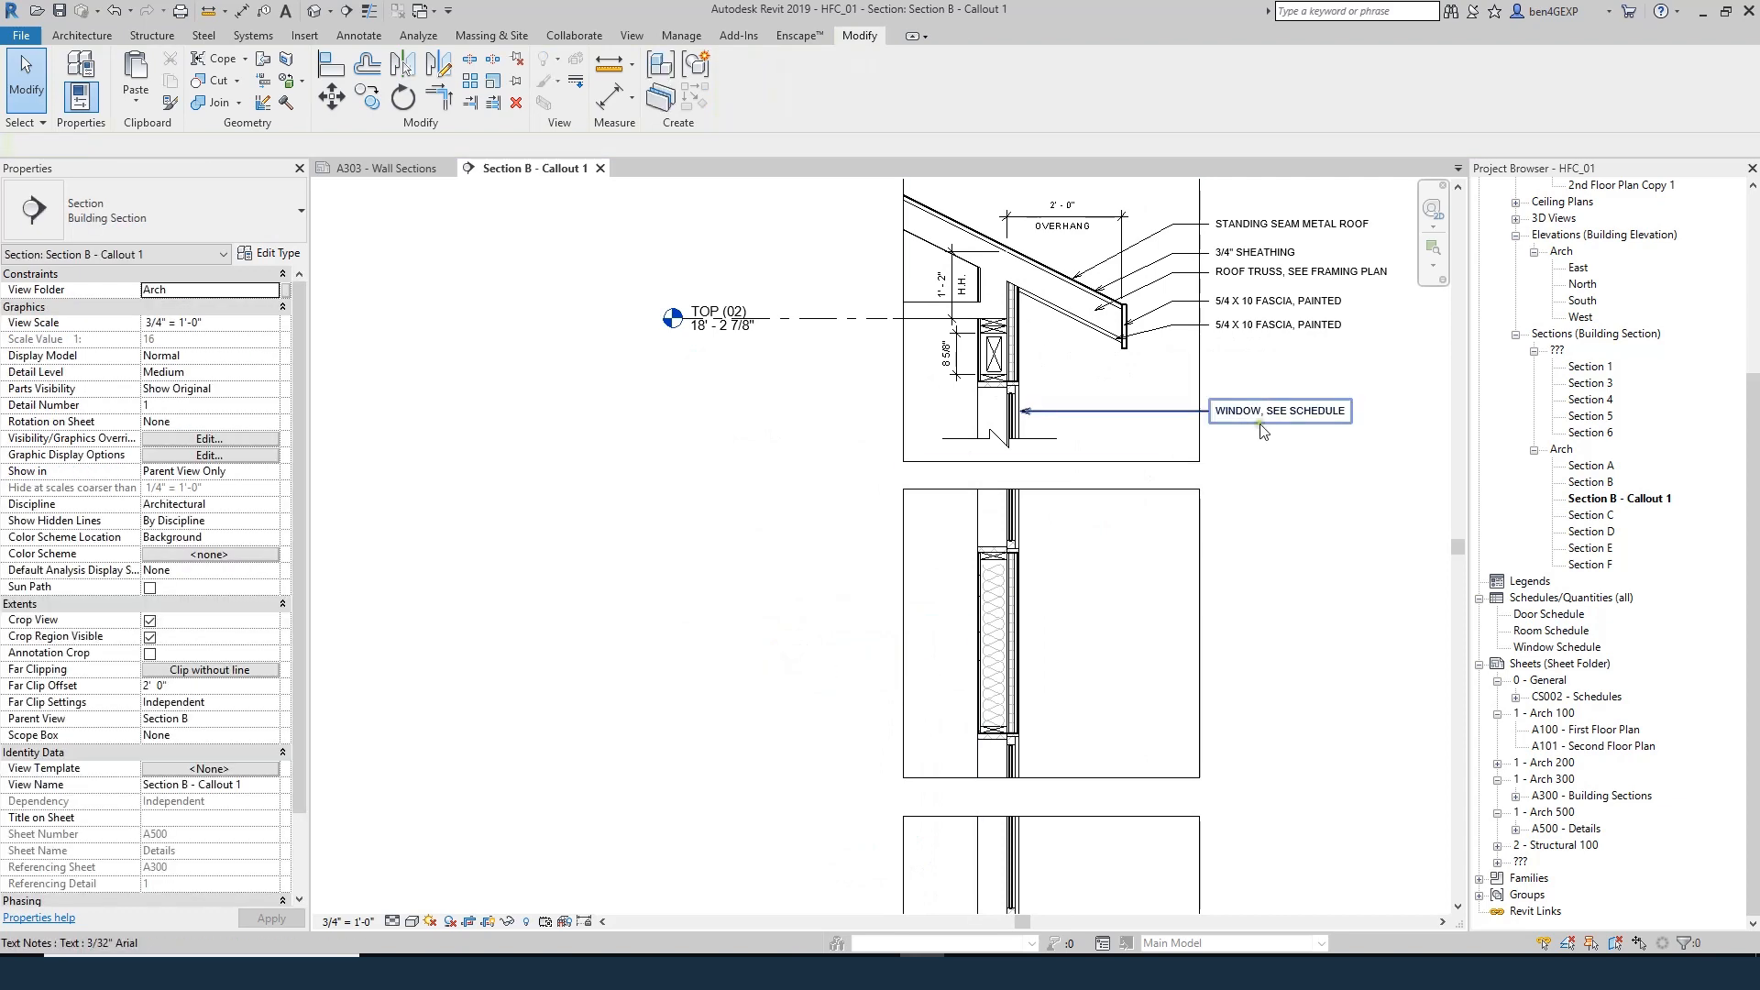
key("c")
key("o")
left_click(1273, 416)
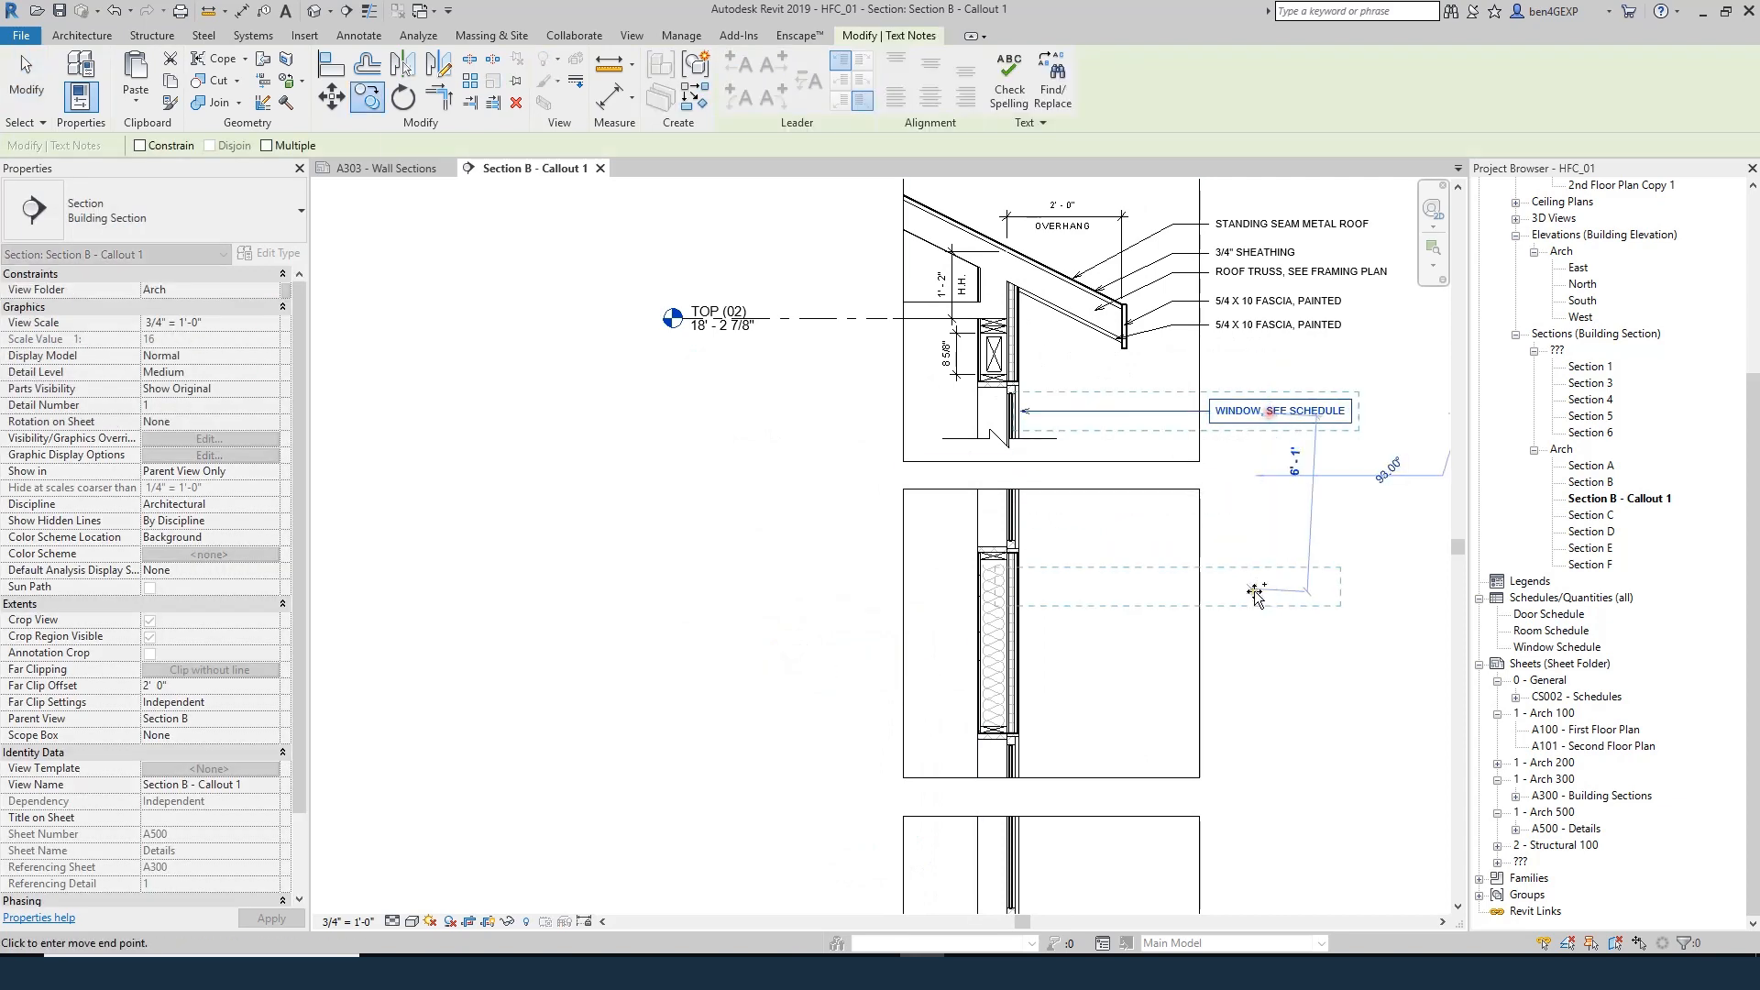
left_click(1277, 582)
key("Escape")
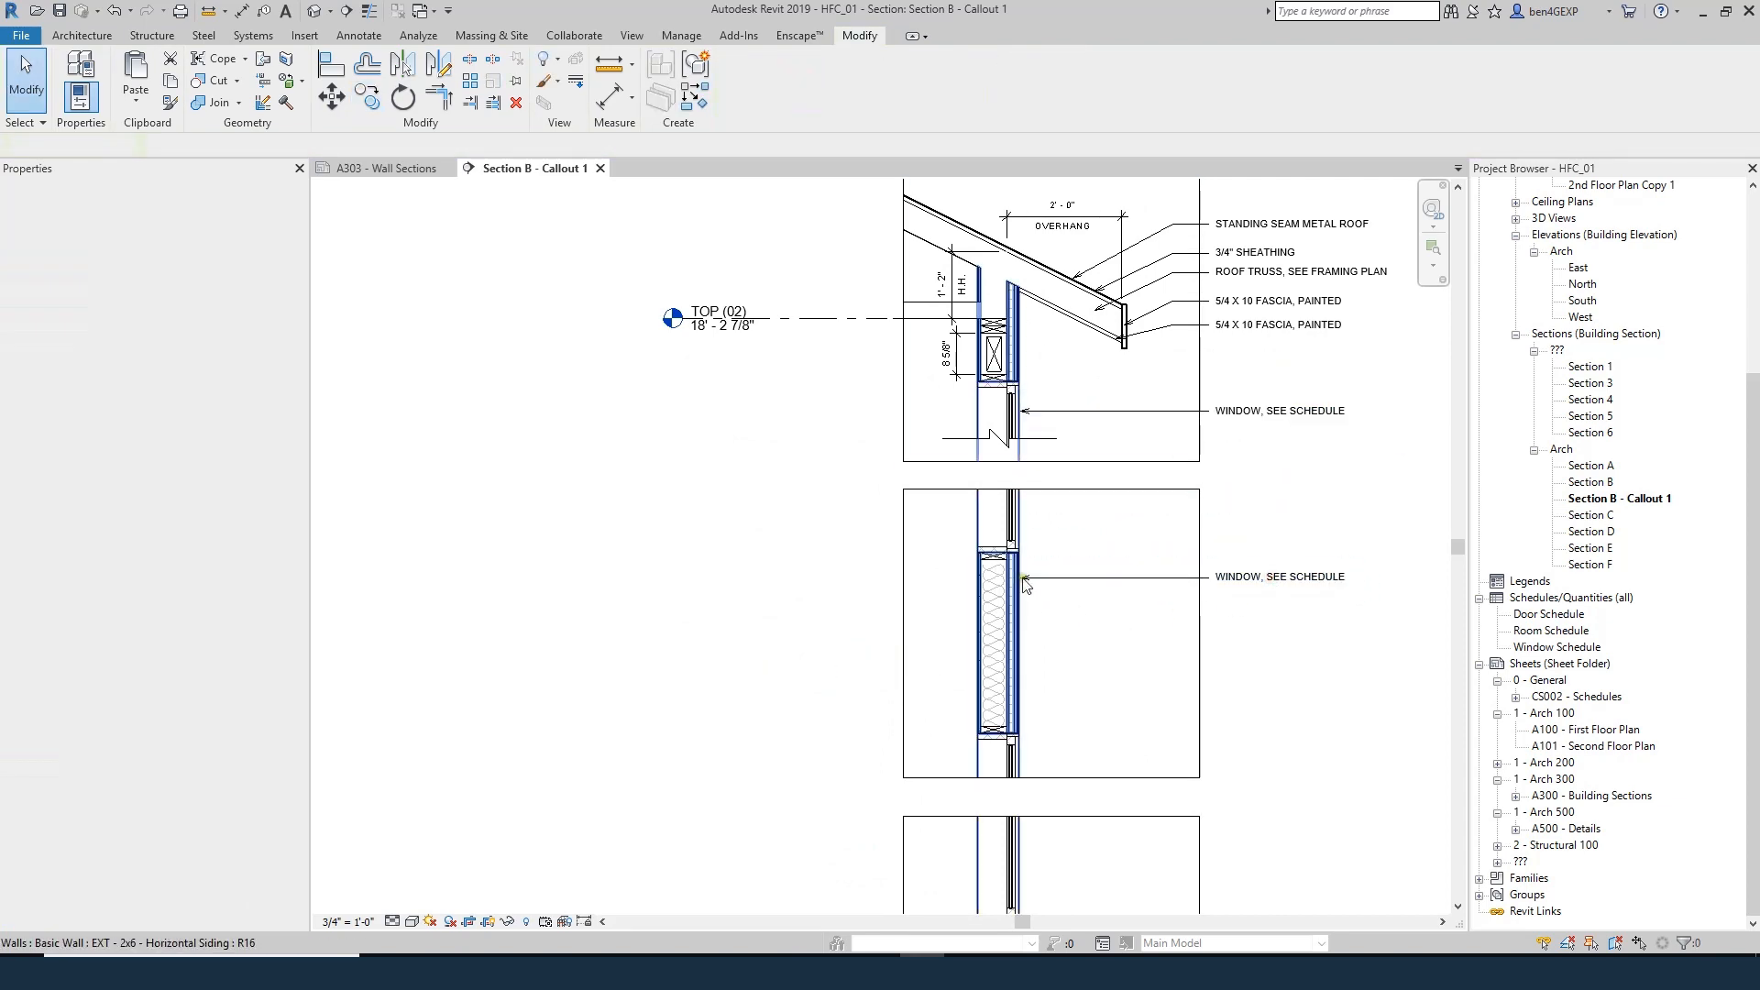
scroll(1015, 668, "down", 2)
scroll(1014, 668, "up", 3)
scroll(1009, 702, "down", 1)
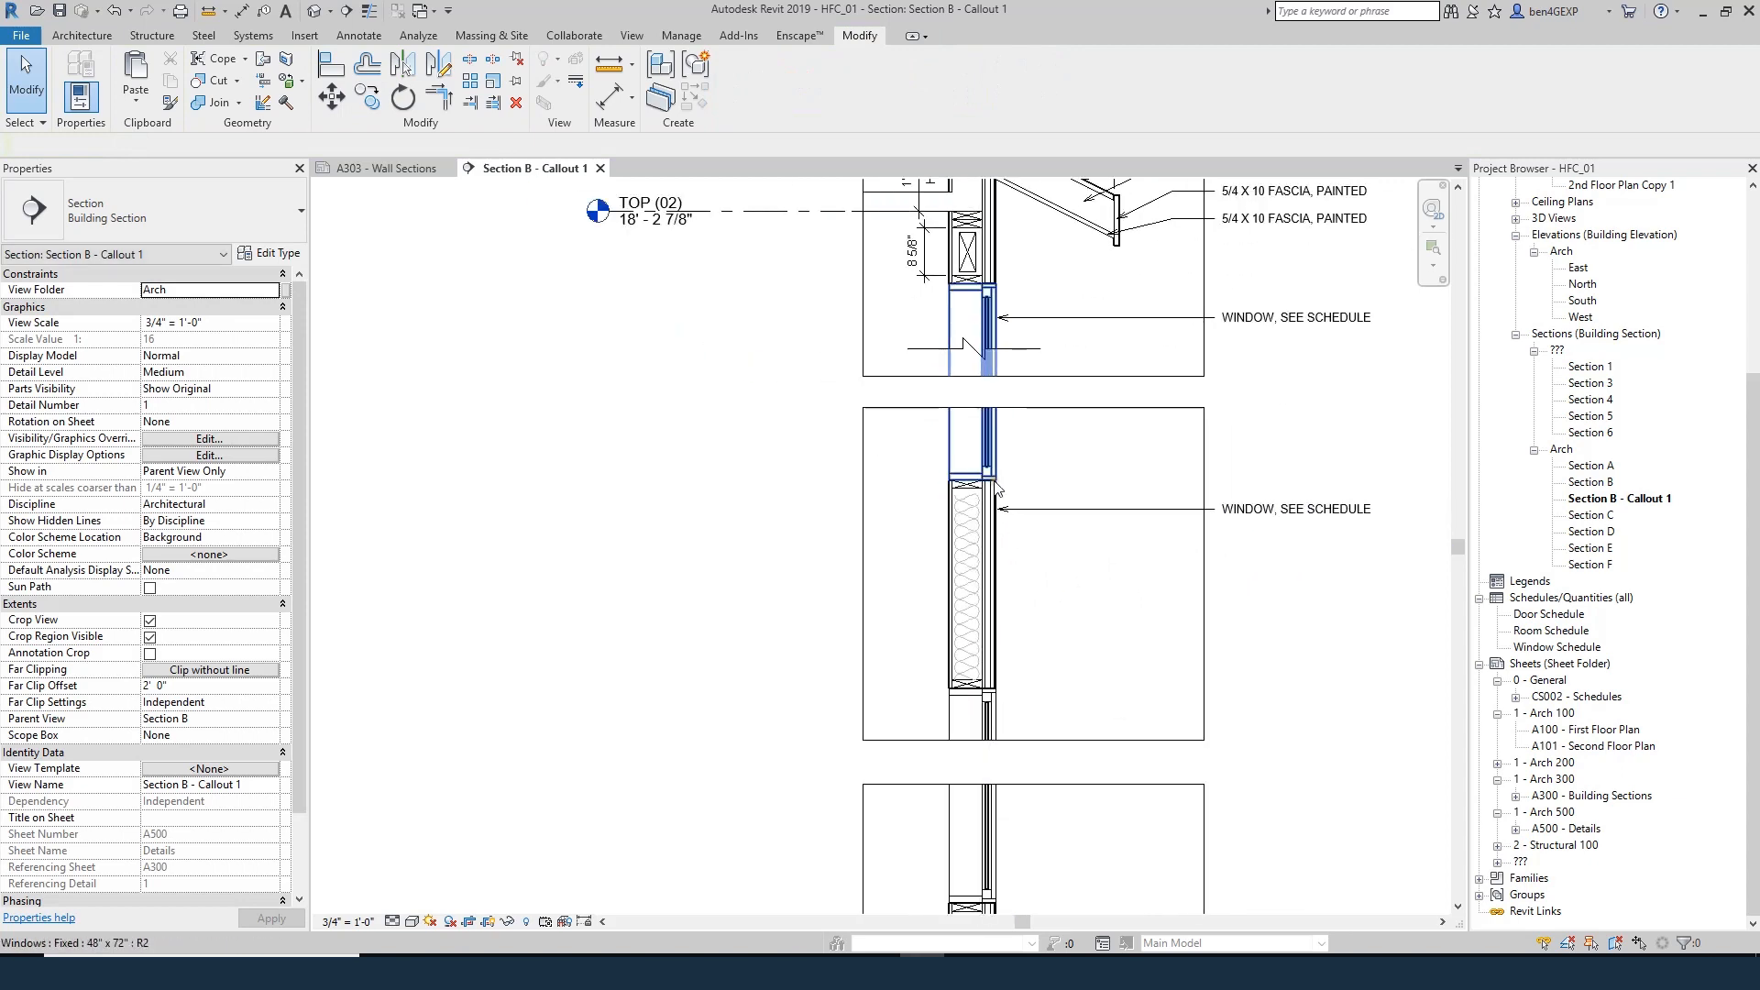
scroll(1009, 702, "up", 3)
scroll(1001, 675, "down", 2)
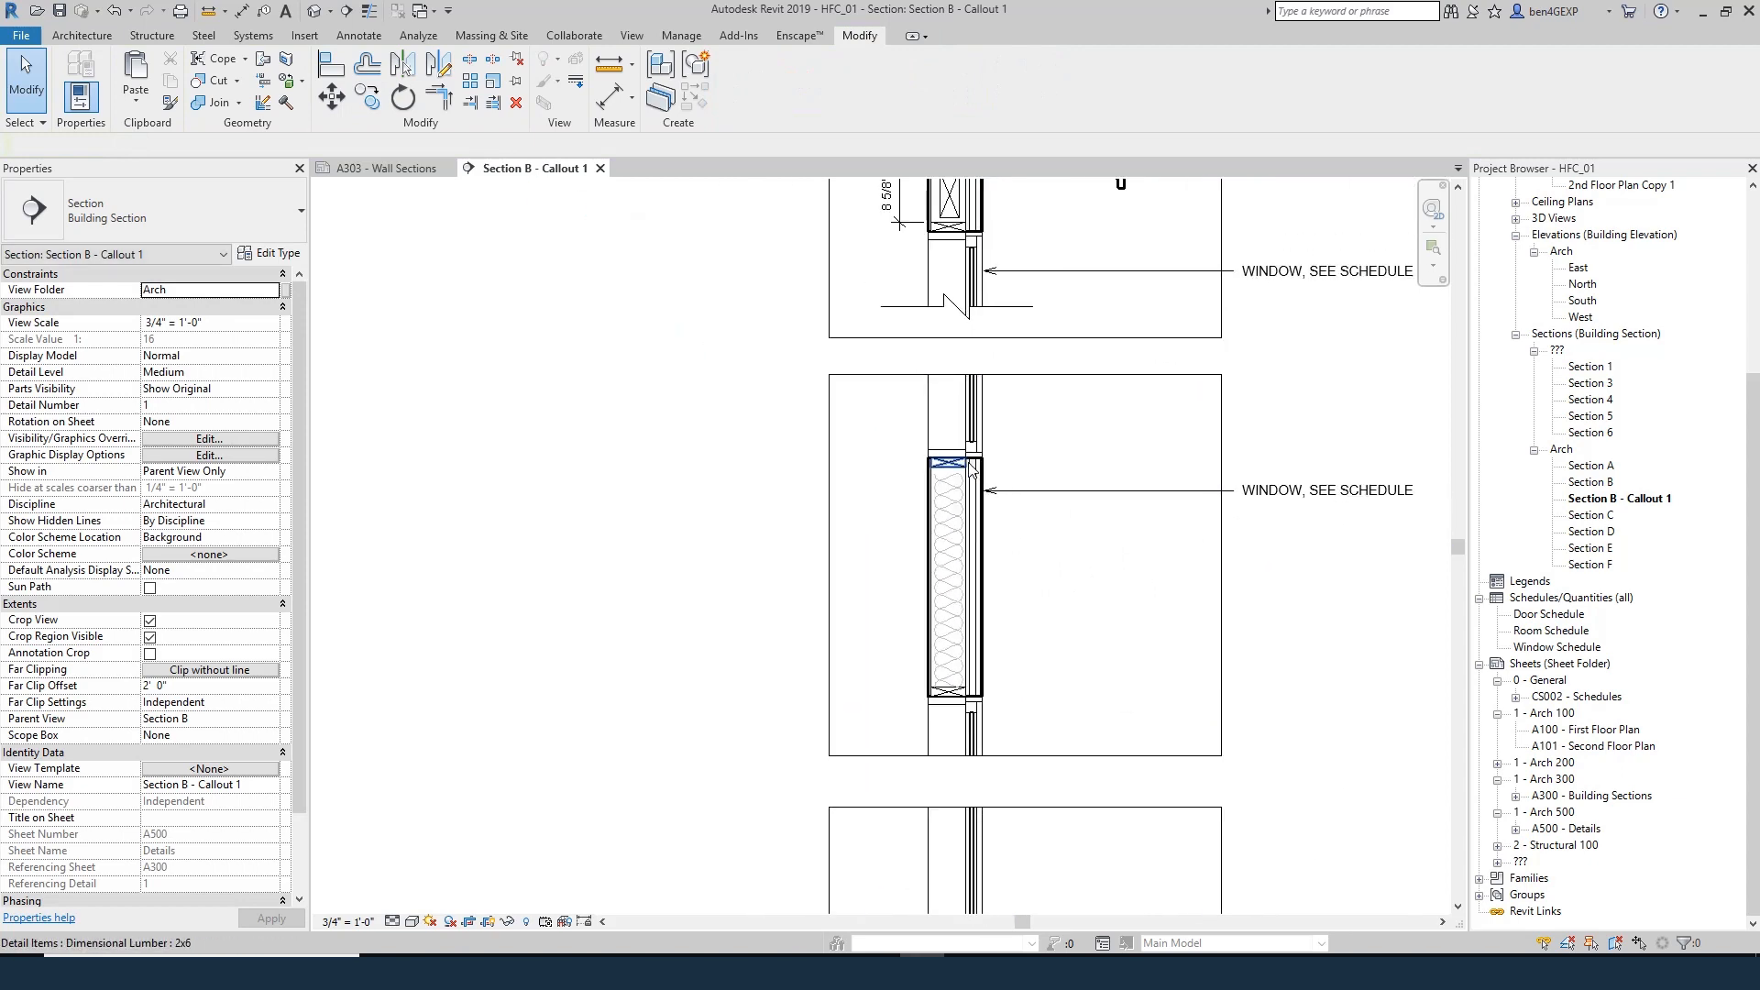
- Switch the view to thin lines and replace the copied note beside the middle segment with "EXTERIOR SIDING"
scroll(1022, 509, "up", 2)
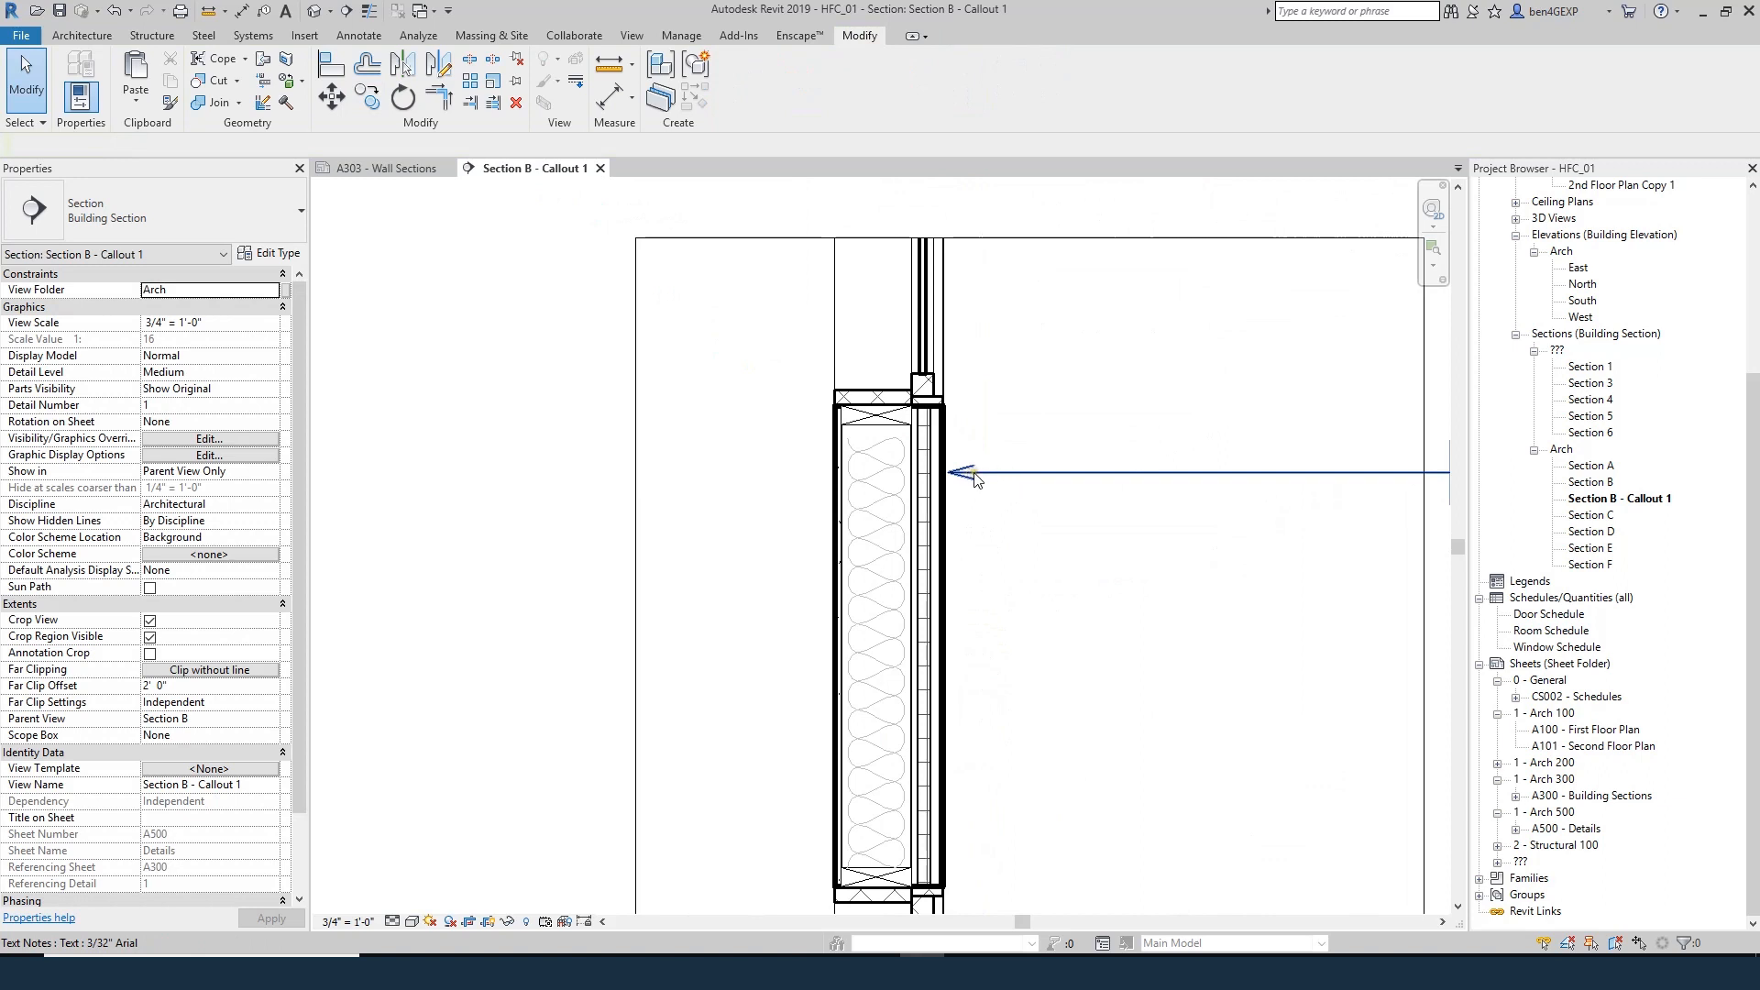
scroll(1008, 485, "down", 2)
key("t")
key("l")
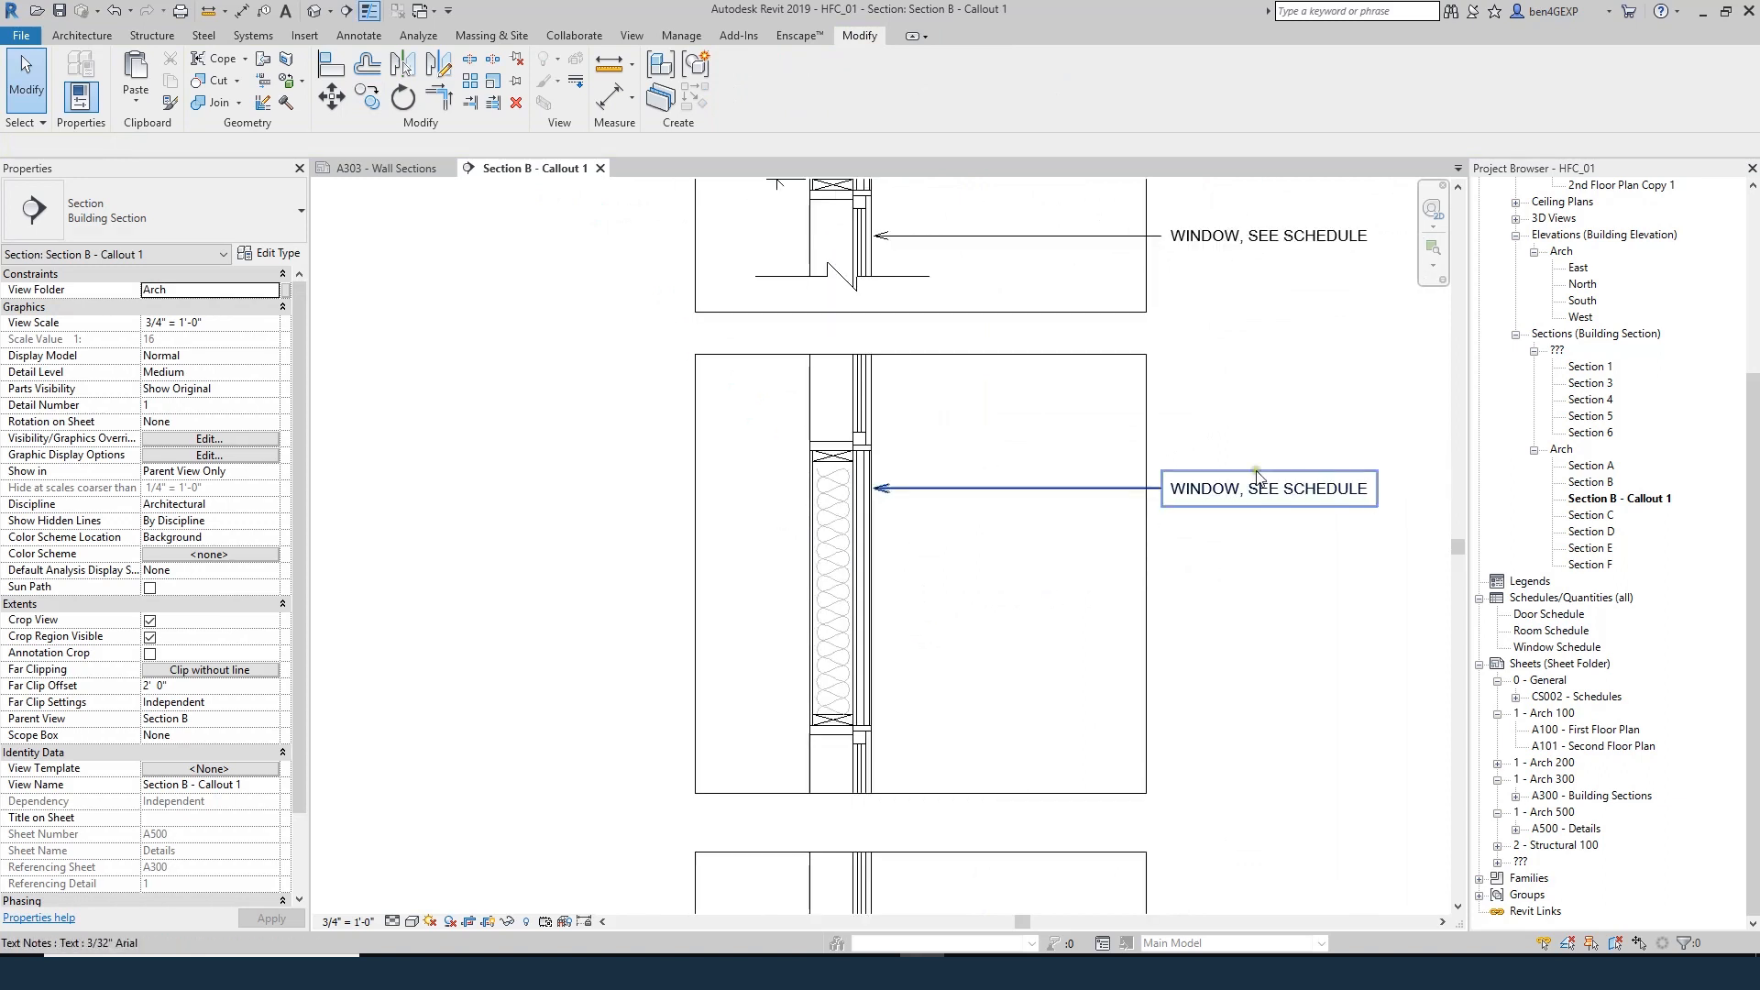
double_click(1258, 493)
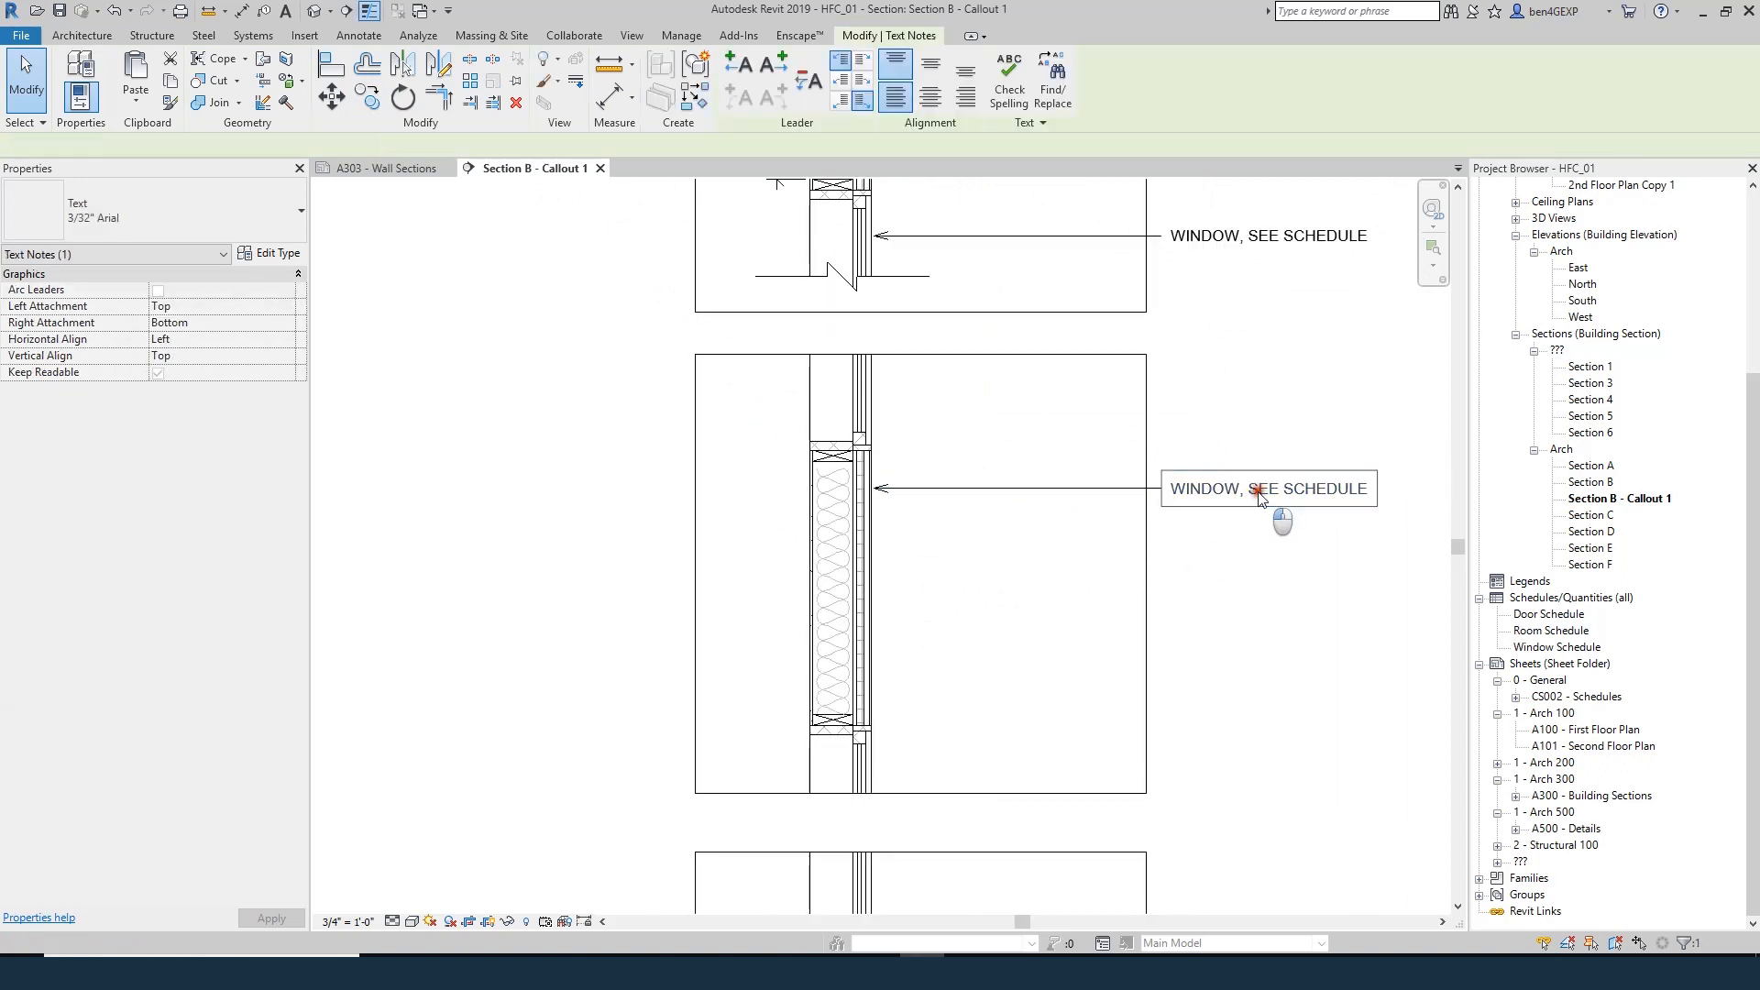
type("EXTERI")
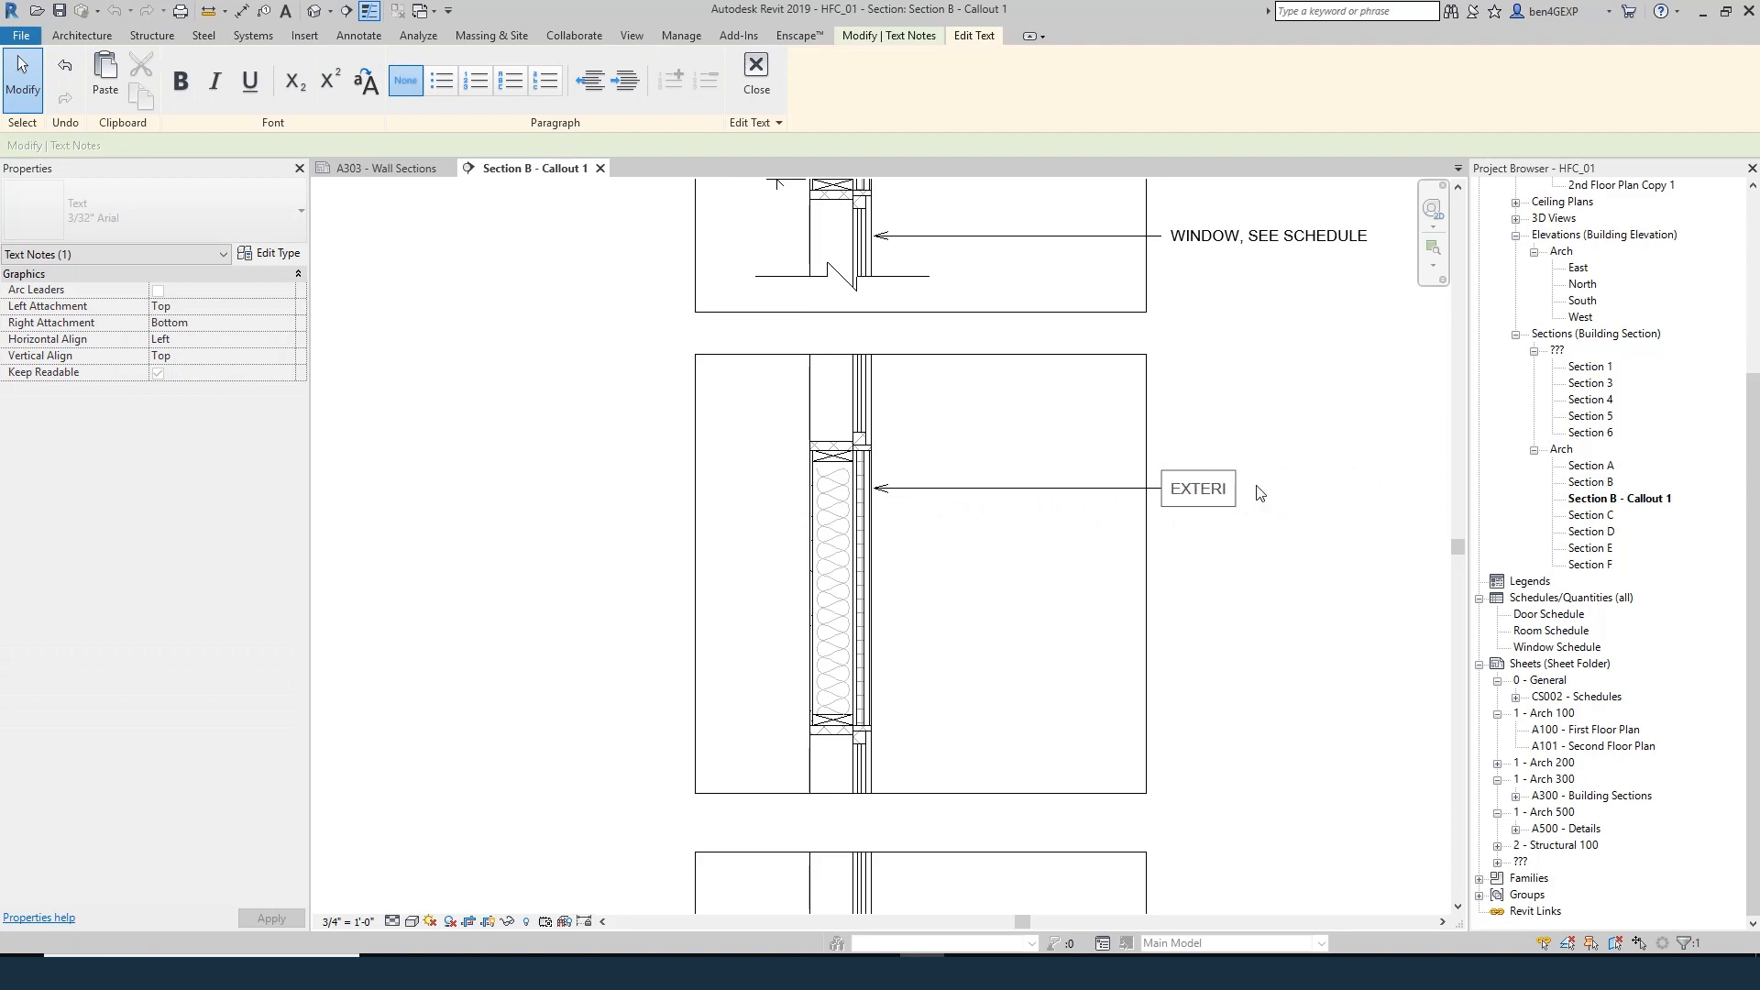
type("OR SIDING")
left_click(1207, 350)
left_click(1051, 482)
- Check the wall's type and extend the siding note to read "HORIZONTAL EXTERIOR SIDING"
left_click(863, 553)
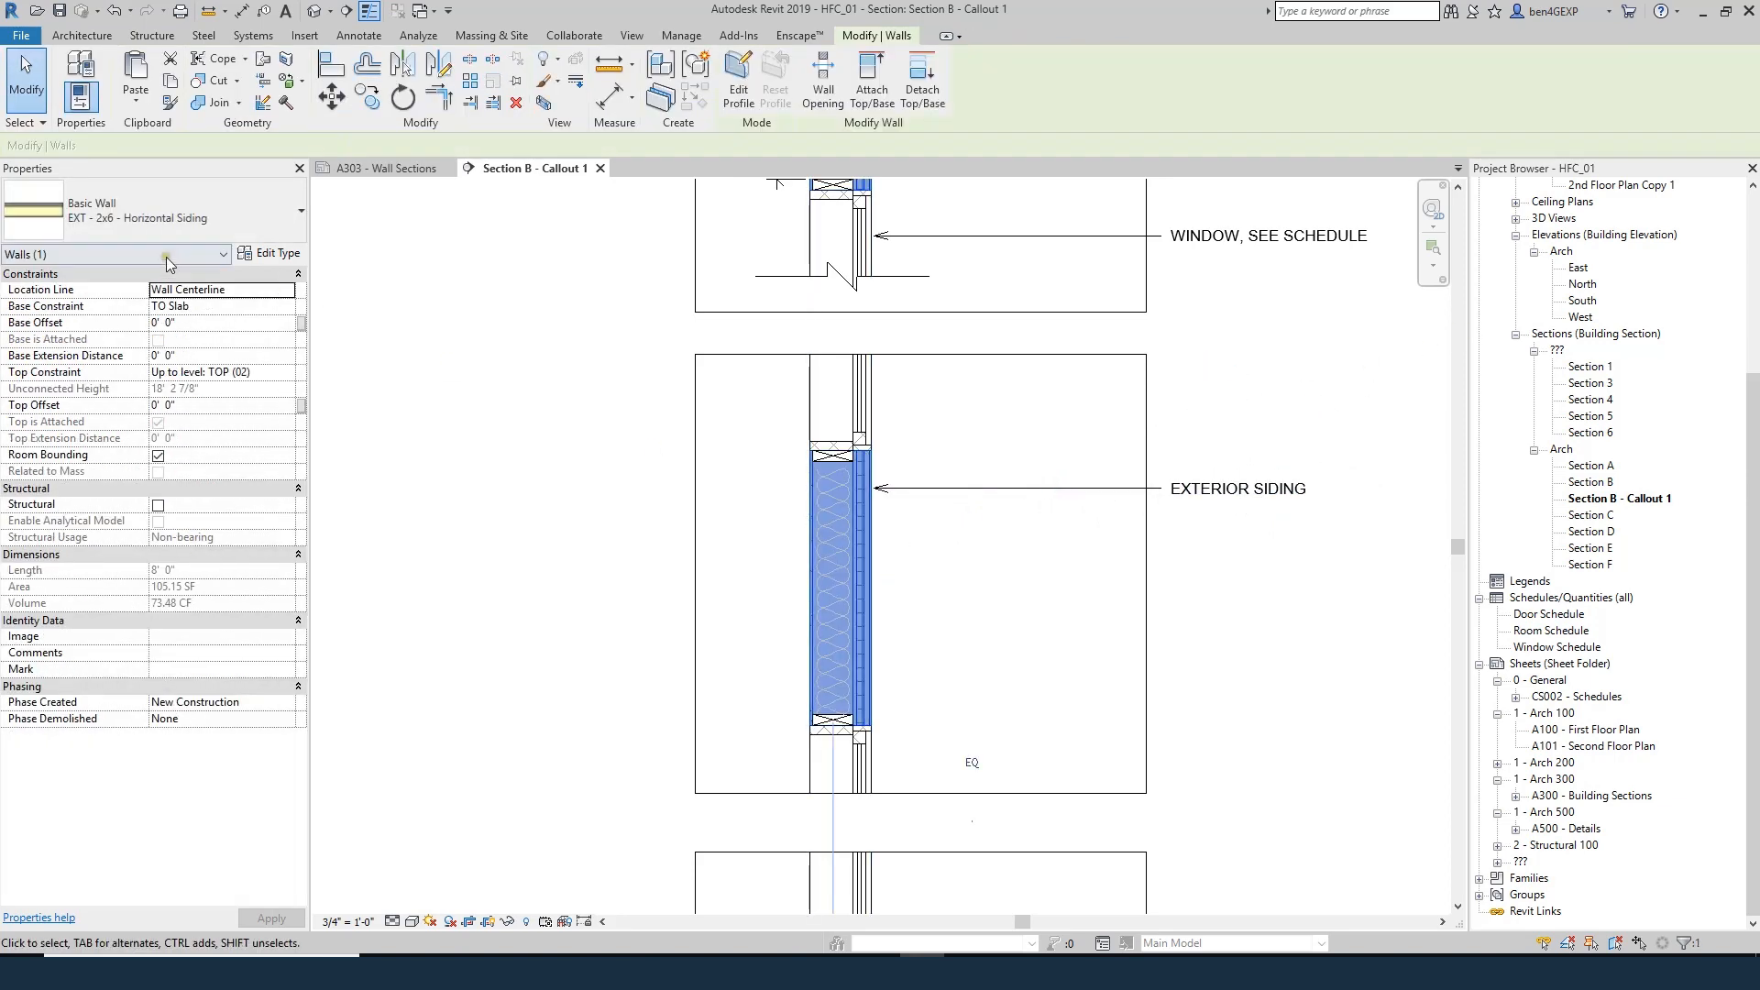
left_click(1227, 429)
left_click(1203, 492)
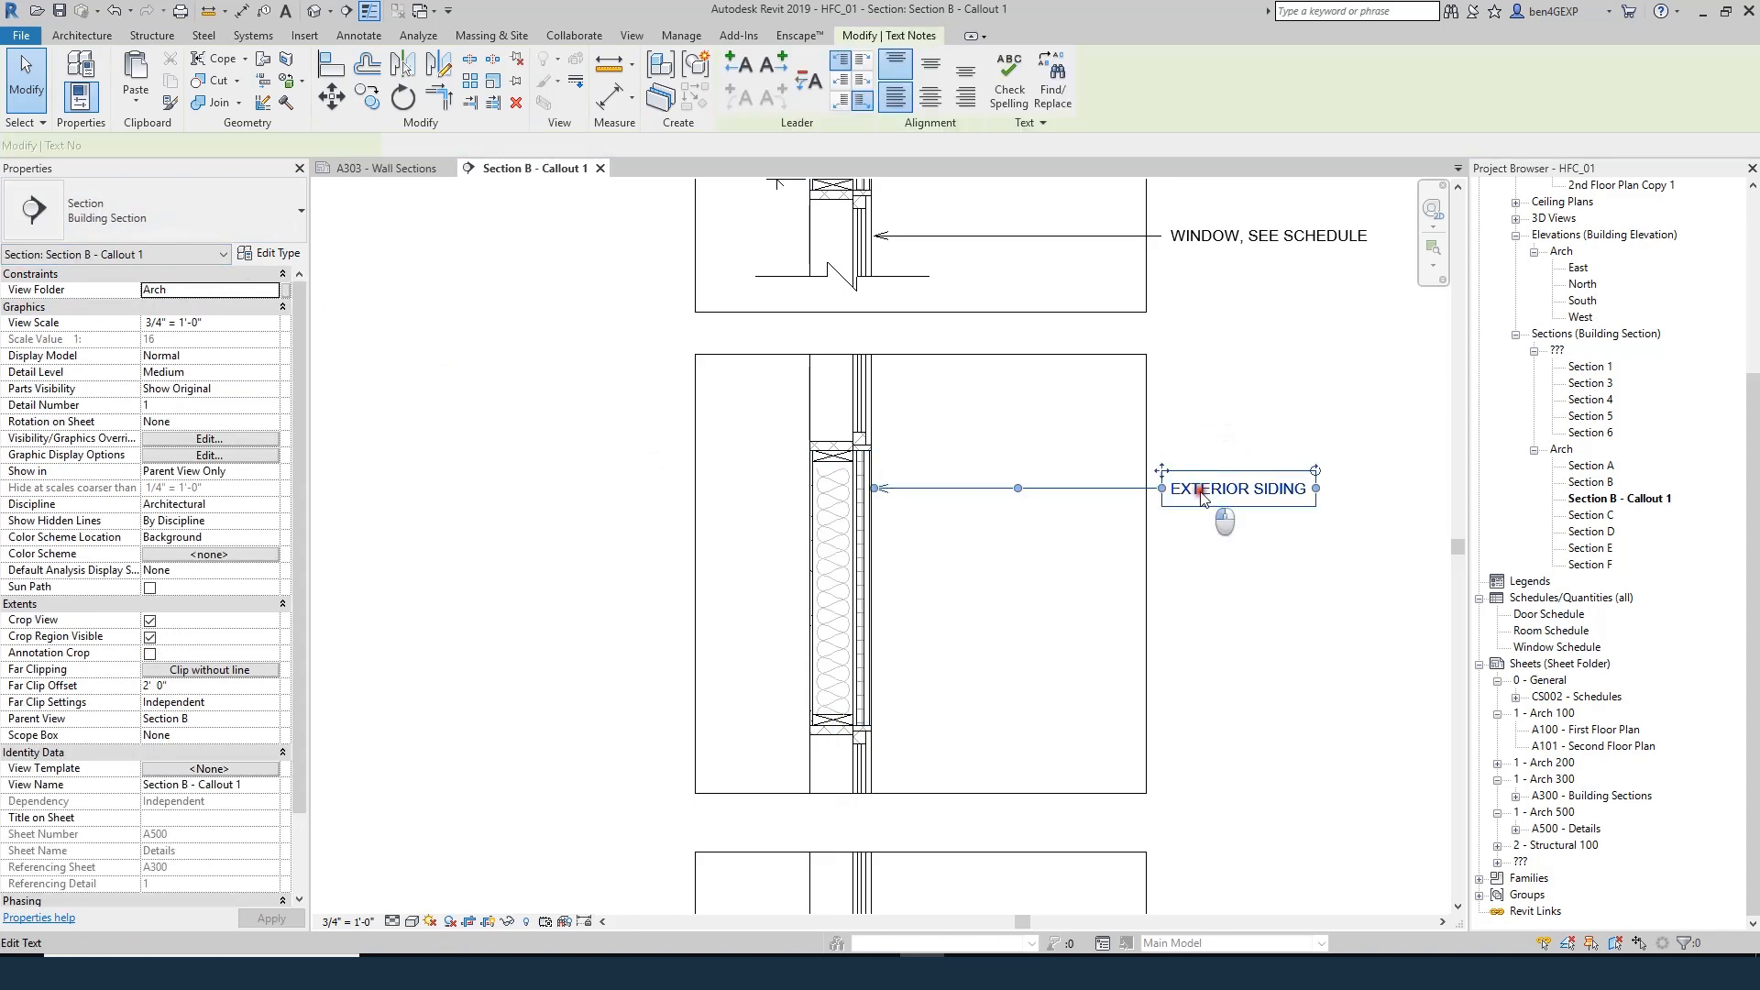
double_click(1190, 488)
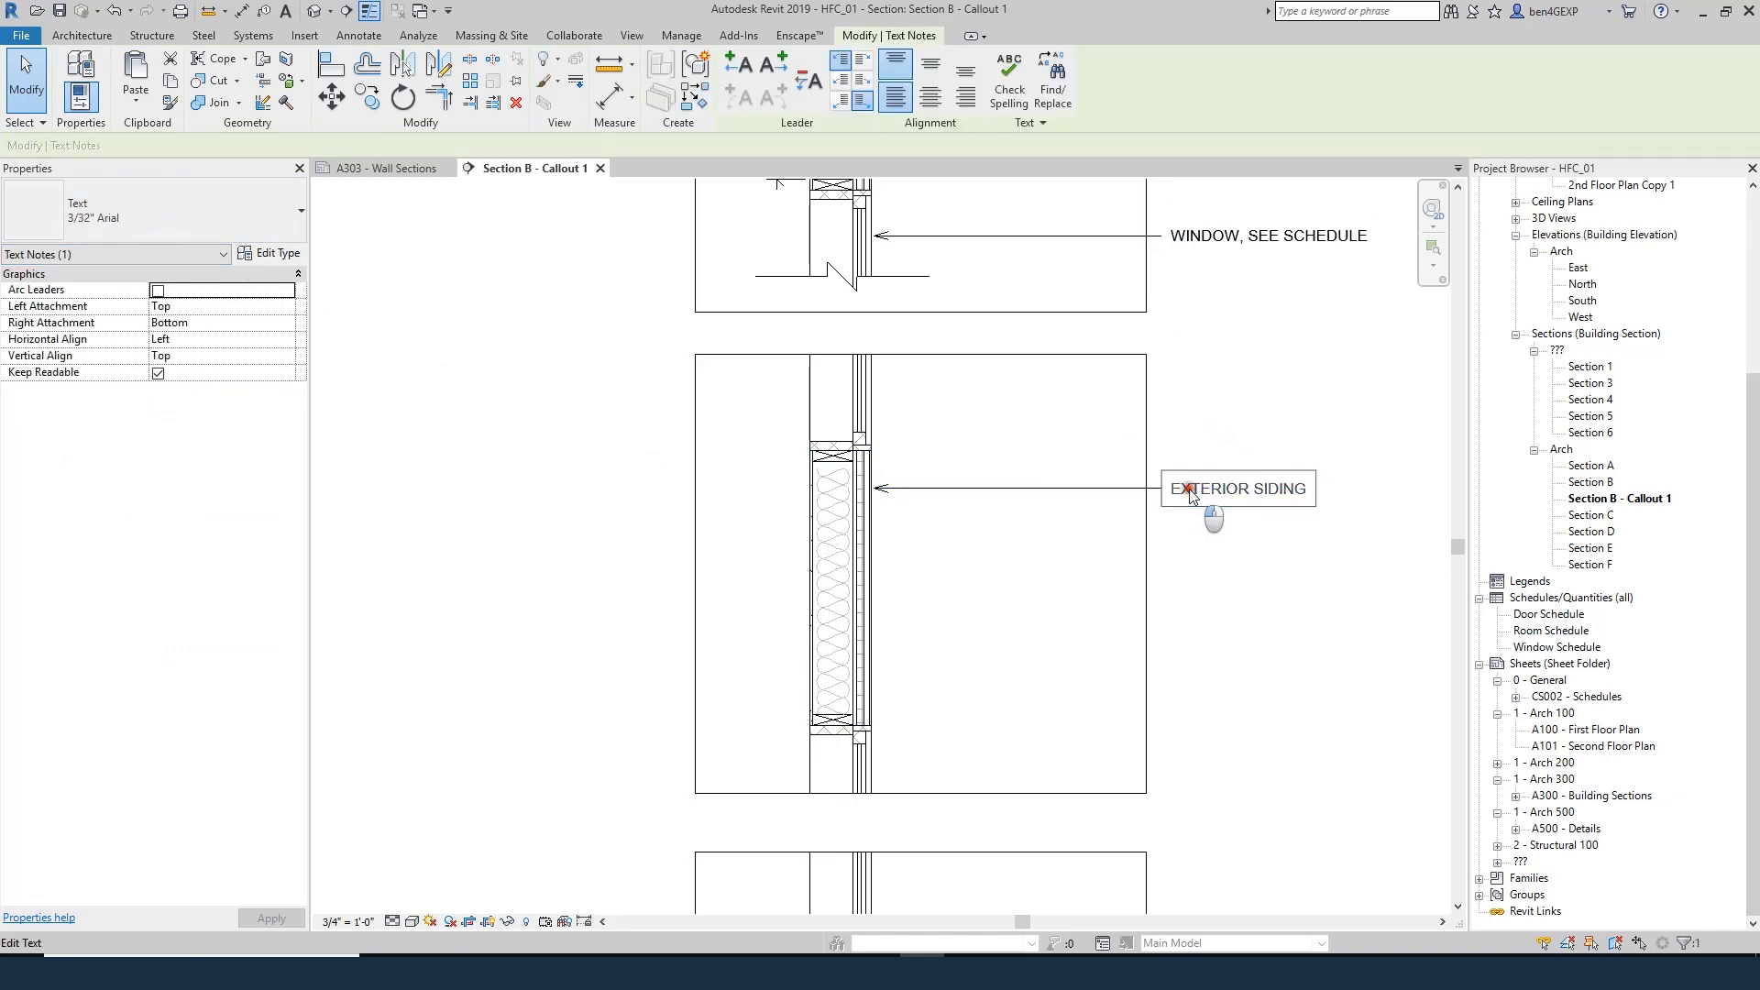
type("HORIZONT")
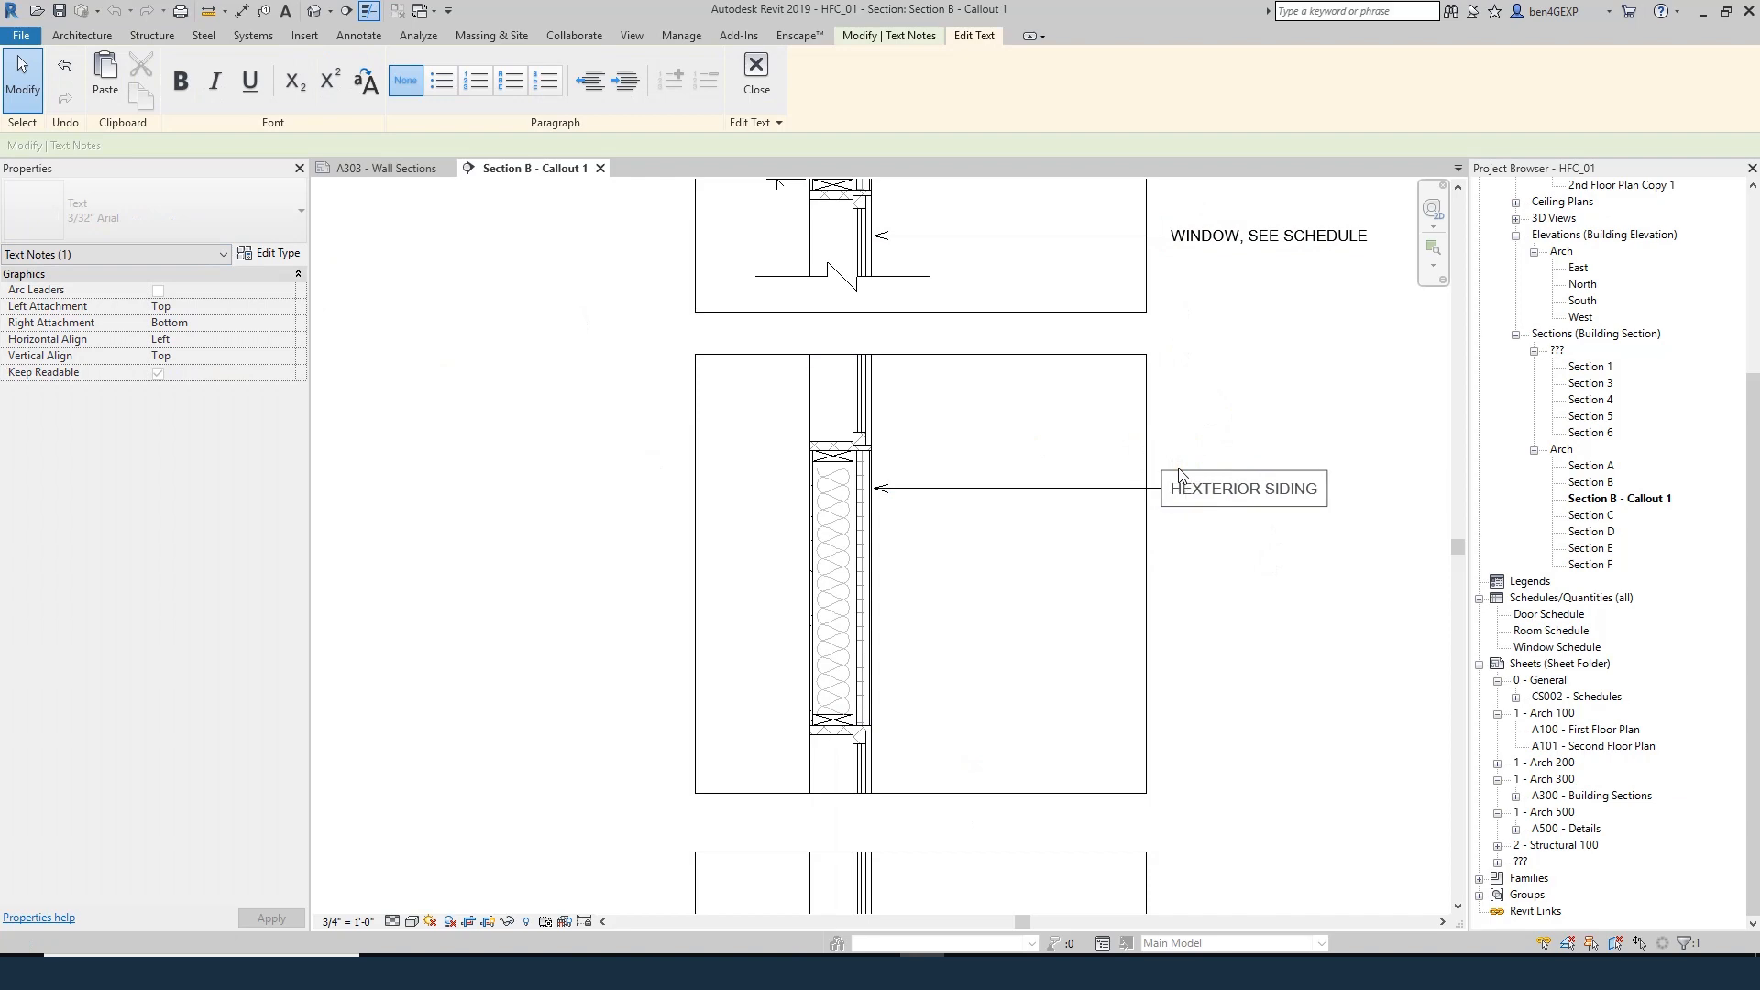
type("AL")
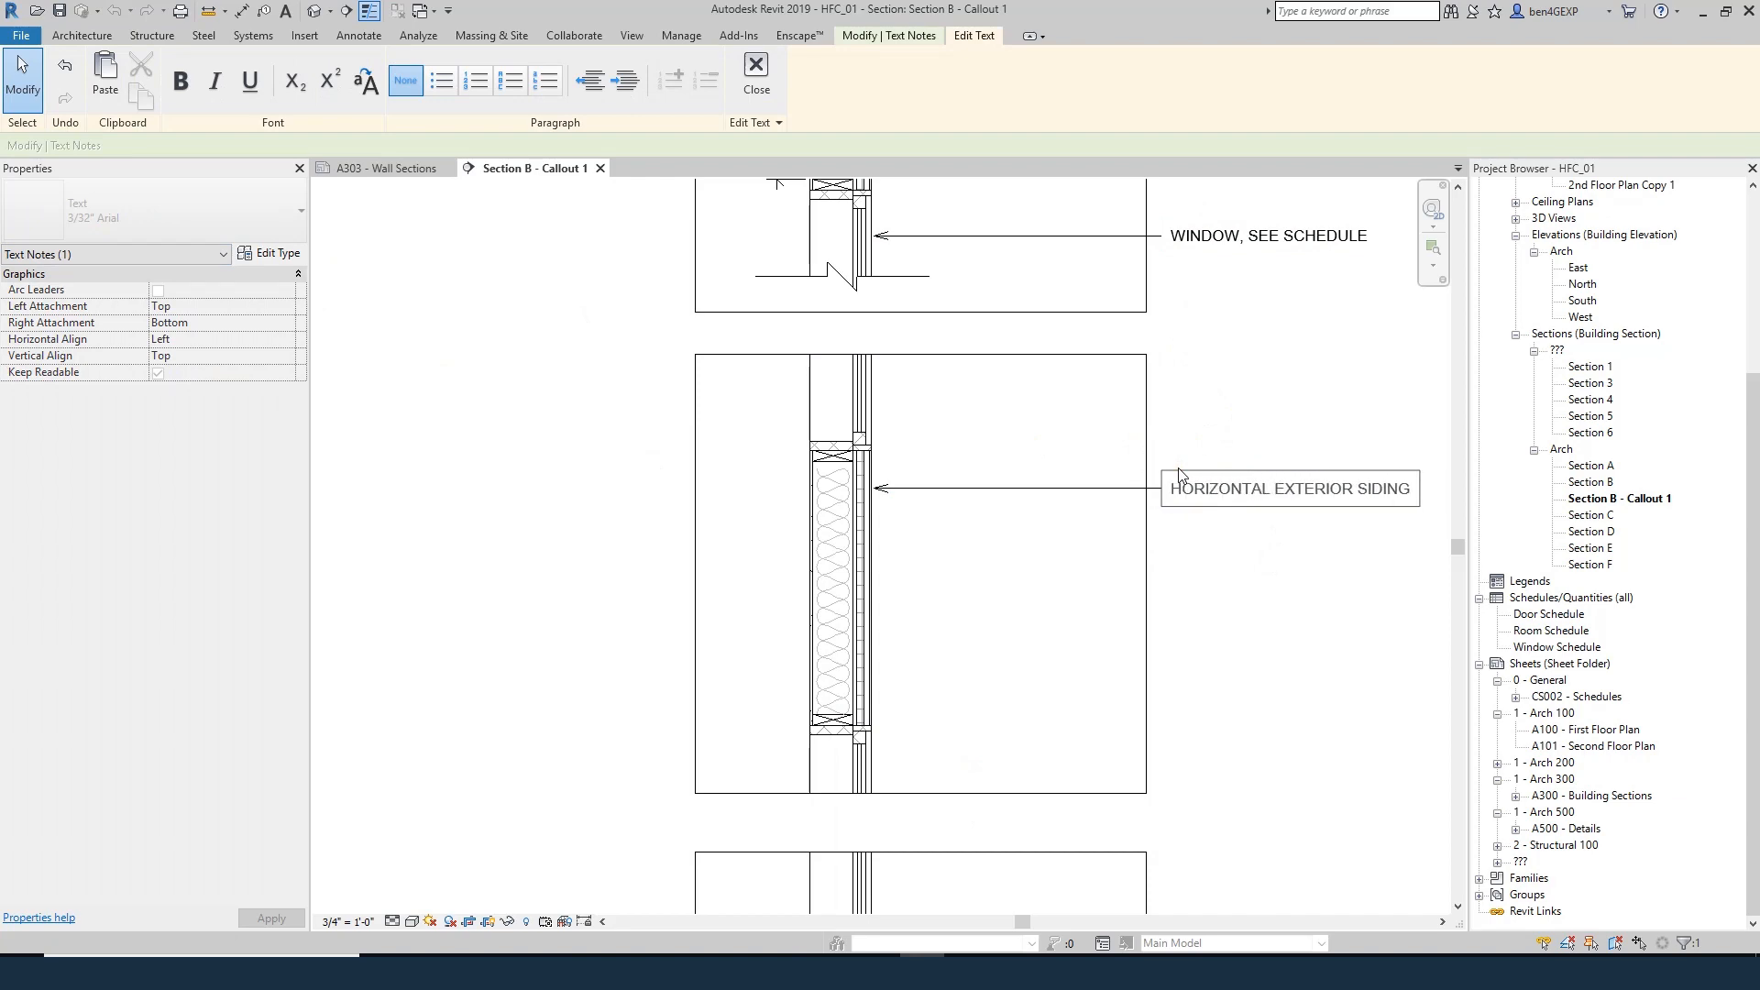
left_click(1274, 445)
- Examine the layer materials and thicknesses in the exterior wall's assembly, leaving them unmodified
left_click(864, 539)
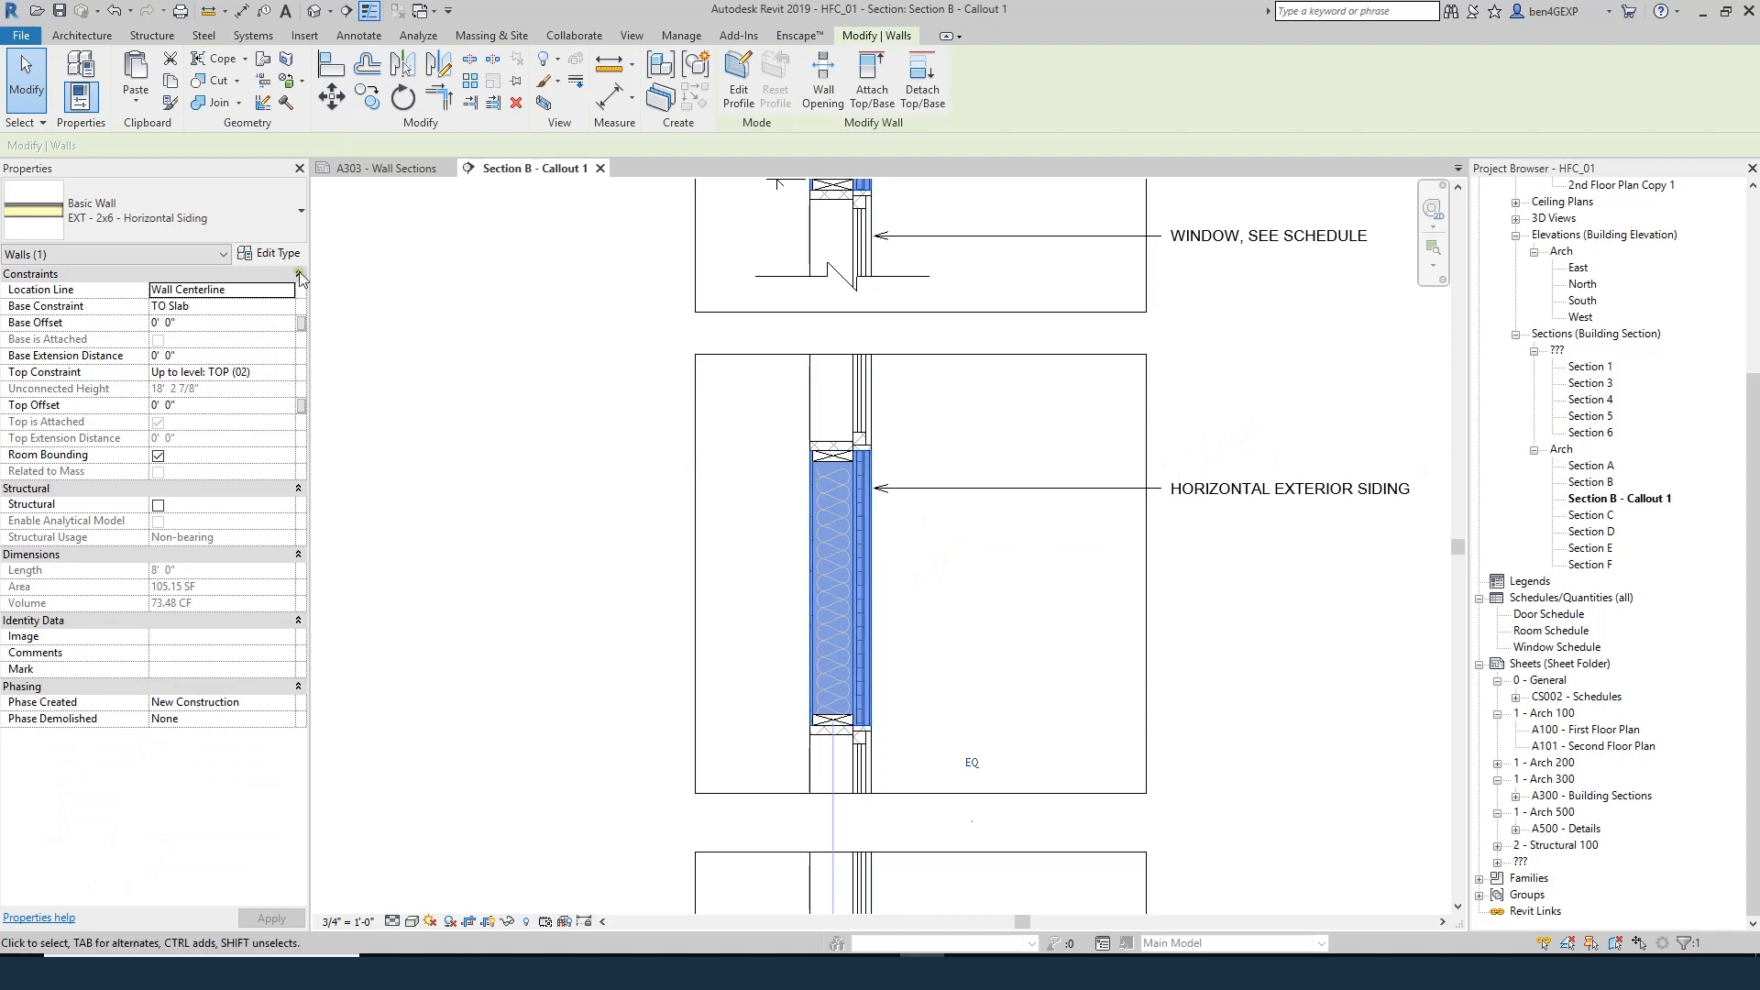
left_click(272, 257)
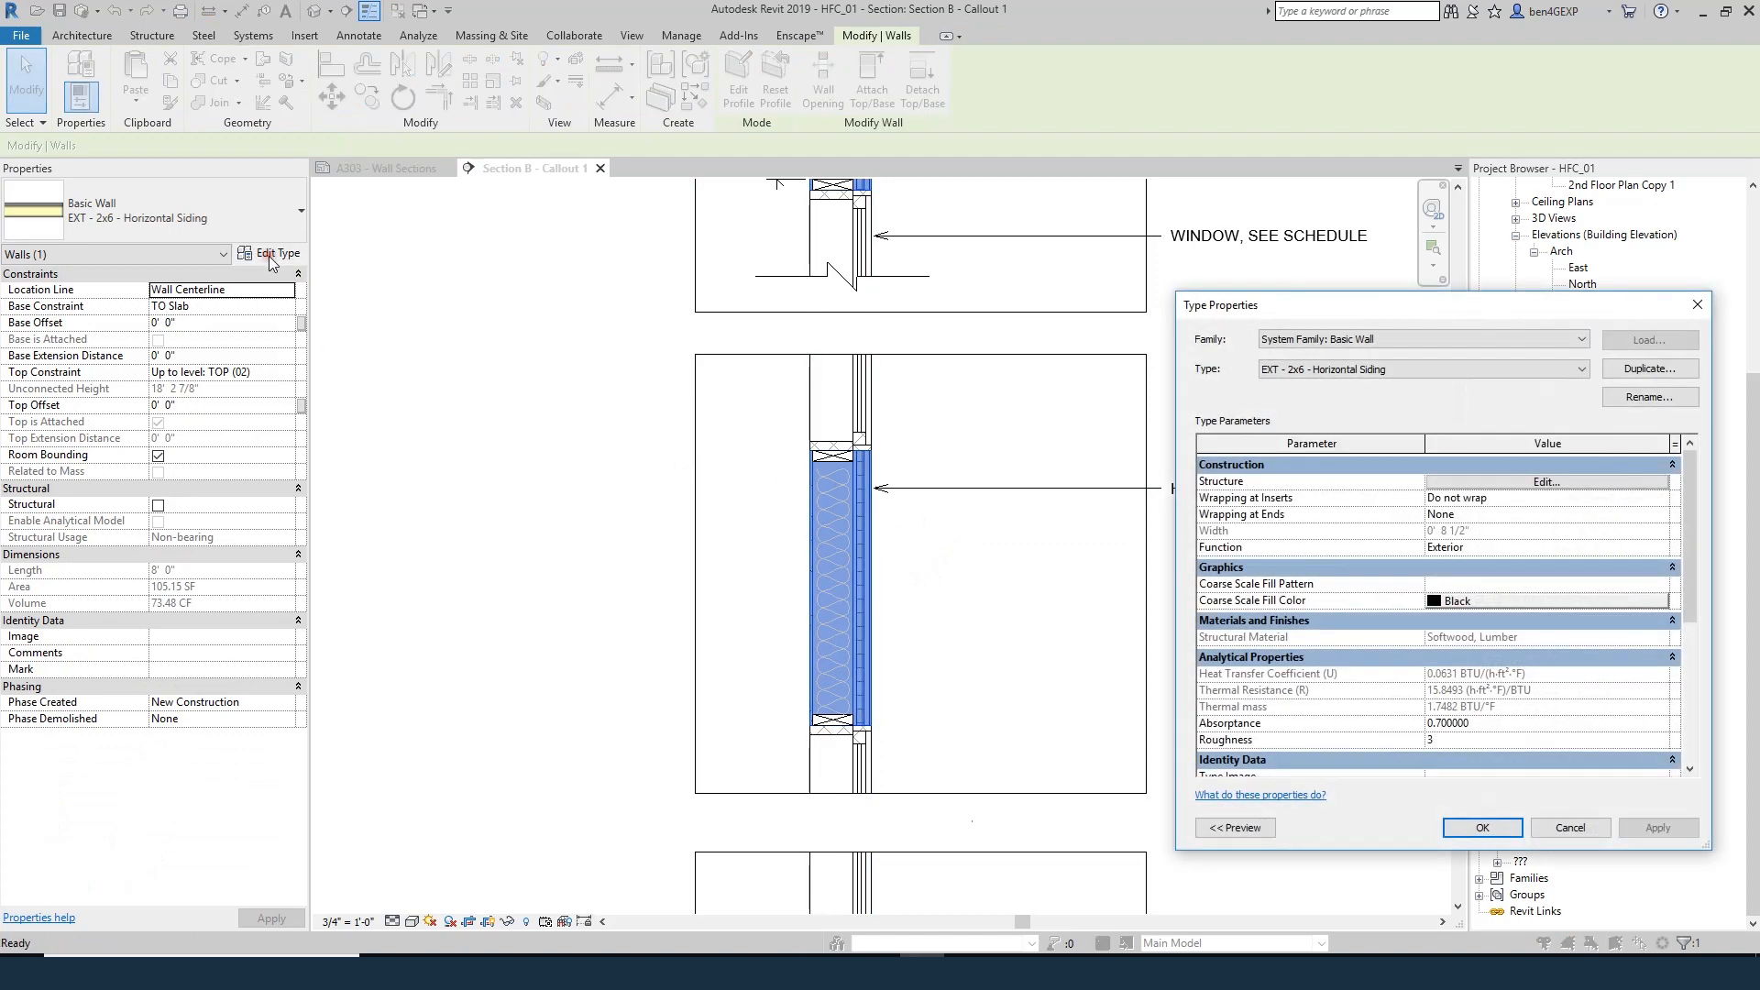
left_click(1533, 482)
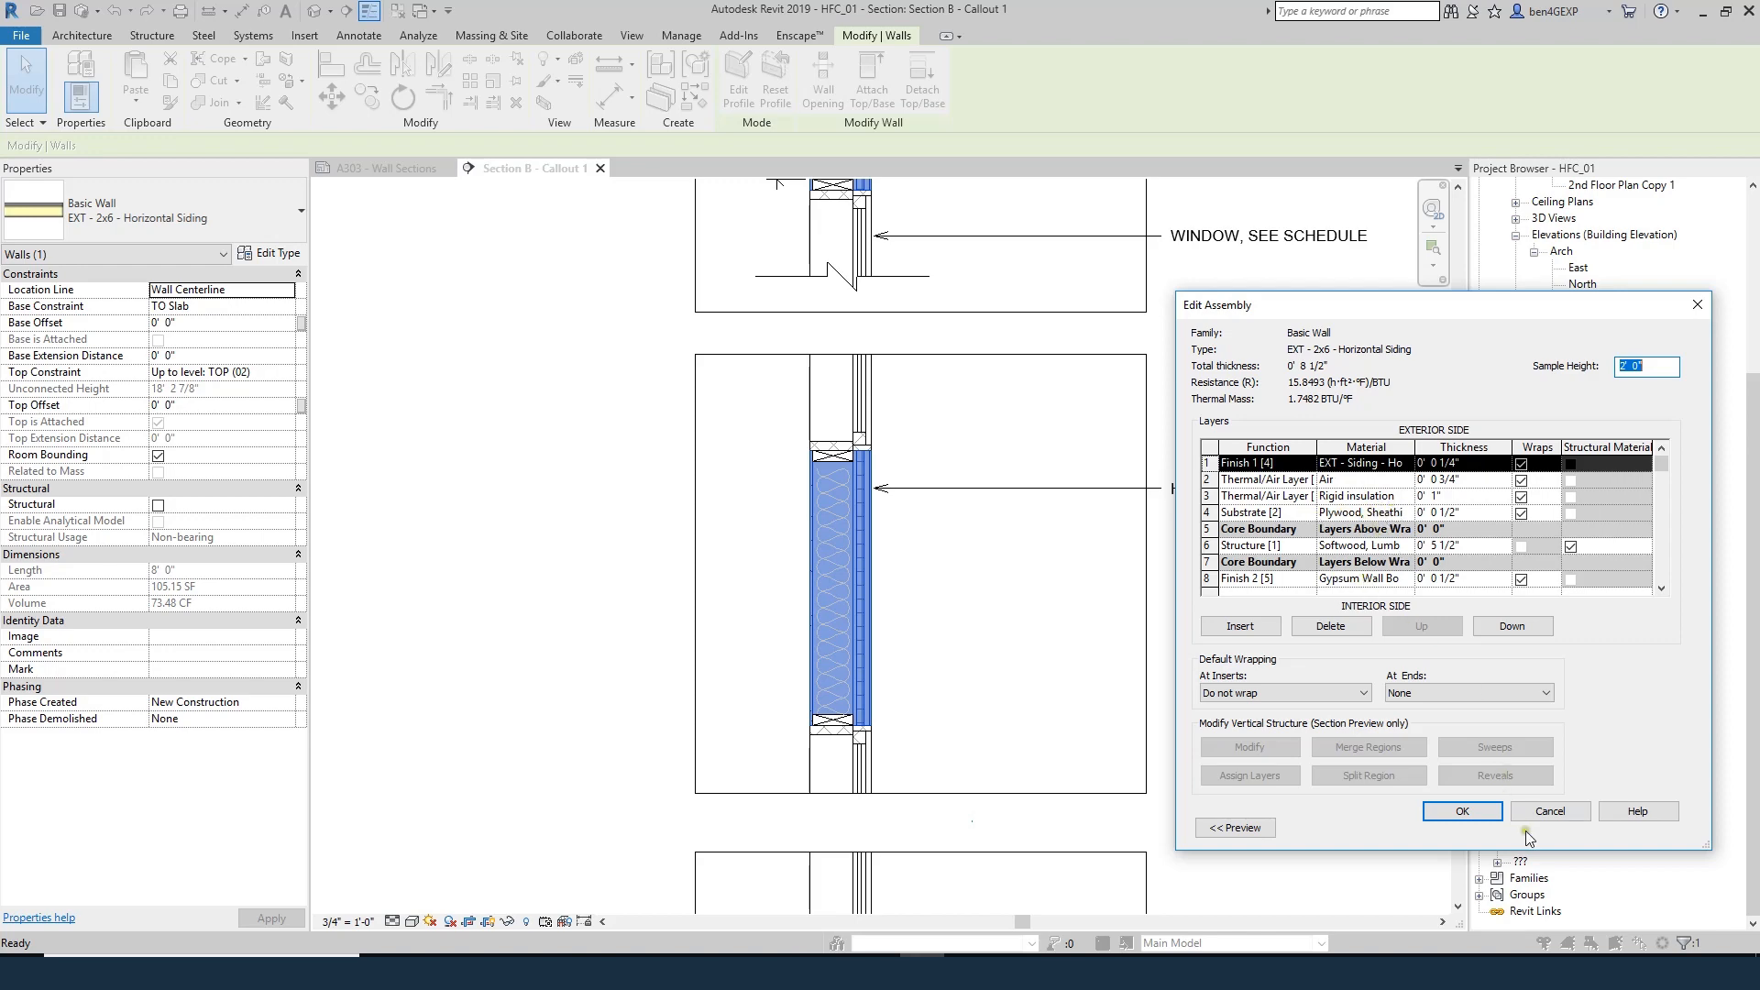
left_click(1550, 812)
left_click(1568, 828)
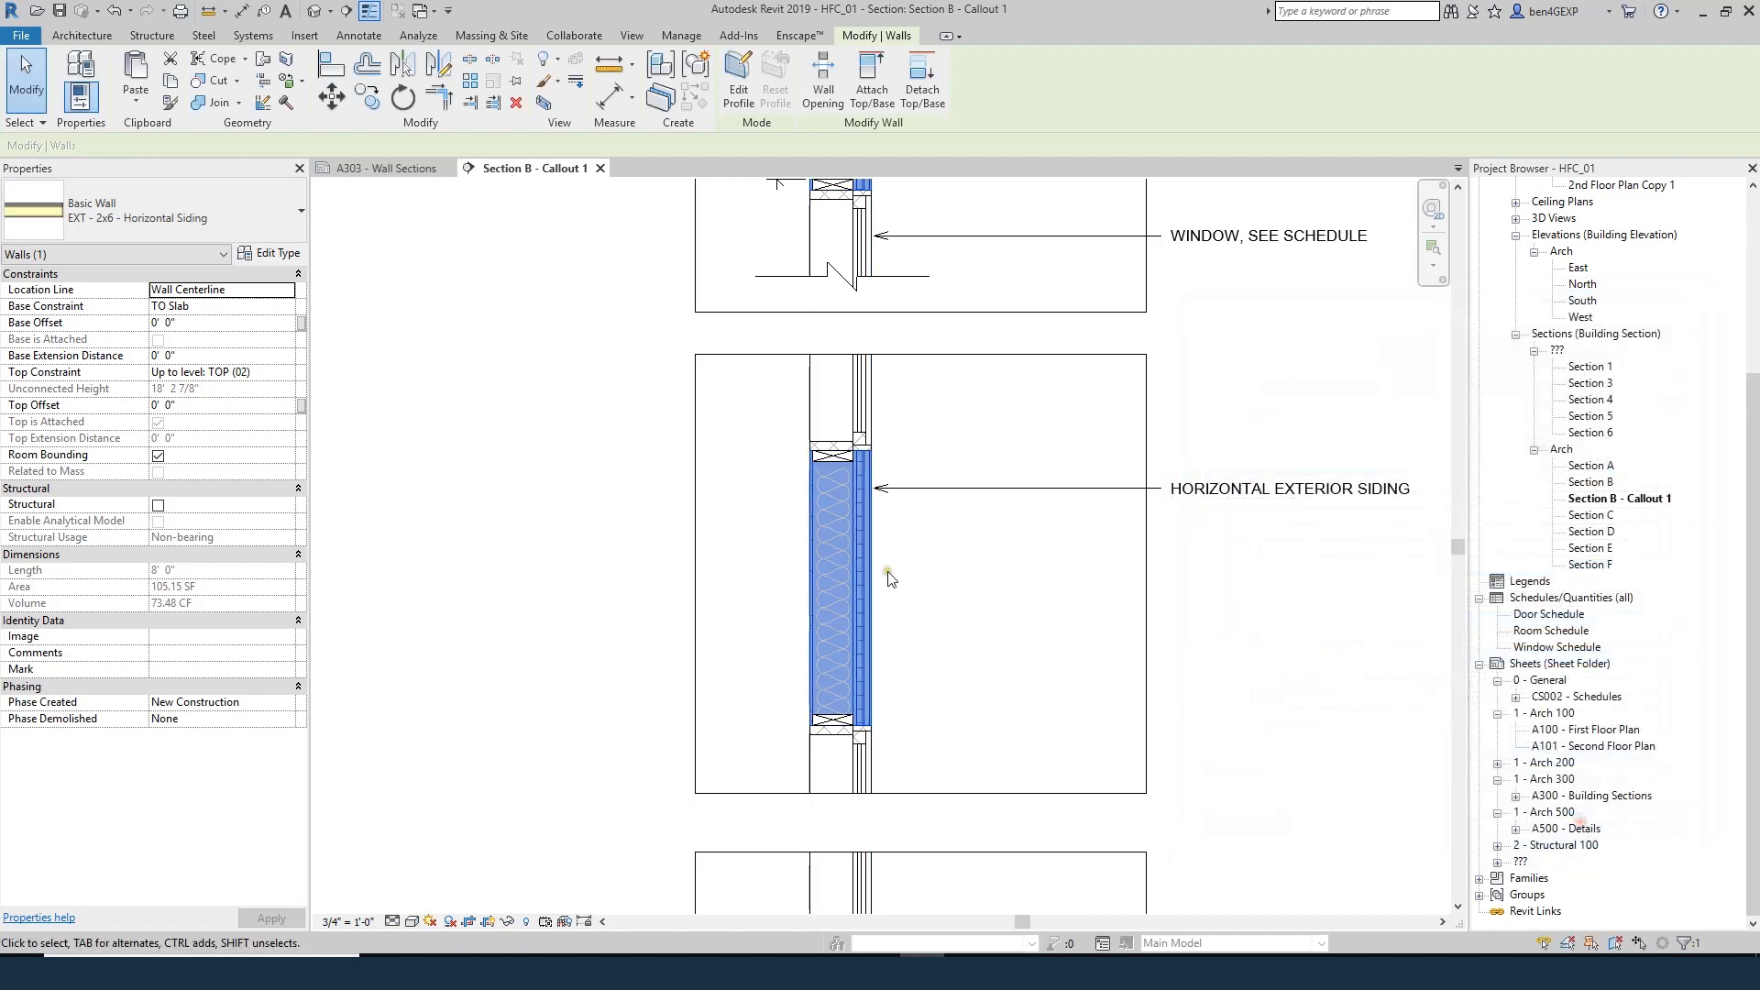
left_click(888, 578)
- Make four copies of the "HORIZONTAL EXTERIOR SIDING" note straight down beside the middle wall segment
left_click(1194, 503)
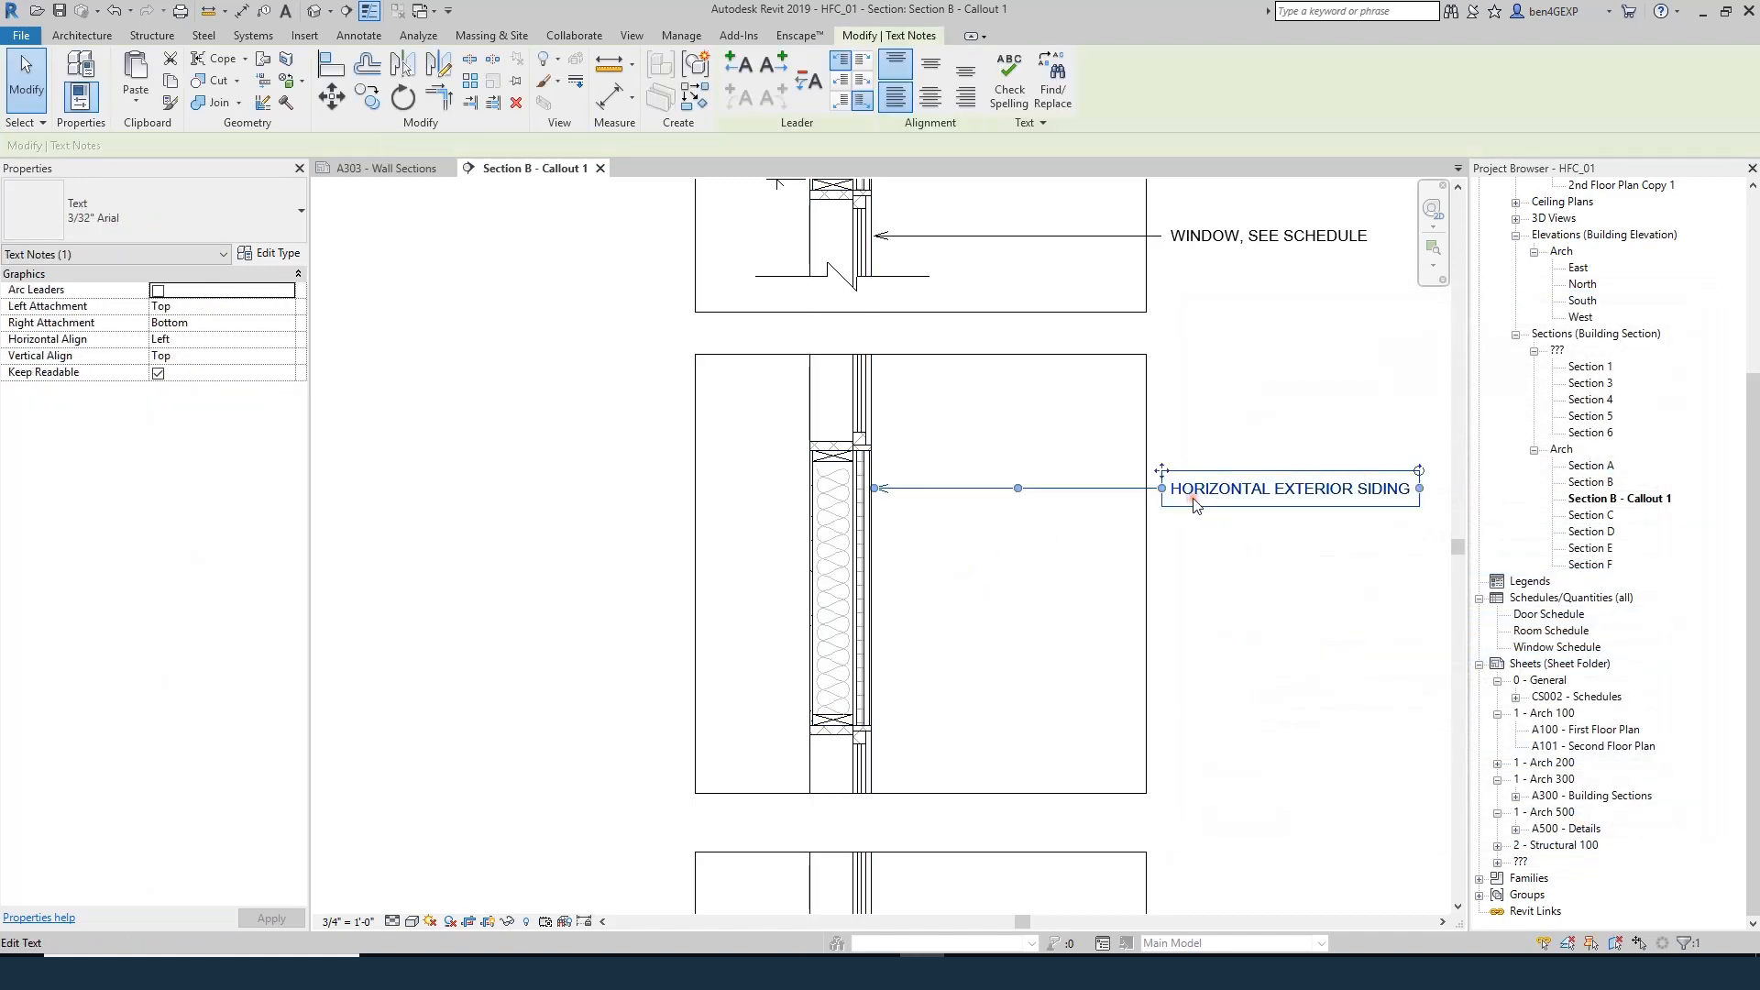
key("c")
key("o")
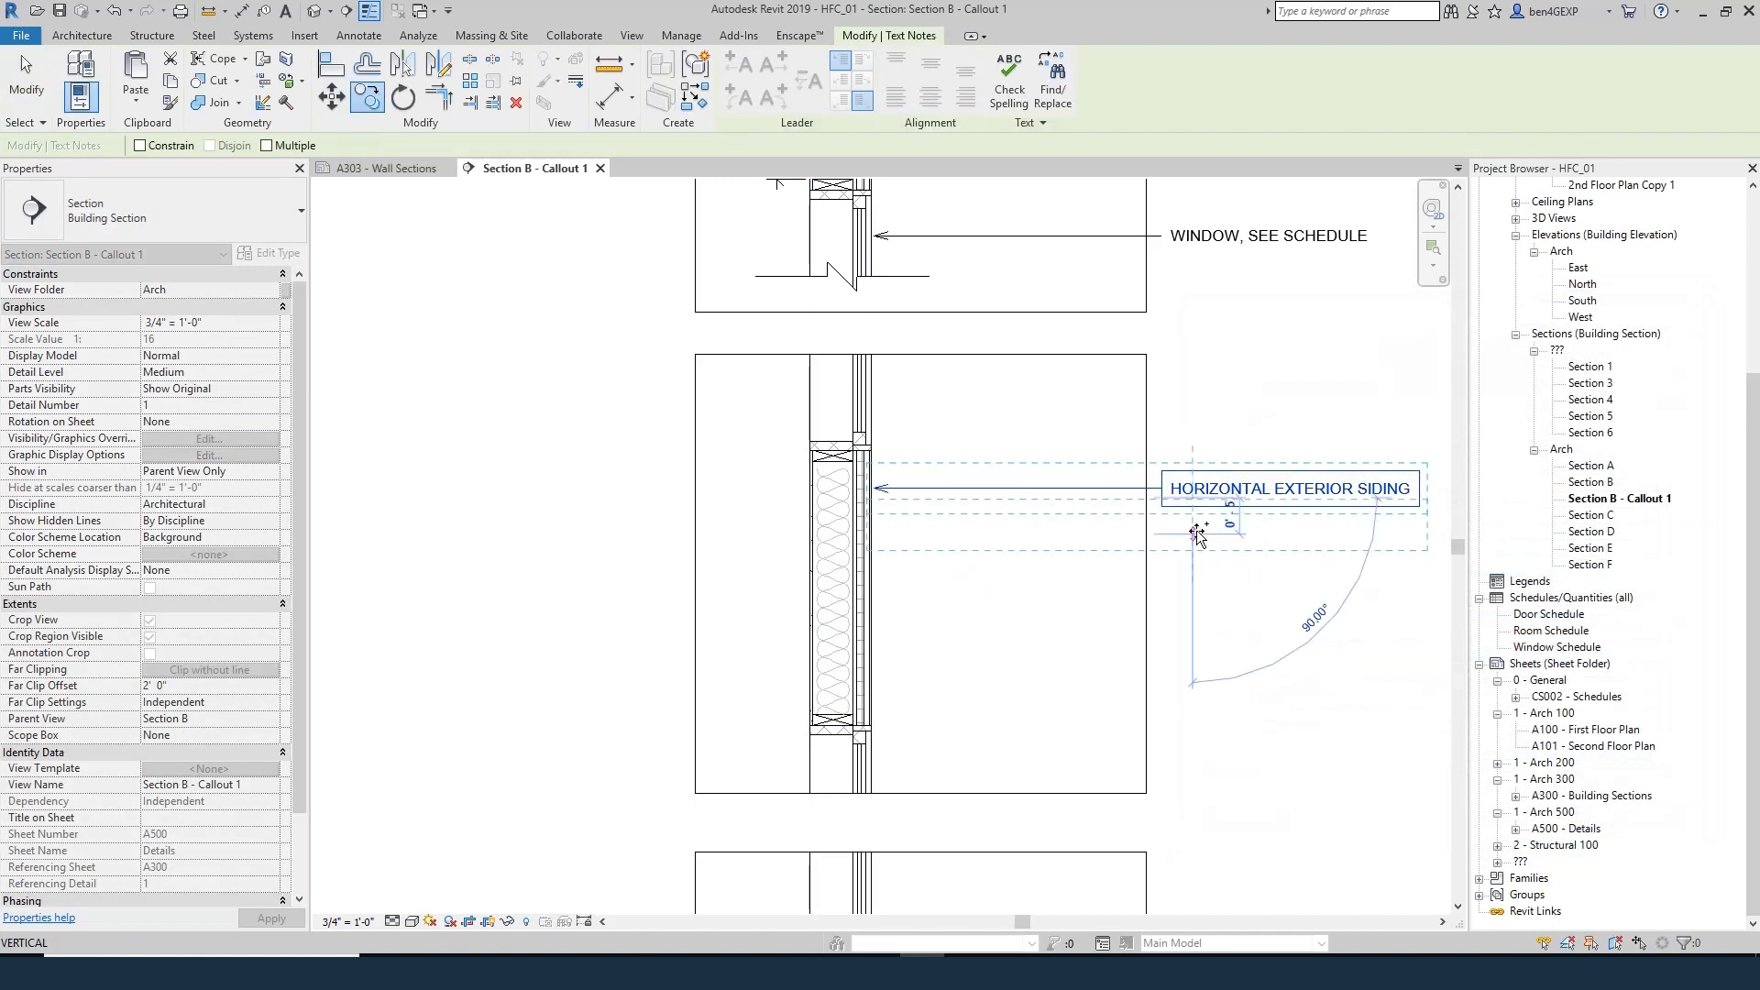
left_click(267, 144)
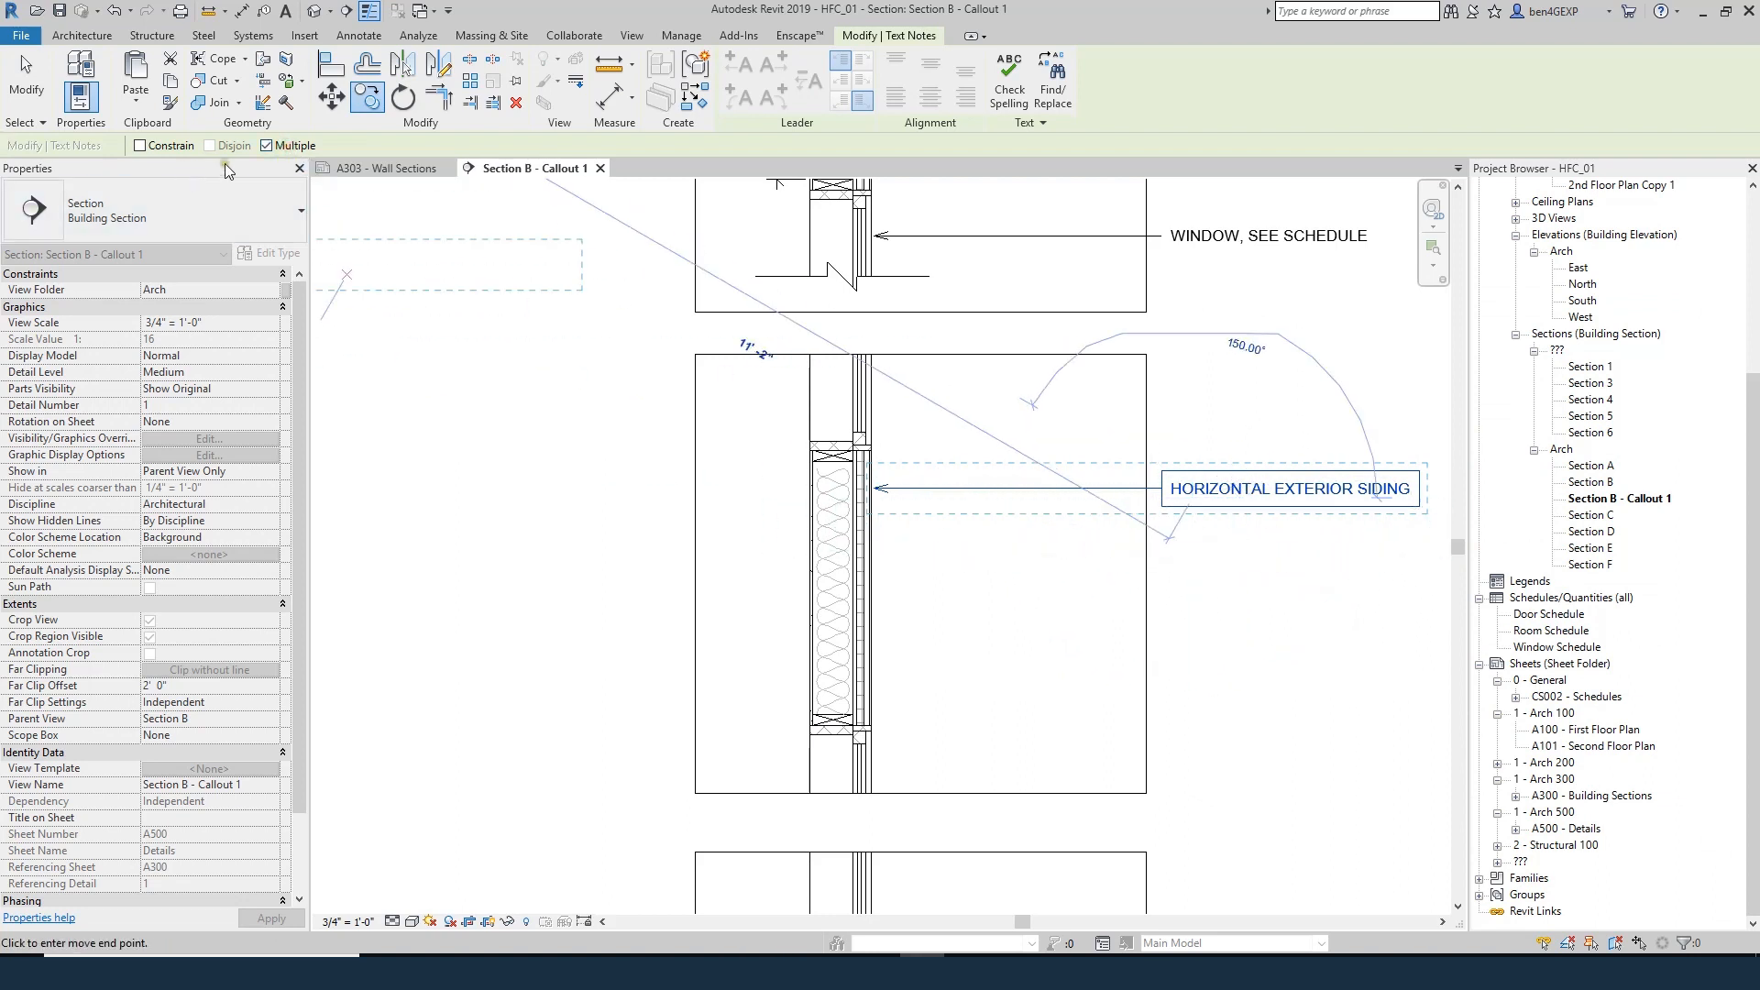
left_click(1192, 548)
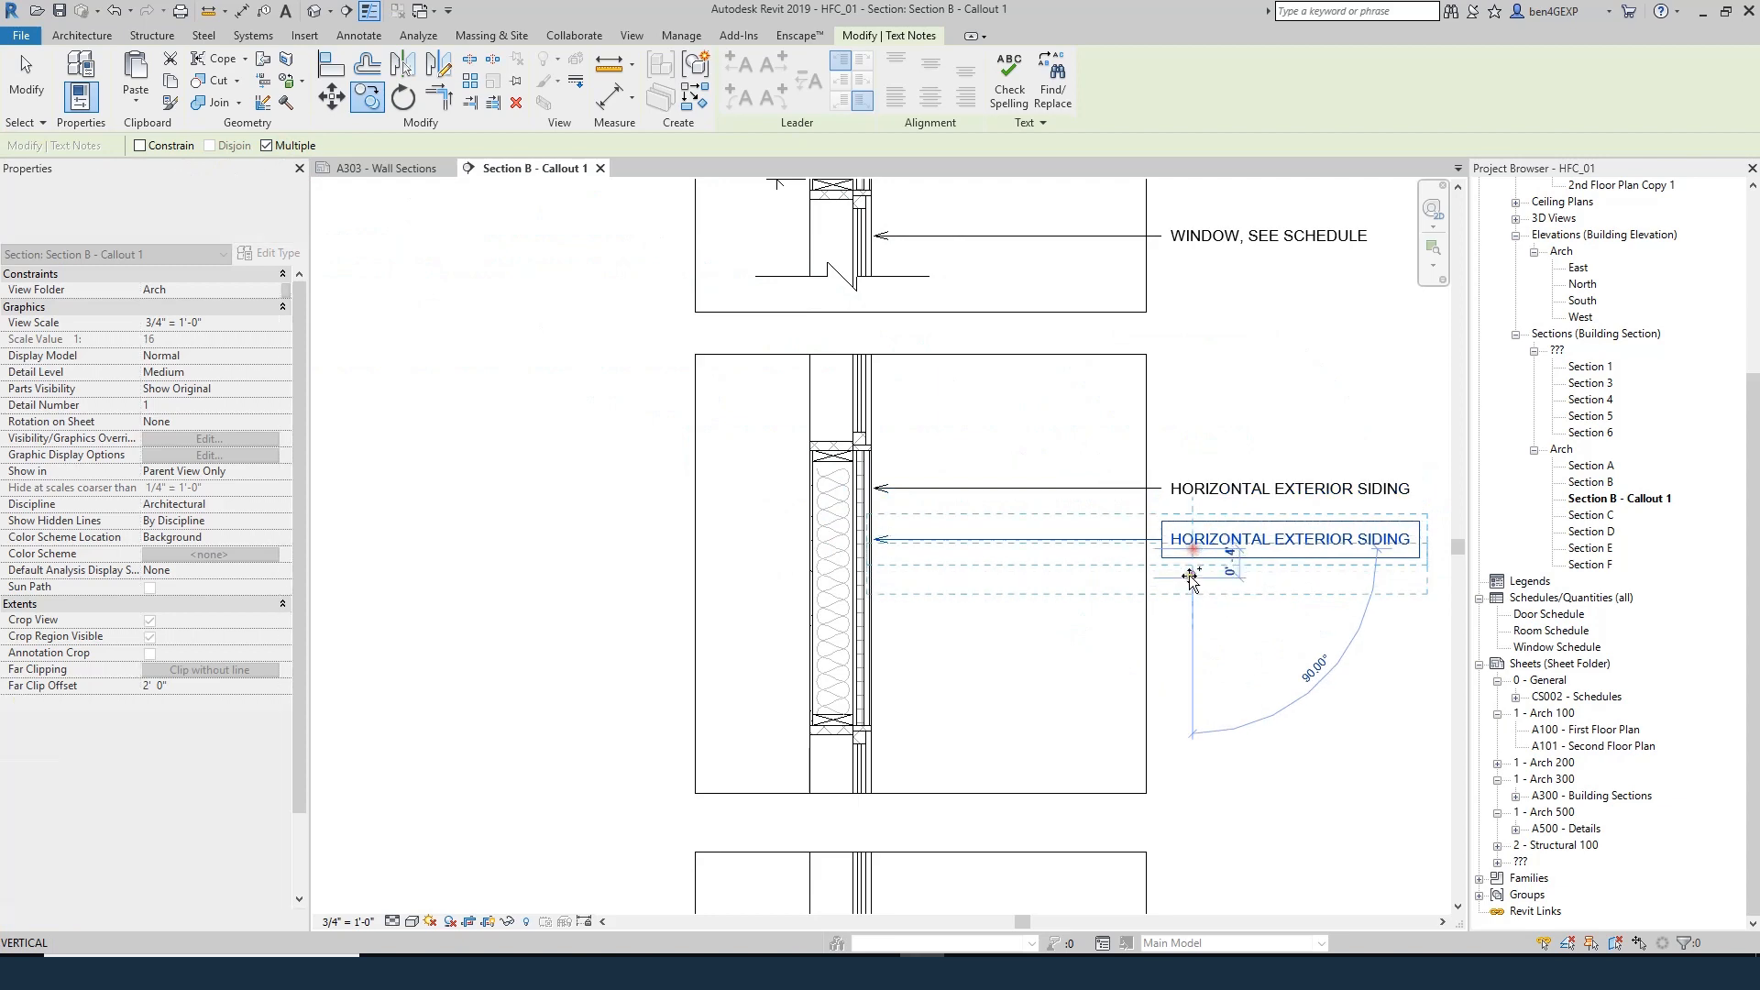
left_click(1191, 584)
left_click(1192, 622)
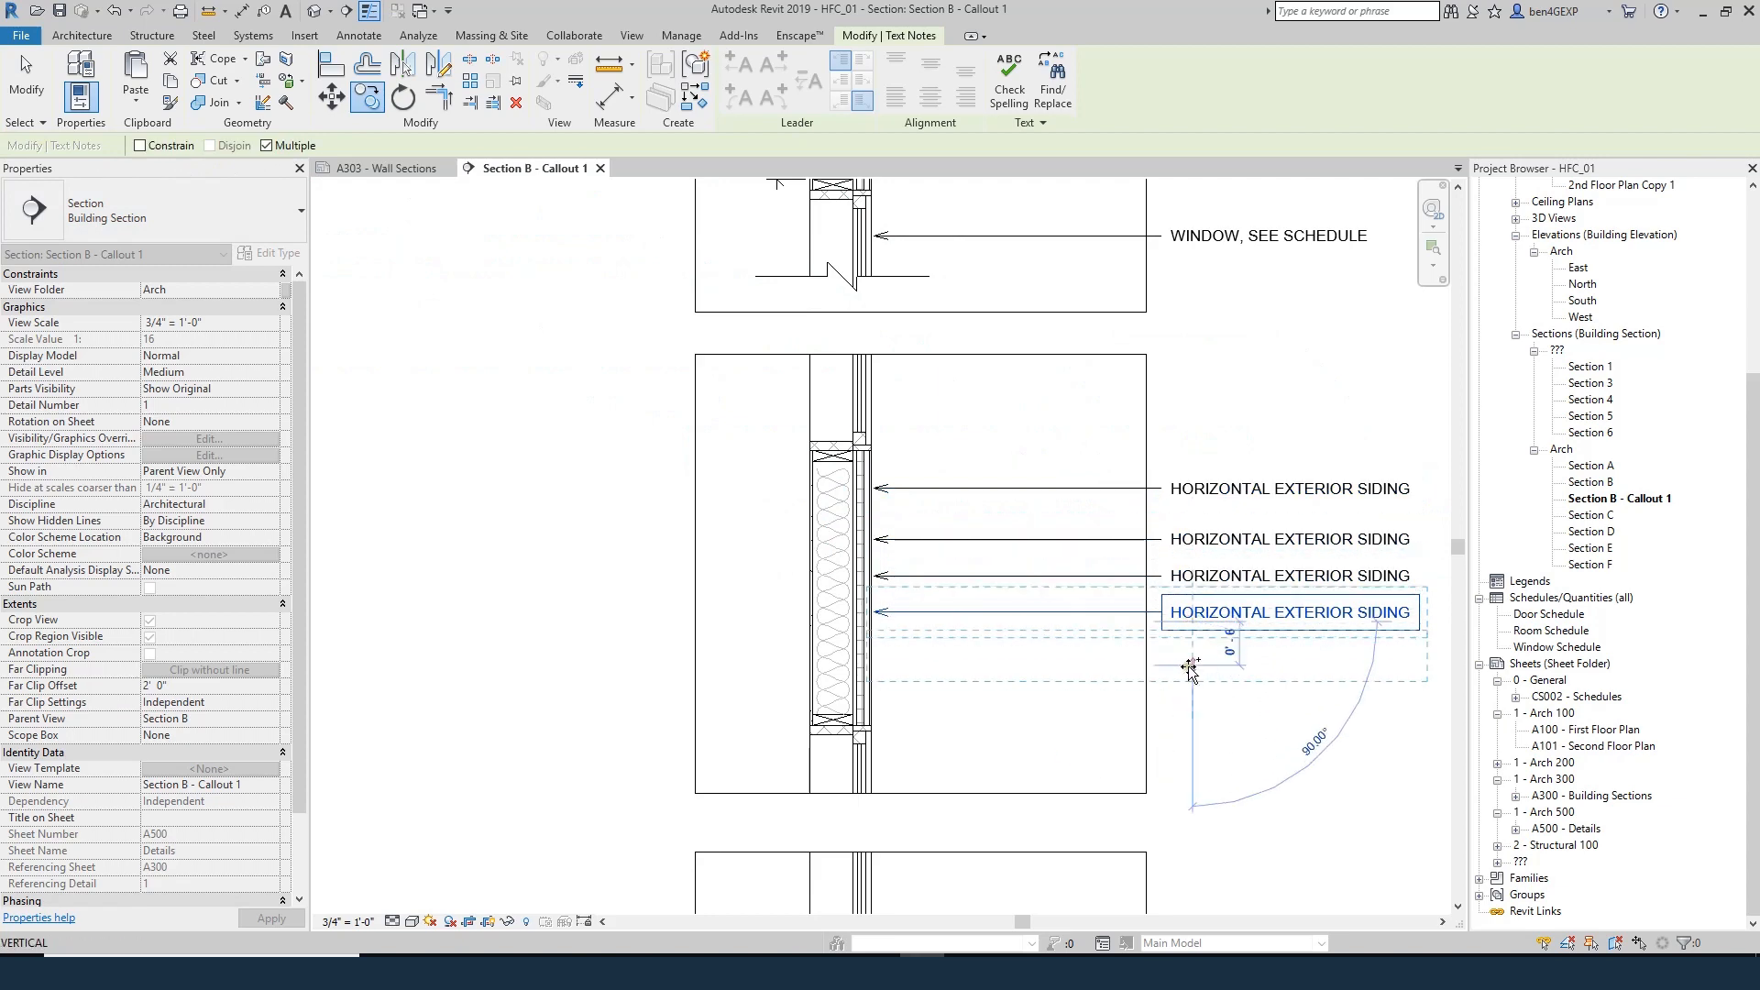
left_click(1189, 665)
key("Escape")
key("Escape")
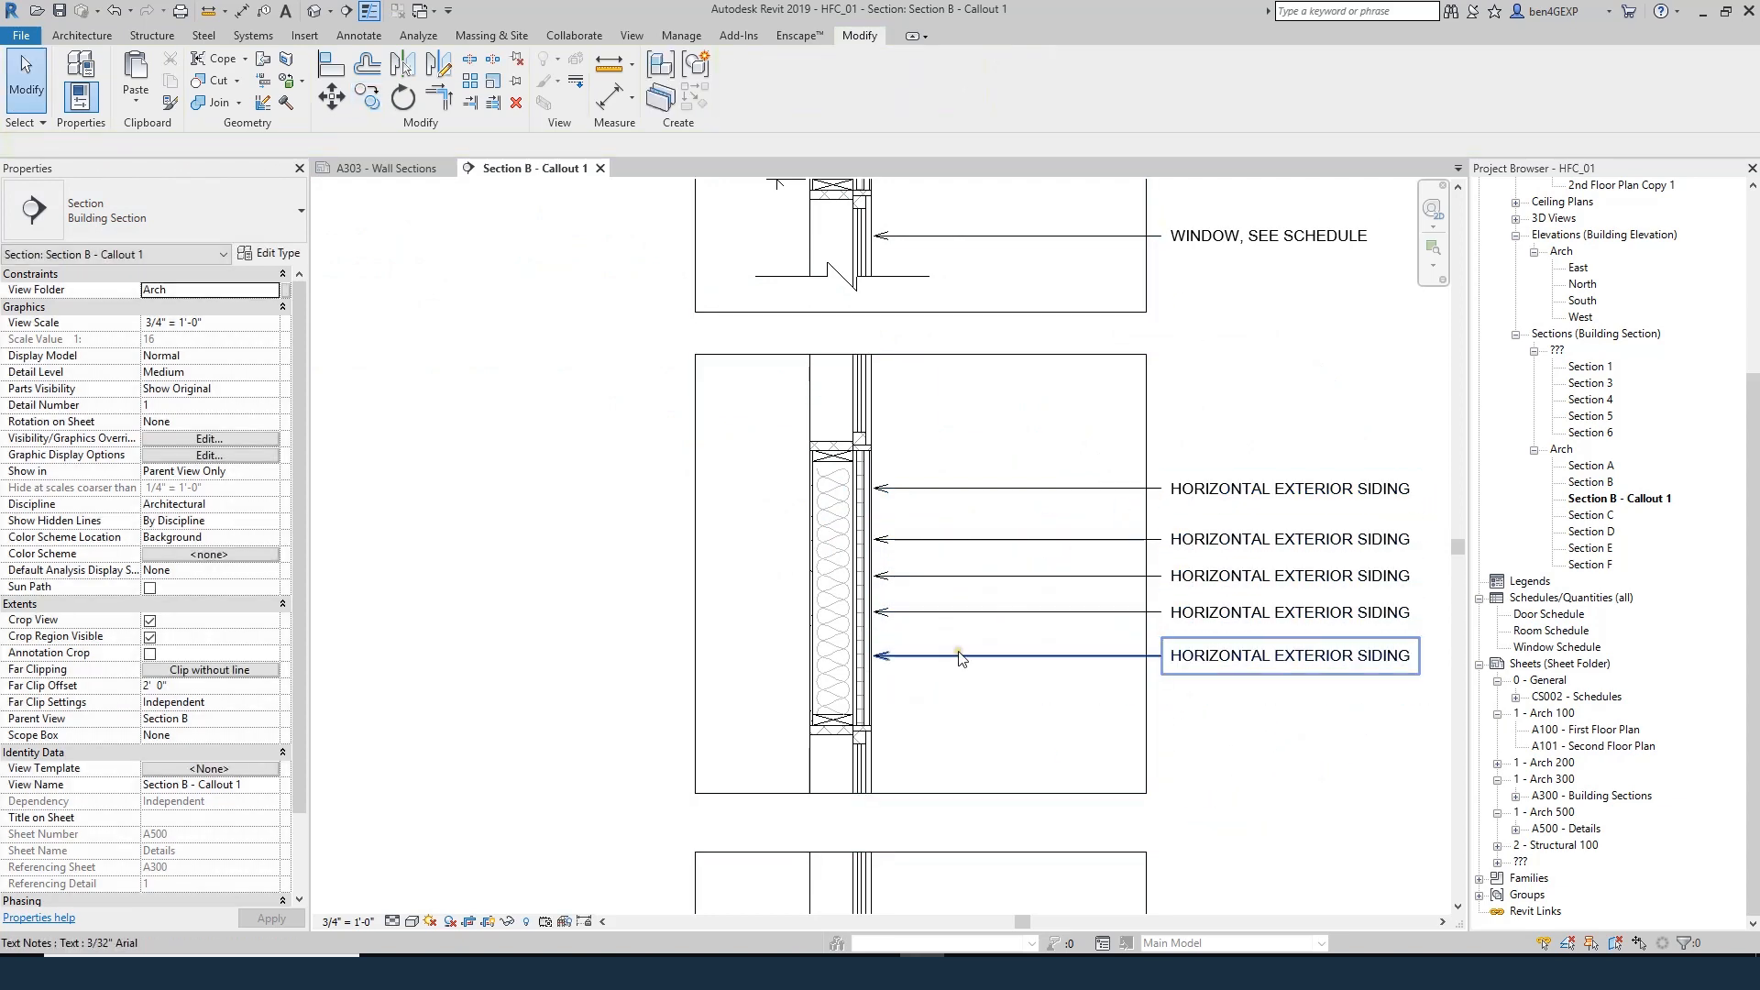
- Replace the text of the second siding note with "3/4" AIR GAP"
double_click(1252, 542)
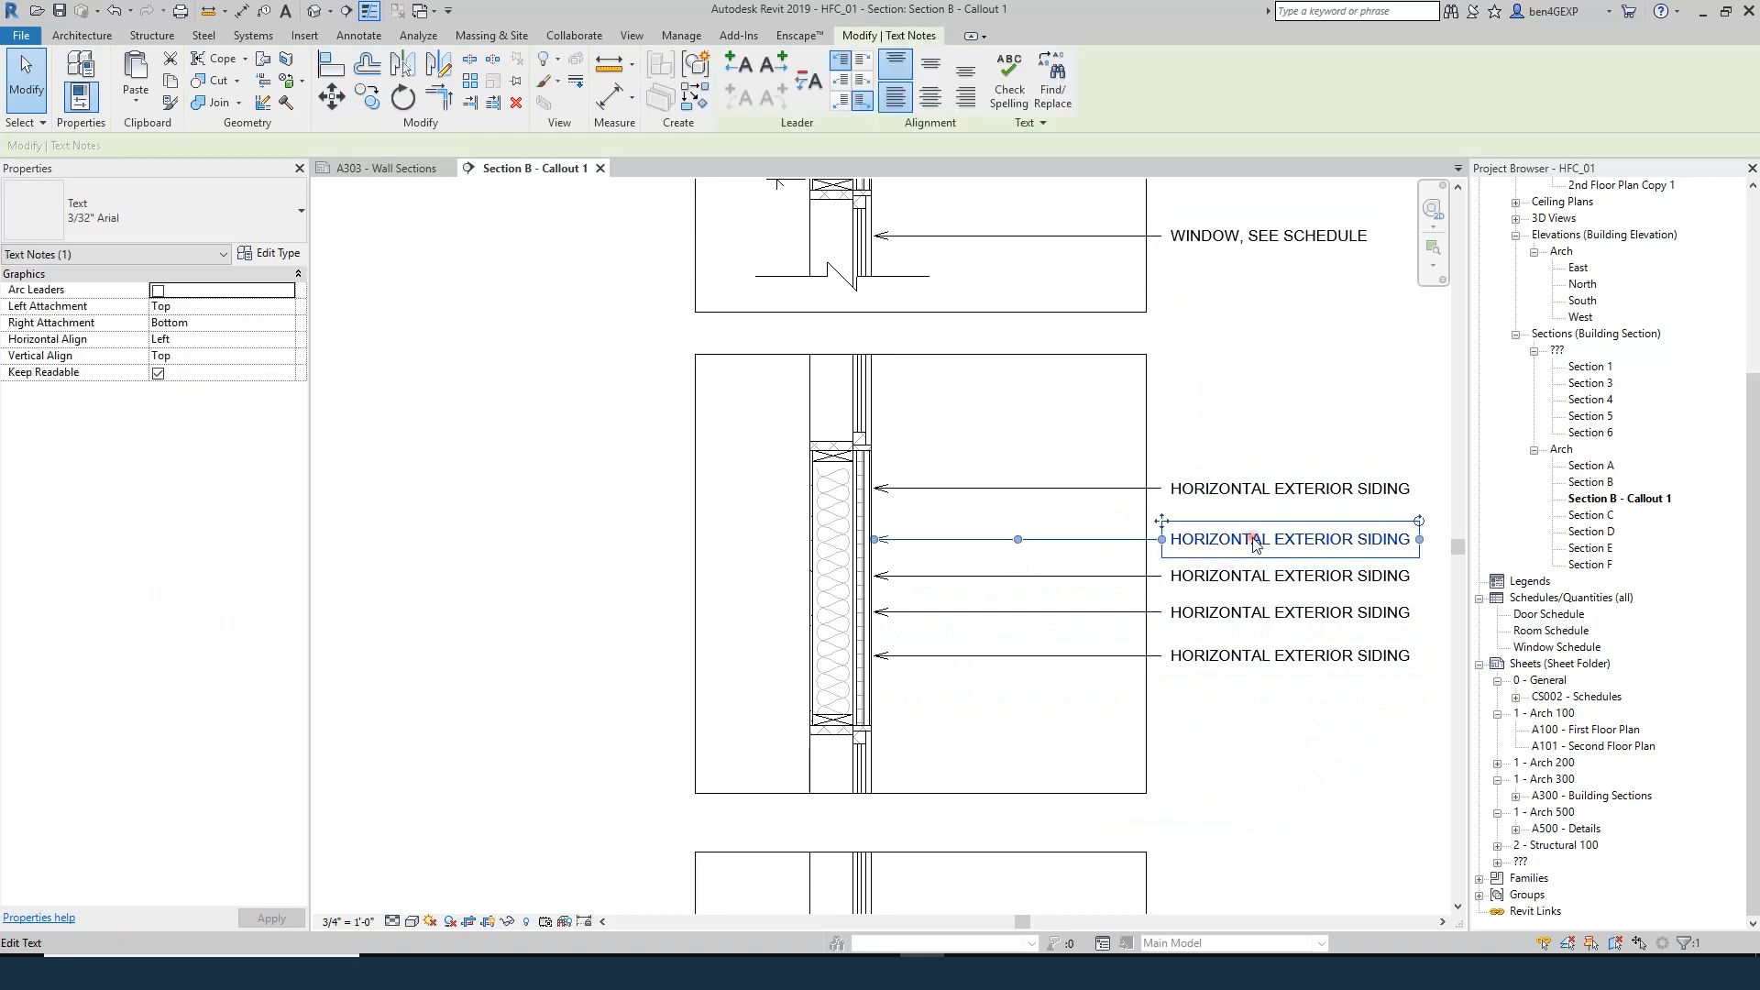
triple_click(1253, 540)
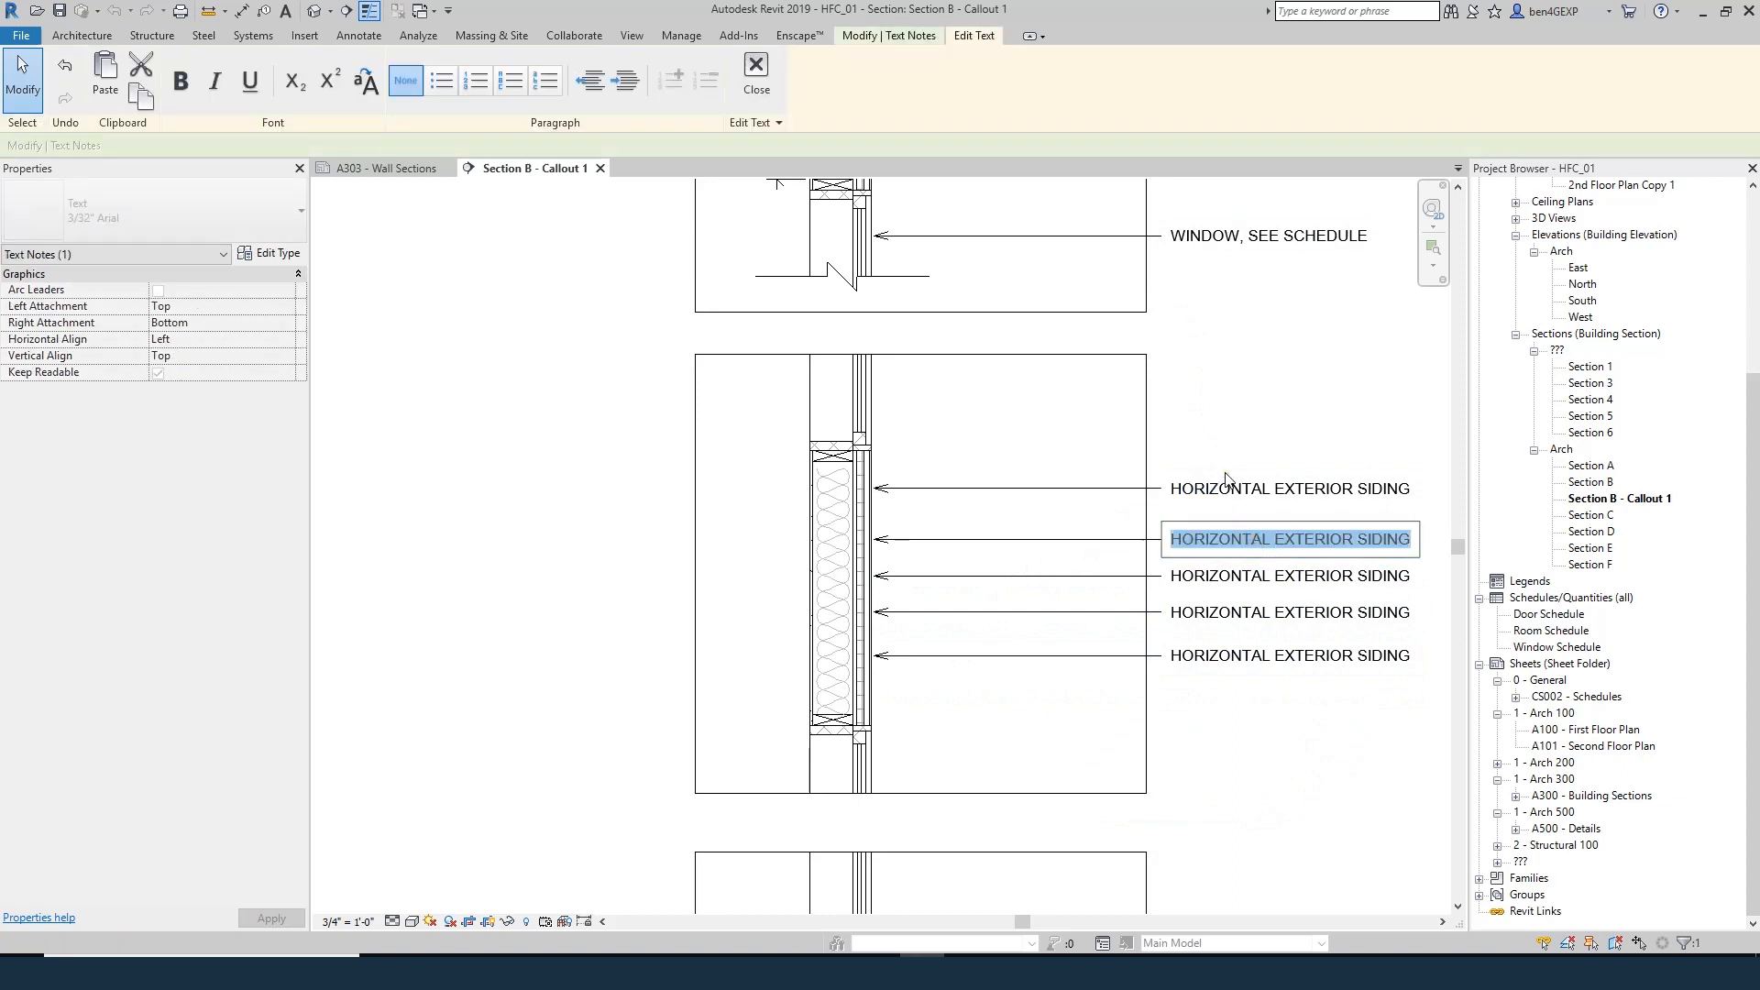
type("3/4\" AIR")
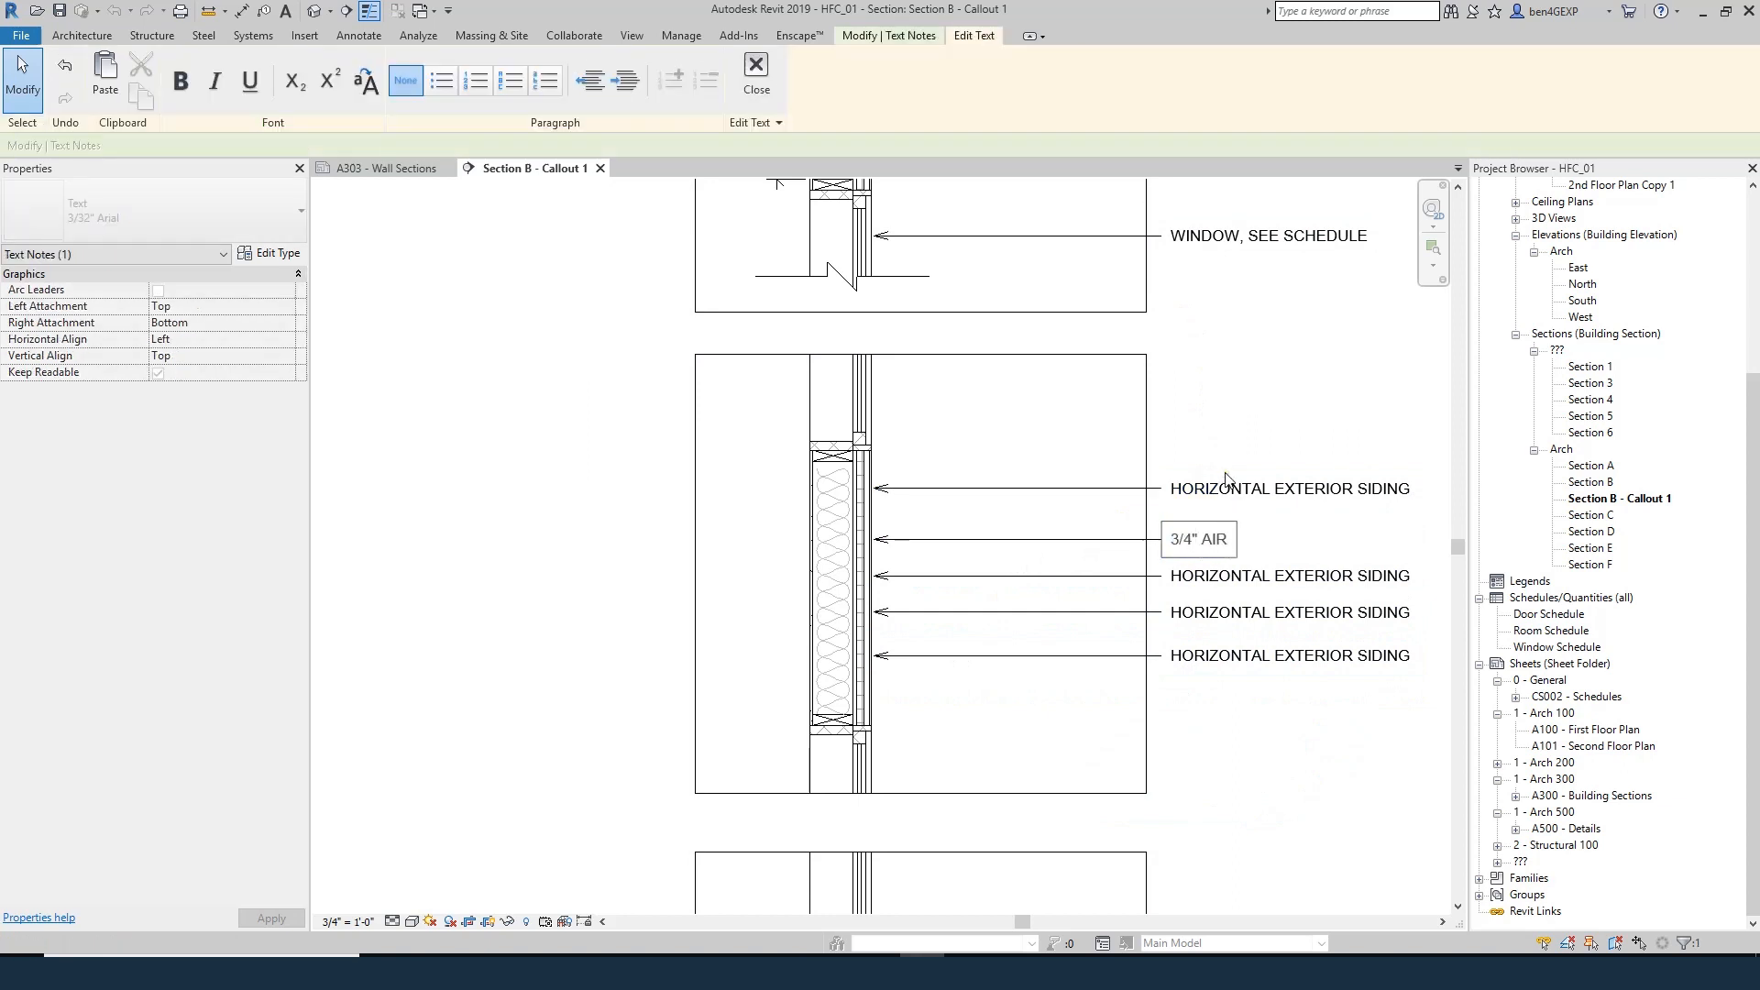
type(" GAP")
left_click(1212, 442)
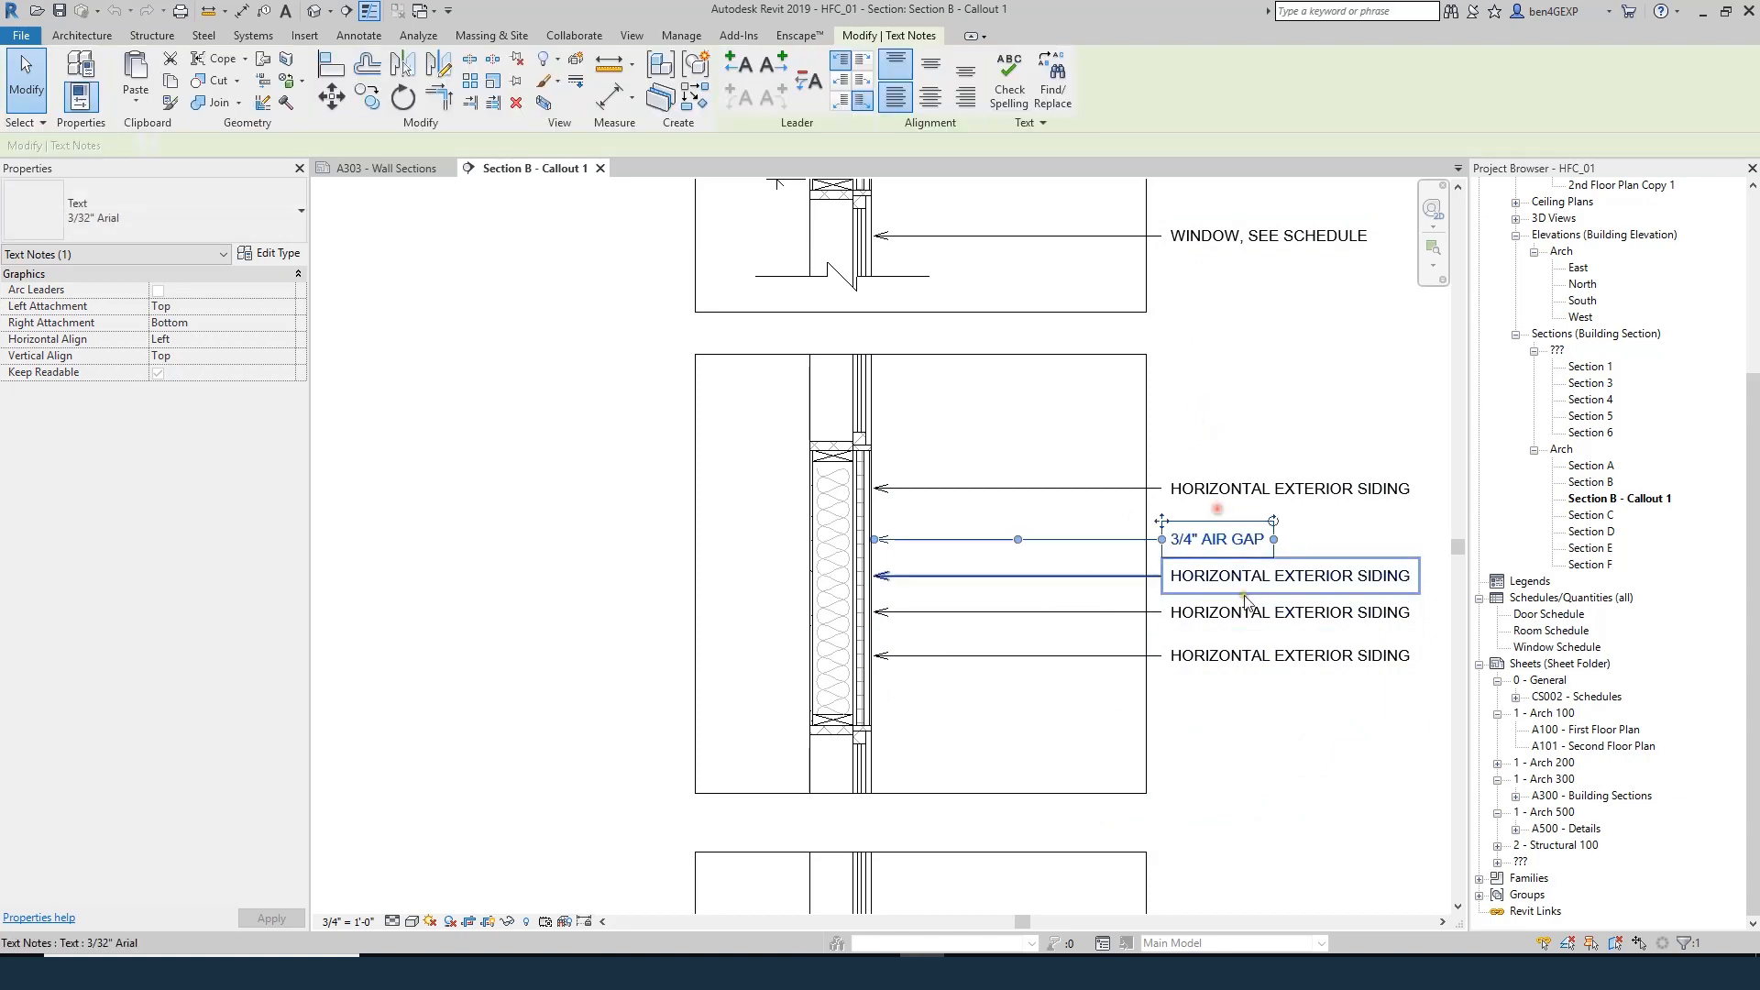
- Look up the layer behind the air gap in the exterior wall's assembly for the third note
left_click(1229, 579)
scroll(850, 574, "up", 3)
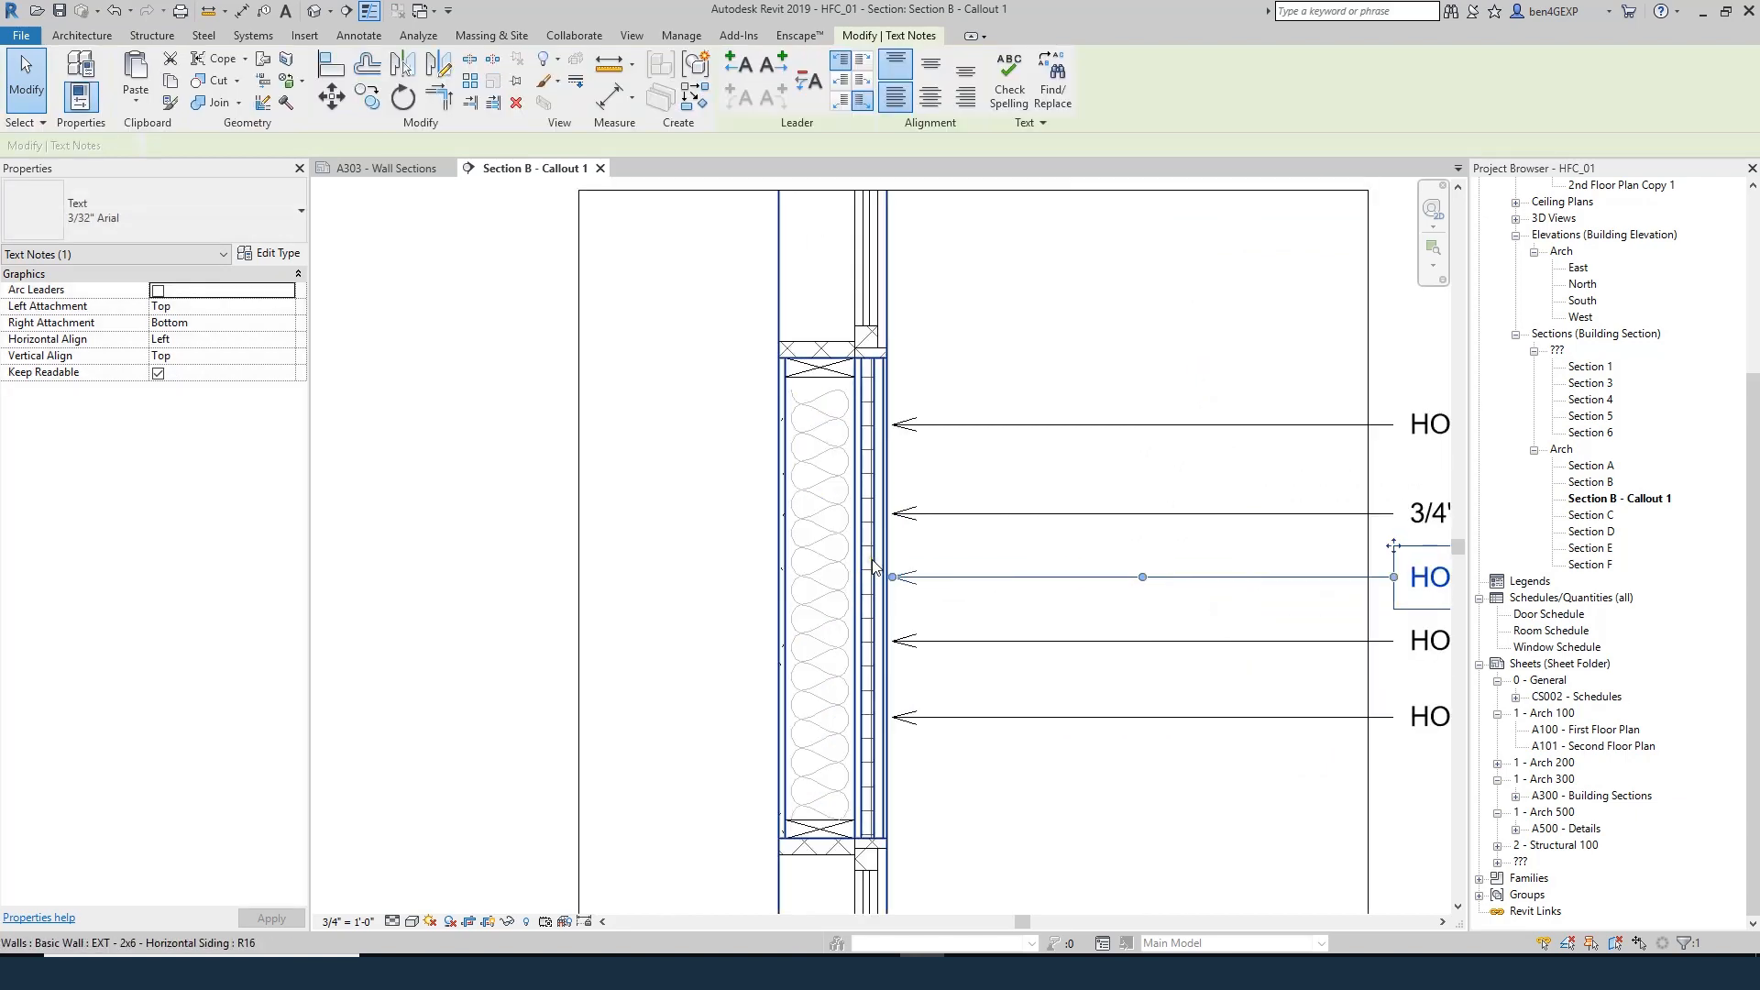
scroll(866, 531, "down", 3)
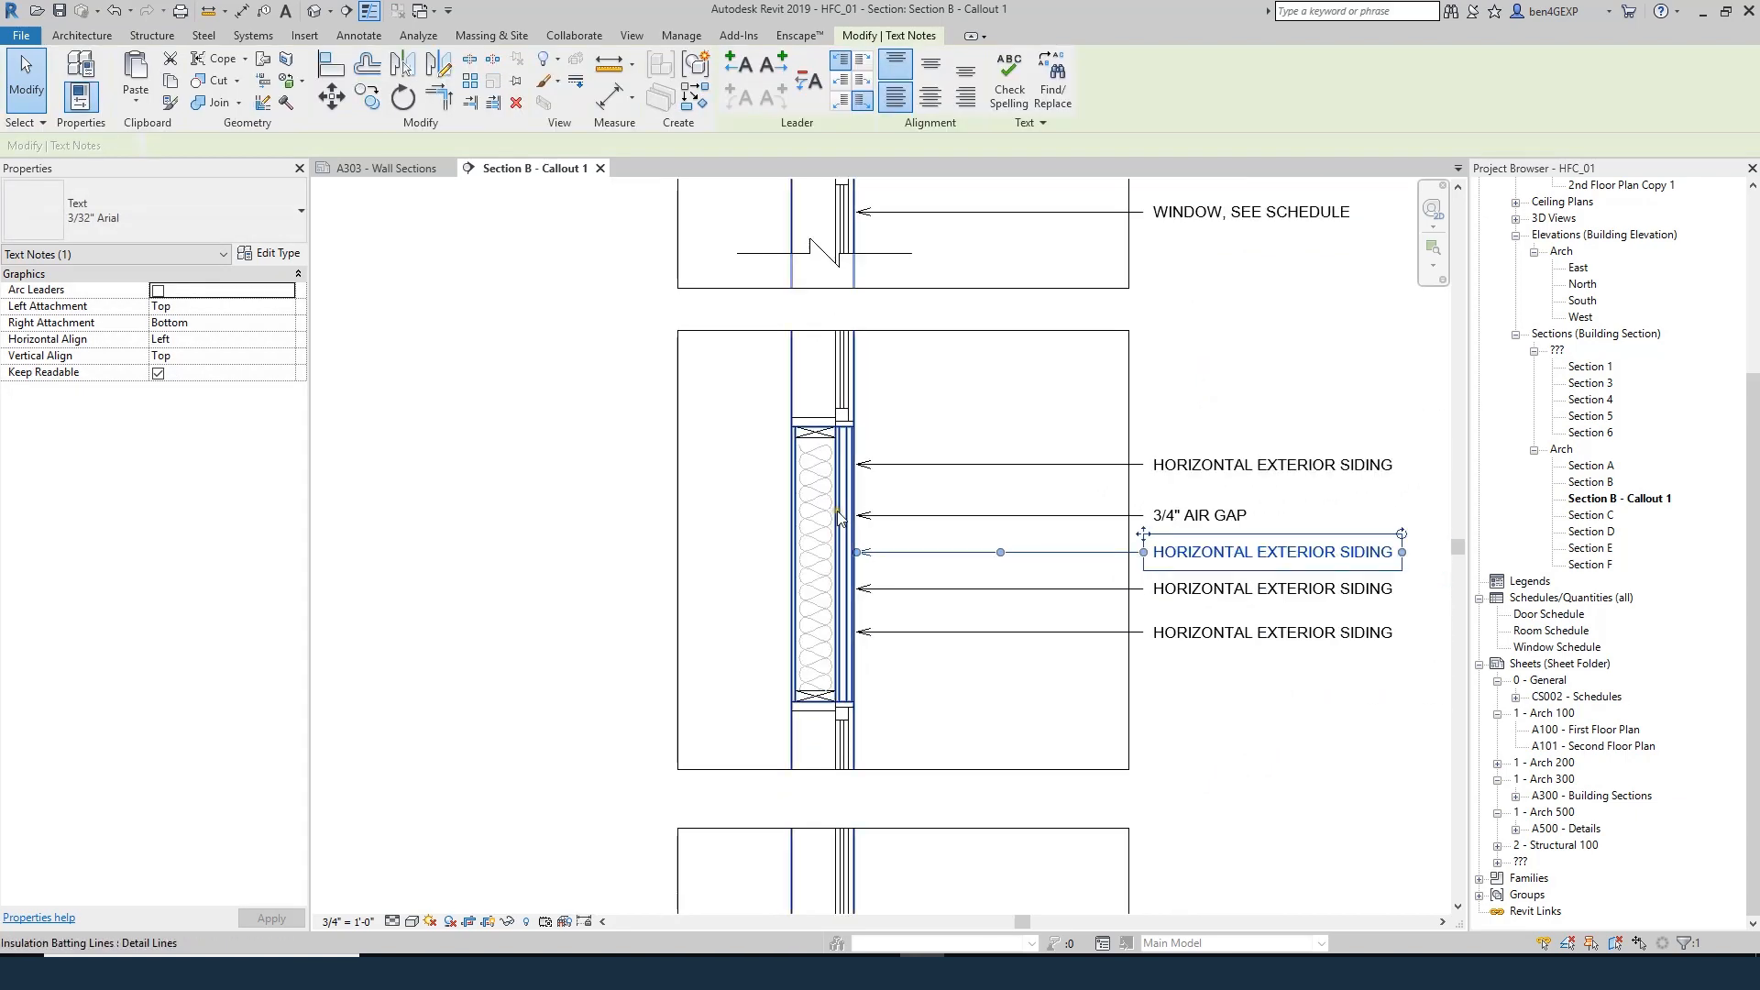
double_click(1220, 555)
left_click(845, 495)
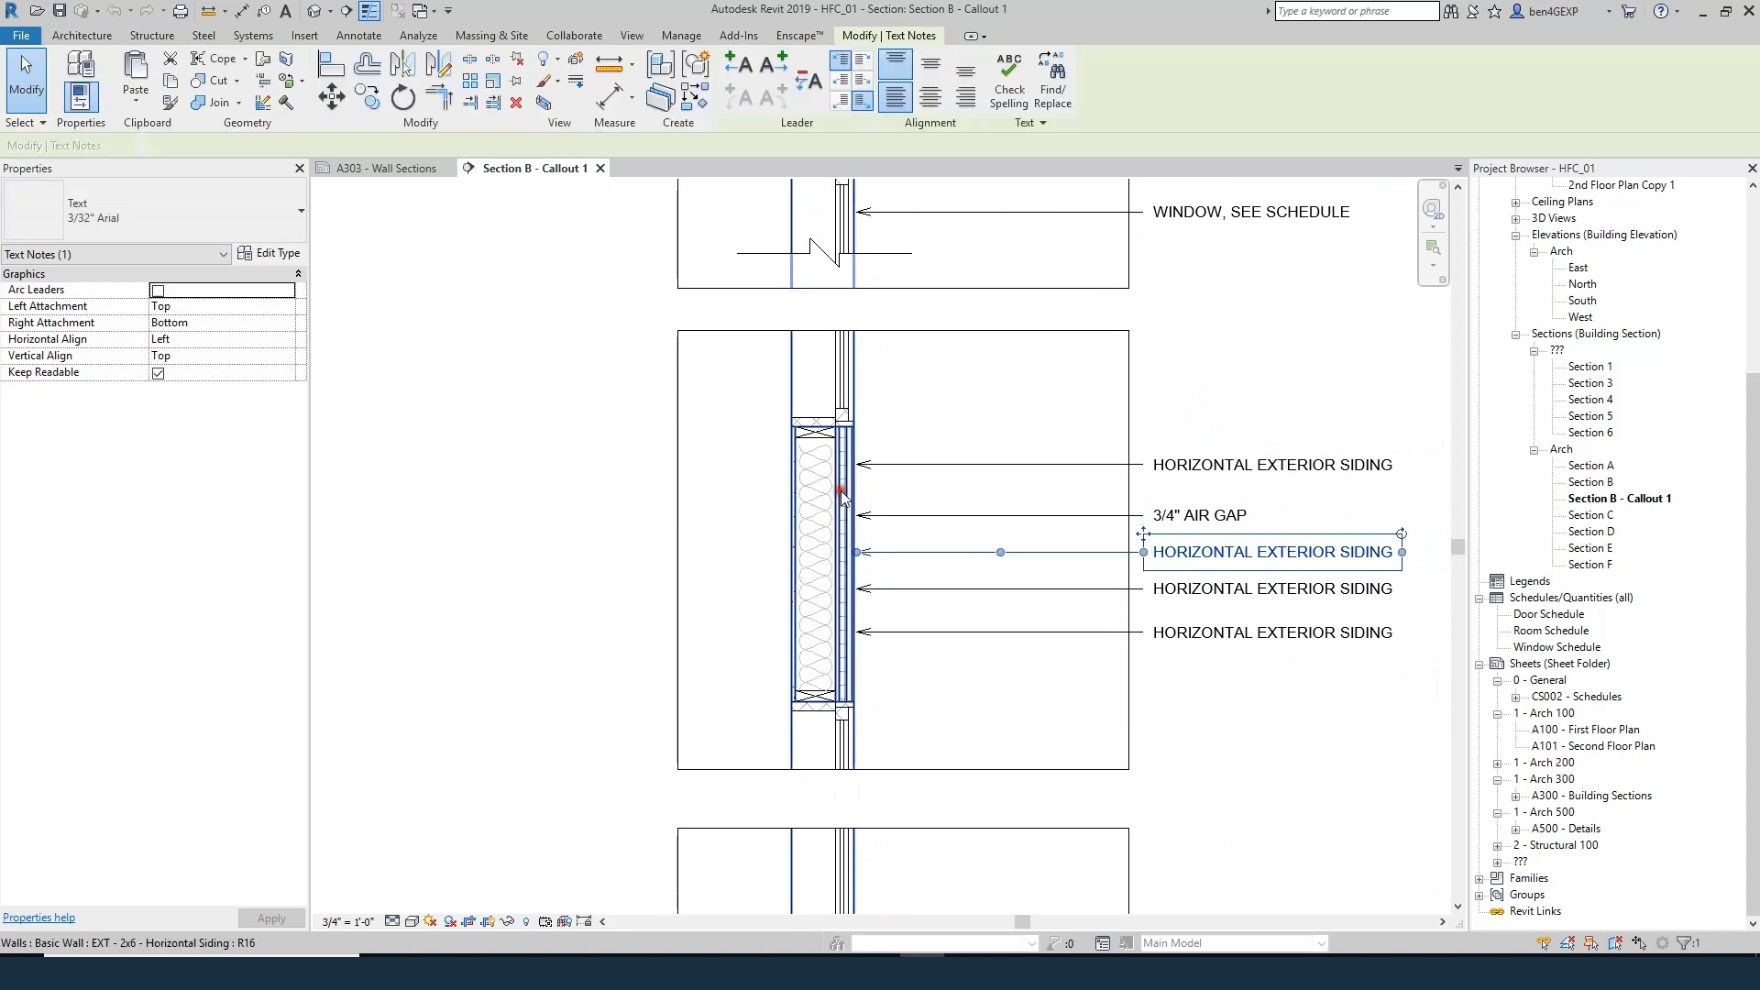
left_click(847, 497)
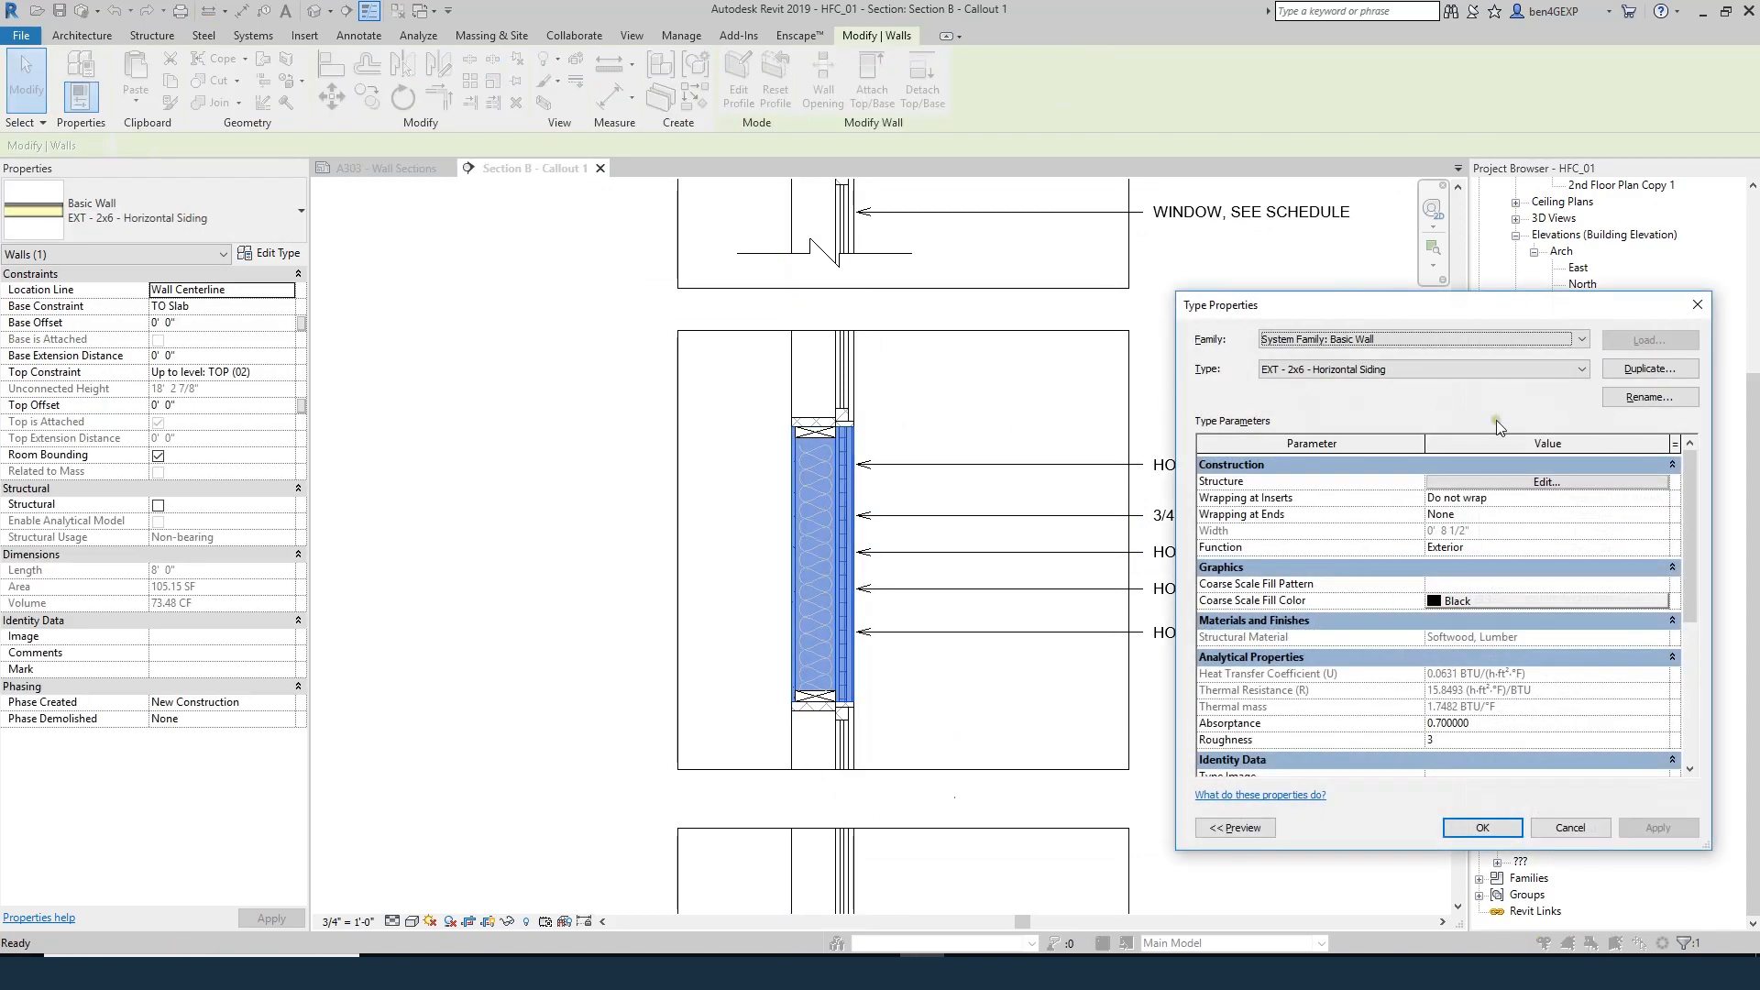
left_click(1490, 474)
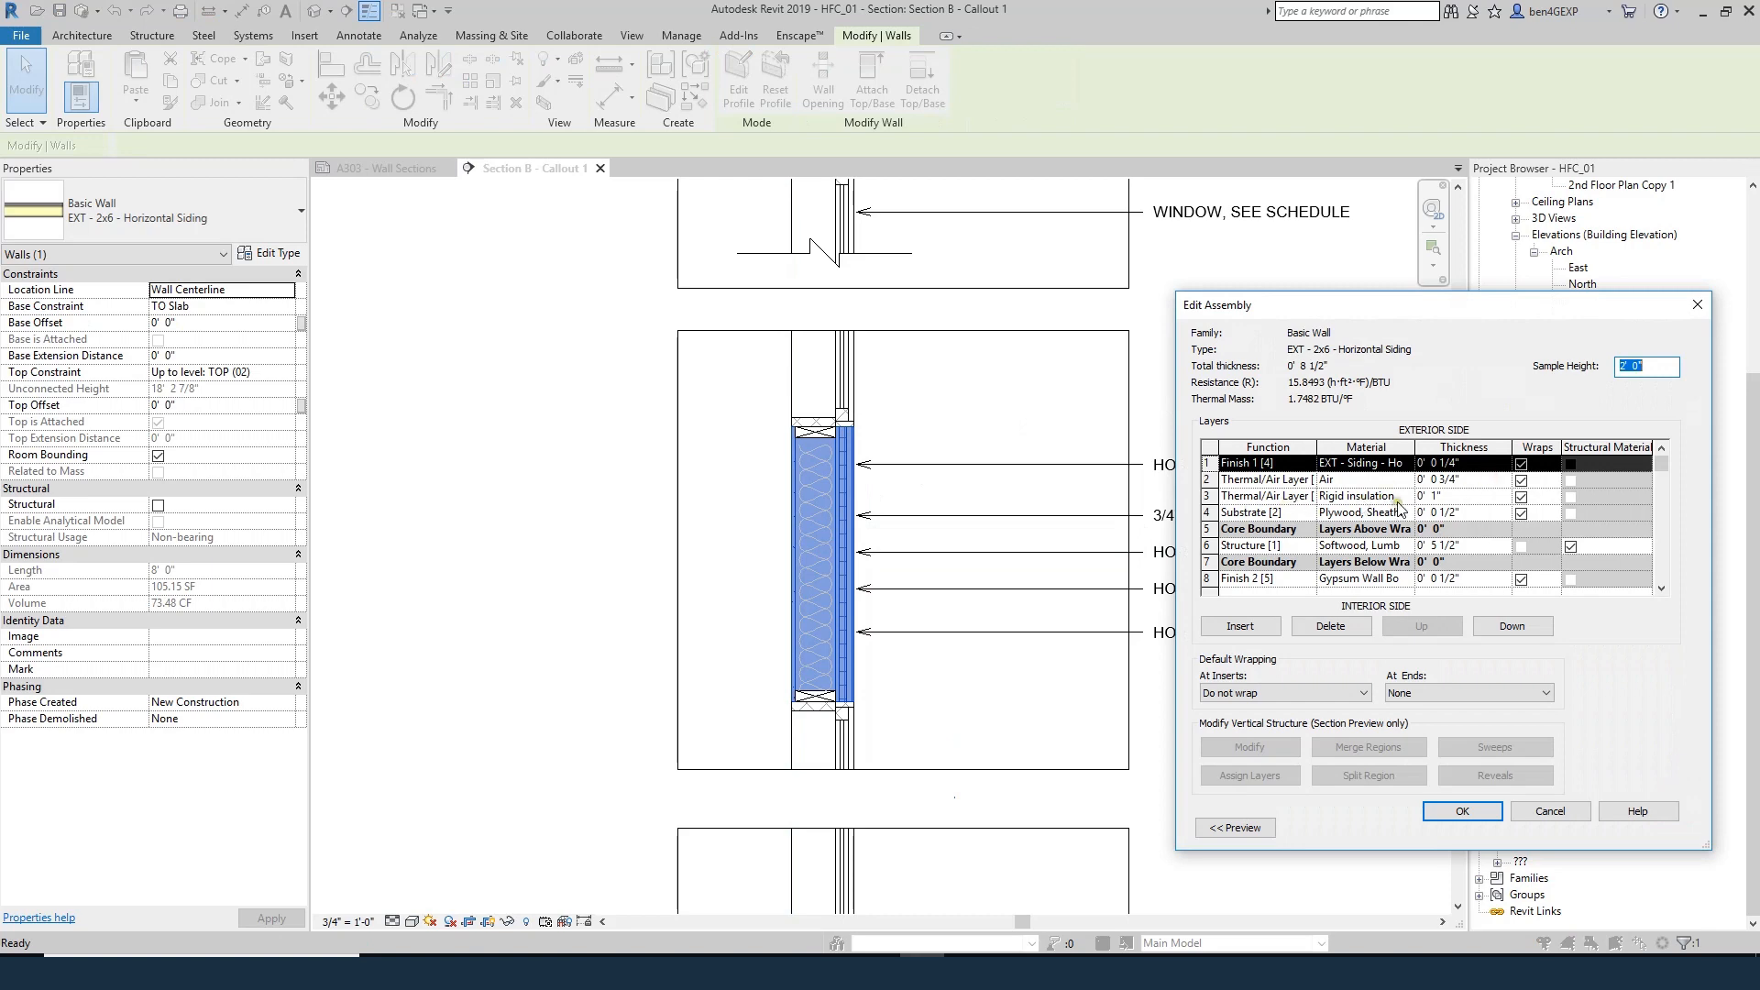
left_click(1564, 817)
left_click(1564, 821)
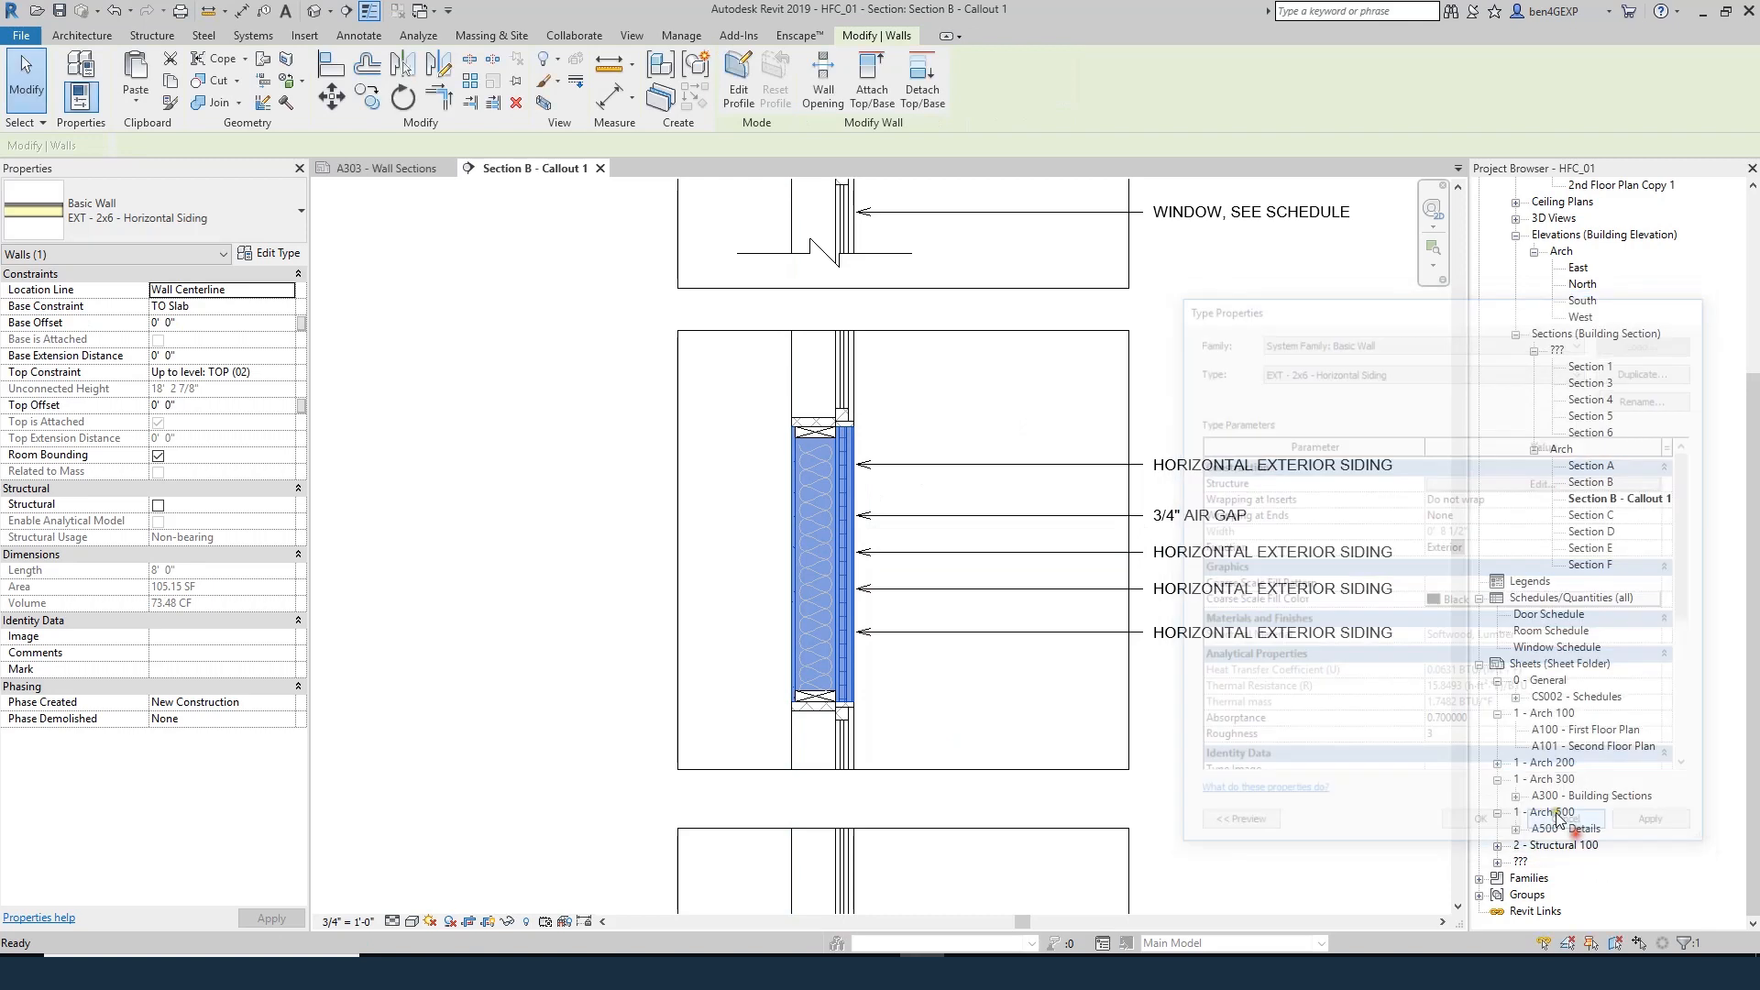
- Replace the text of the third note with "1" RIGID INSULATION"
left_click(1277, 559)
double_click(1273, 555)
triple_click(1270, 552)
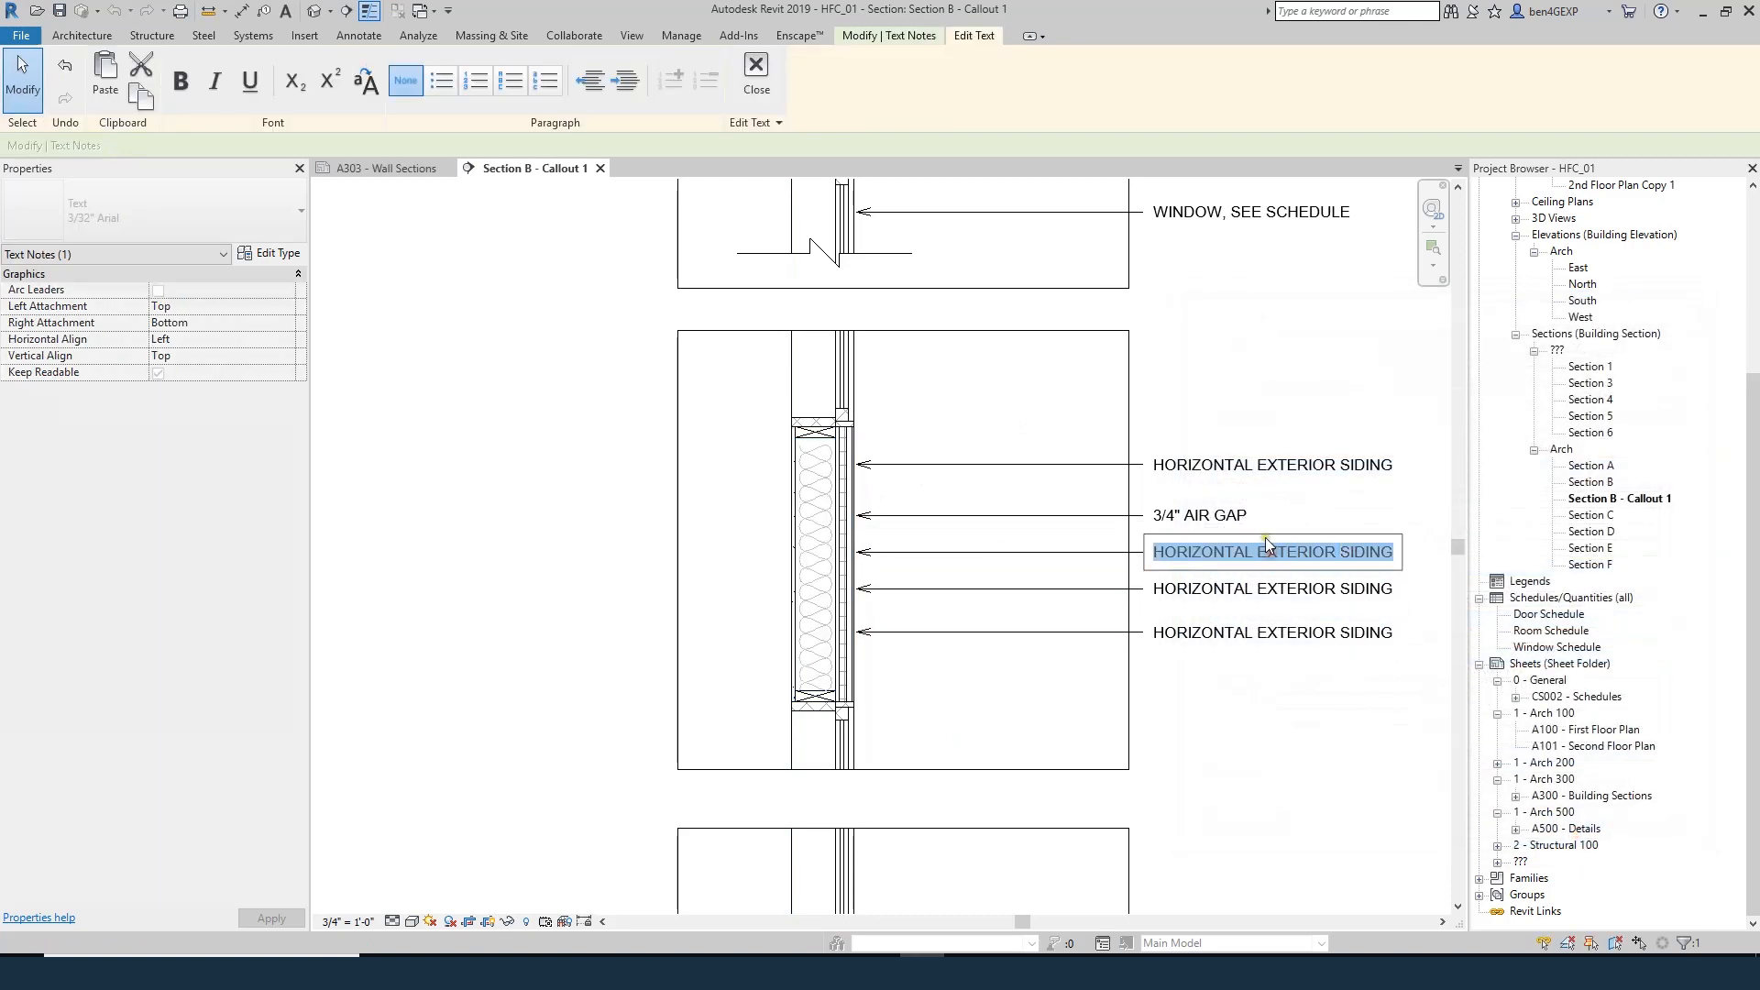
type("1\" RG")
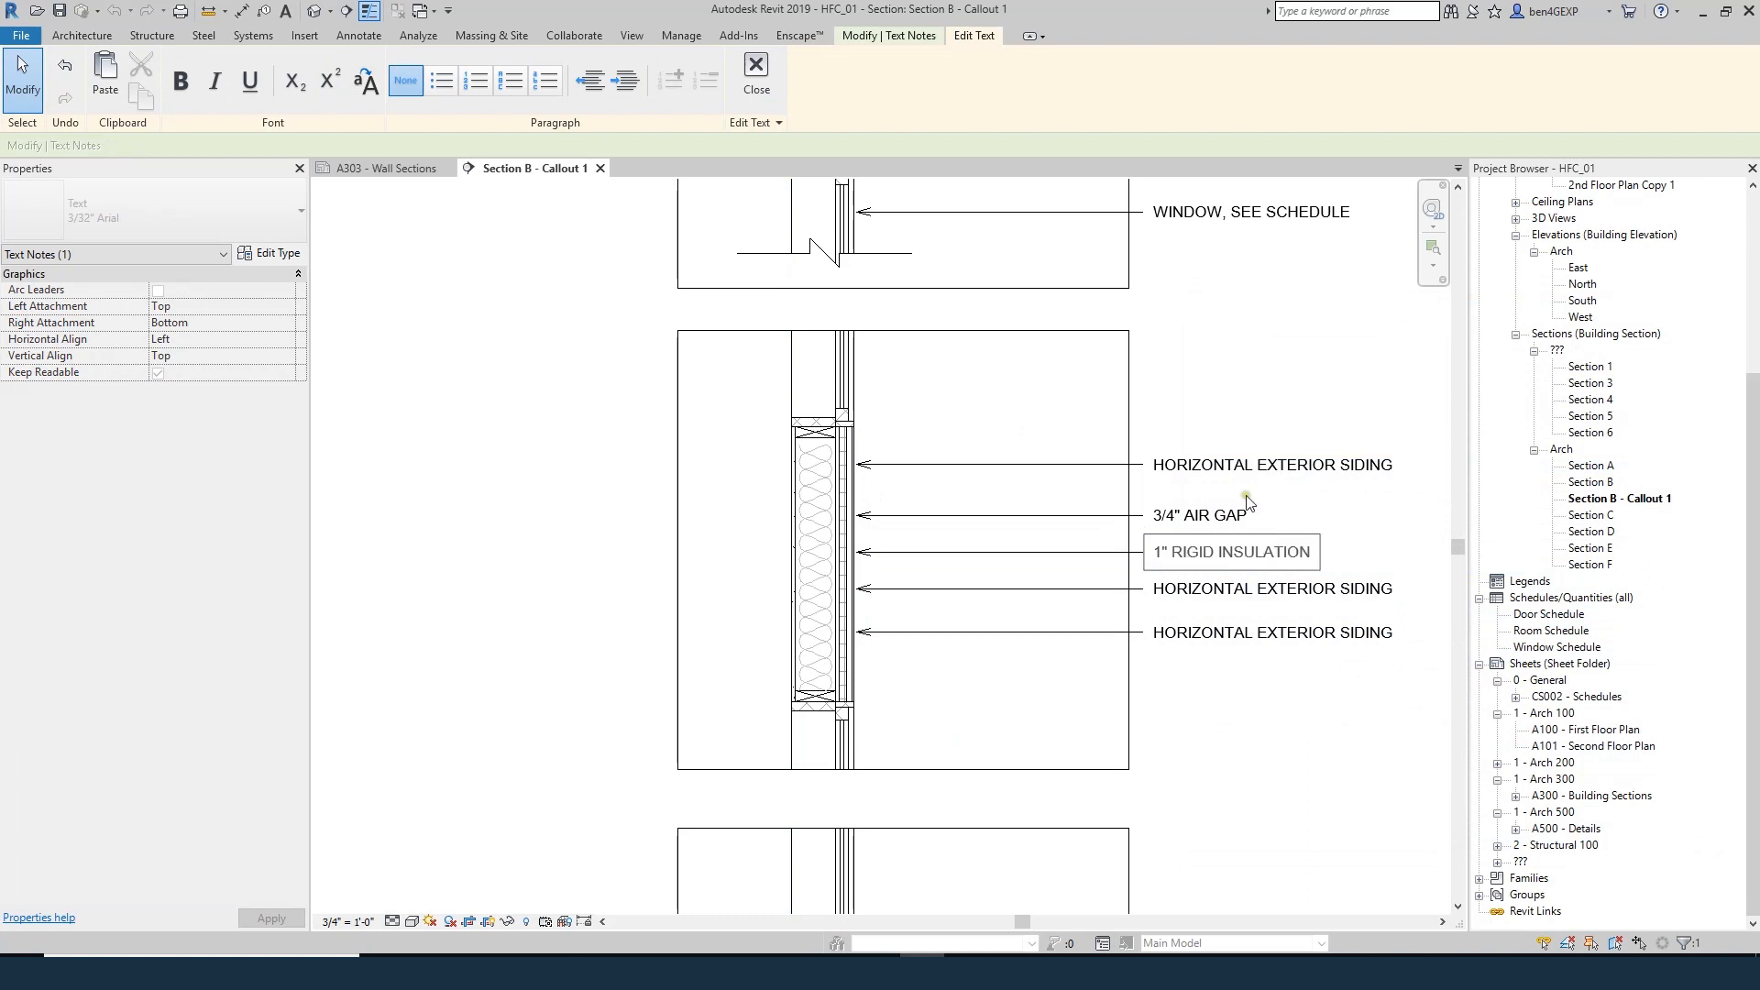
left_click(1256, 366)
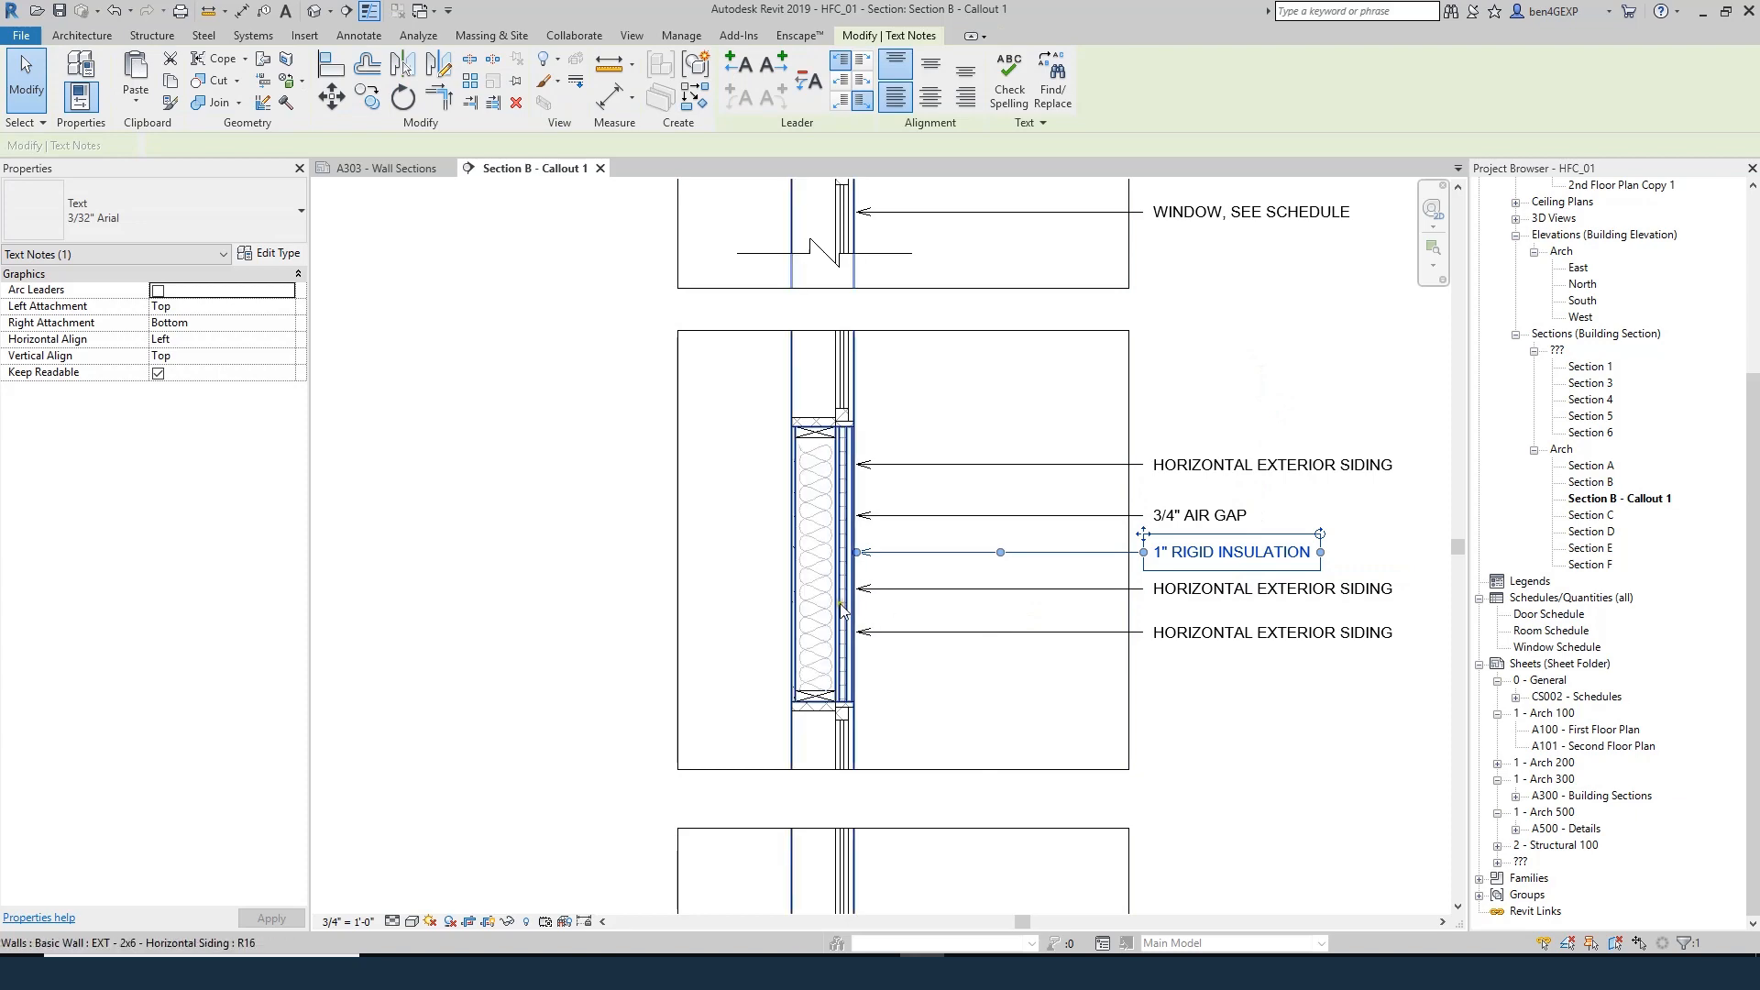
scroll(845, 596, "up", 3)
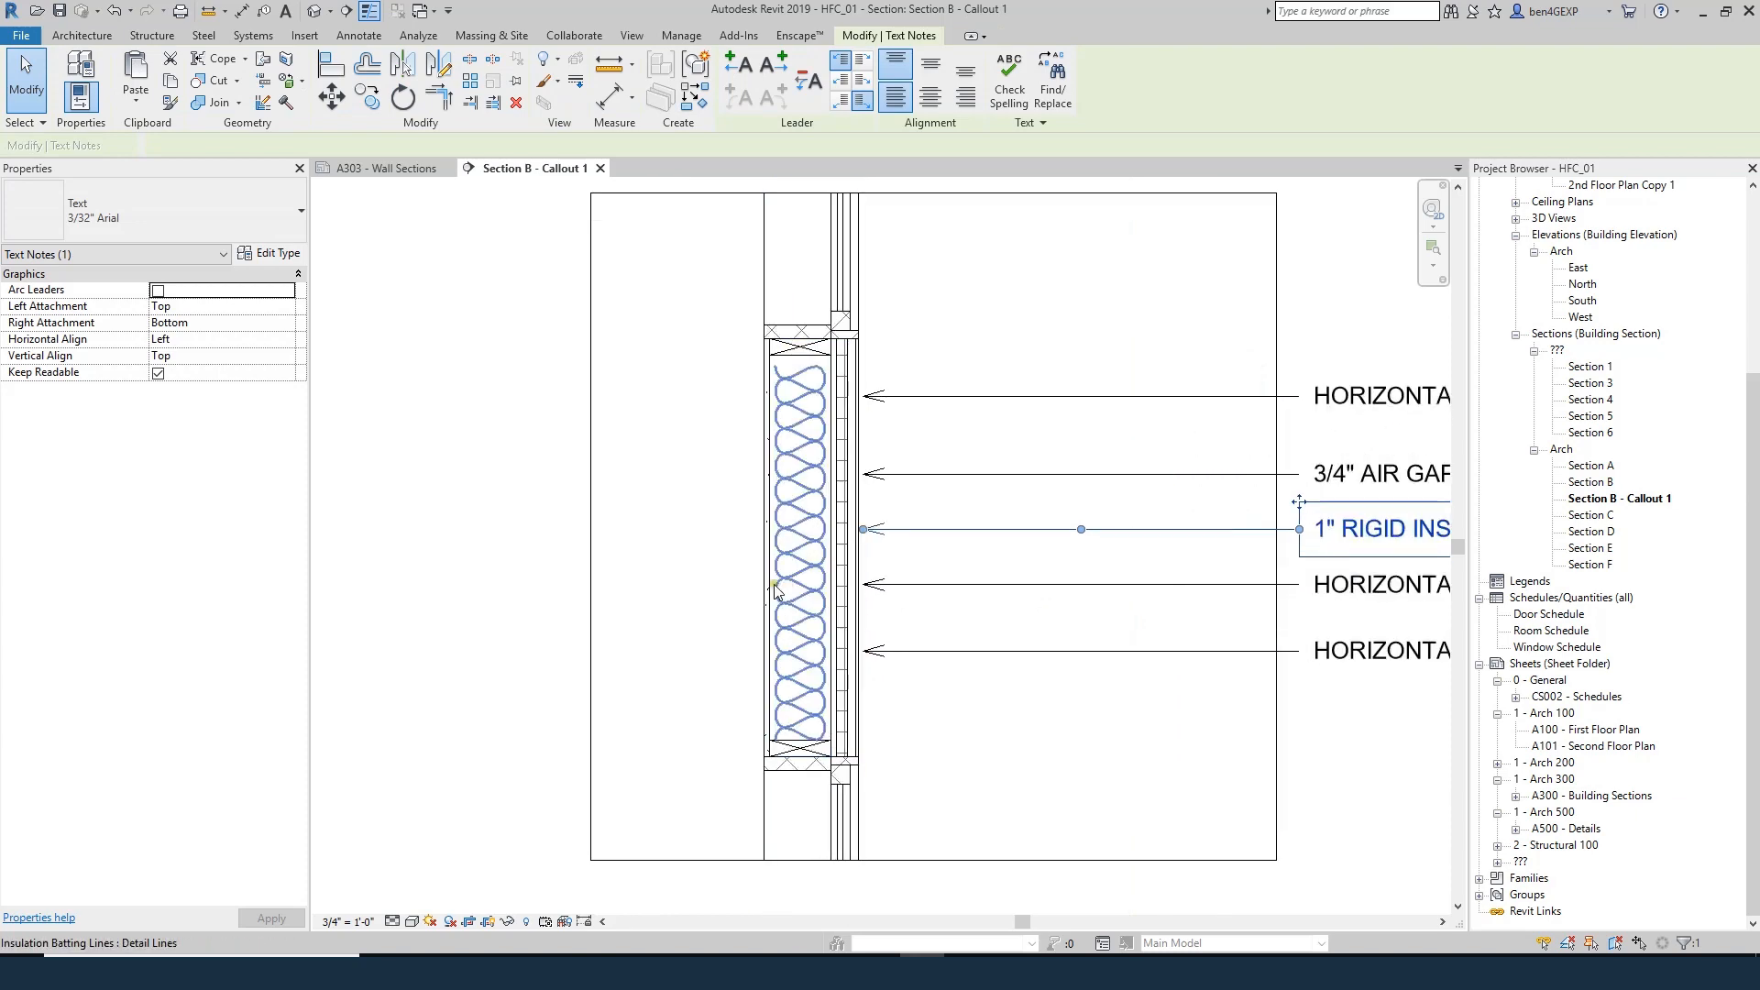
scroll(776, 588, "down", 2)
left_click(1229, 295)
scroll(1210, 312, "down", 2)
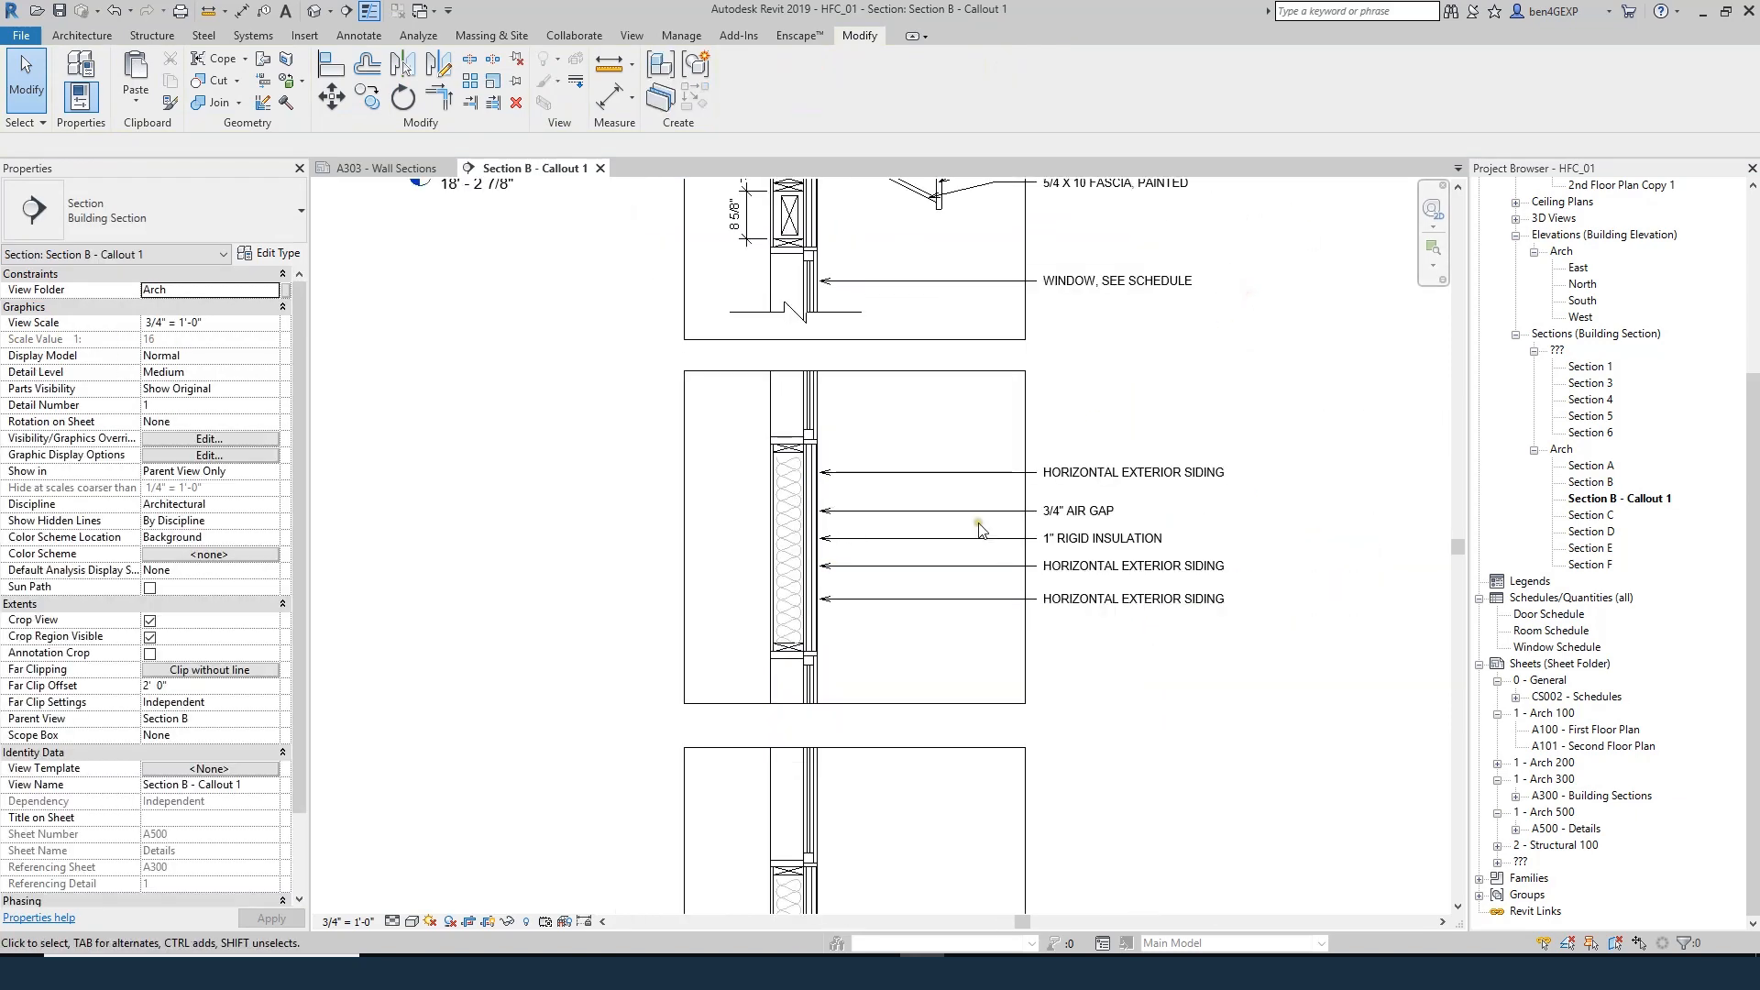
scroll(1146, 371, "up", 2)
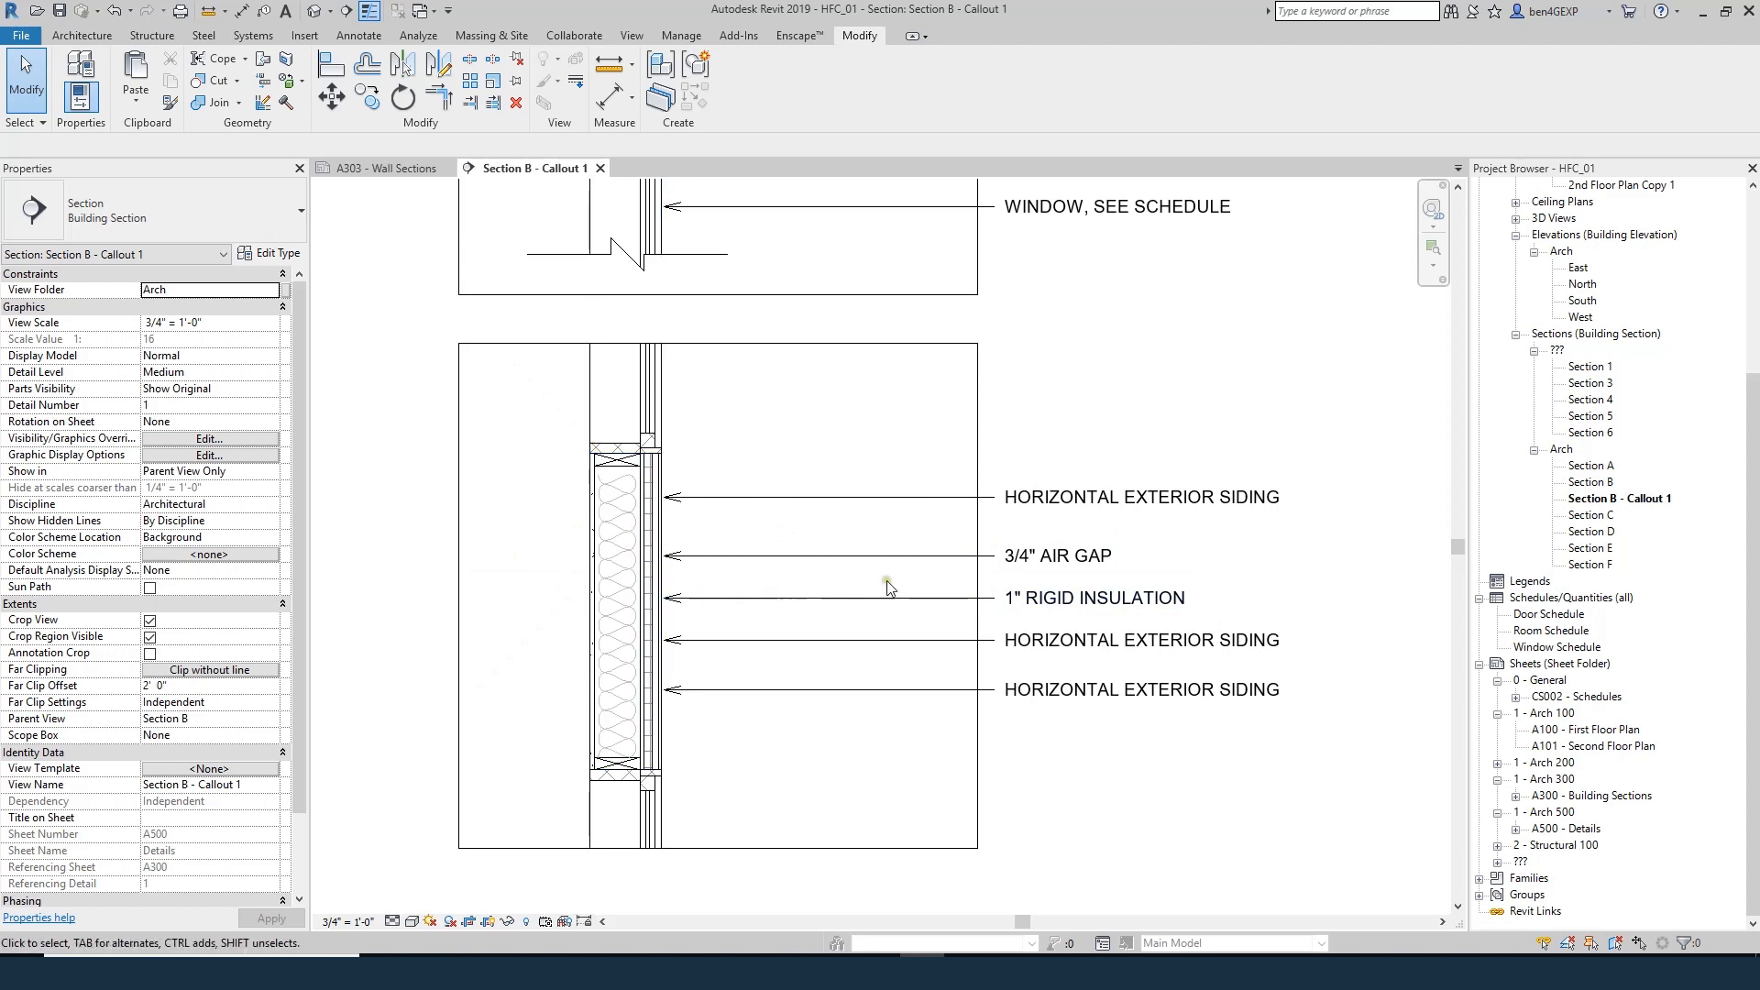
- Change the fourth wall note, below the rigid insulation note, to read 1/2" SHEATHING w. WRB
scroll(979, 632, "down", 2)
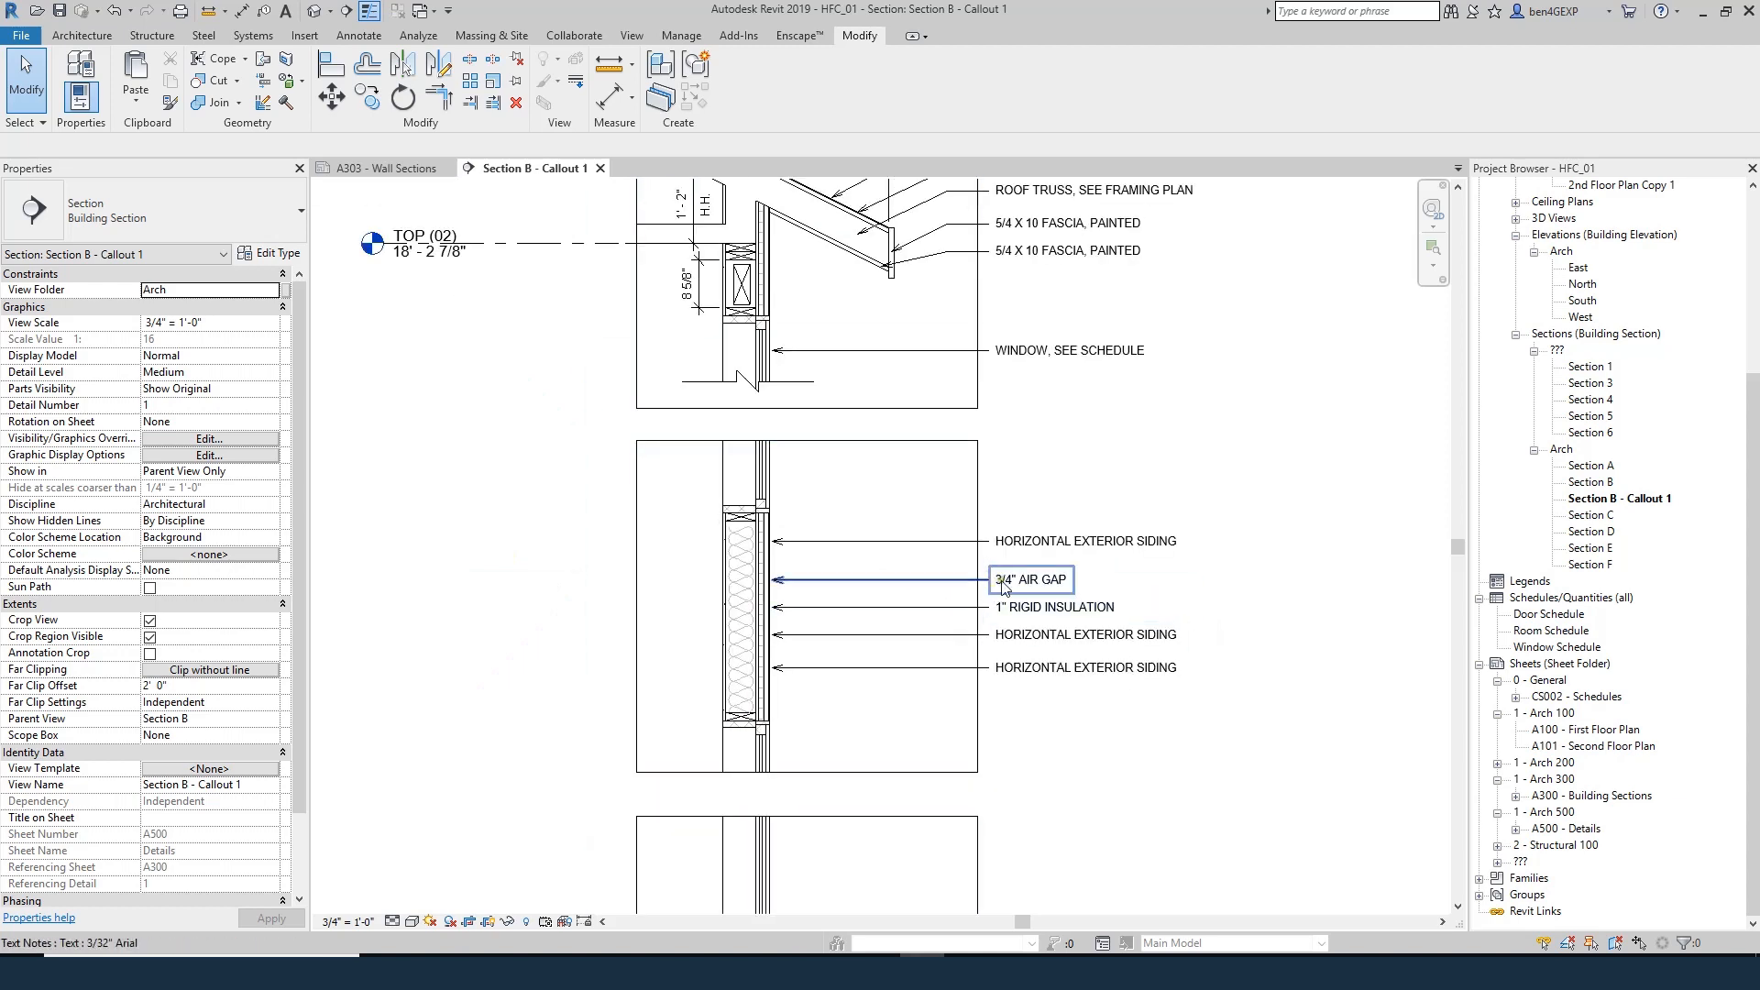
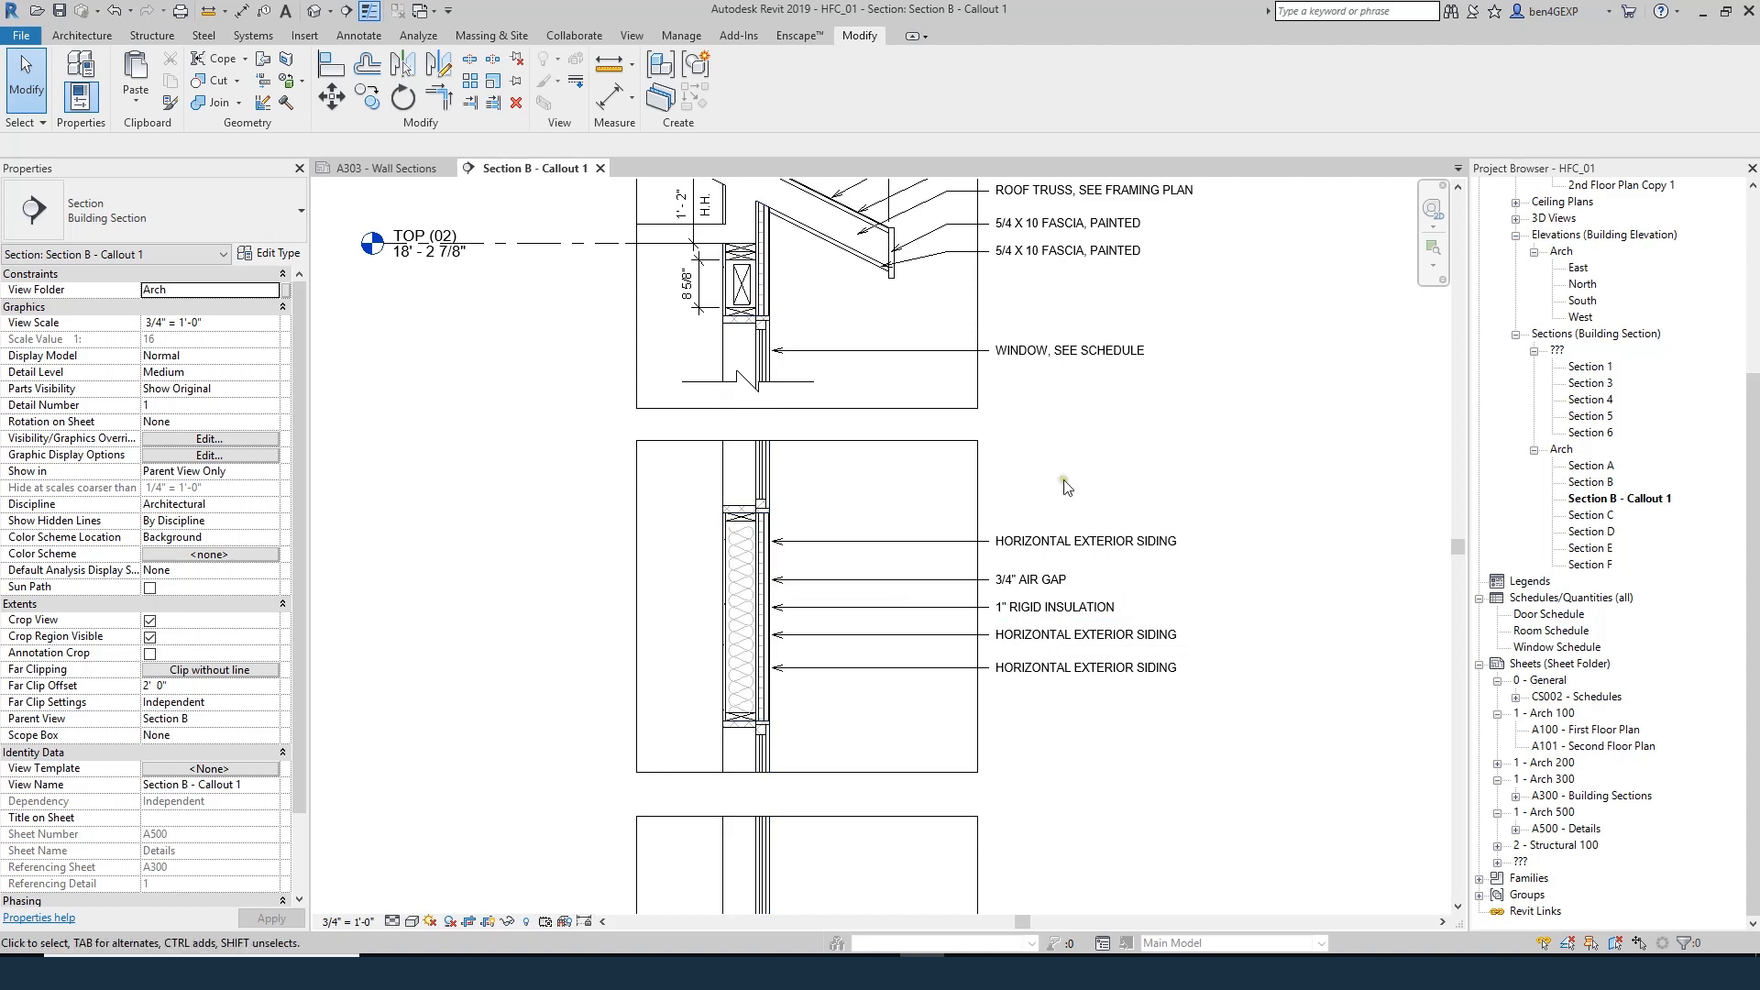
scroll(1026, 477, "up", 2)
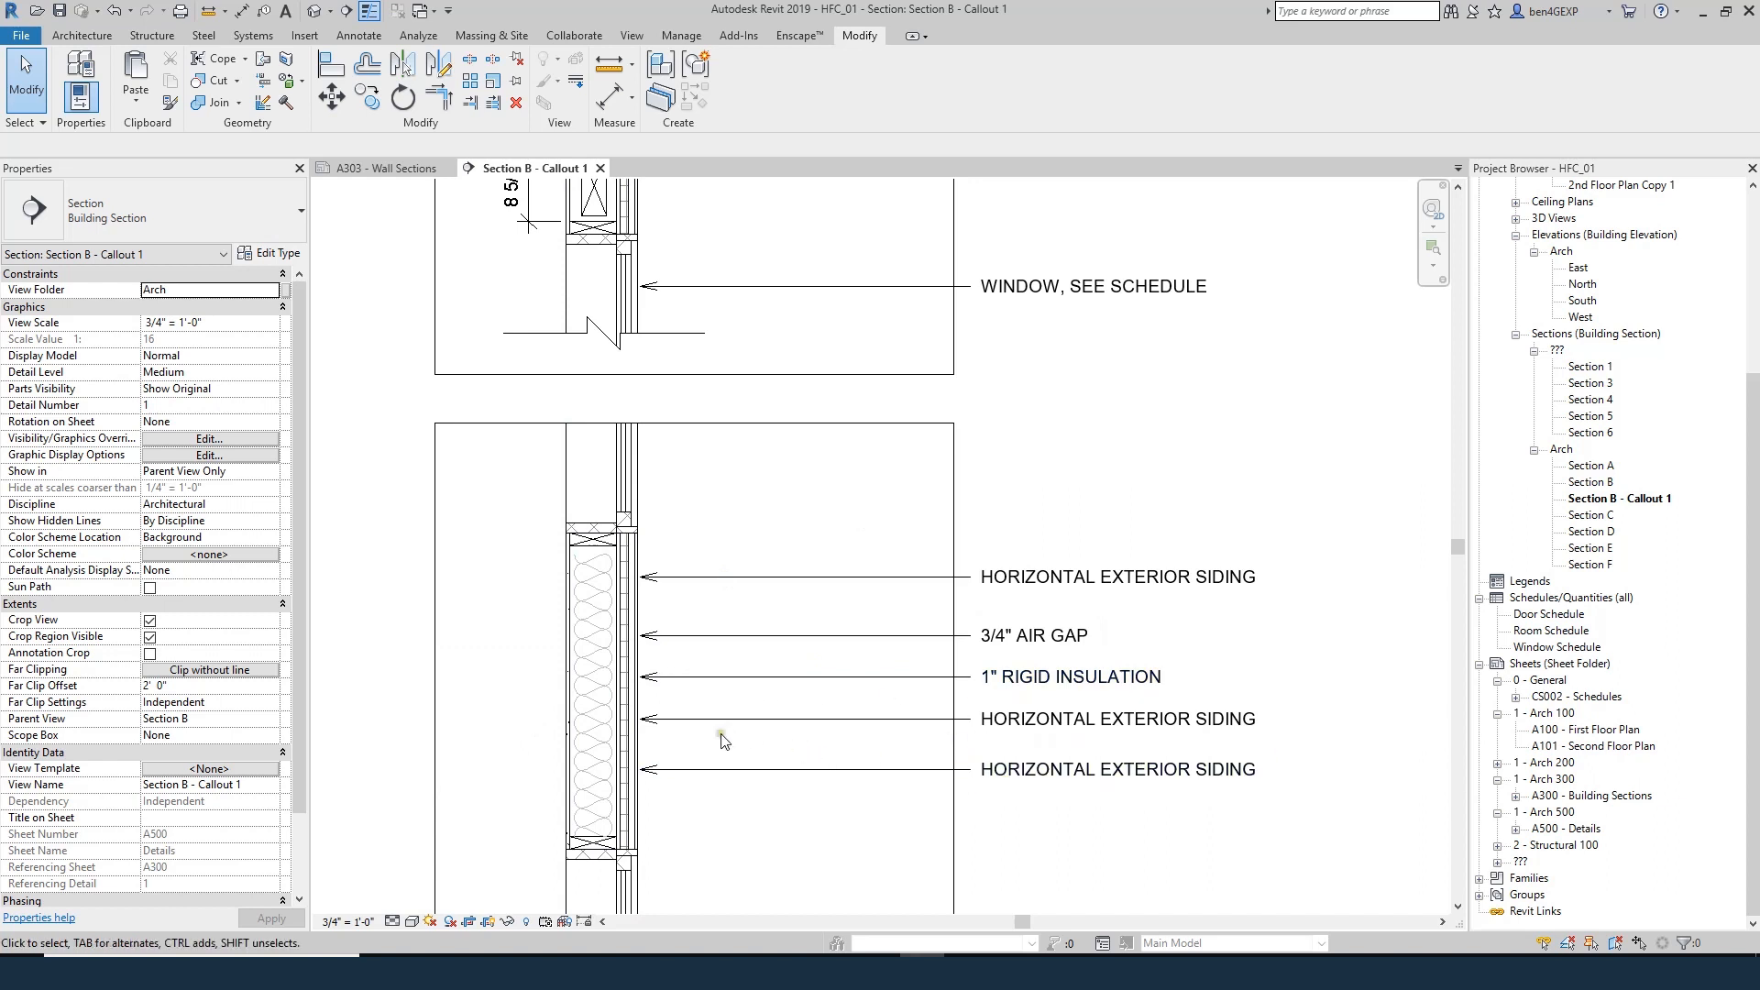
double_click(1042, 729)
double_click(1037, 719)
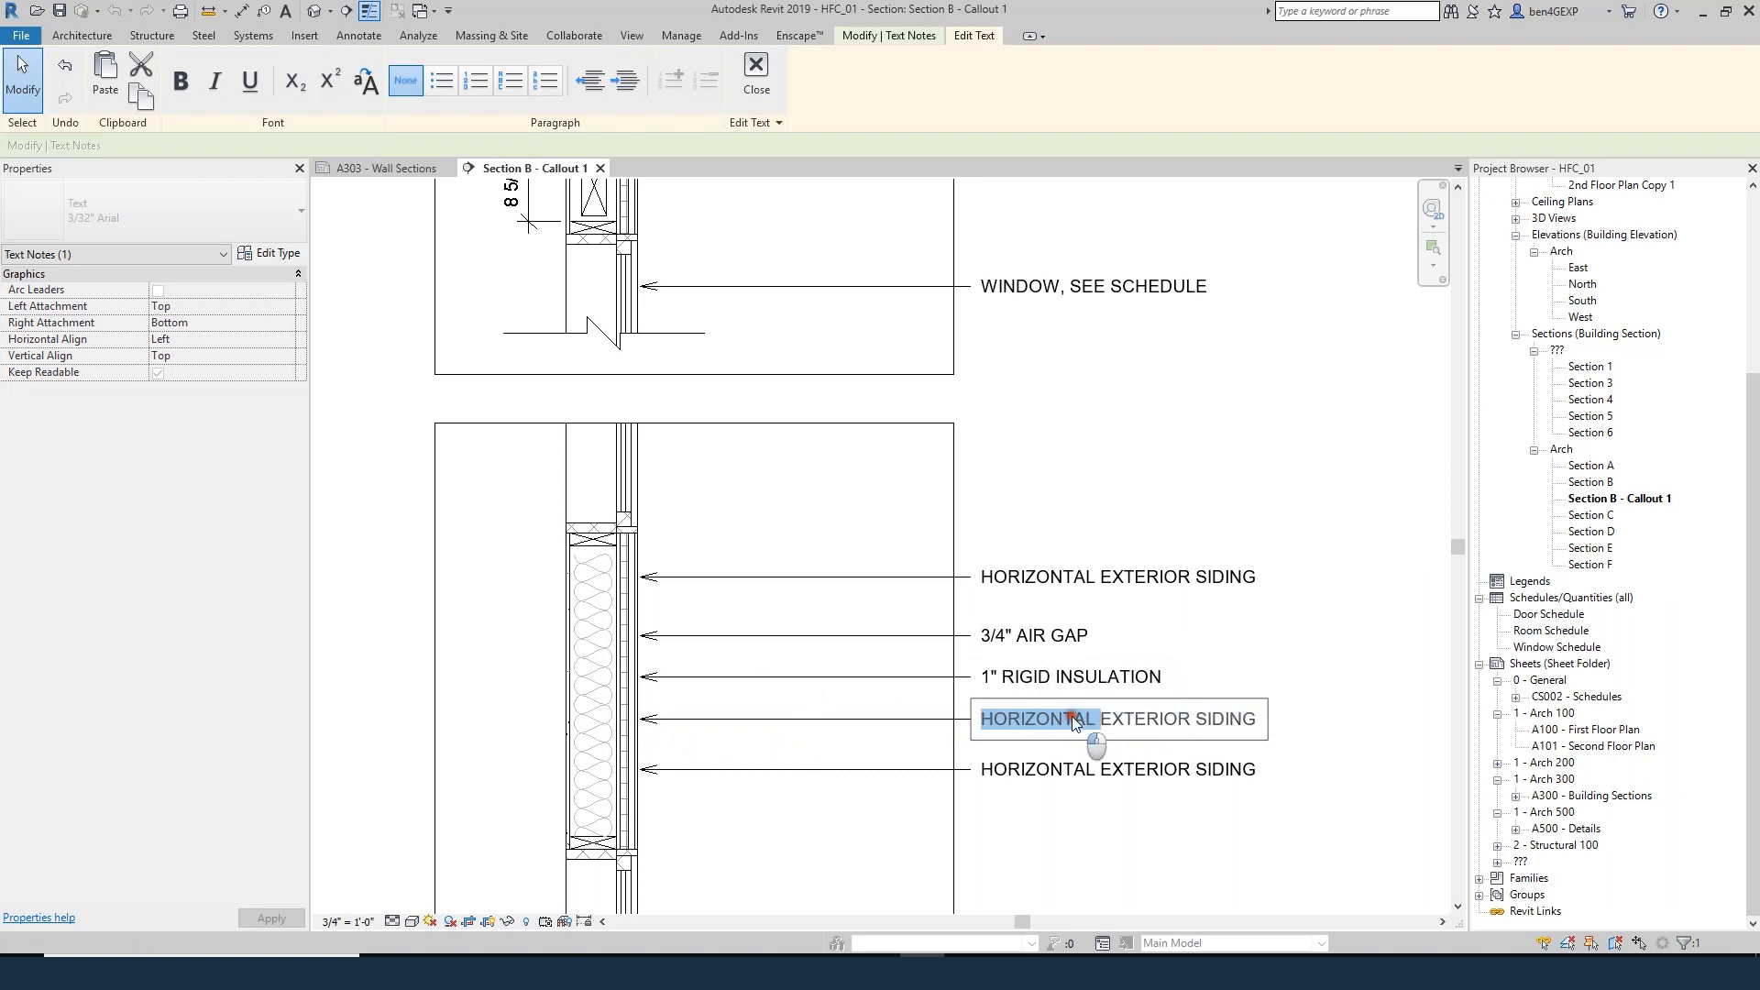
triple_click(1072, 719)
type("1/2")
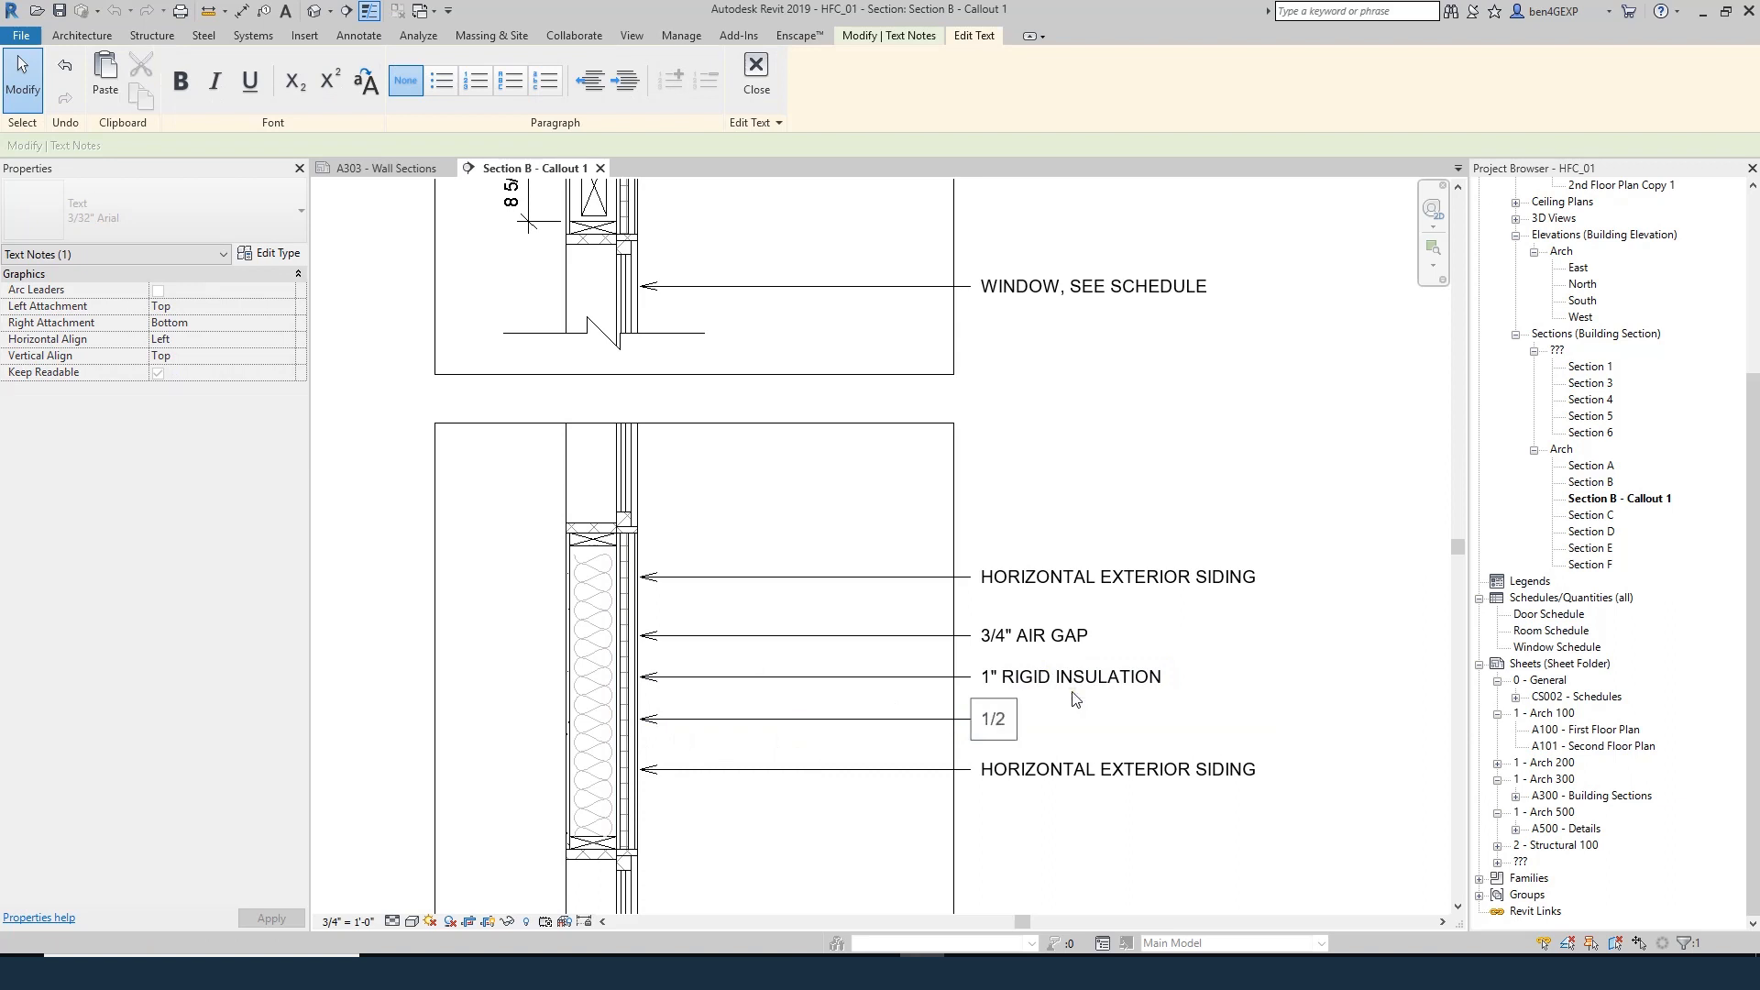
type("\" SHEATHING w")
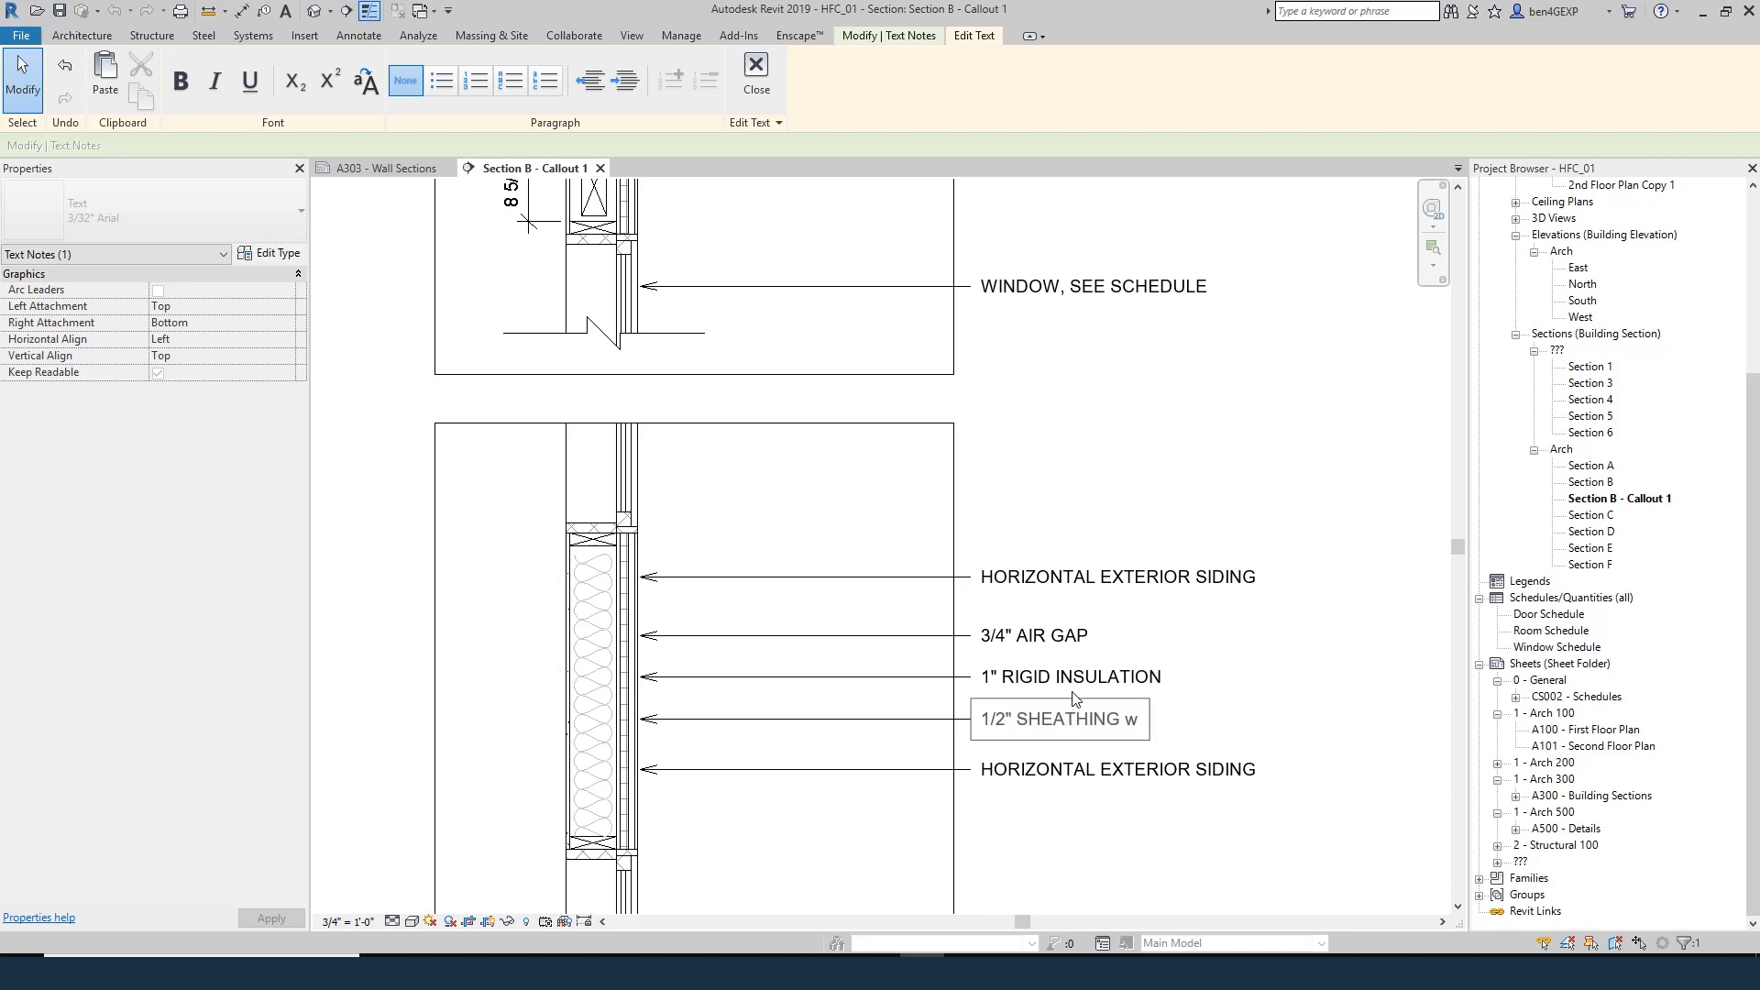
type("RB")
left_click(1088, 419)
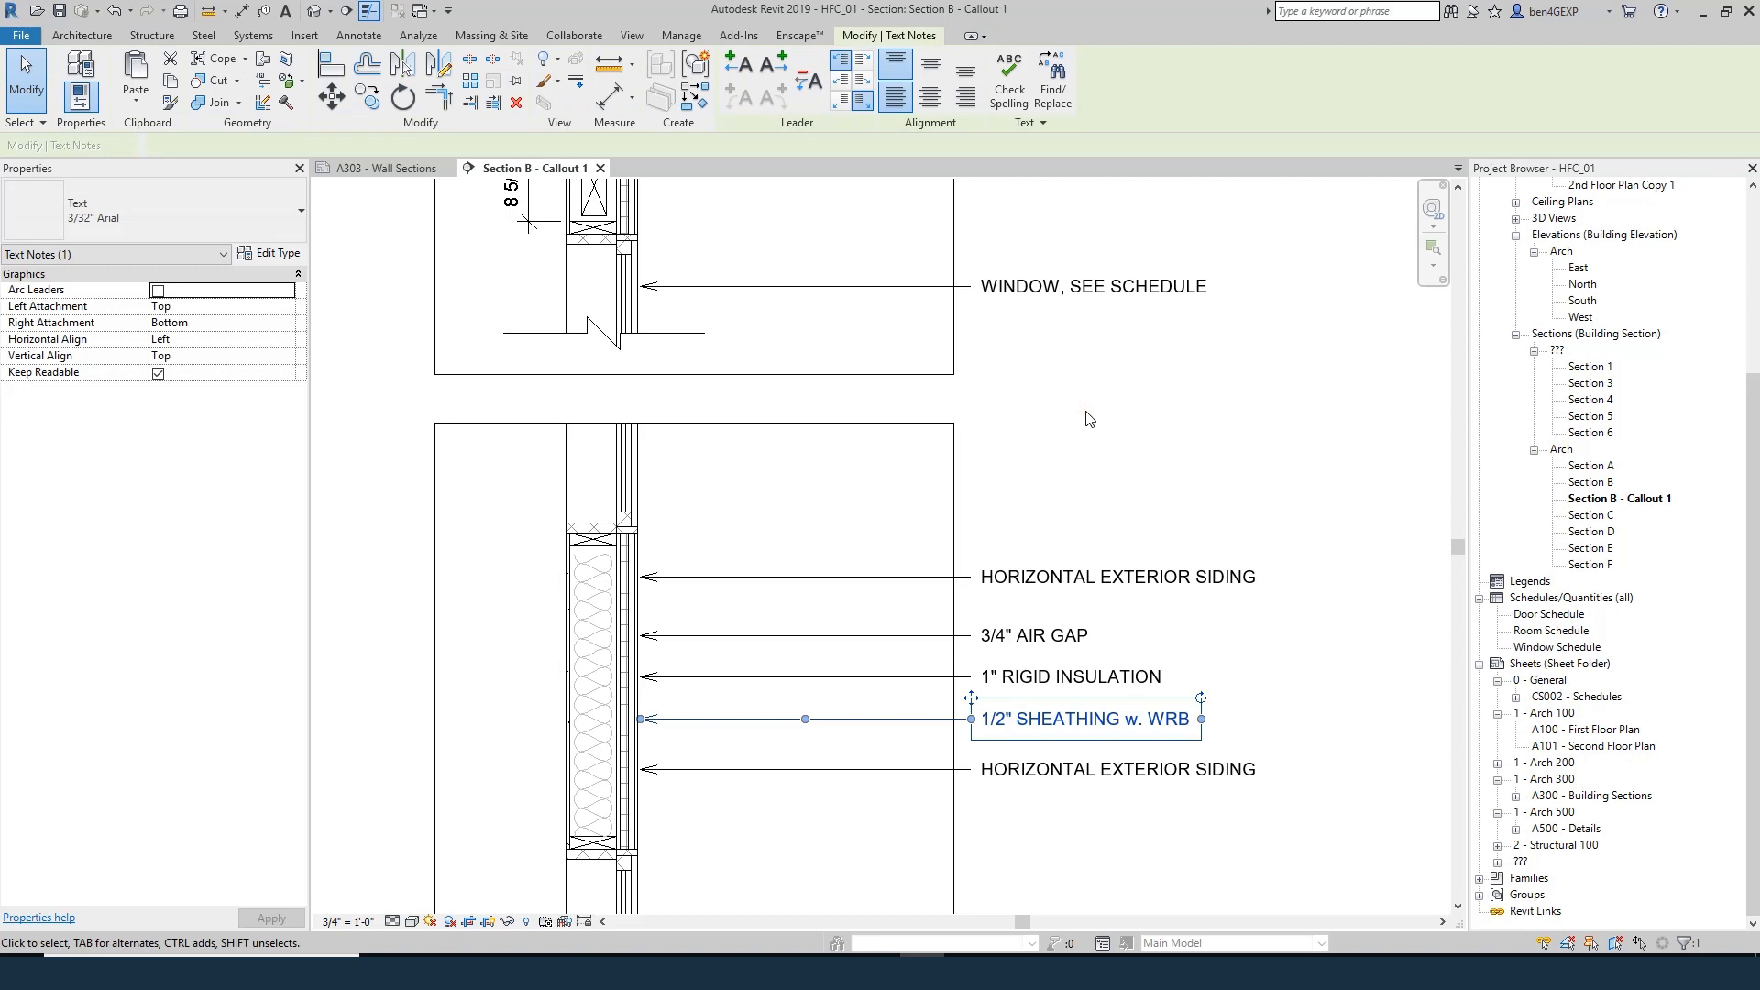
left_click(1095, 424)
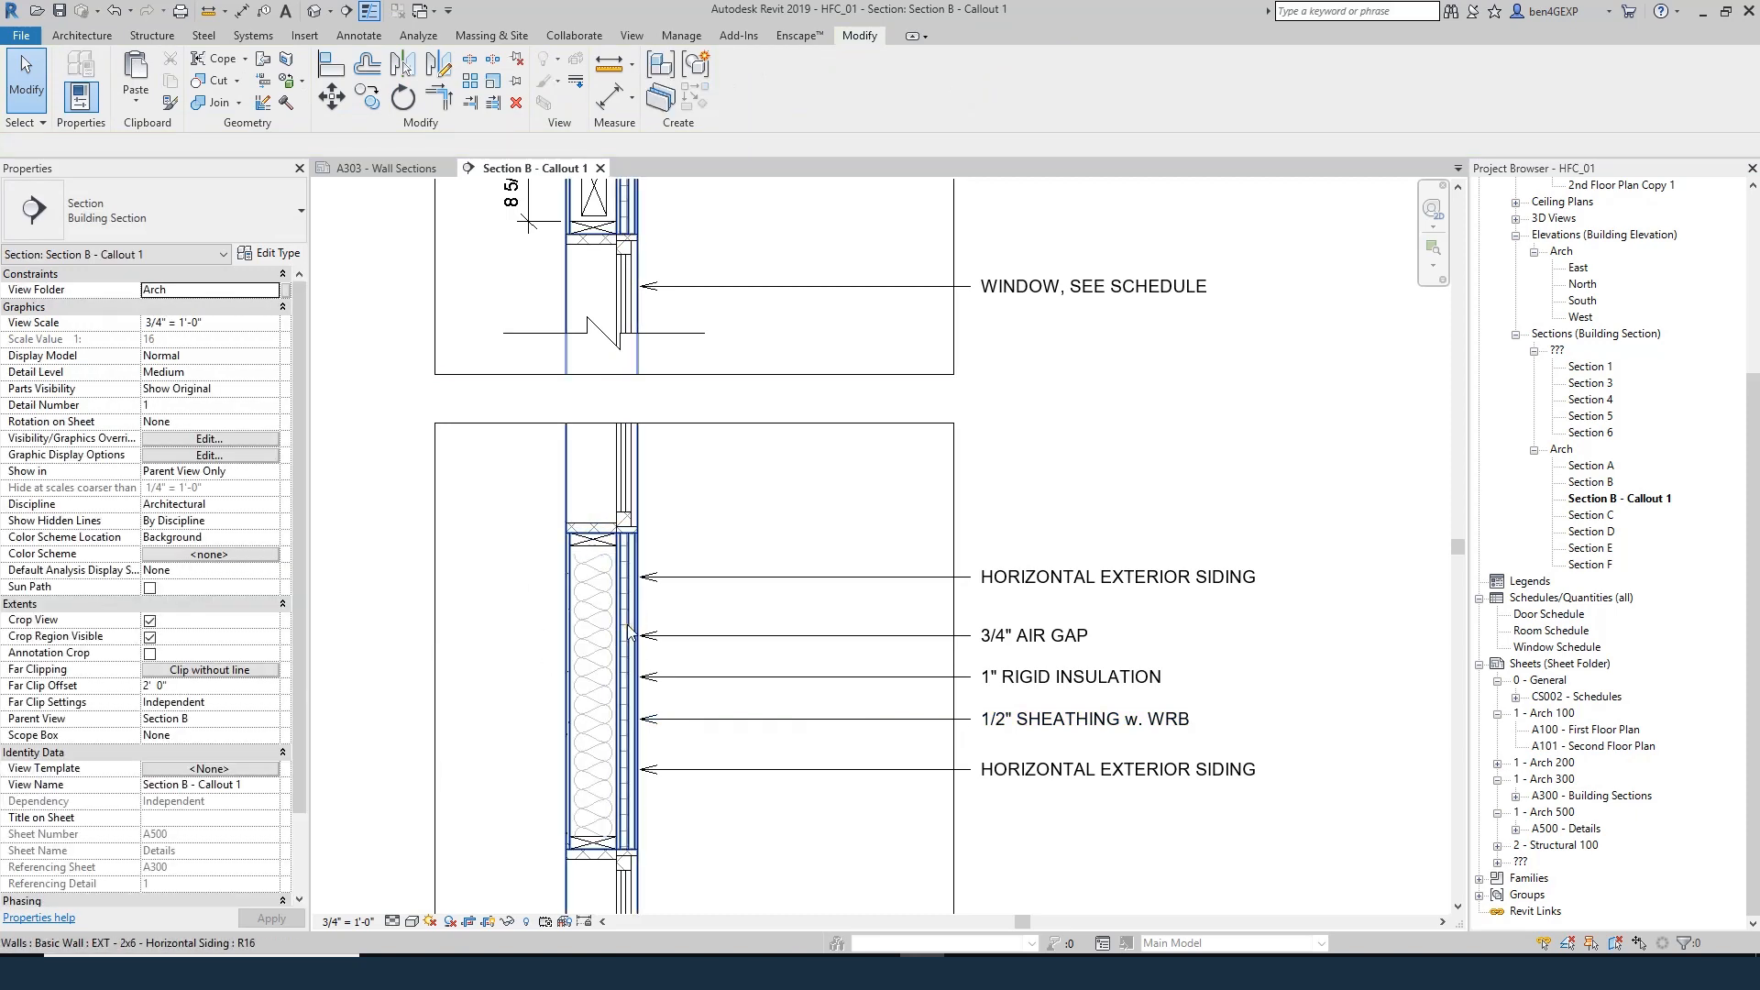
- Point the lowest wall note's leader at the batt insulation and change its text to 2X6 BALLOON FRAMED WALL w. R-21 BATT
left_click(1050, 770)
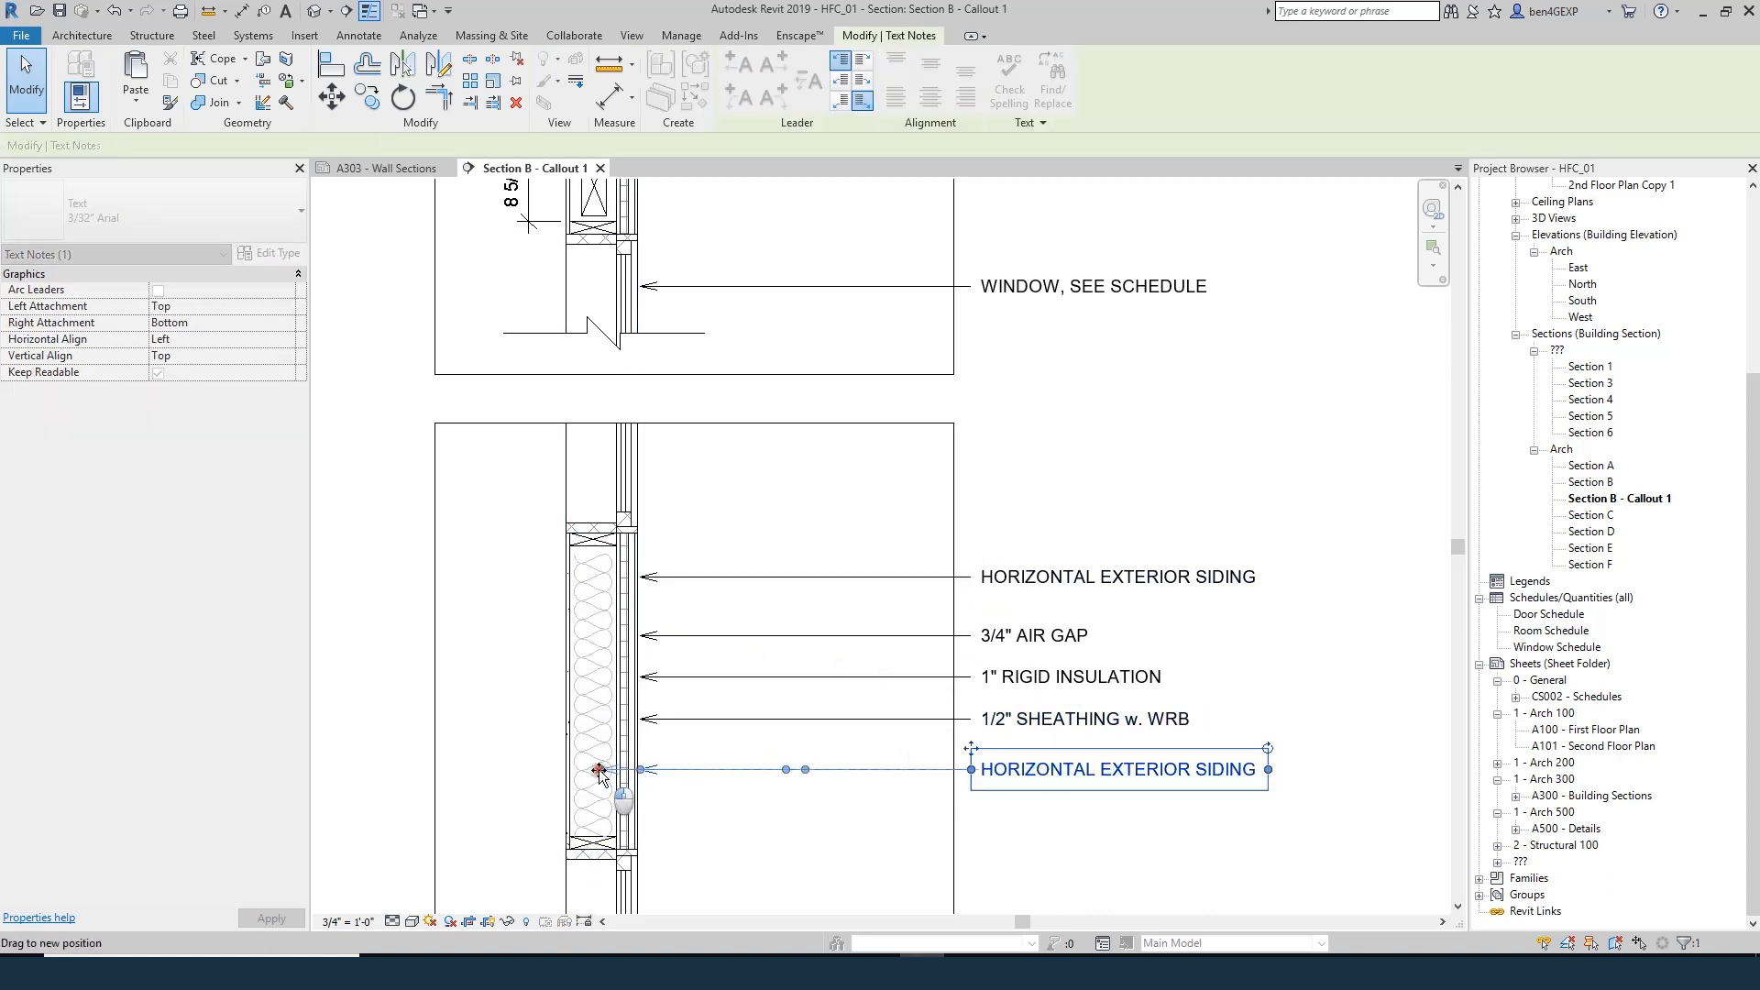
left_click_drag(598, 771, 601, 770)
double_click(1066, 777)
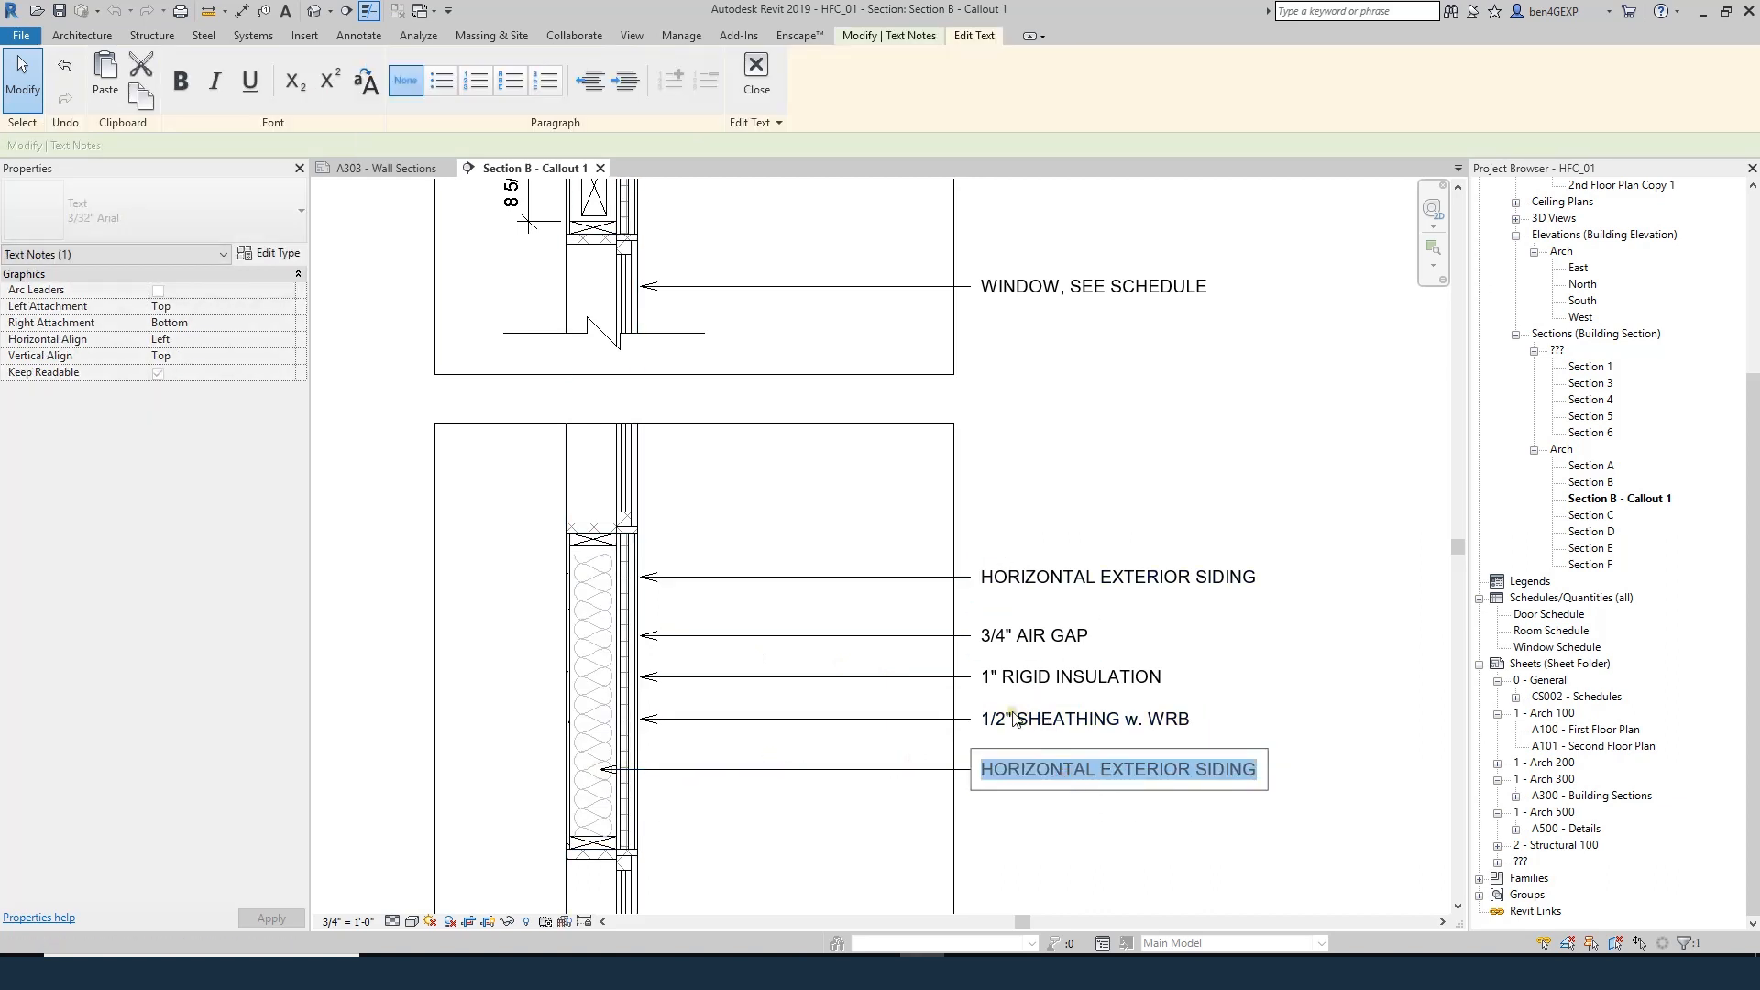
type("2X6")
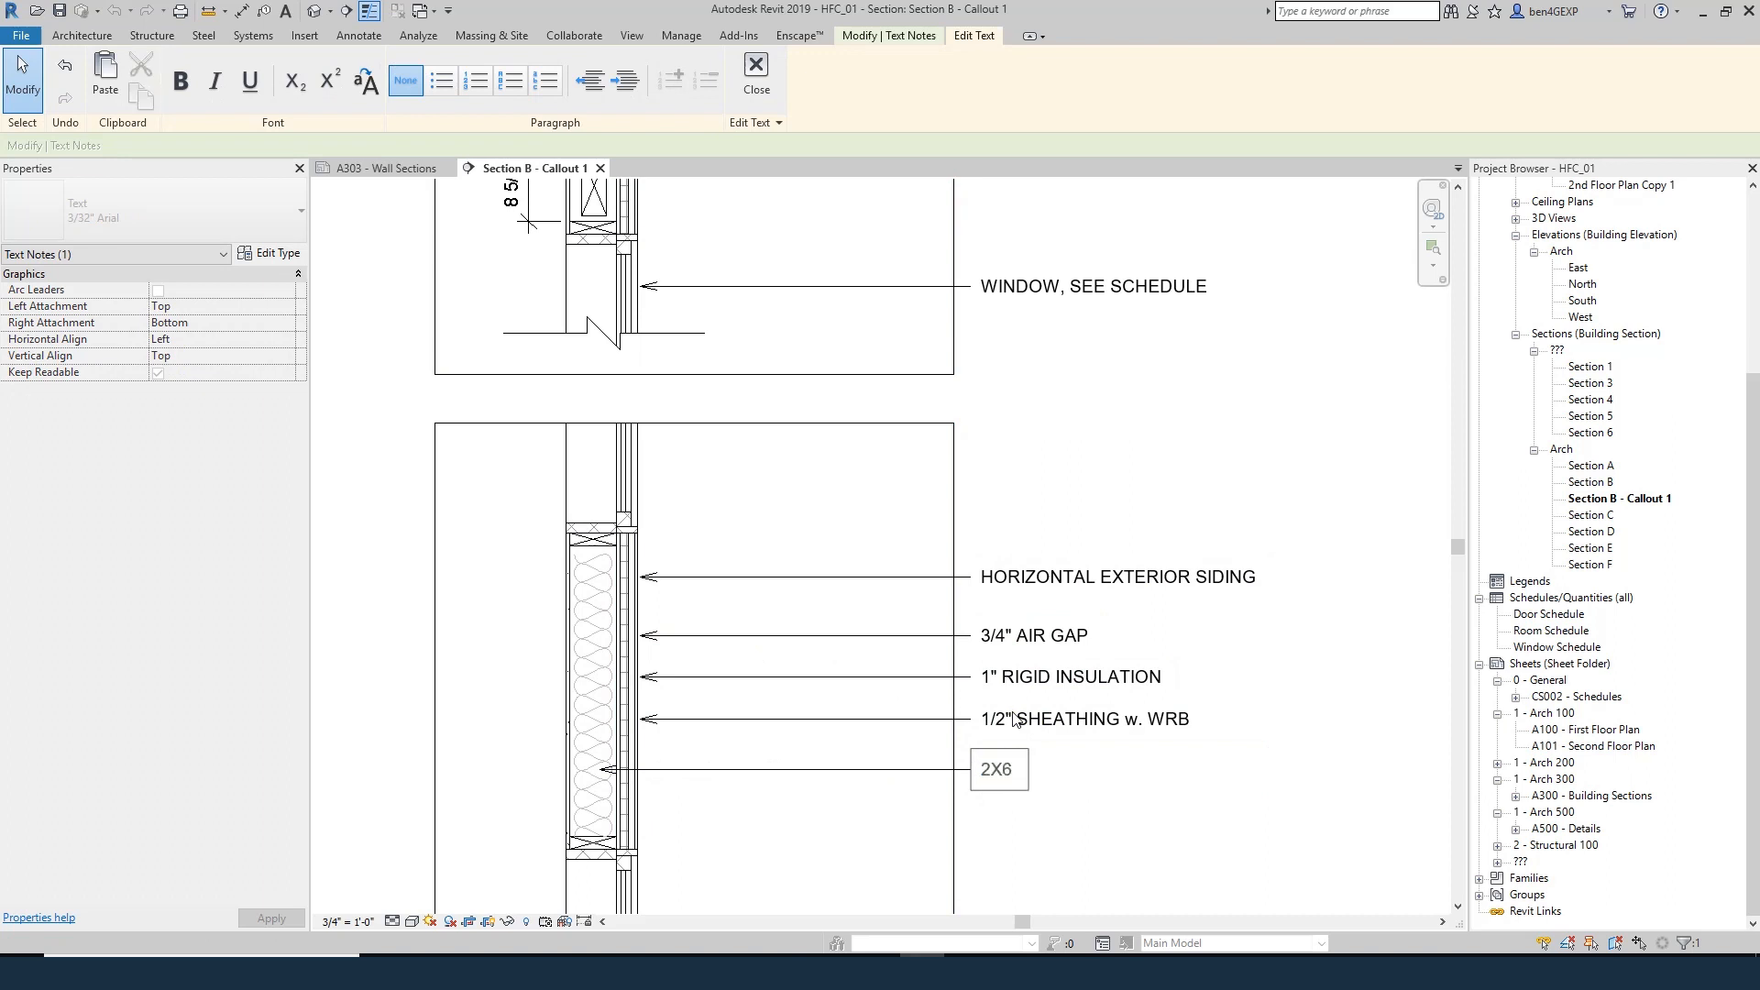
type(" BALLOON FR")
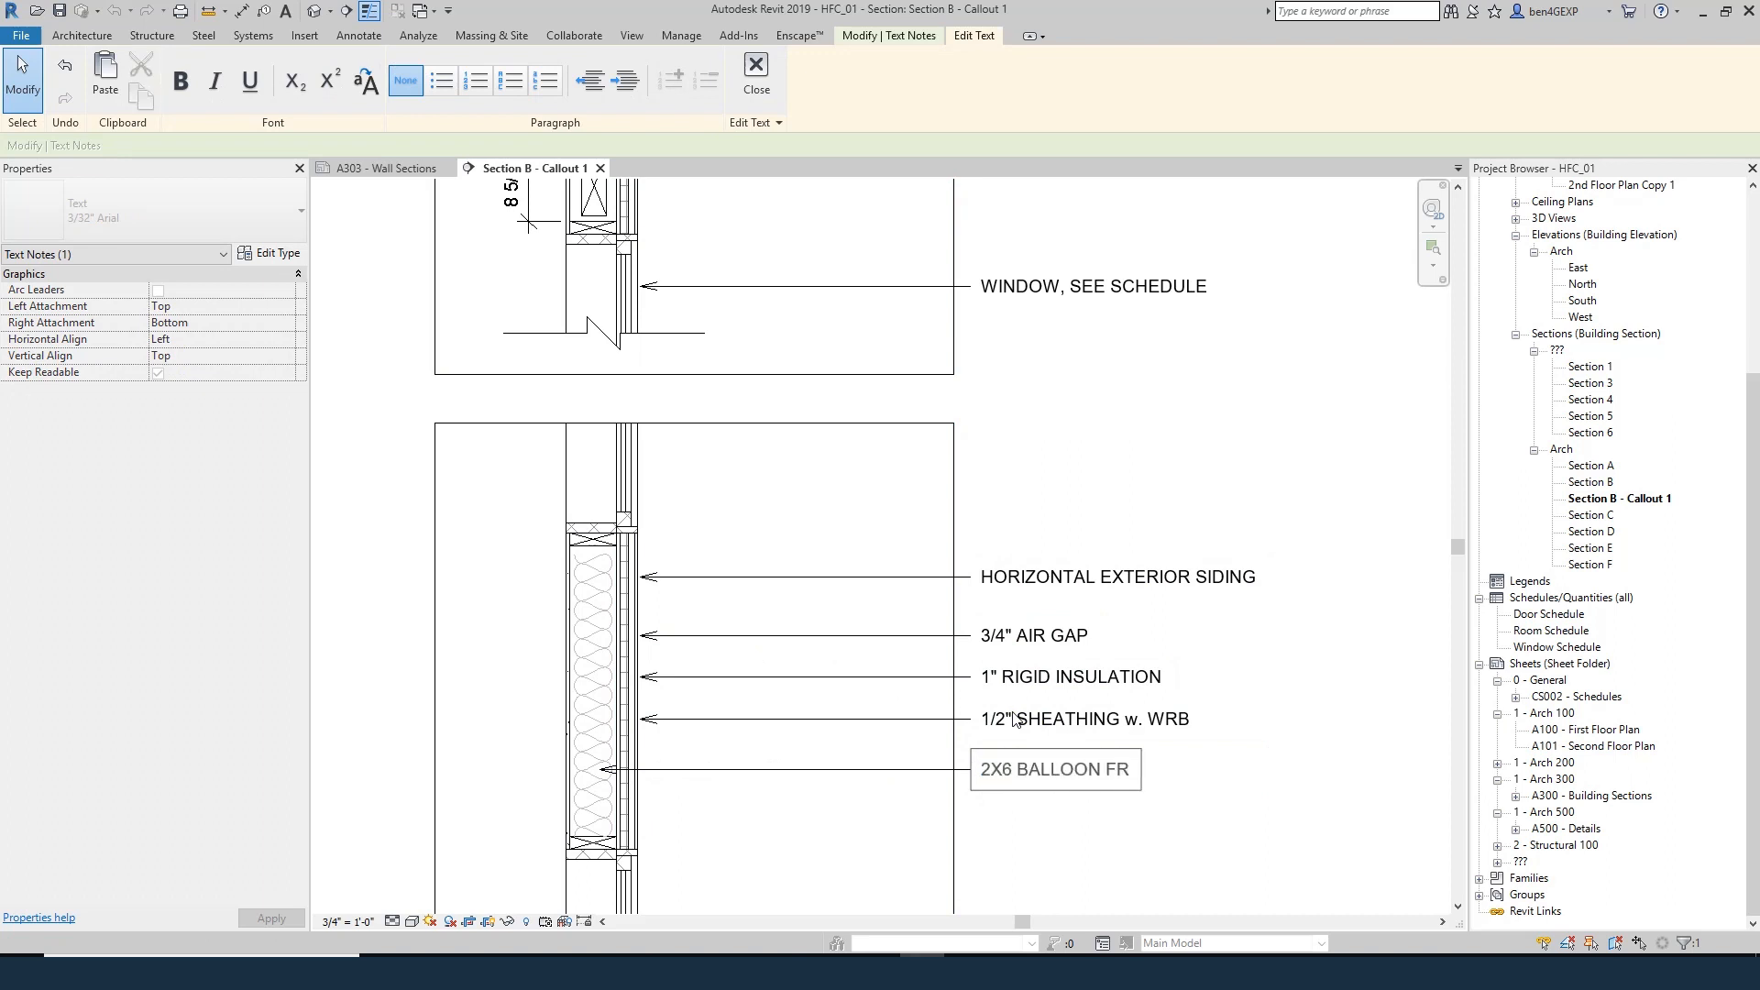
type("AMED WALL w. R-21 BATT")
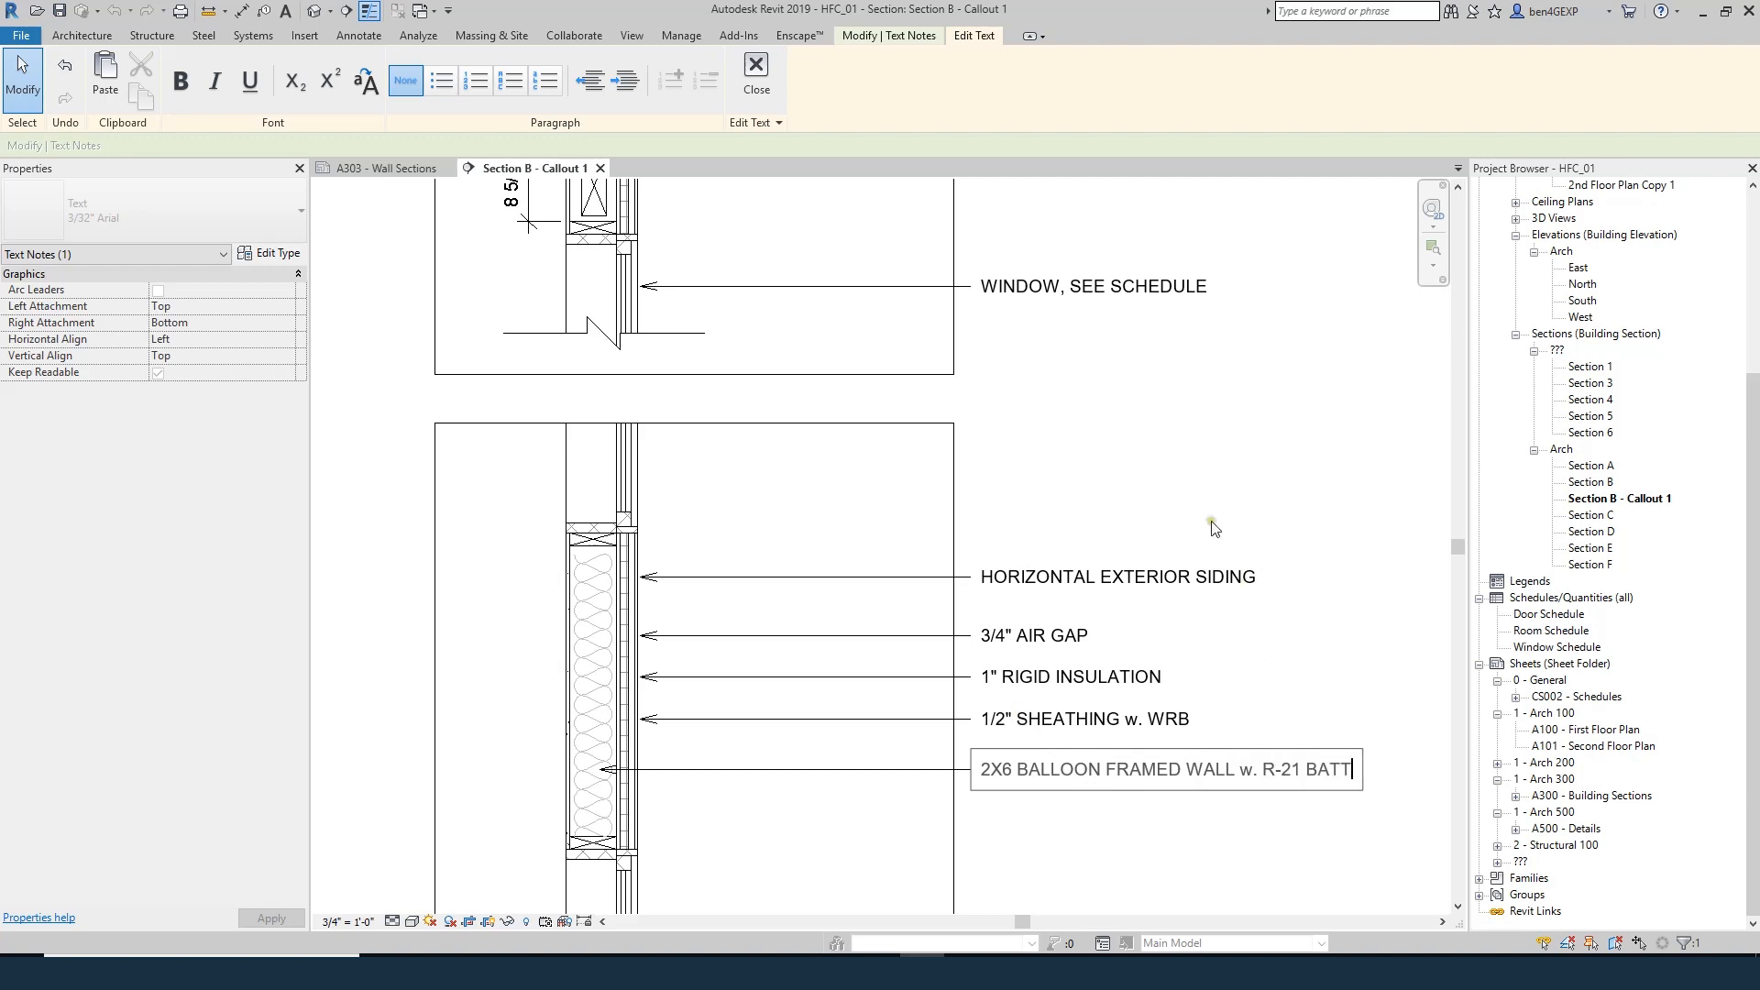
left_click(1199, 449)
left_click(1199, 495)
- Move the leader arrowheads of the 1" rigid insulation and 1/2" sheathing notes onto their own wall layers
left_click(1124, 688)
scroll(680, 698, "up", 2)
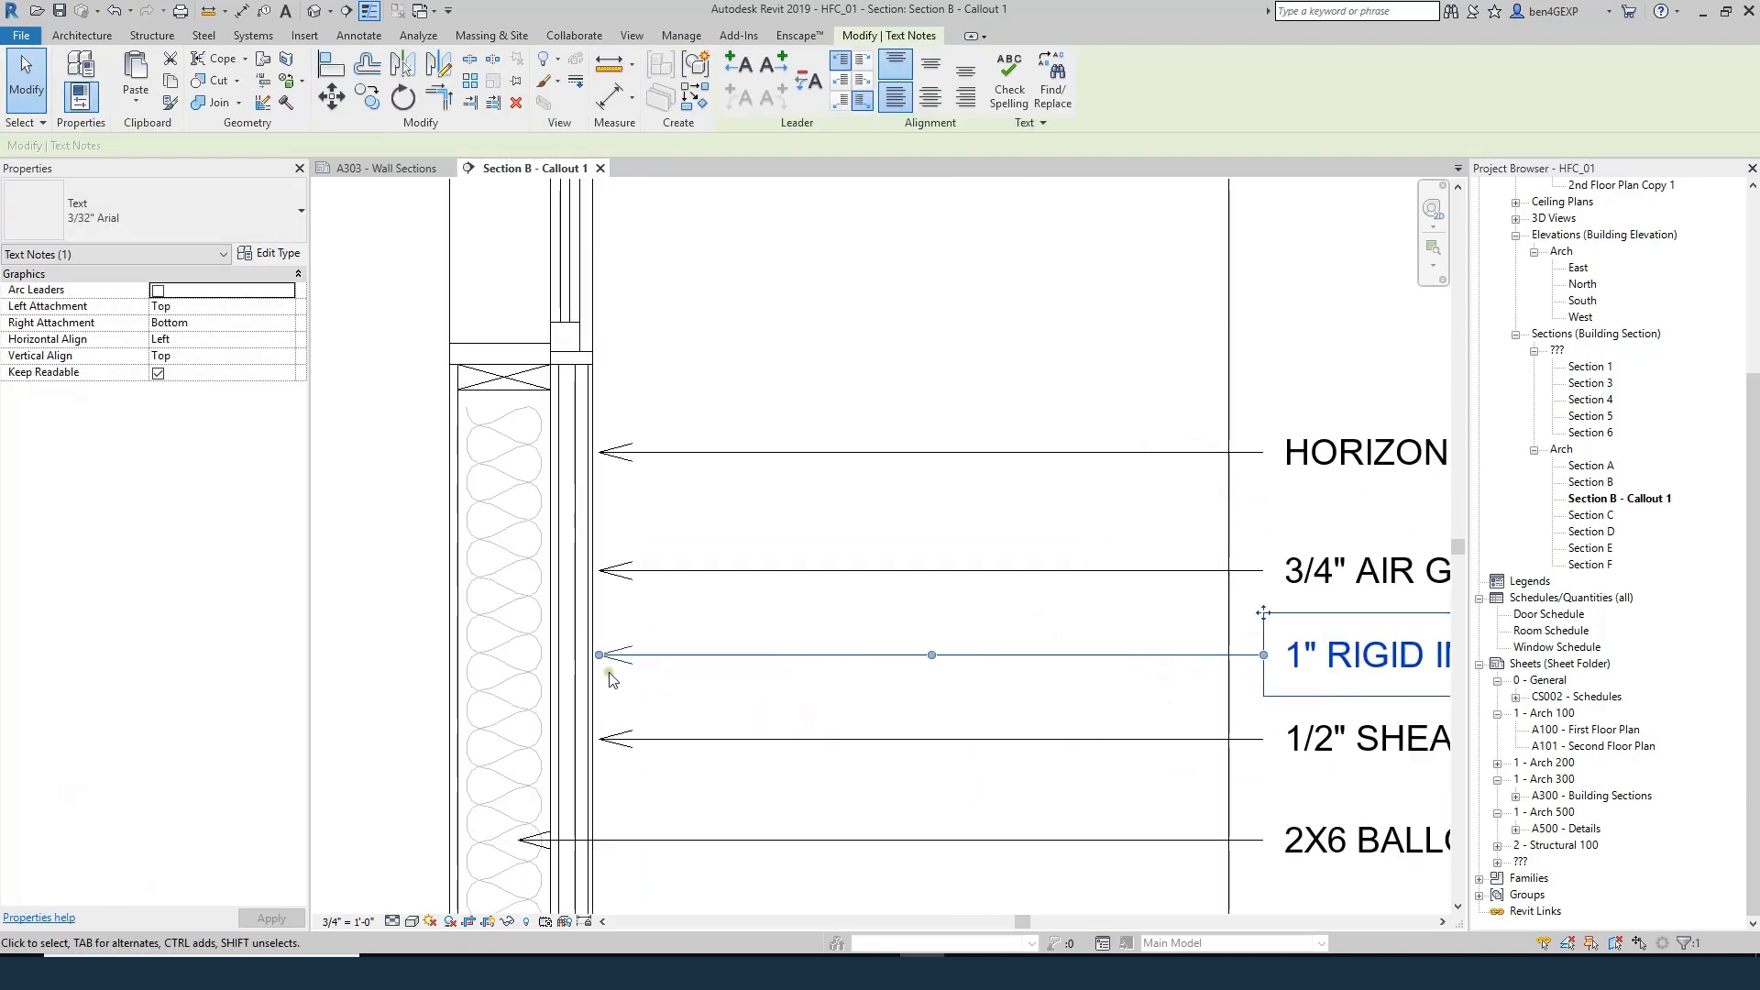
left_click_drag(599, 654, 581, 654)
left_click(1336, 752)
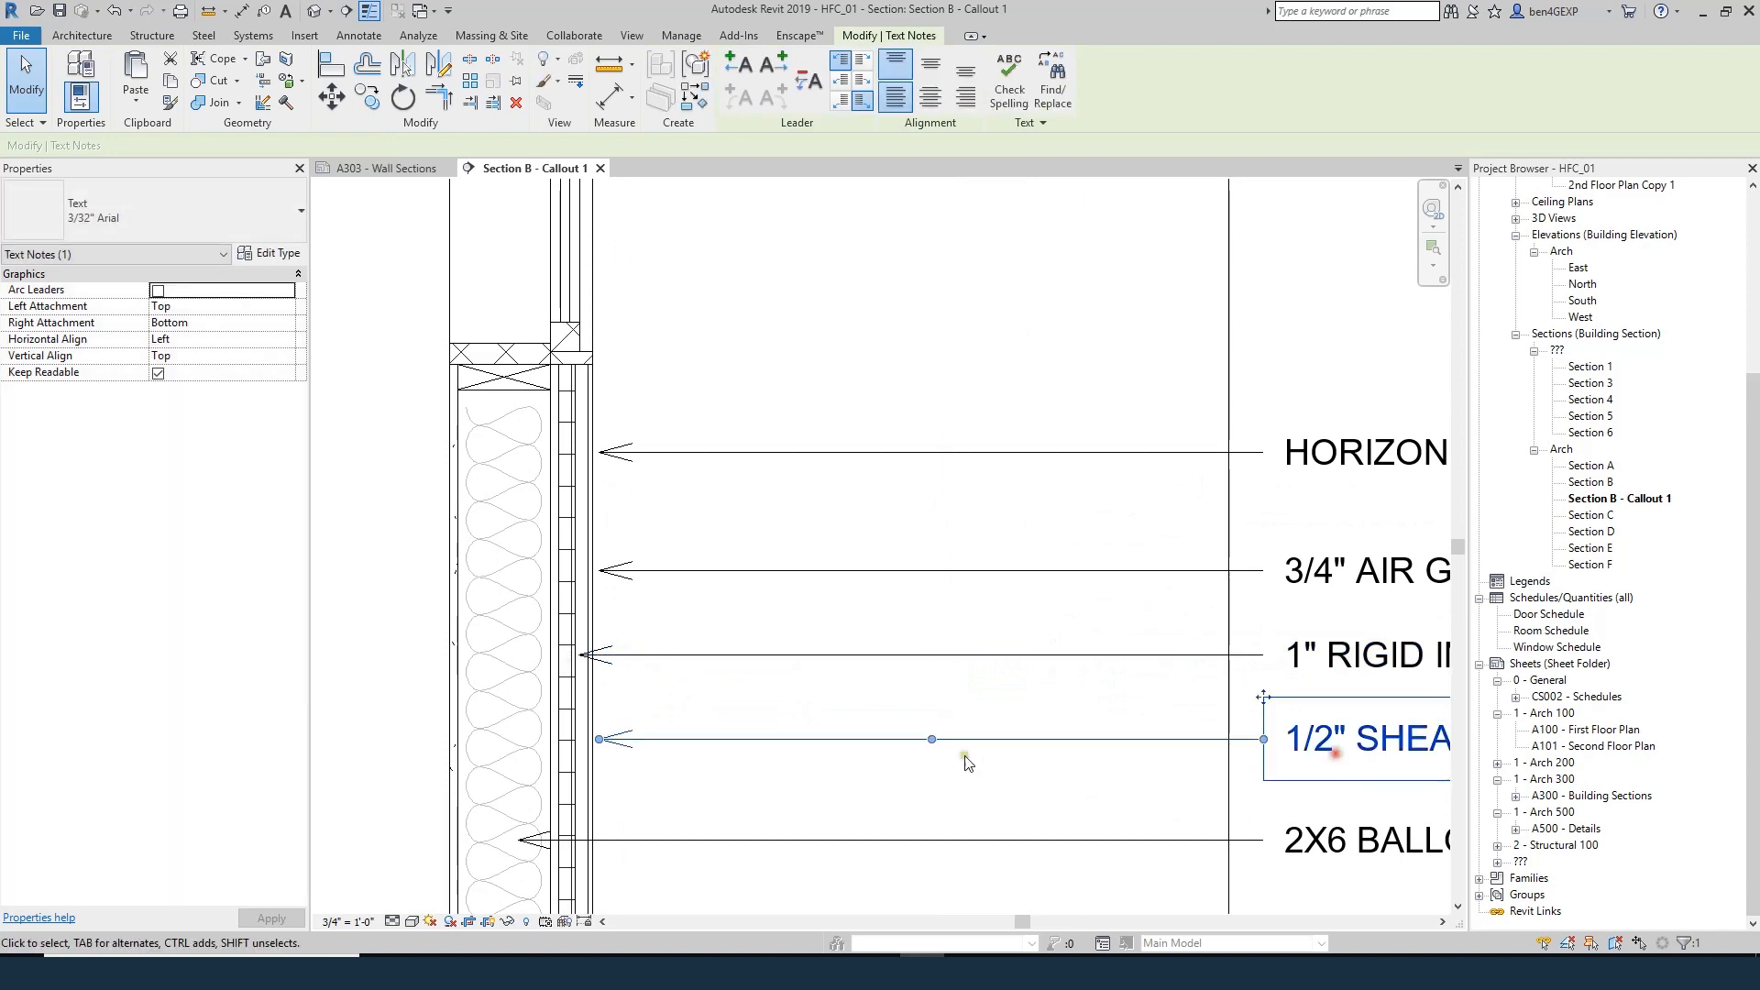
scroll(612, 739, "up", 2)
left_click_drag(575, 742, 481, 784)
scroll(529, 707, "down", 2)
left_click(1192, 785)
scroll(558, 746, "down", 2)
key("Escape")
- Copy the balloon framed wall note directly below itself and extend the copy's leader to the wall's interior face
left_click(960, 784)
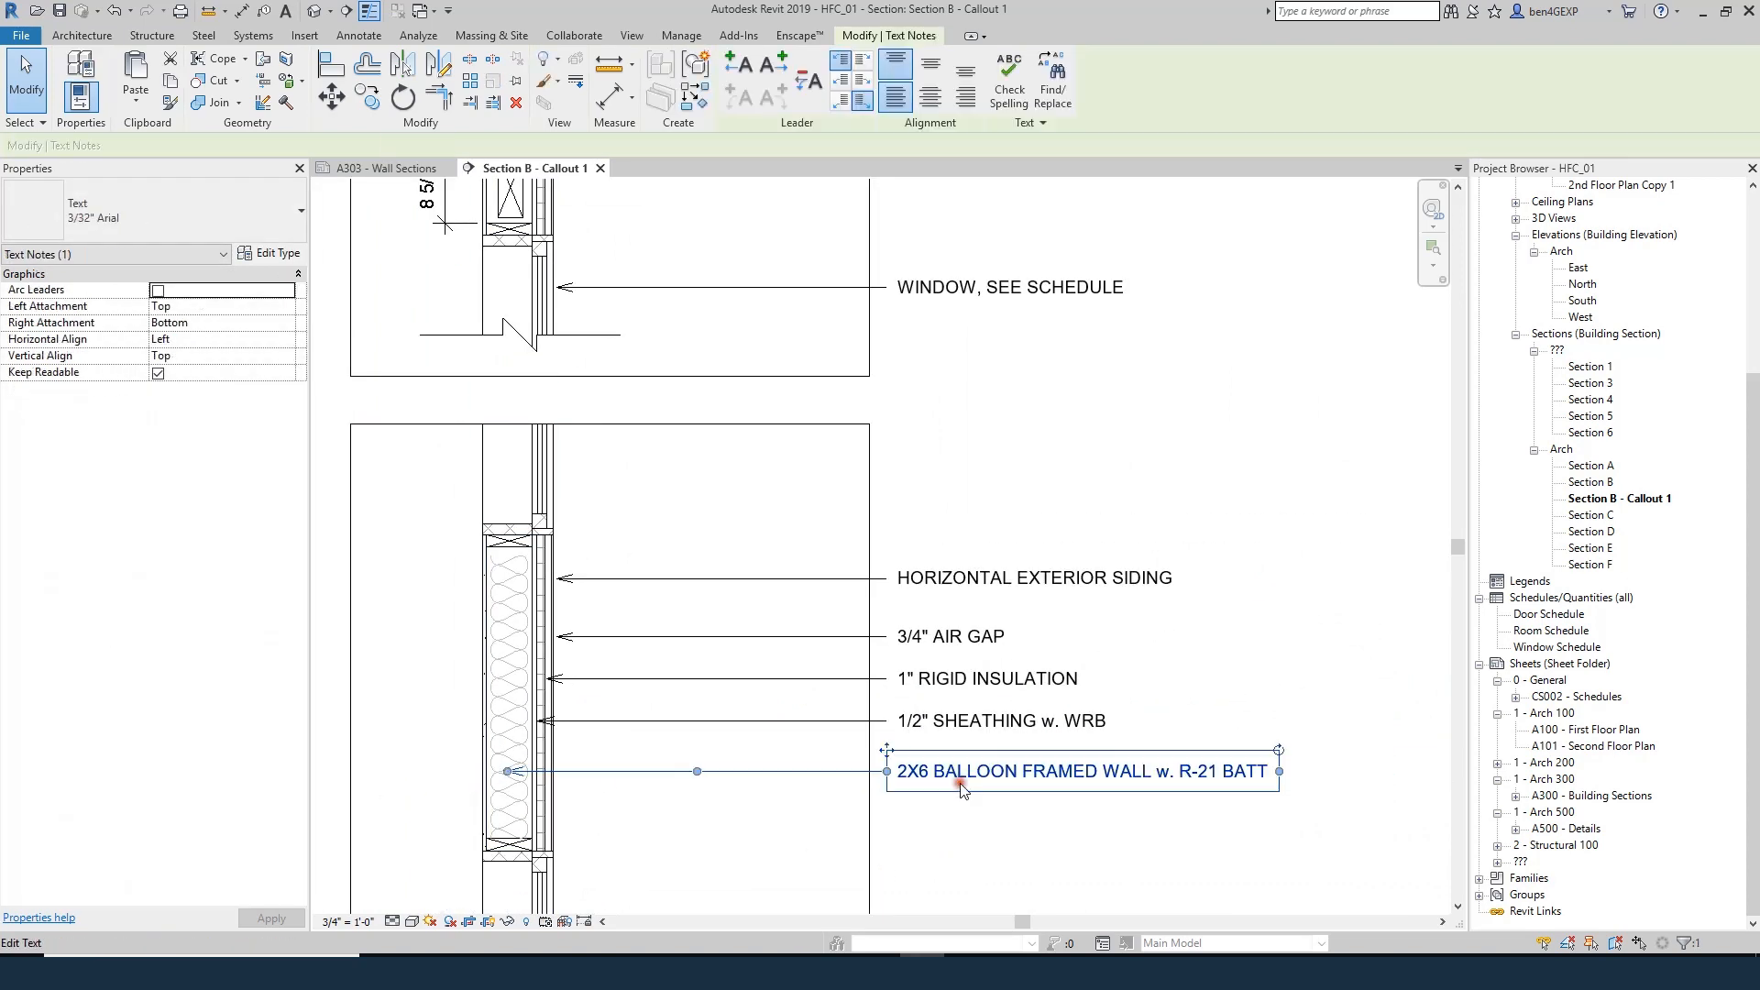
key("c")
key("o")
left_click(962, 792)
left_click(962, 833)
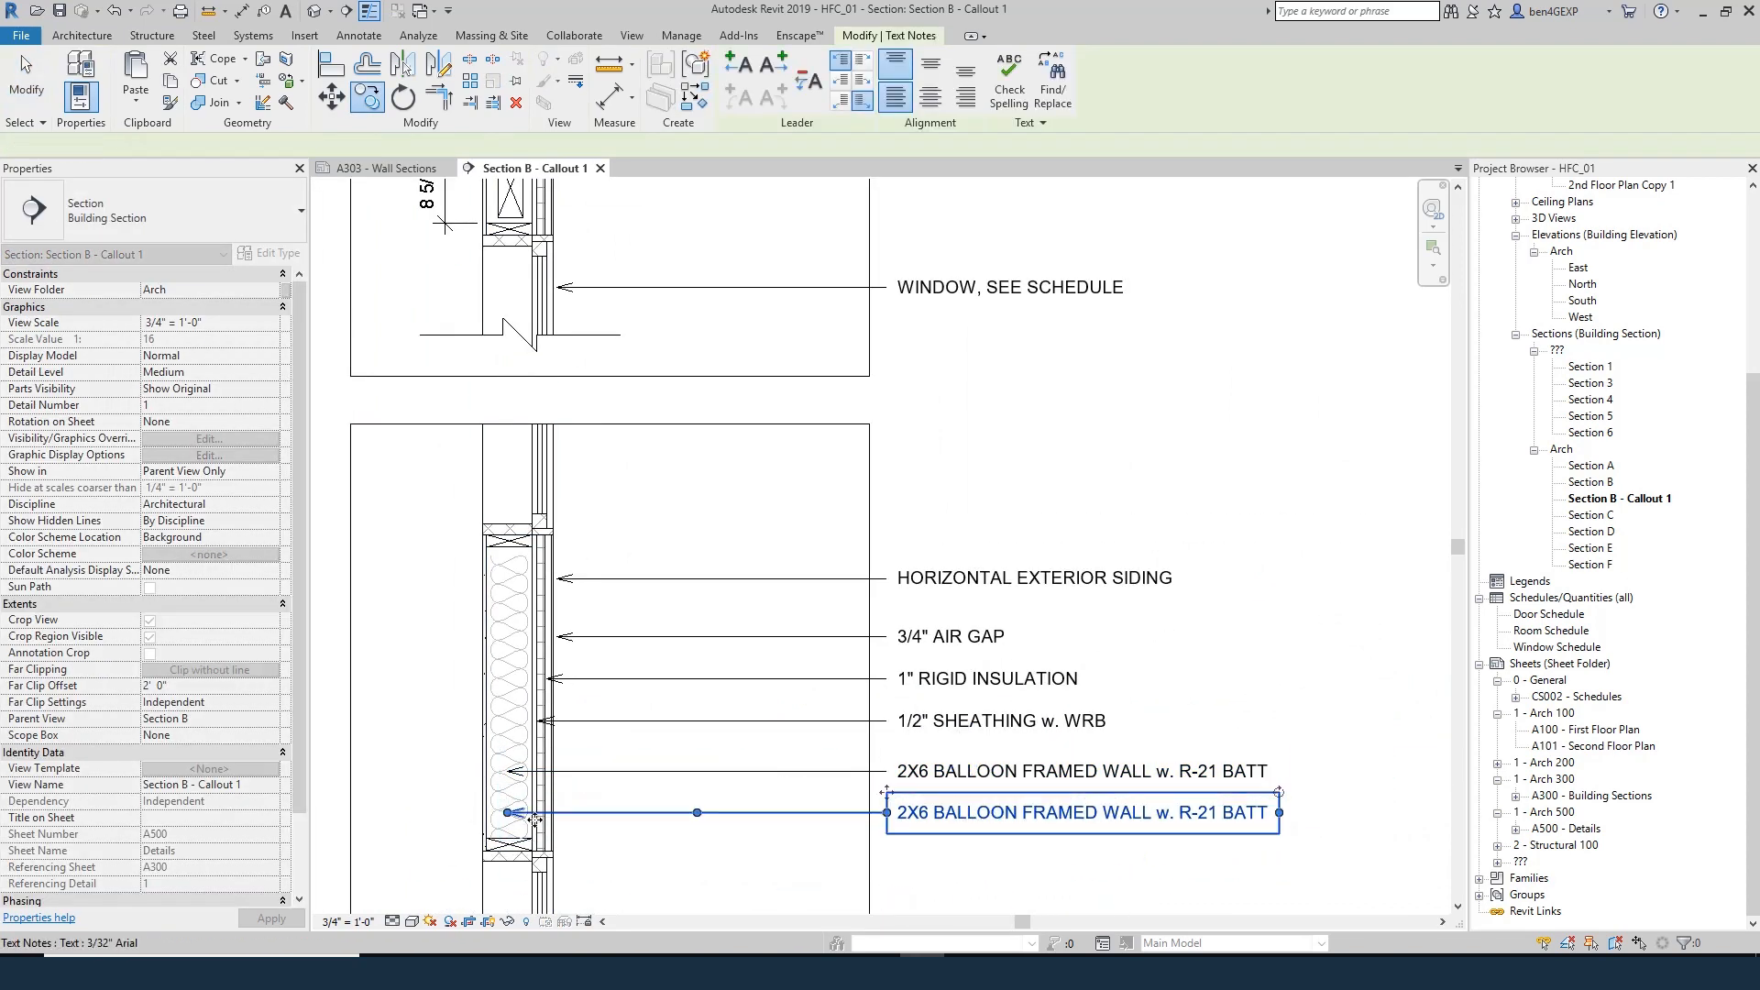
left_click_drag(508, 812, 483, 812)
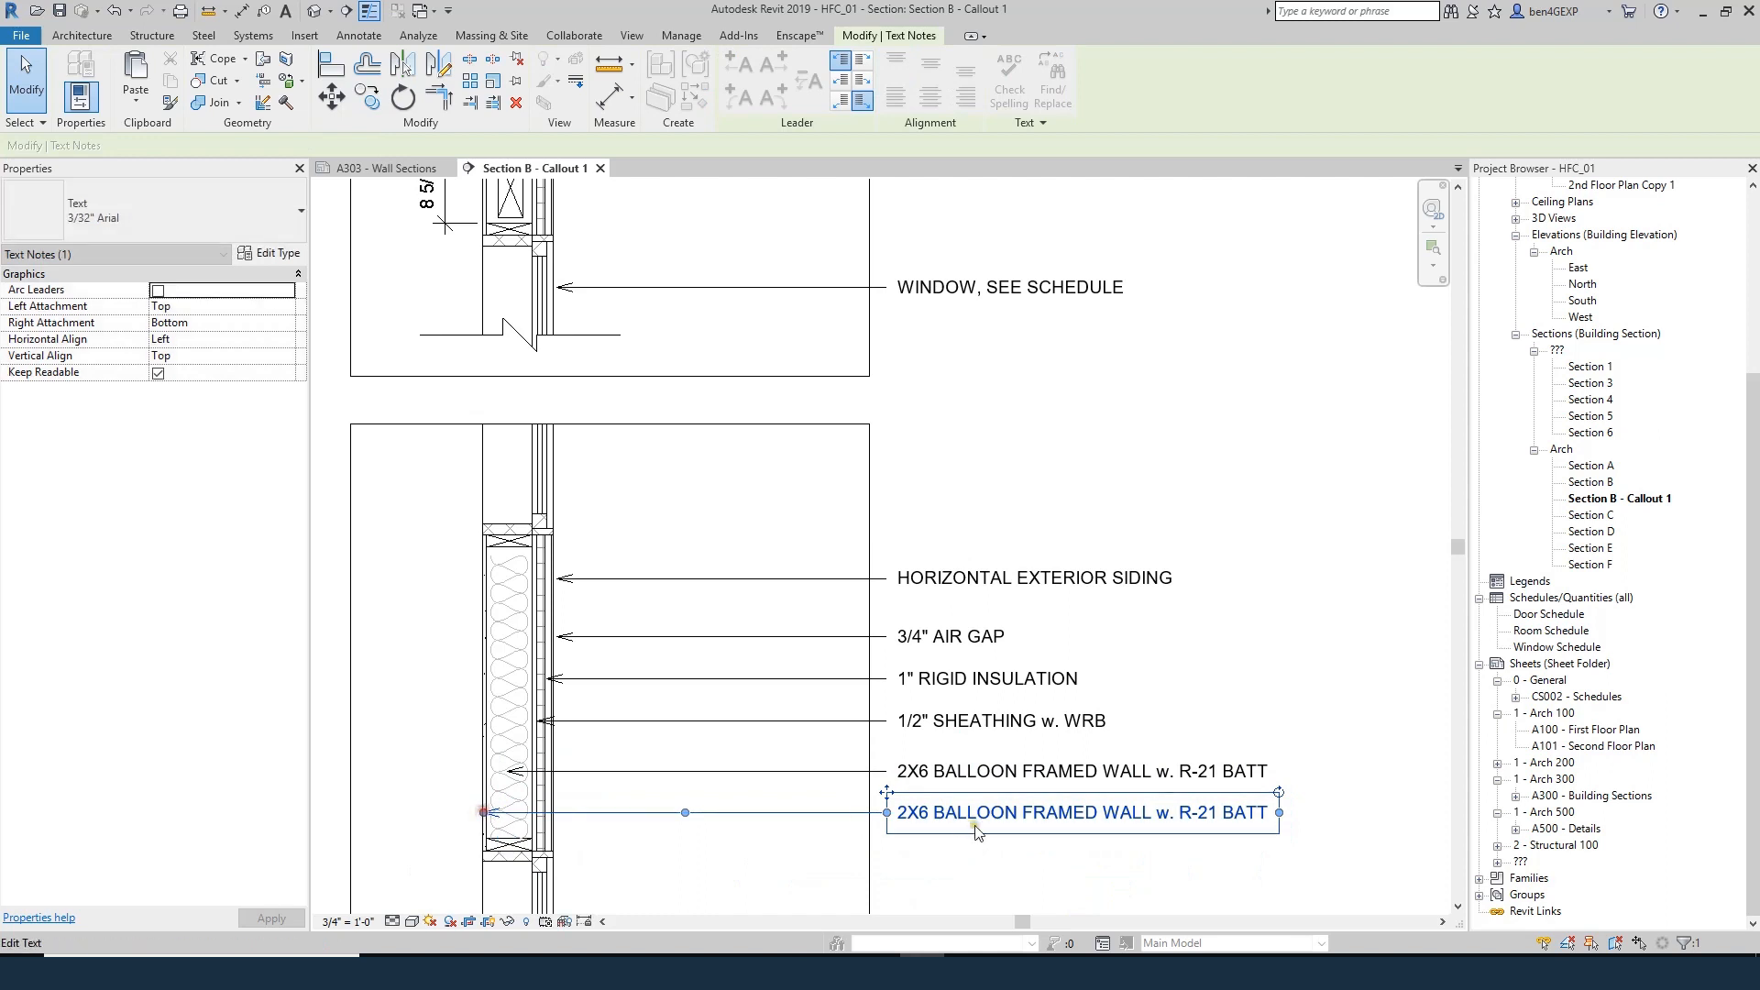
- Change the copied note's text to INTERIOR FINISH, SEE SCHEDULE
double_click(979, 825)
type("INTERIOR FINISH, SEE SCHEDULE")
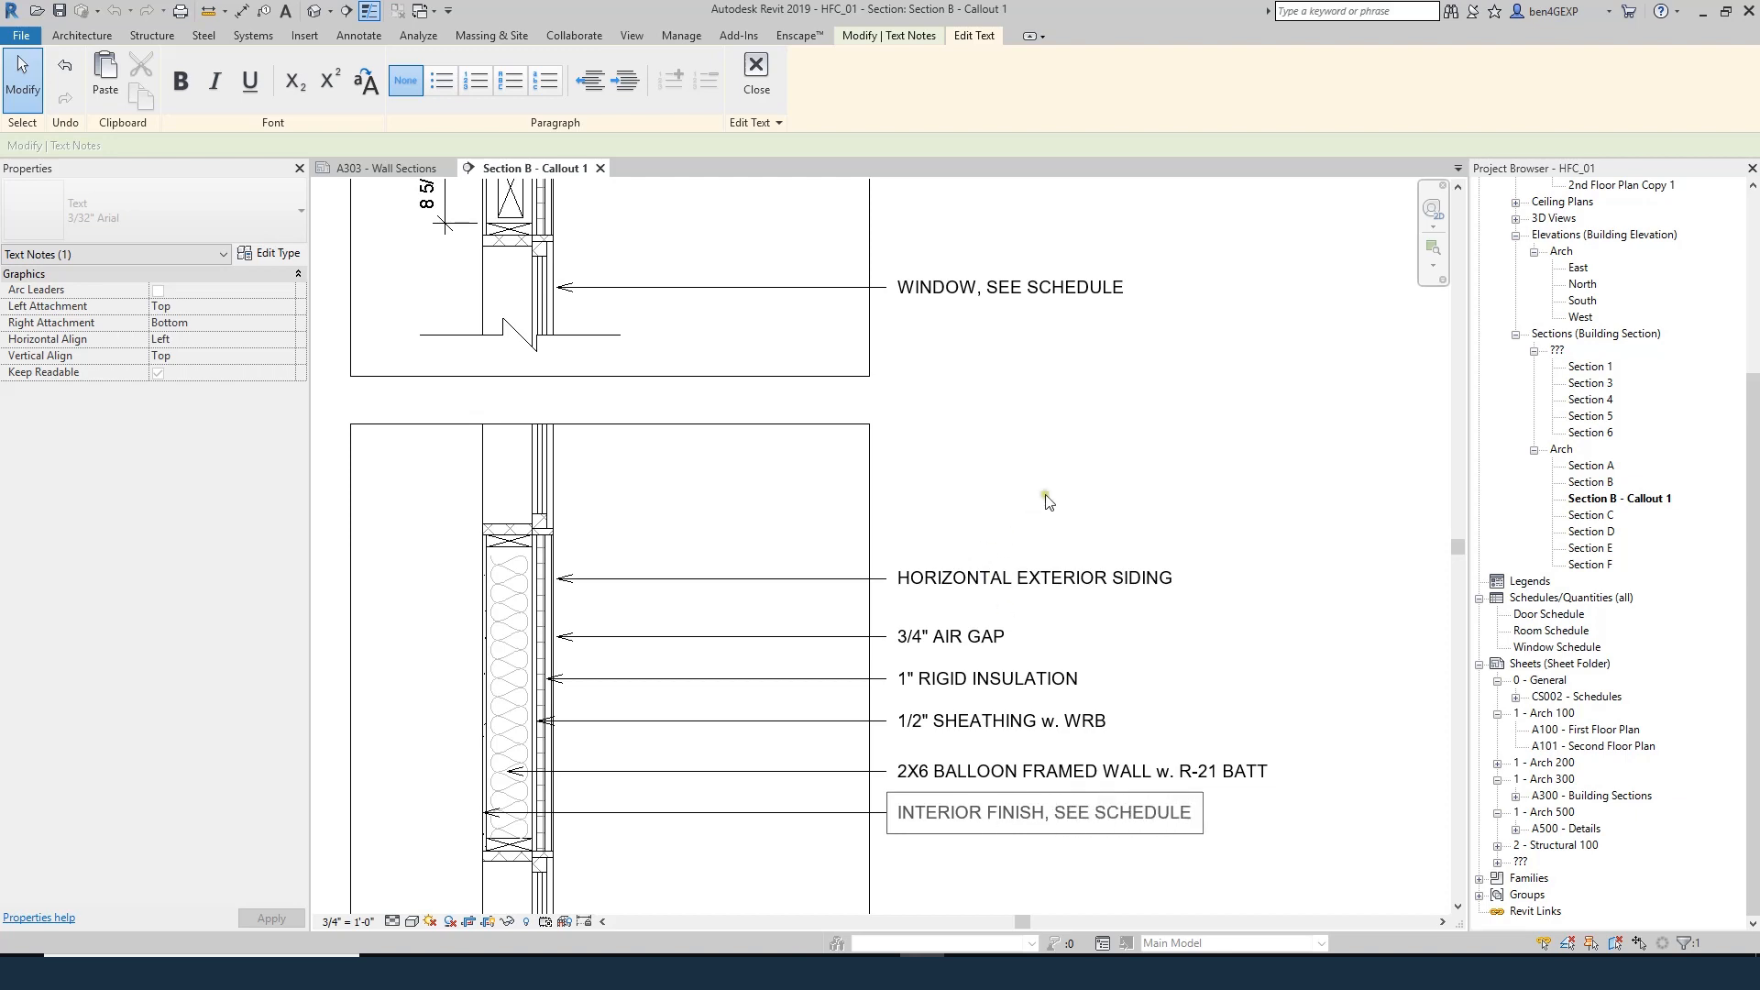
left_click(1048, 502)
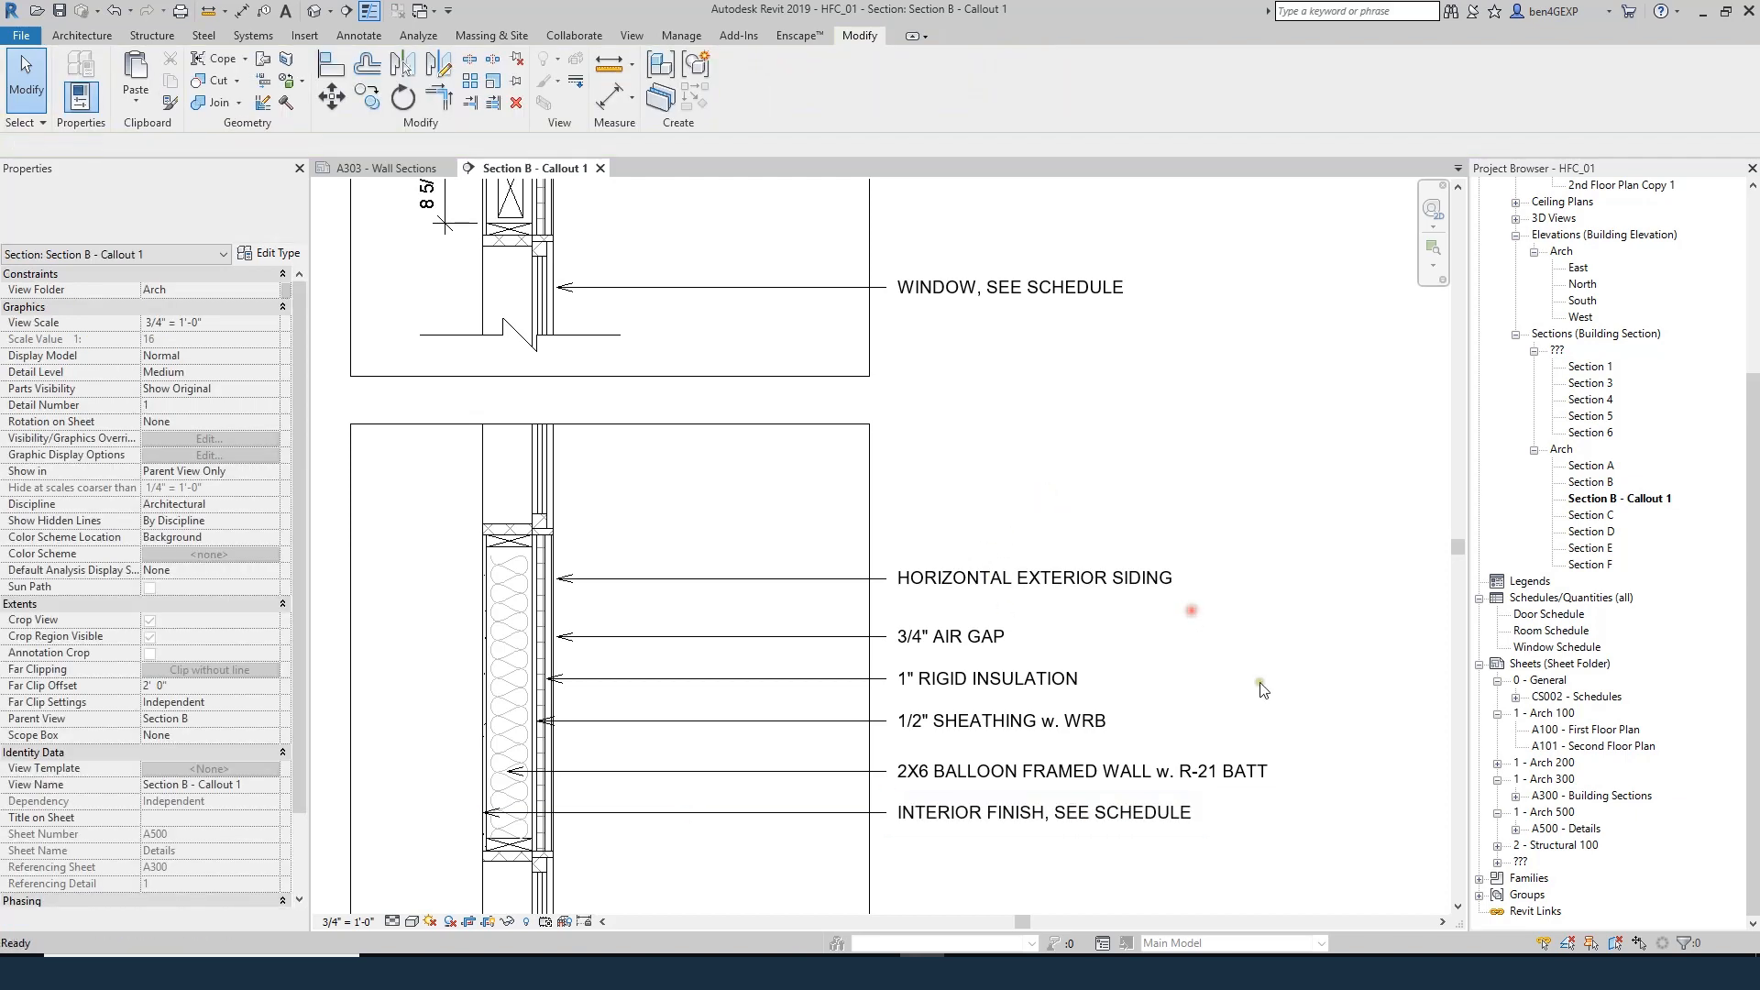
- Create similar break lines from the upper one and place them across the wall near the middle crop region's top and bottom edges
scroll(1095, 839, "down", 2)
left_click(1038, 822)
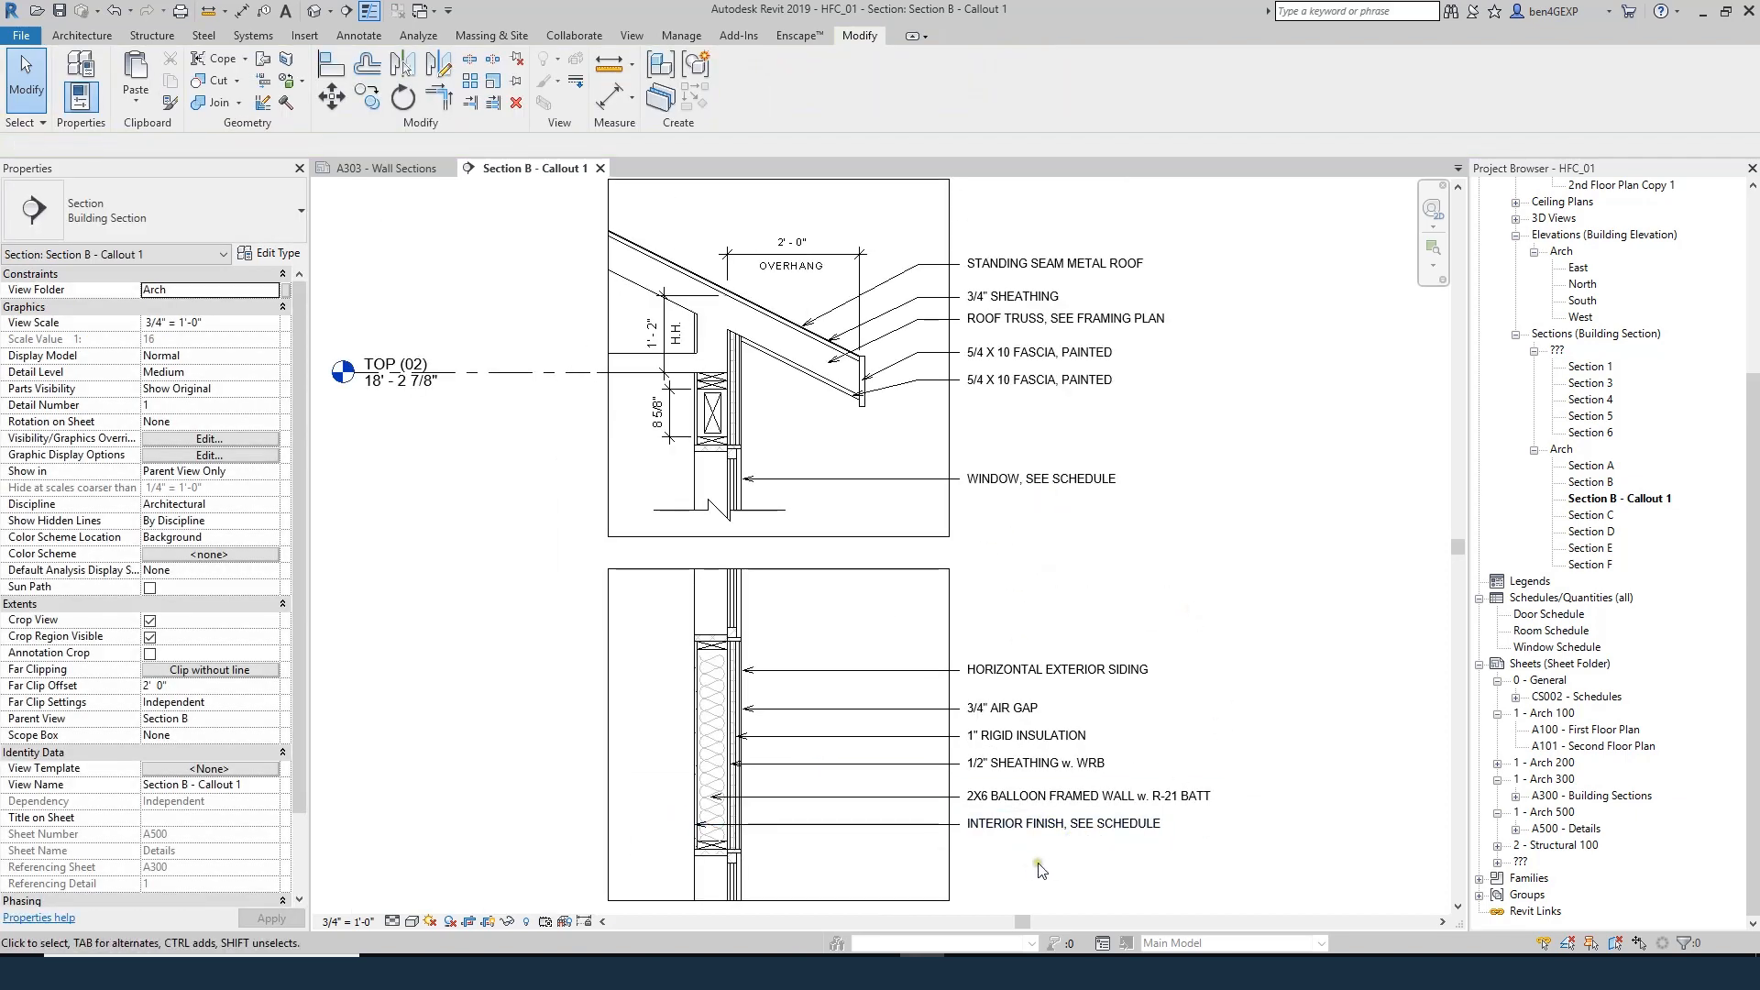
middle_click_drag(1046, 866, 1065, 778)
scroll(1065, 702, "up", 1)
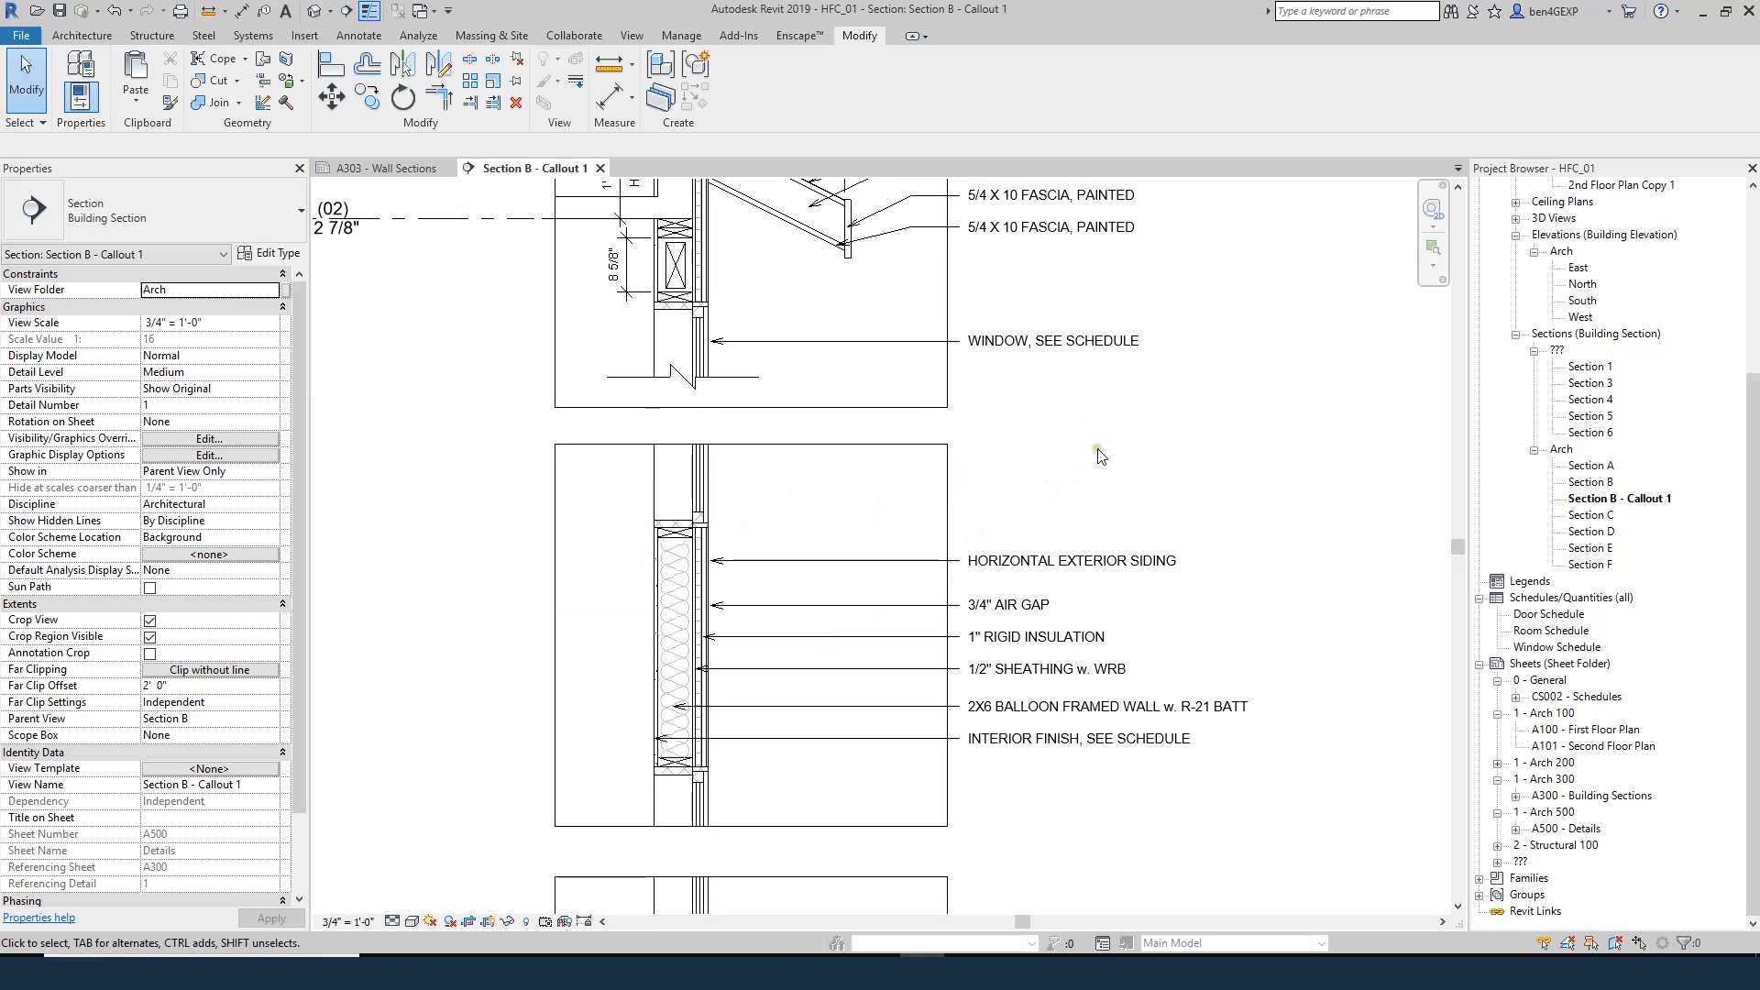
left_click(748, 388)
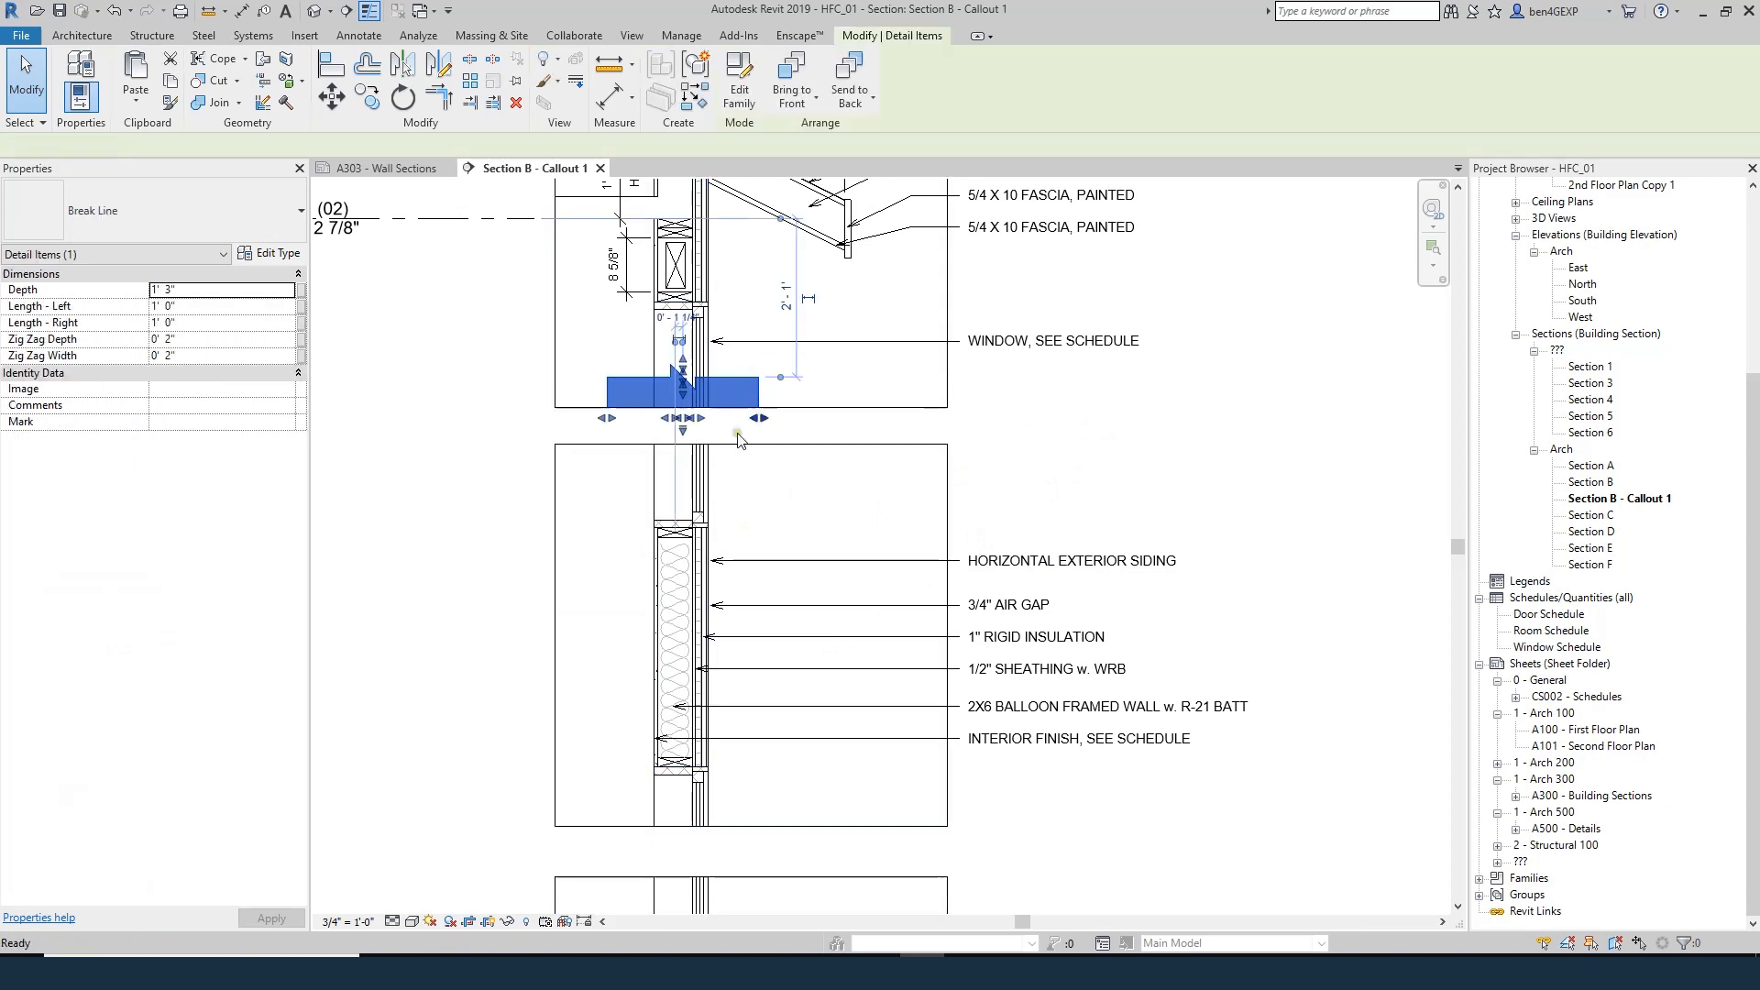
key("c")
key("s")
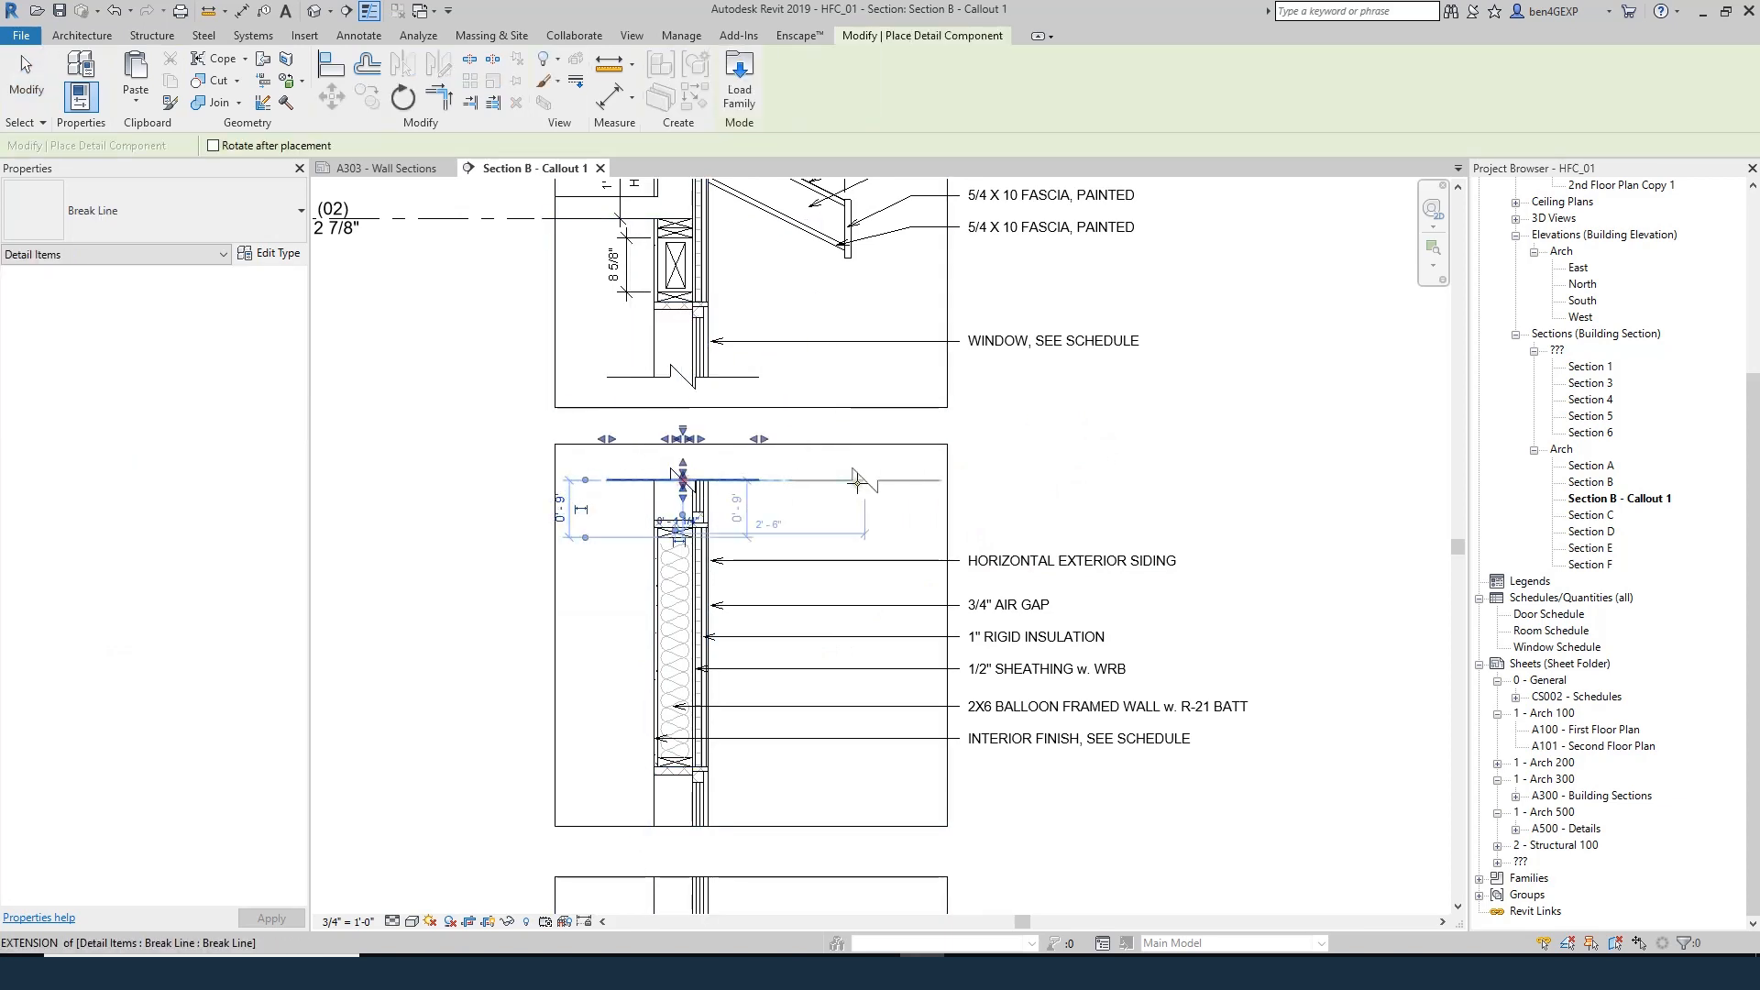
key("Escape")
key("Escape")
left_click(678, 474)
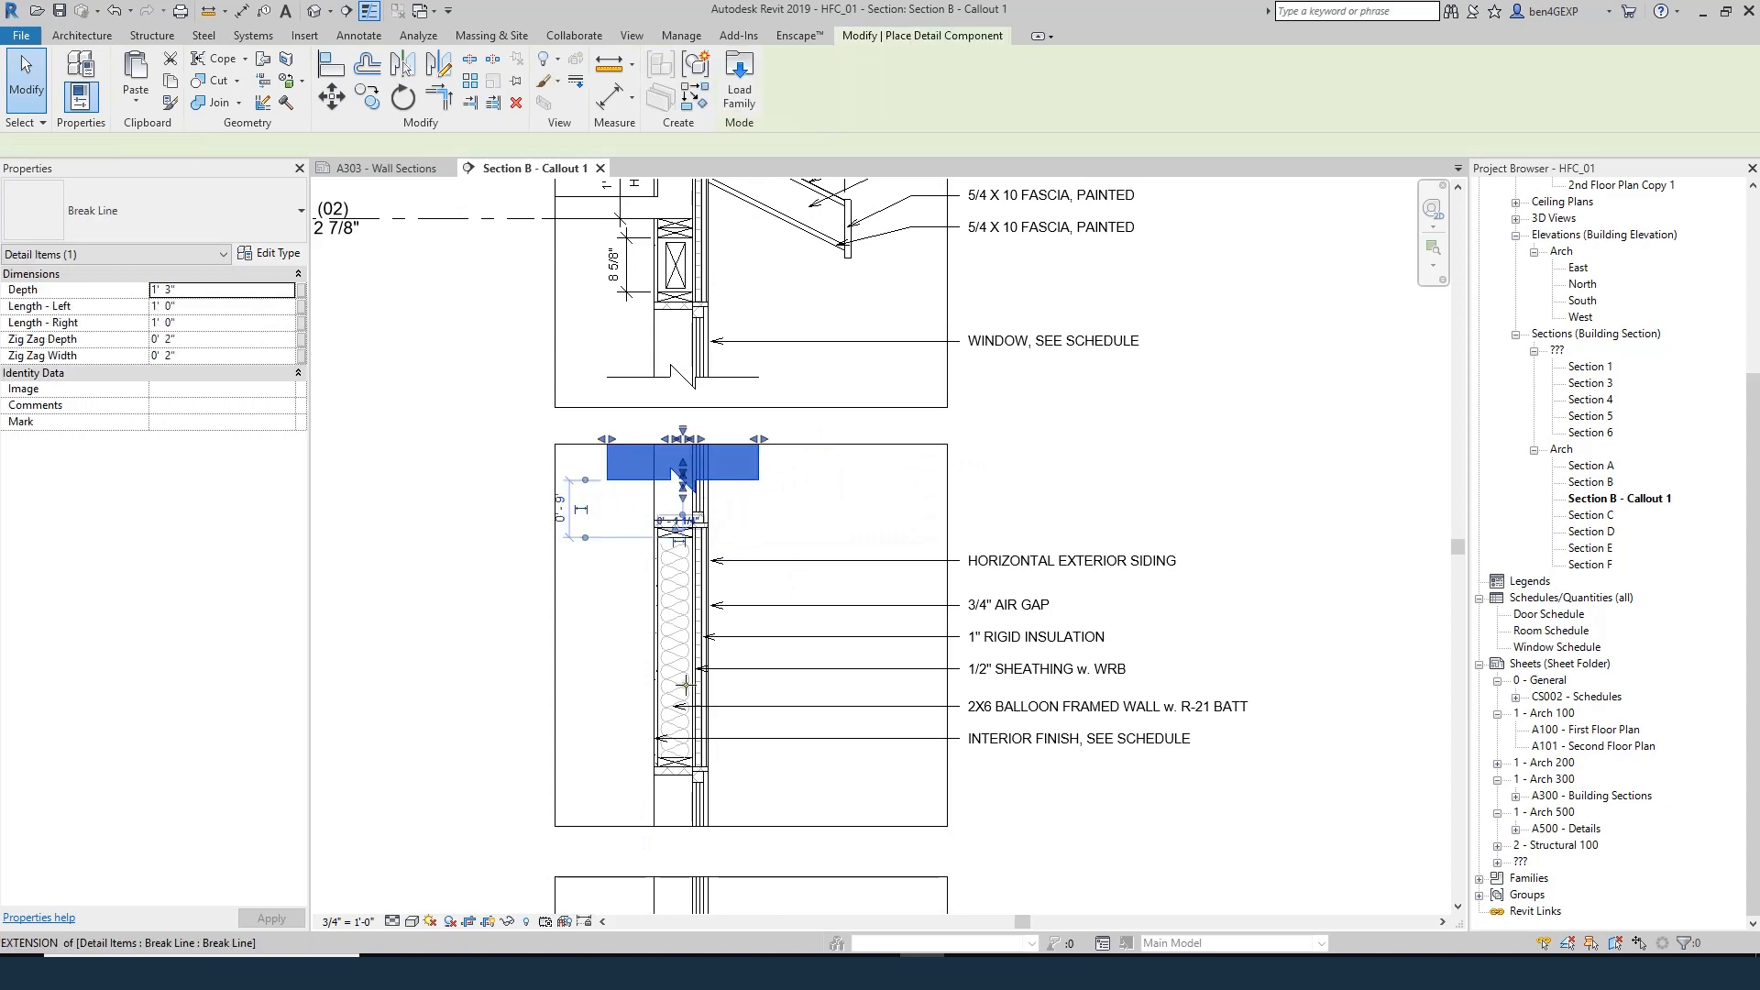
key("Escape")
key("Escape")
scroll(882, 650, "down", 2)
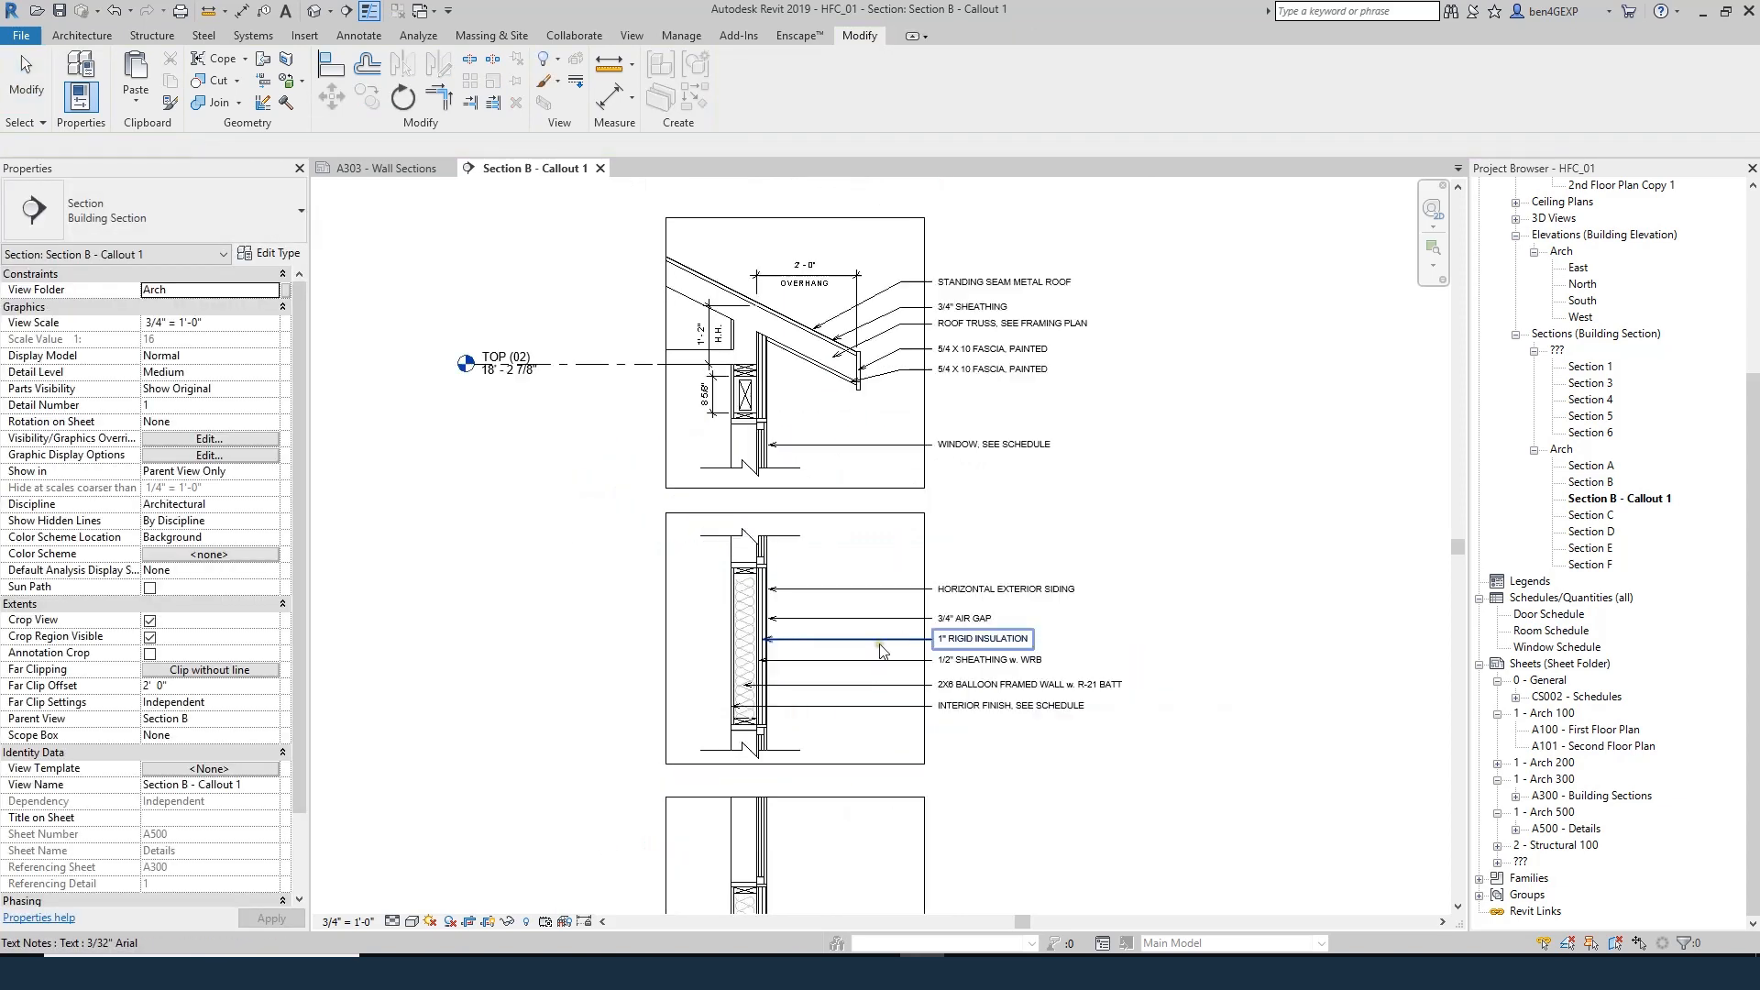
- Select all level lines of the GRADE level's type and temporarily isolate them in the callout view
scroll(882, 651, "down", 1)
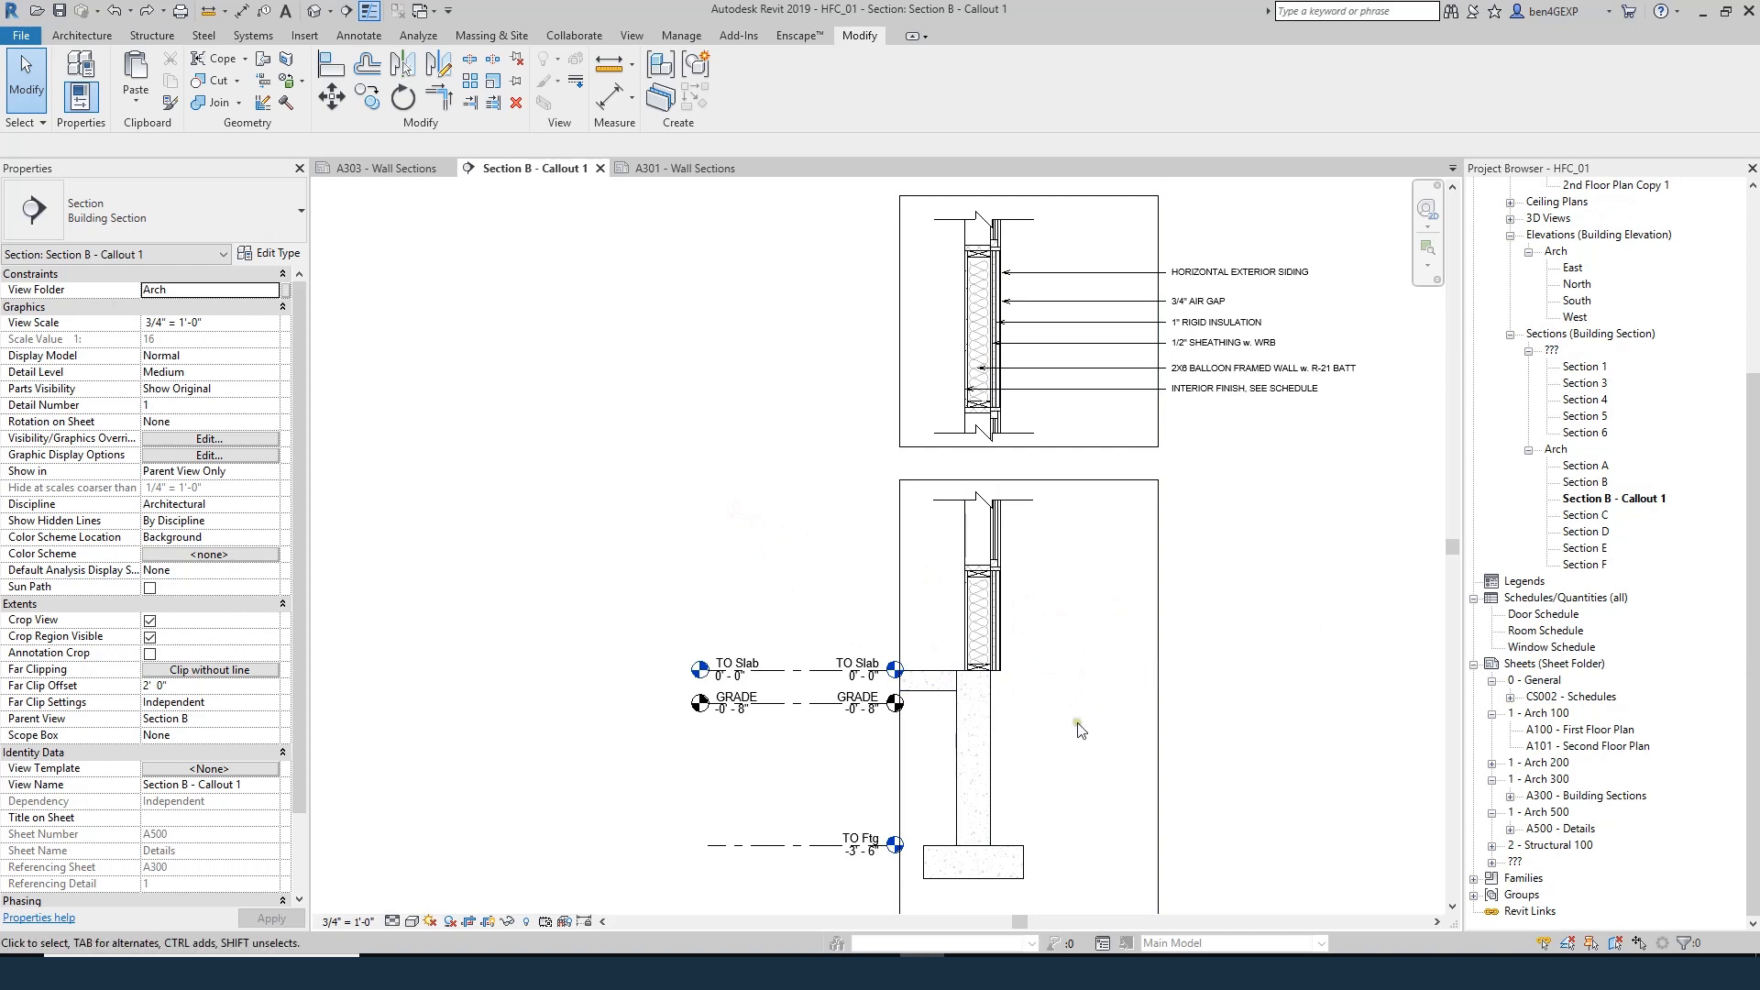
left_click(792, 704)
key("s")
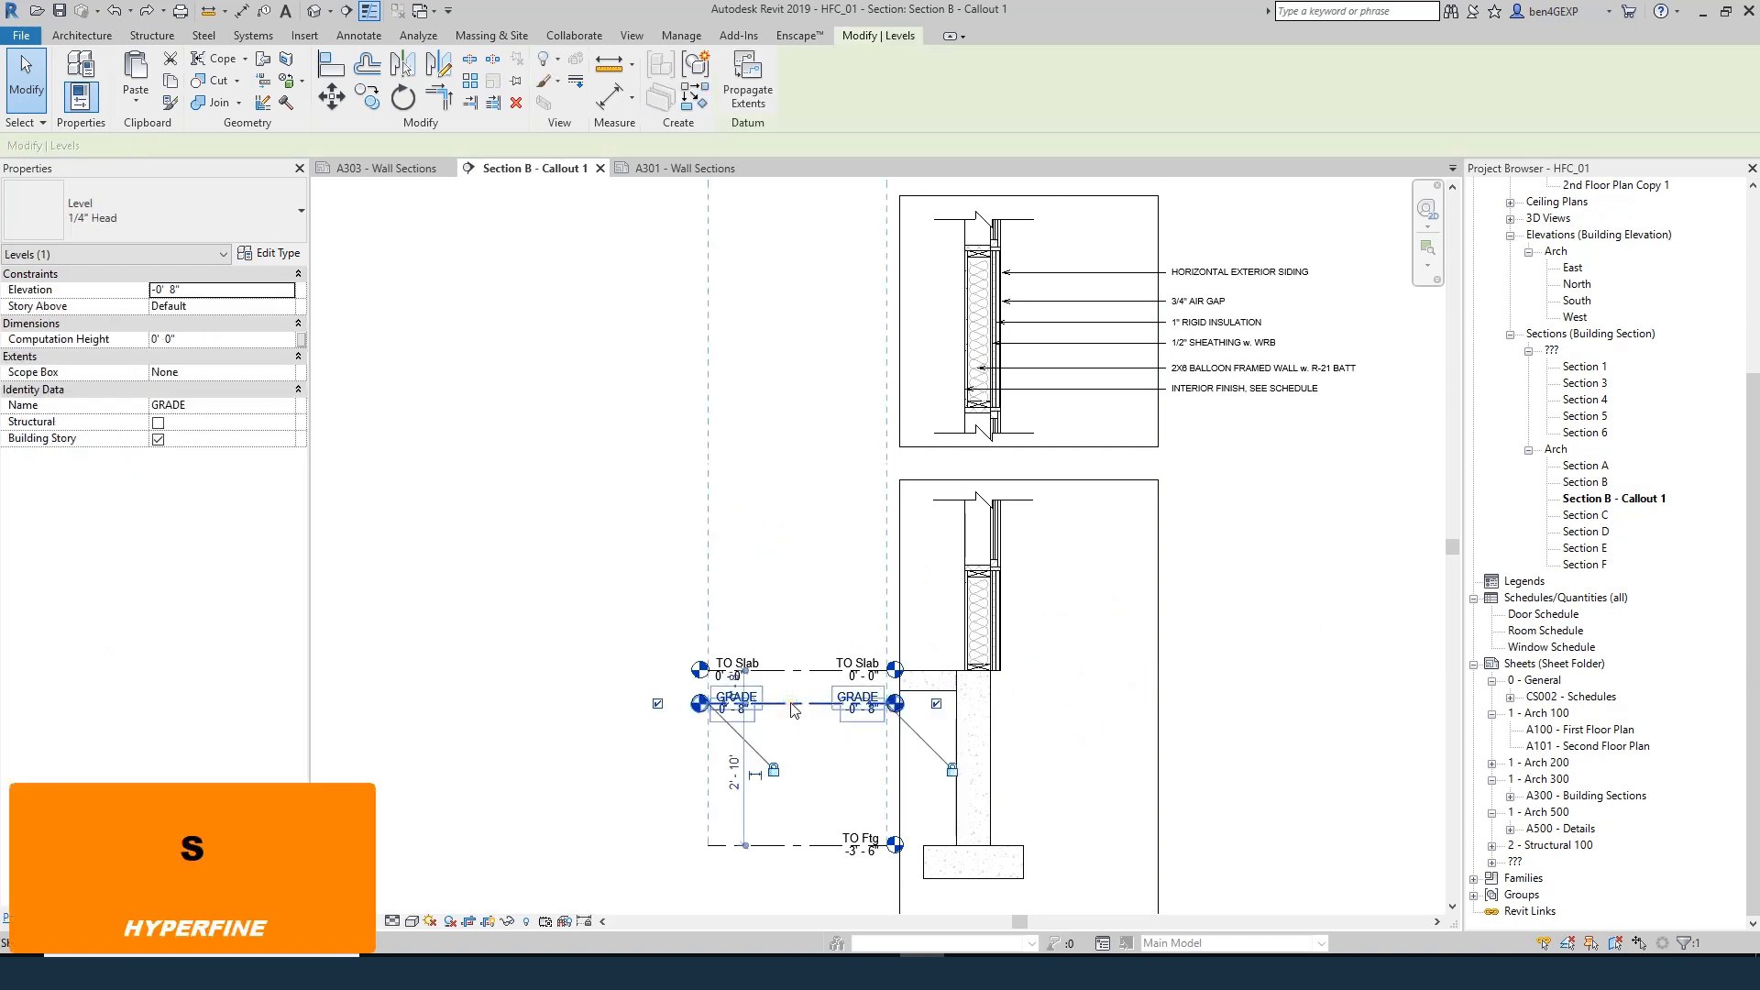
key("a")
key("h")
key("i")
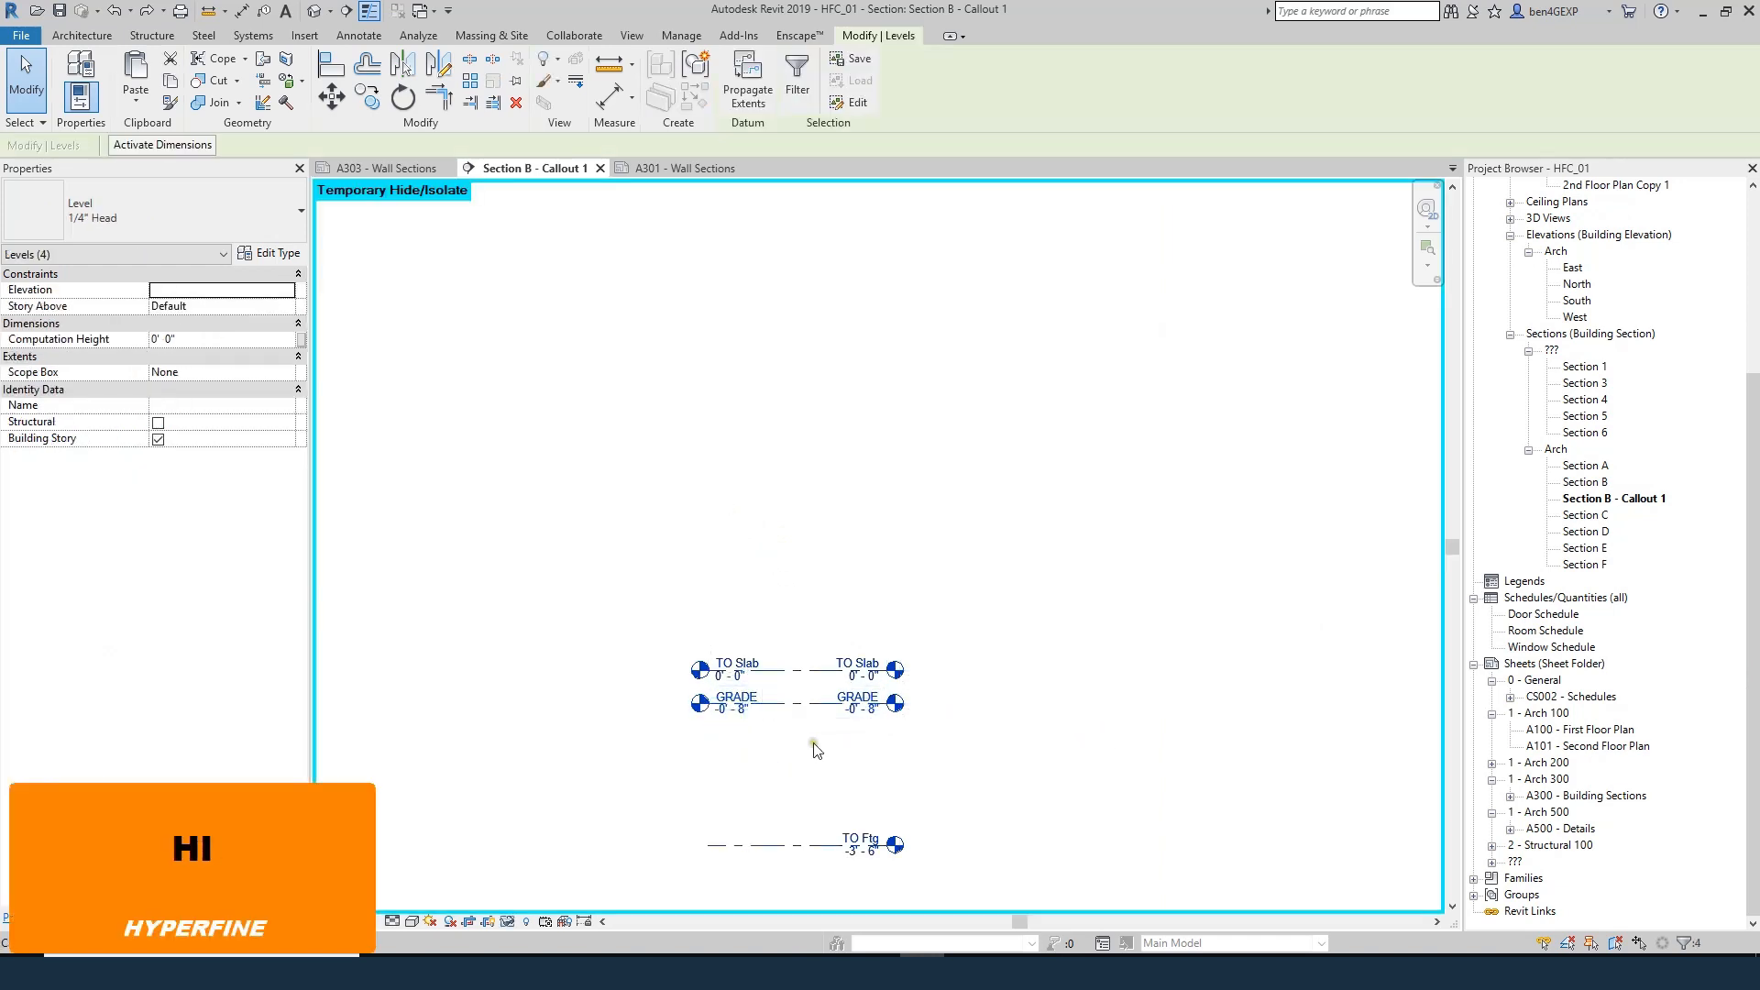
- Hide the level heads at the right end of the GRADE and TO Slab level lines
left_click(806, 703)
left_click(936, 704)
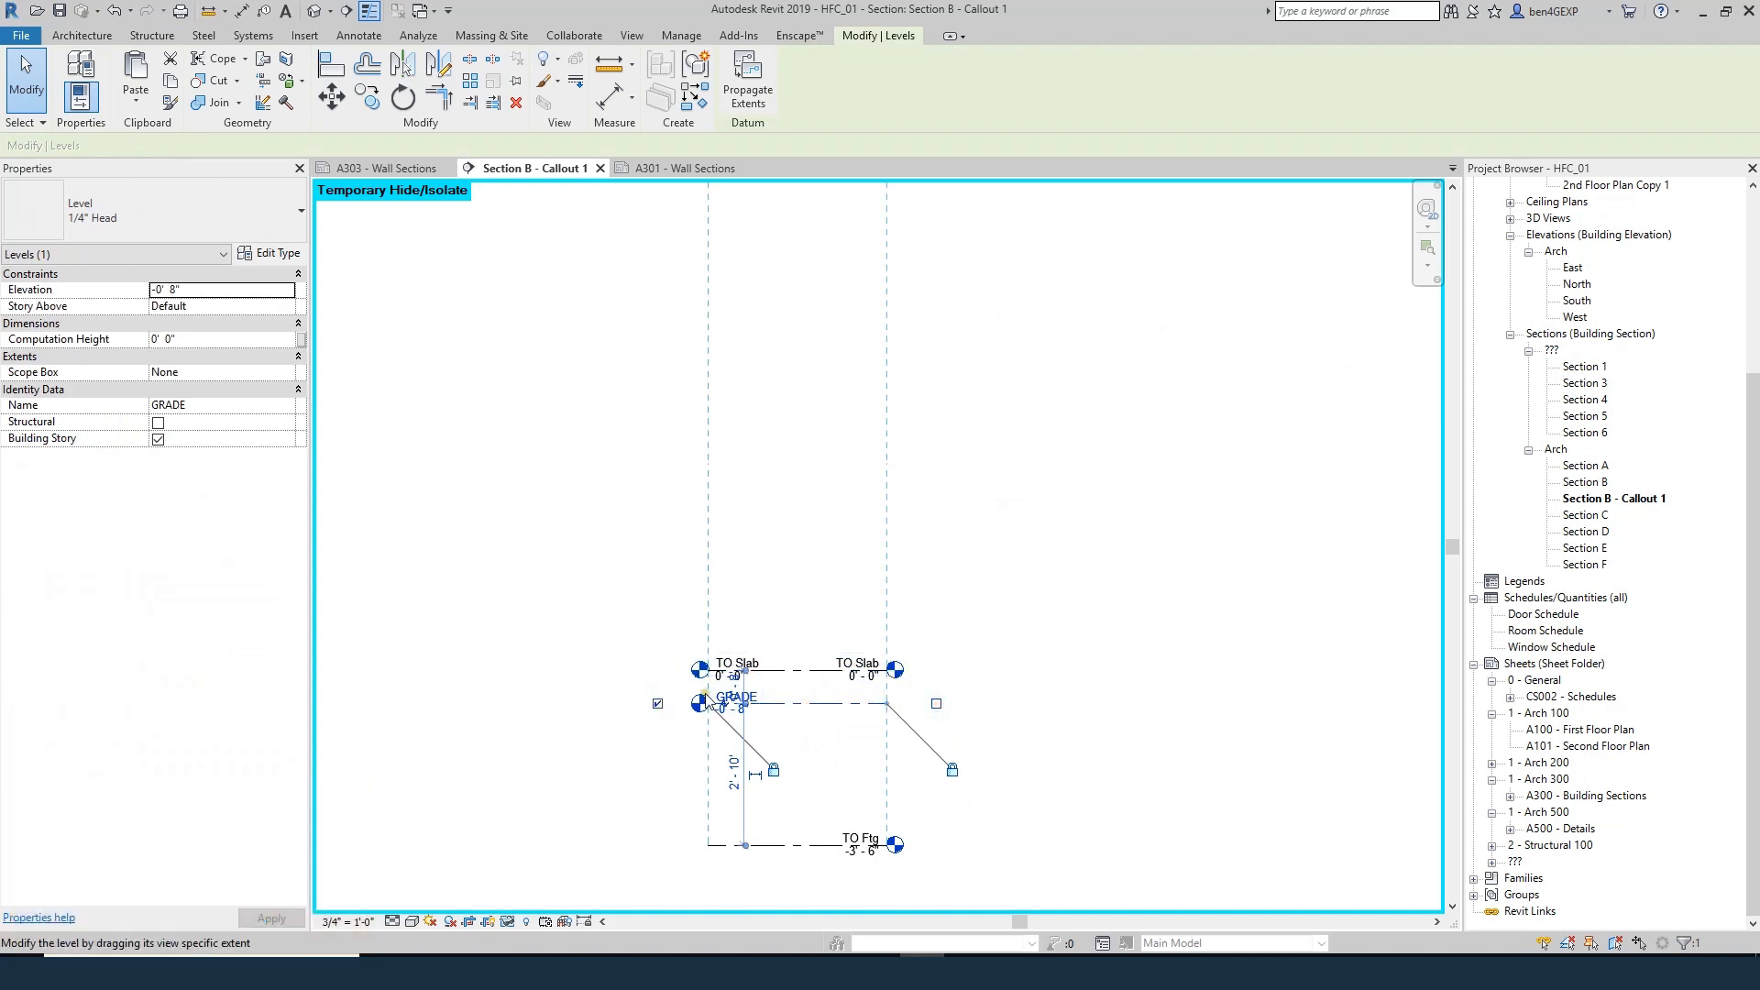
left_click(778, 678)
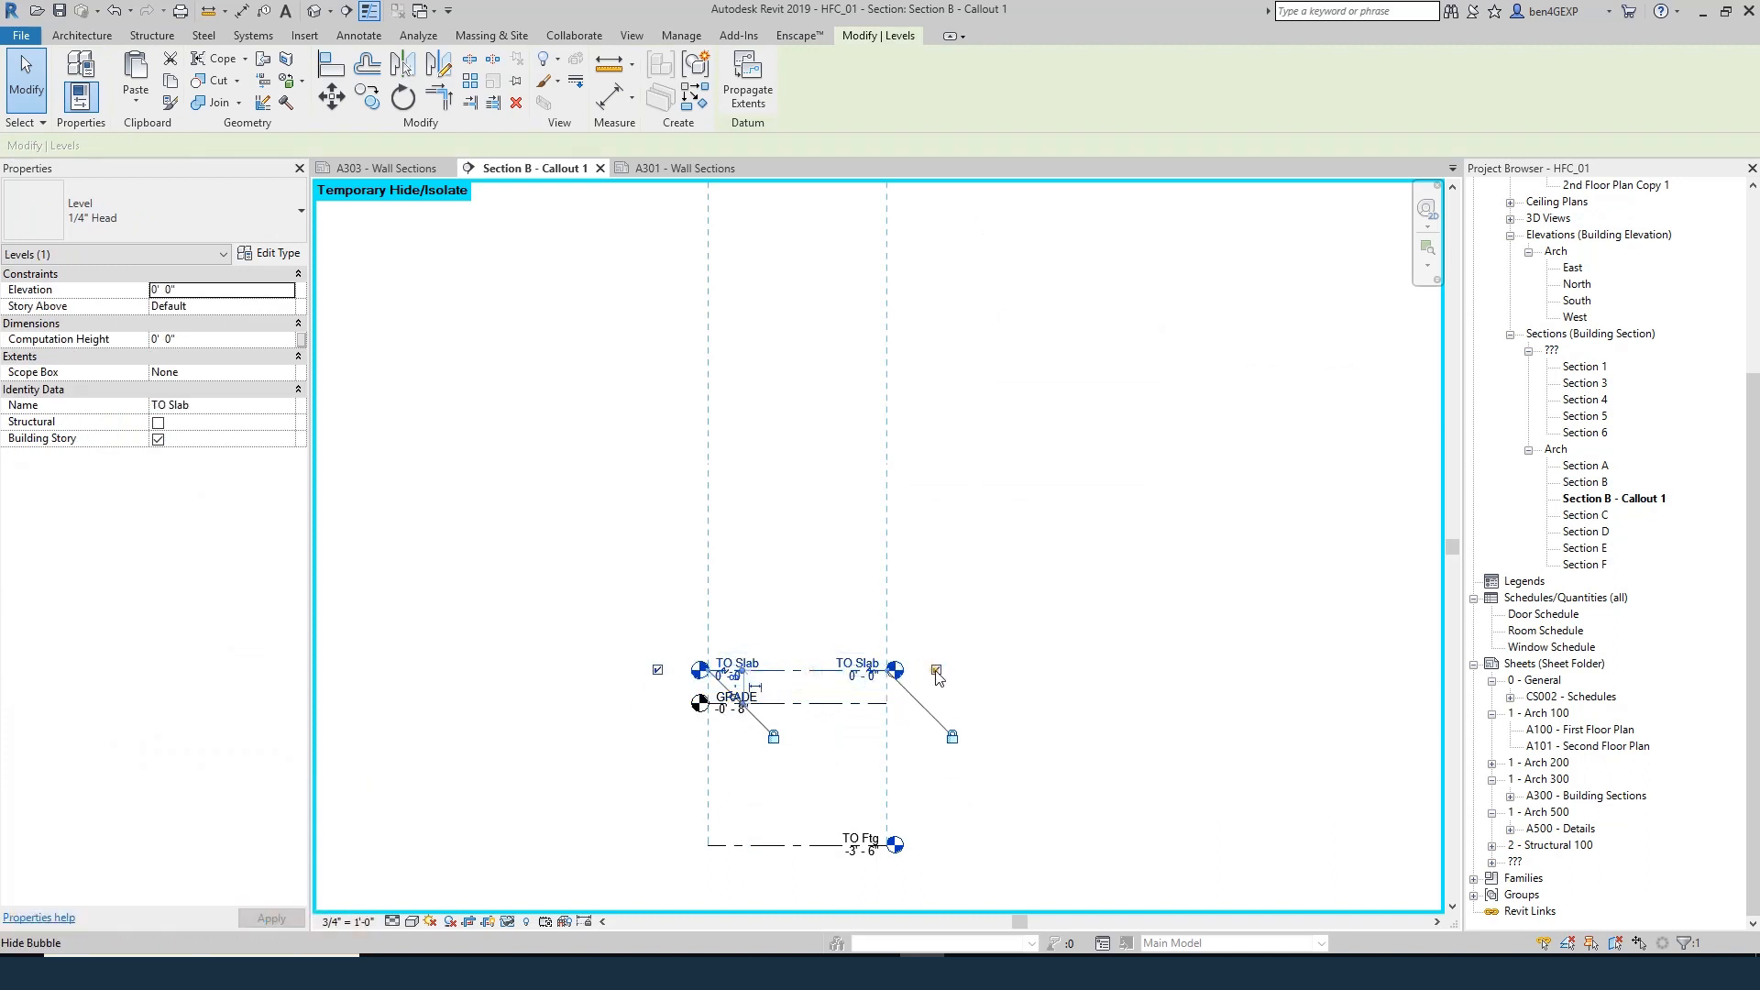
left_click(936, 671)
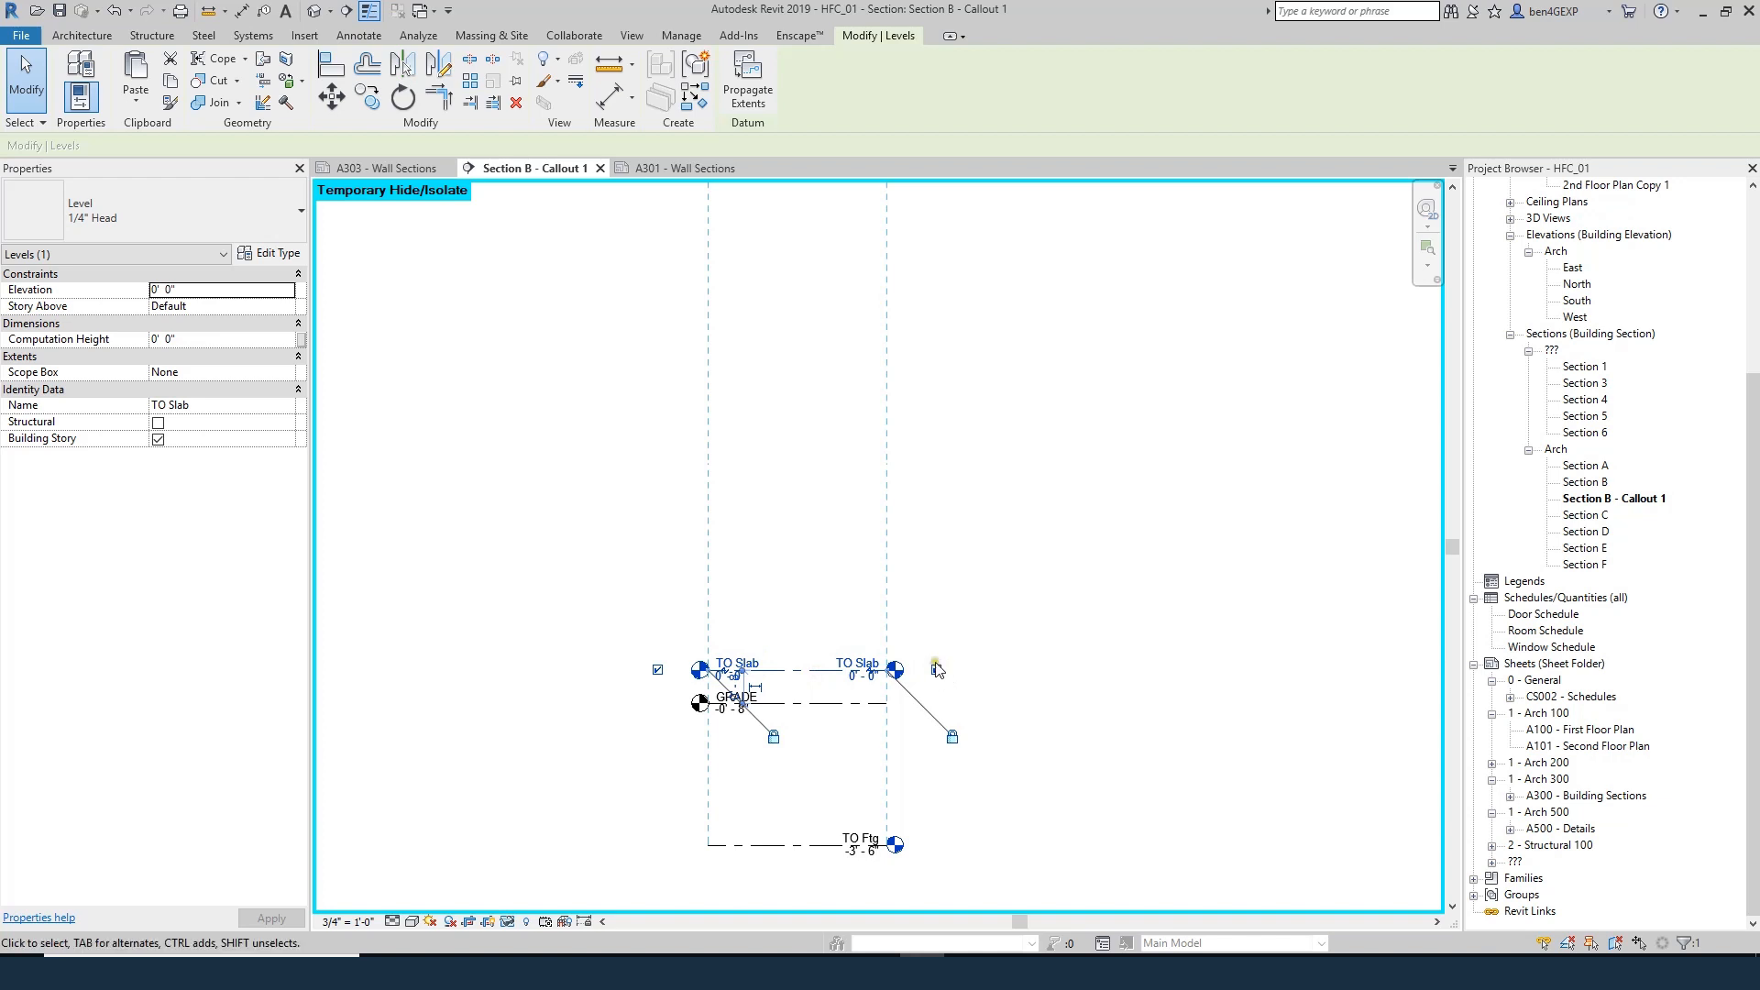
- Show the TO Ftg level's head only at its left end and reset the temporary isolation
left_click(778, 845)
left_click(657, 844)
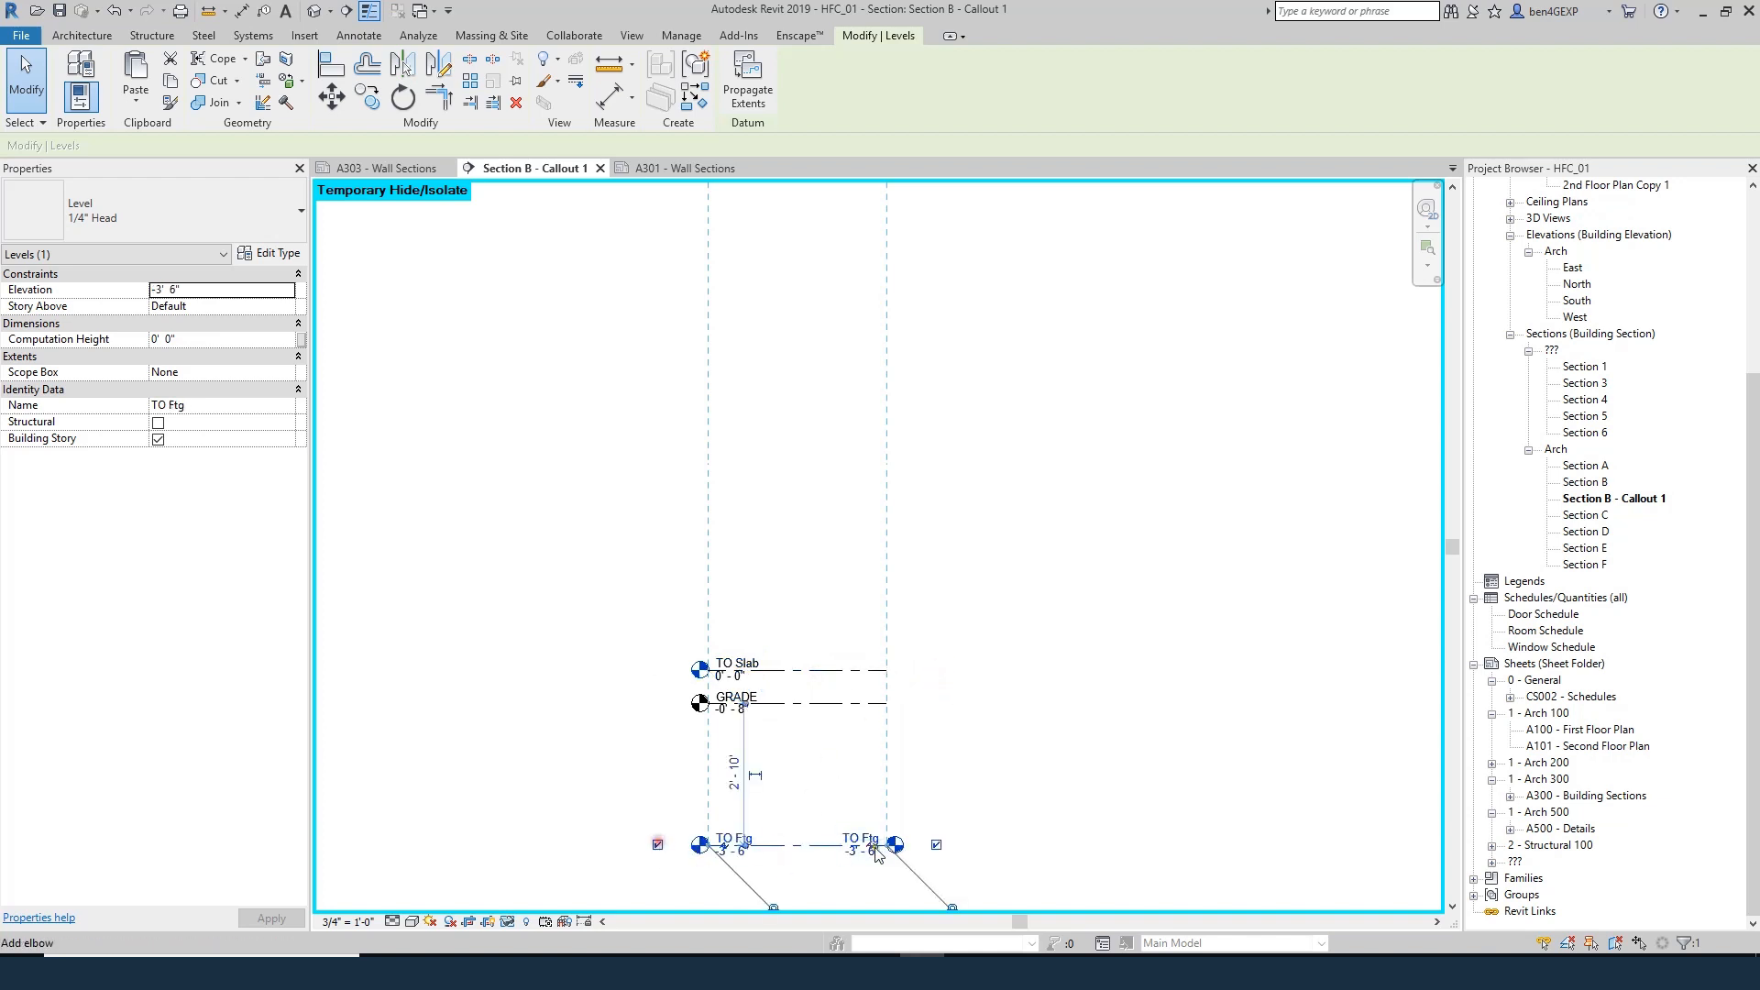
left_click(936, 844)
left_click(1095, 710)
key("h")
key("r")
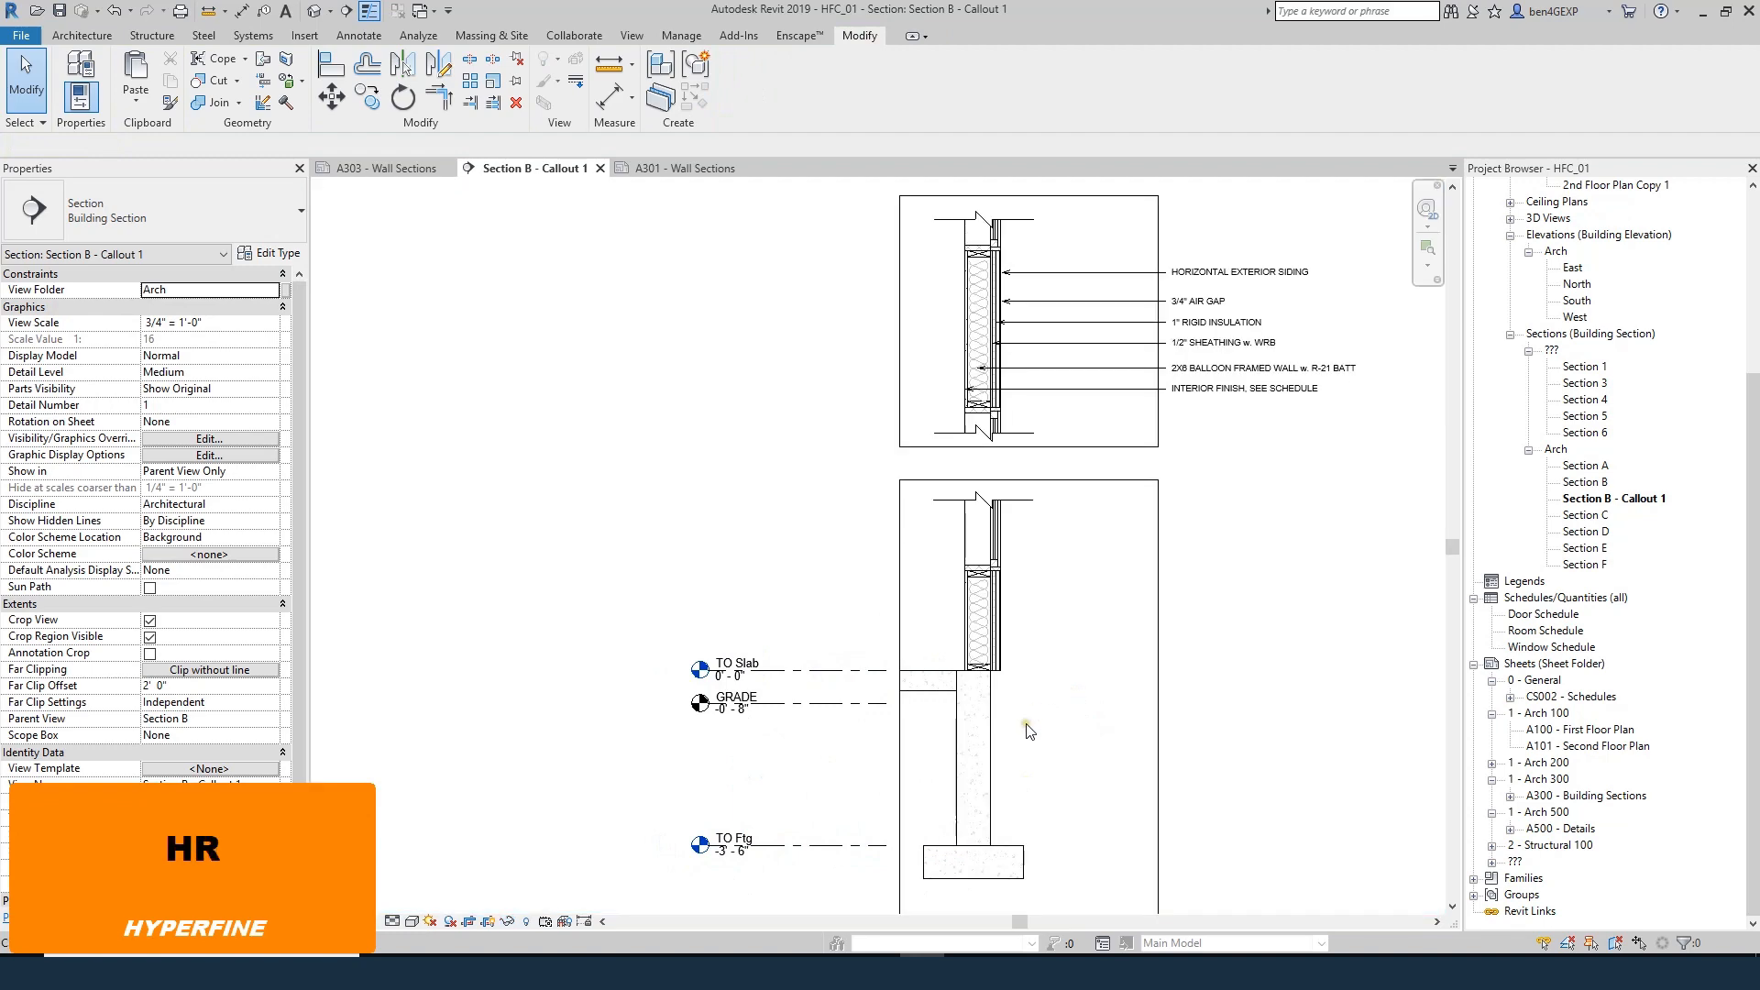
scroll(1014, 730, "up", 1)
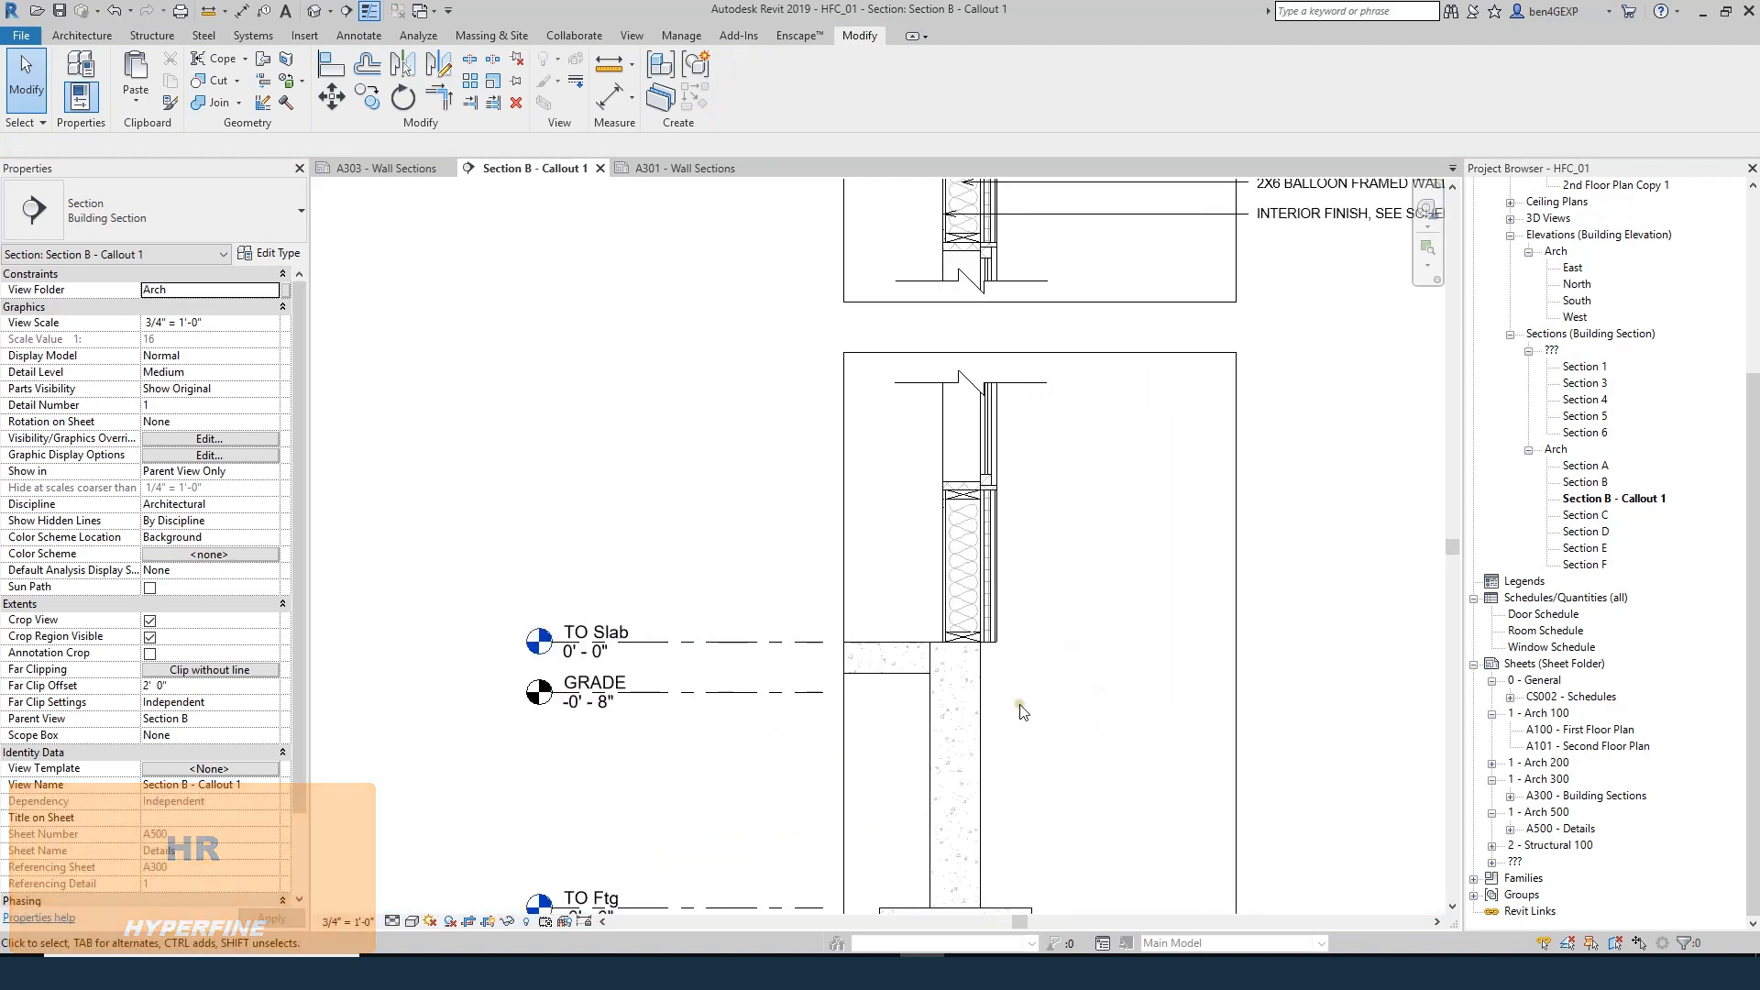
- Extend the left edge of the callout's crop region outward, slightly past the right ends of the level lines
scroll(1055, 673, "down", 1)
scroll(937, 729, "up", 1)
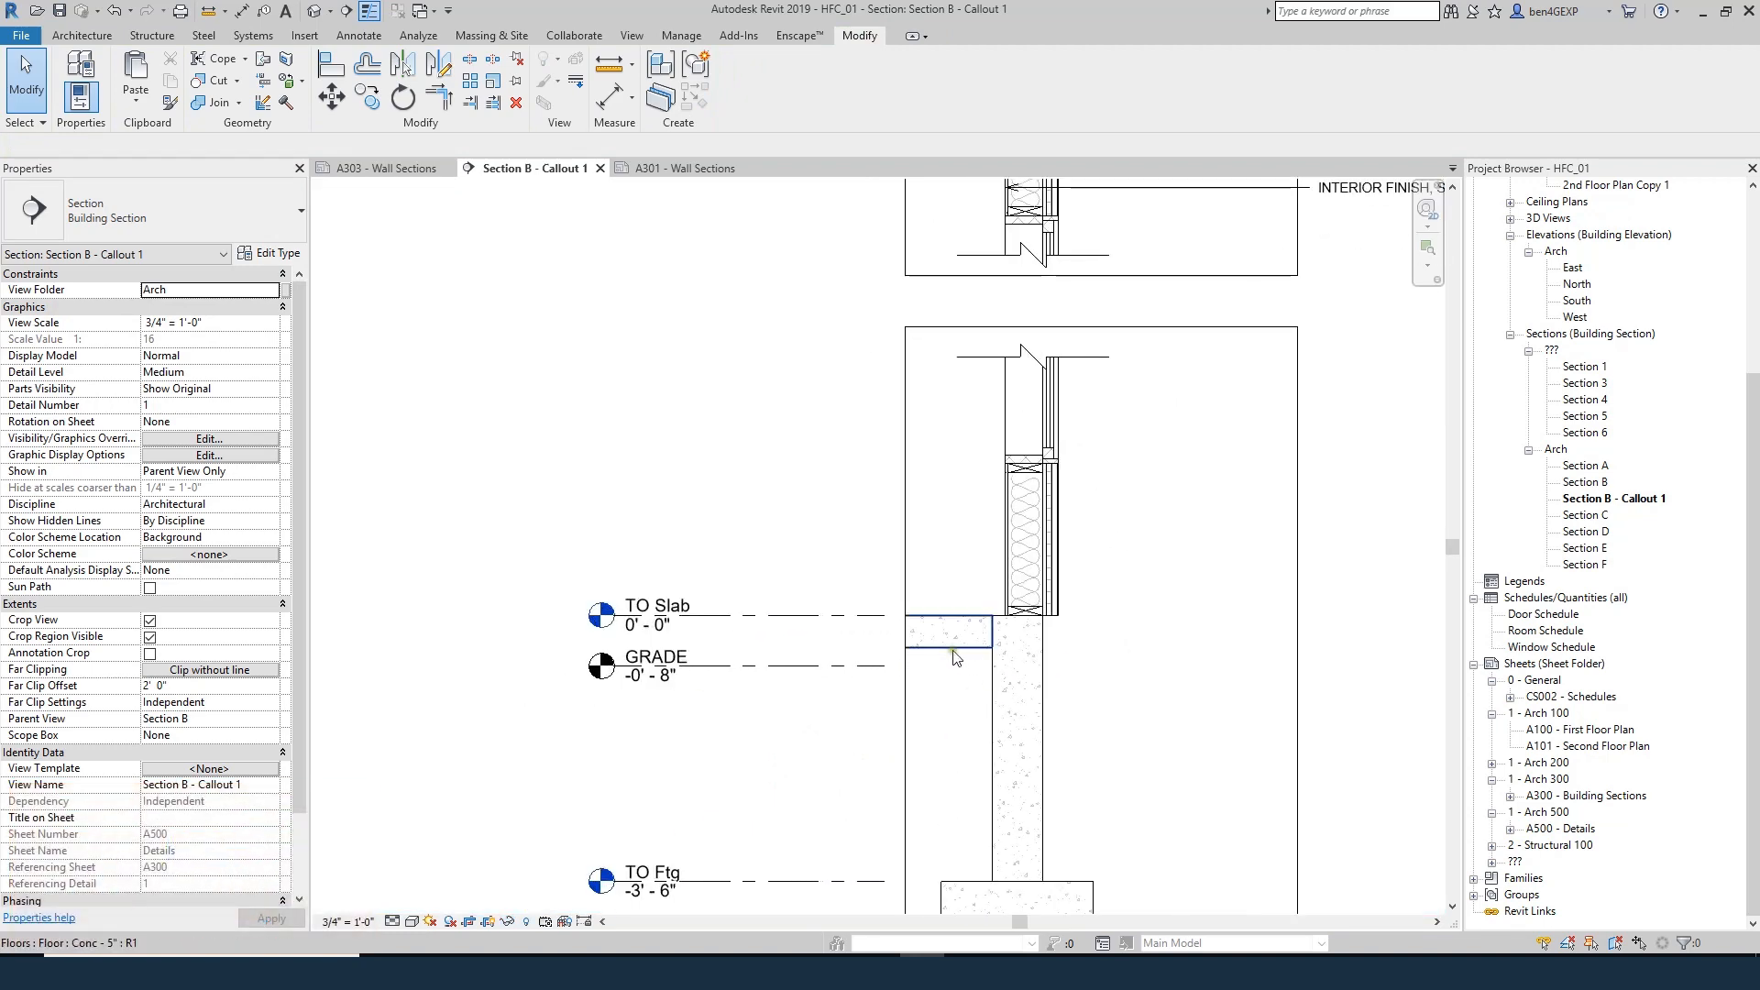
left_click(906, 652)
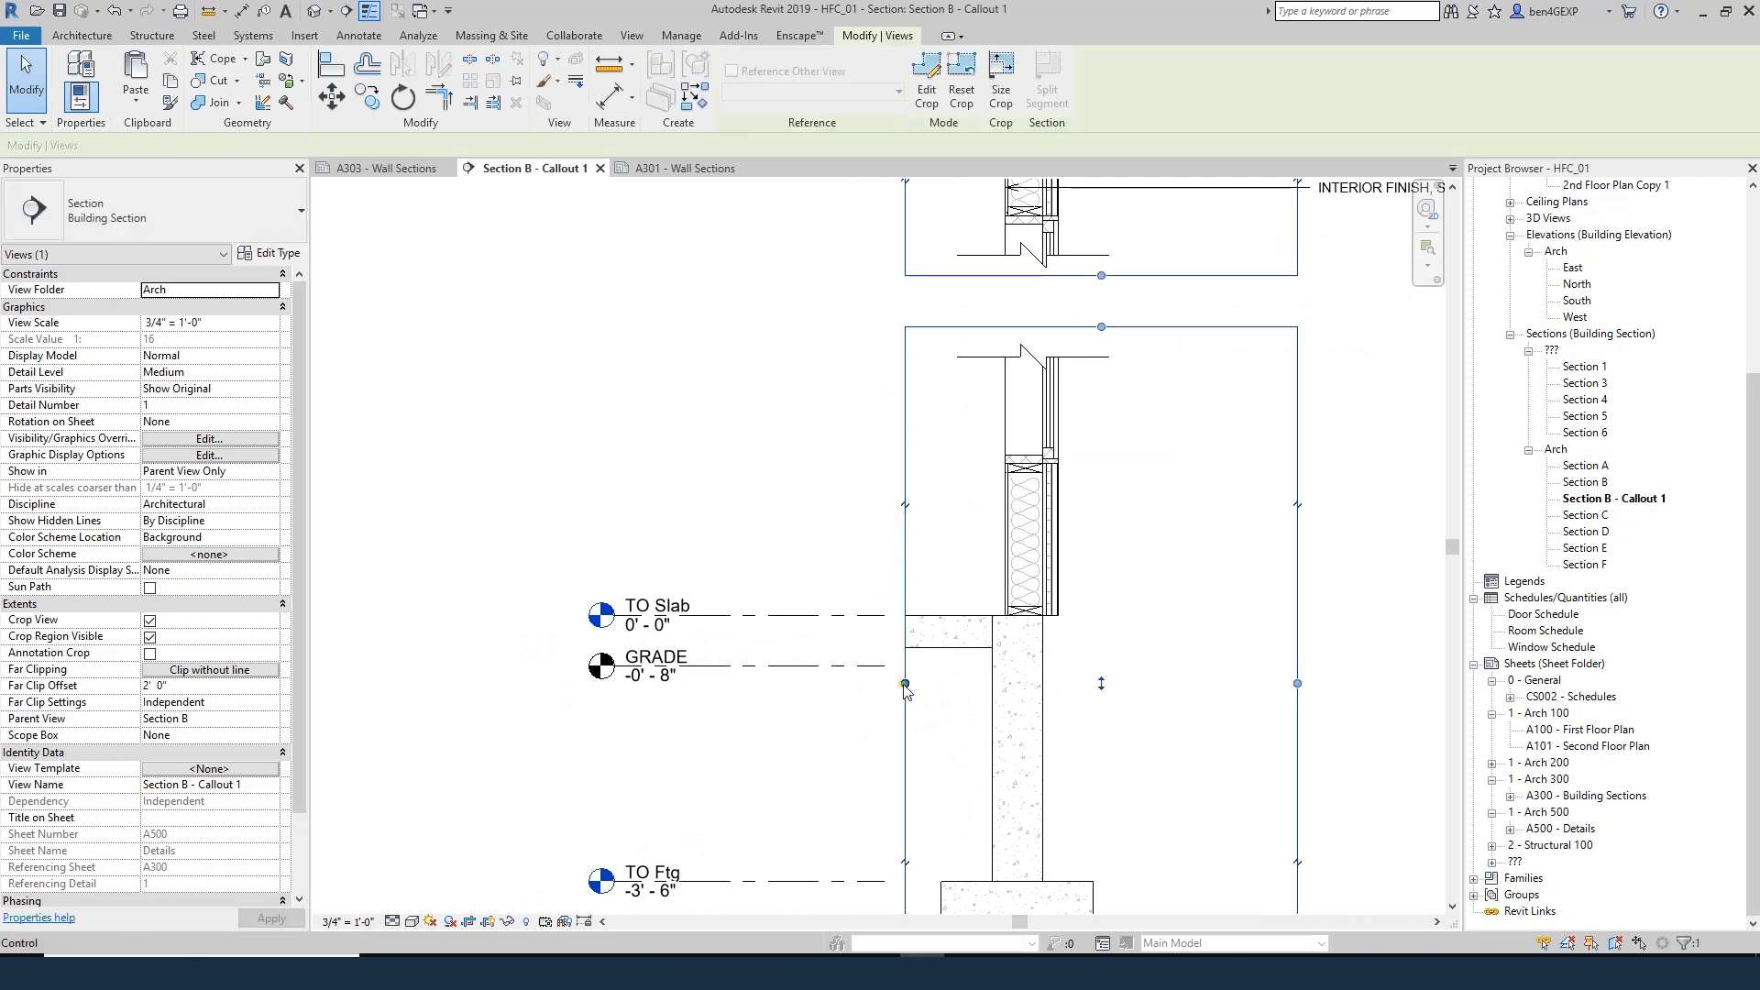
left_click_drag(905, 683, 856, 685)
left_click(1167, 597)
scroll(1079, 733, "down", 3)
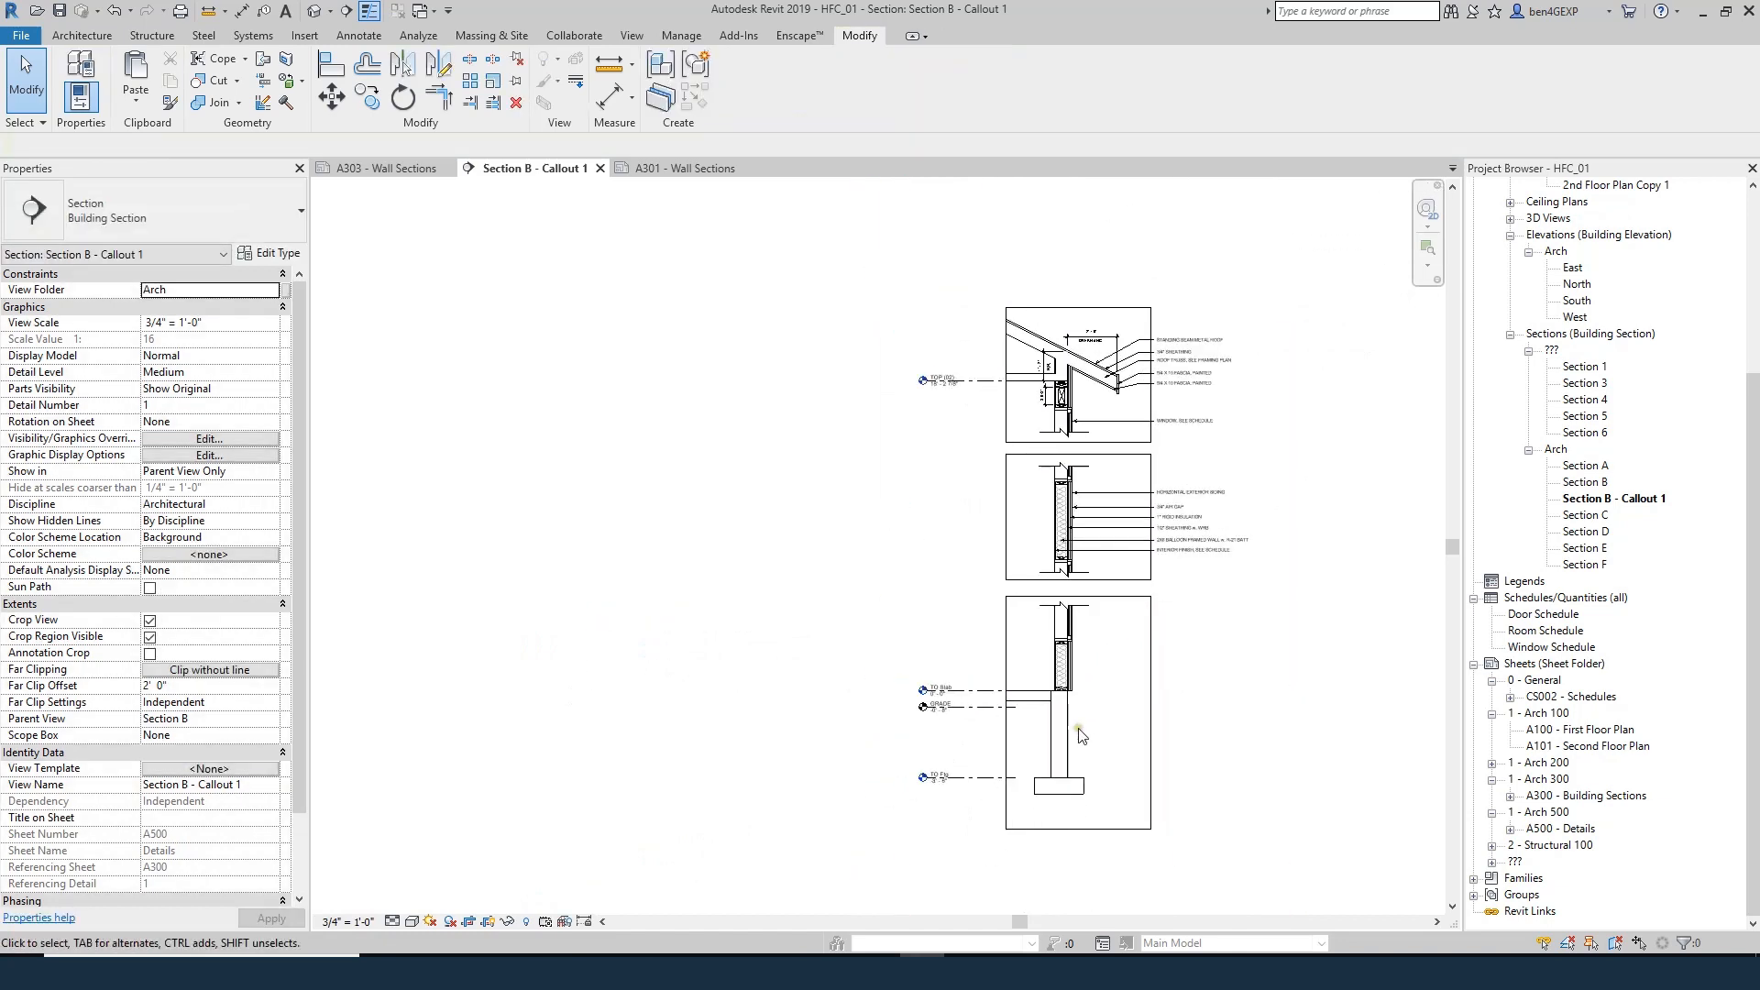
scroll(1105, 413, "up", 2)
scroll(1106, 390, "up", 2)
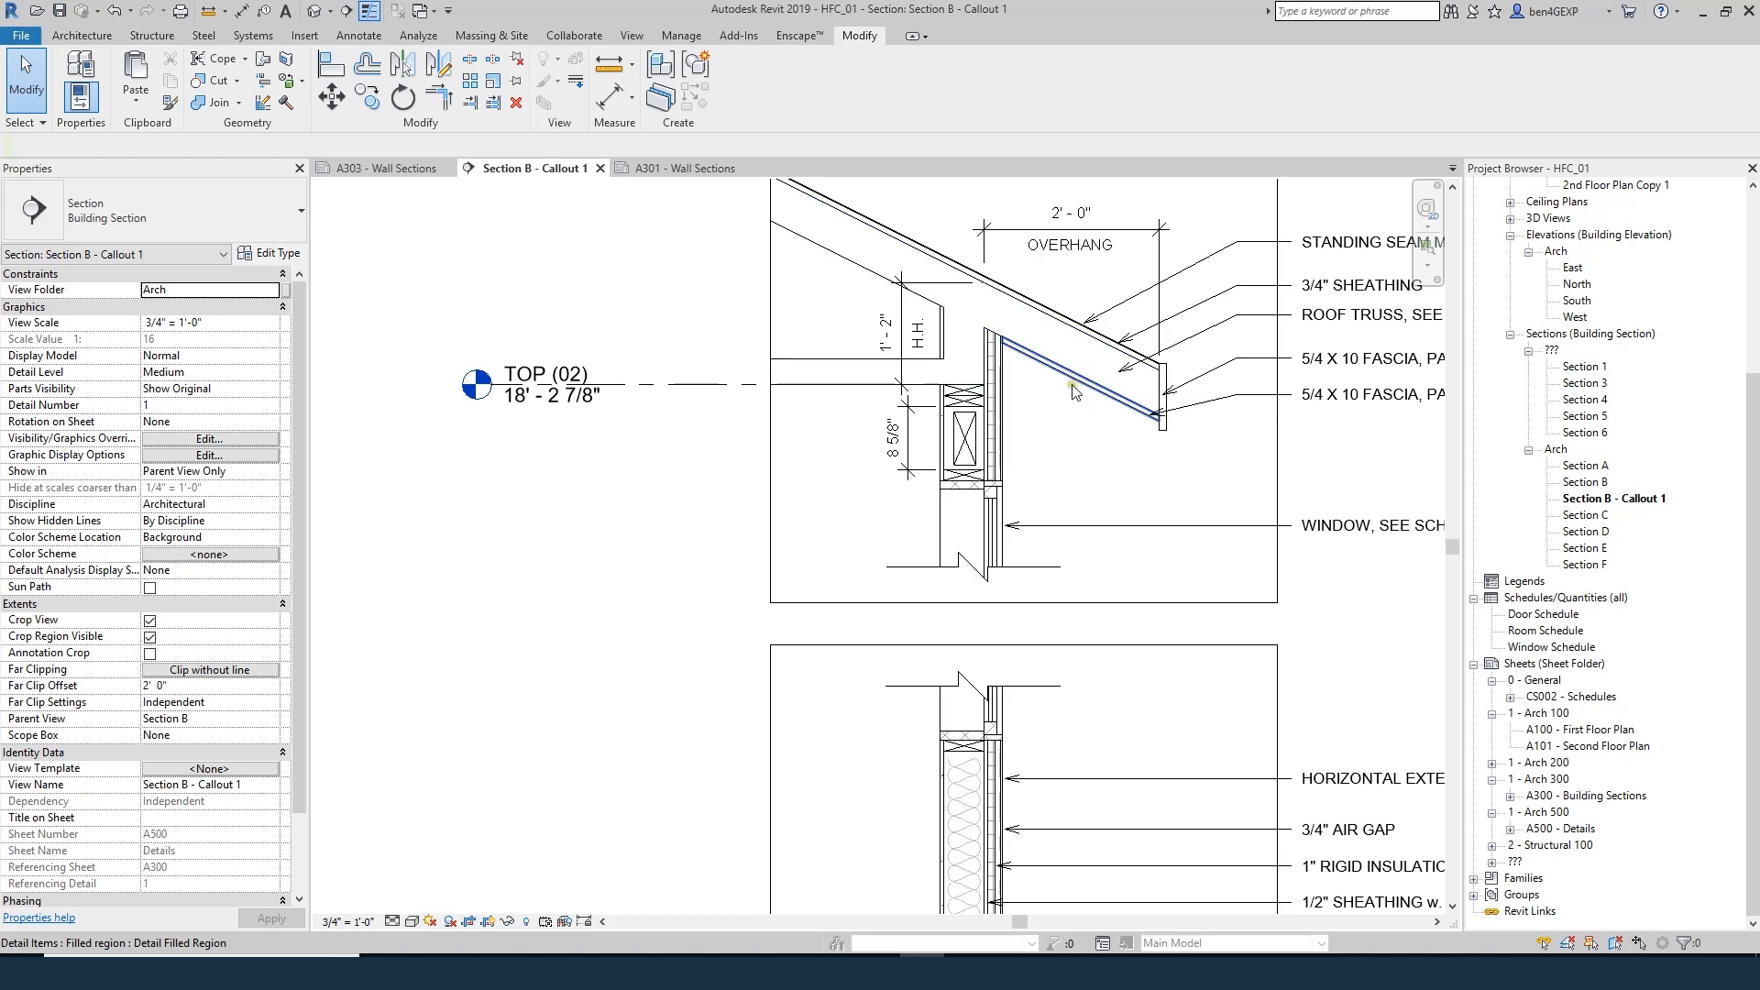
scroll(1077, 389, "down", 4)
scroll(1059, 641, "up", 4)
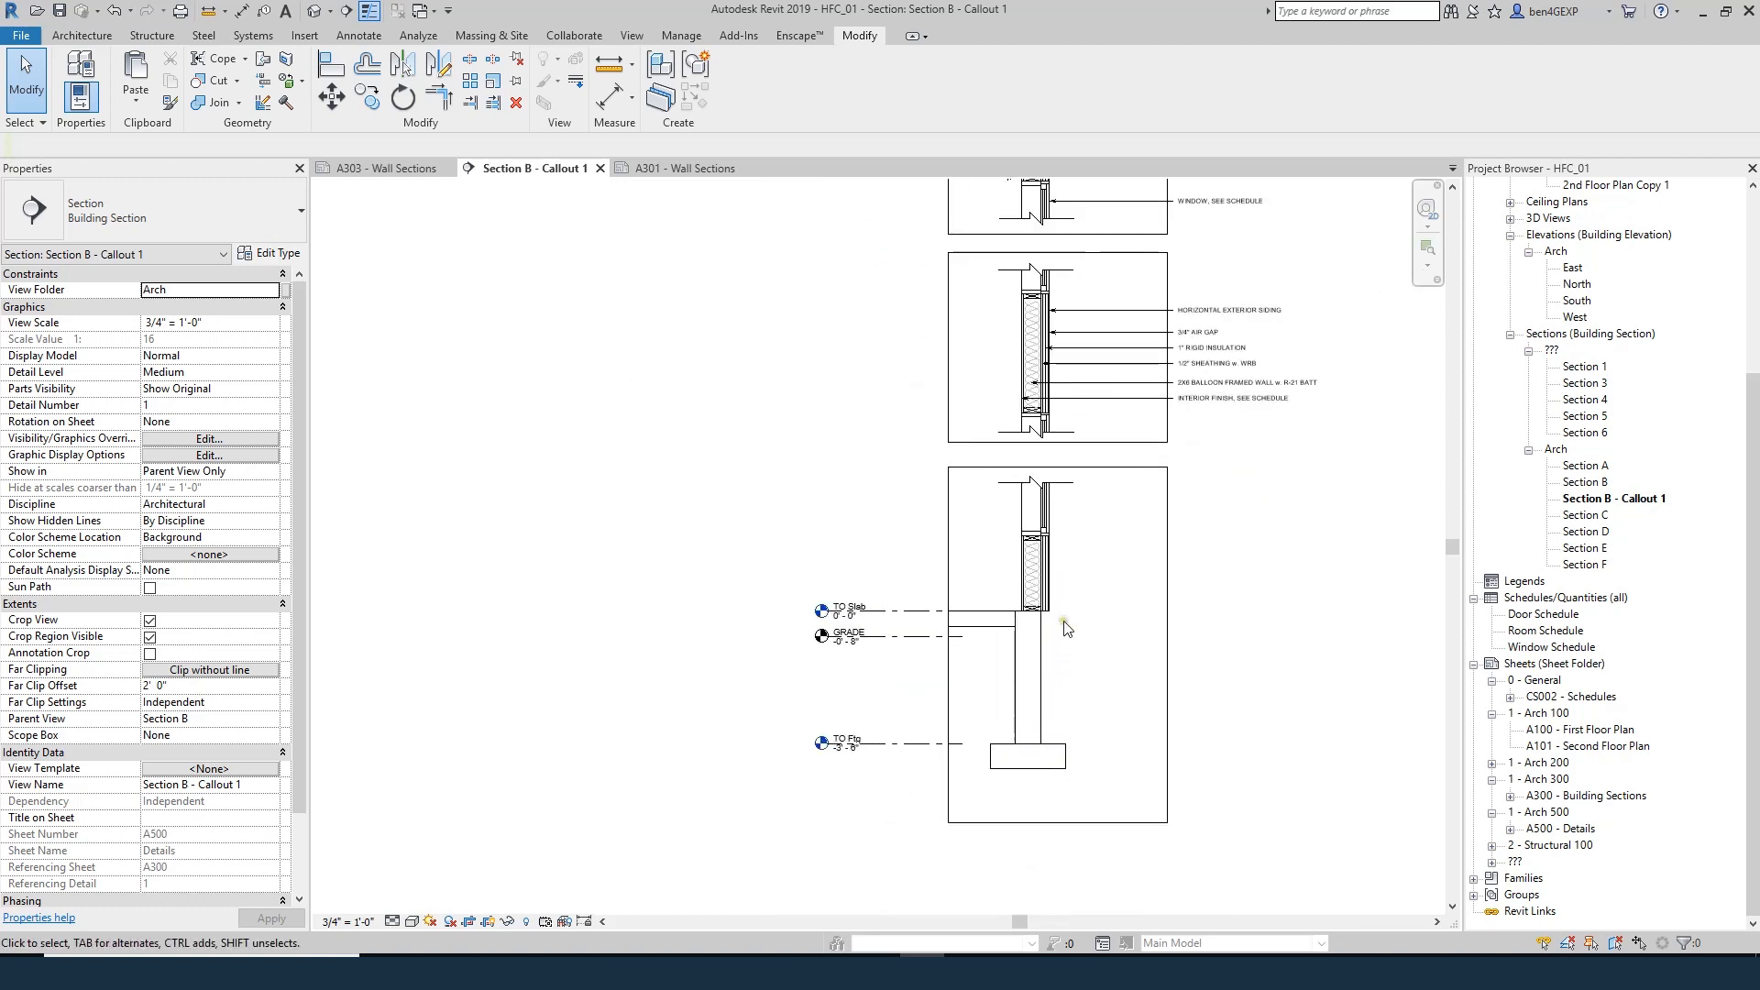
scroll(1040, 614, "up", 1)
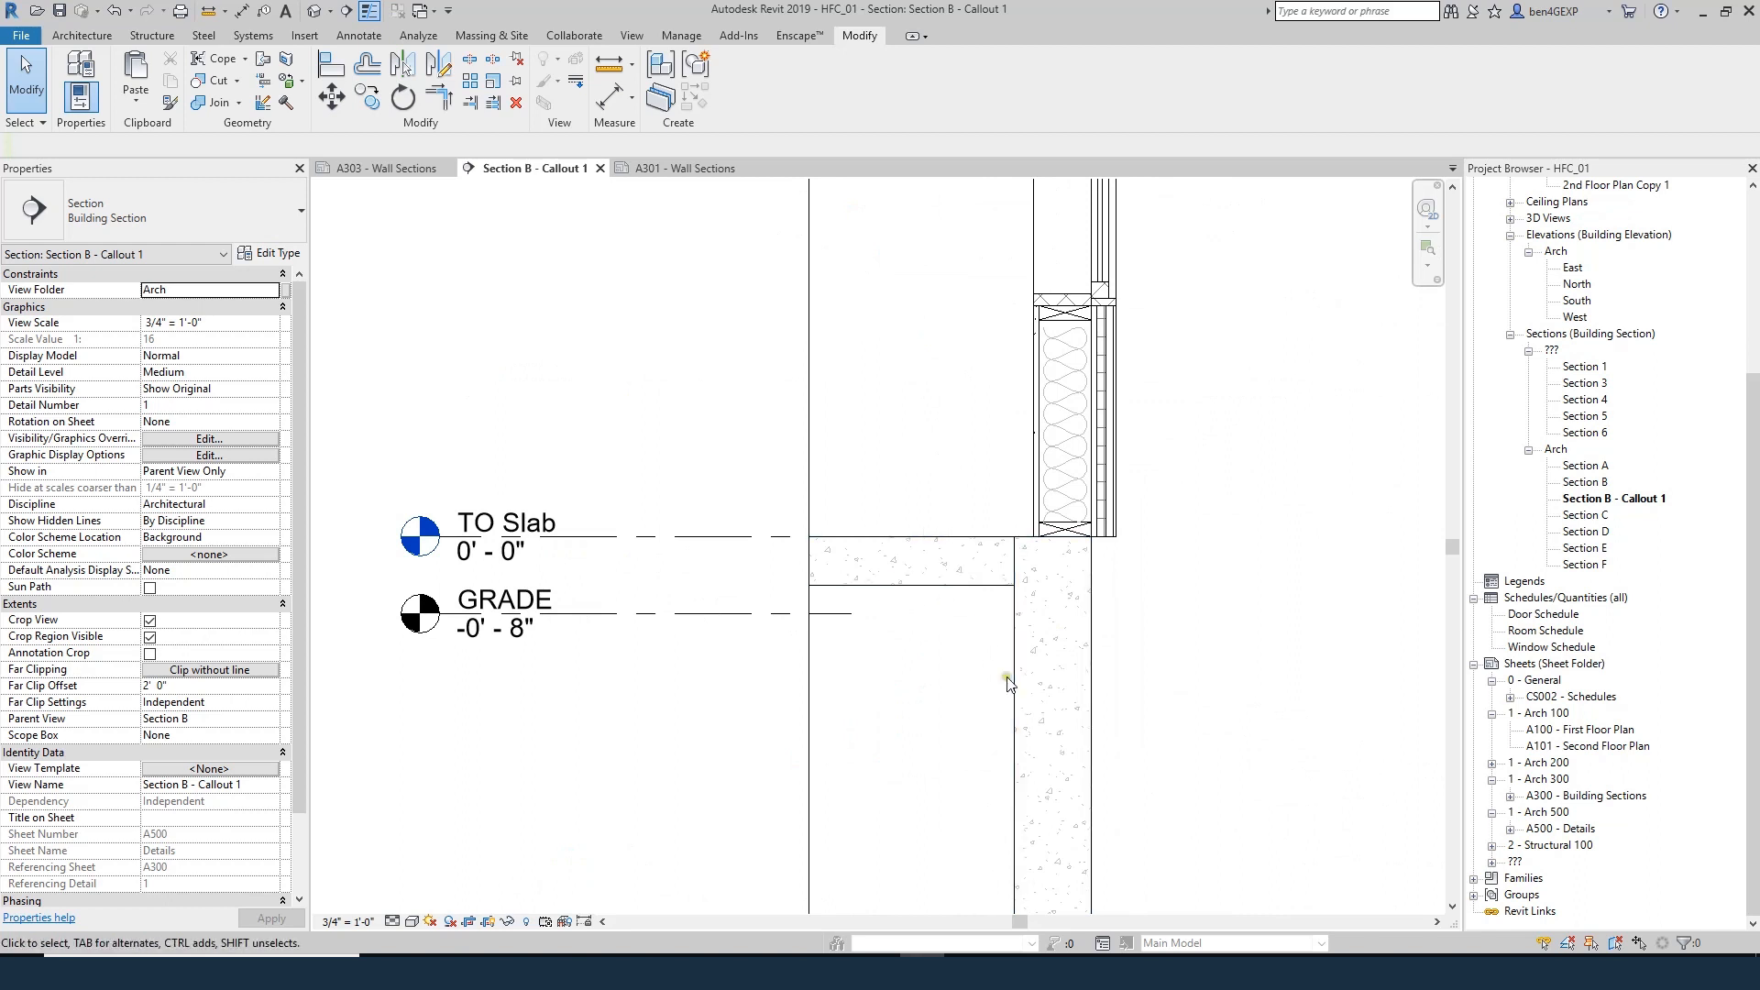
scroll(962, 637, "down", 1)
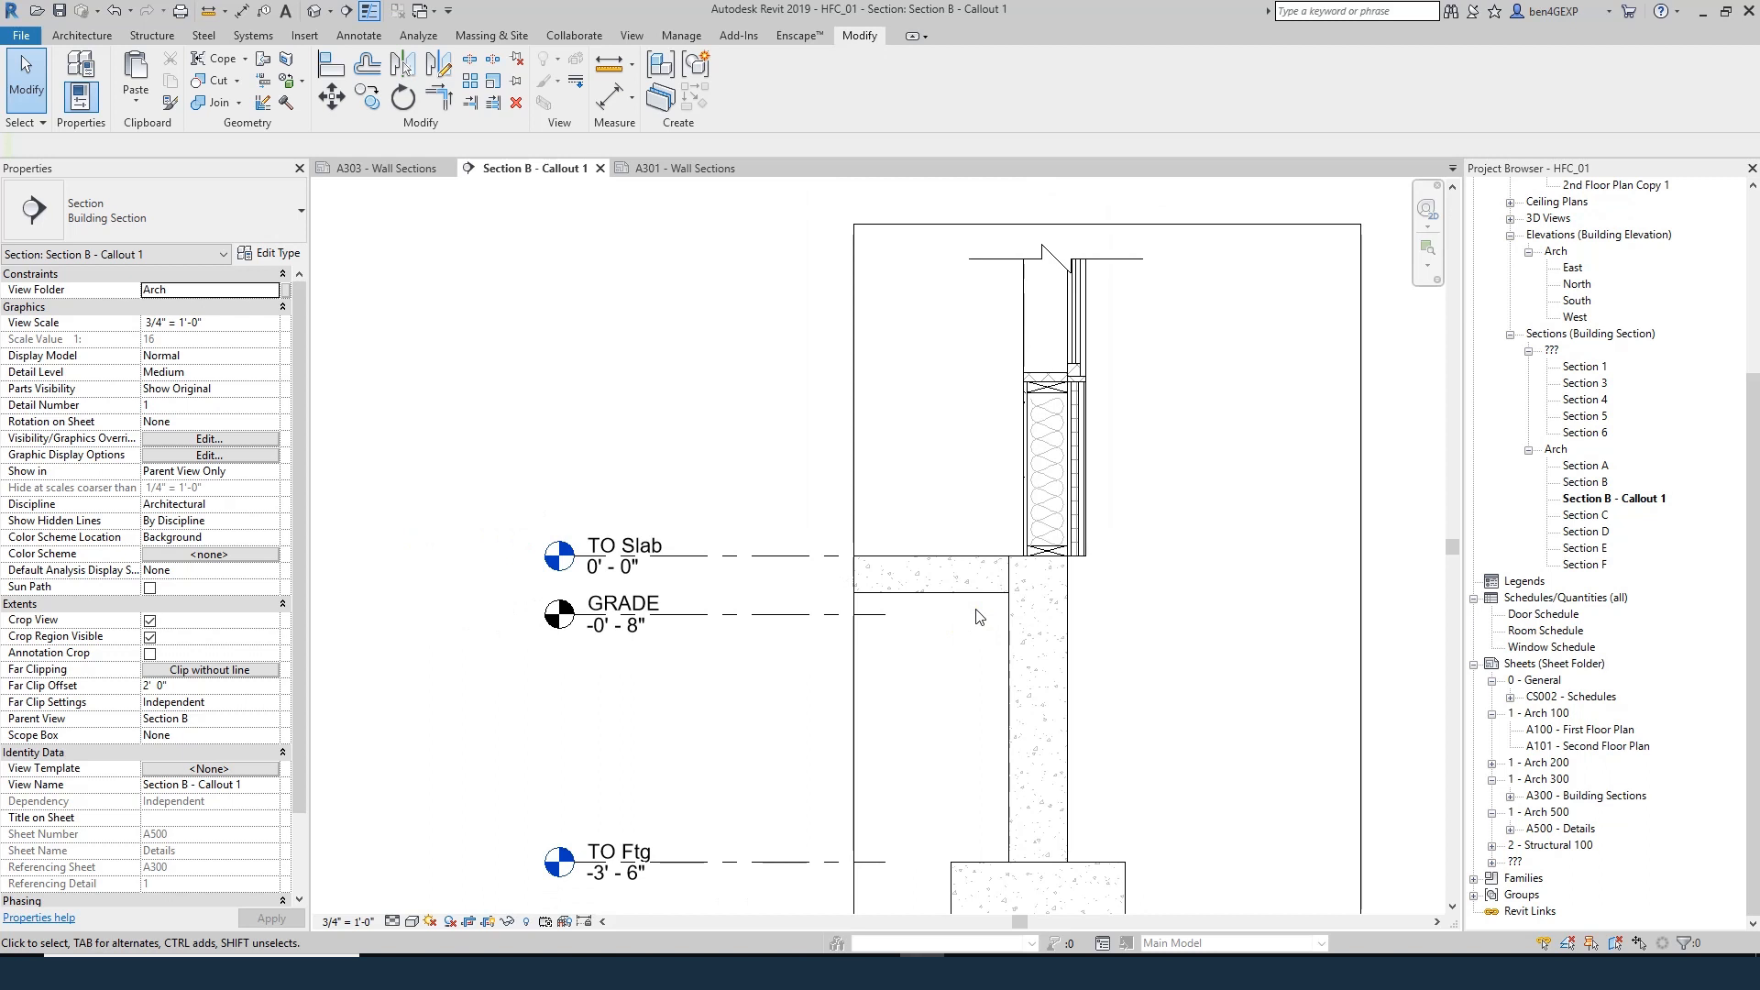
left_click(1066, 643)
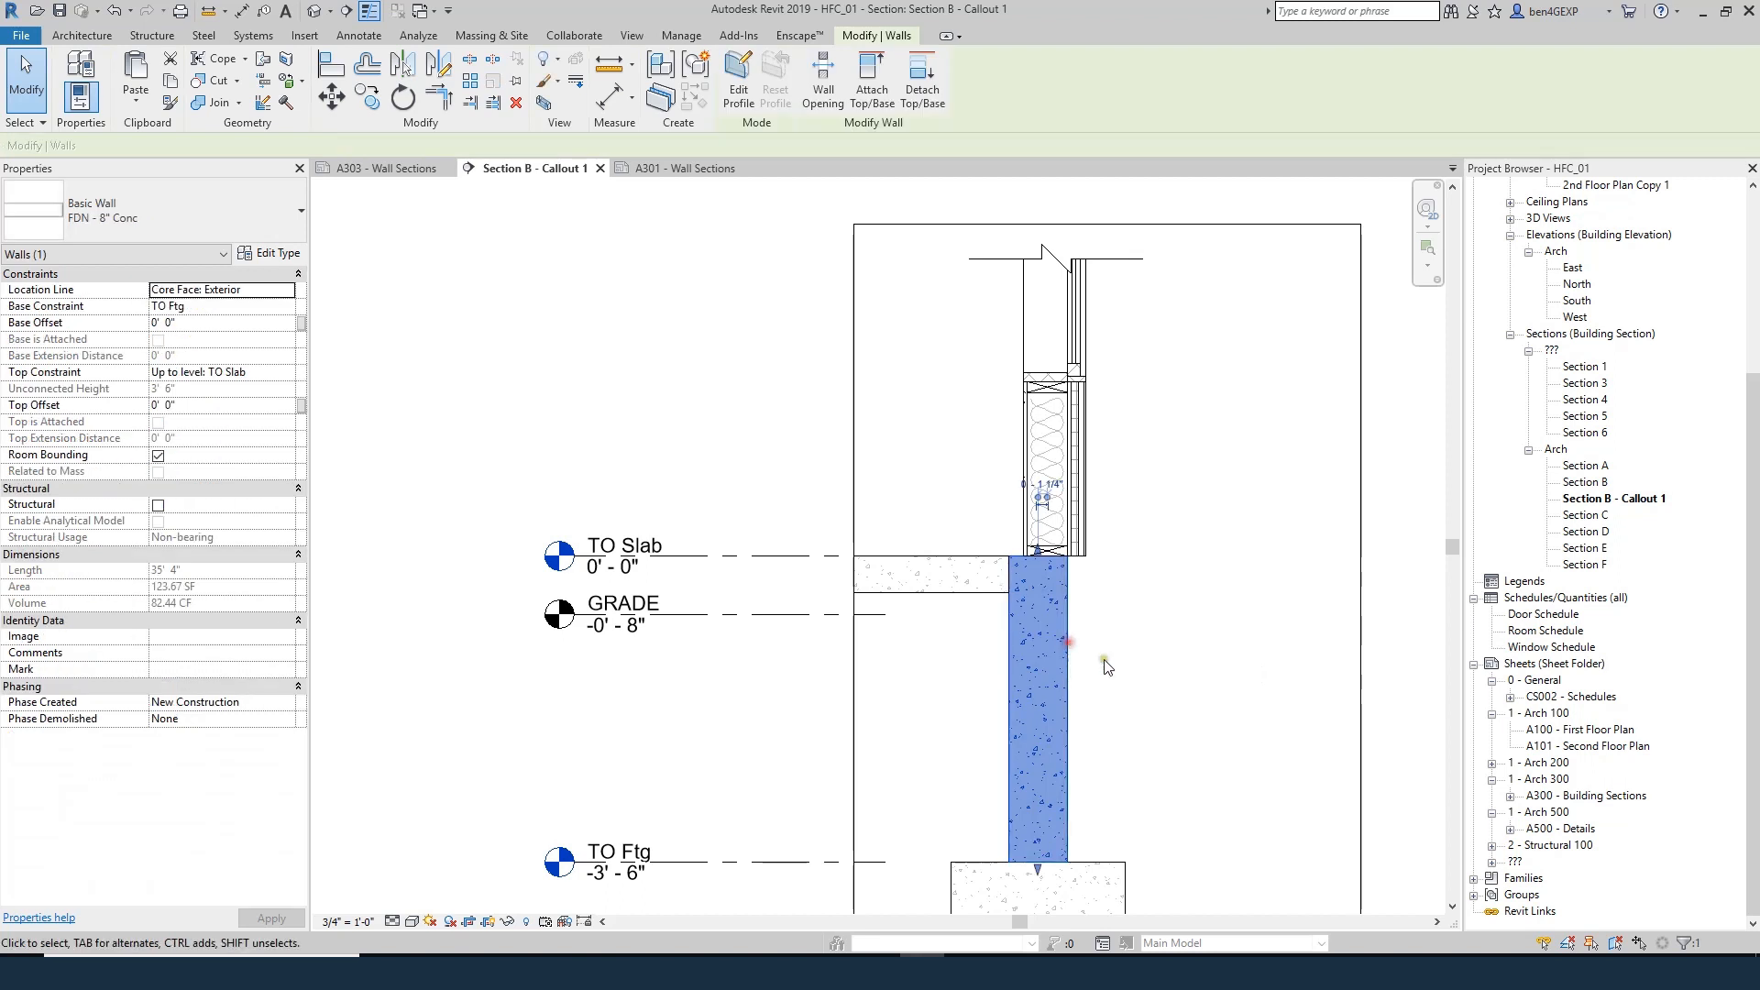
right_click(1066, 627)
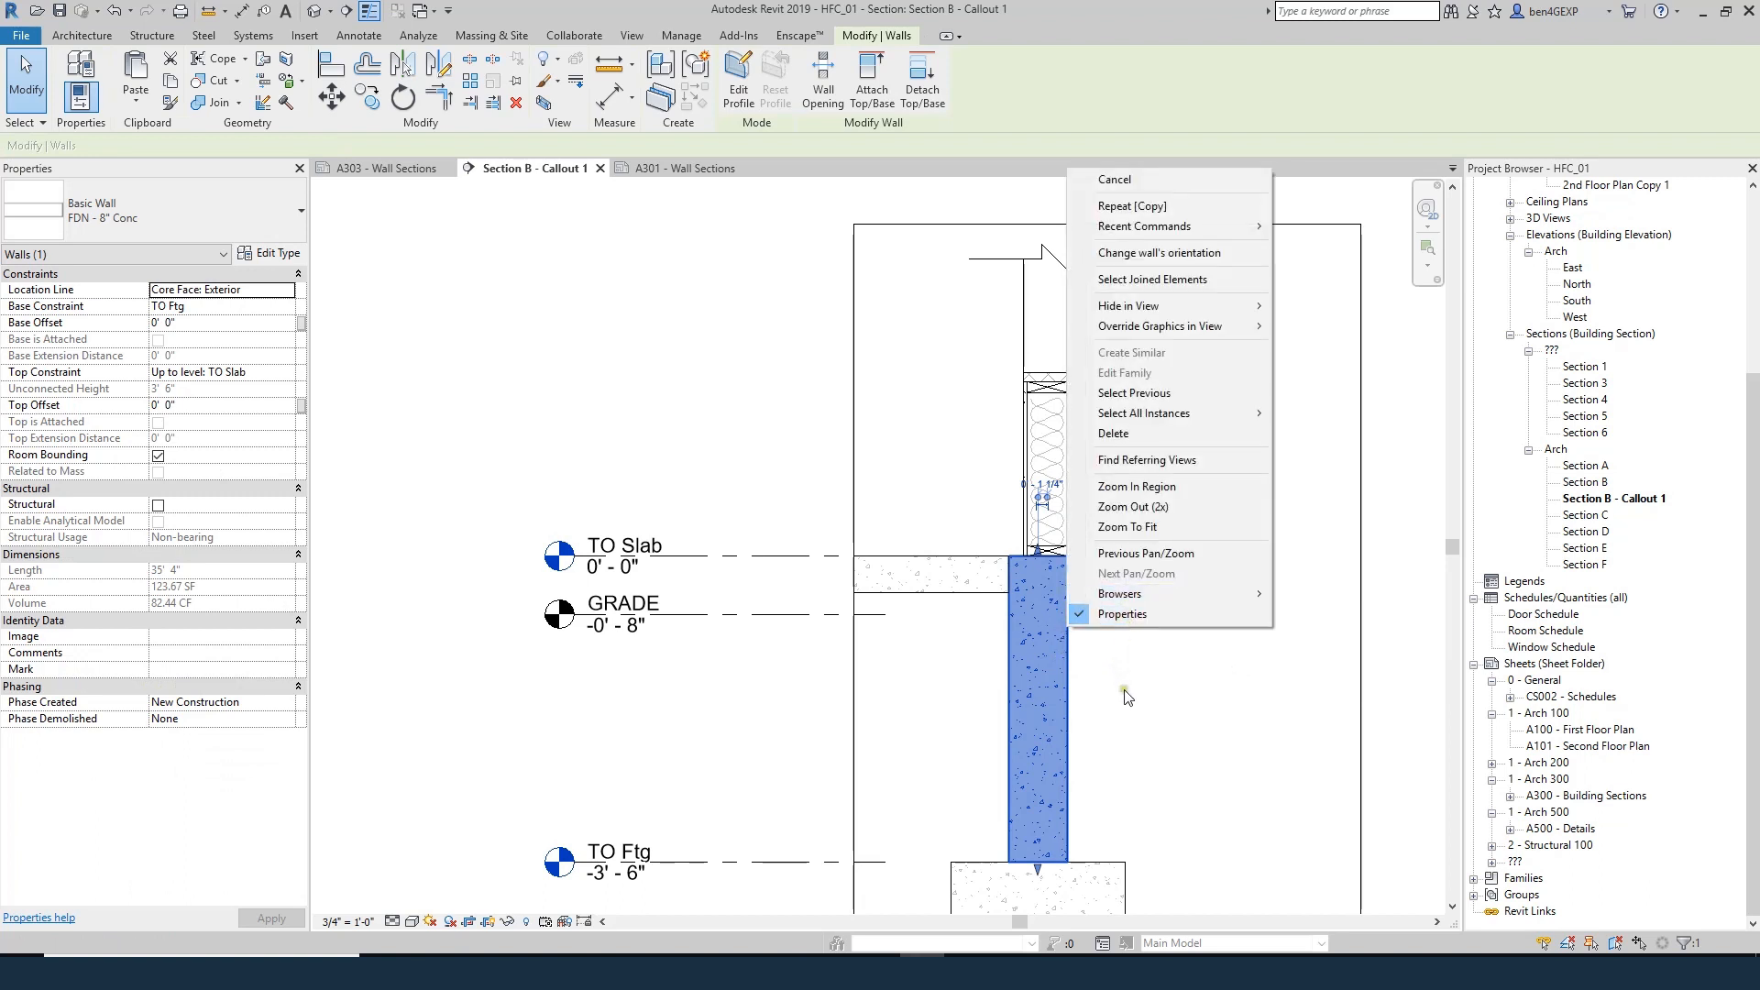
key("Escape")
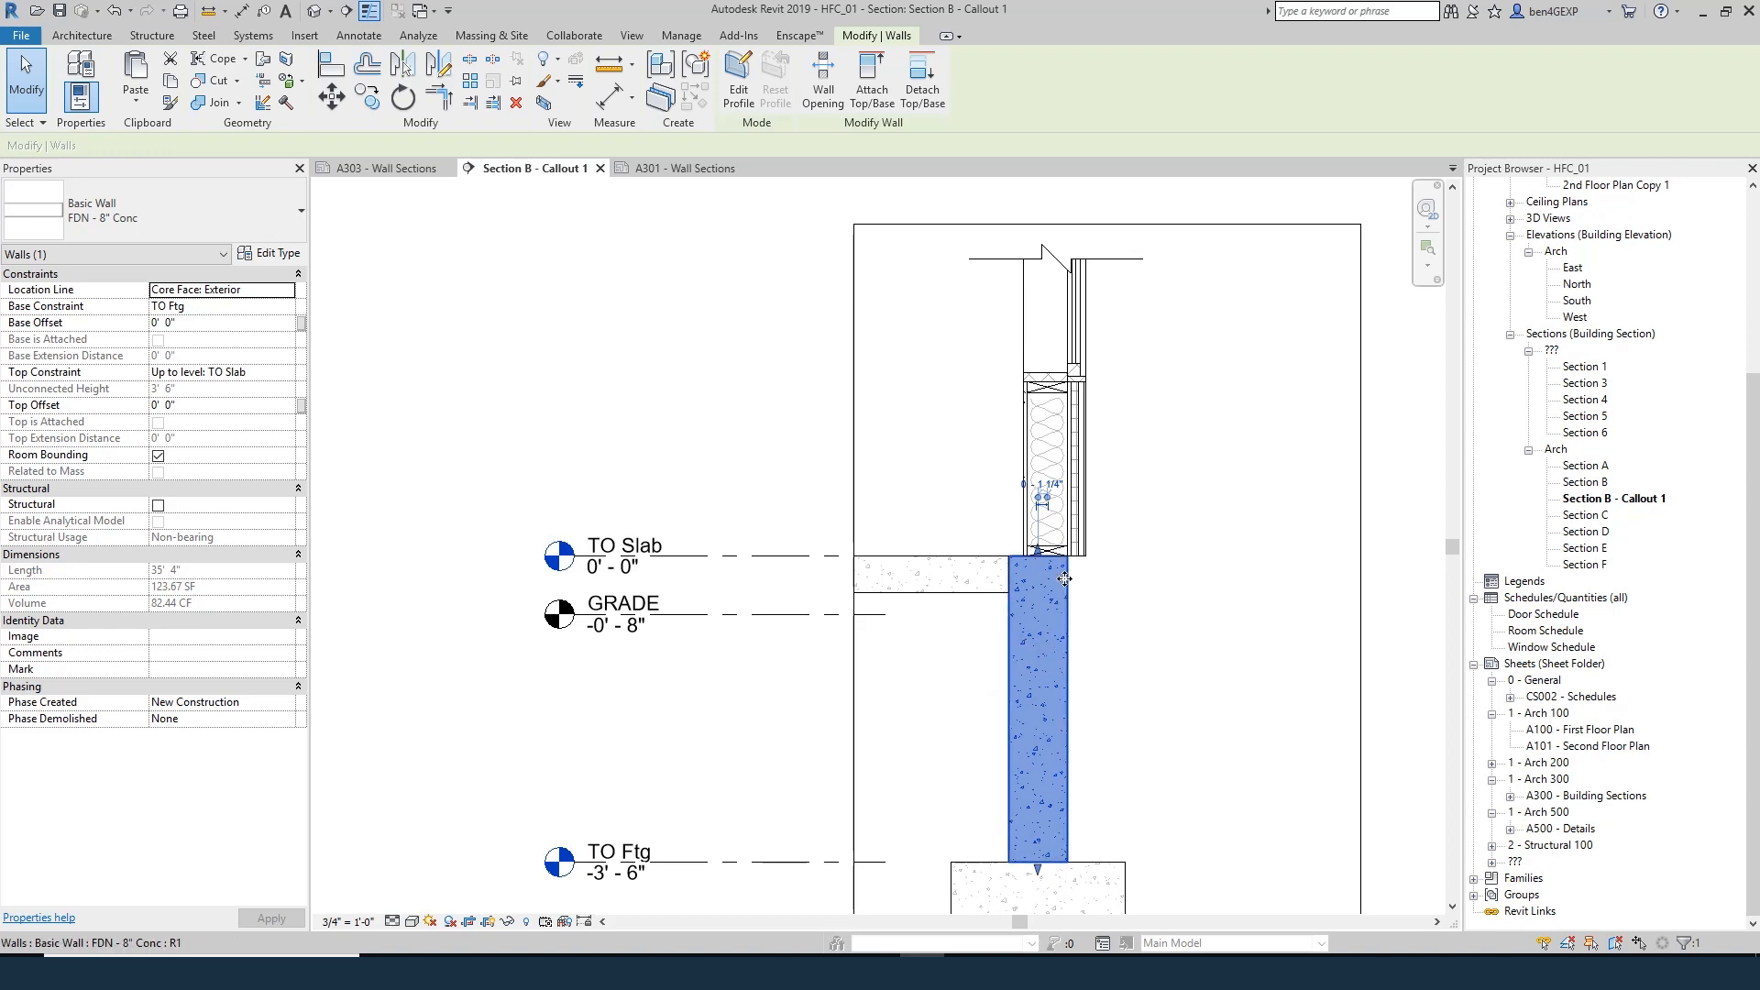
key("Escape")
key("Escape")
- Sketch two diverging detail lines in the Drafting - Red style from one point on the foundation wall's exterior face just below GRADE
key("d")
key("l")
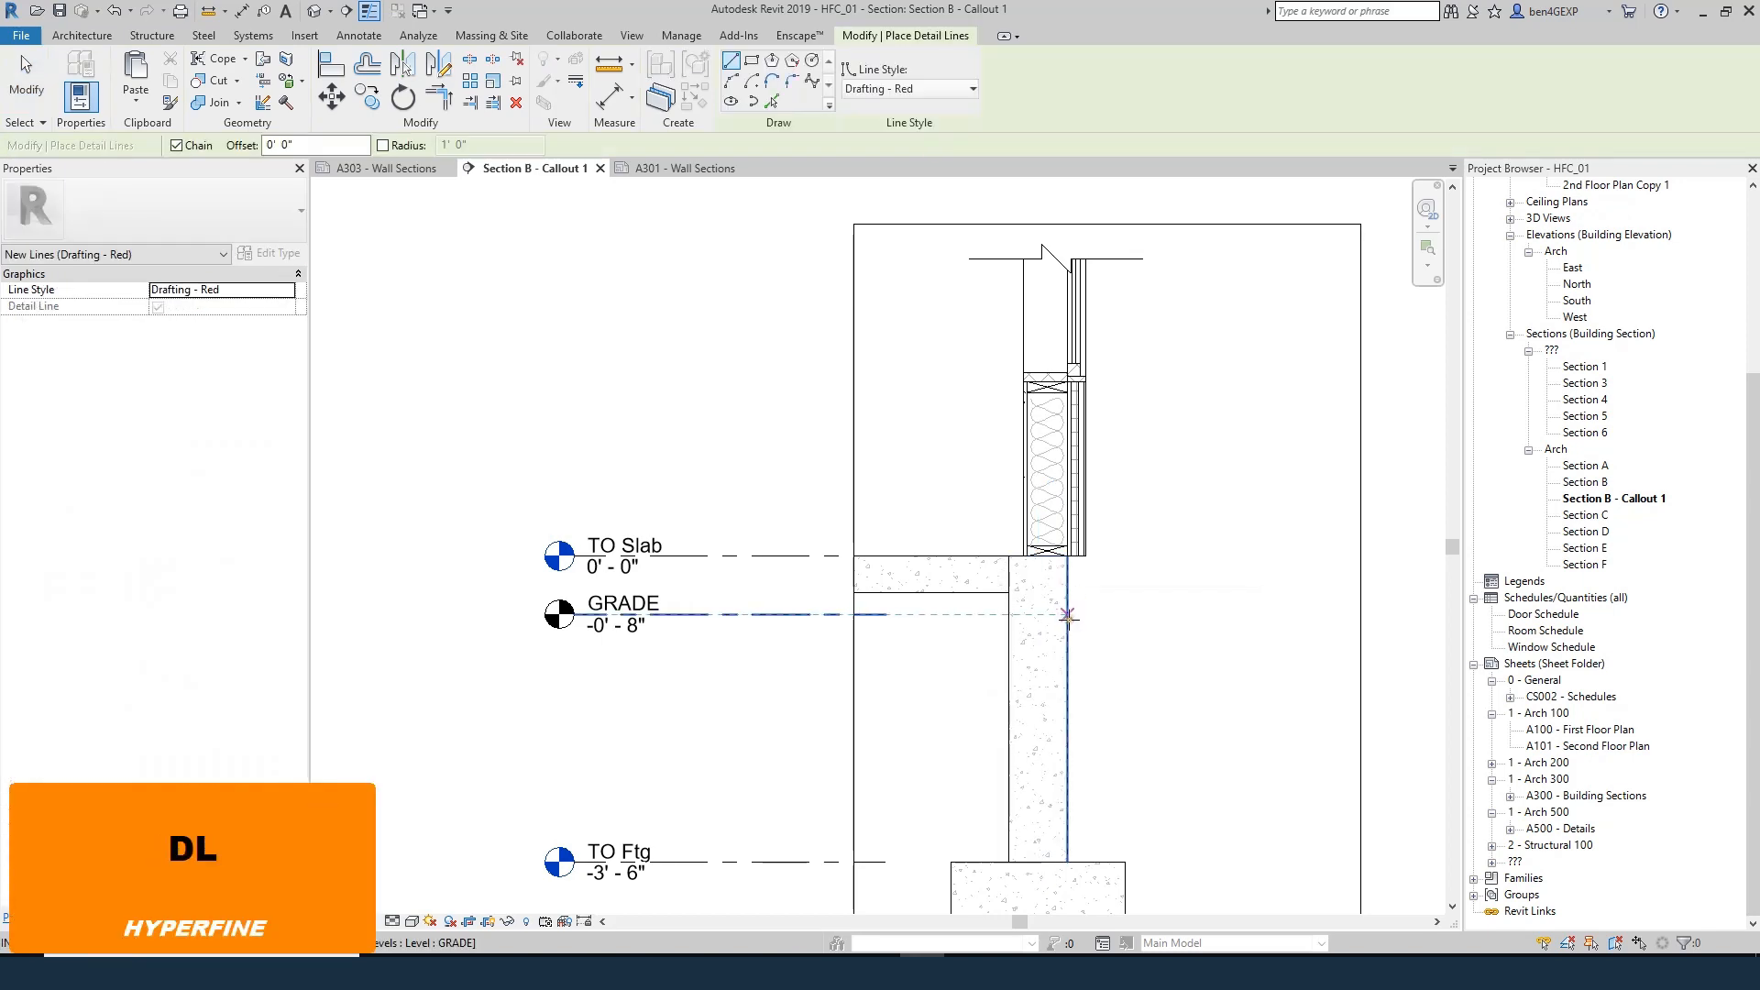
left_click(1068, 628)
key("Escape")
left_click(1068, 629)
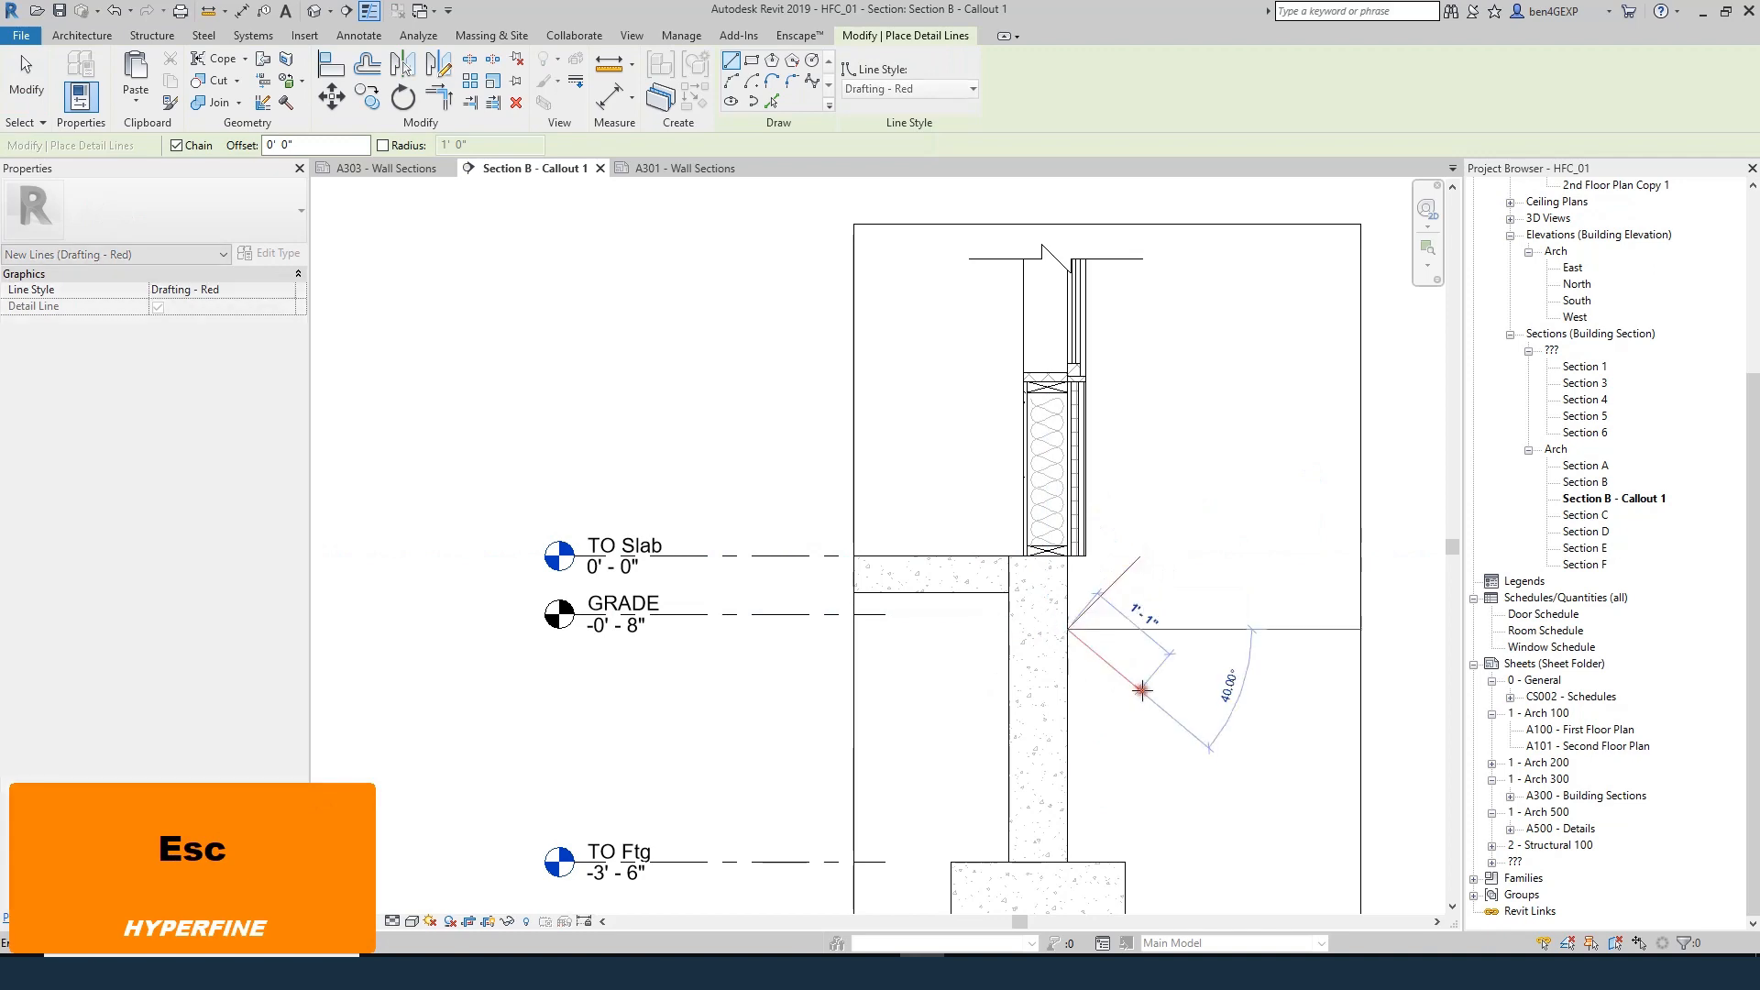
left_click(1174, 703)
key("Escape")
key("Escape")
key("Escape")
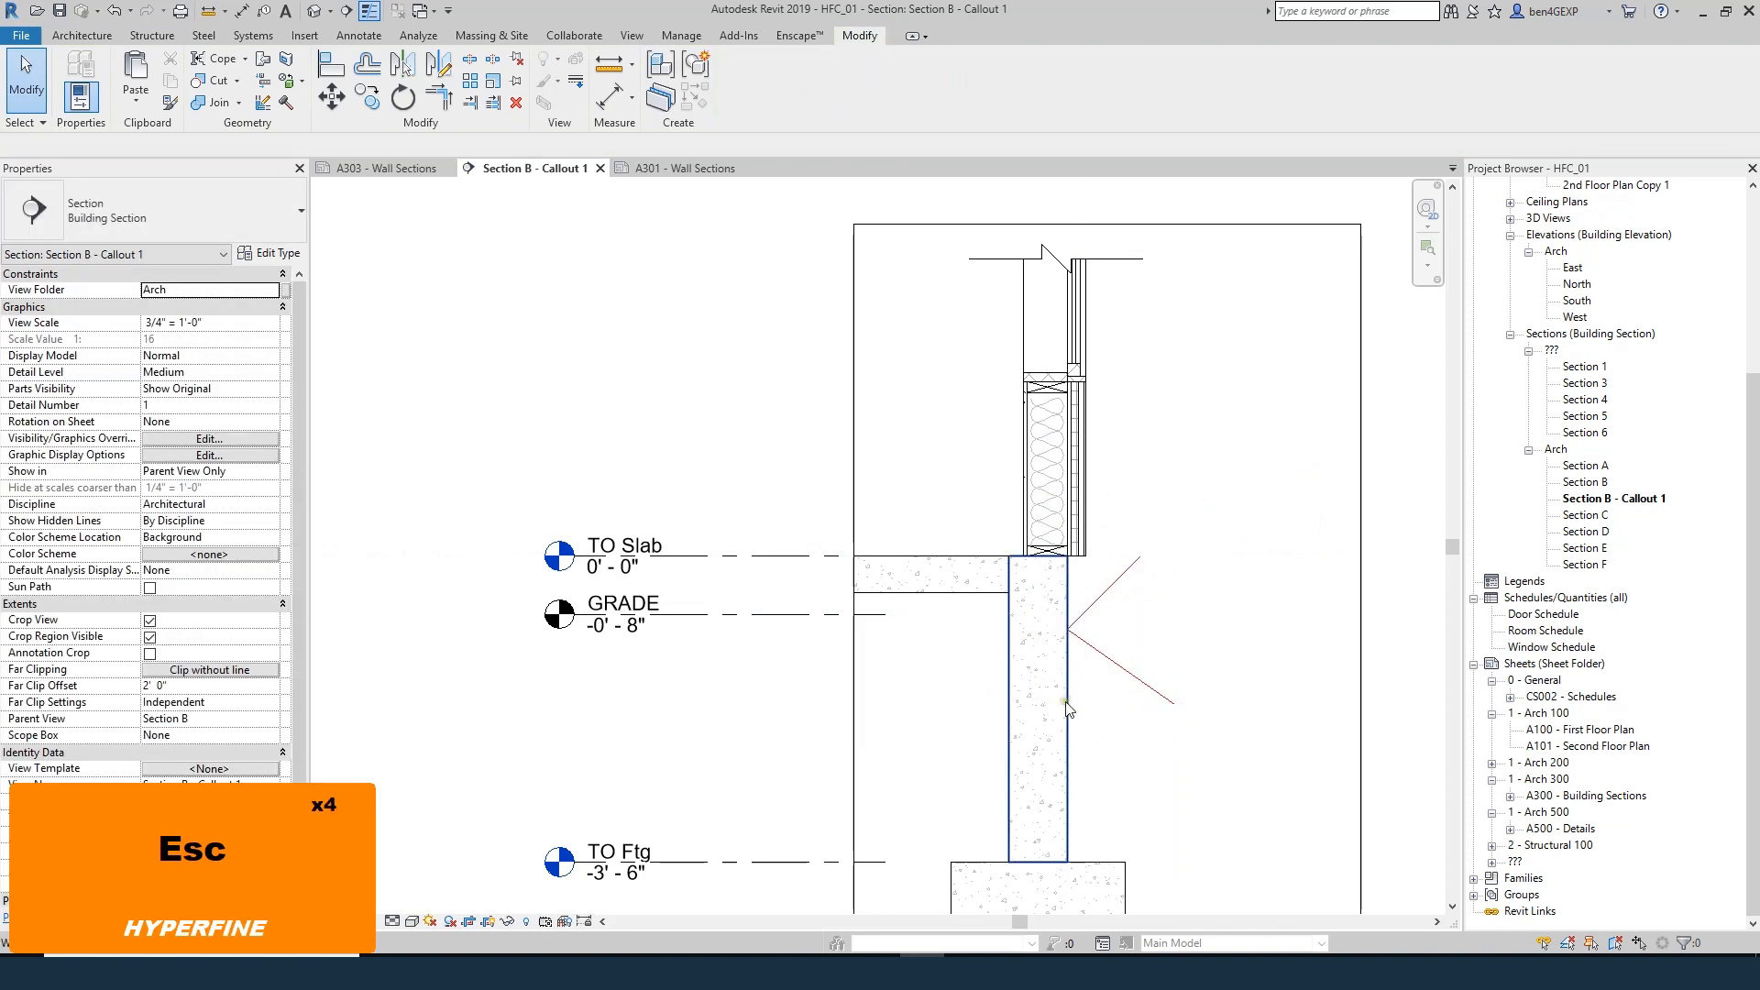
- Set the location line of all FDN - 8" Conc walls in the entire project to Finish Face: Exterior
left_click(1065, 705)
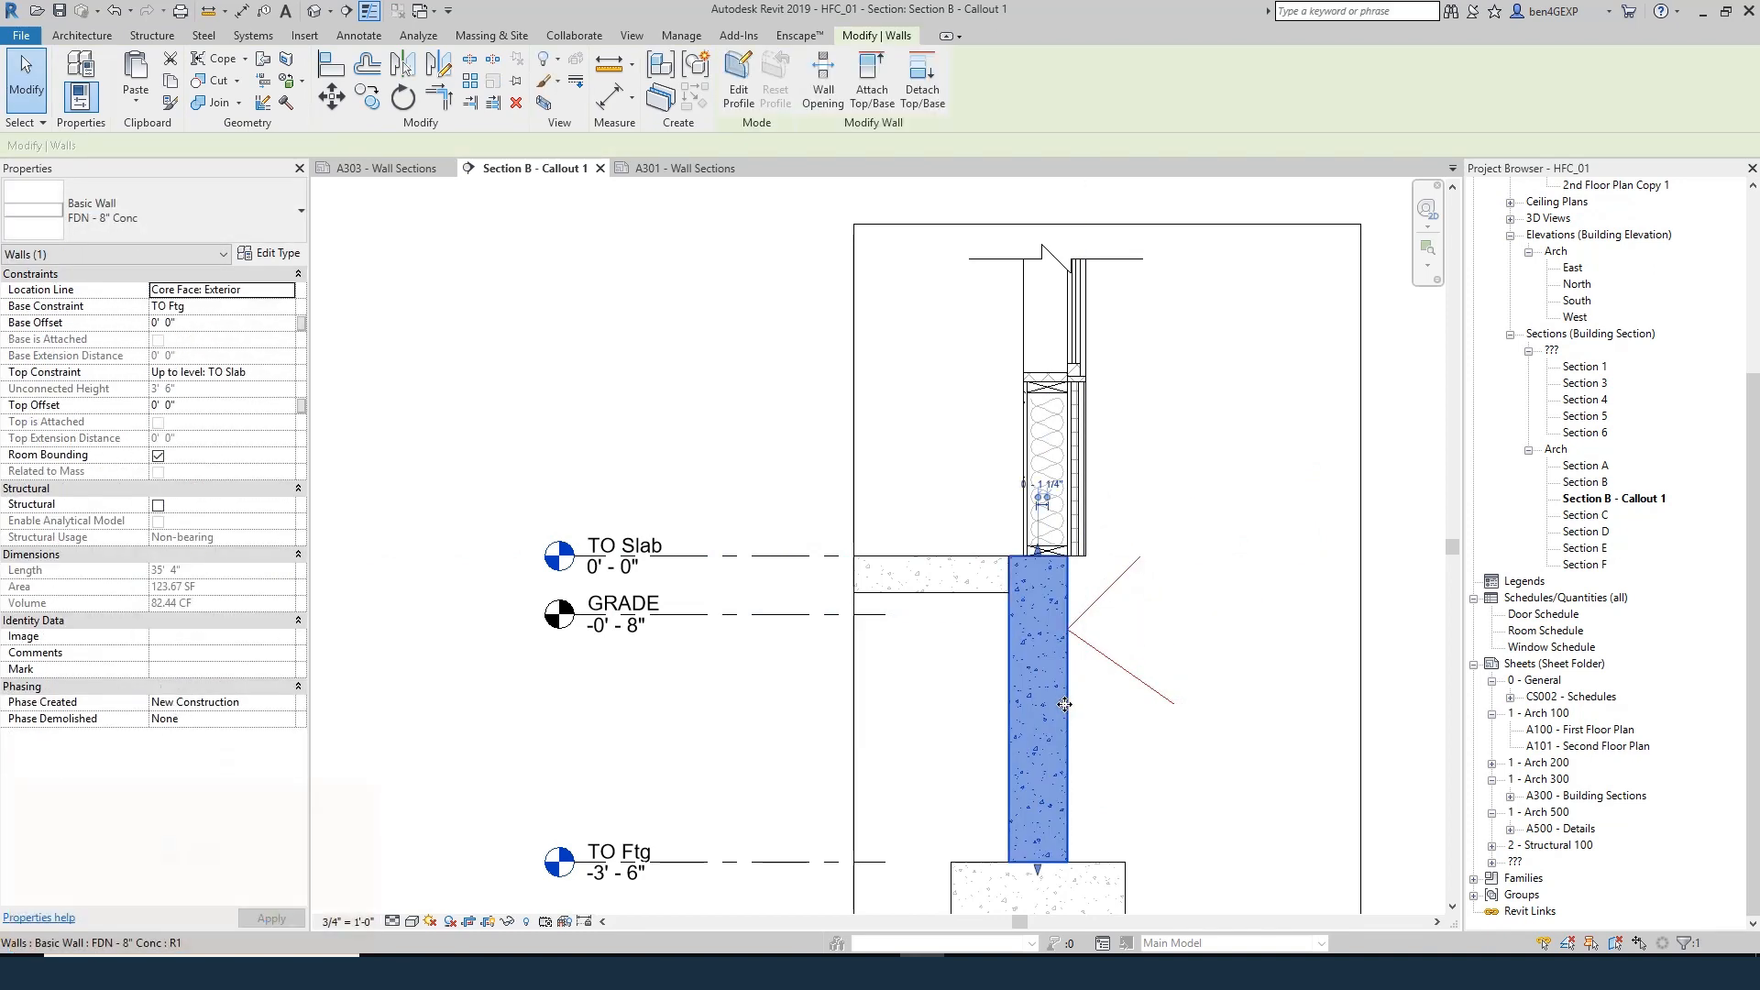
right_click(1064, 704)
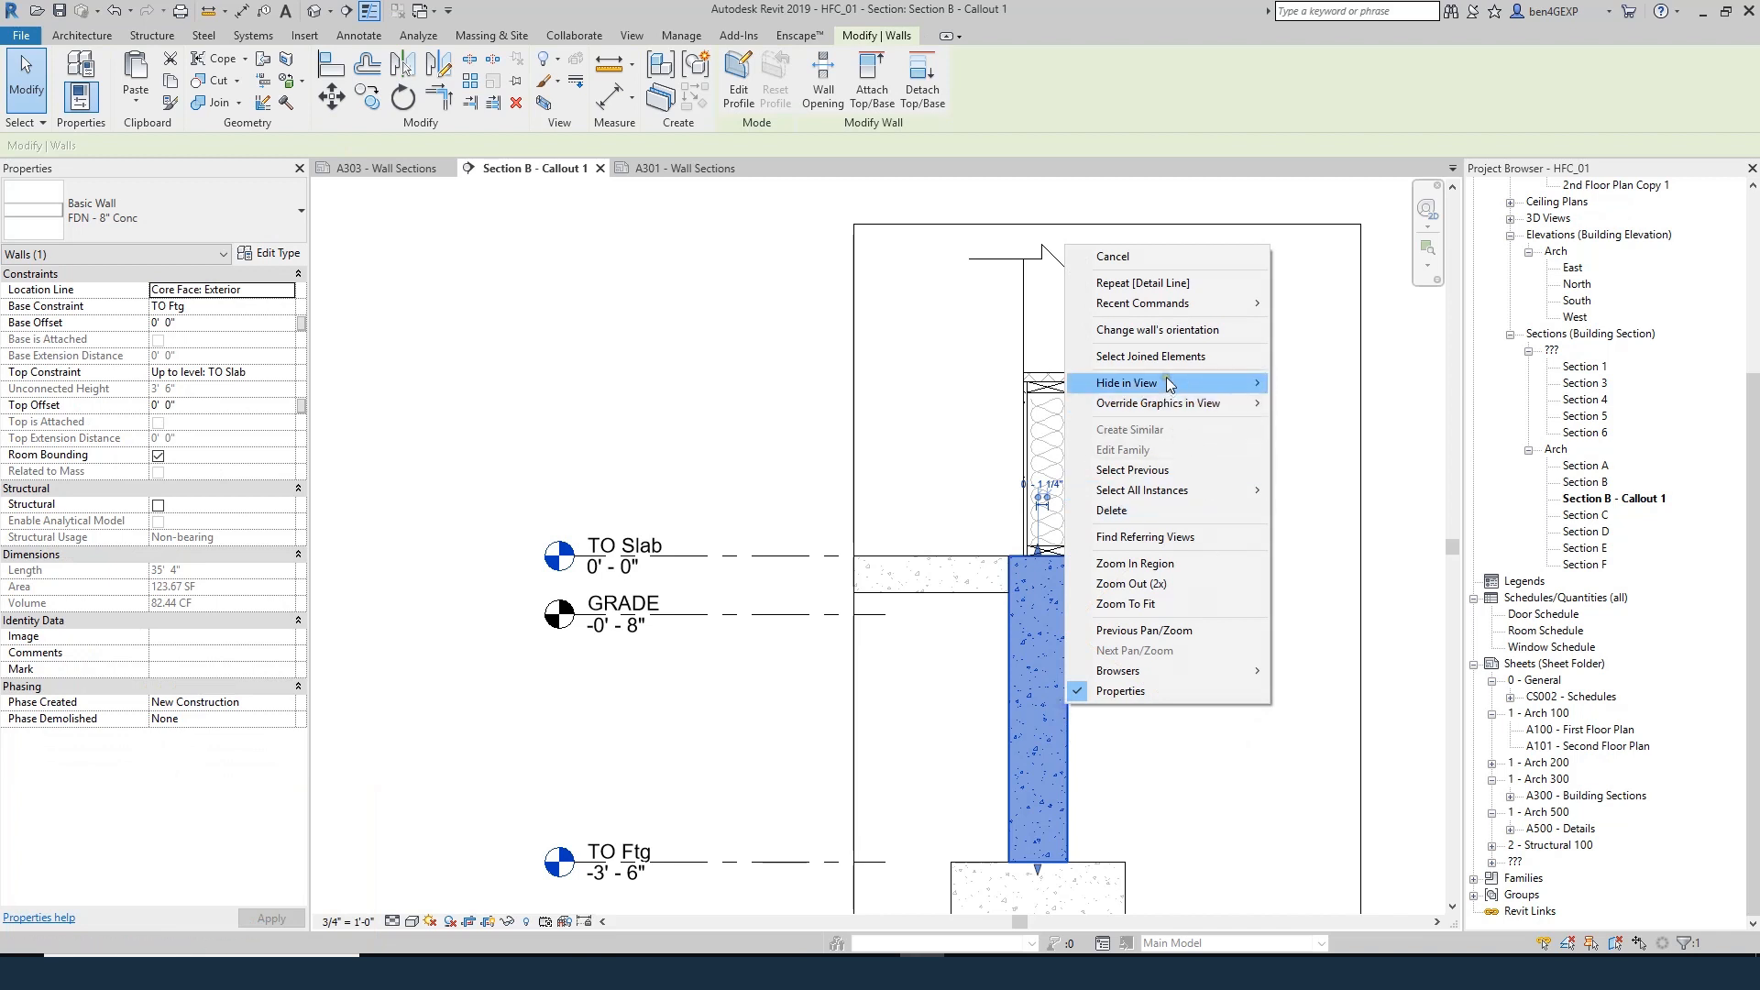
mouse_move(1190, 493)
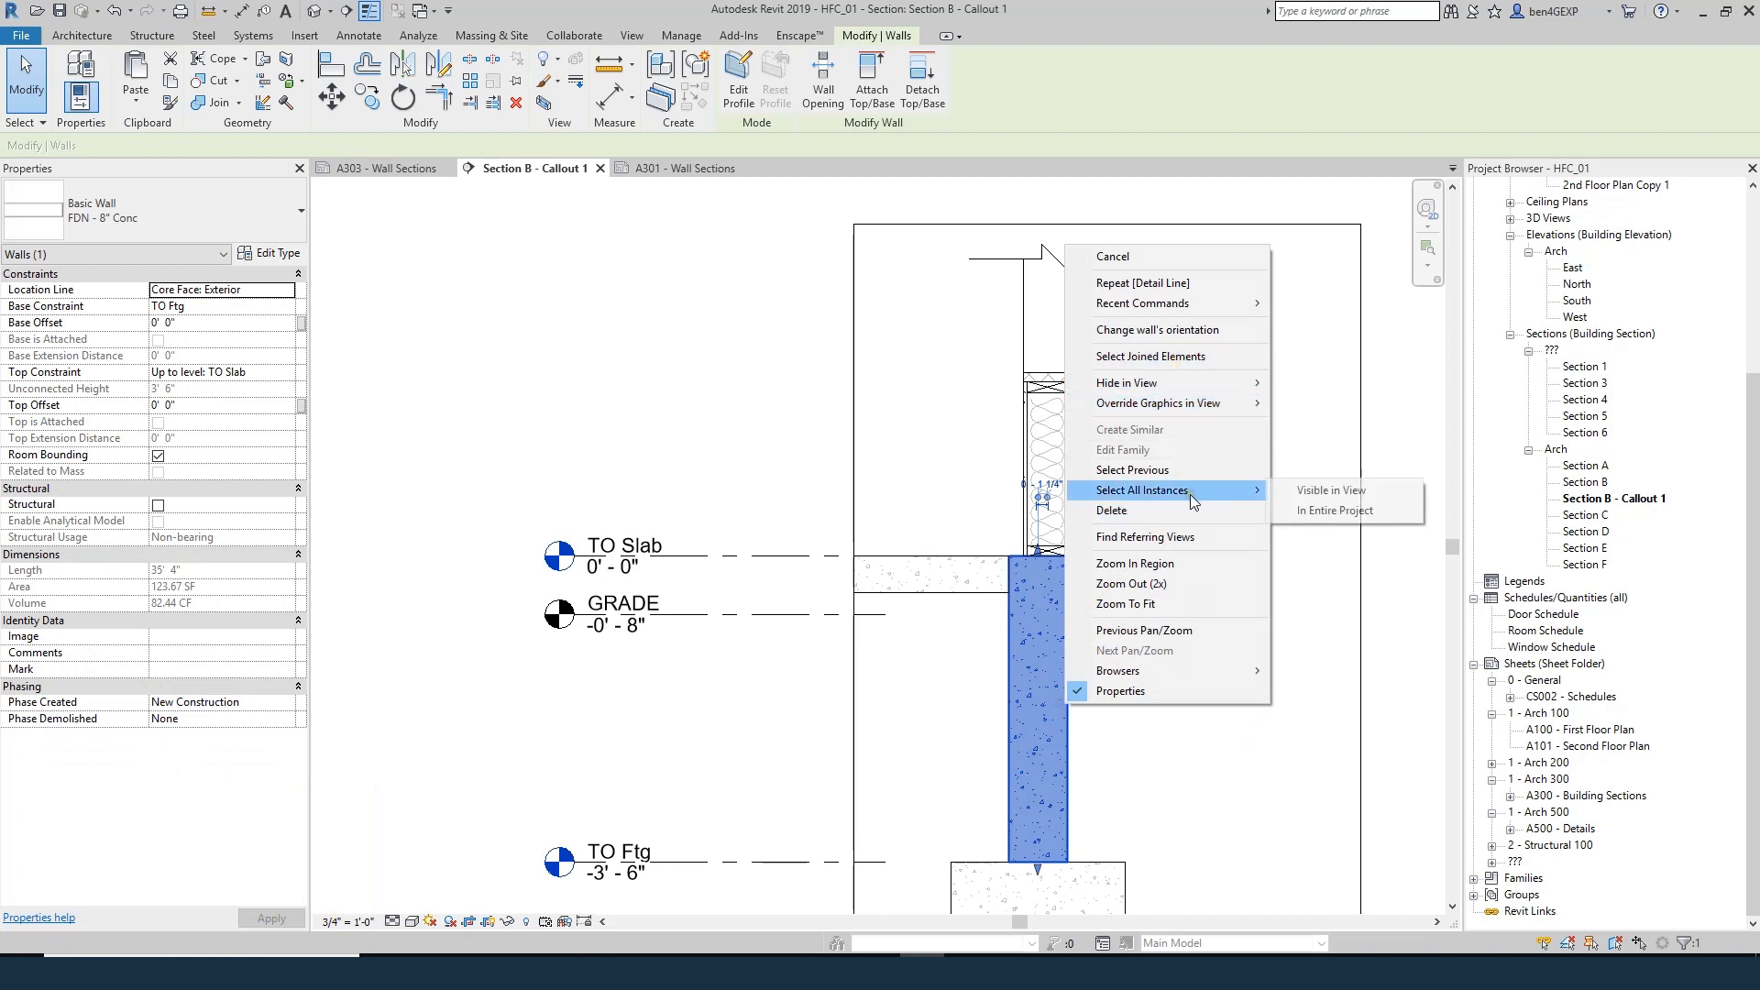
left_click(1334, 512)
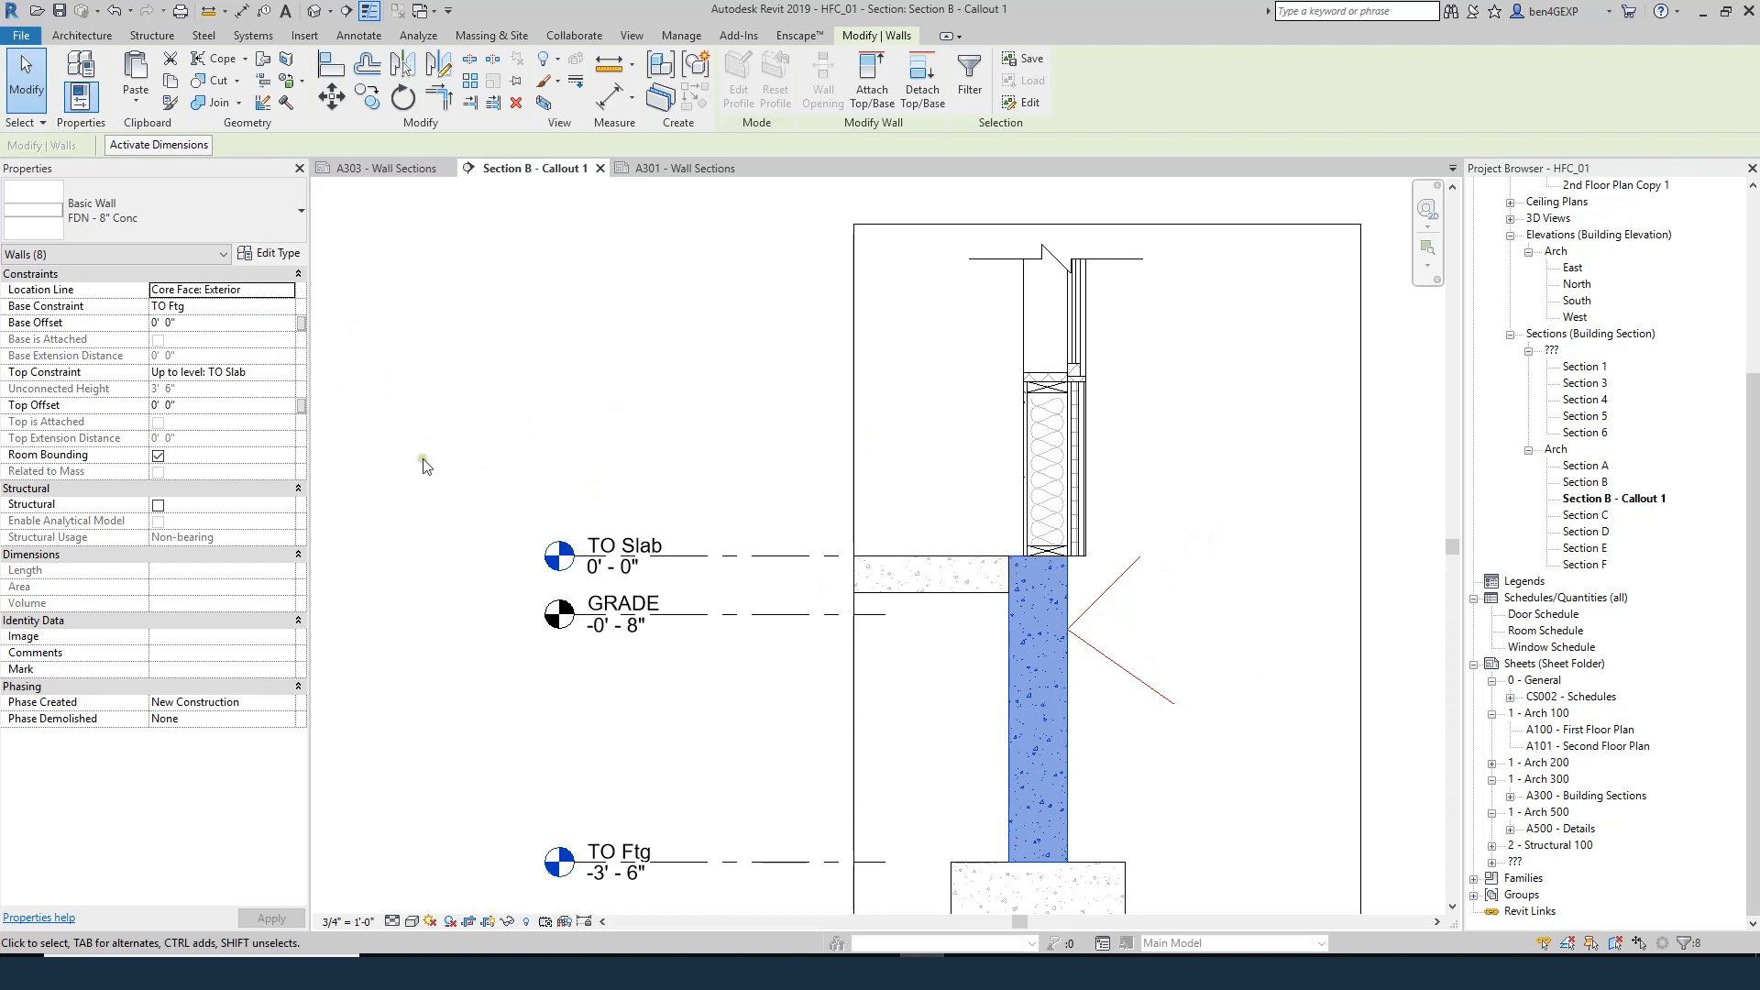
left_click(292, 295)
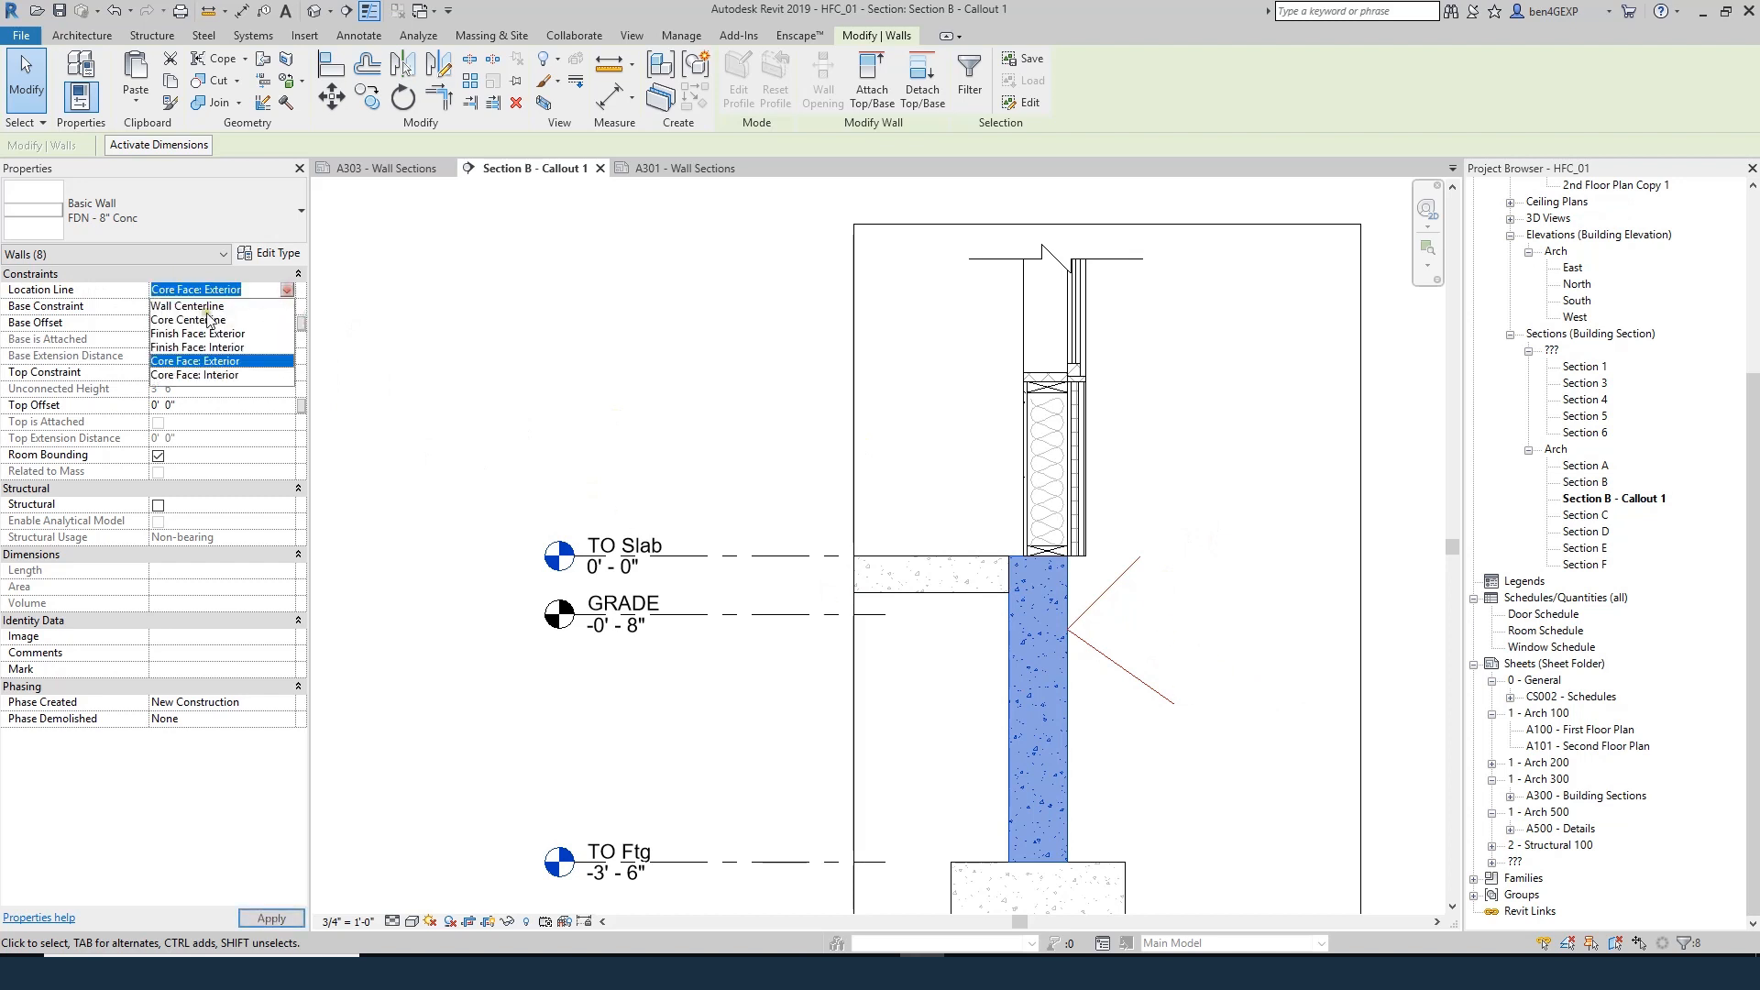
left_click(220, 337)
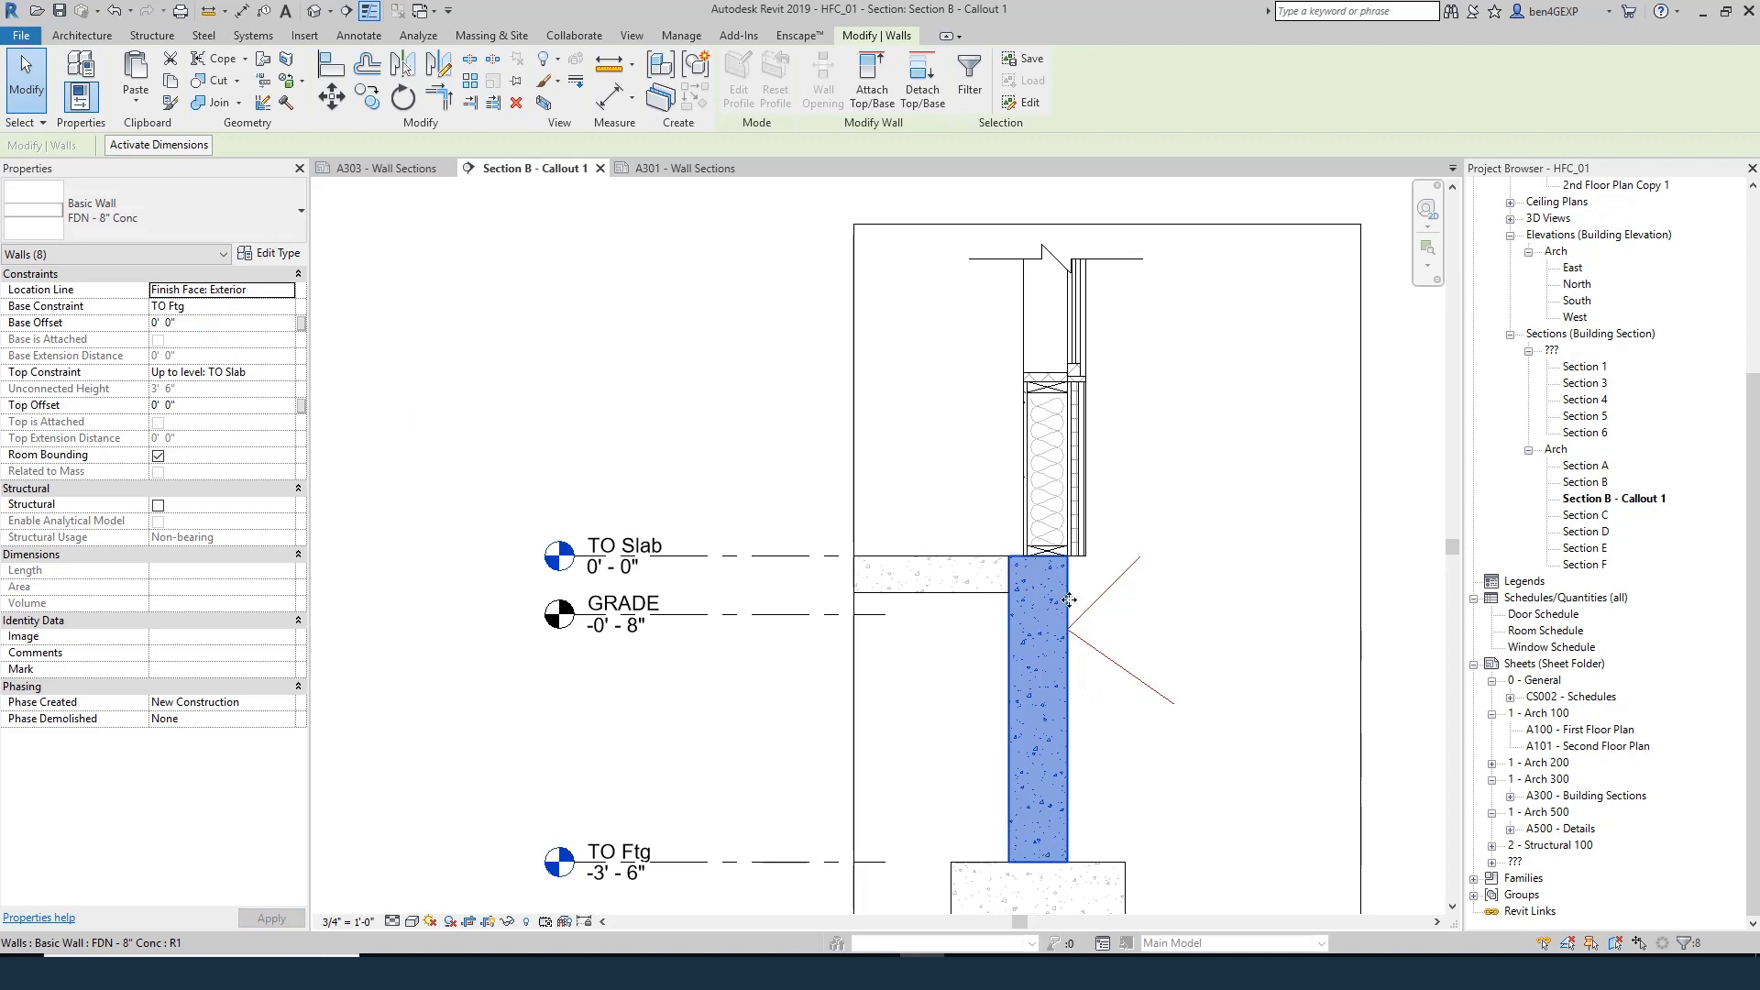
left_click(1157, 762)
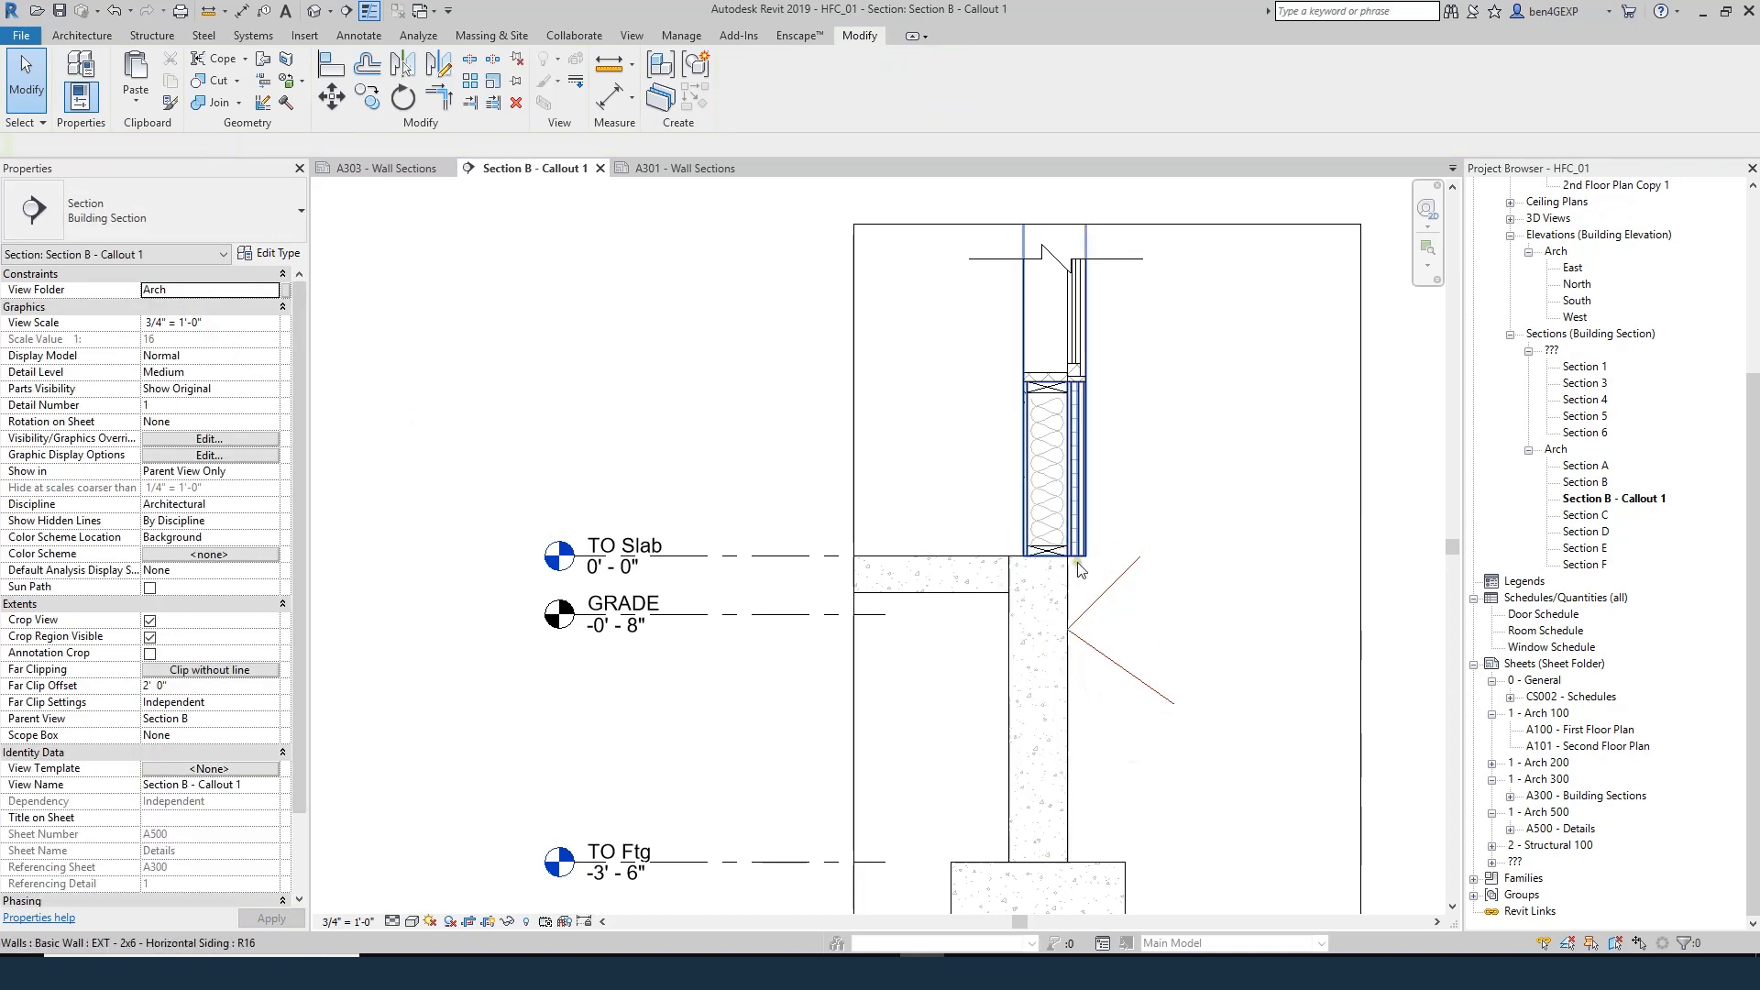
- Insert a Thermal/Air Layer [3] on the interior side, outside the core boundary, in the foundation wall type's structure
left_click(1009, 673)
key("e")
key("t")
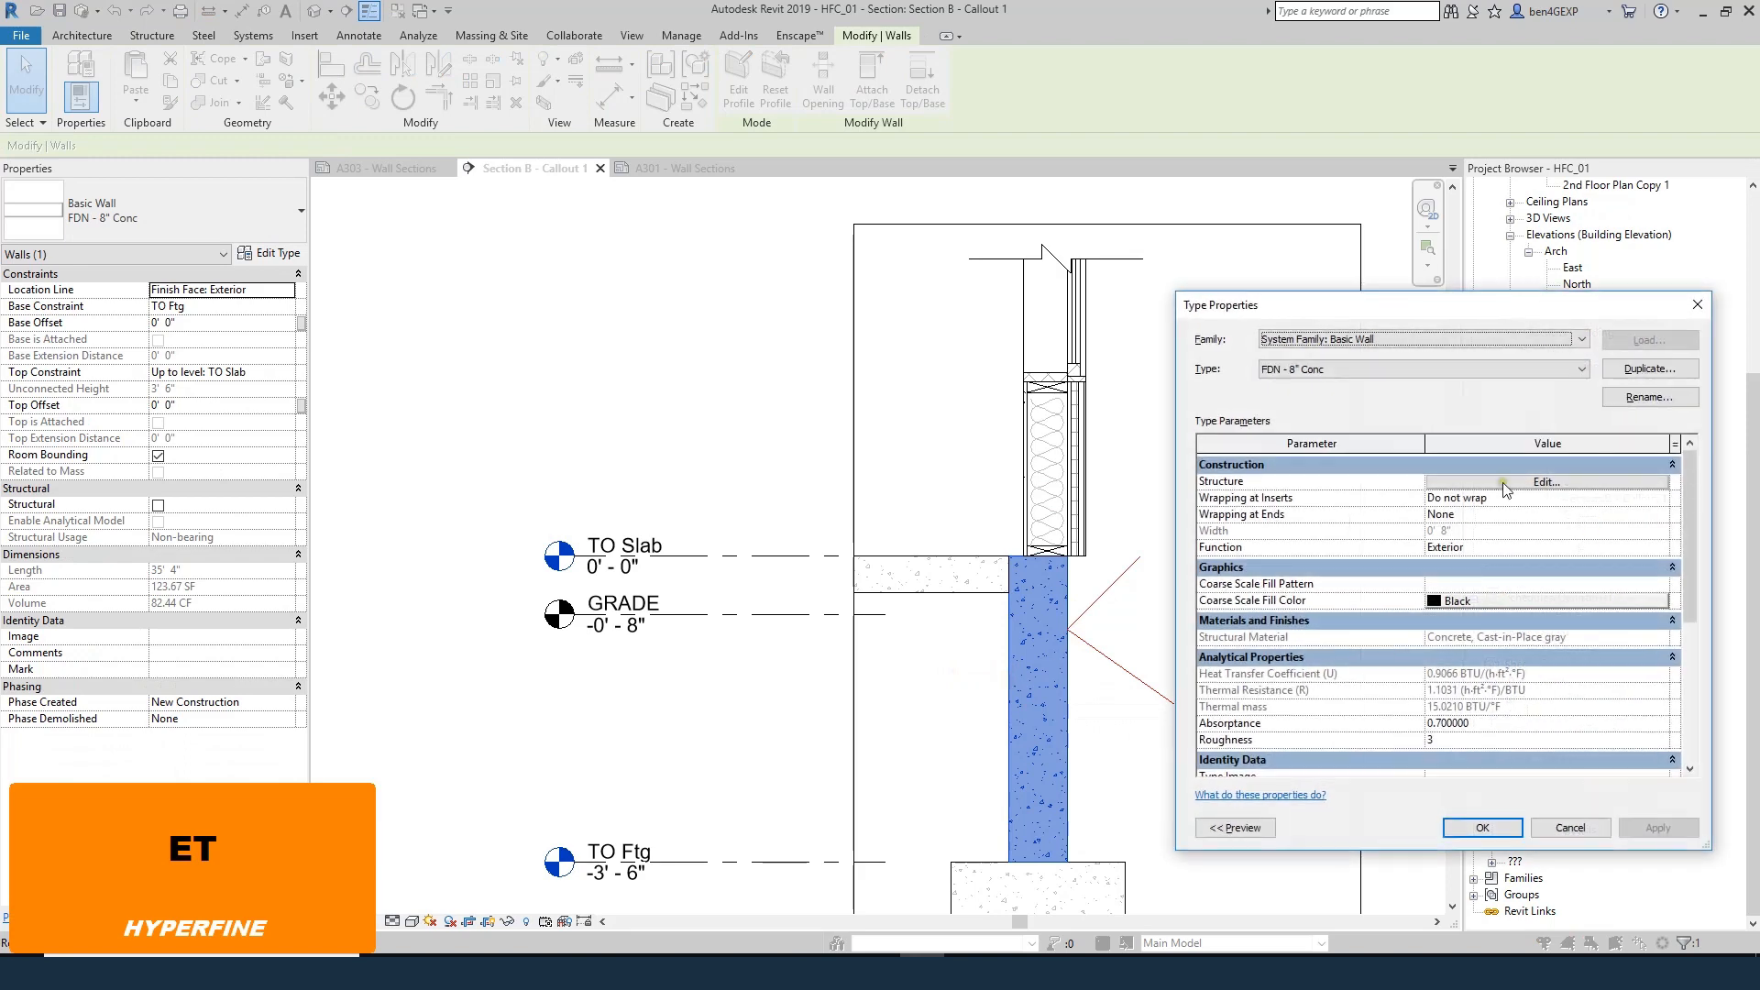
left_click(1547, 482)
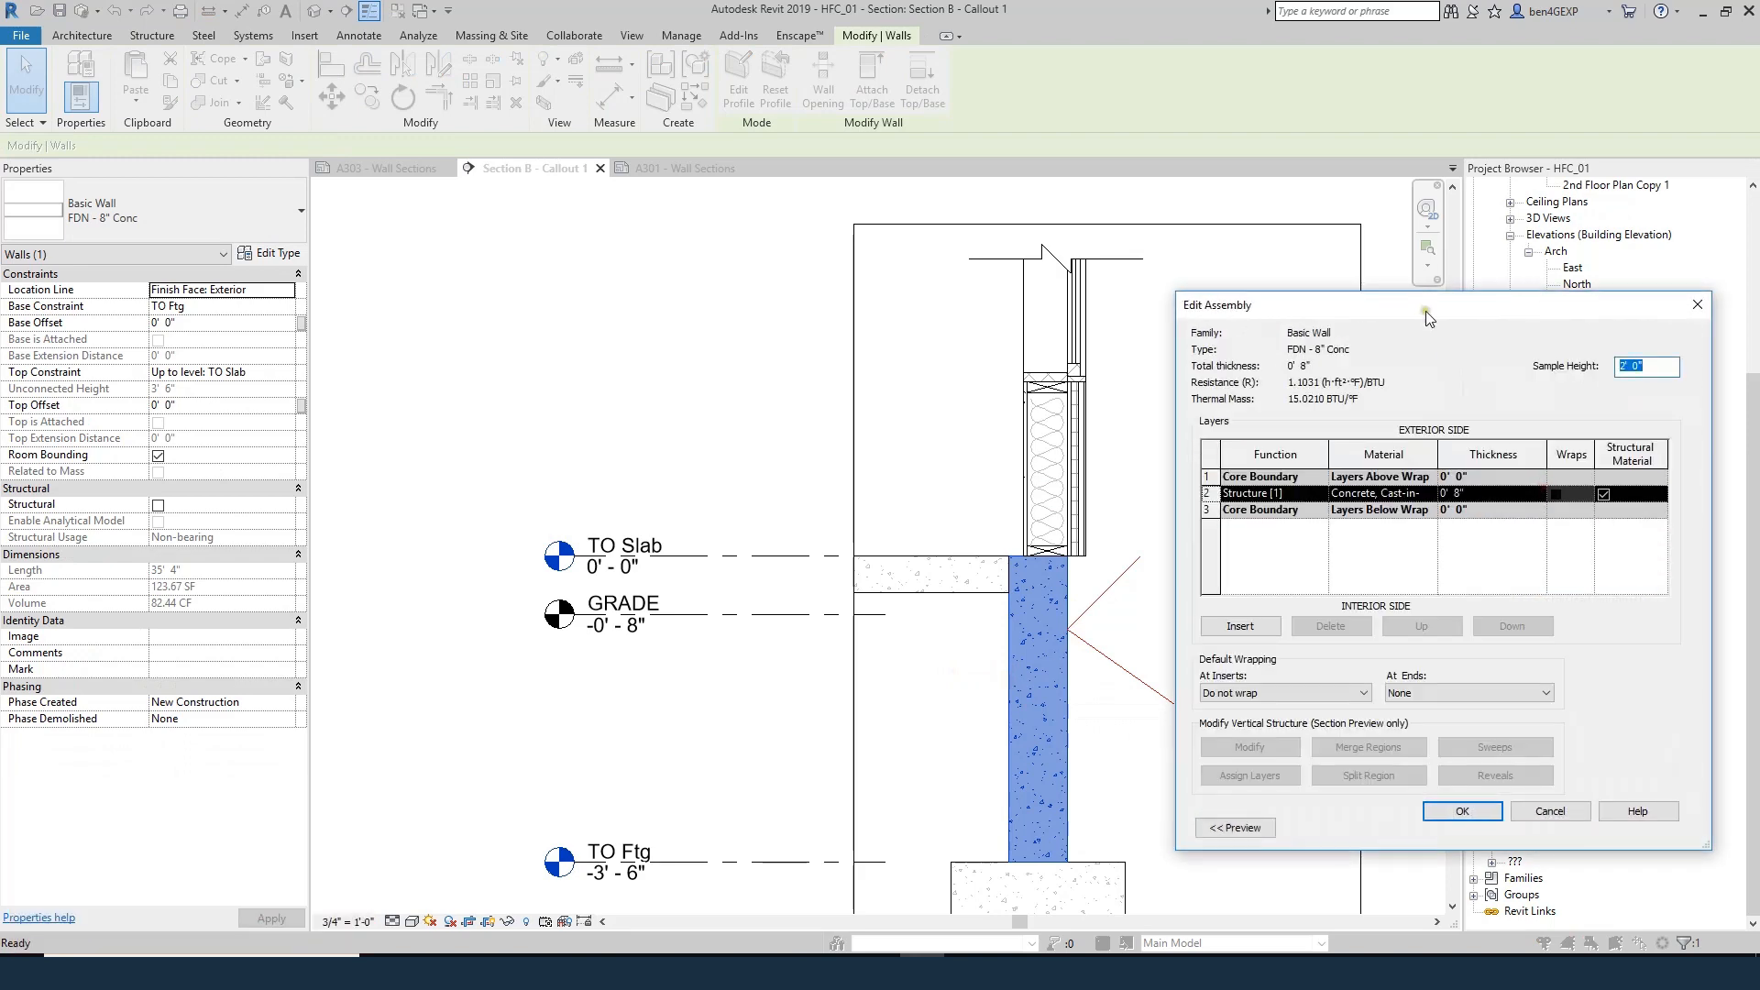
left_click_drag(1371, 324, 1145, 232)
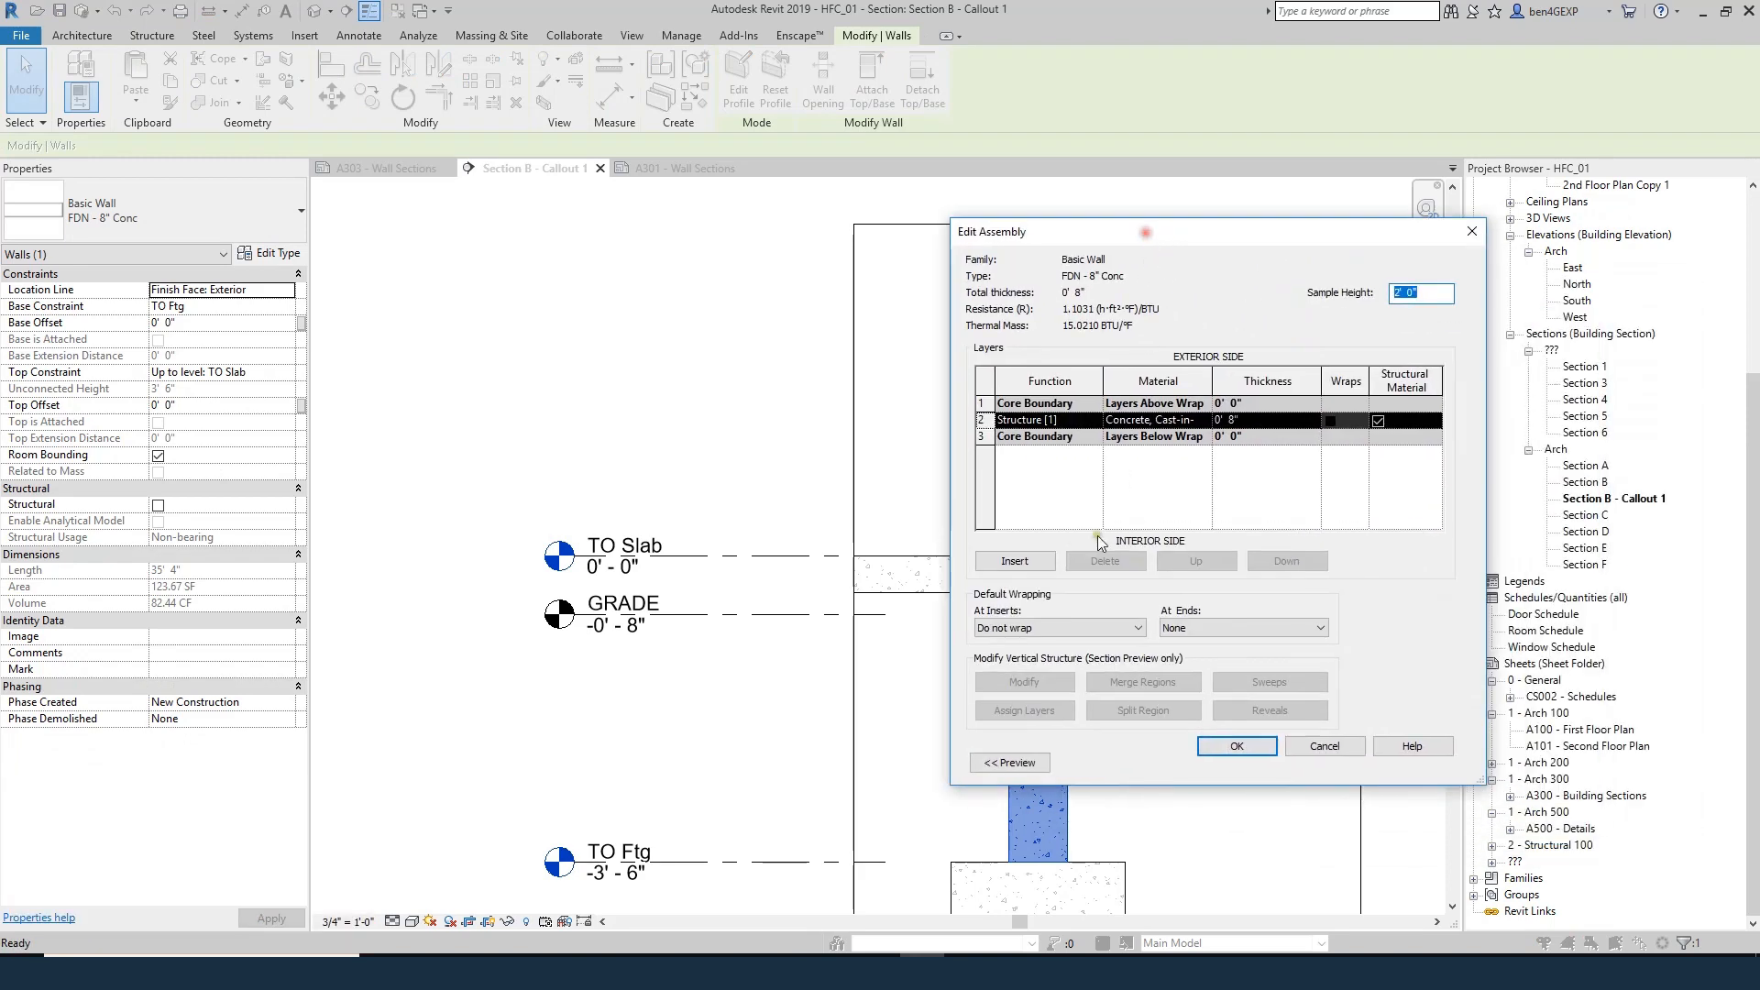
left_click(1008, 566)
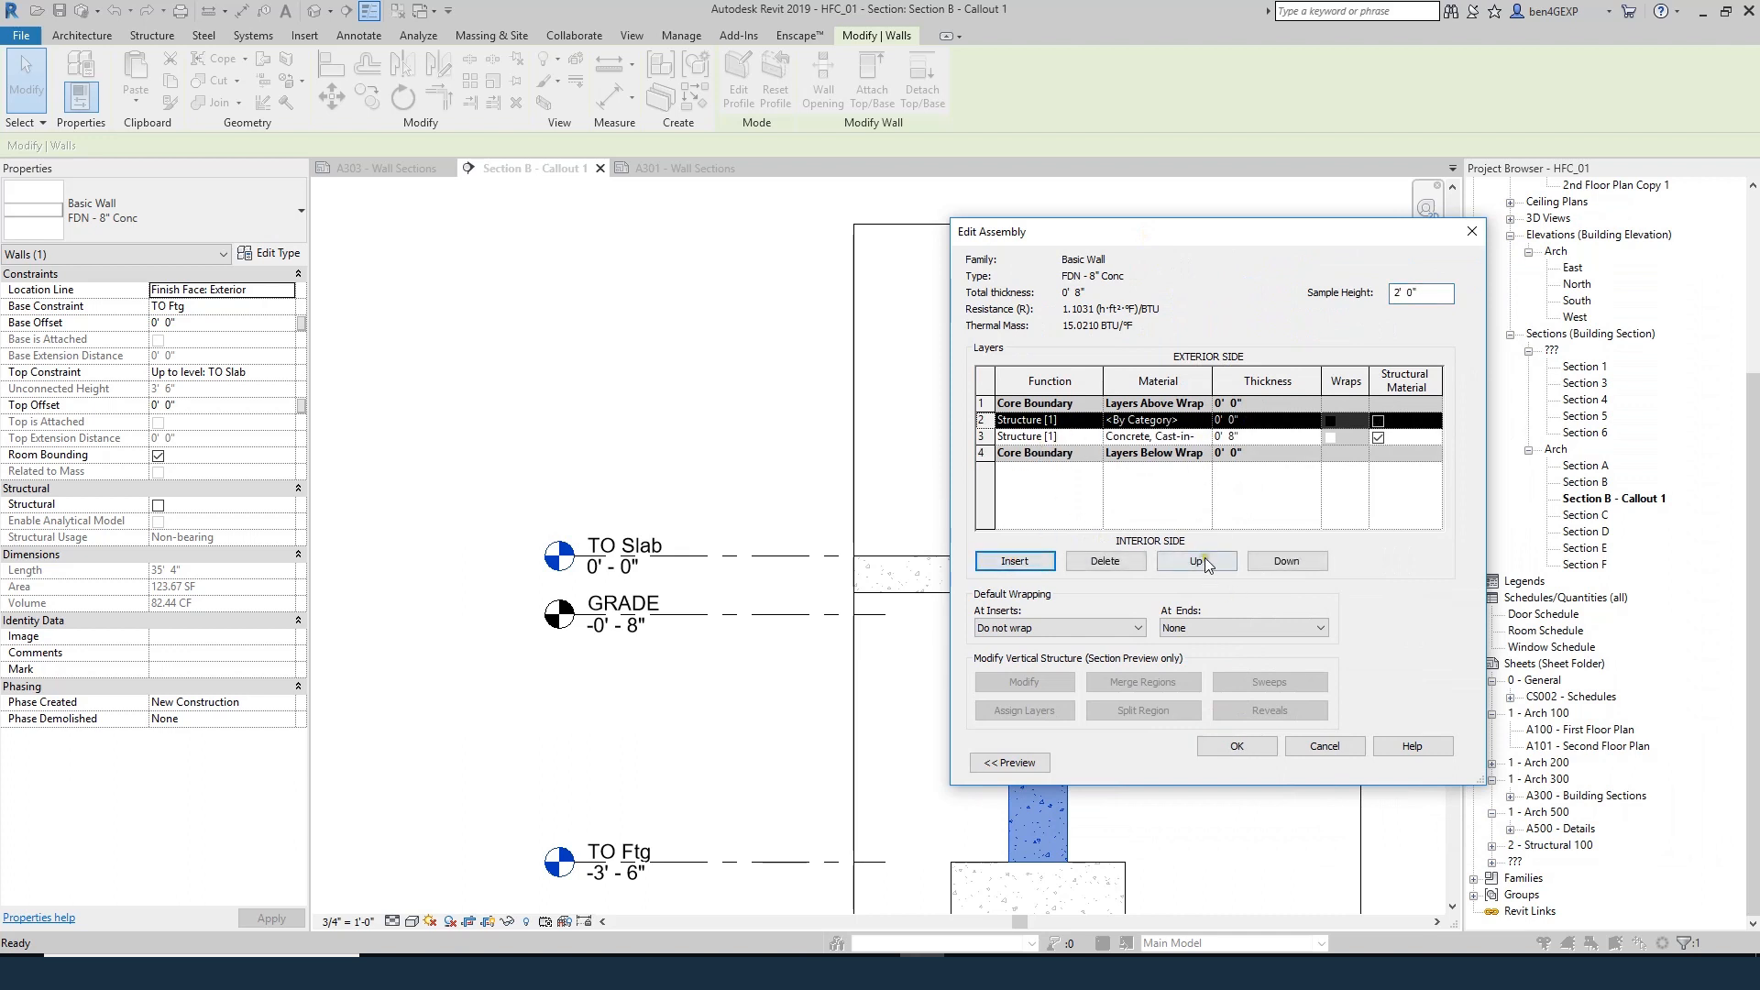
left_click(1303, 561)
left_click(1303, 561)
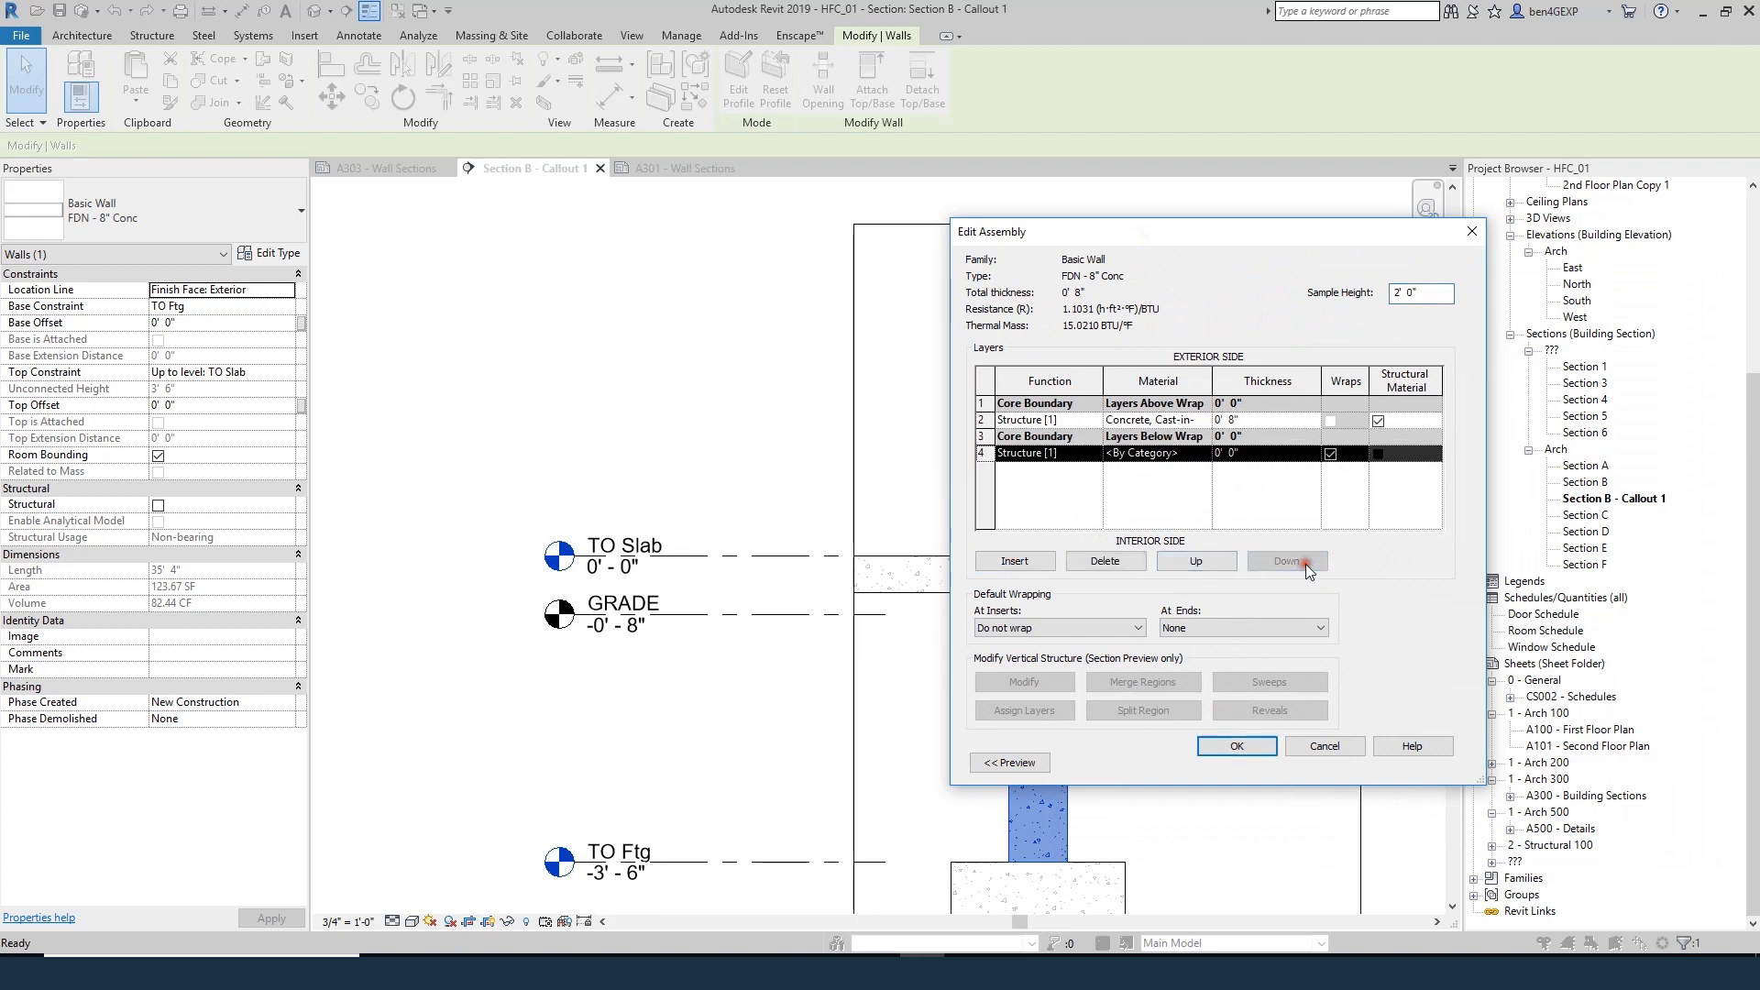
left_click(1095, 459)
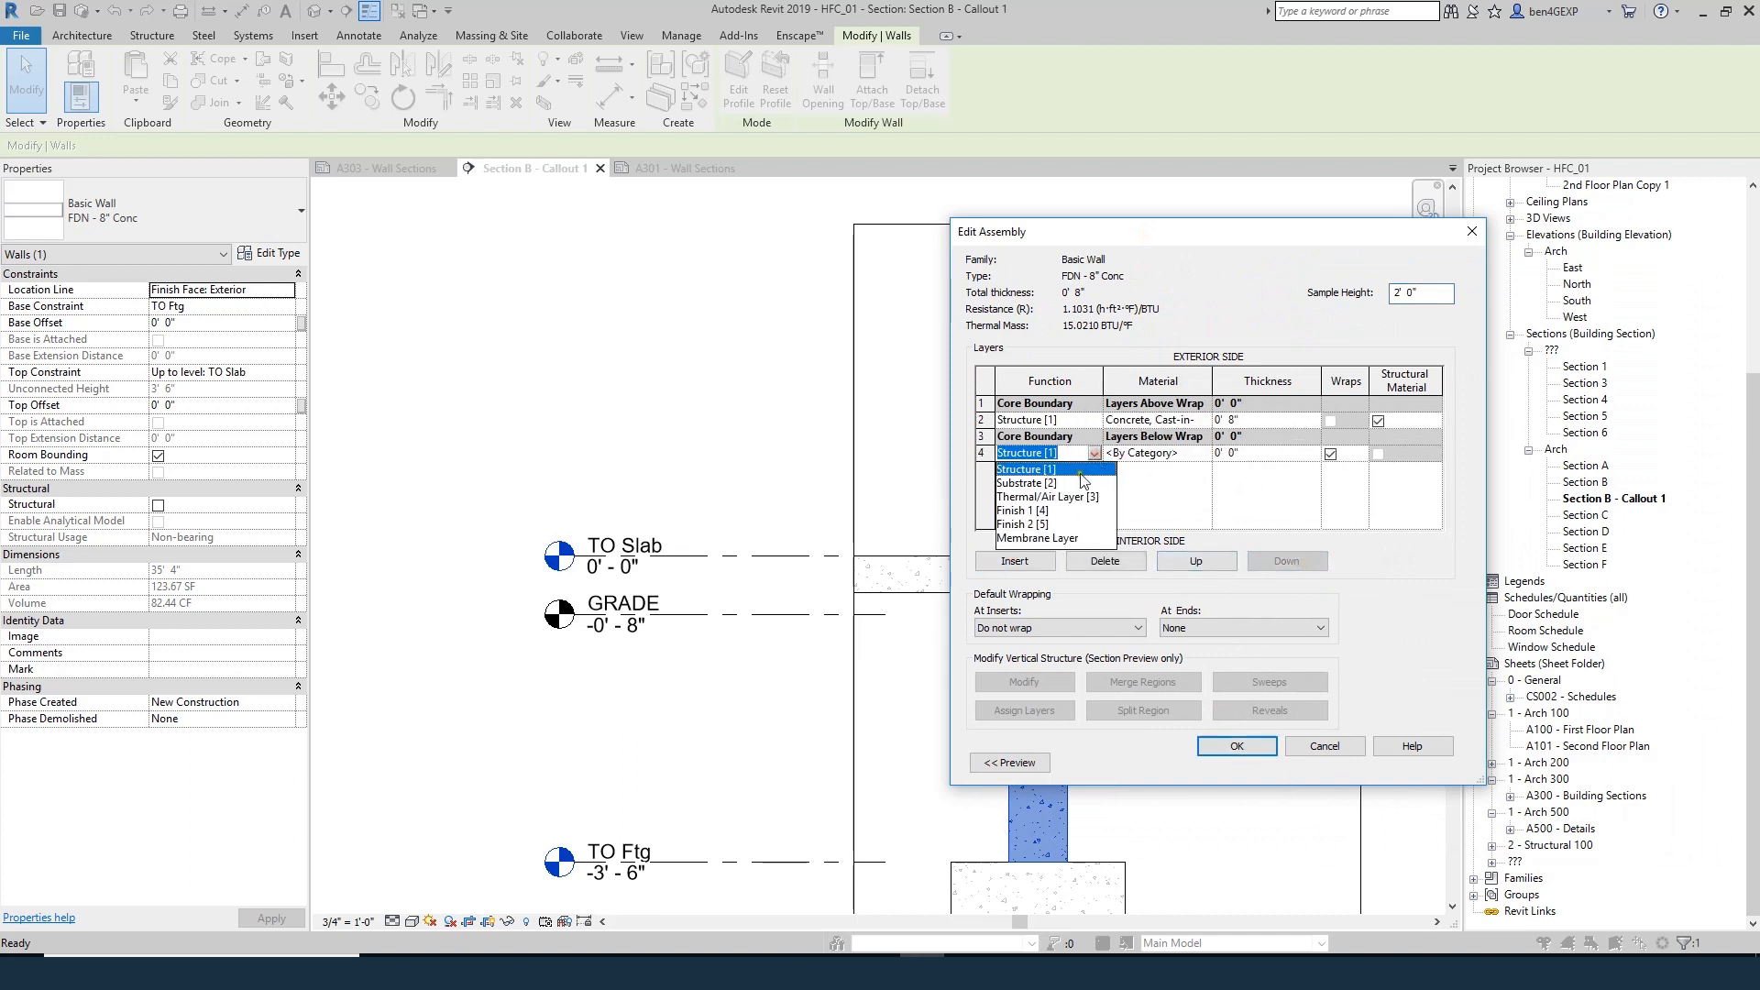
left_click(1044, 493)
- Assign the Rigid insulation material to the thermal layer and set its foreground cut pattern color to pink RGB 240 85 123
left_click(1207, 457)
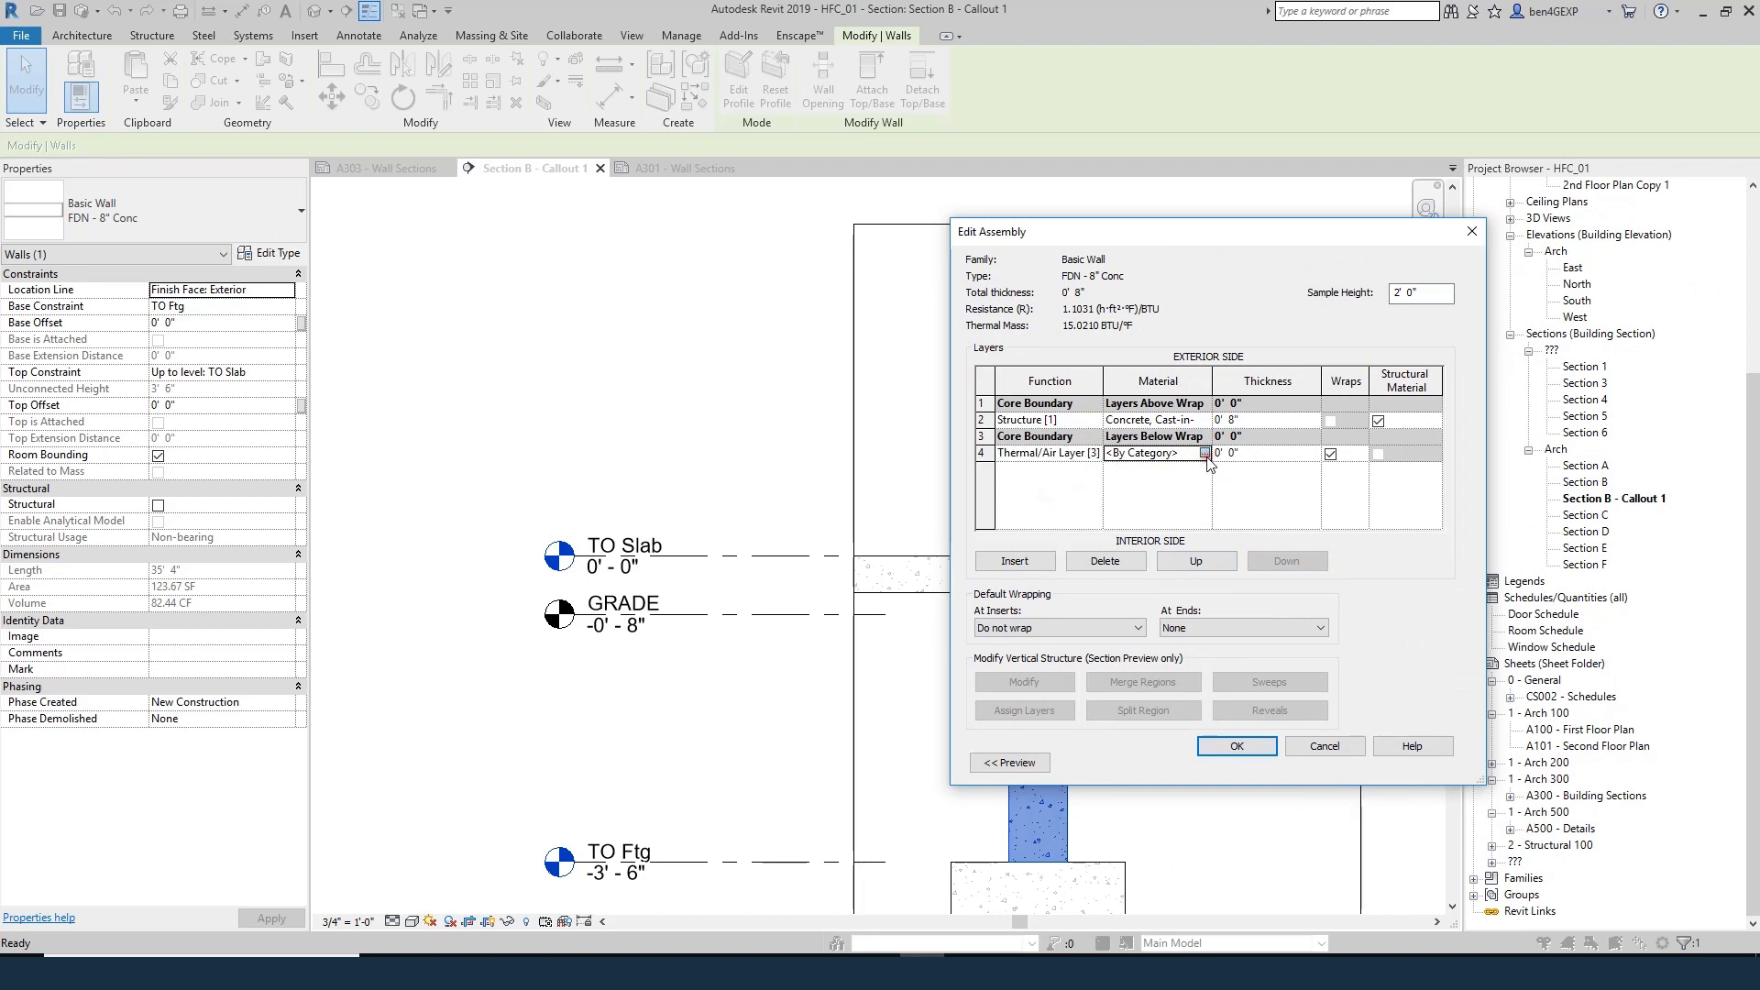
left_click(1205, 453)
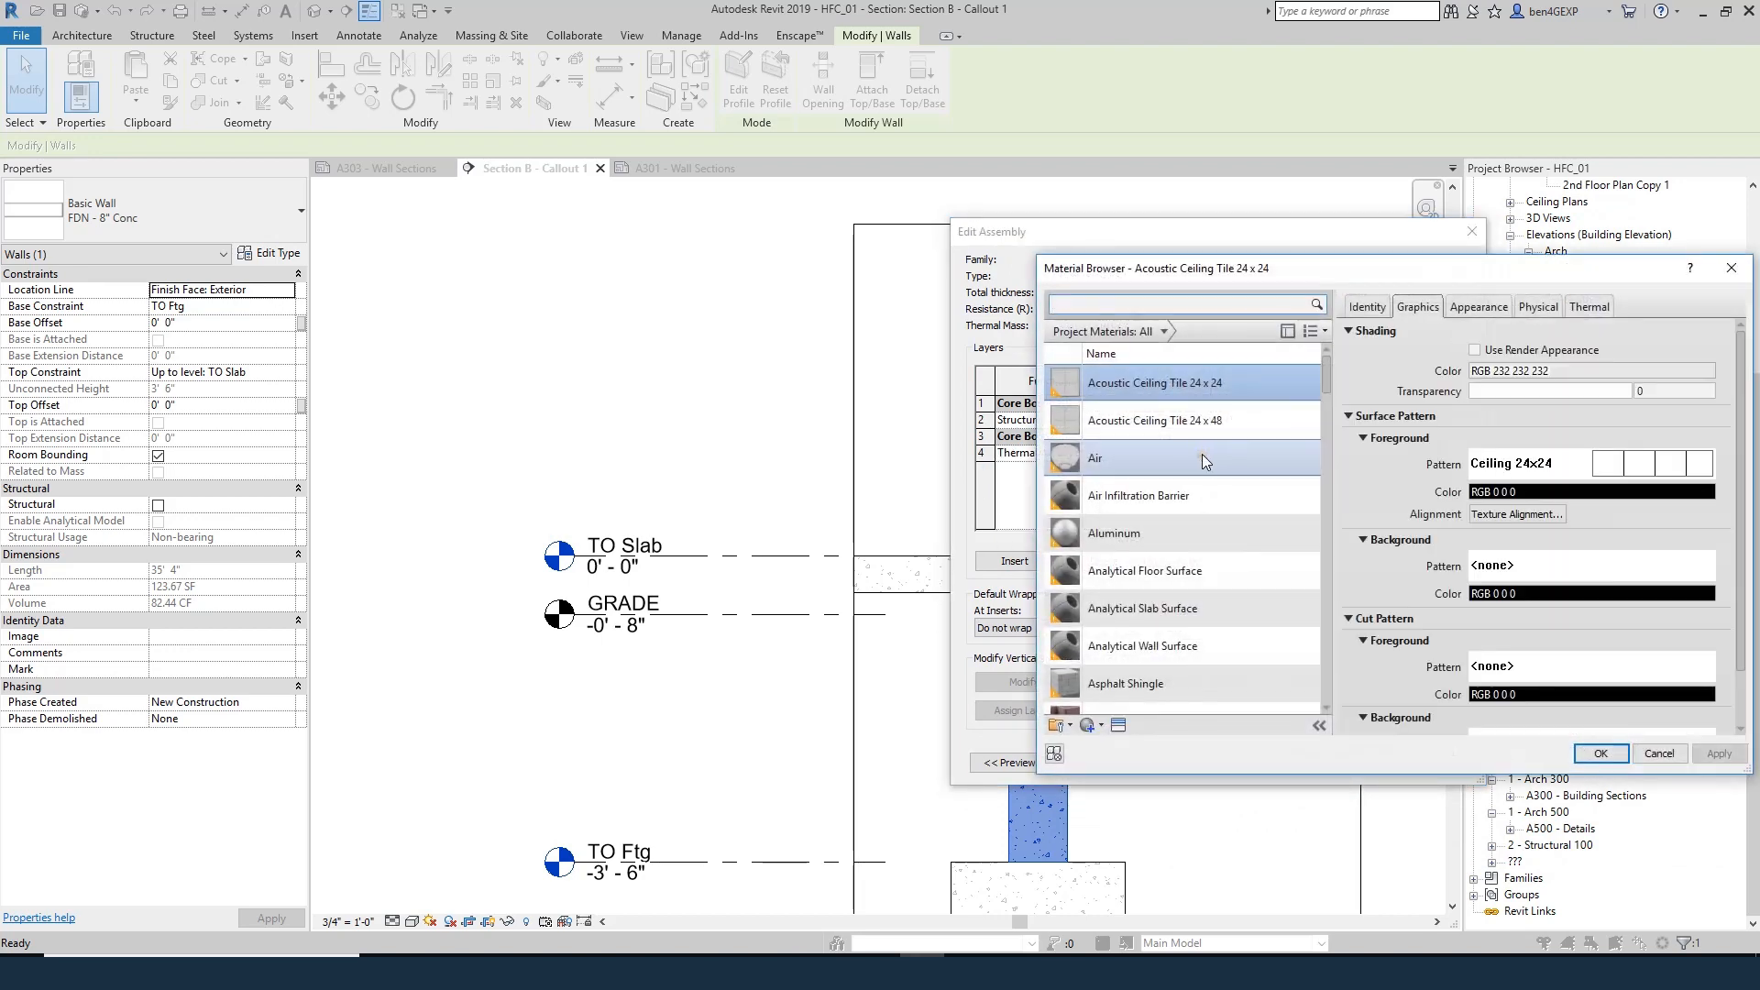
type("rigi")
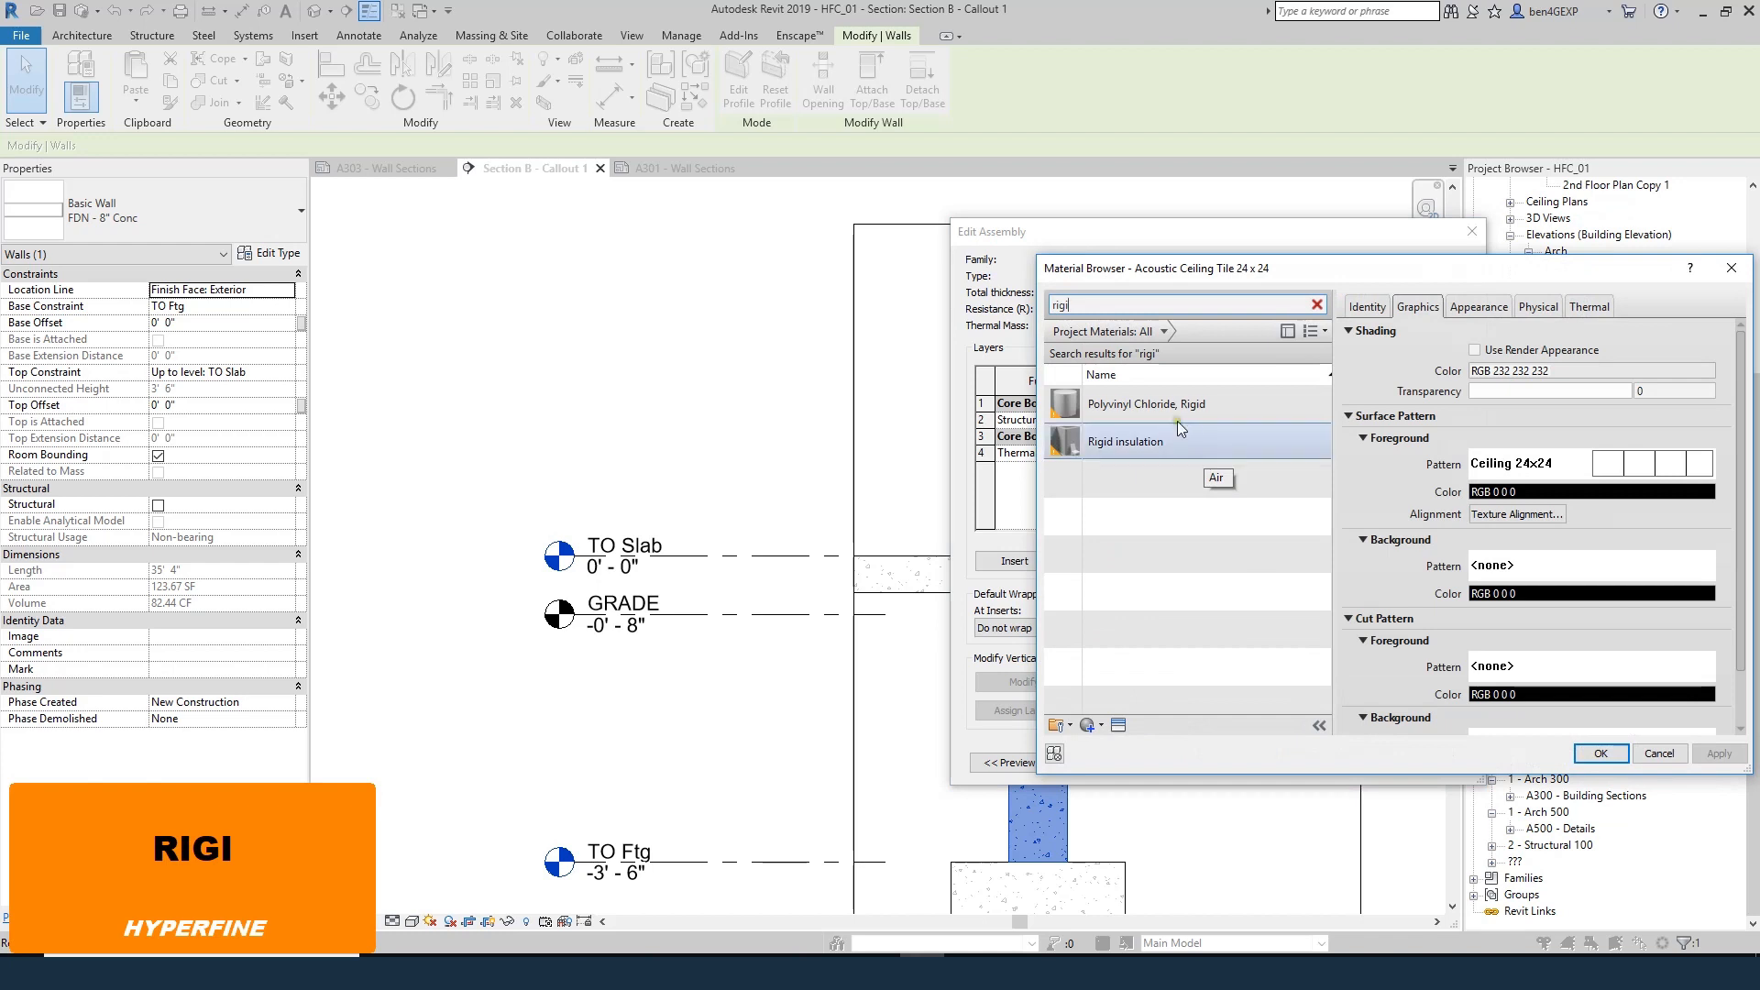
left_click(1177, 431)
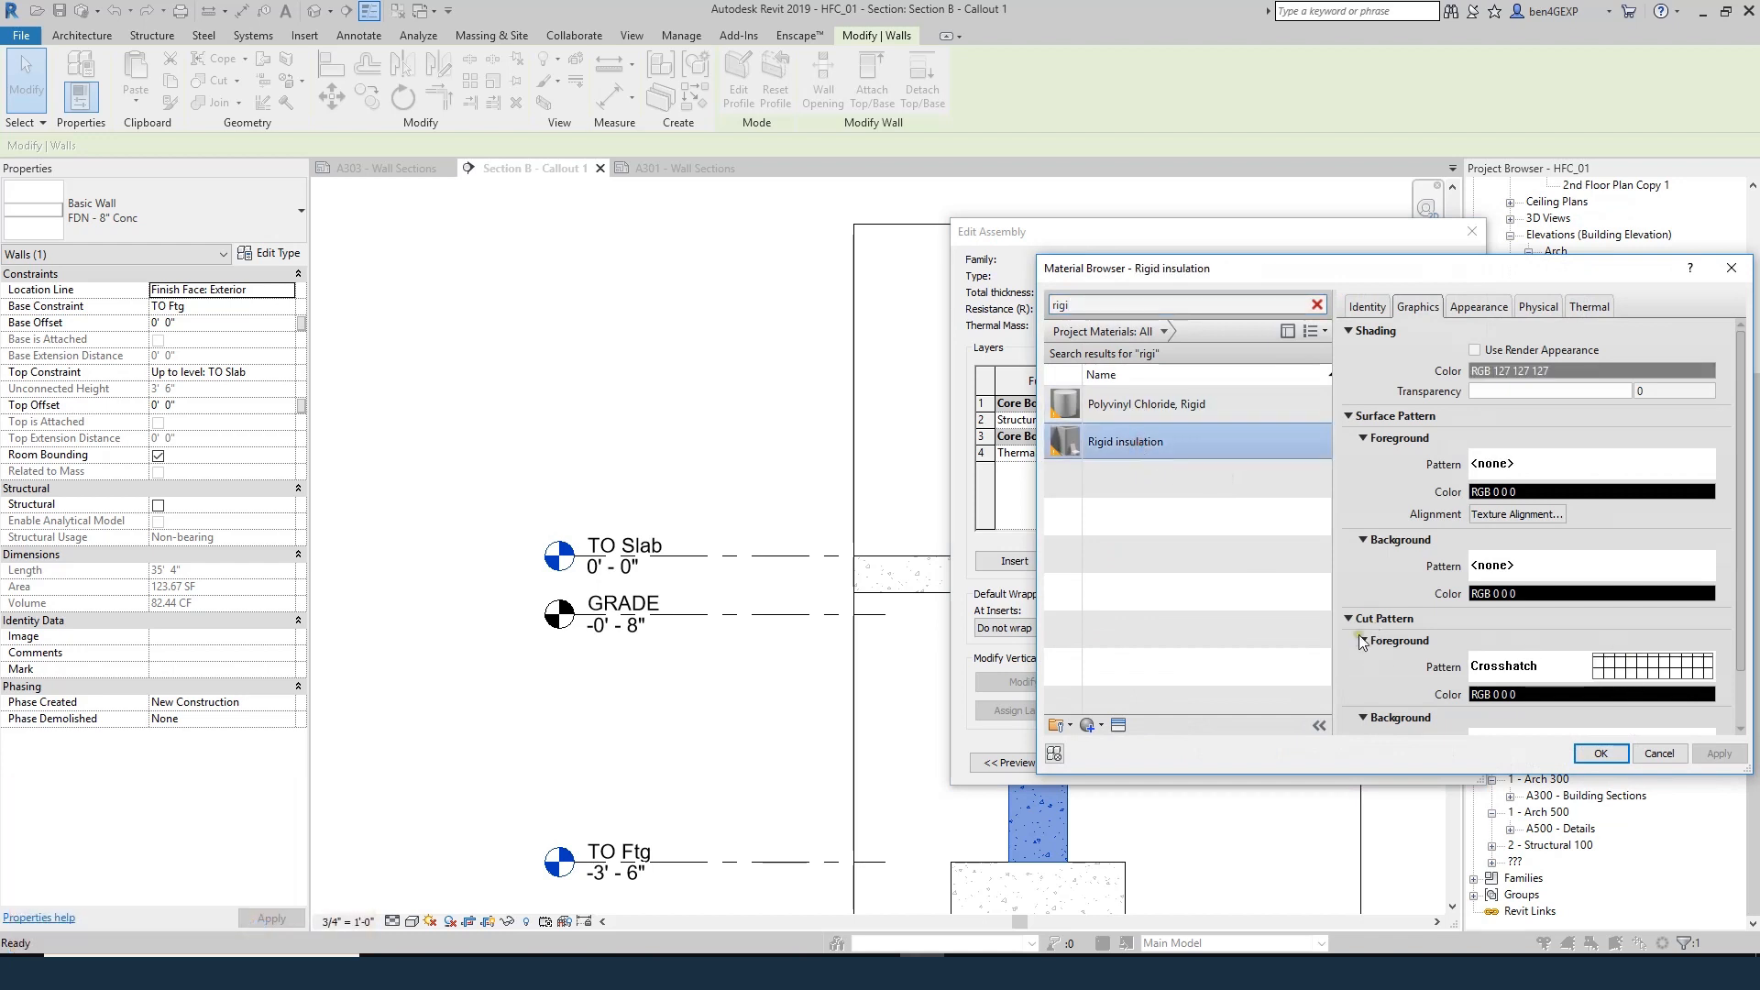
left_click(1575, 694)
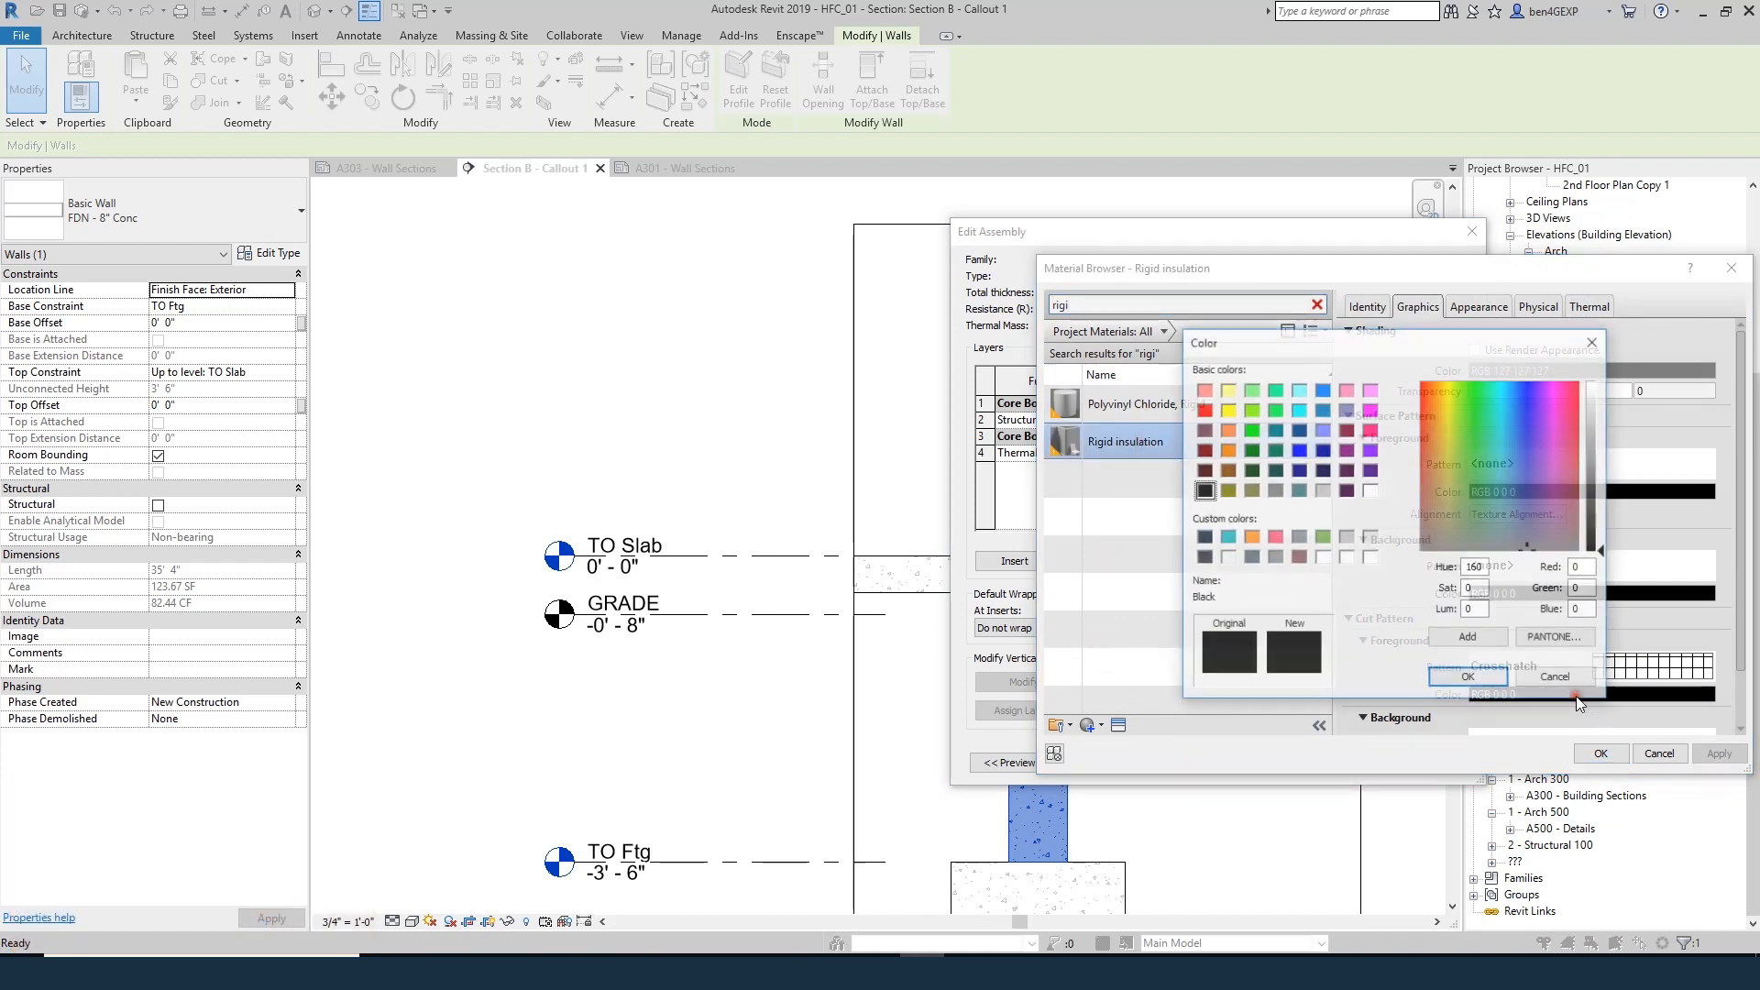
left_click(1274, 537)
left_click(1469, 679)
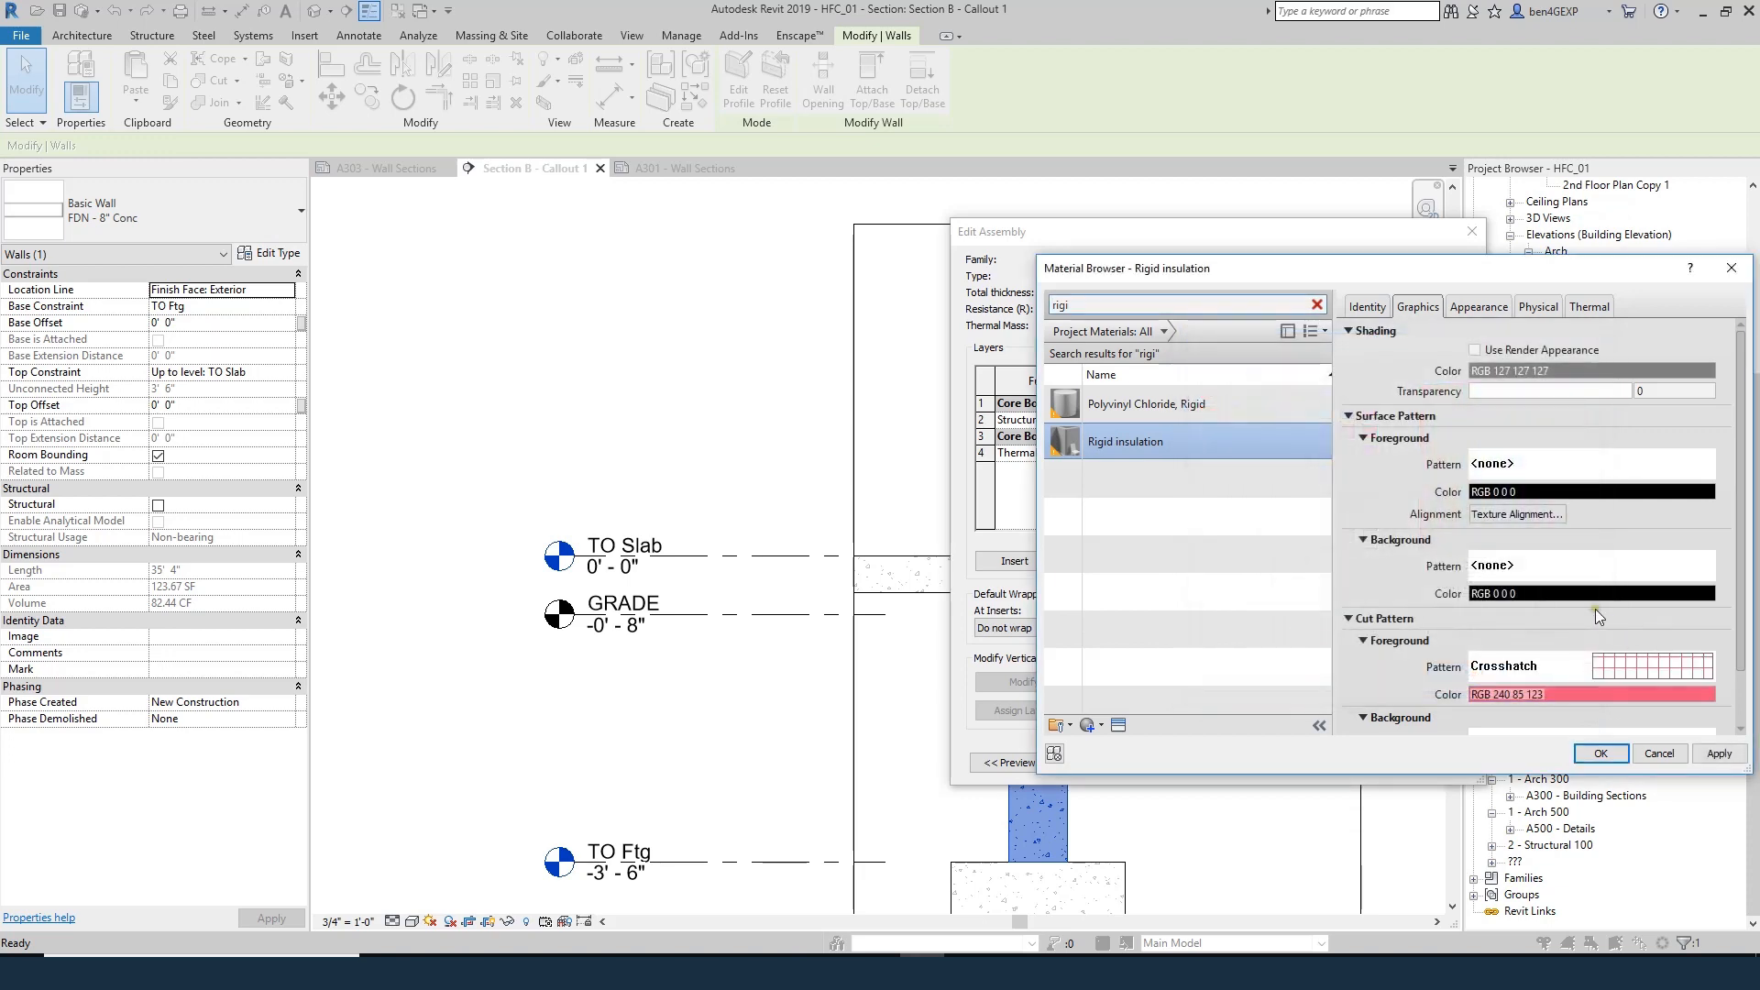
left_click(1601, 754)
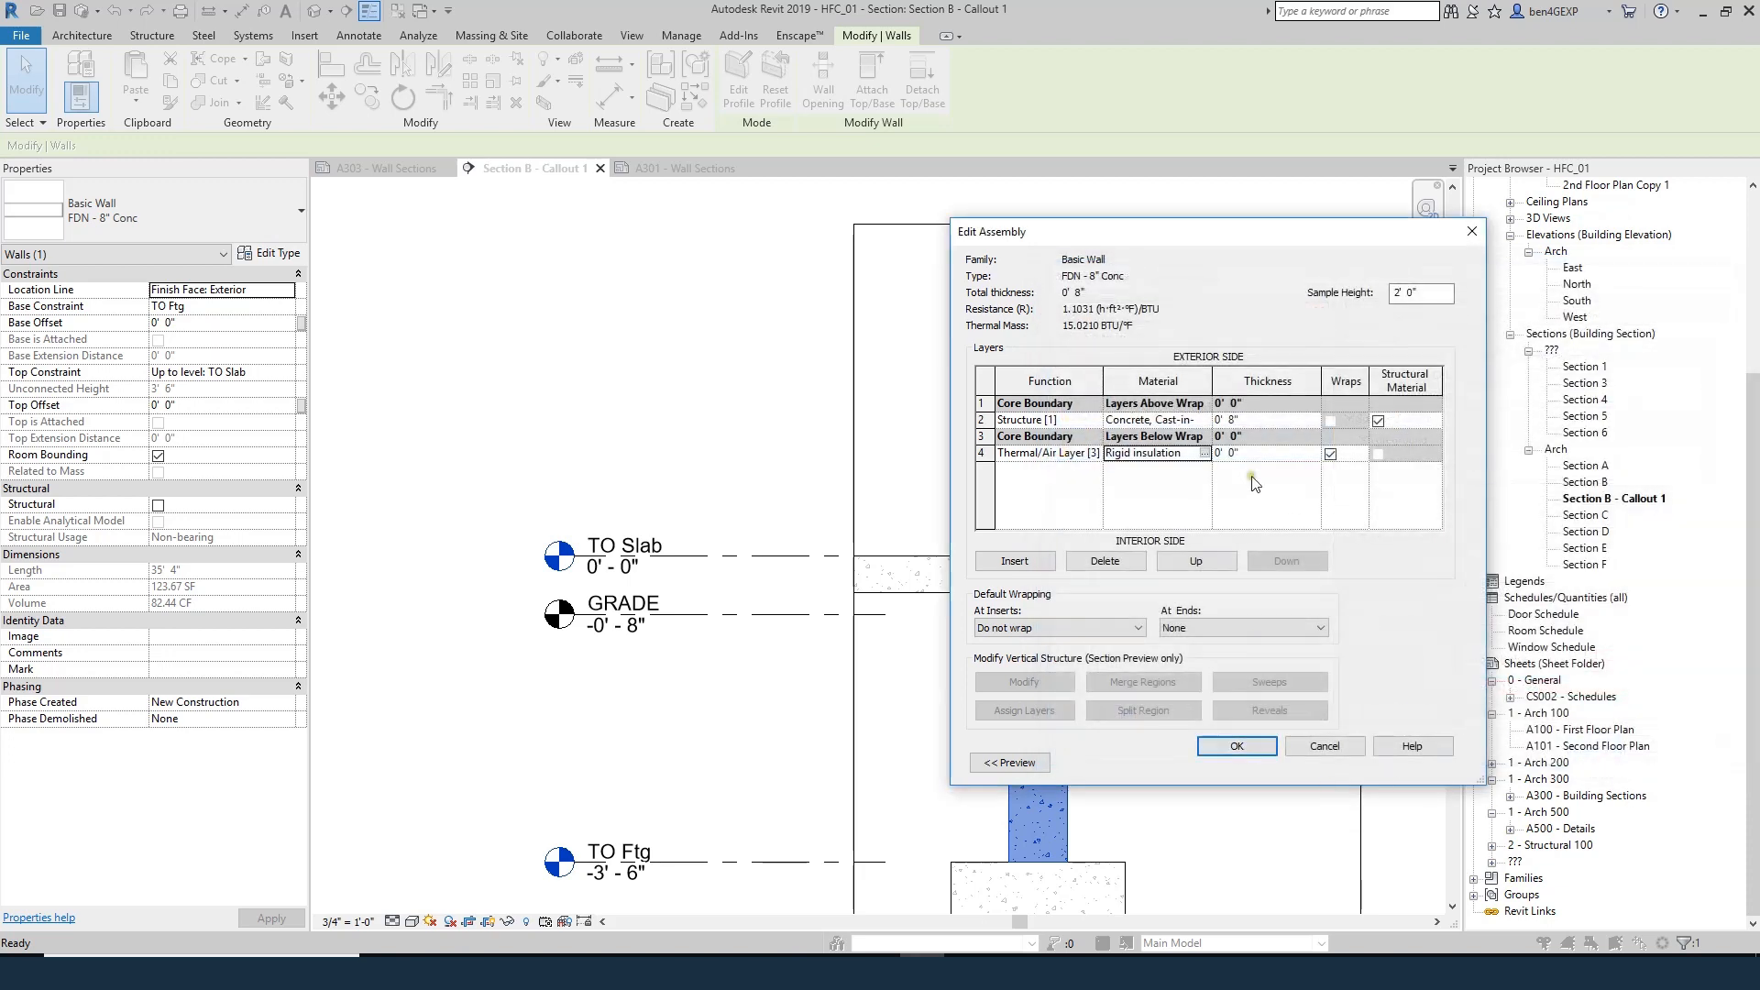
- Set the rigid insulation layer's thickness to 2 inches and accept the wall assembly
left_click(1263, 455)
type("2")
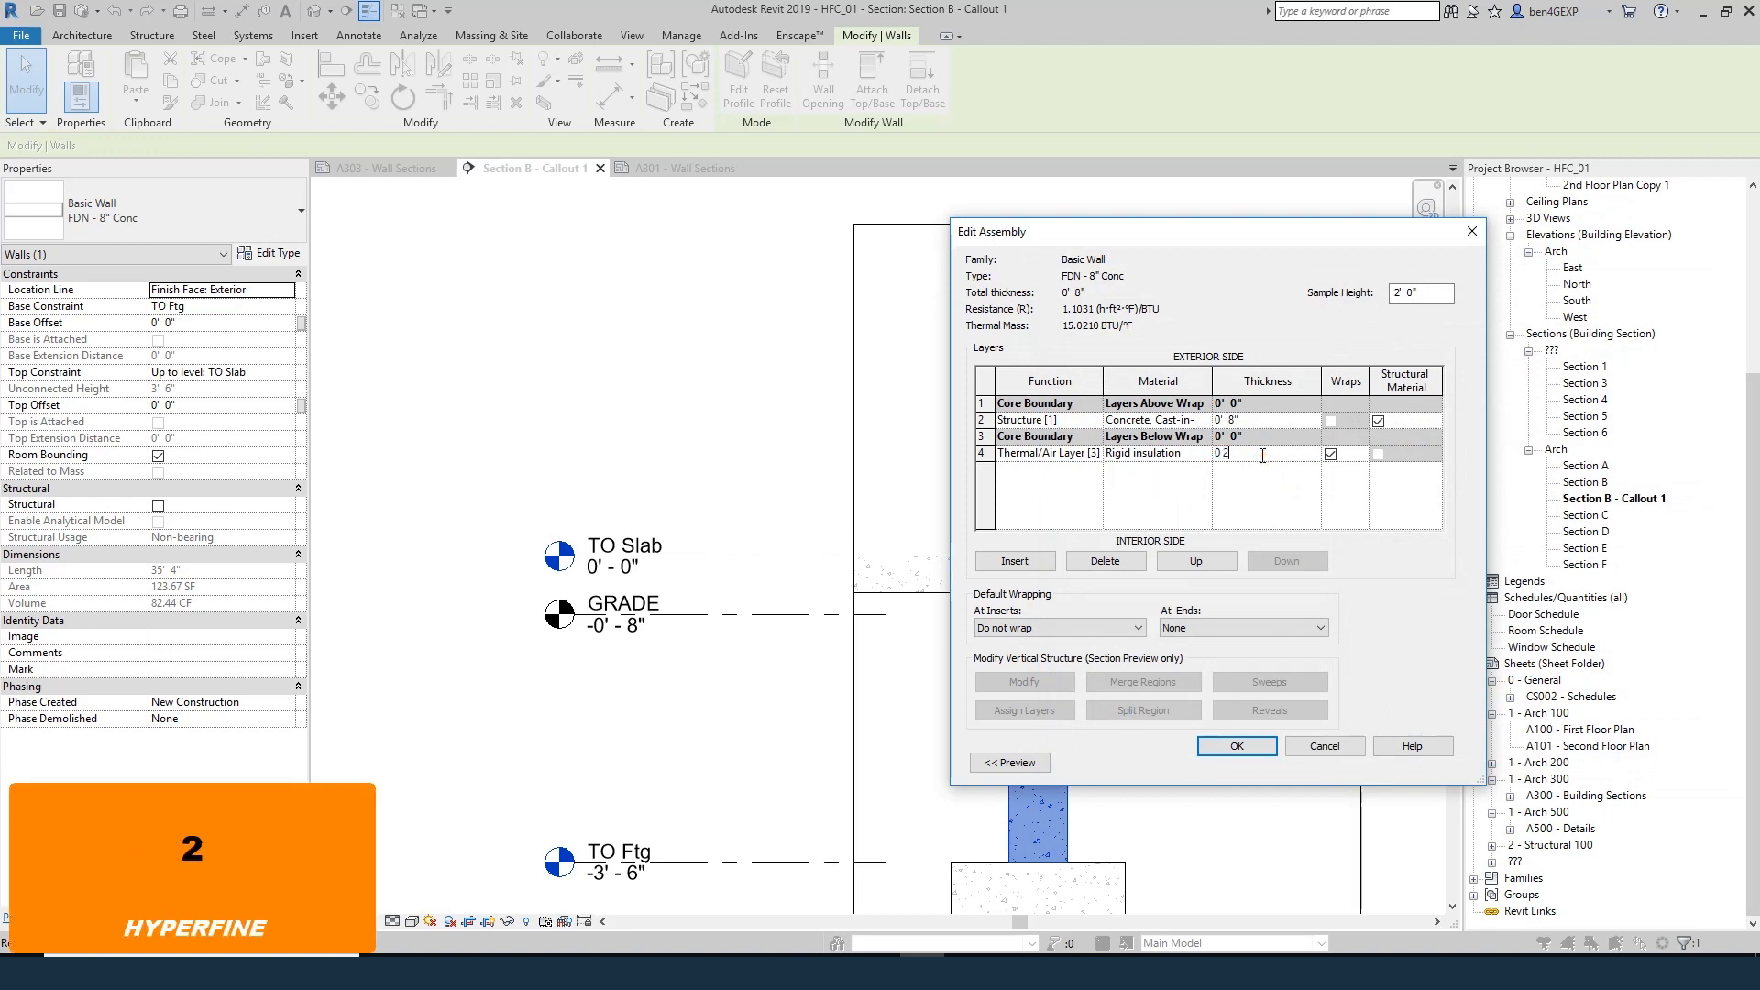
key("Tab")
left_click(1236, 747)
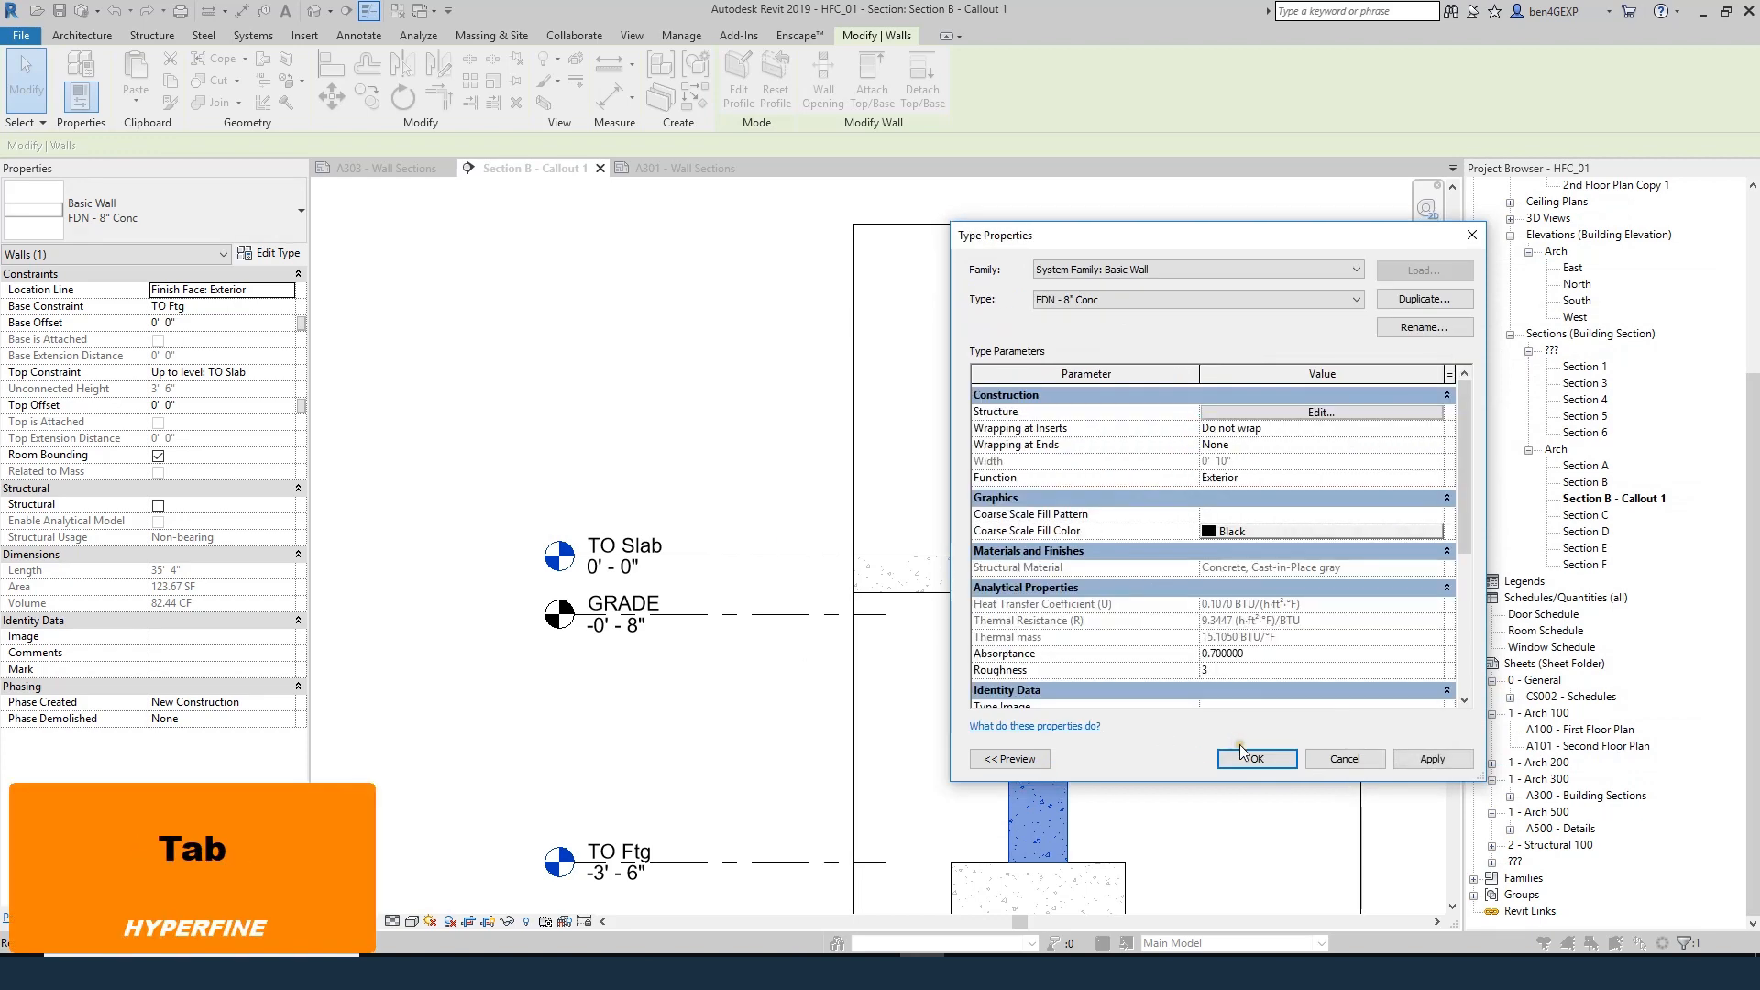
- Accept the foundation wall's type properties and clear the wall selection
left_click(1258, 758)
key("Escape")
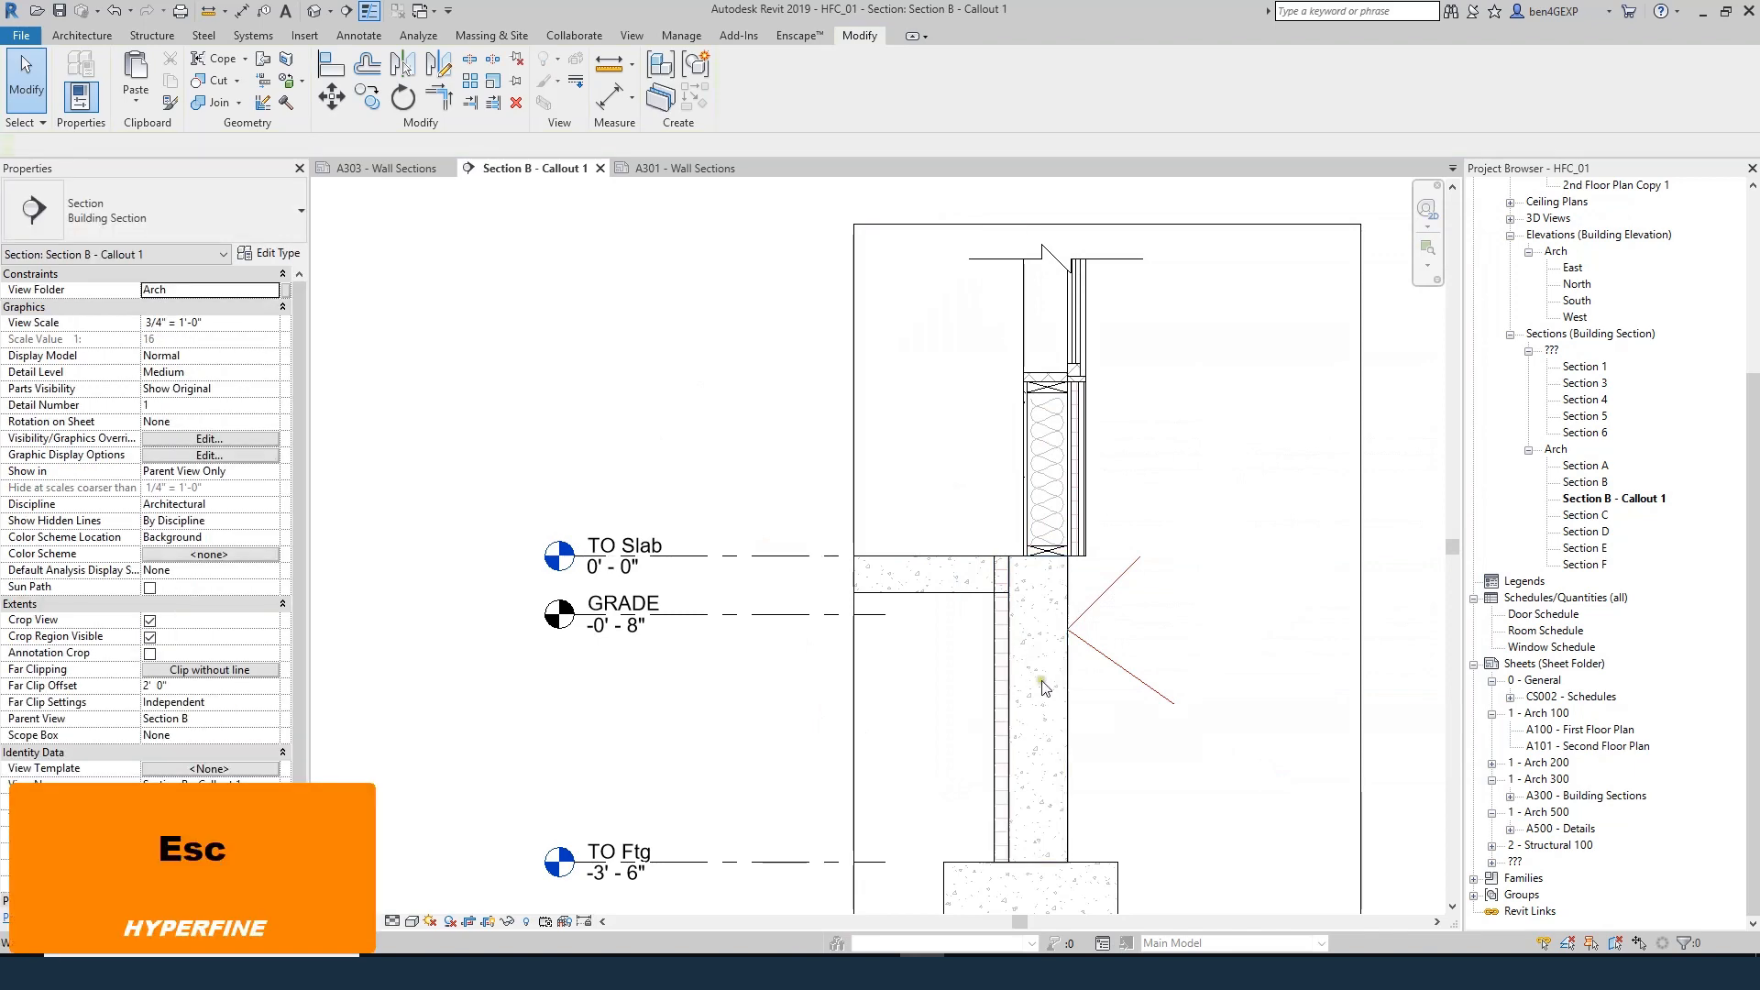
left_click(931, 633)
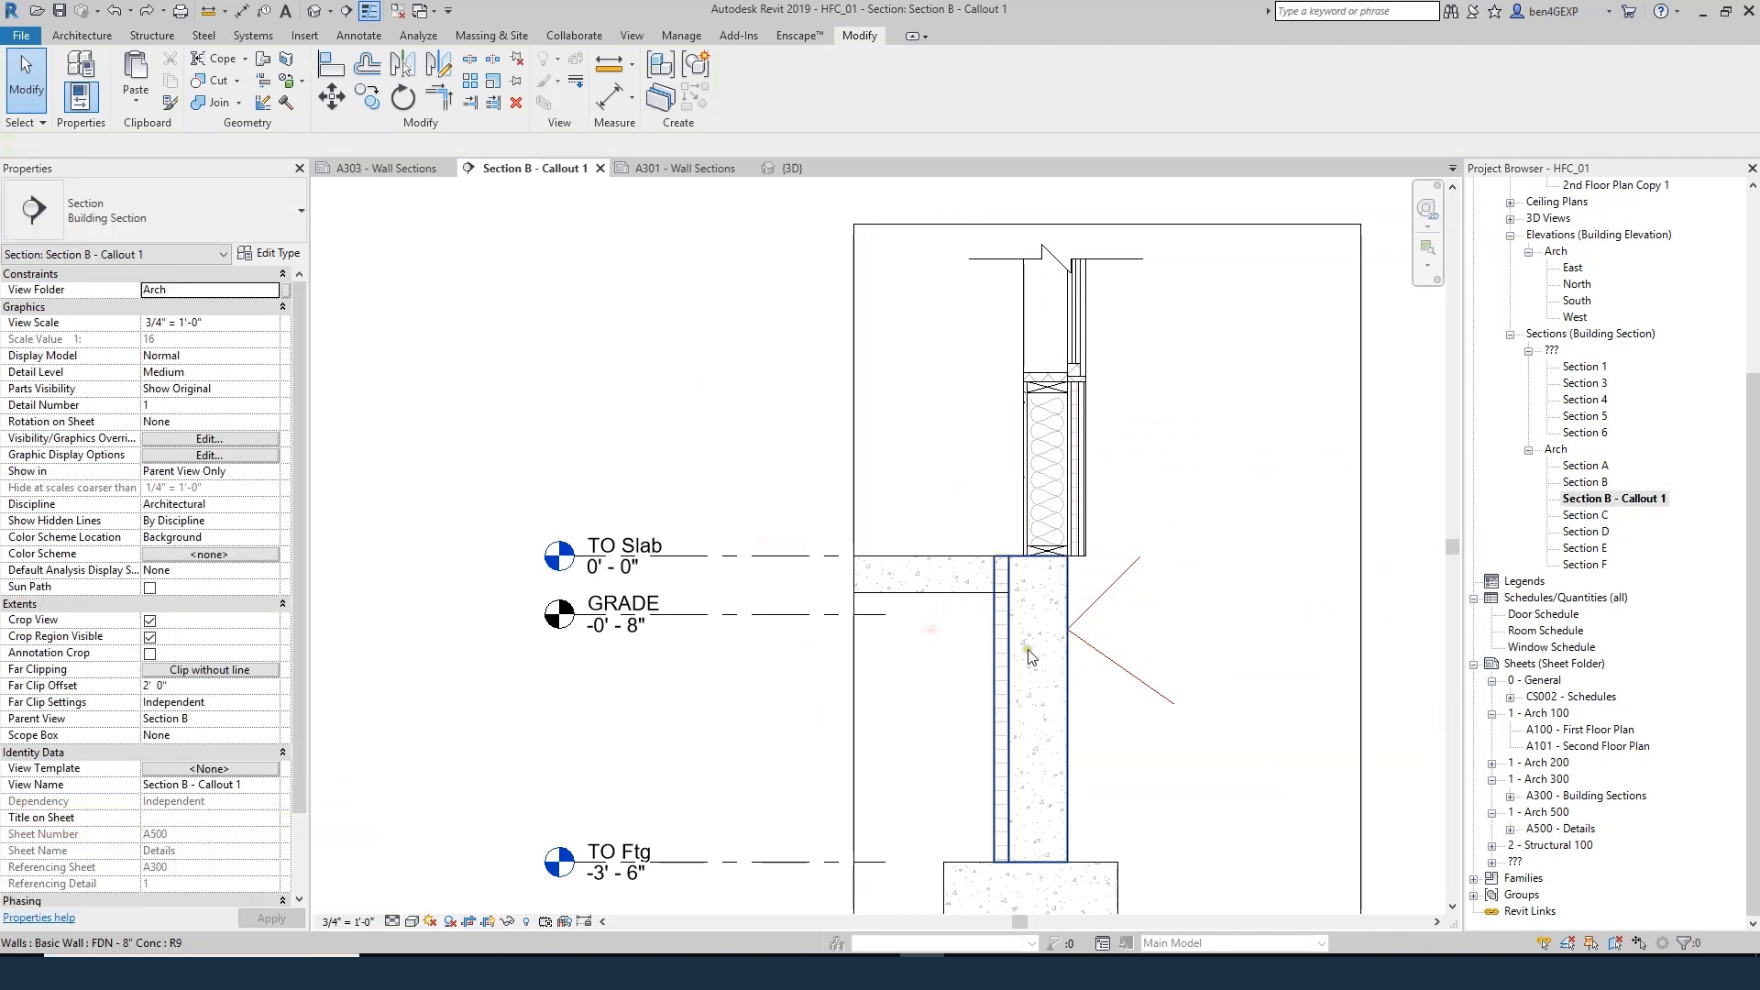
- Select the Conc - 5" floor slab and open its boundary for editing in the Foundation Plan view
left_click(944, 594)
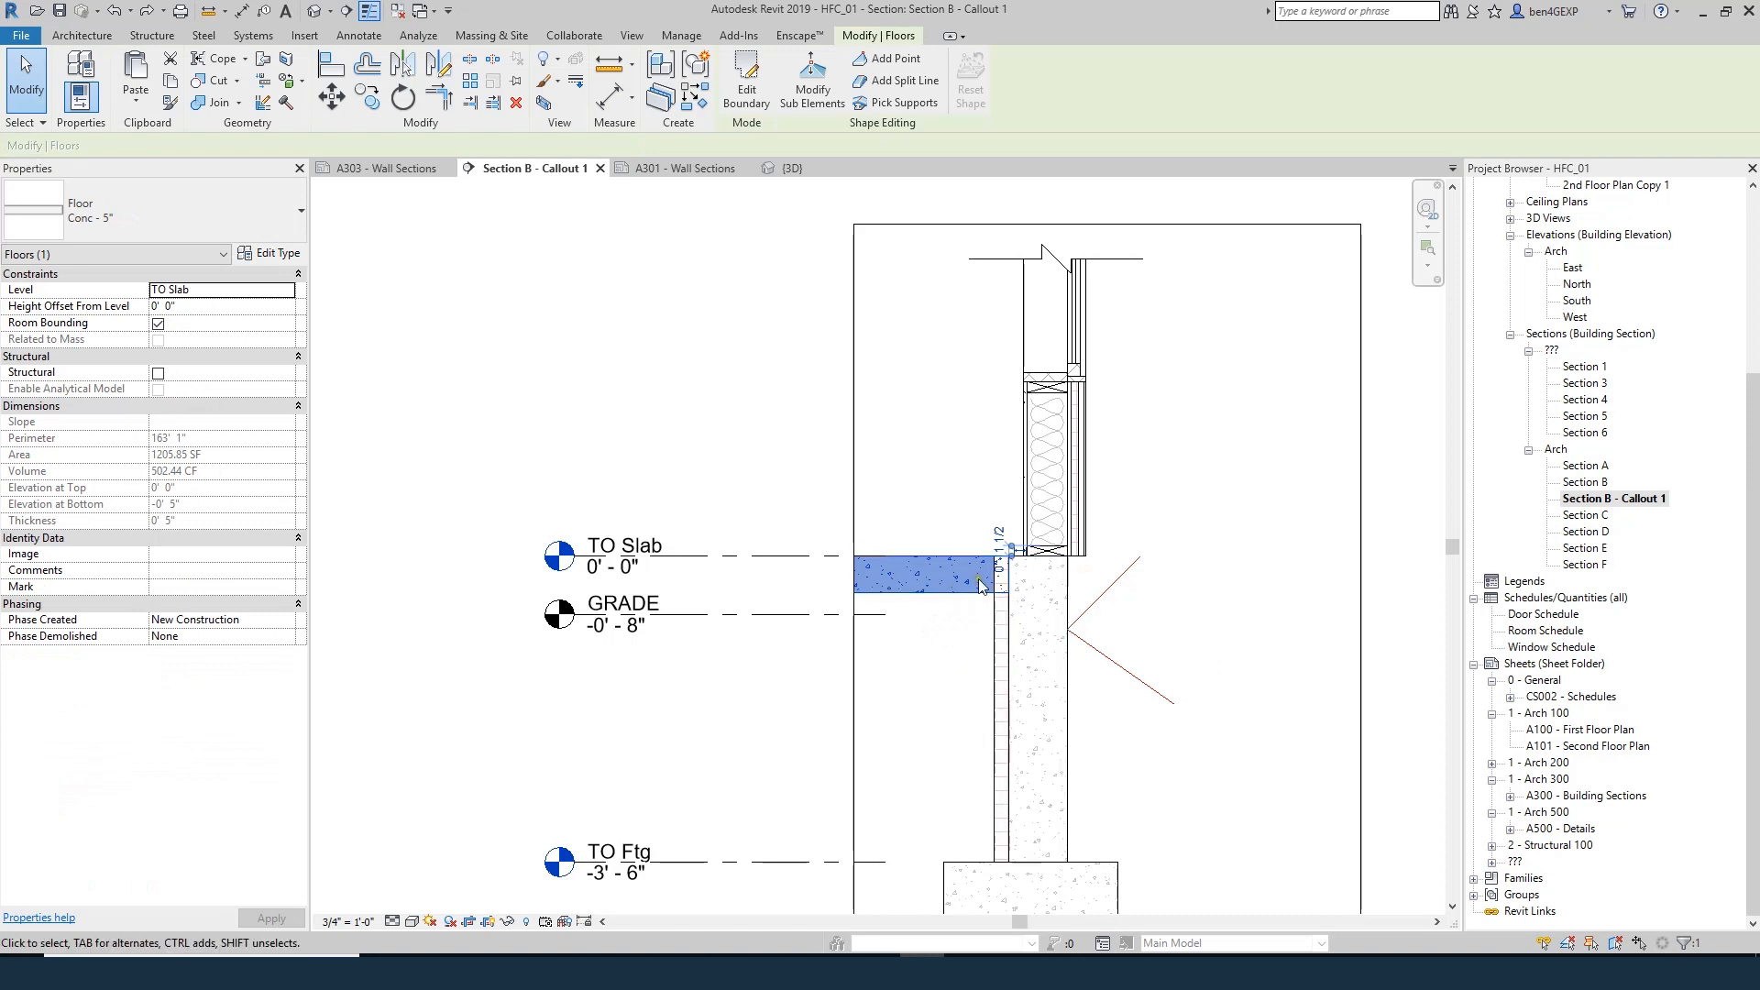
scroll(968, 577, "up", 2)
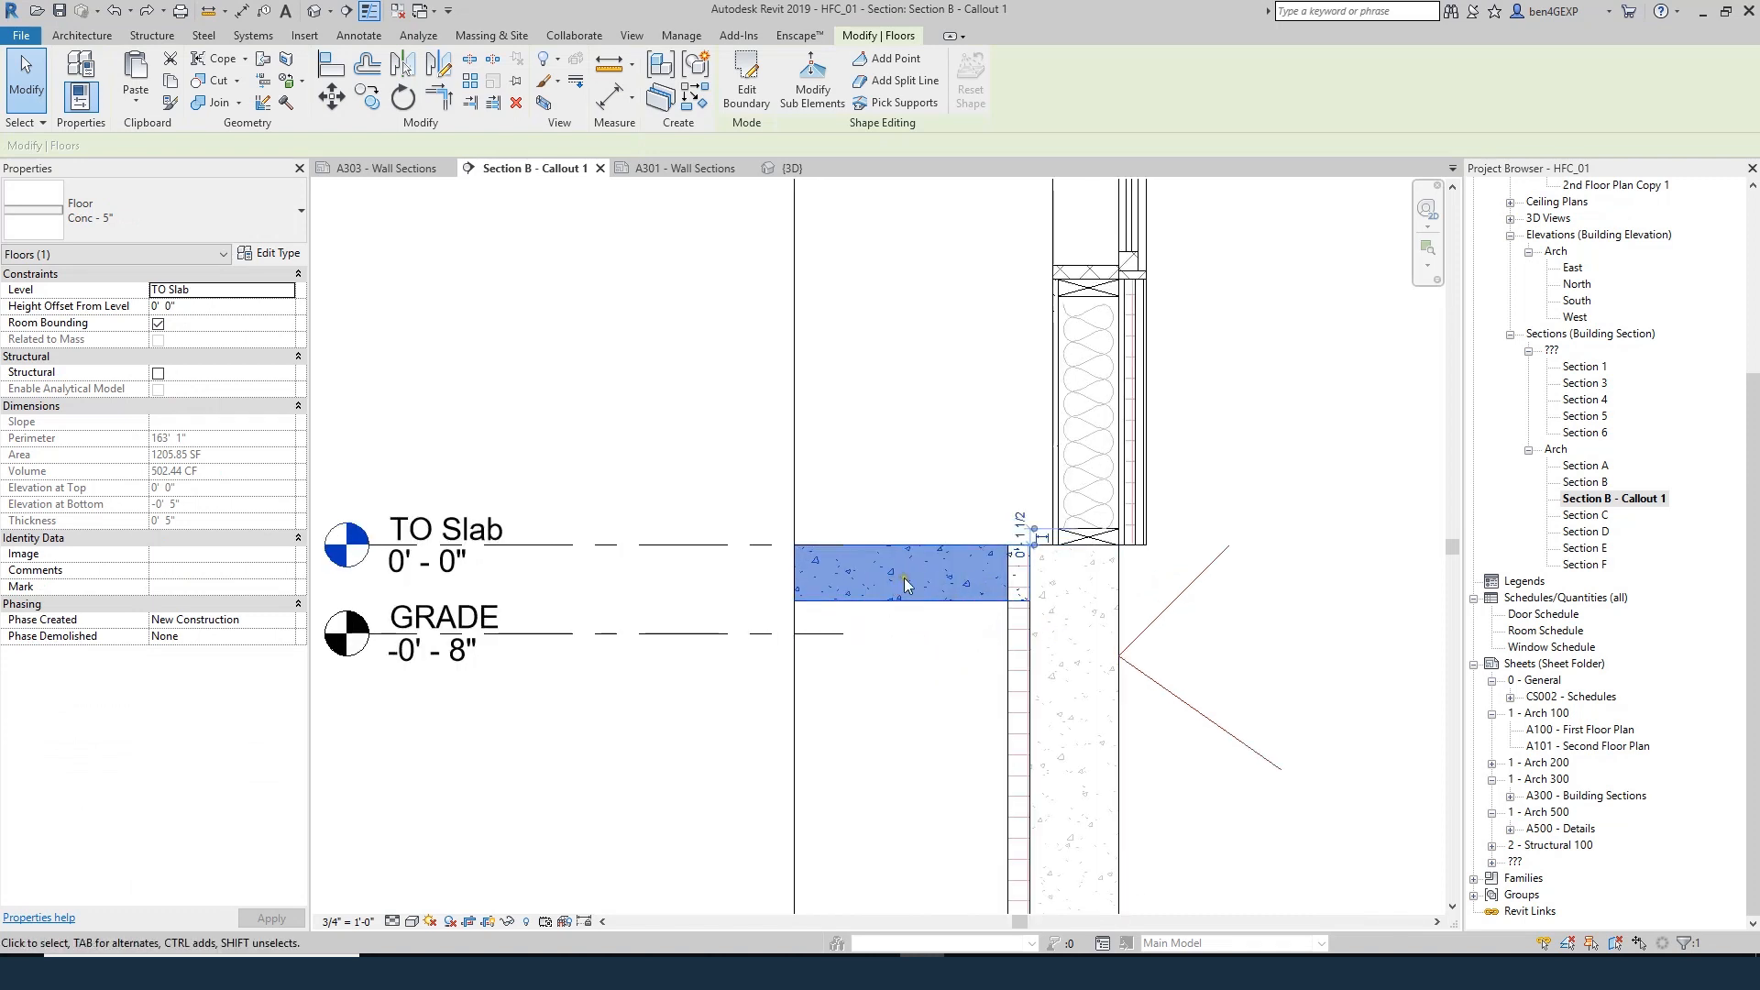
scroll(1571, 404, "up", 4)
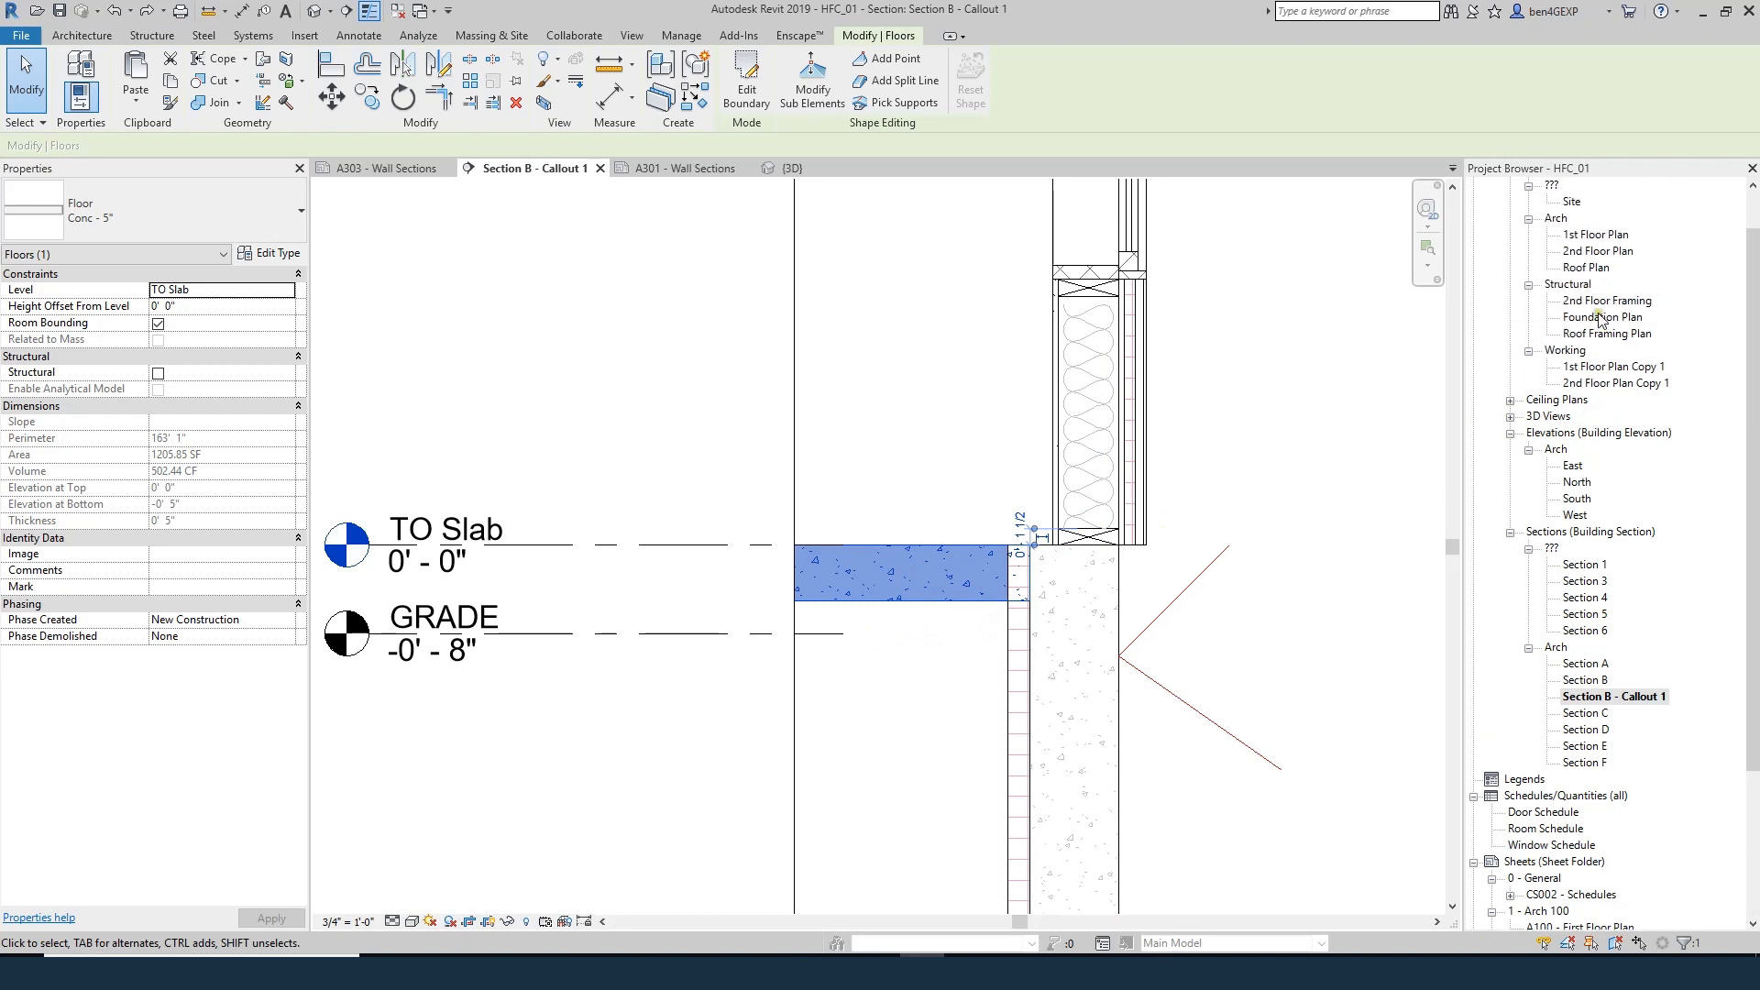
double_click(1600, 318)
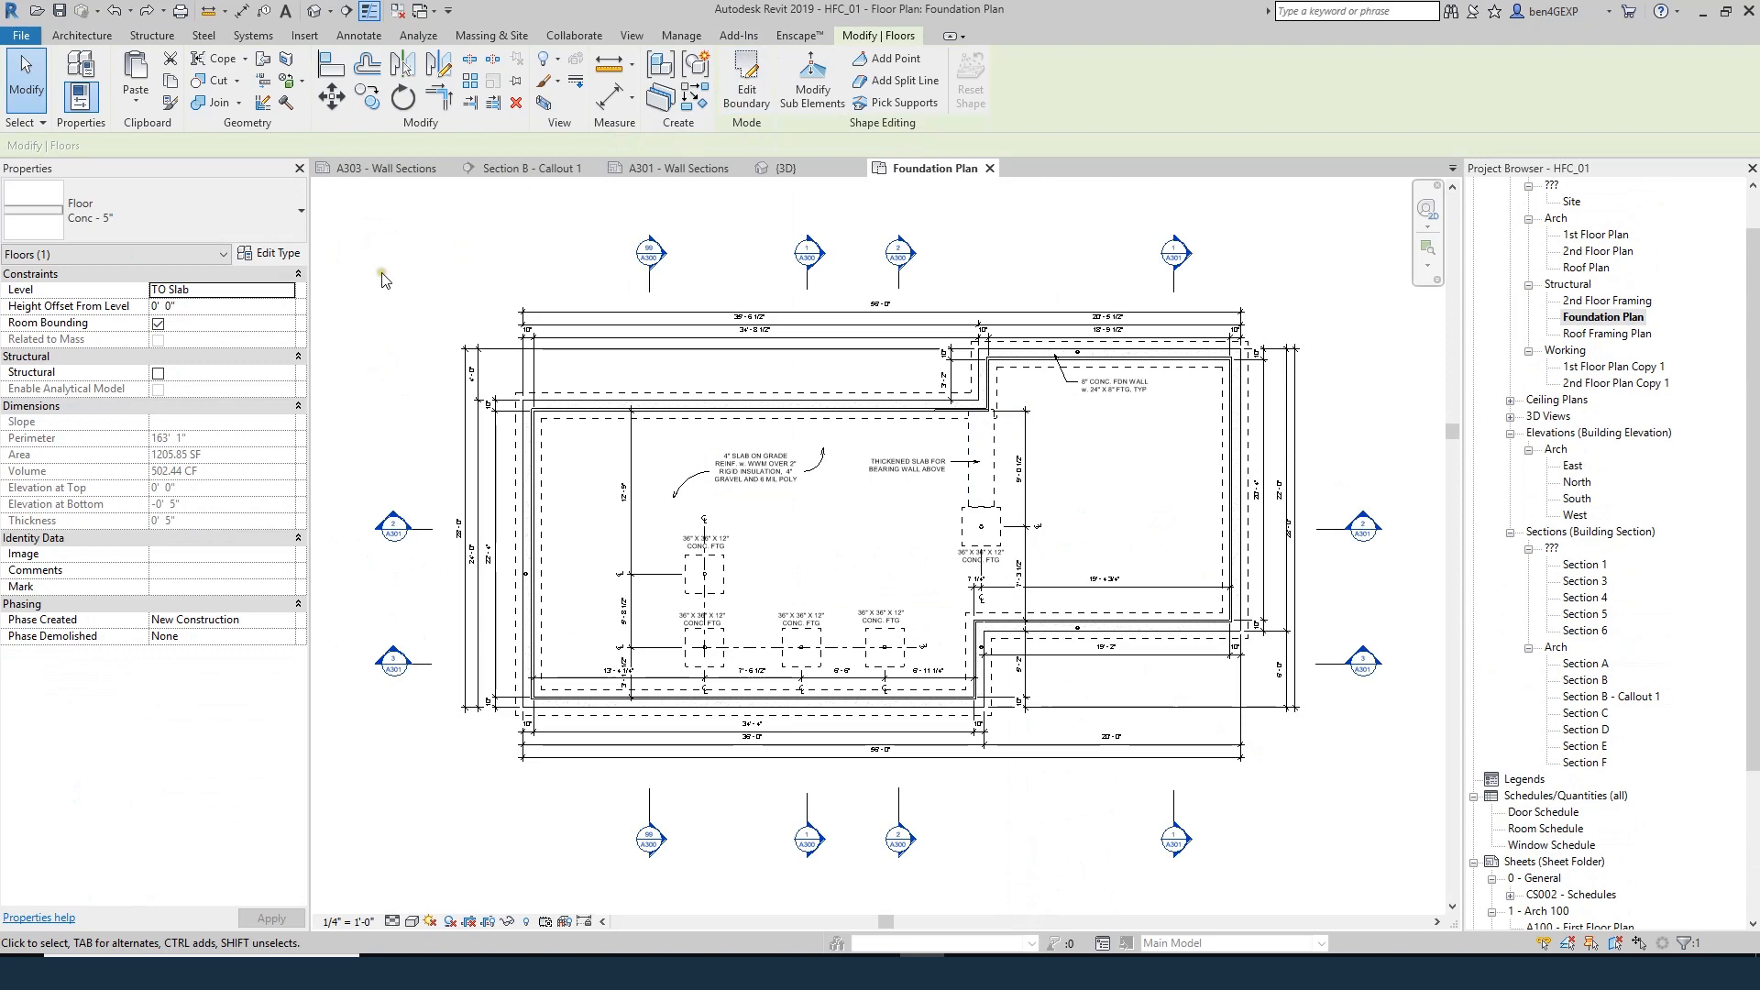
left_click(749, 89)
scroll(550, 704, "up", 8)
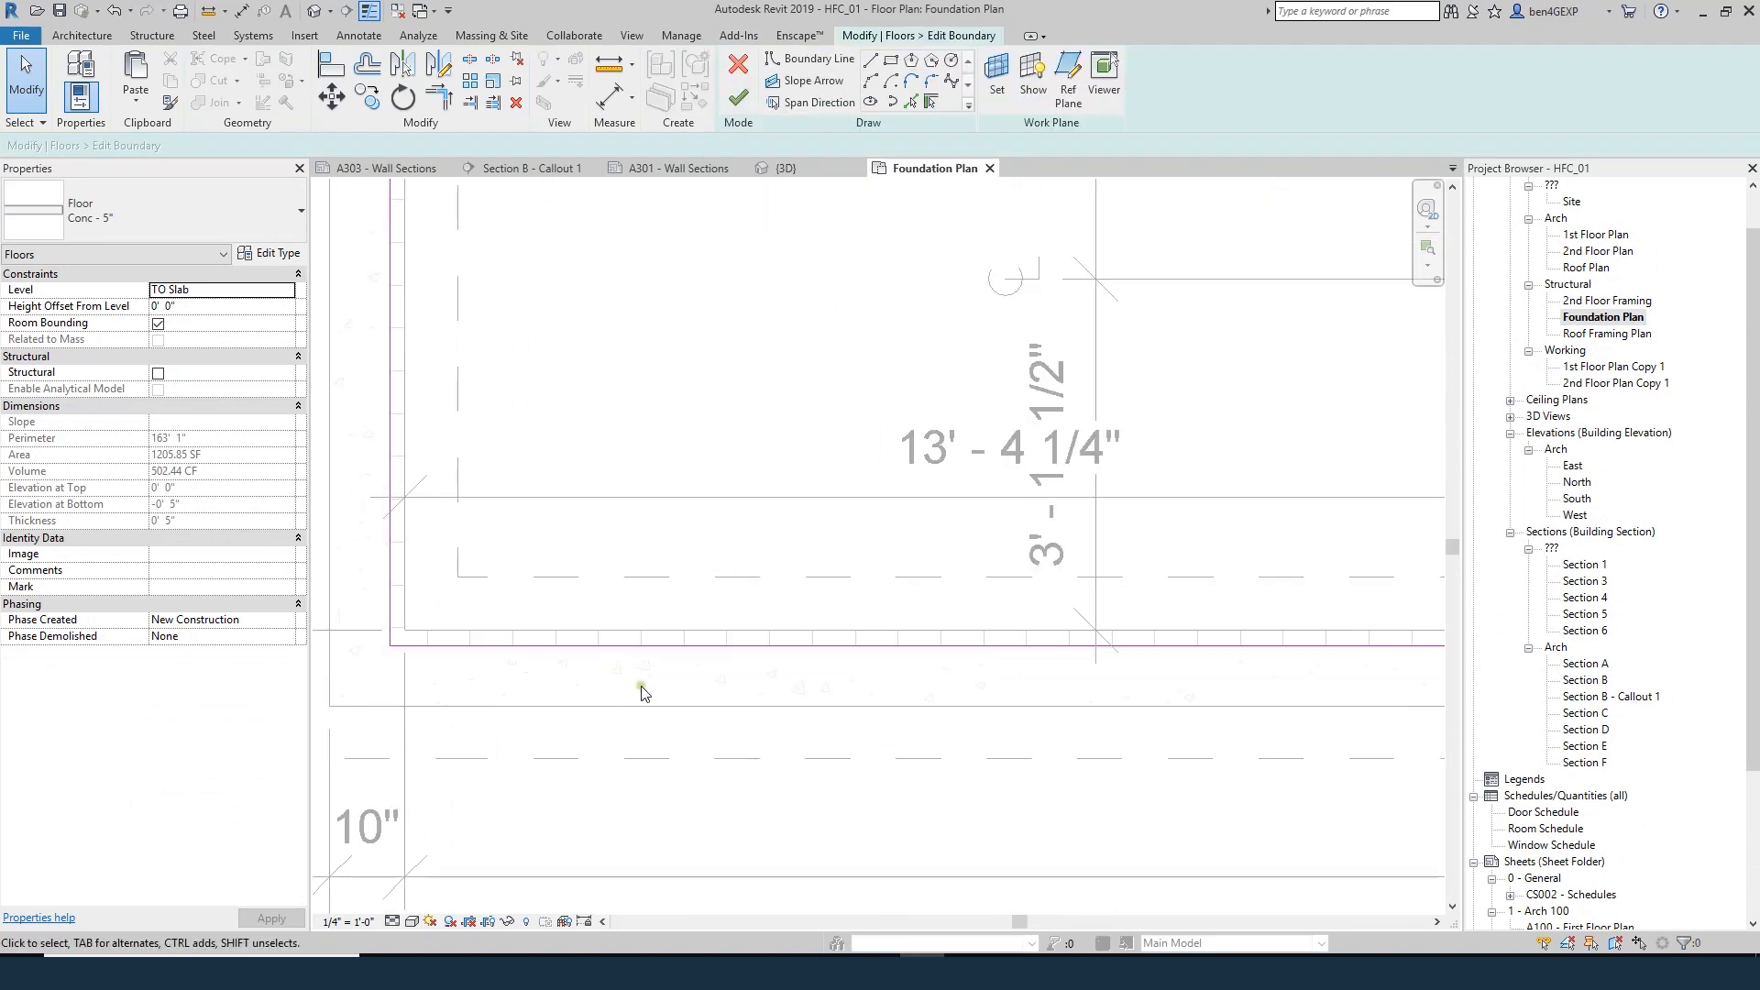
- Move the south, west and north boundary lines of the slab's larger wing to the inner face of the wall's rigid insulation
left_click(509, 655)
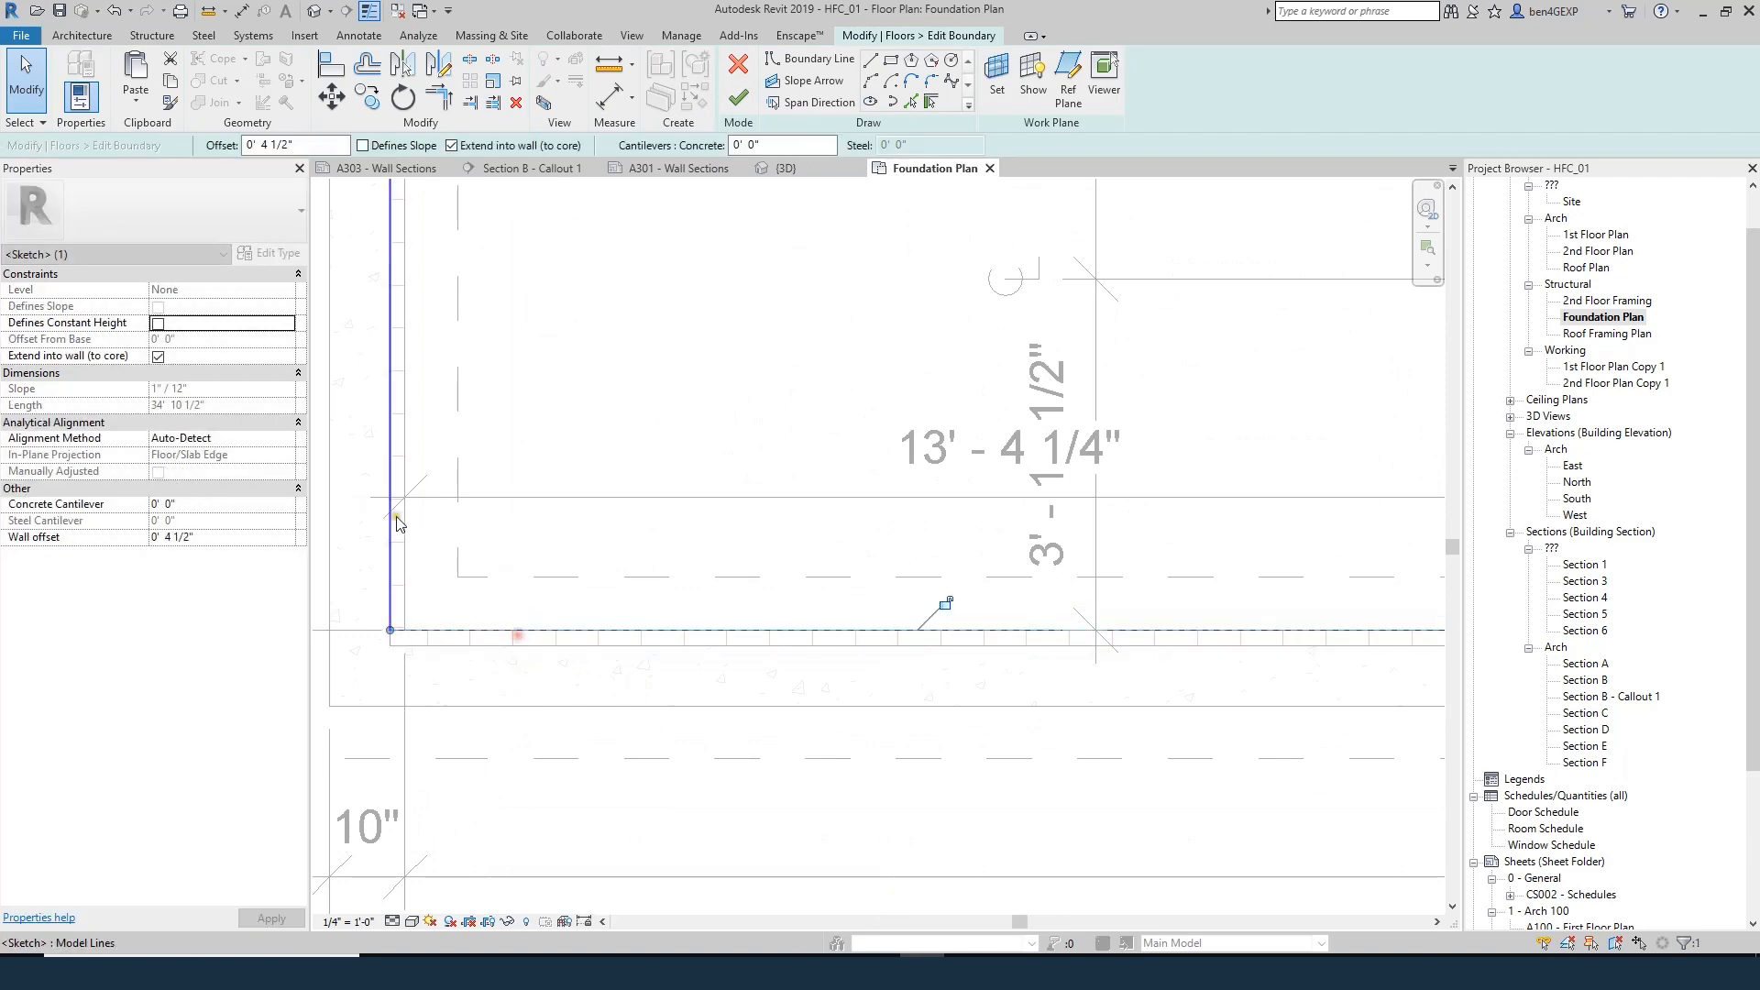
left_click(404, 527)
scroll(485, 650, "down", 7)
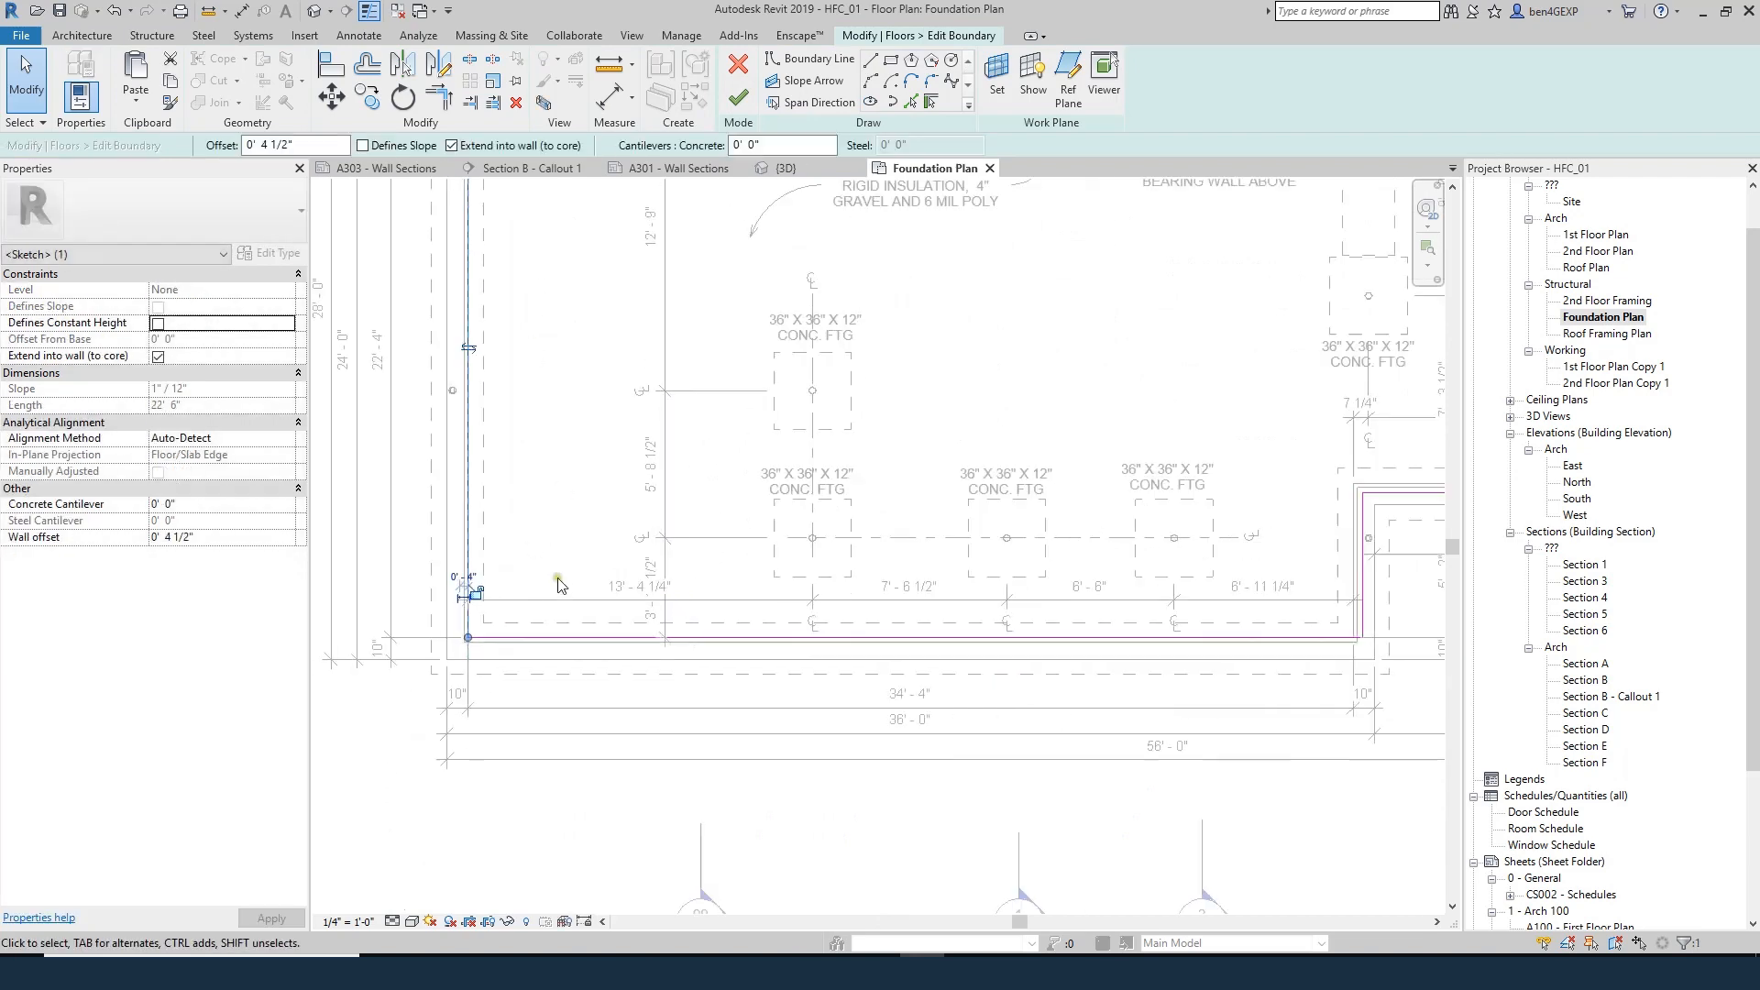
scroll(579, 310, "up", 5)
left_click(555, 354)
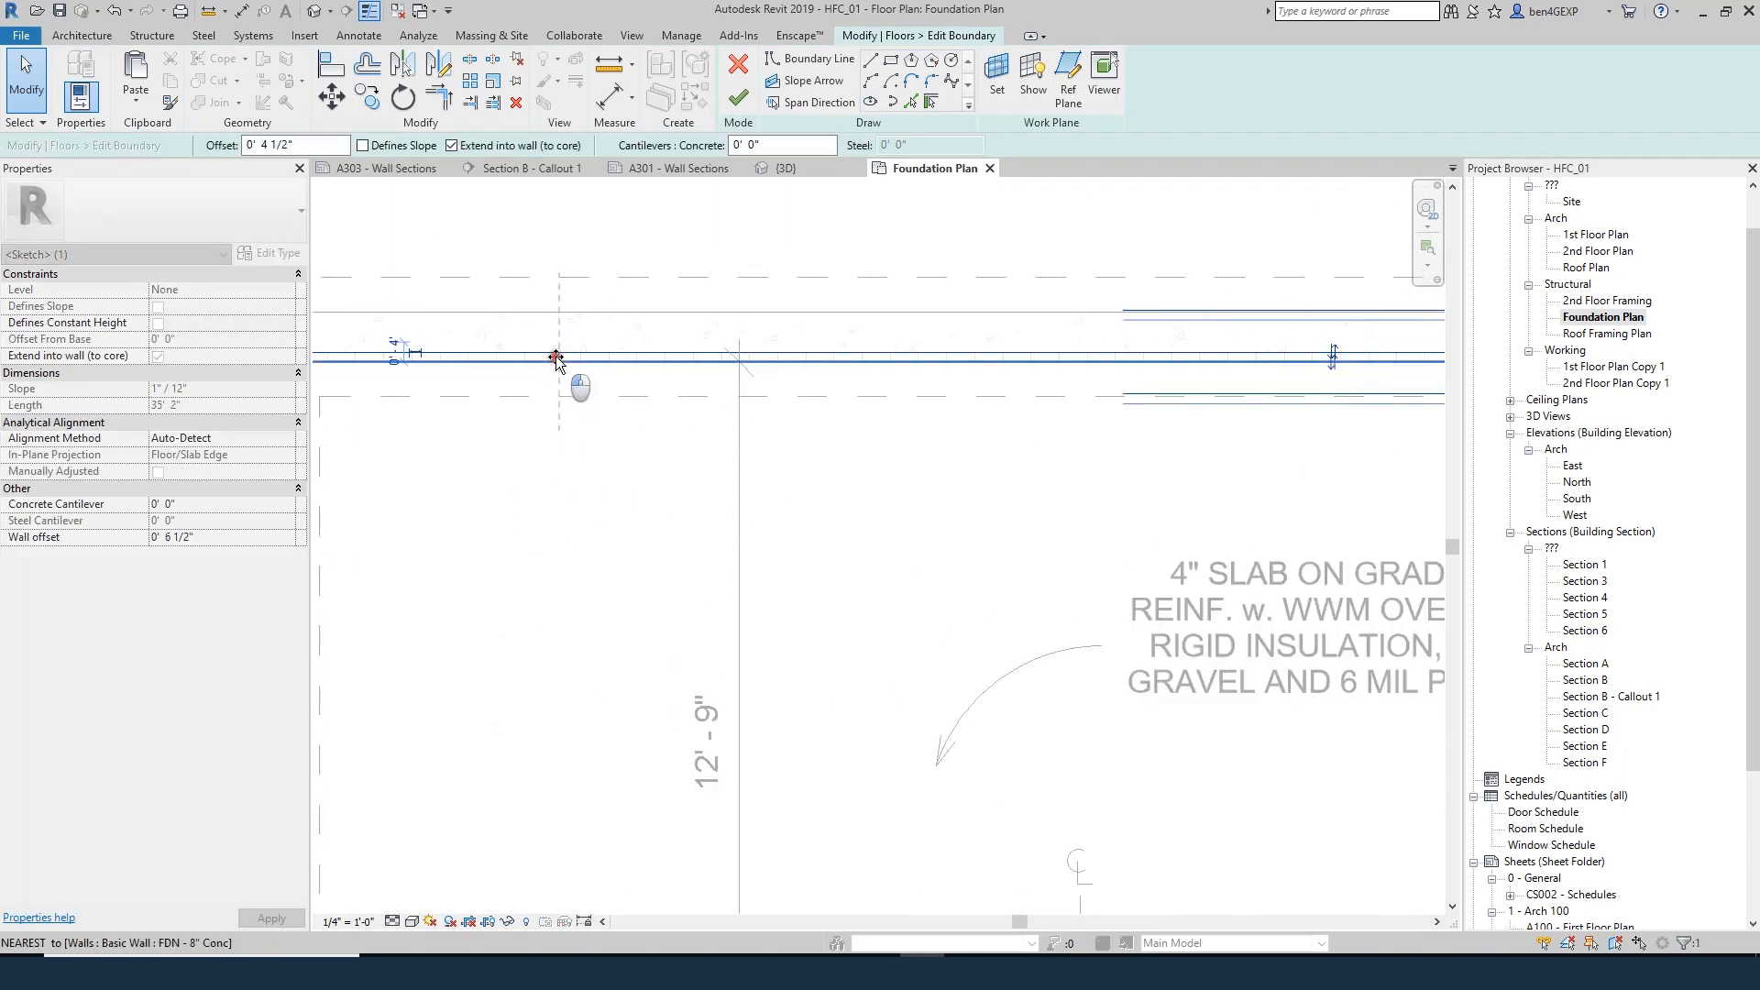
scroll(557, 425, "down", 3)
- Finish the slab boundary edit, declining both to attach walls to the floor and to join and cut overlapping geometry
left_click(738, 95)
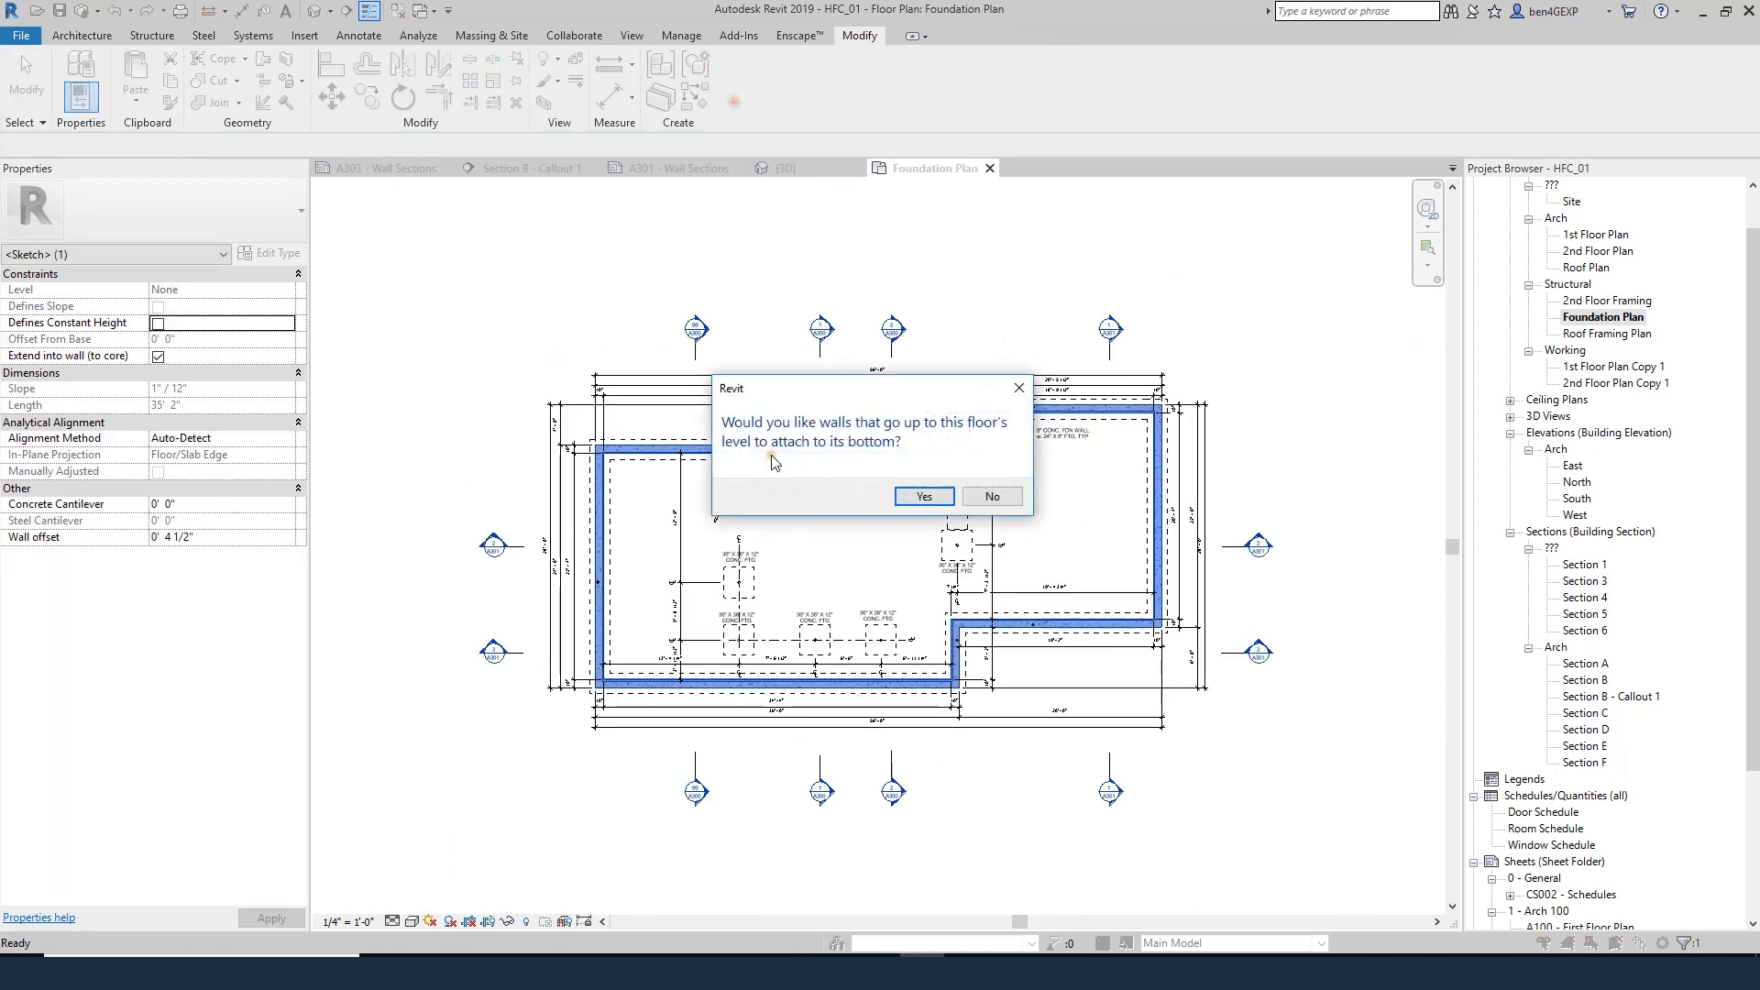
left_click(998, 505)
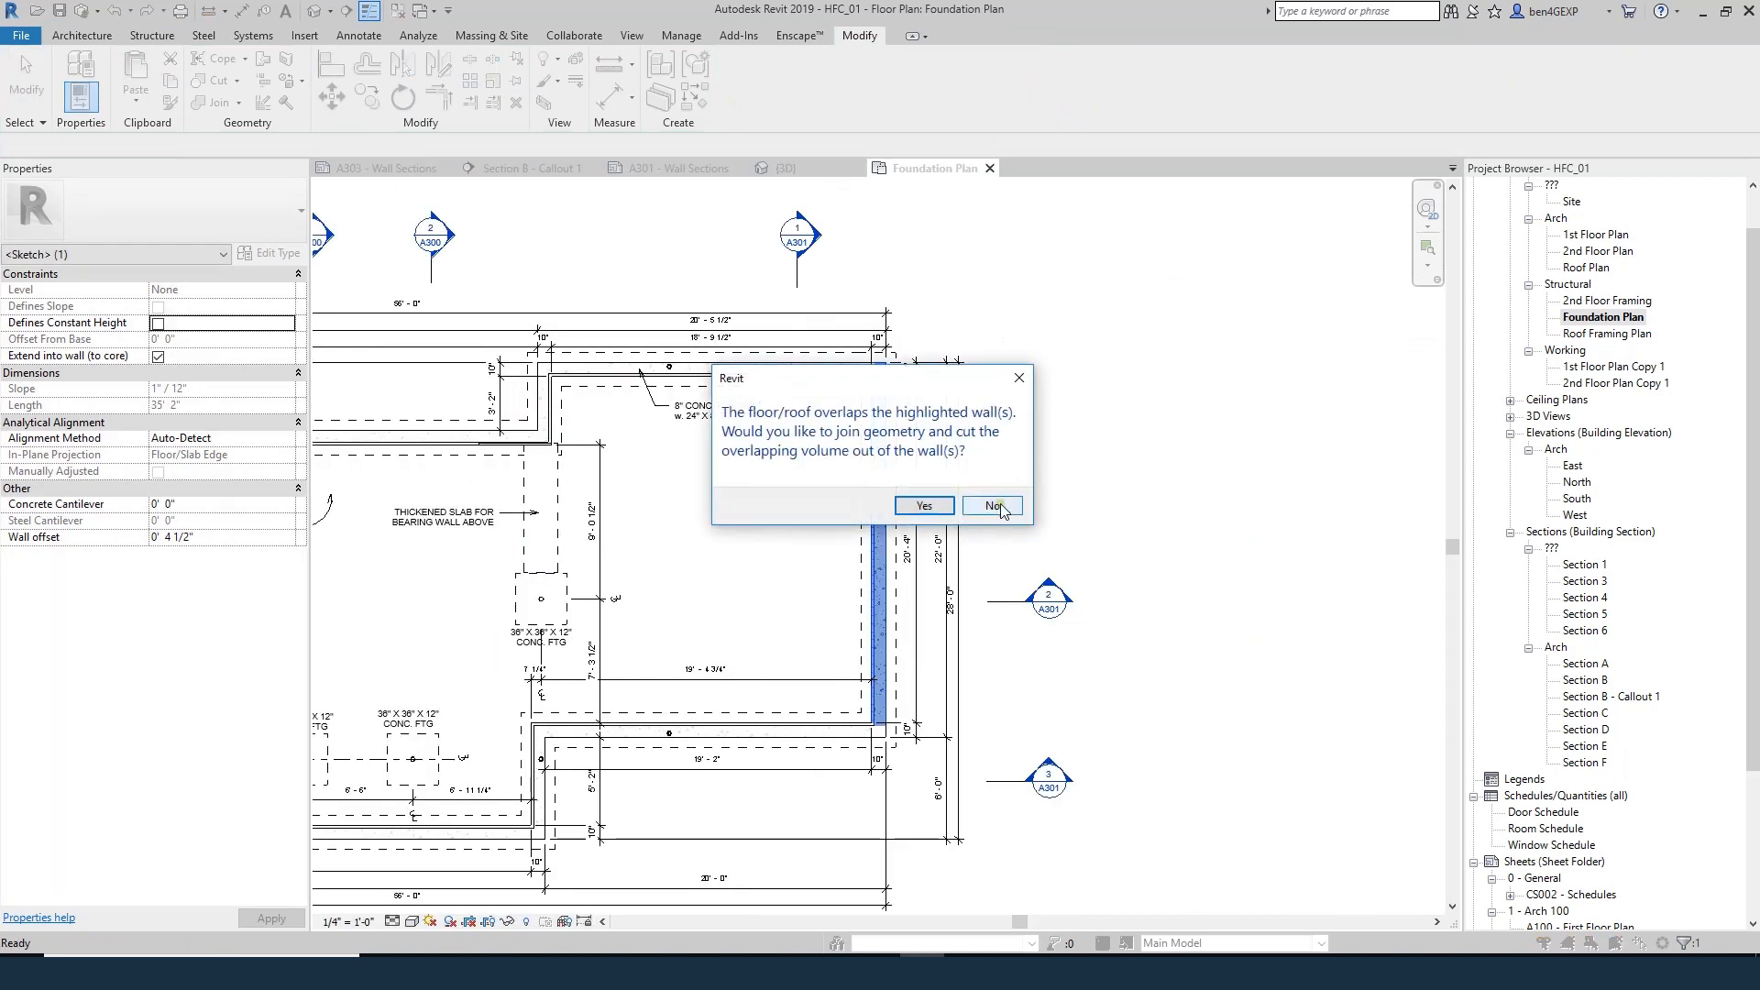
left_click(995, 505)
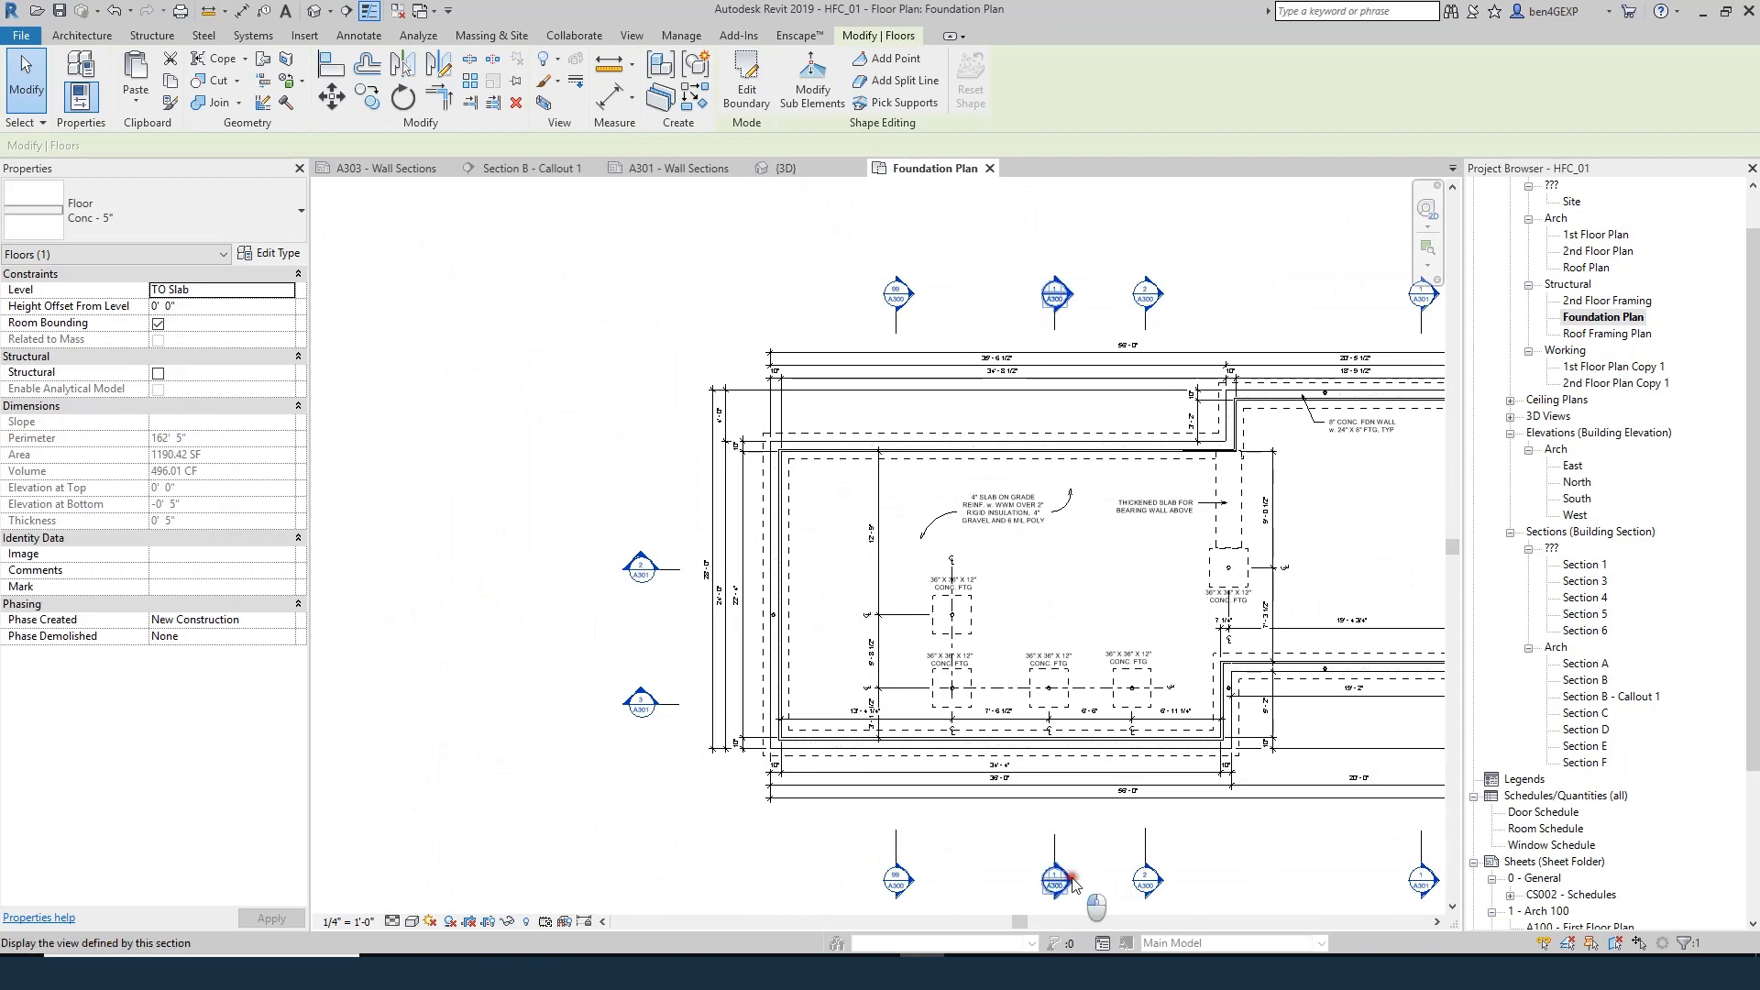
- Open Section B from its plan marker, return to its callout view and clear the slab selection
double_click(1070, 882)
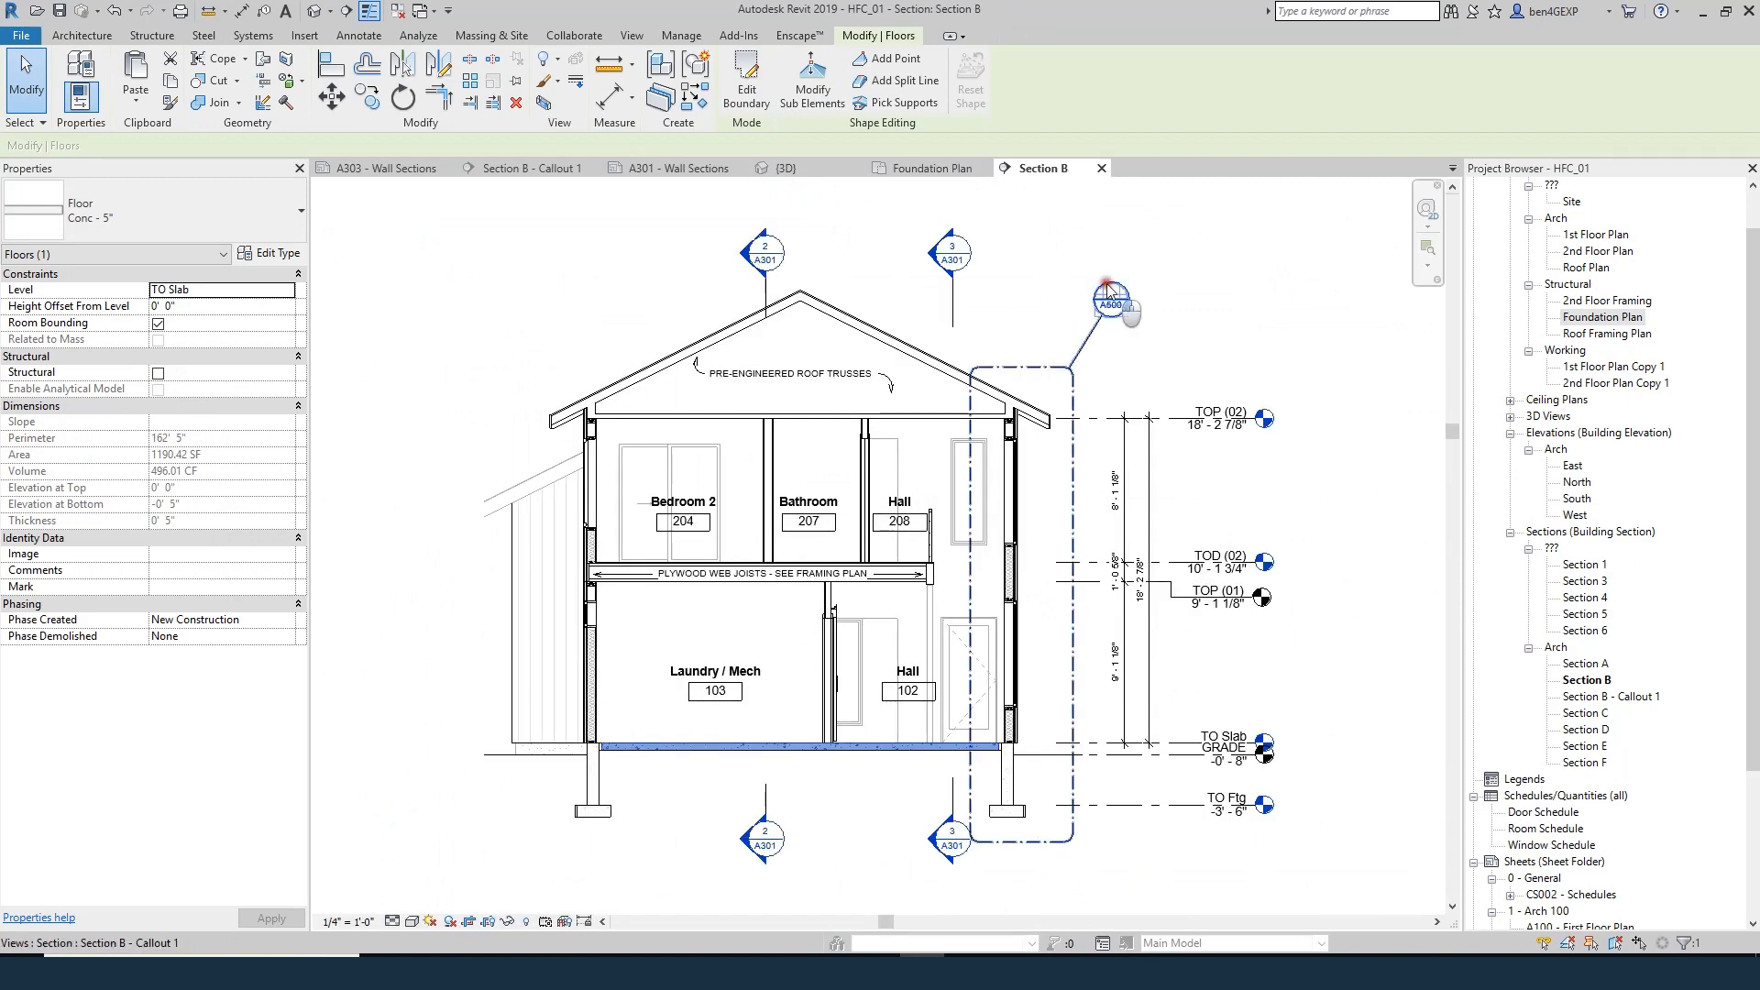
double_click(1108, 291)
left_click(945, 568)
key("Escape")
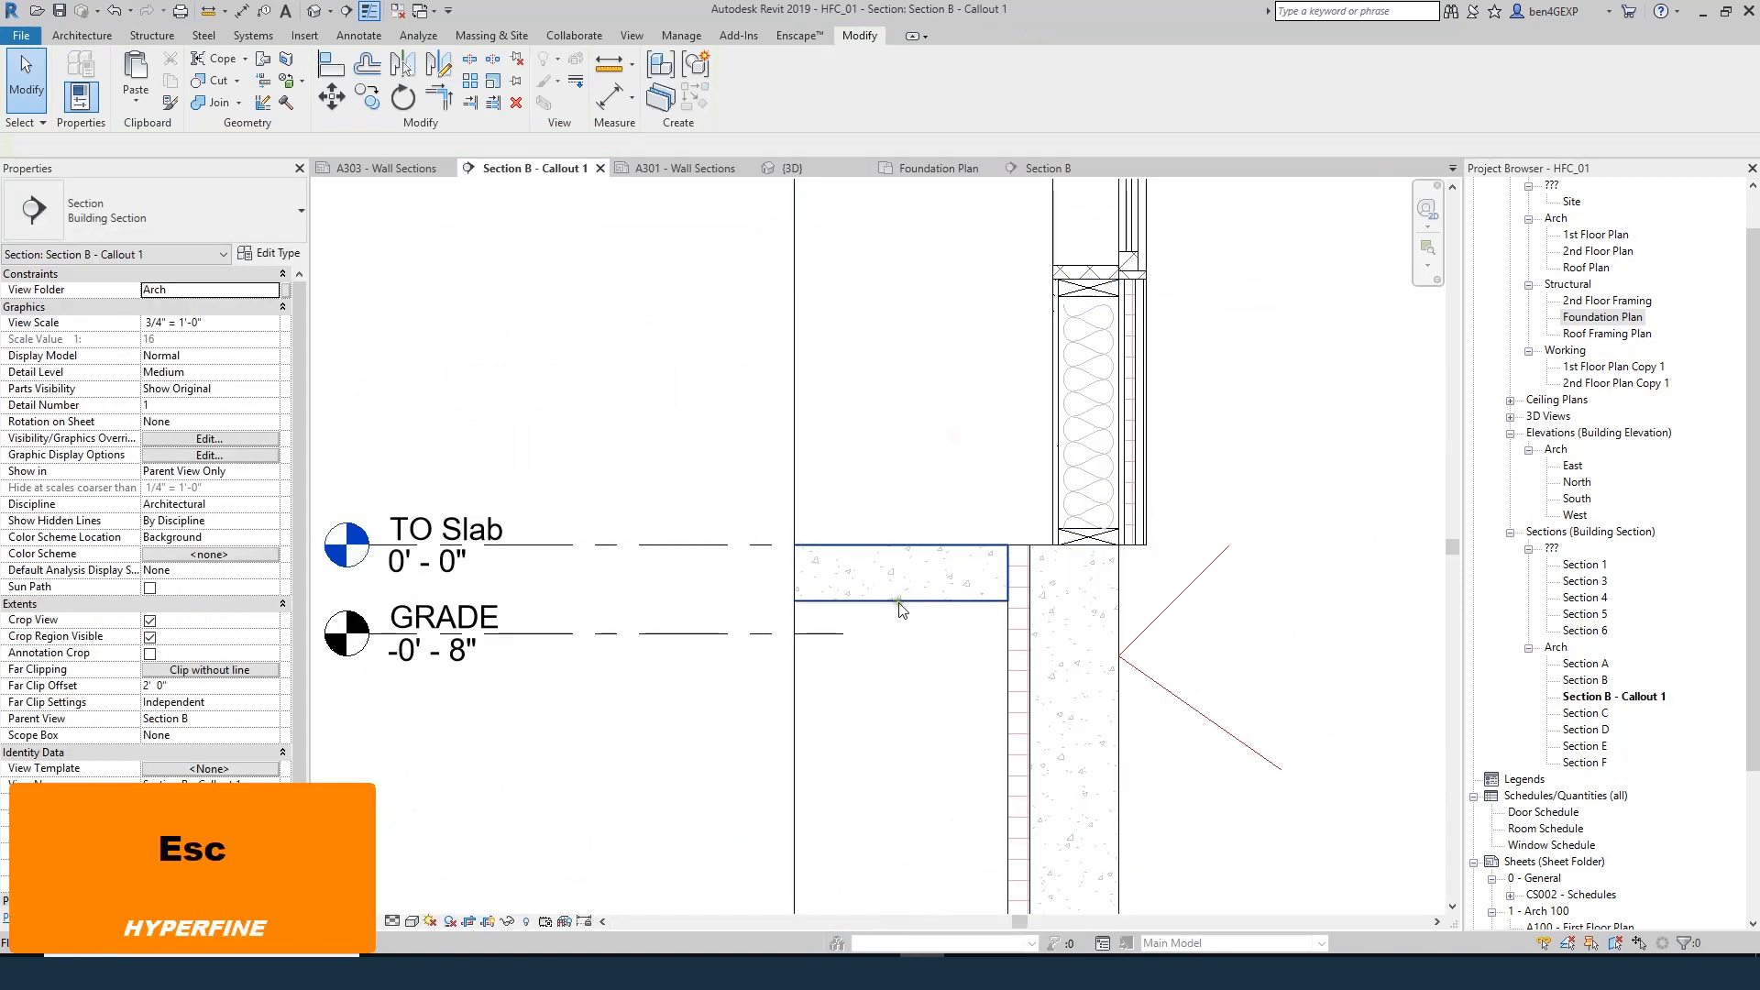
scroll(944, 602, "down", 2)
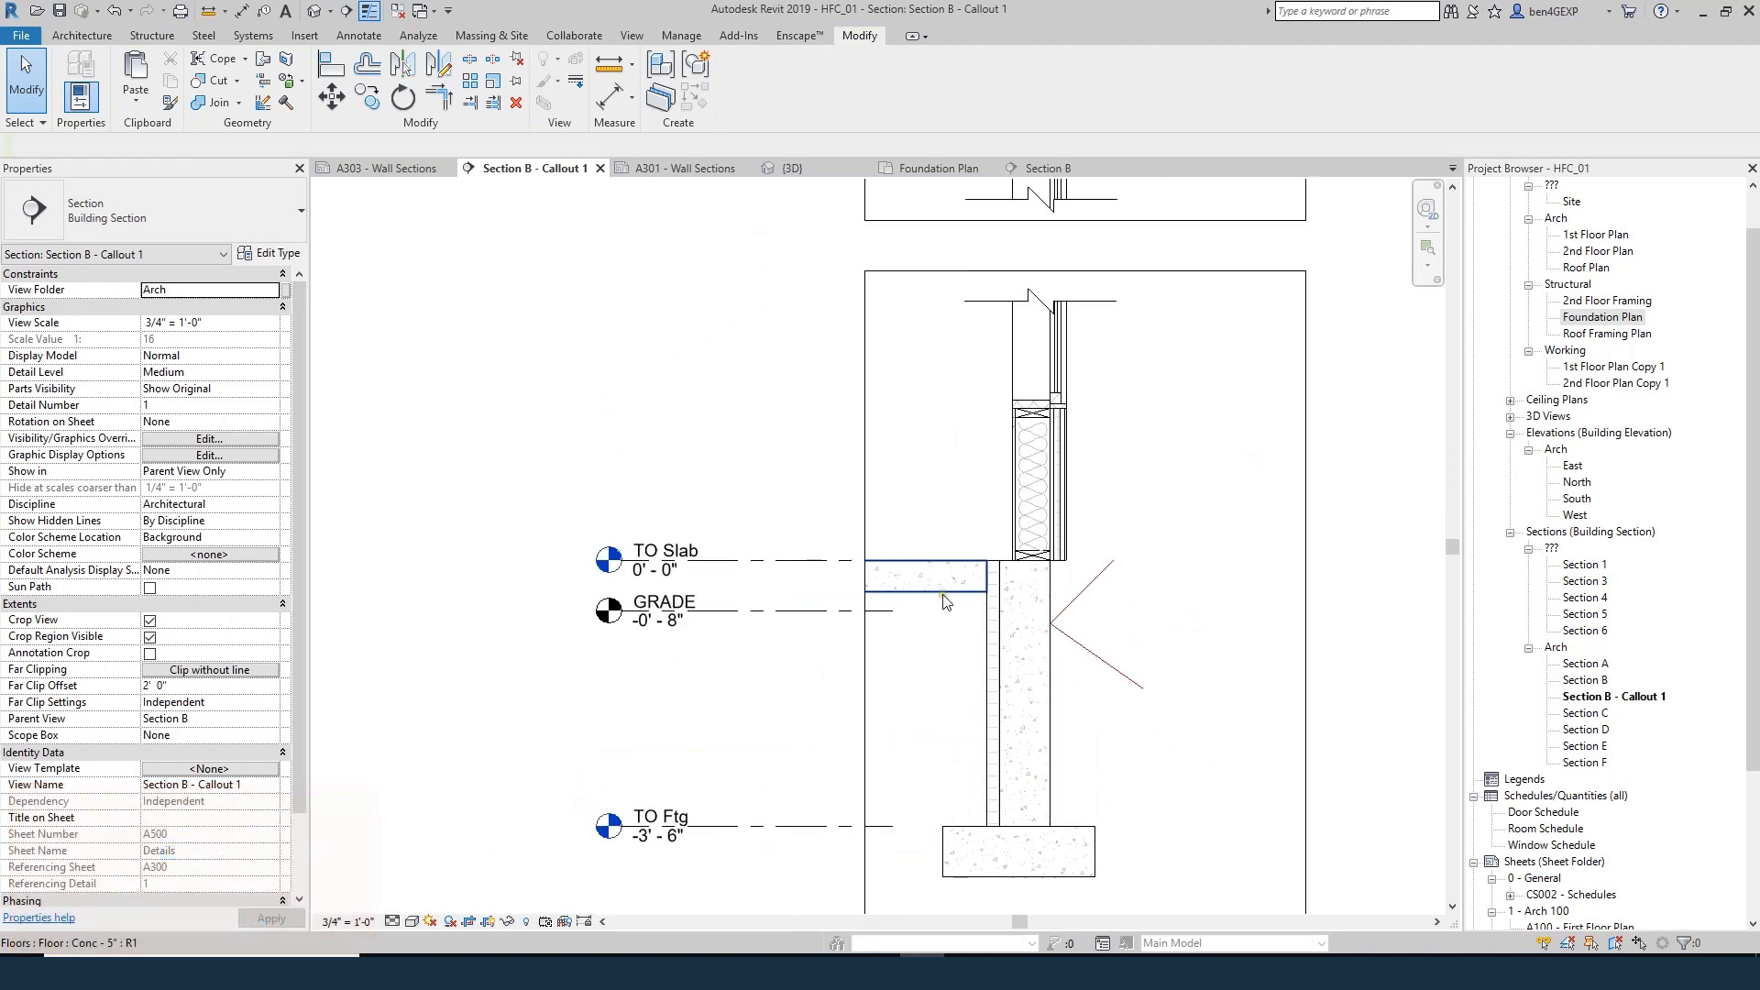
- Insert a Thermal/Air Layer [3] below the lower core boundary in the structure of the Conc - 5" floor type
left_click(942, 596)
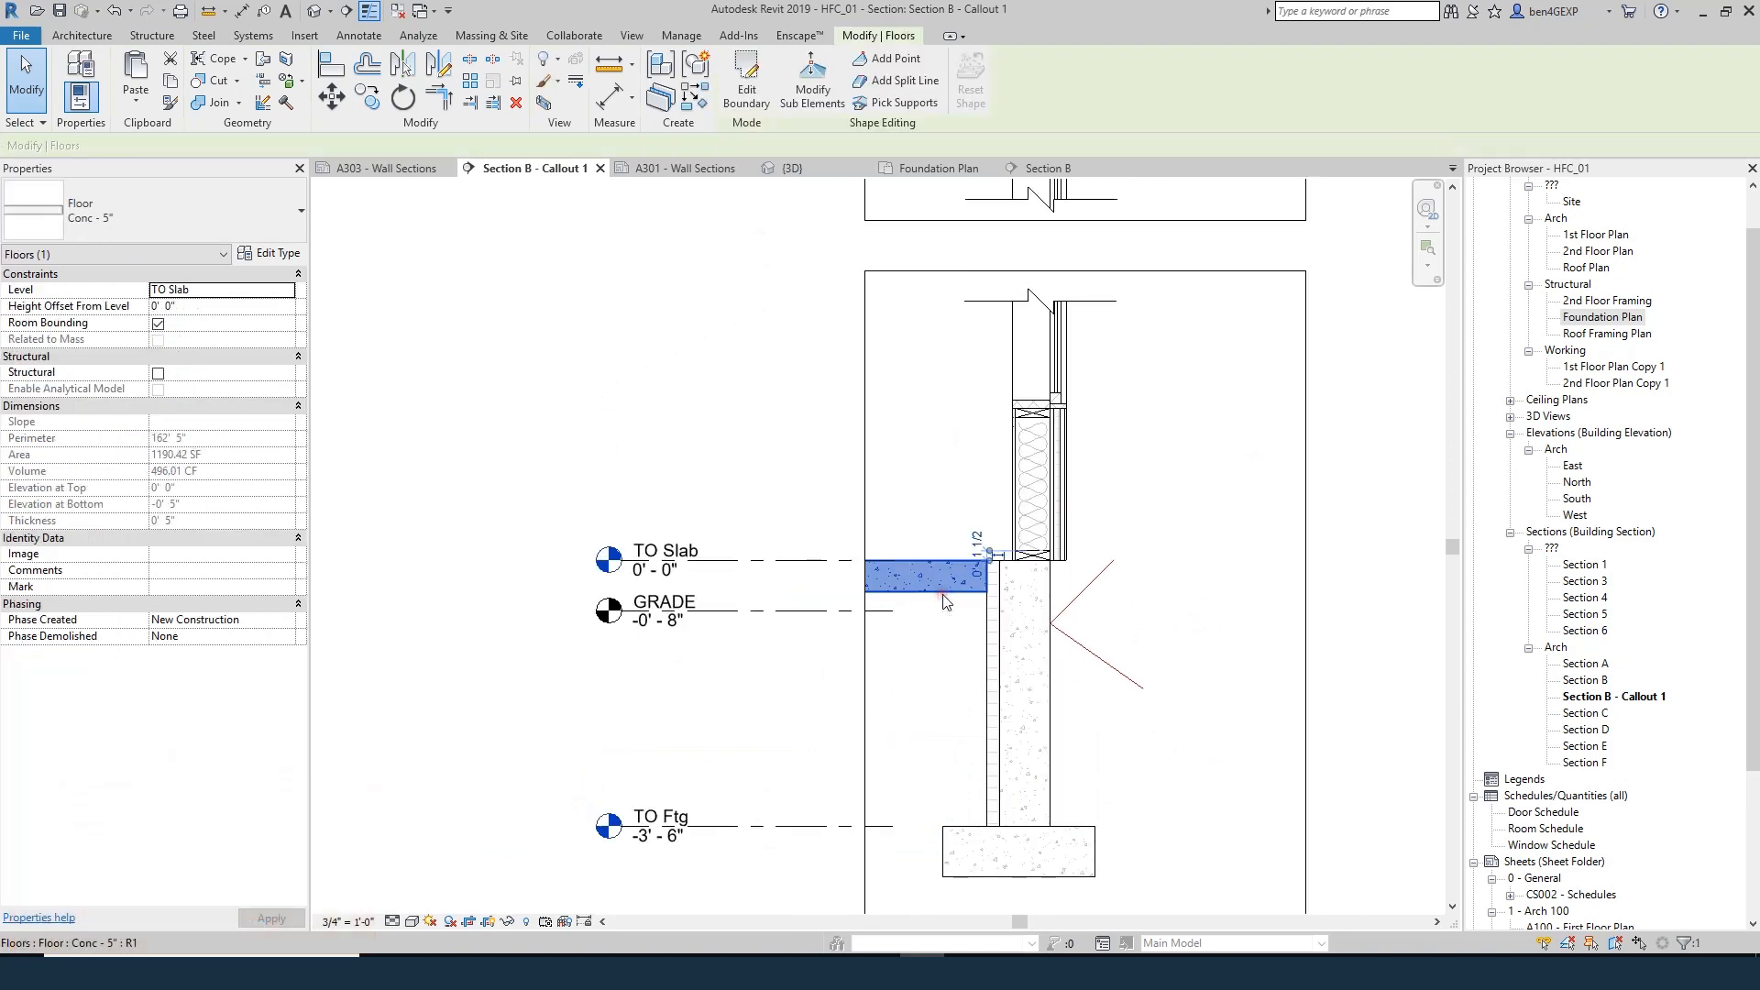
scroll(935, 591, "up", 2)
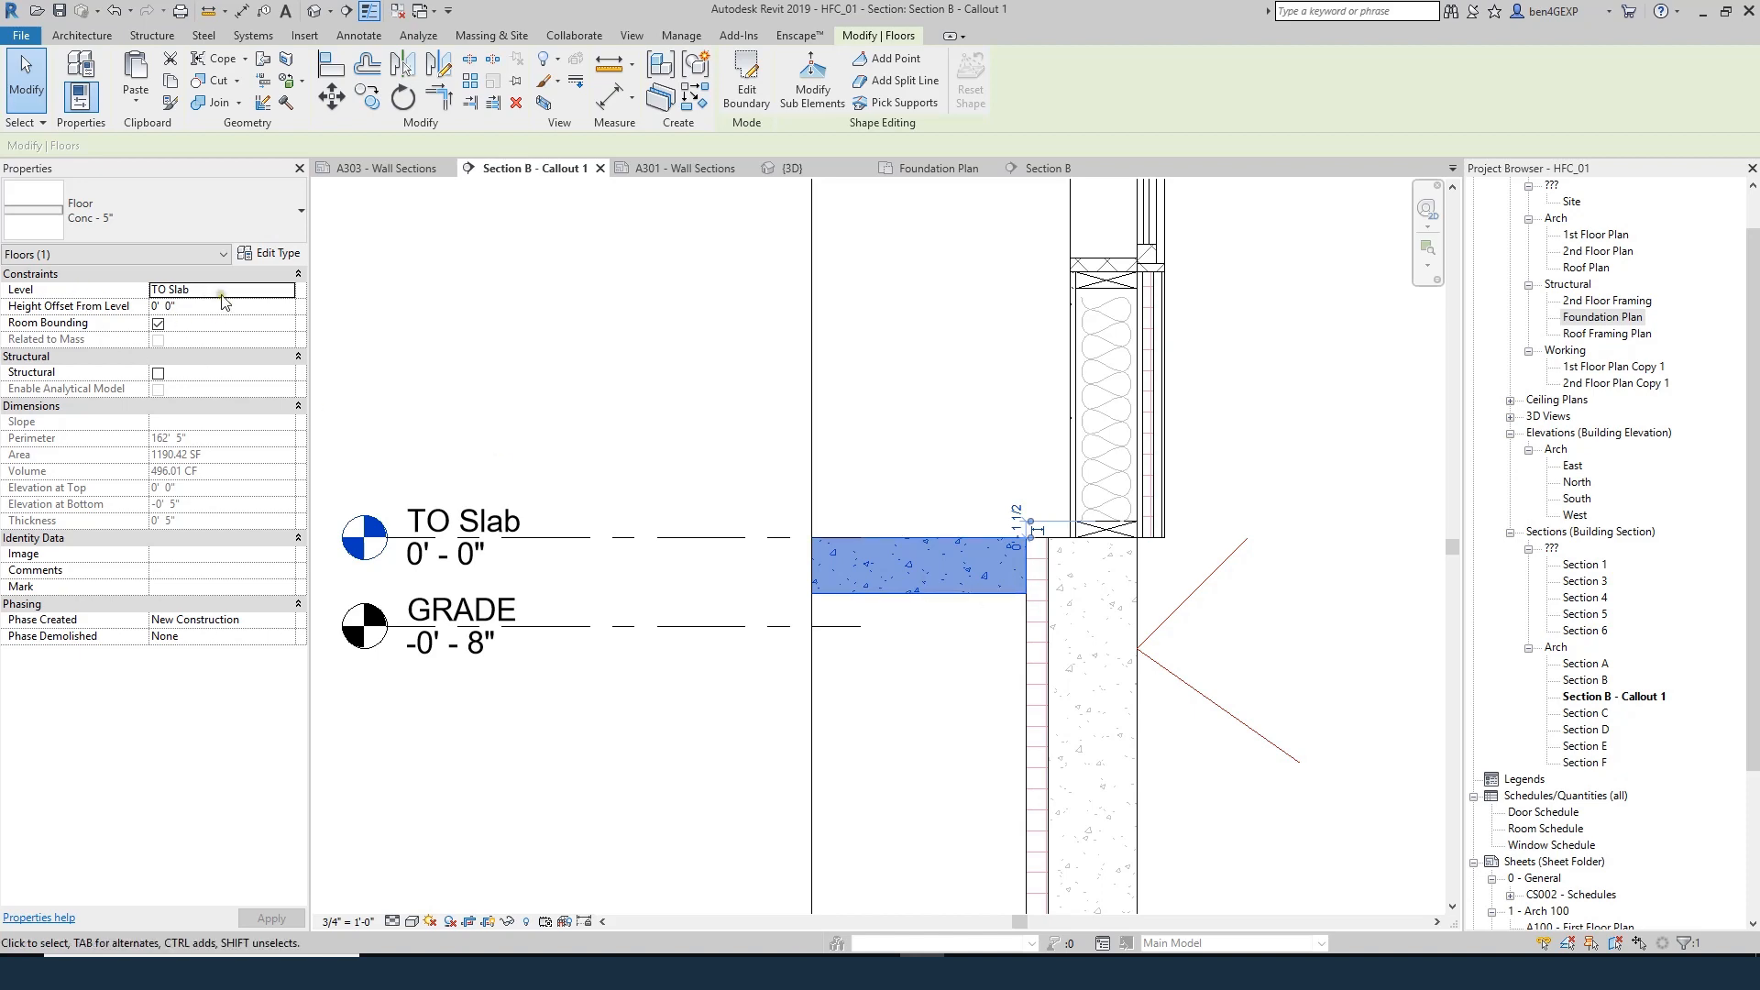
left_click(271, 253)
left_click(1363, 421)
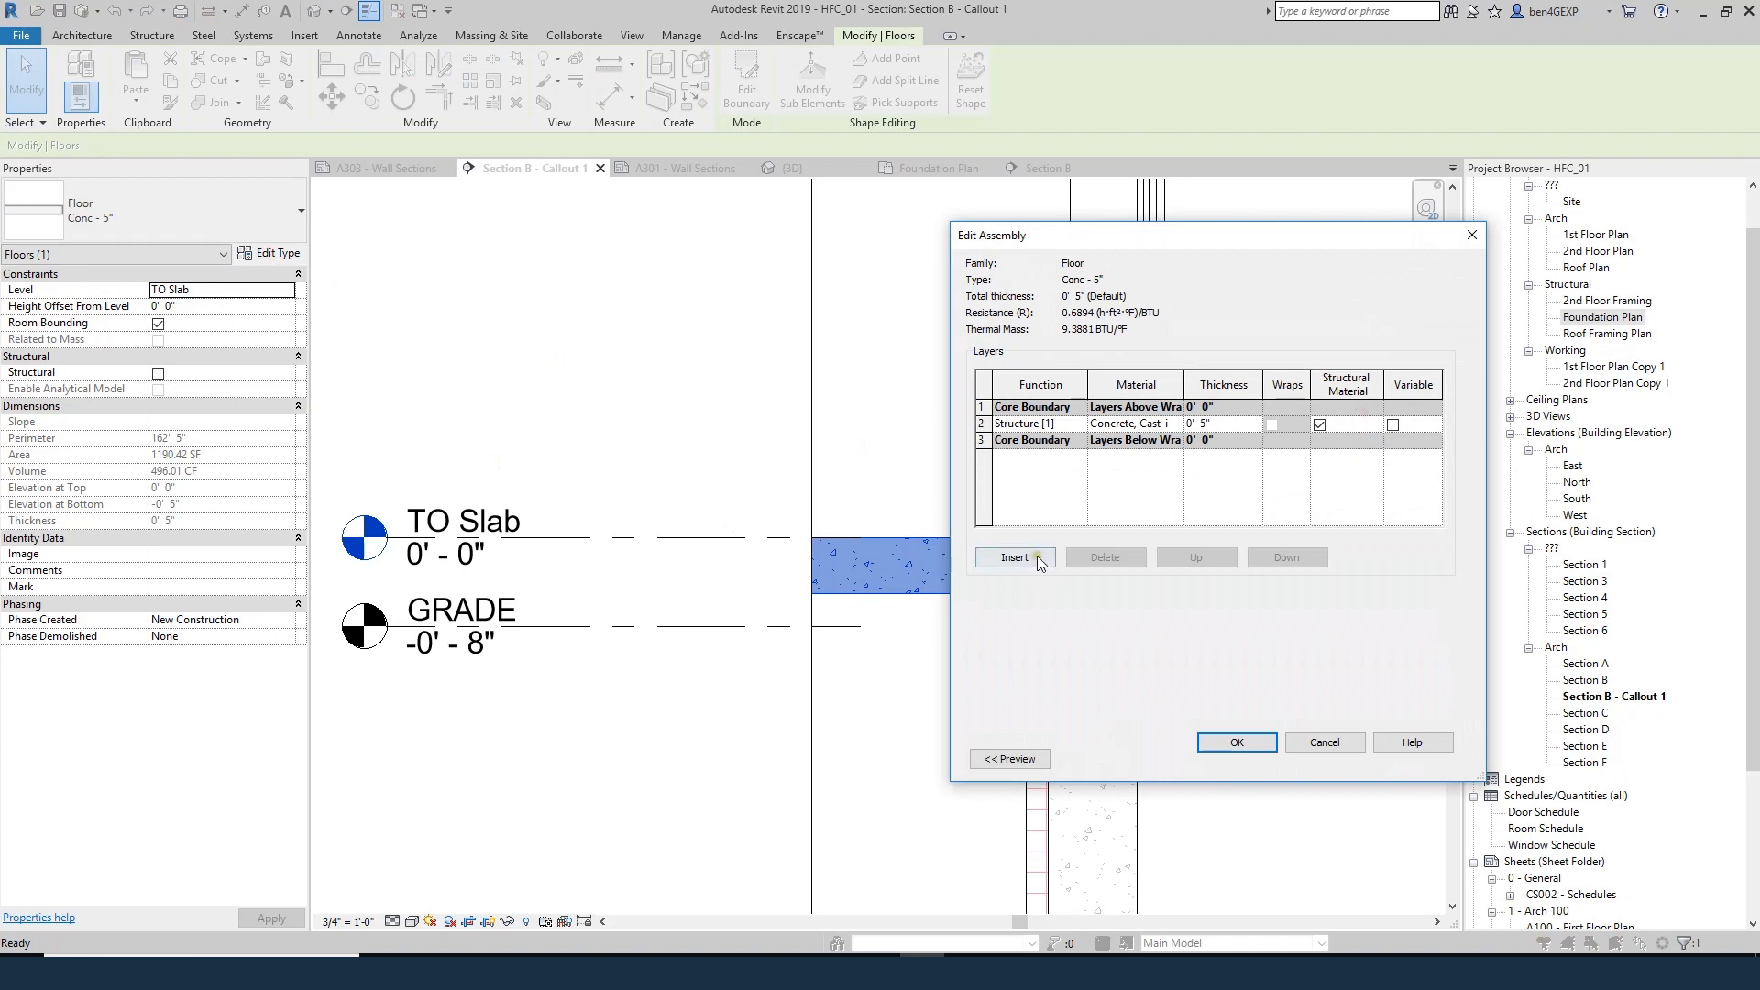
left_click(1015, 557)
left_click(1055, 457)
left_click(1079, 456)
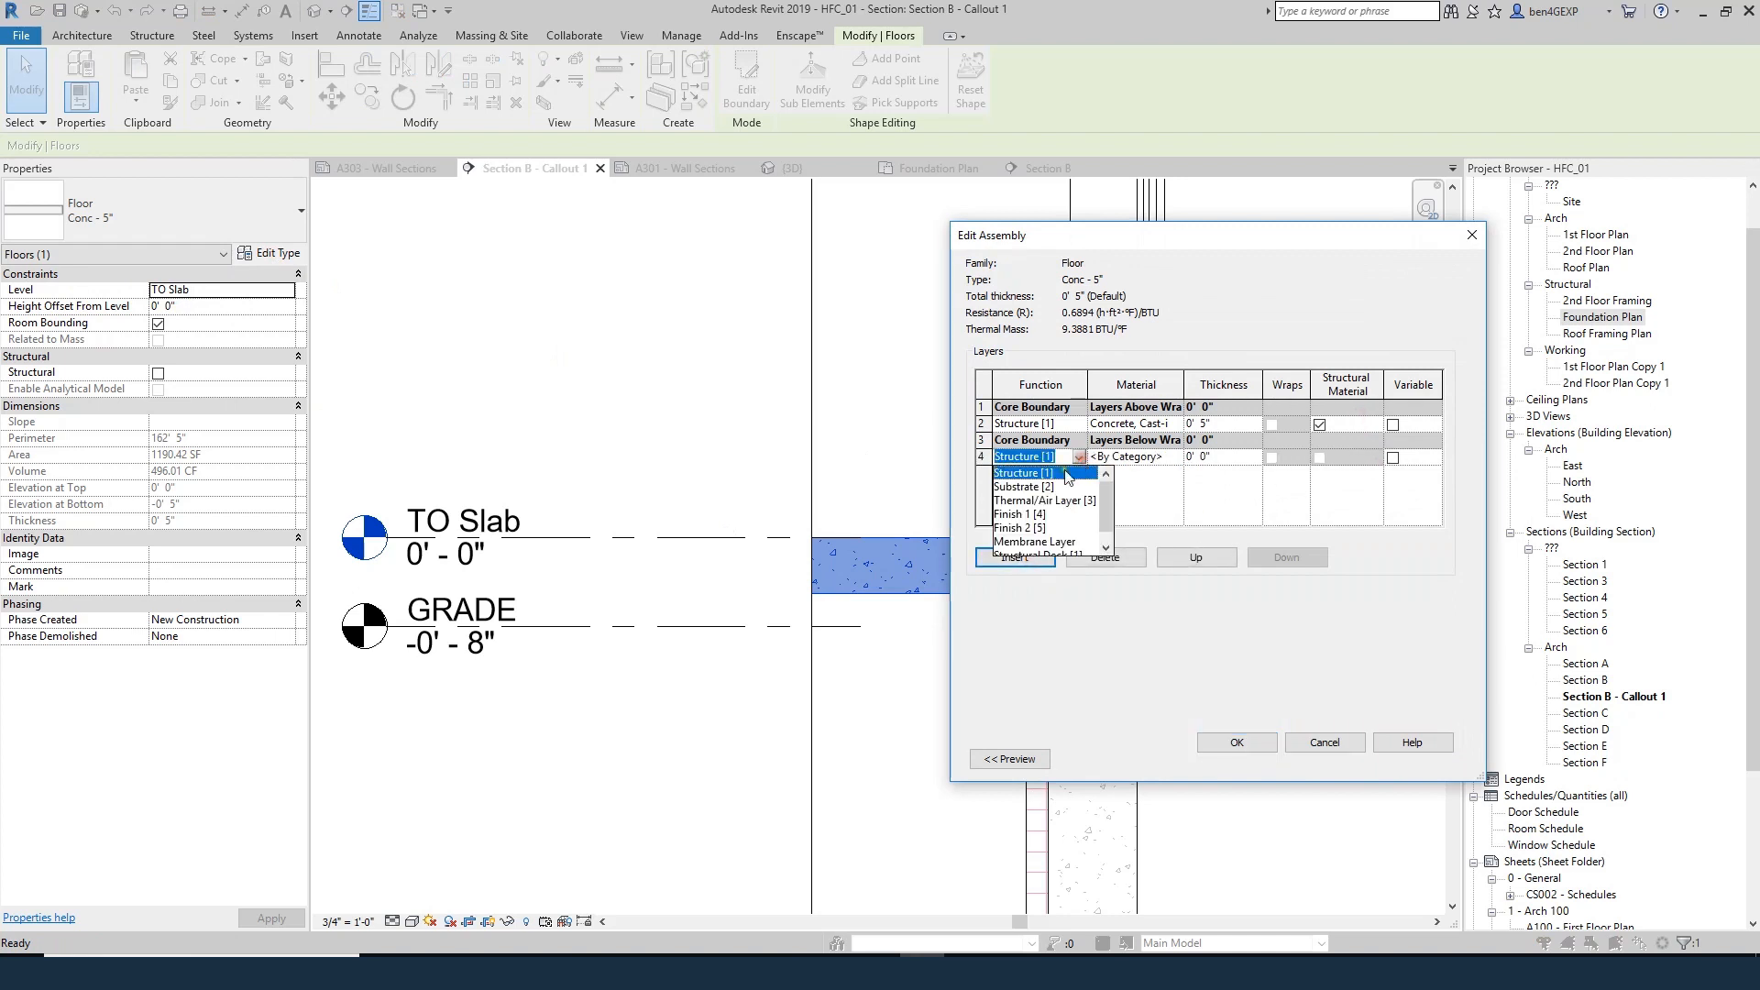
left_click(1026, 501)
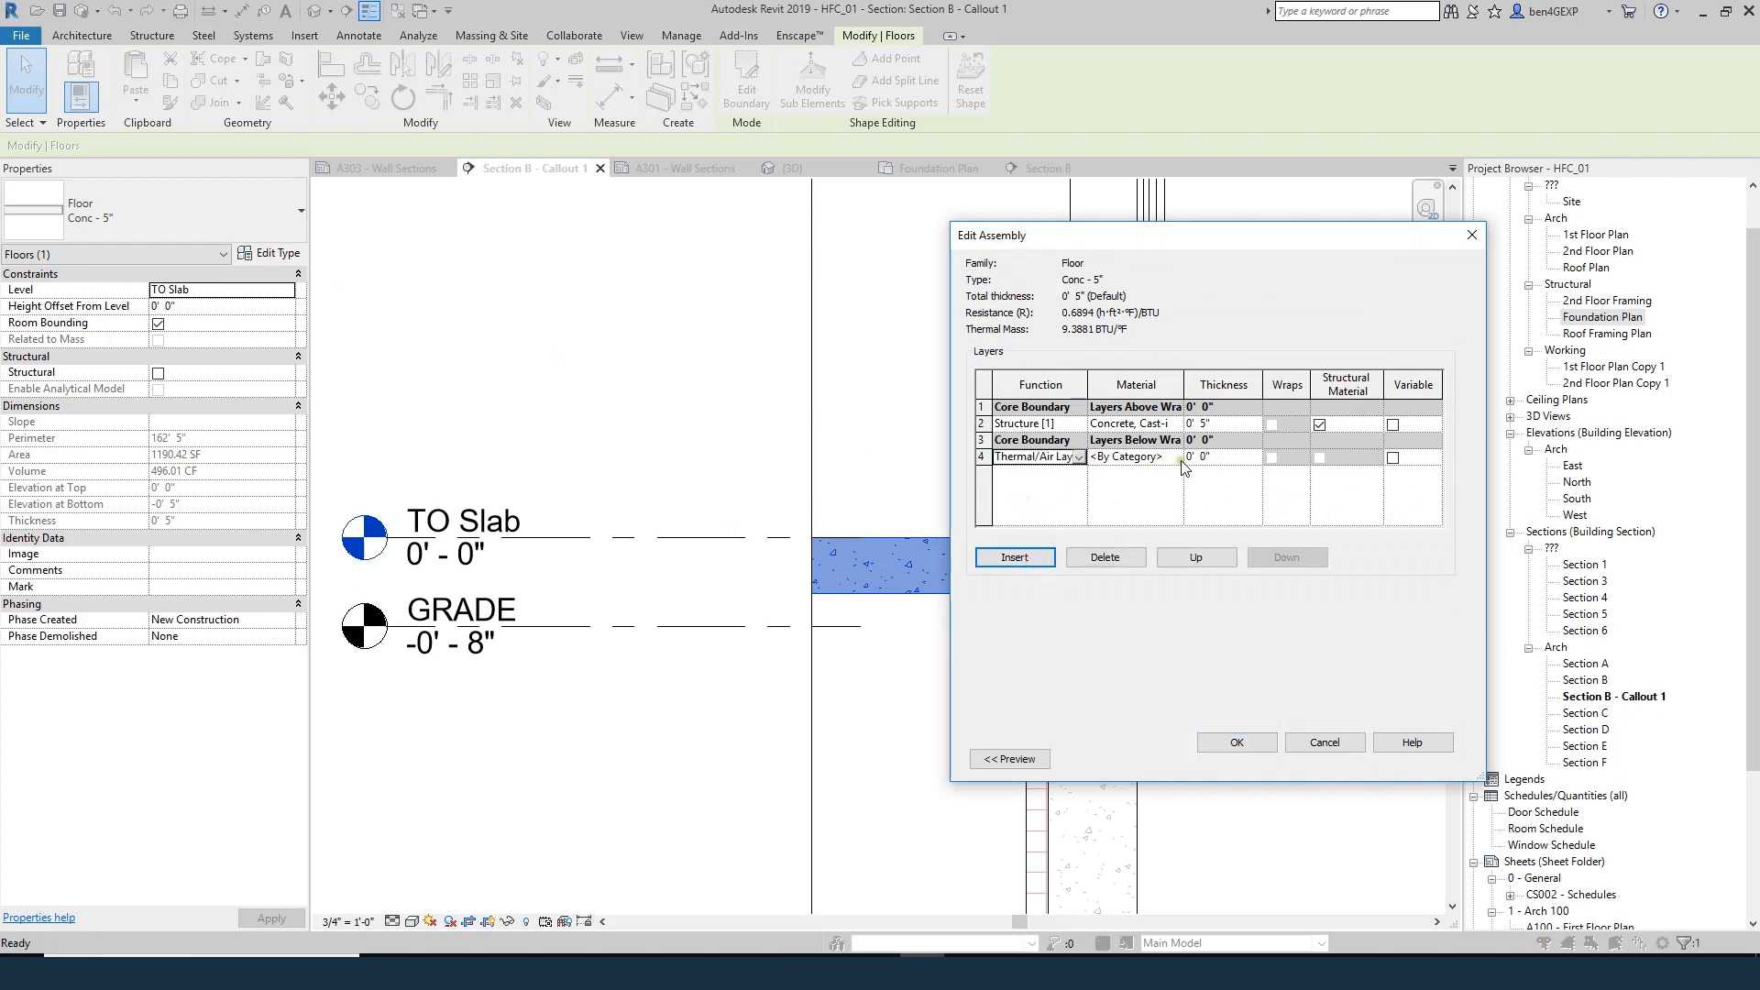
- Assign the Rigid insulation material to the floor's thermal layer, set its thickness to 2 inches and accept the floor type changes
left_click(1180, 460)
left_click(1181, 460)
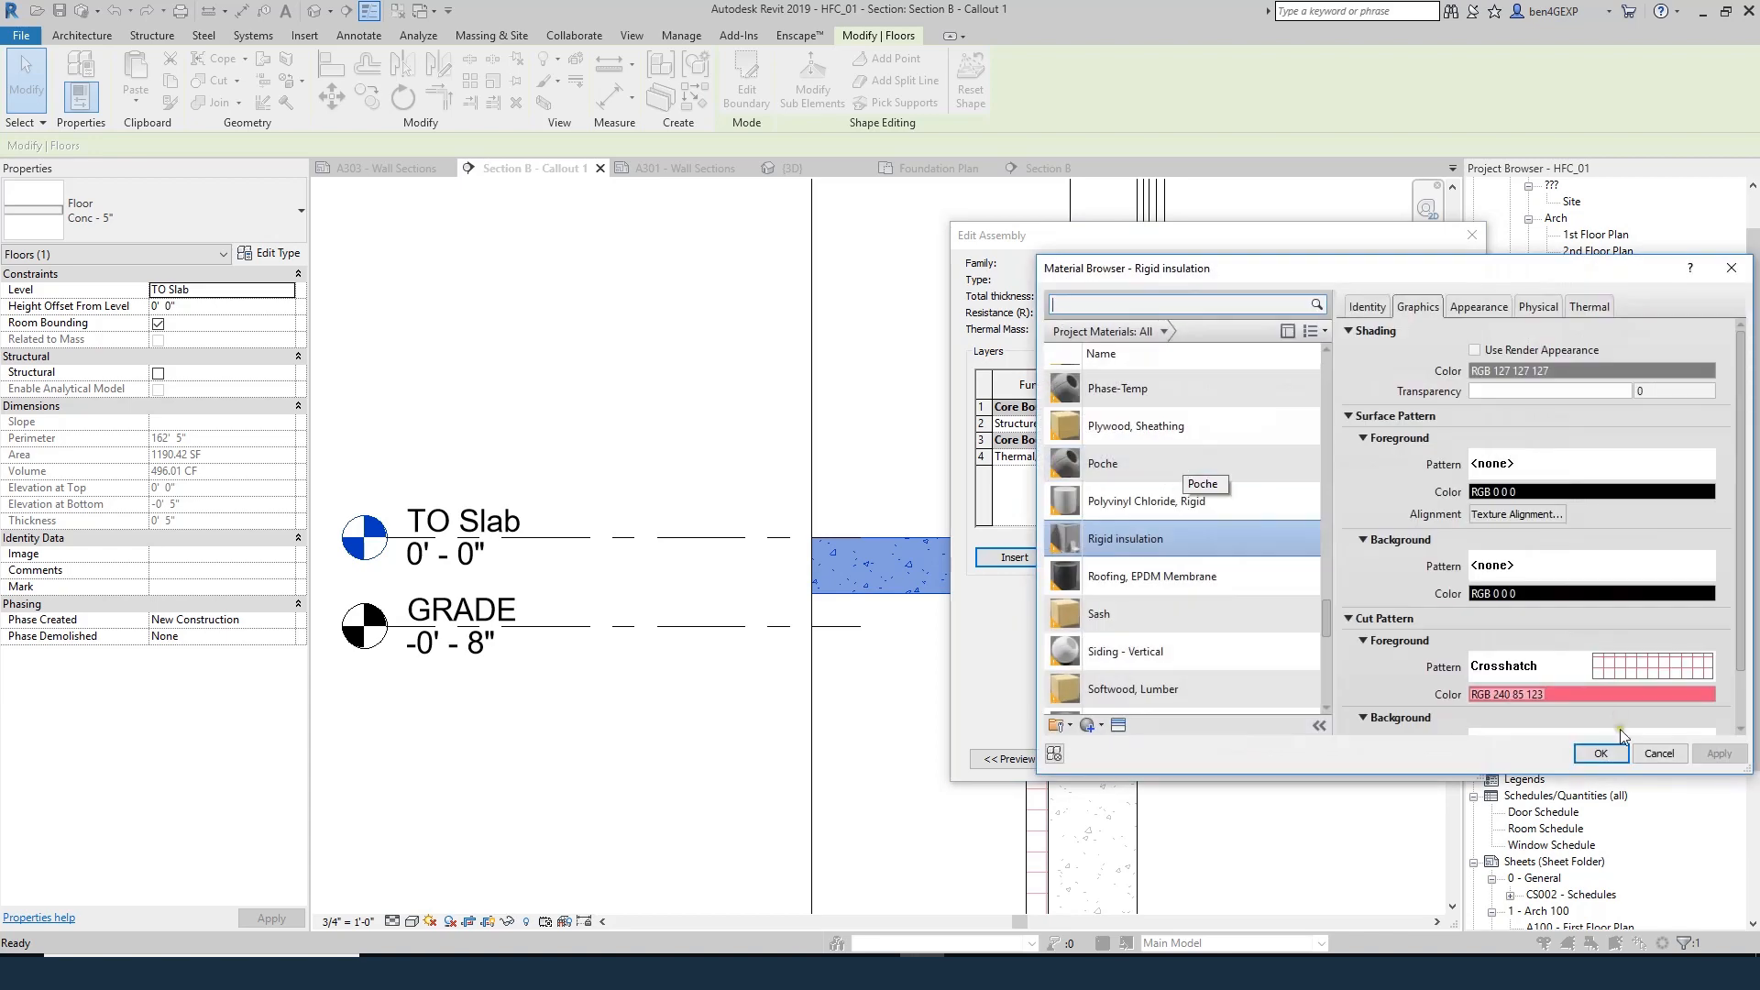
left_click(1600, 752)
left_click(1221, 458)
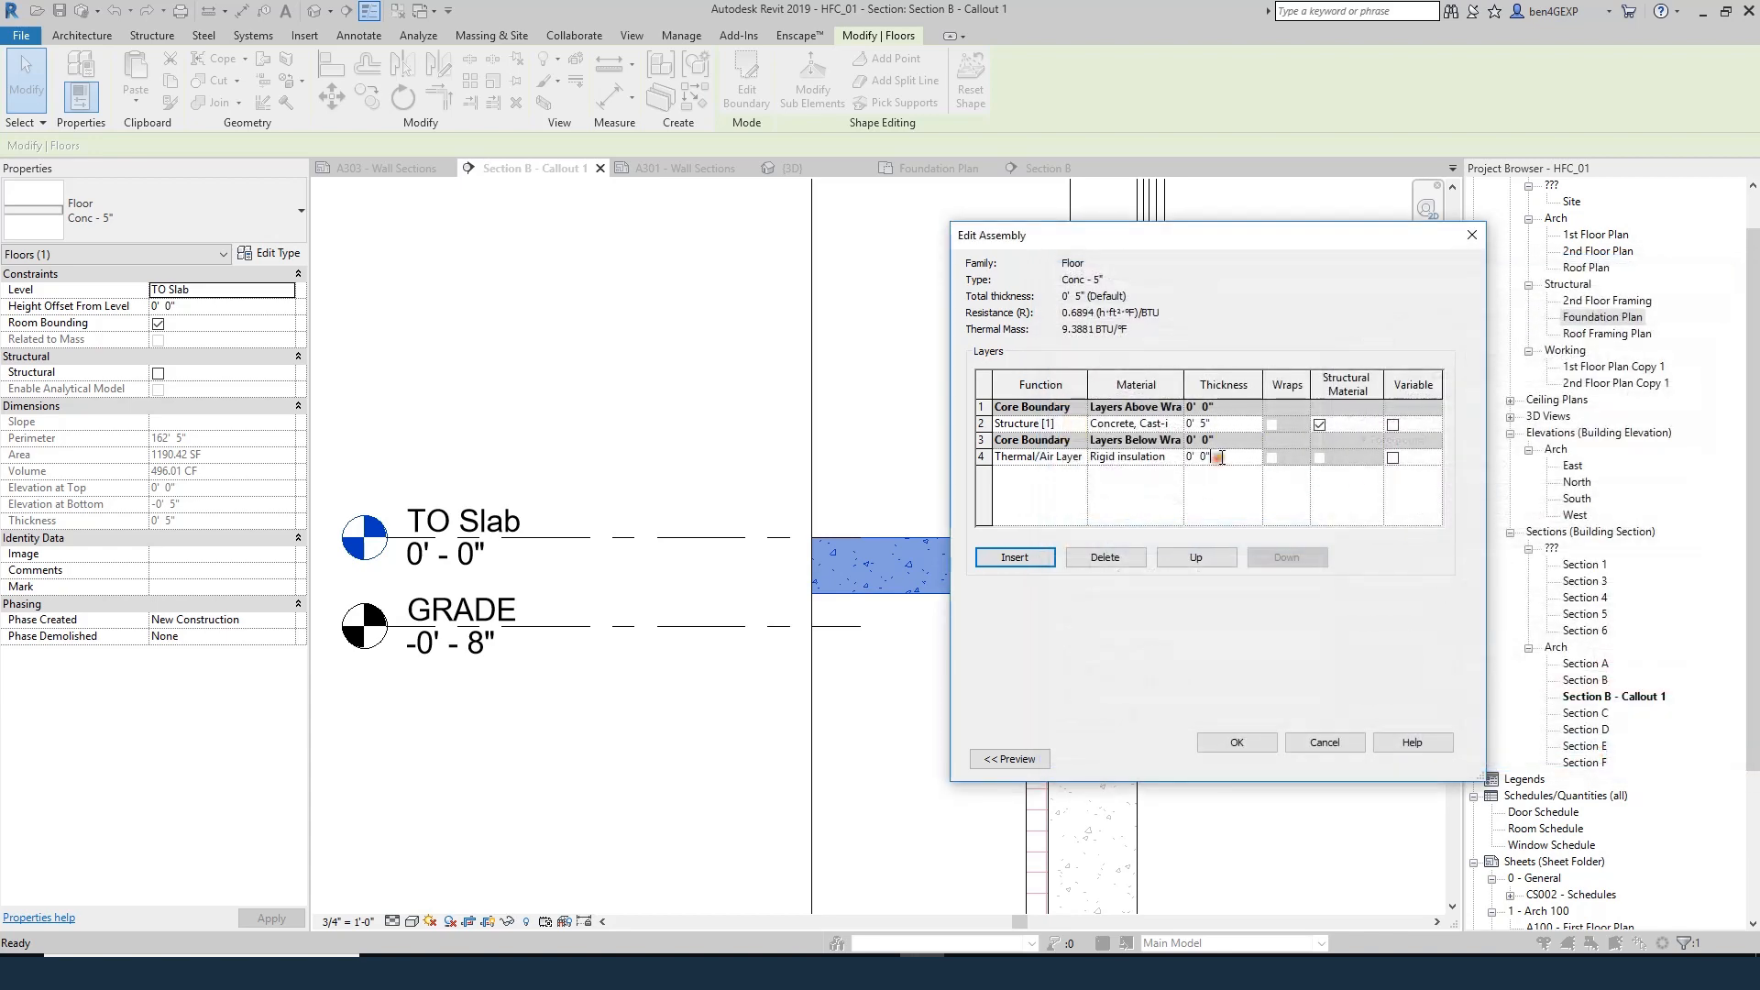
key("BackSpace")
type("2")
key("Tab")
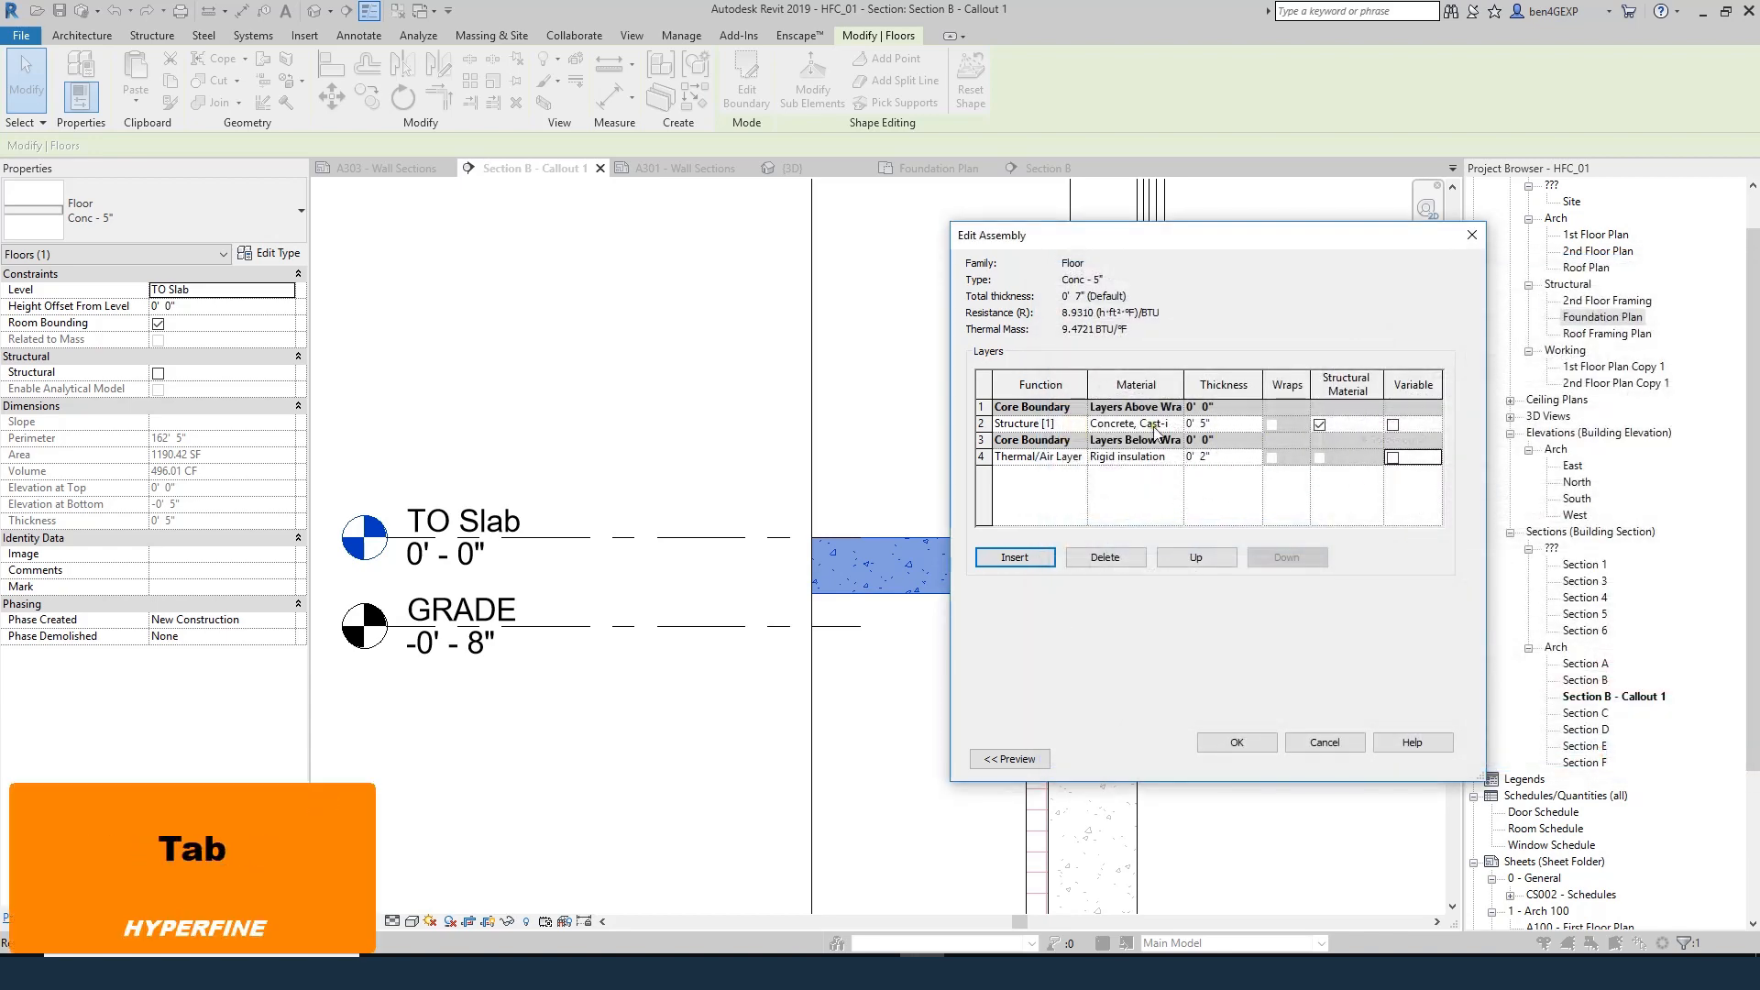
left_click(1237, 742)
left_click(1244, 757)
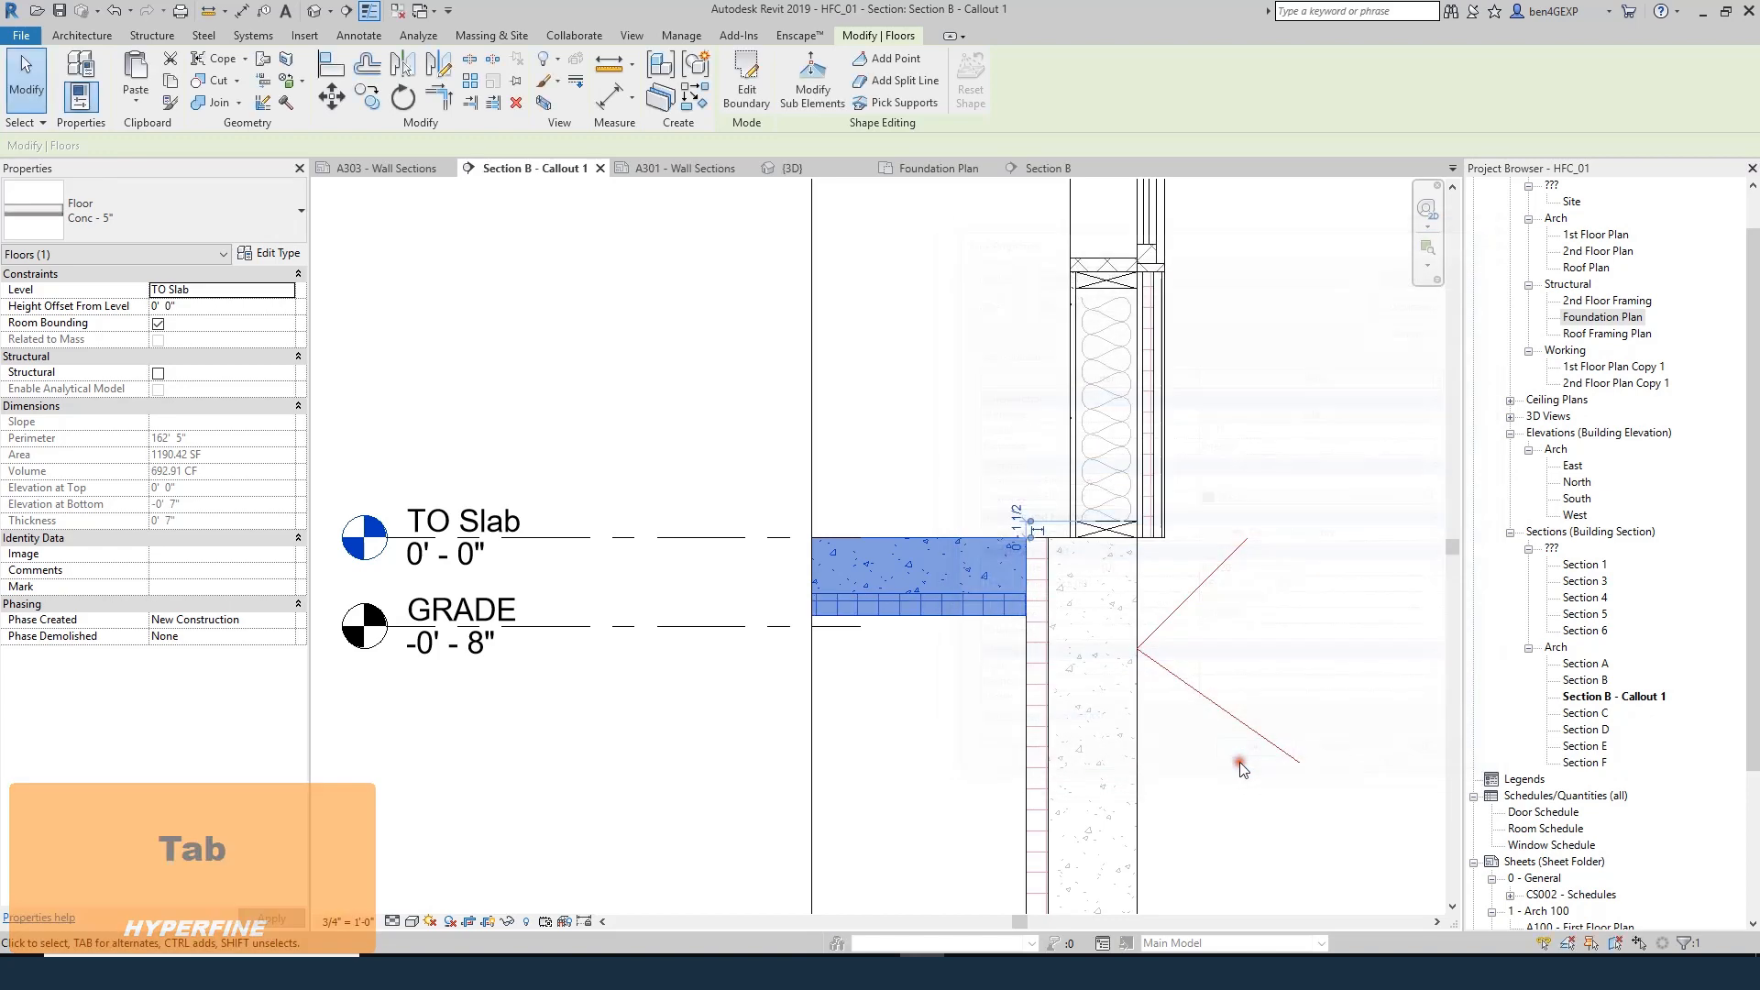
key("Escape")
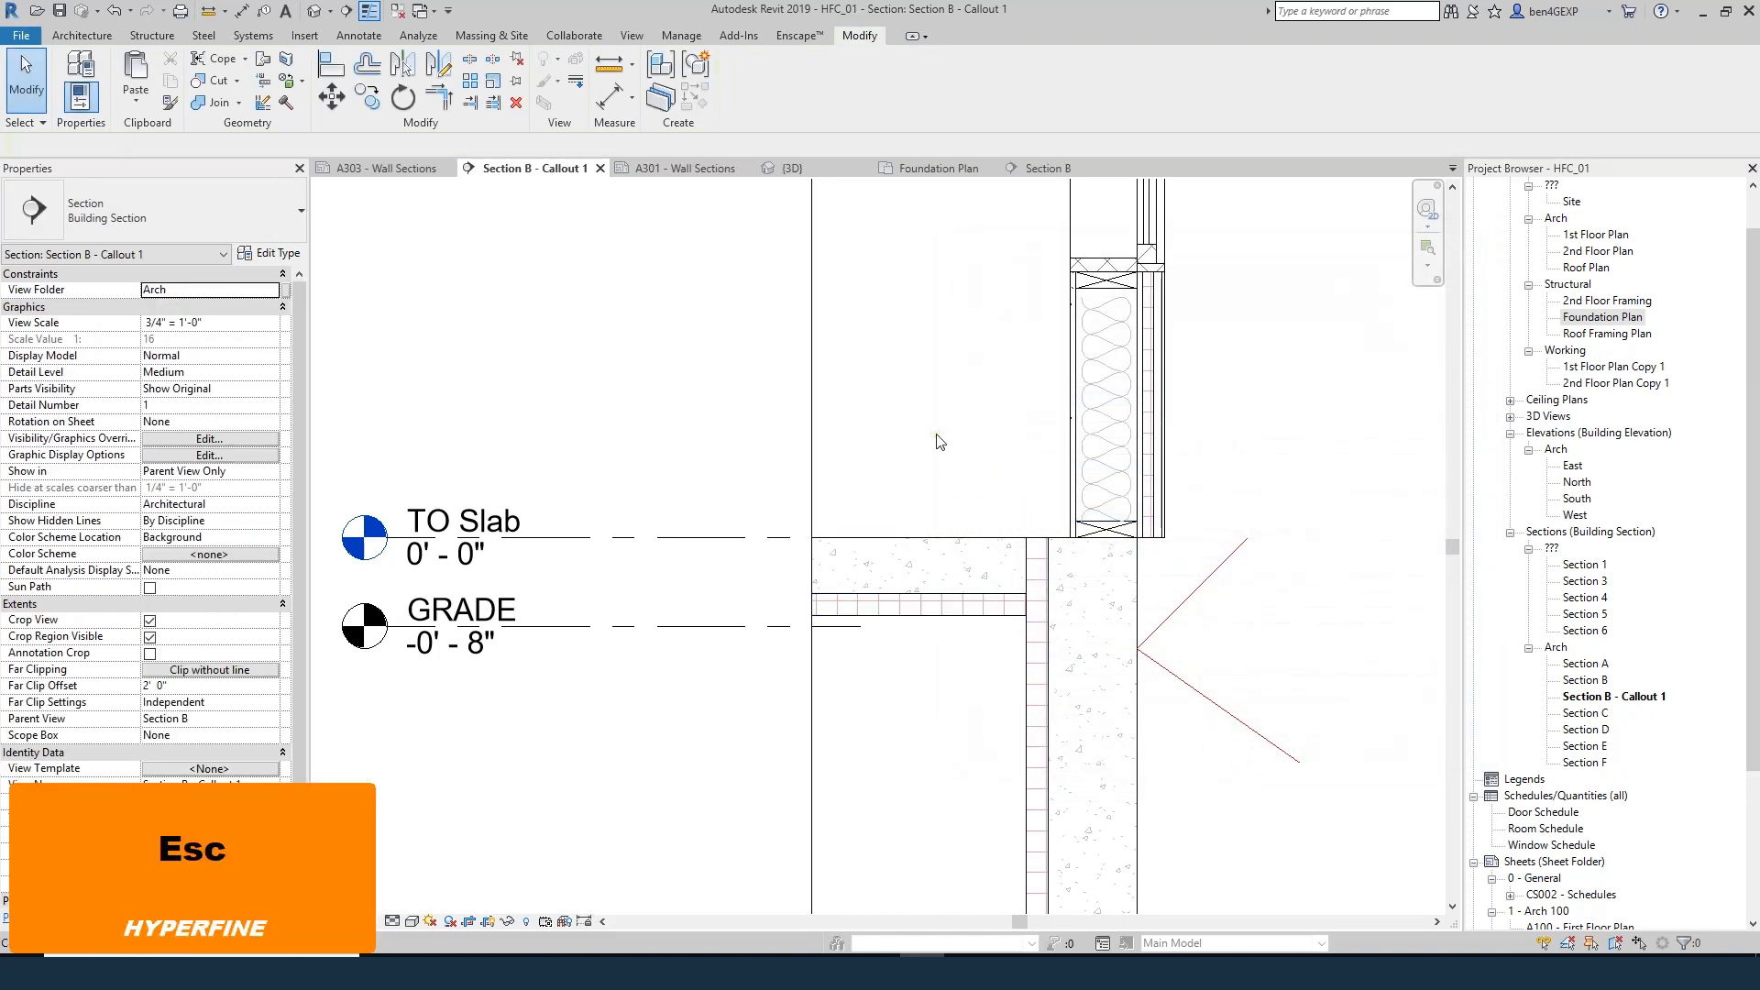
- Start a filled region and trace its boundary along the slab's underside, down the foundation wall's interior face and around the footing's interior side
scroll(939, 513, "down", 2)
scroll(944, 605, "up", 2)
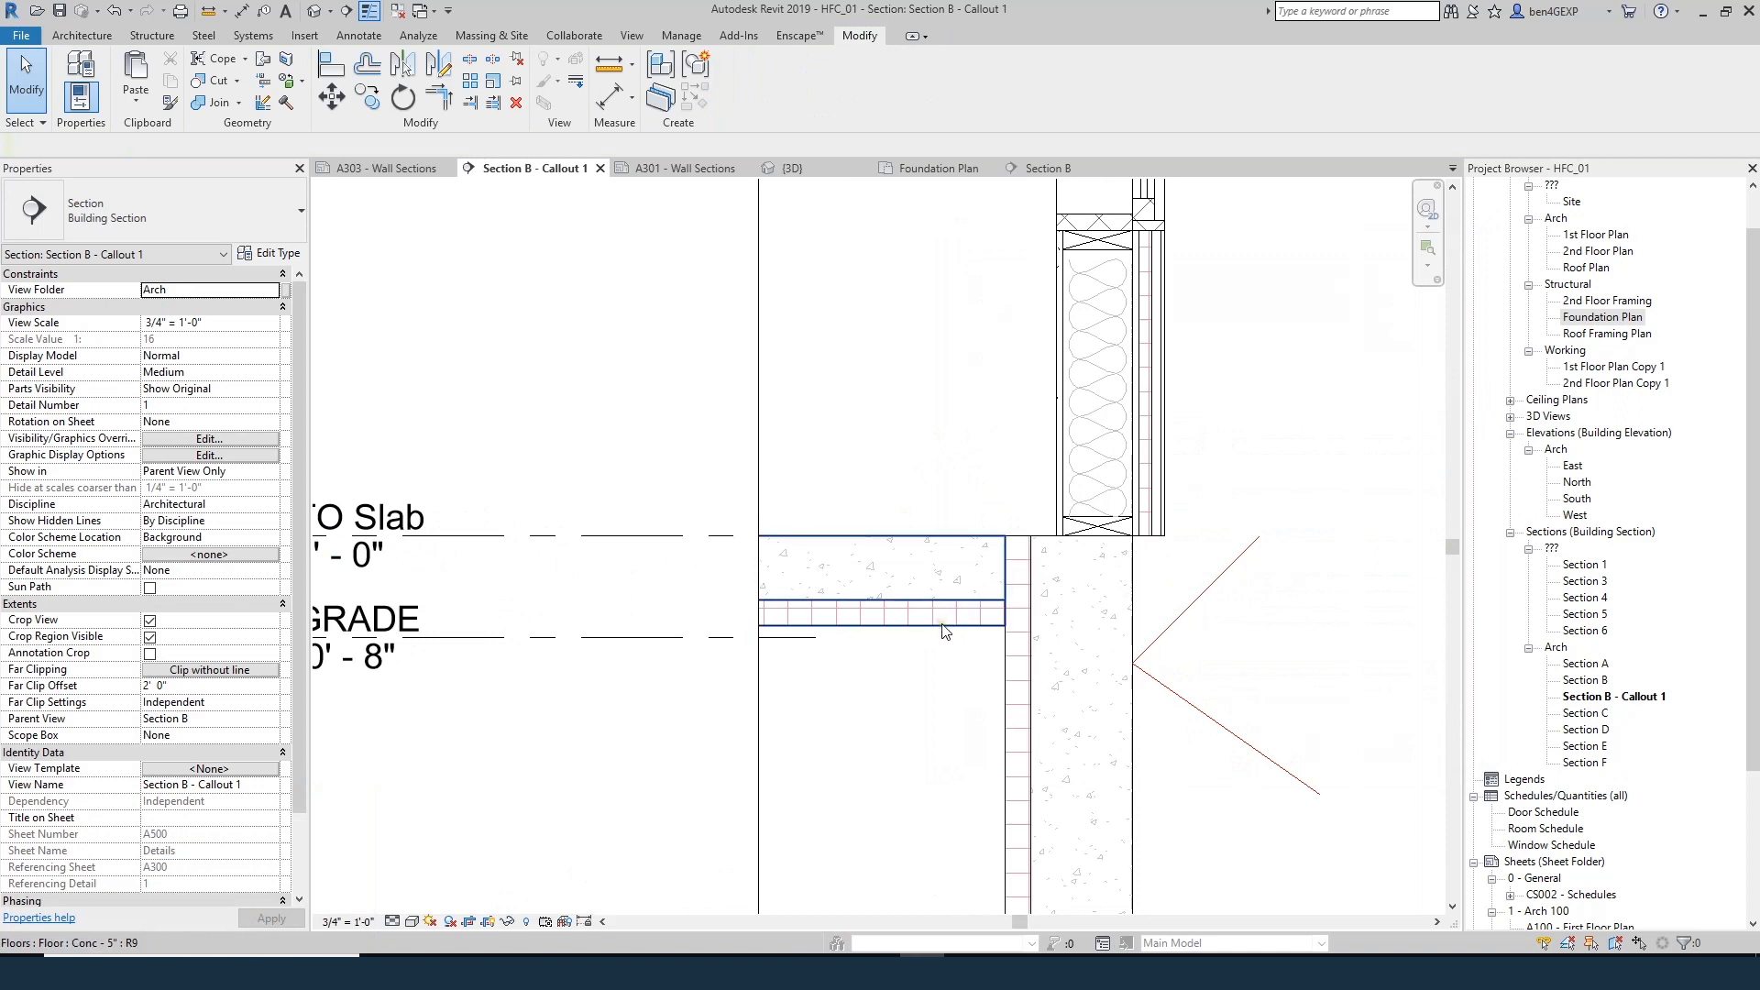
scroll(944, 626, "down", 2)
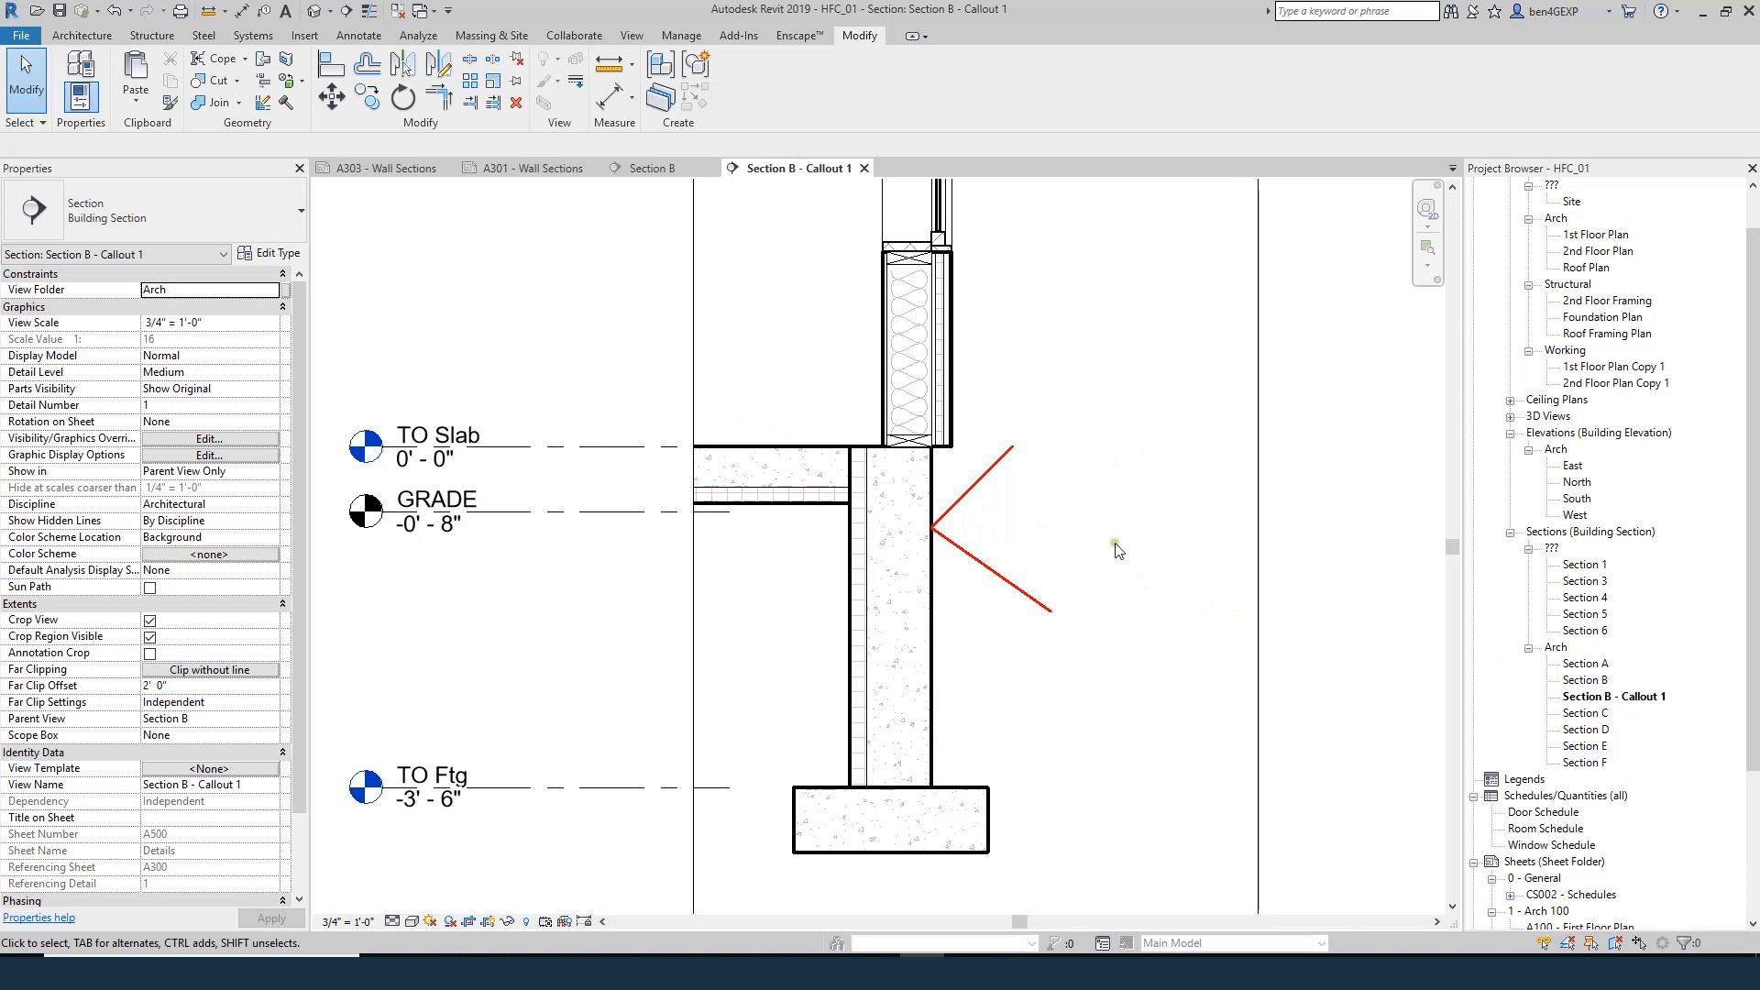
key("r")
key("f")
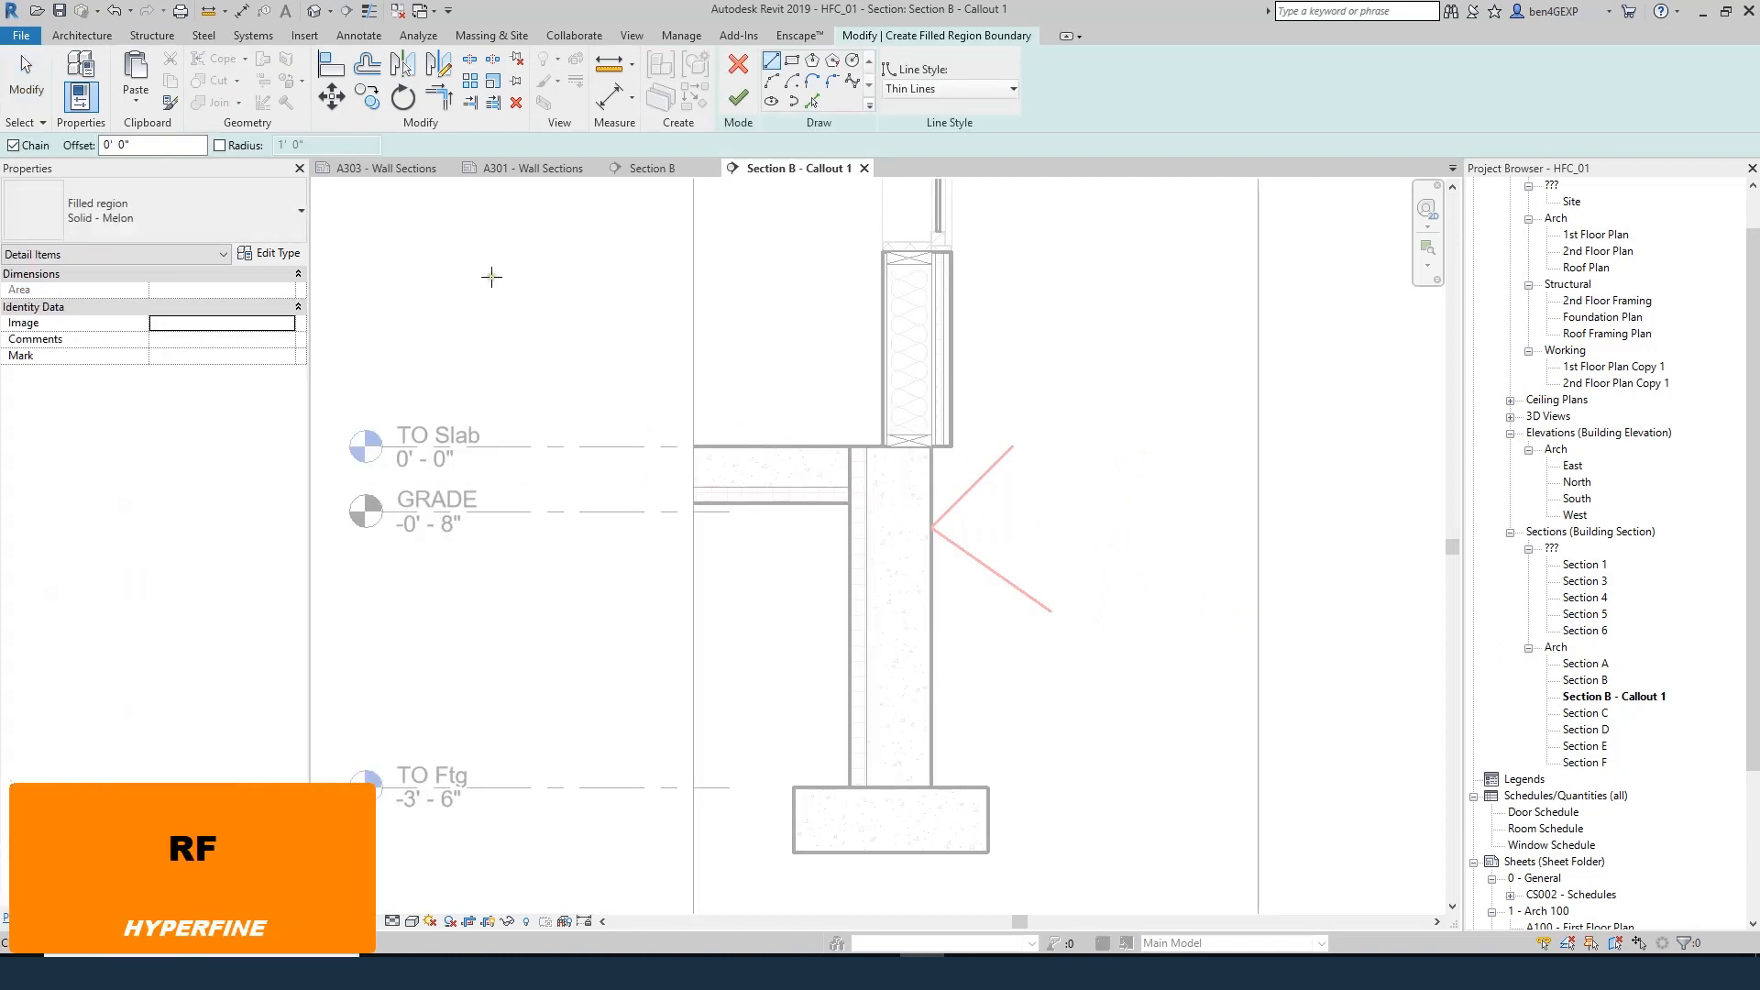
left_click(694, 502)
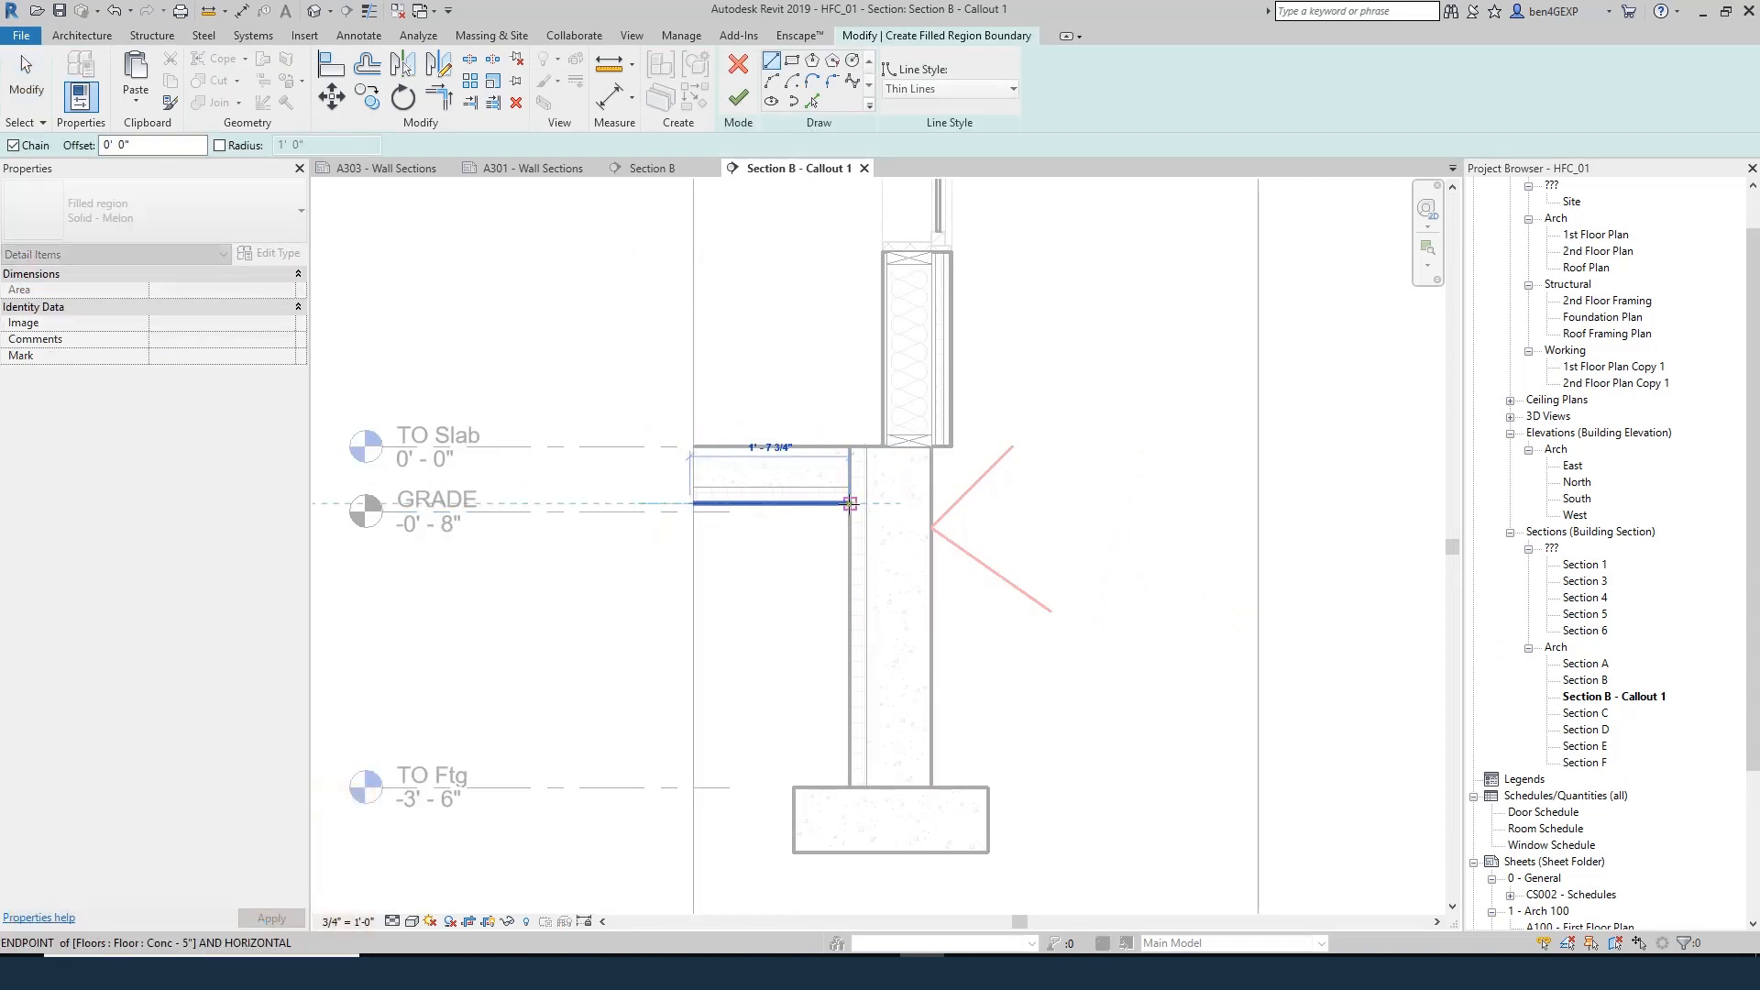
left_click(847, 503)
left_click(850, 787)
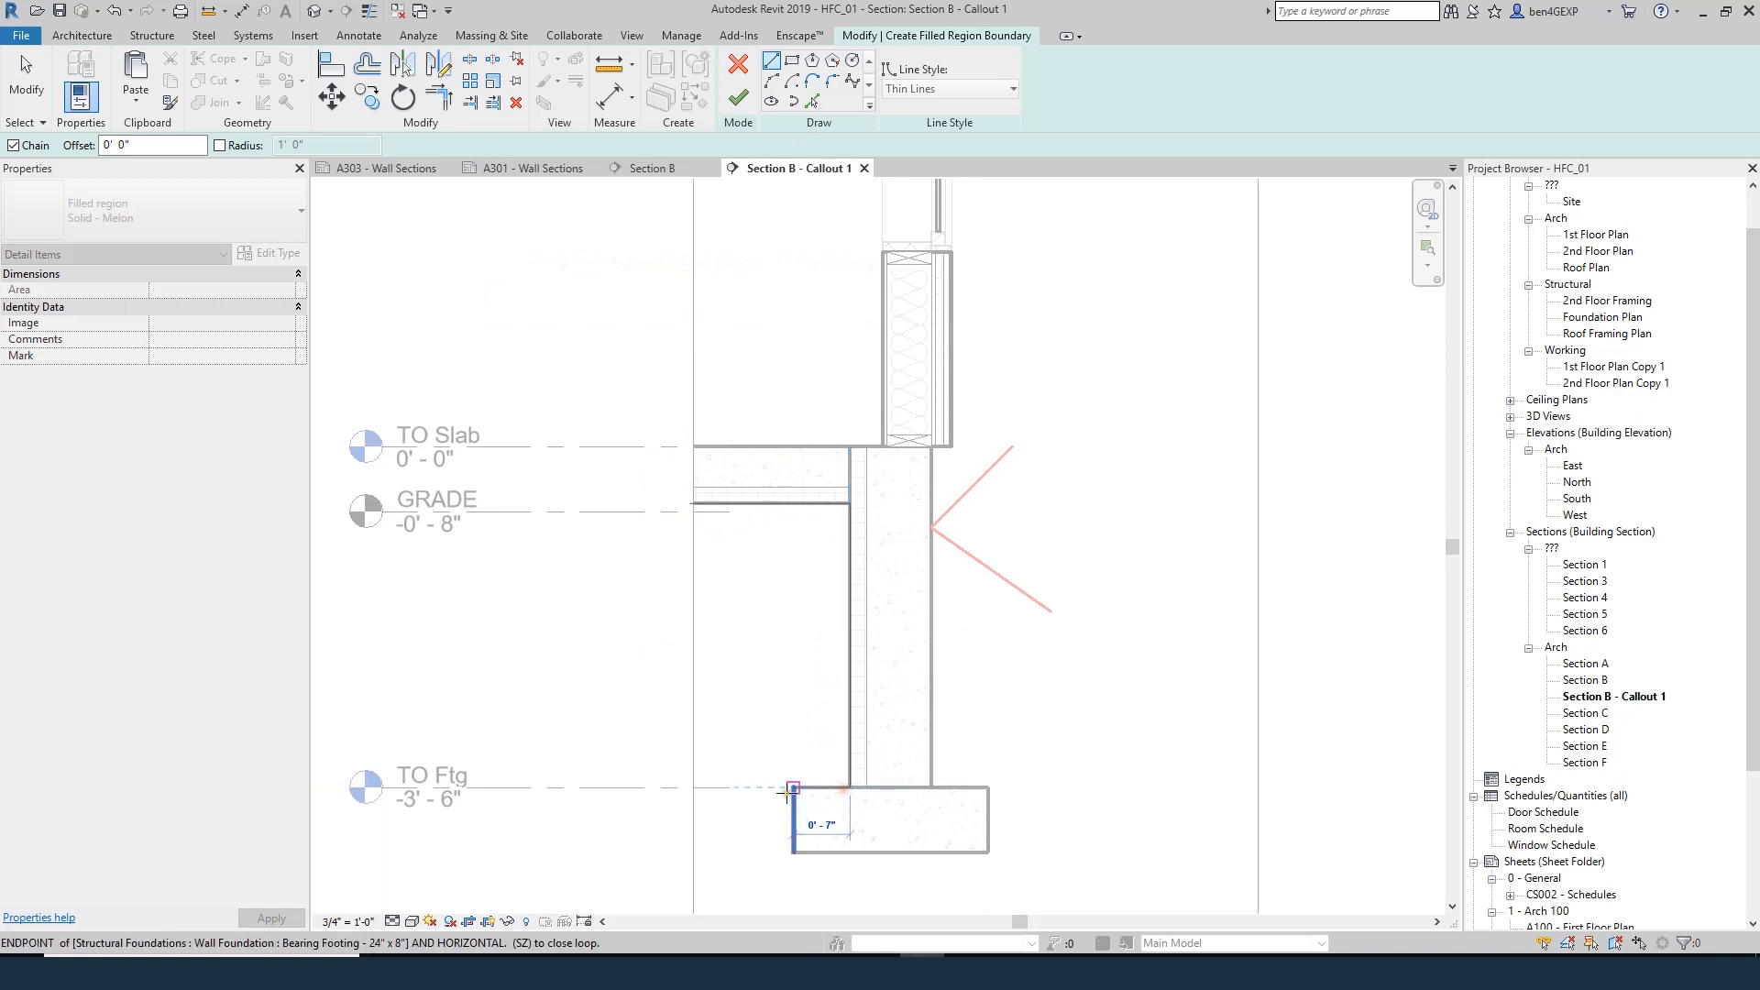
left_click(794, 786)
left_click(794, 852)
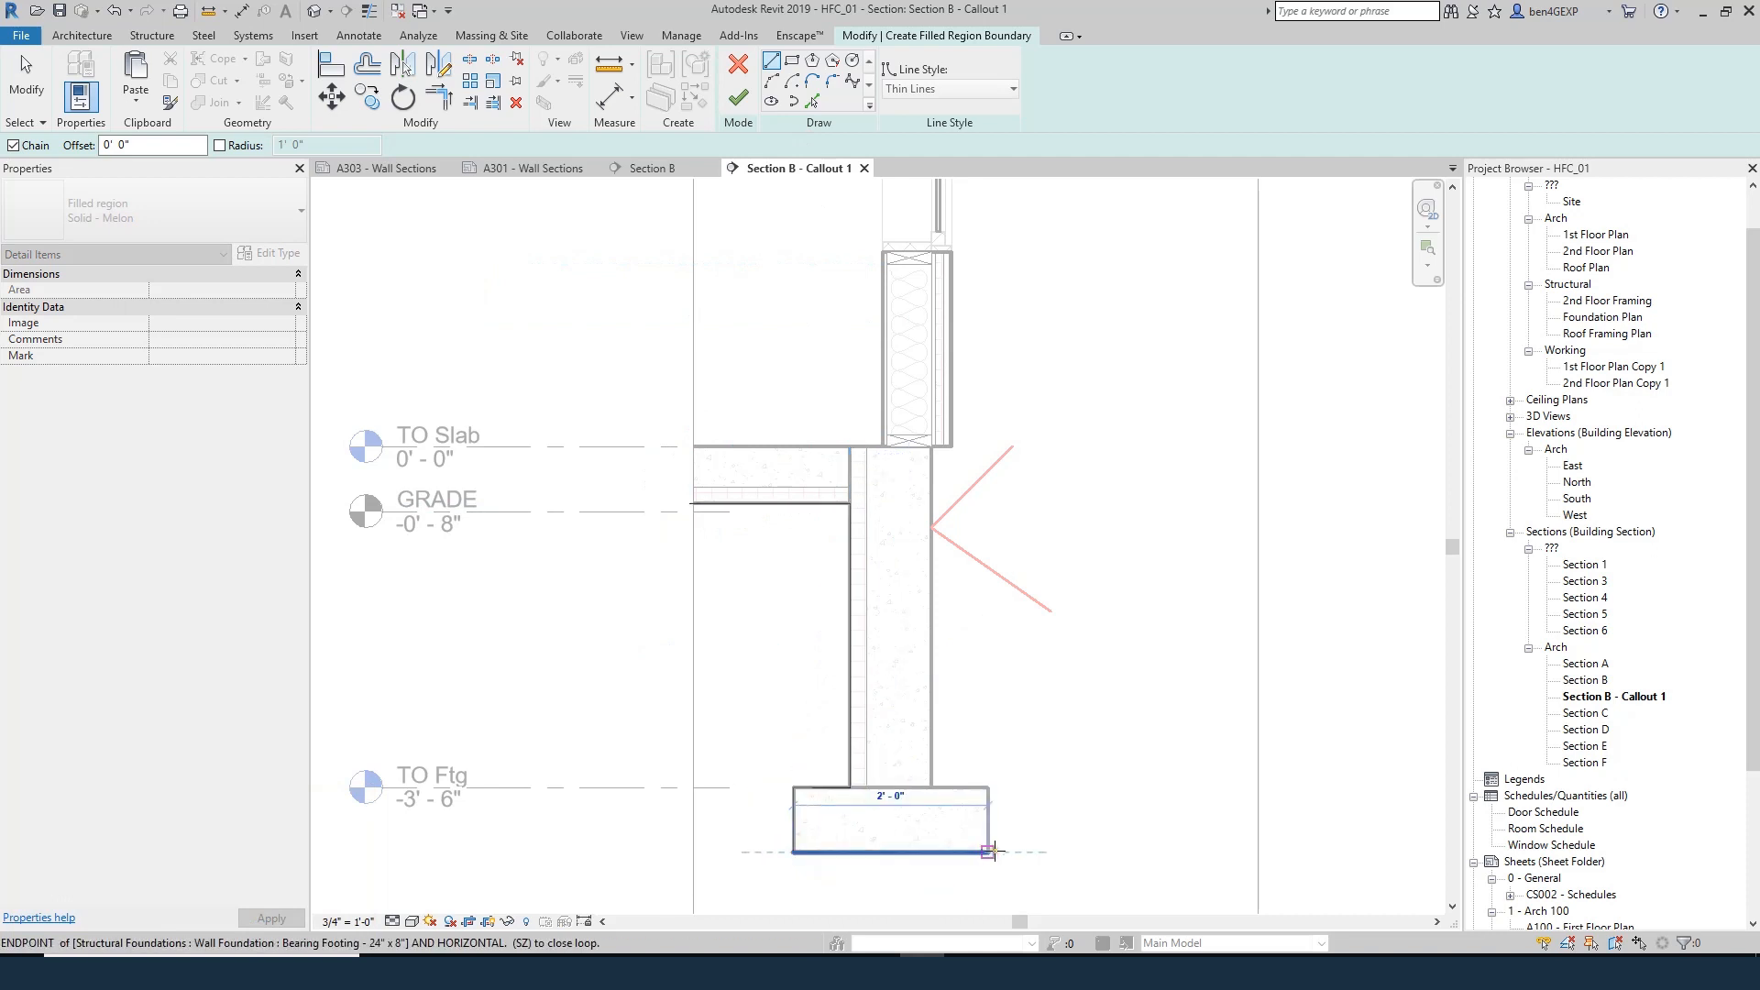
- Continue the filled region boundary along the footing's underside and exterior side, then up the foundation wall's exterior face to grade
left_click(988, 852)
left_click(988, 786)
left_click(931, 786)
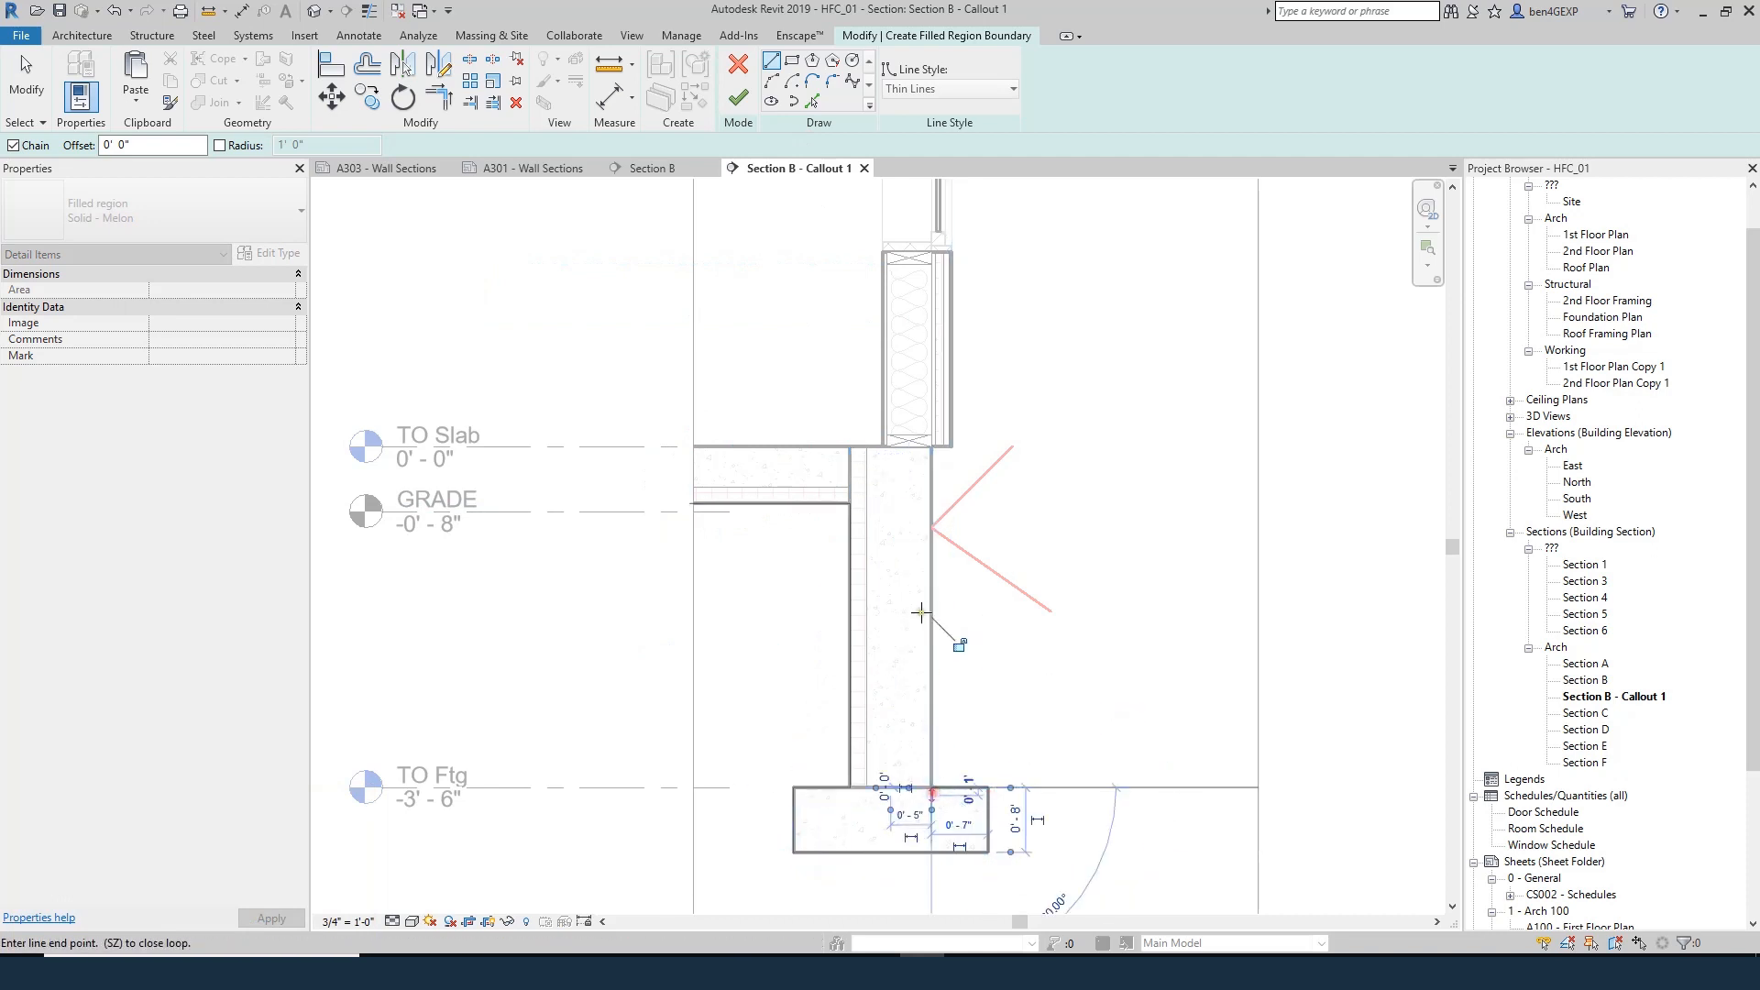
left_click(932, 511)
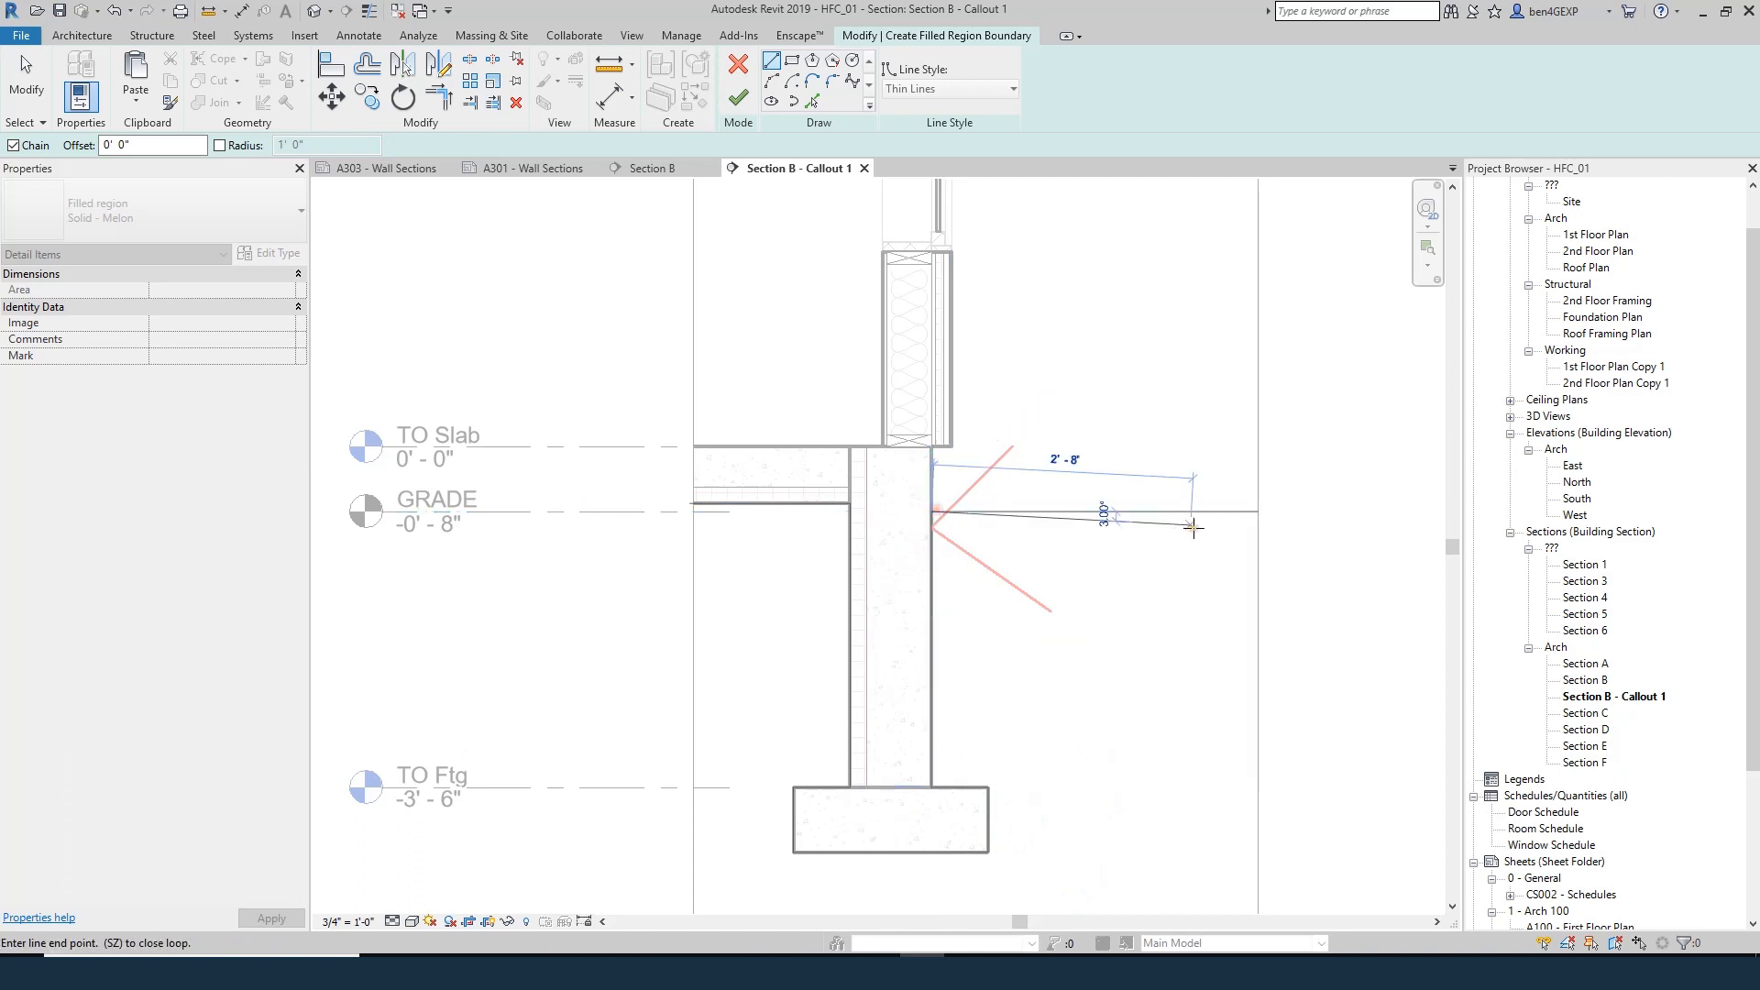
- Sketch a sloped grade line about 4' 4" long past the crop edge, then wrap the boundary about 8' 2" across below the footing and up the interior side
scroll(1357, 530, "down", 3)
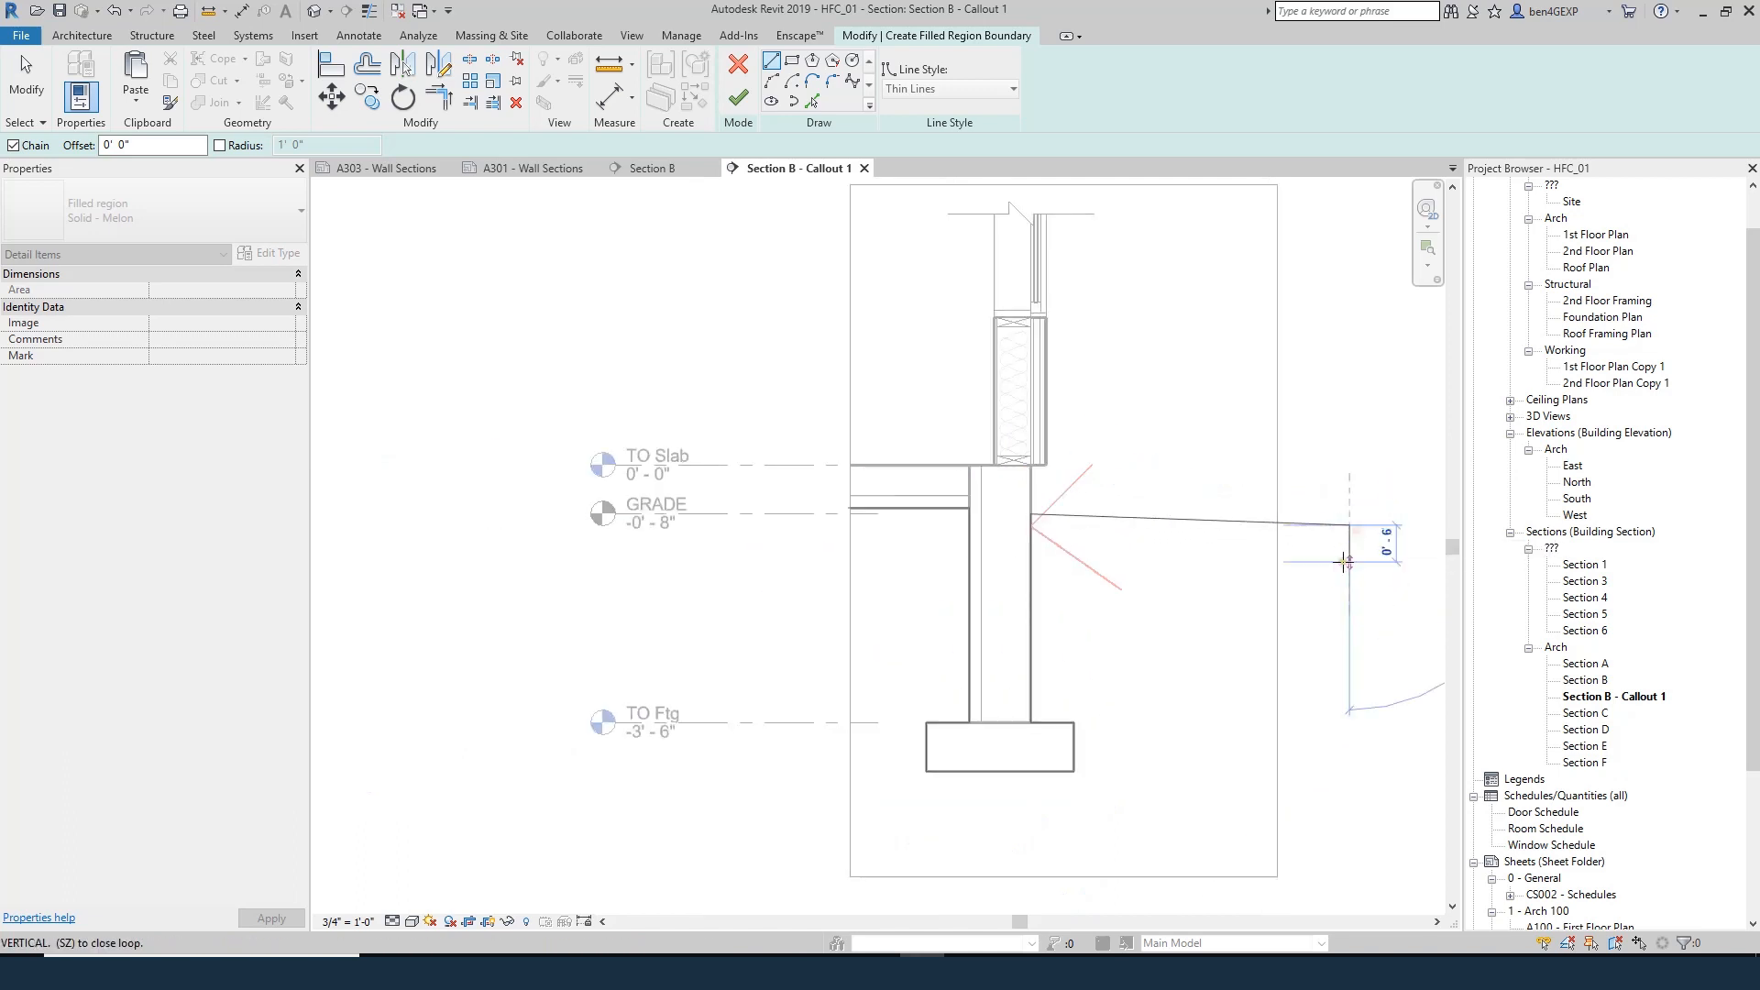
left_click(1355, 528)
left_click(1349, 838)
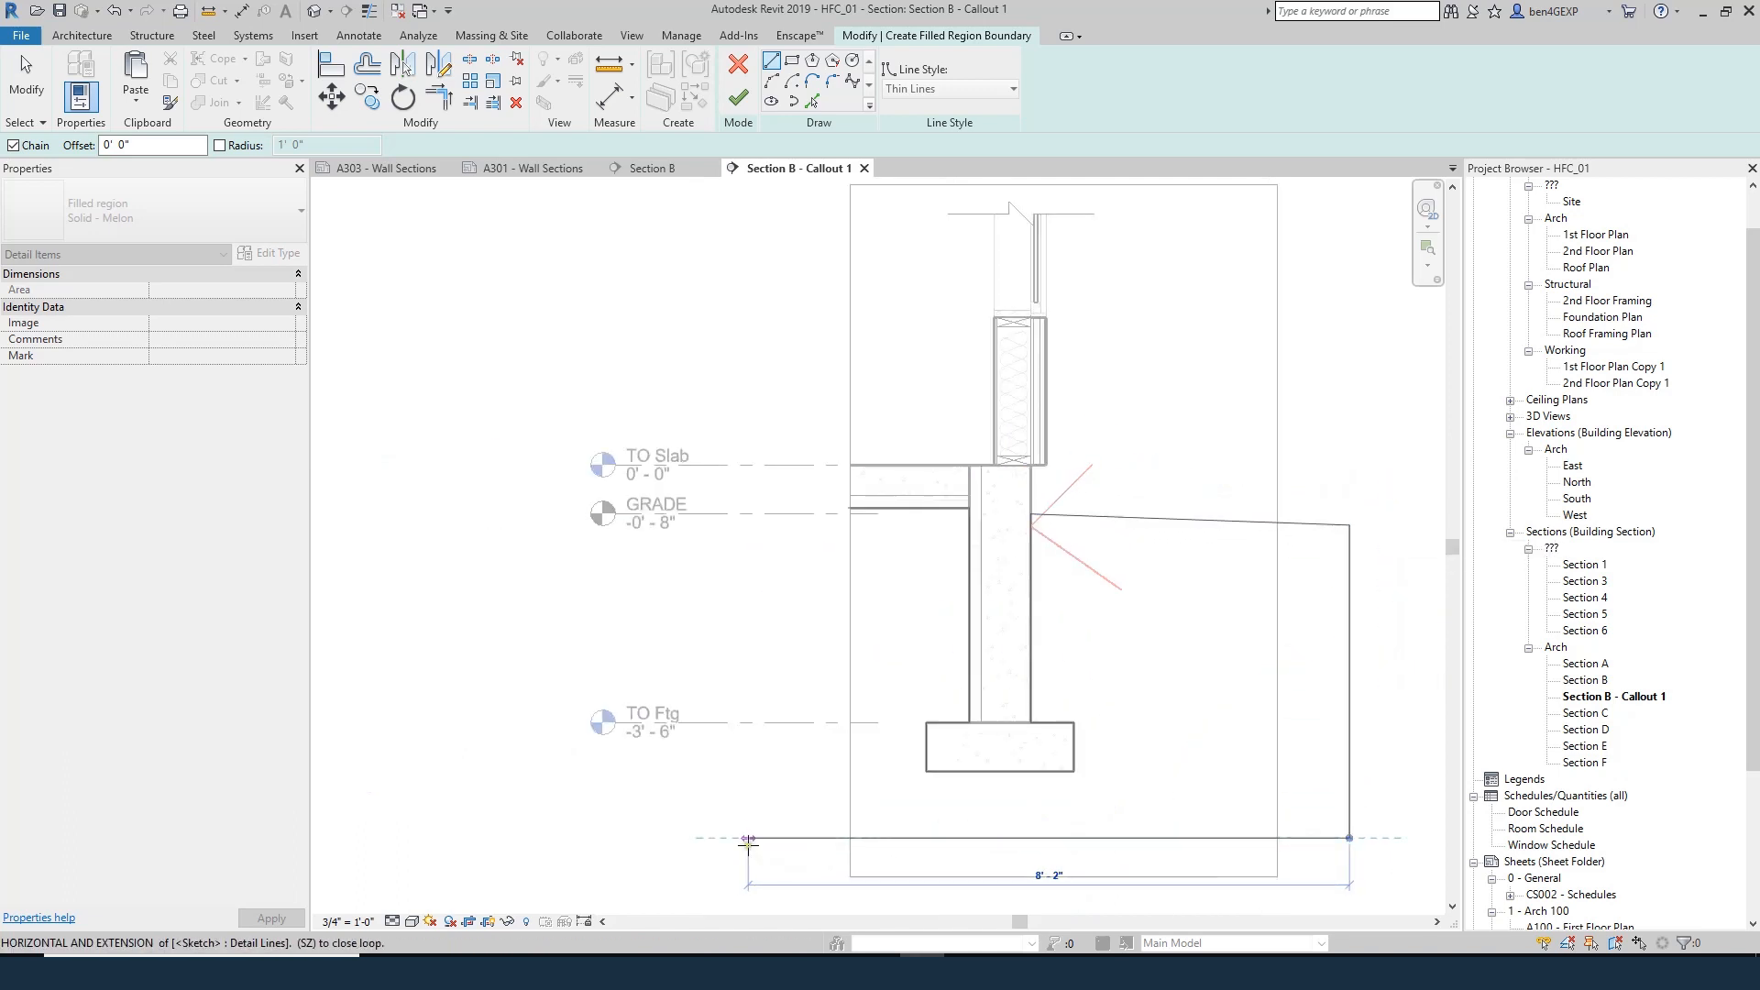
left_click(749, 838)
left_click(748, 635)
key("Escape")
key("Escape")
- Trim the slab underside line and the interior vertical boundary line to a corner, closing the sketch loop
key("t")
key("r")
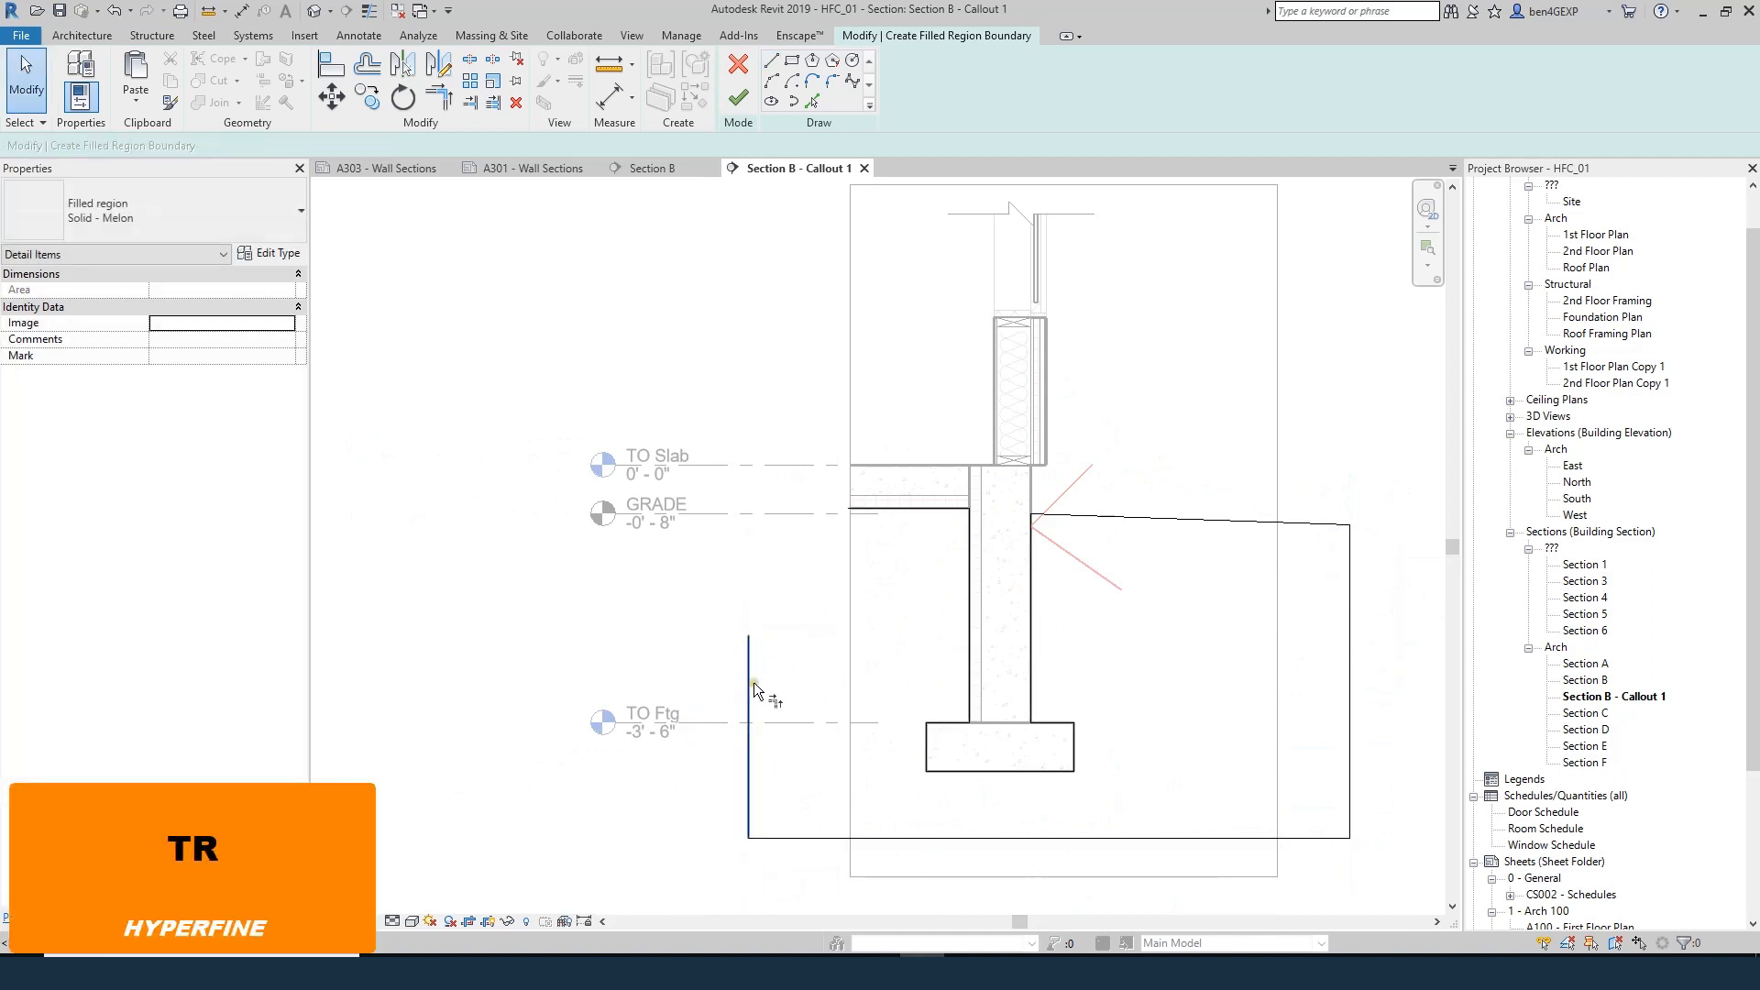
left_click(872, 509)
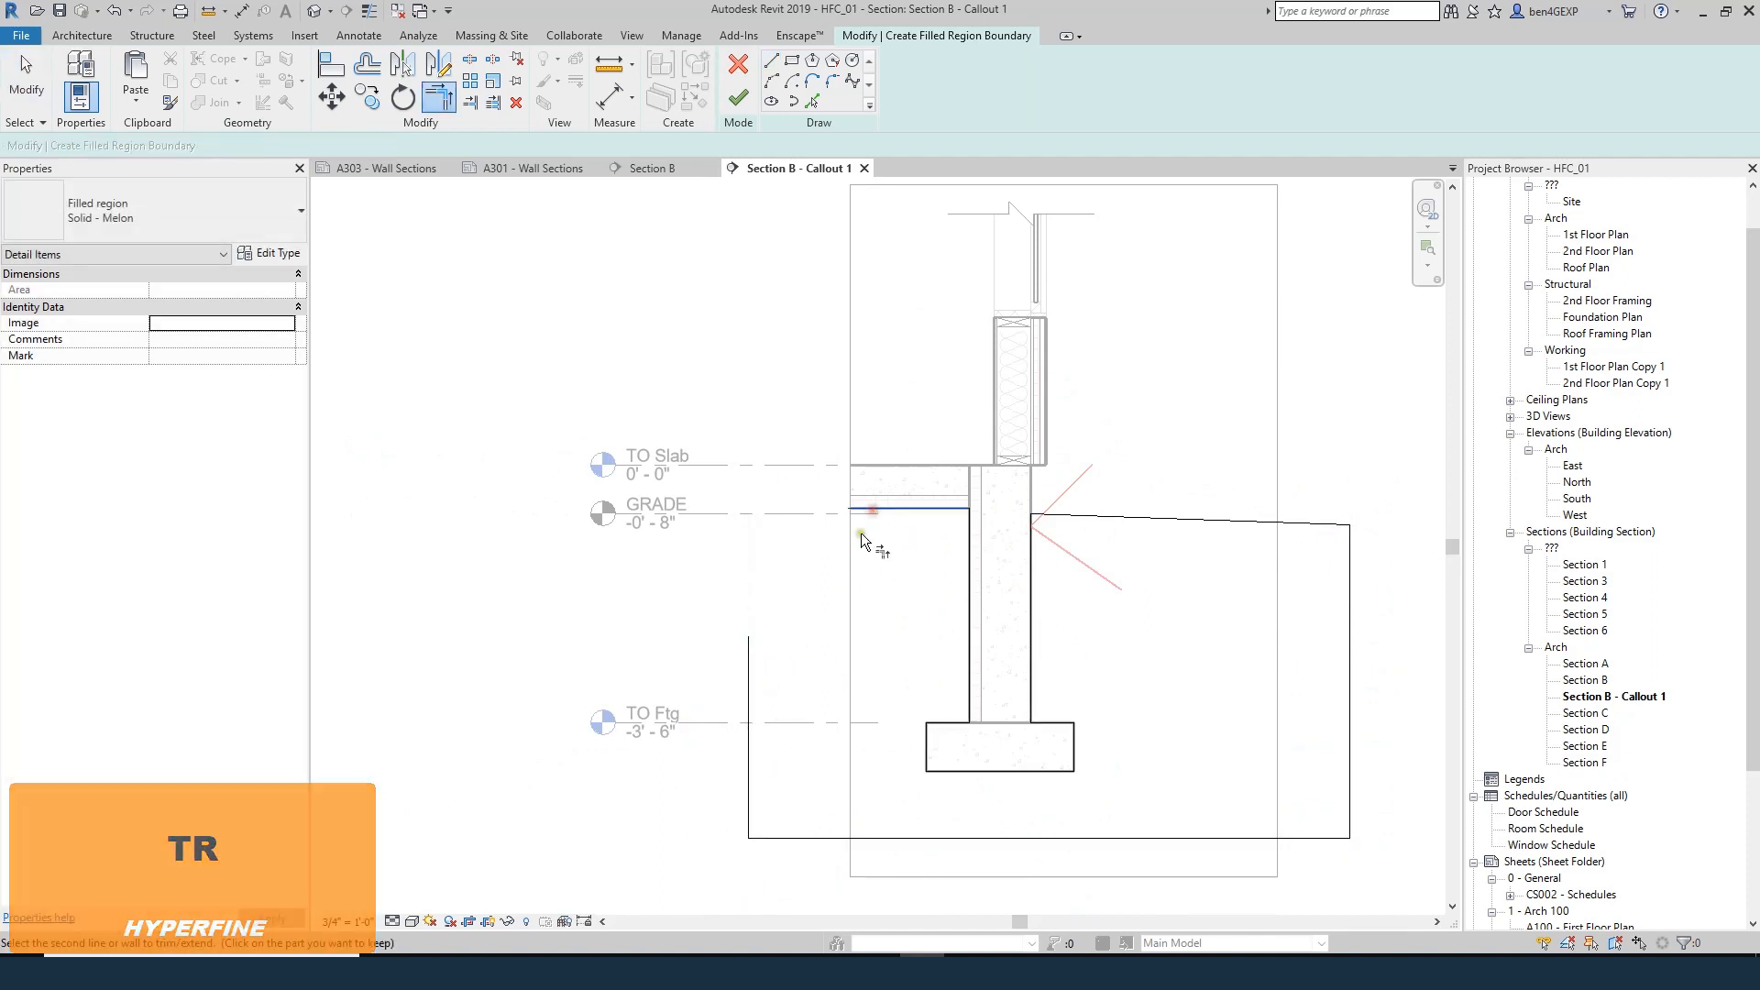
left_click(751, 696)
key("Escape")
key("Escape")
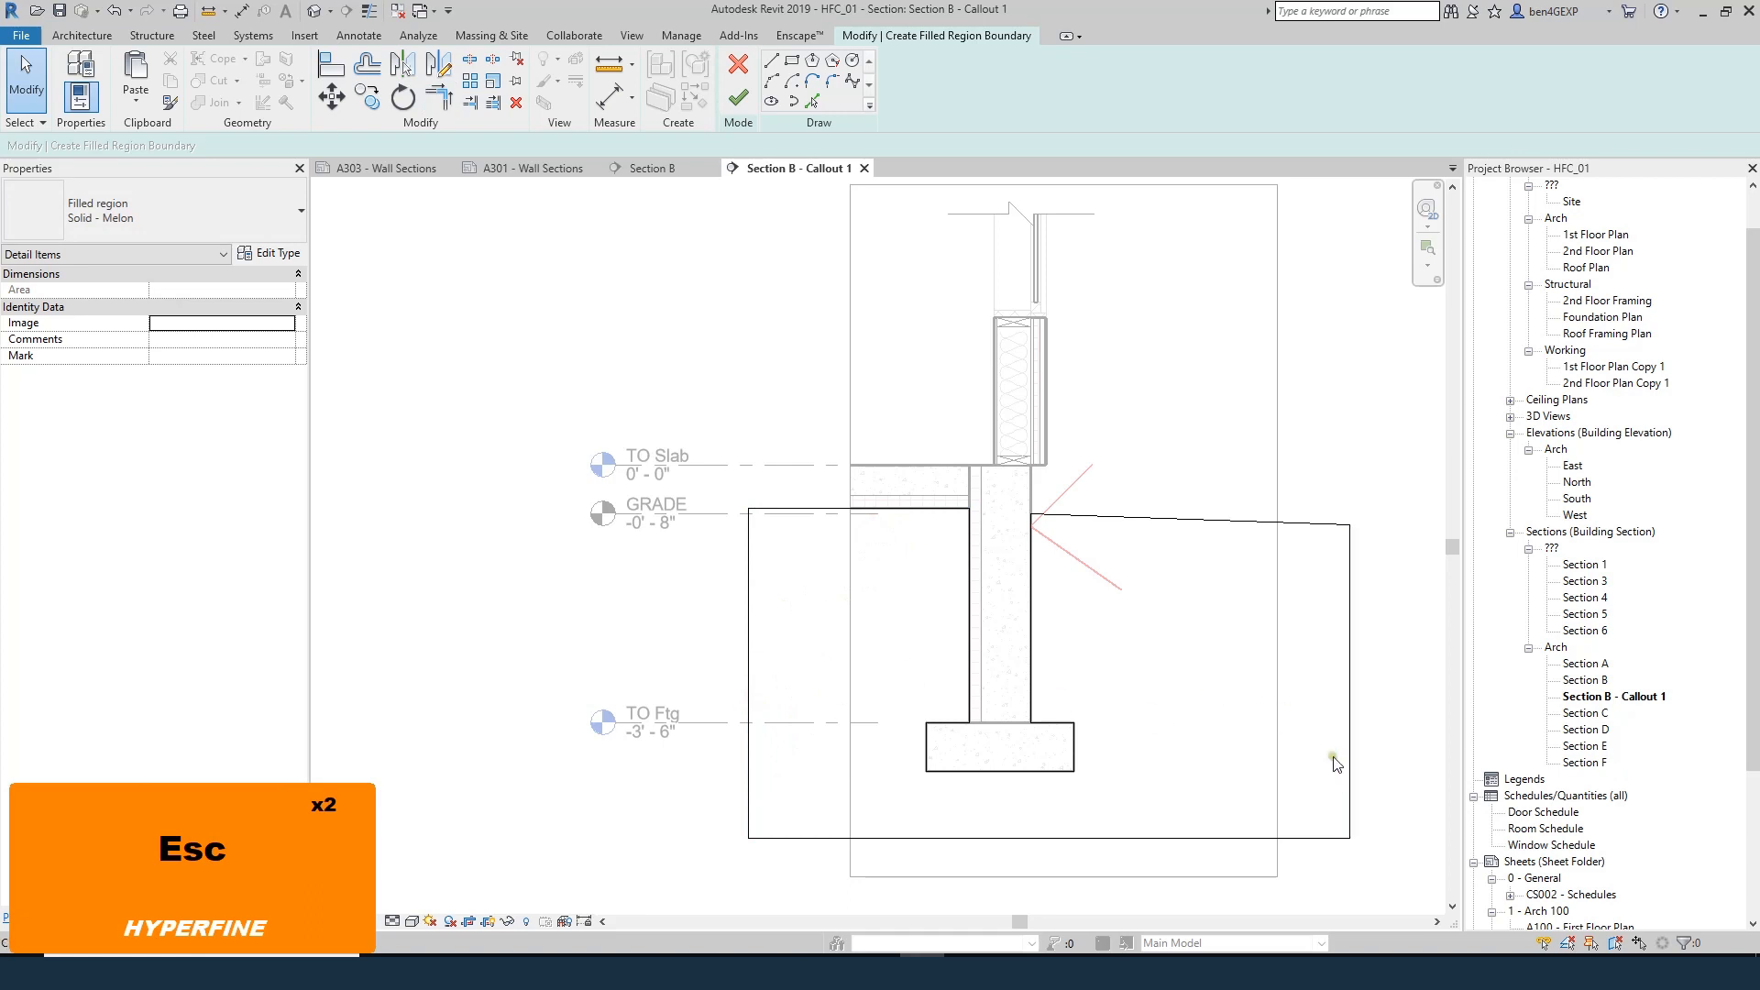
- Set the line style of the three outer boundary lines beside and below the footing to <Invisible lines>
scroll(1347, 788, "down", 2)
mouse_move(1384, 825)
left_mouse_down()
mouse_move(884, 805)
mouse_move(788, 770)
left_mouse_up()
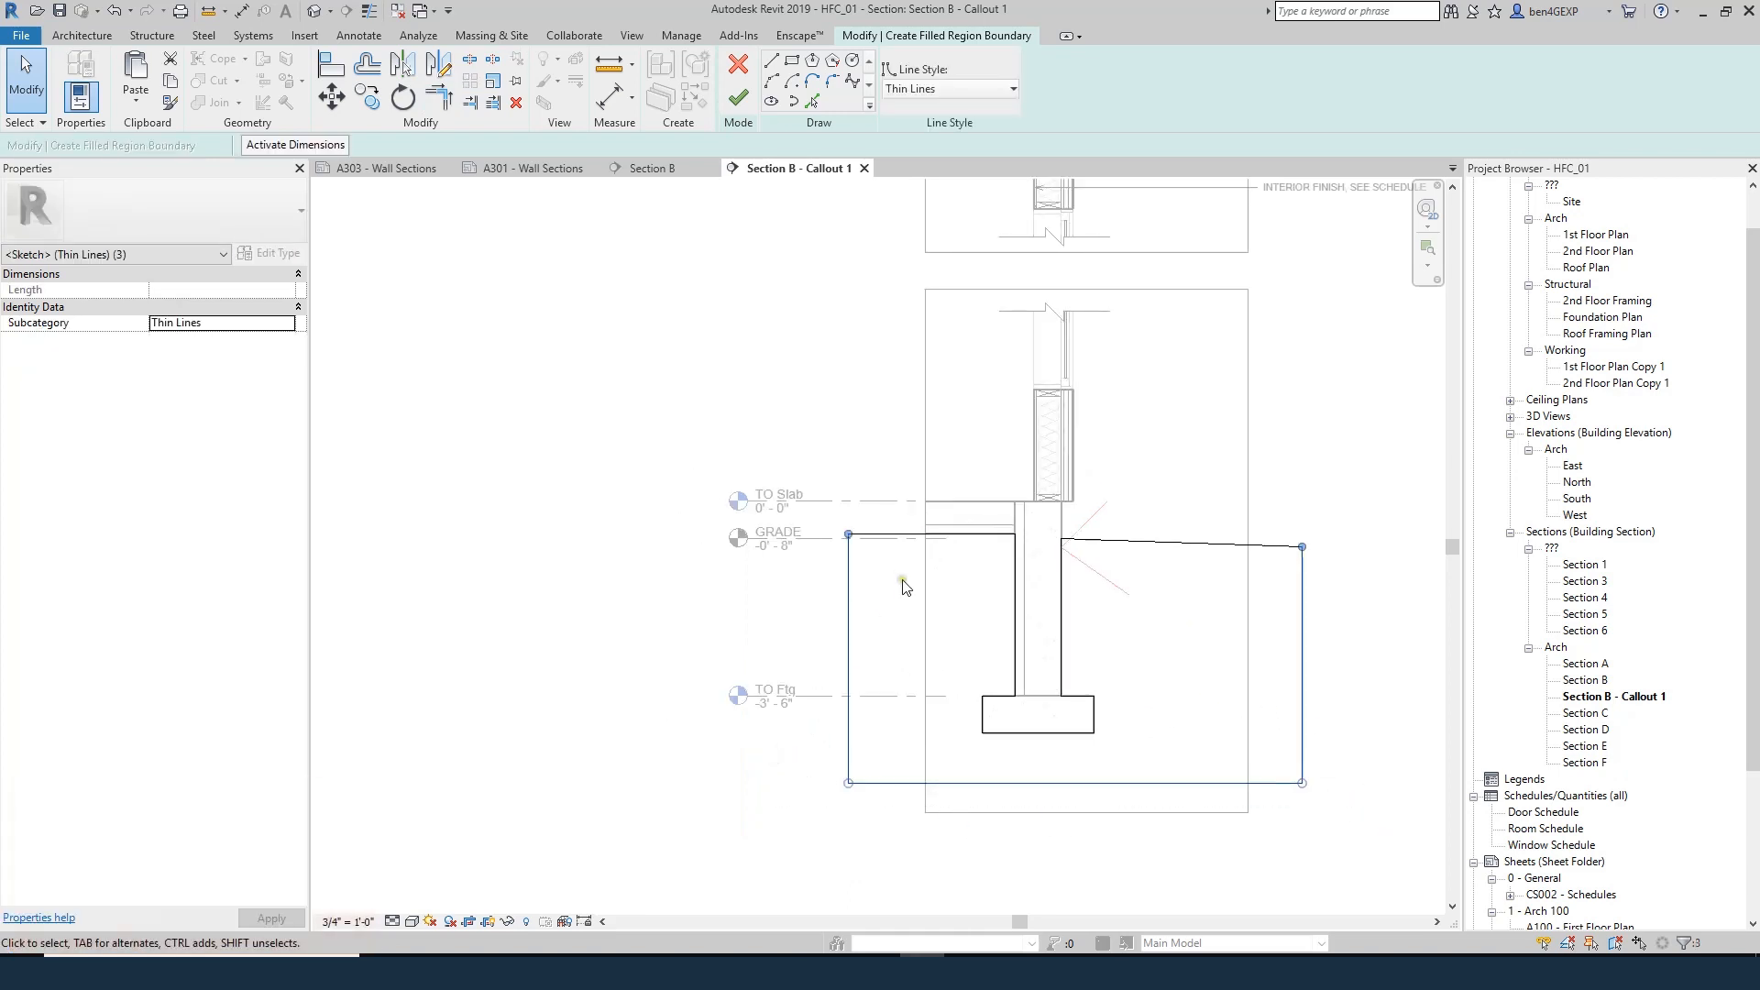
left_click(951, 86)
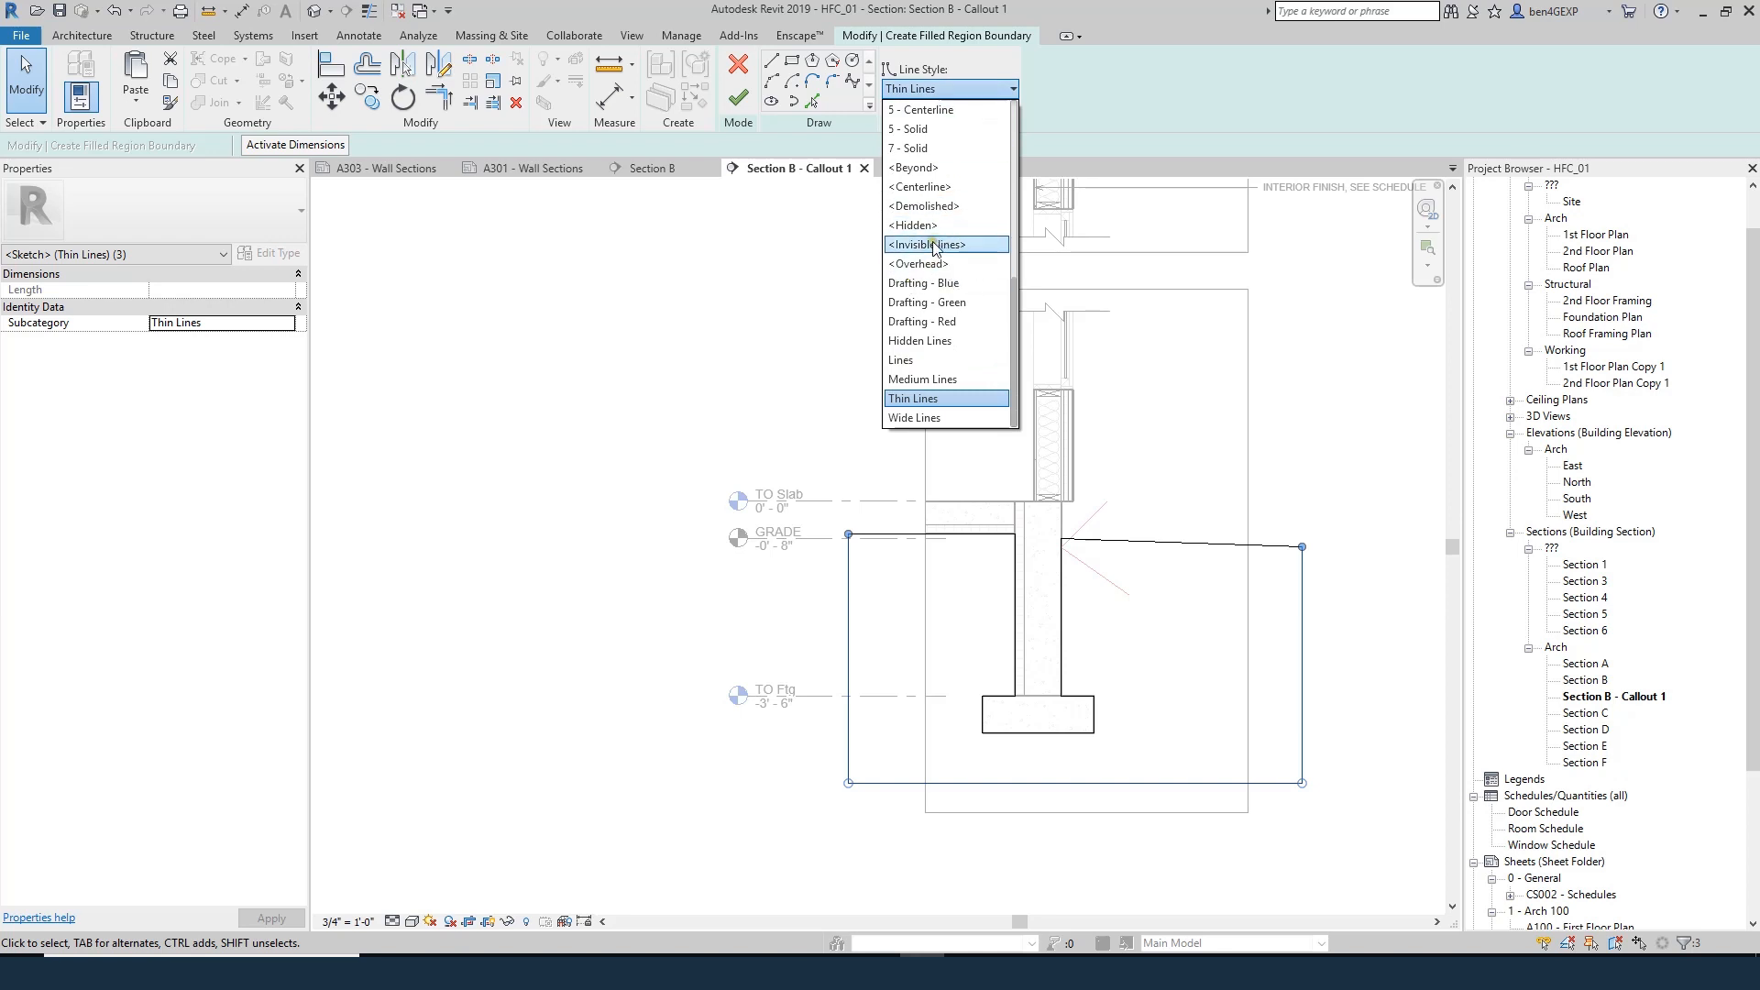
left_click(925, 244)
key("Escape")
key("Escape")
key("Escape")
- Set the boundary lines along the slab underside, foundation wall faces and footing to the 3 - Solid line style
left_click_drag(1130, 755, 921, 597)
left_click_drag(954, 595, 896, 470, "ctrl")
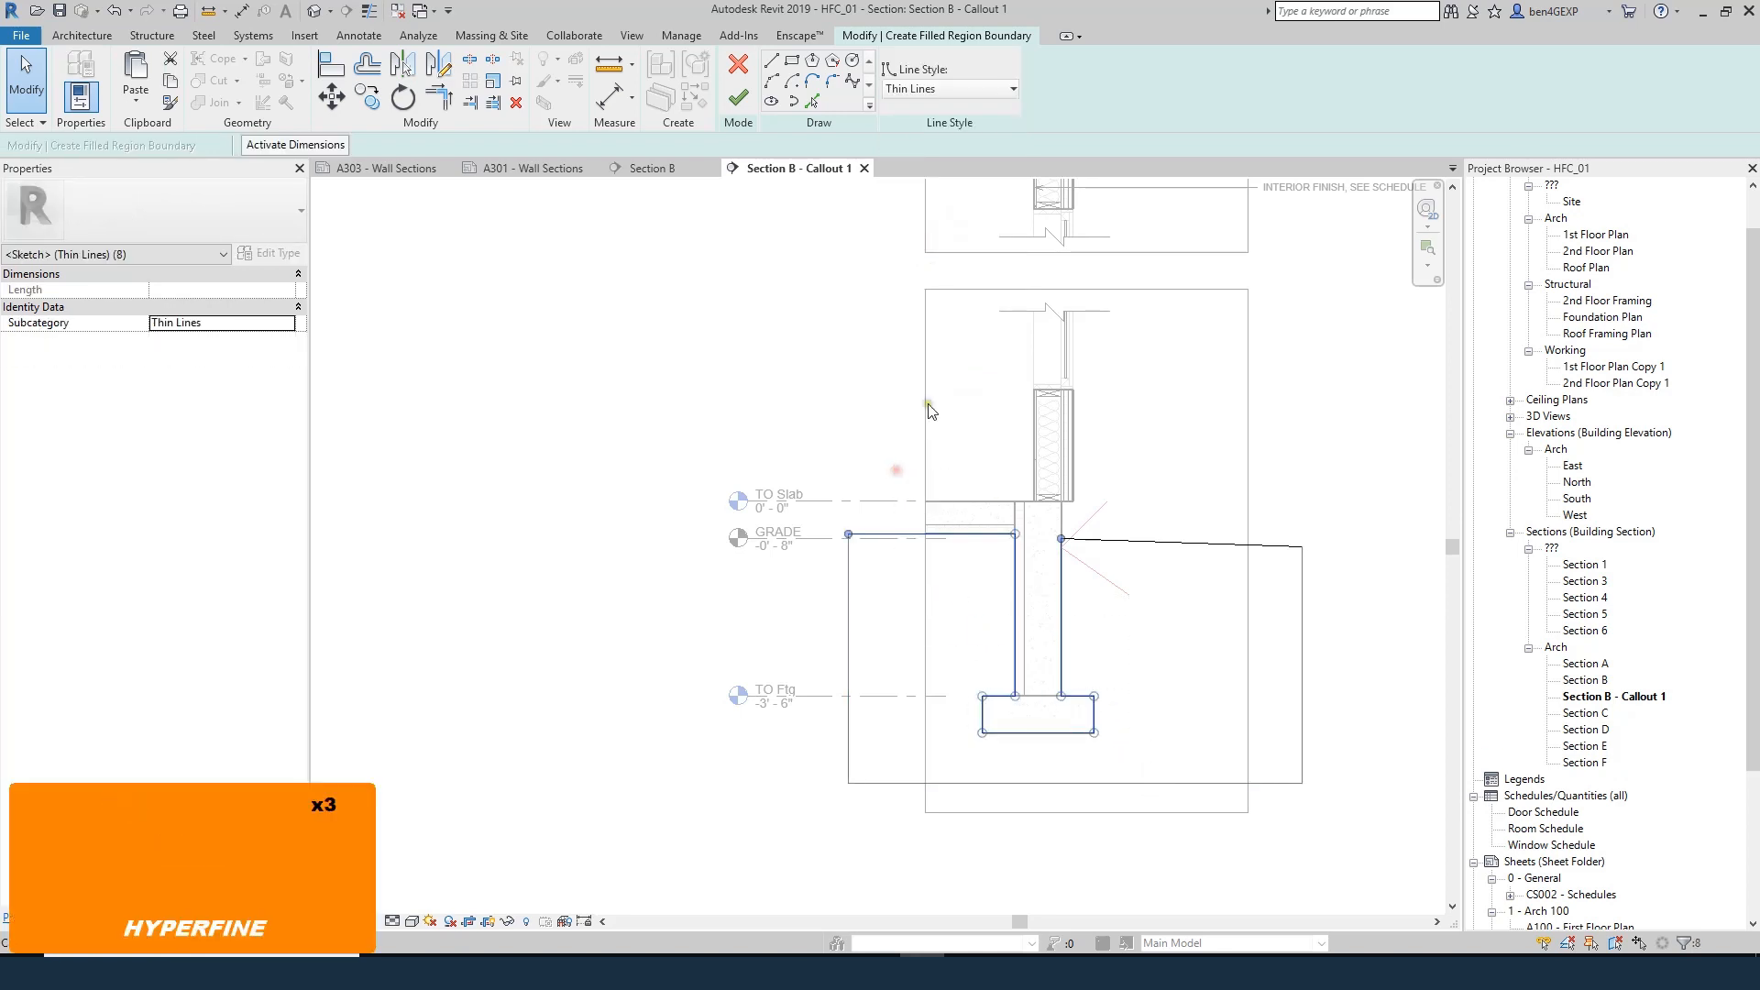
left_click(951, 88)
scroll(934, 229, "up", 5)
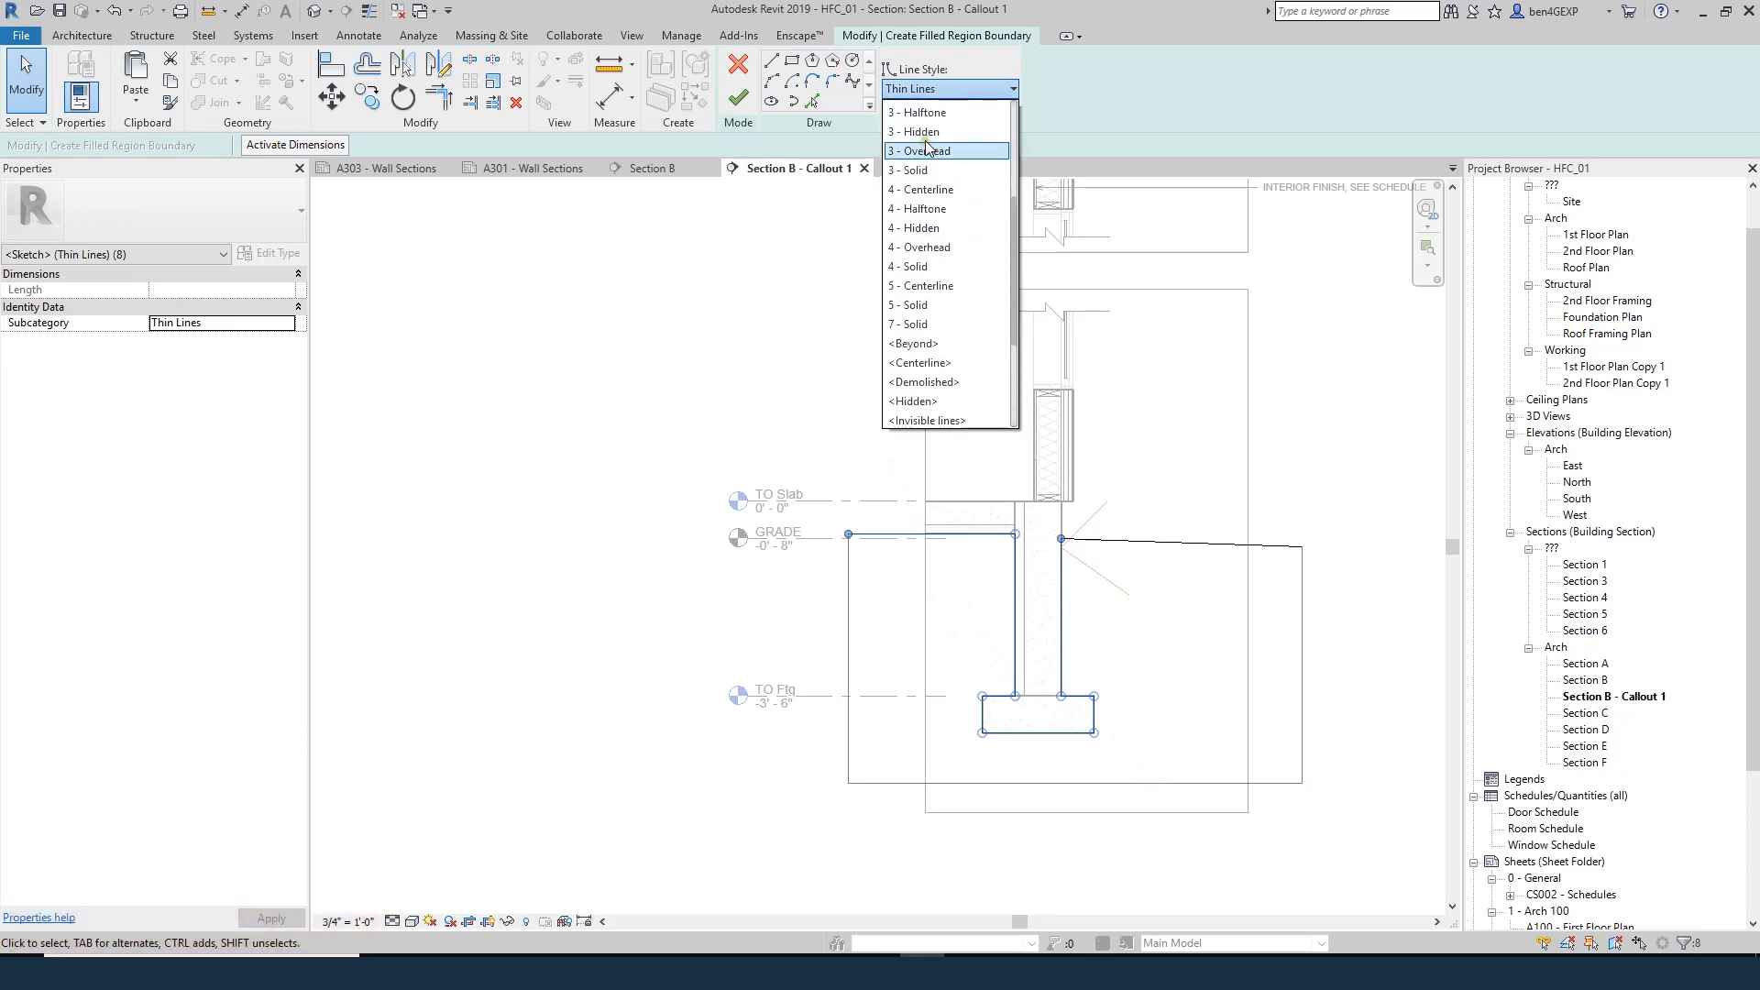
left_click(930, 171)
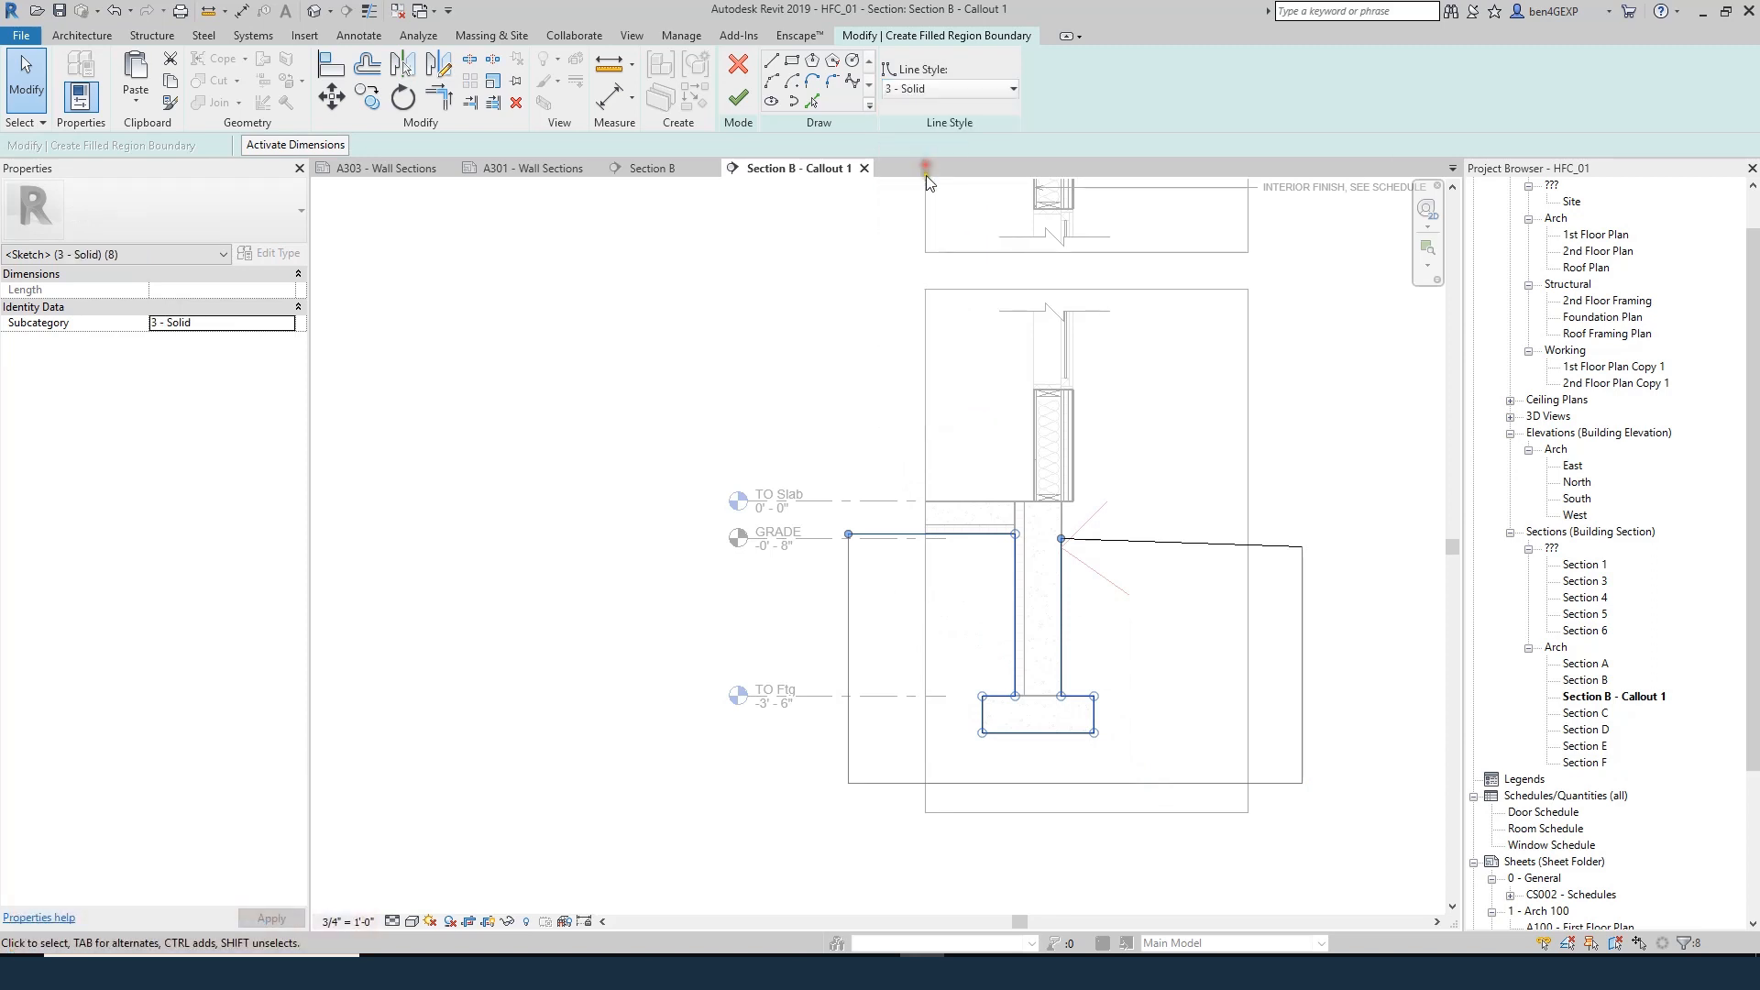
key("Escape")
key("Escape")
key("Escape")
key("Escape")
- Set the sloped grade line to the 7 - Solid line style and finish the filled region sketch
left_click(1174, 542)
left_click(950, 89)
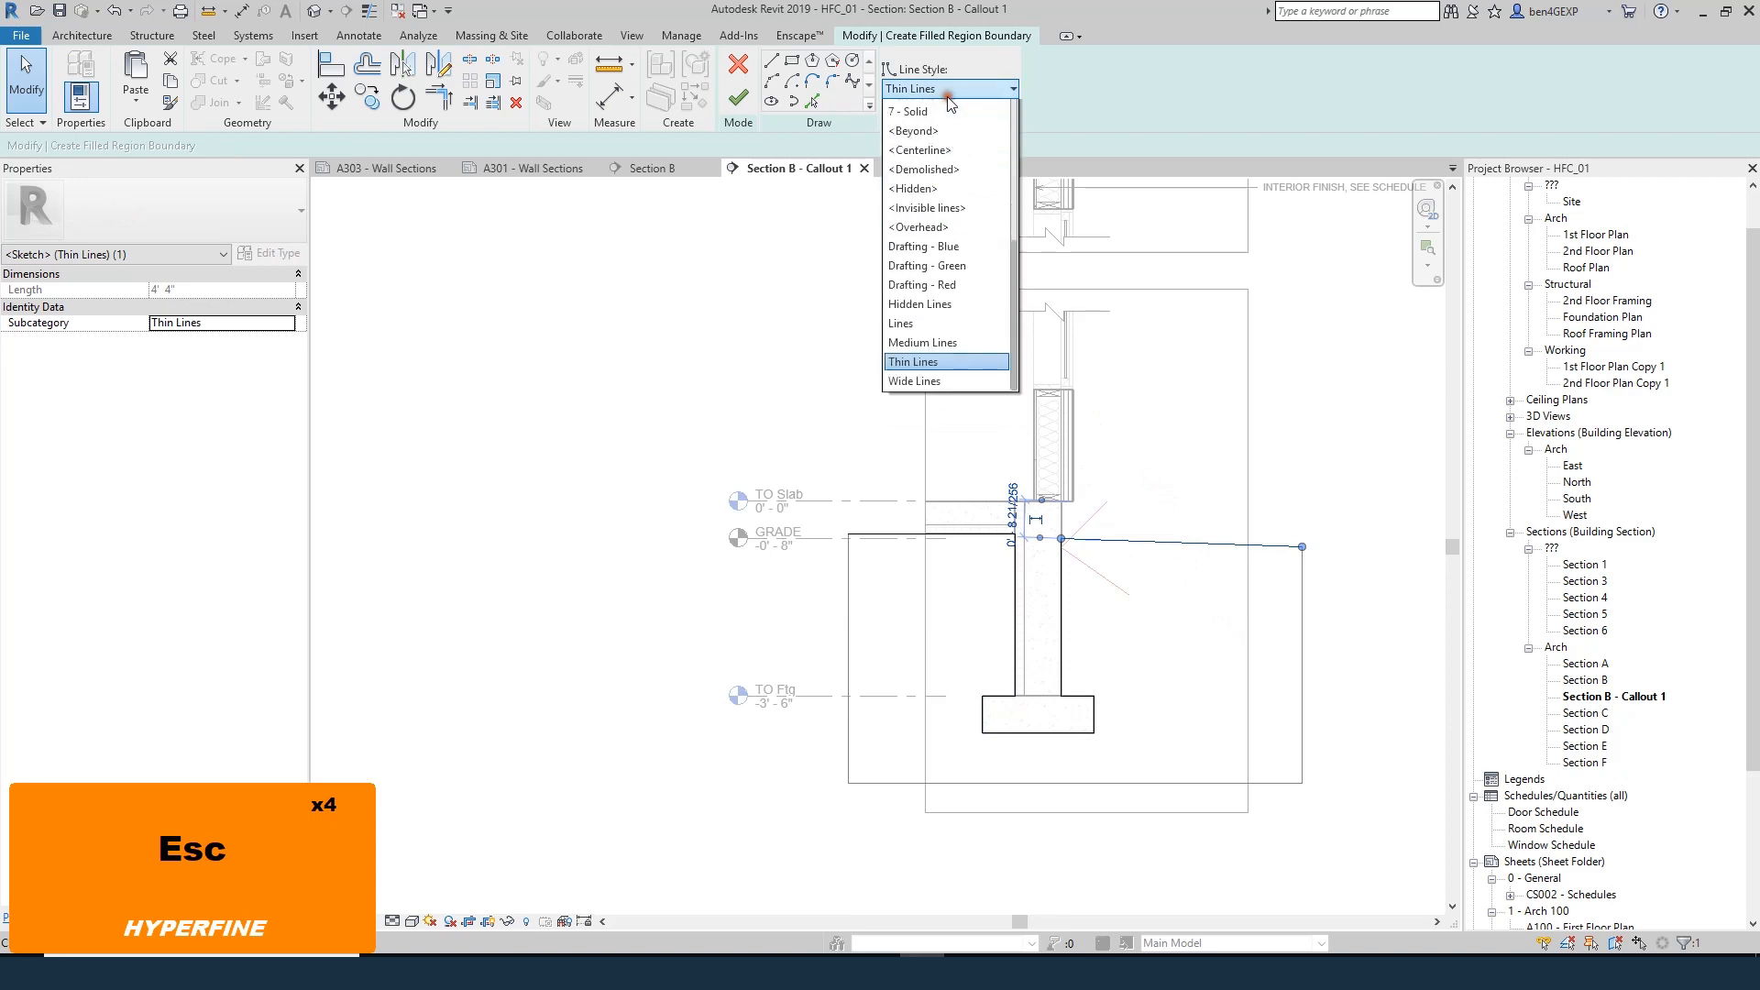
left_click(909, 146)
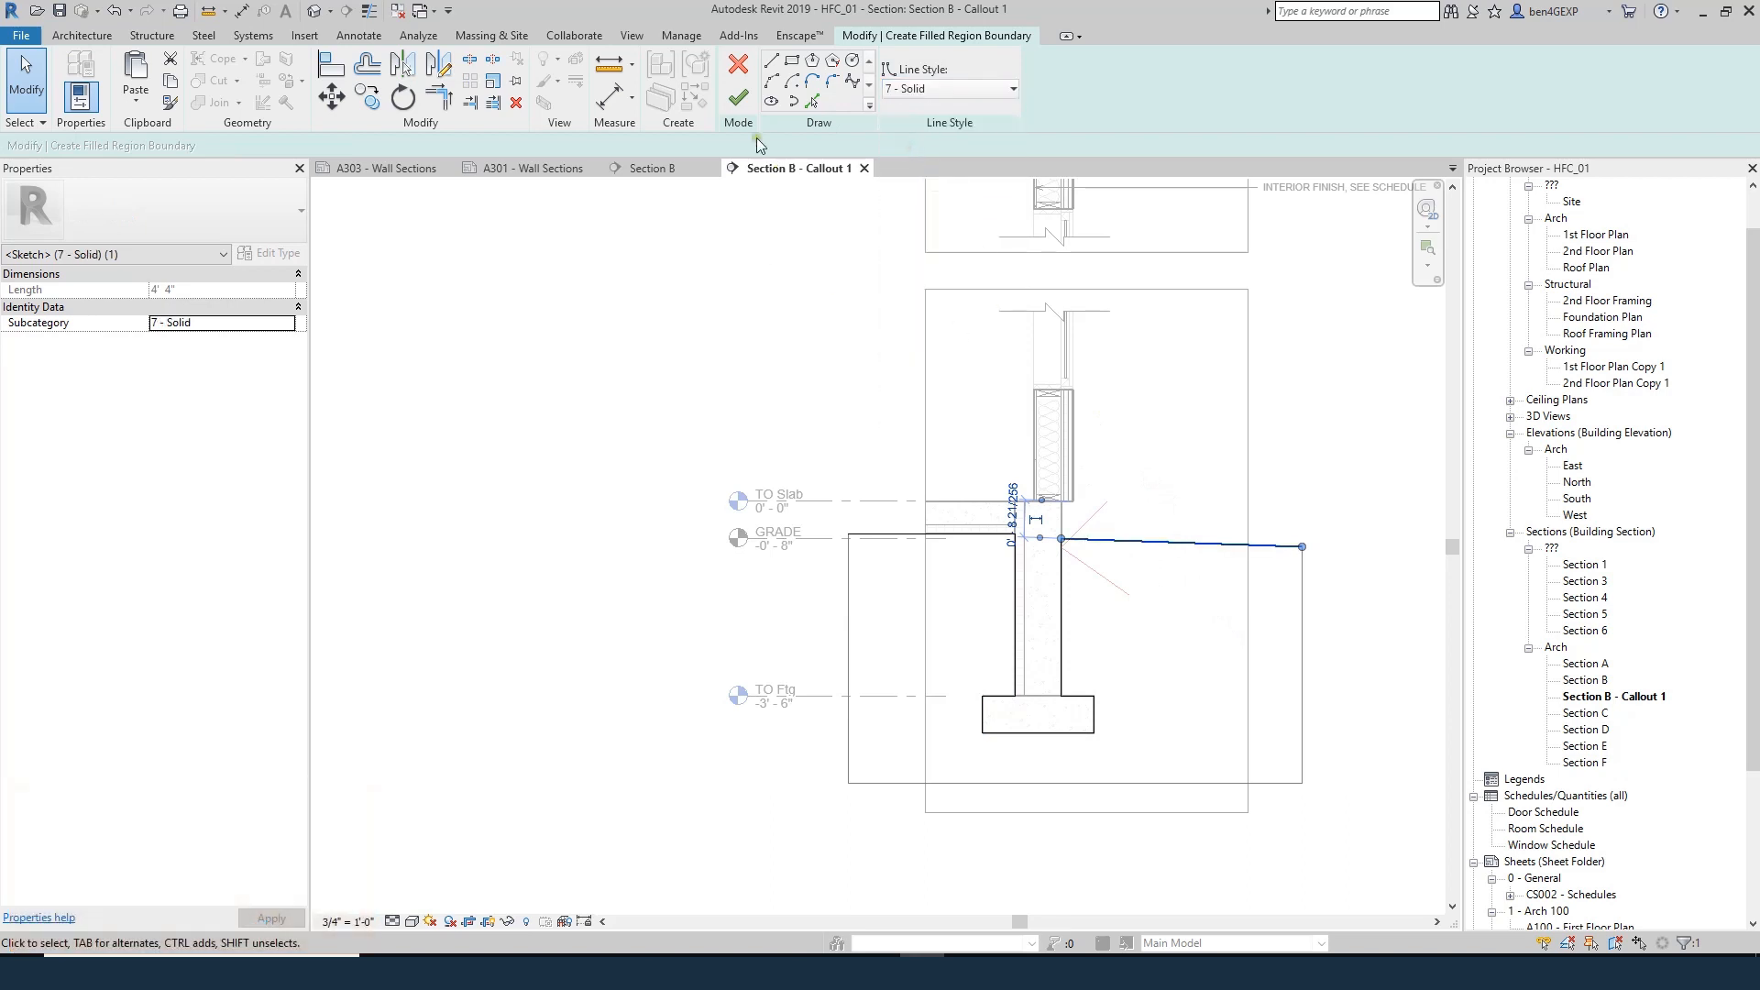
left_click(740, 95)
key("Escape")
key("Escape")
key("Escape")
key("Escape")
key("Escape")
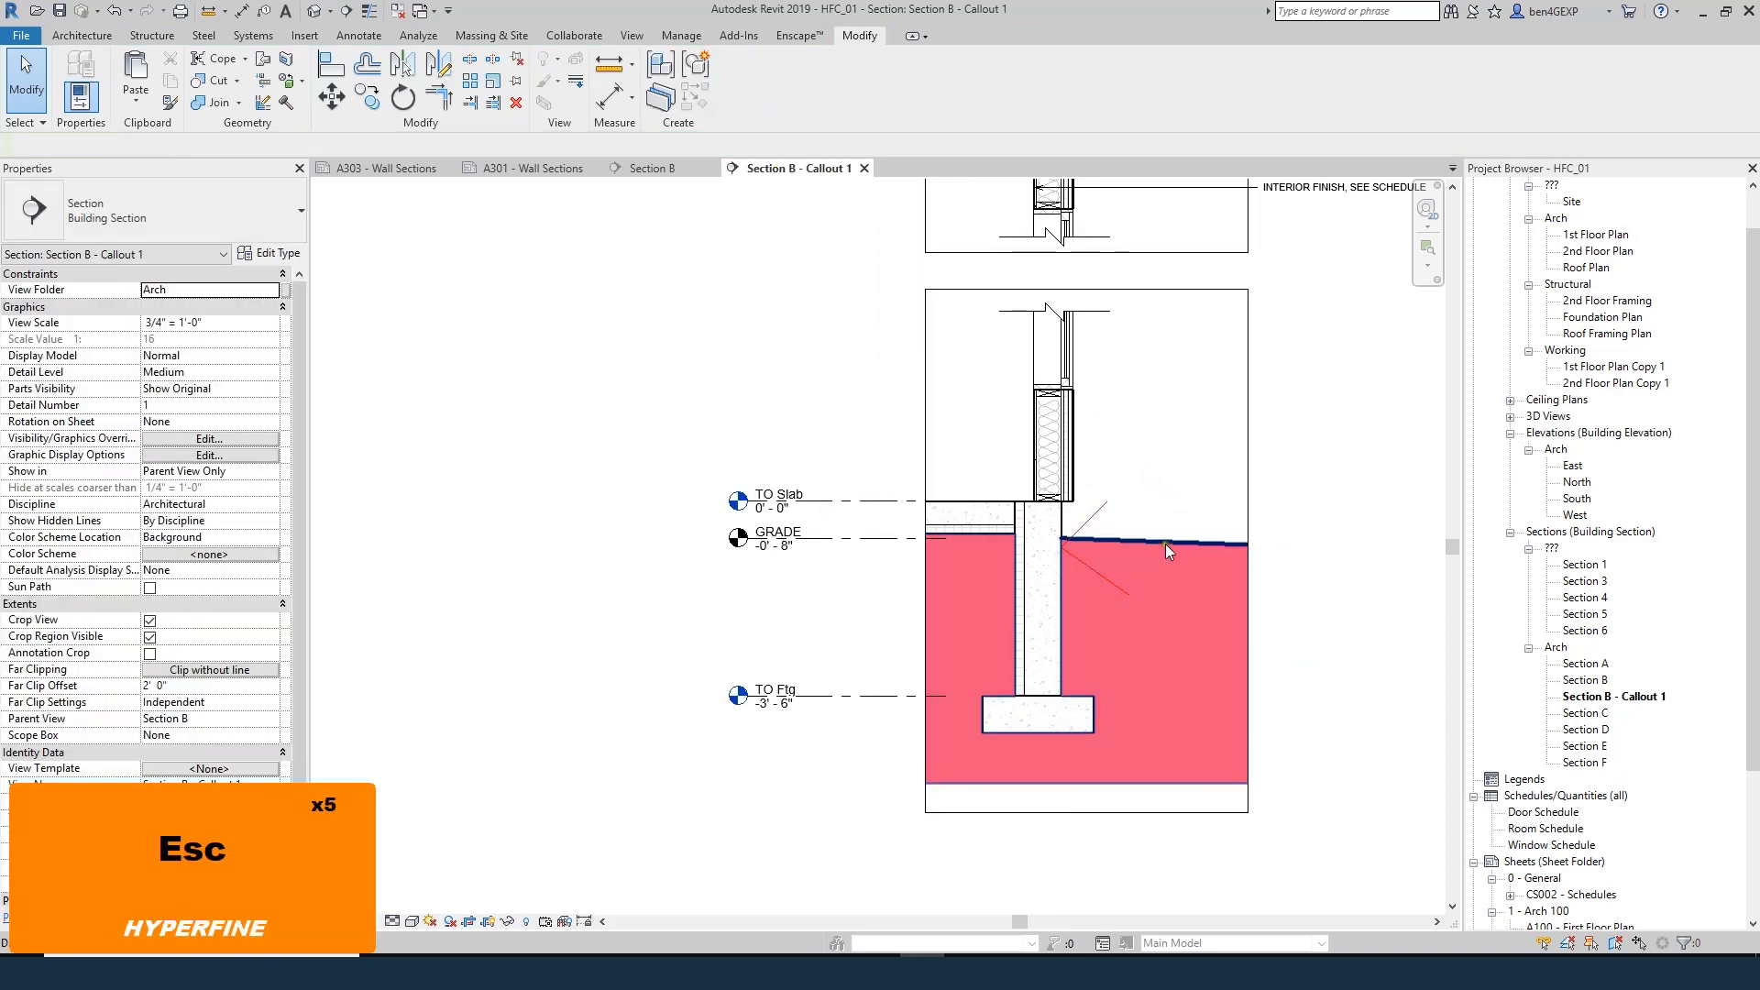
- Duplicate the new filled region's type under the name Earth
left_click(1164, 543)
key("e")
key("t")
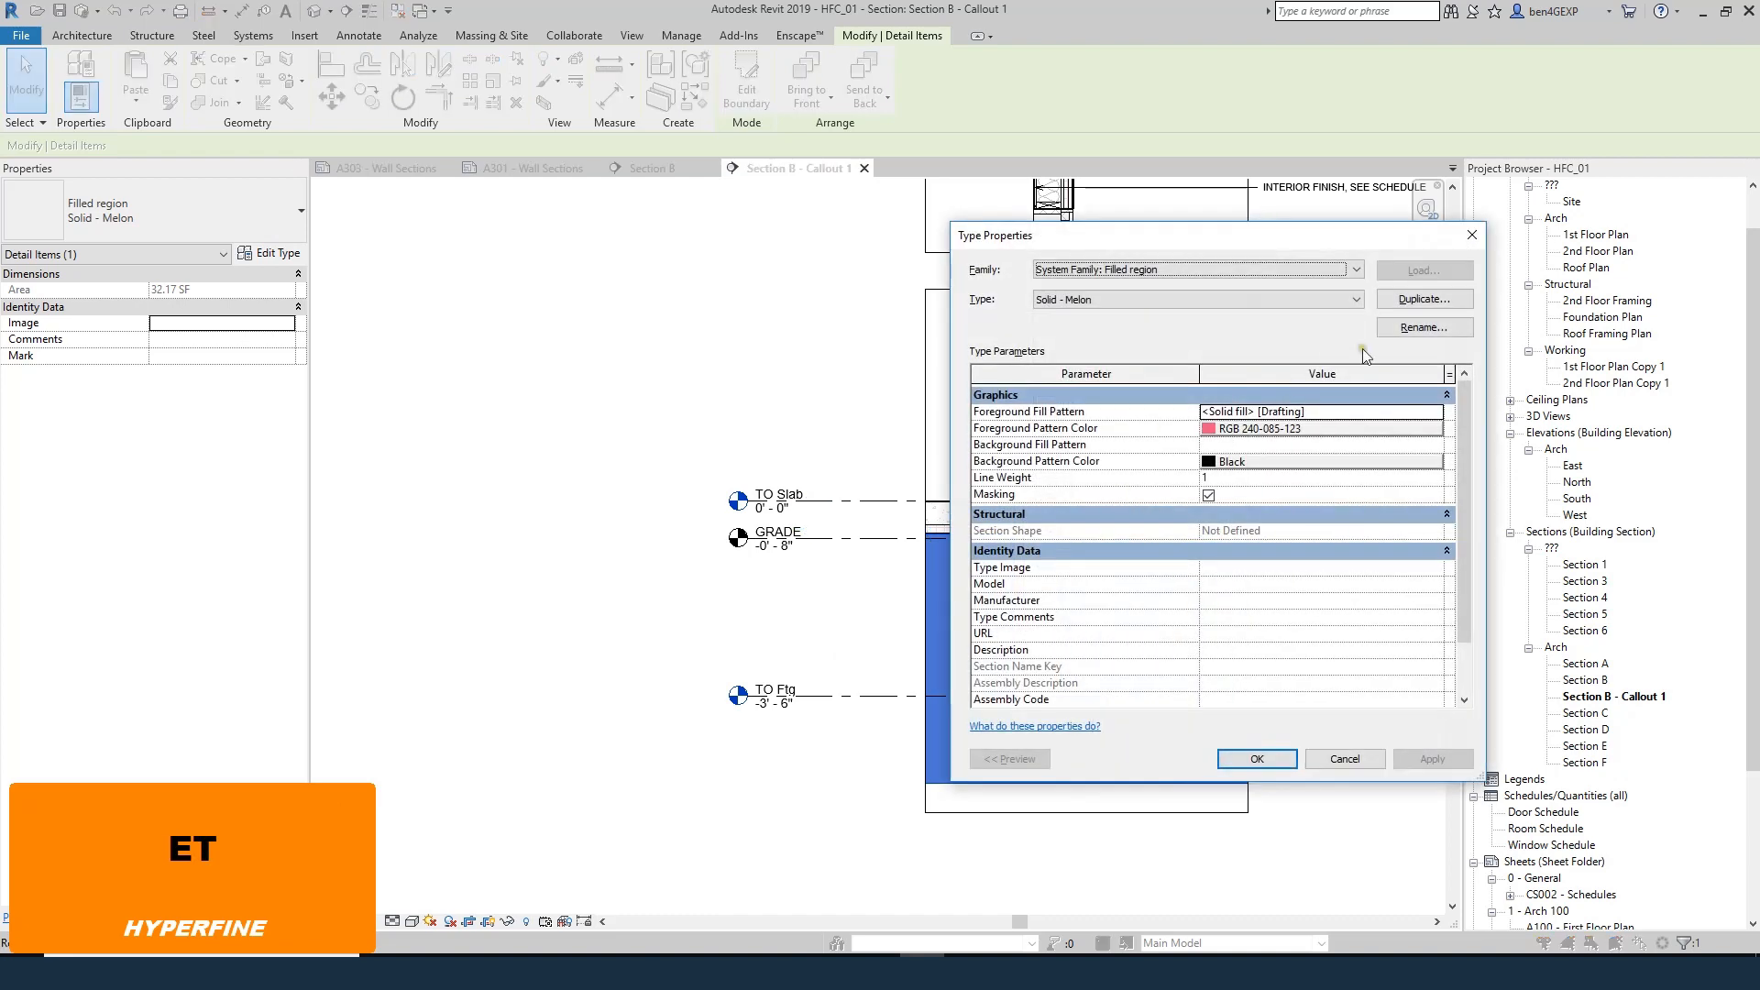
left_click(1447, 301)
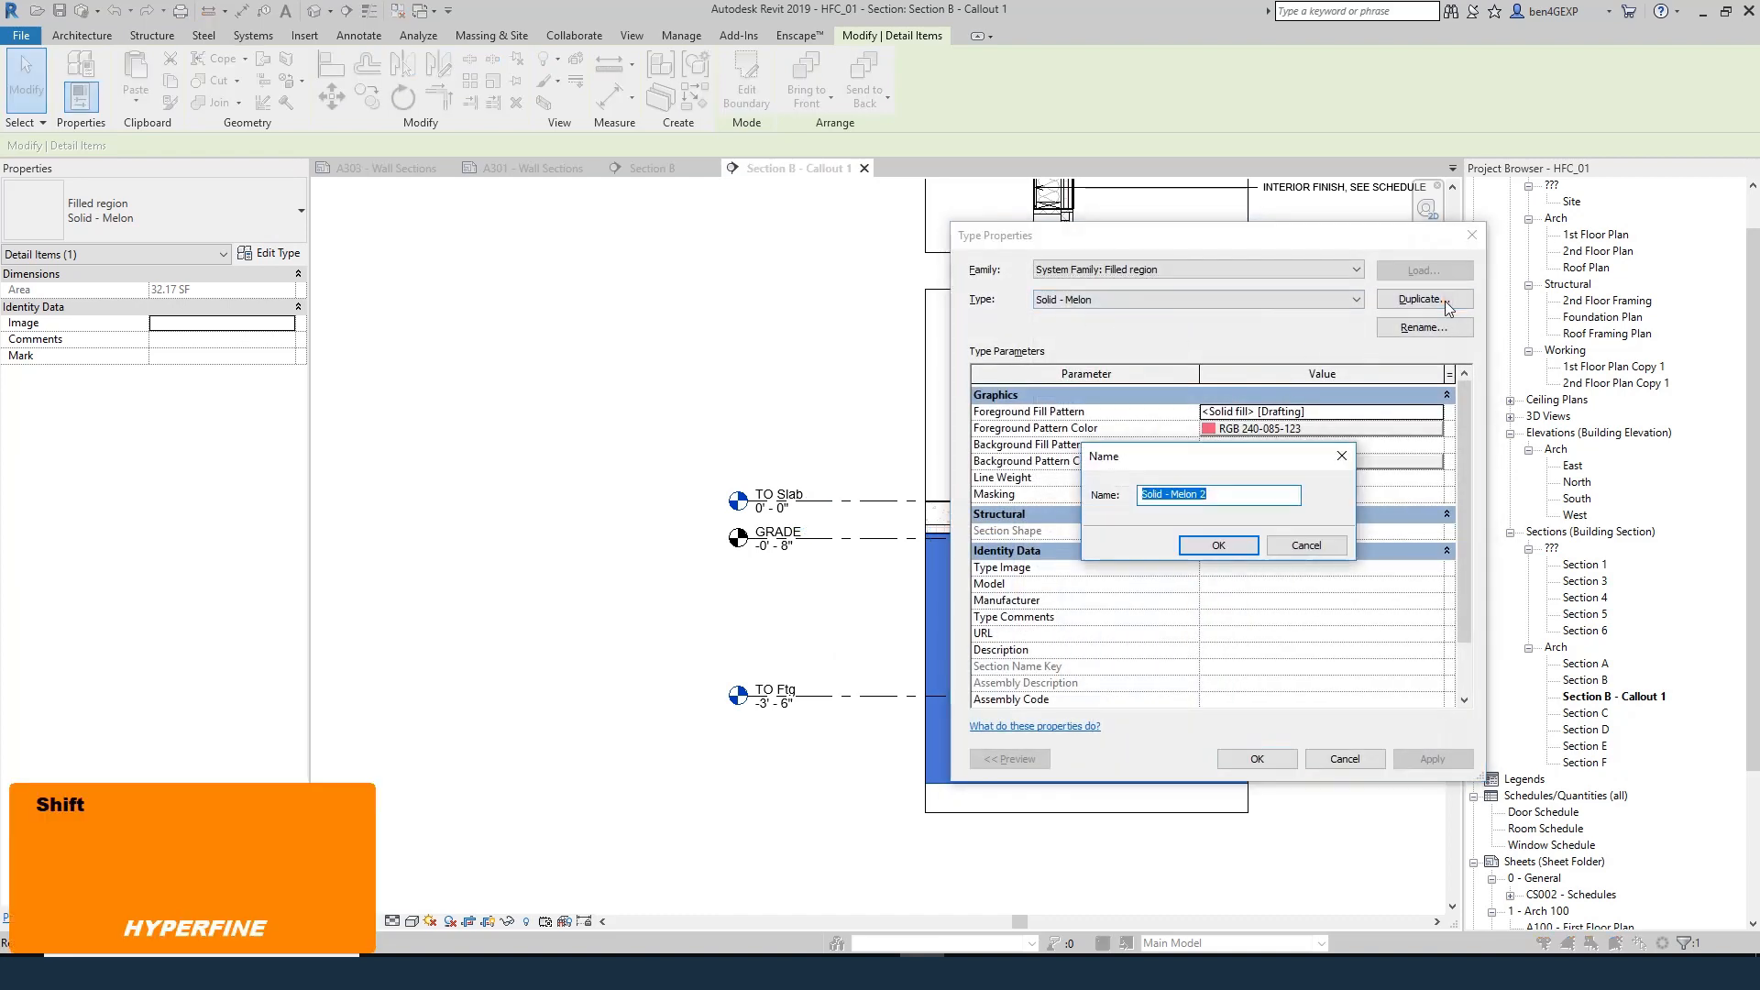
type("Earth")
key("Return")
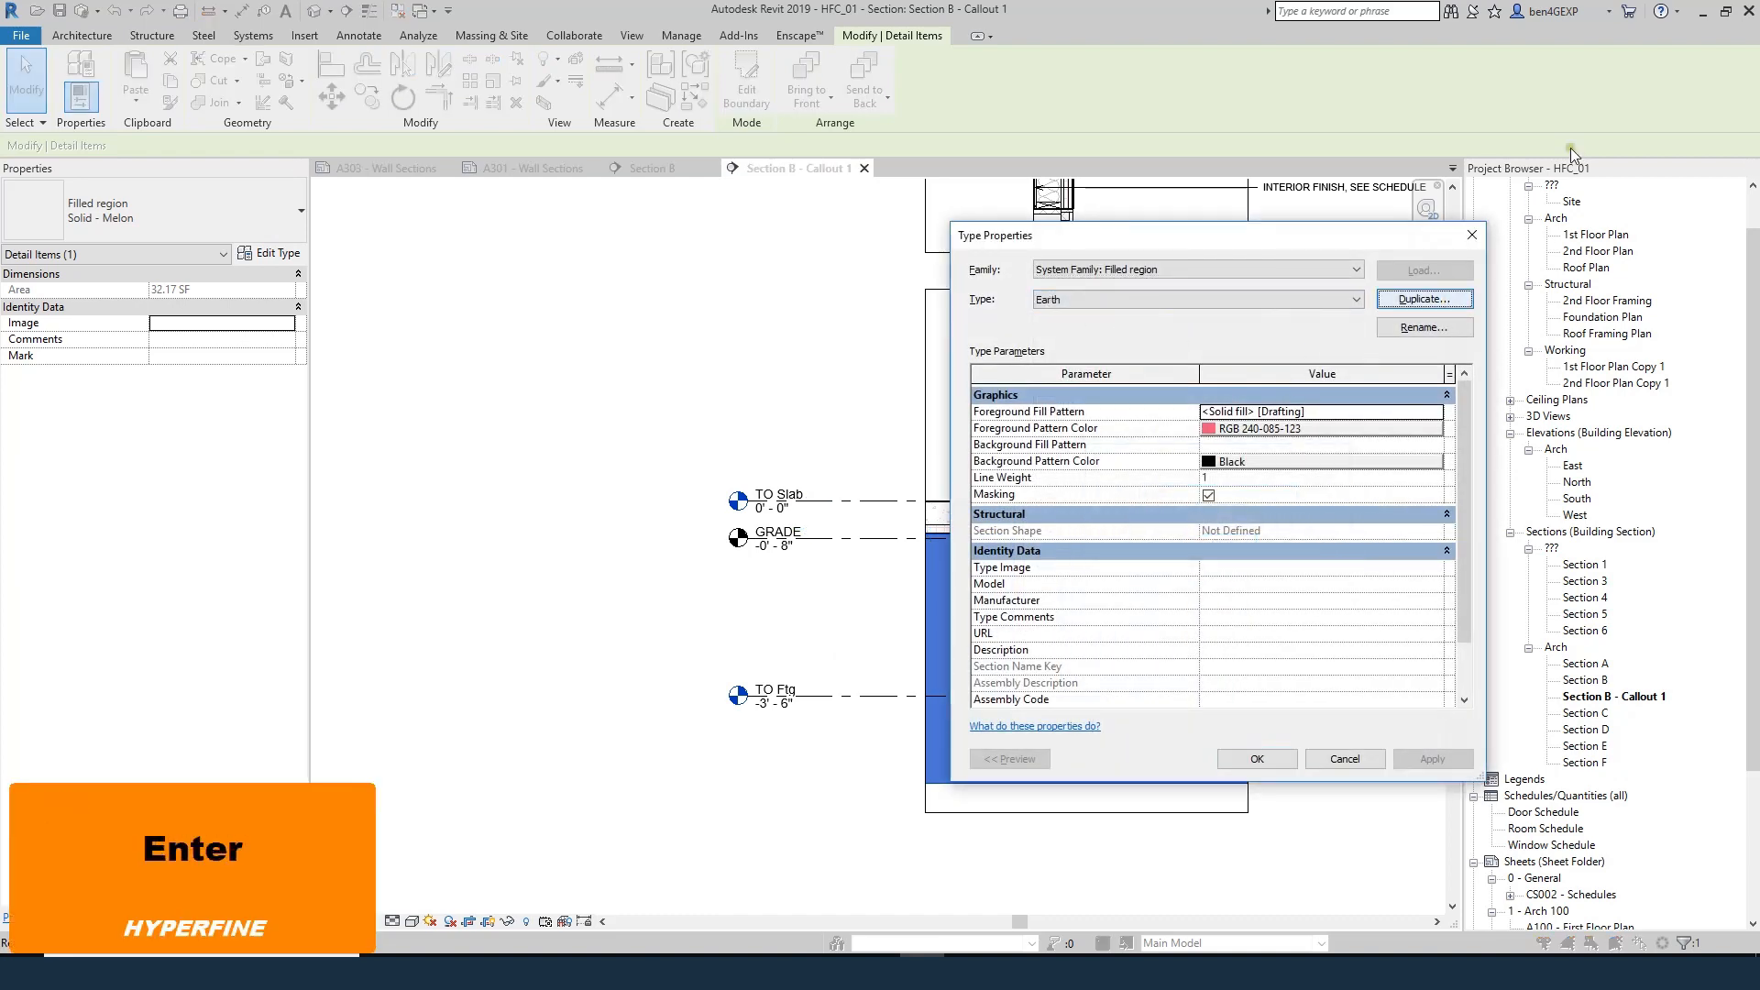
- Set the Earth type's foreground fill pattern to the Earth drafting pattern
left_click(1437, 413)
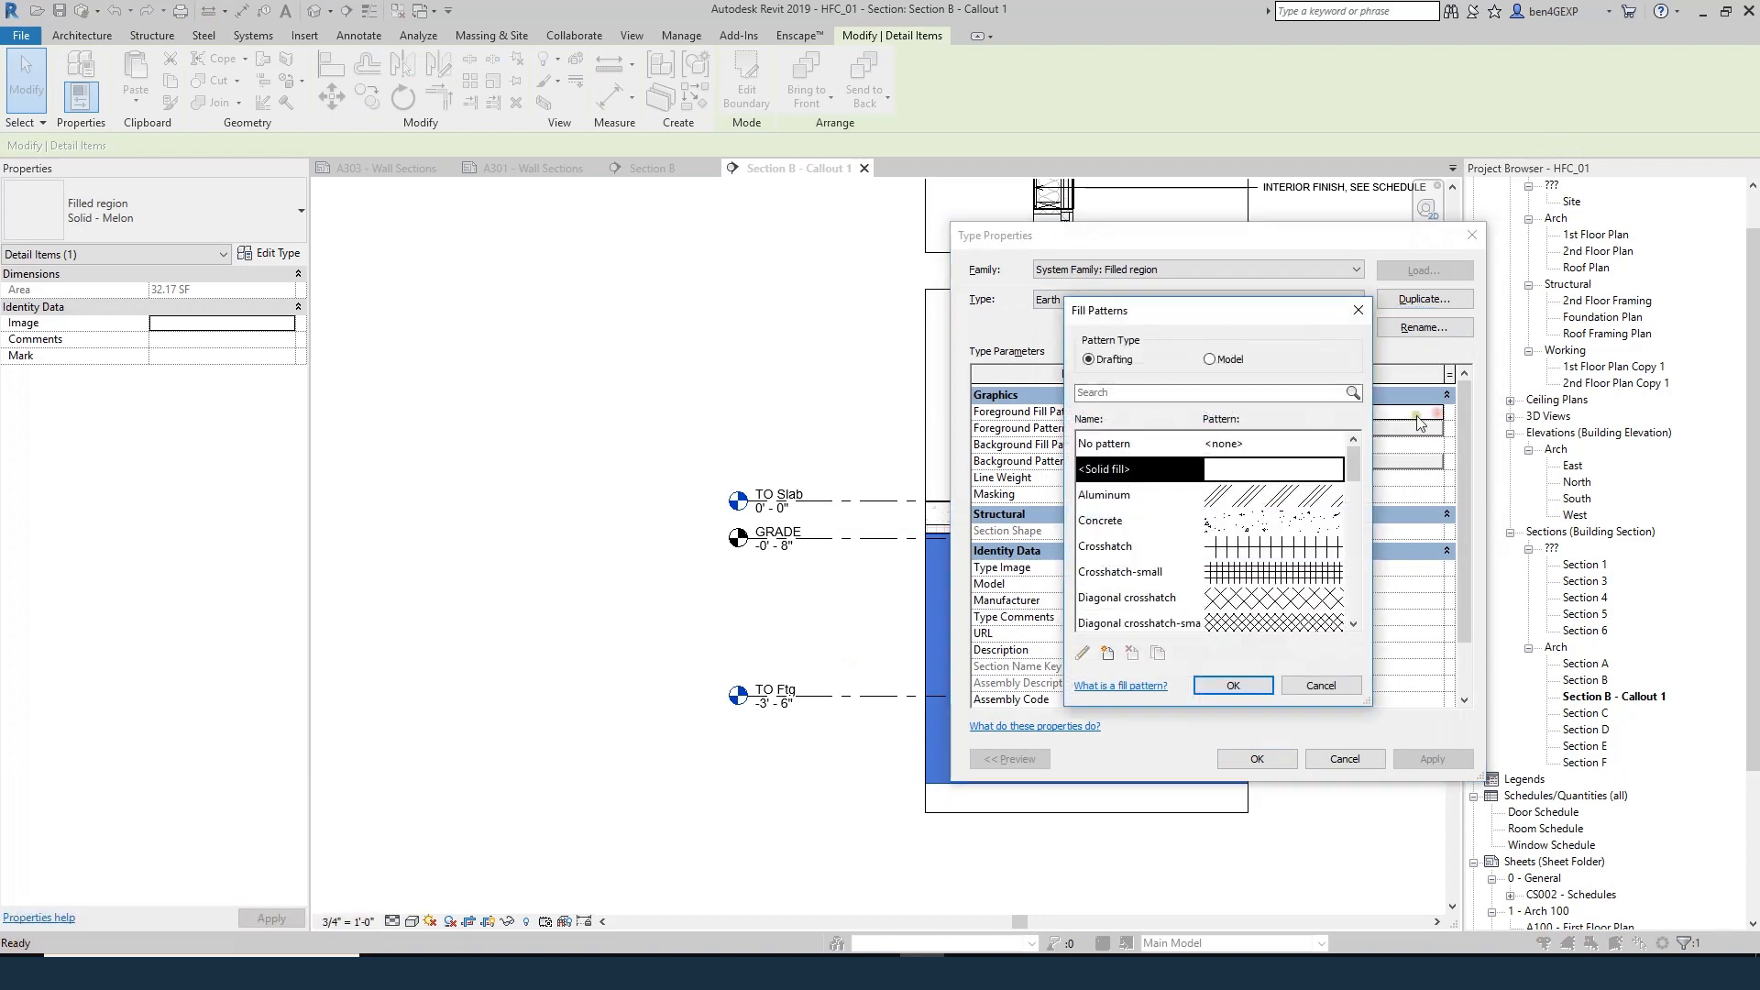
left_click(1212, 360)
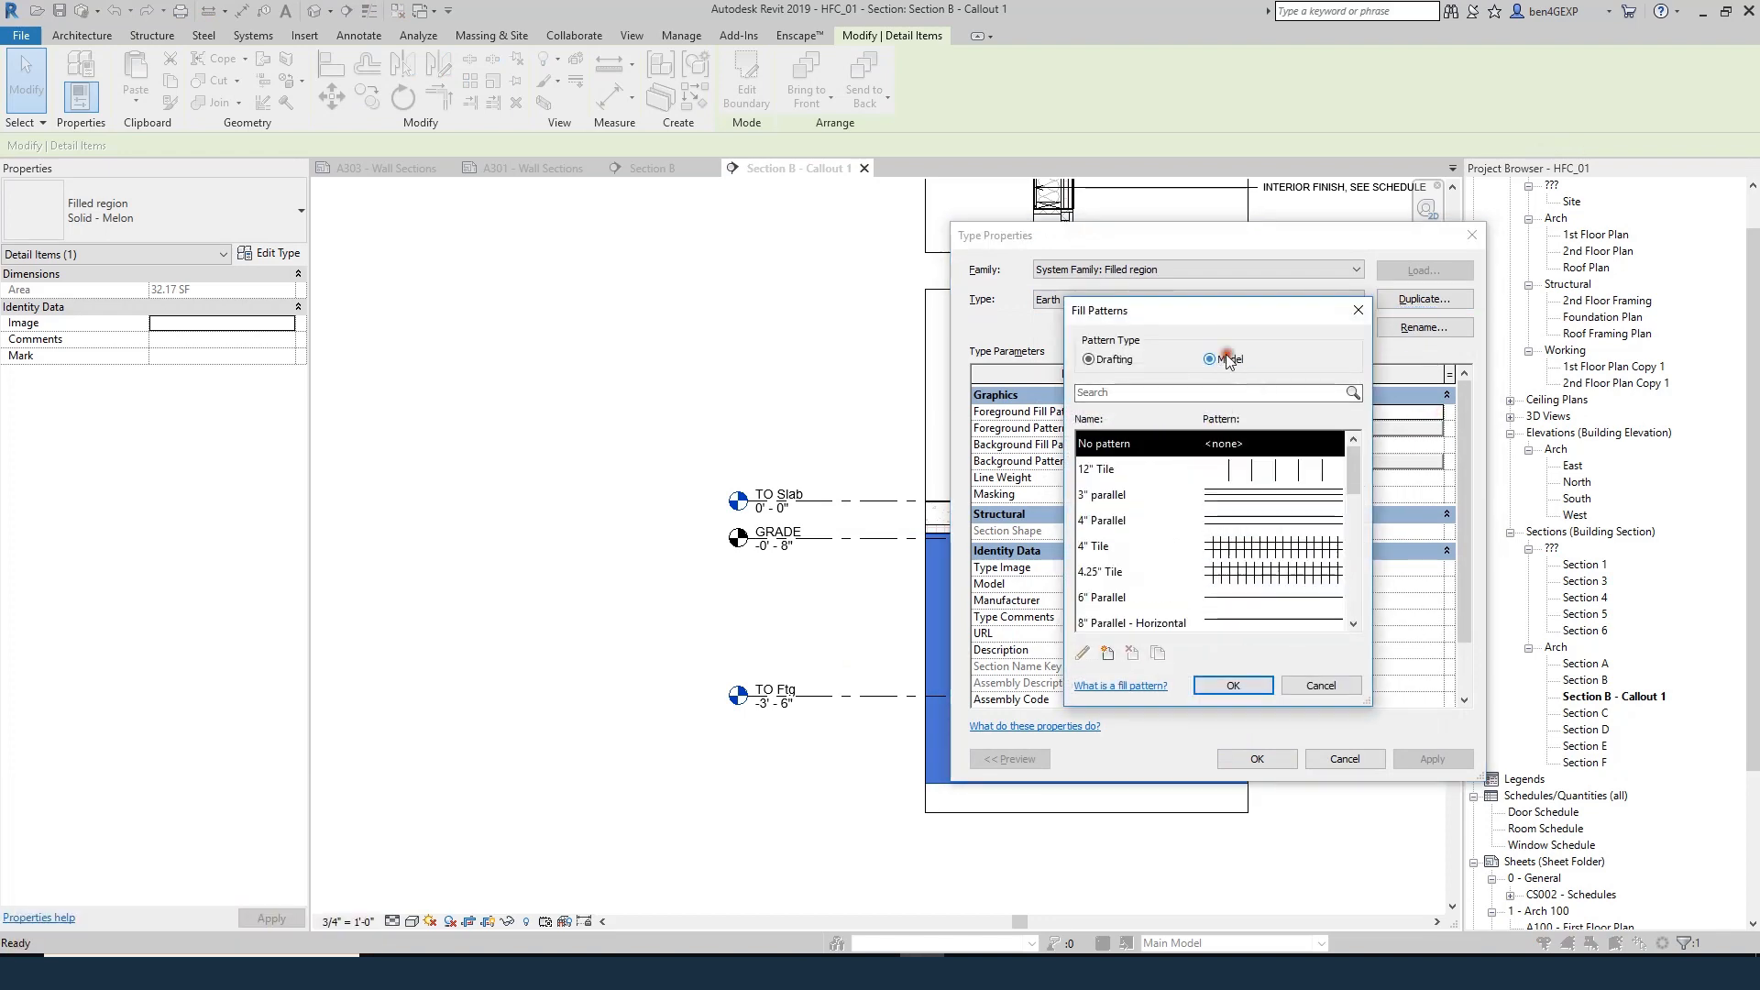
scroll(1273, 510, "down", 6)
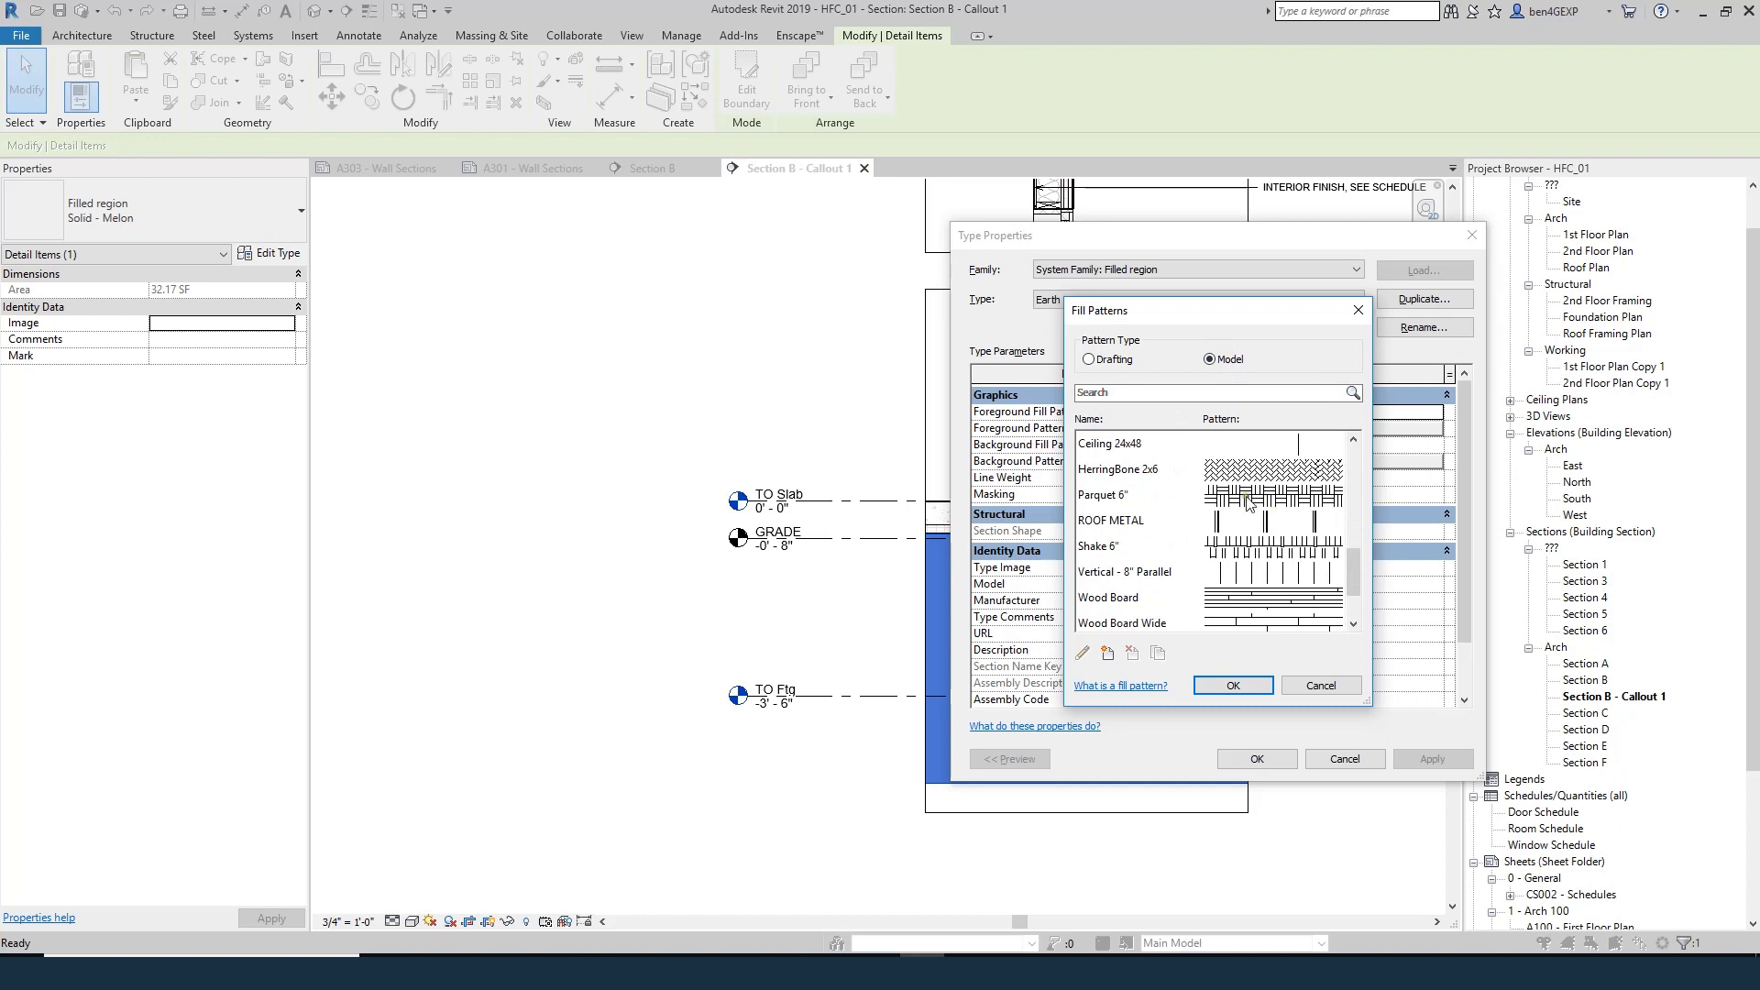
scroll(1288, 562, "down", 2)
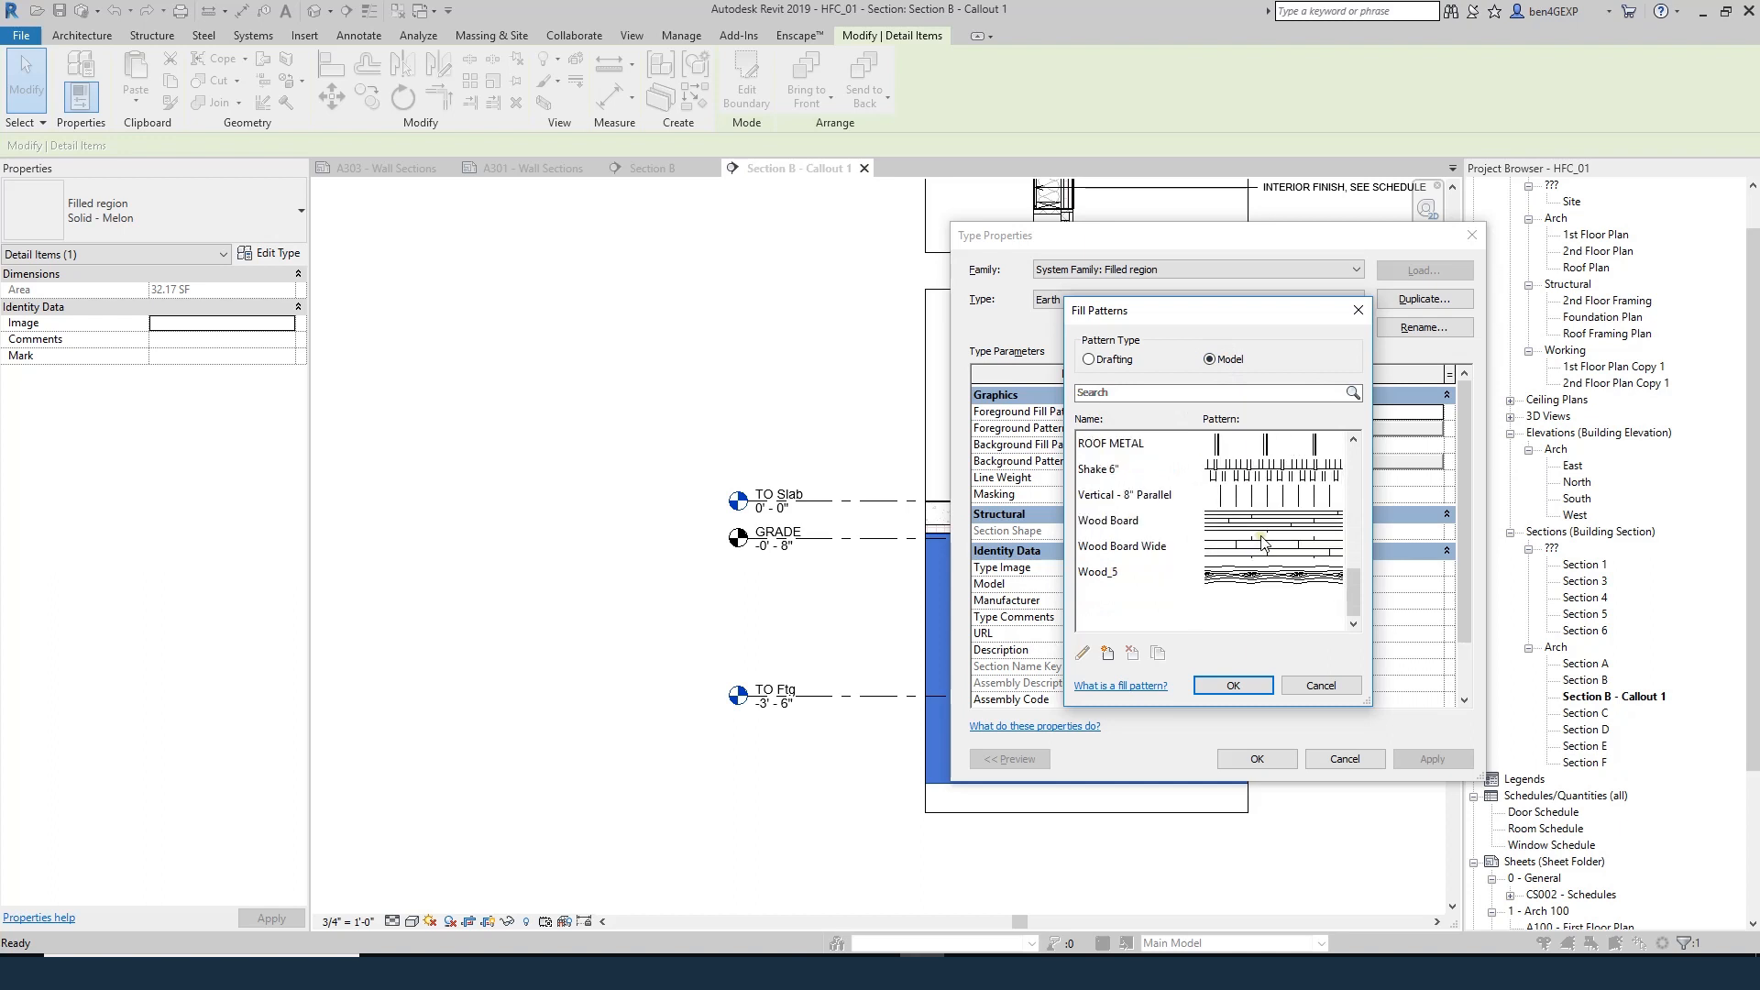
left_click(1106, 359)
scroll(1206, 527, "down", 4)
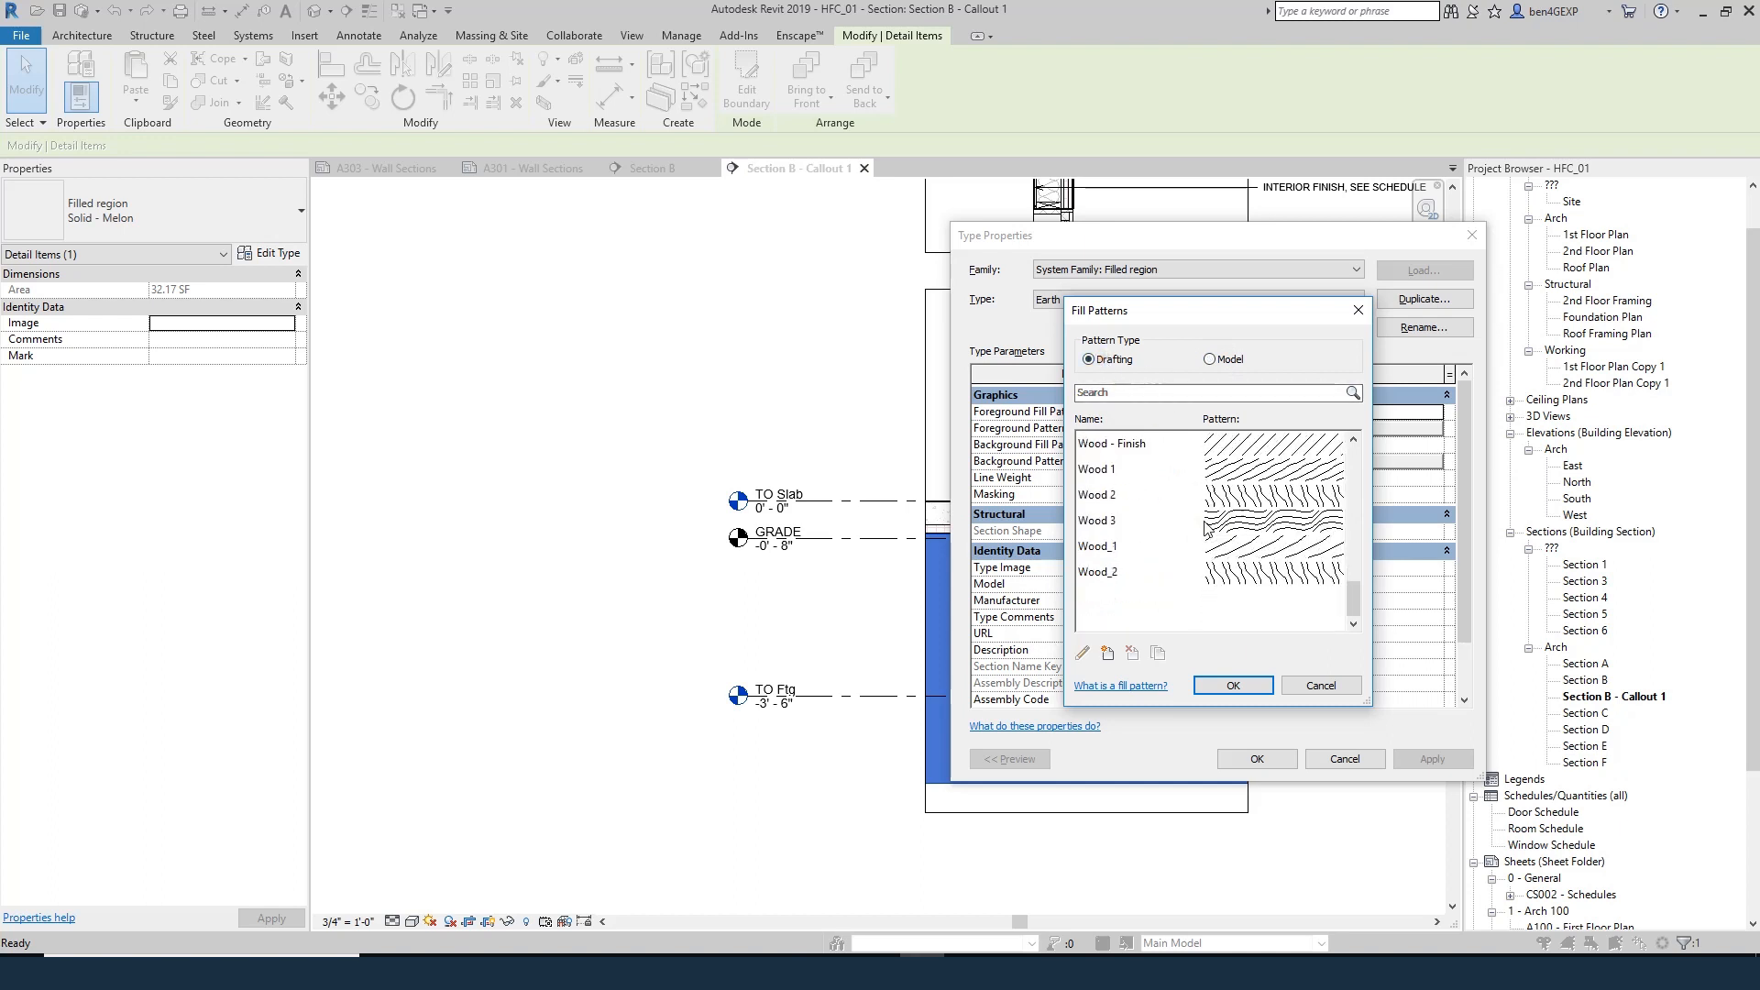
left_click(1191, 394)
type("ear")
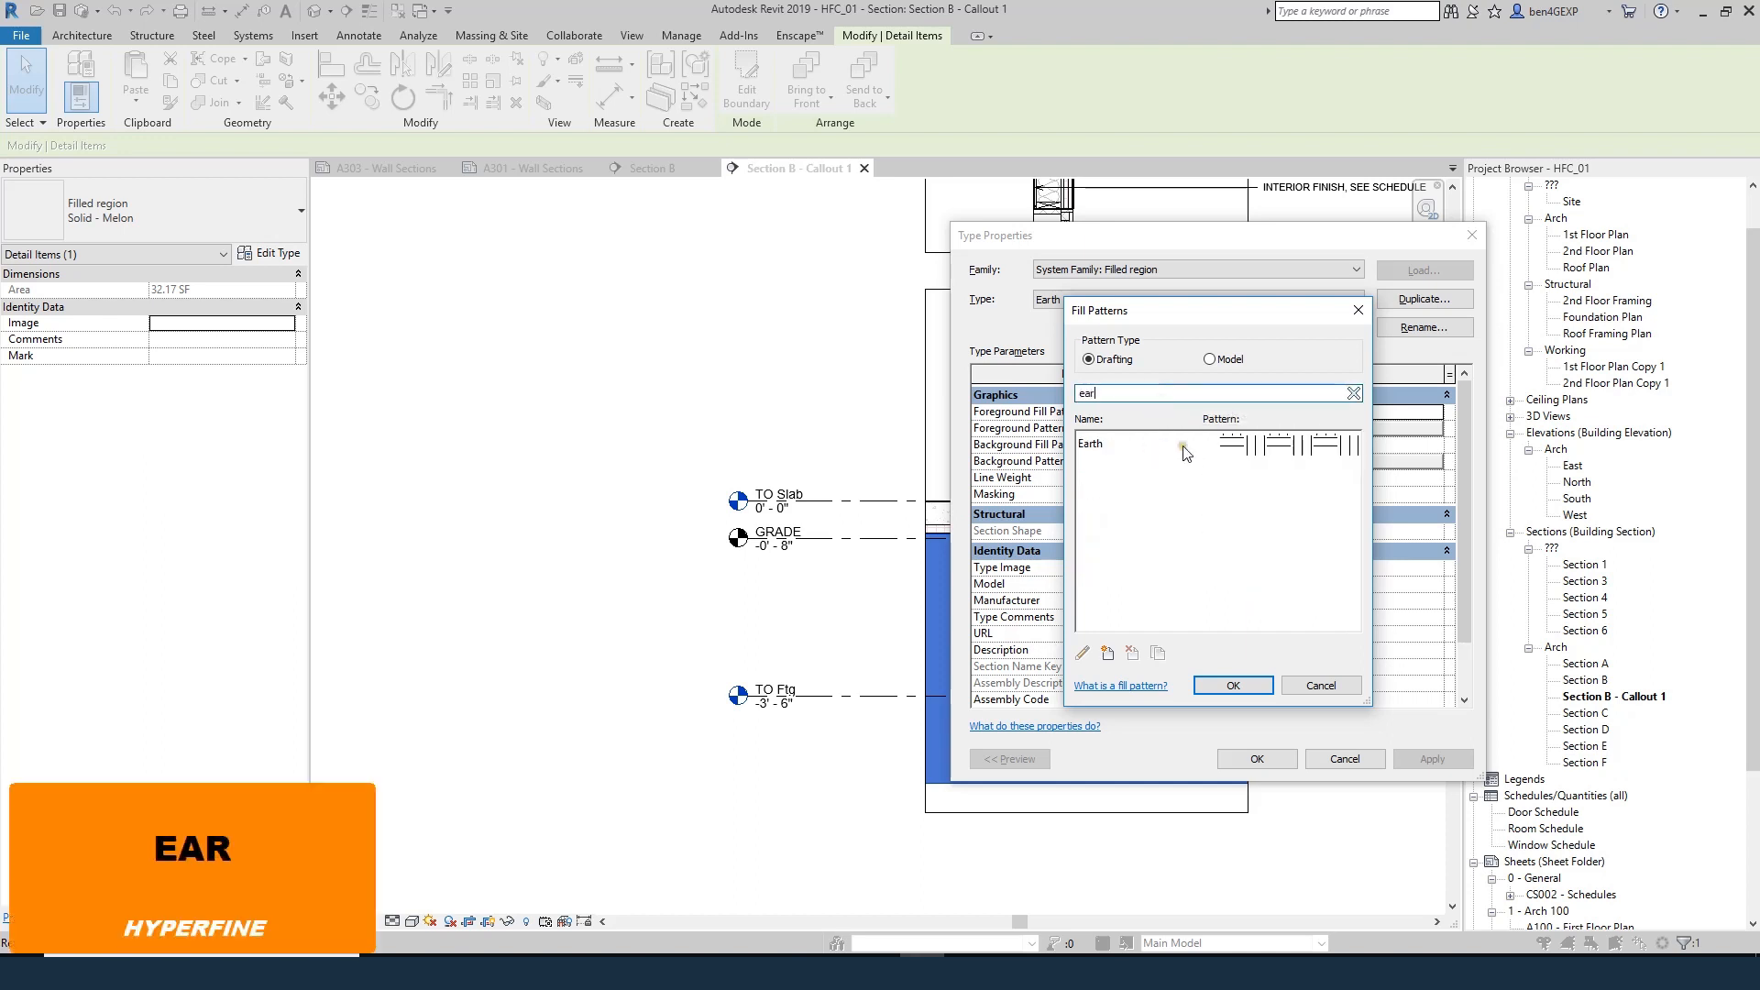
left_click(1262, 453)
left_click(1218, 686)
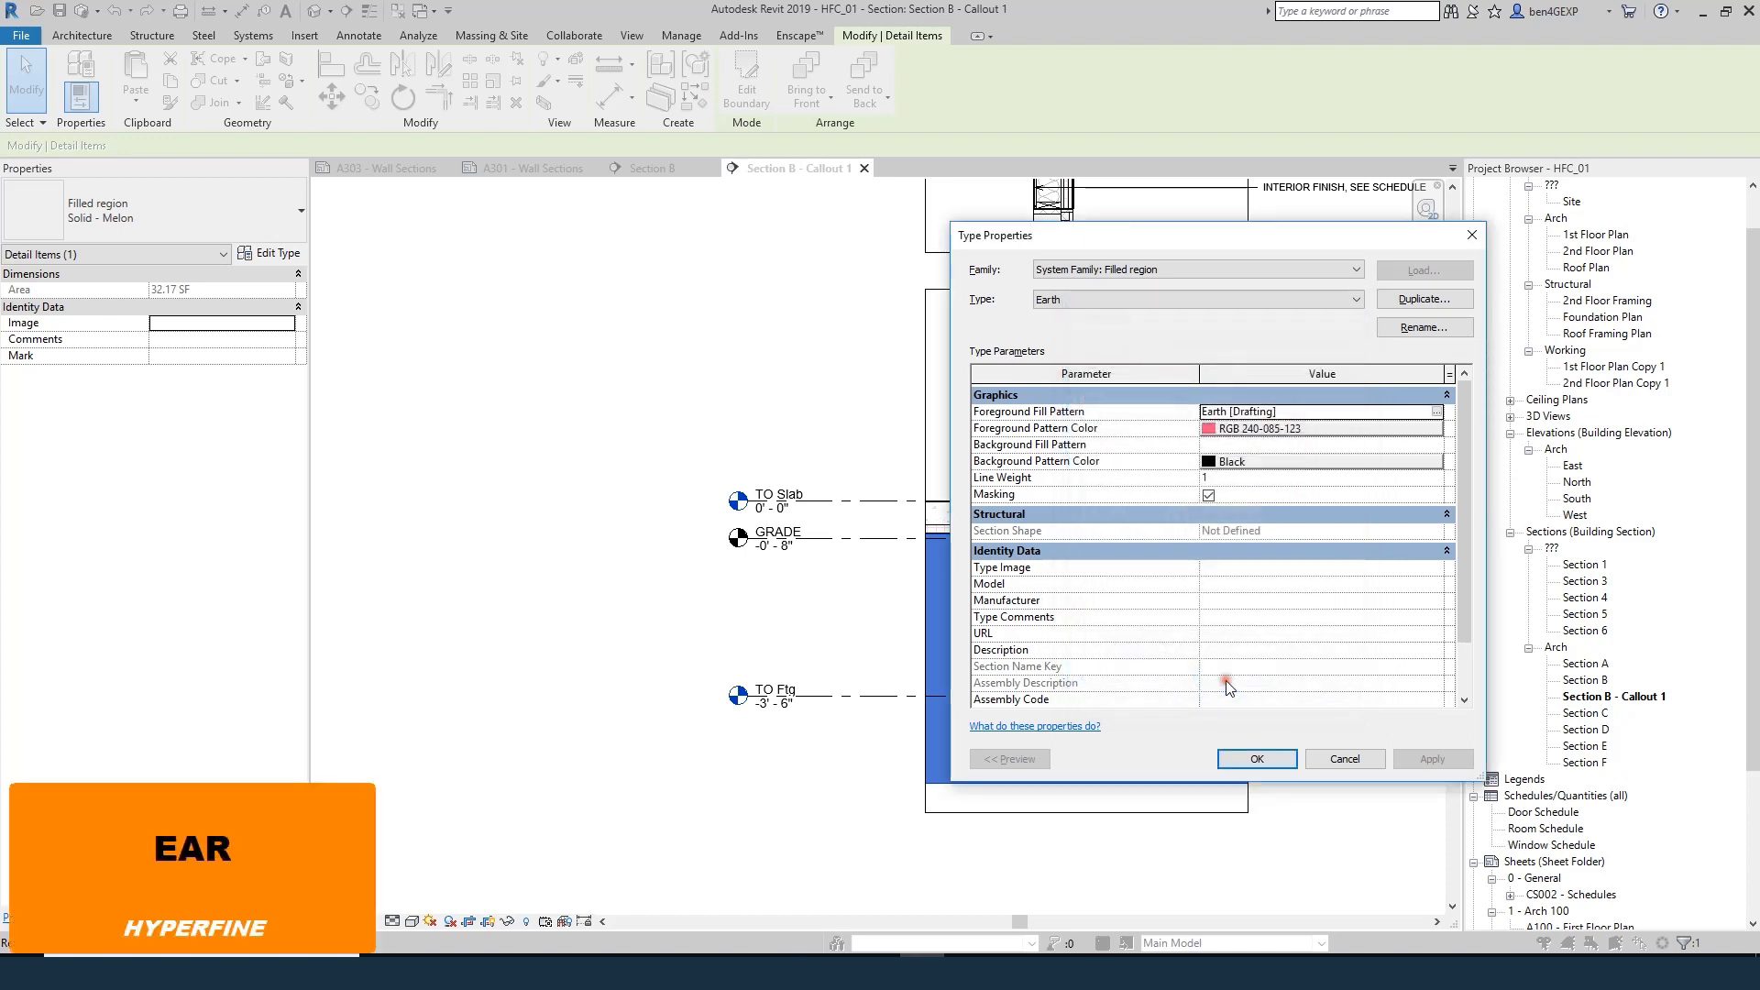
- Set the Earth type's foreground pattern color to the light gray custom color RGB 225-225-225 and accept the type changes
left_click(1256, 431)
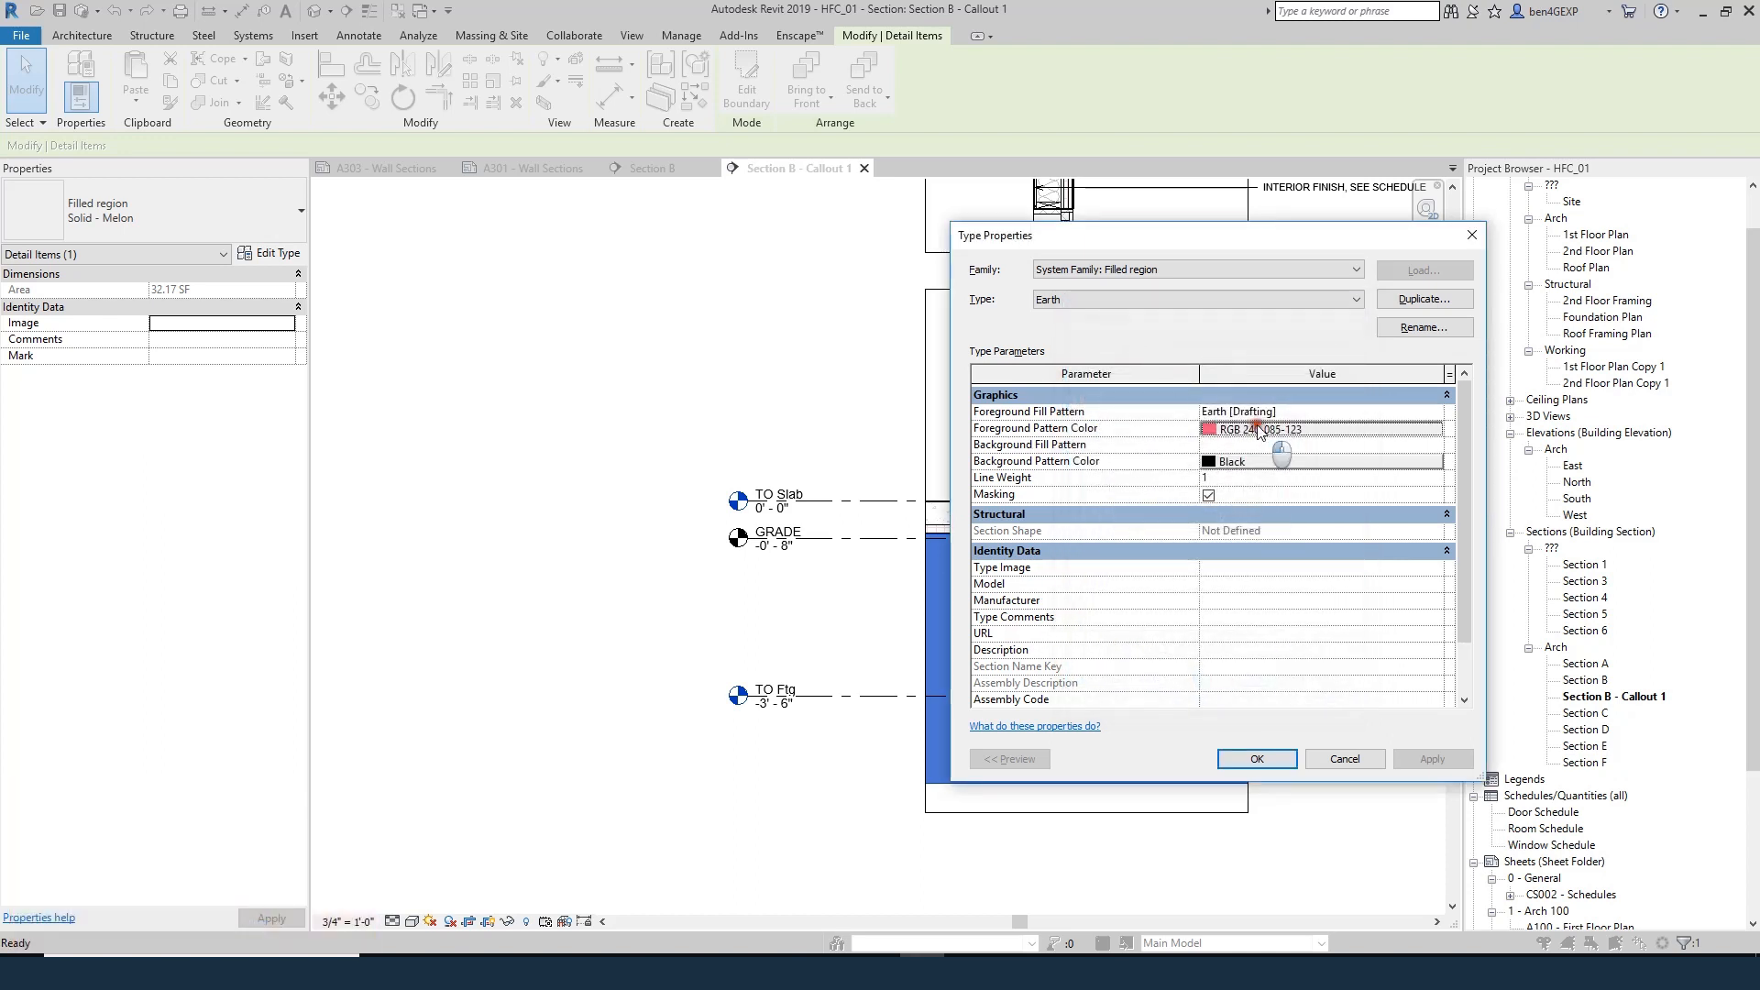
left_click(1194, 526)
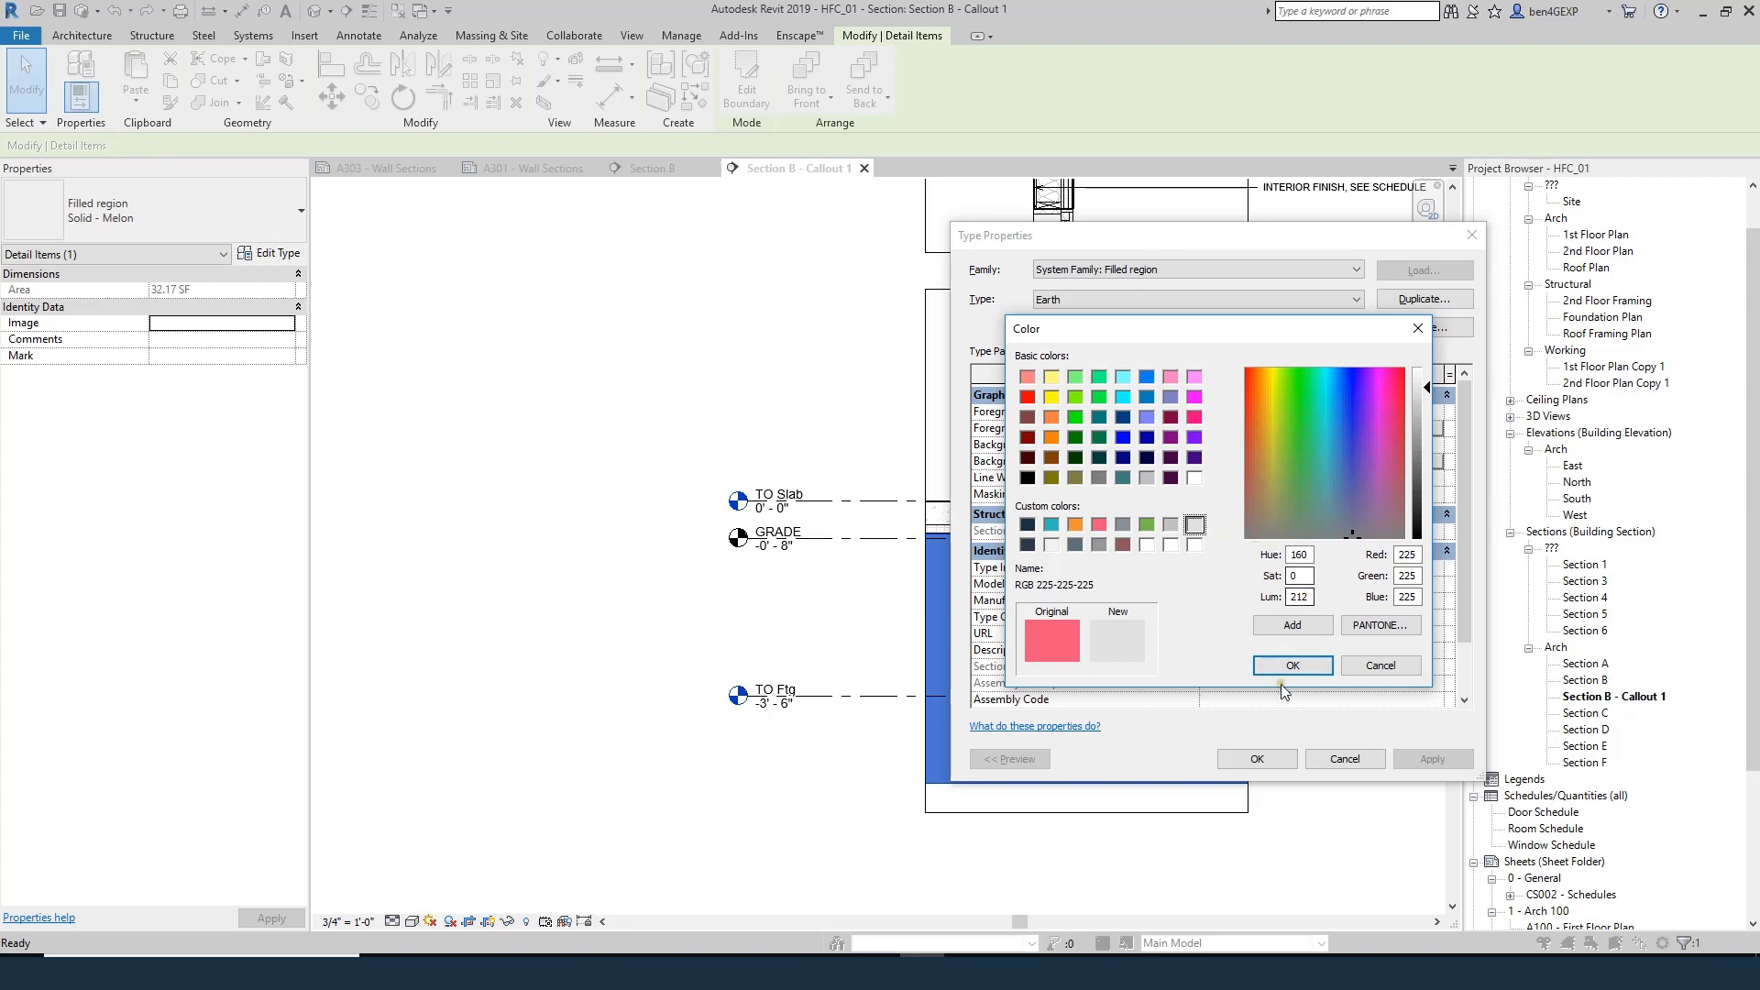
left_click(1292, 663)
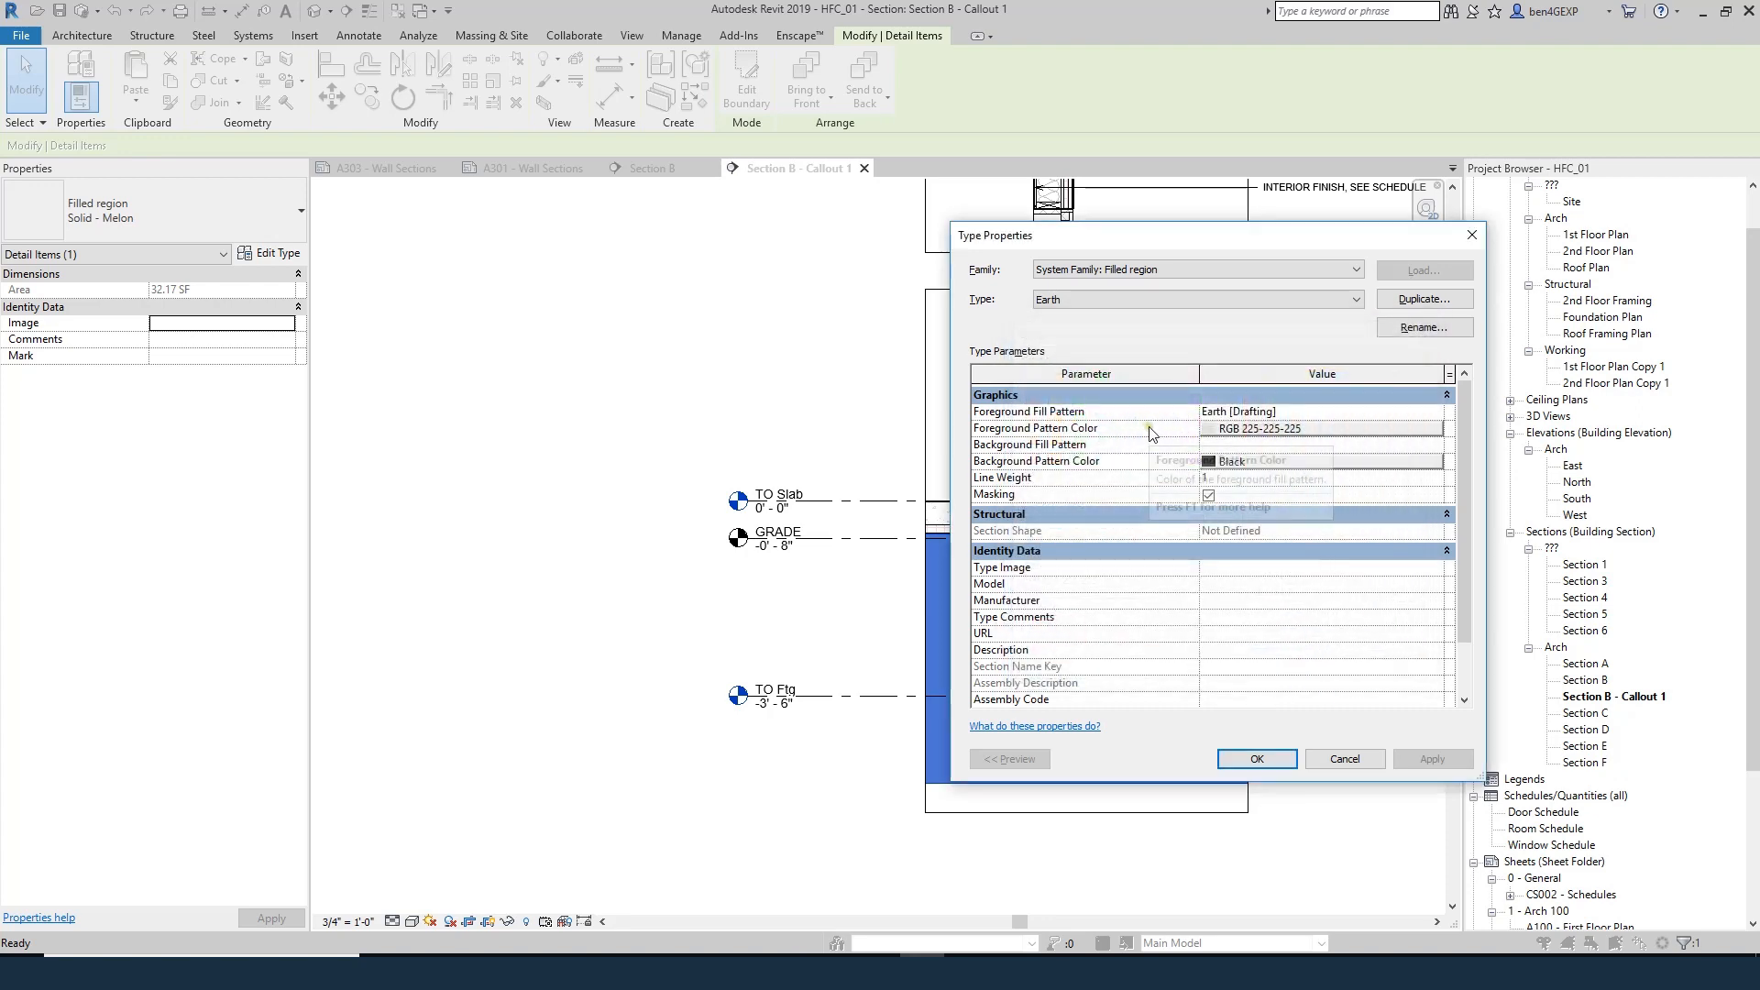
left_click(1255, 759)
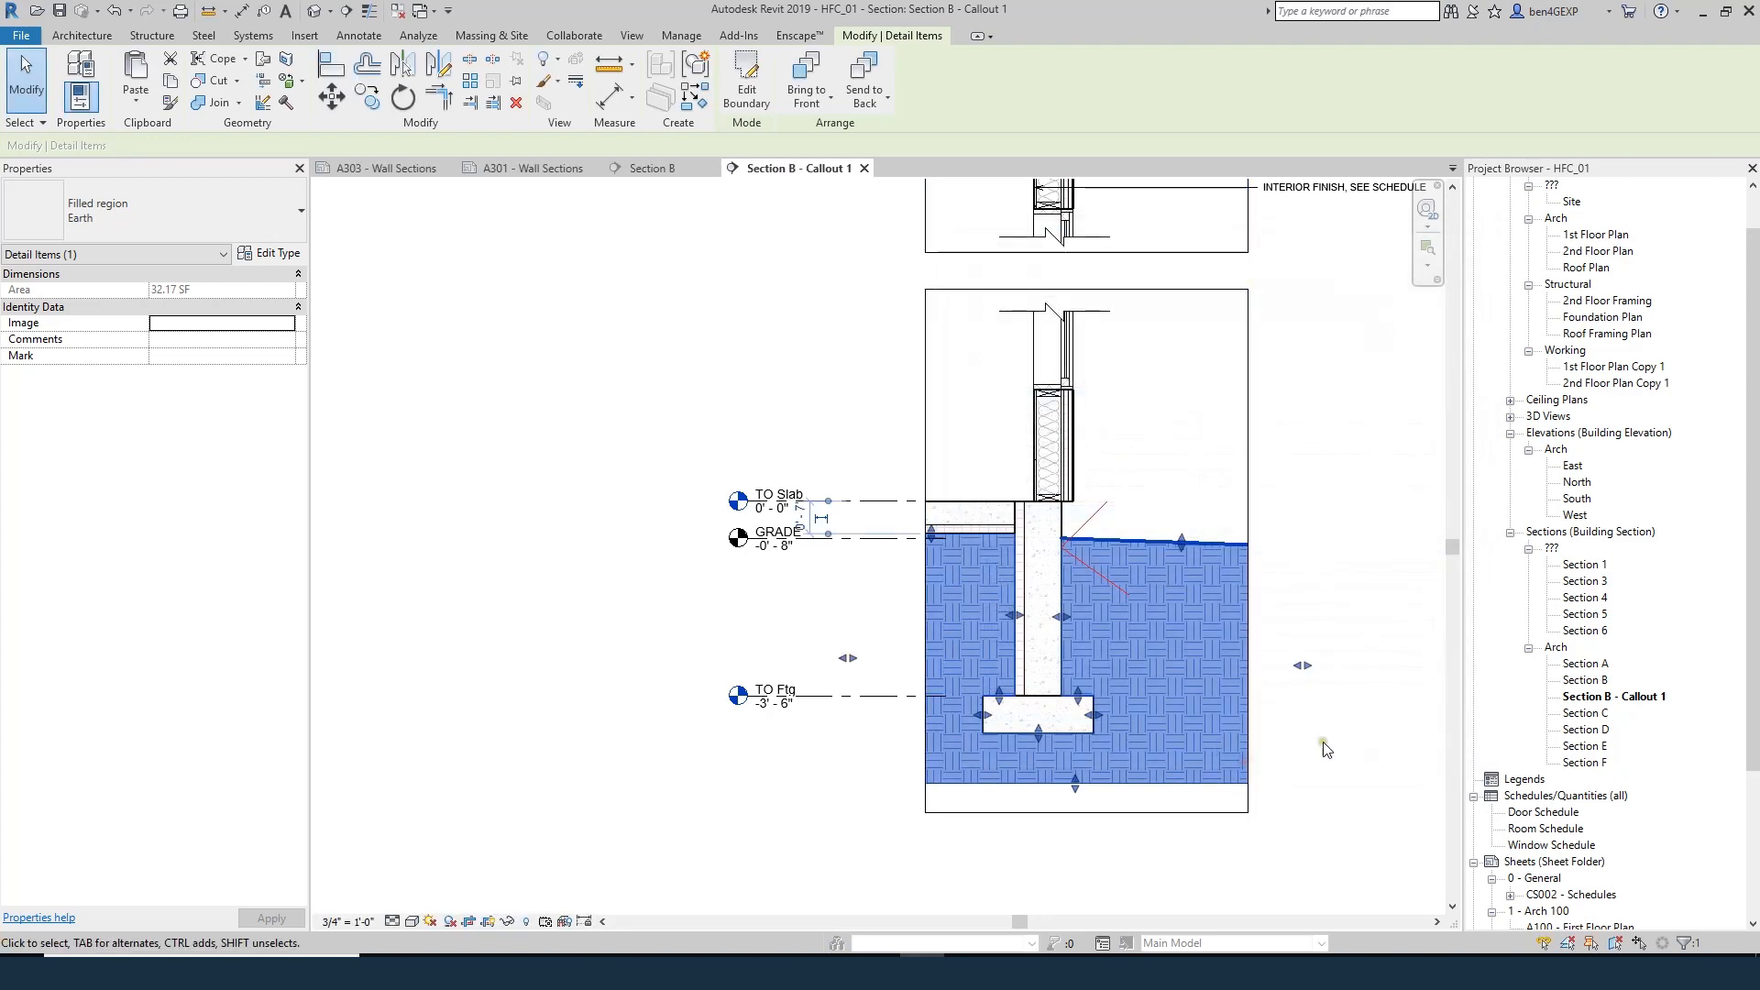
key("Escape")
key("Escape")
- Inspect the earth fill around the slab, foundation wall and footing, then switch to the Section B view
scroll(1014, 587, "up", 2)
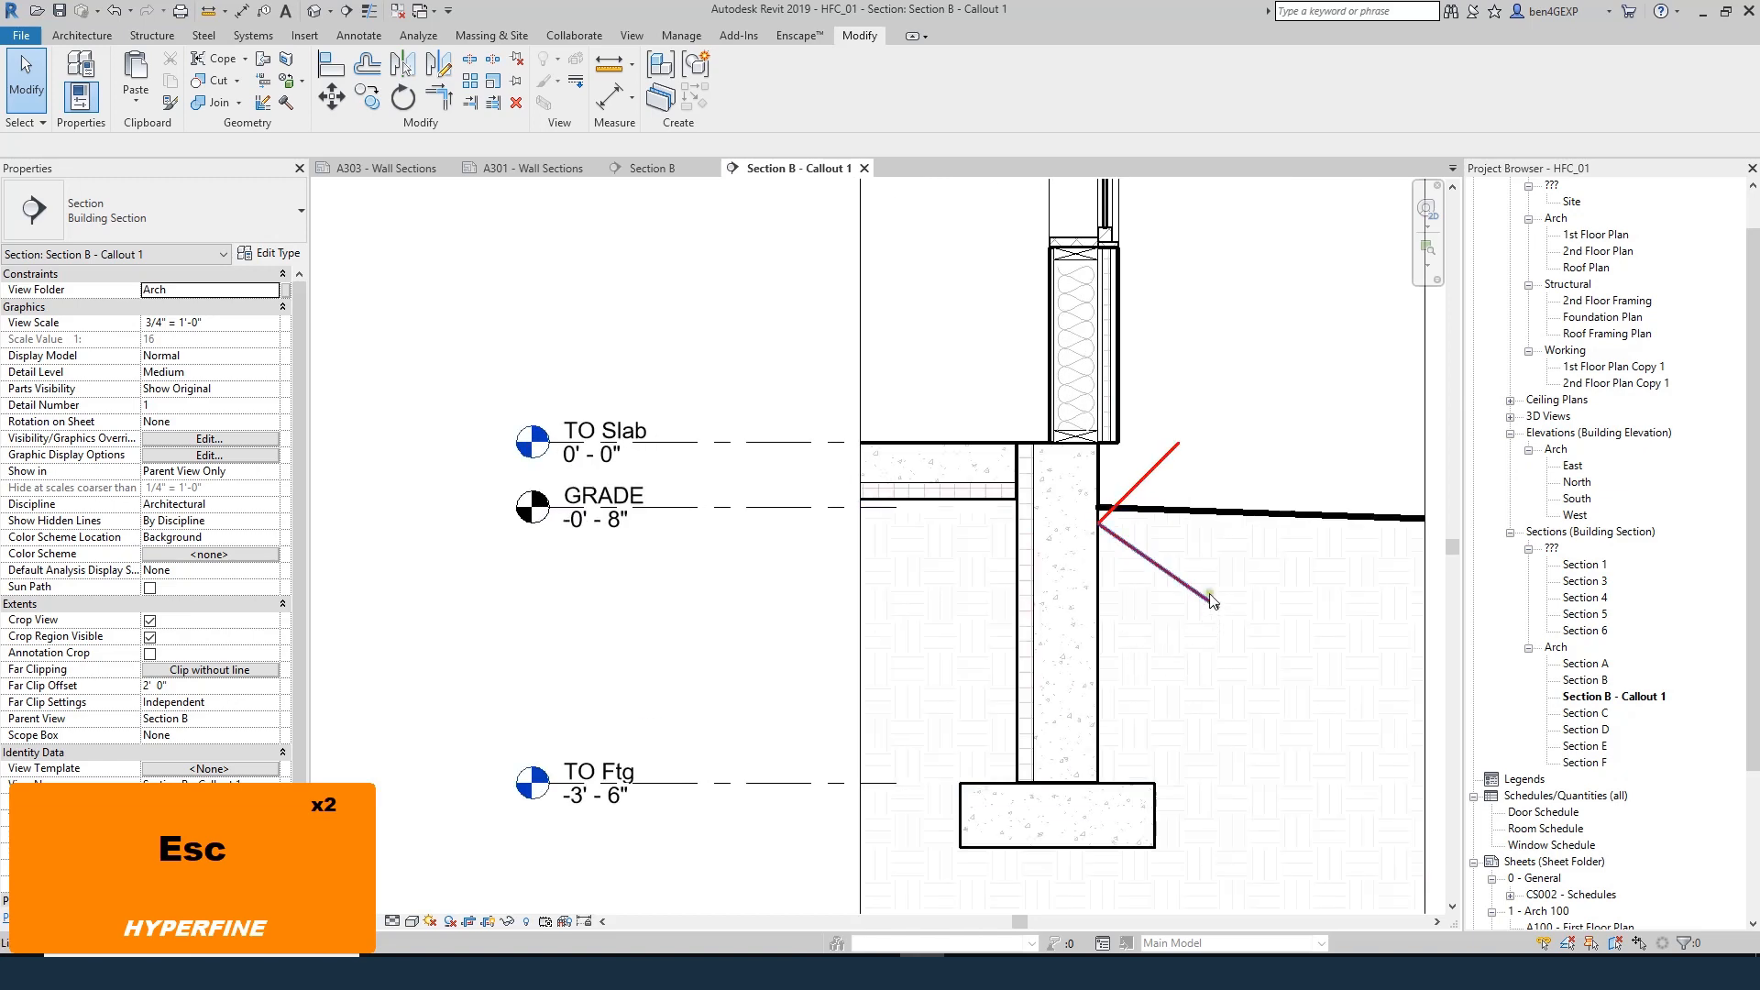
scroll(1032, 527, "down", 1)
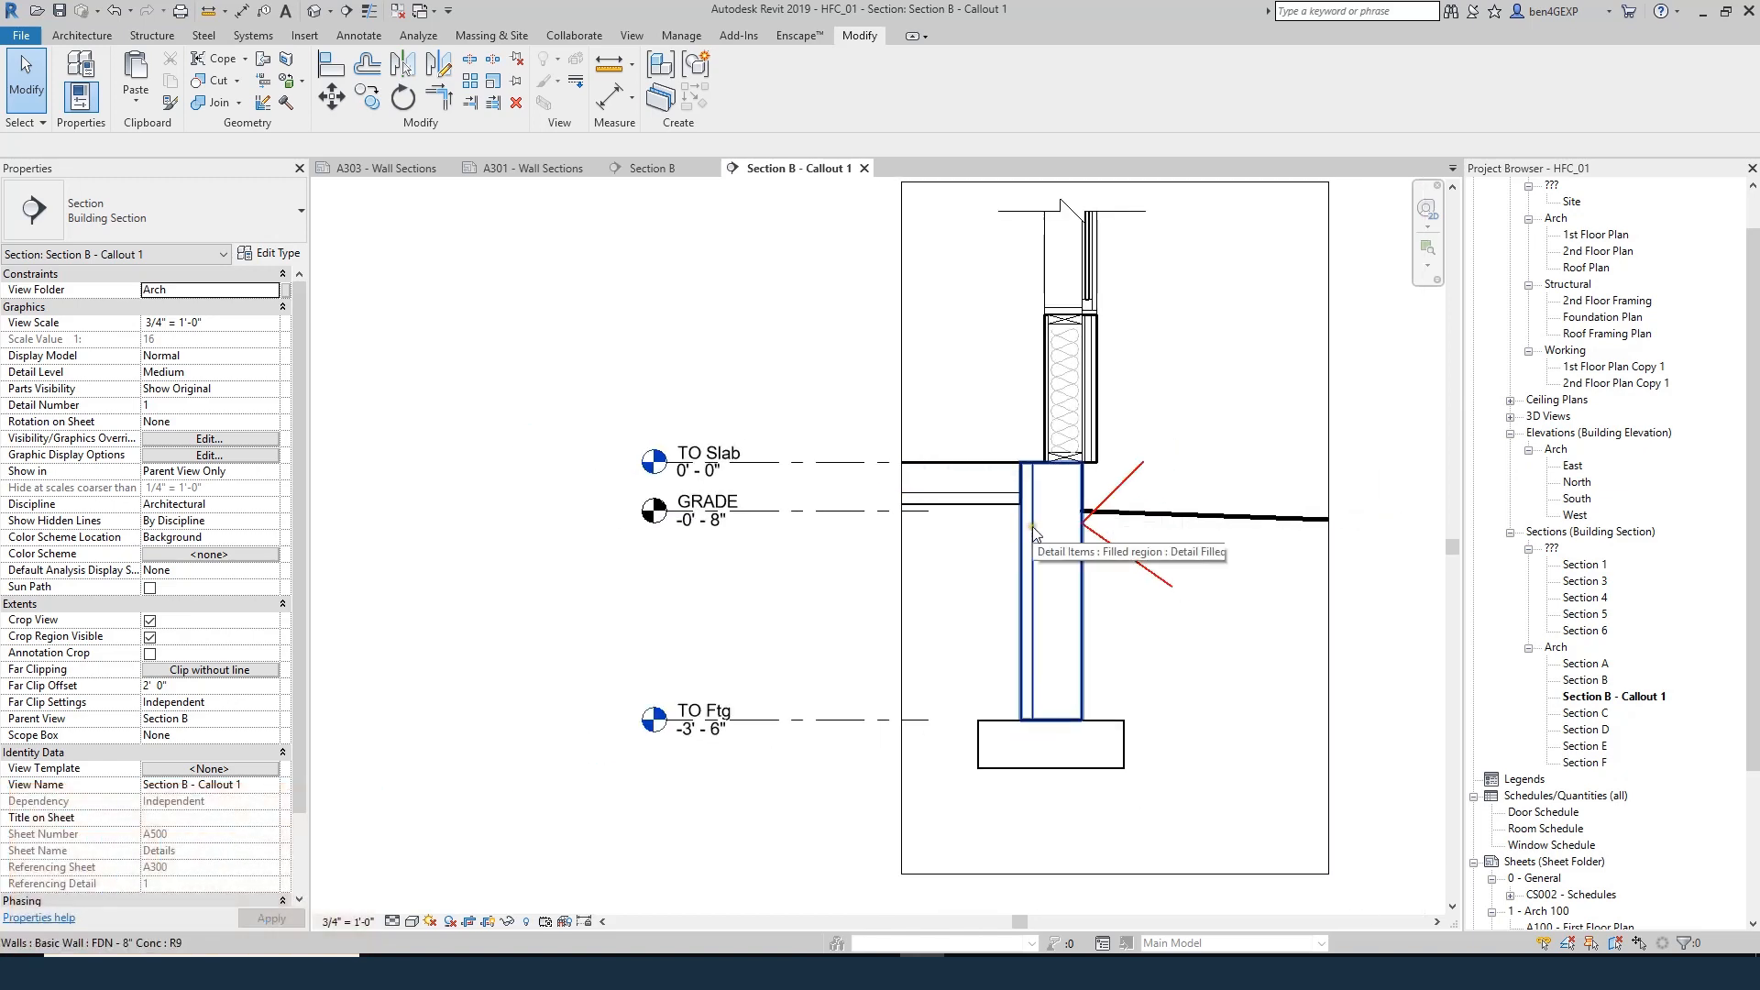
scroll(1005, 513, "up", 2)
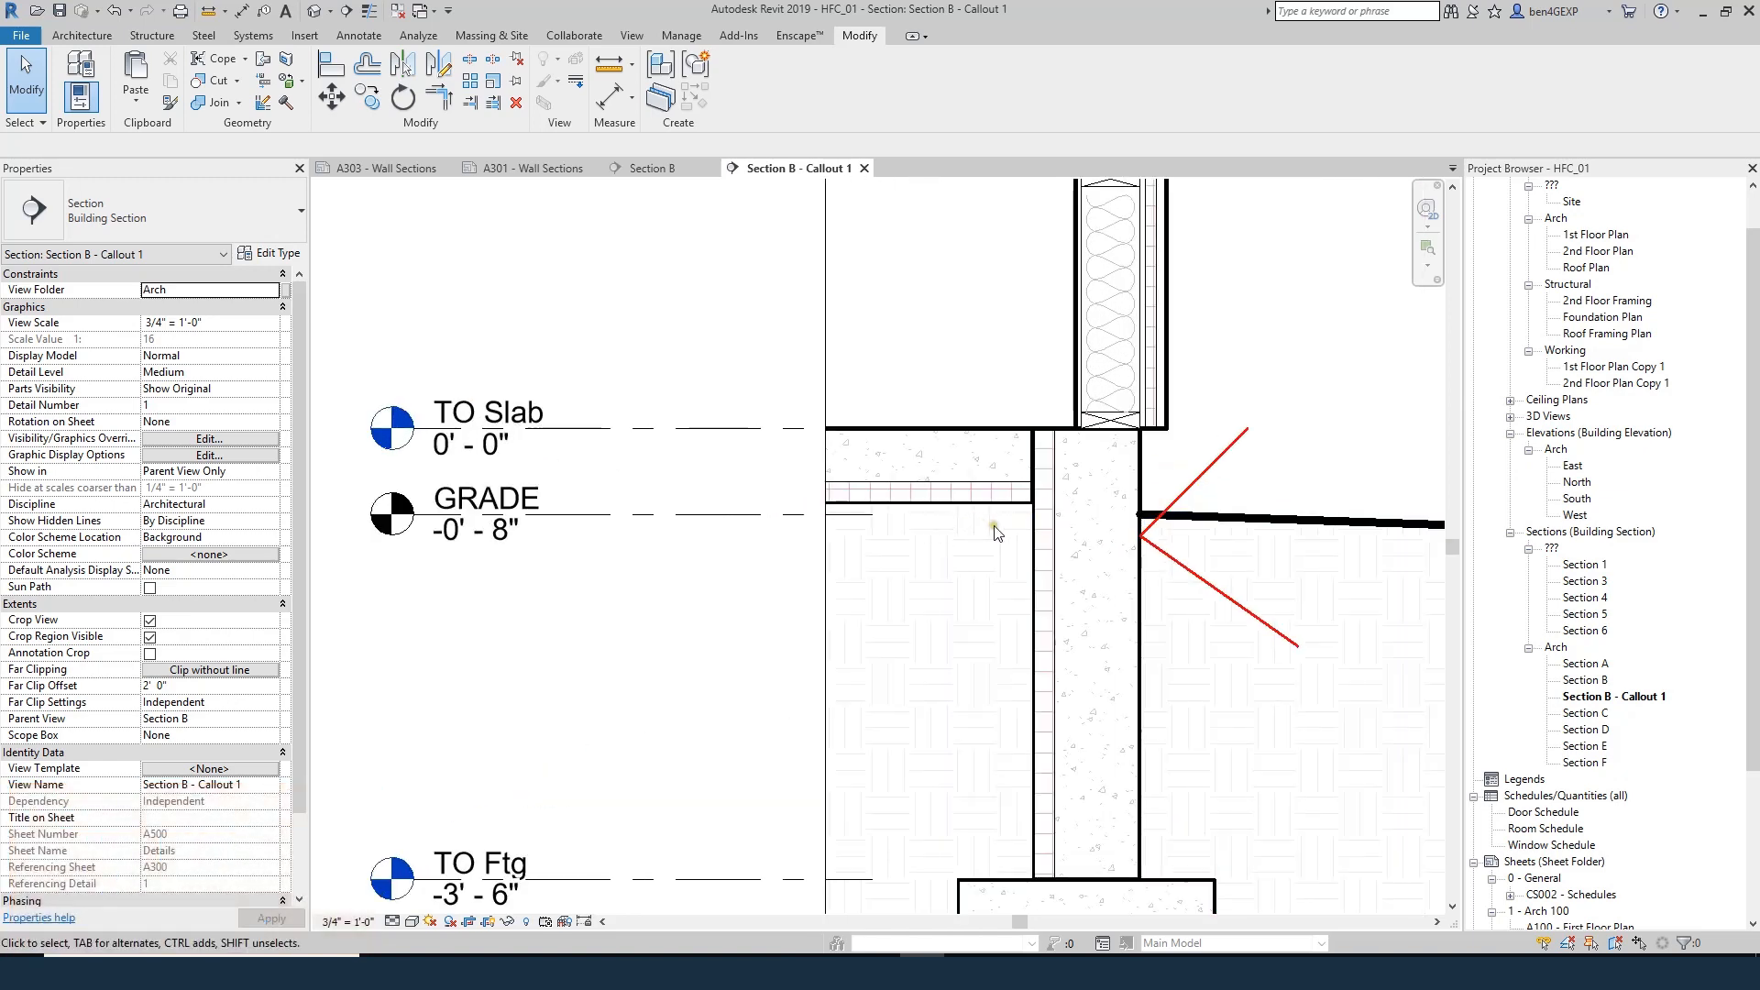
scroll(972, 531, "down", 1)
scroll(811, 543, "up", 1)
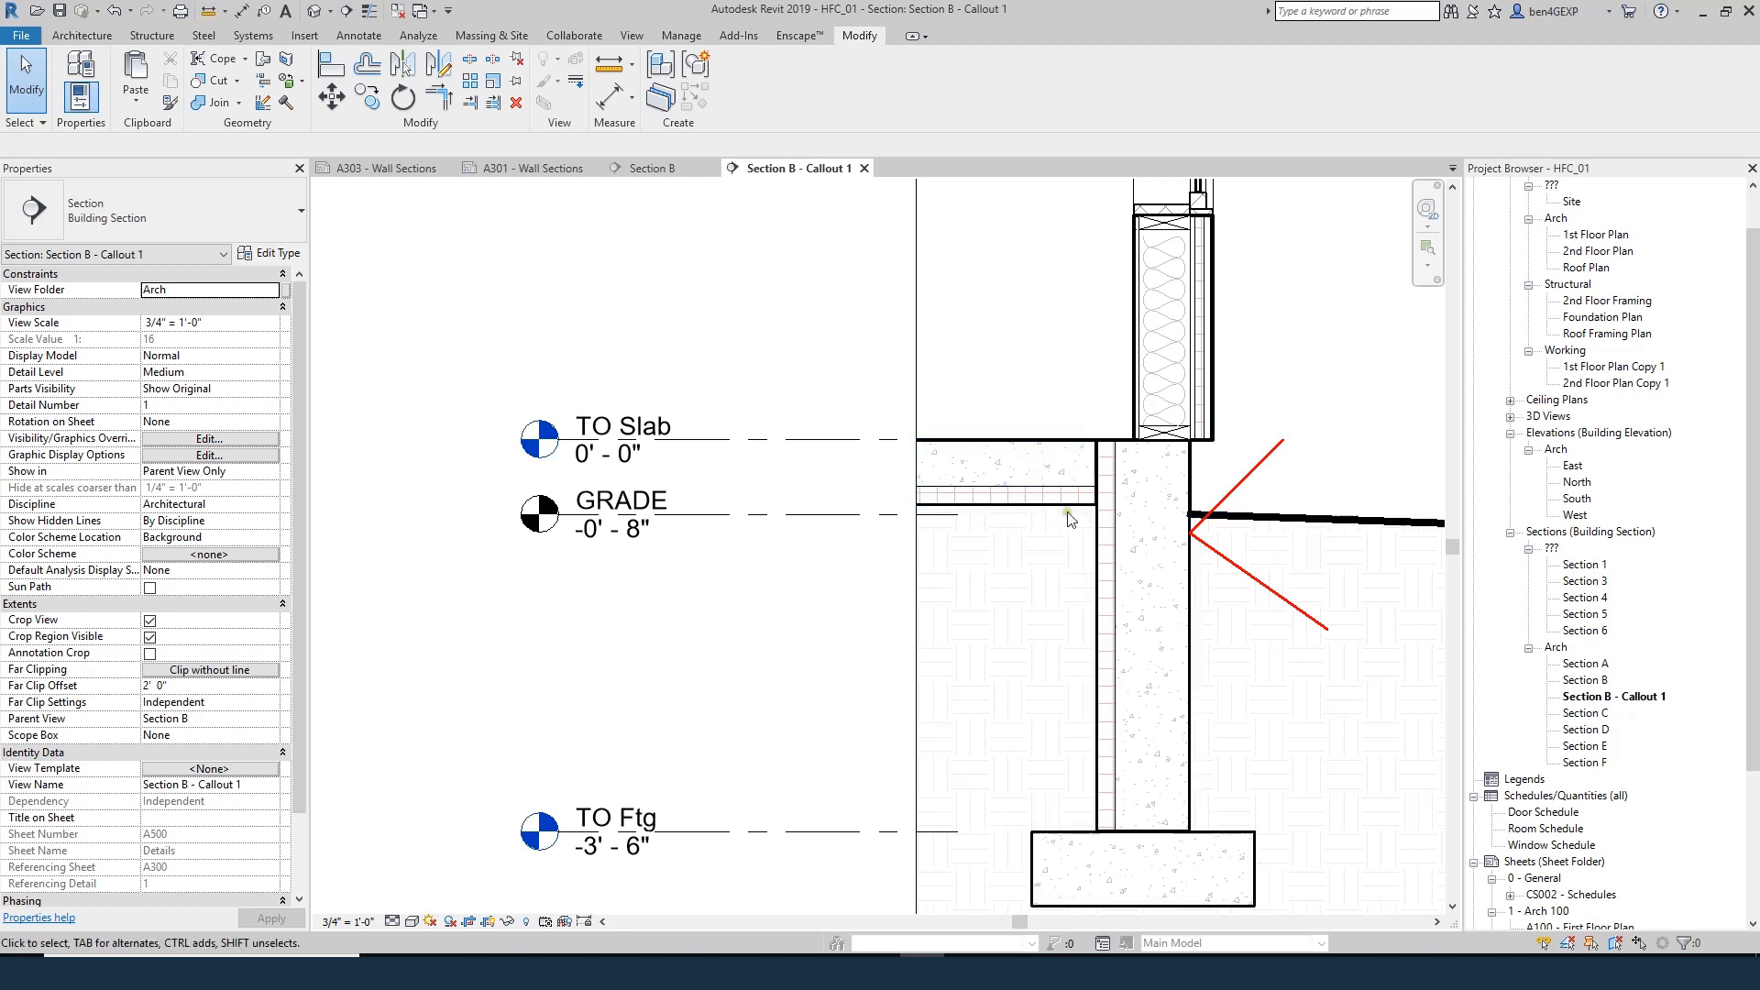
scroll(1061, 536, "down", 1)
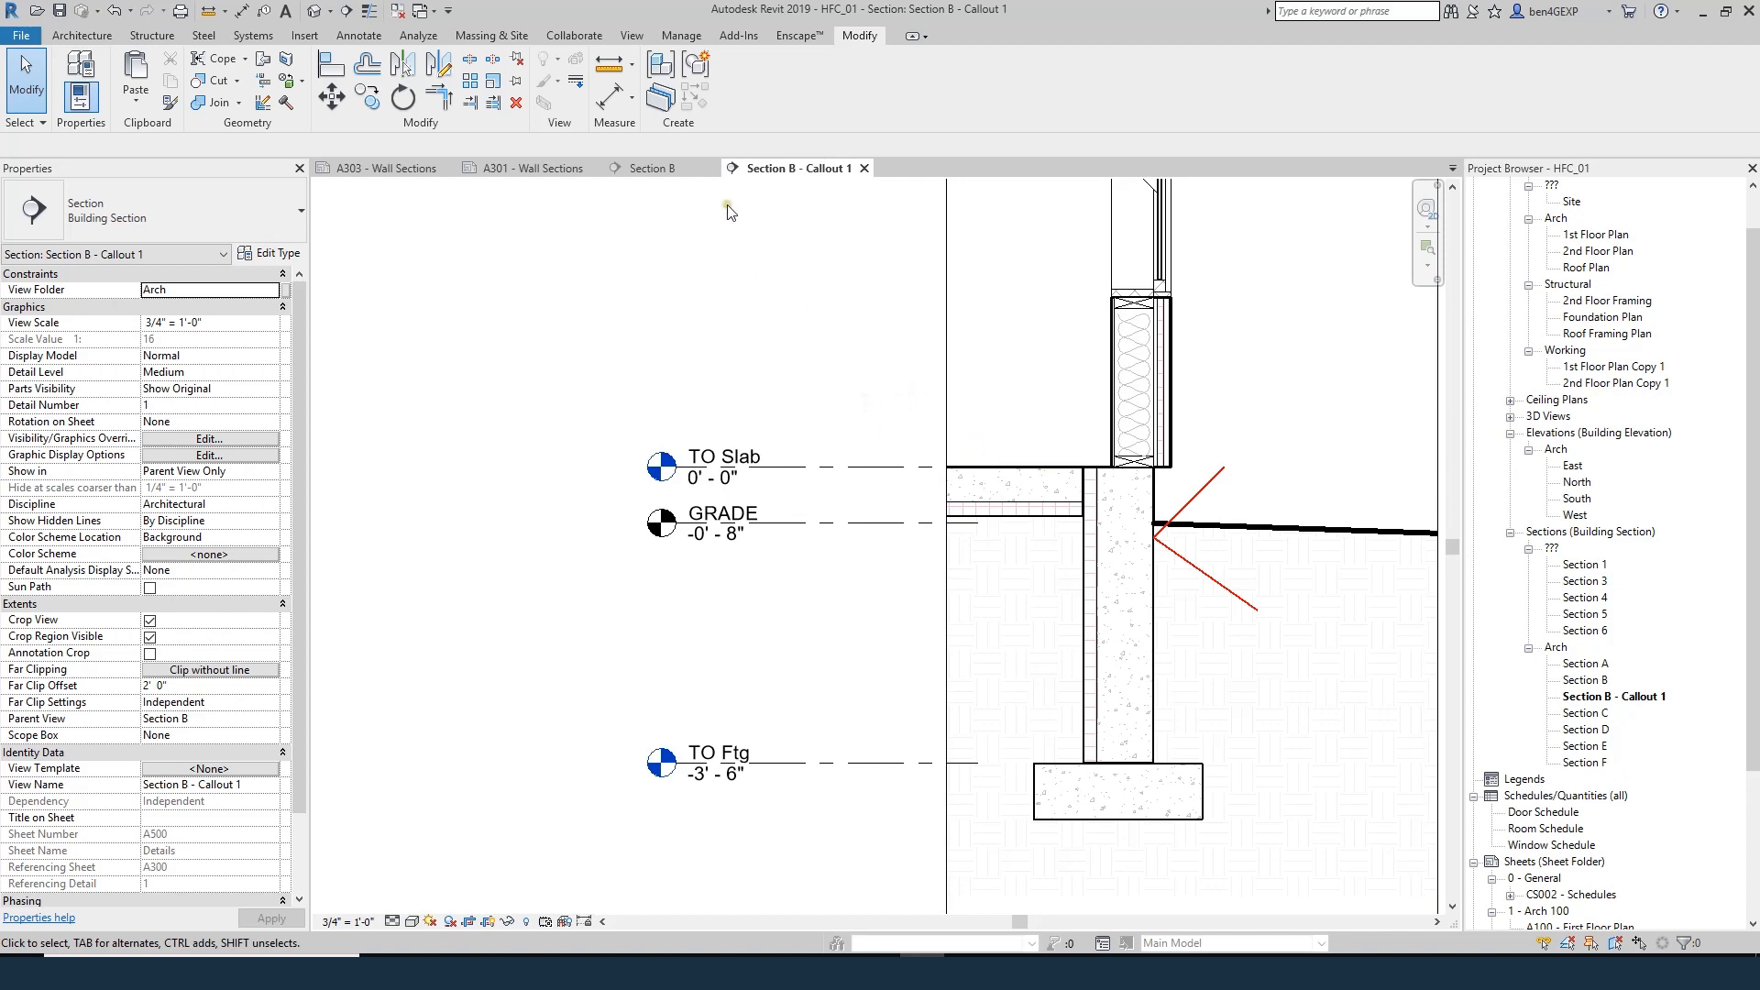
left_click(654, 169)
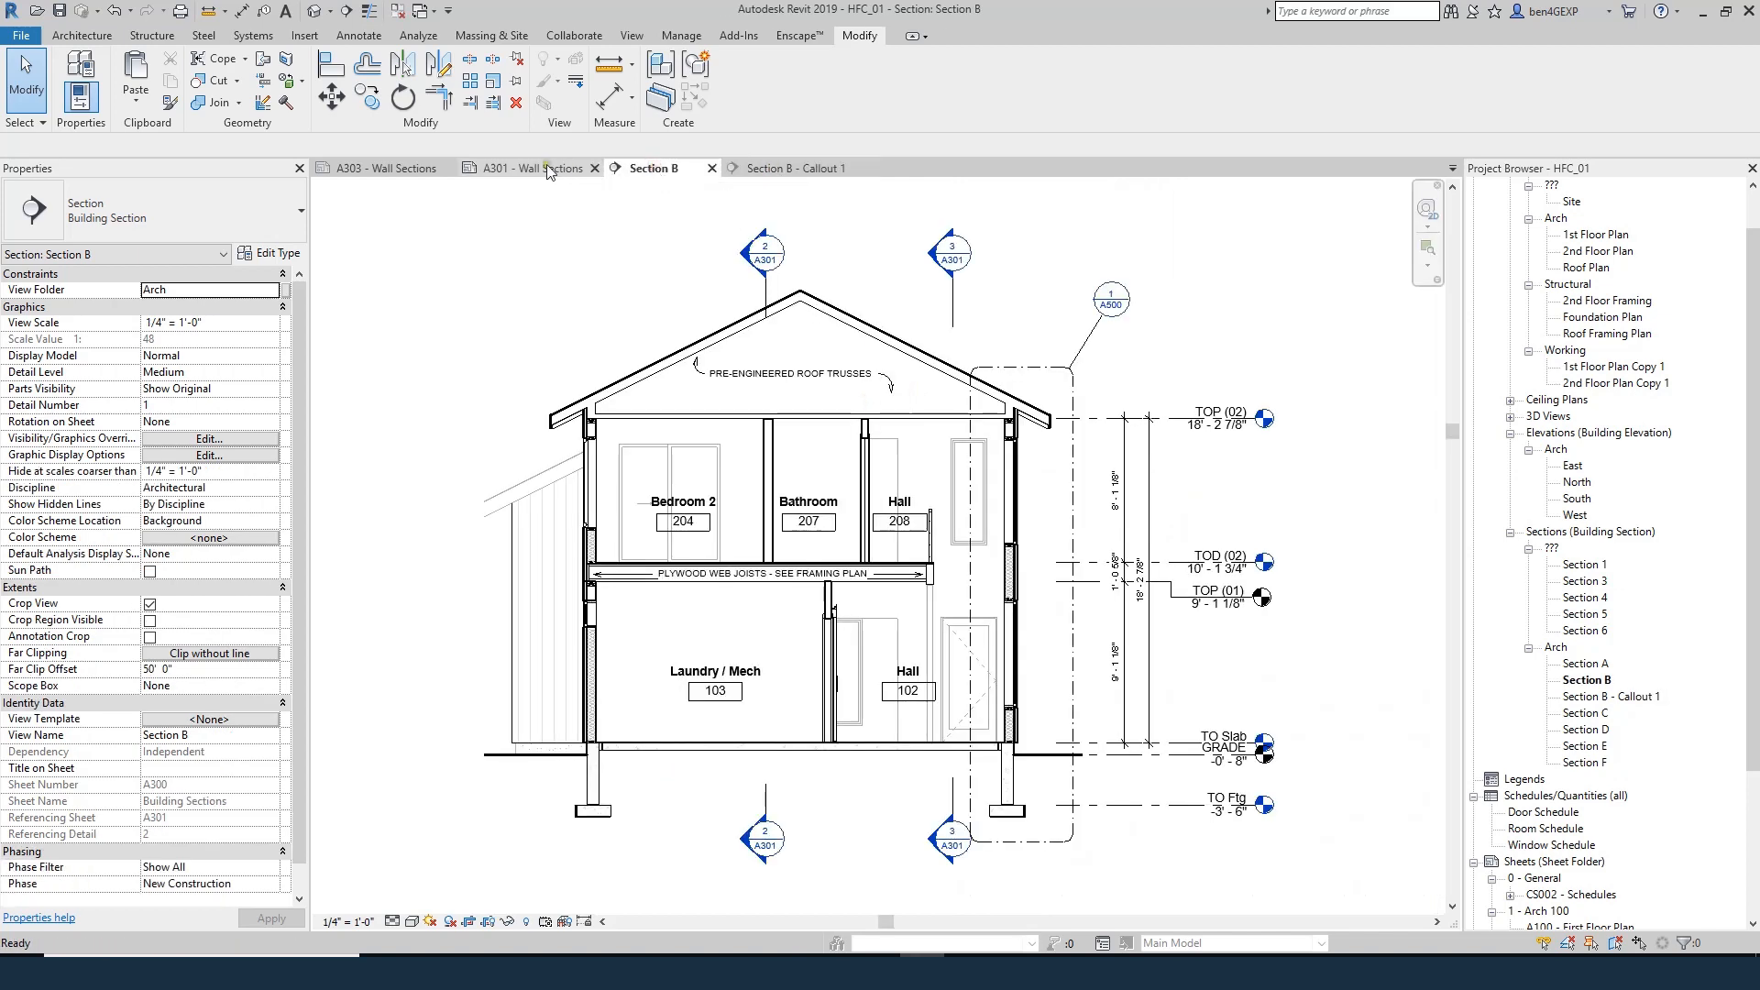
- Copy the 4" gravel filled region beneath the slab on sheet A303 - Wall Sections
left_click(386, 168)
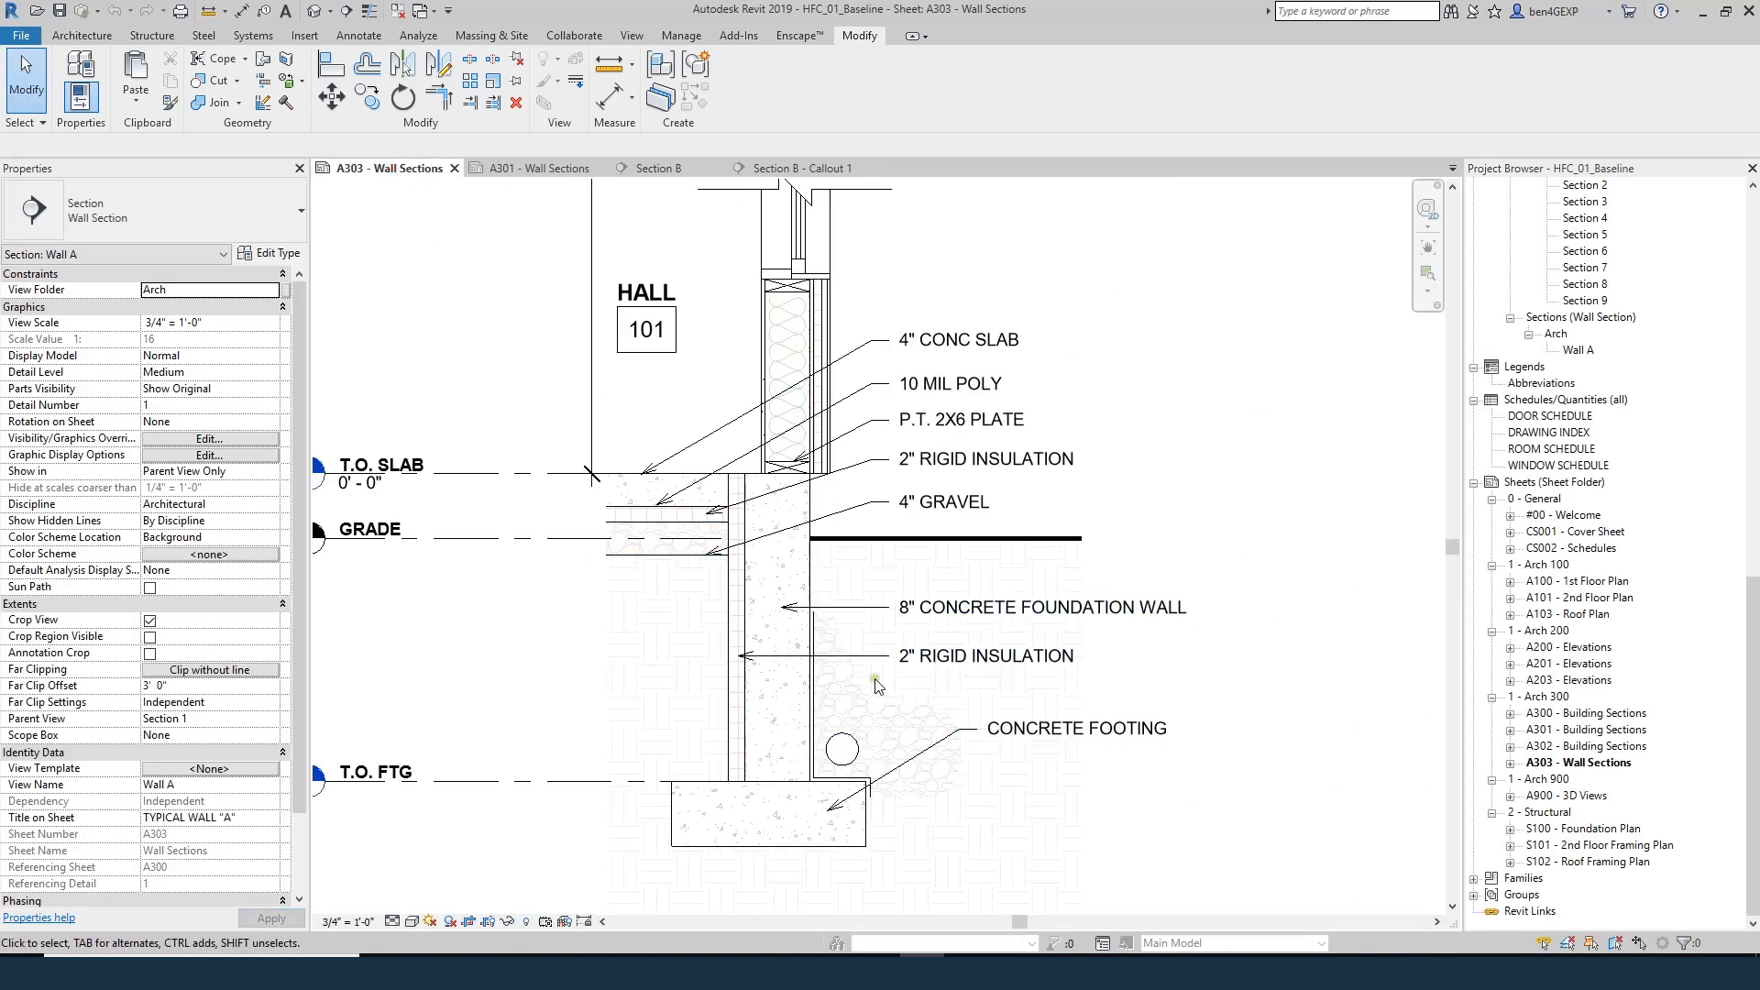
left_click(922, 716)
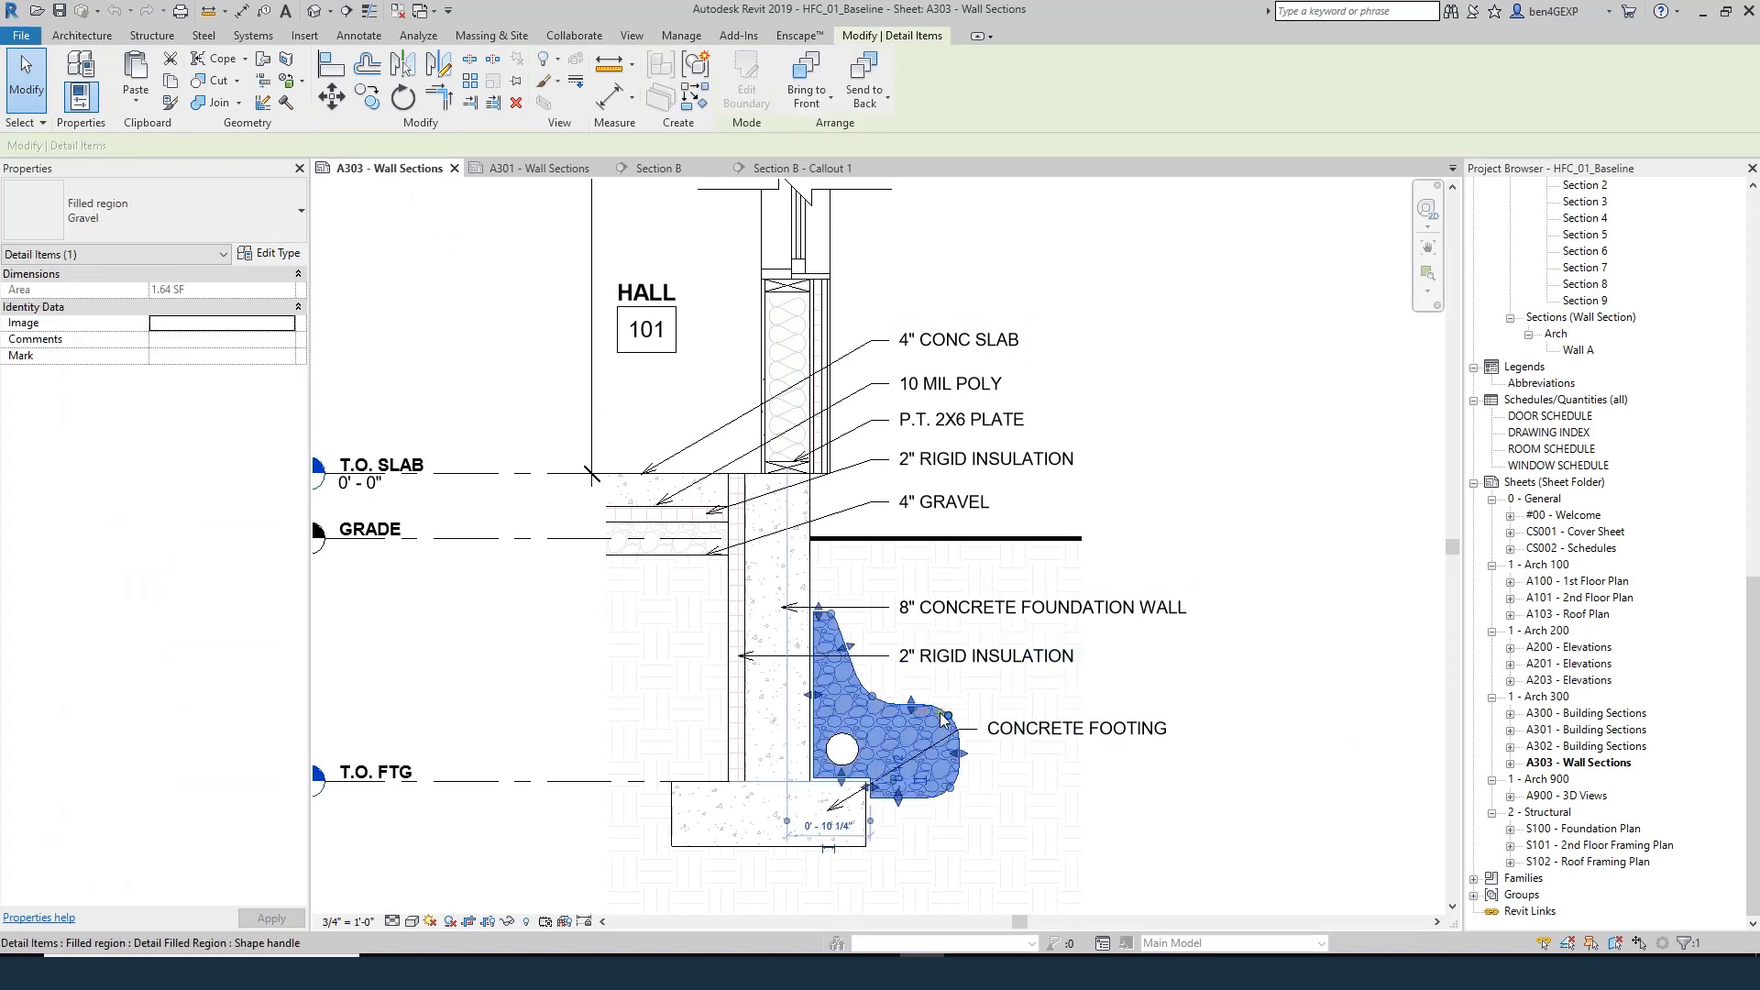
left_click(660, 556)
scroll(651, 557, "up", 2)
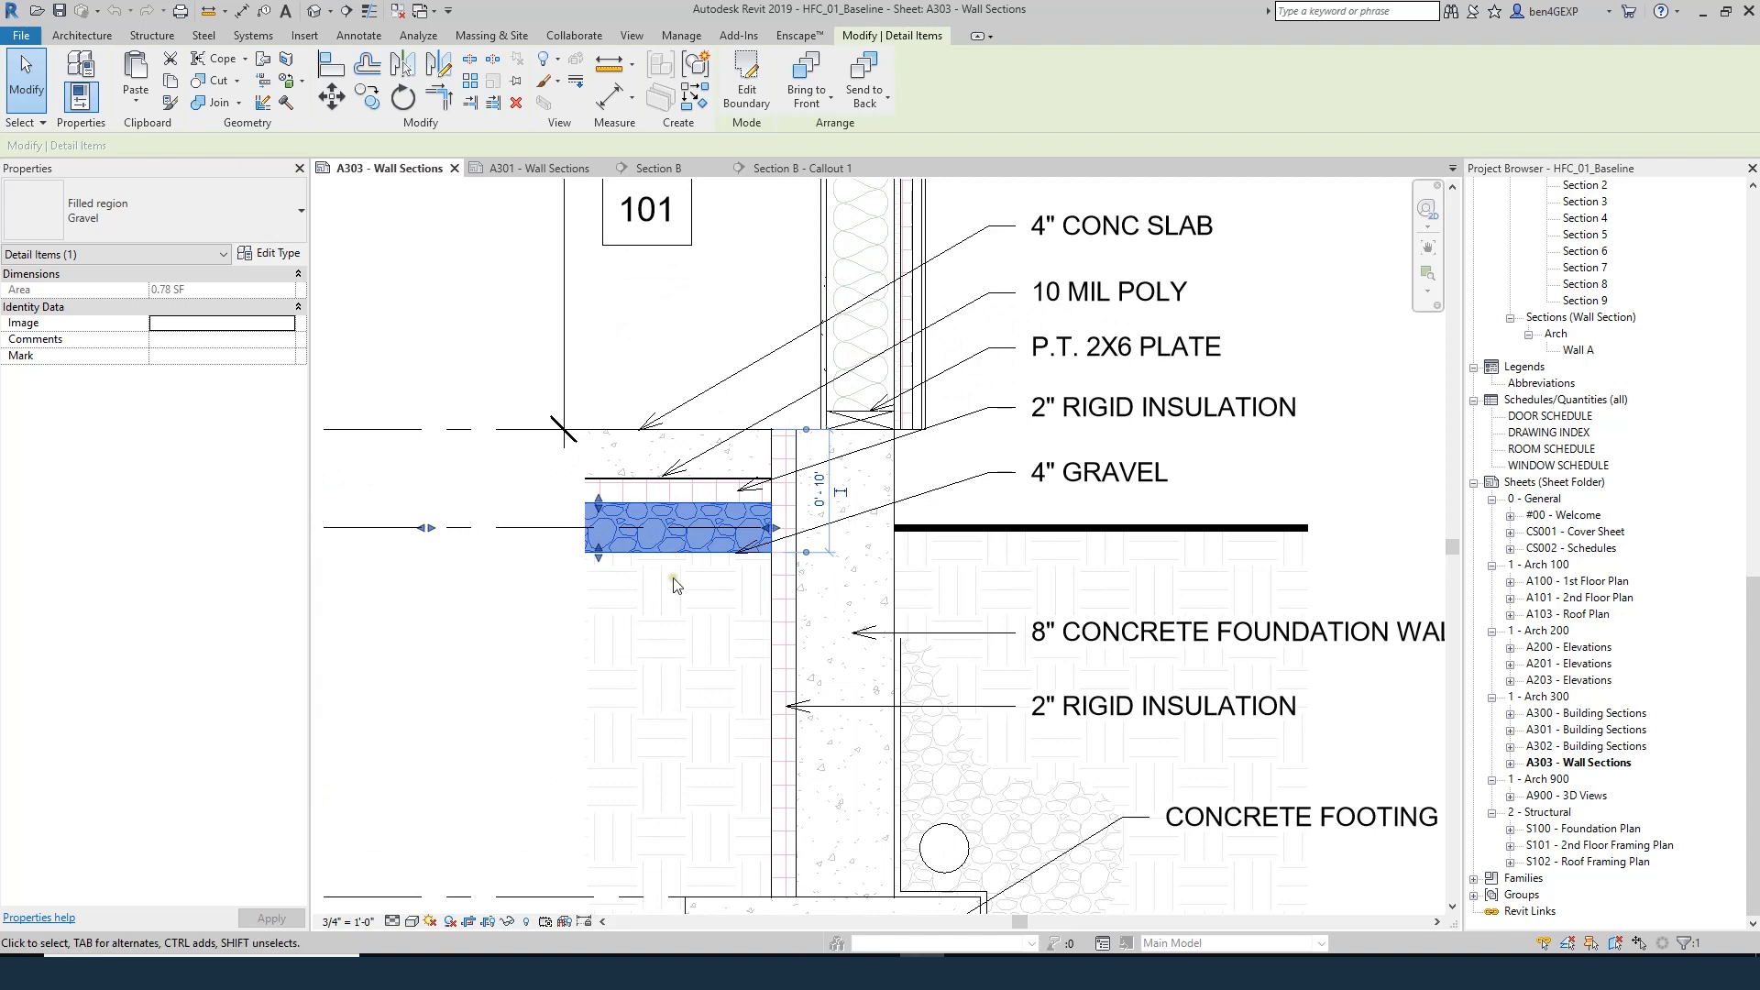
key("ctrl")
key("ctrl")
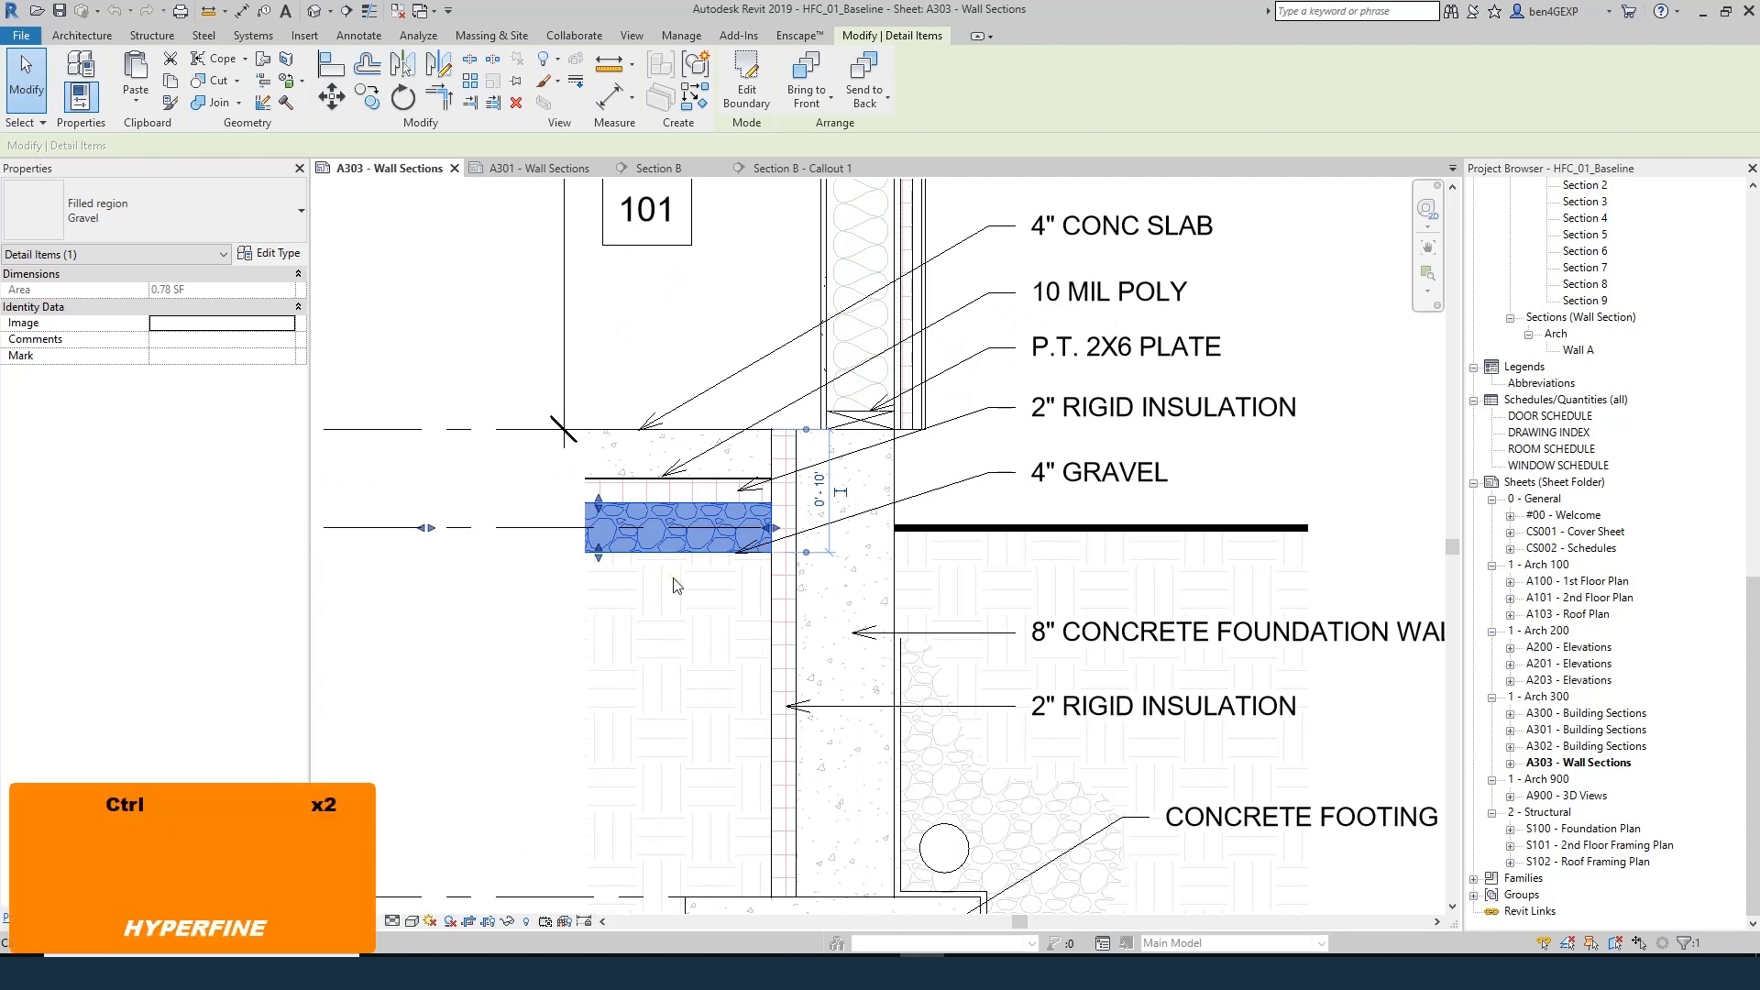
- Paste the copied gravel region into Section B - Callout 1, just above the floor slab beside the wall
left_click(558, 174)
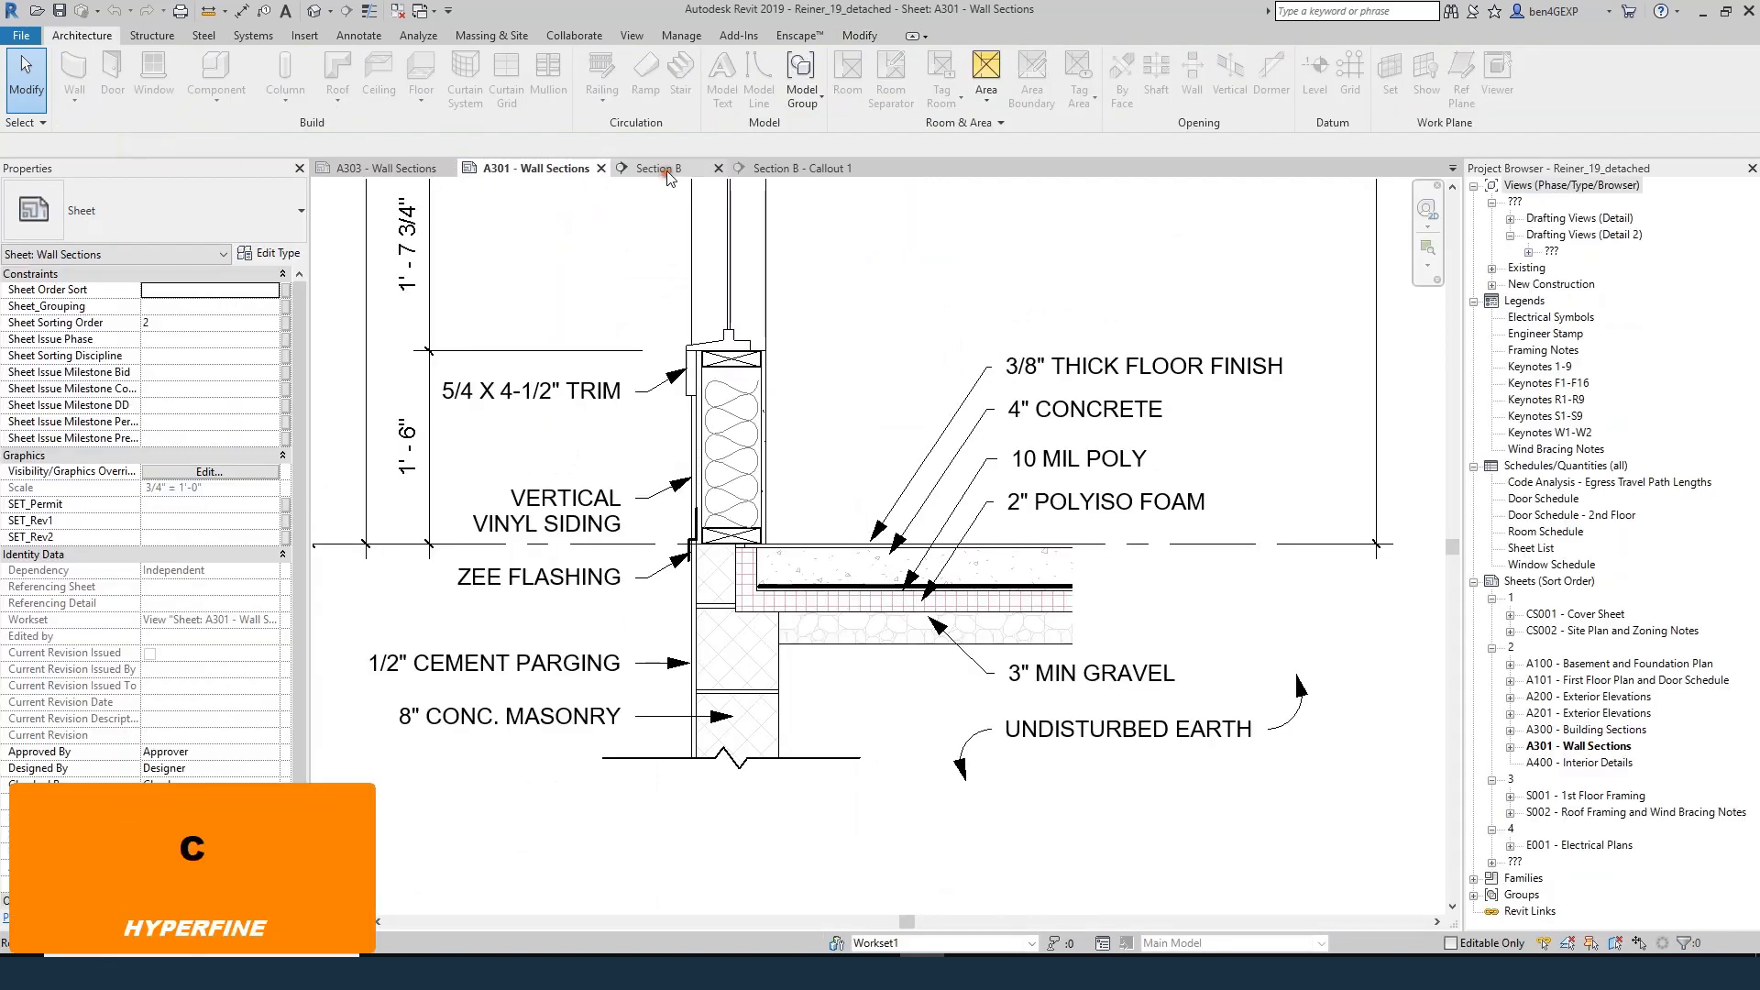
left_click(666, 169)
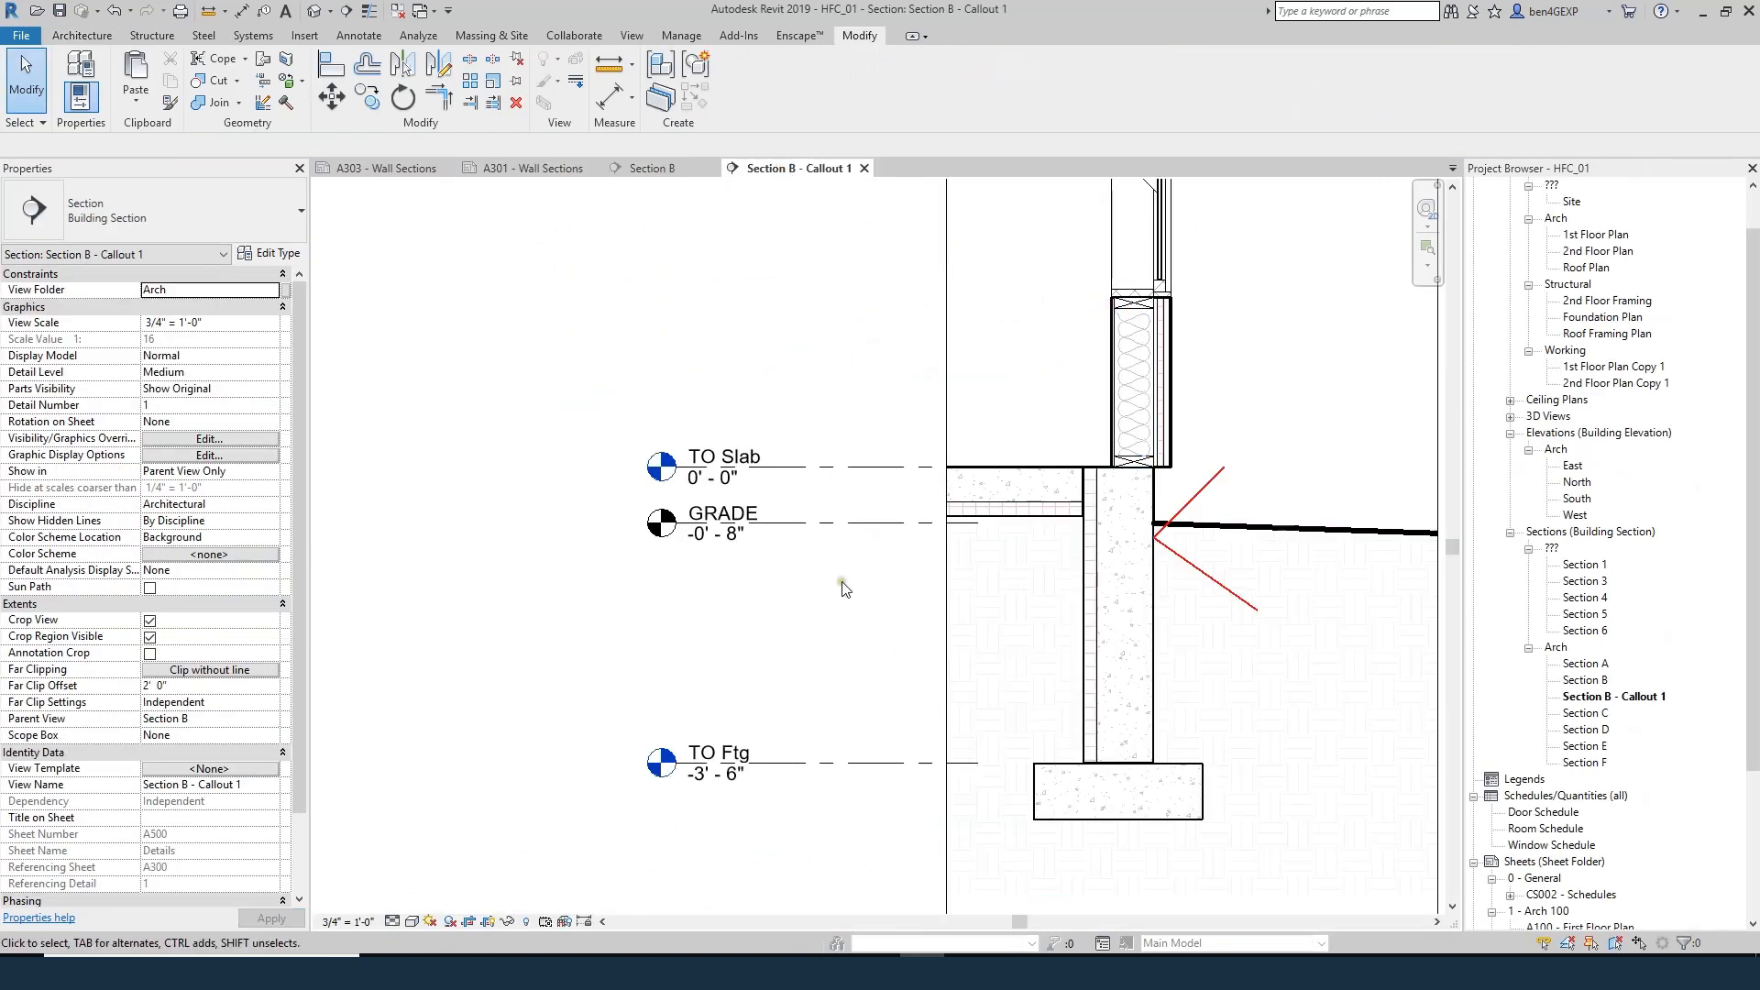
key("ctrl+v")
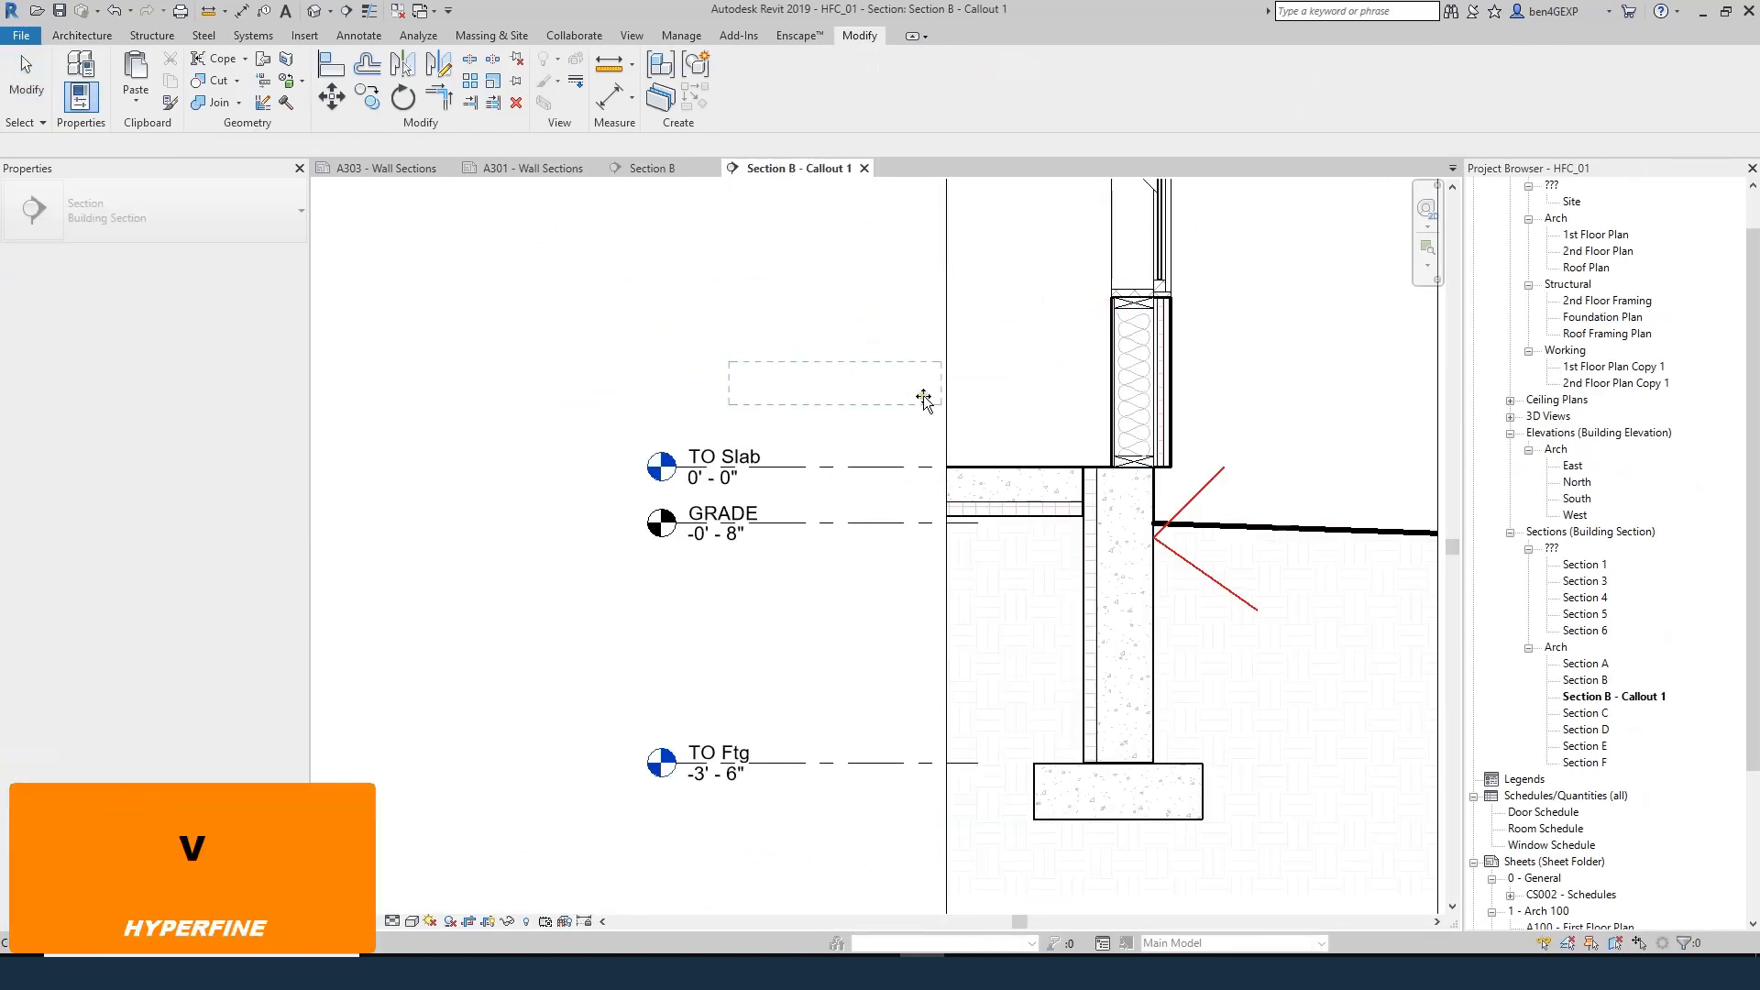
left_click(1073, 409)
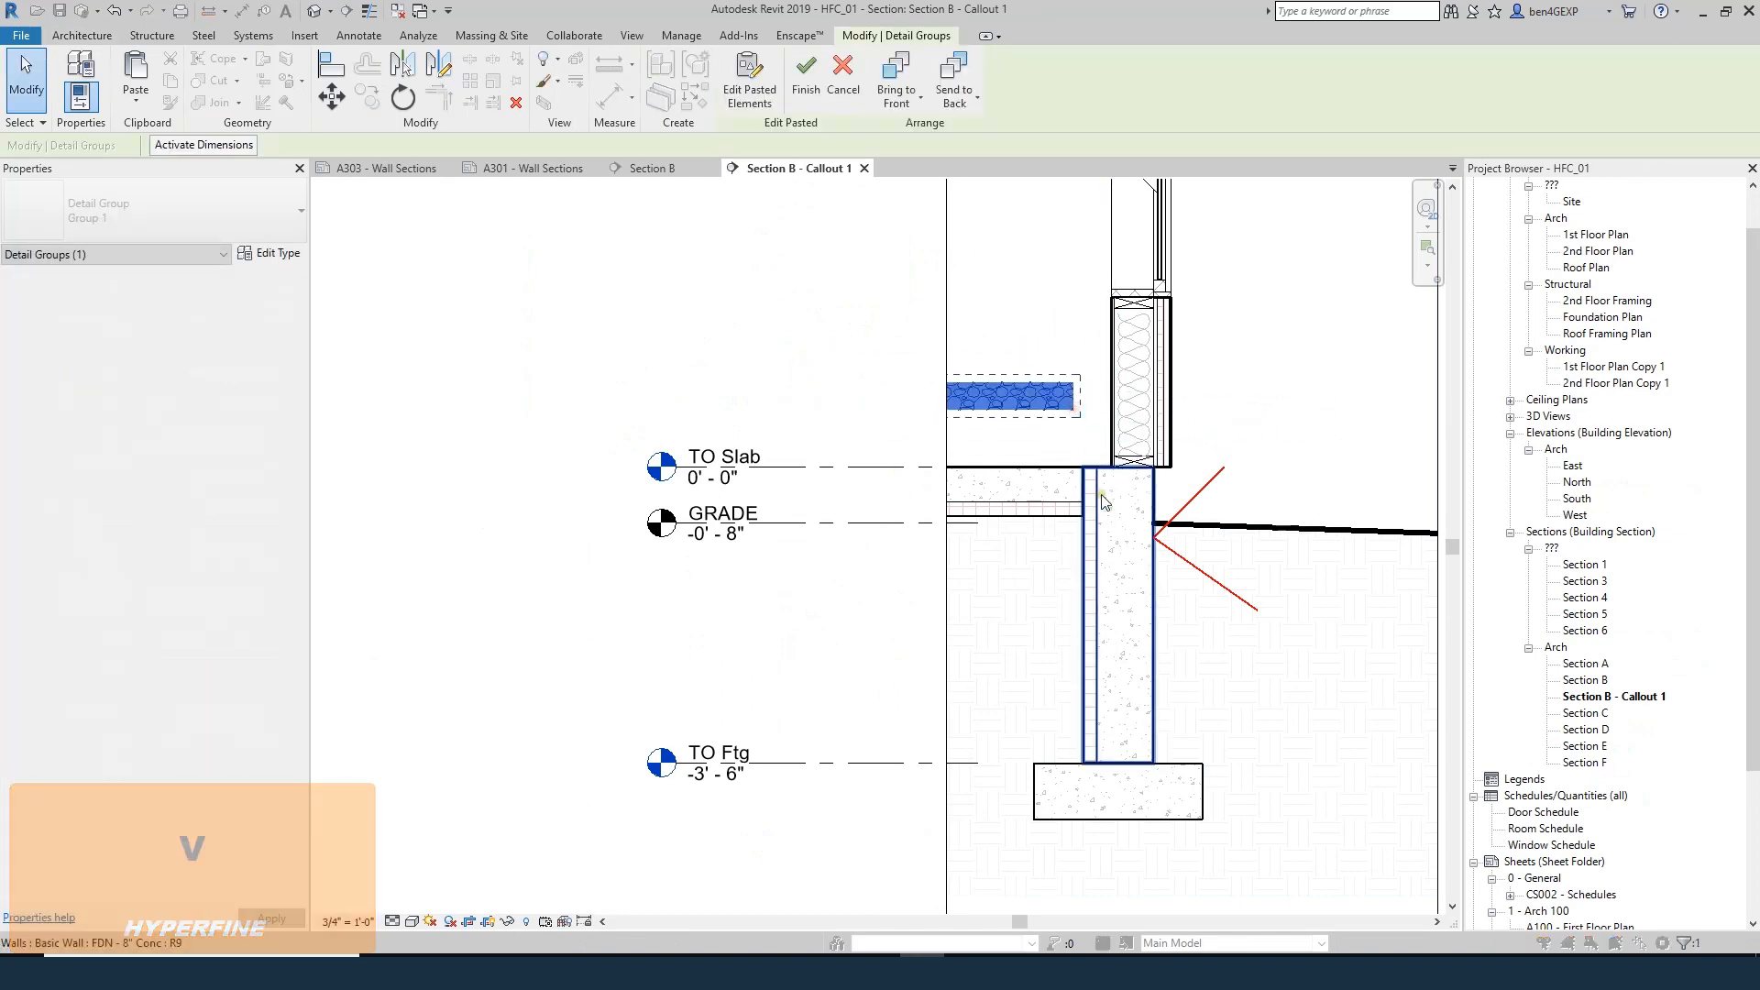
key("Escape")
key("Escape")
- Move the gravel region by its upper corner to the underside of the slab insulation, against the foundation wall
left_click(1071, 409)
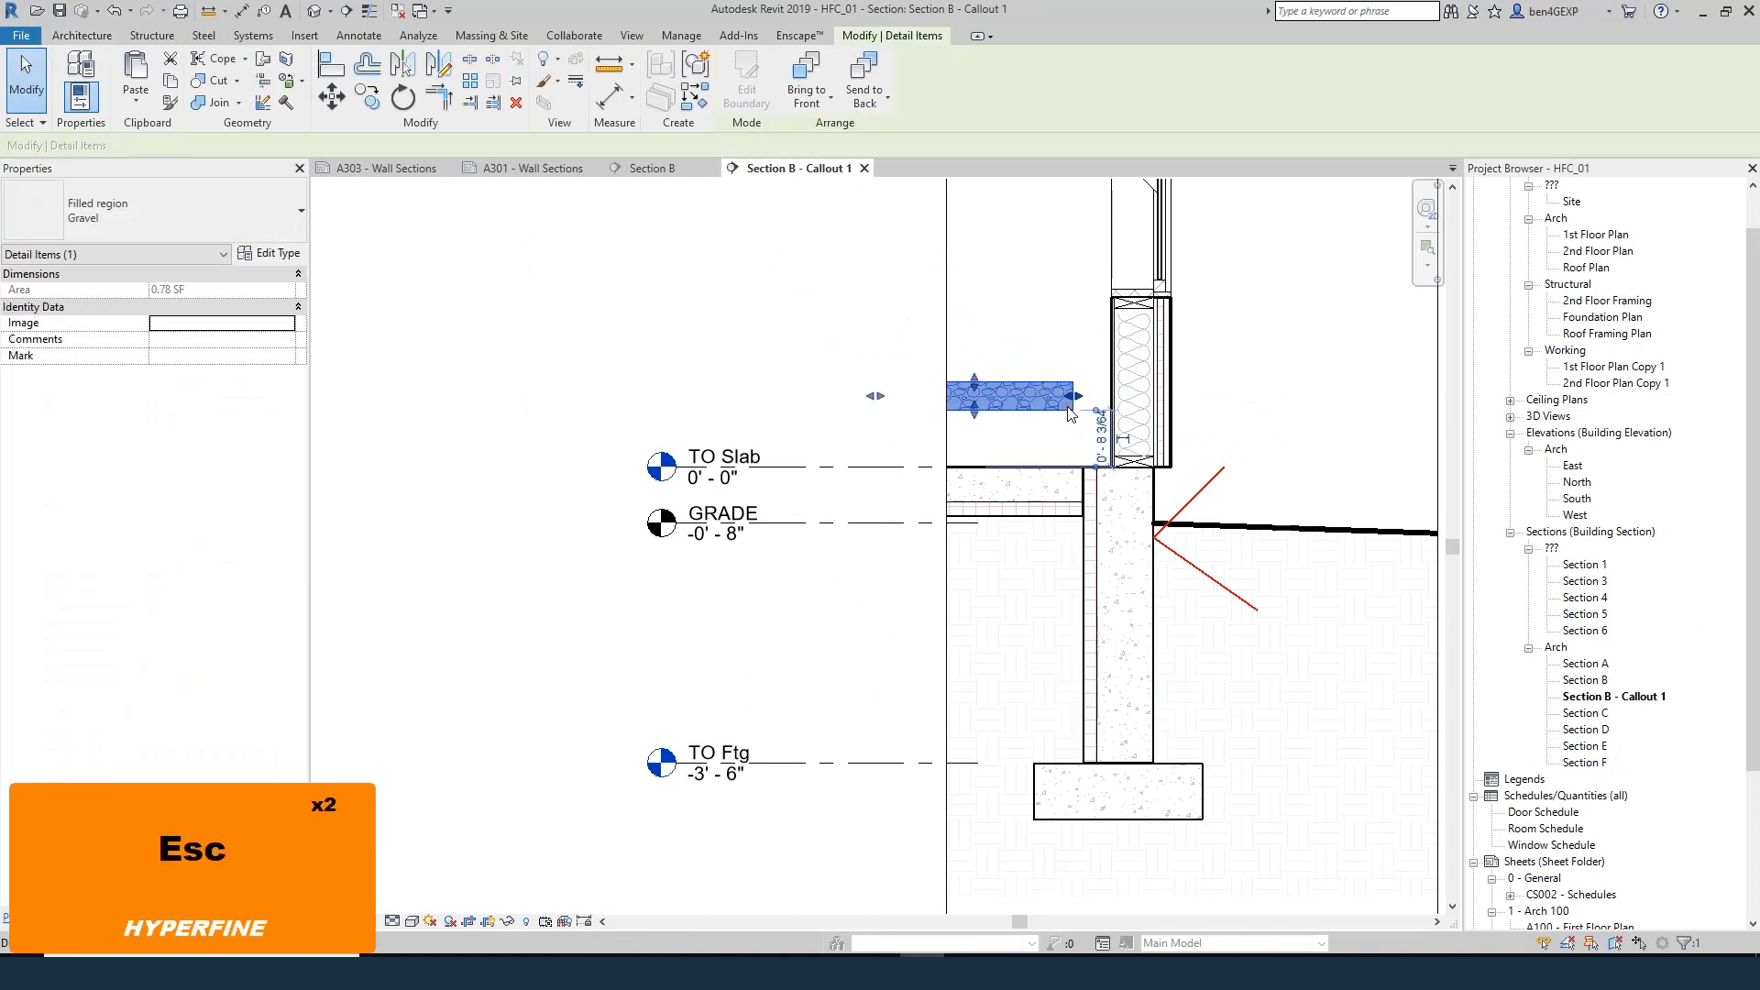
key("v")
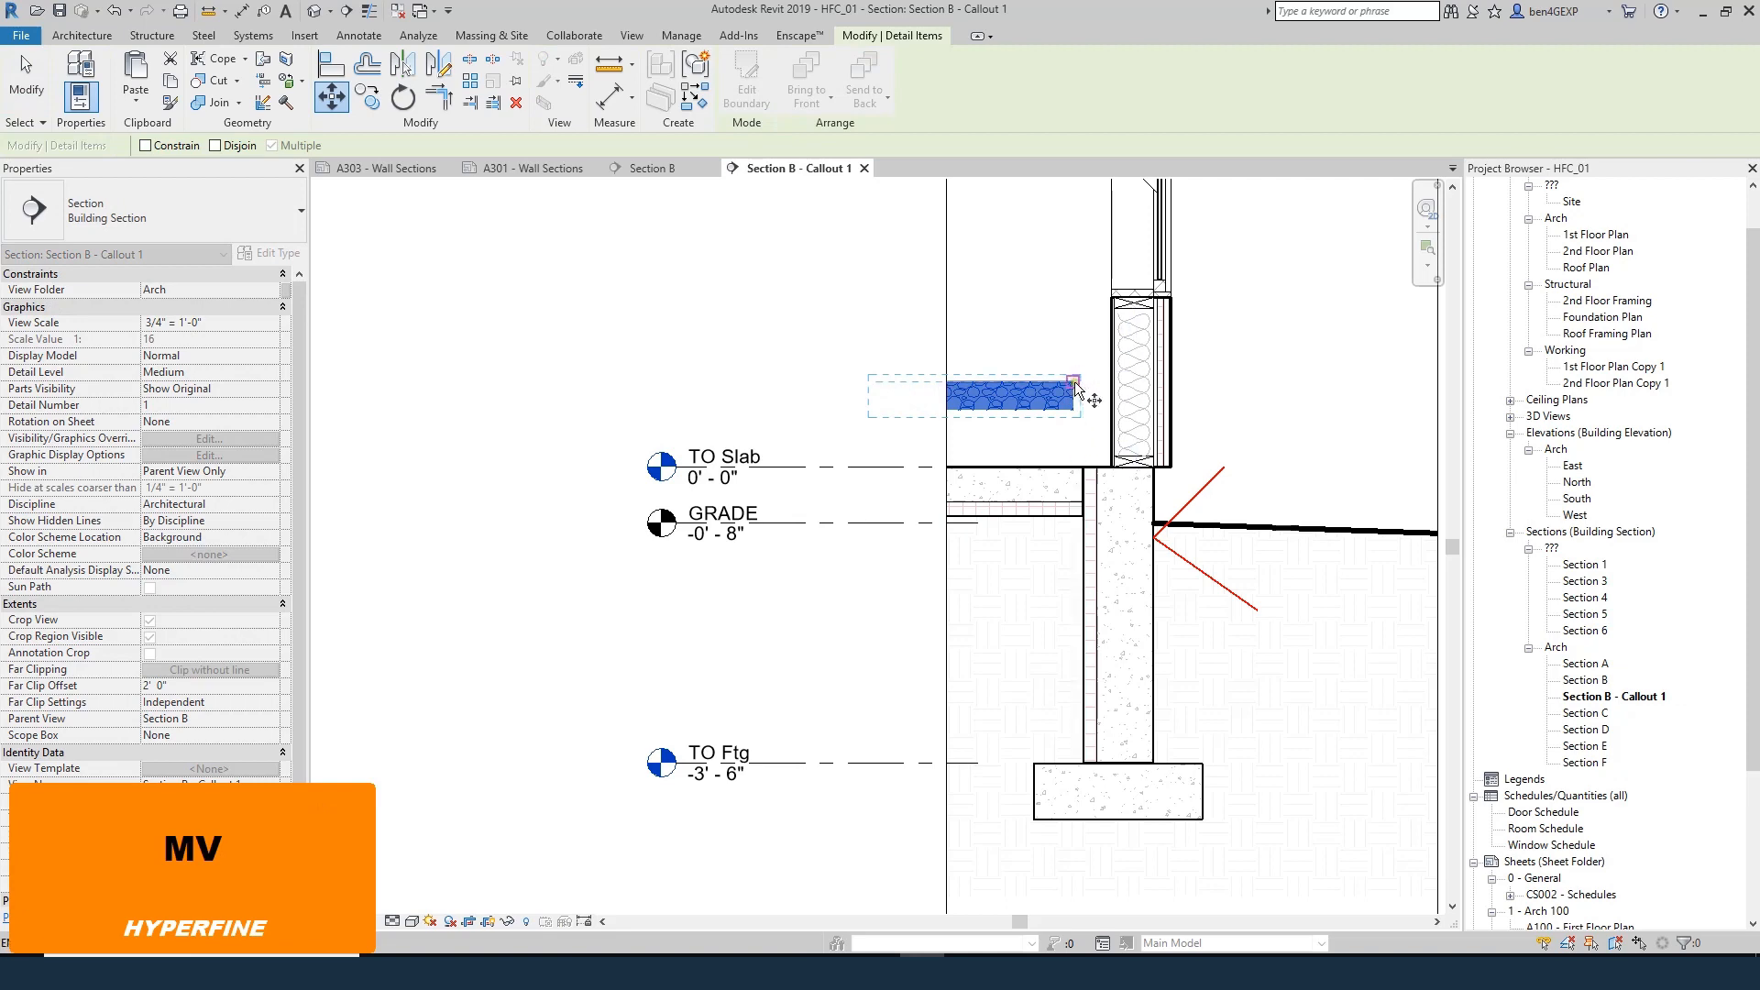
left_click(1074, 381)
scroll(1045, 572, "up", 3)
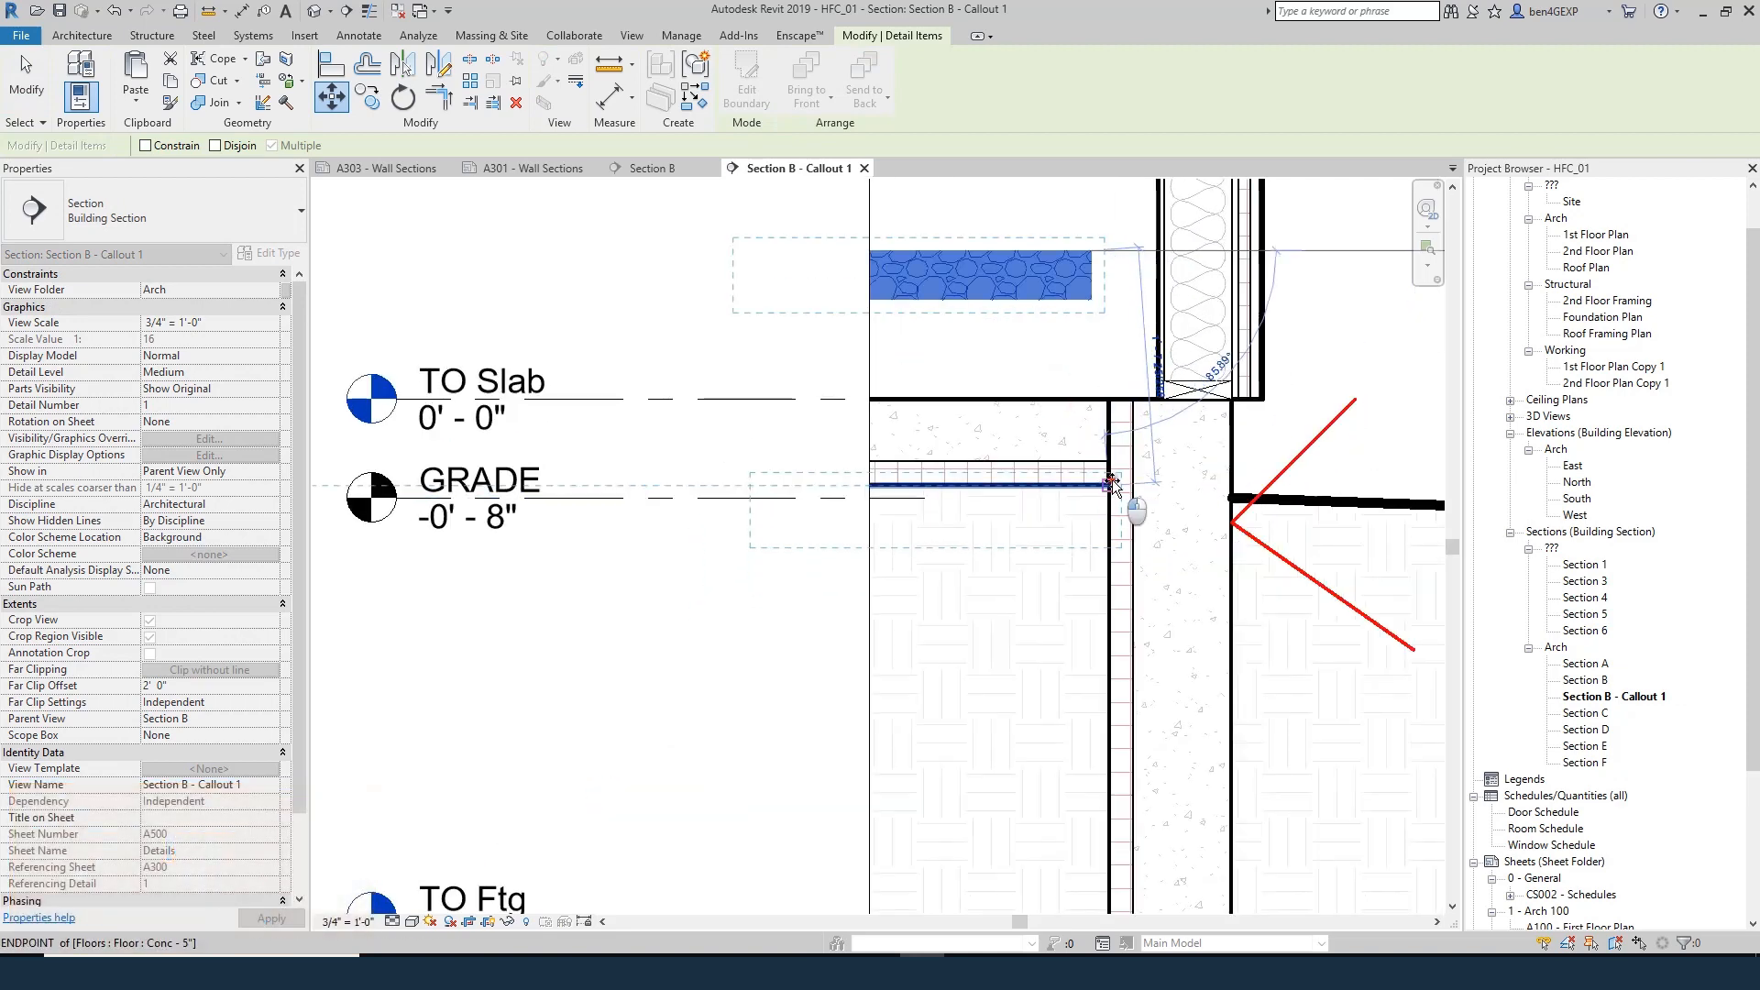
left_click(1112, 483)
key("Escape")
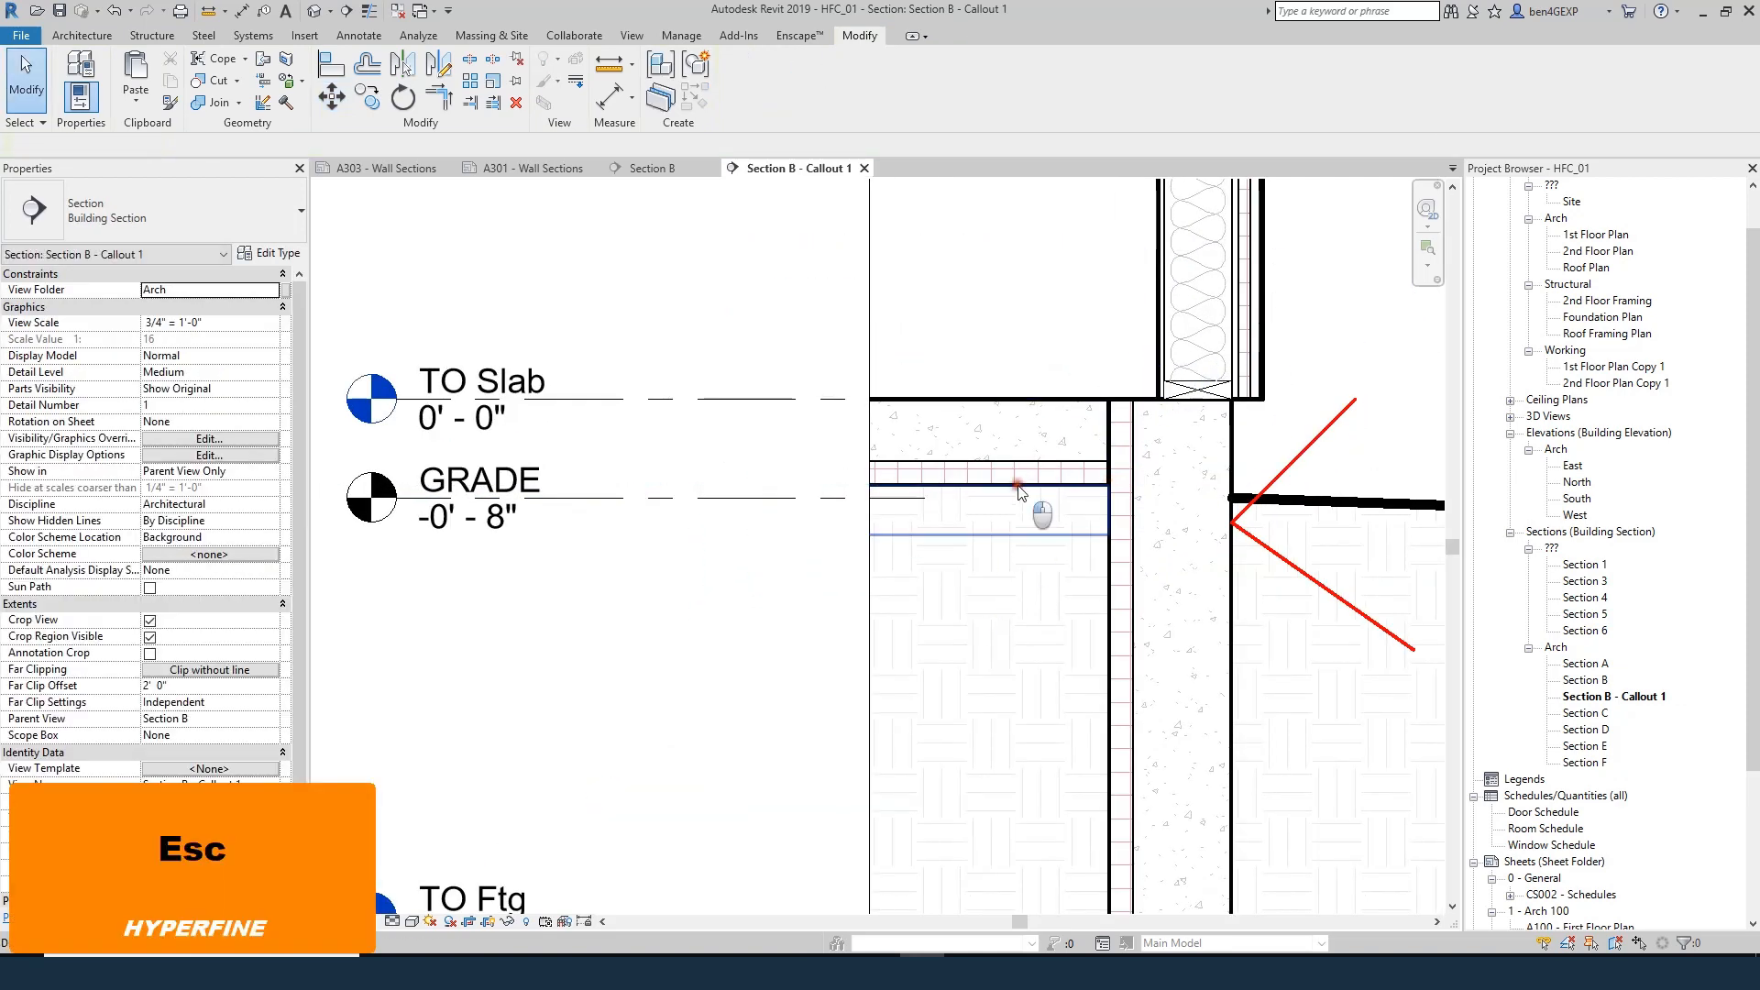
- Bring the gravel region beneath the slab to the front of the earth fill
left_click(1019, 493)
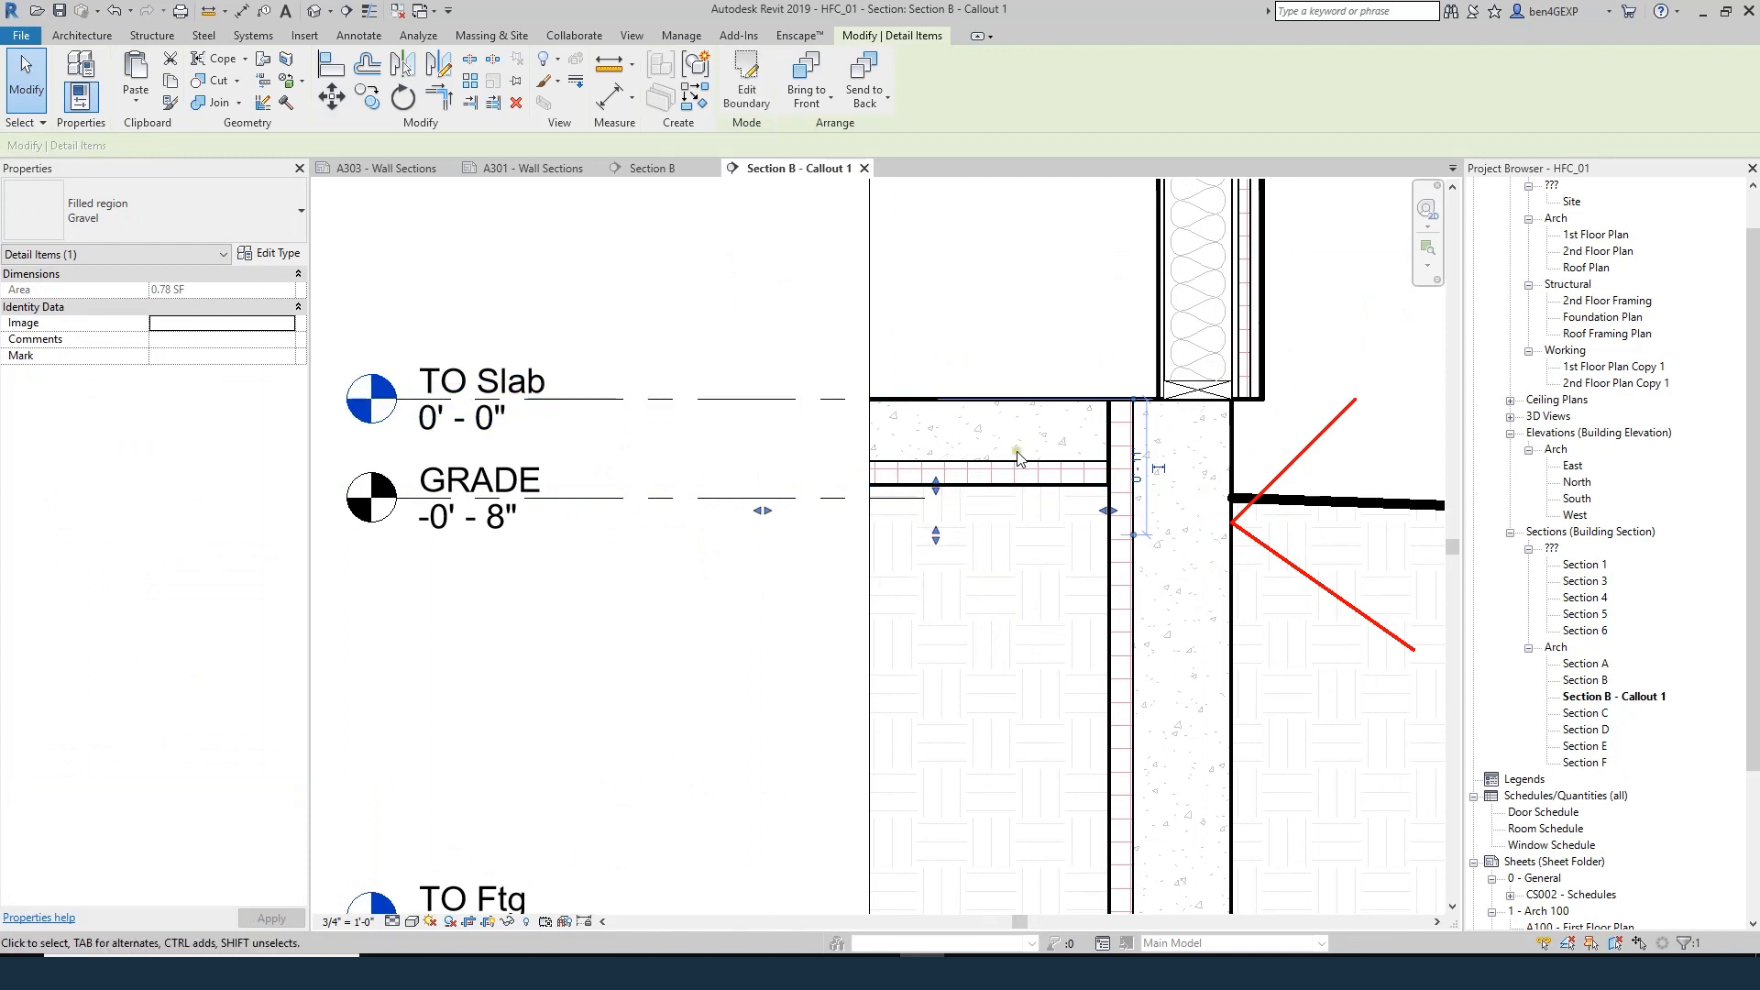
left_click(825, 96)
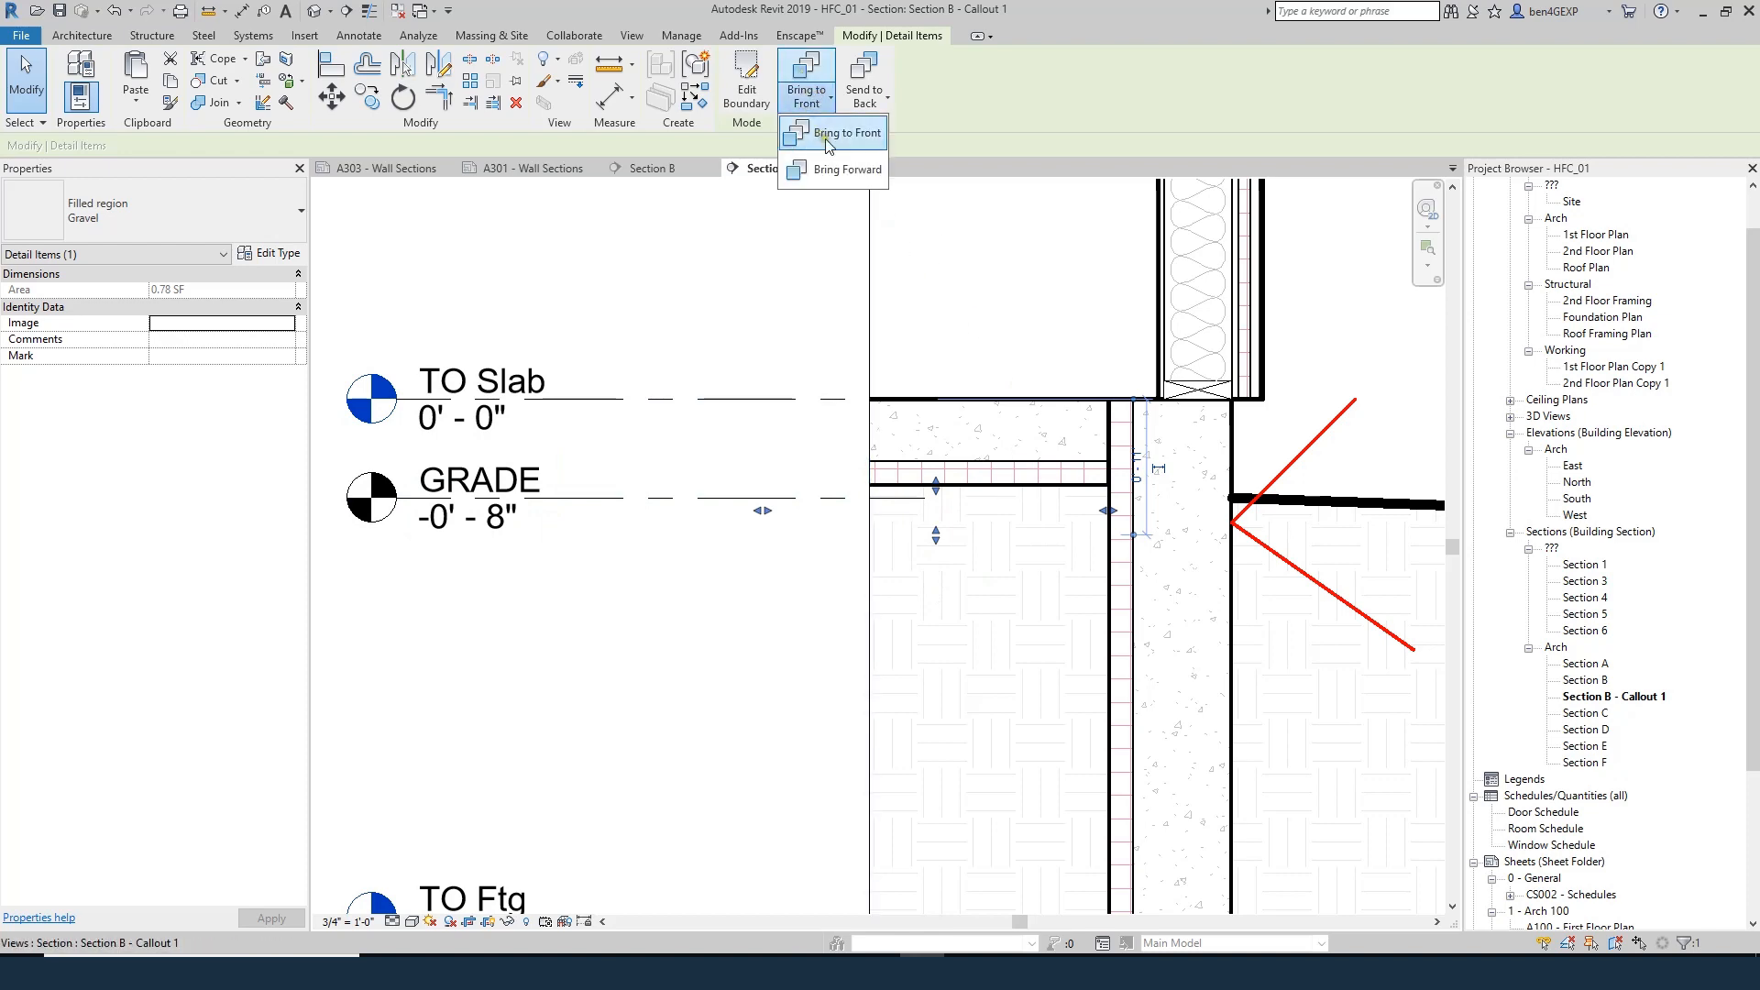
left_click(825, 138)
key("Escape")
key("Escape")
key("Escape")
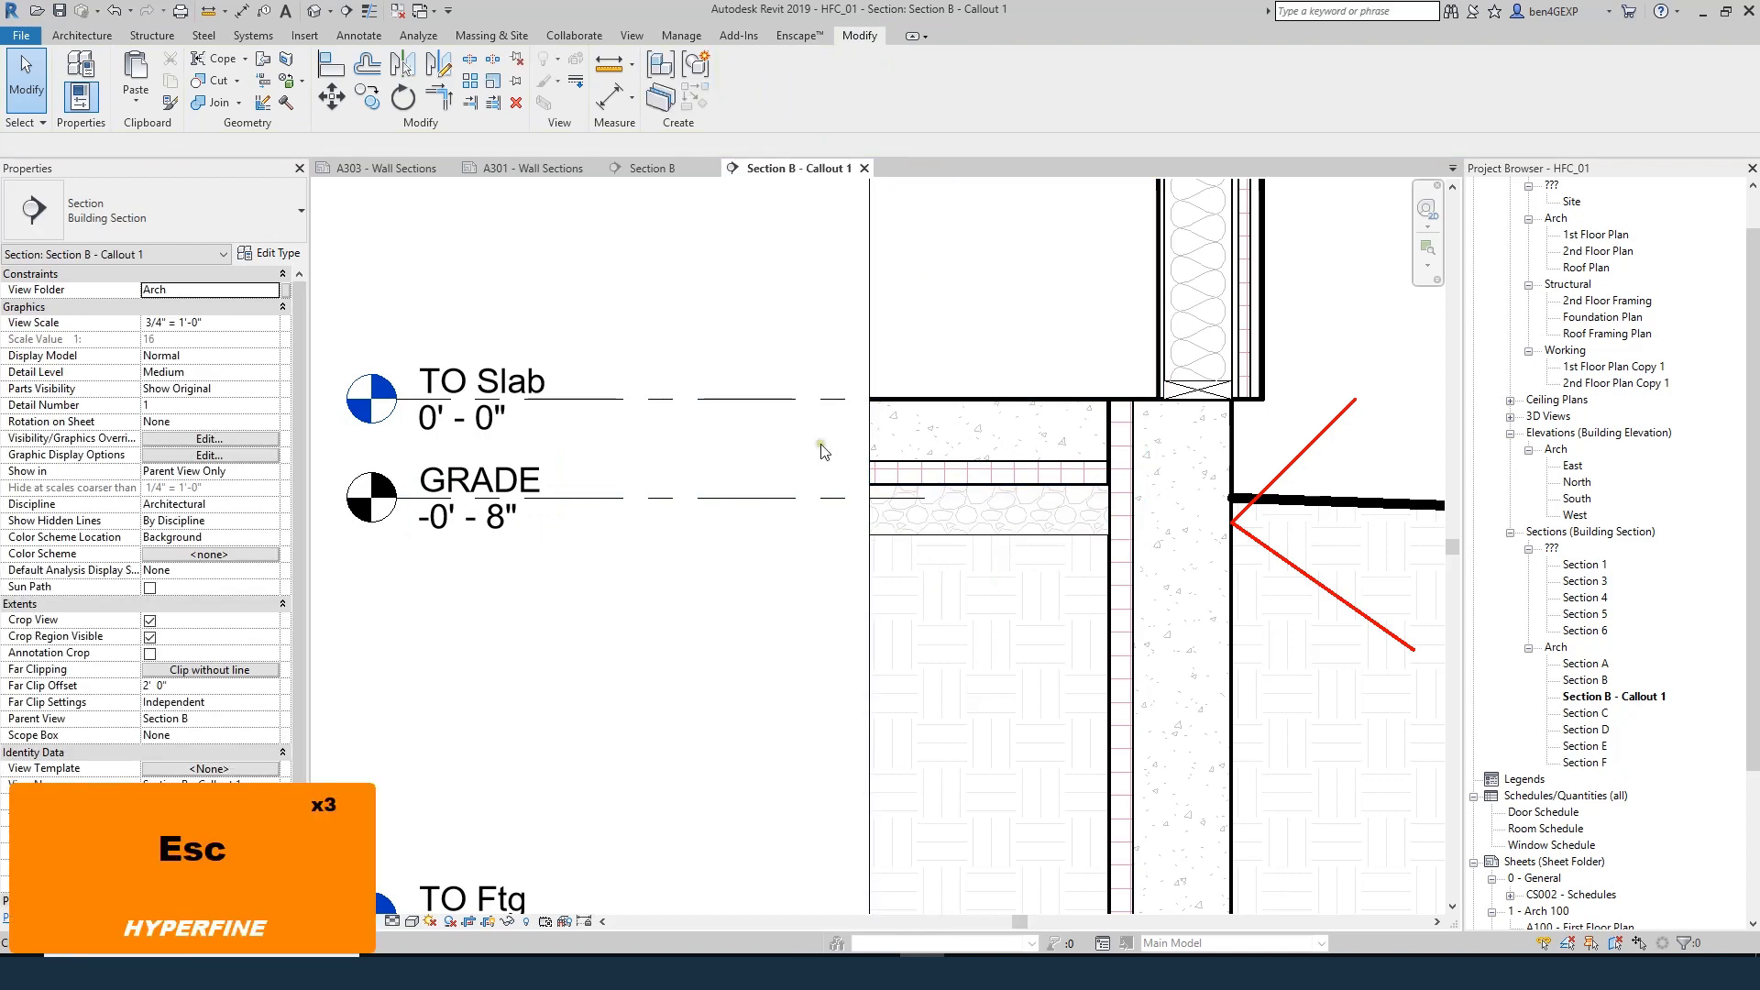
- Create a rounded filled region against the foundation wall and footing's exterior side, starting about 1'-0" above the footing
scroll(821, 450, "down", 3)
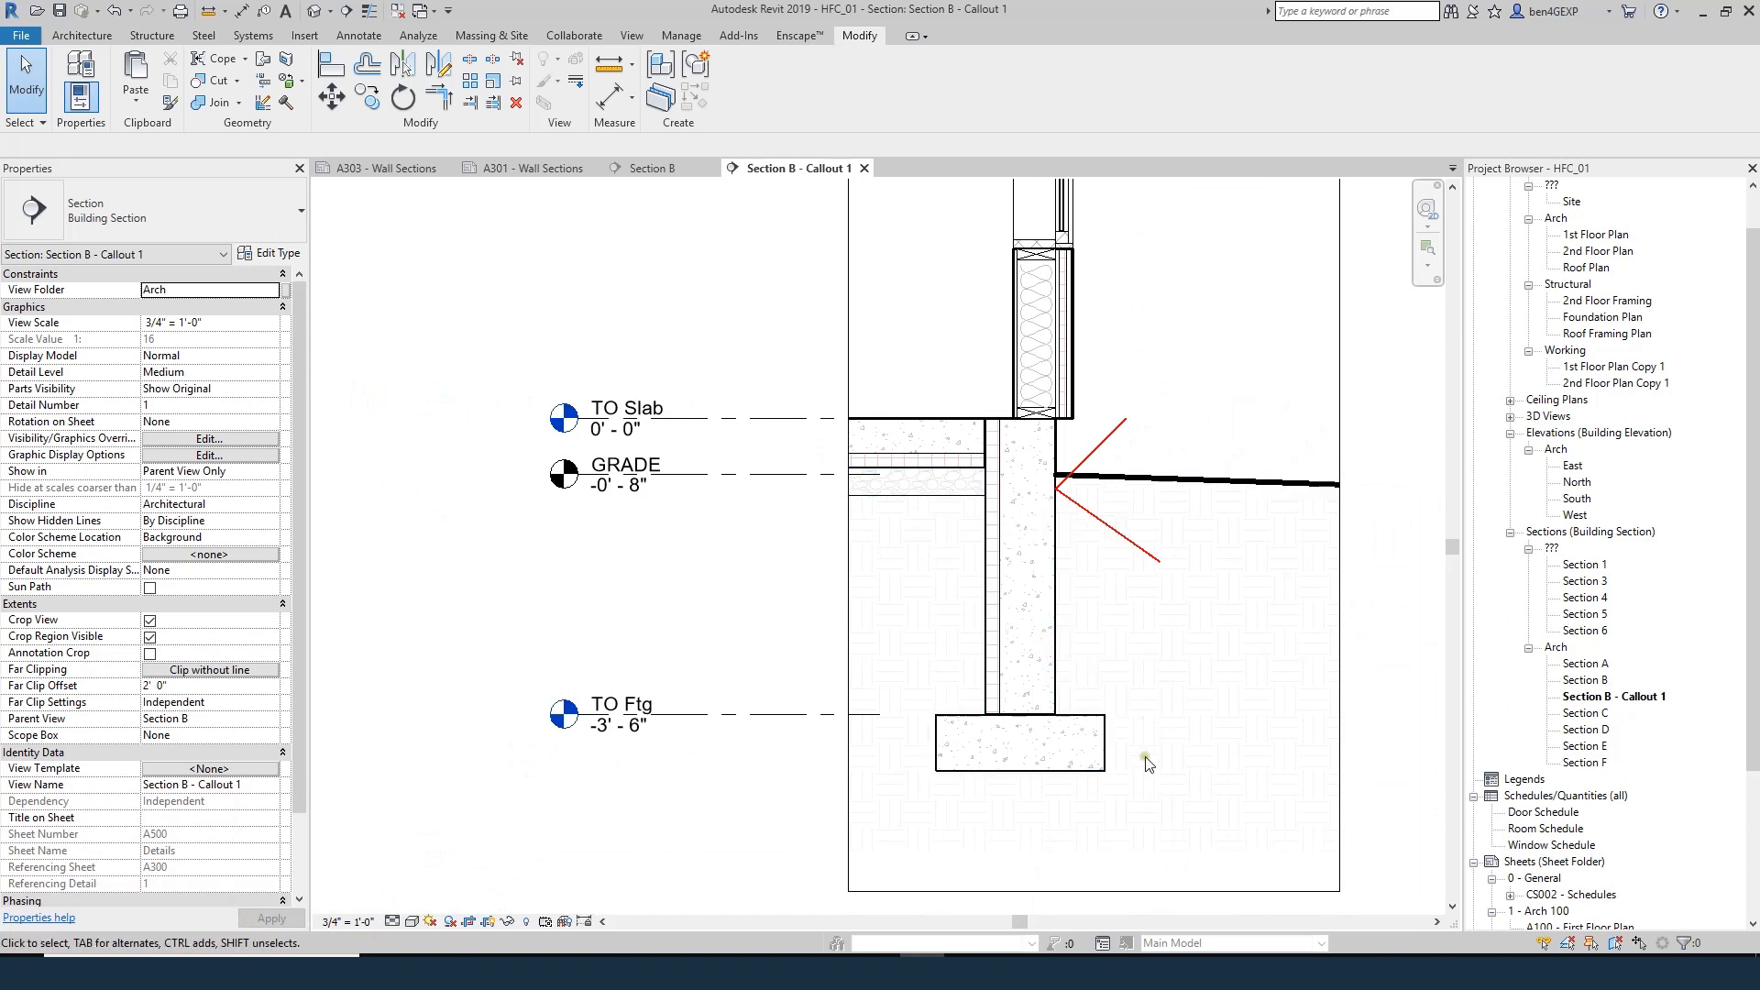
left_click(932, 493)
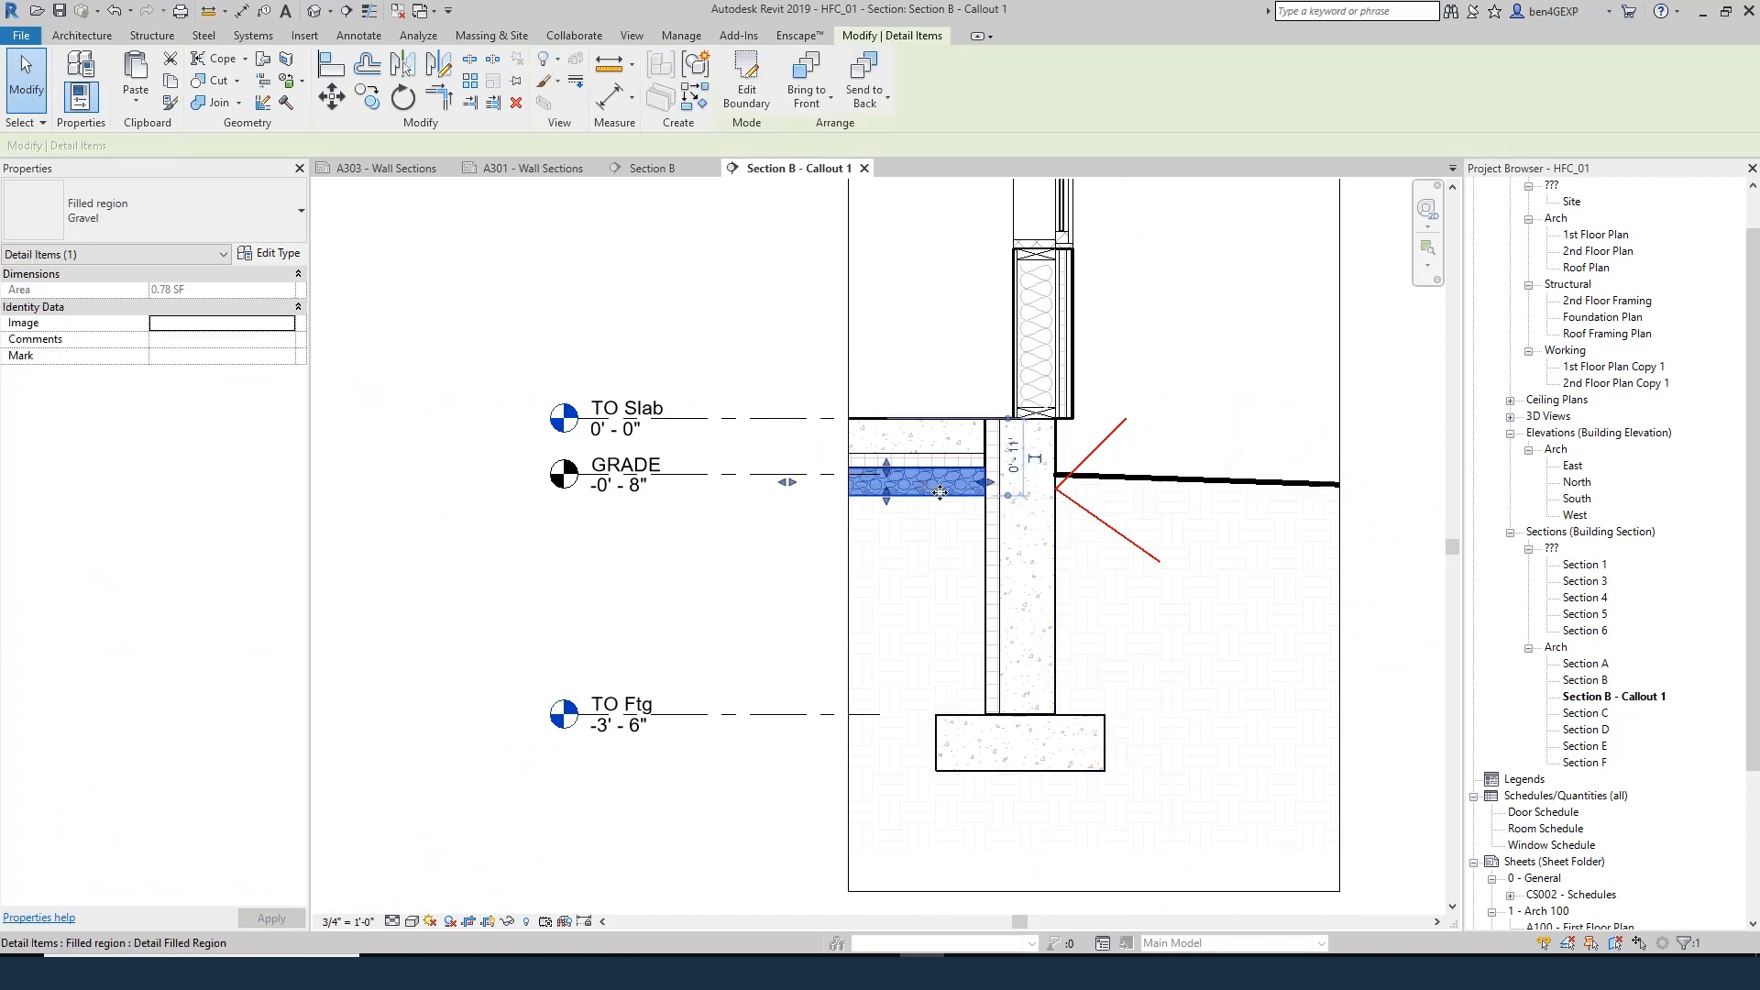
key("c")
key("s")
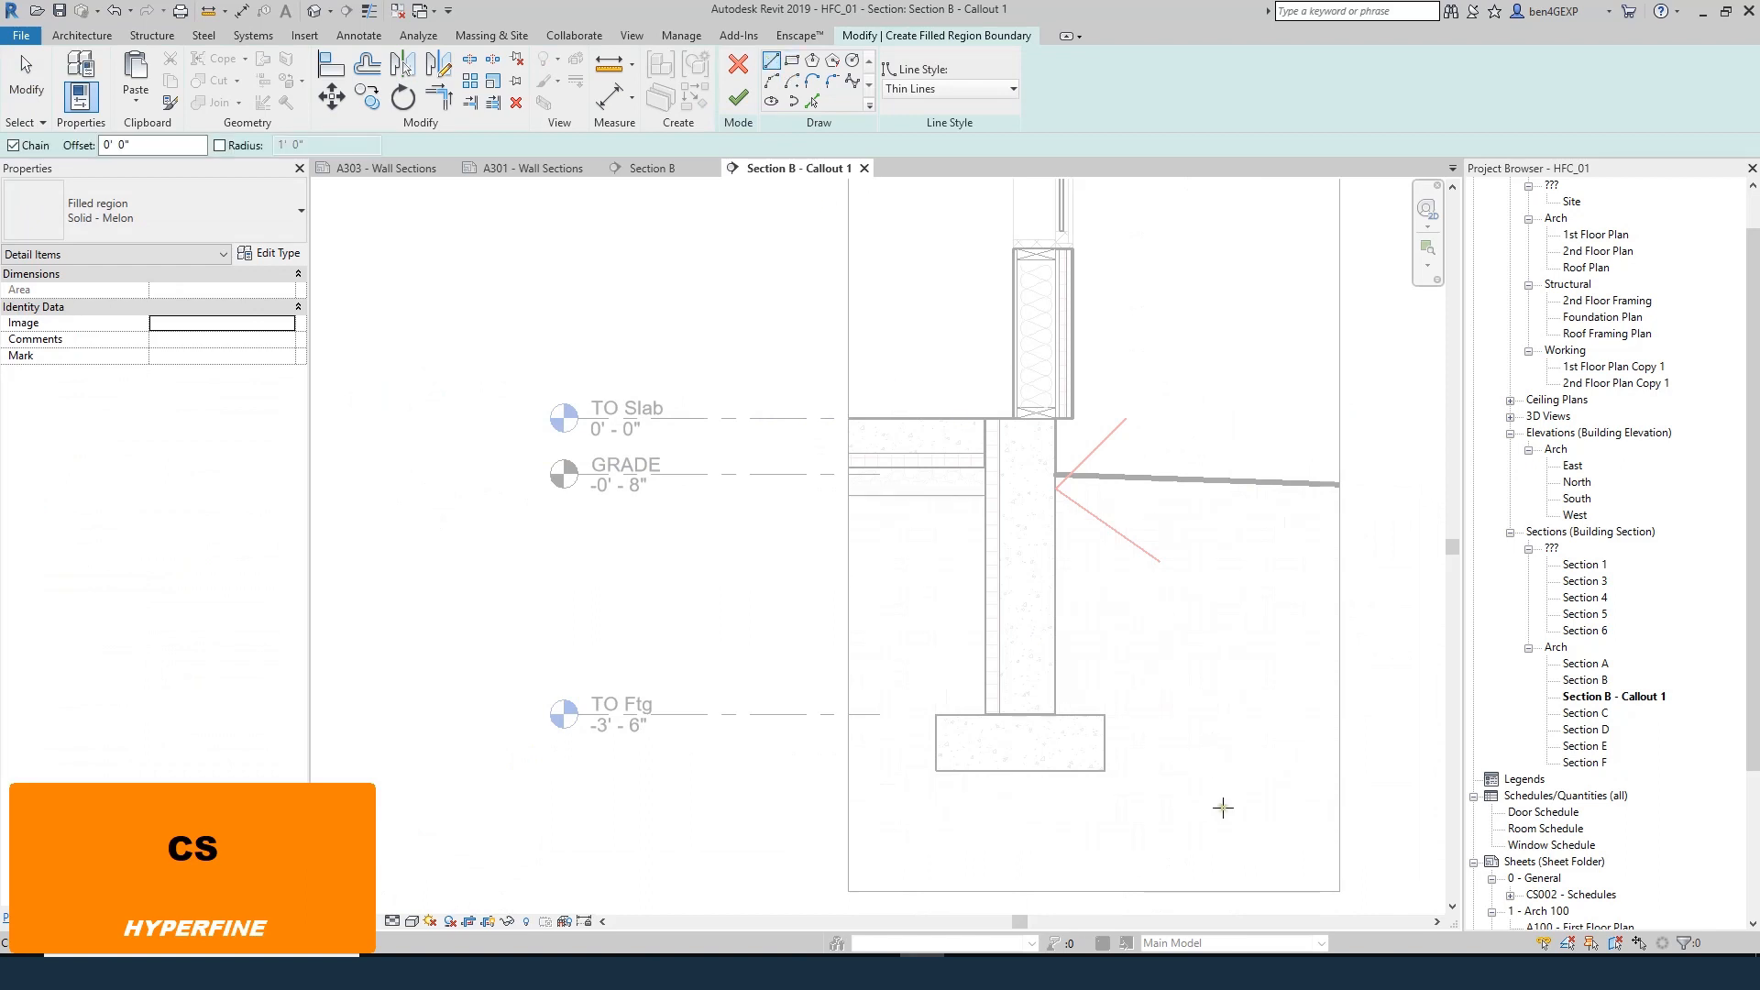
scroll(1299, 766, "up", 3)
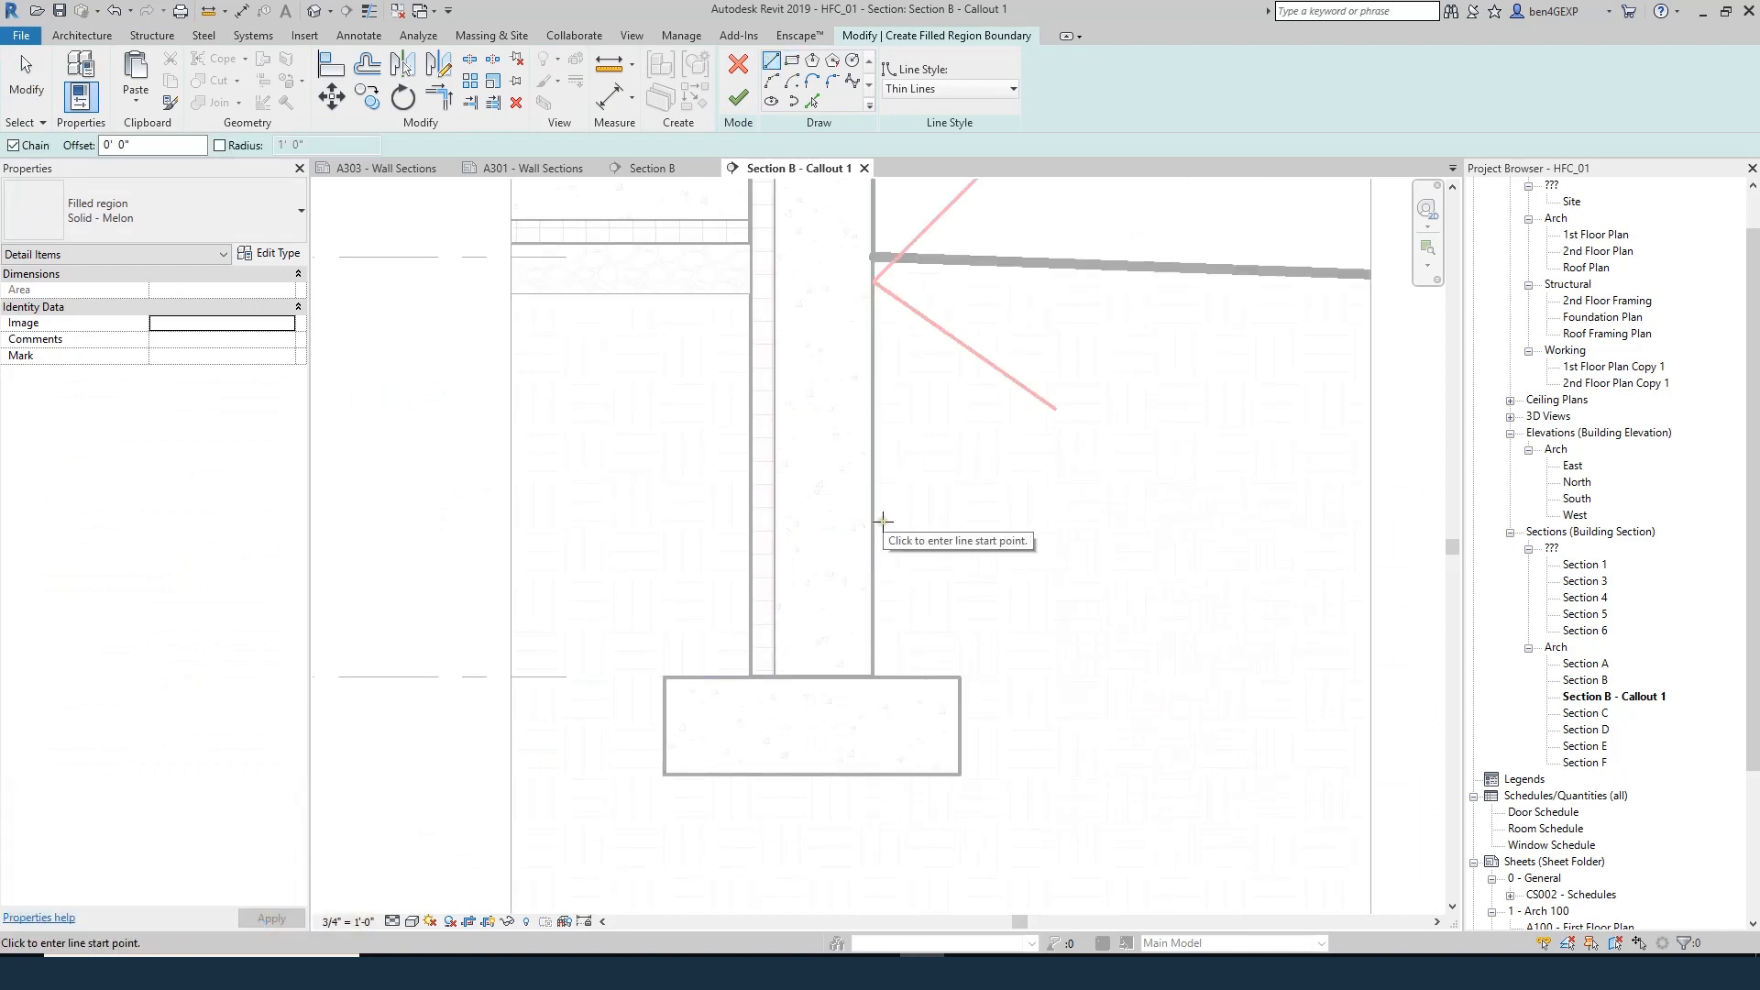
left_click(872, 528)
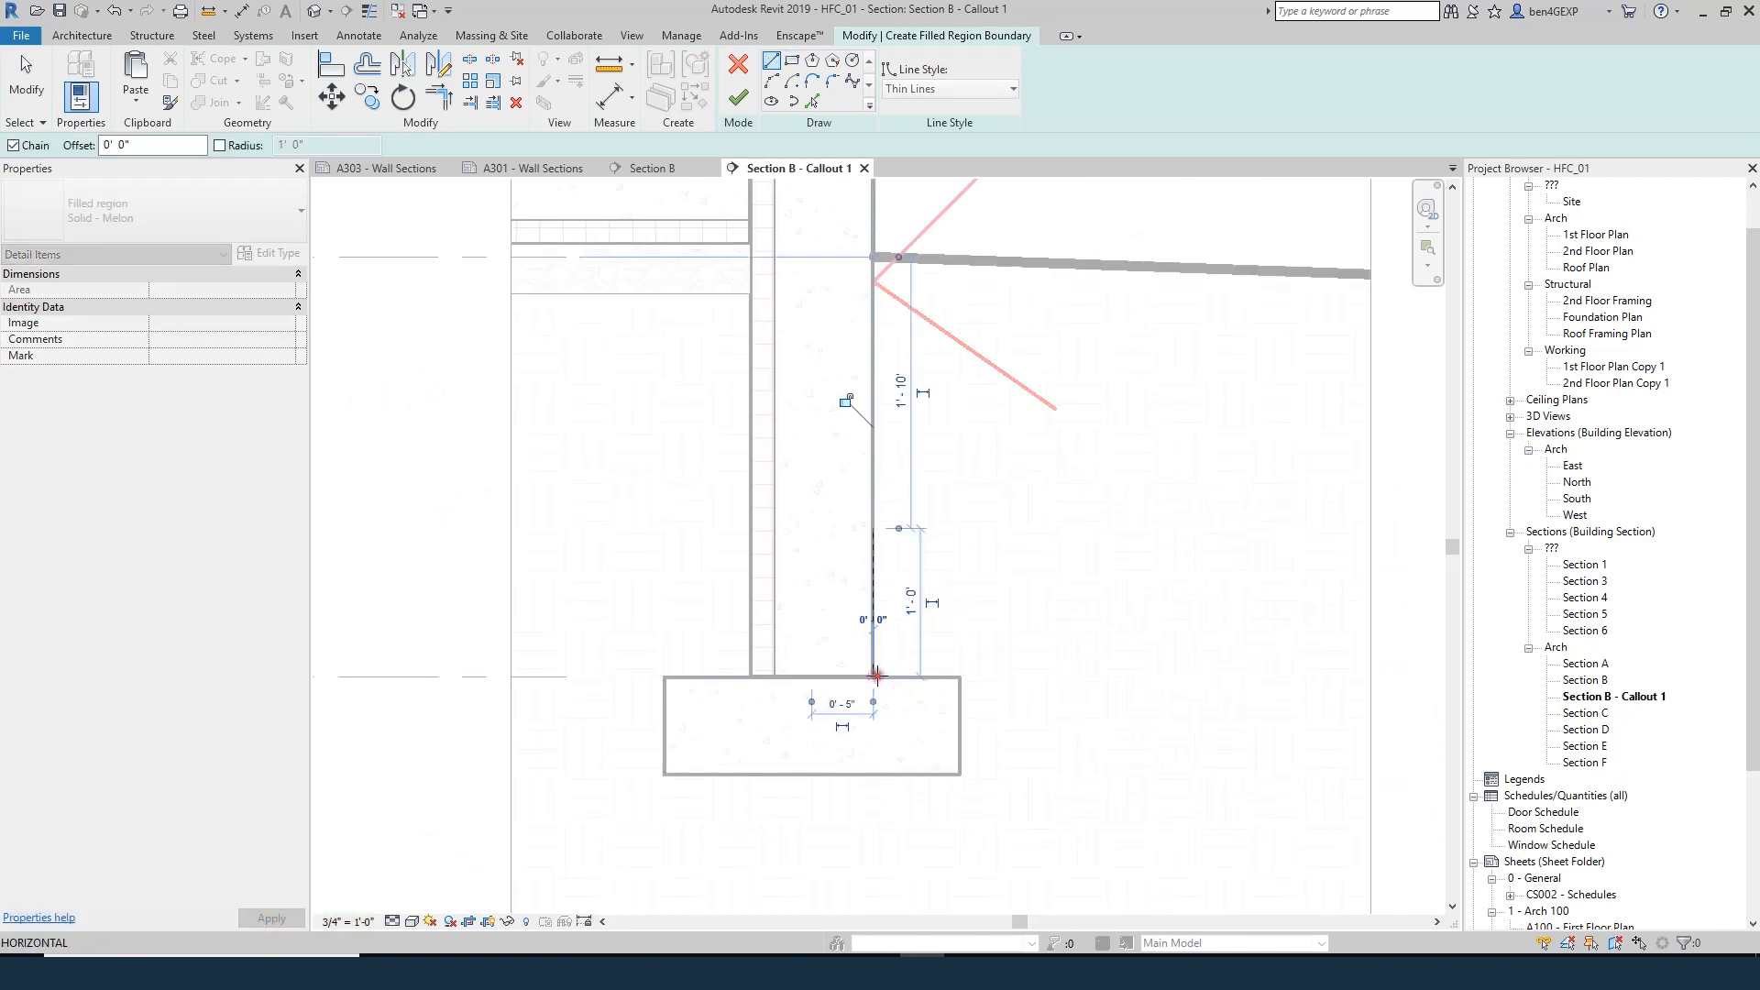
left_click(875, 675)
left_click(959, 676)
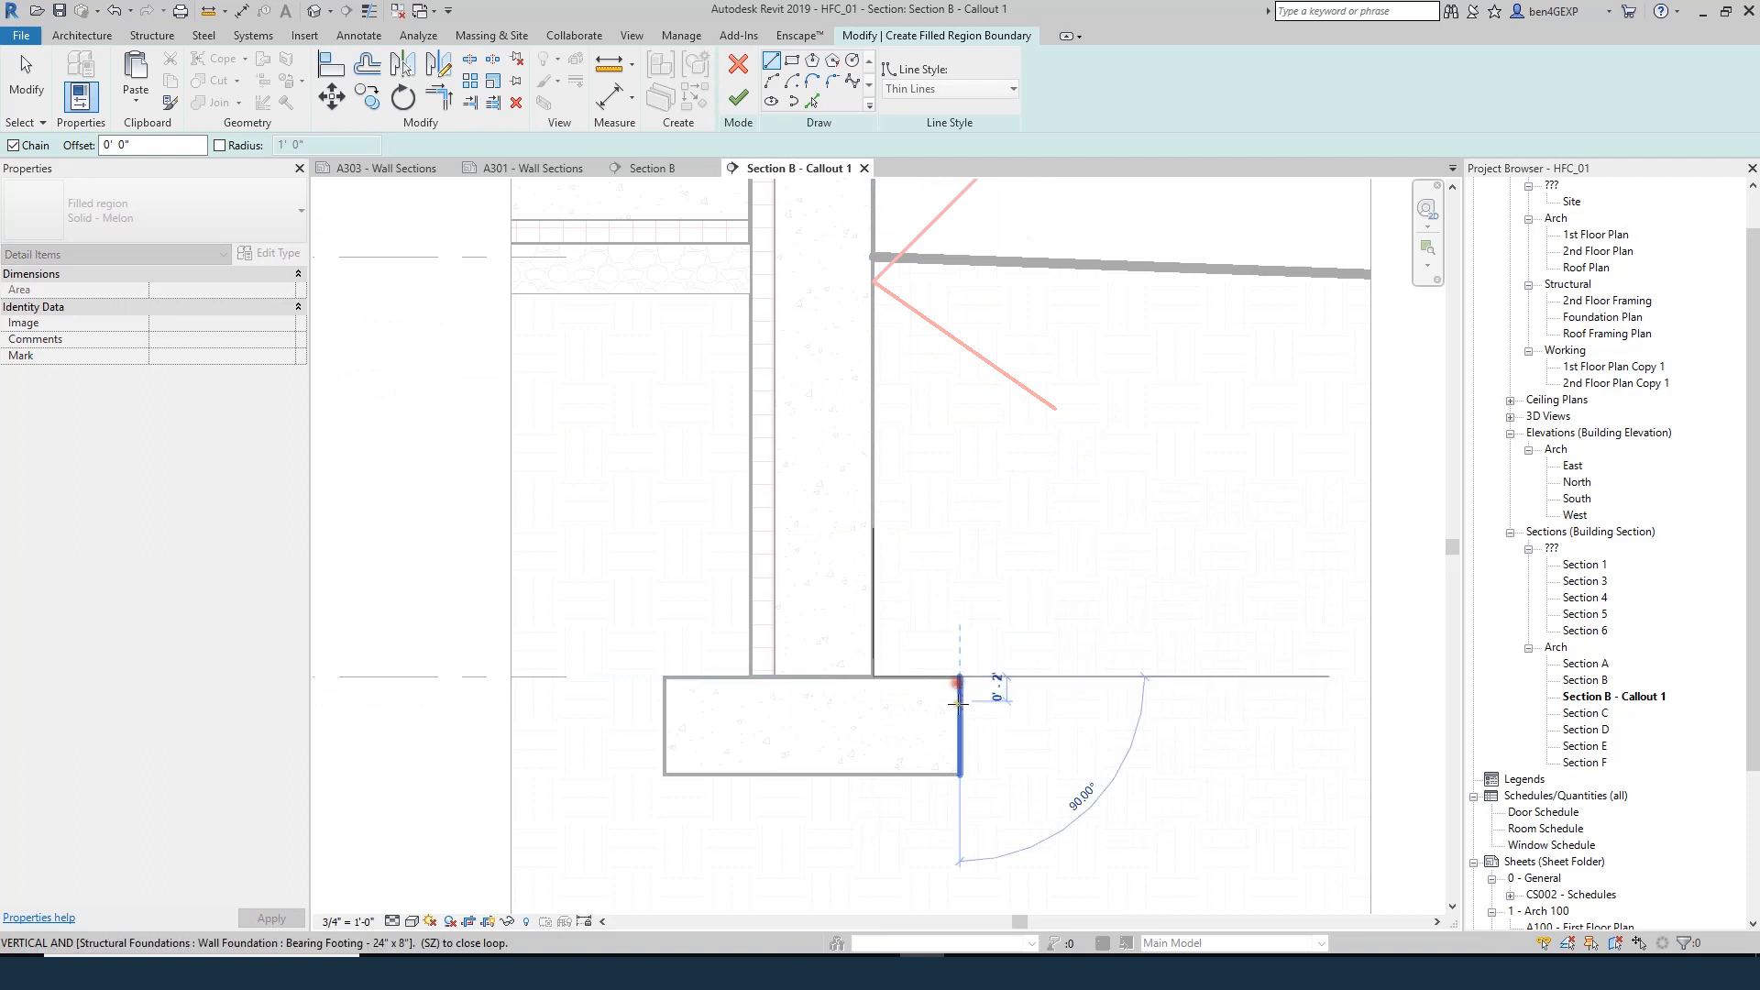
left_click(960, 750)
left_click(1009, 750)
left_click(1056, 699)
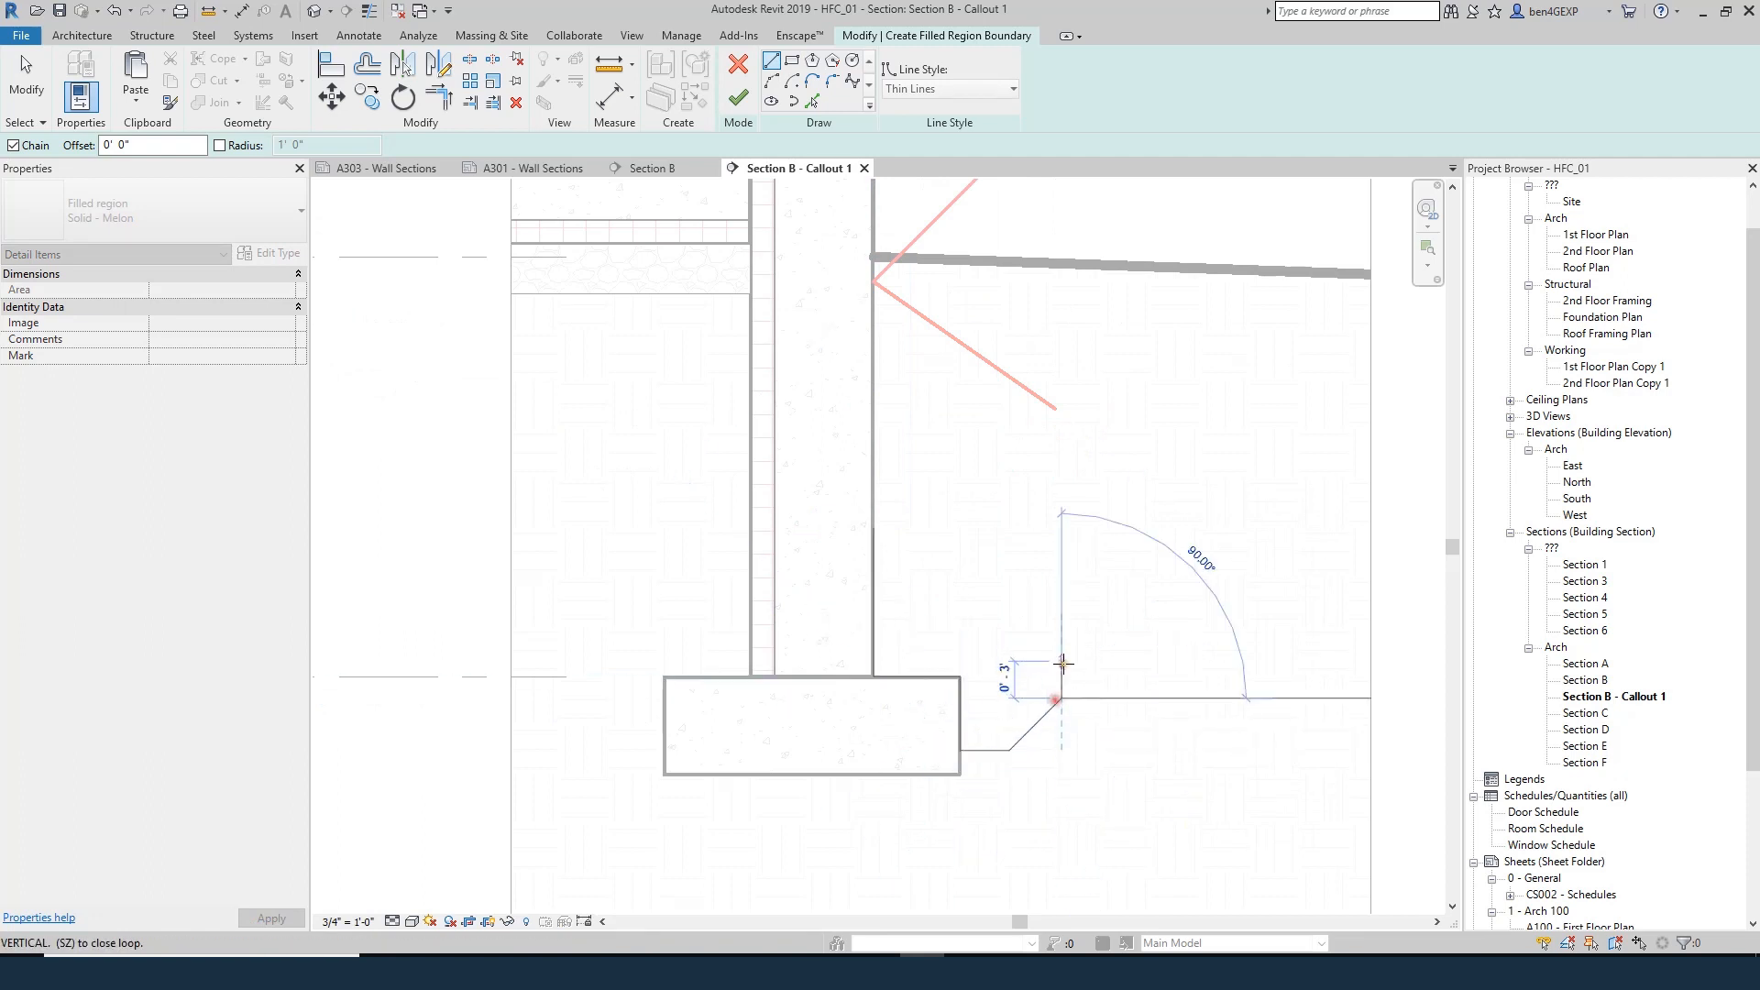
left_click(1062, 661)
left_click(1051, 625)
left_click(1024, 584)
left_click(949, 585)
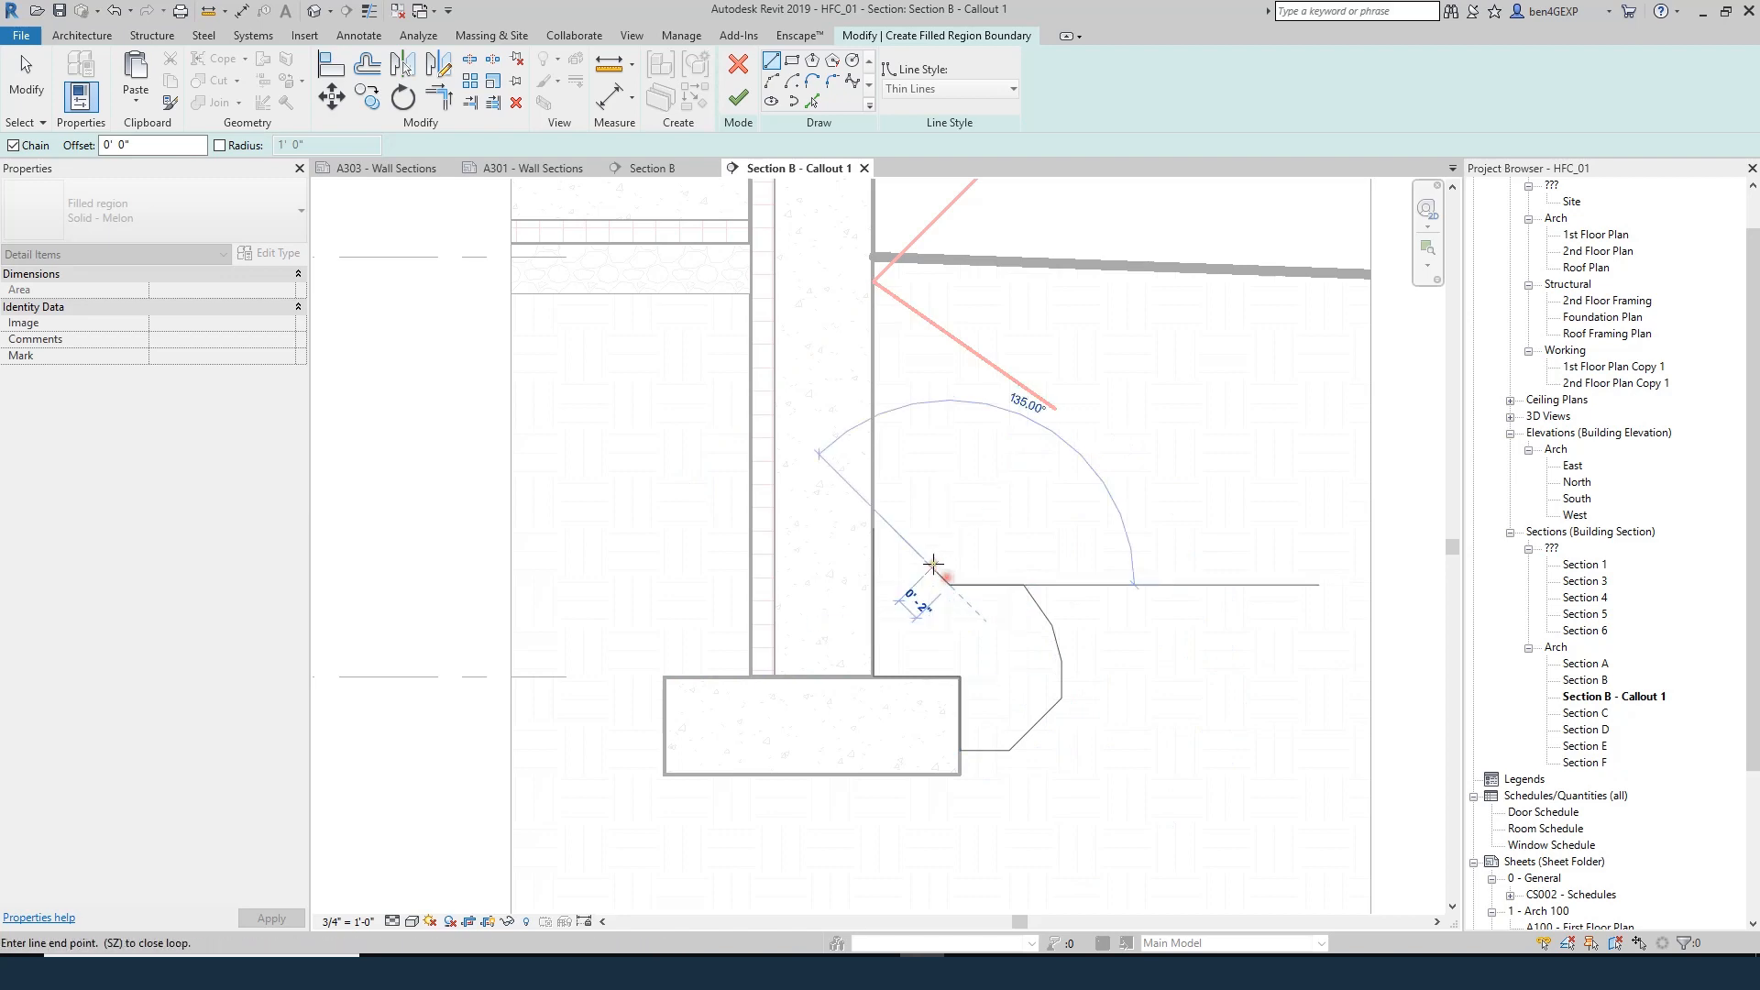
left_click(894, 530)
left_click(874, 531)
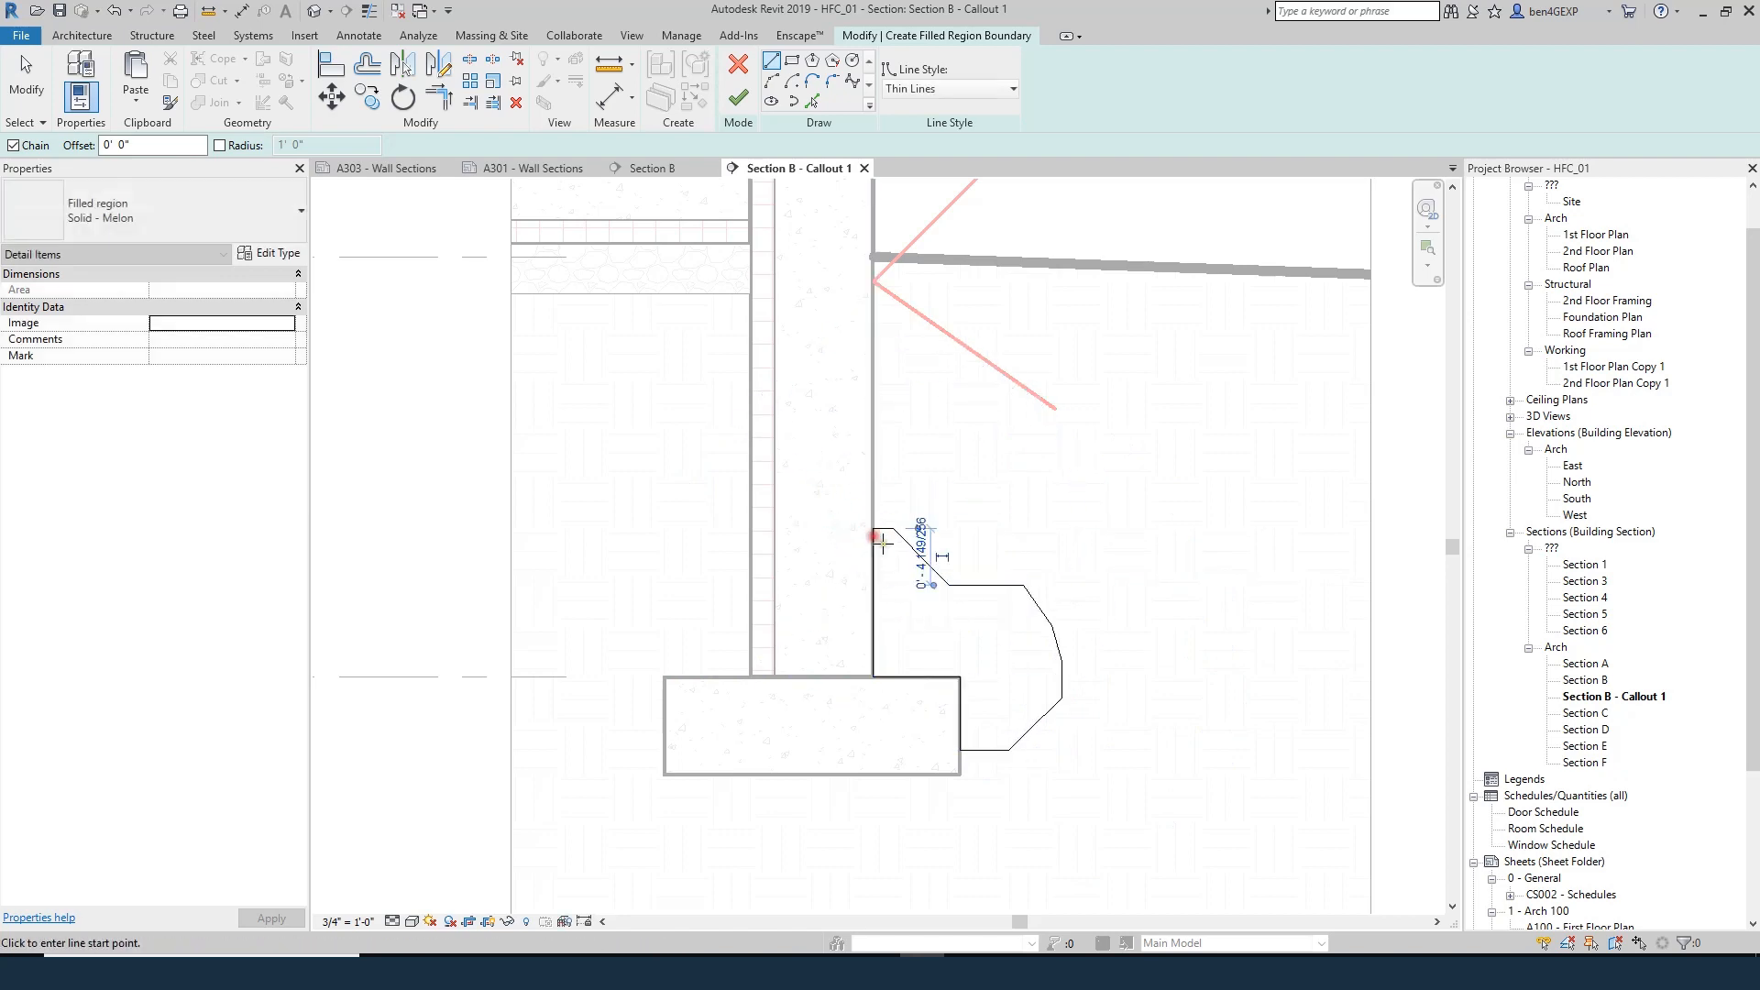
key("Escape")
key("Escape")
left_click(738, 97)
key("Escape")
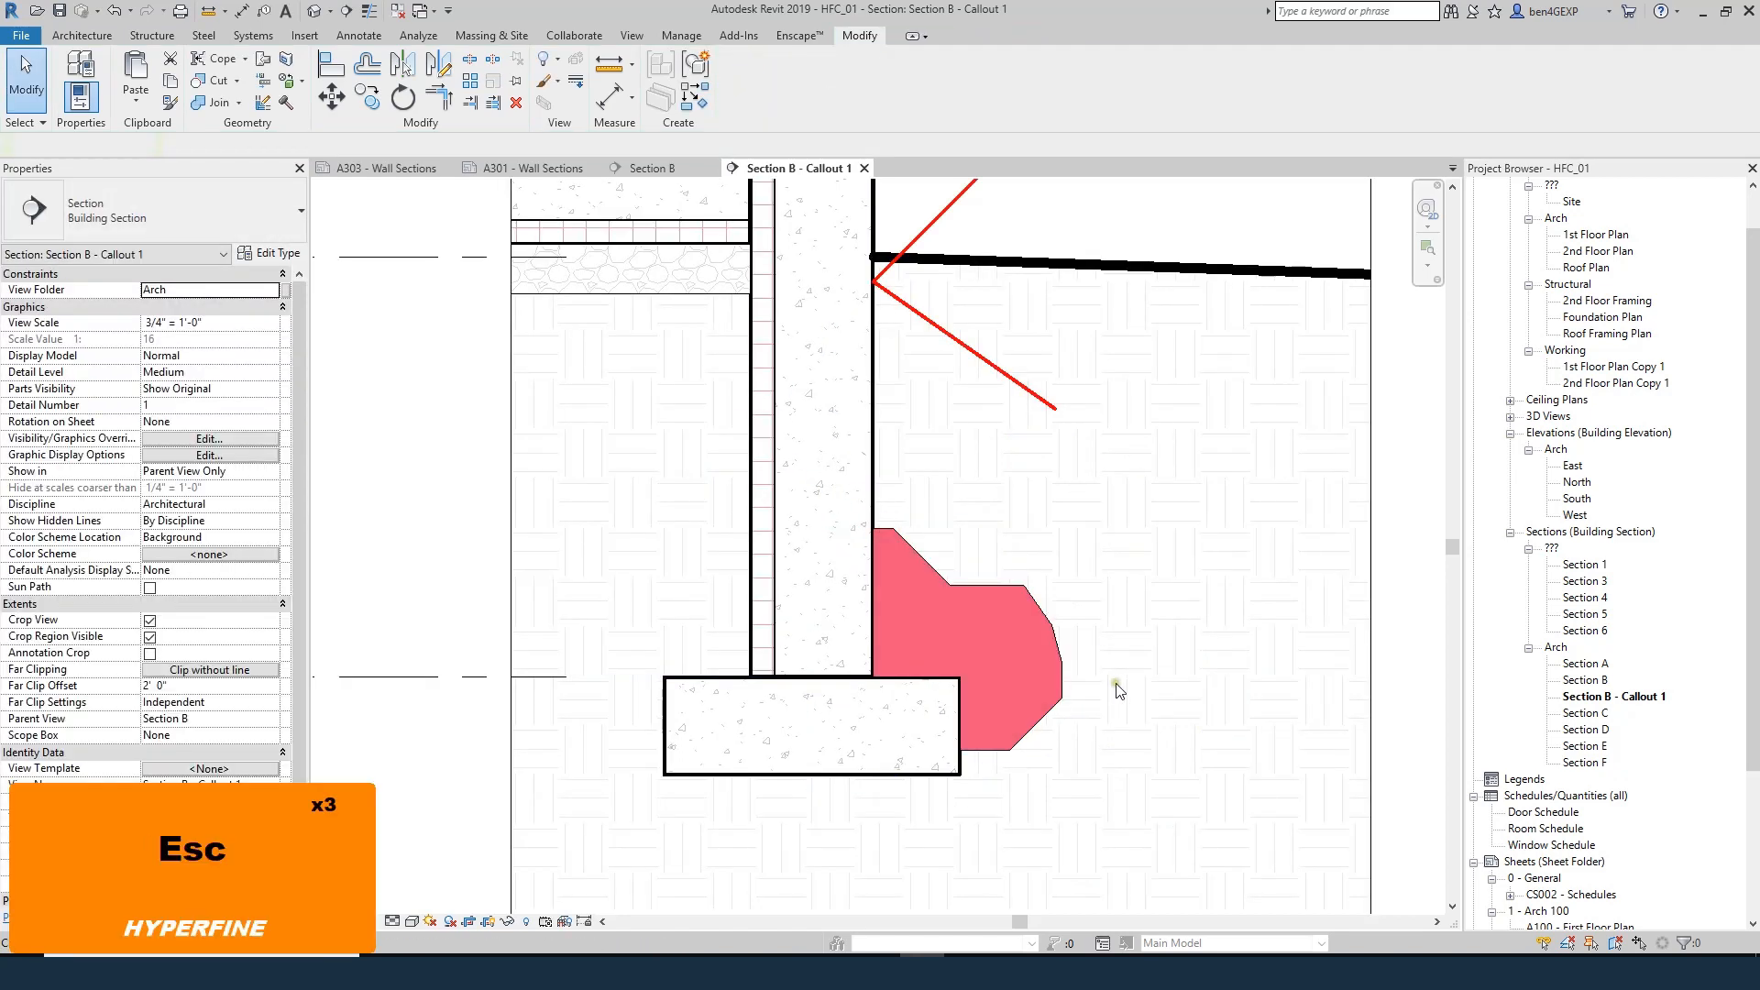
key("Escape")
- Match the new footing-side region's type to the gravel region beneath the slab
key("m")
key("a")
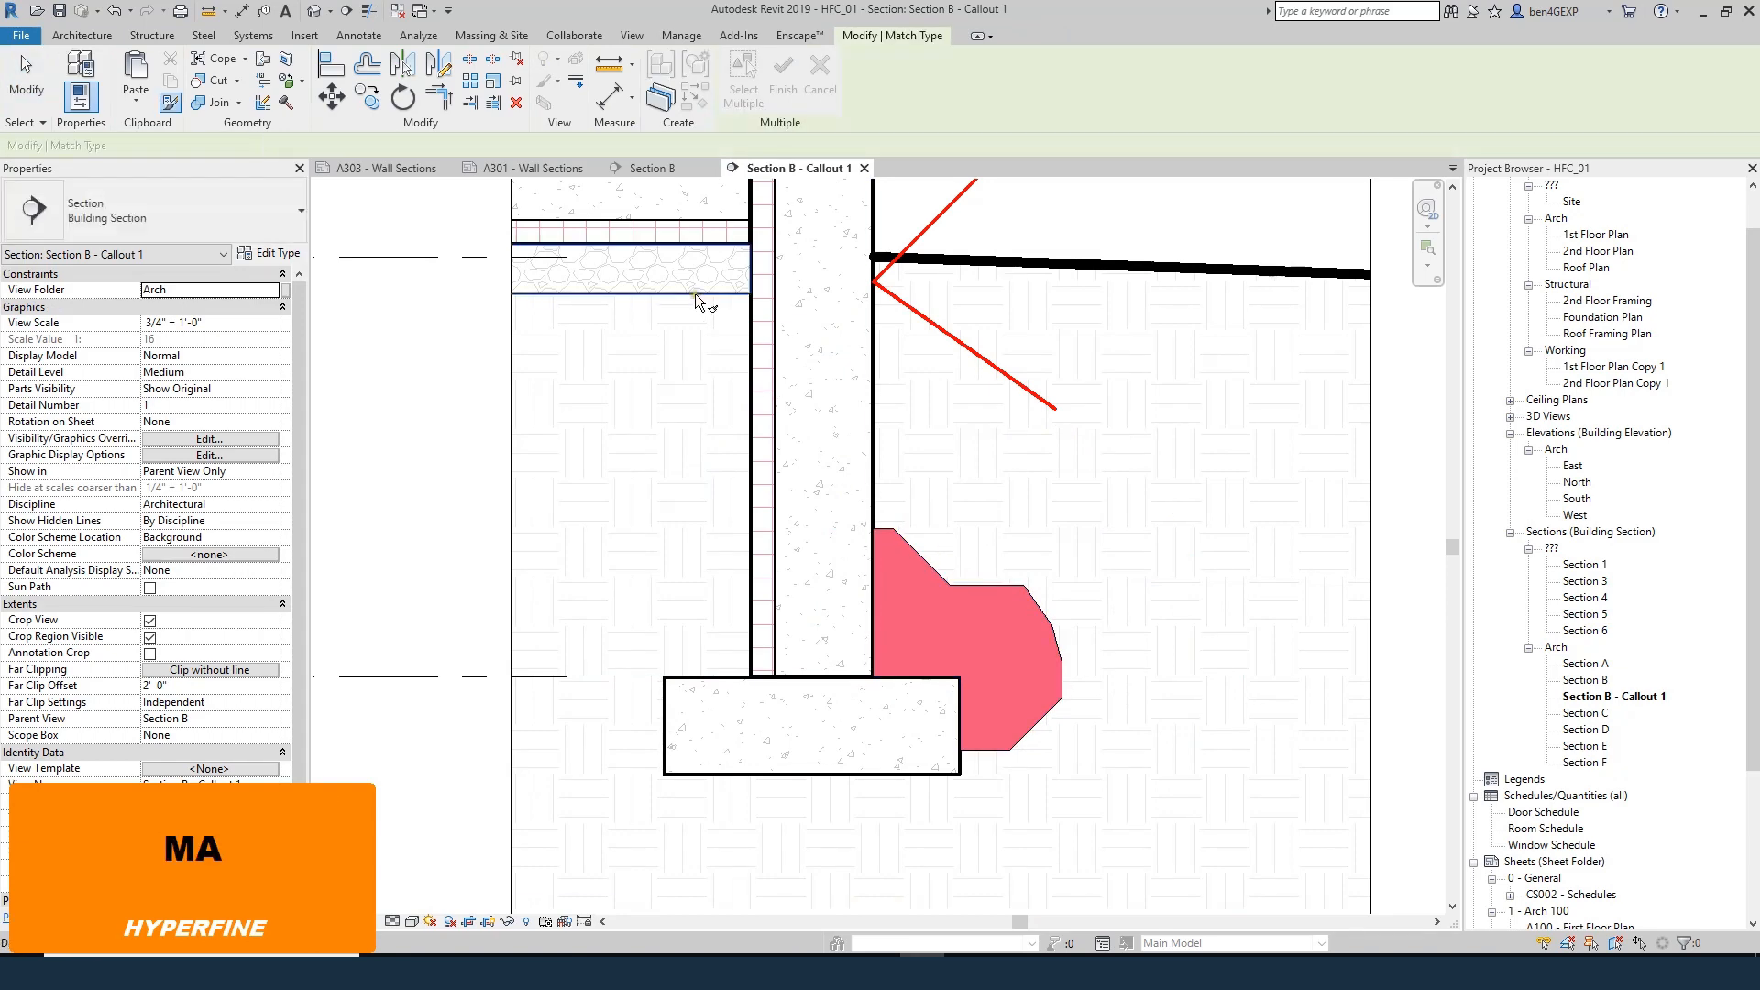
left_click(694, 293)
left_click(961, 590)
key("Escape")
key("Escape")
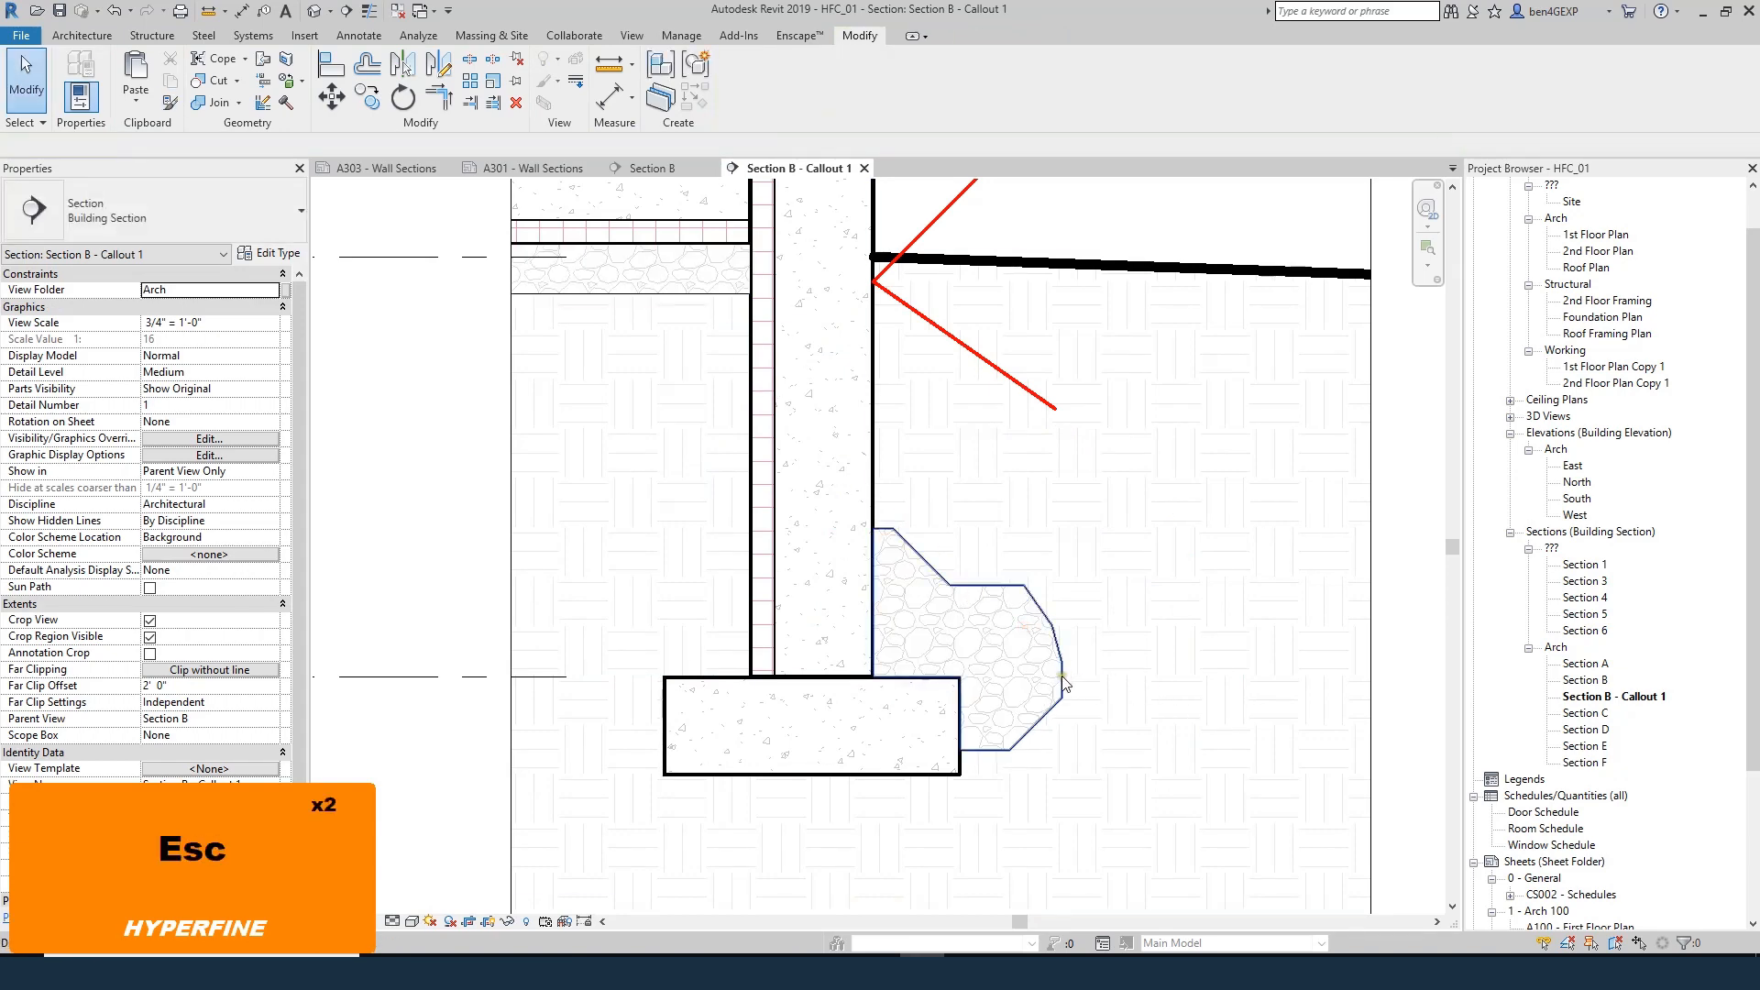
- Nudge the footing-side gravel region slightly away from the foundation wall and up off the footing
left_click(1063, 681)
key("Right")
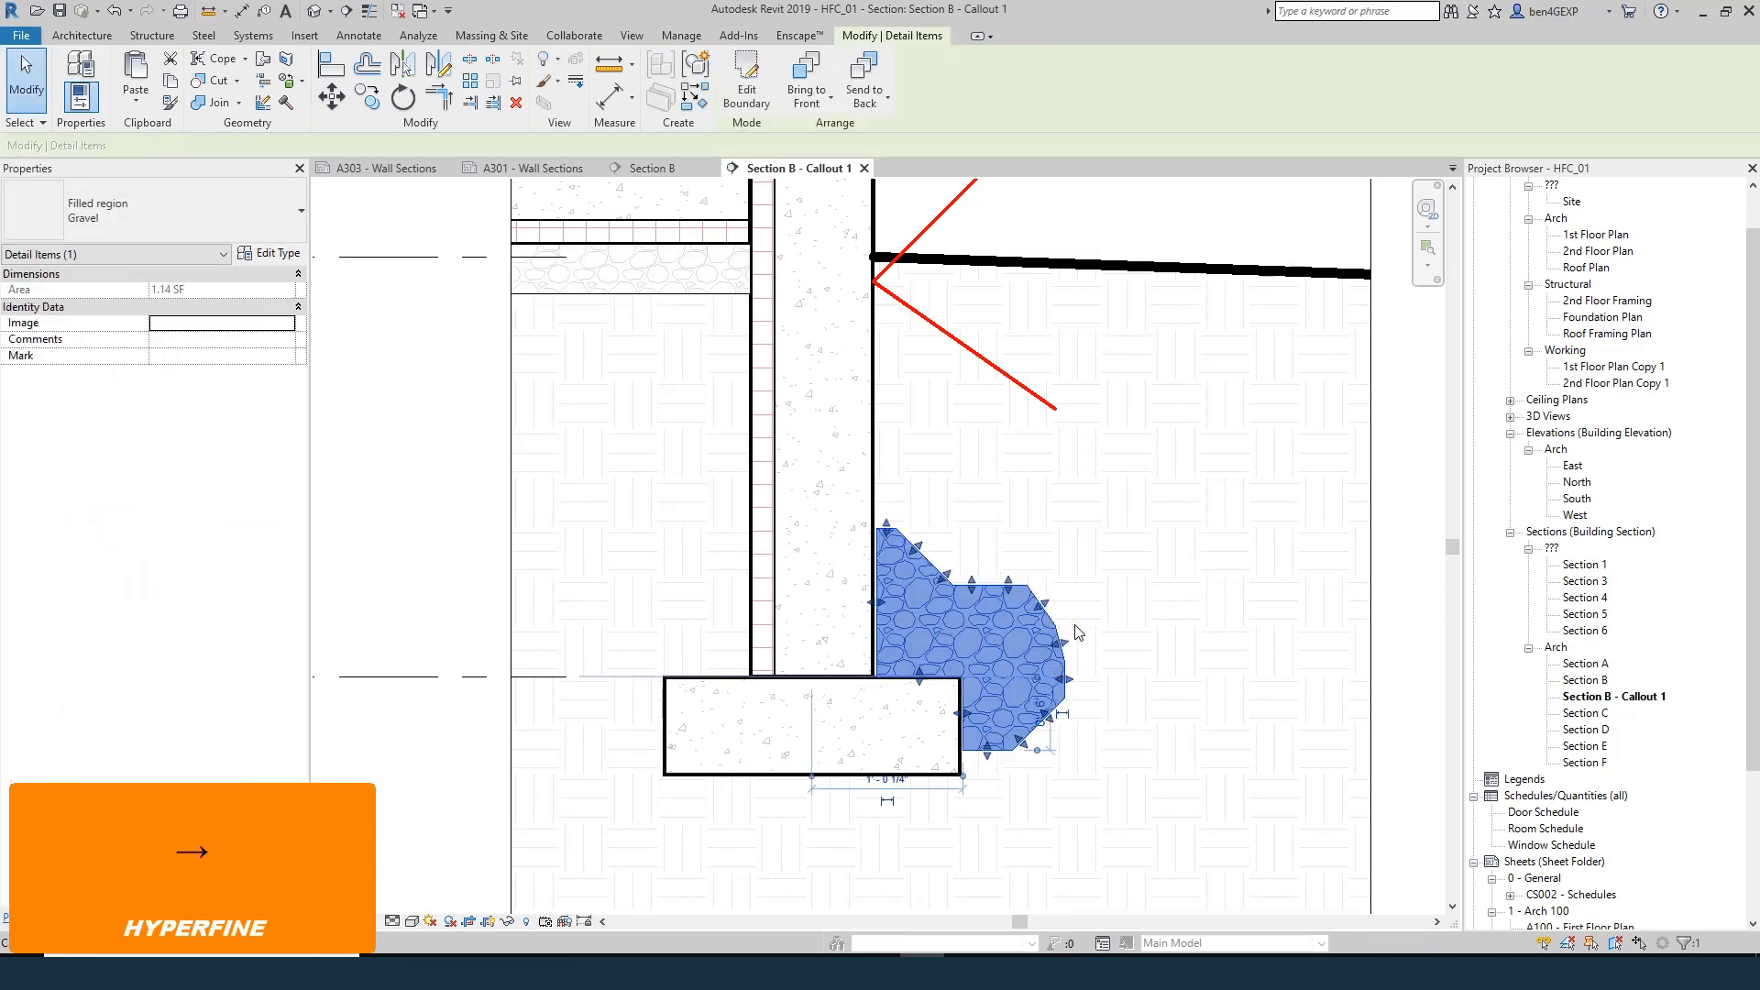
key("Up")
key("Right")
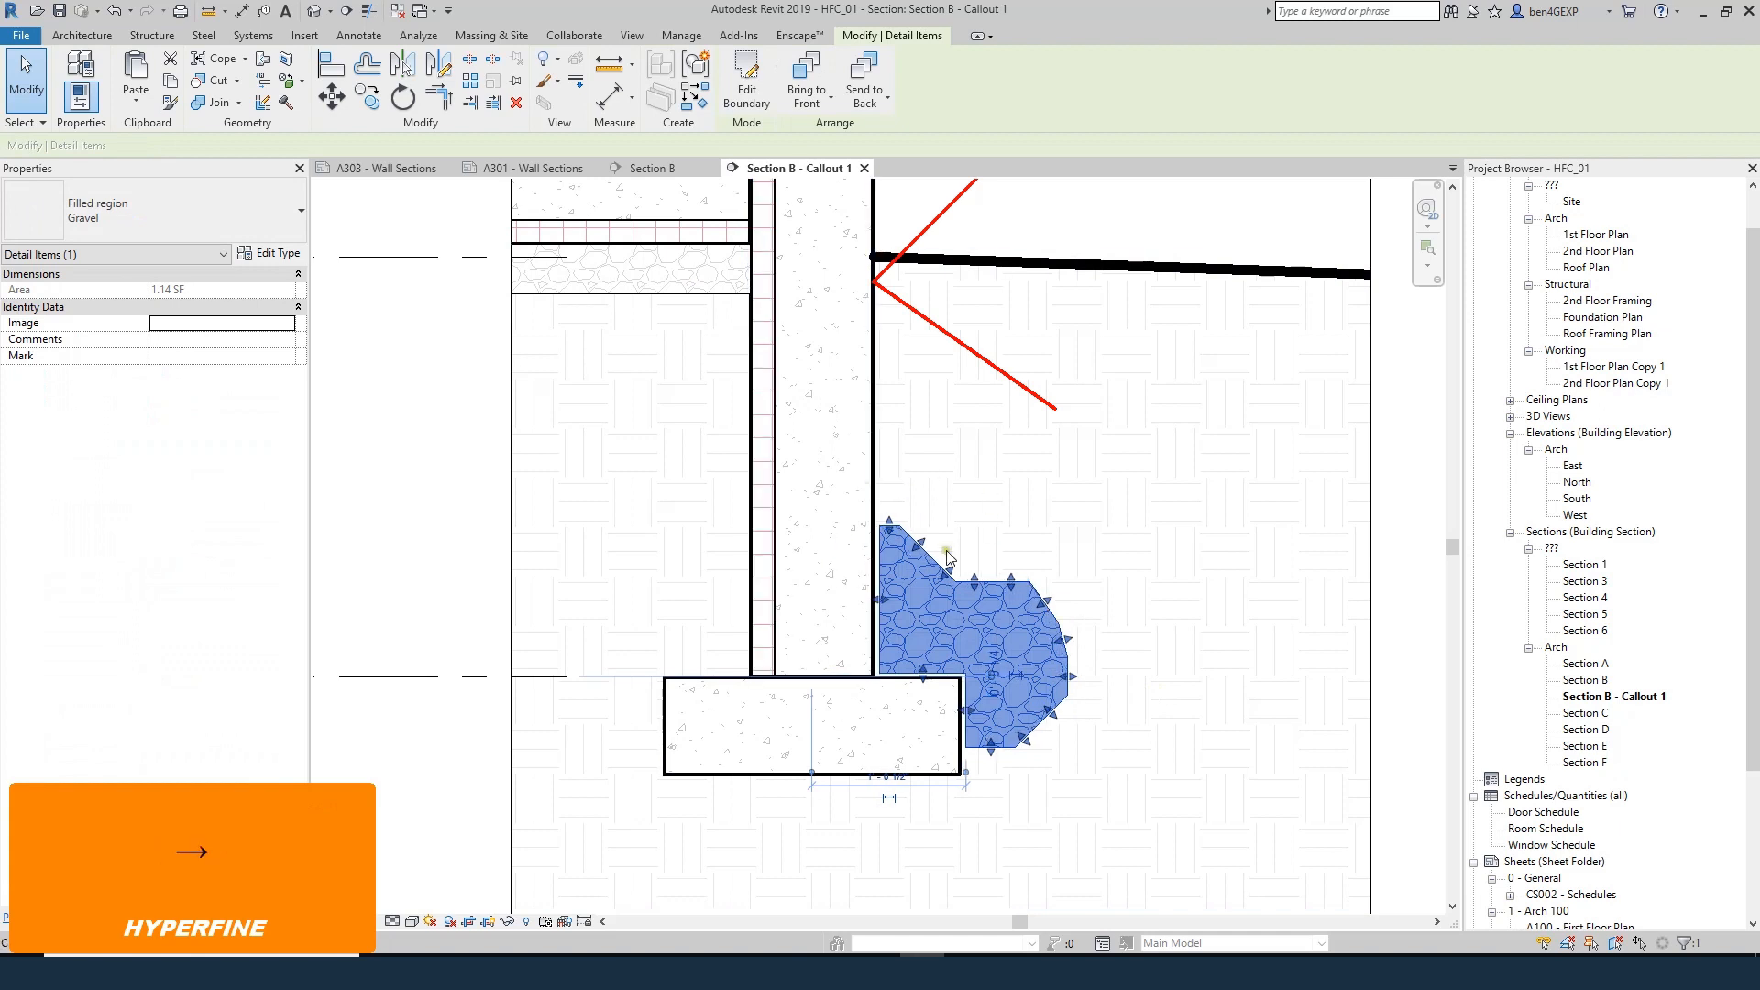
- Change all boundary lines of the footing-side gravel region to <Invisible lines> and finish the boundary edit
left_click(751, 91)
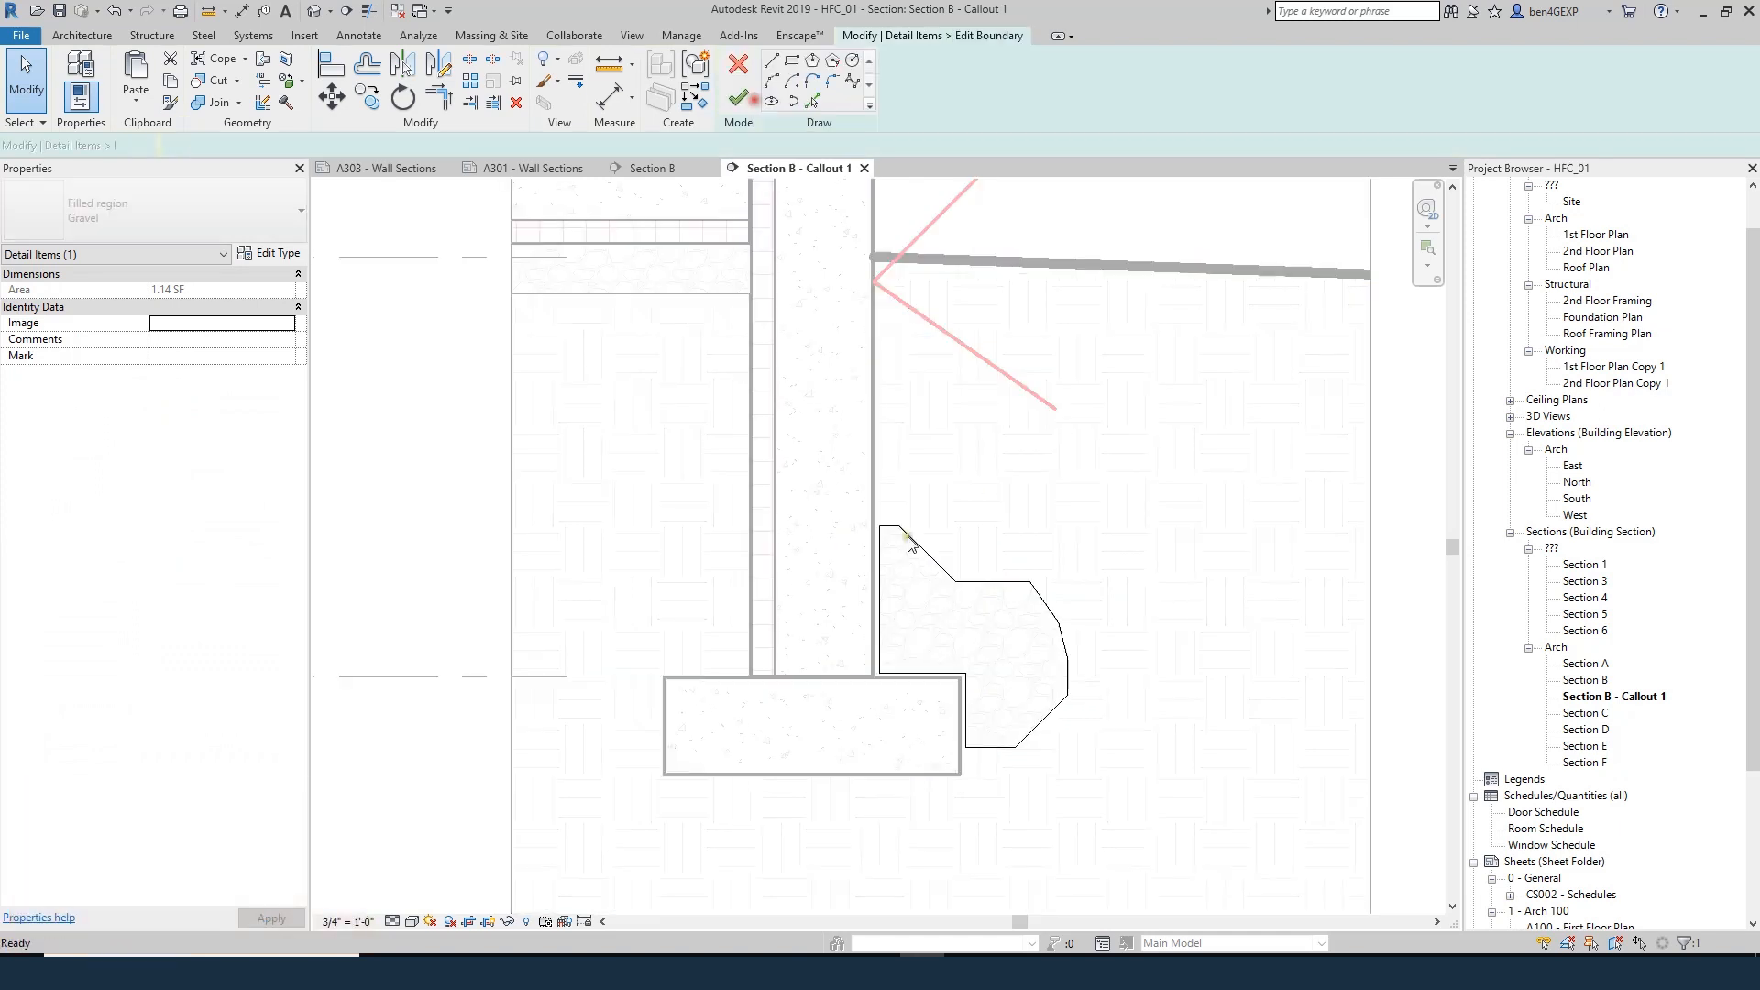
key("Tab")
left_click(953, 589)
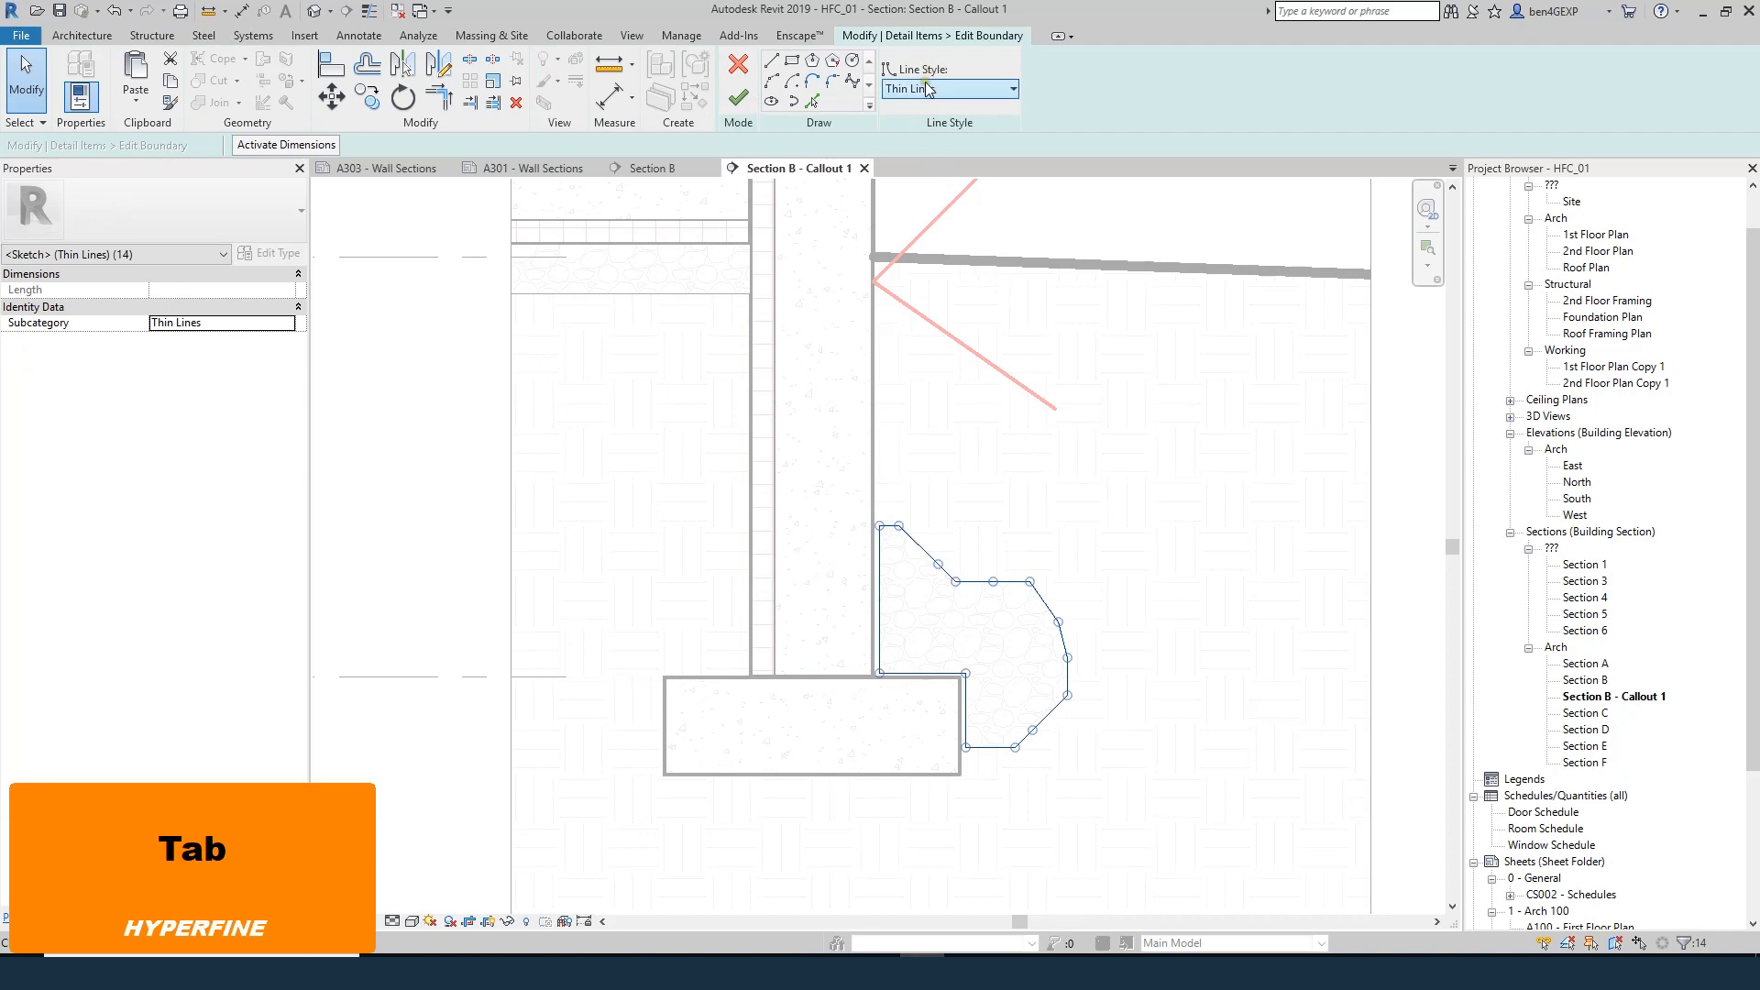
left_click(932, 88)
left_click(944, 252)
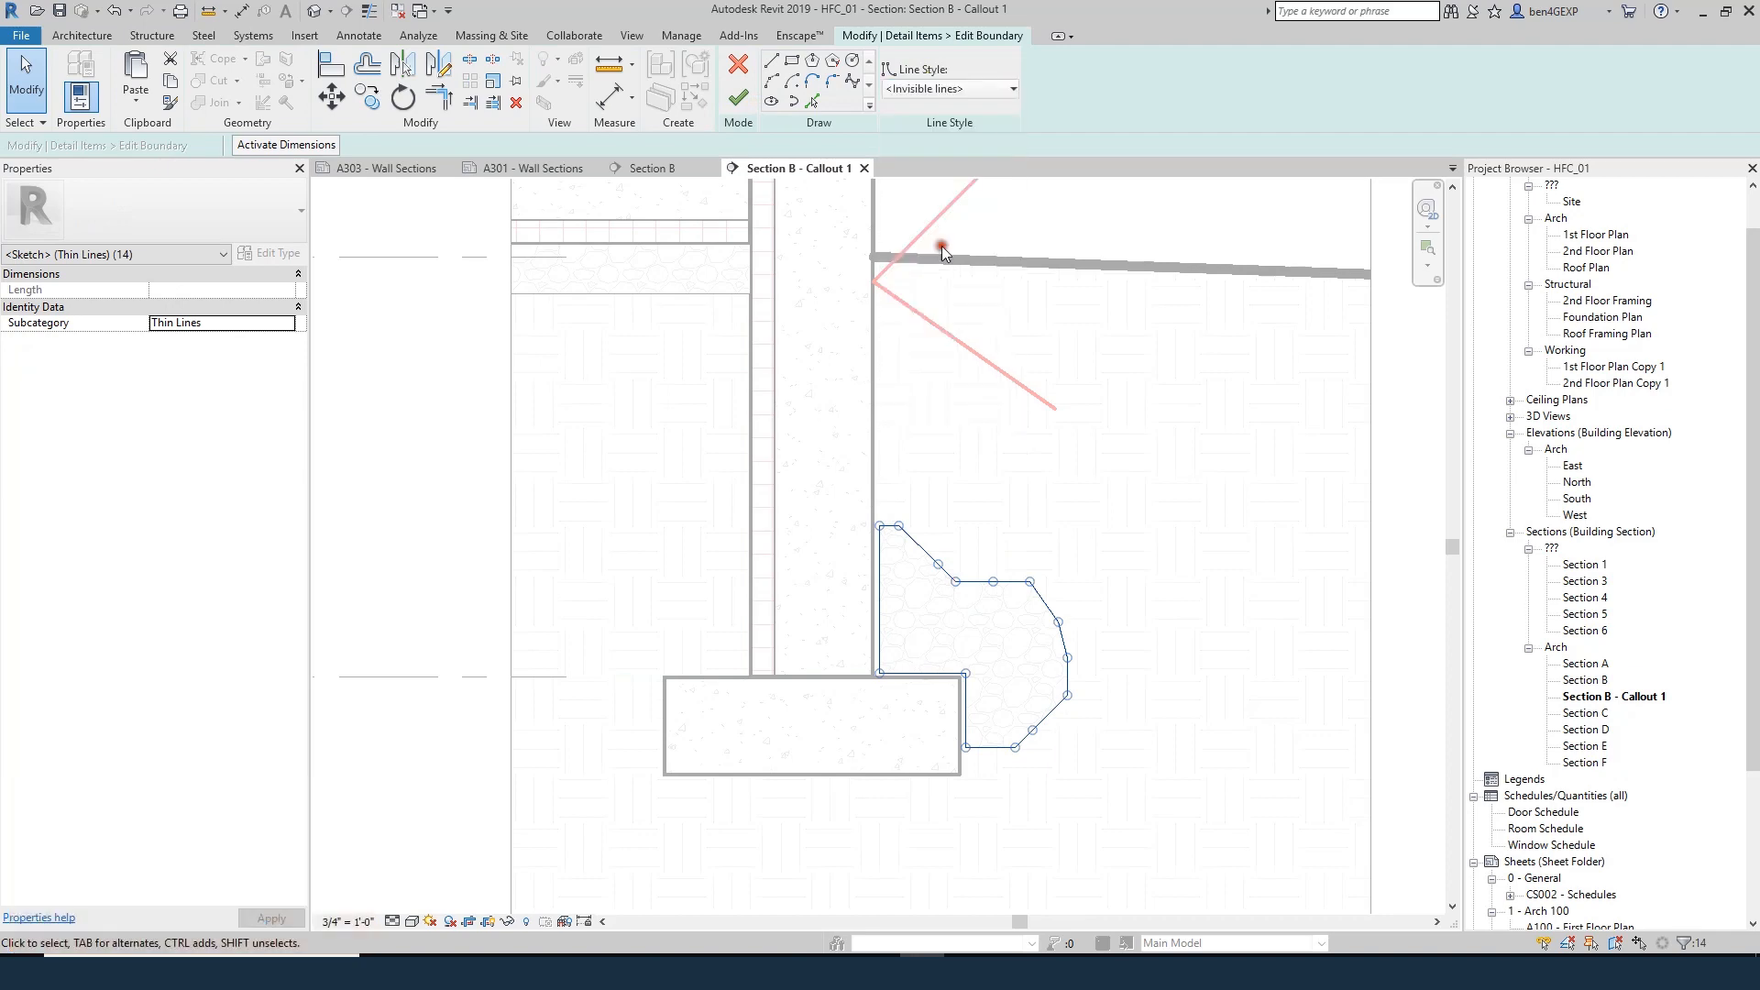
left_click(742, 98)
key("Escape")
key("Escape")
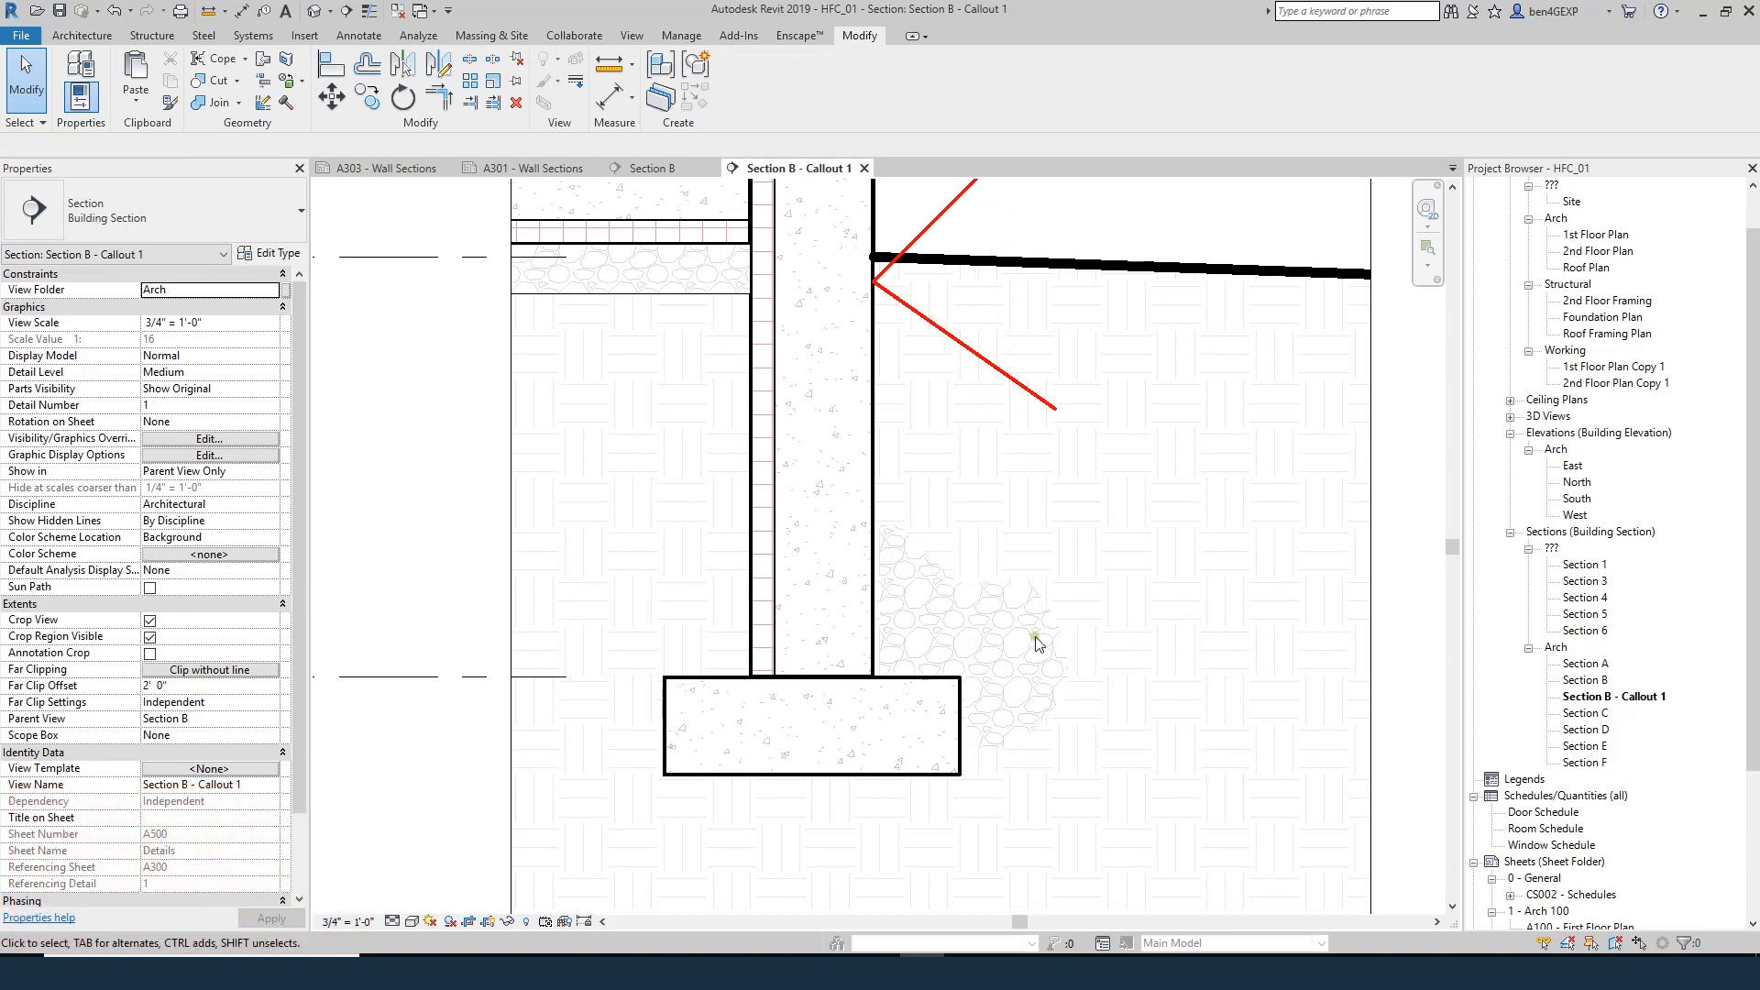
- Start a Solid White filled region with its boundary line style set to 4 - Solid
scroll(1077, 680, "down", 2)
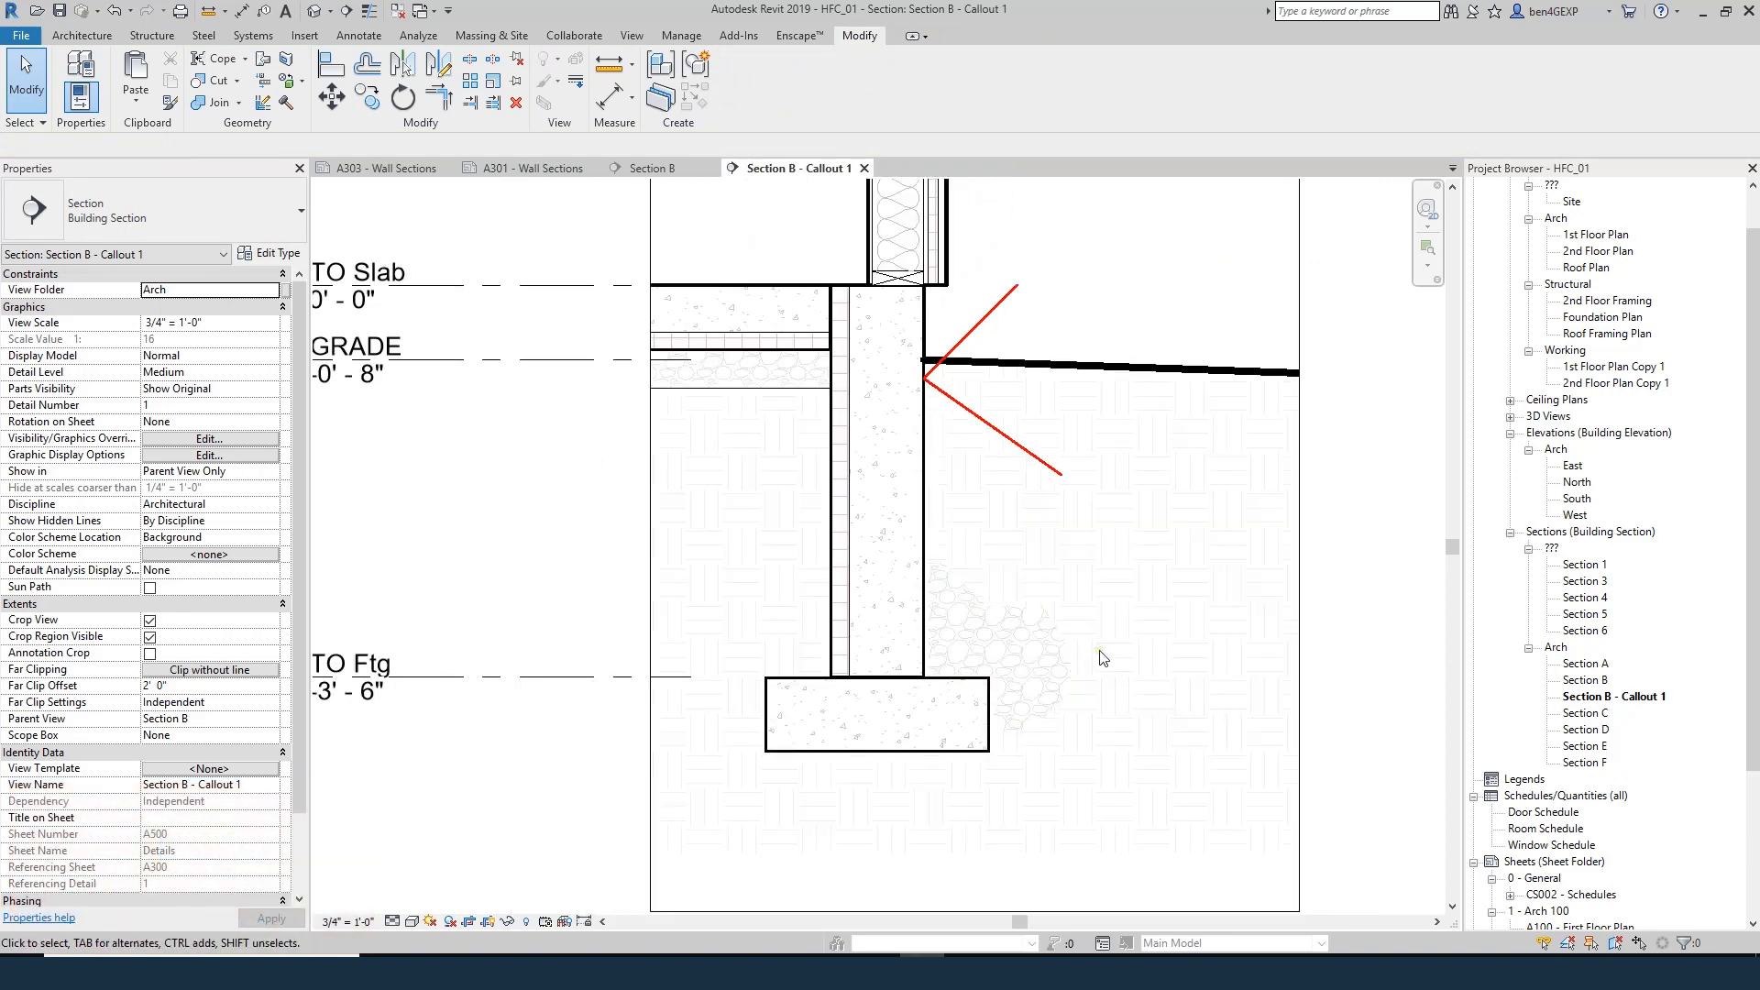
key("r")
key("f")
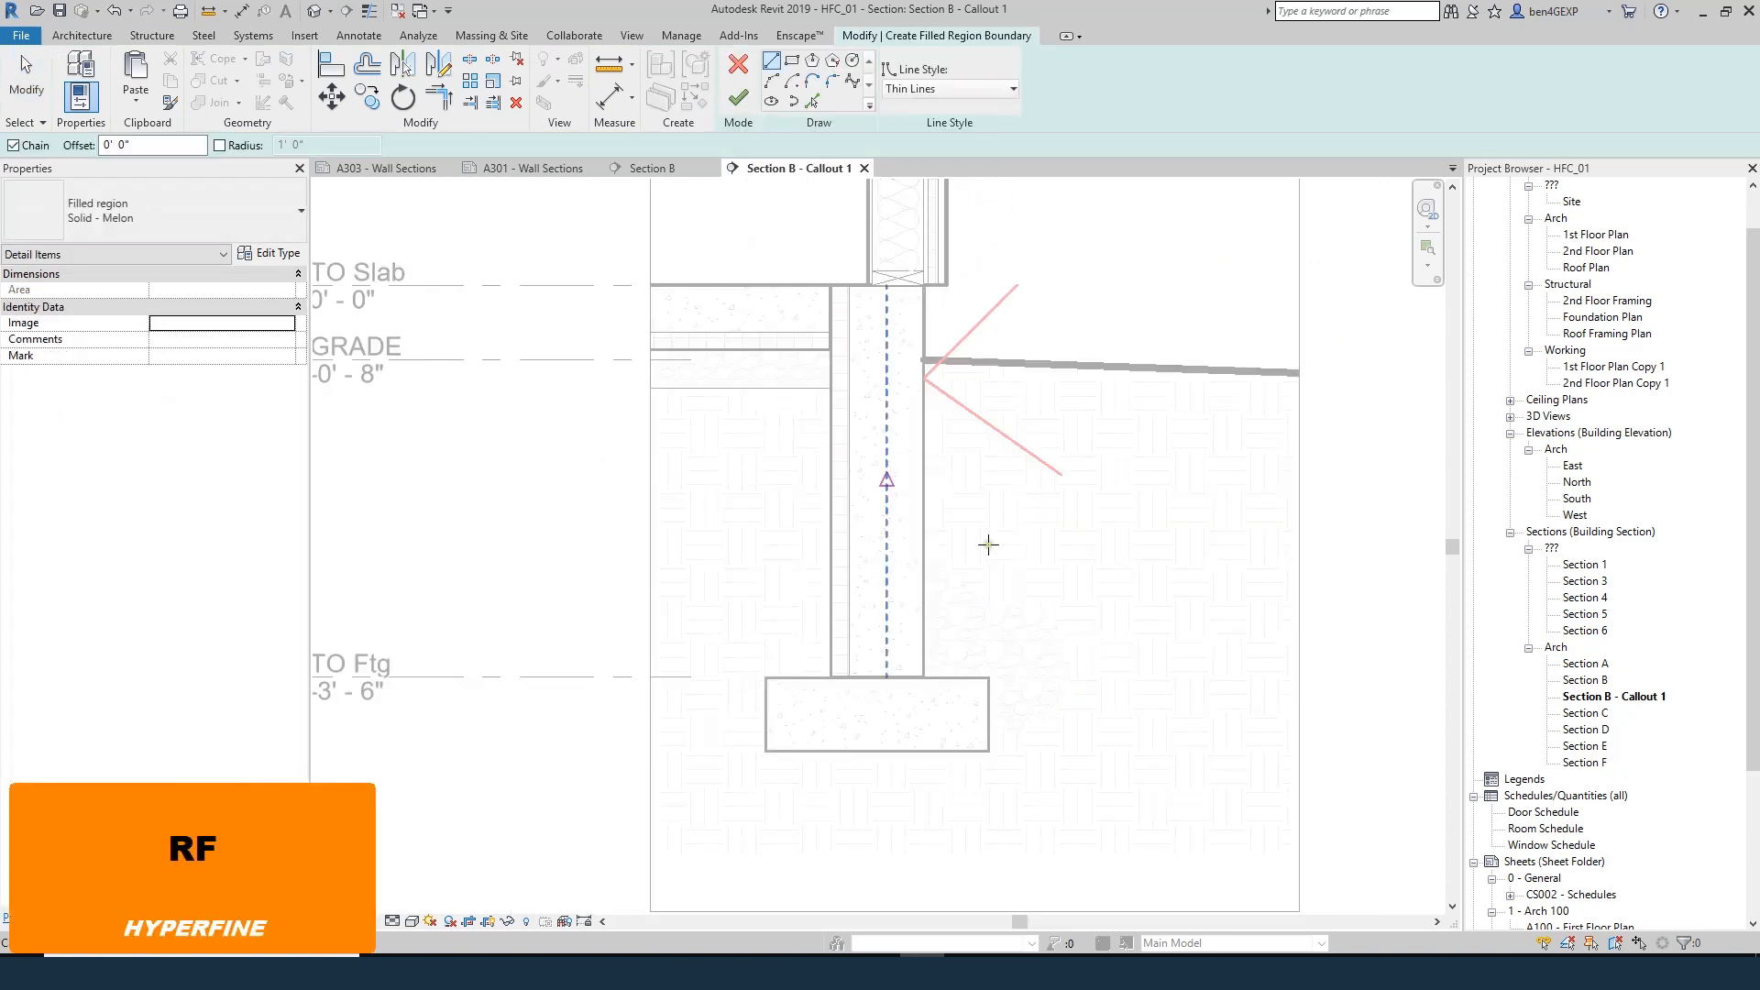
left_click(255, 211)
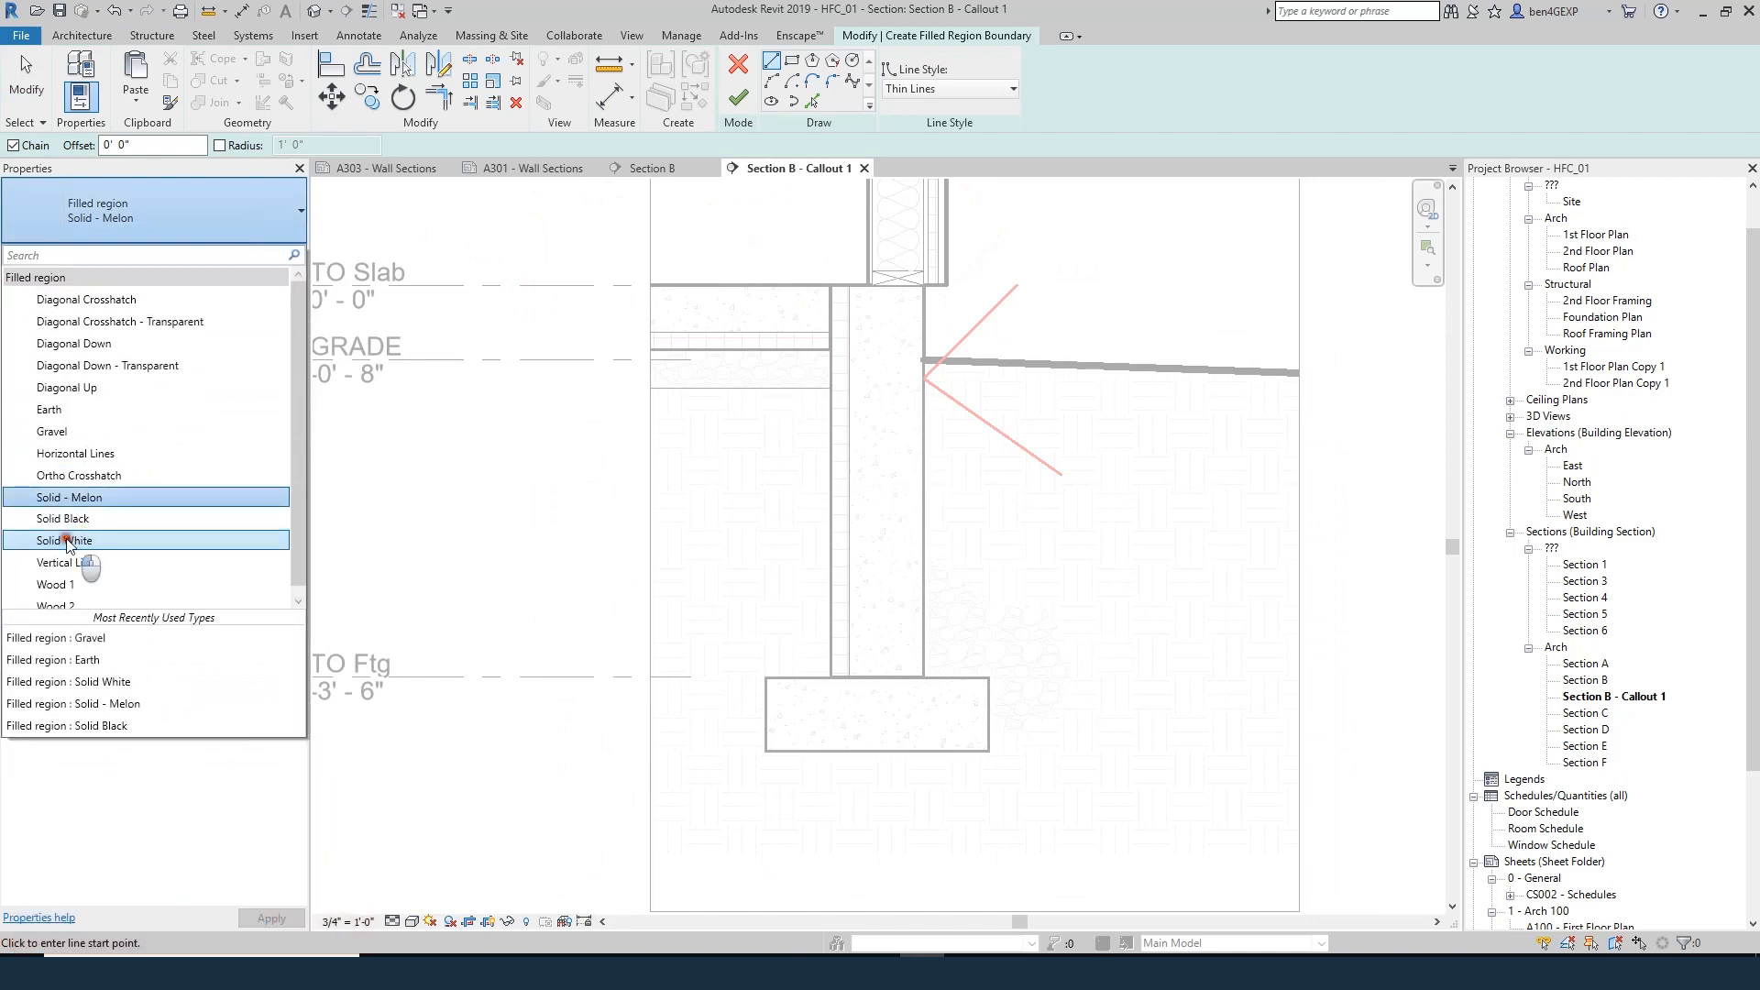
left_click(115, 548)
left_click(959, 94)
scroll(931, 179, "up", 3)
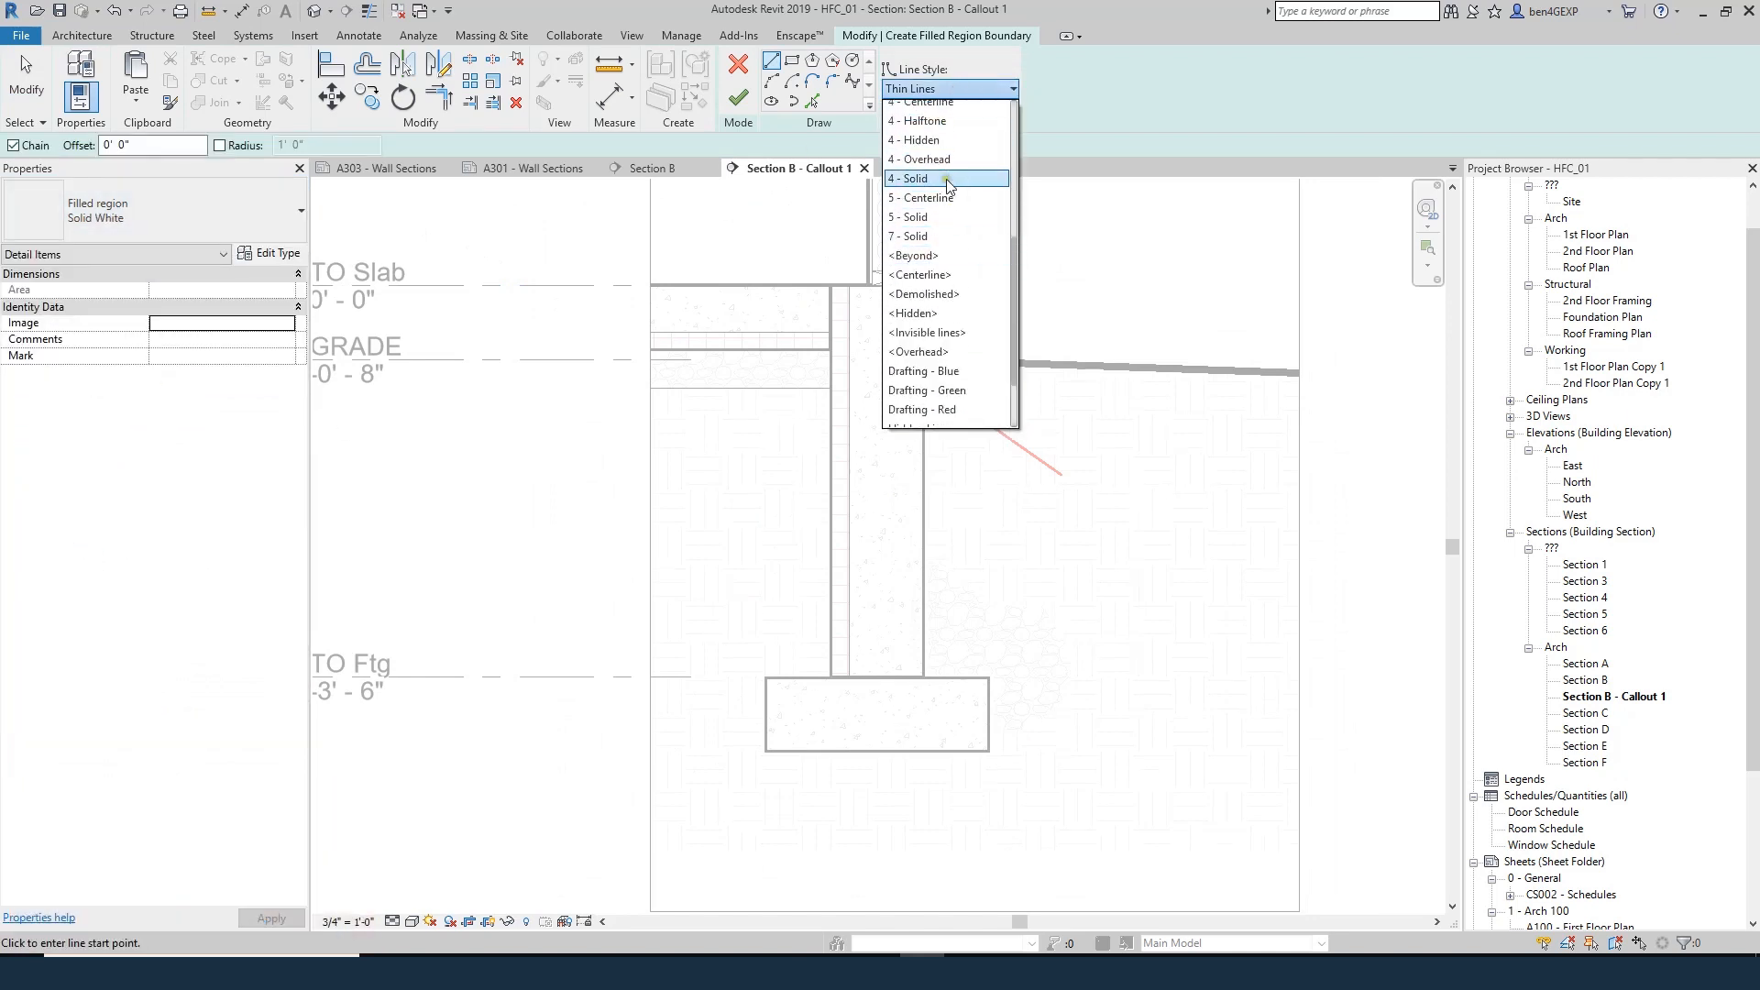
left_click(917, 179)
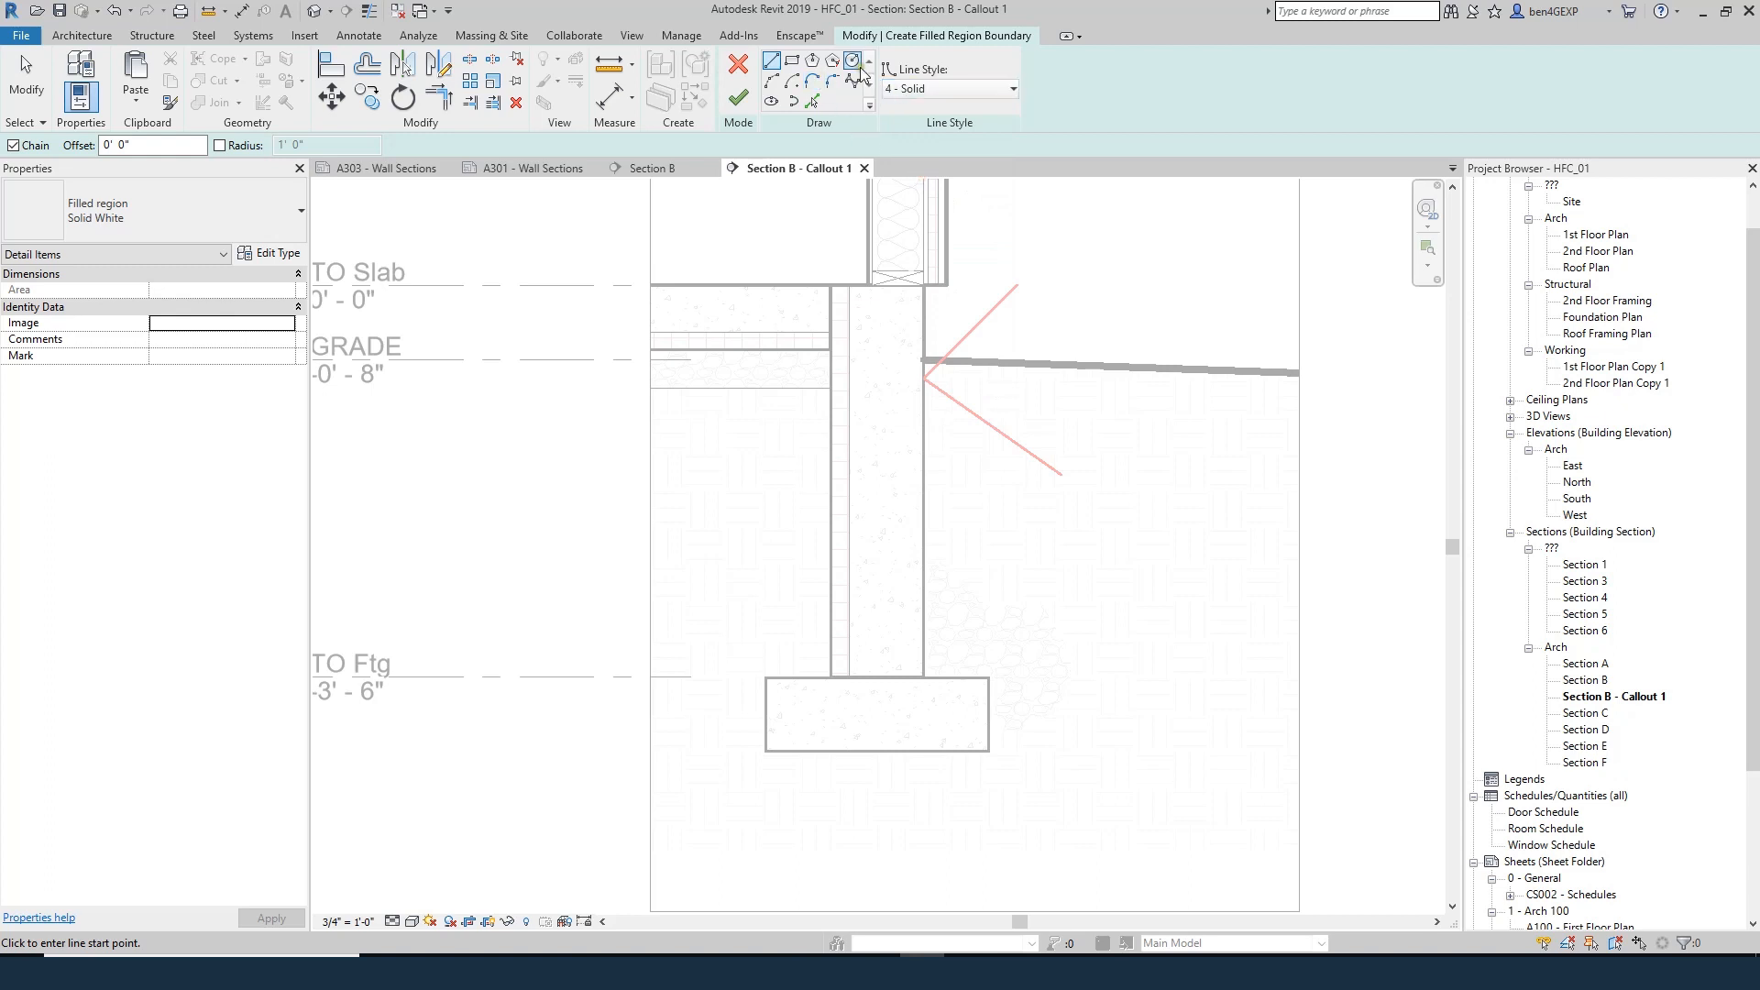
- Sketch a circular boundary with about a 2" radius in the gravel just above the footing's exterior corner and finish the filled region
scroll(1021, 657, "up", 3)
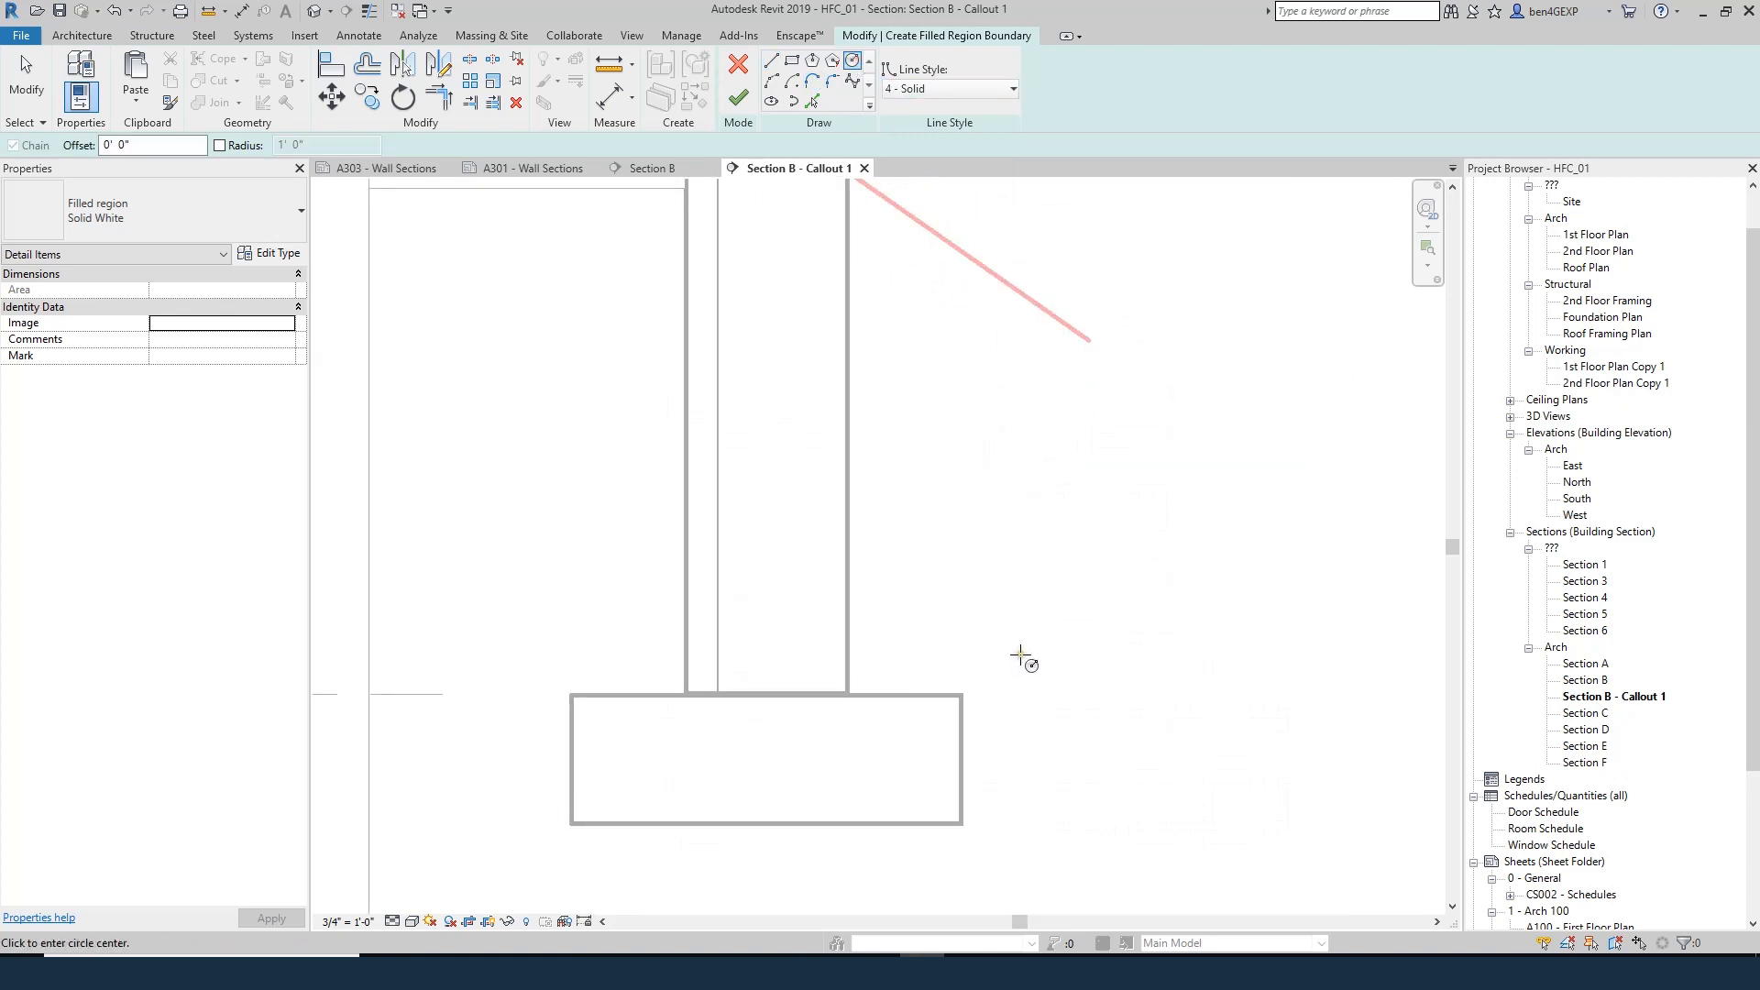
left_click(972, 648)
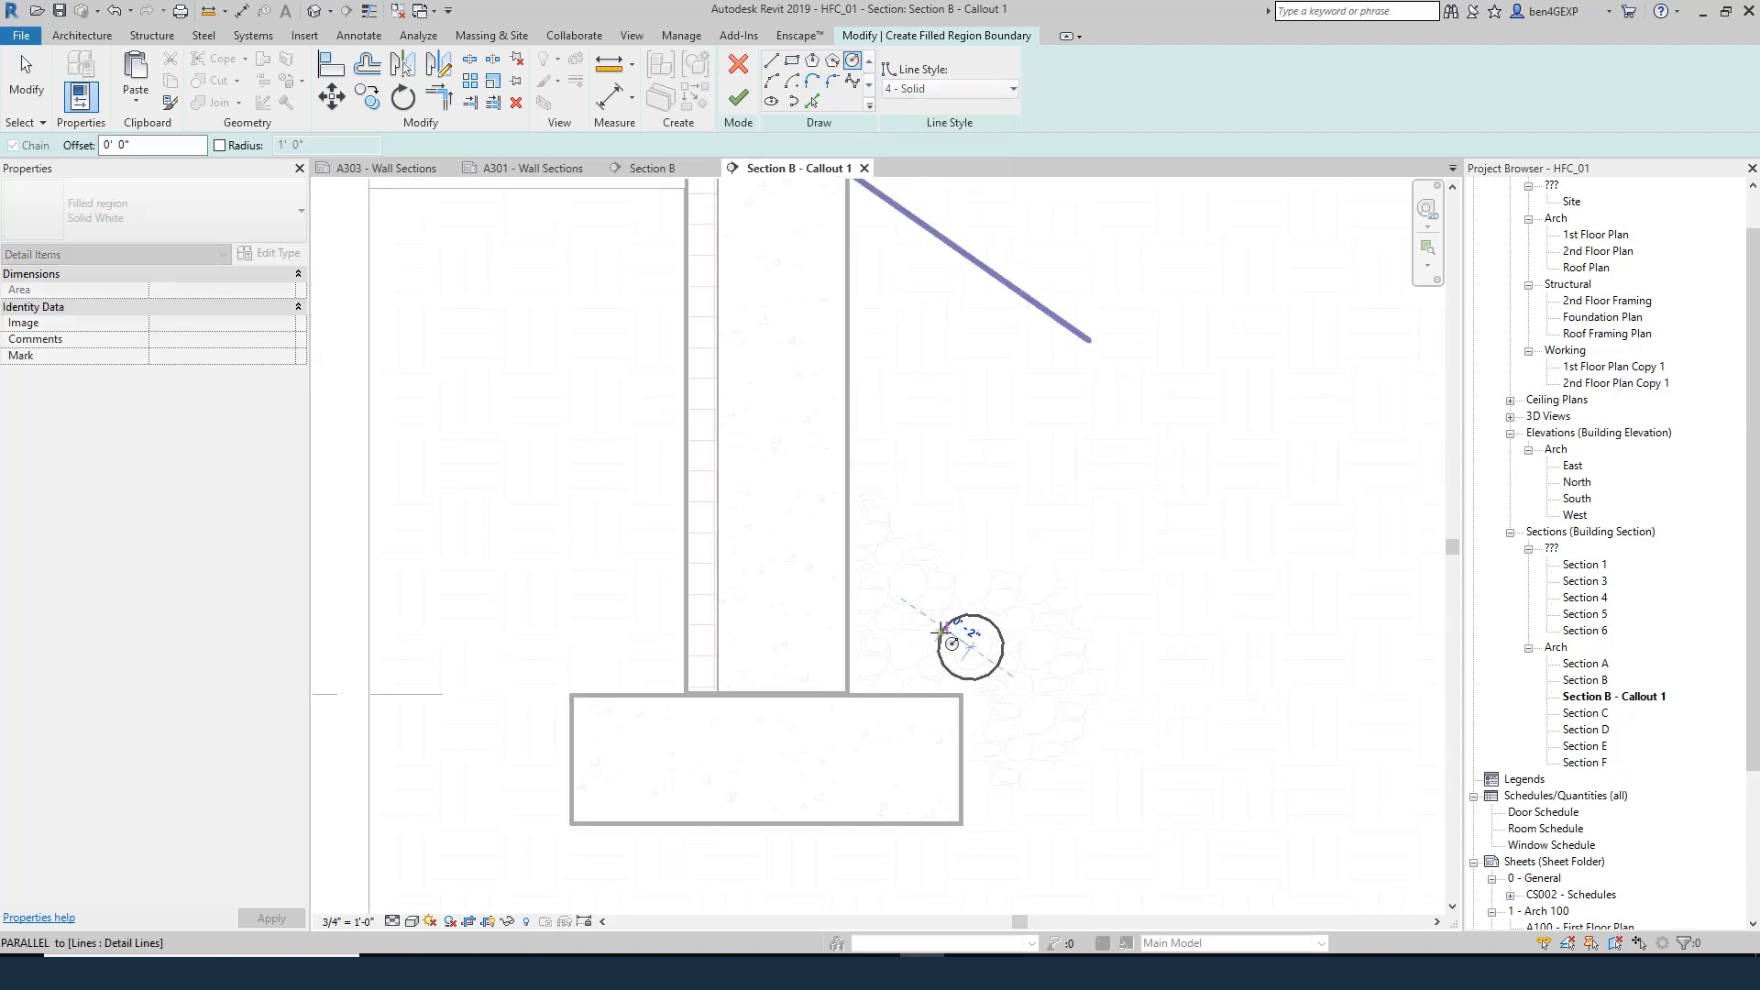
left_click(942, 632)
key("Escape")
key("Escape")
left_click(738, 97)
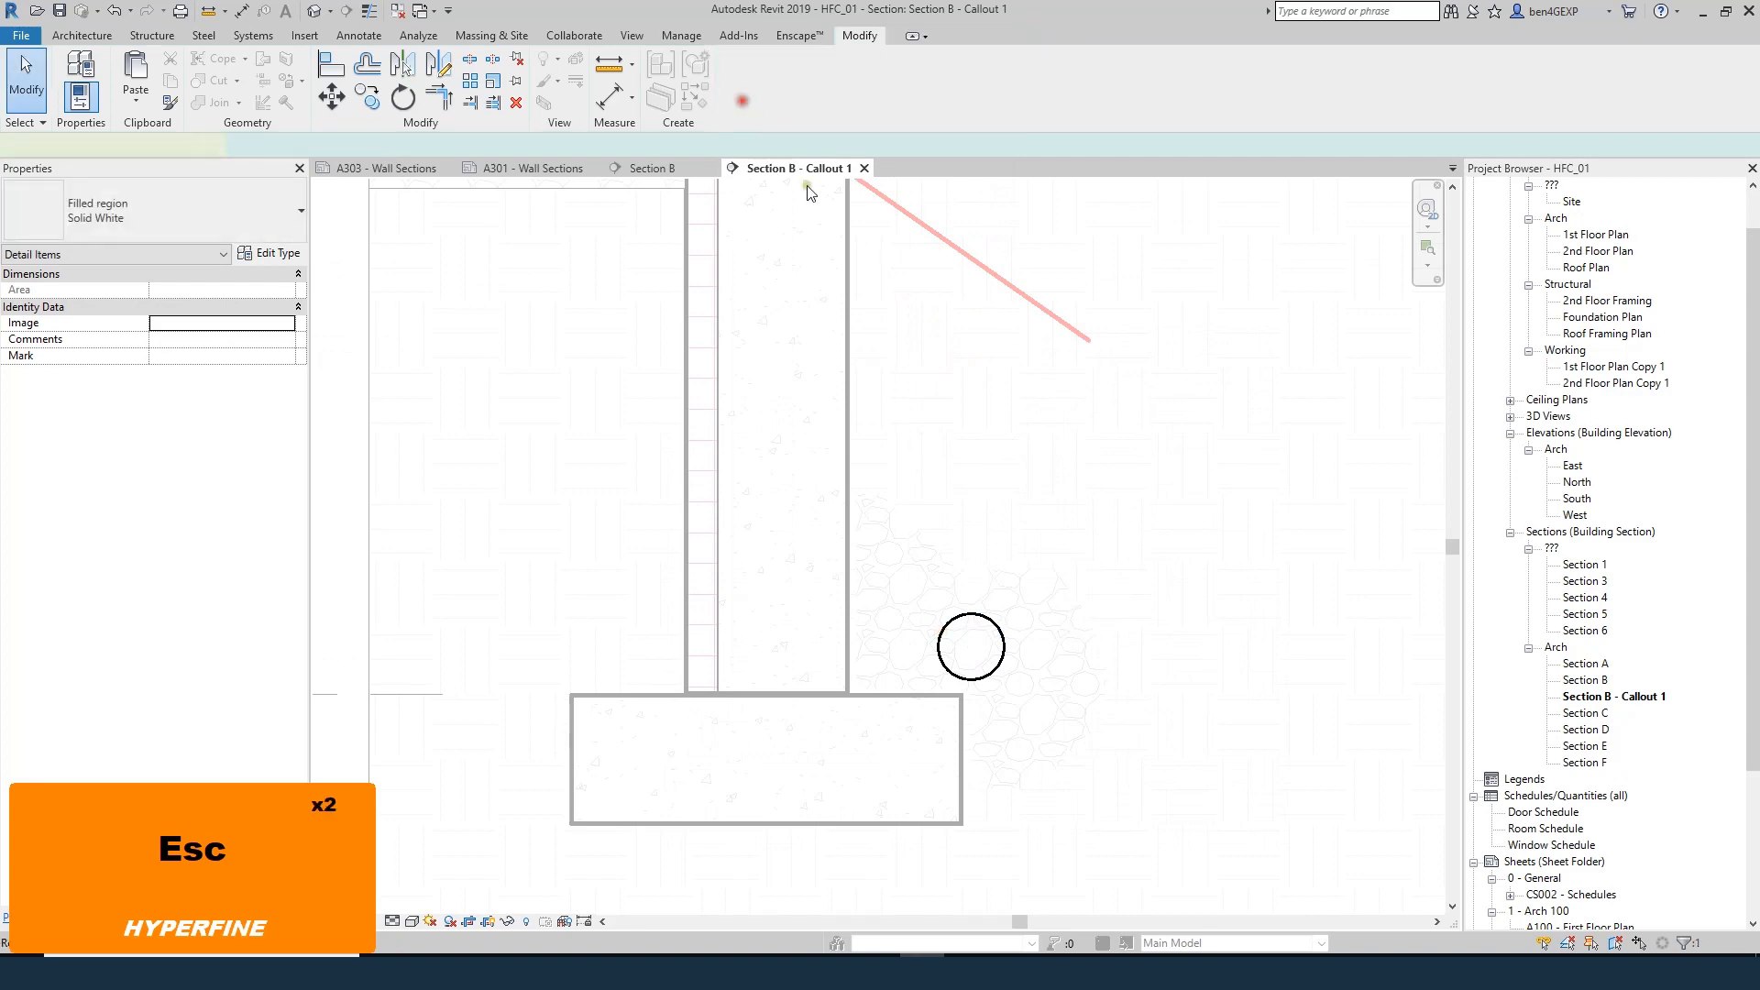
key("Escape")
key("Escape")
- Delete the two connected red drafting lines at the exterior face of the foundation wall near grade
scroll(875, 744, "down", 5)
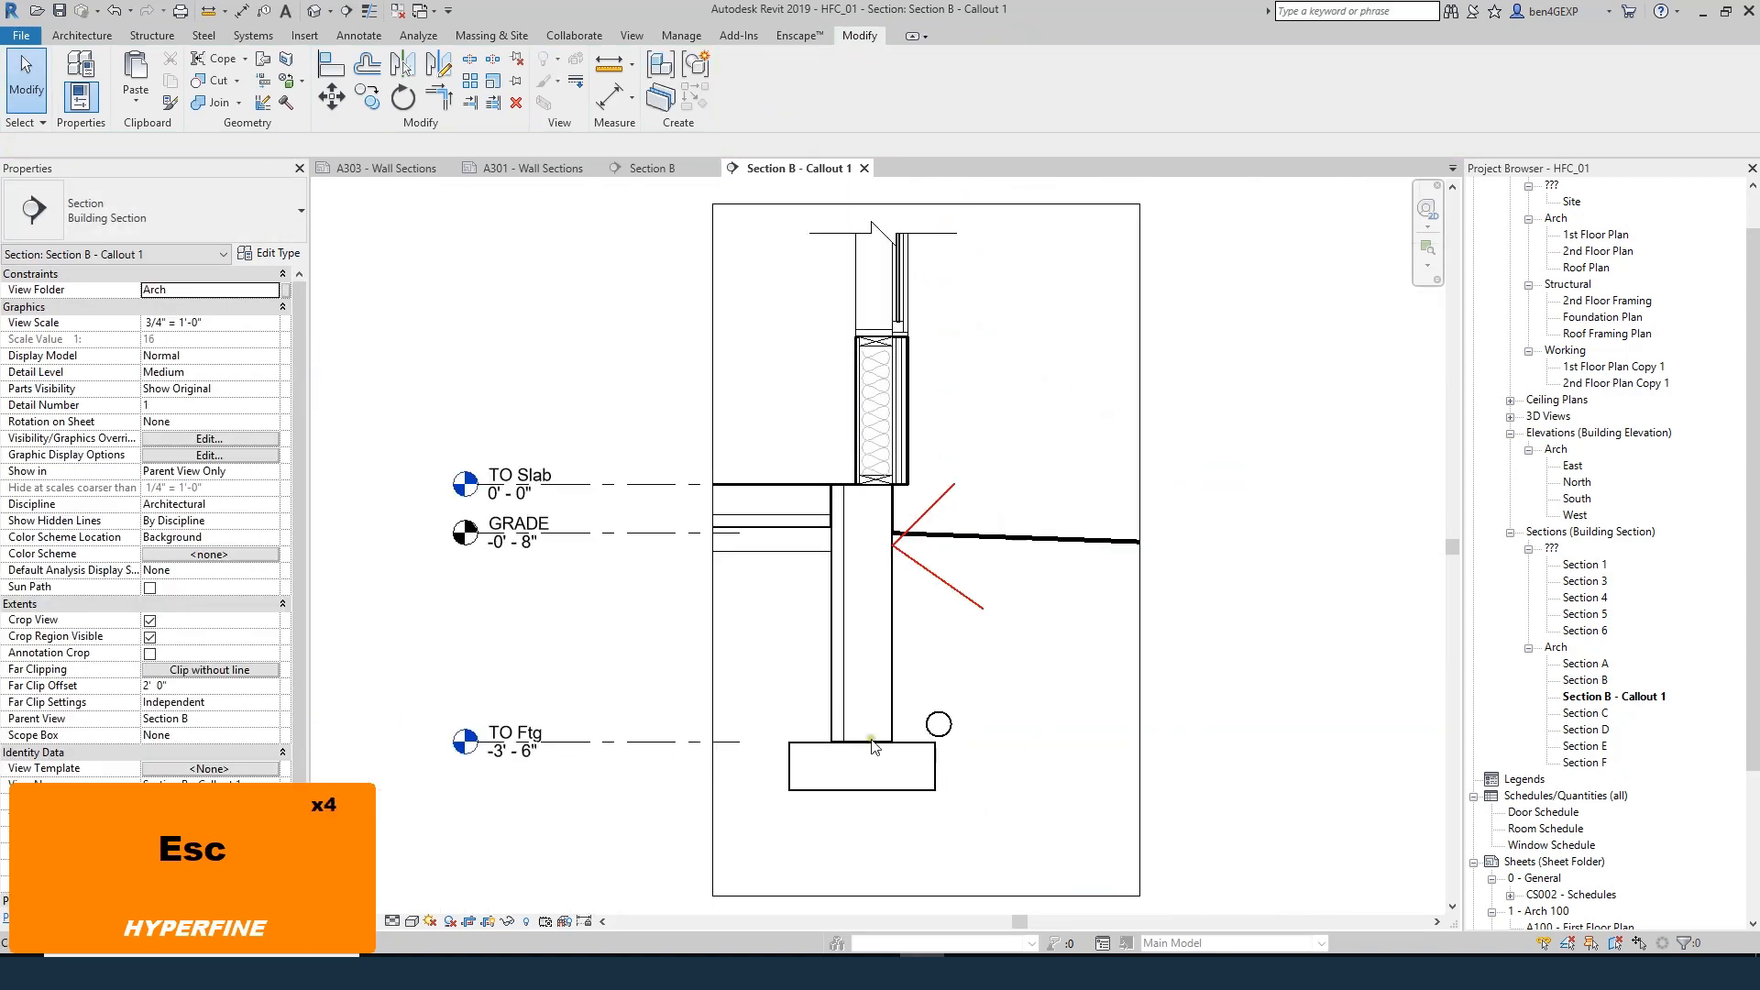
key("Tab")
left_click(953, 589)
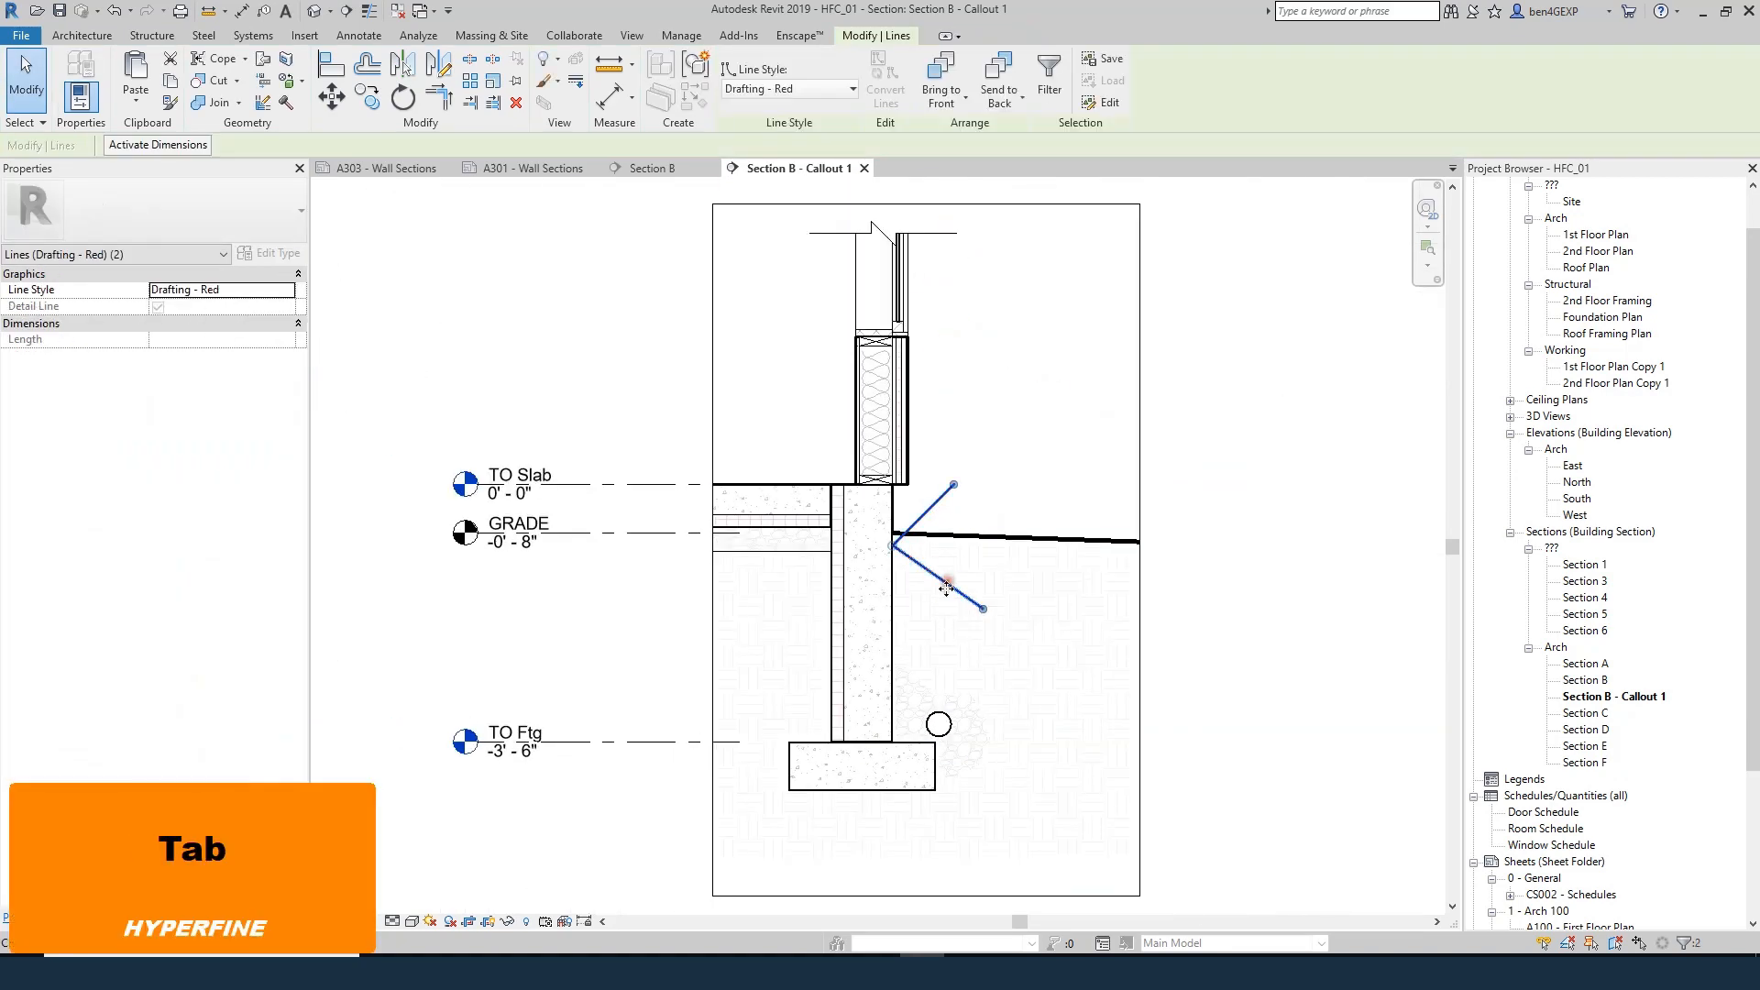
key("Delete")
middle_click_drag(946, 285, 940, 335)
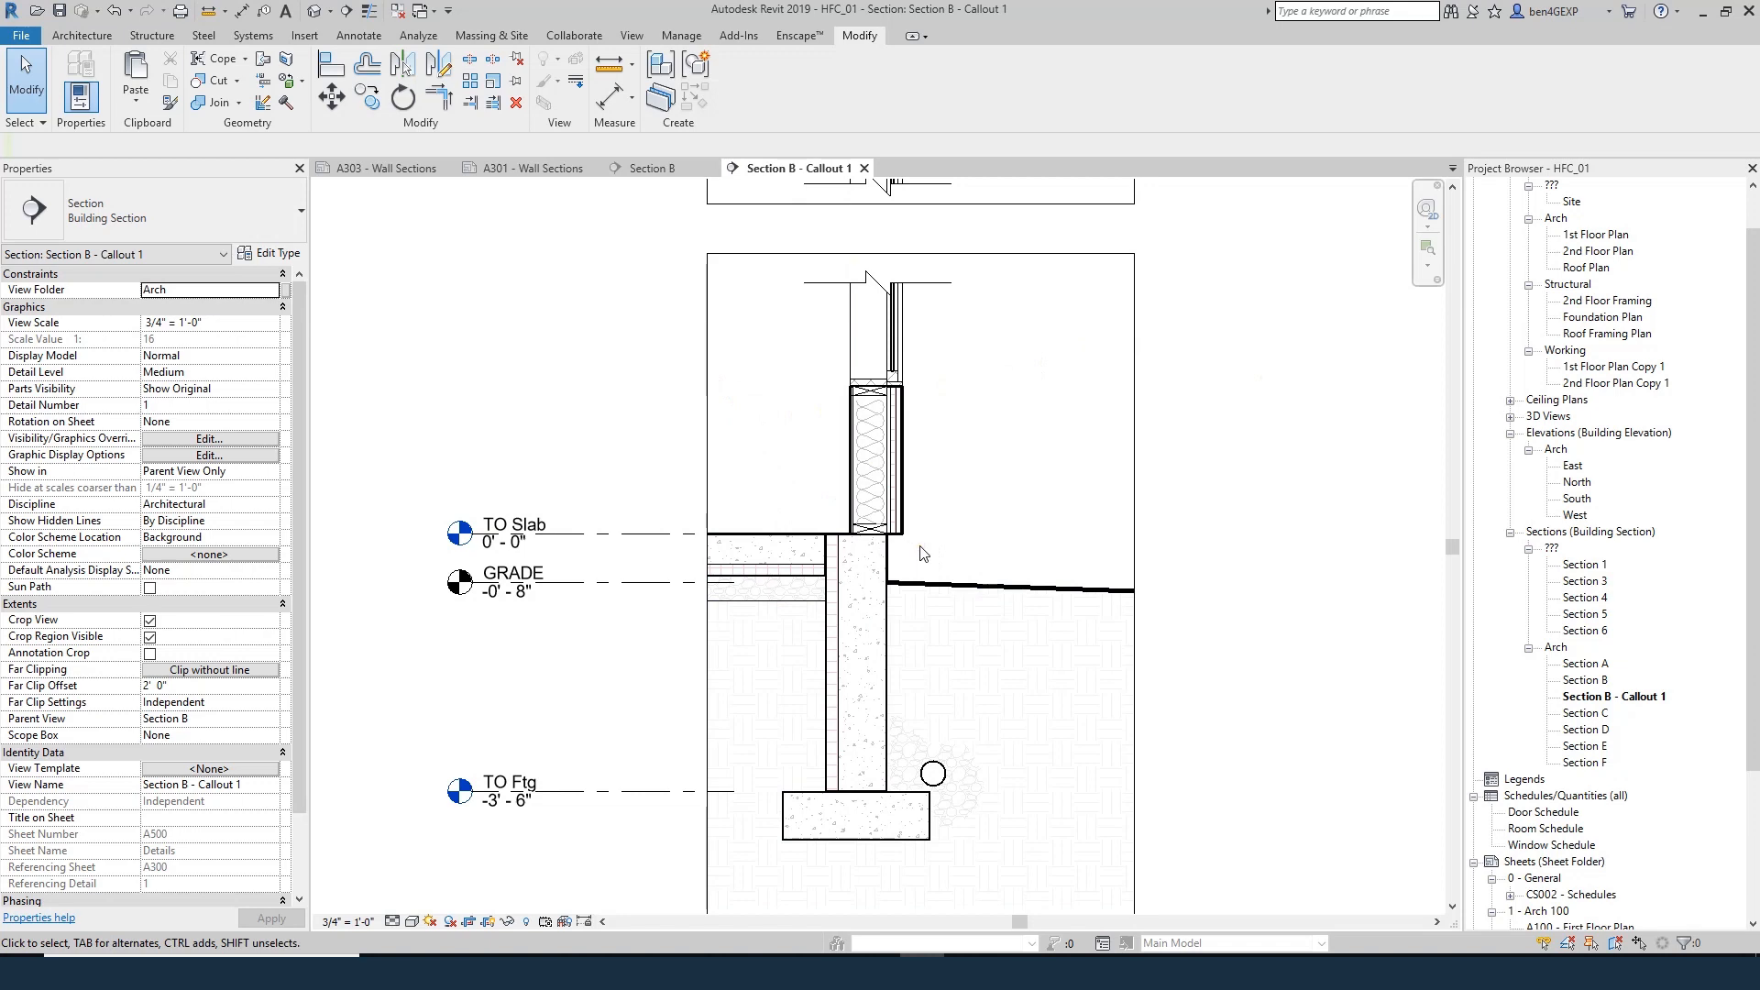
key("t")
key("x")
scroll(917, 605, "down", 2)
key("Escape")
key("Escape")
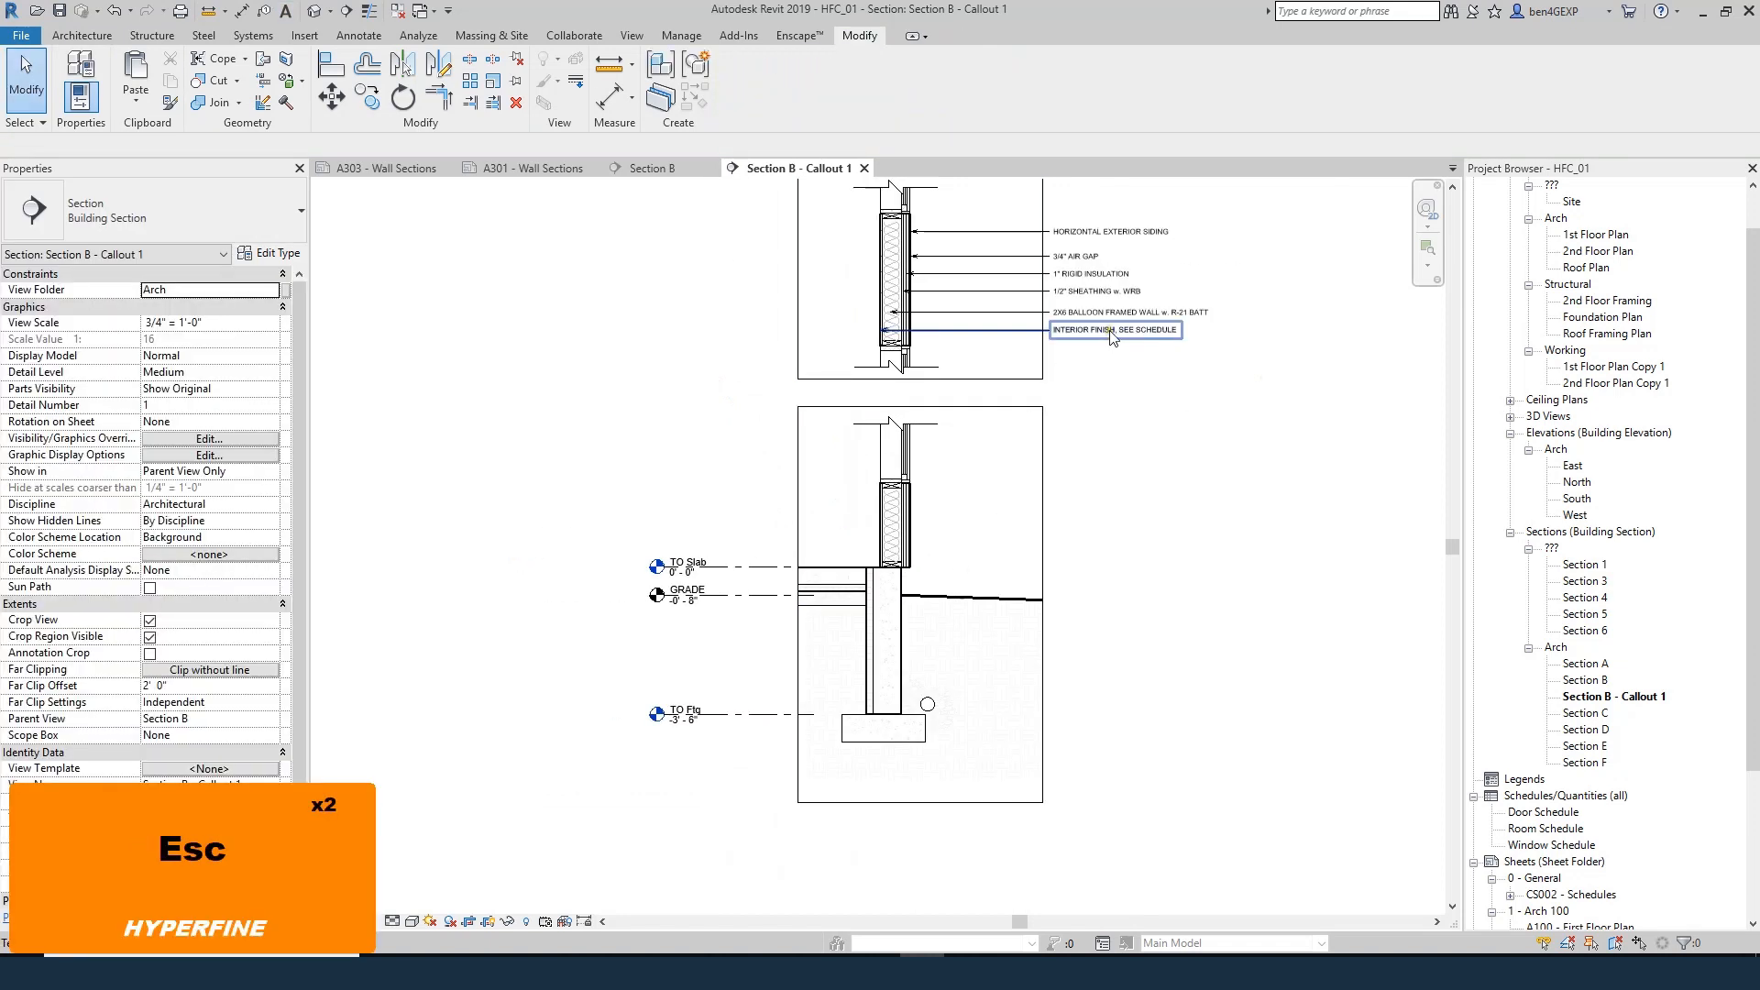
- Copy the INTERIOR FINISH, SEE SCHEDULE note straight down beside the lower wall portion of the callout
left_click(1111, 337)
key("c")
key("o")
left_click(1111, 336)
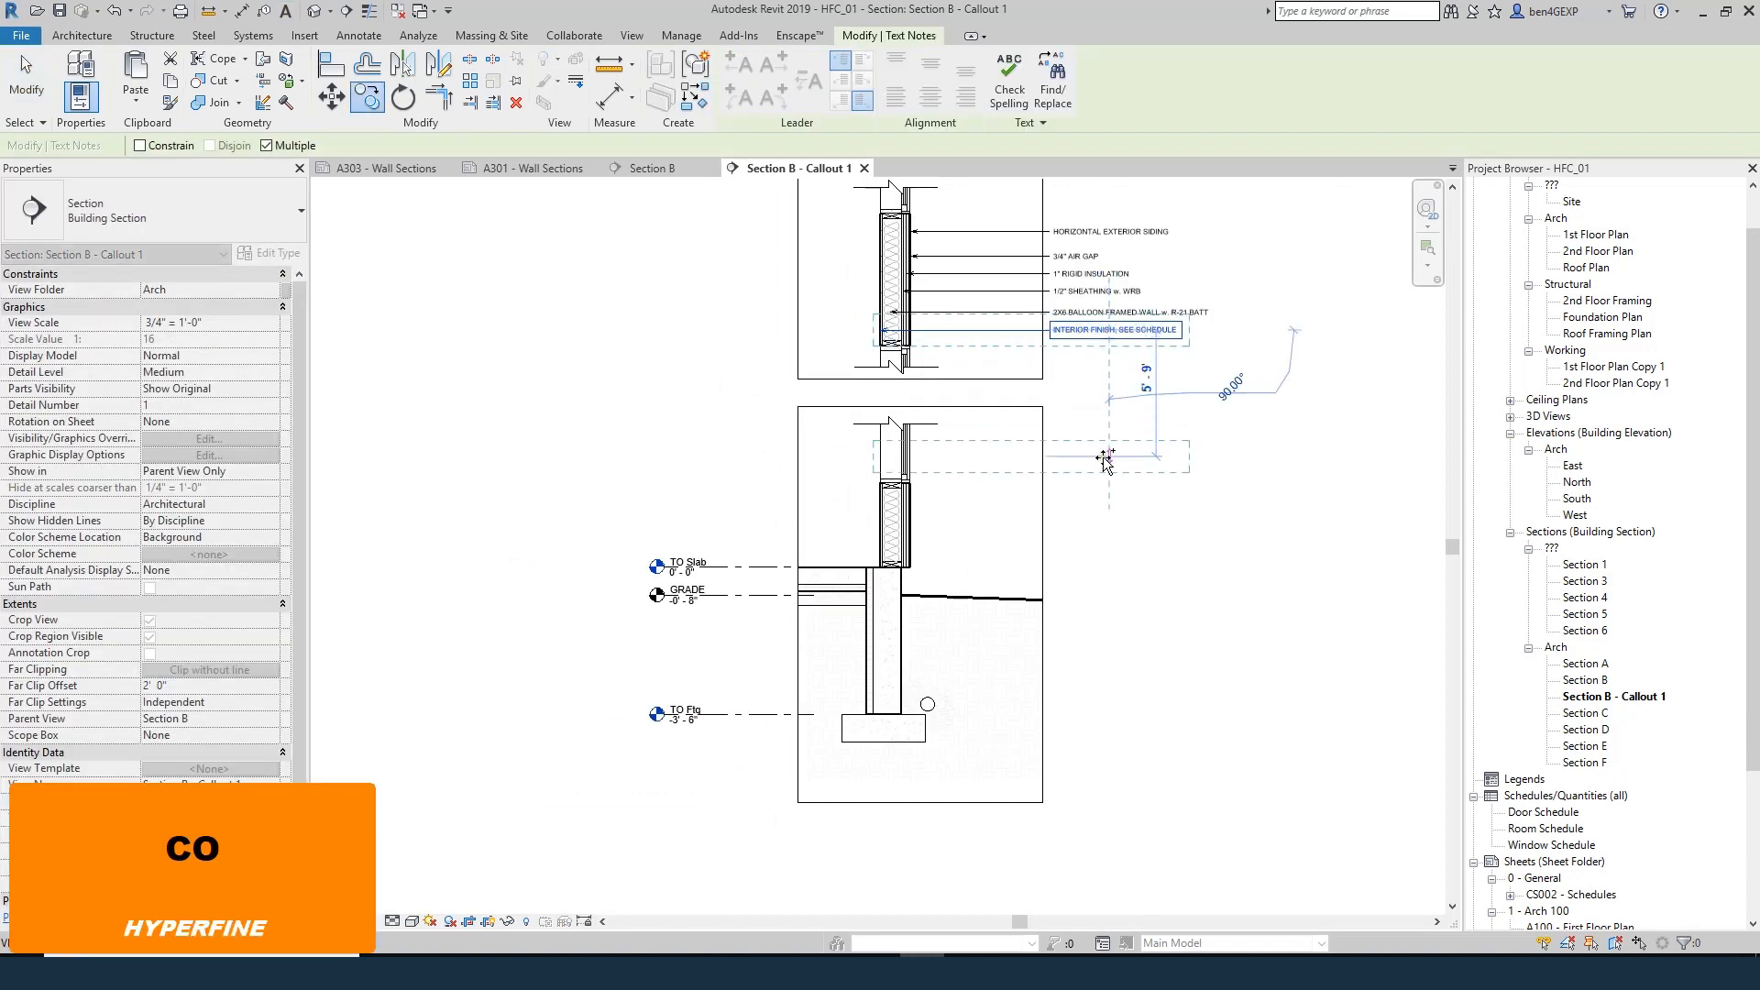
left_click(1117, 495)
scroll(890, 546, "up", 3)
key("Escape")
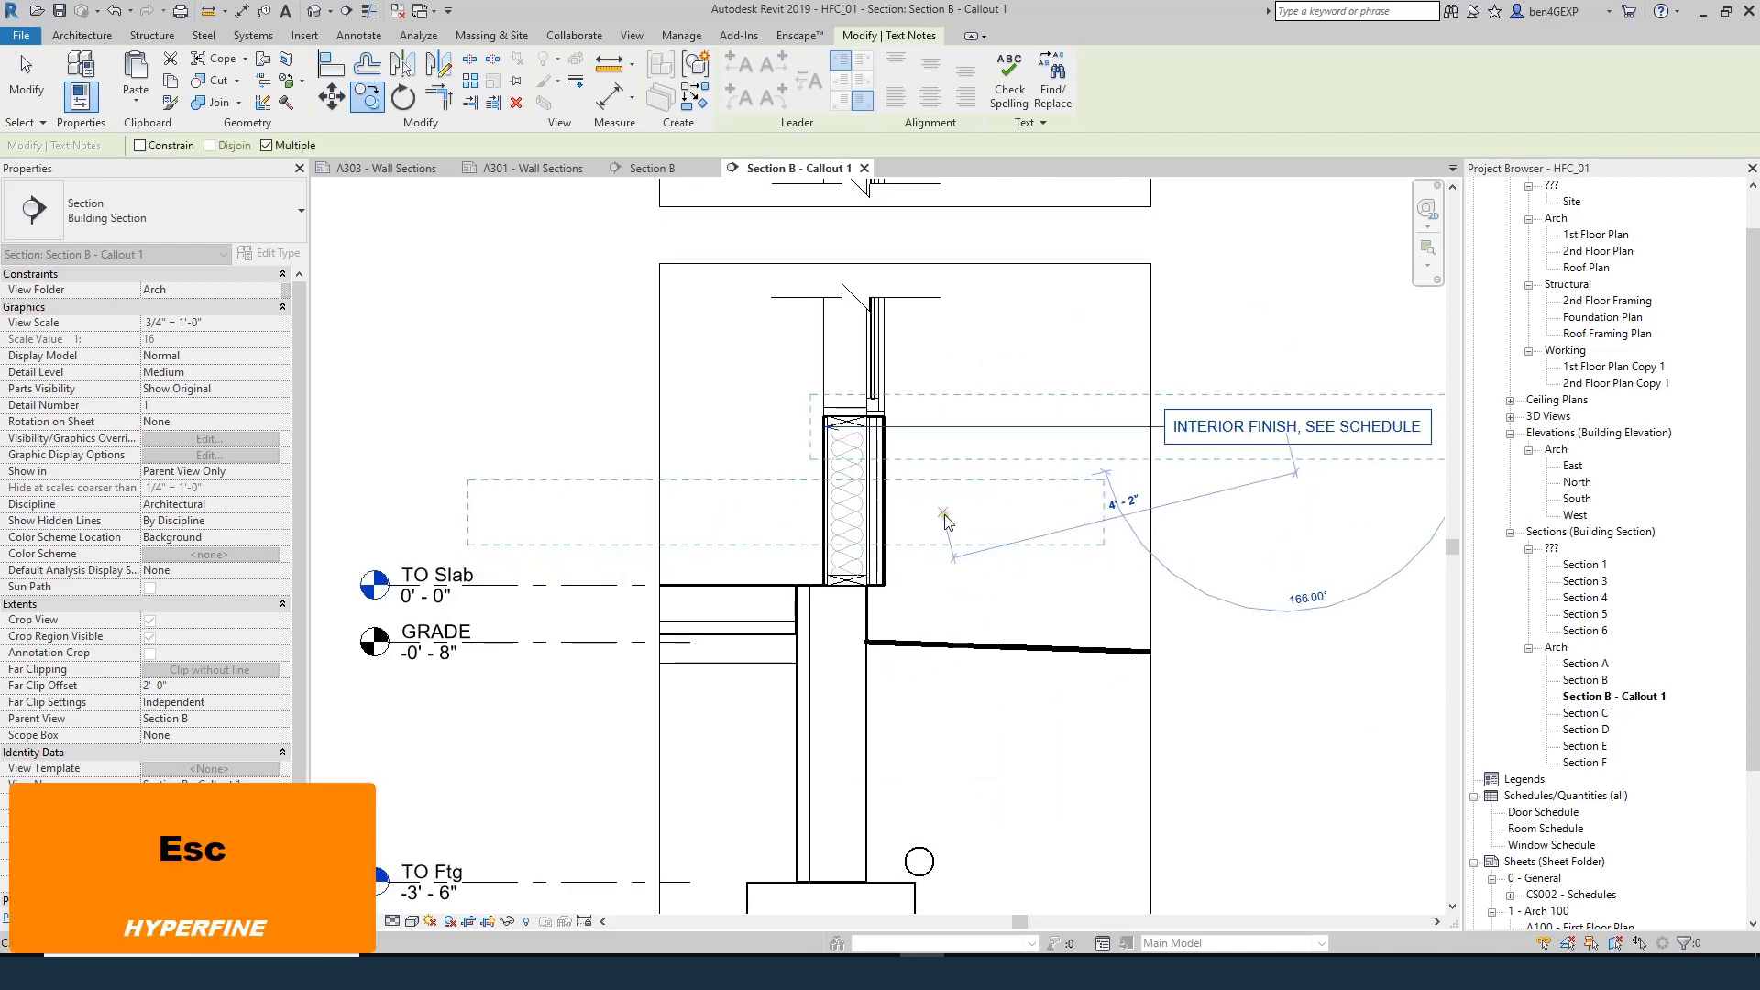
- Point the copied note's leader at the bottom plate of the stud wall and place its elbow level with the text
left_click_drag(840, 536, 852, 573)
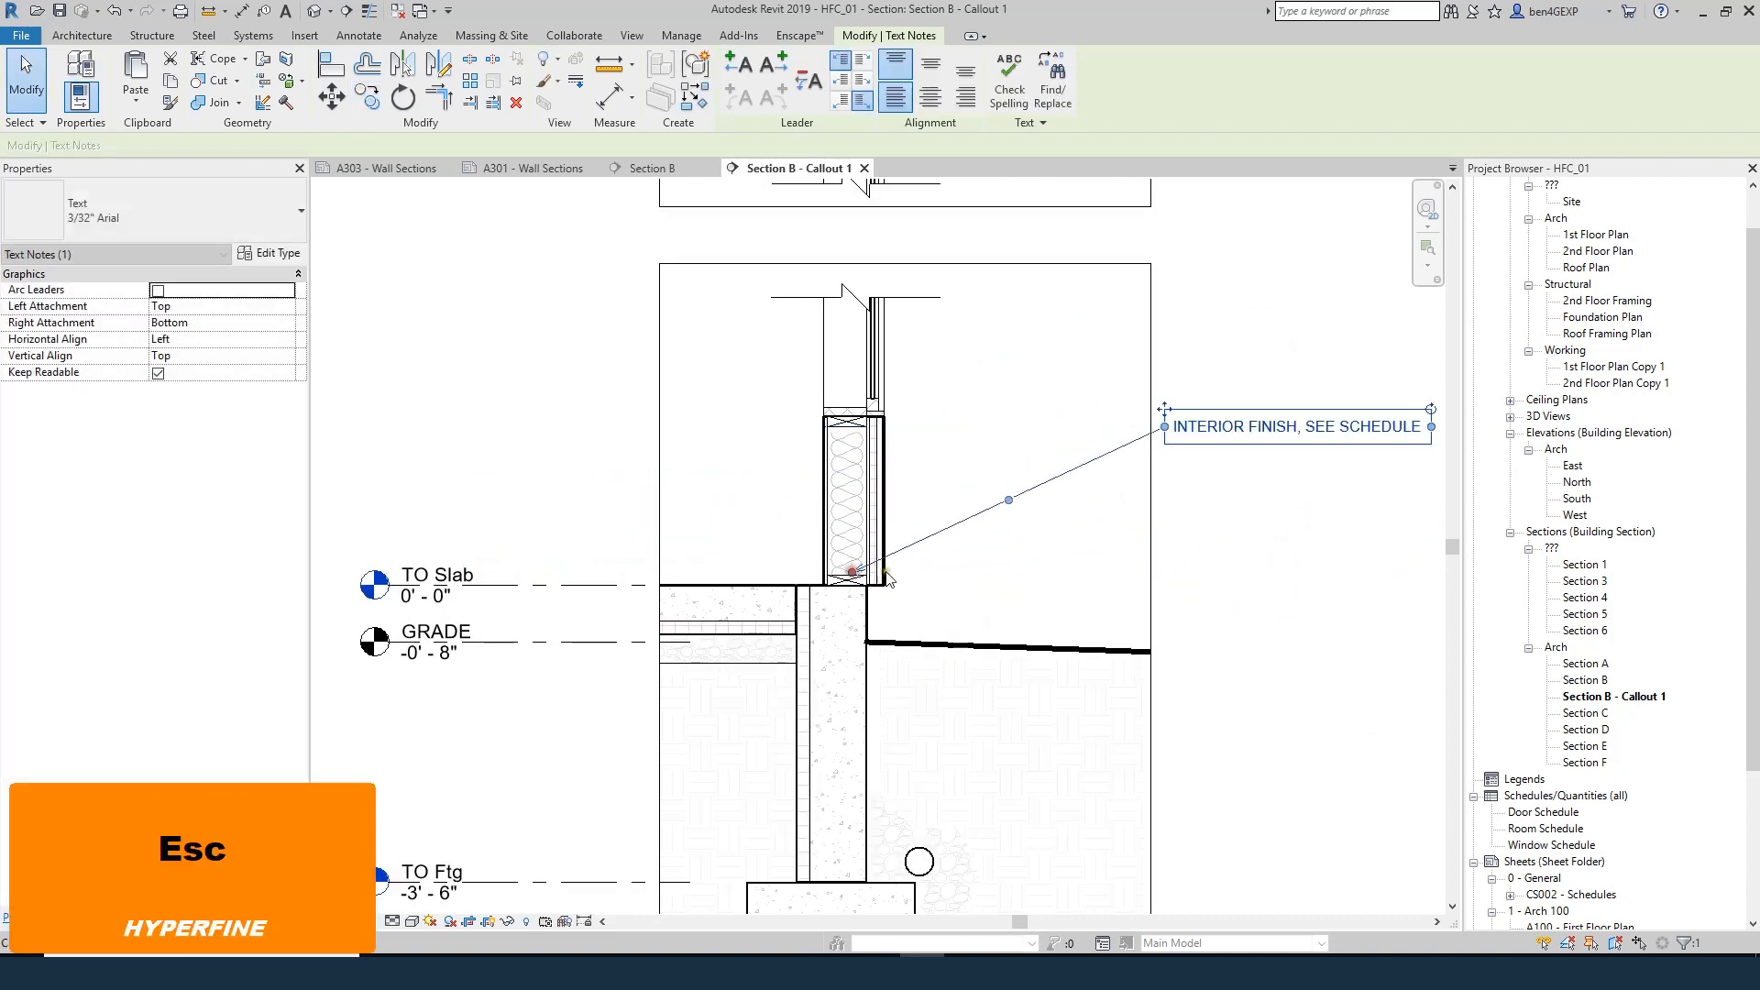
left_click_drag(1008, 502, 1122, 426)
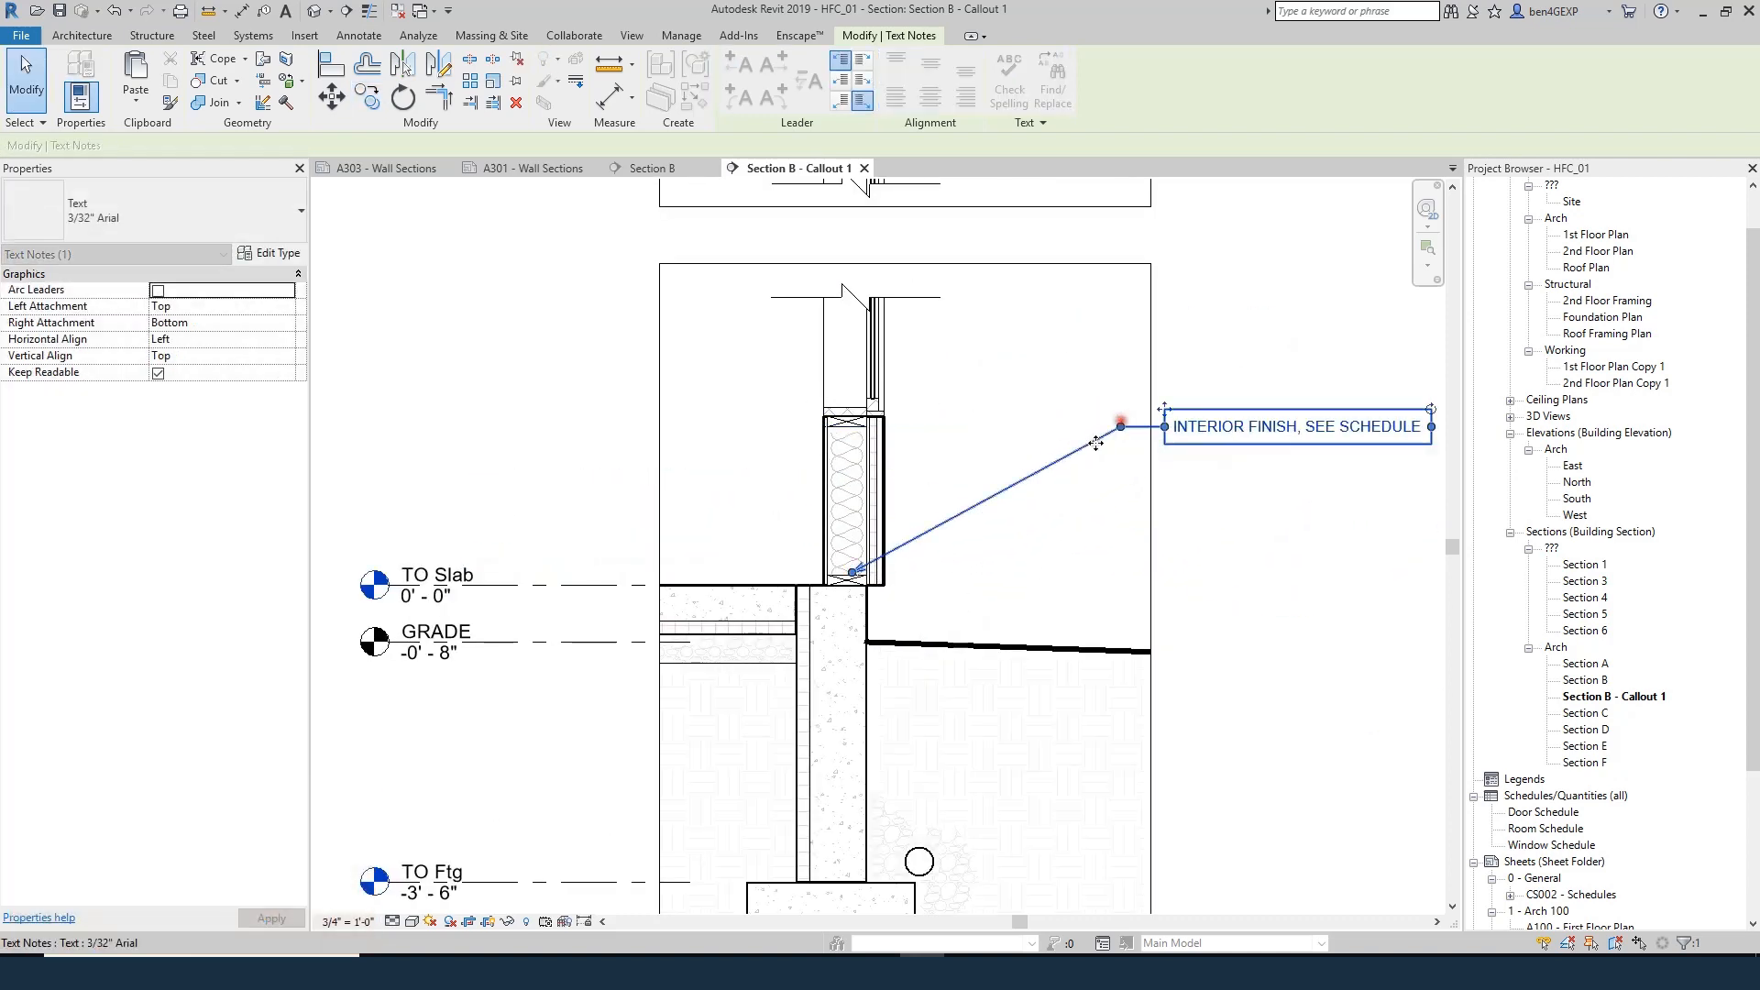
scroll(891, 577, "up", 2)
left_click_drag(823, 587, 823, 587)
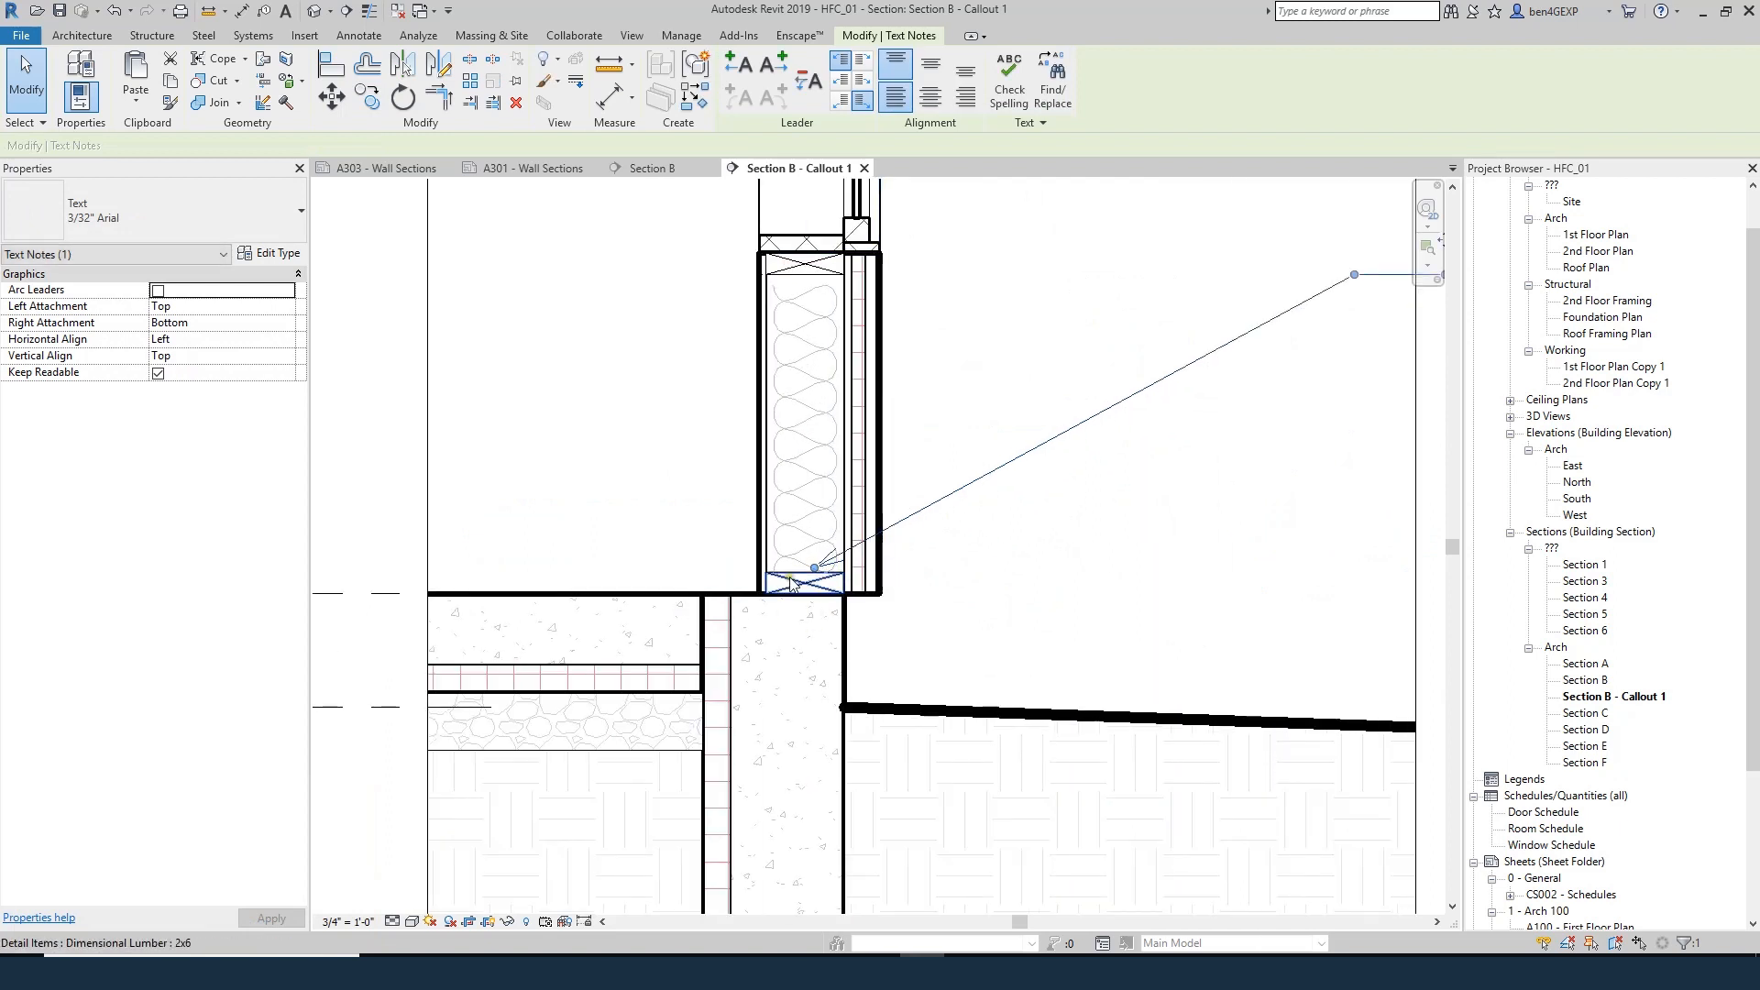
scroll(834, 596, "down", 2)
- Change the copied note's text to "P.T. 2X6 PLATE"
double_click(1228, 415)
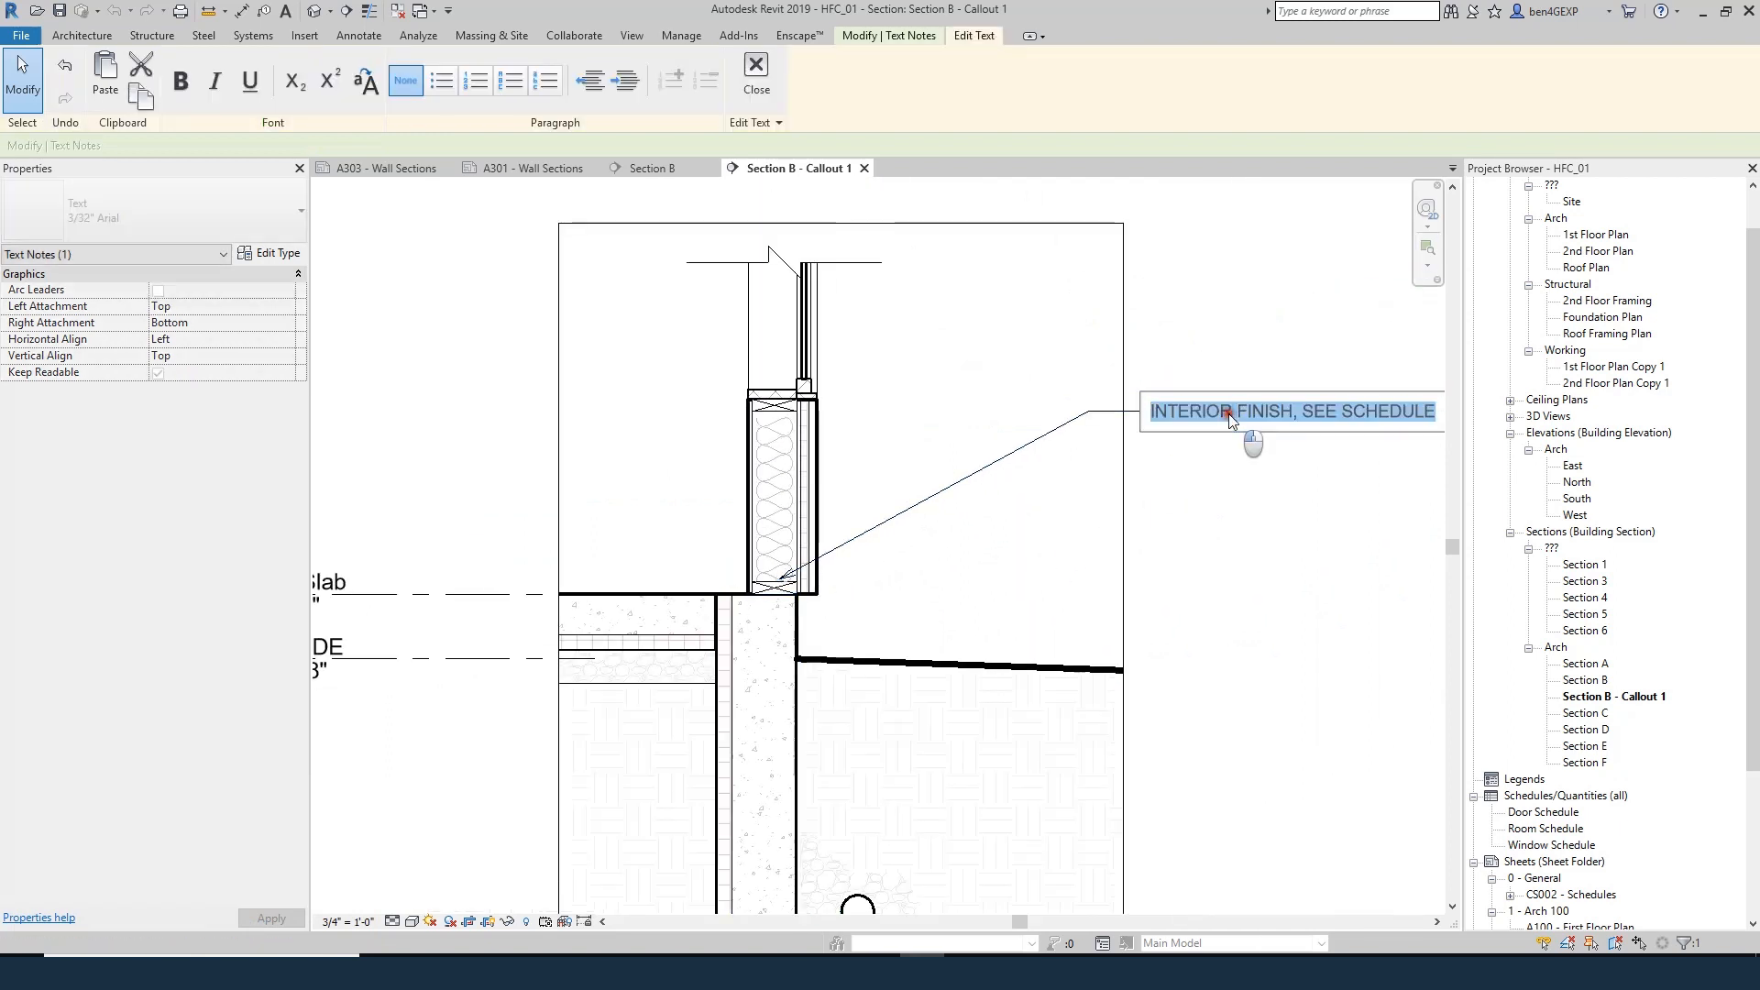
type("P.T. 2X6")
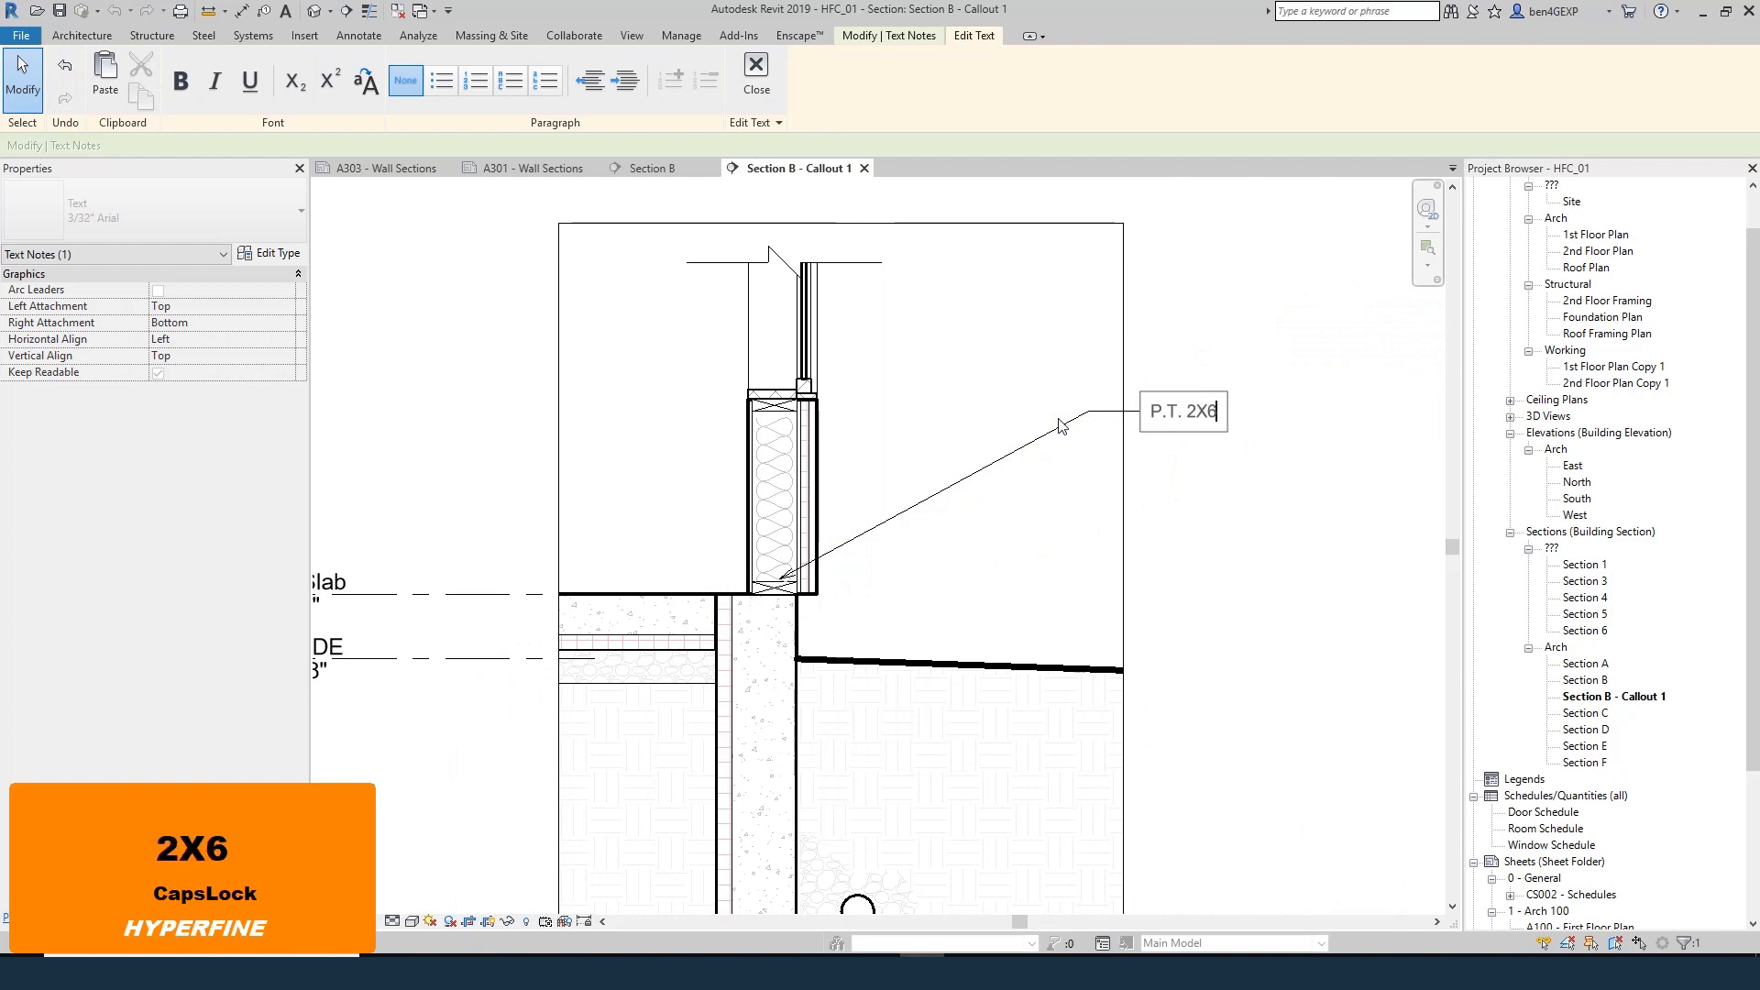
type(" PLATE")
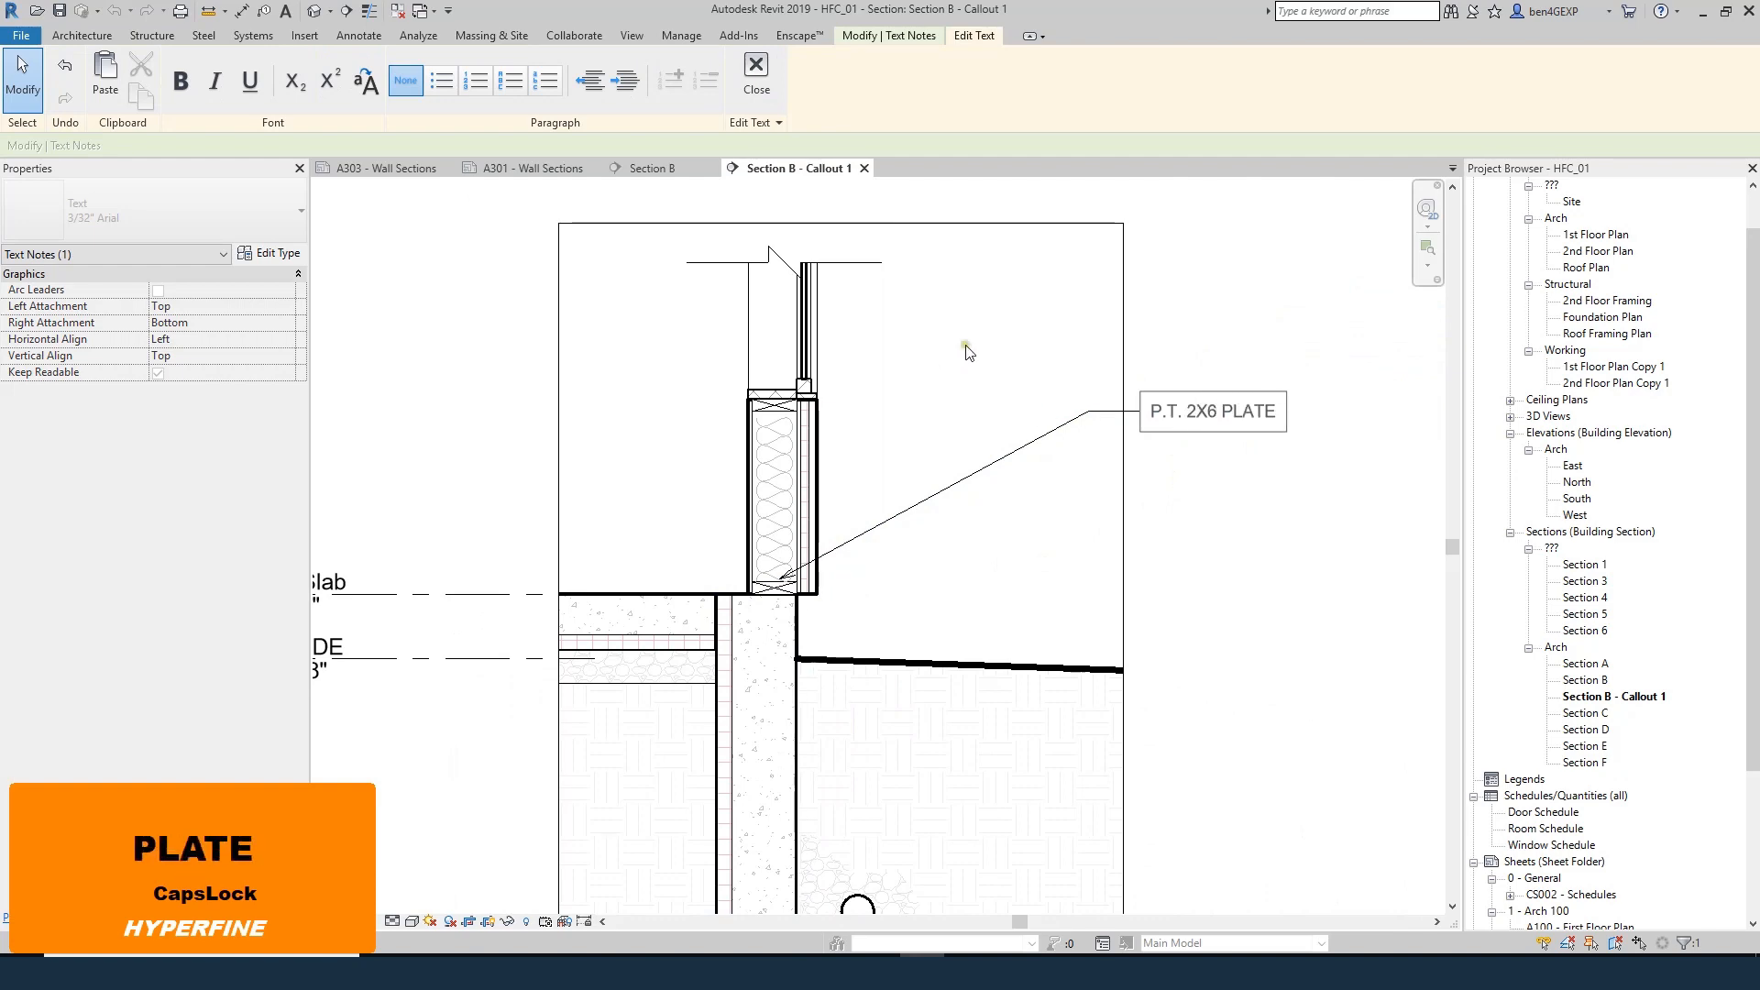
key("Escape")
key("Escape")
- Copy the P.T. 2X6 PLATE note directly above itself and point the copy's leader at the top of the concrete slab
left_click(1225, 414)
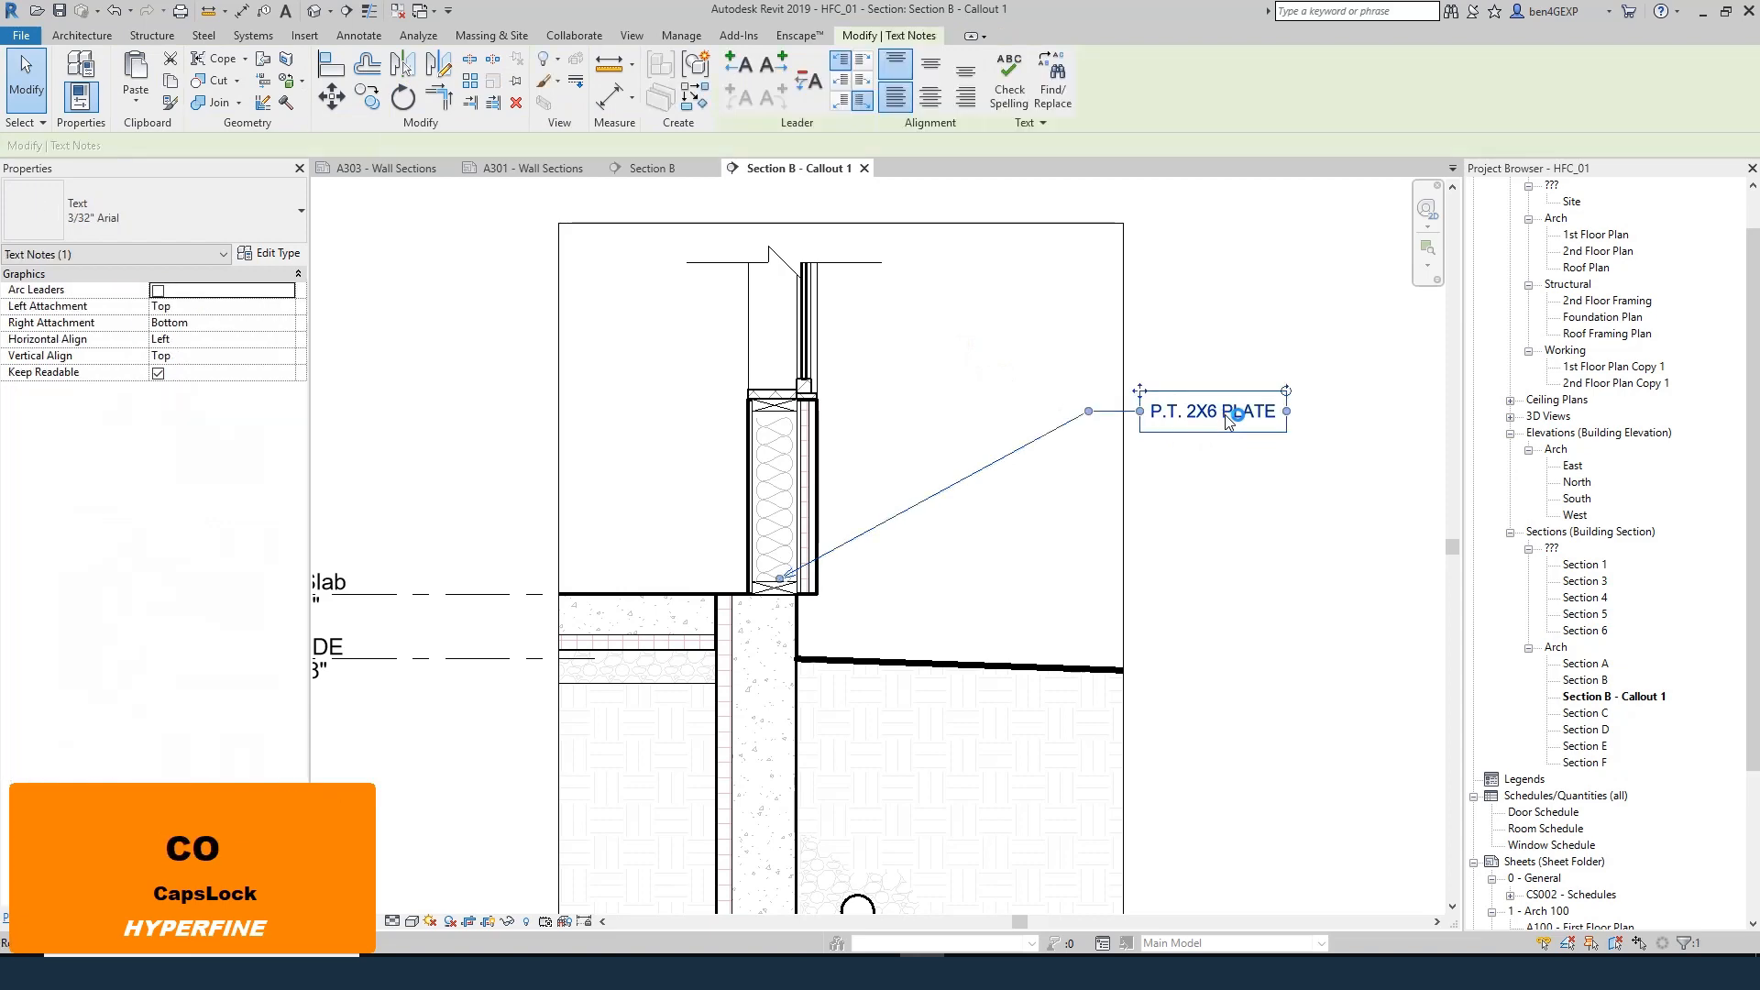
key("c")
key("o")
left_click(1225, 412)
left_click(1225, 372)
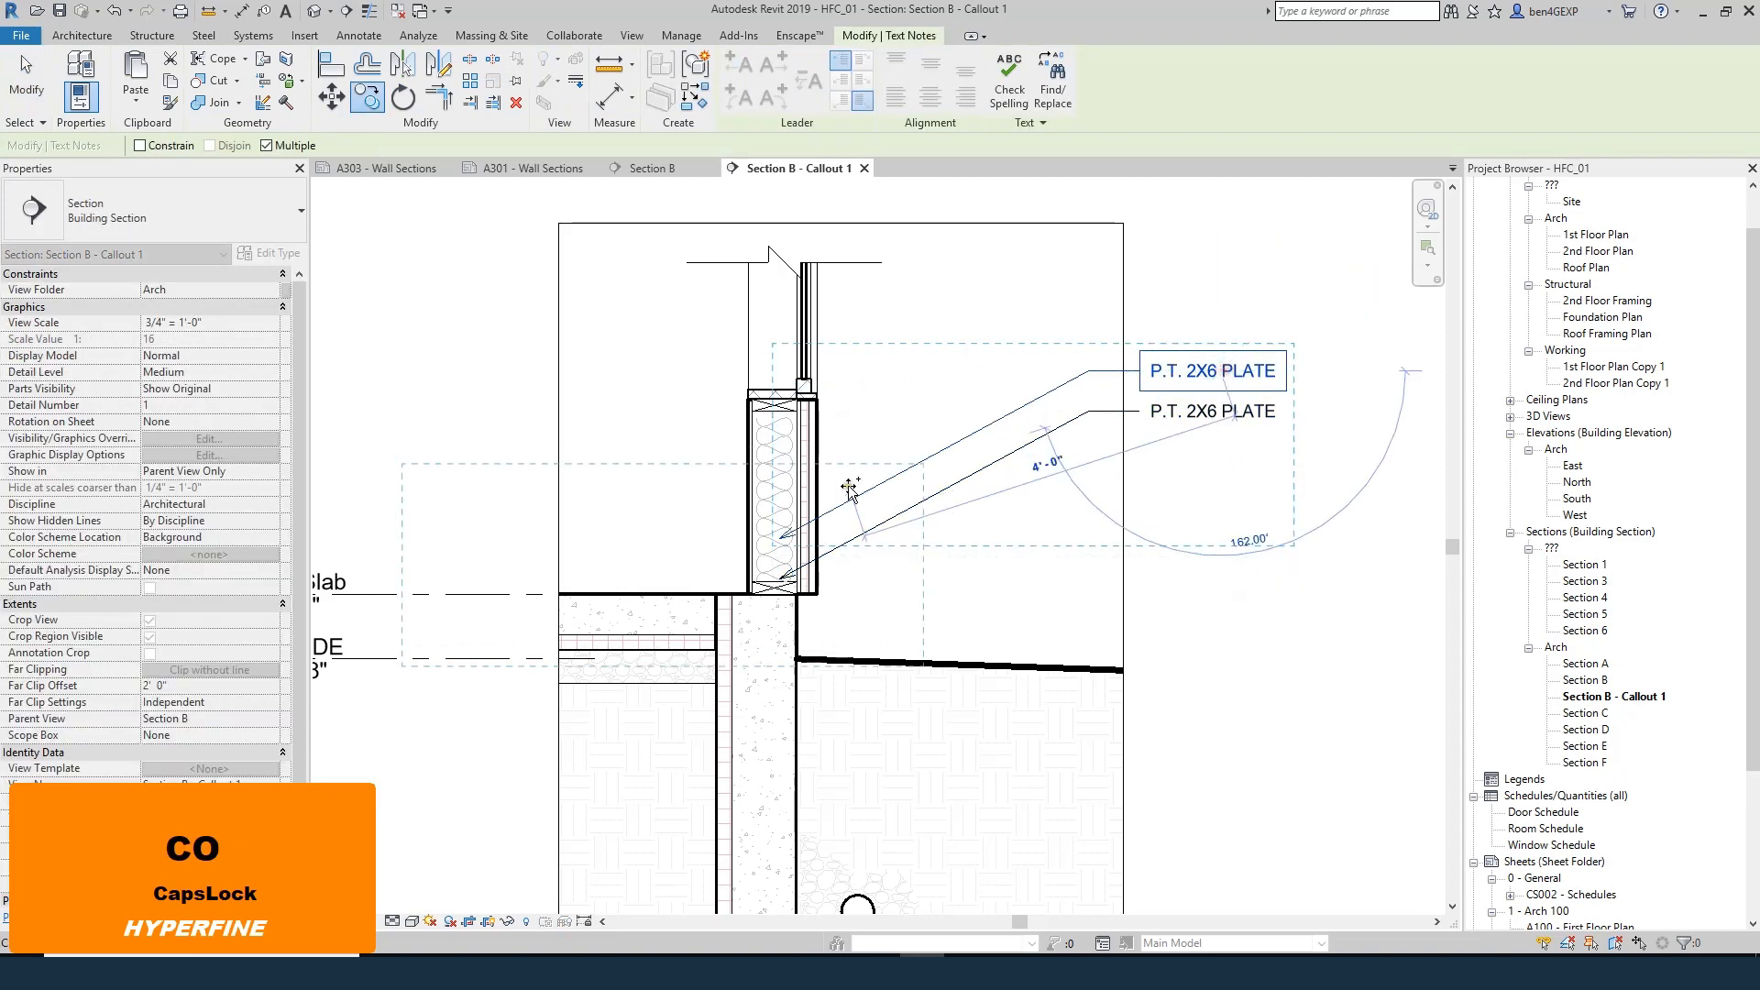
key("Escape")
left_click_drag(779, 538, 676, 596)
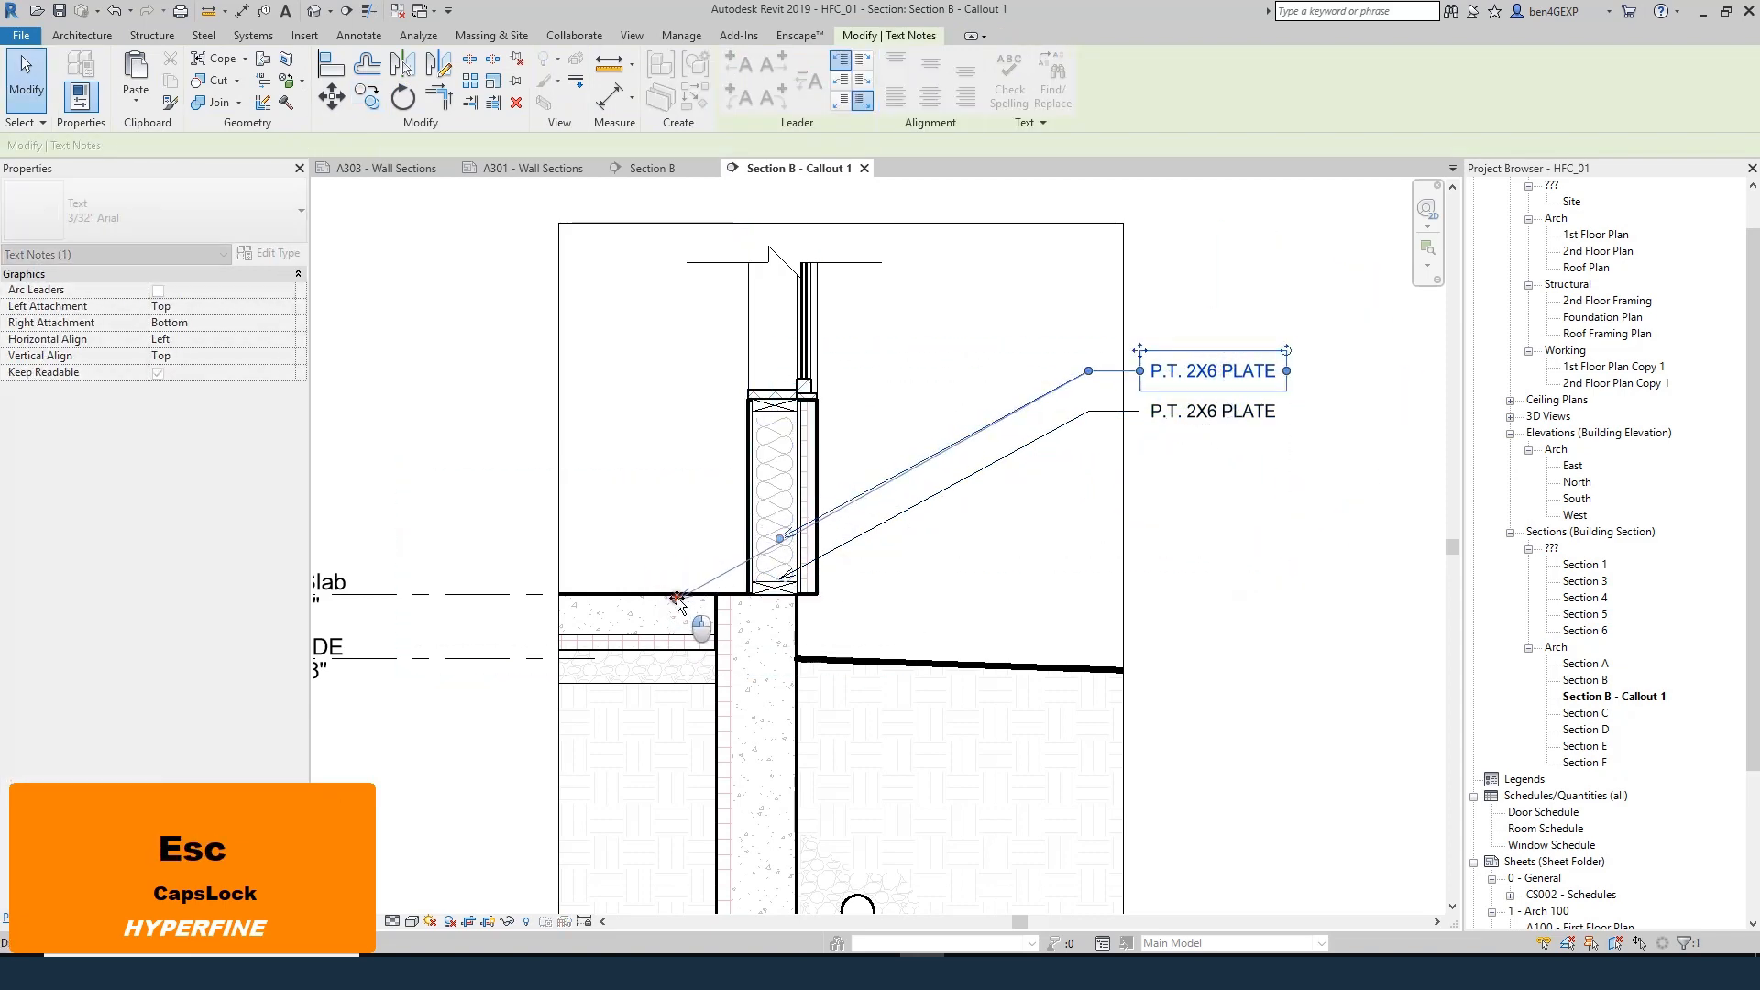
key("Escape")
key("Escape")
- Check the slab's floor type and change the upper note's text to "5" CONC. SLAB ON GRADE"
left_click(642, 612)
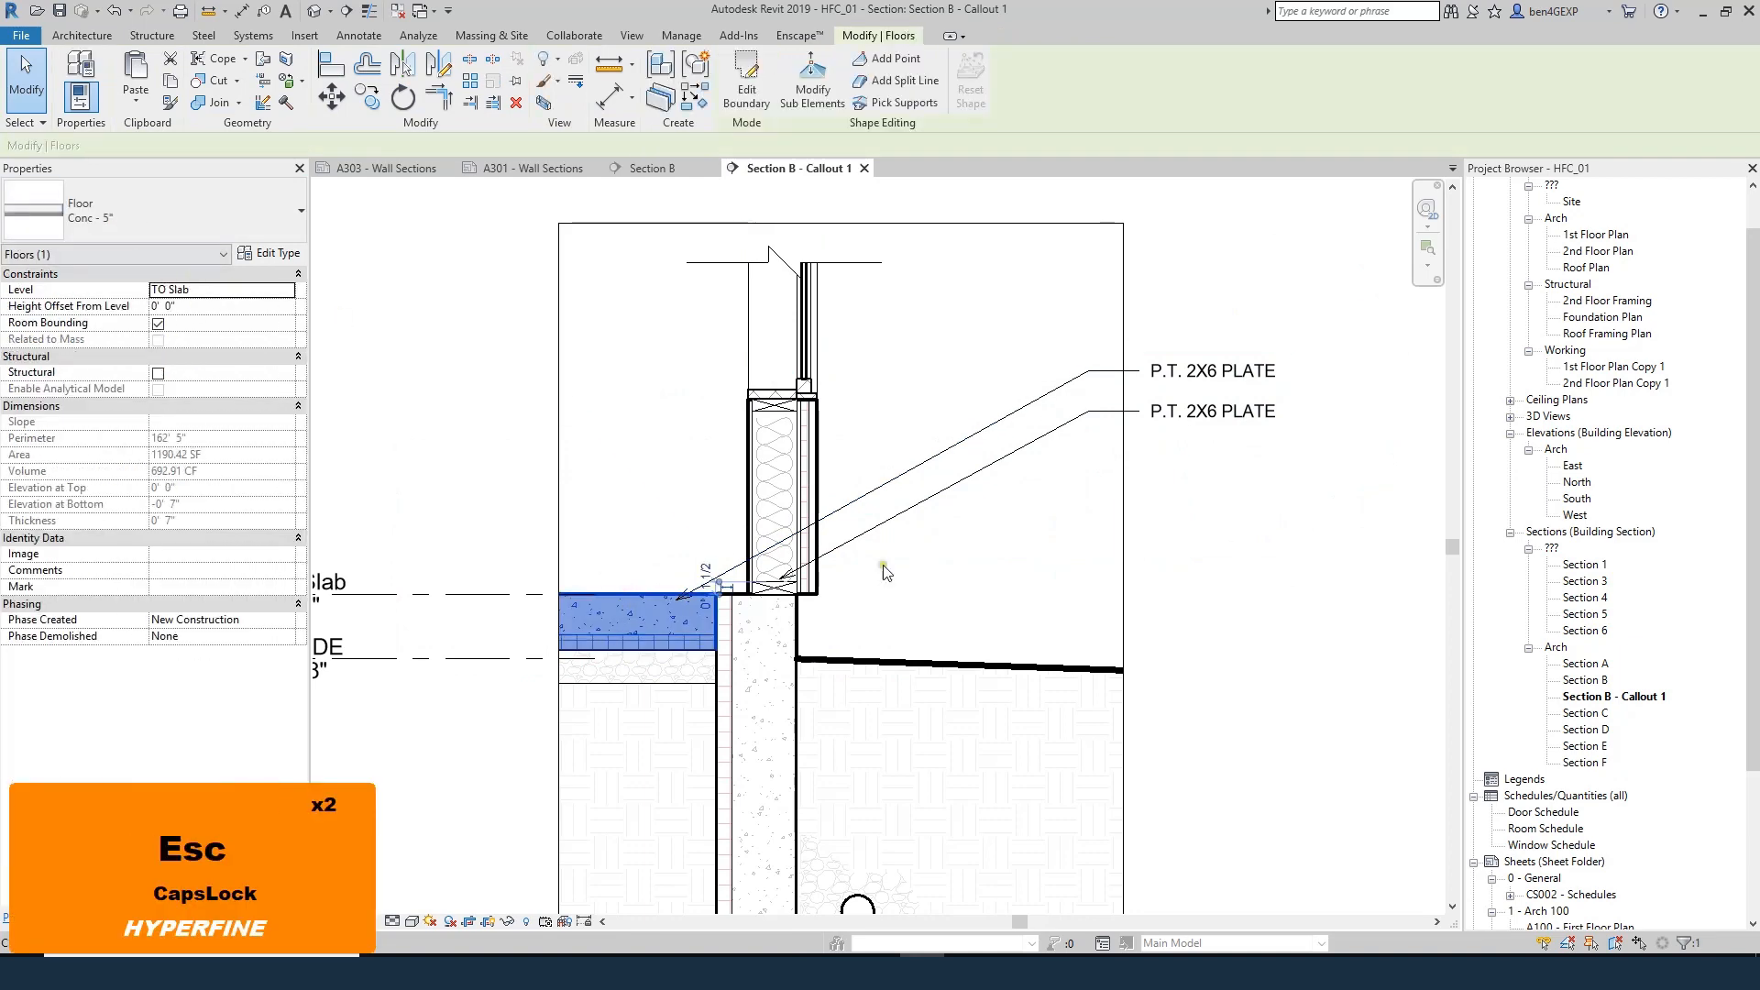
left_click(1223, 369)
double_click(1223, 367)
triple_click(1219, 365)
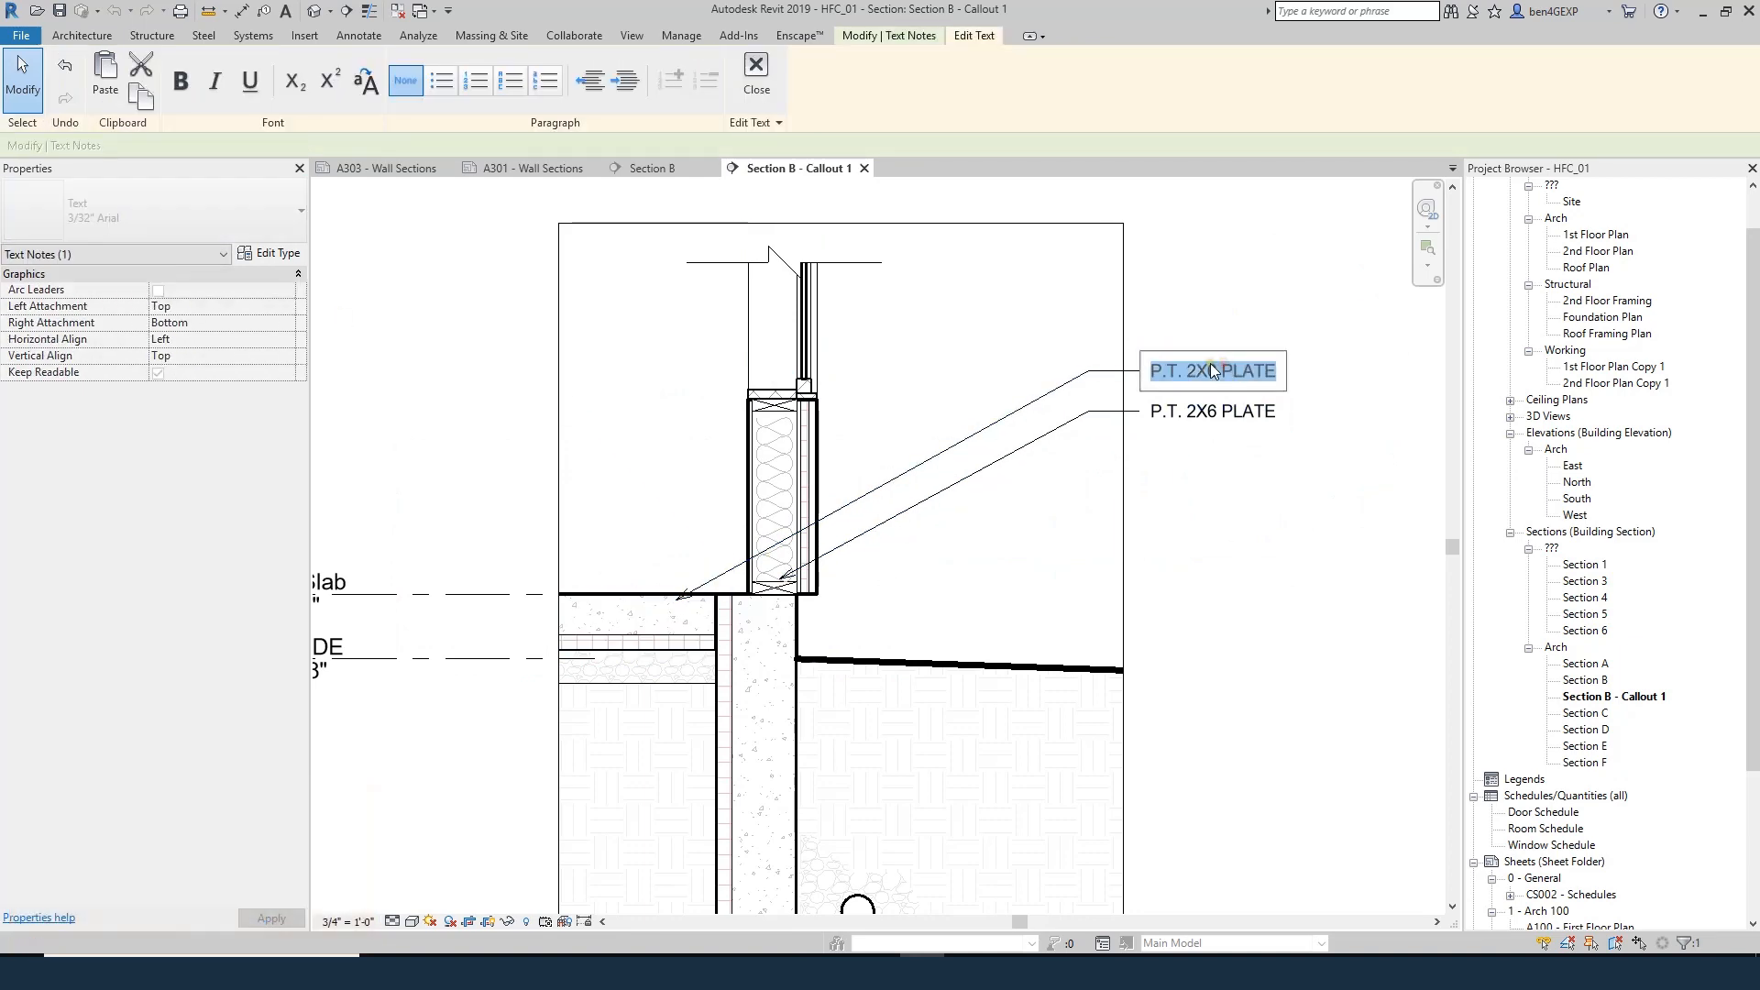
type("5\" CONC. SL")
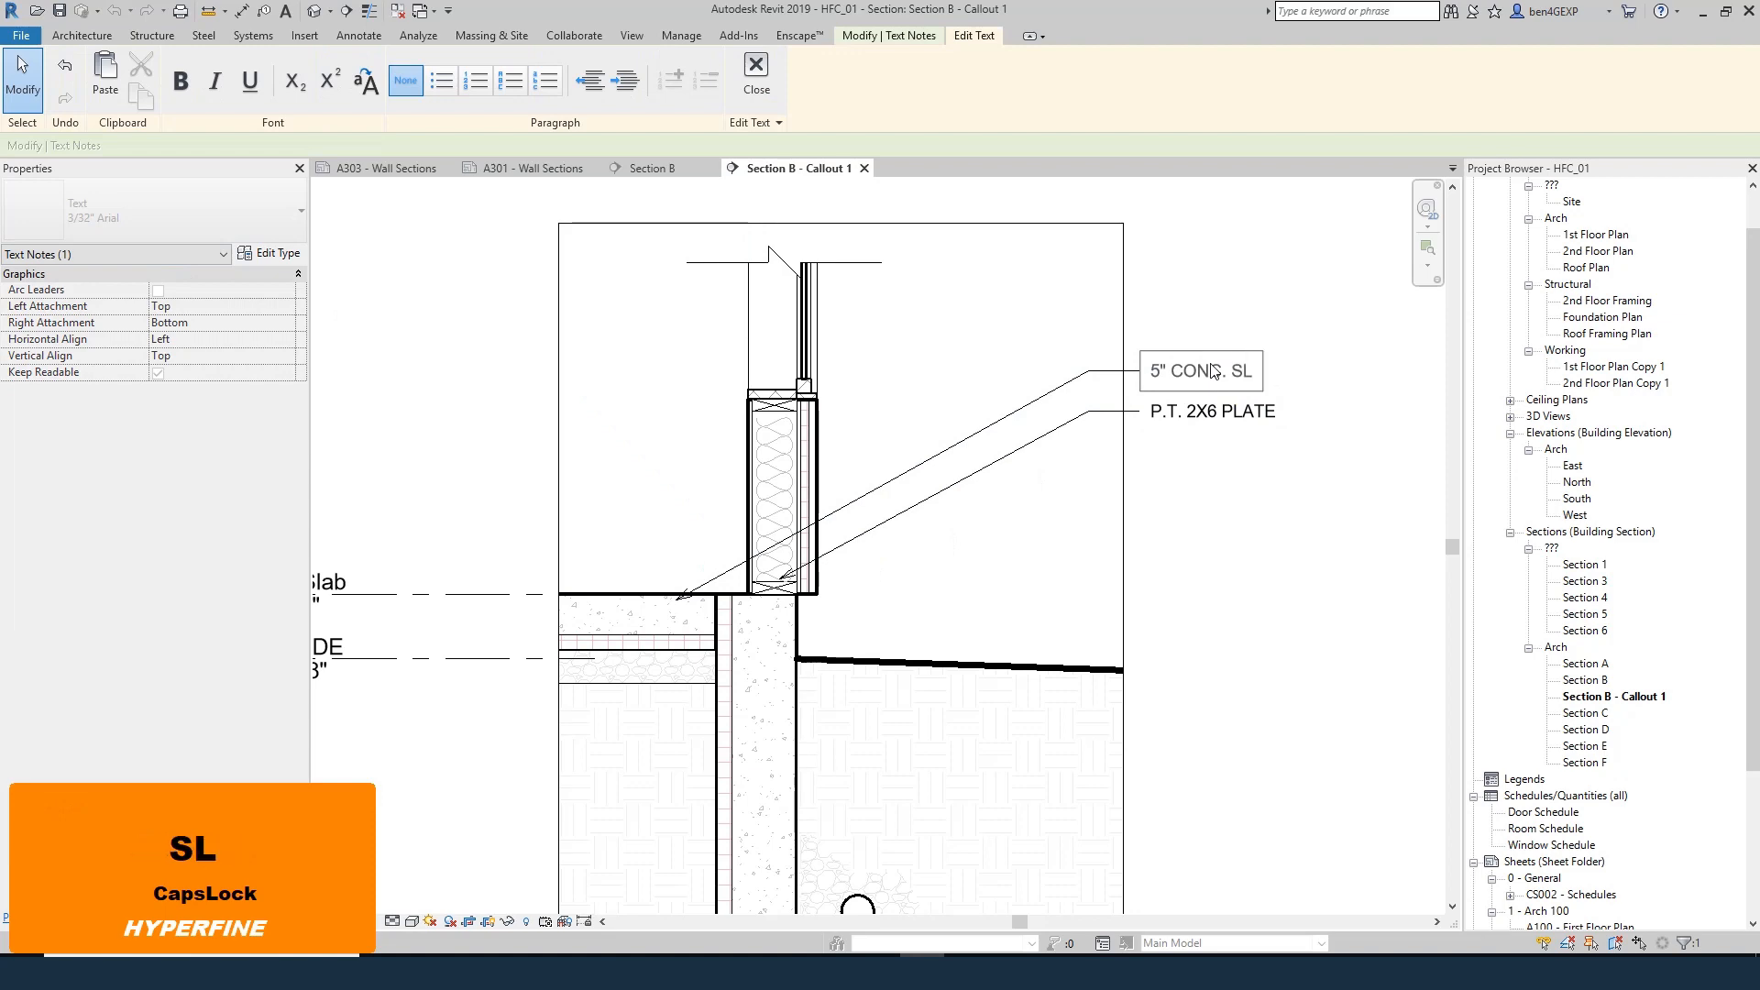
type("AB ON GRADE")
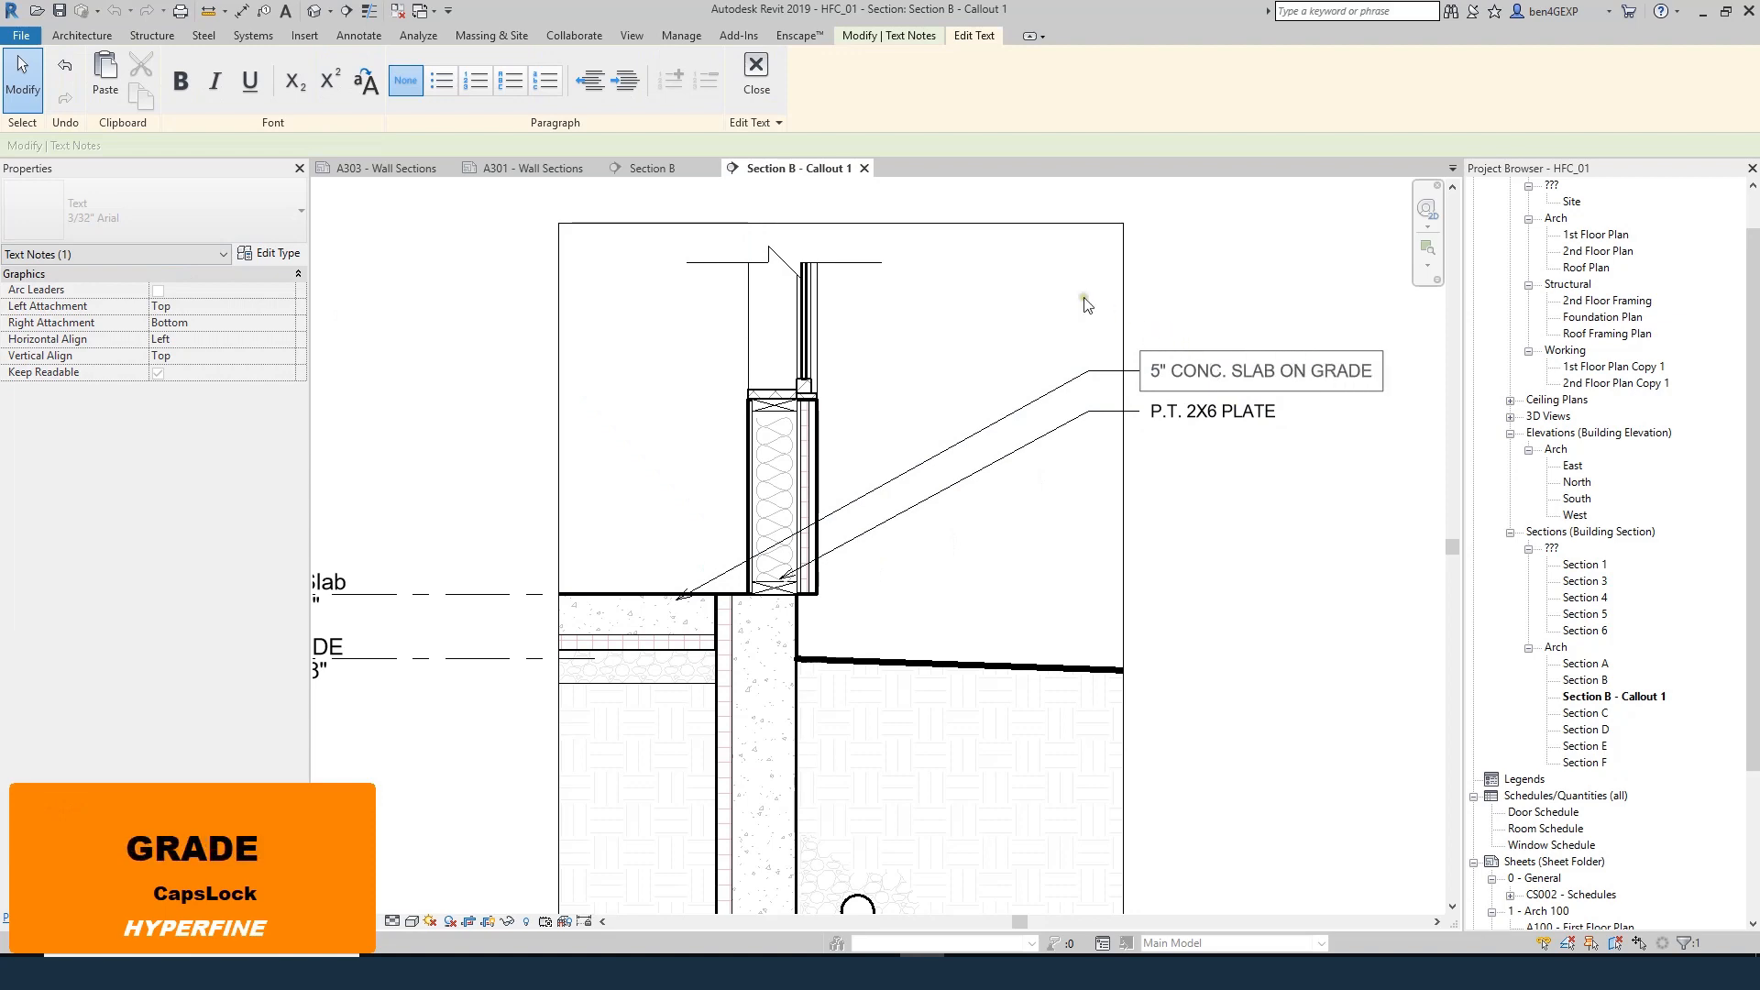
left_click(1040, 341)
key("Escape")
key("Escape")
- Copy the P.T. 2X6 PLATE note directly below itself and point the copy's leader at the rigid insulation beneath the slab
left_click(1196, 417)
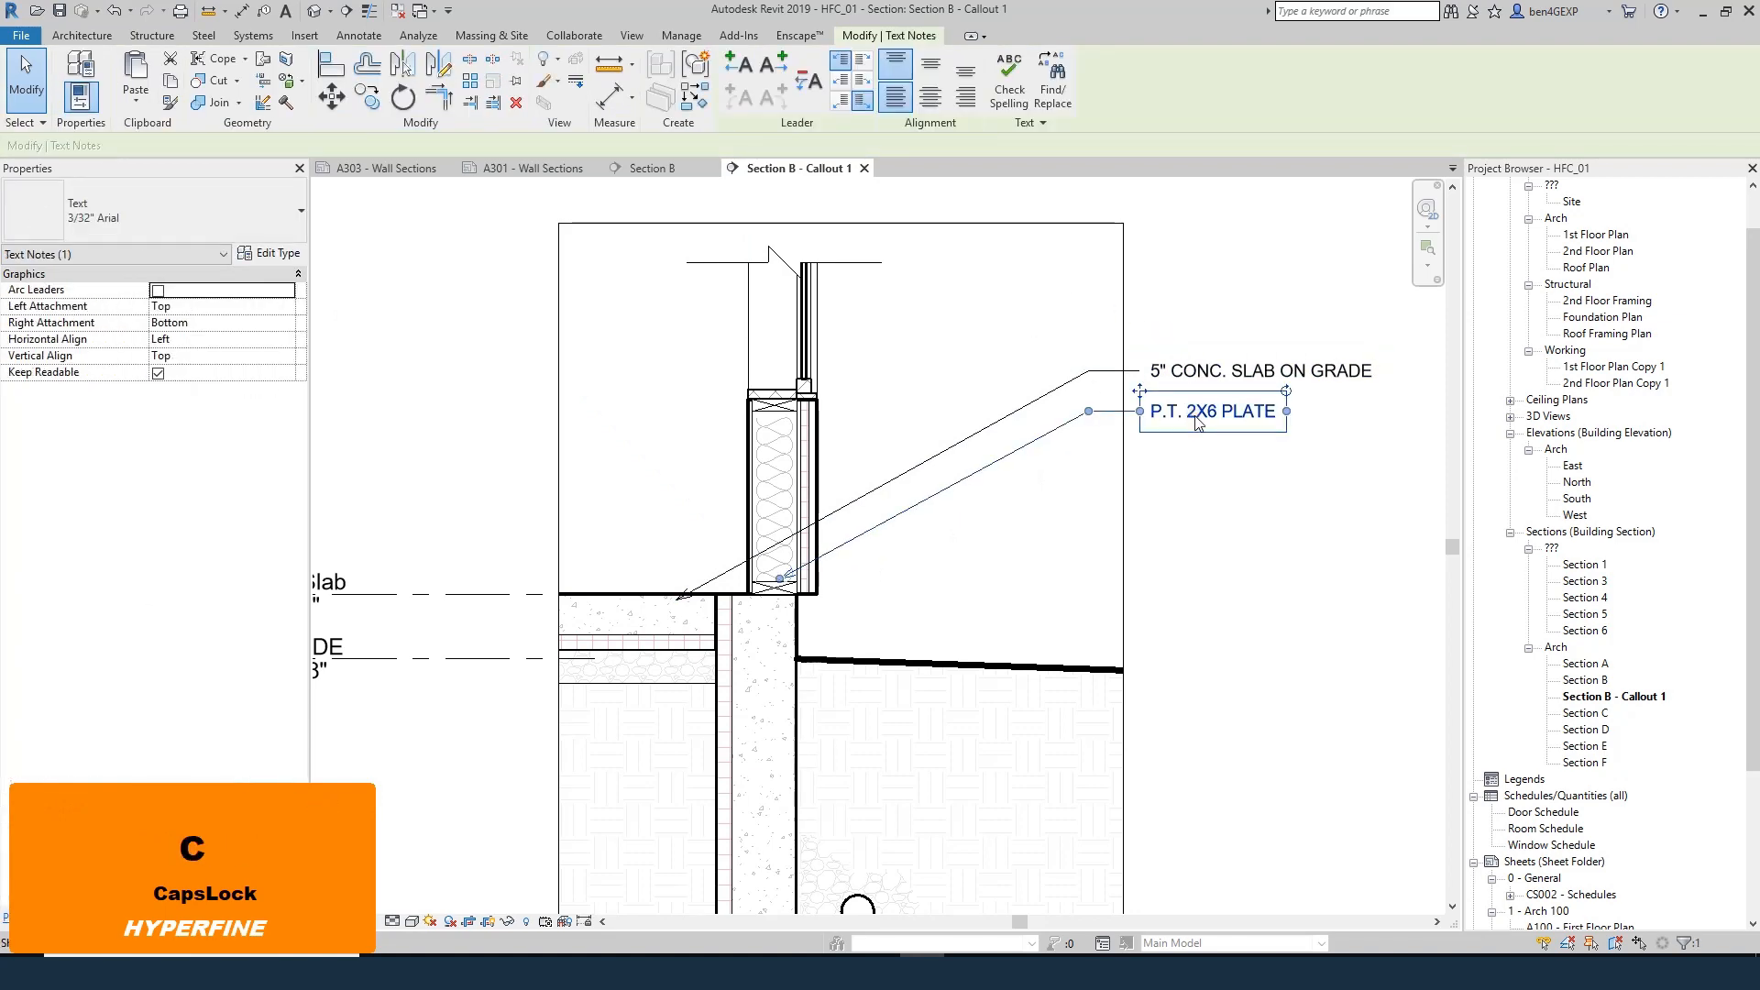
key("o")
left_click(1196, 415)
left_click(1197, 456)
key("Escape")
left_click_drag(779, 617, 683, 641)
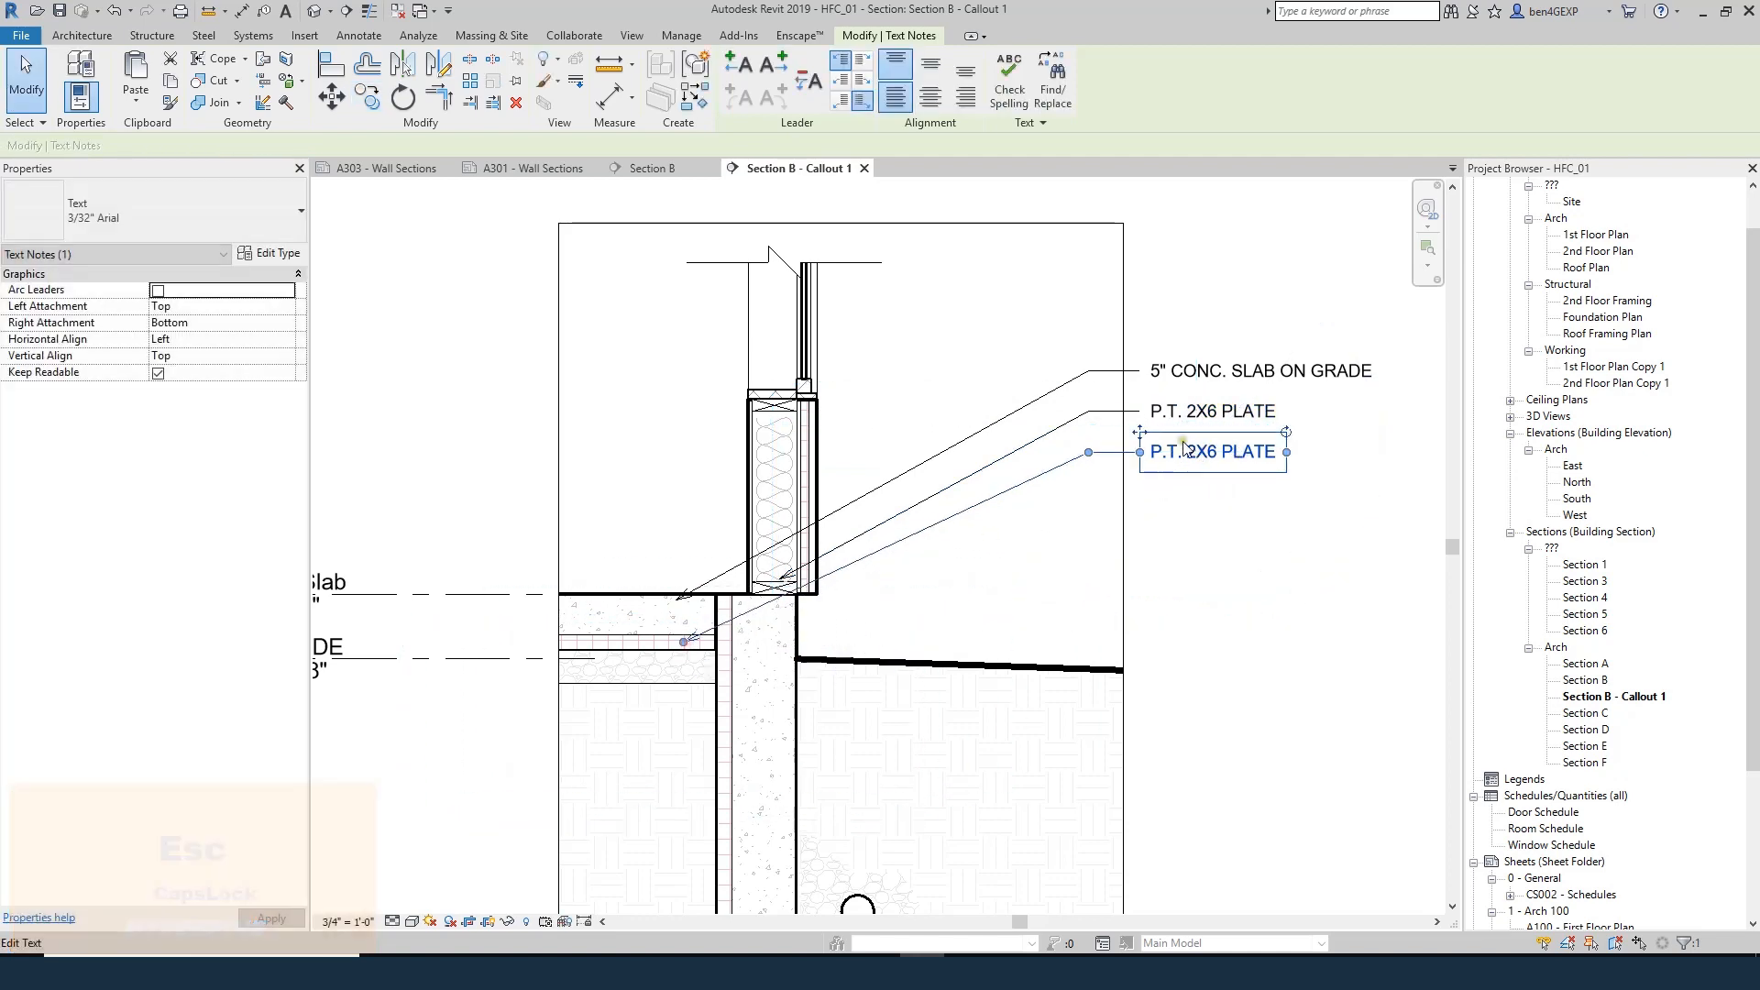
left_click(493, 486)
scroll(566, 594, "up", 2)
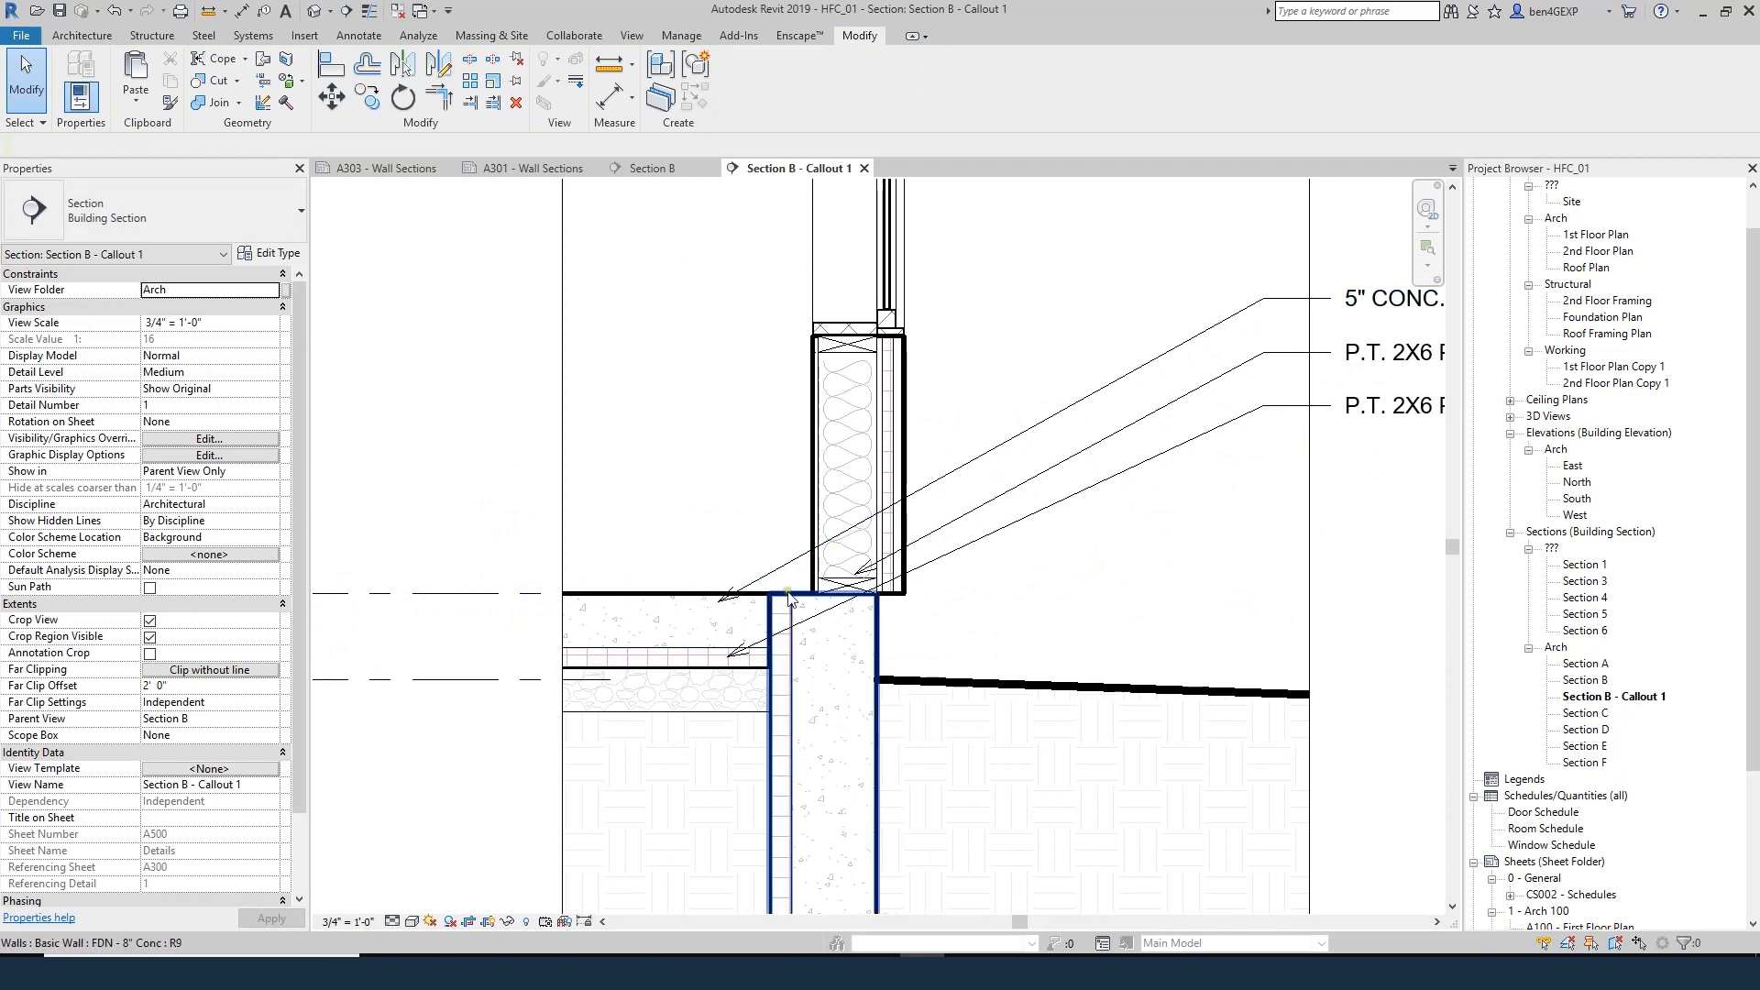
scroll(864, 650, "down", 2)
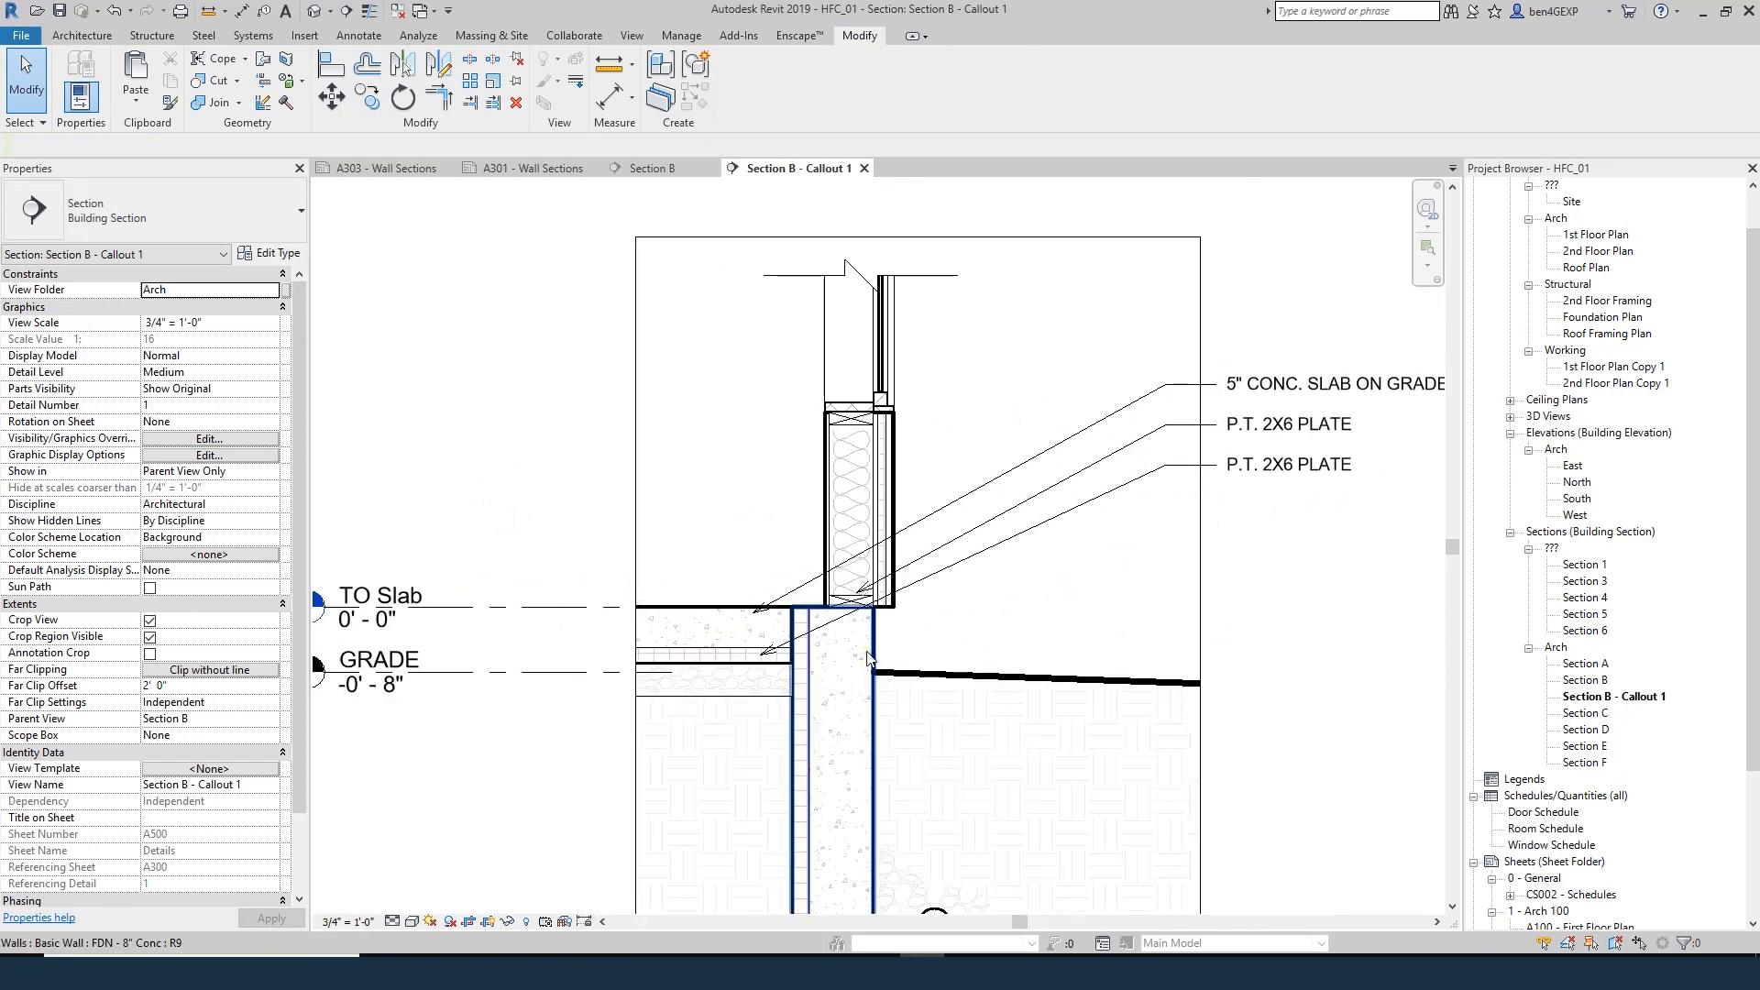
scroll(867, 656, "up", 2)
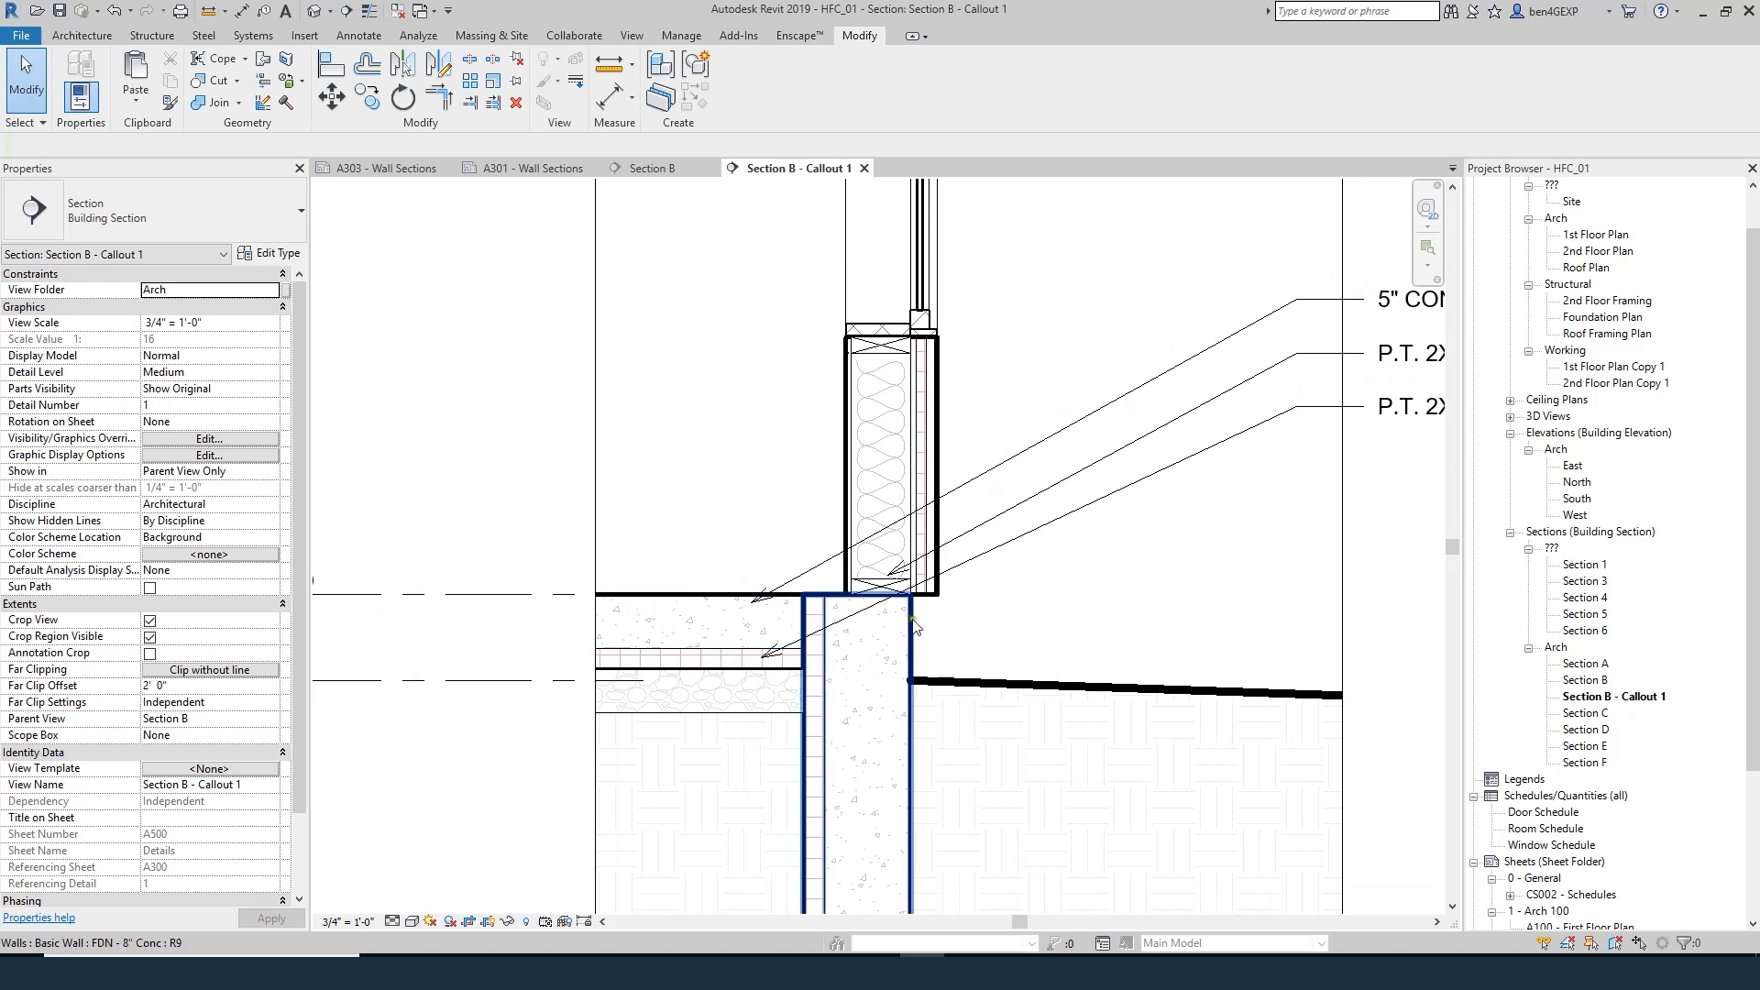
scroll(878, 623, "down", 1)
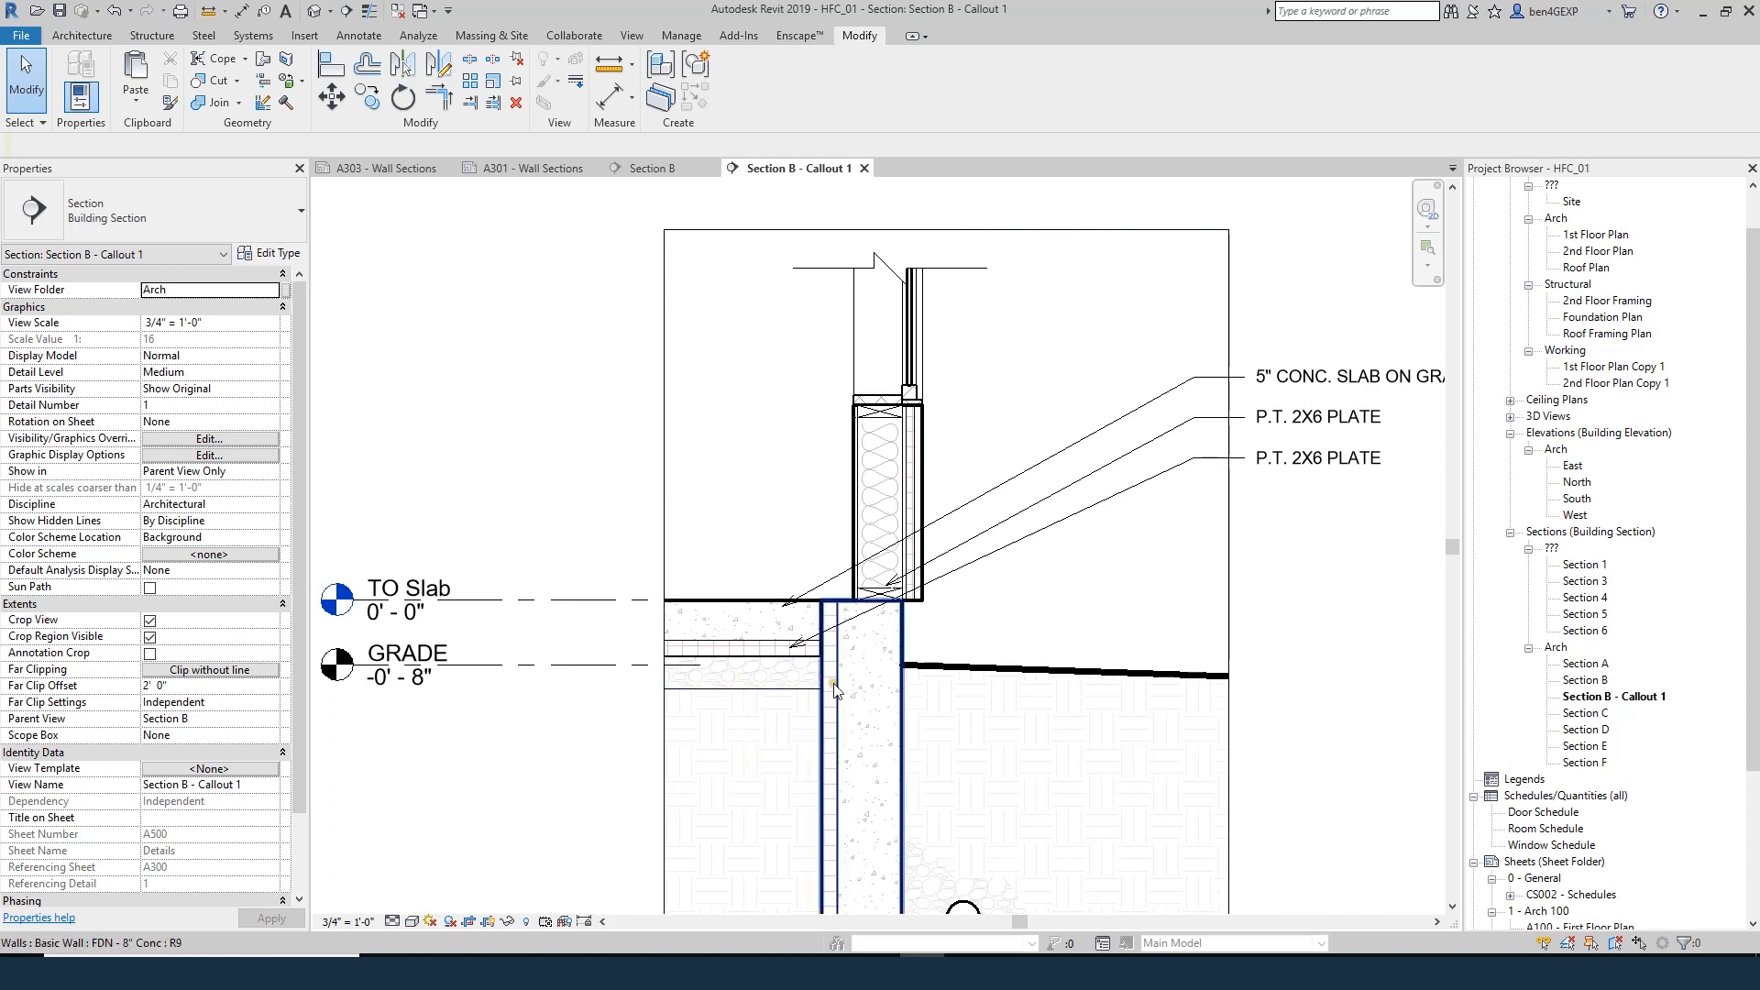
scroll(900, 632, "down", 2)
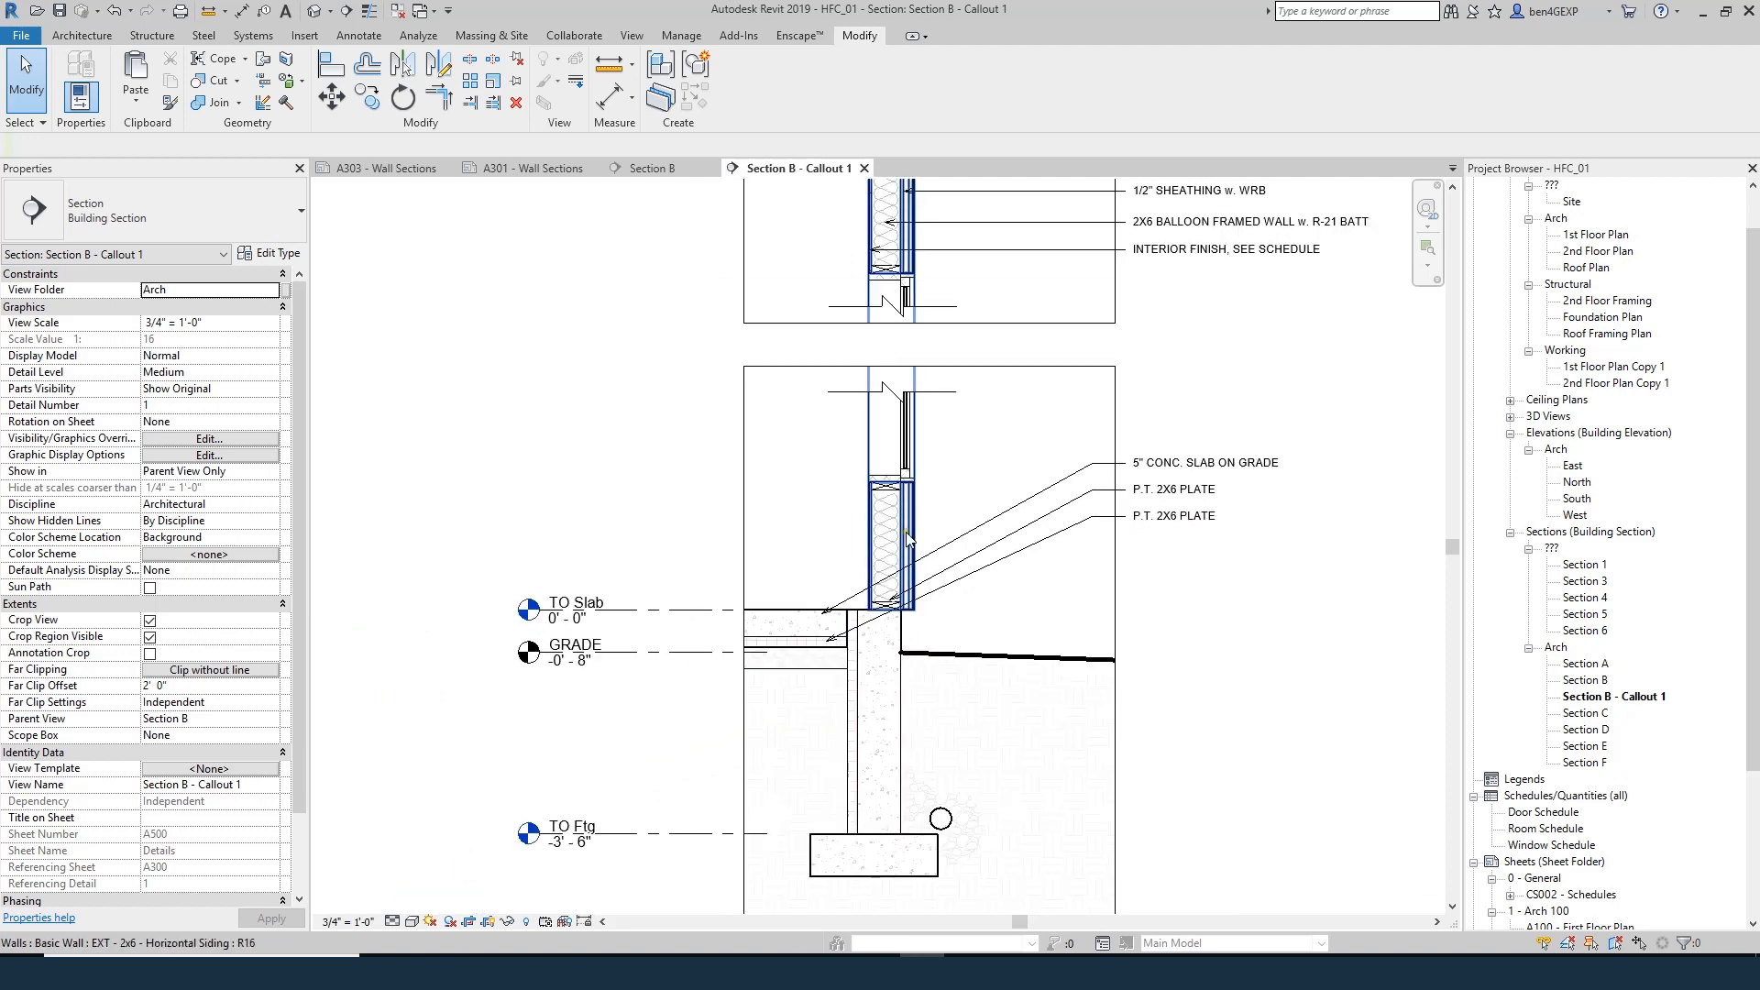
scroll(922, 513, "down", 1)
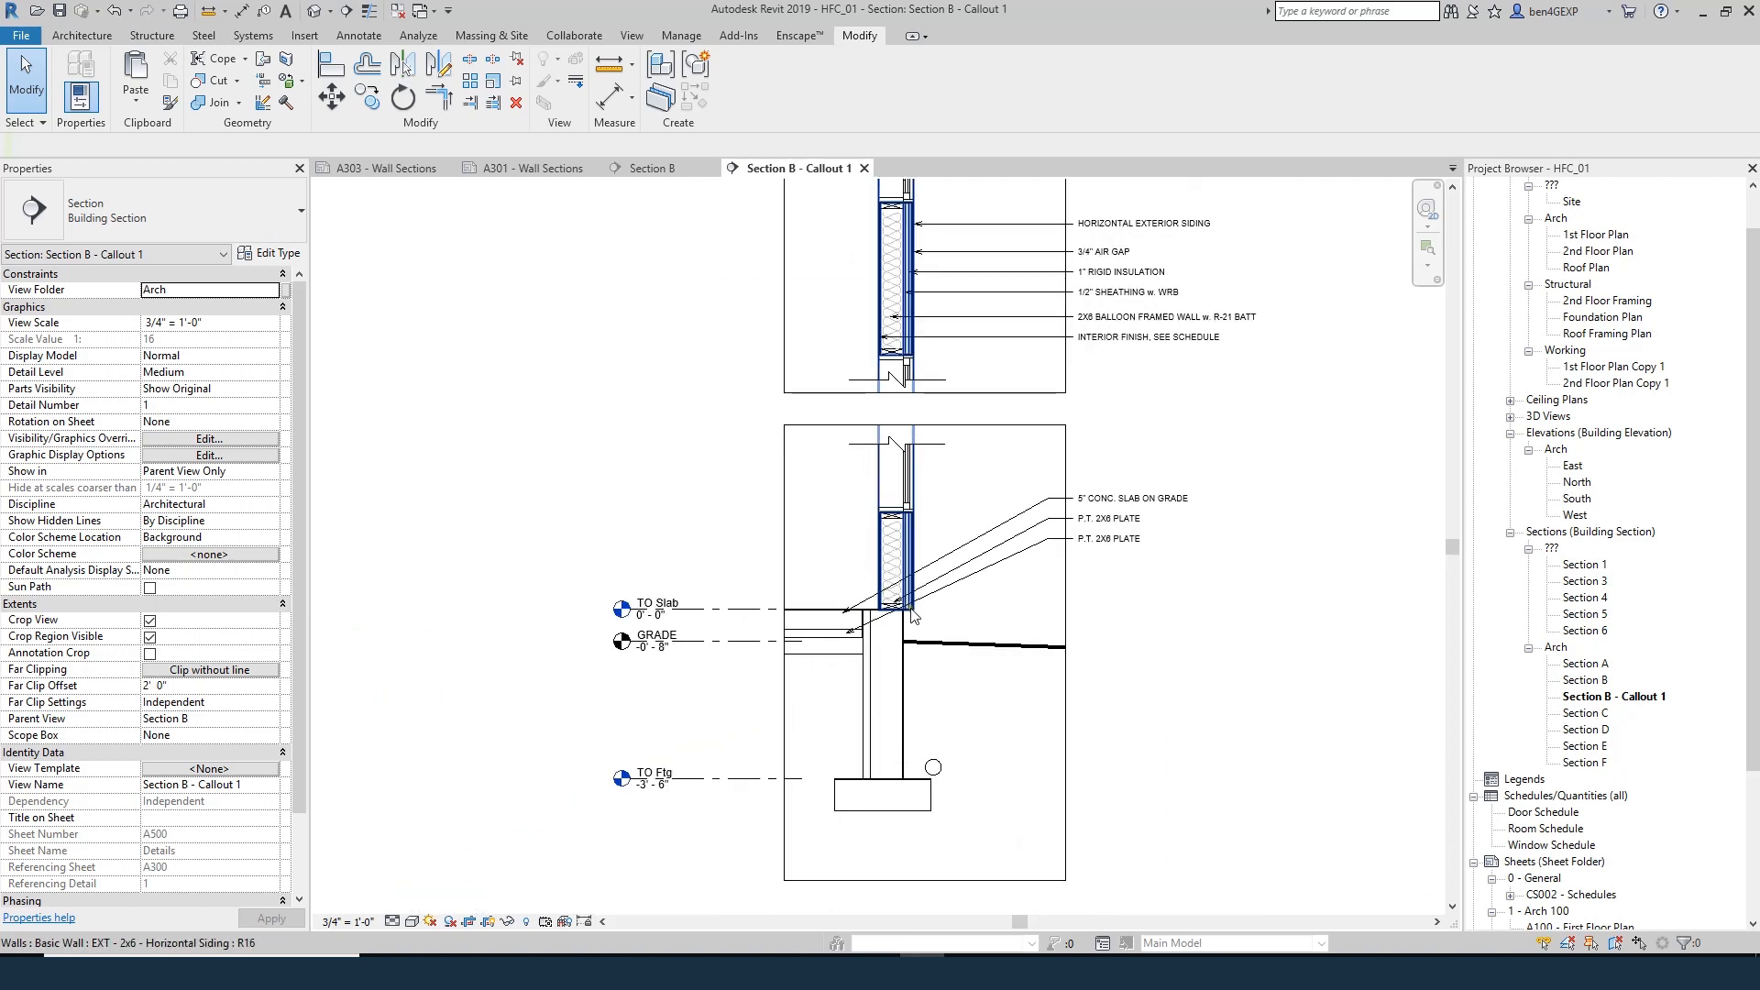
- Change the text of the lower P.T. 2X6 PLATE note to "2" INSULATION"
scroll(956, 585, "up", 2)
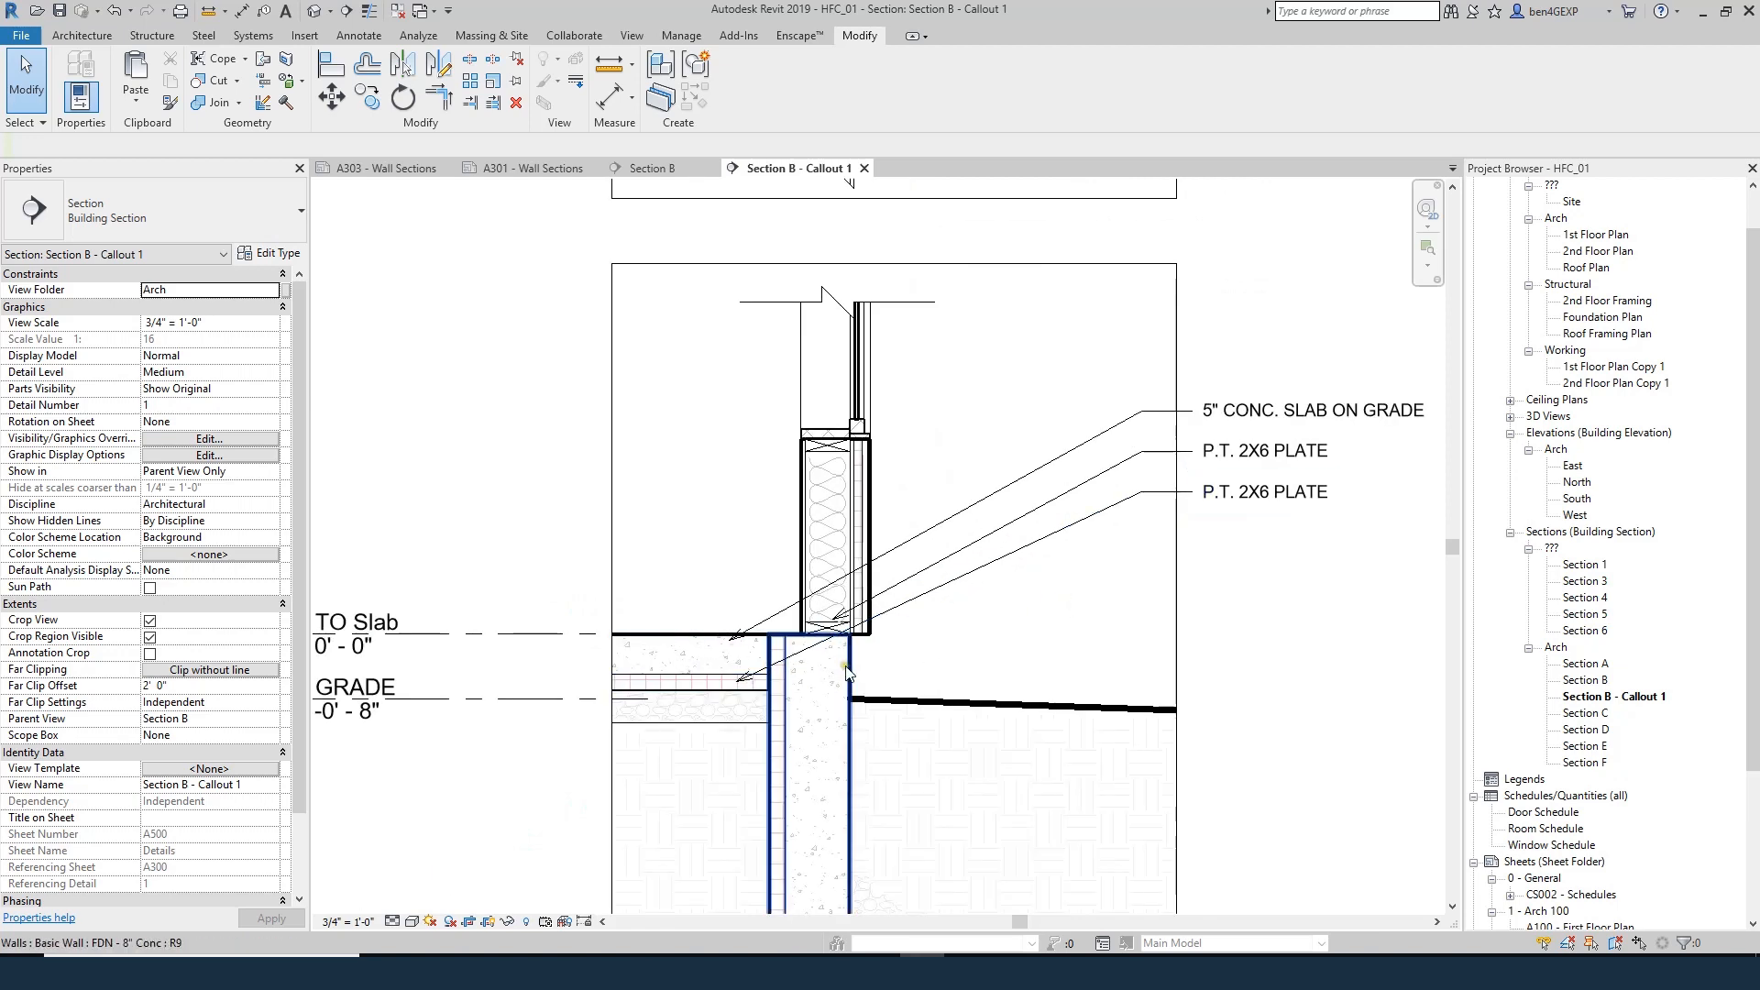
double_click(1276, 493)
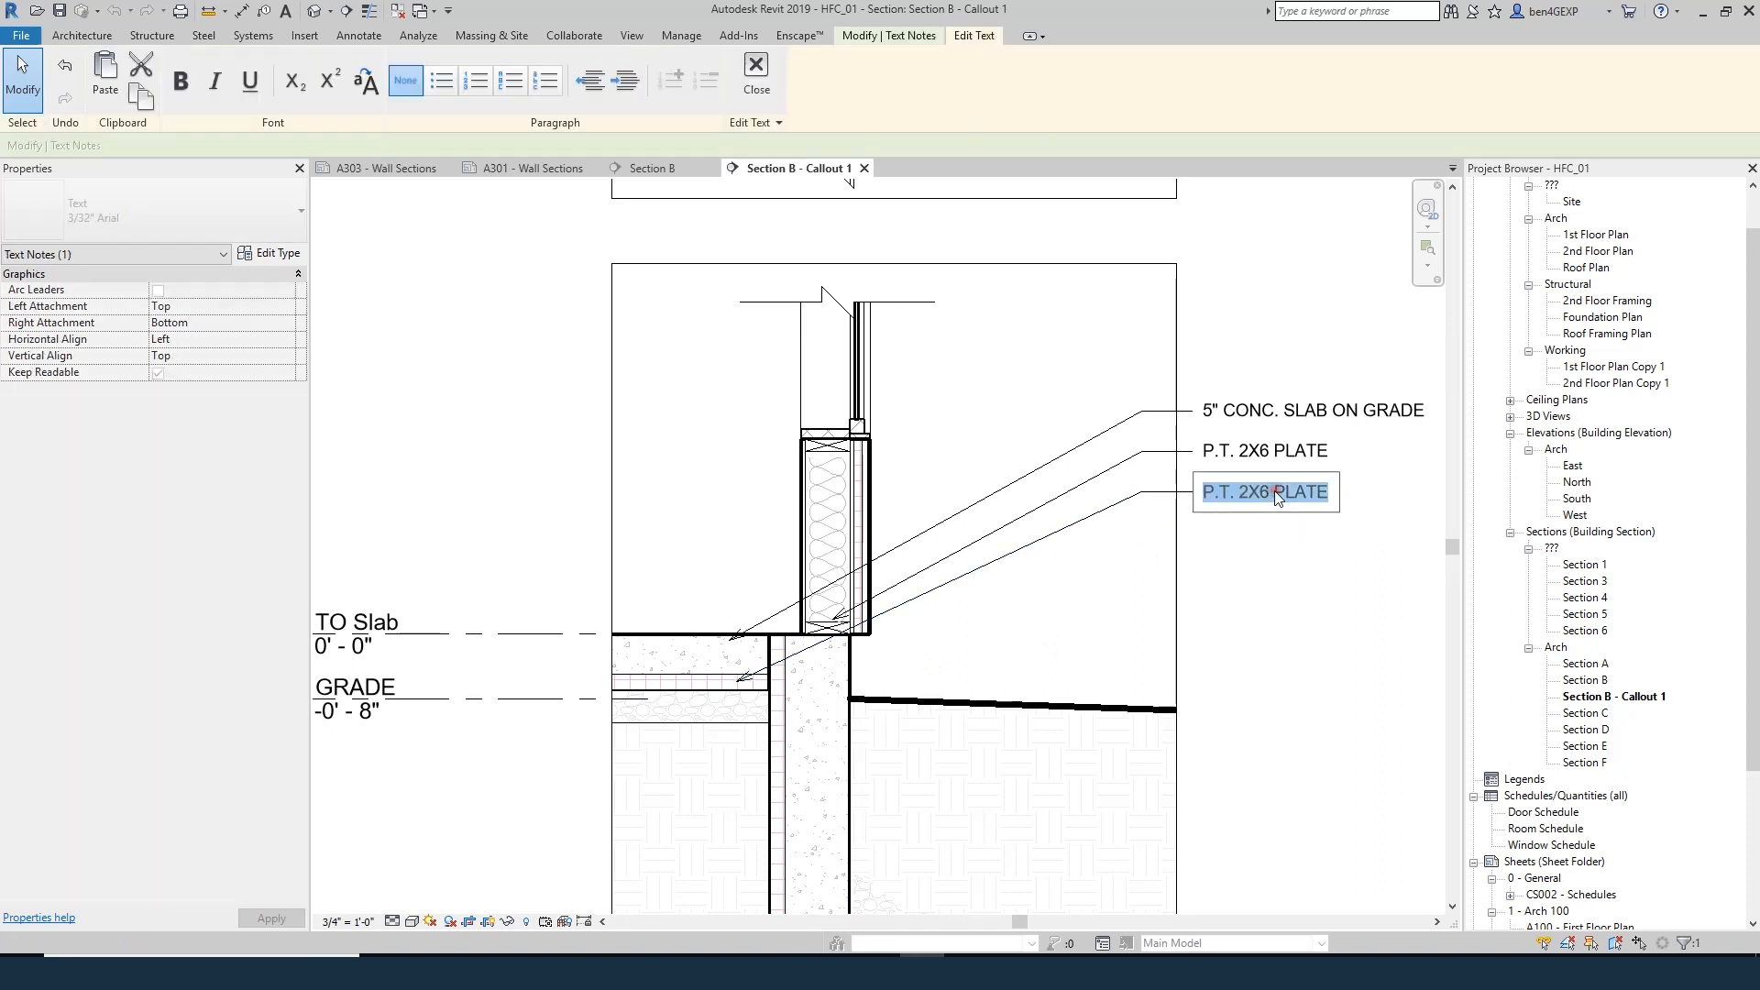
type("2\" ")
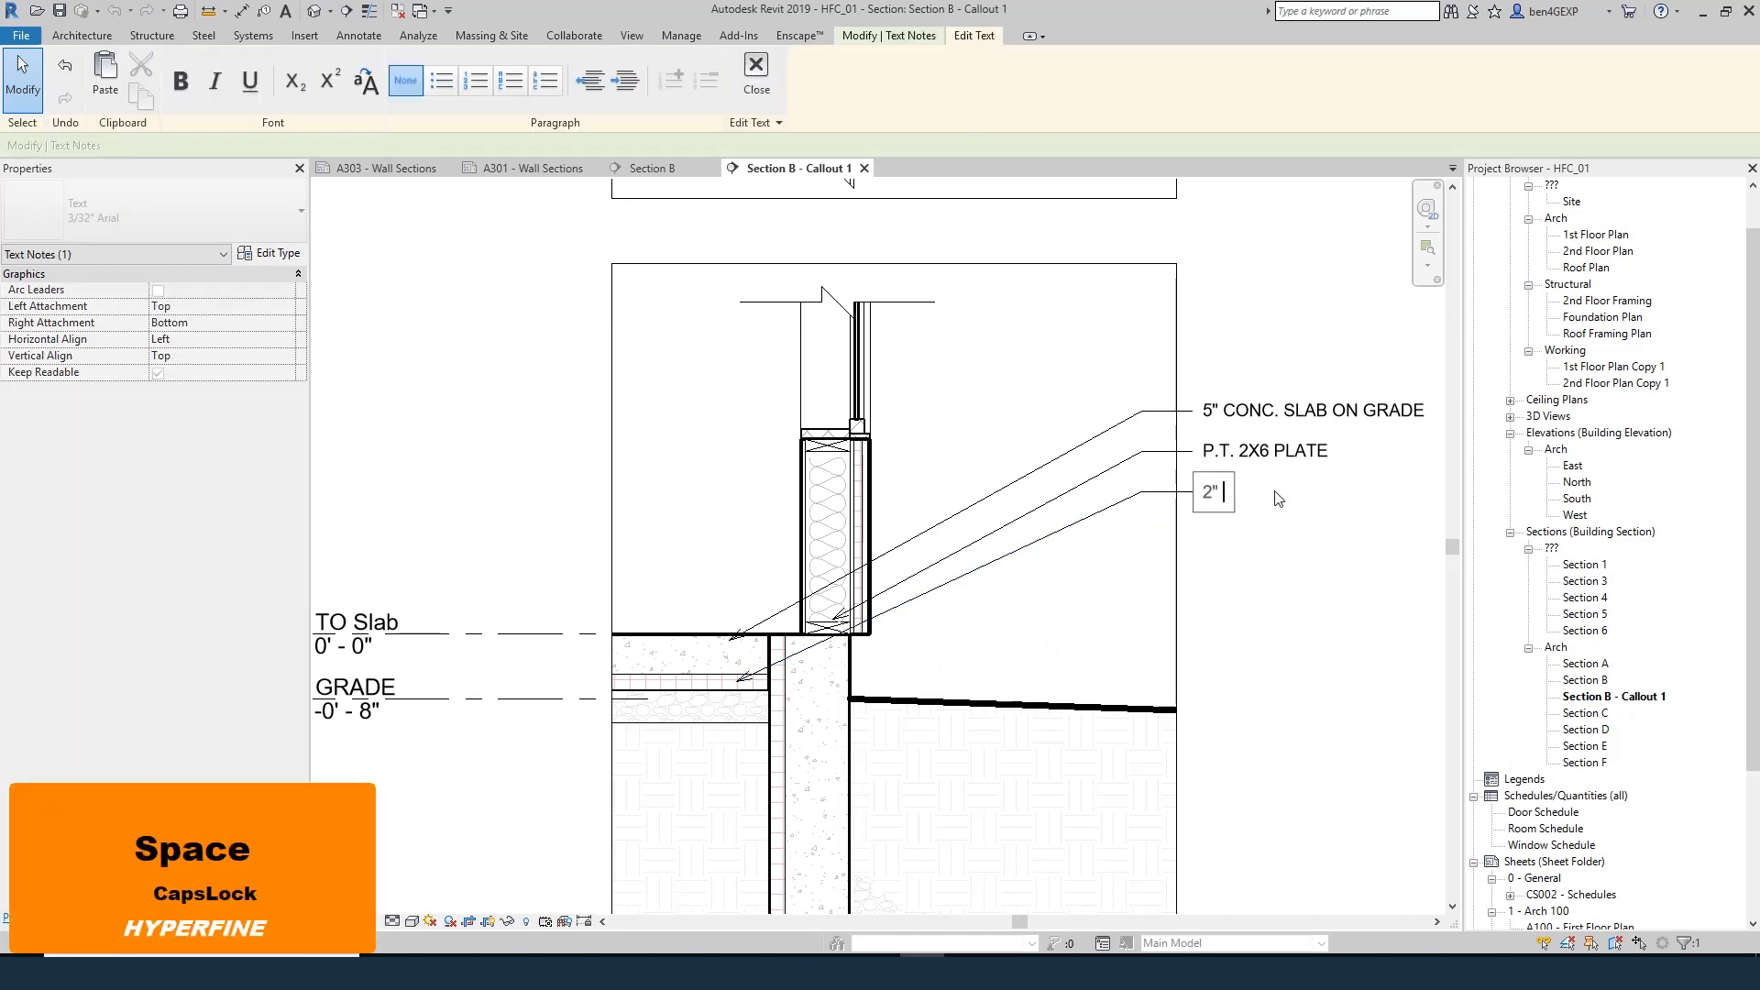
type("INSULATION")
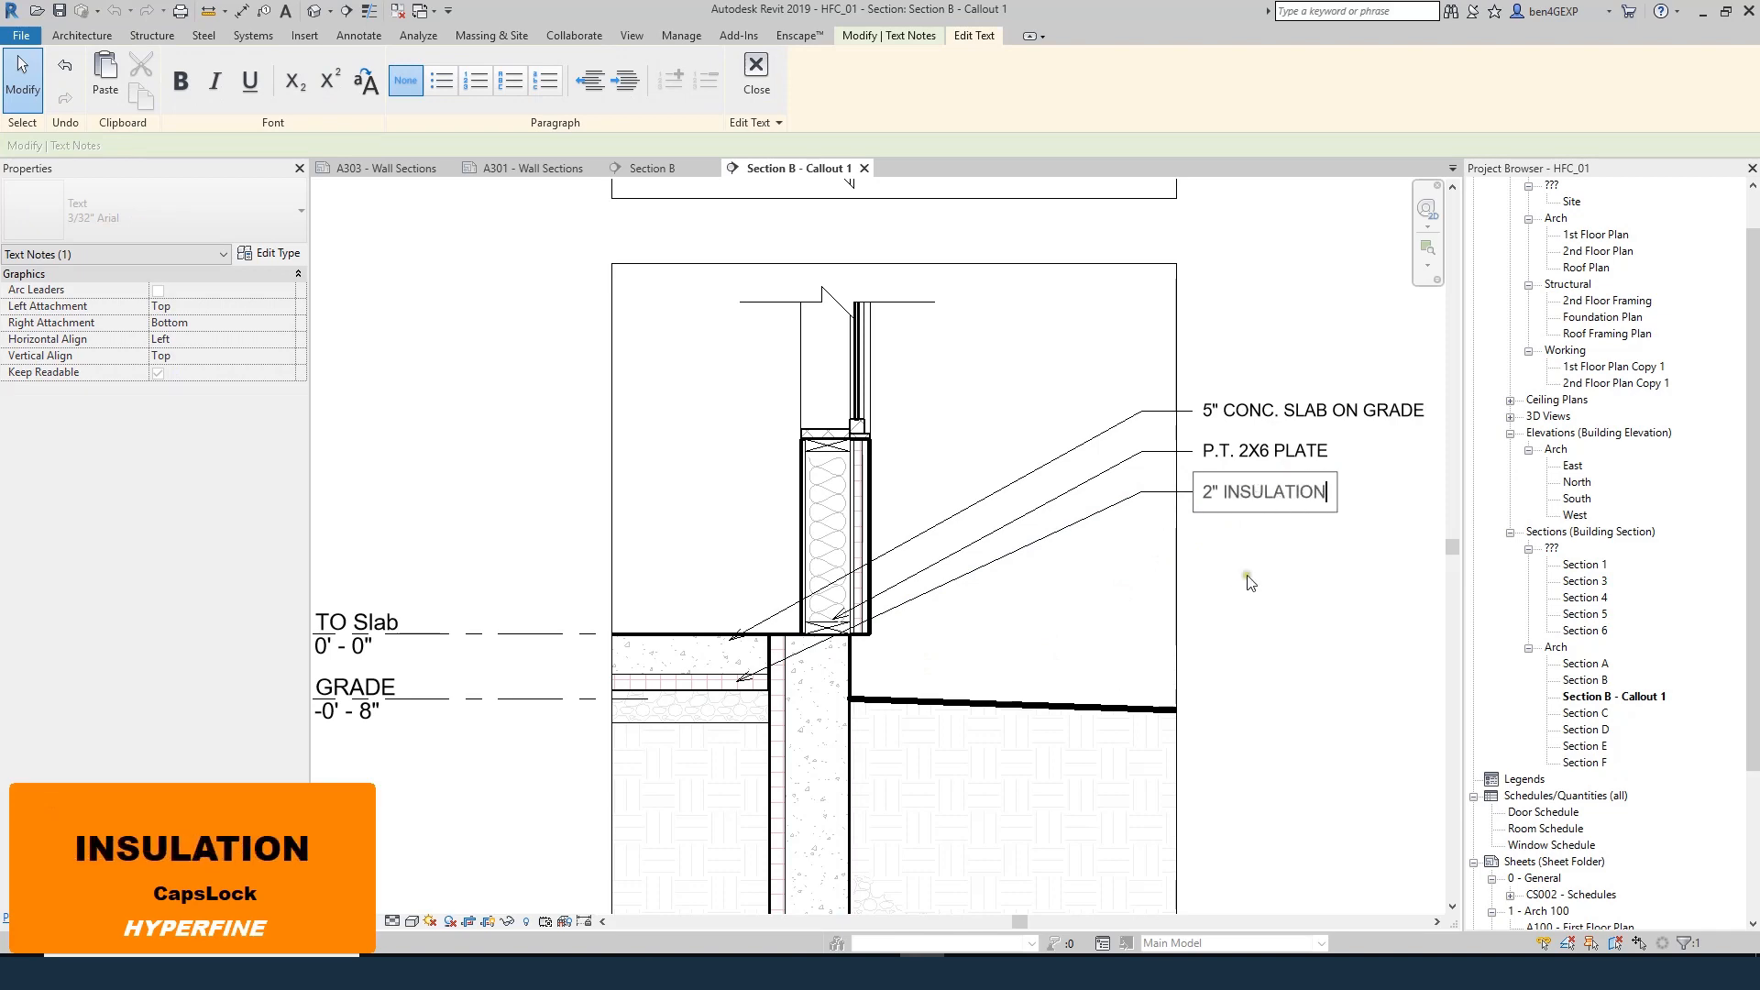
key("Escape")
key("Escape")
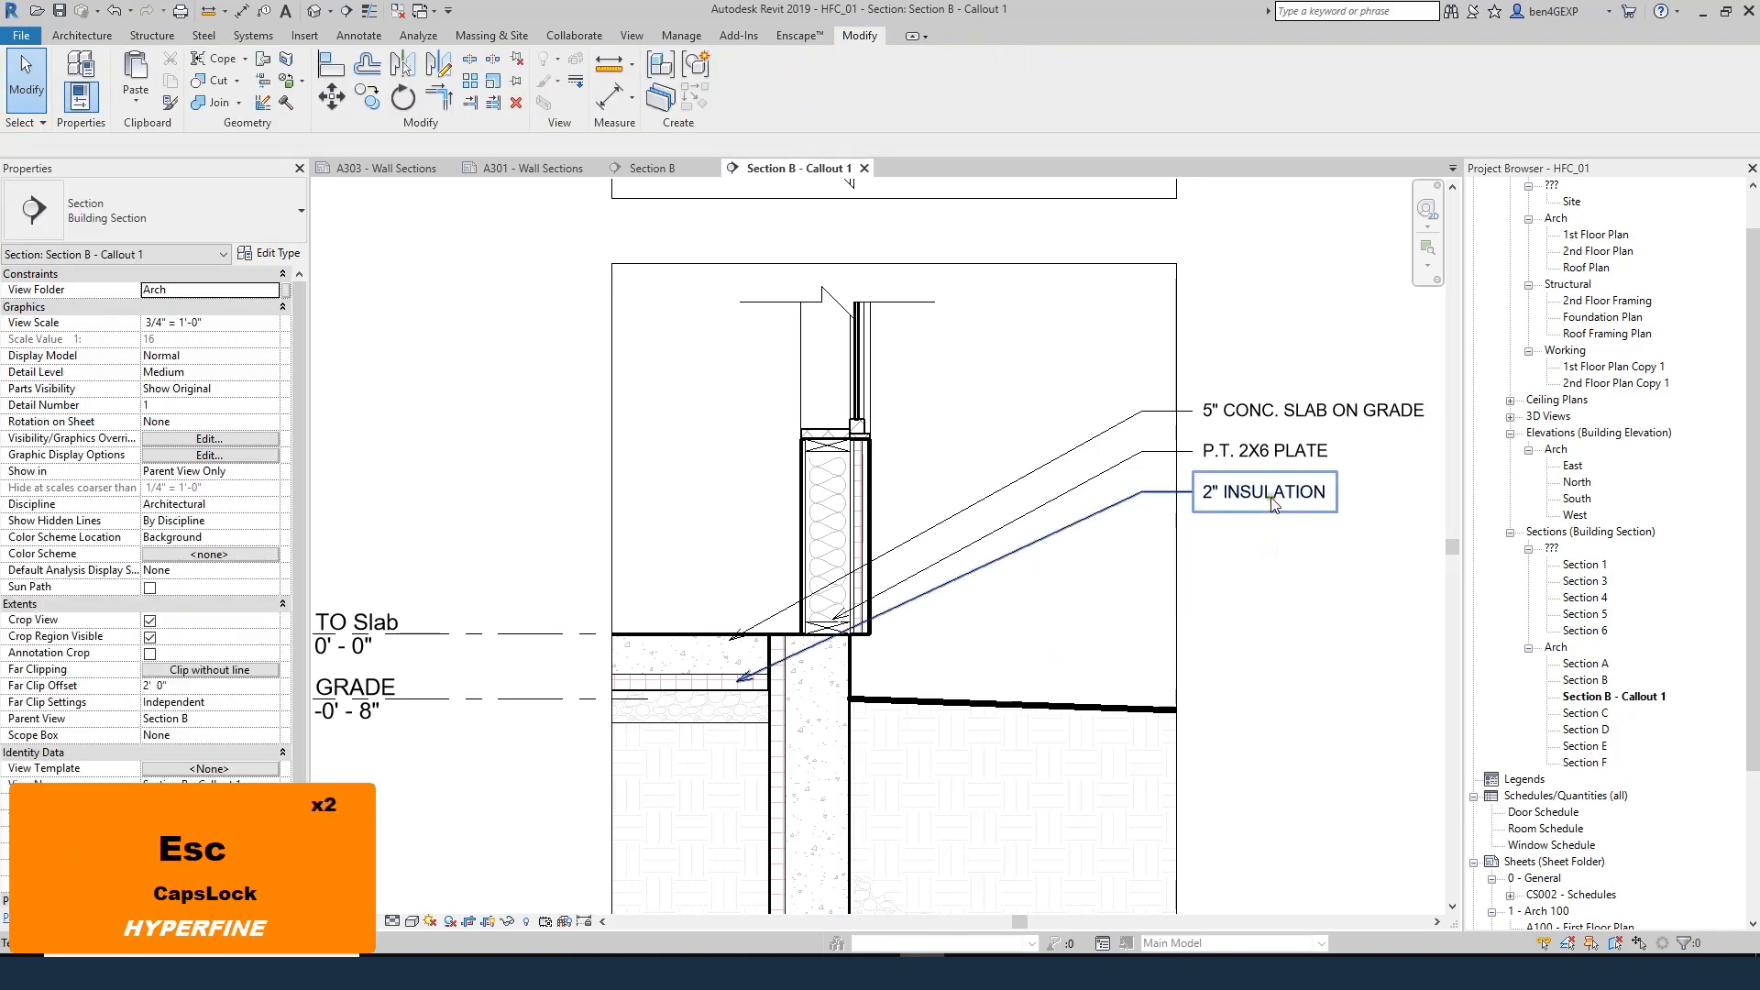
- Copy the 2" INSULATION note directly below itself and point the copy's leader at the underside of the slab insulation
left_click(1272, 494)
key("c")
key("o")
left_click(1272, 502)
left_click(1272, 534)
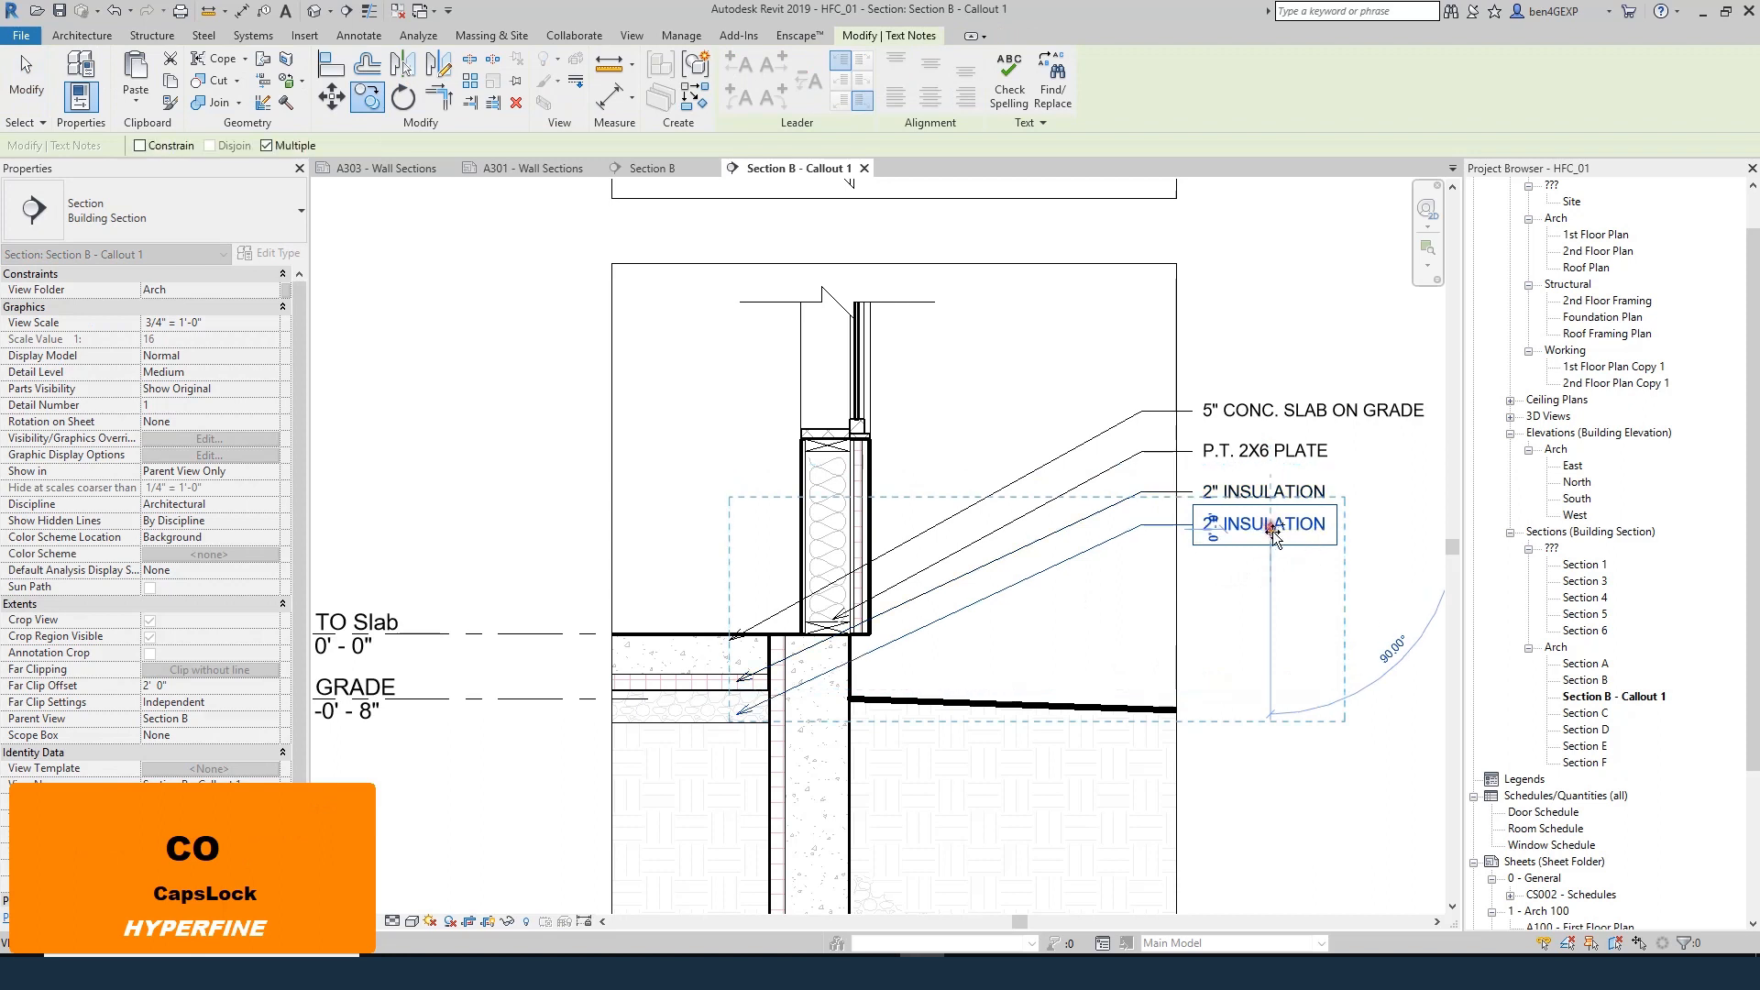
key("Escape")
left_click_drag(737, 714, 755, 689)
- Change the text of the lower insulation note to "10 MIL POLY BARRIER"
double_click(1264, 534)
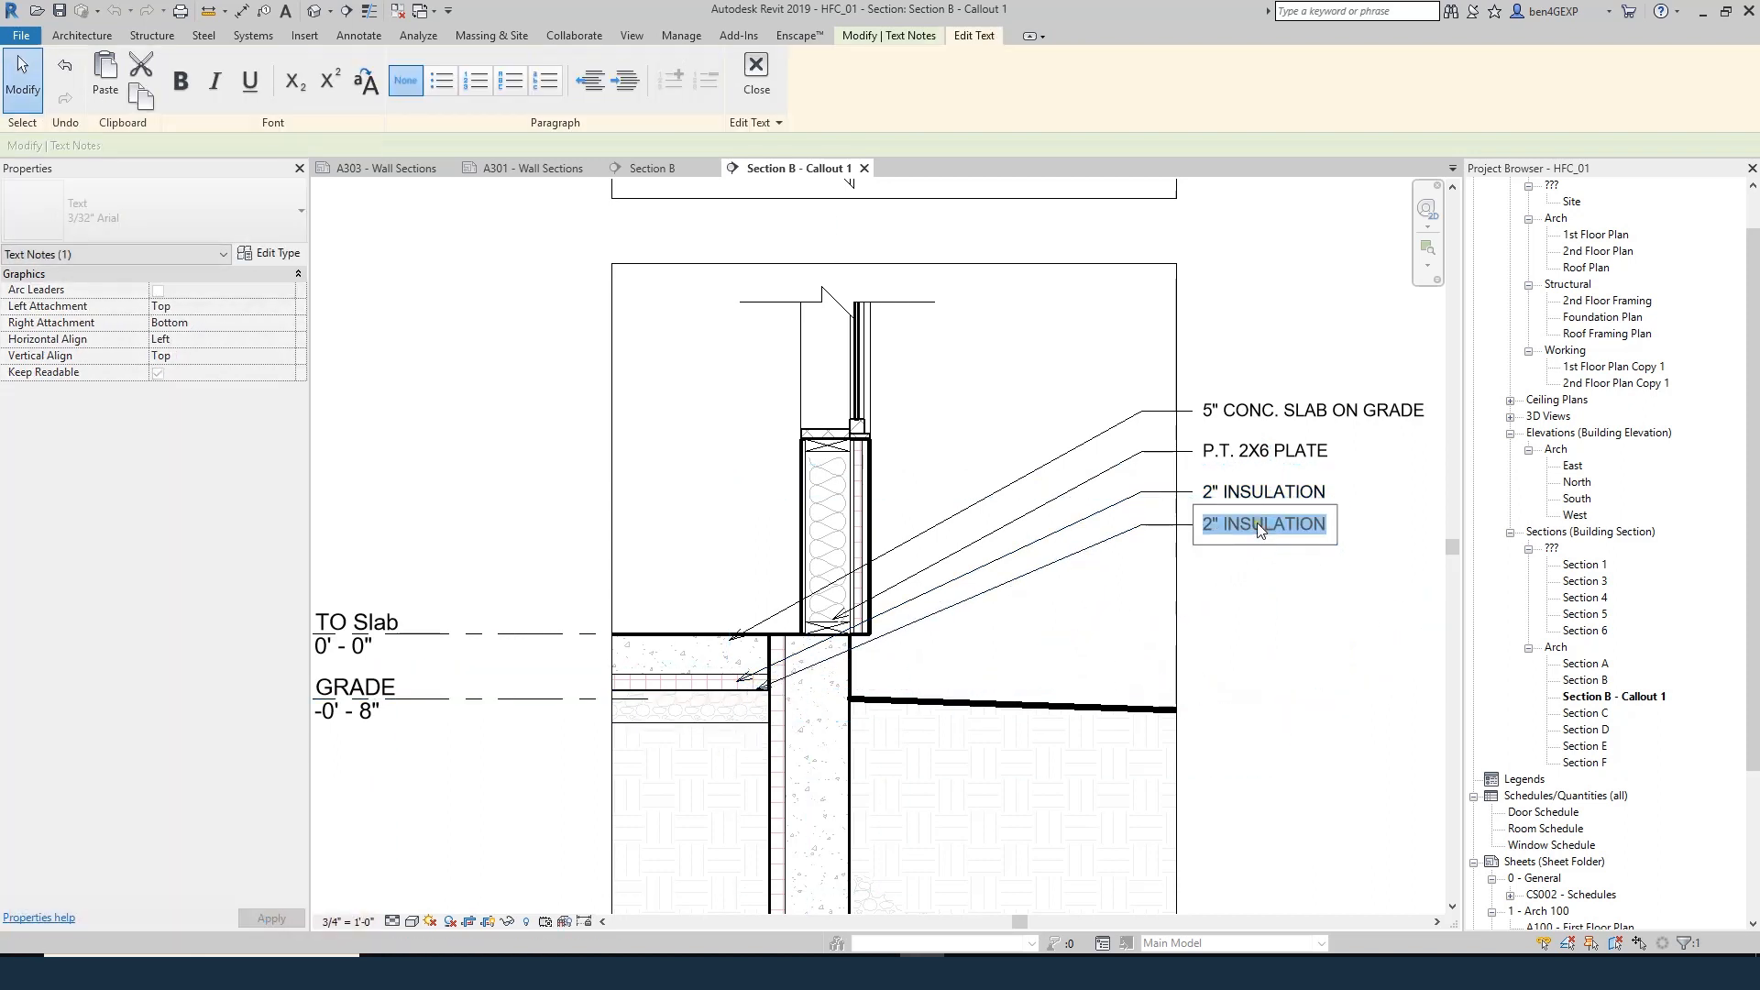
type("10 MIL POLY")
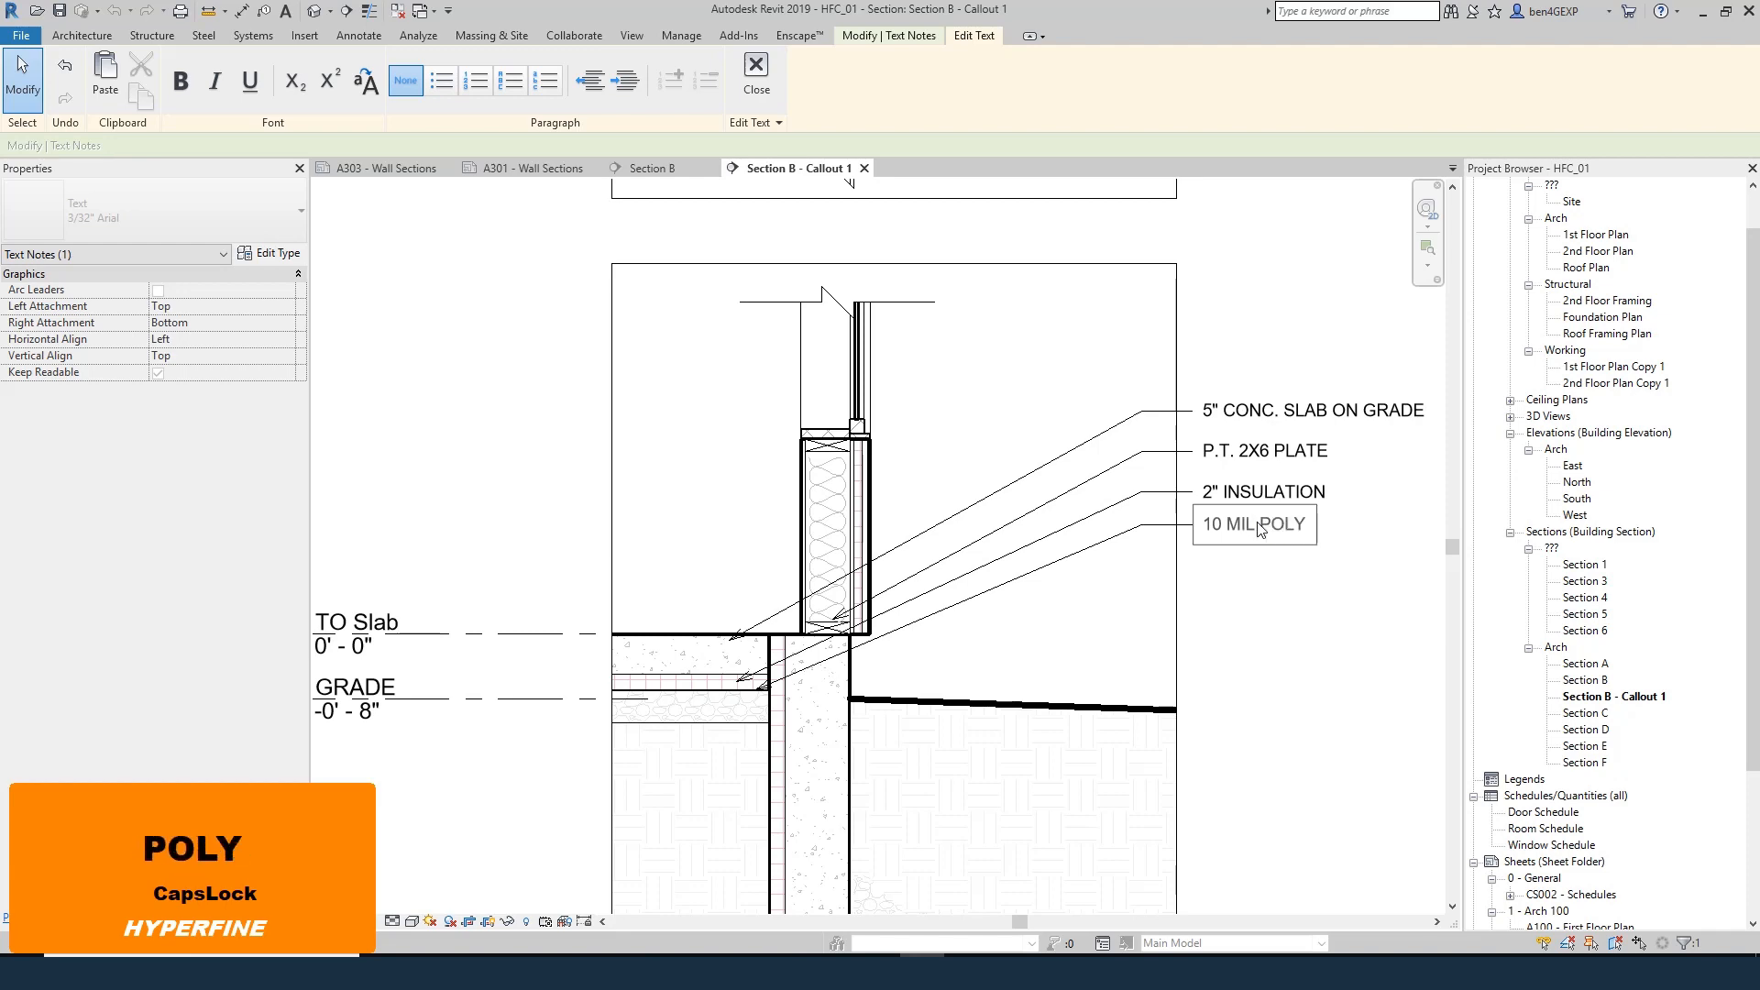
type(" BARRIER")
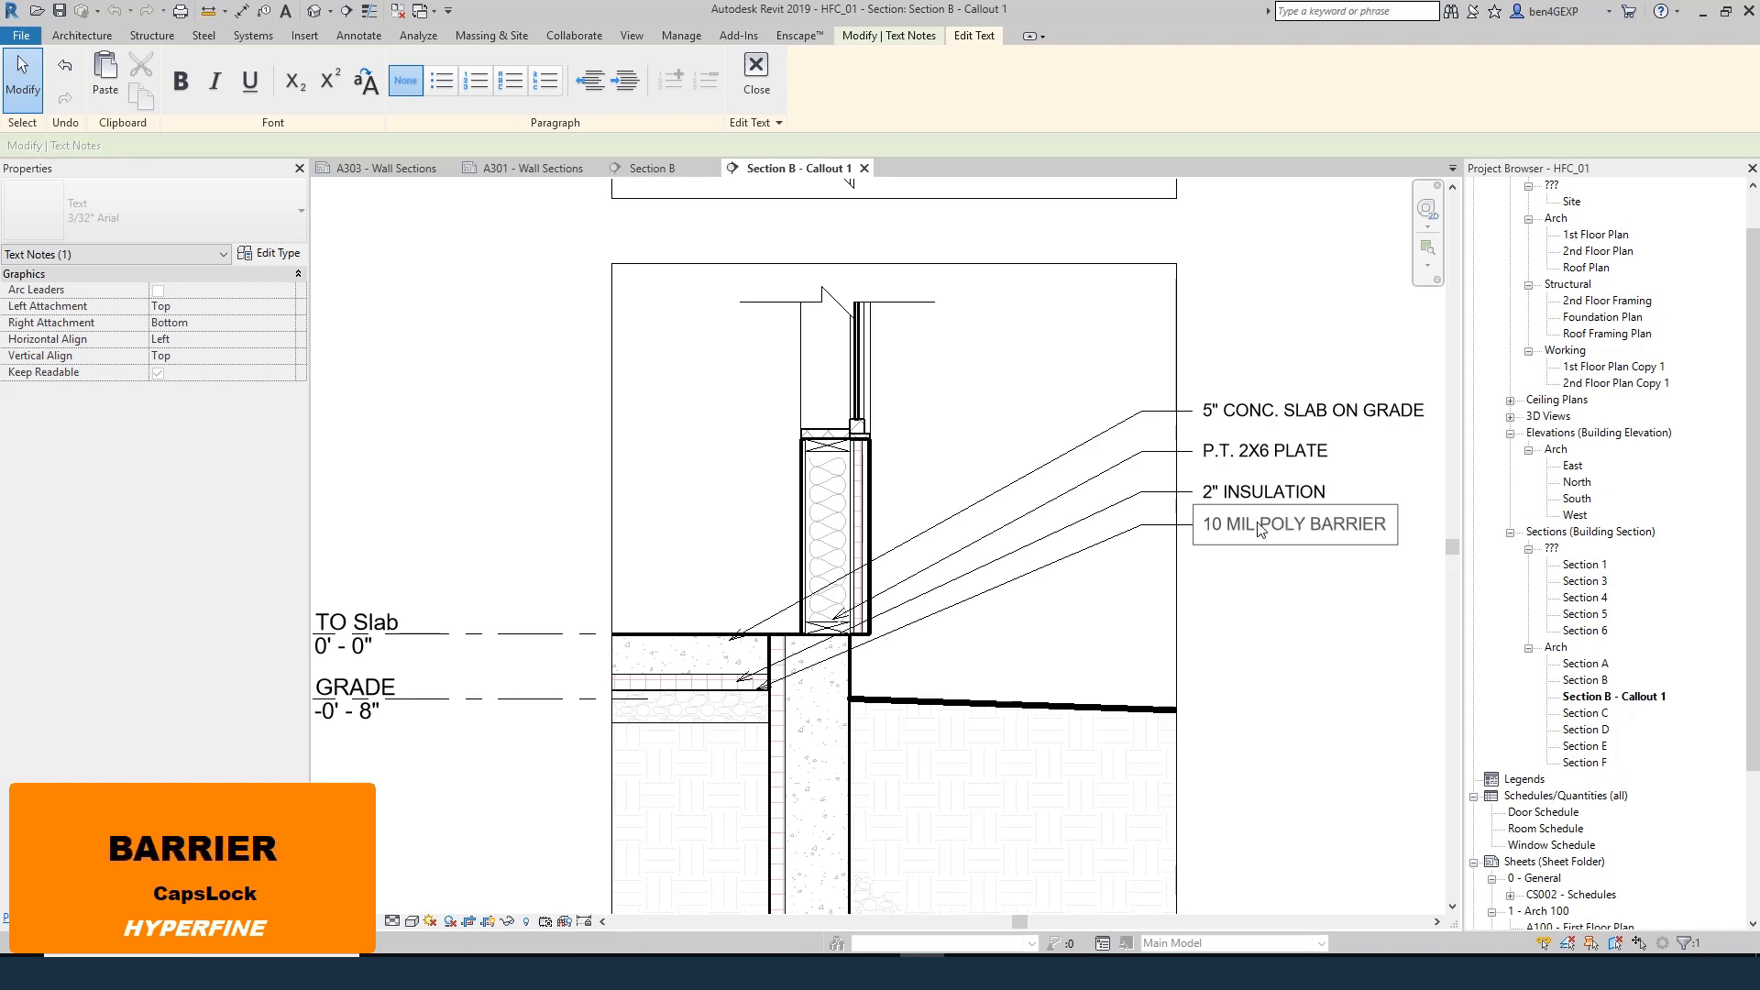
key("Escape")
key("Escape")
- Draw a 7 - Solid detail line under the slab insulation, up the slab edge and across the top of the foundation wall
key("d")
key("l")
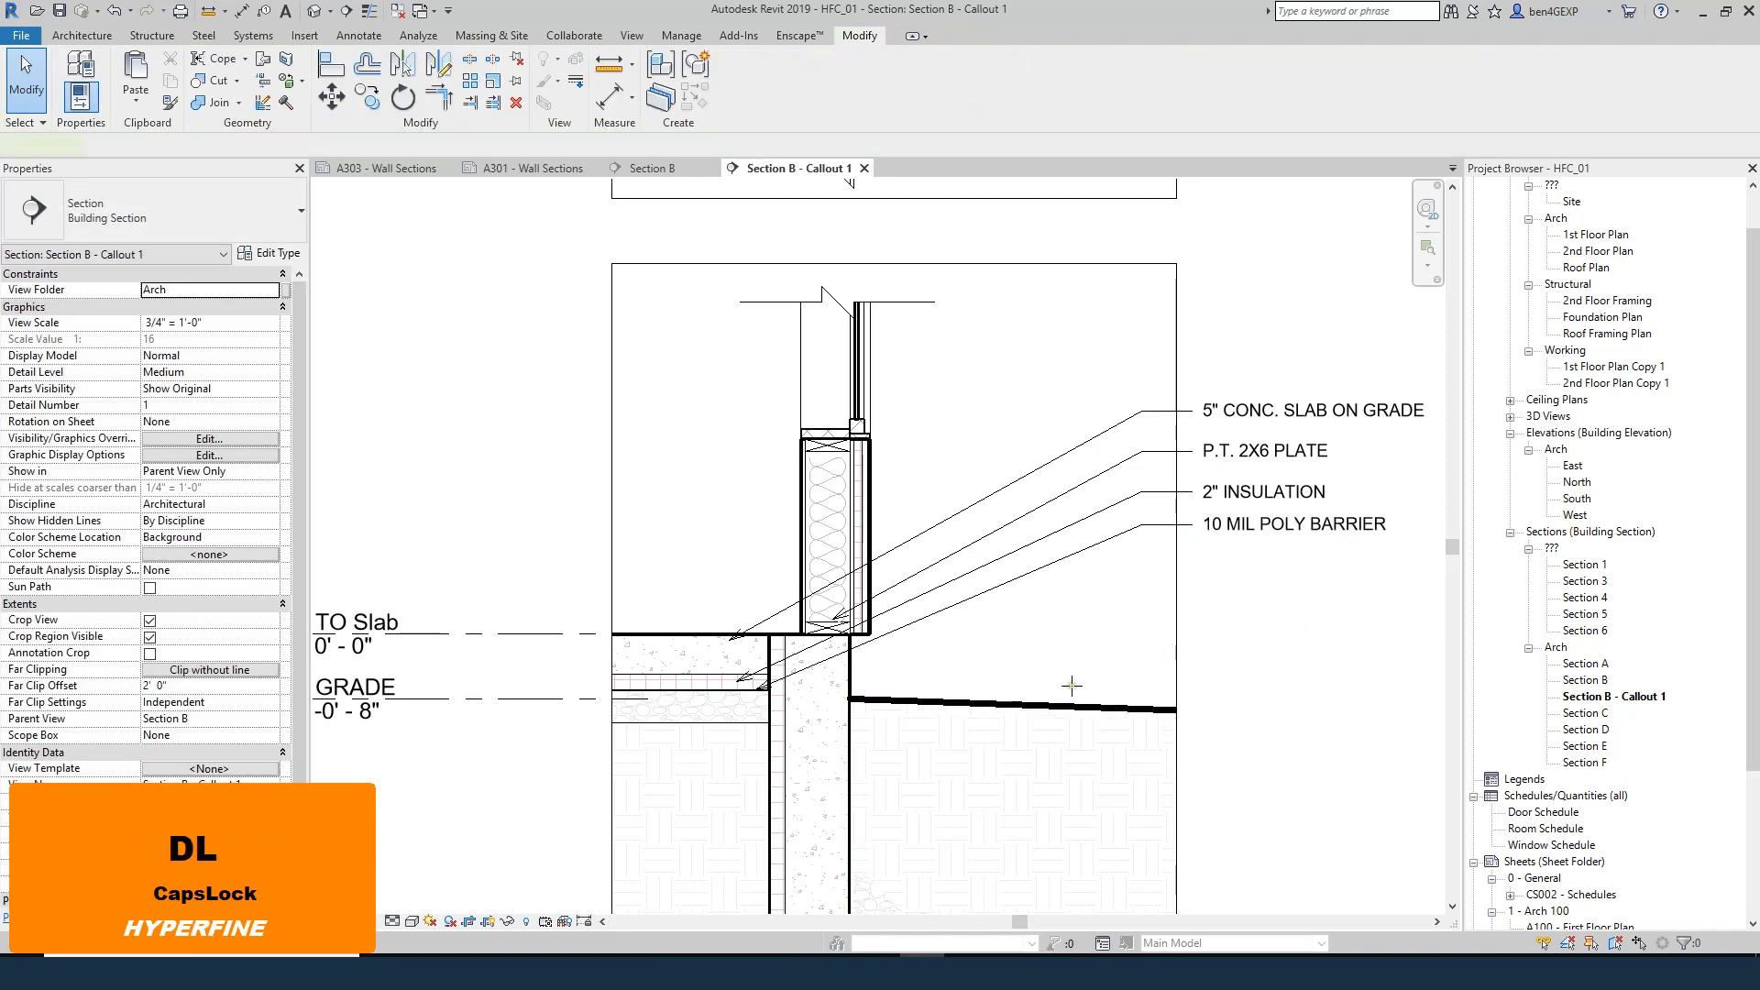
scroll(587, 704, "up", 3)
left_click(949, 90)
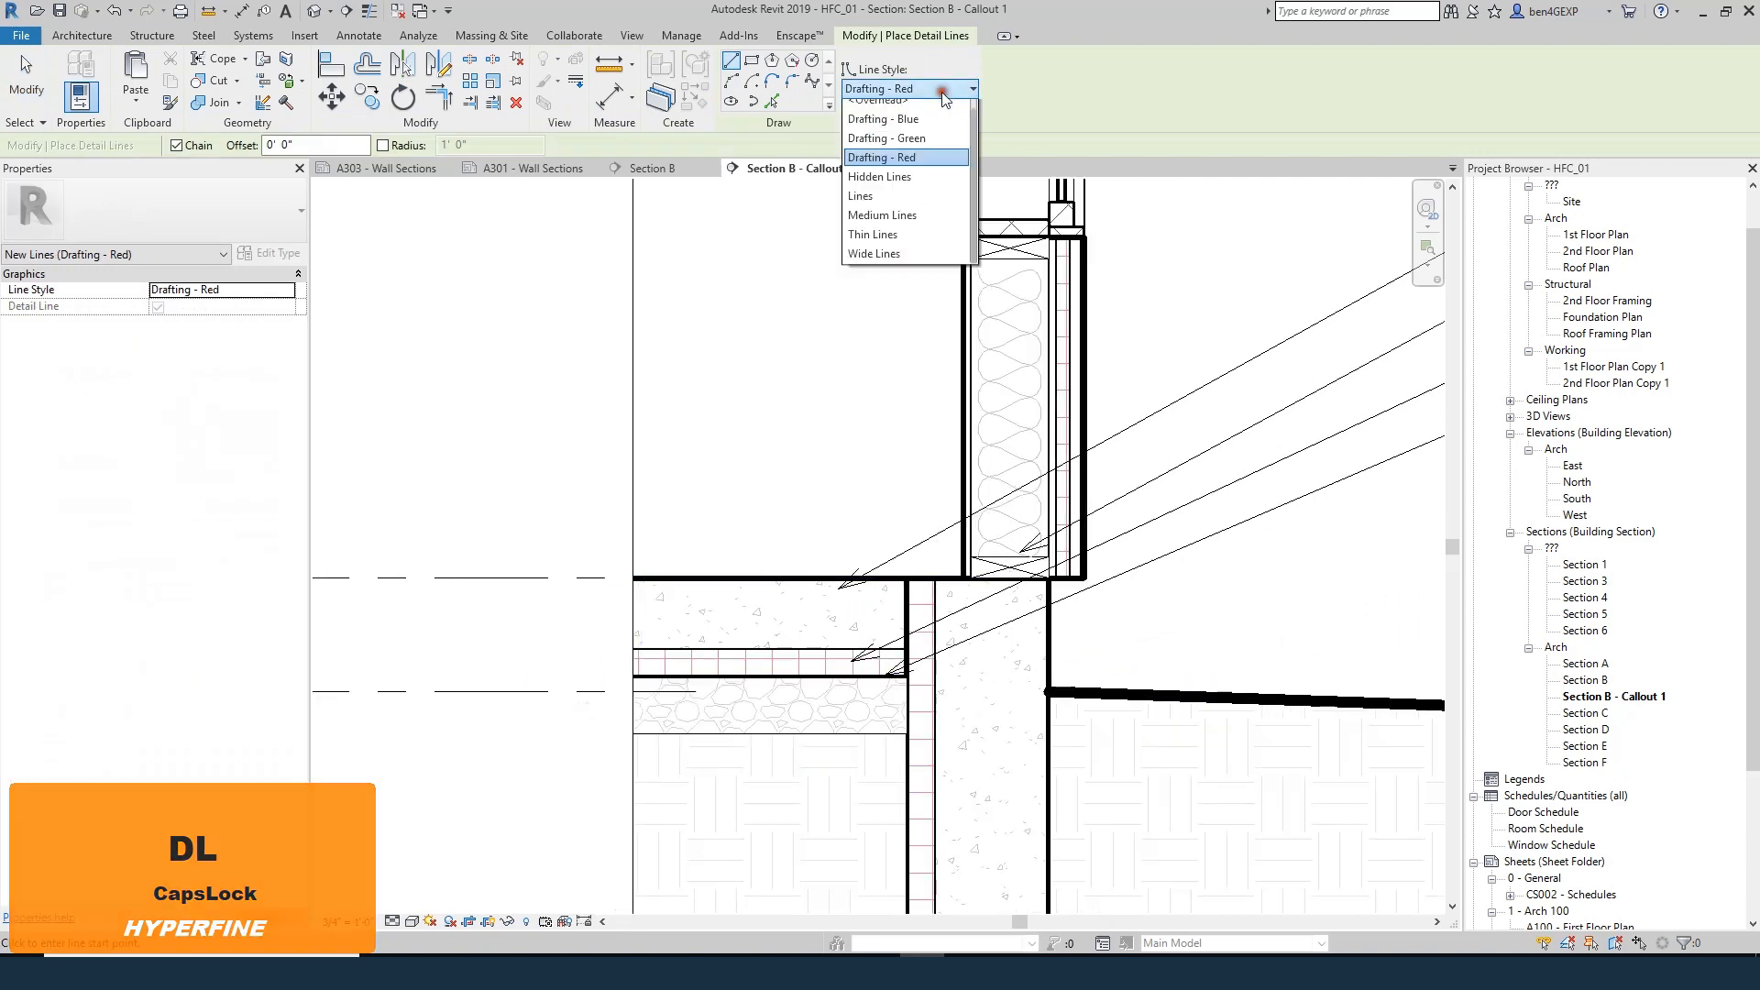
left_click(882, 169)
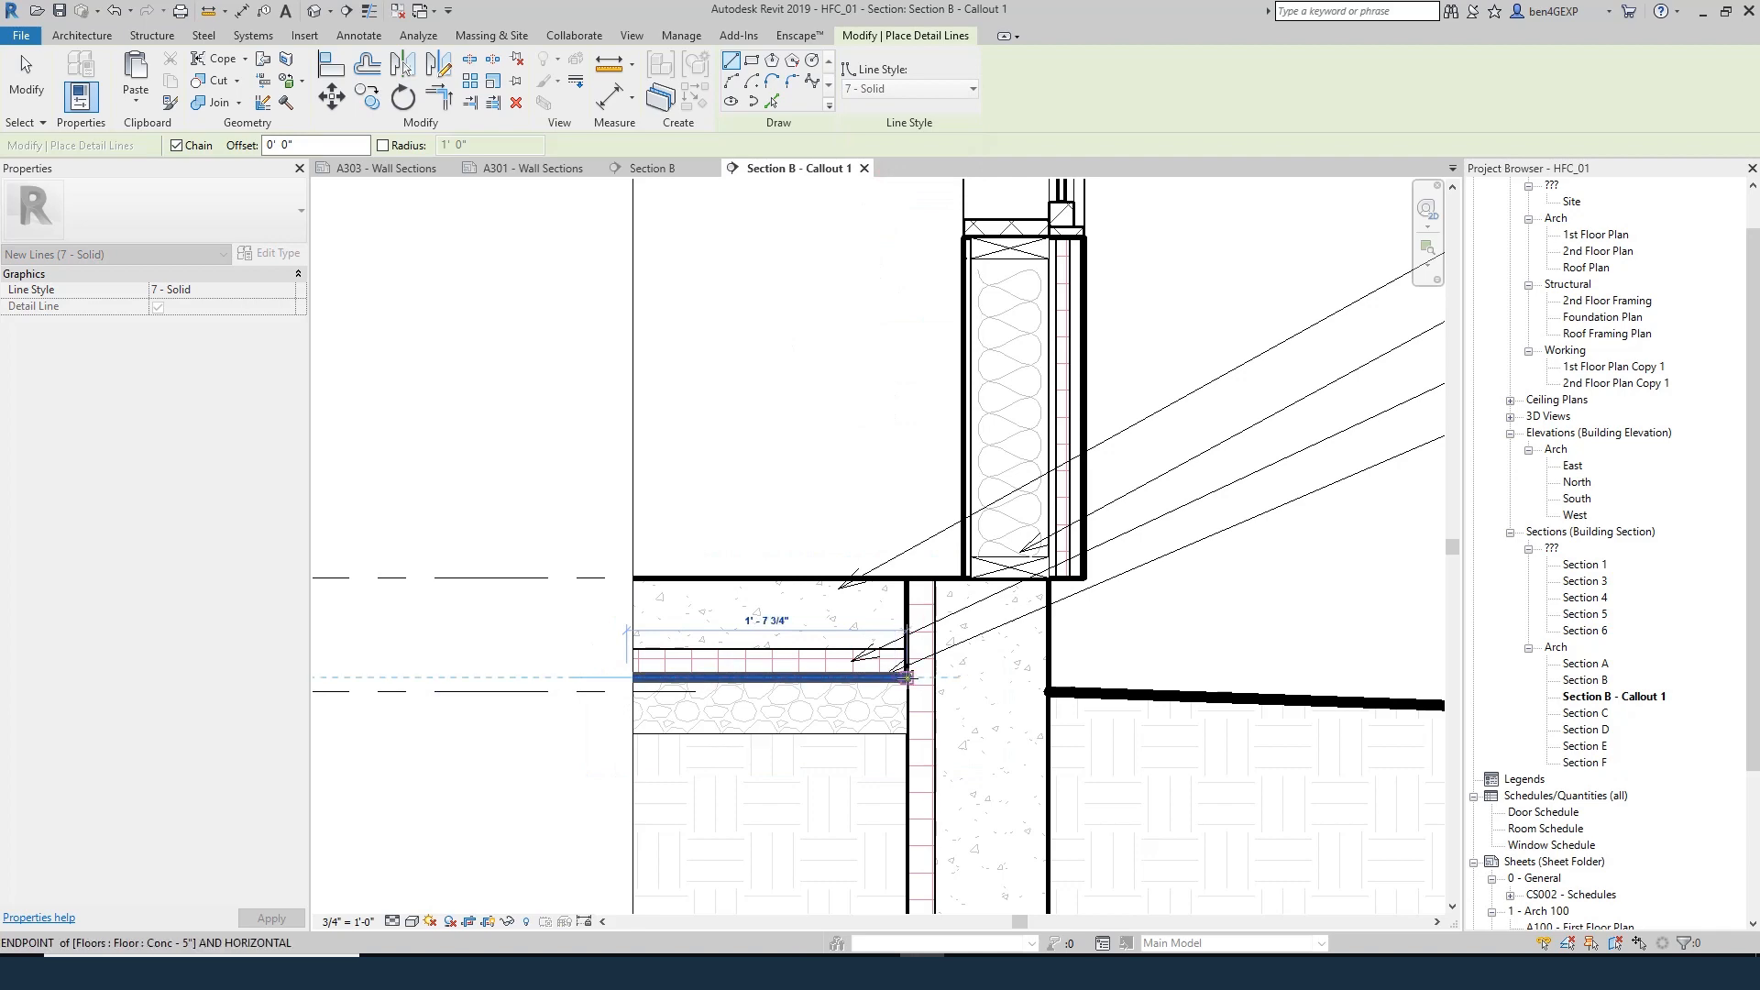
left_click(905, 679)
left_click(907, 579)
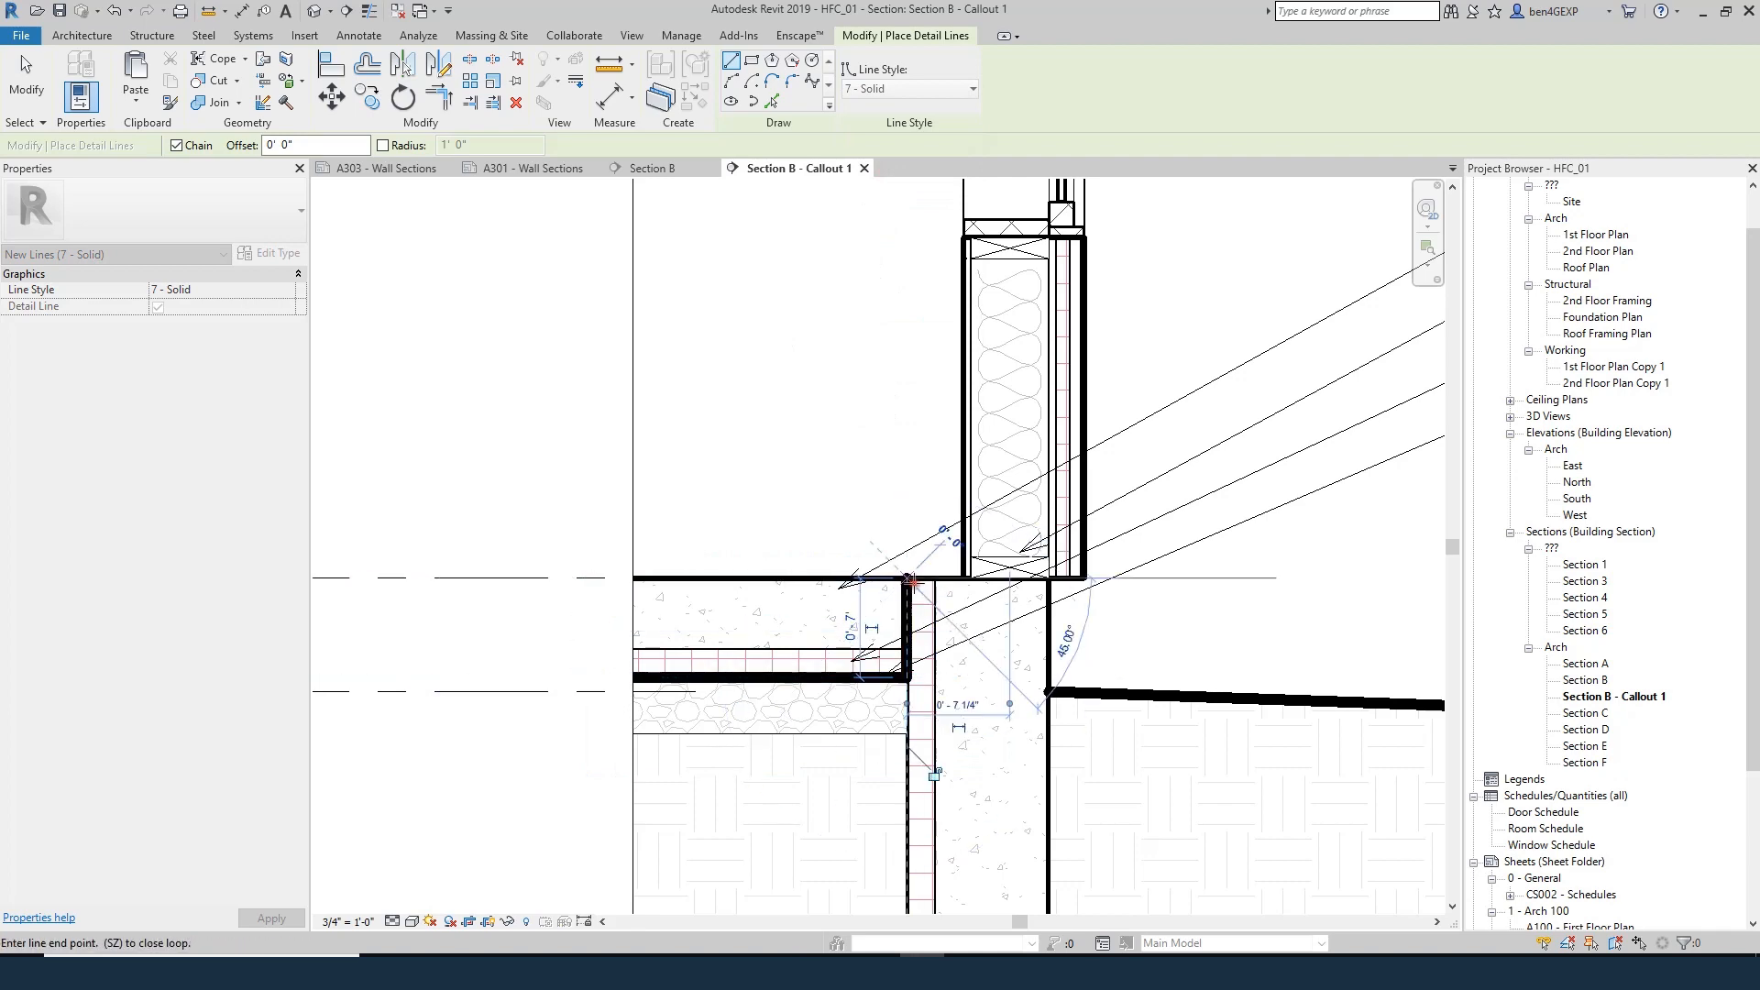
left_click(1048, 579)
key("Escape")
key("Escape")
key("Escape")
scroll(731, 691, "down", 2)
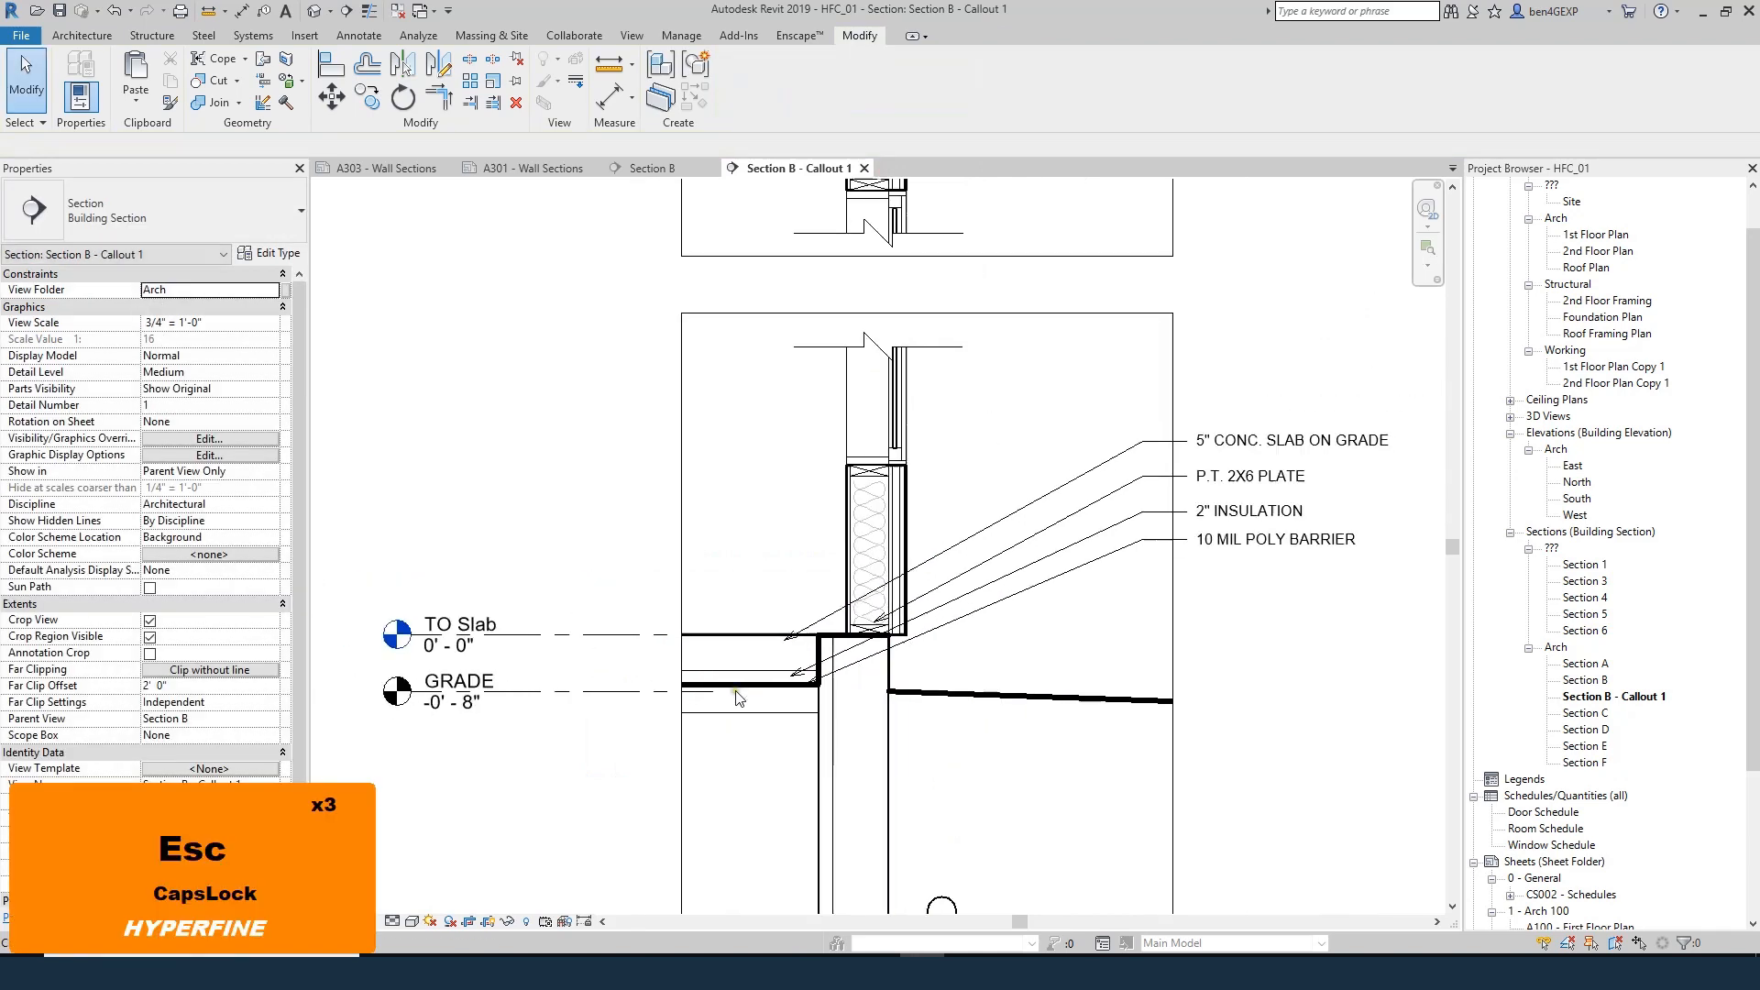
- Move the 10 MIL POLY BARRIER leader's arrowhead onto the barrier line at the slab edge
left_click(1188, 556)
scroll(794, 710, "up", 3)
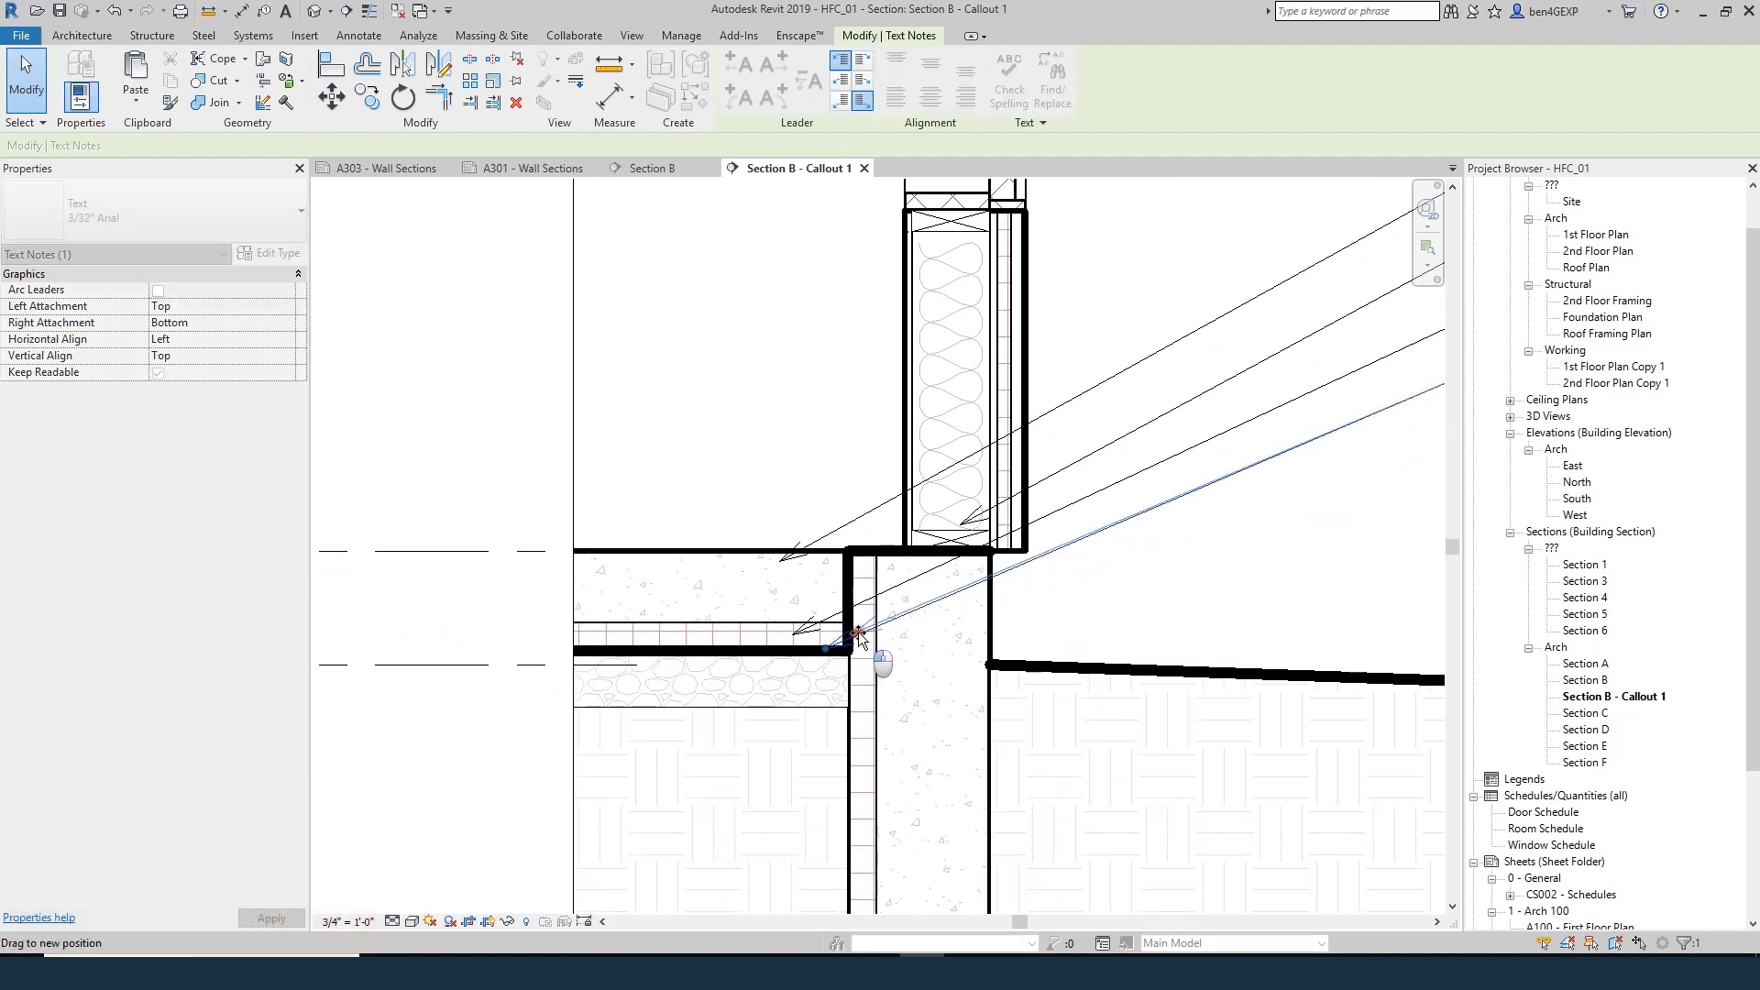
scroll(855, 639, "down", 3)
key("Escape")
key("Escape")
key("Escape")
key("Escape")
- Copy the 10 MIL POLY BARRIER note directly below itself and point the copy's leader at the gravel layer under the slab
left_click(1246, 538)
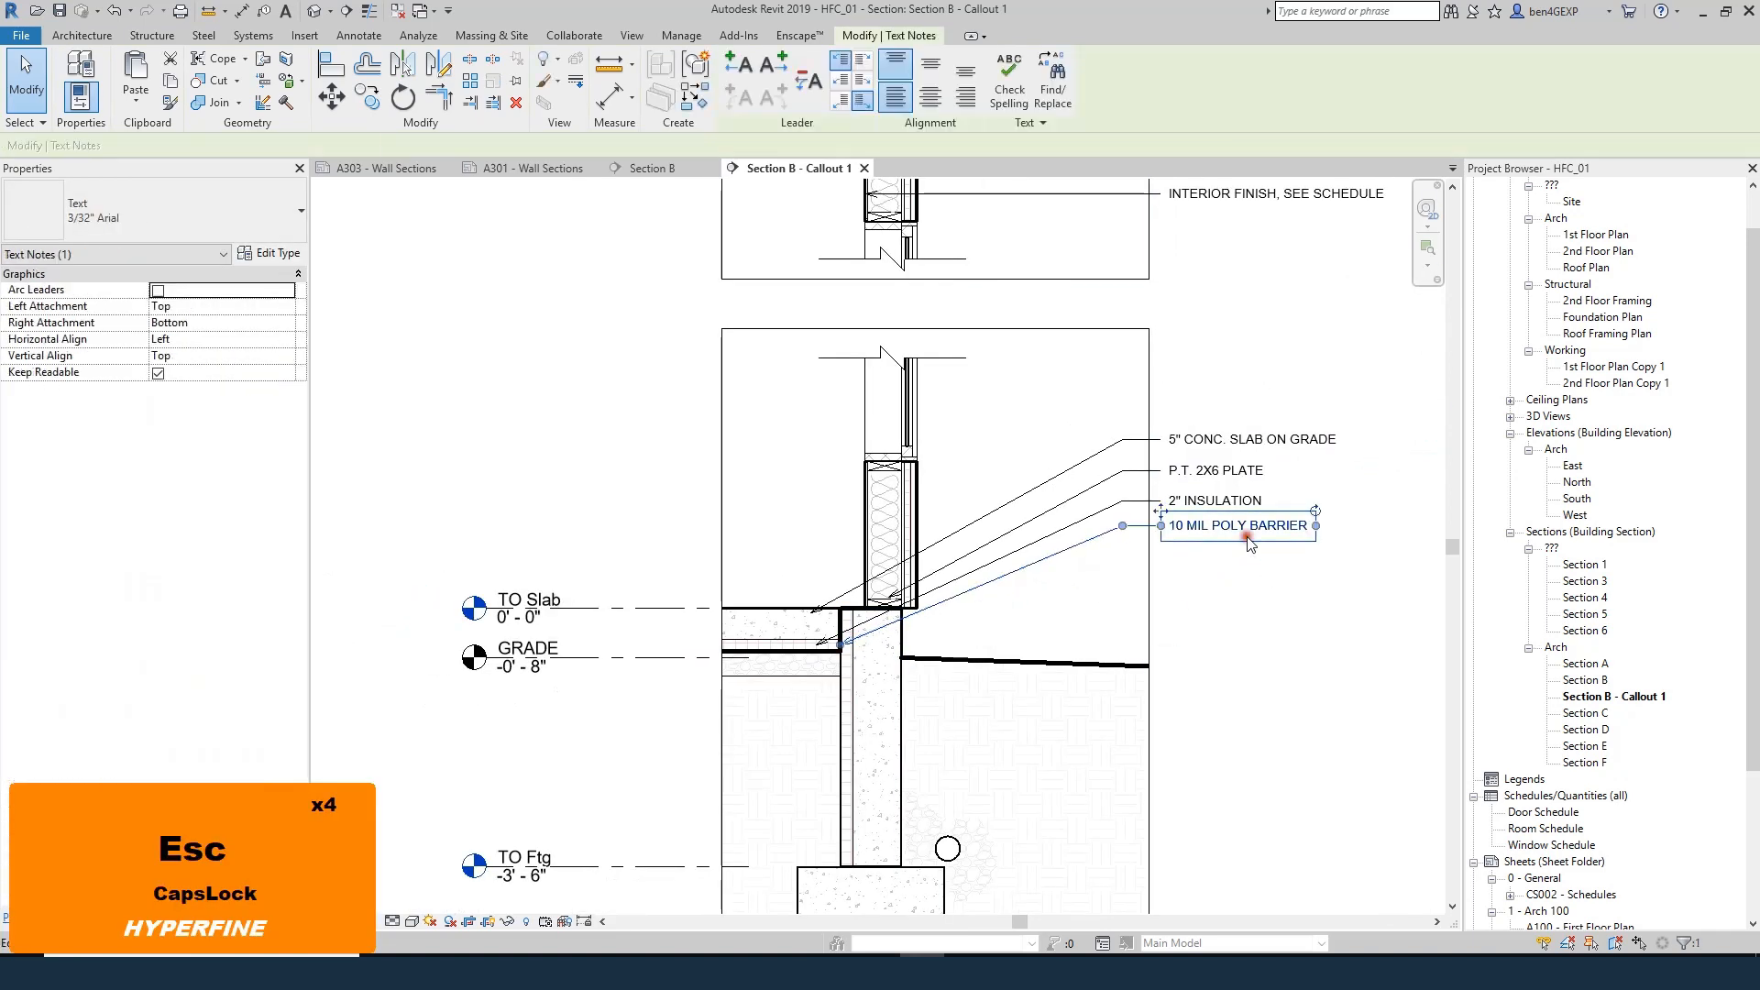
key("c")
key("o")
left_click(1247, 537)
left_click(1247, 574)
key("Escape")
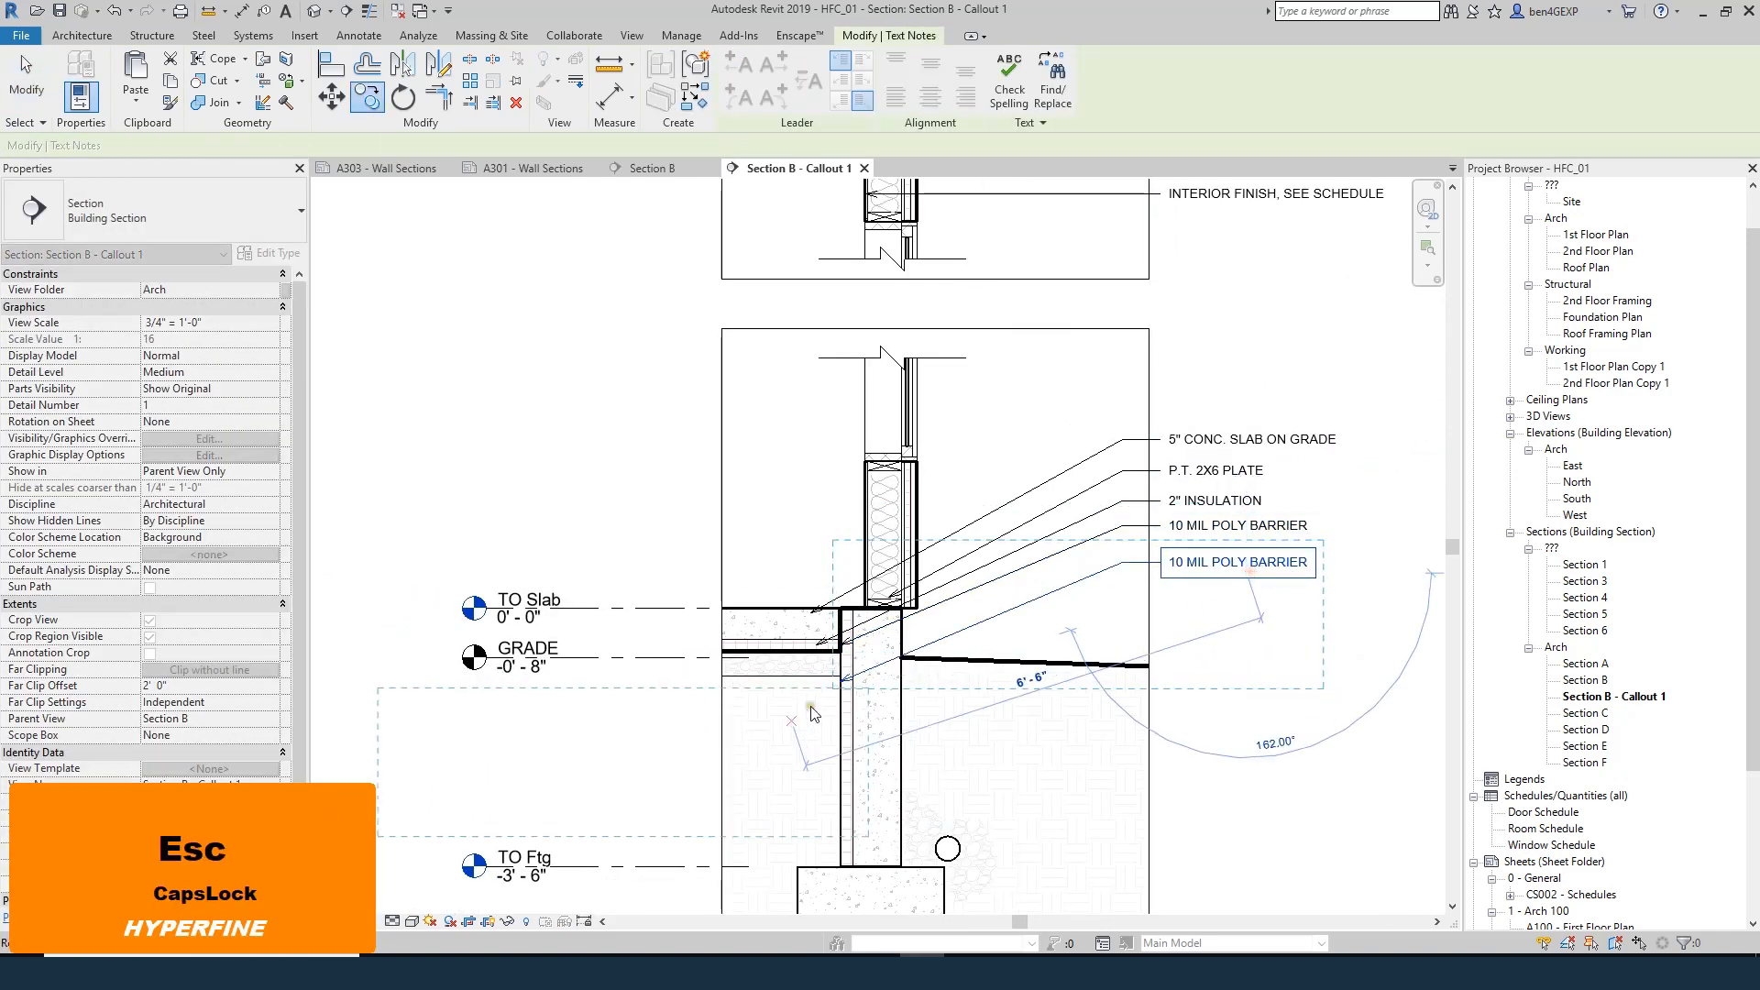
- Change the text of the gravel layer's note to "4" COMPACTED GRAVEL"
double_click(1236, 563)
type("4\" COMPACYTE")
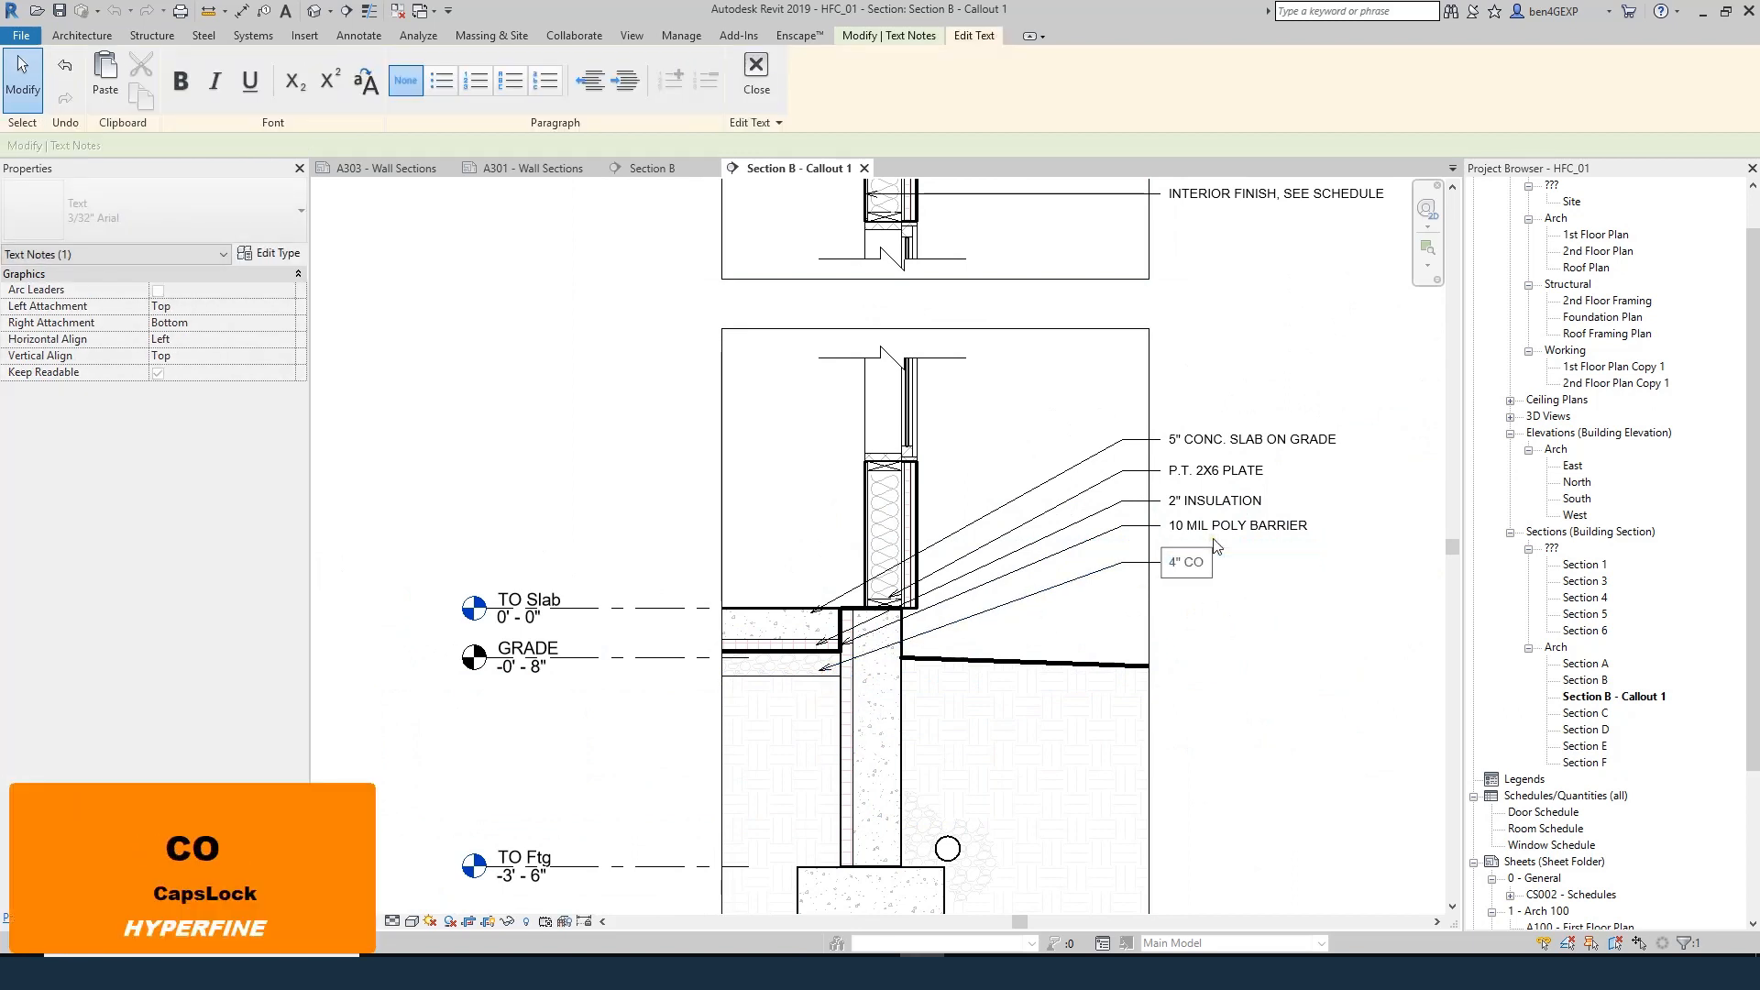
key("BackSpace")
key("BackSpace")
key("BackSpace")
type("TED")
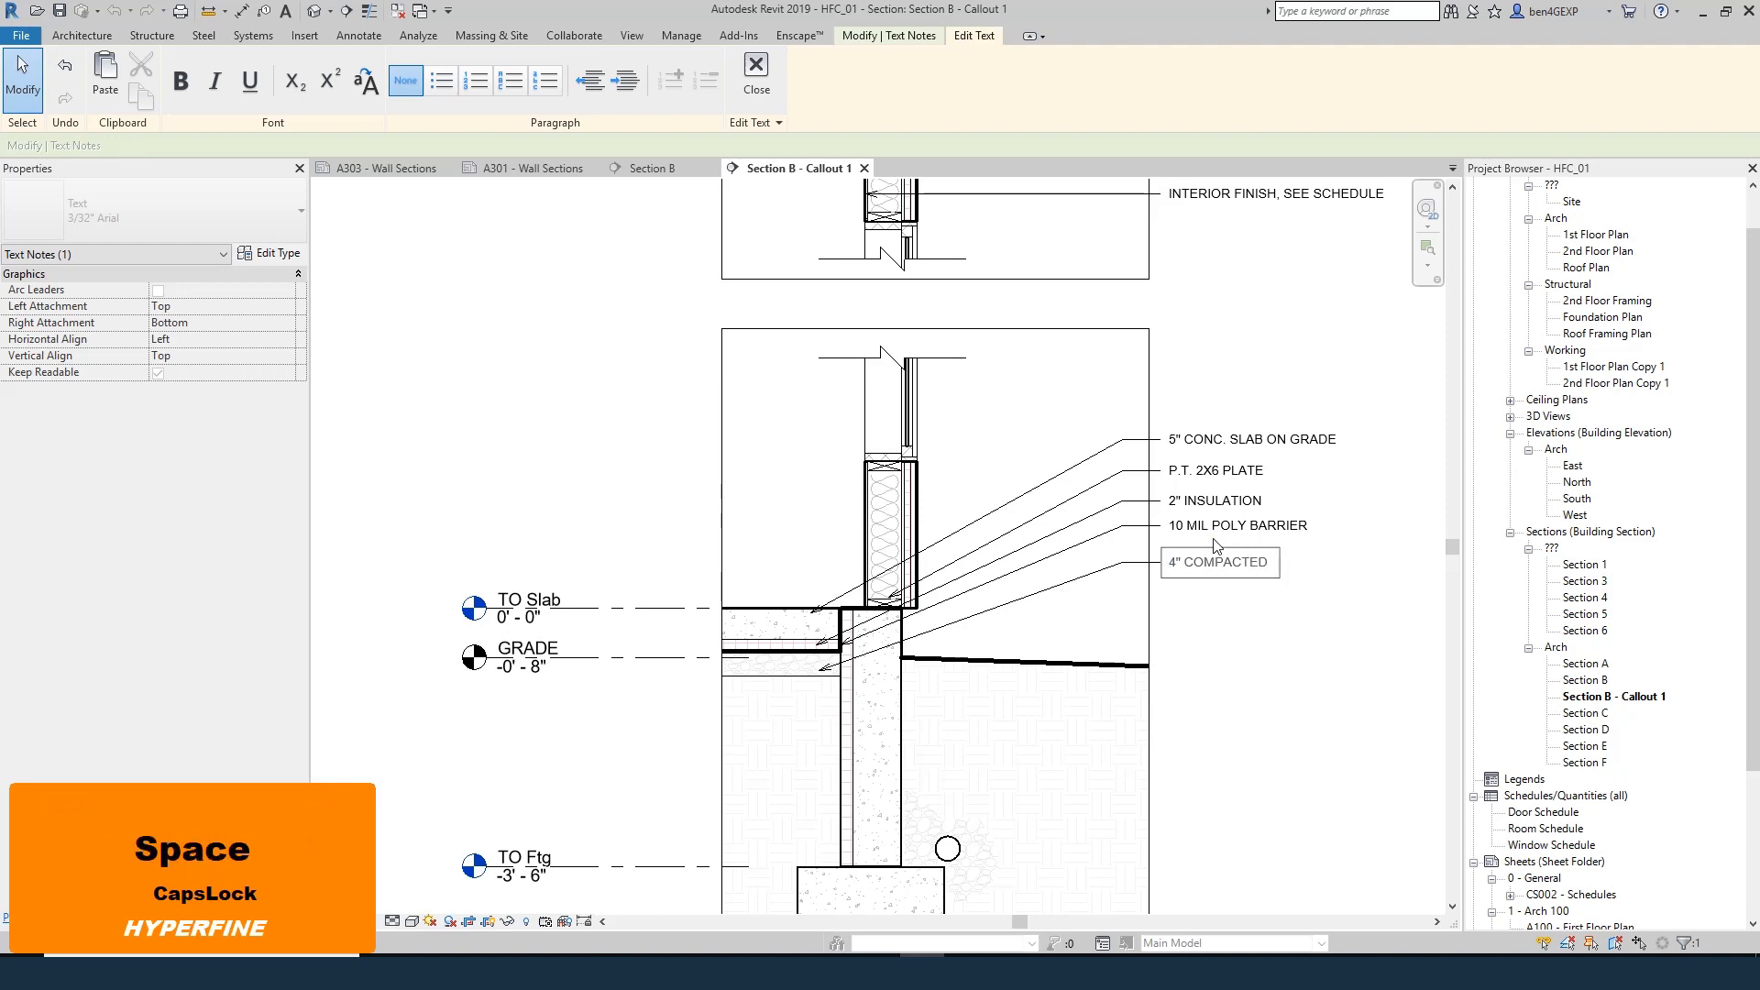
type(" GRAVEL")
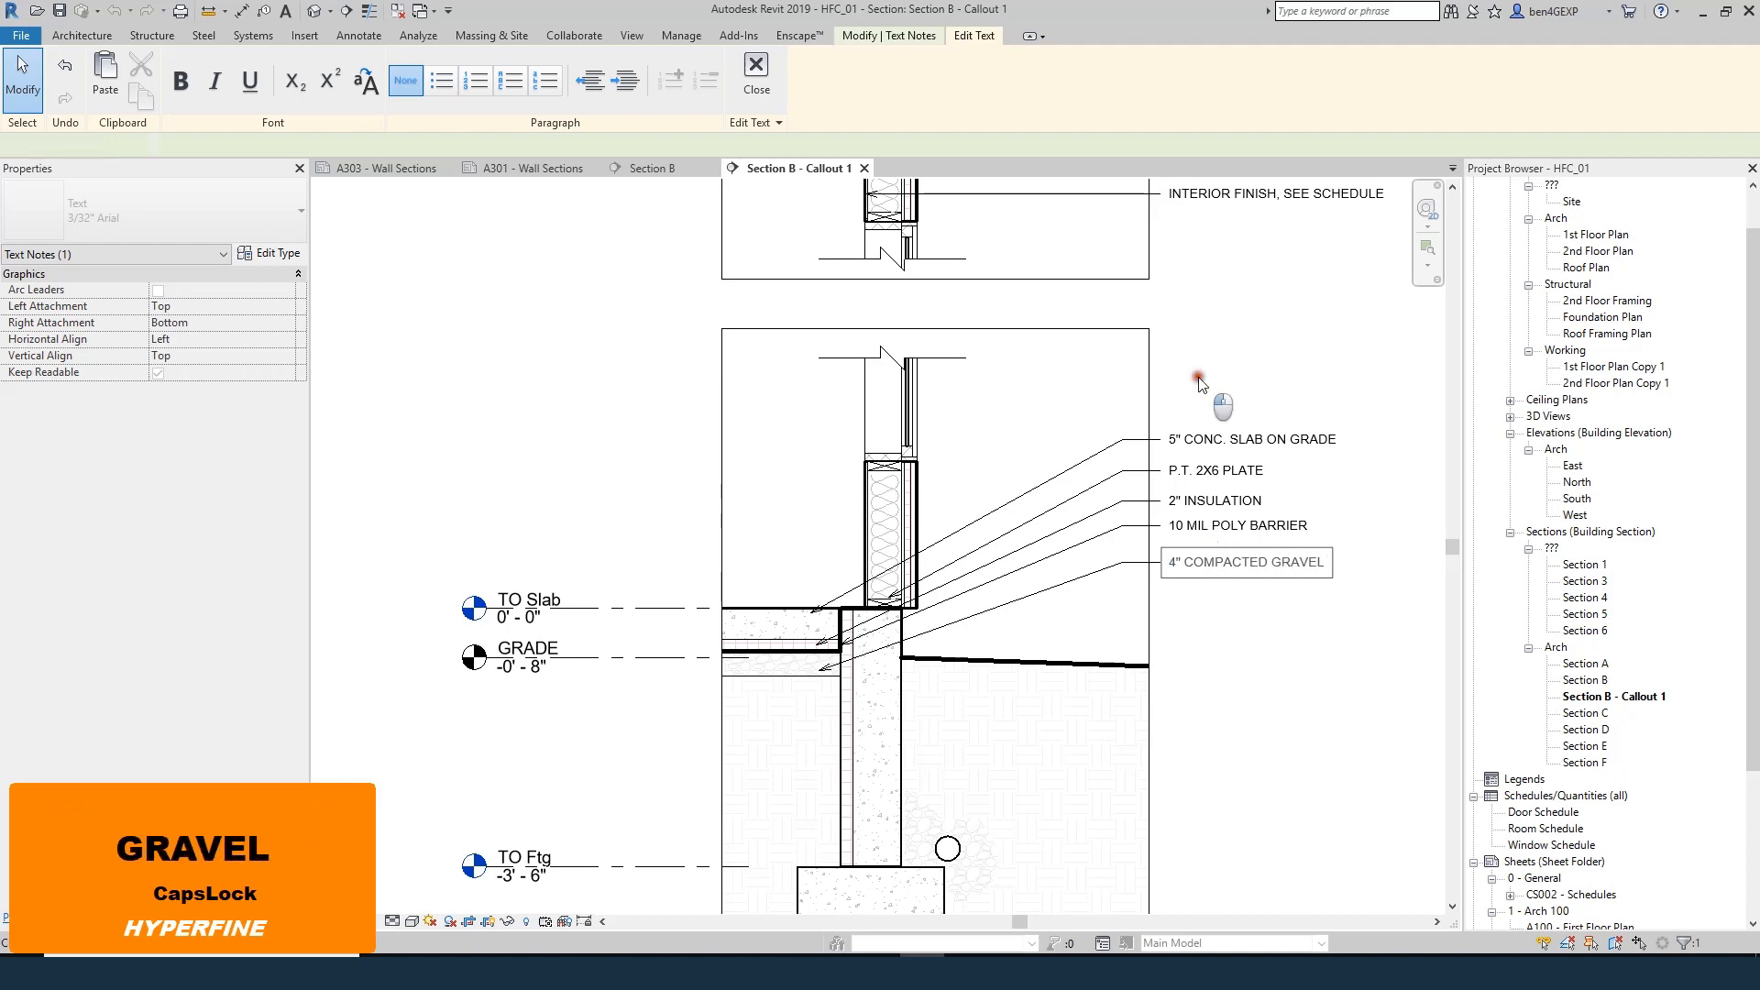
key("Escape")
key("Escape")
- Copy the 4" COMPACTED GRAVEL note below itself and point the copy's leader at the concrete foundation wall
left_click(1262, 566)
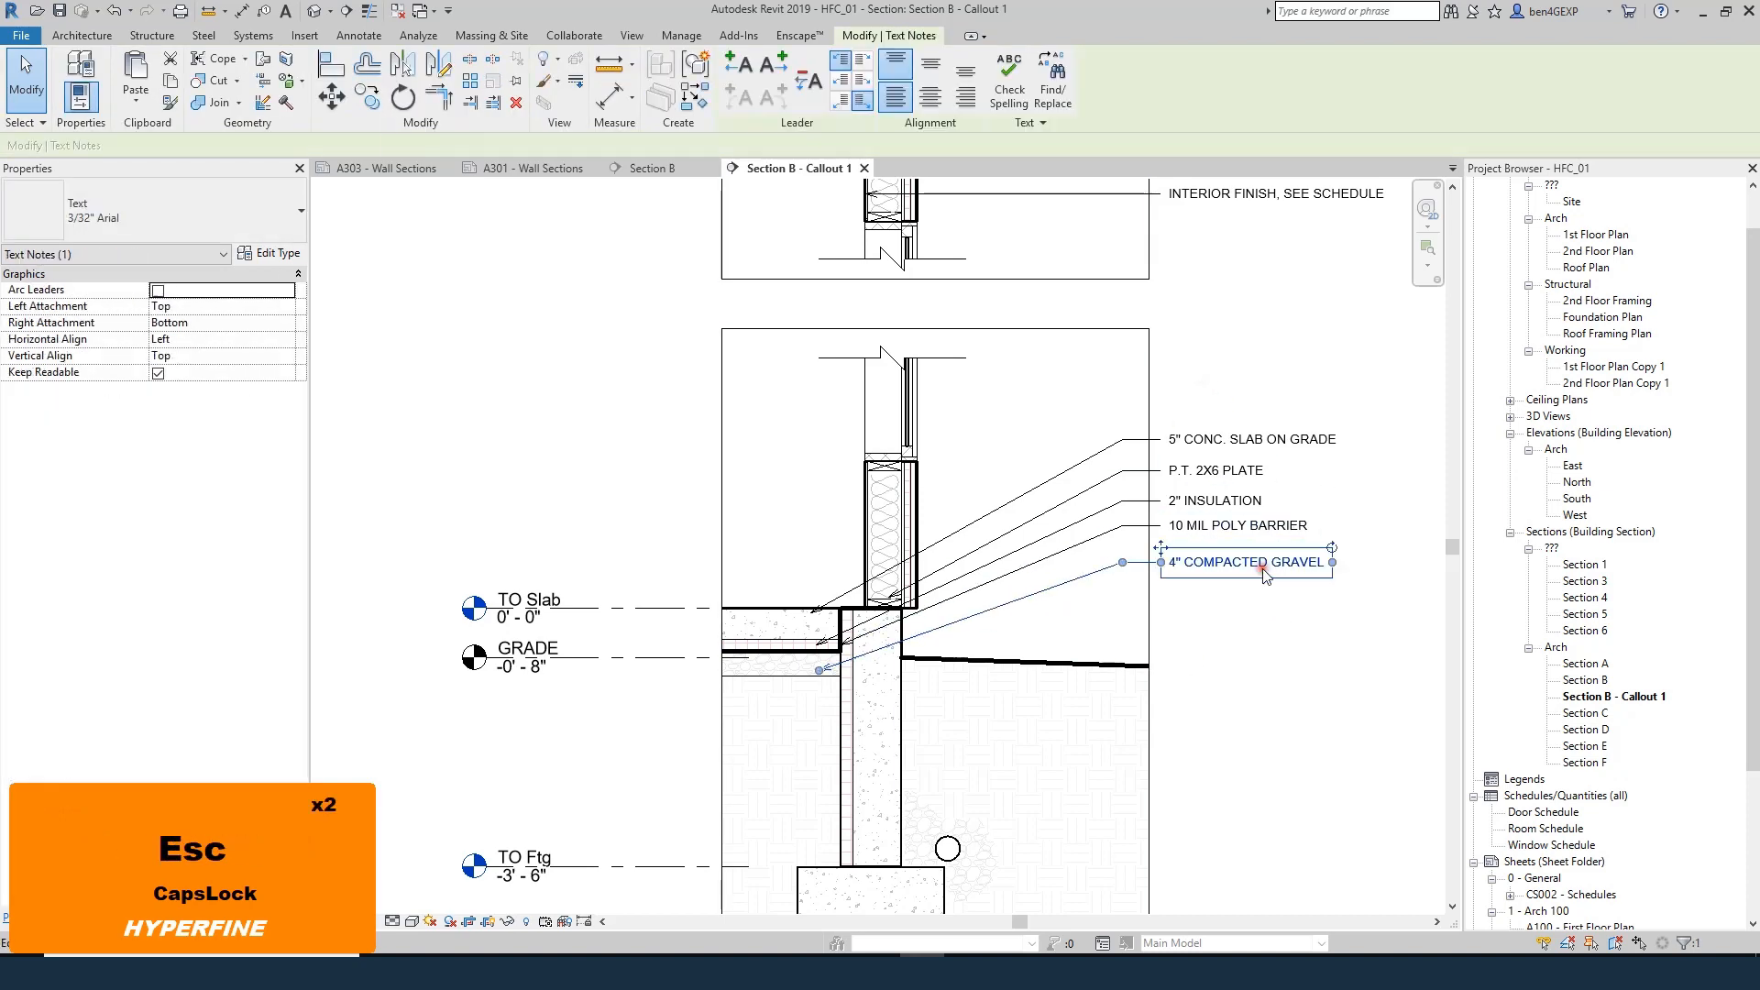
key("c")
key("o")
left_click(1263, 568)
left_click(1263, 618)
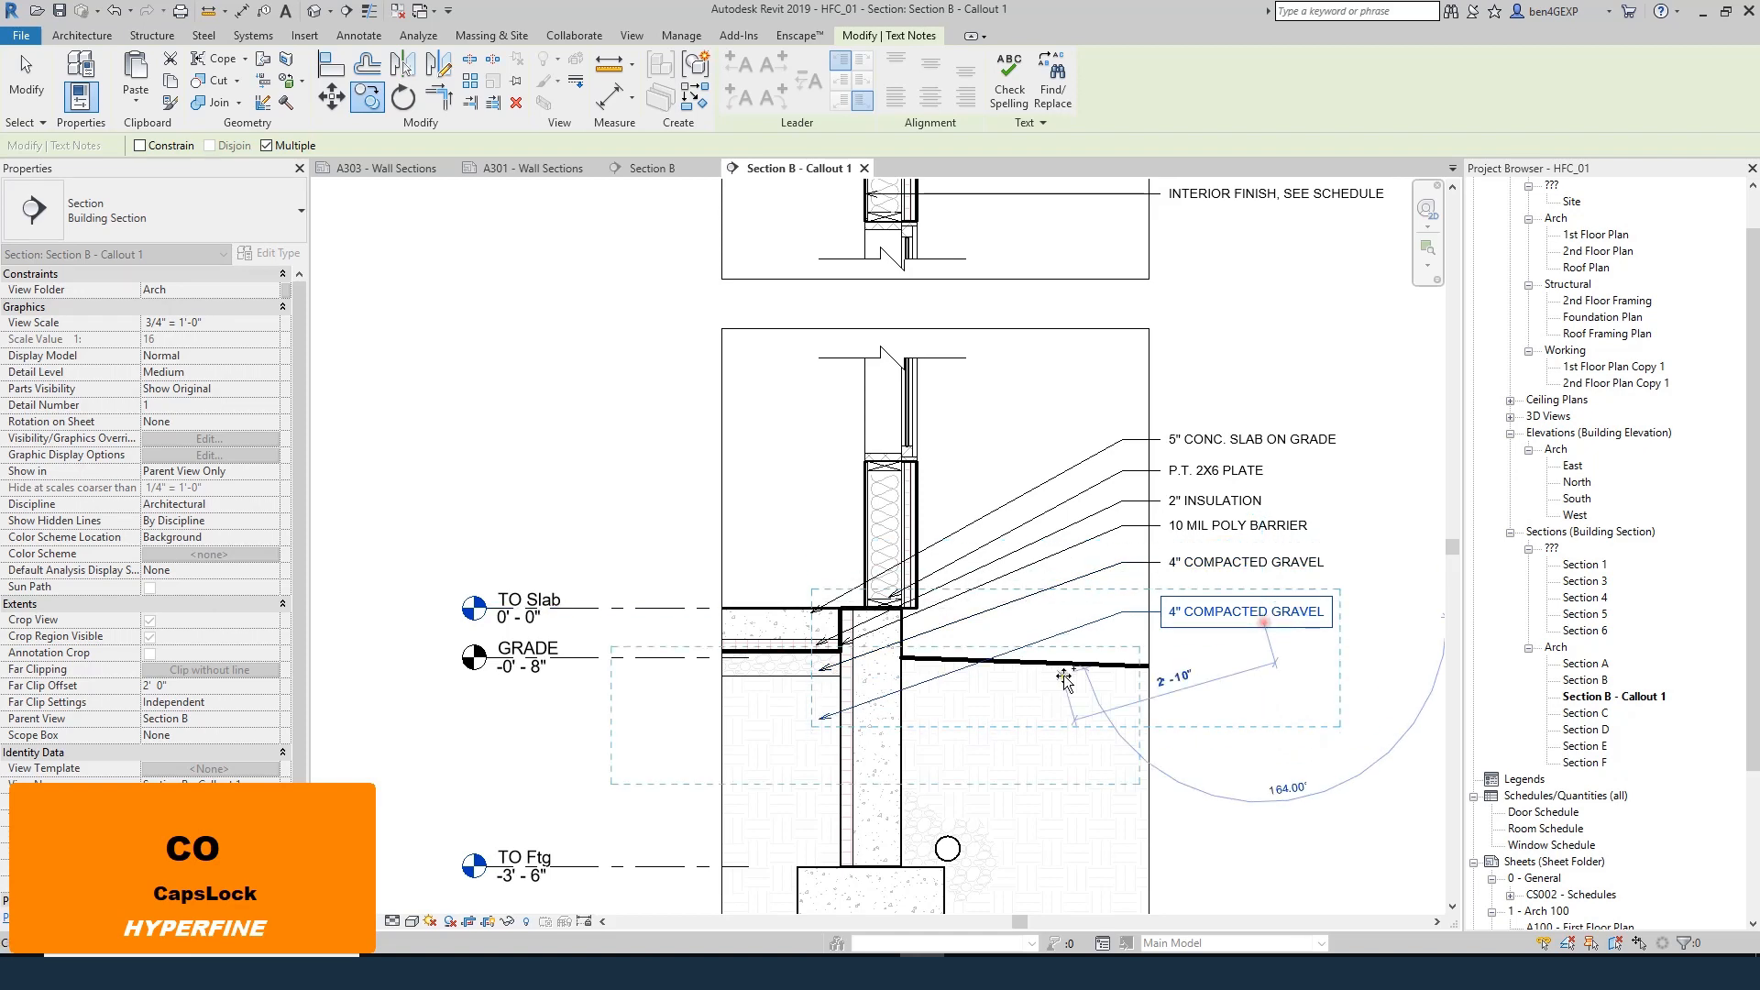
key("Escape")
left_click_drag(838, 720, 871, 711)
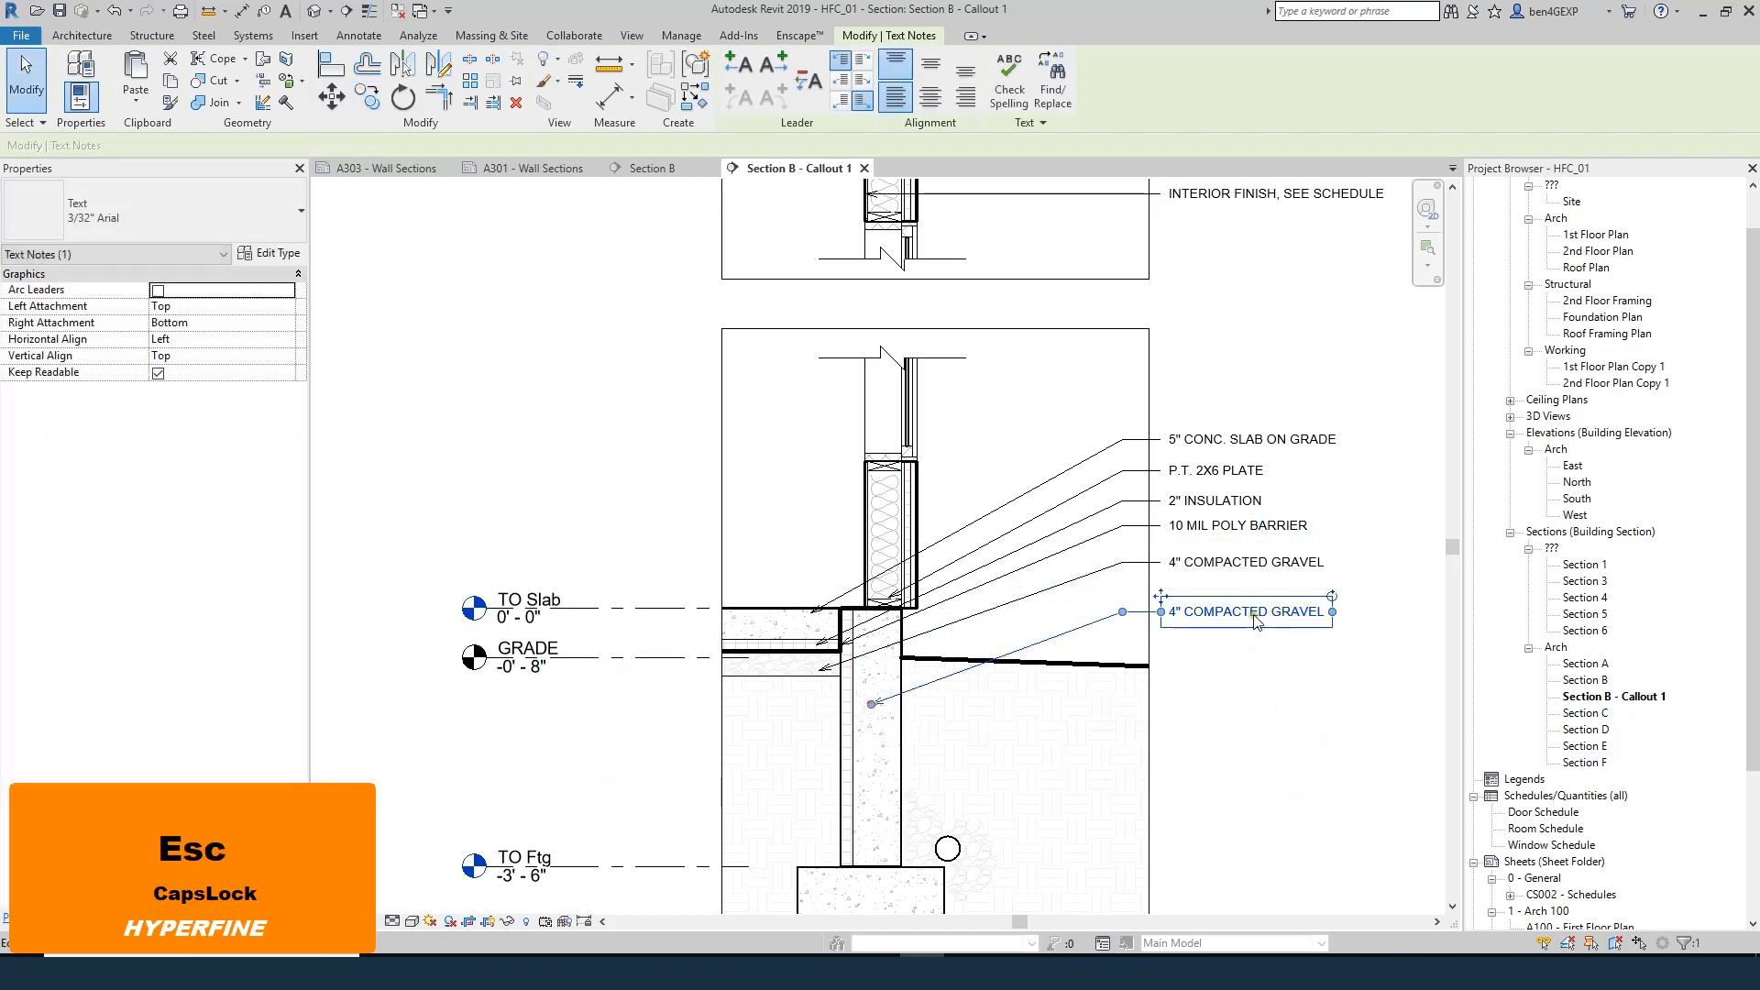
key("Escape")
key("Escape")
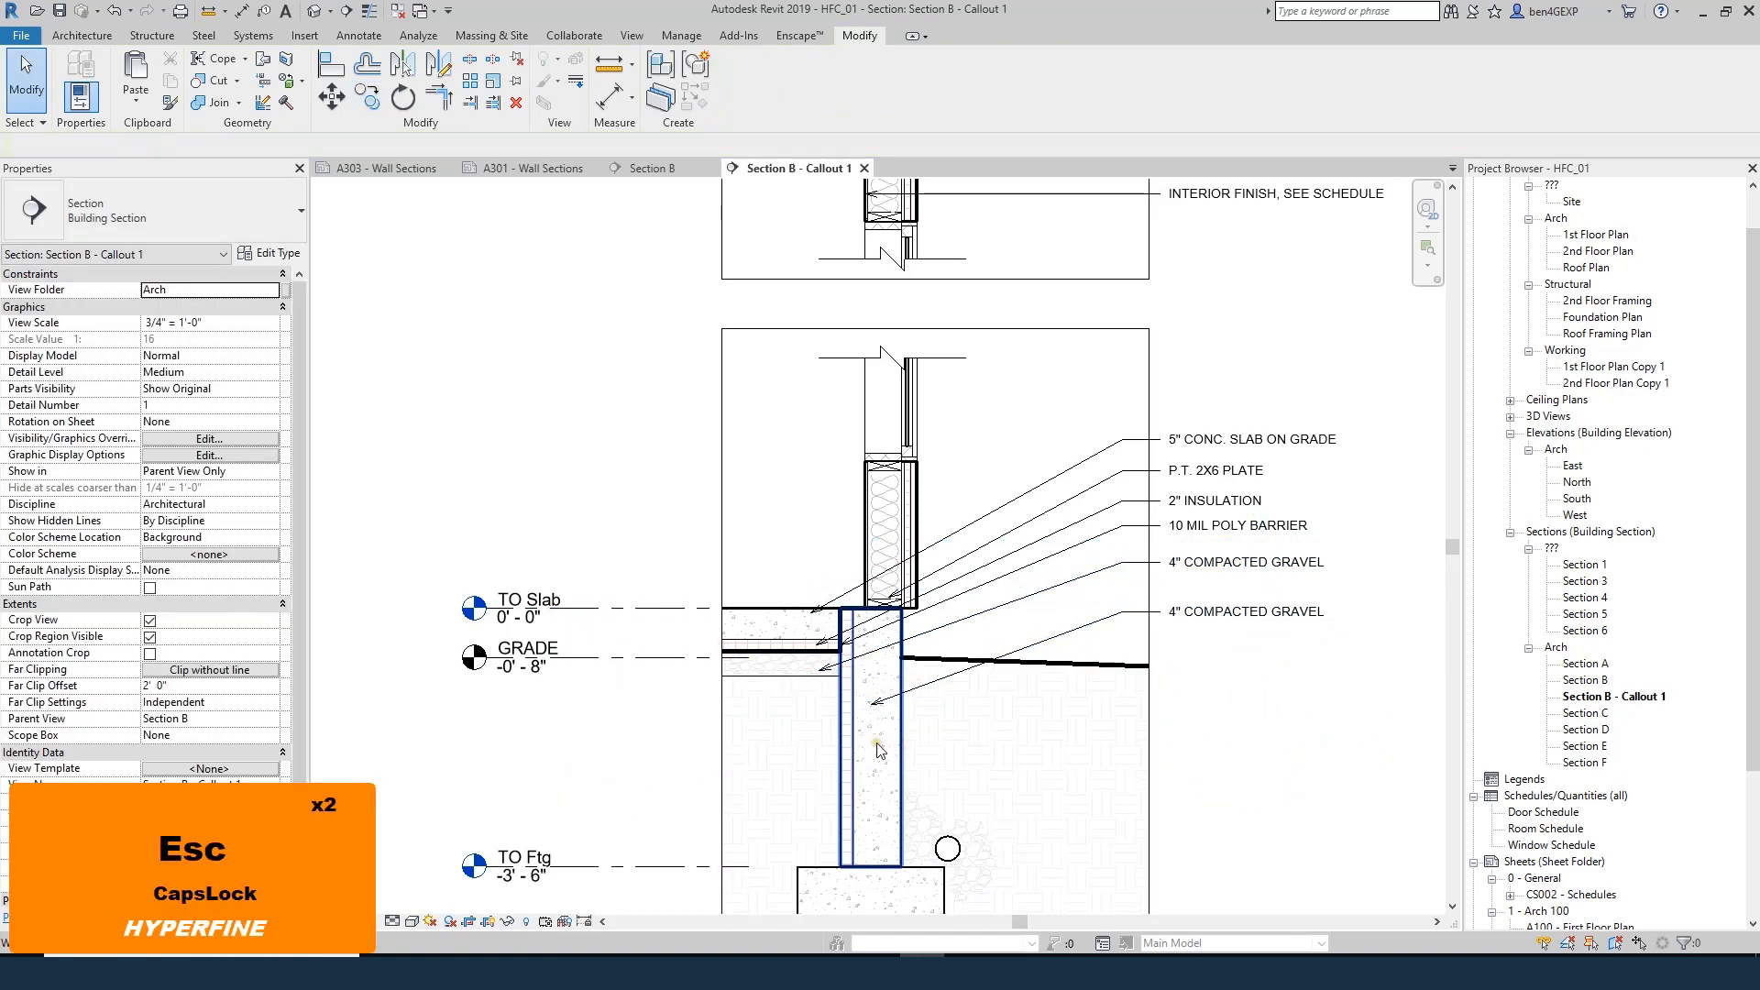
- Check the foundation wall's type and change its note's text to "8" CONC. FDN WALL"
left_click(880, 733)
double_click(1237, 611)
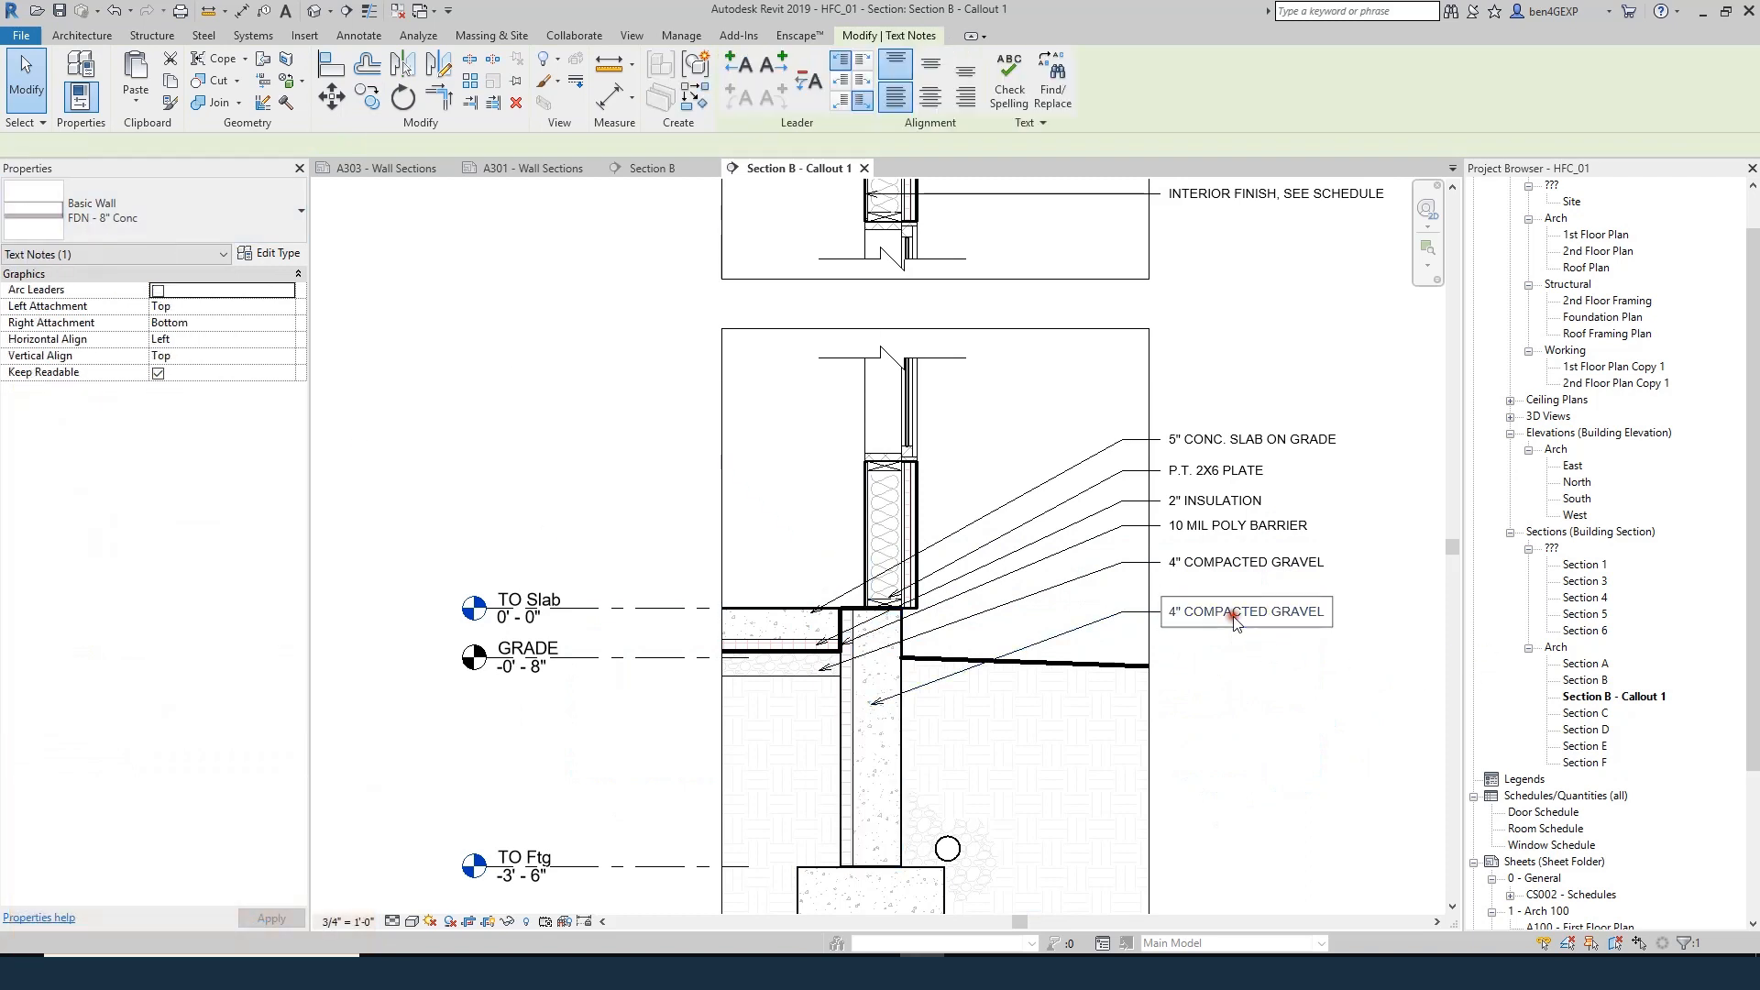
type("8\"")
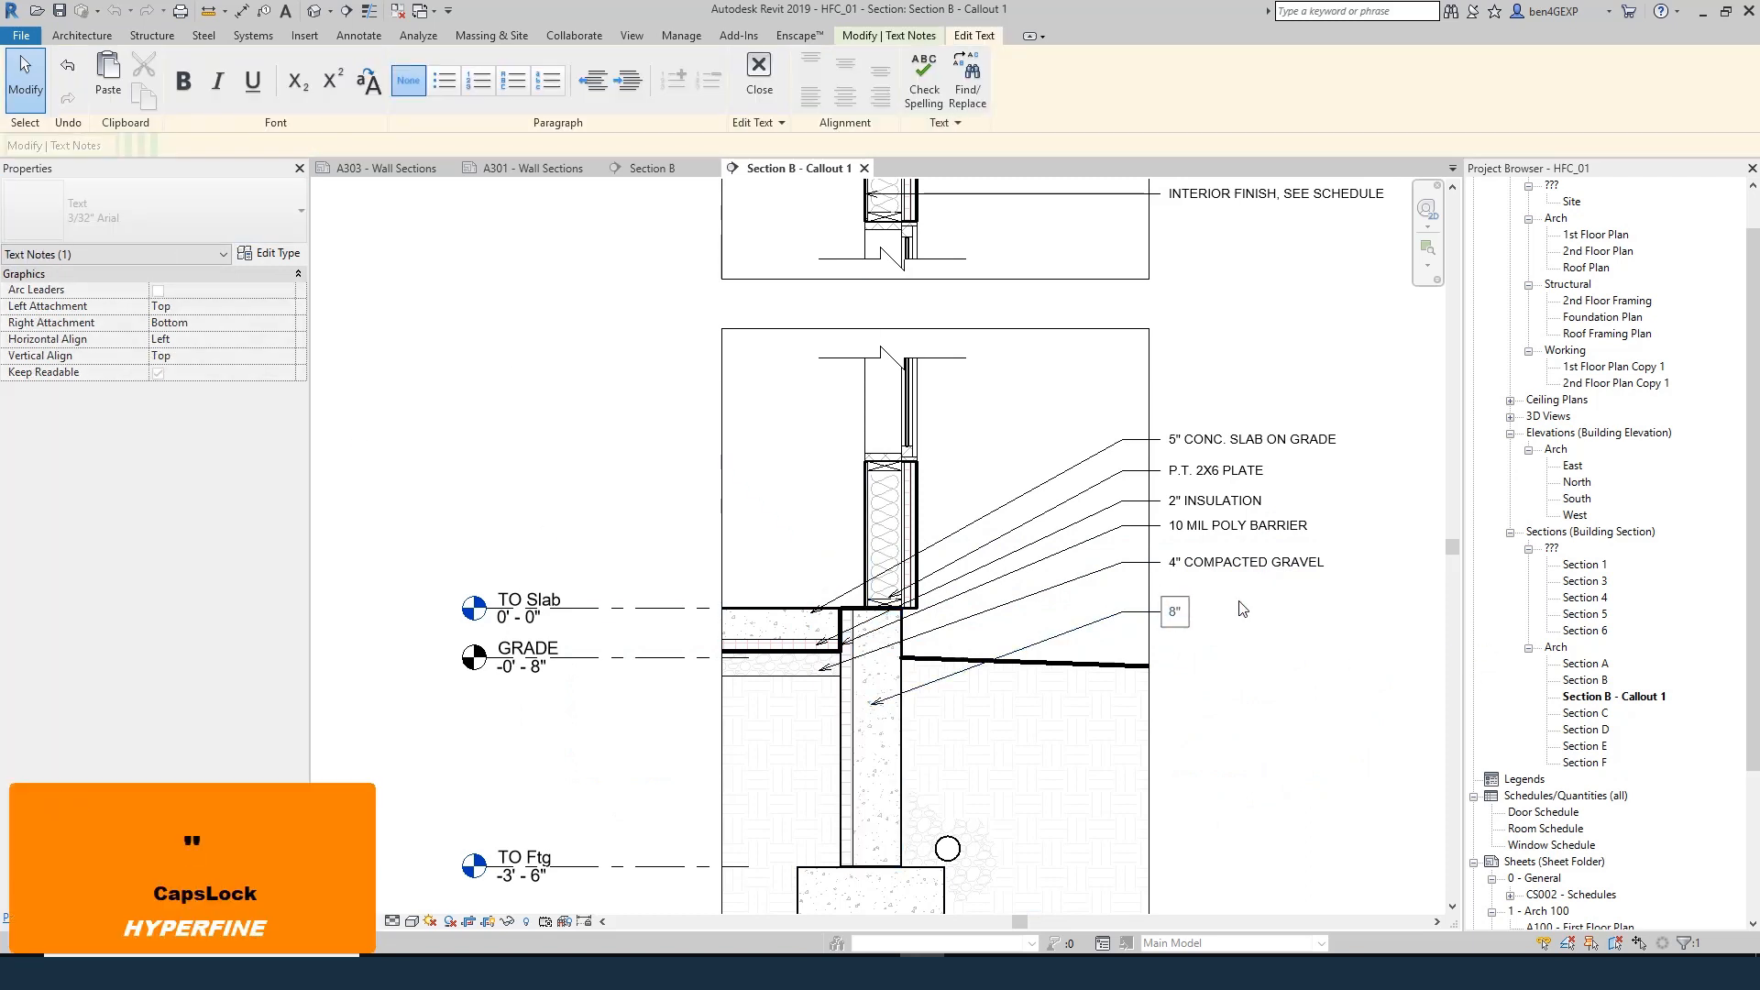
type(" CONC.")
key("BackSpace")
type("F")
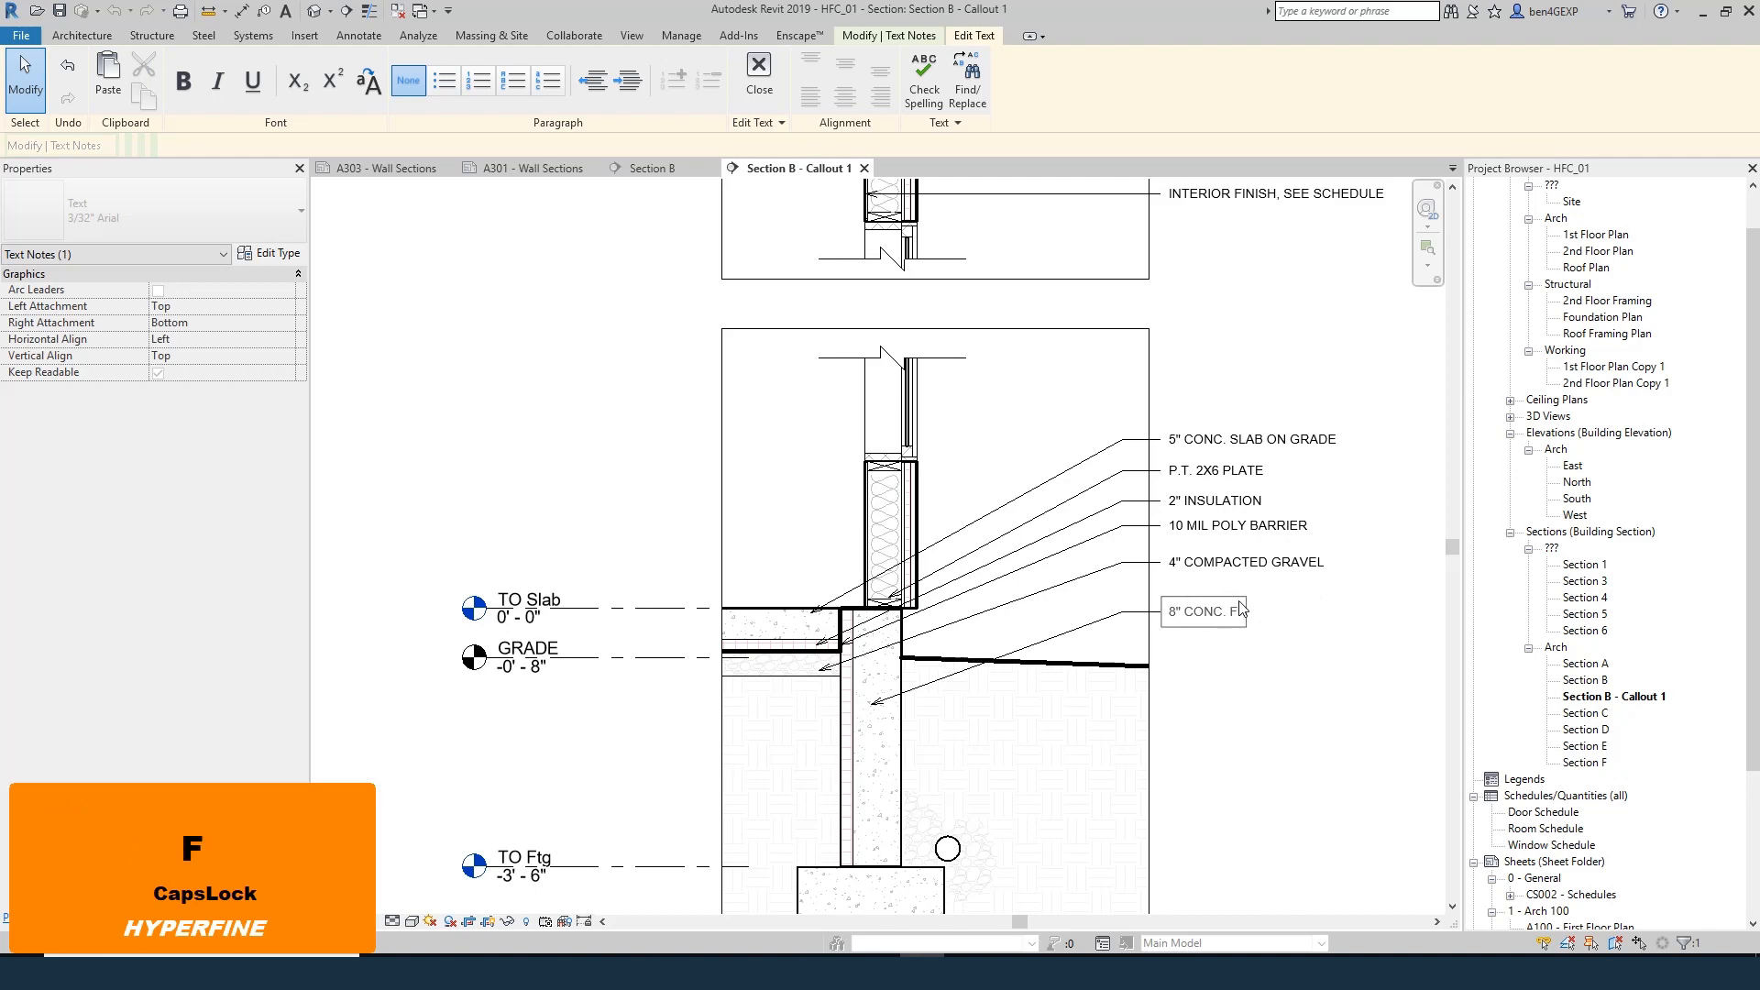
type("DN WALL")
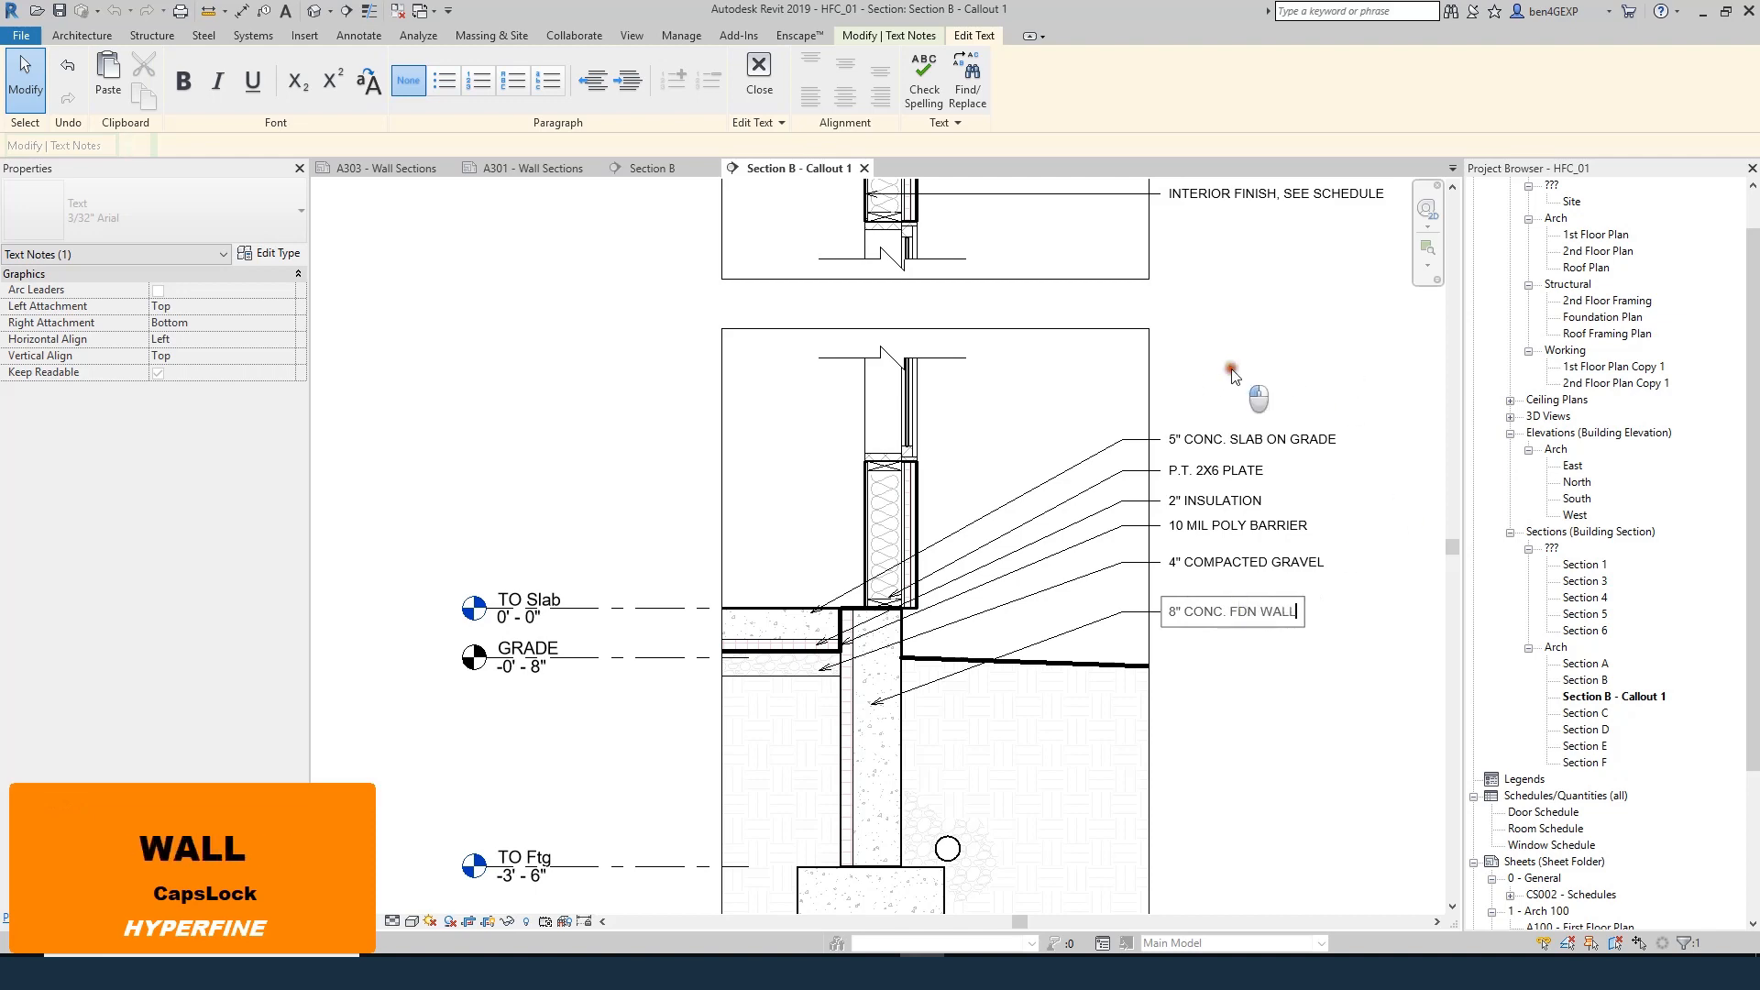
left_click(1231, 374)
left_click(1337, 576)
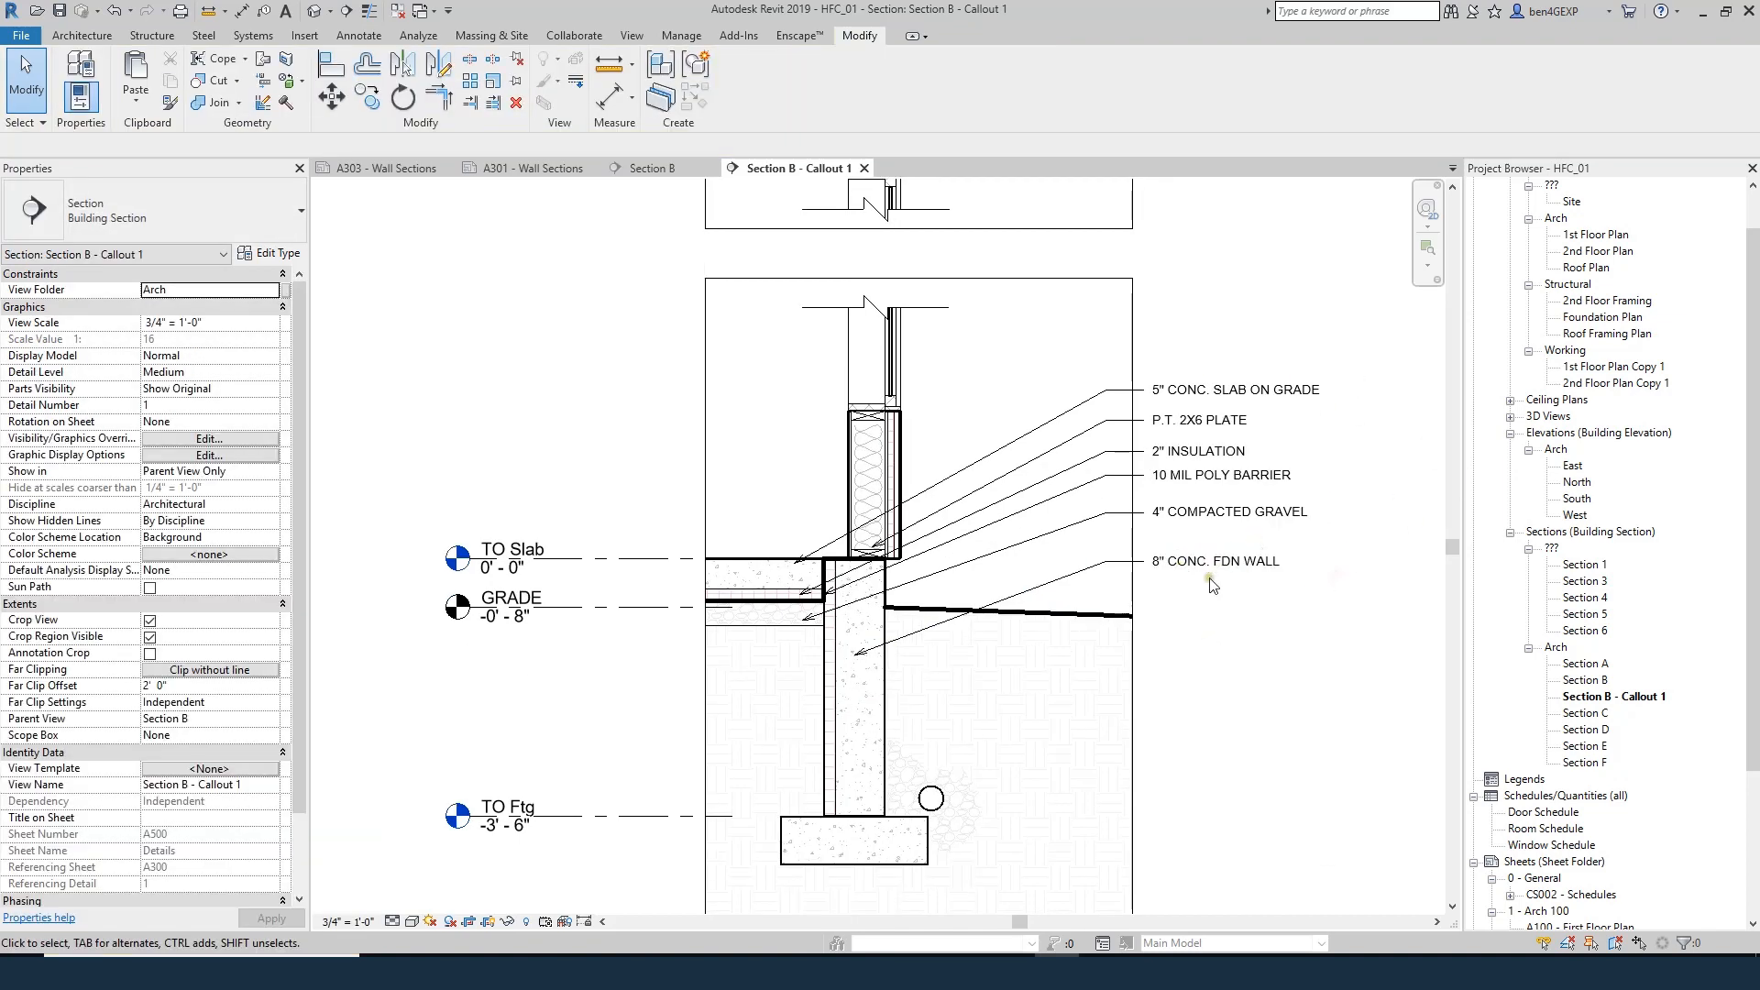
- Copy the 8" CONC. FDN WALL note down near the footing and point the copy's leader at the foundation drain pipe
left_click(1214, 561)
key("c")
key("o")
left_click(1221, 552)
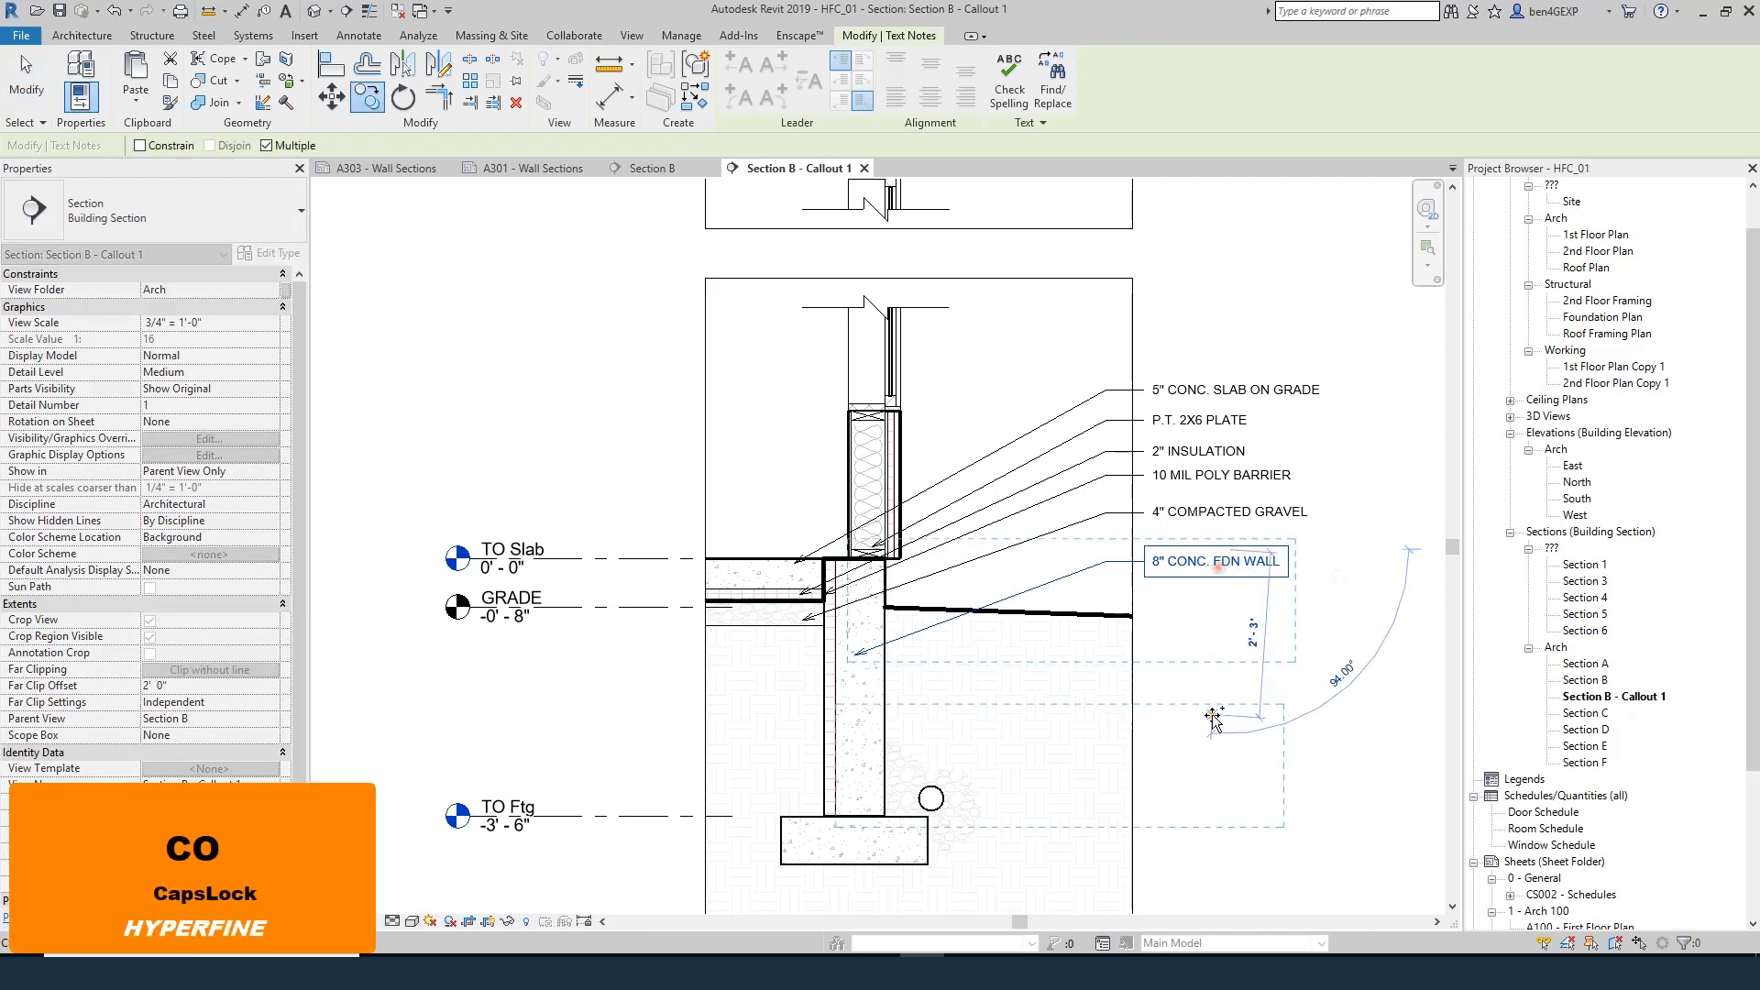
left_click(1217, 719)
key("Escape")
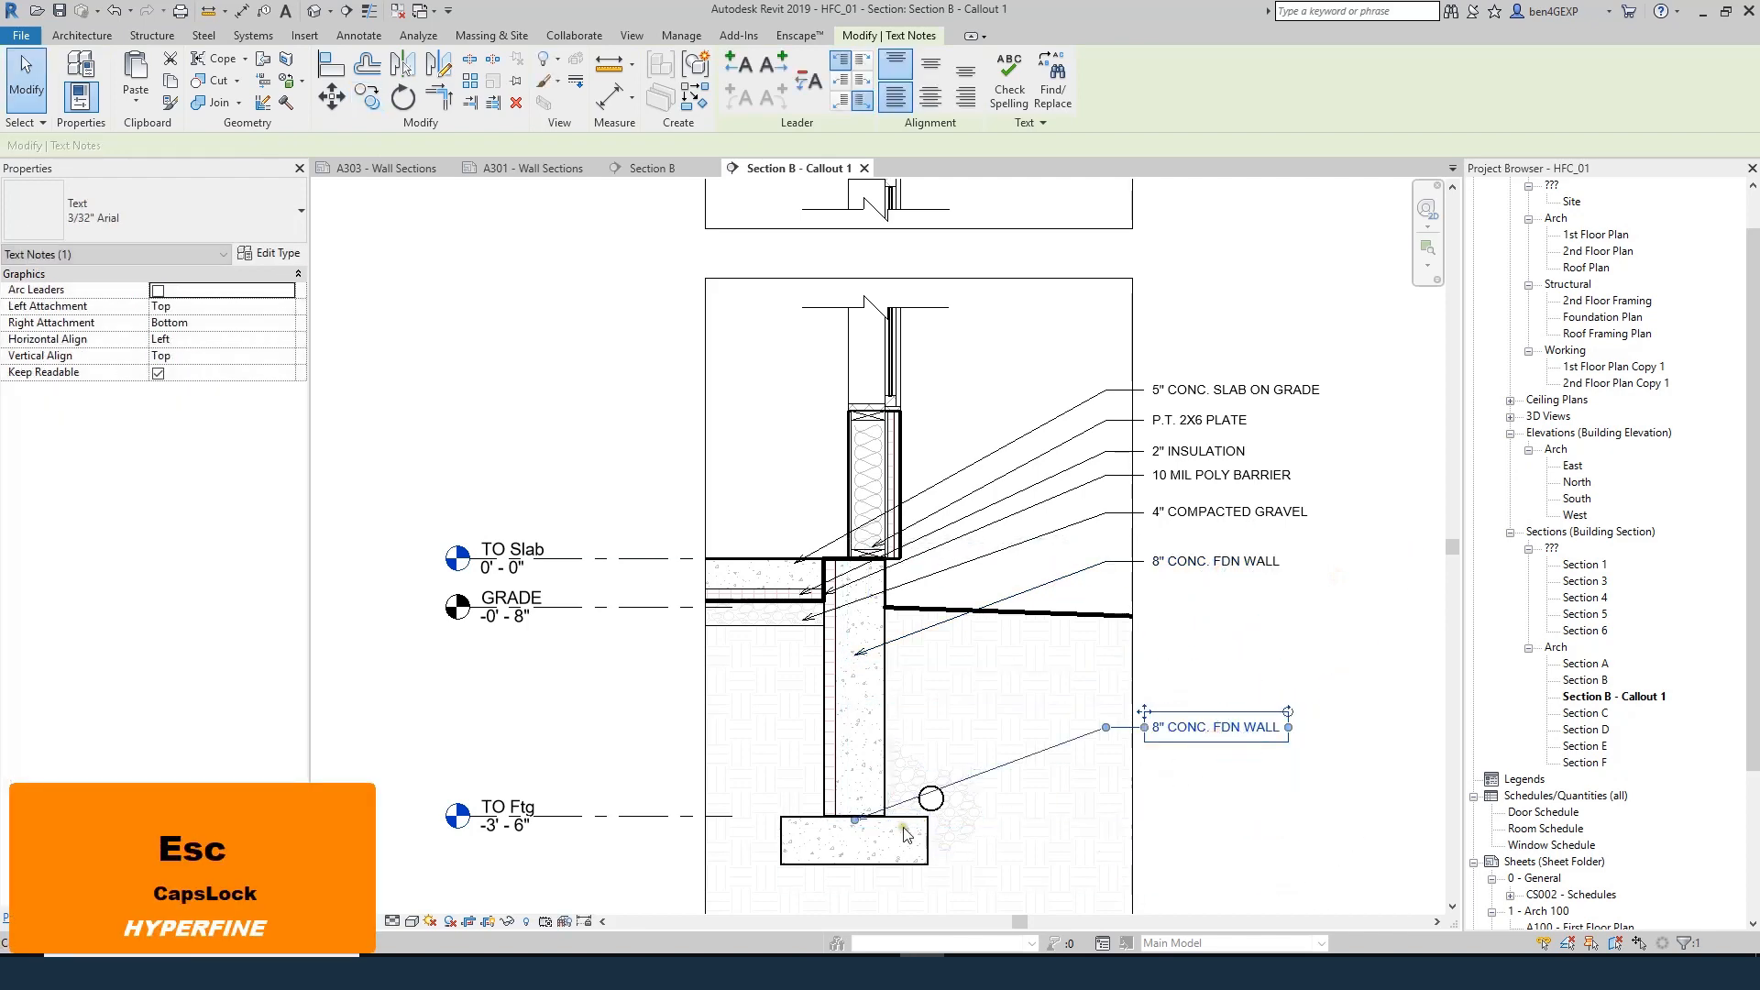
scroll(930, 797, "up", 2)
key("Escape")
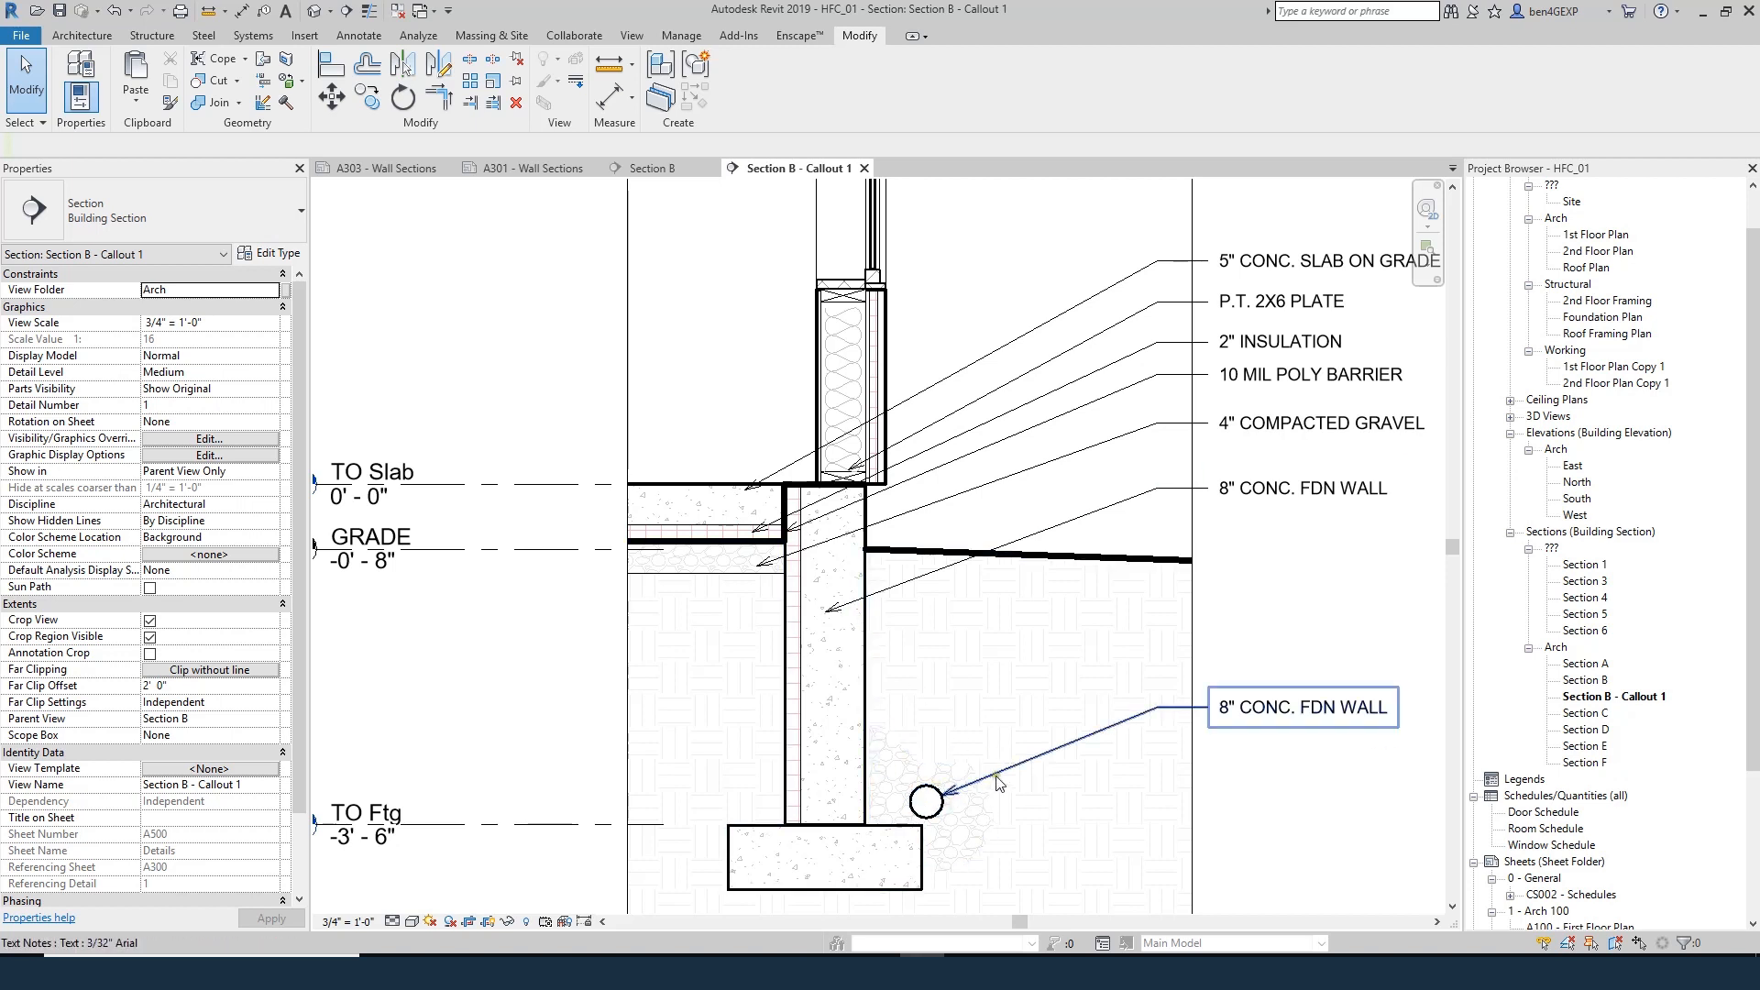
- Change the text of the drain pipe's note to "4" PERF. DRAIN TILE w. GRAVEL SURROUND"
double_click(1323, 709)
triple_click(1353, 711)
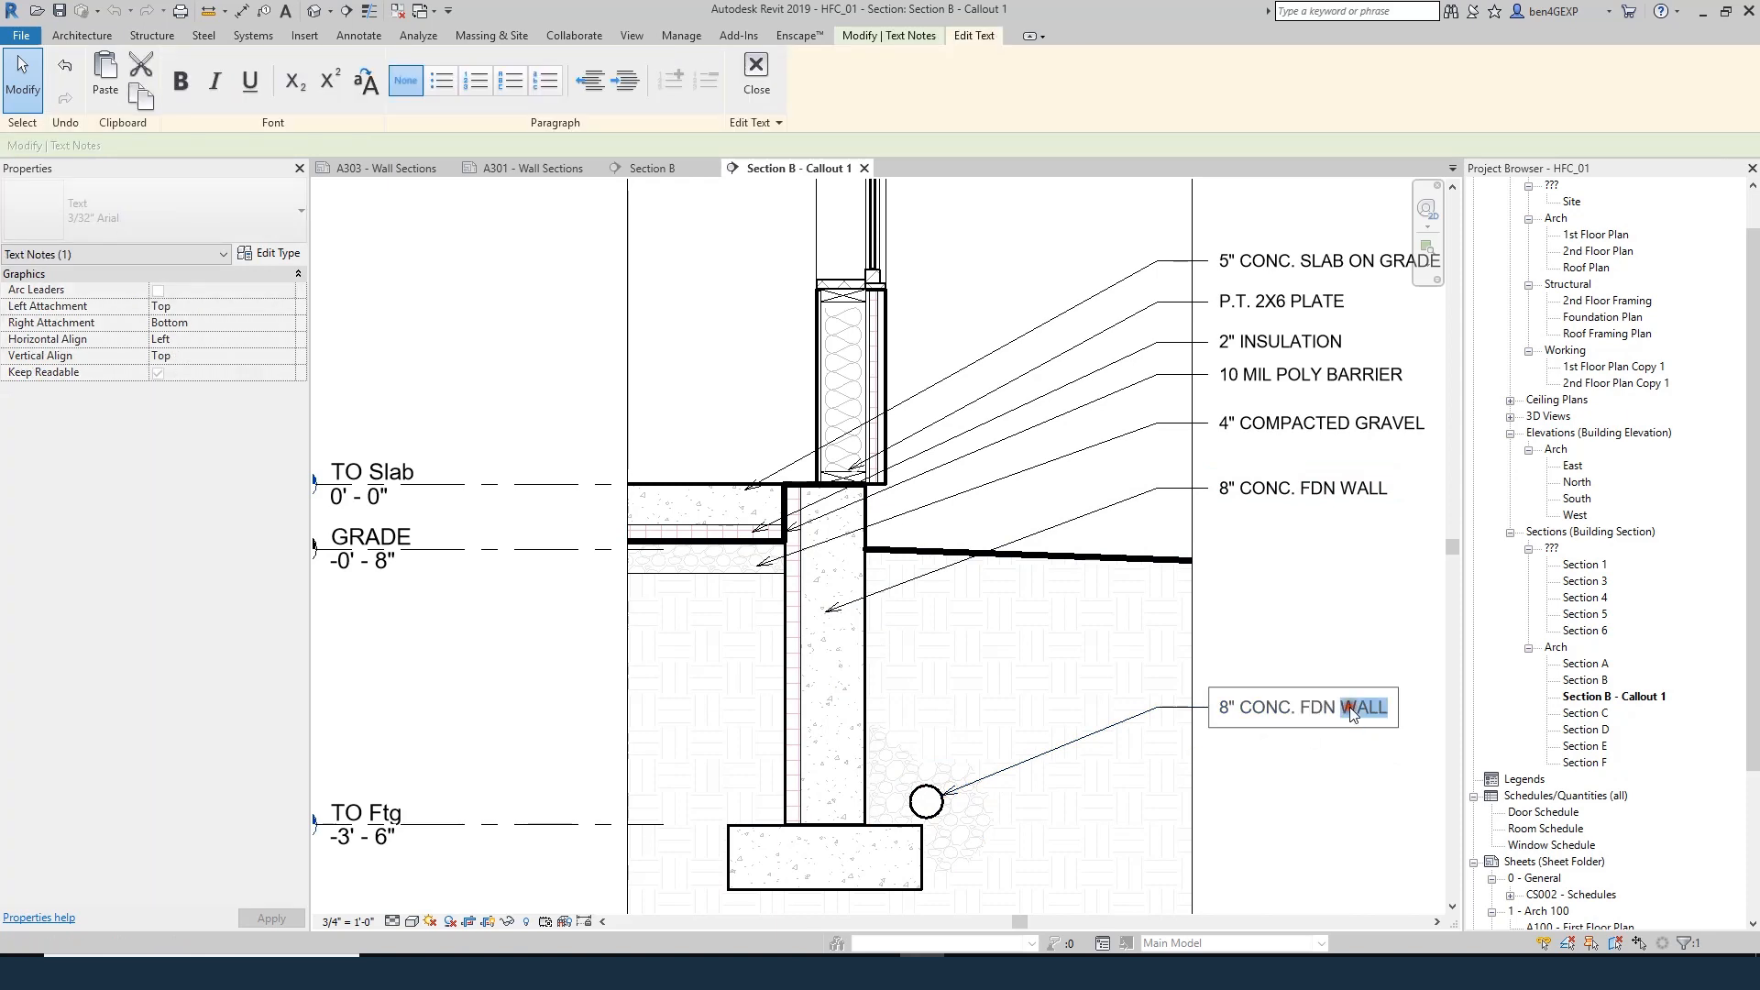
type("4\" ")
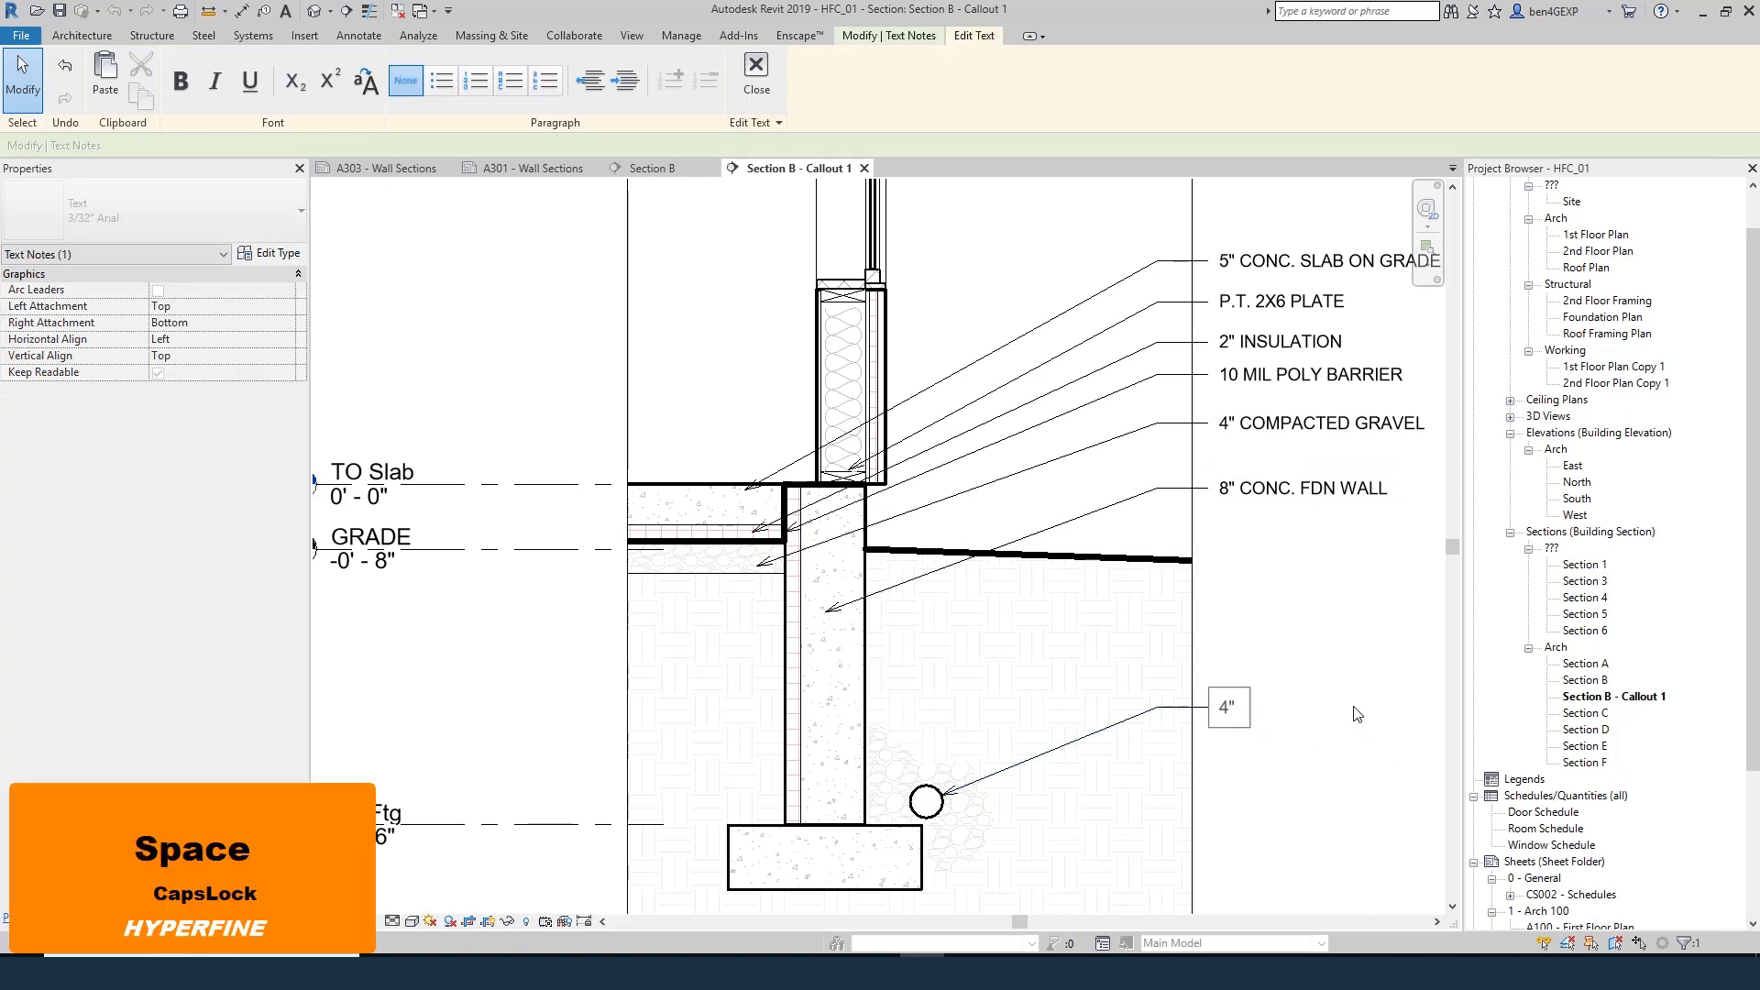
type("DRAIN")
key("BackSpace")
key("BackSpace")
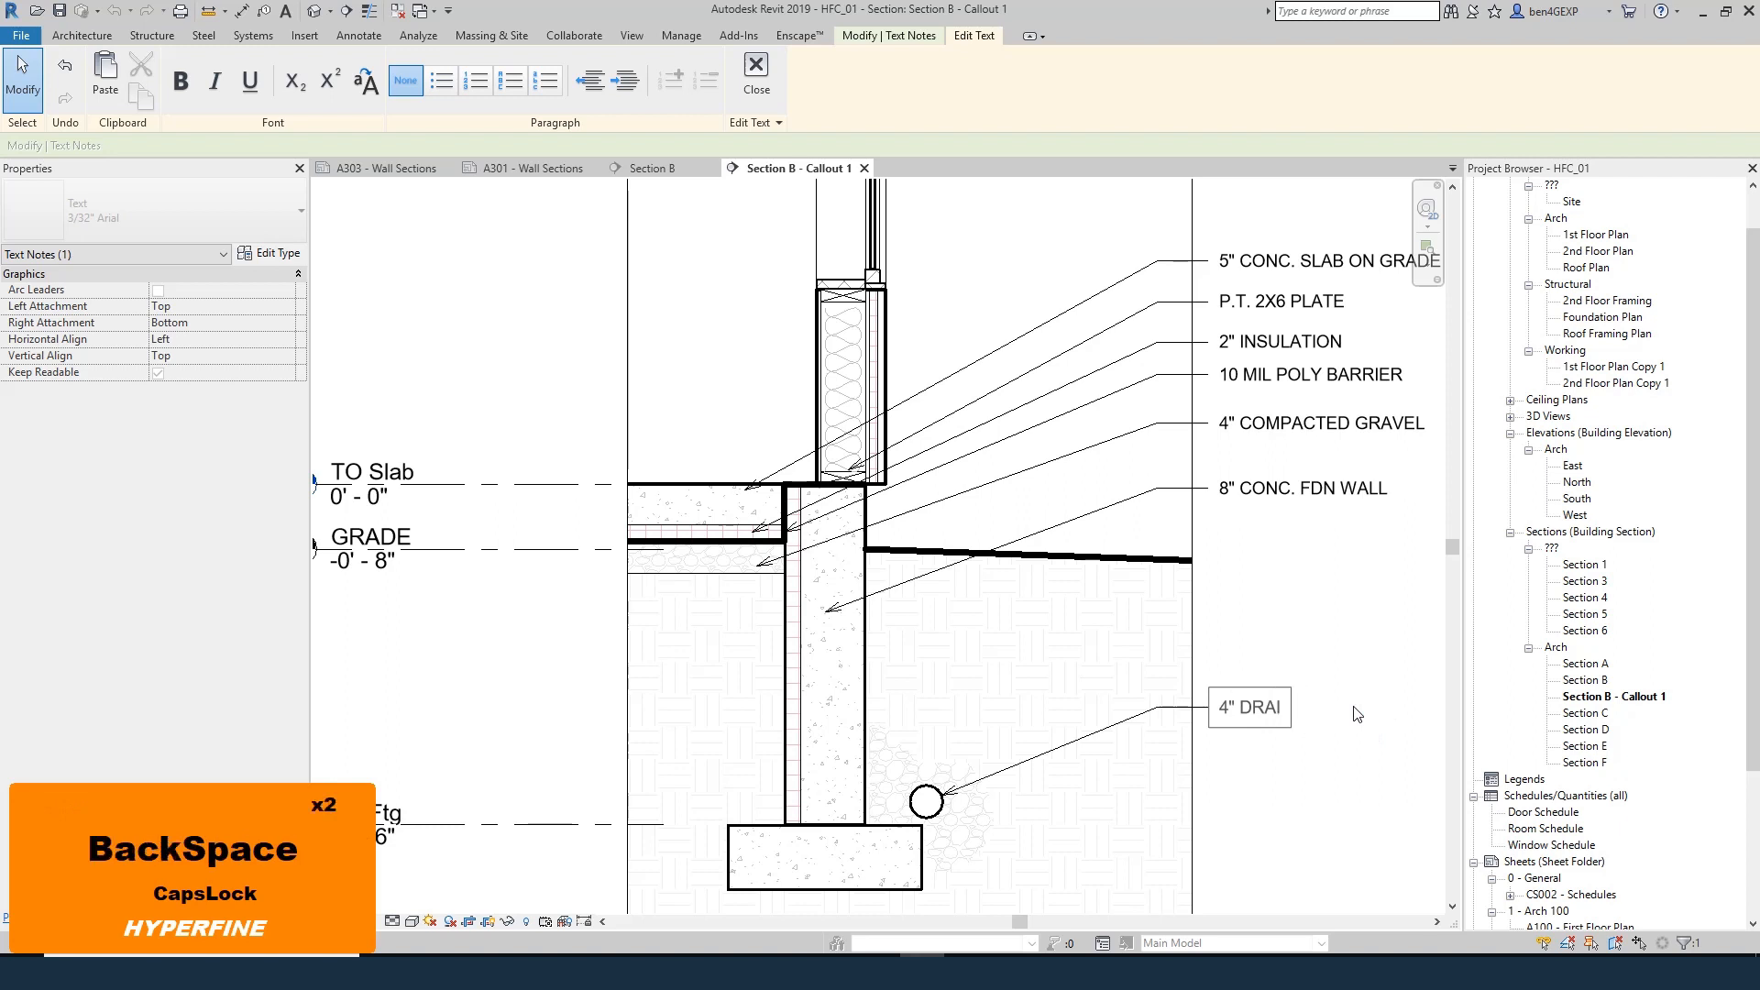
key("BackSpace")
type("PERF/")
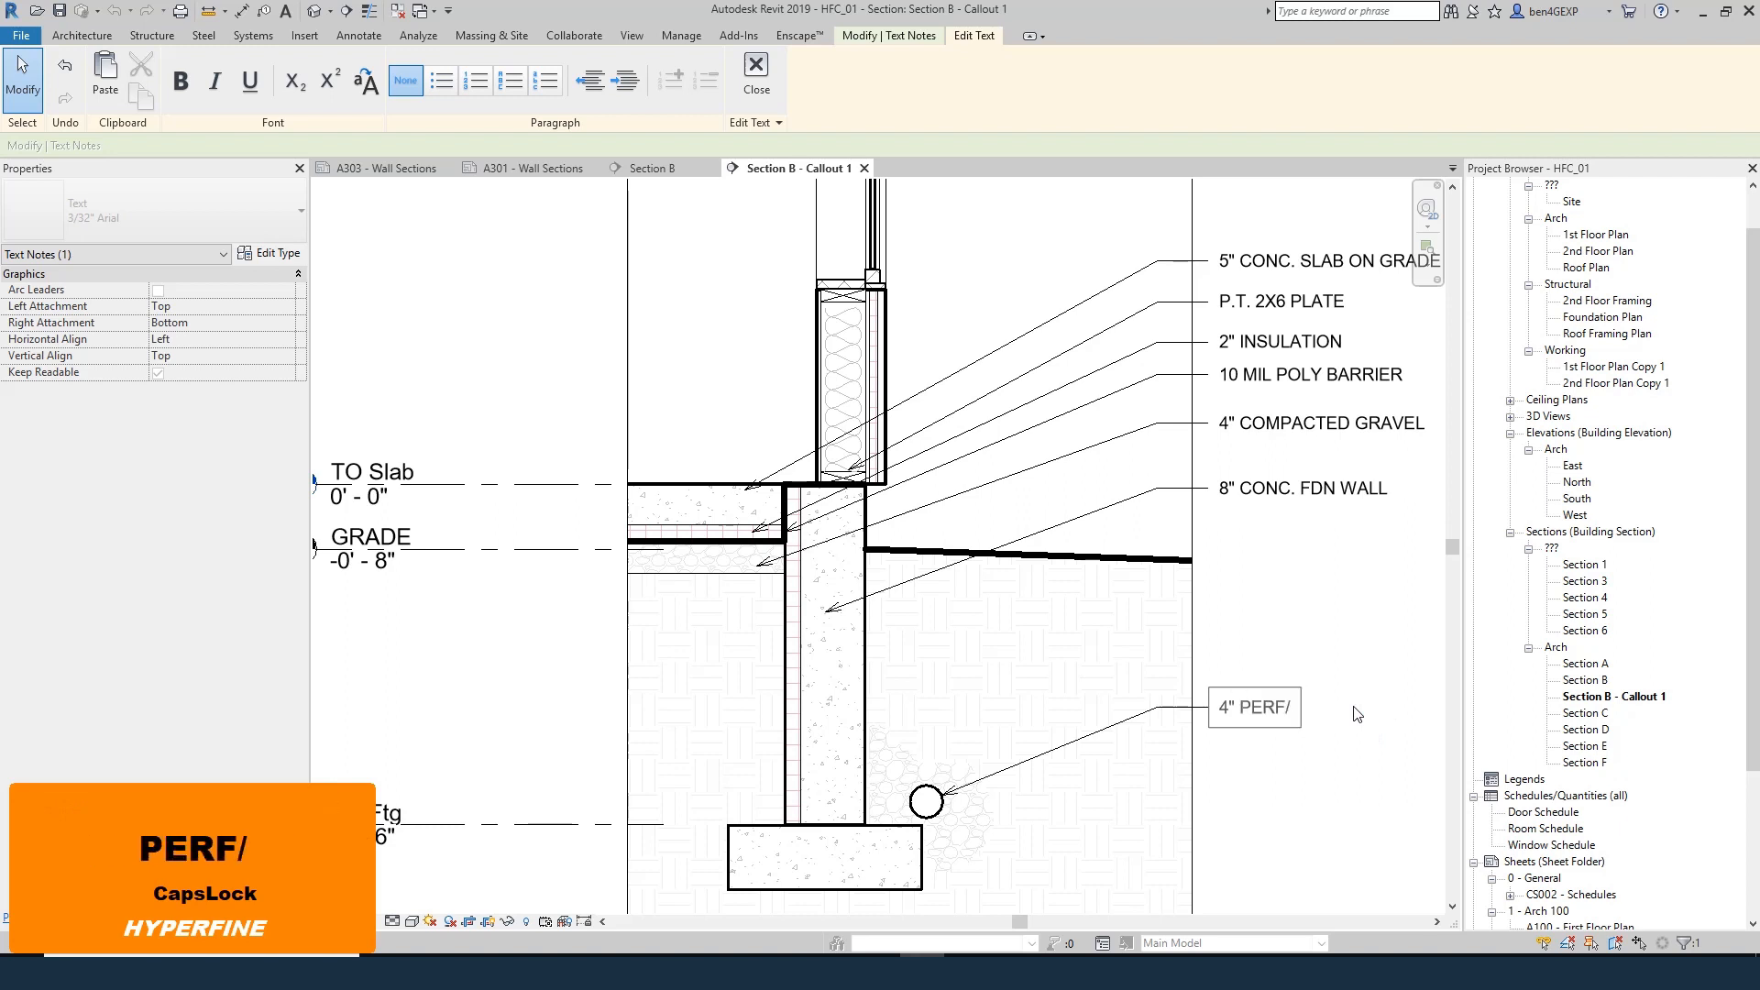
key("BackSpace")
type(". F")
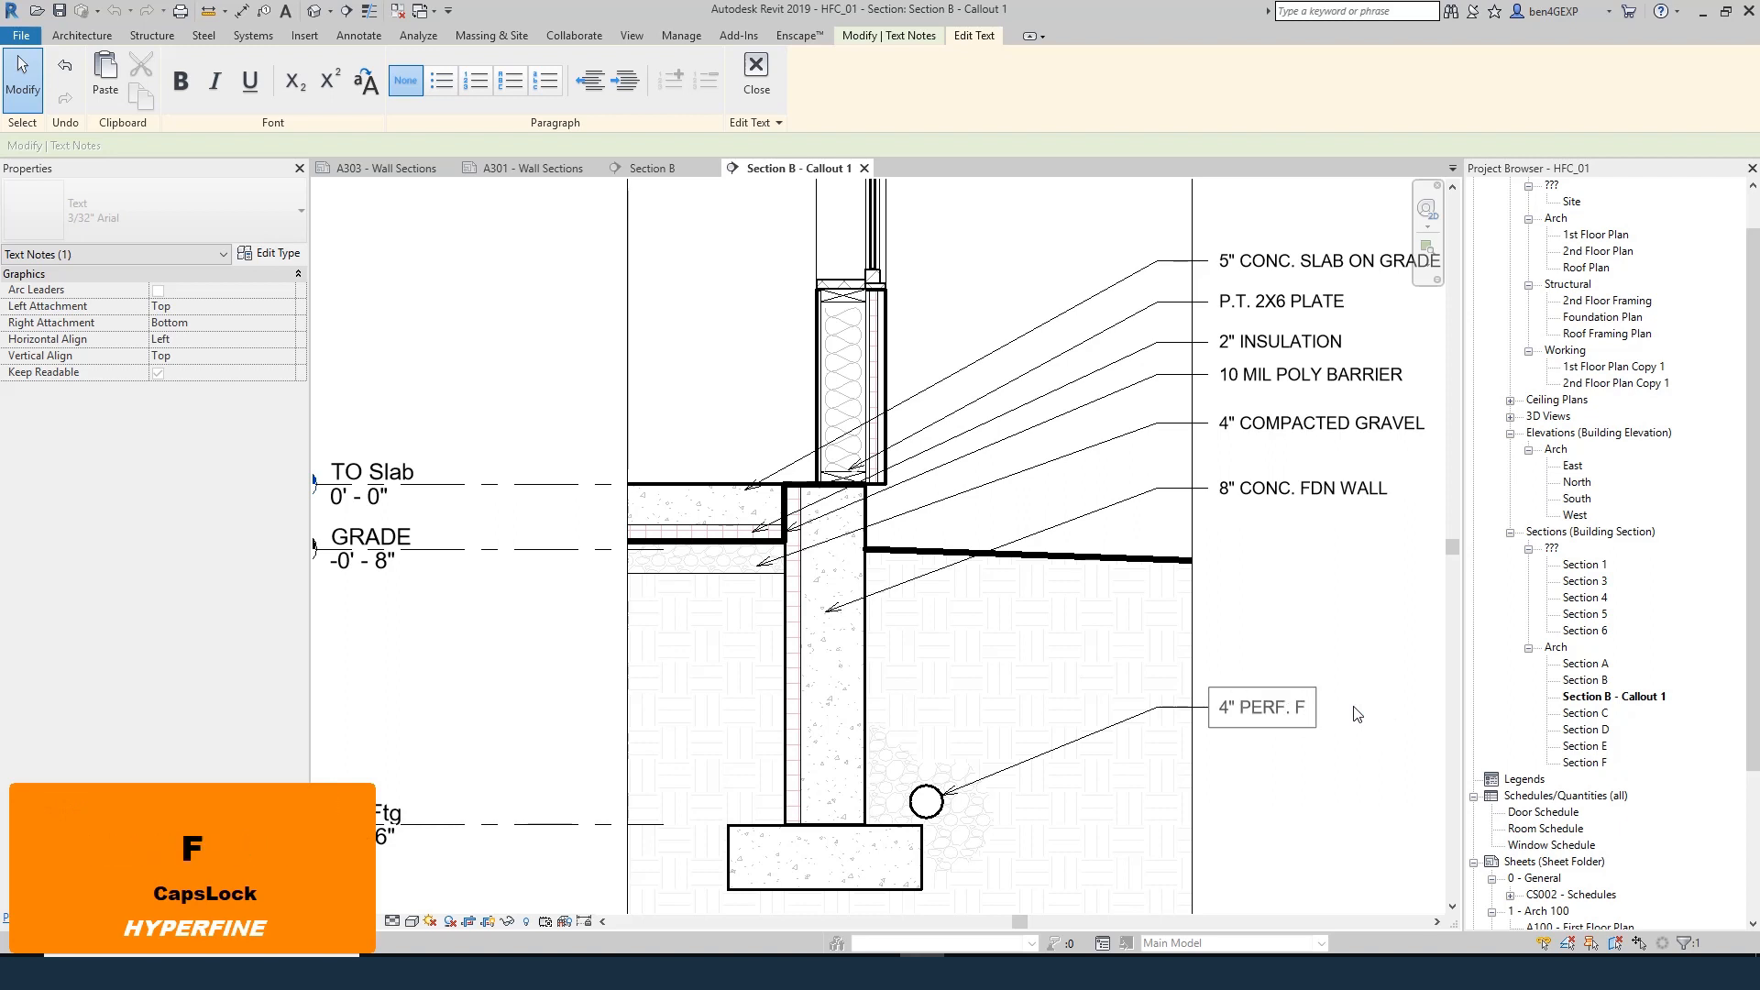
key("BackSpace")
type("DRAIN TILE")
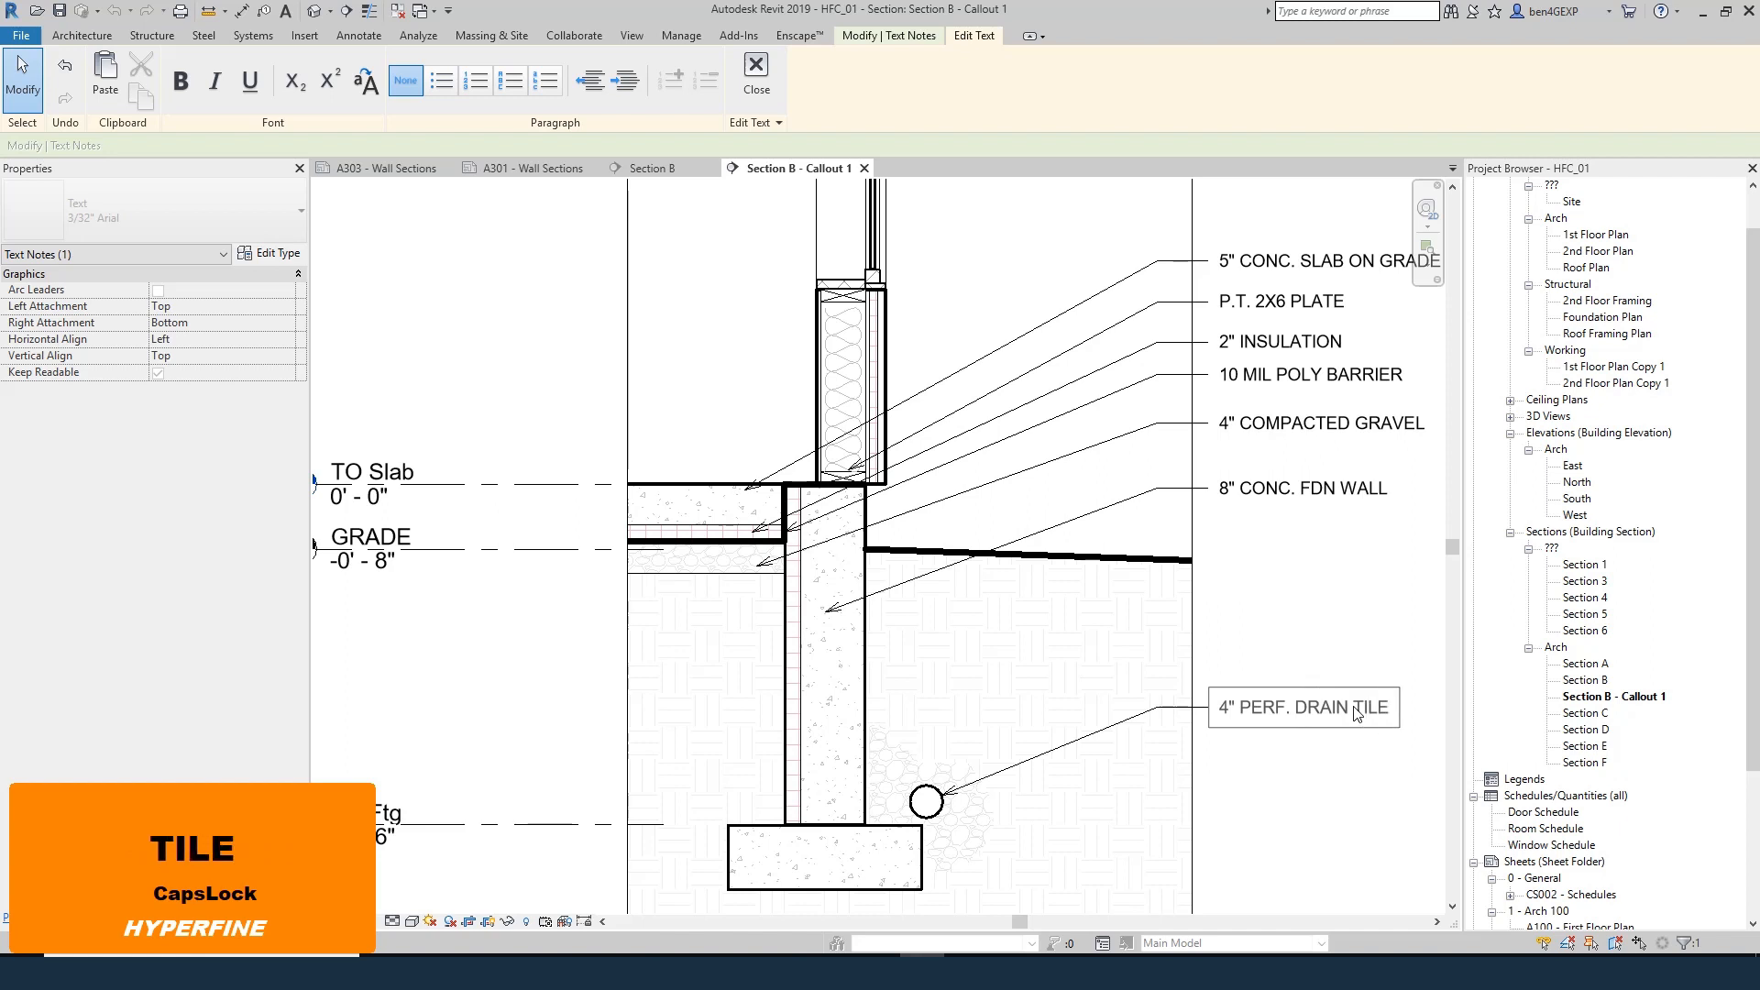
type(" w. G")
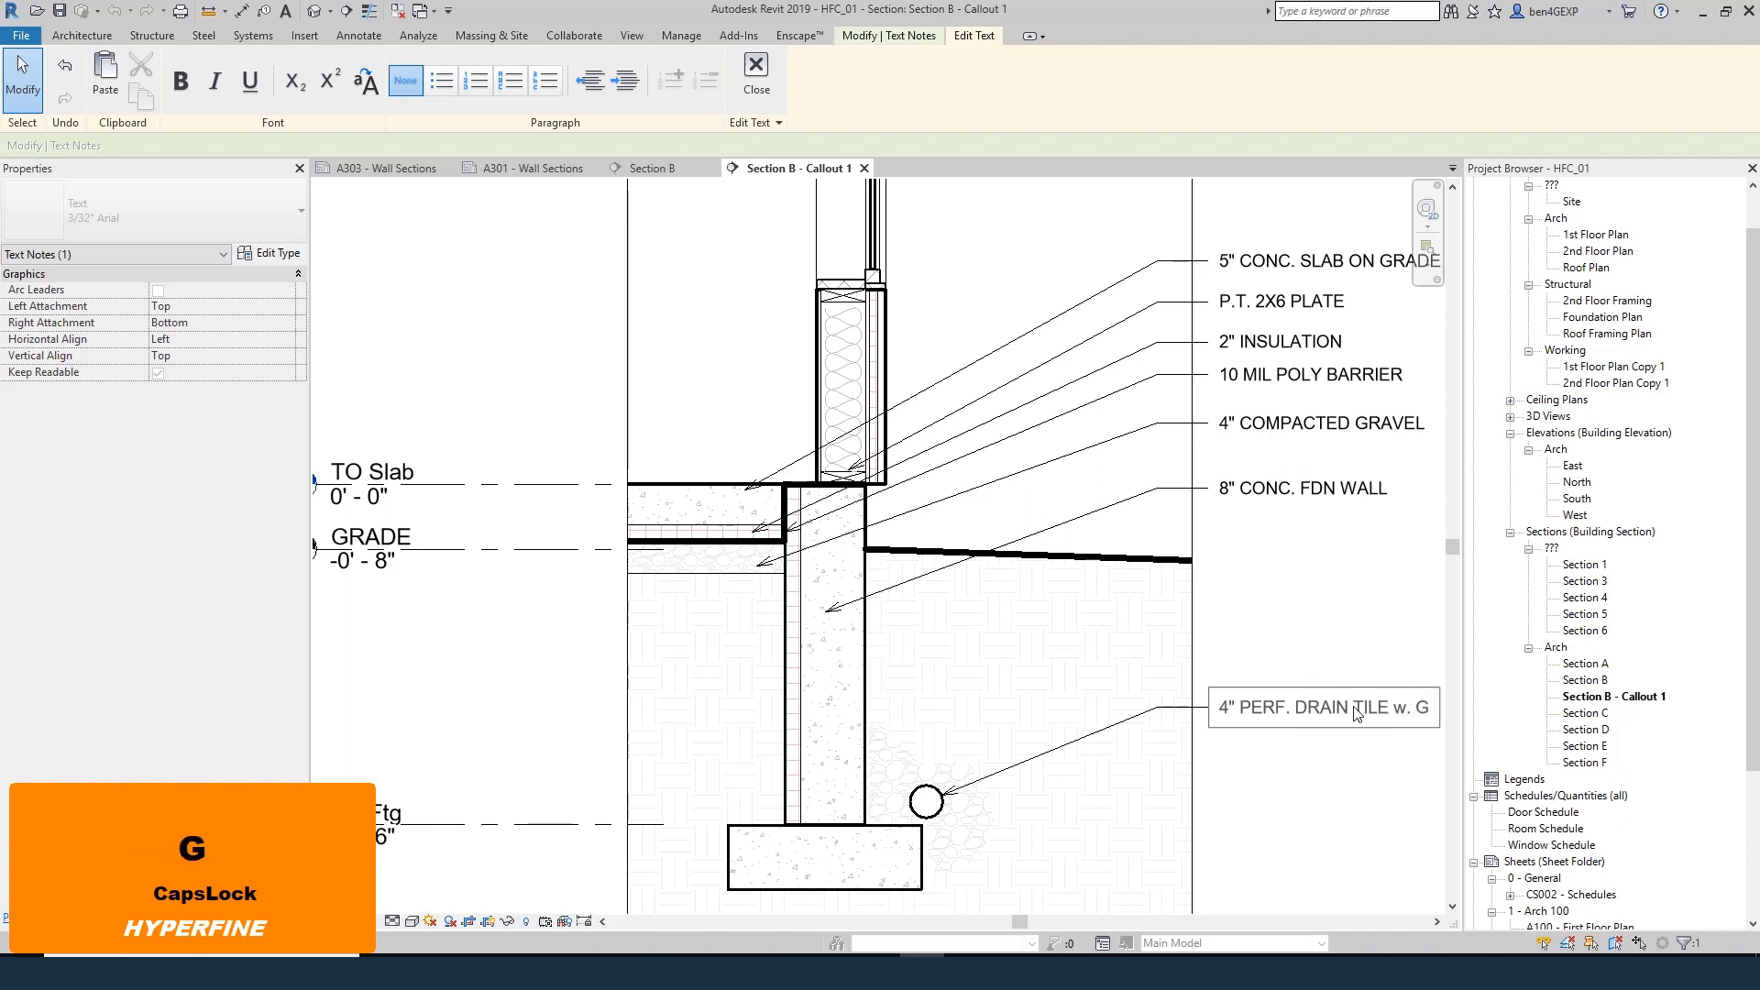
type("RAVEL SURROI")
key("BackSpace")
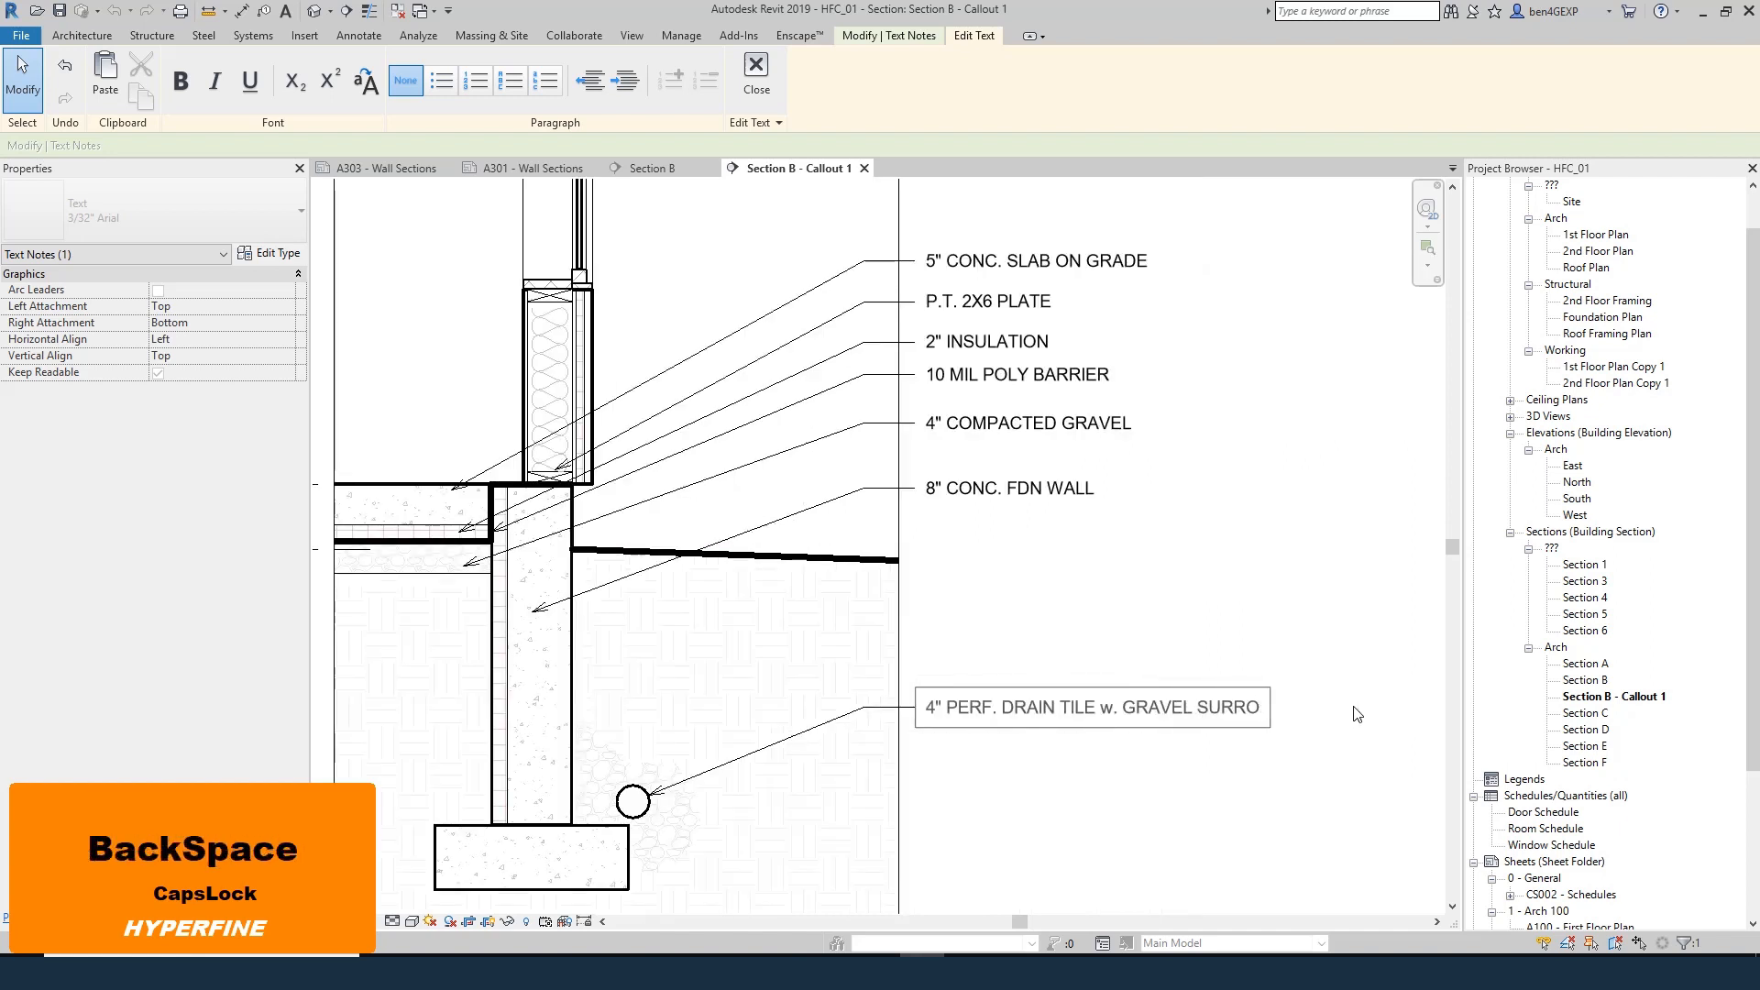
type("UND")
key("Escape")
key("Escape")
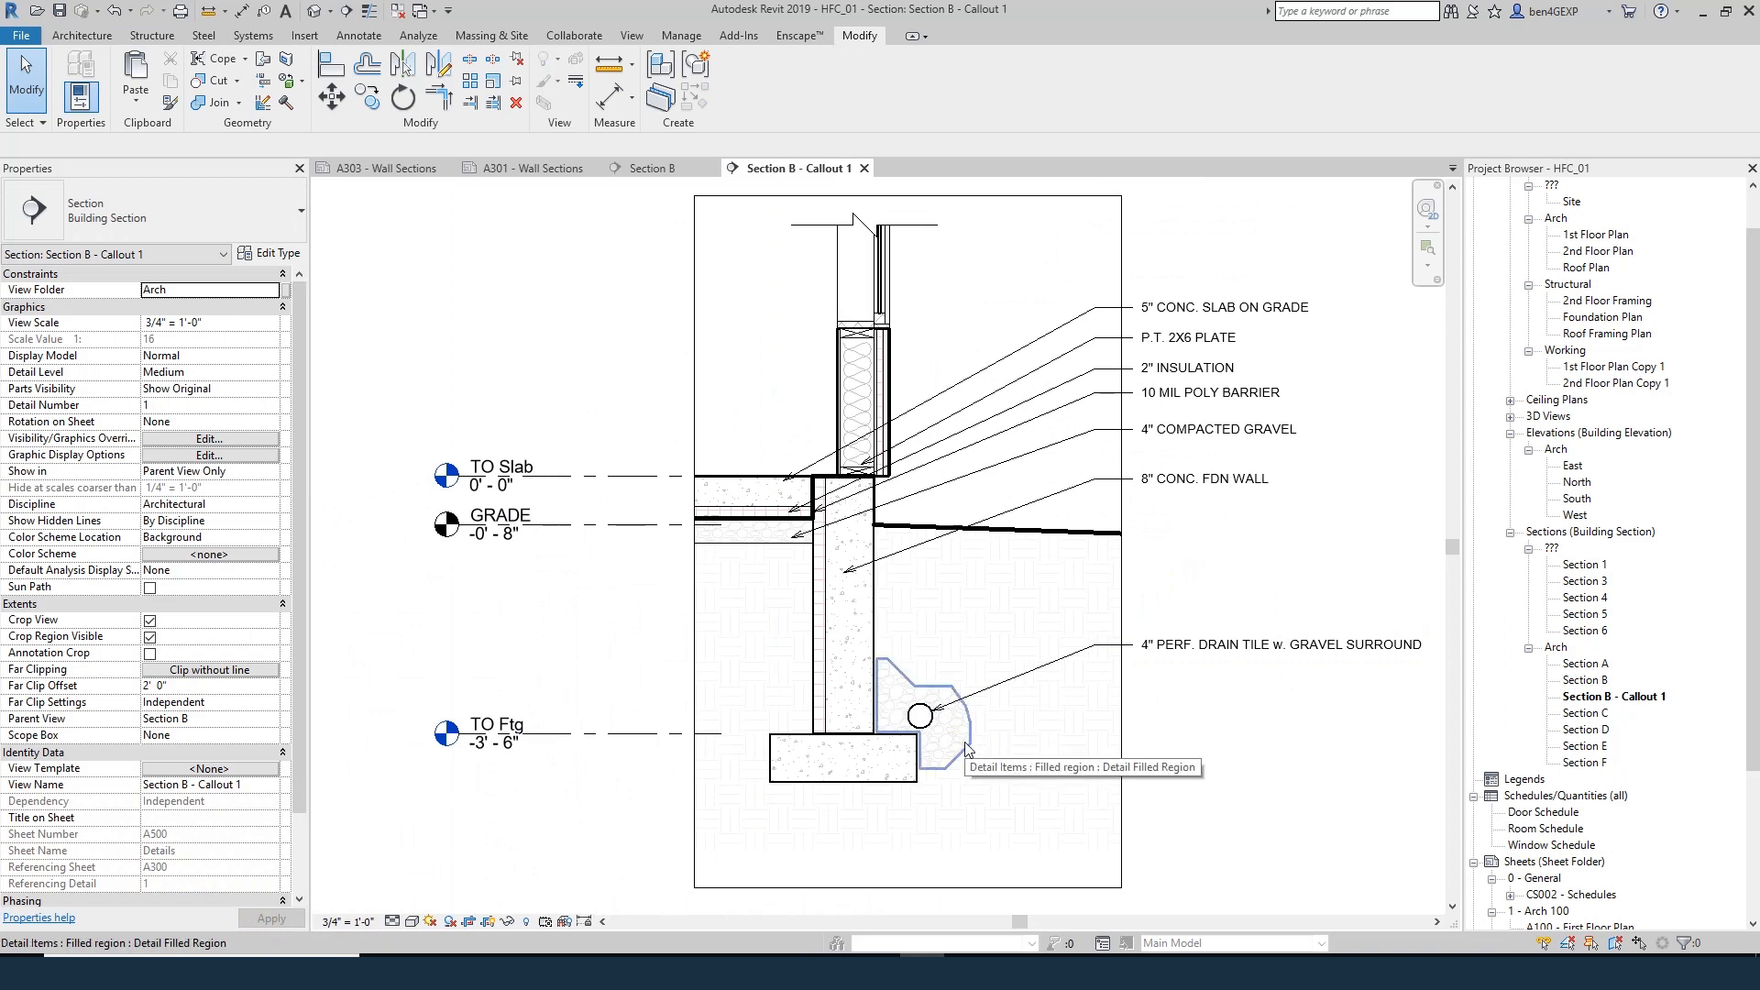
- Copy the drain tile note straight below itself and point the copy's leader at the concrete footing
left_click(1264, 655)
key("Escape")
key("Escape")
key("Escape")
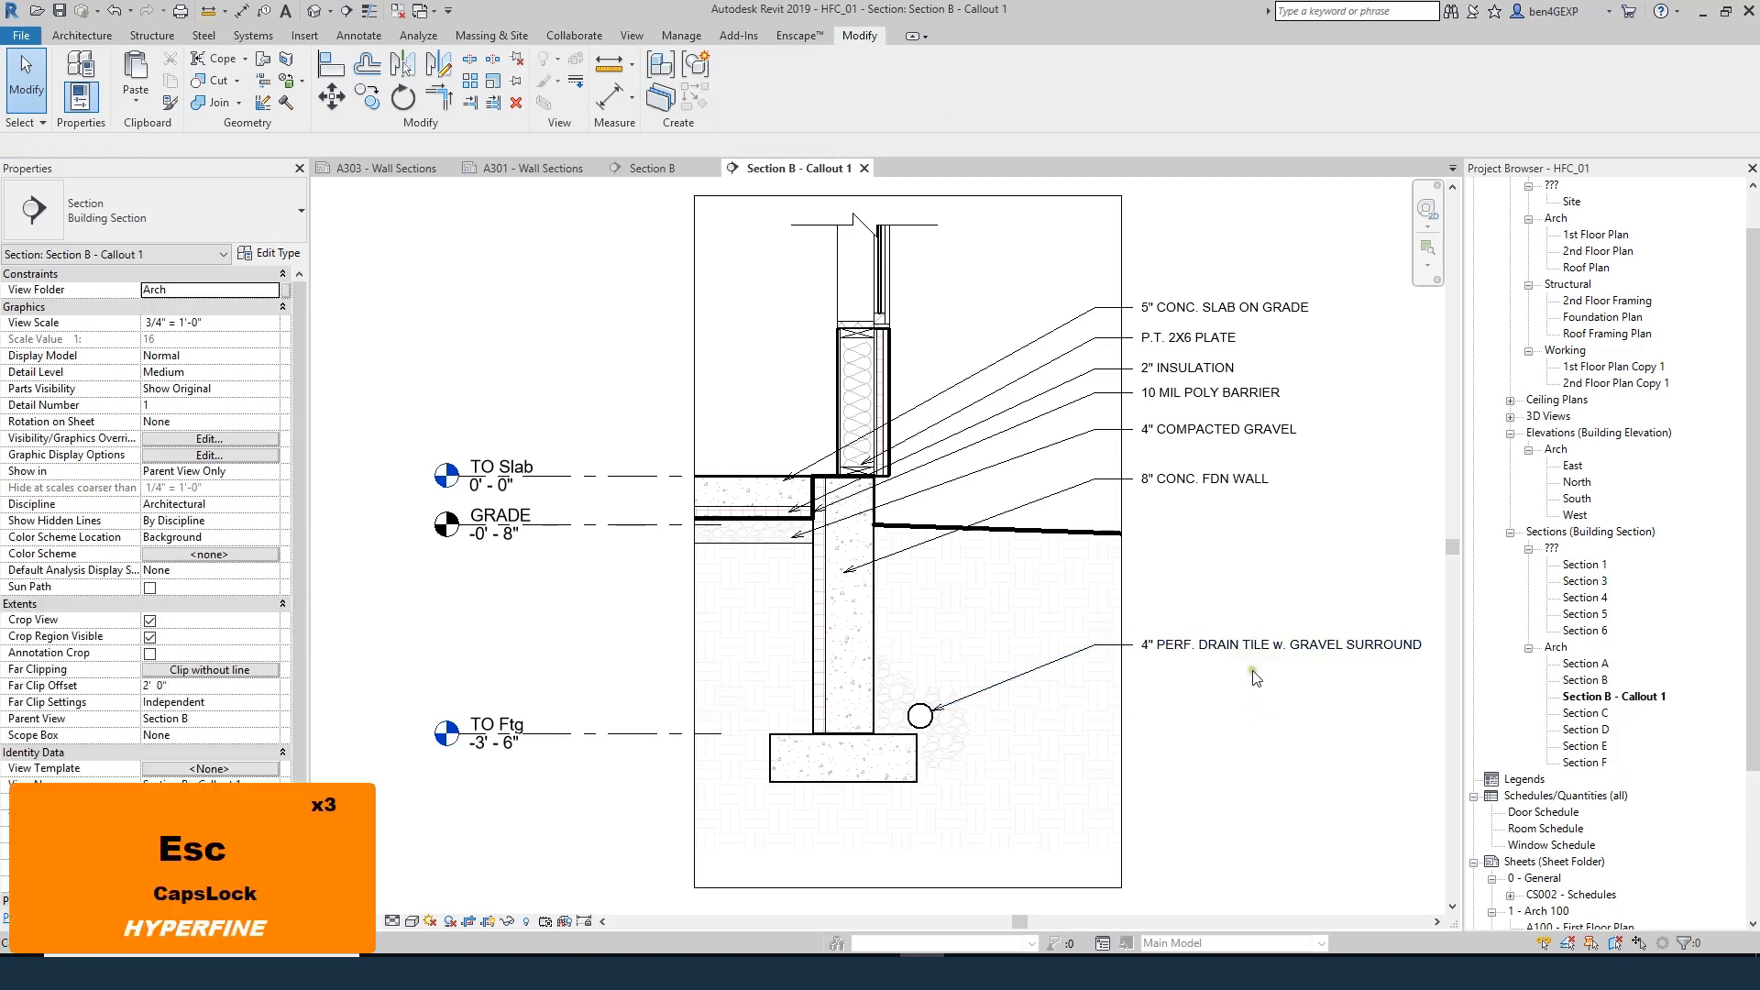
left_click(1237, 659)
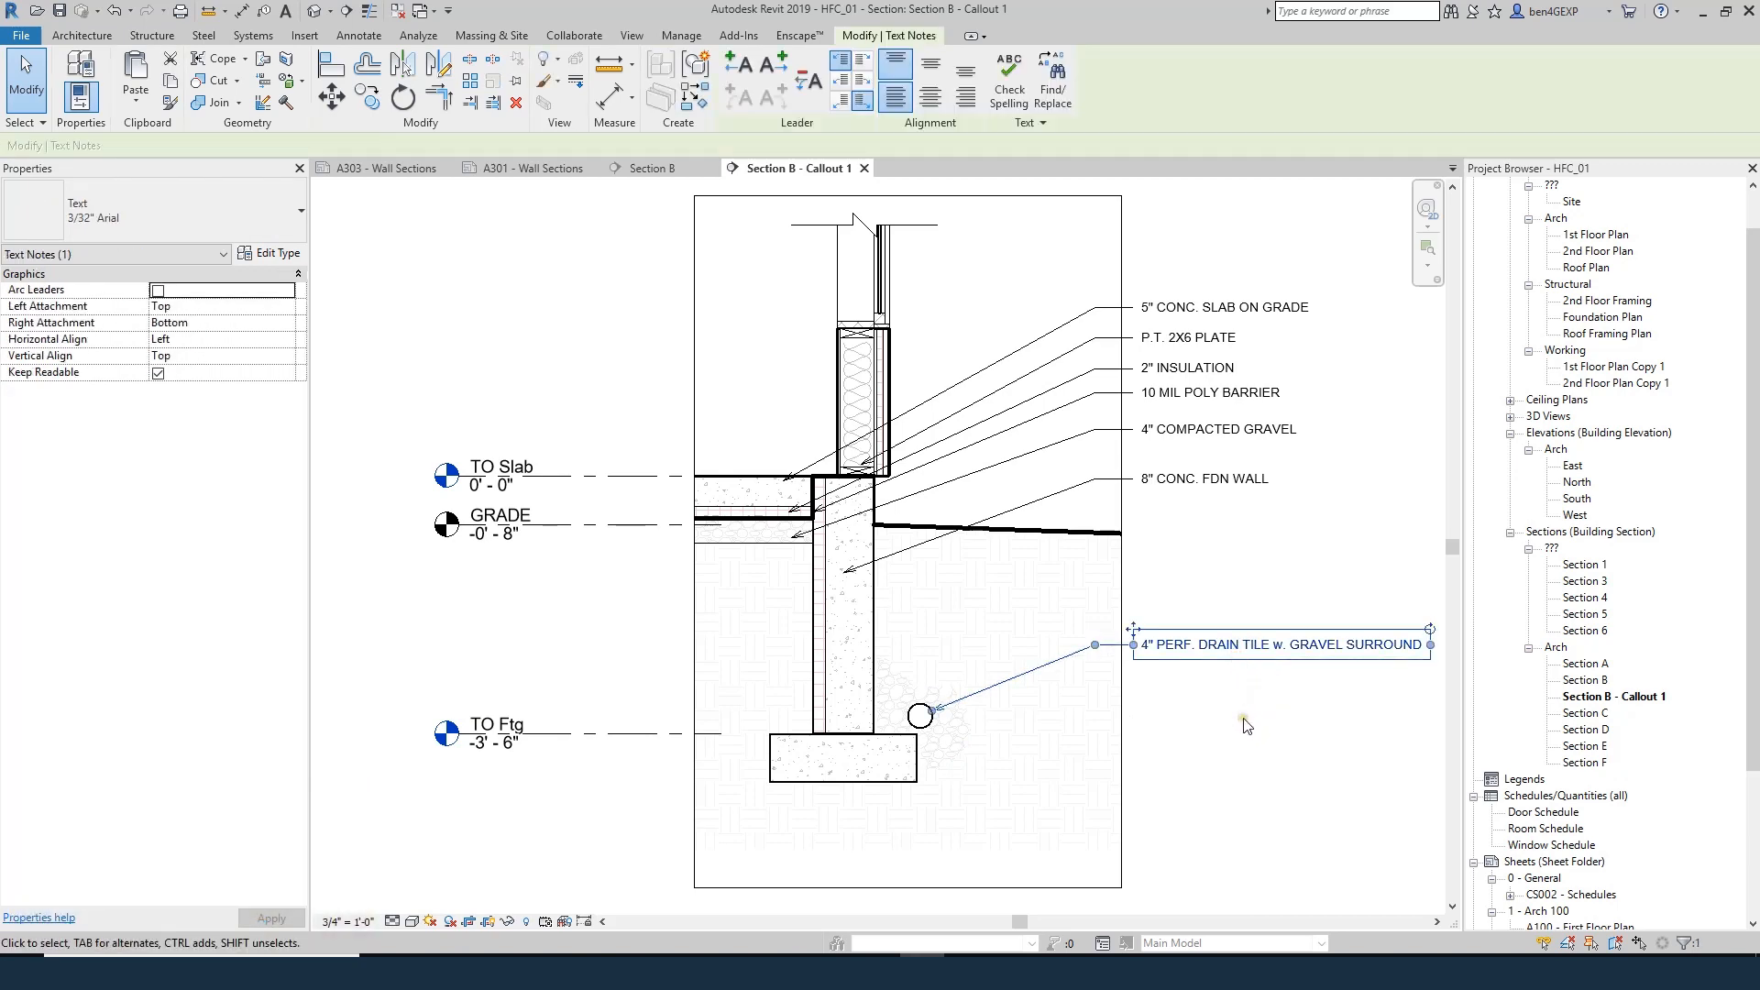
key("Escape")
left_click(1229, 645)
key("c")
key("o")
left_click(1229, 646)
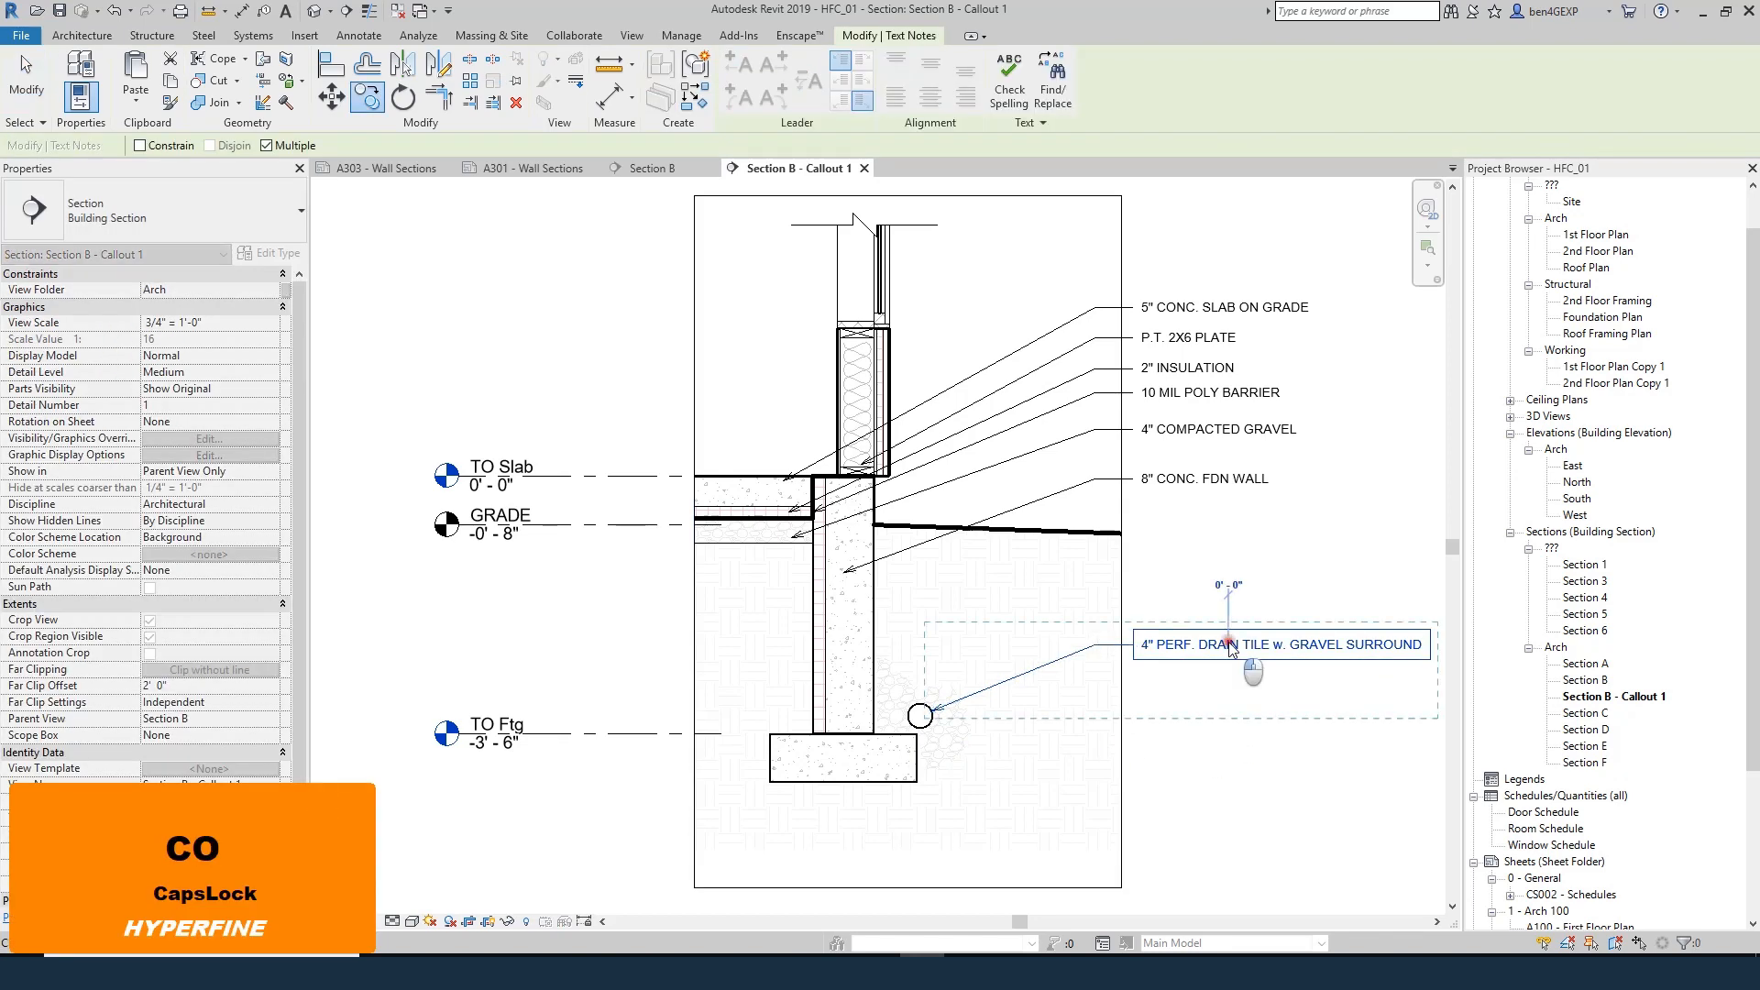
left_click(1229, 694)
key("Escape")
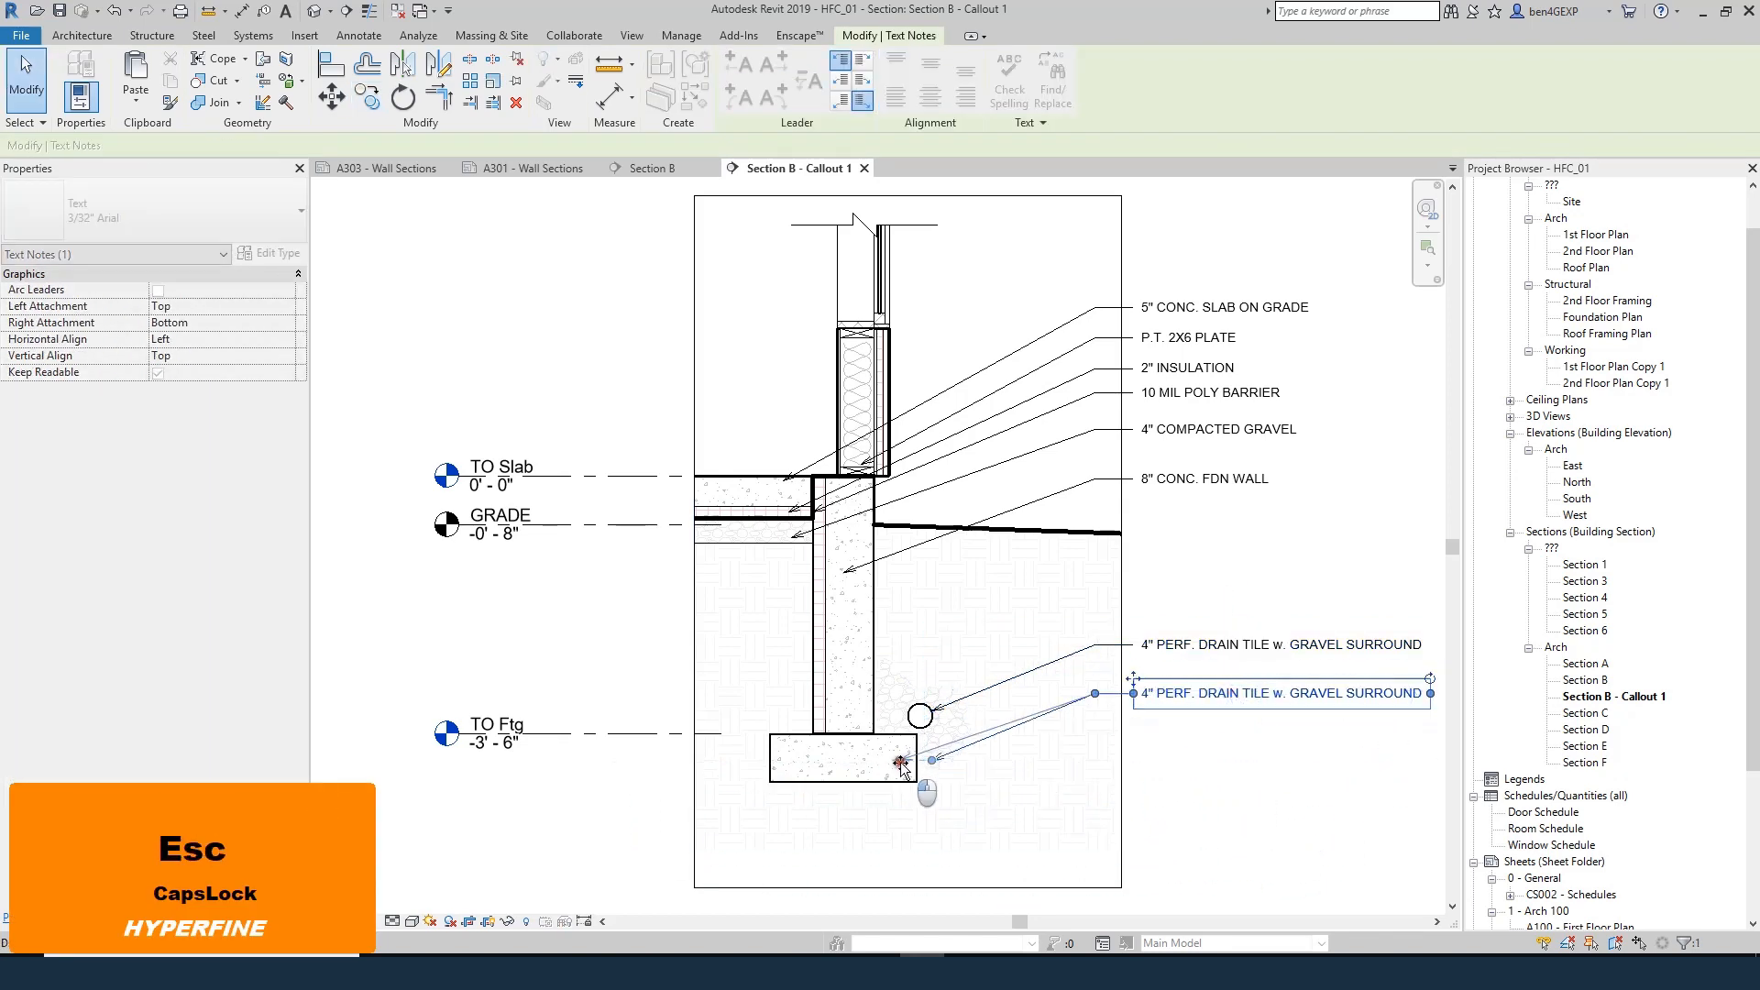
- Change the text of the footing's note to "CONC. FTG, SEE FOUNDATION PLAN"
left_click(1246, 697)
double_click(1246, 697)
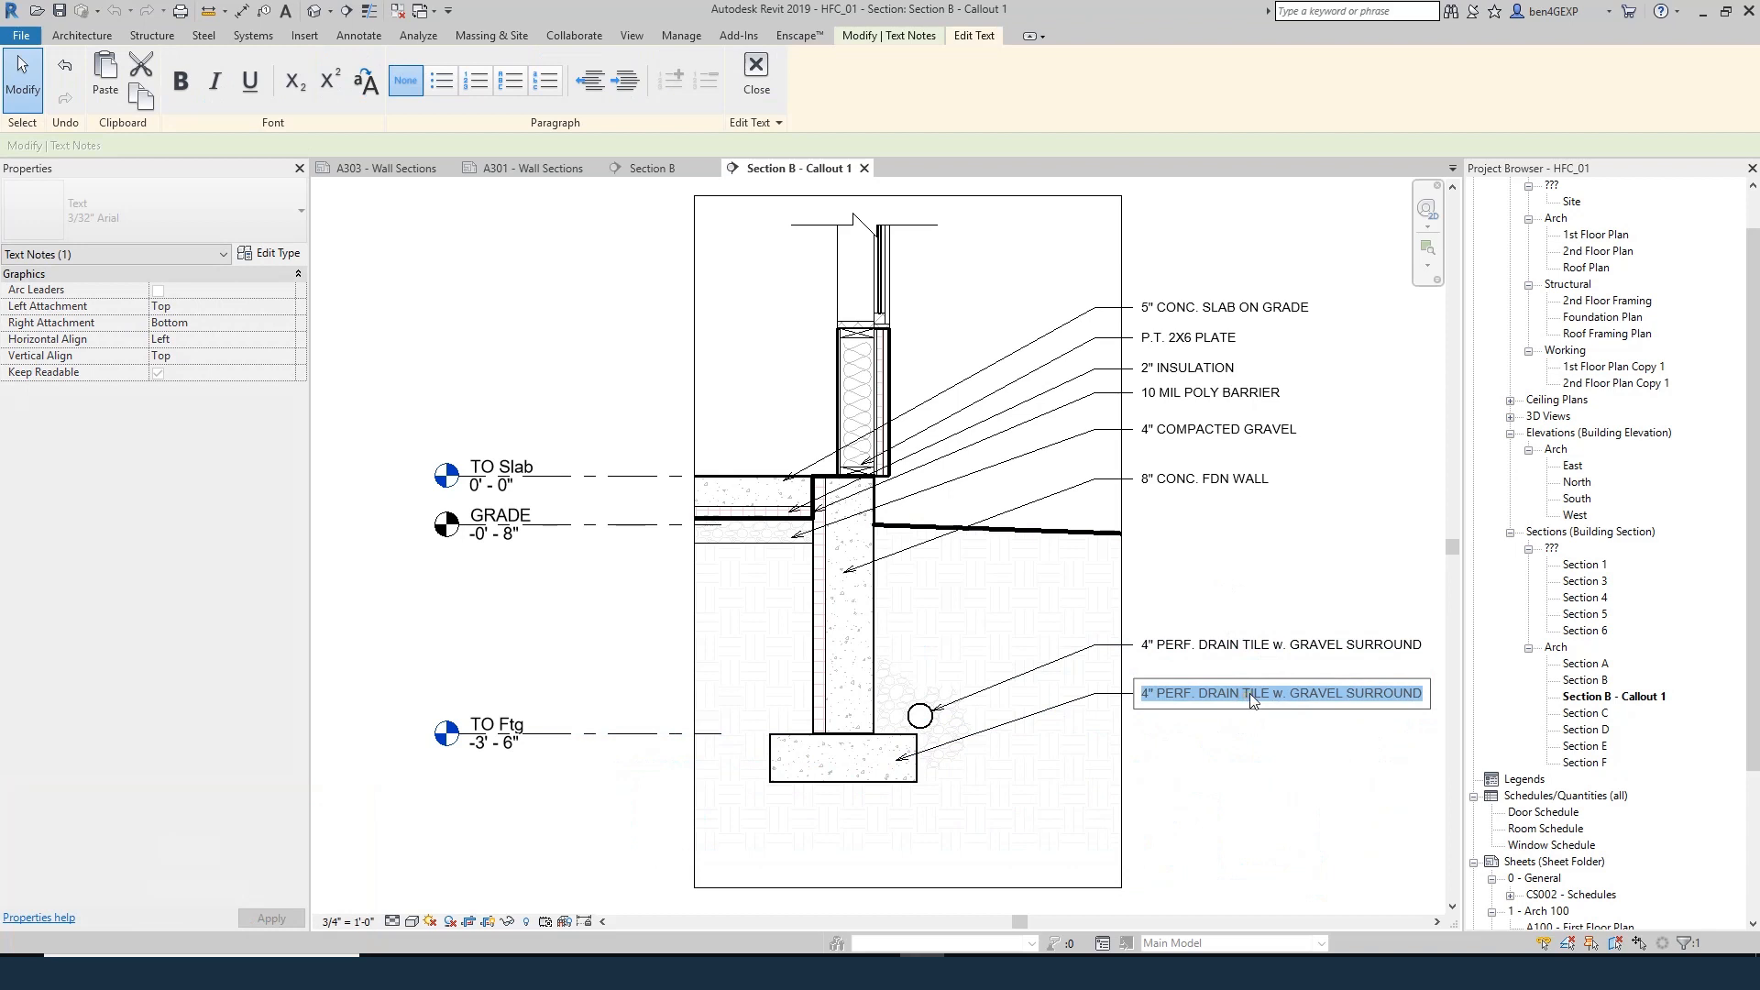
type("CONC")
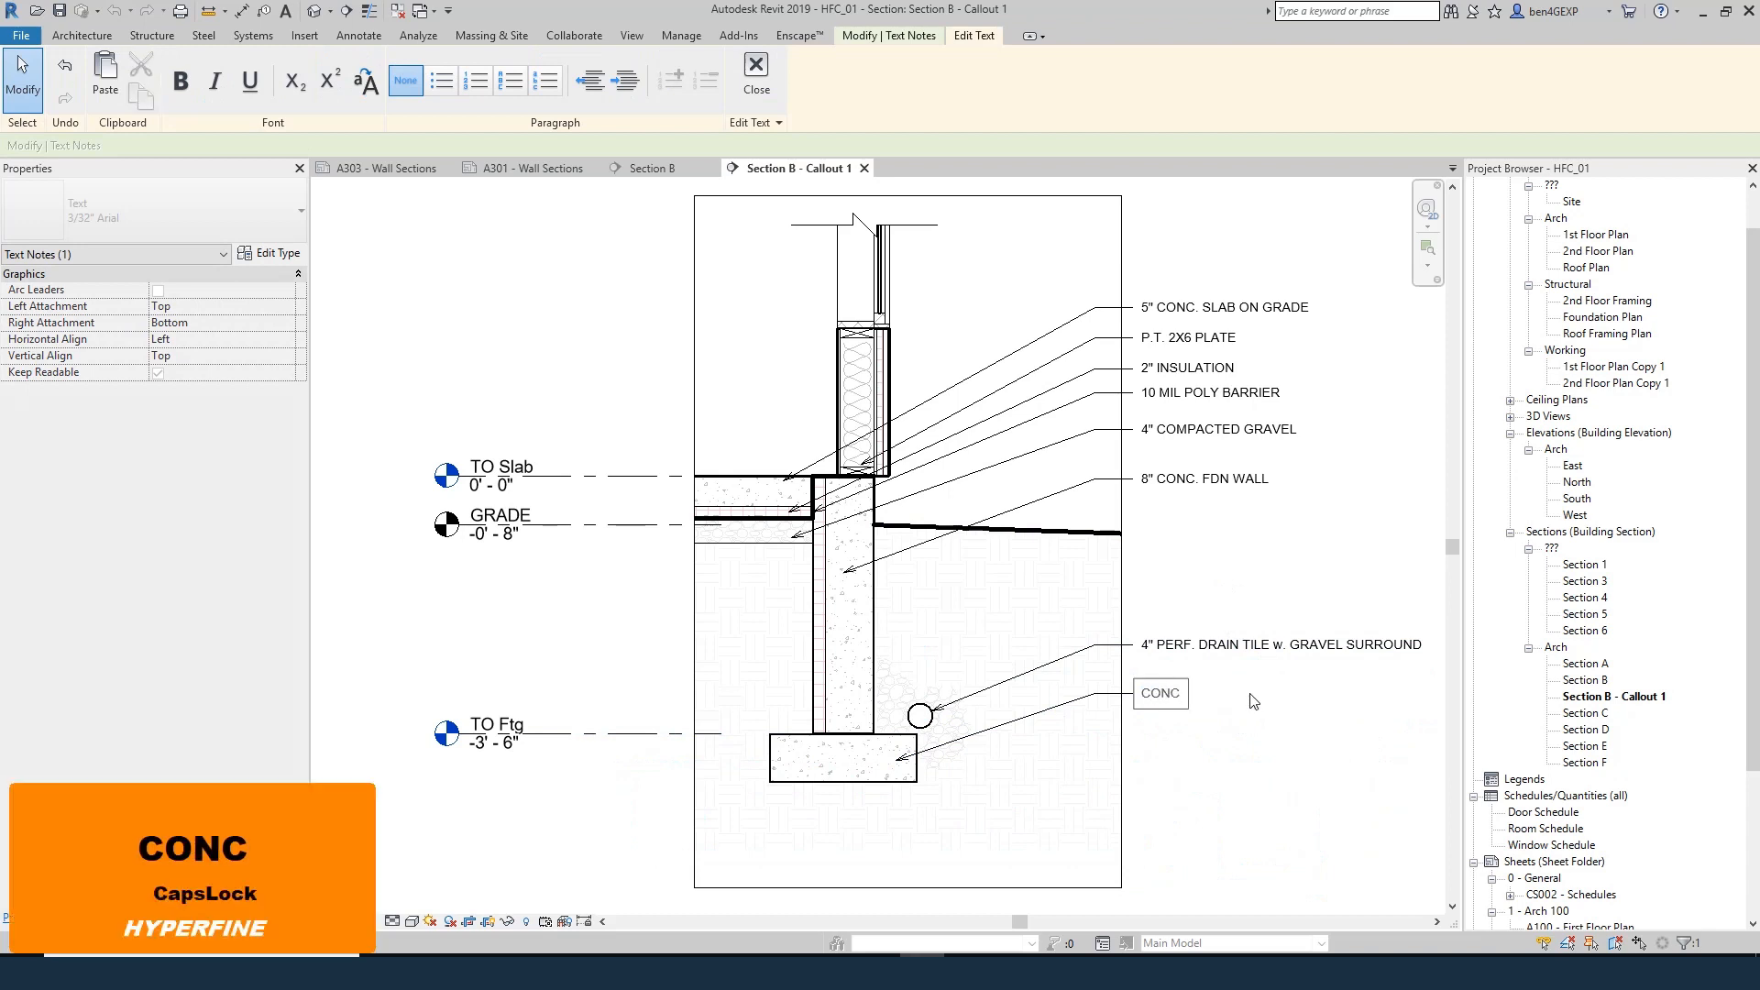
type(". FTG, SEE")
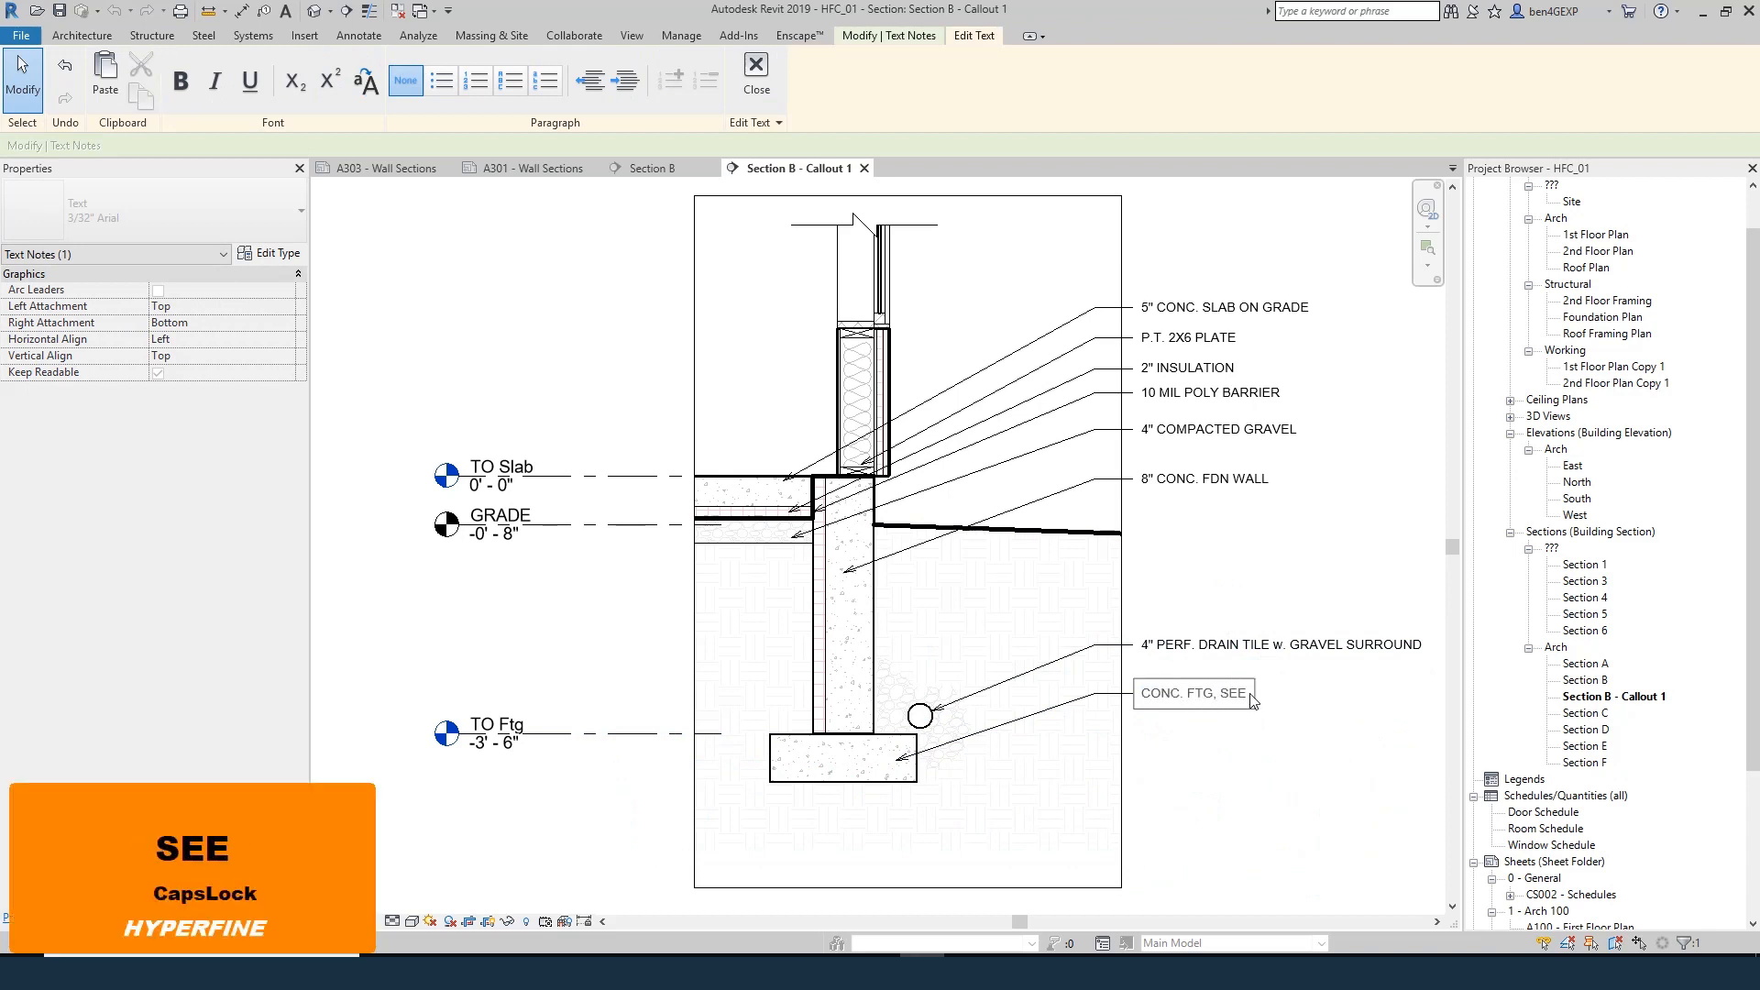
type(" FOUNDATION W")
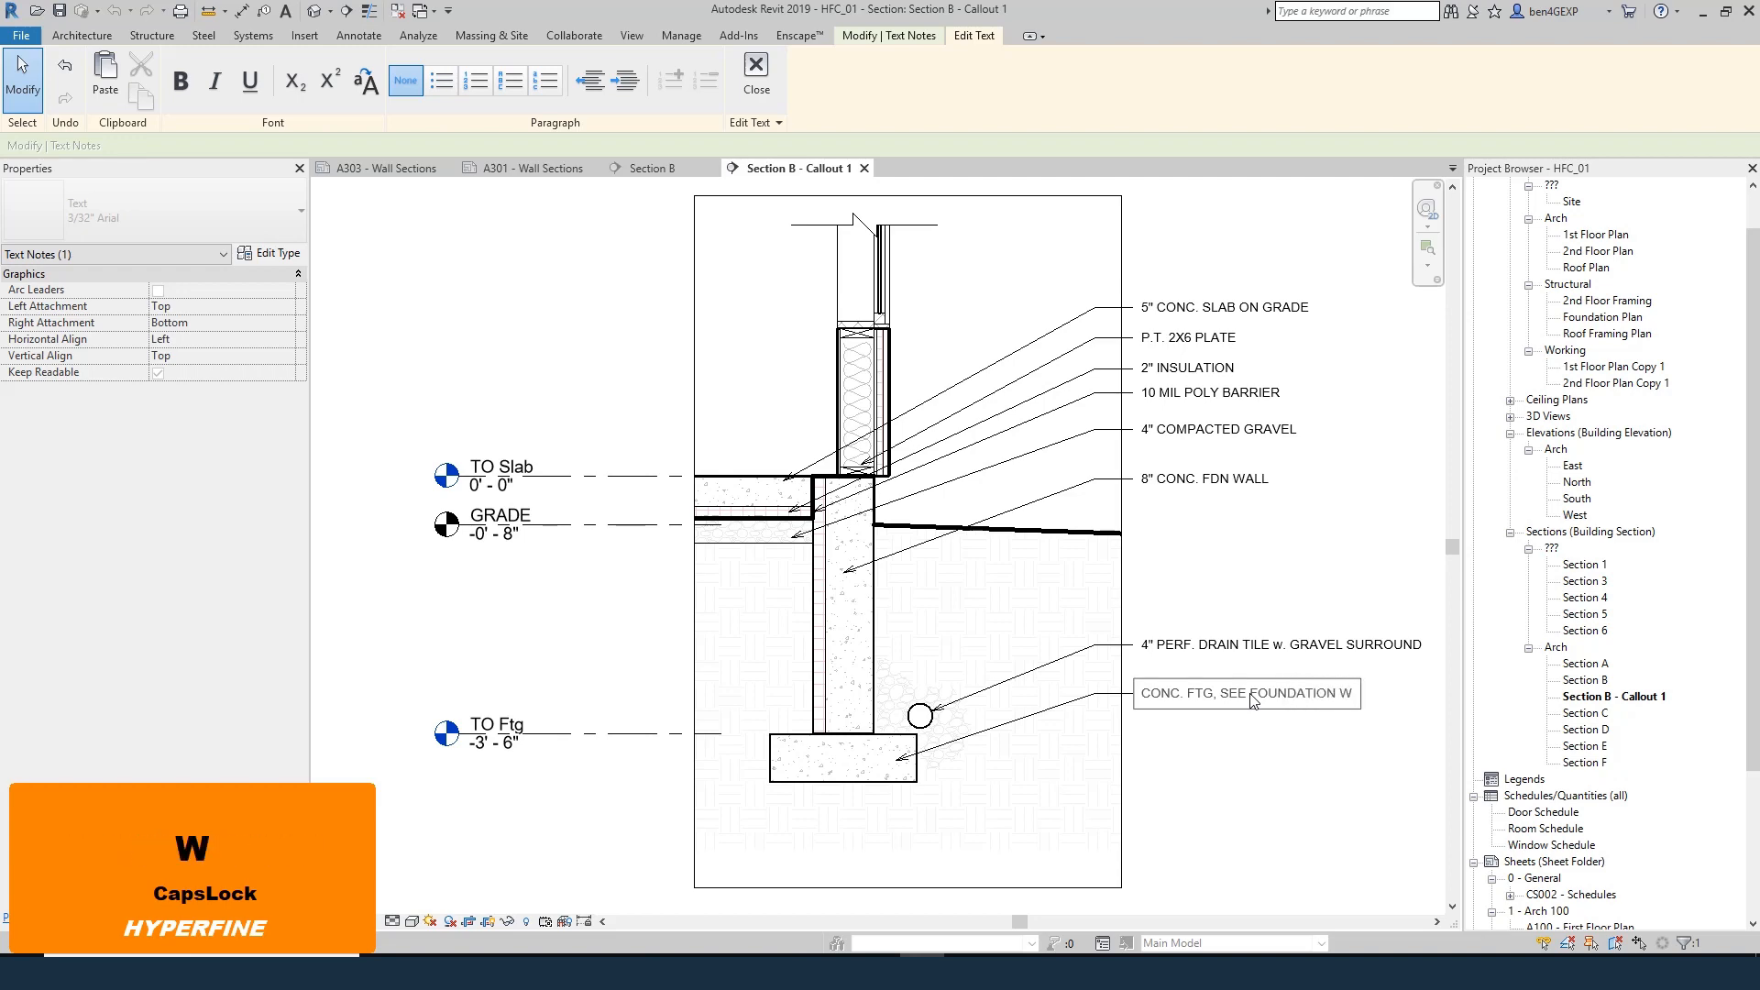
type("LAN")
key("Escape")
key("Escape")
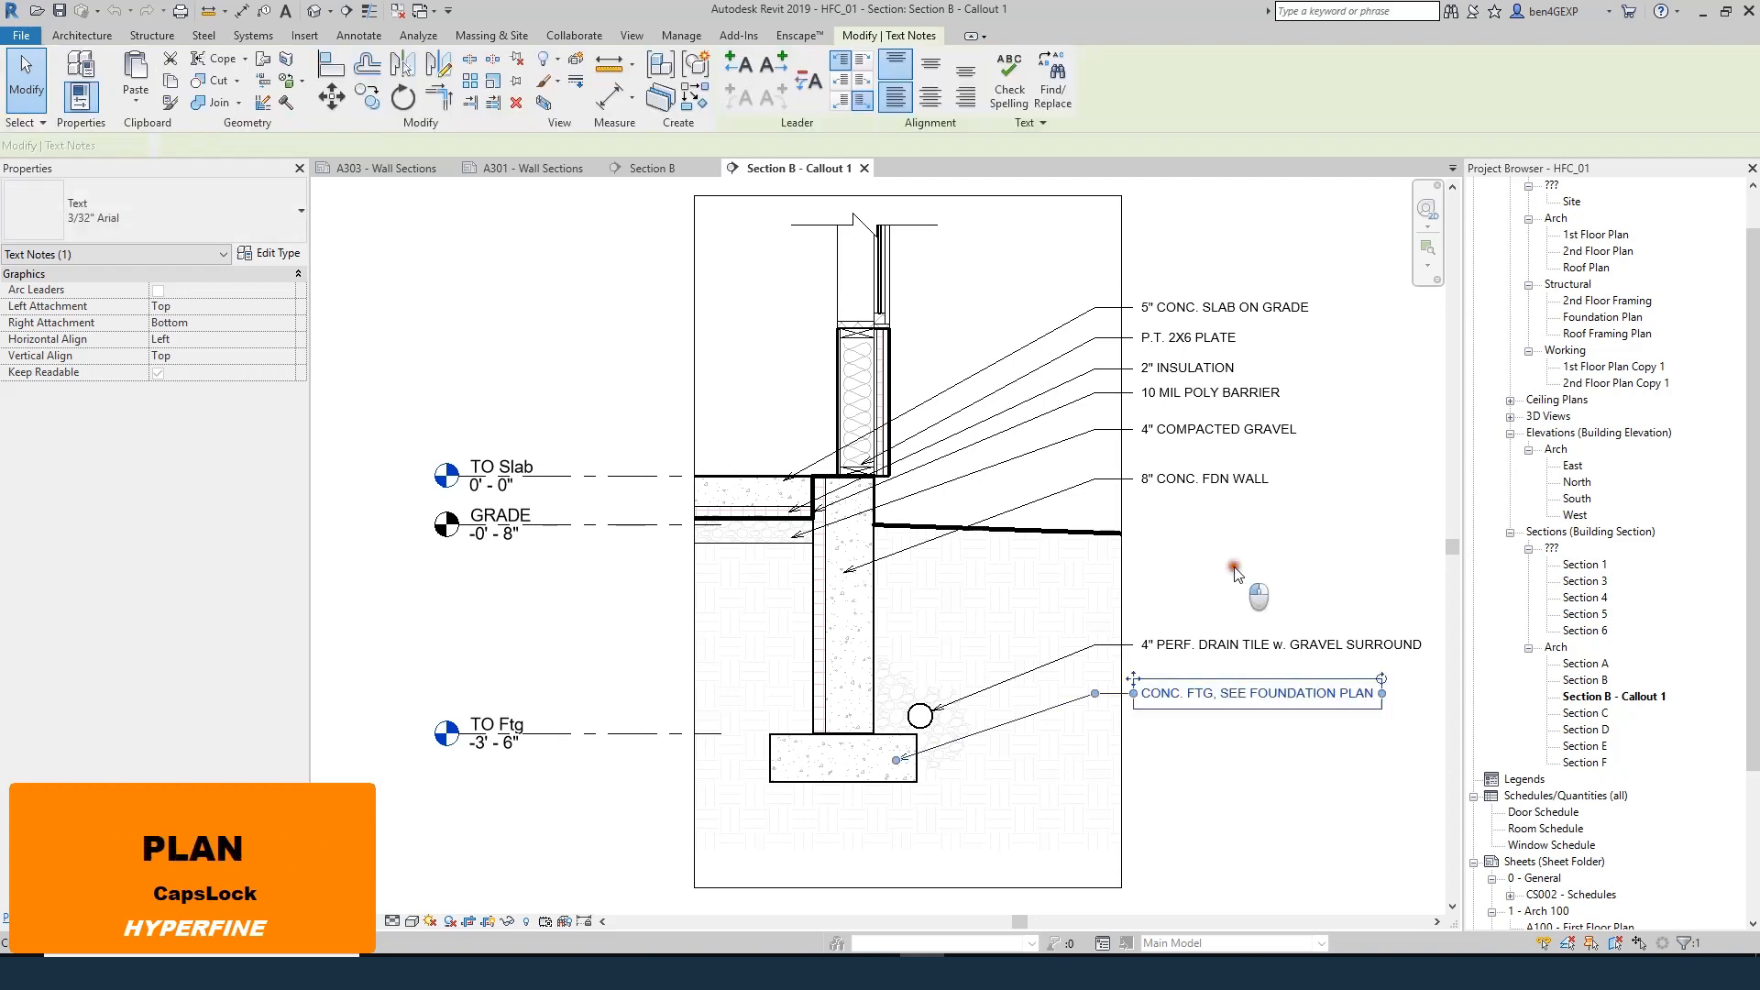
- Open the A500 - Details sheet
scroll(888, 786, "down", 2)
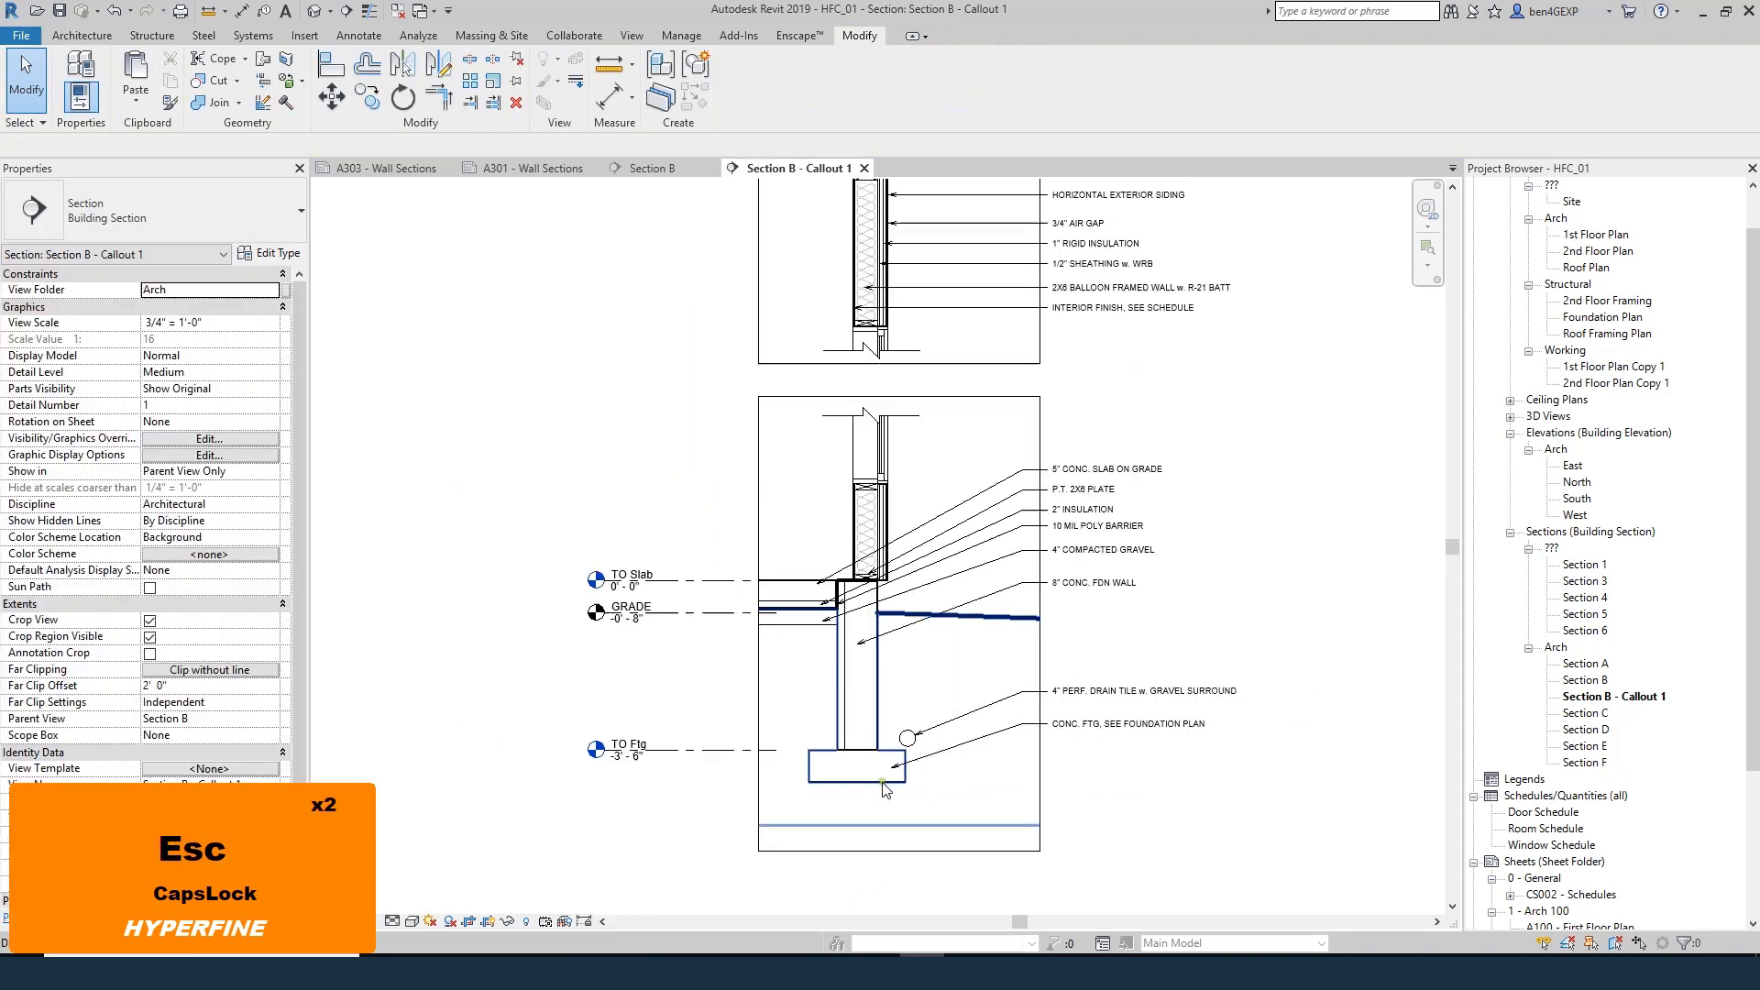
scroll(887, 786, "down", 2)
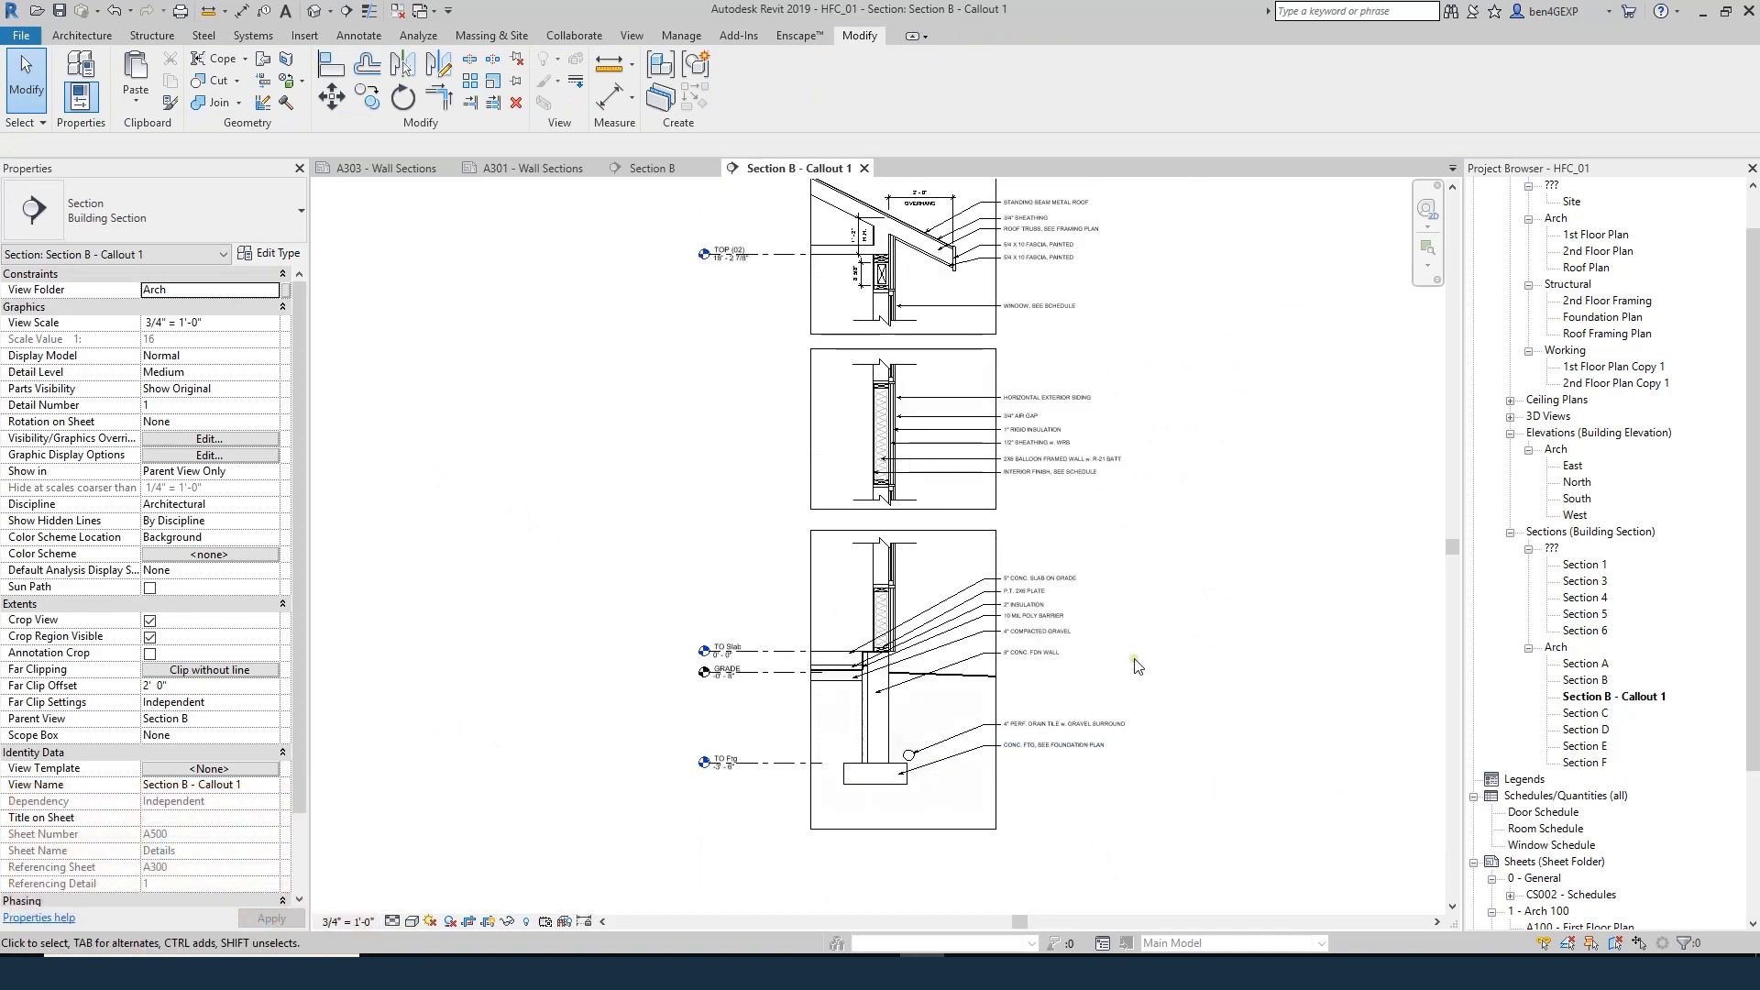
middle_click_drag(1179, 537, 1186, 581)
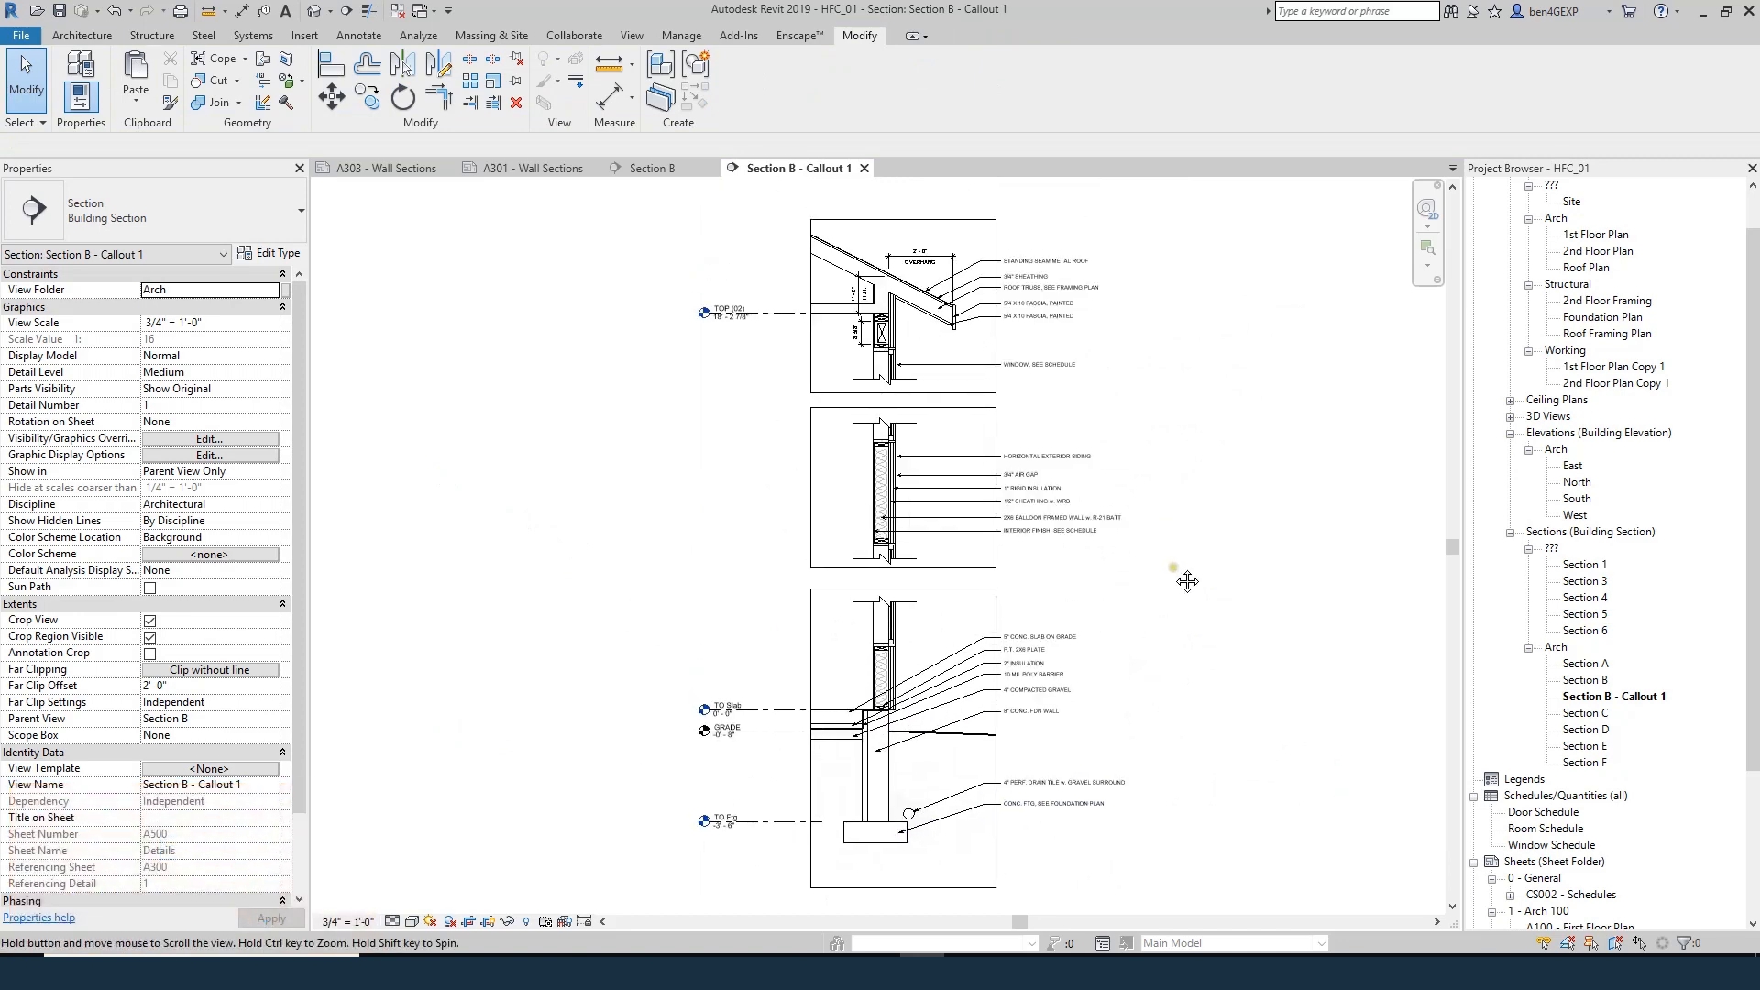
left_click(657, 574)
scroll(1533, 783, "down", 3)
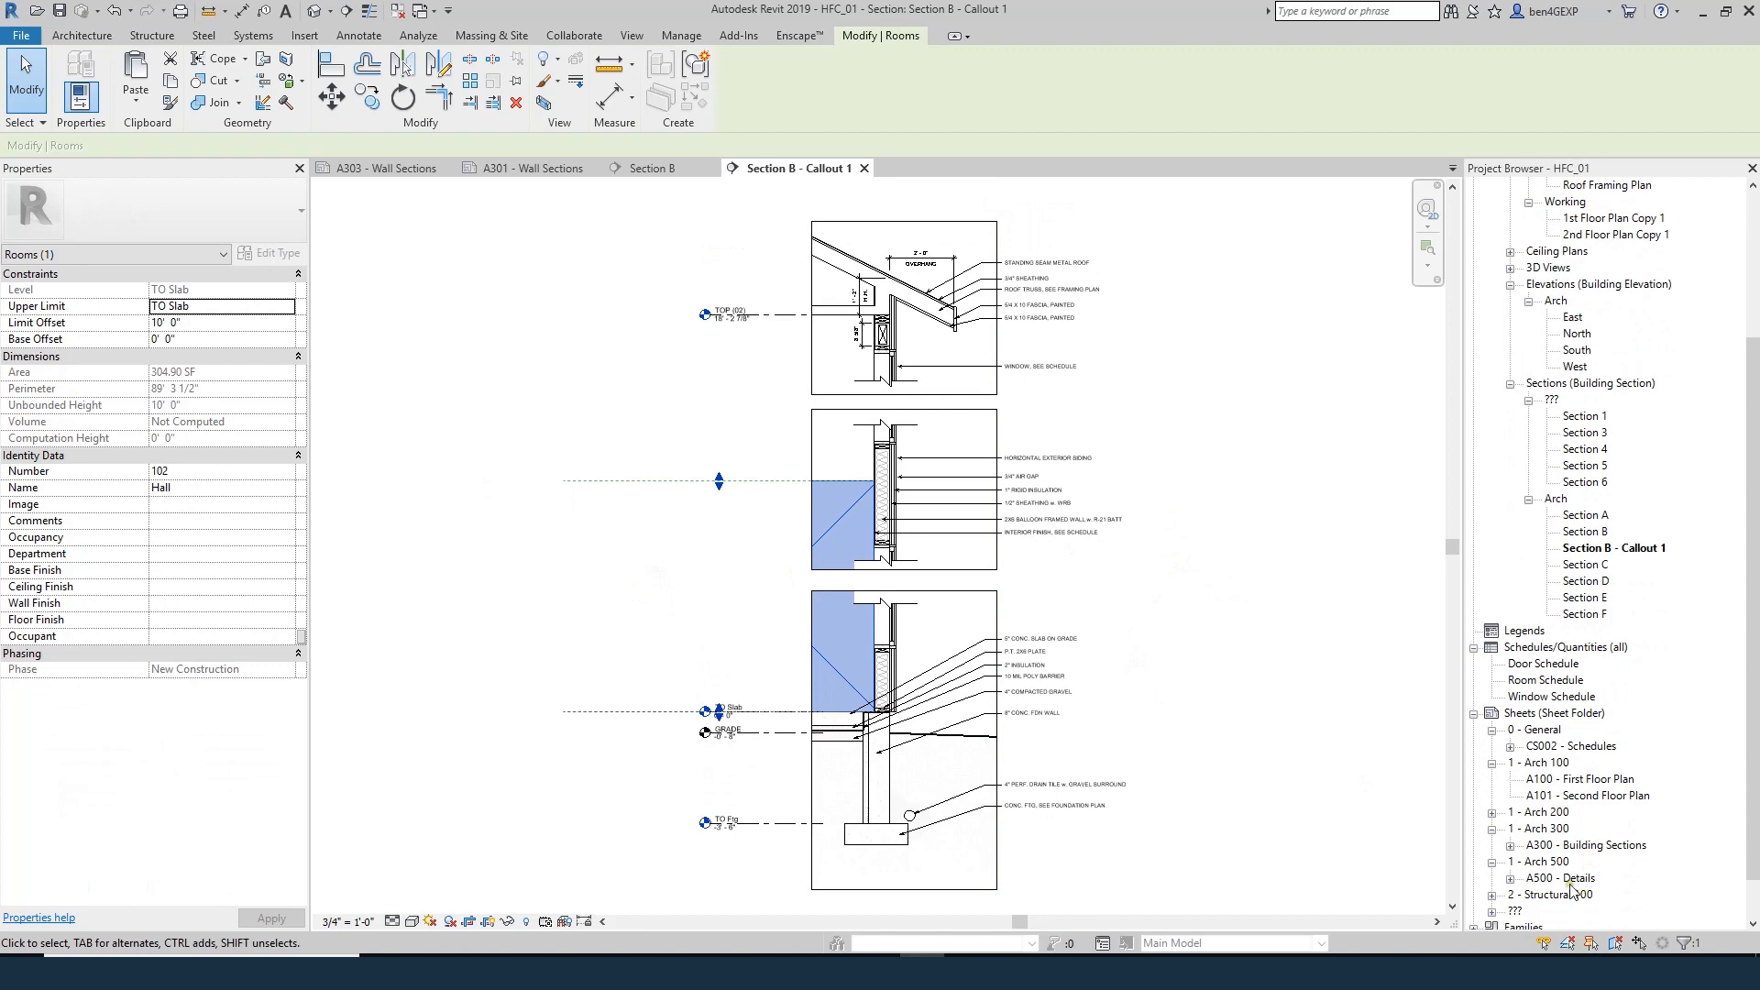
double_click(1565, 878)
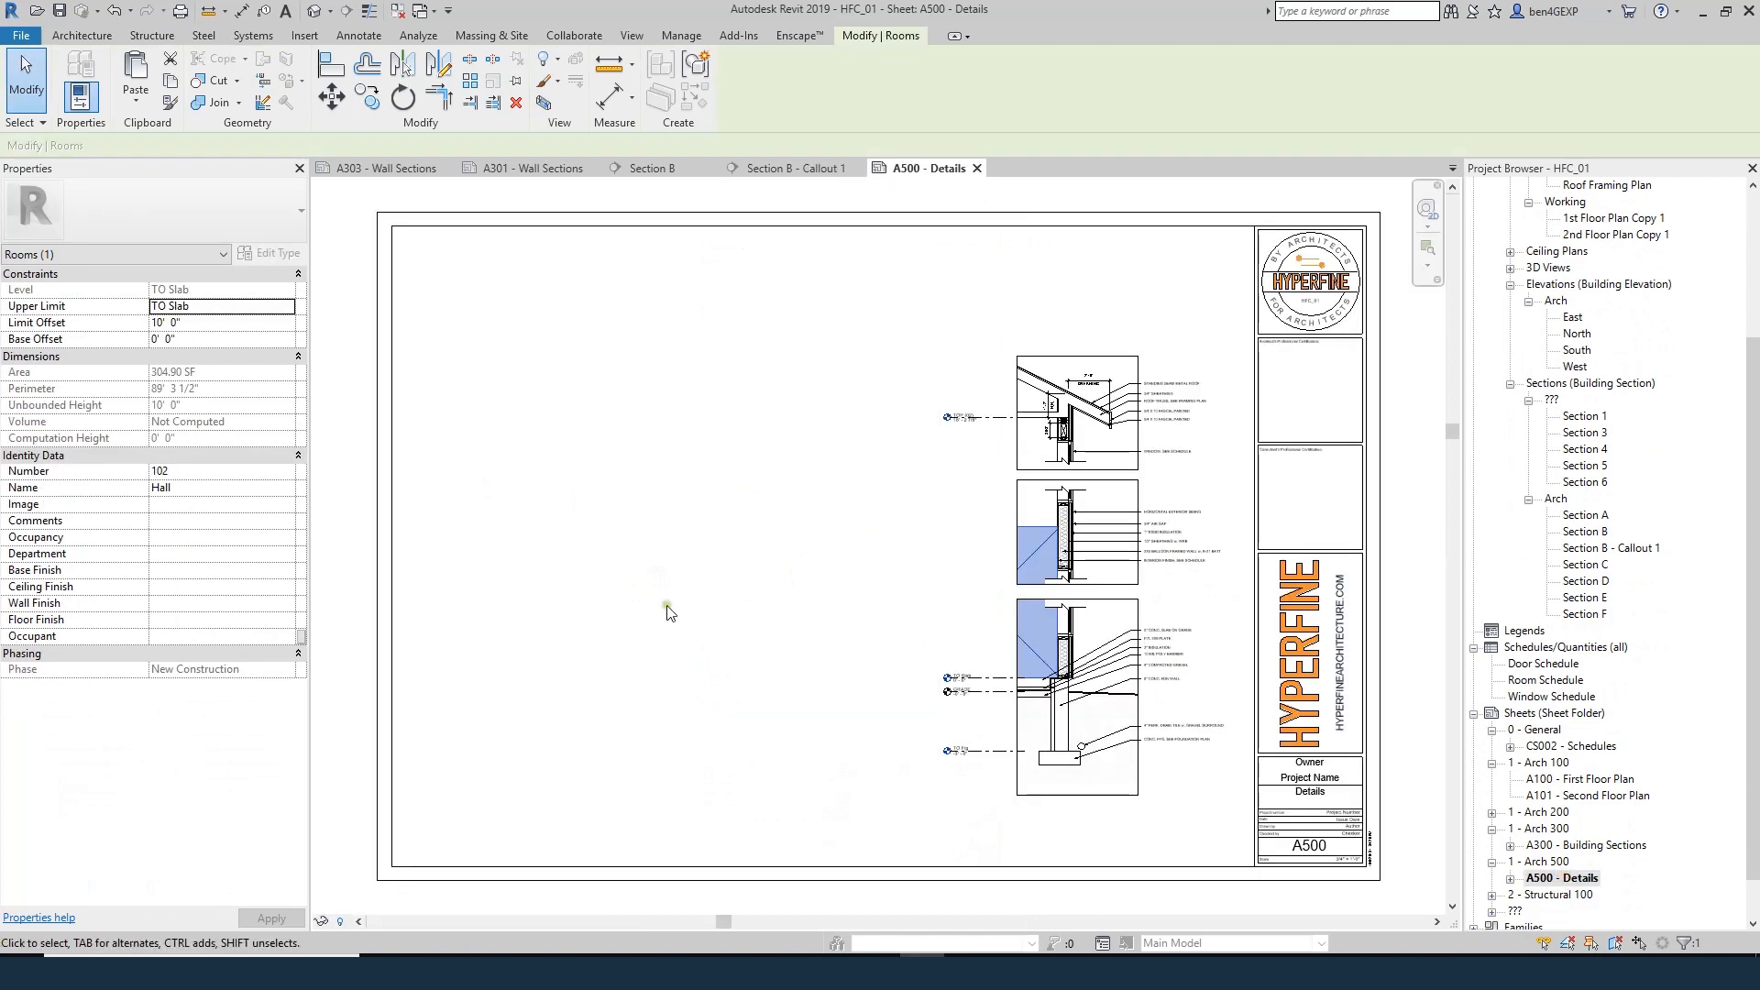
- Move the wall section viewport up on the sheet and place its view title just beneath the drawing
left_click(1045, 624)
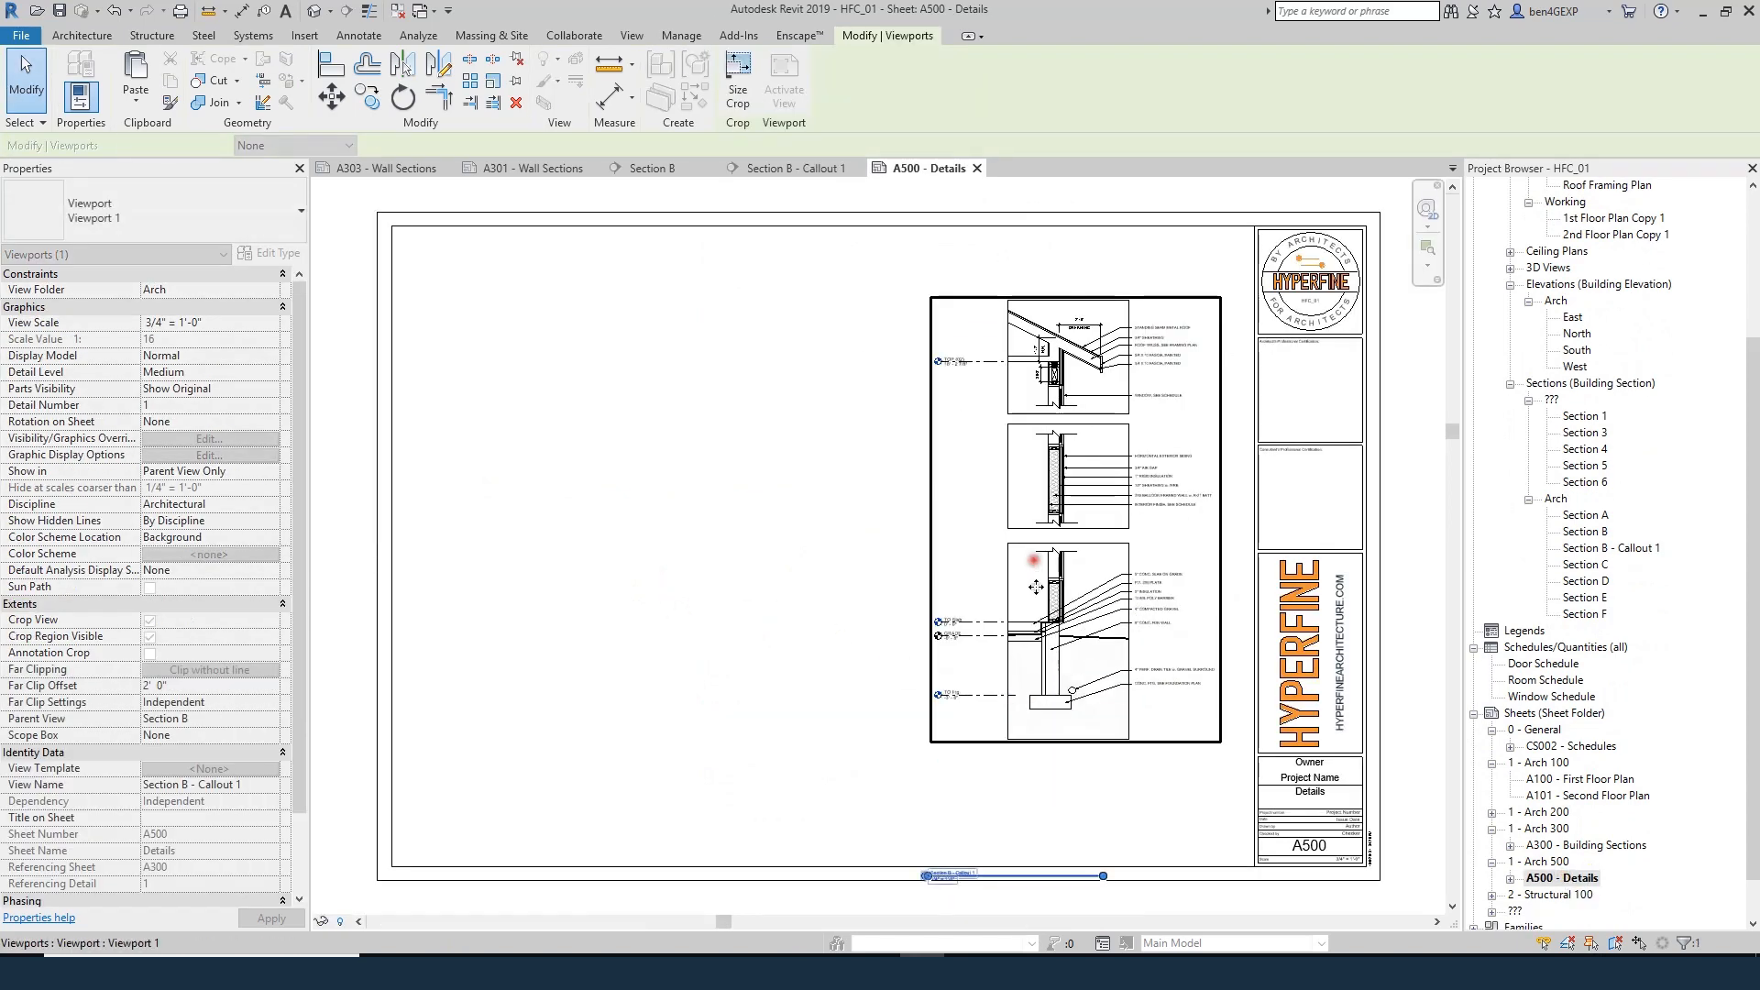
left_click(775, 660)
left_click_drag(1009, 873, 1069, 761)
left_click(1033, 823)
- Set the wall section viewport's title on sheet to "TYPICAL WALL - A"
left_click(1053, 683)
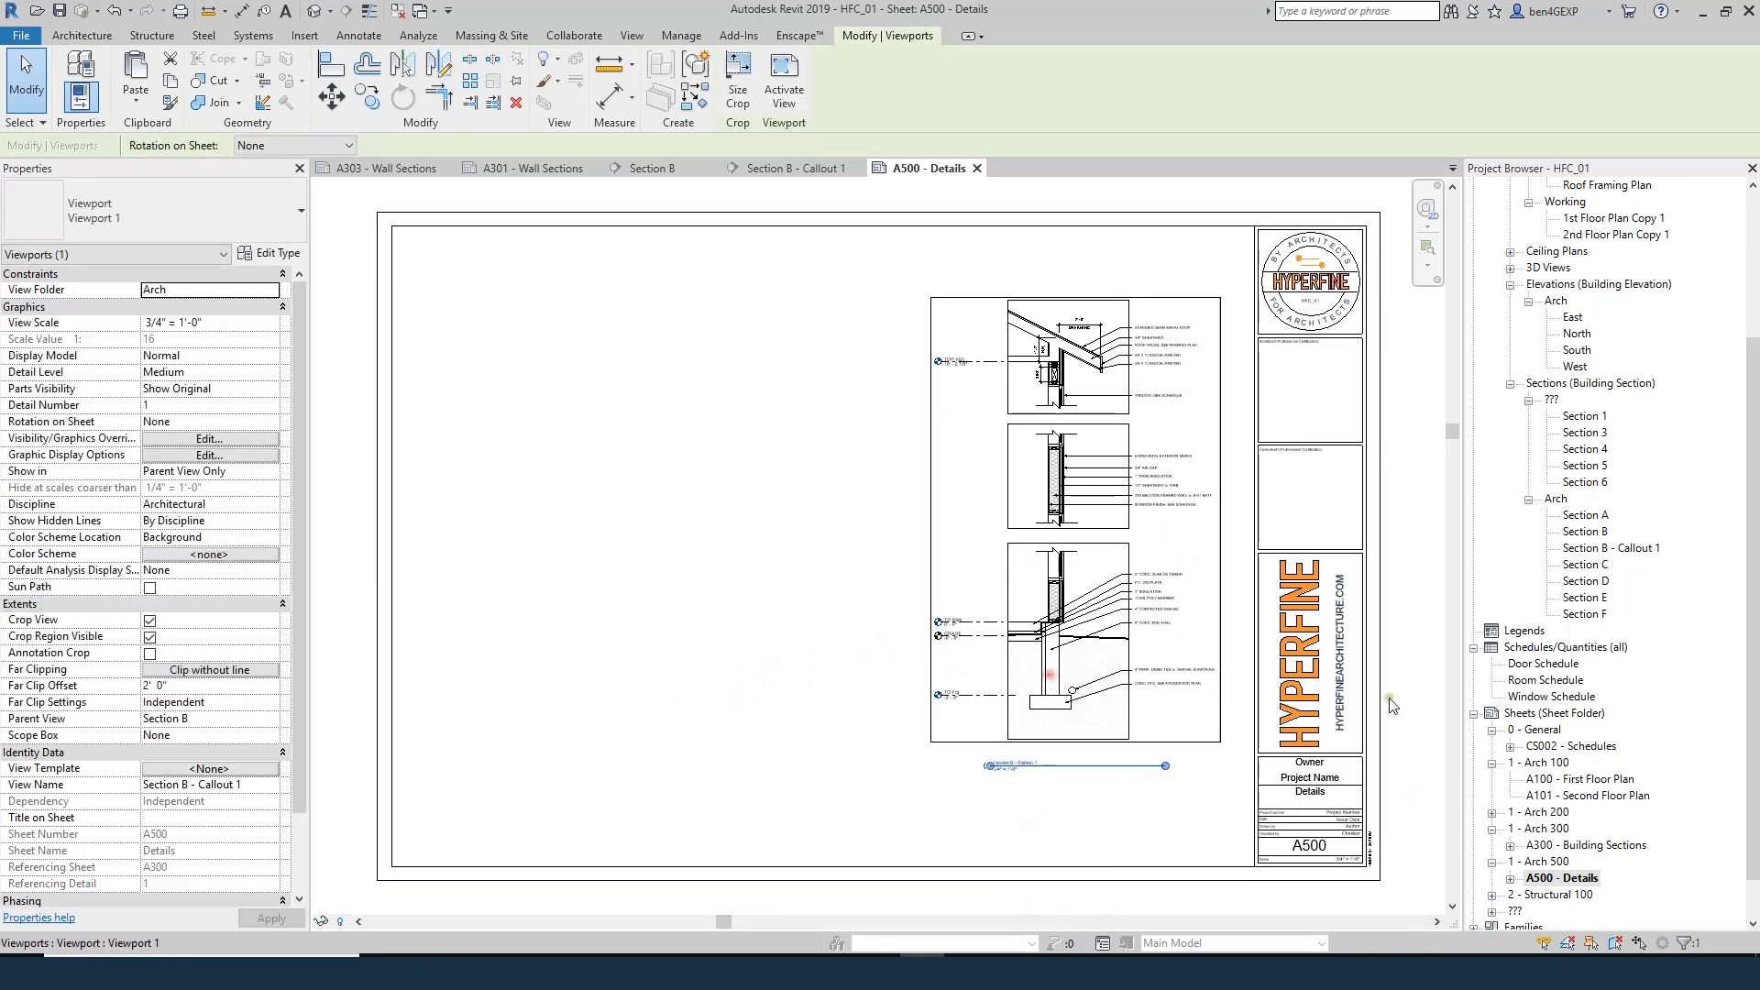
scroll(1036, 788, "up", 2)
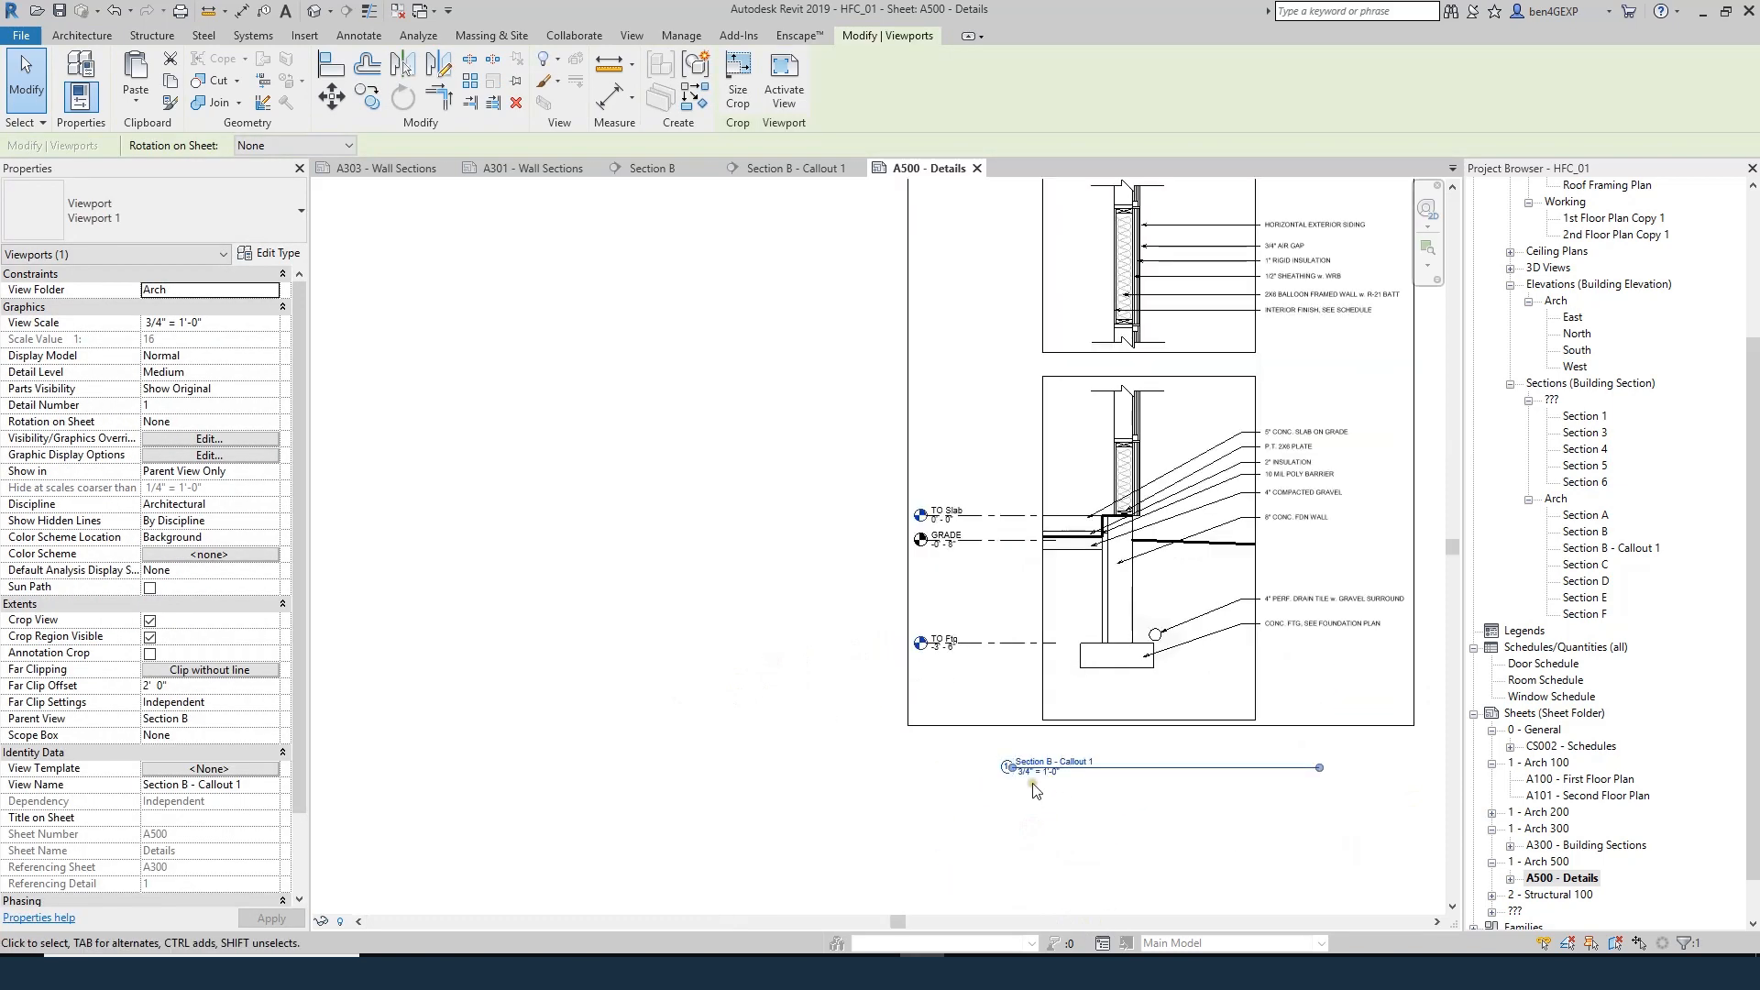
left_click(161, 818)
key("Caps_Lock")
type("WALL - A")
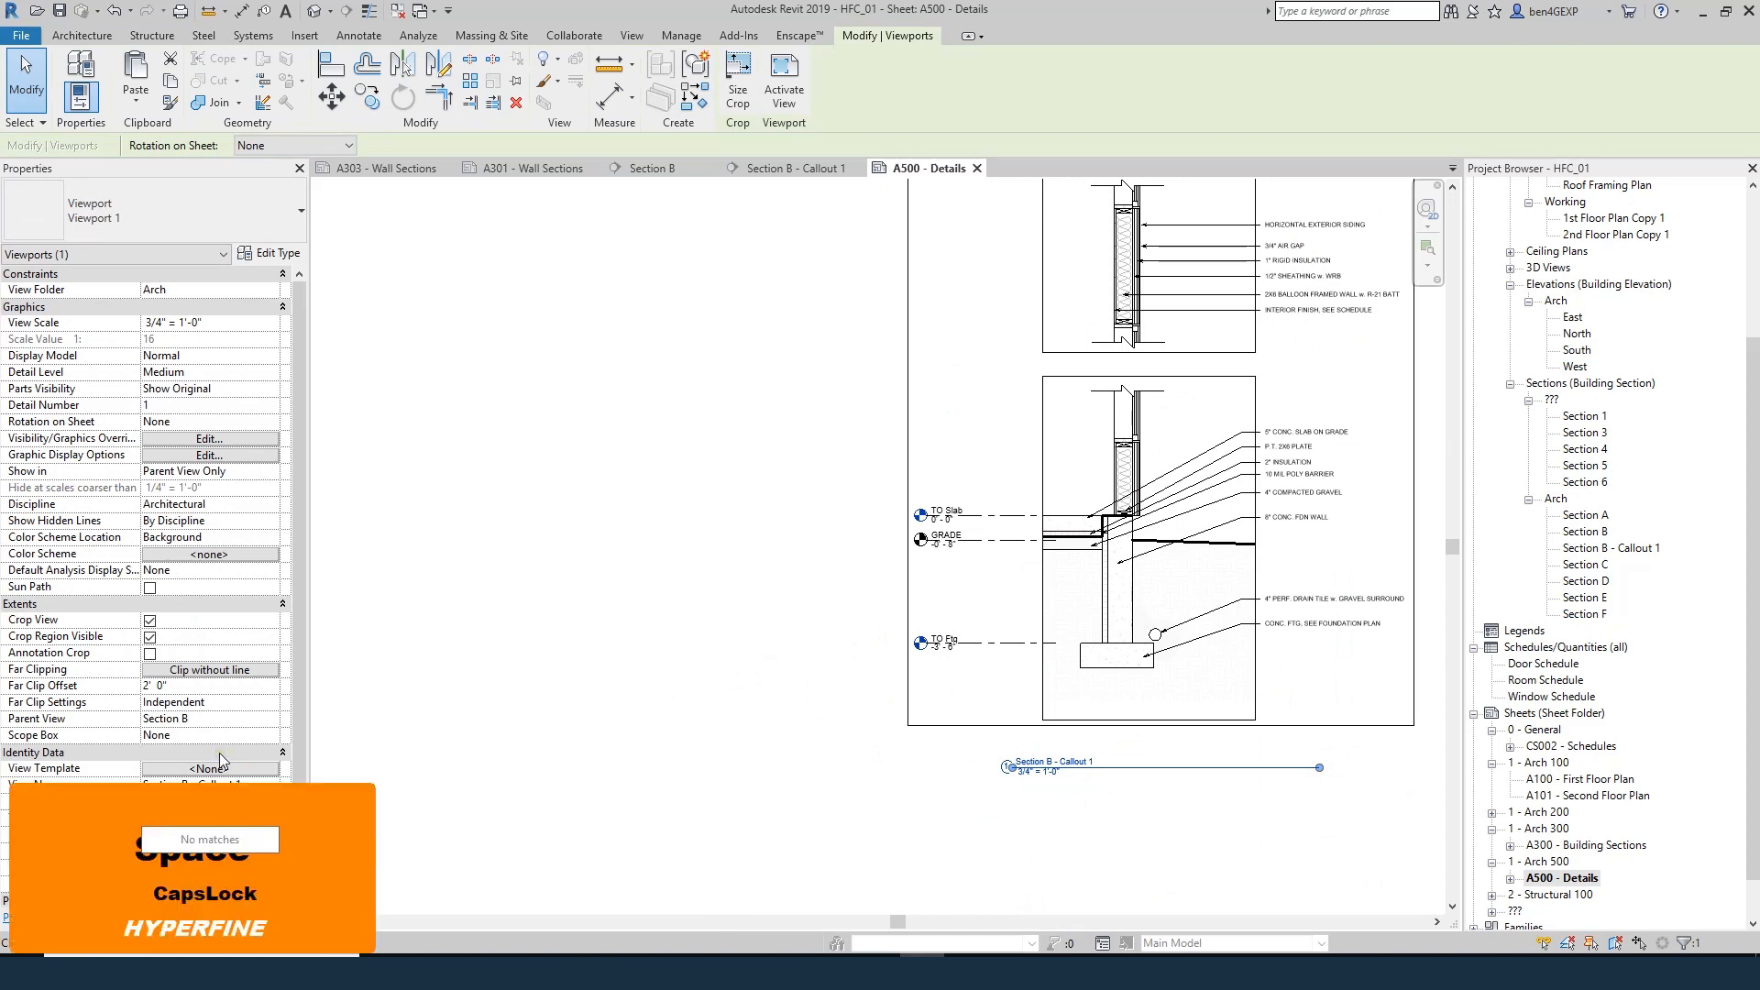
left_click(611, 569)
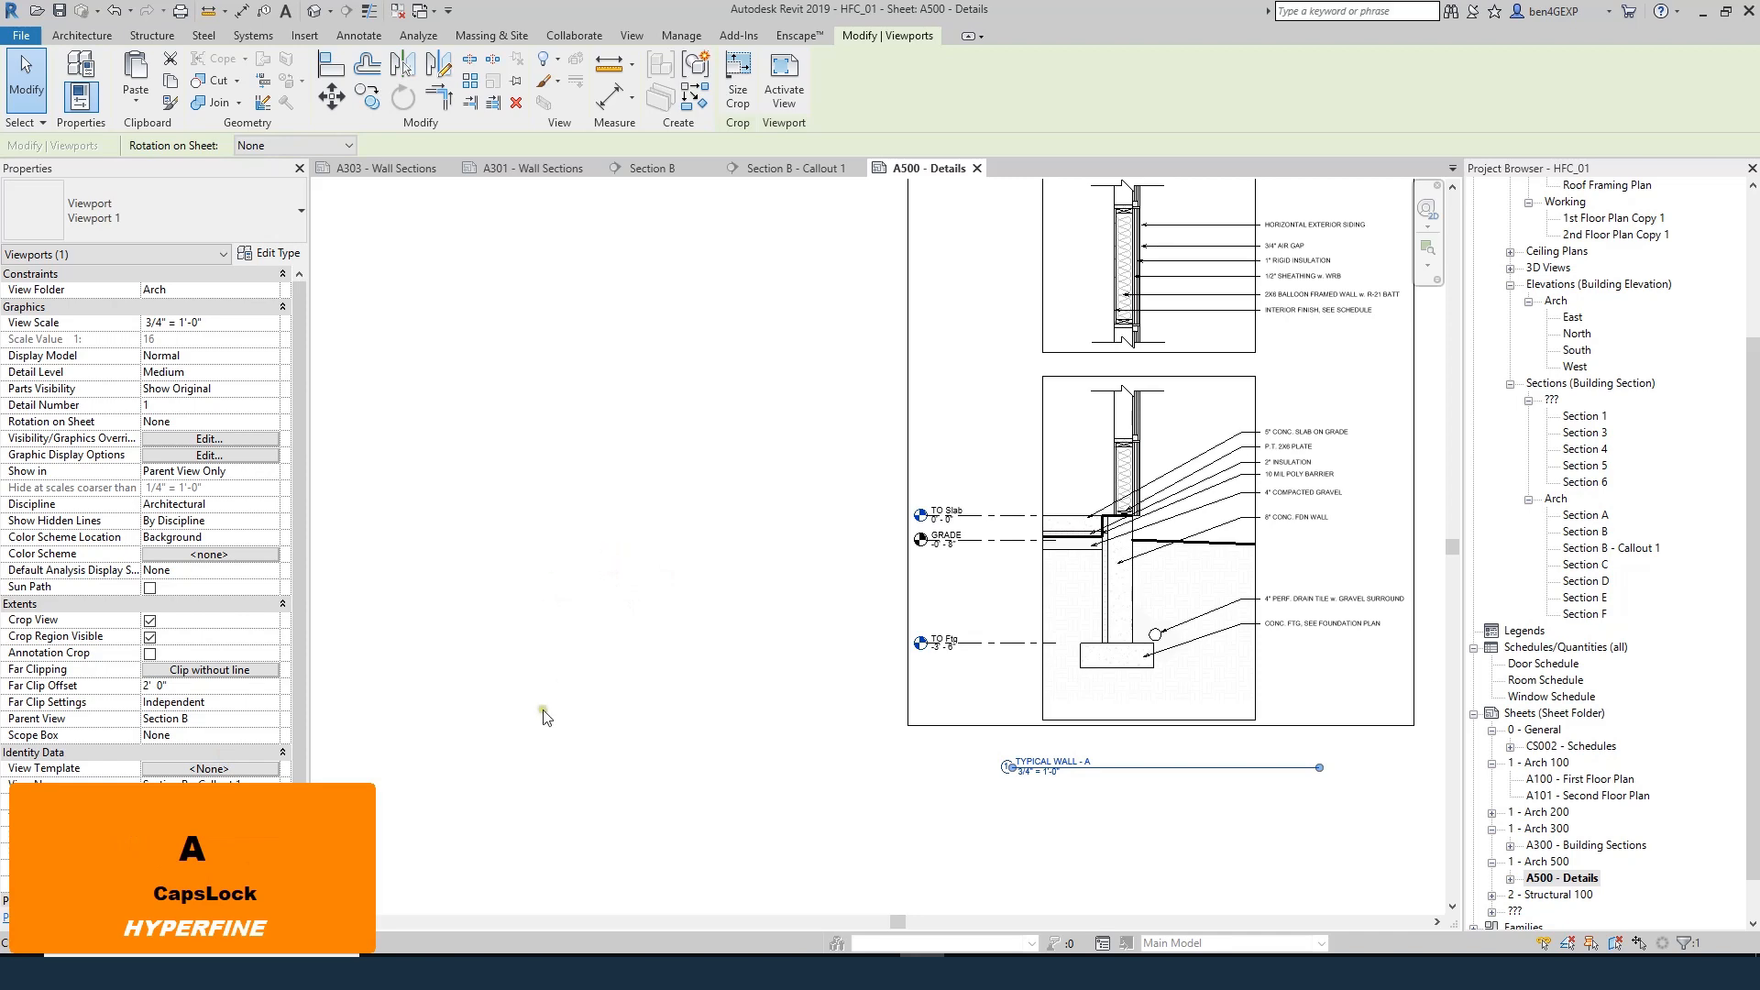
key("Escape")
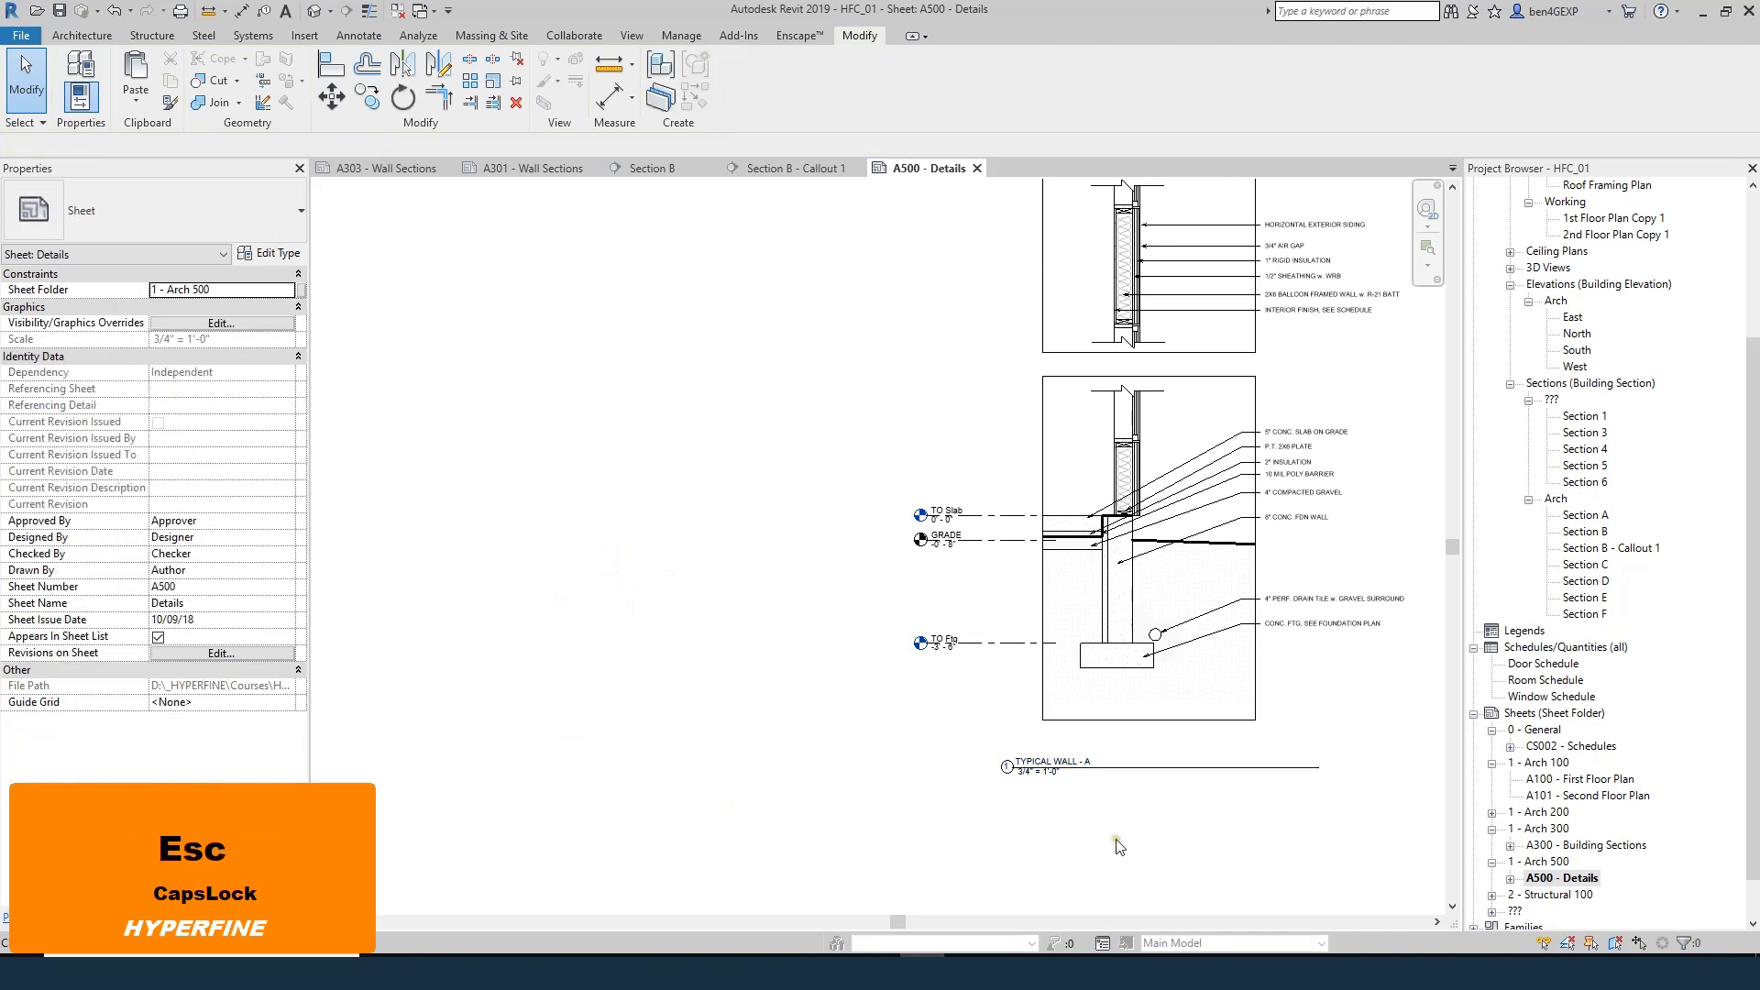
- Check the viewport's title against its view name, and shift the viewport slightly down and away from the title block
left_click(1126, 603)
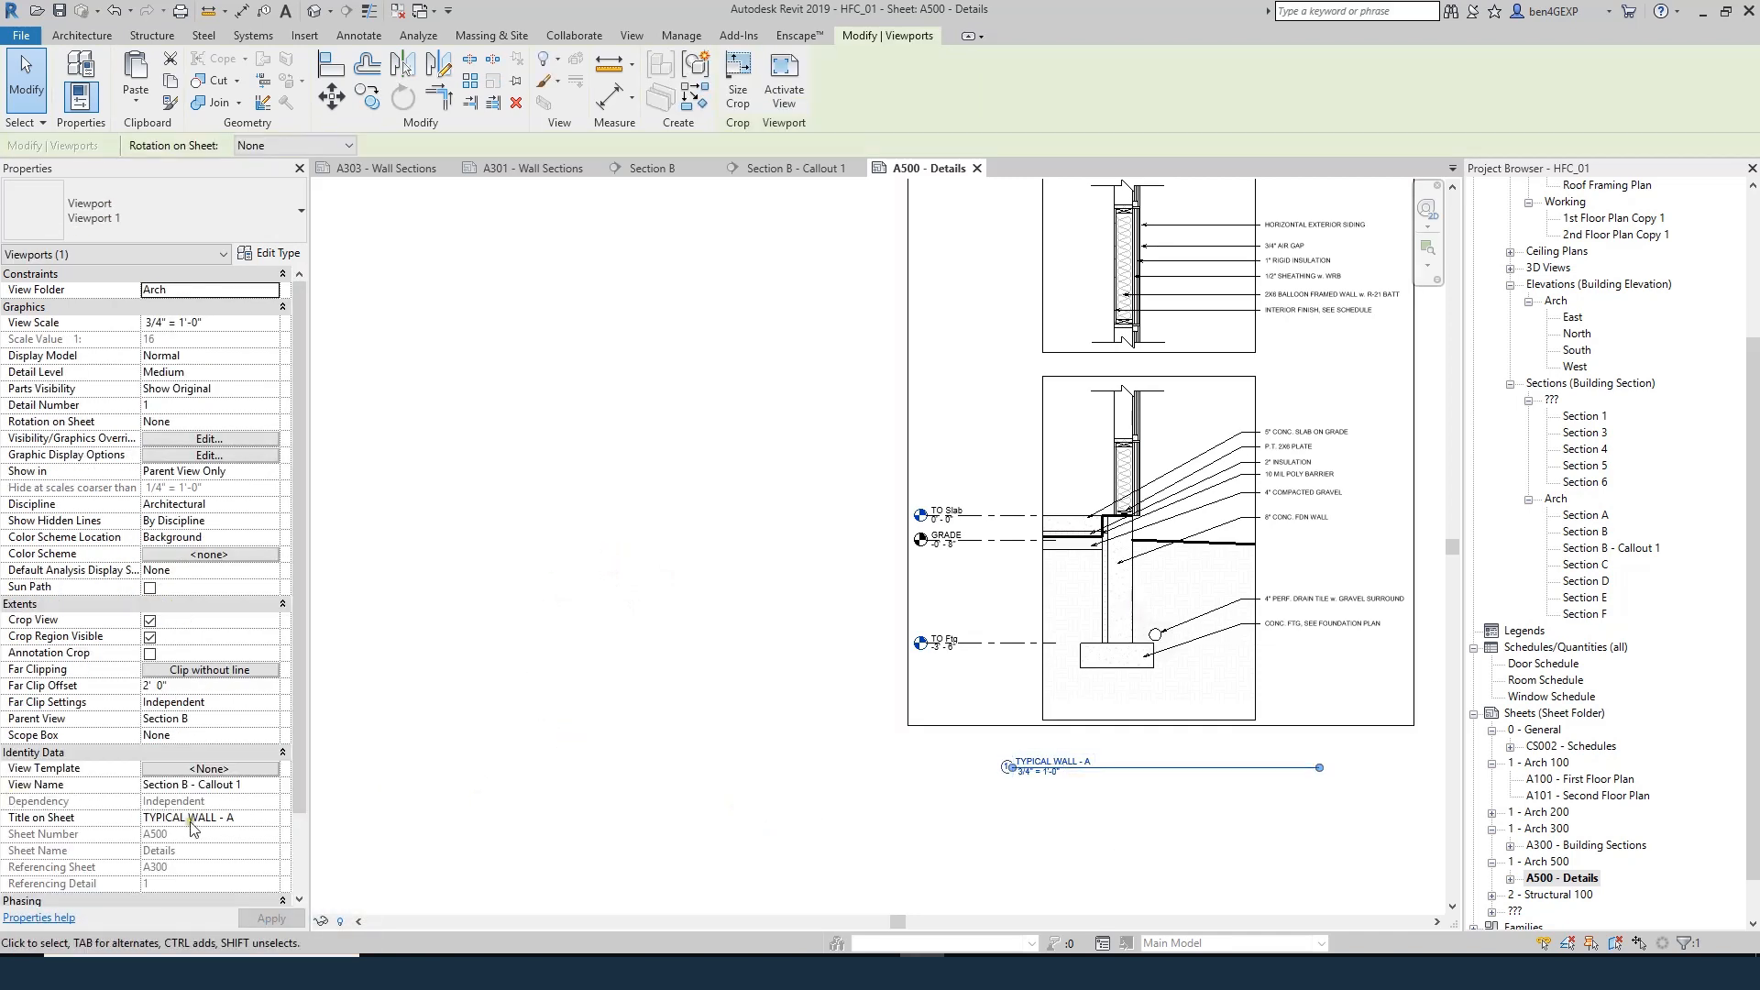
scroll(1136, 787, "up", 3)
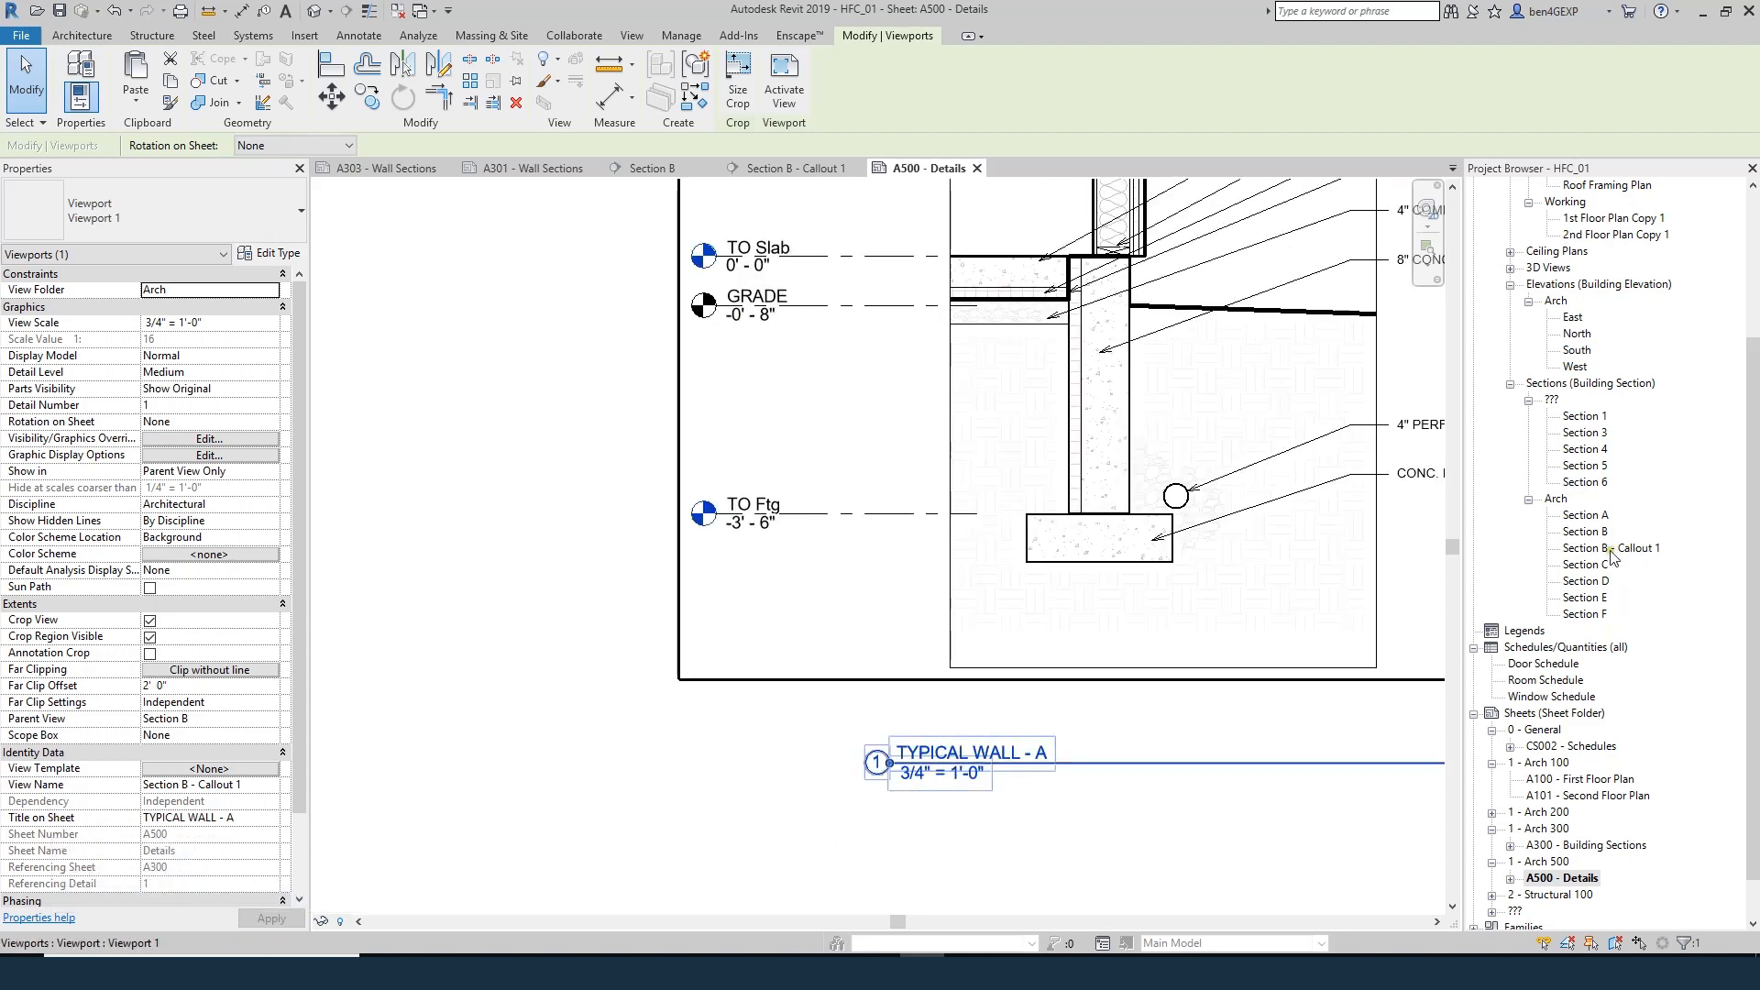
scroll(1045, 833, "down", 1)
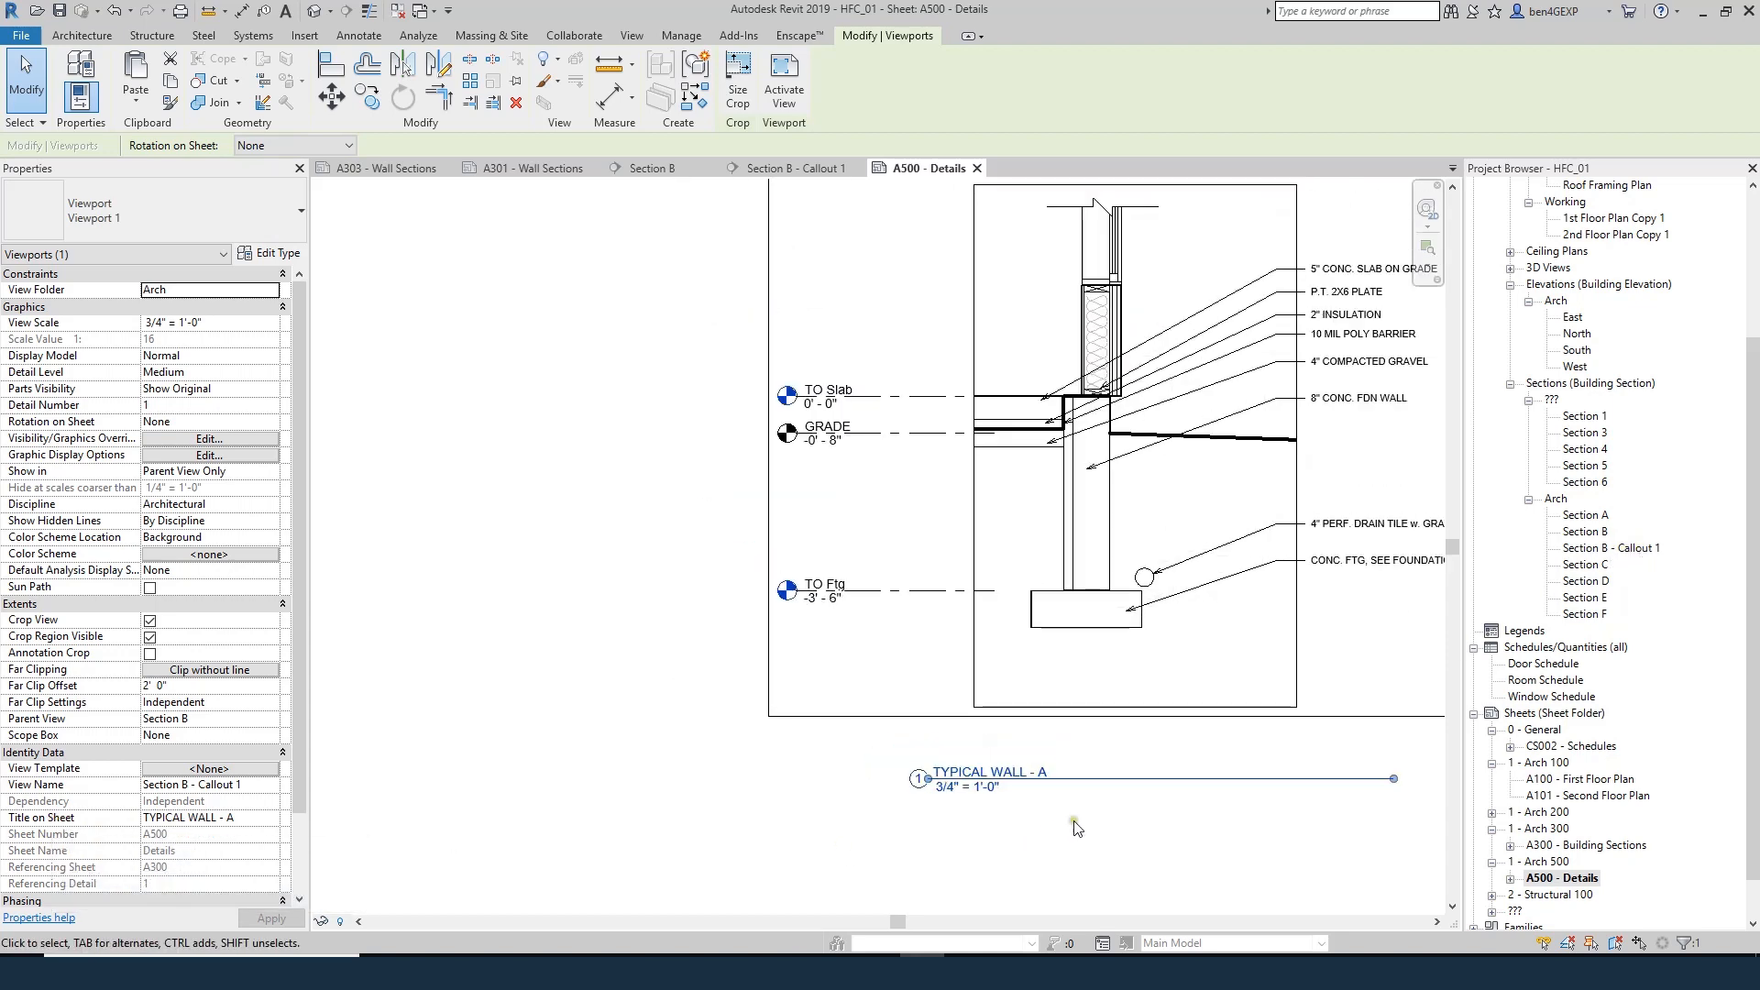
left_click(859, 830)
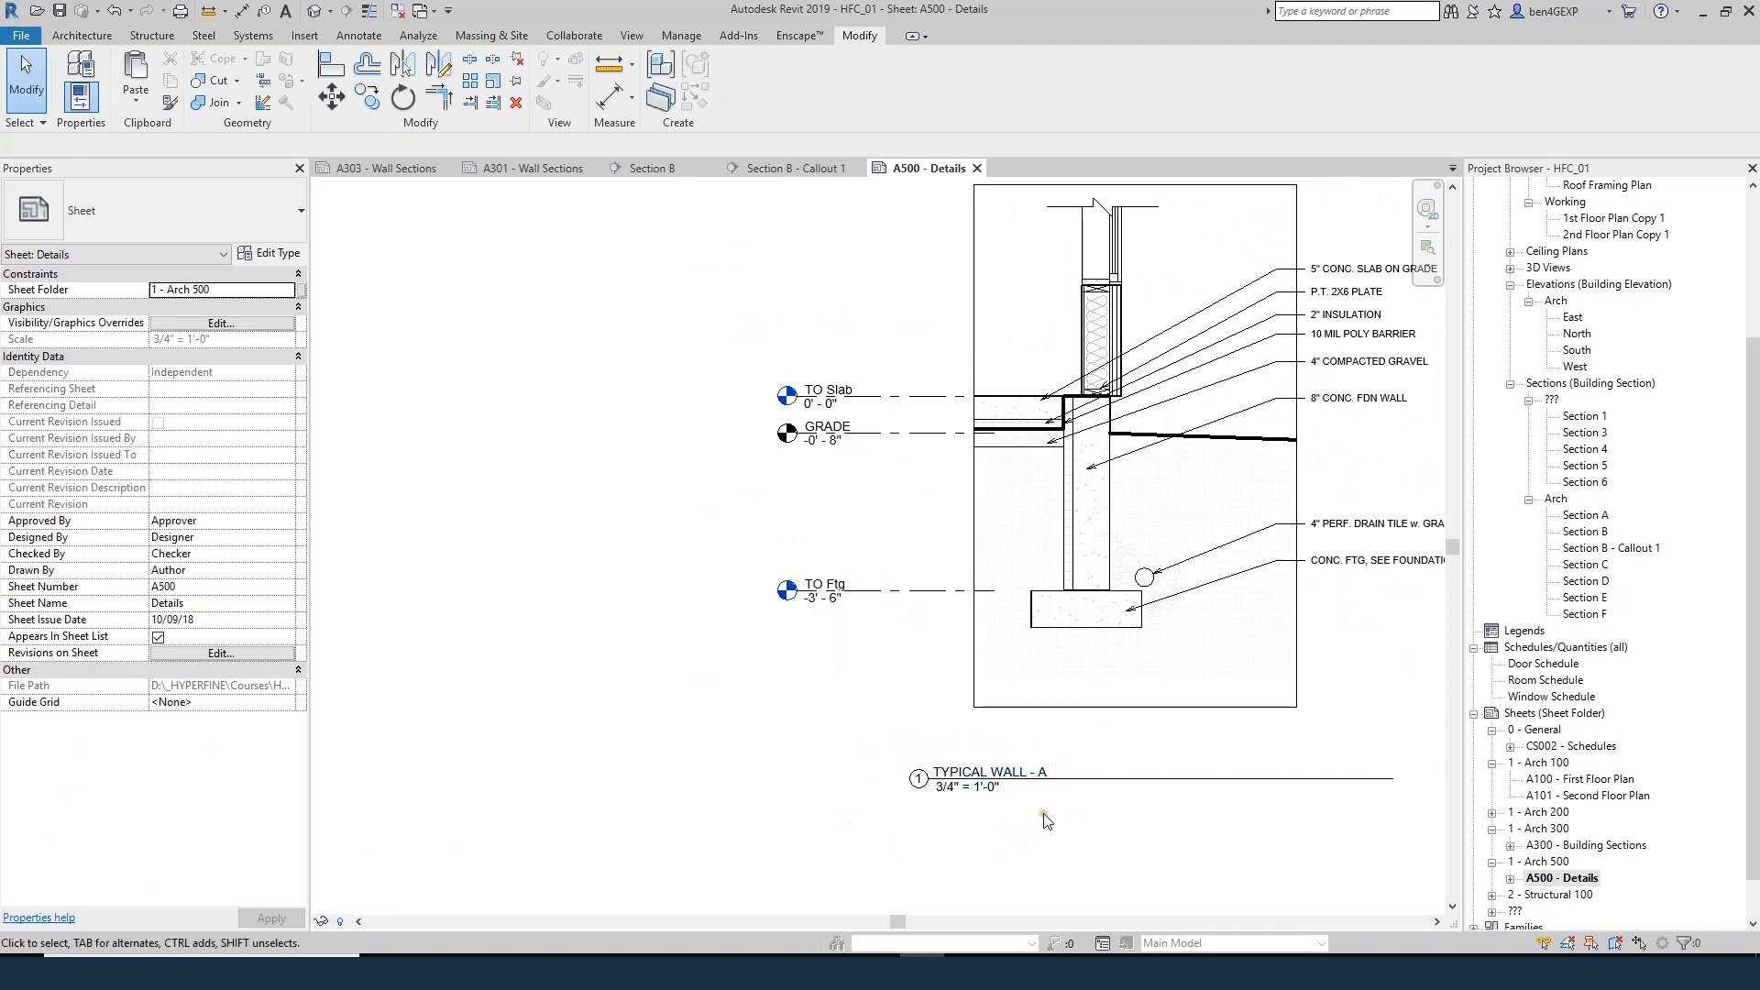
scroll(1030, 825, "down", 3)
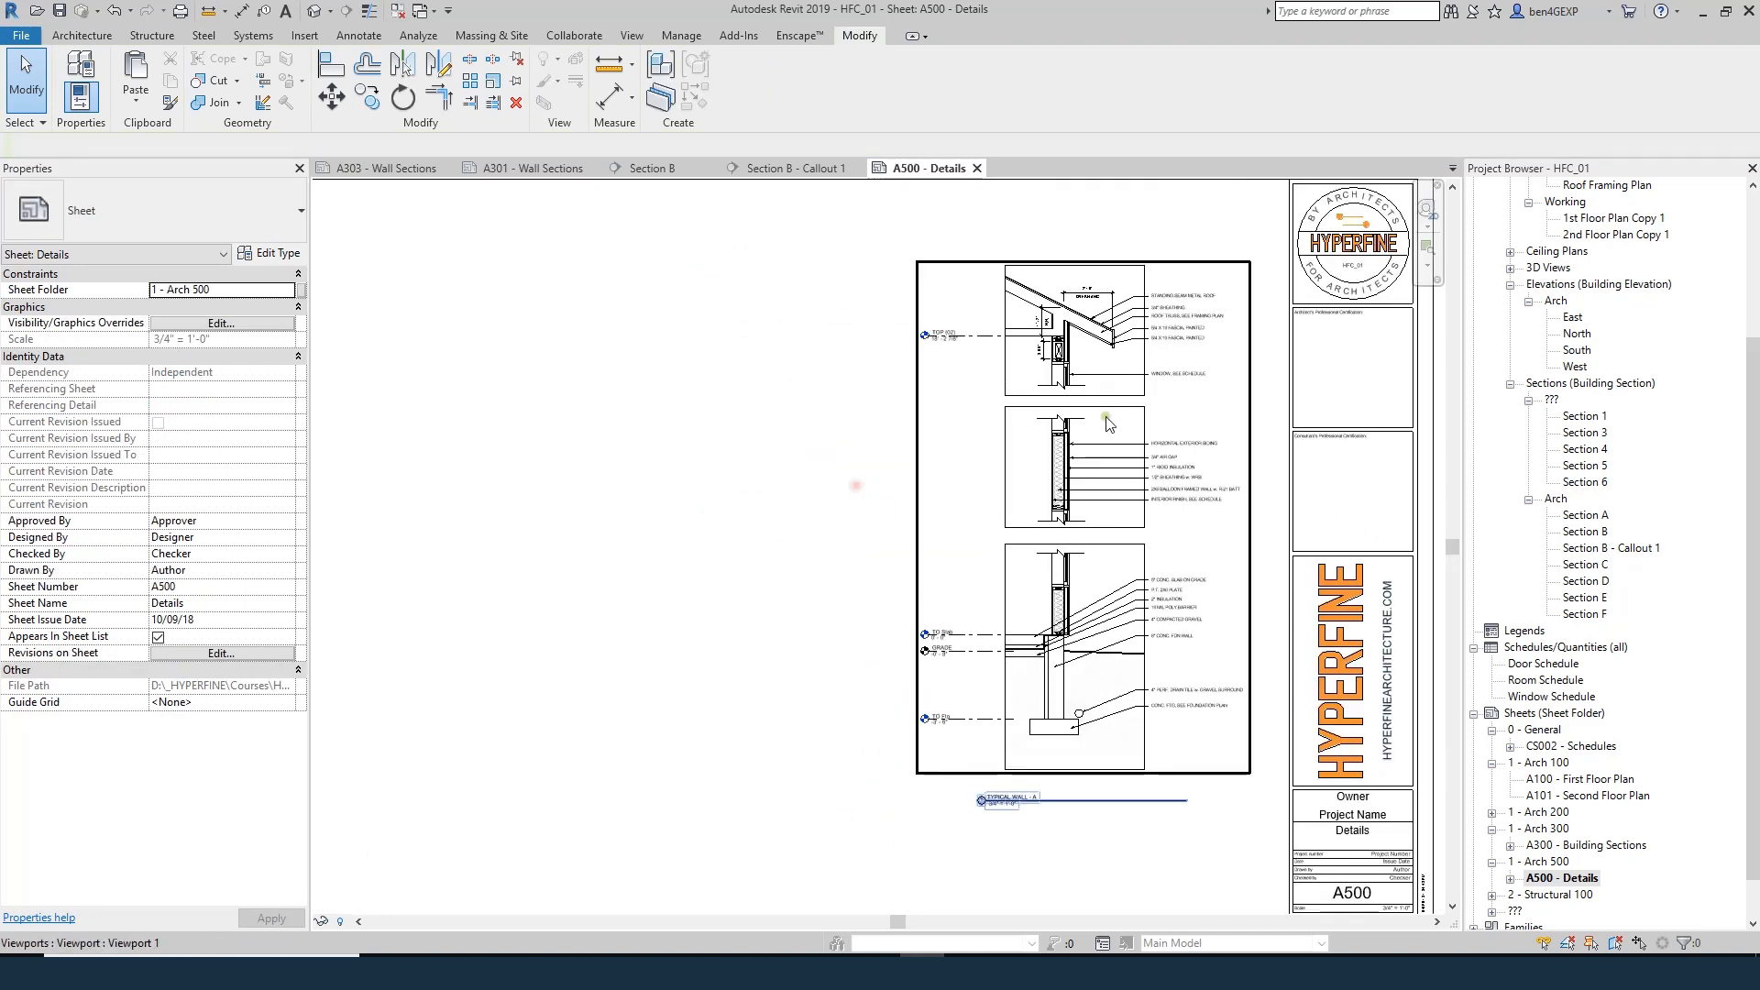
left_click_drag(1105, 418, 1083, 437)
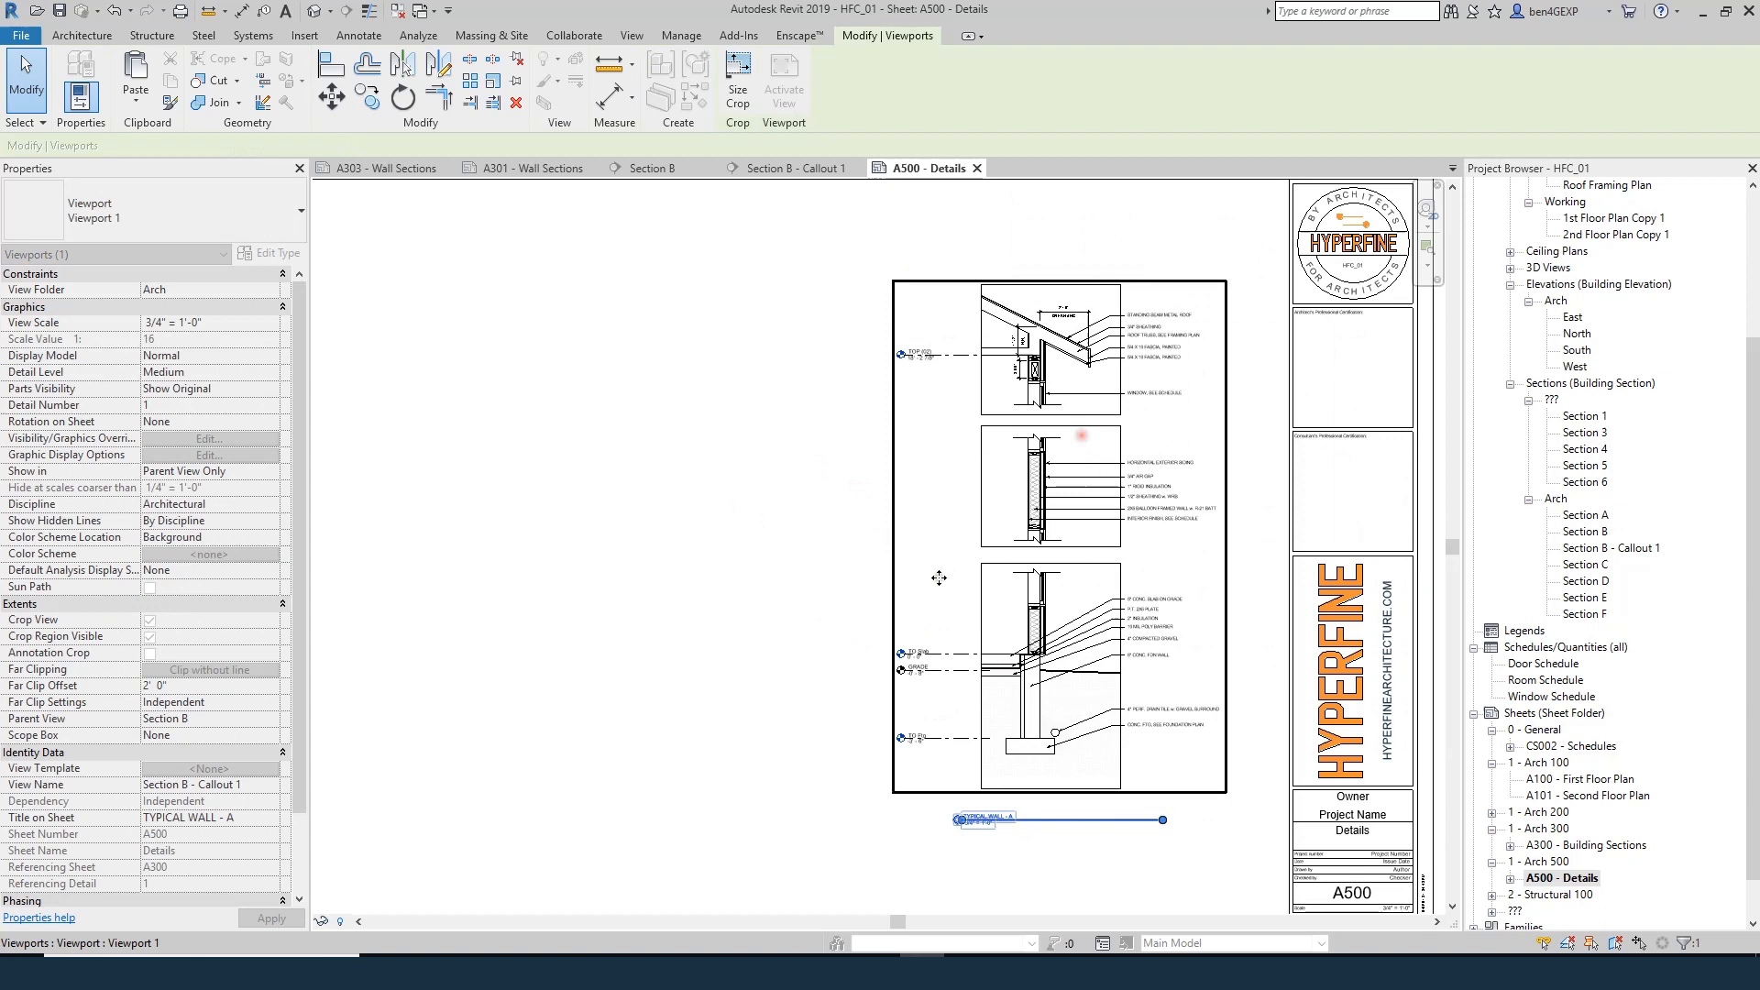
left_click(844, 531)
- Review the wall detail's notes on the sheet and open the Section B building section view
scroll(1098, 344, "up", 2)
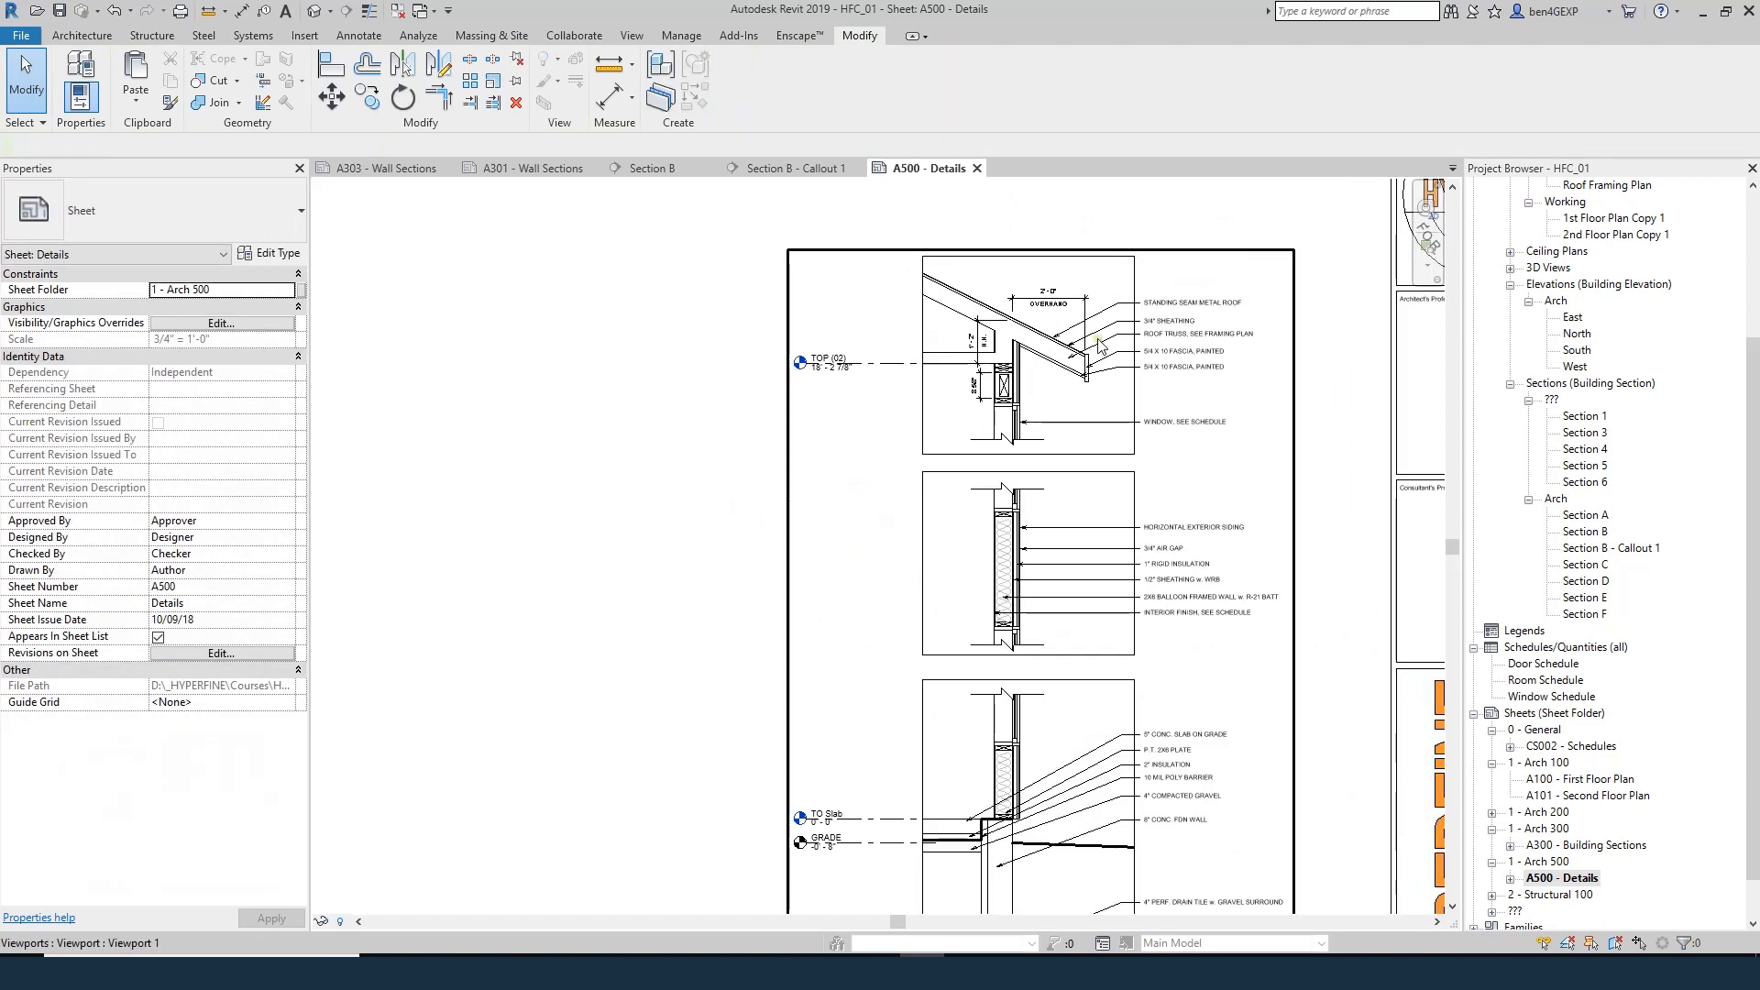
scroll(1074, 378, "up", 1)
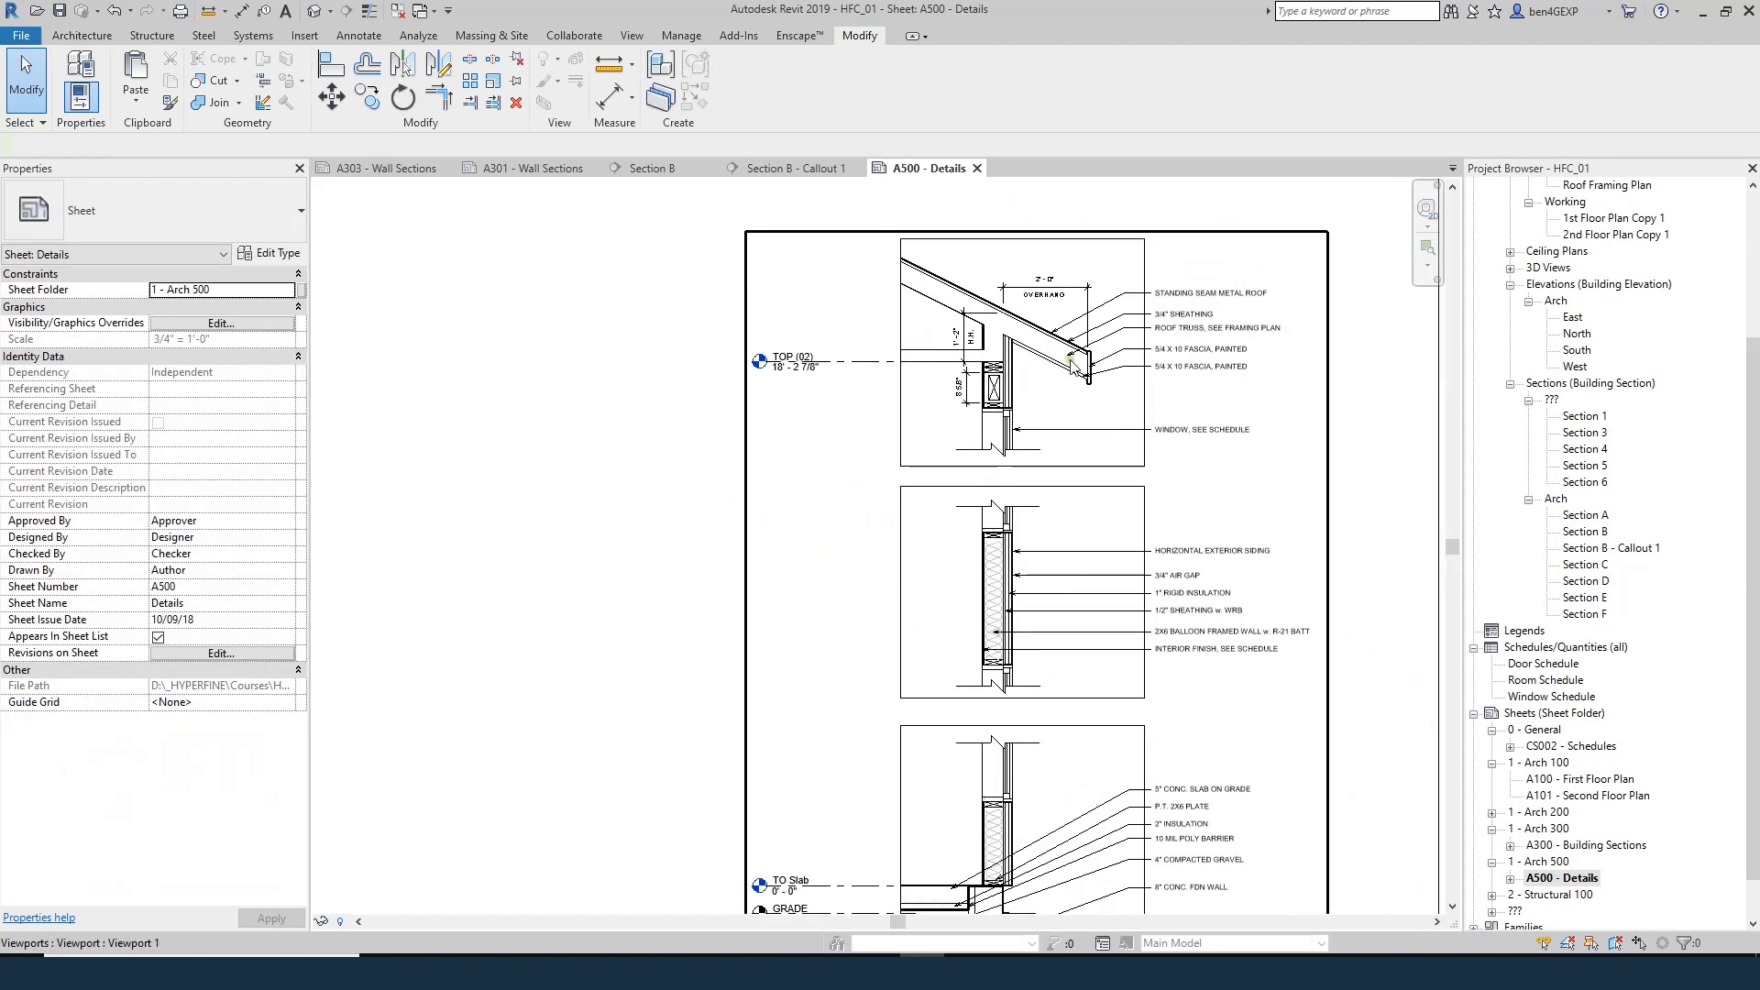
scroll(1002, 295, "down", 2)
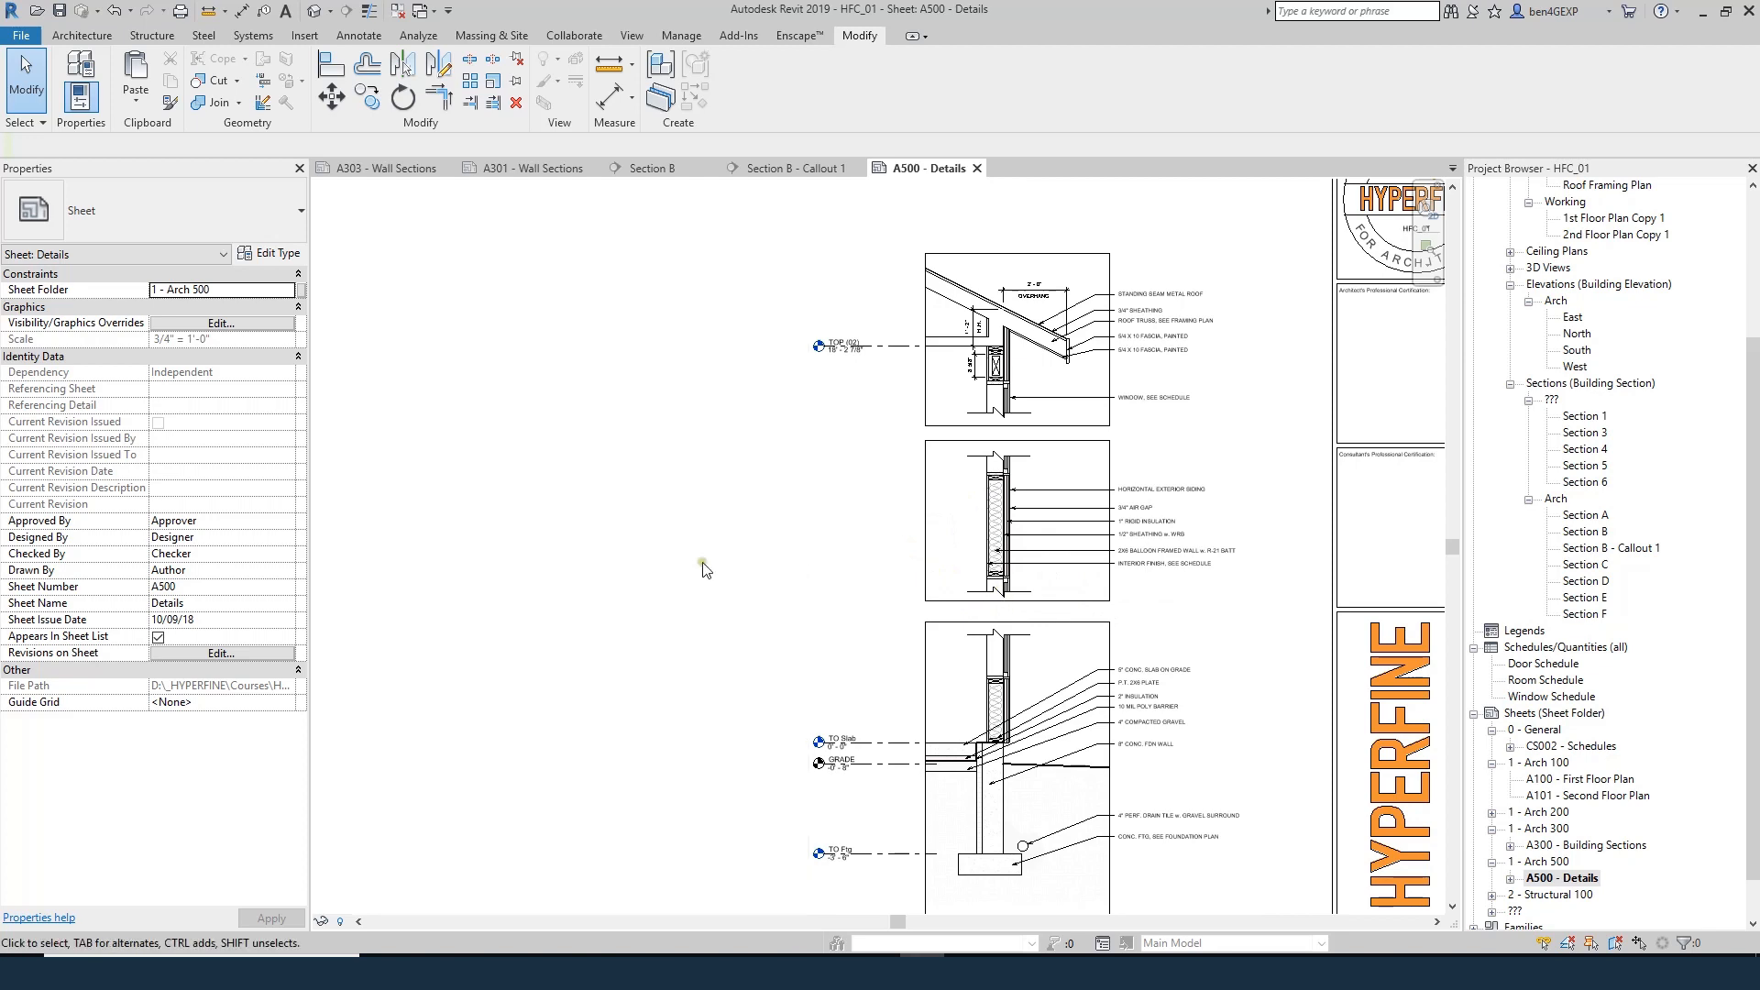
scroll(871, 619, "down", 2)
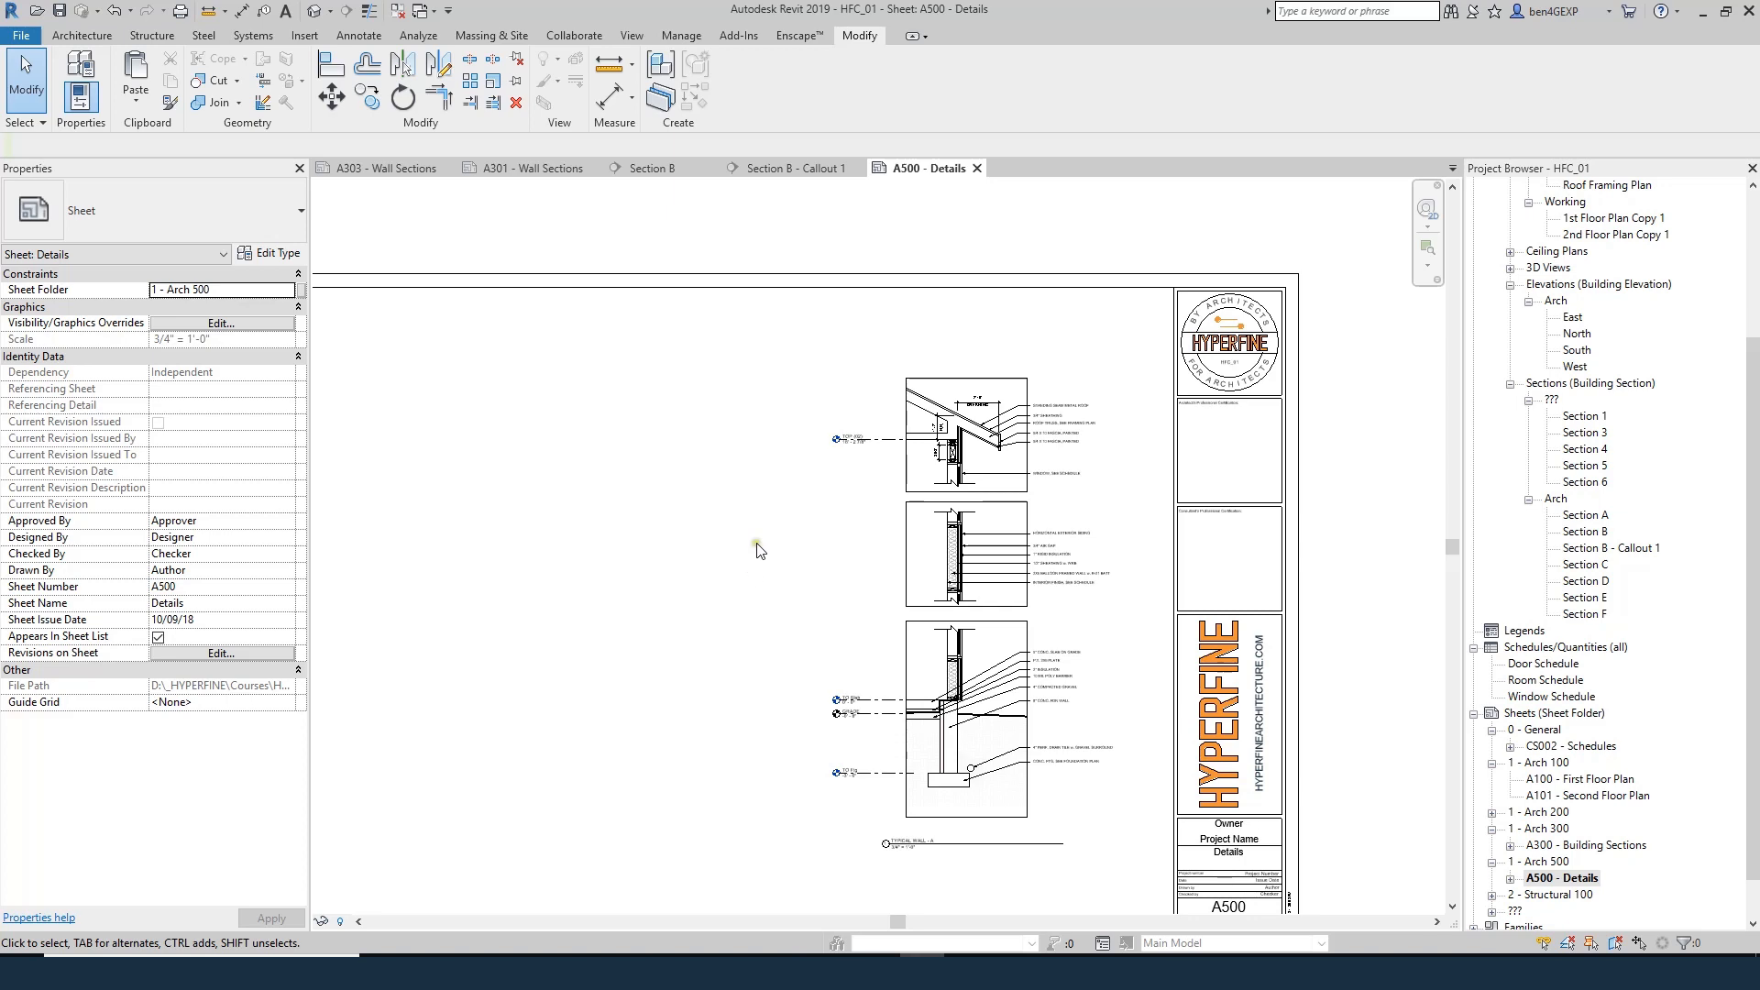
double_click(1589, 533)
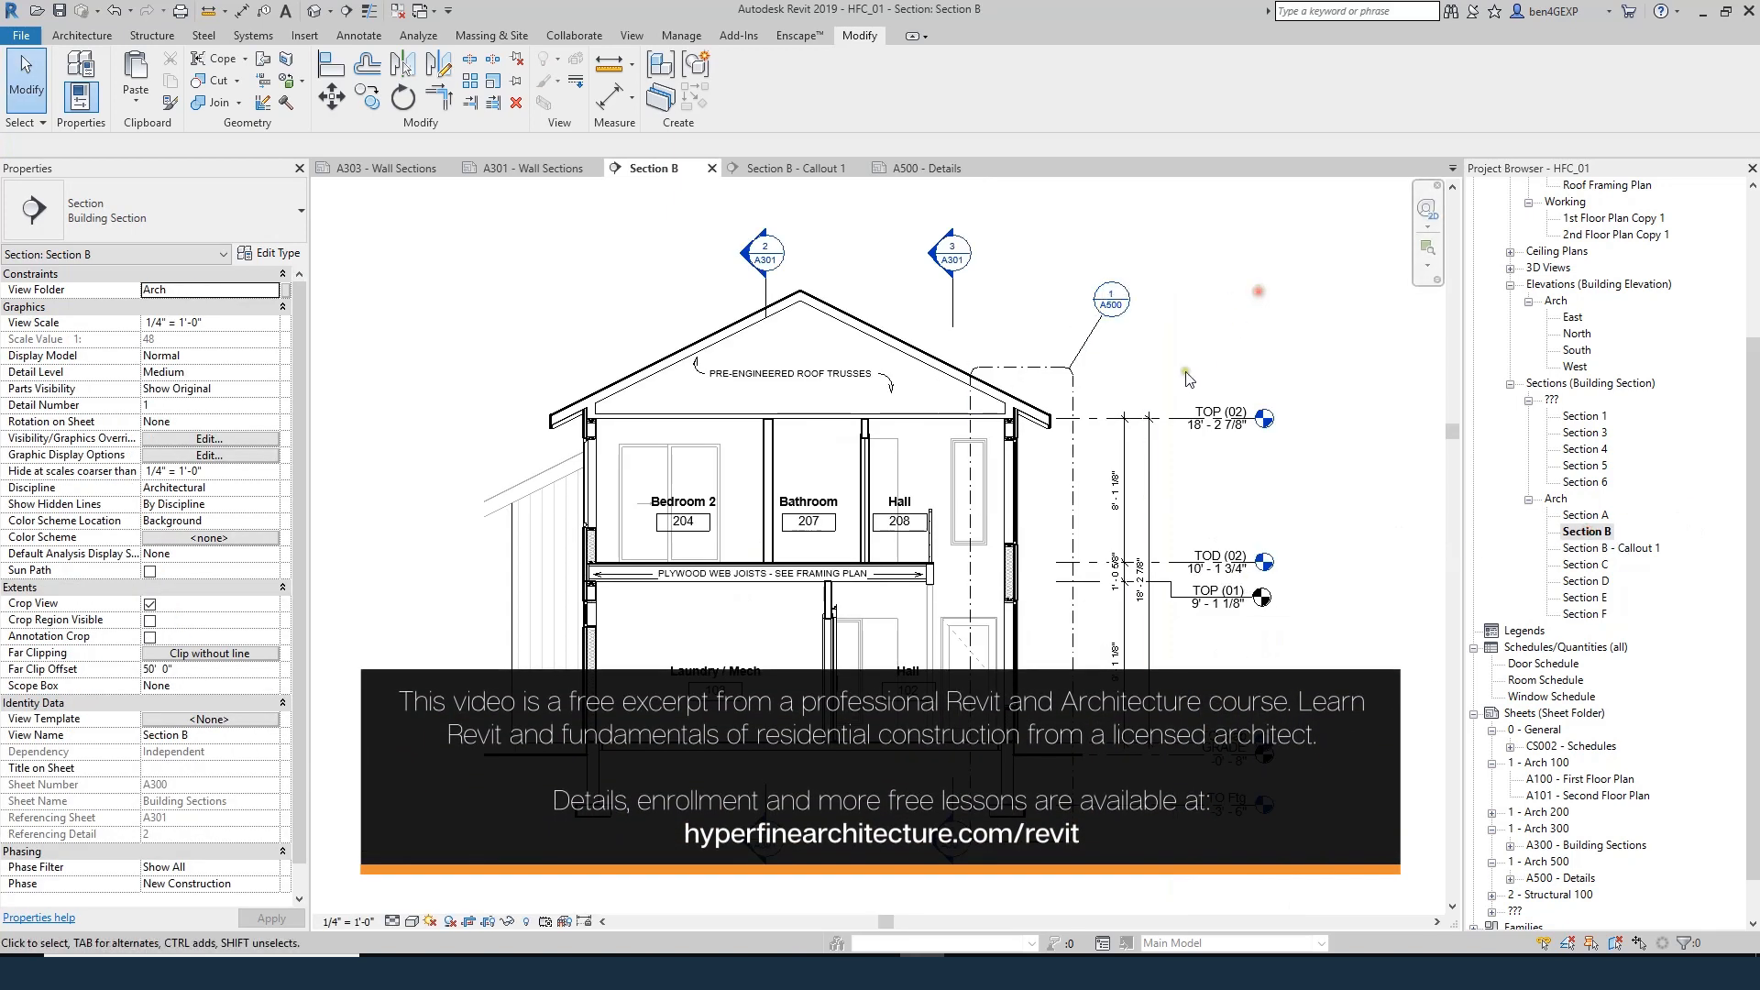